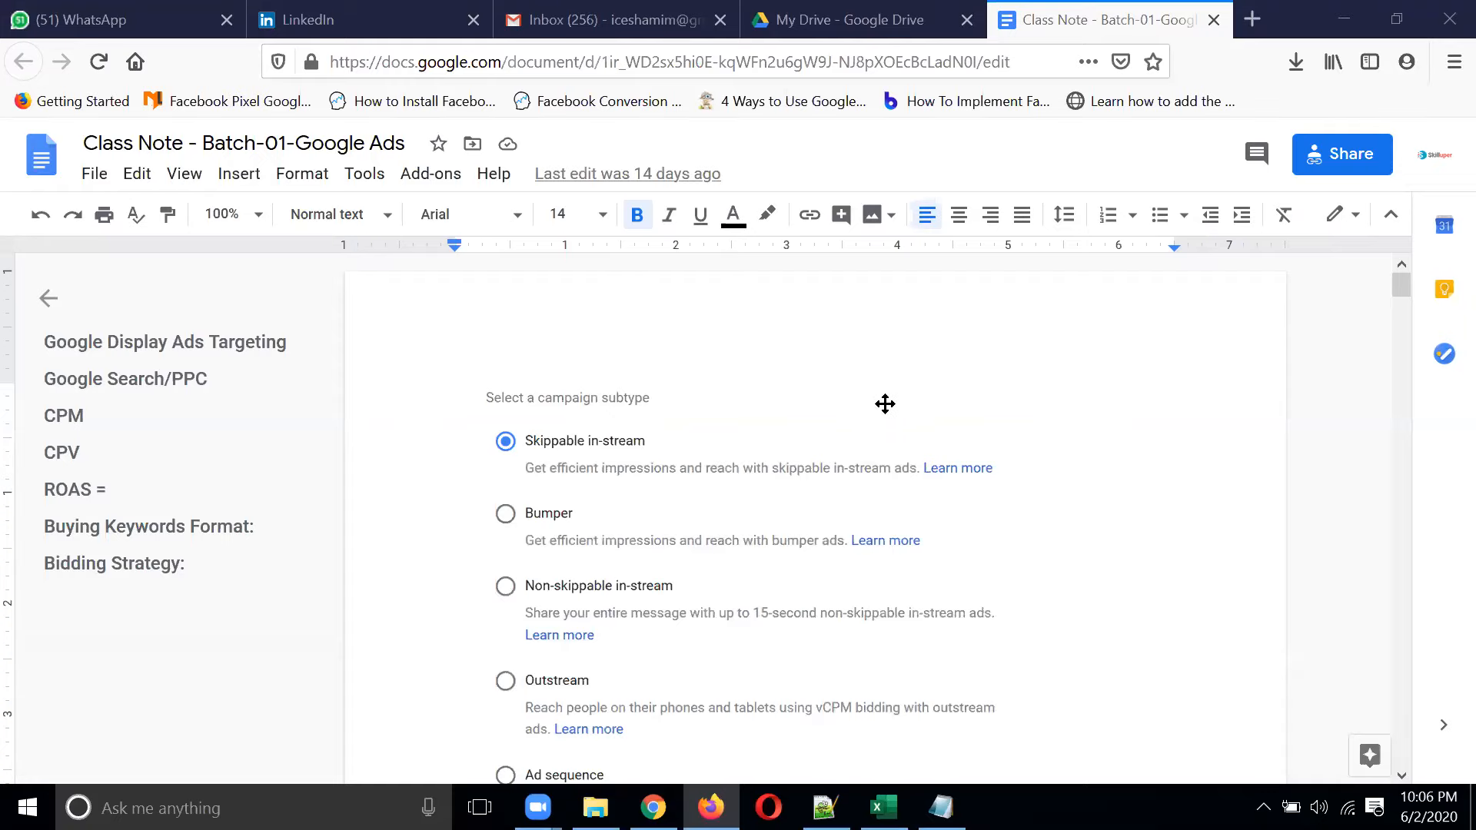
Delete the "Select a campaign subtype" screenshot at the start of the class note
click(592, 329)
scroll(592, 329, down, 1)
scroll(671, 336, up, 1)
scroll(554, 315, down, 1)
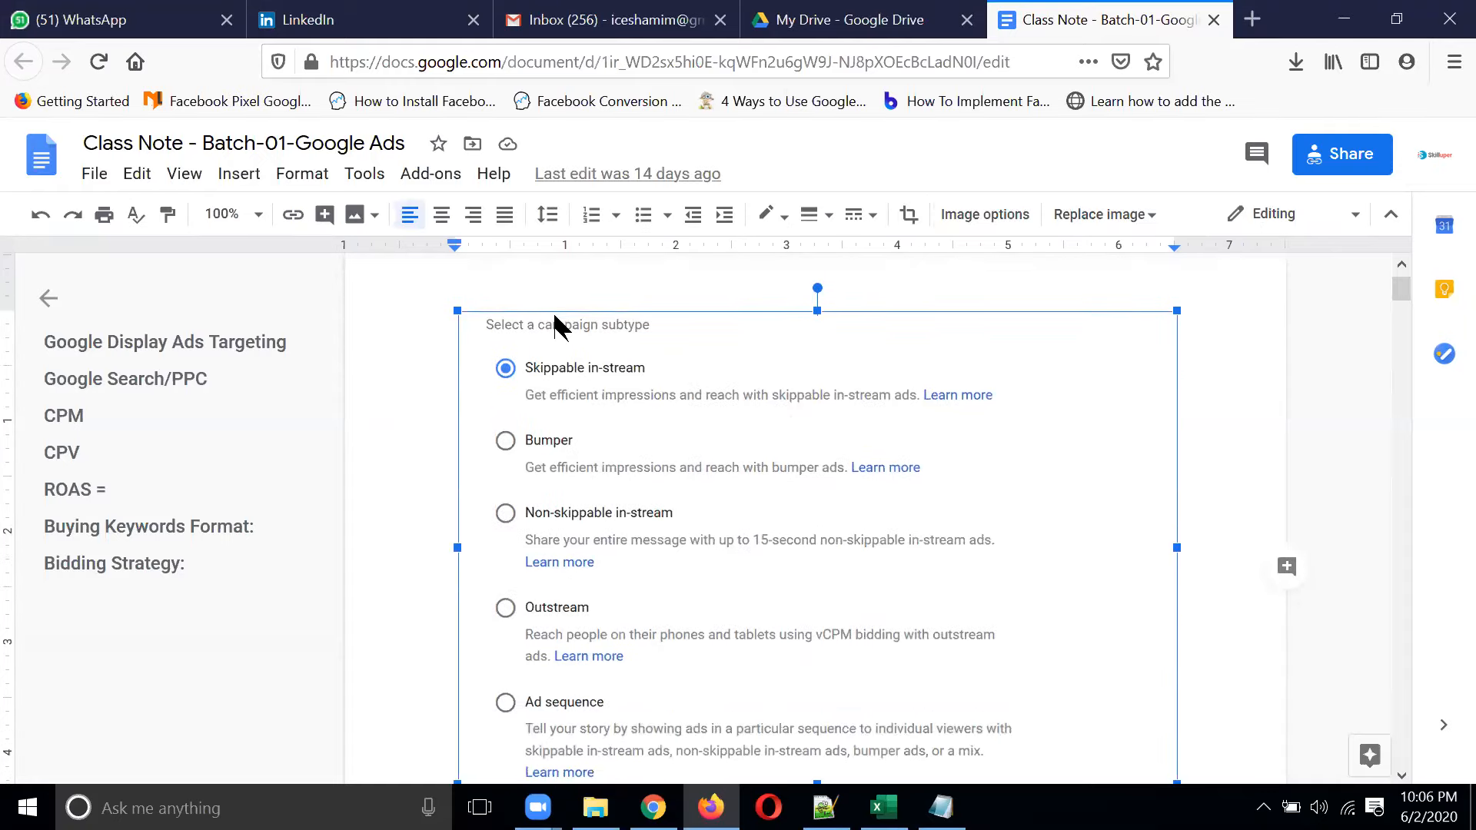
scroll(938, 481, down, 12)
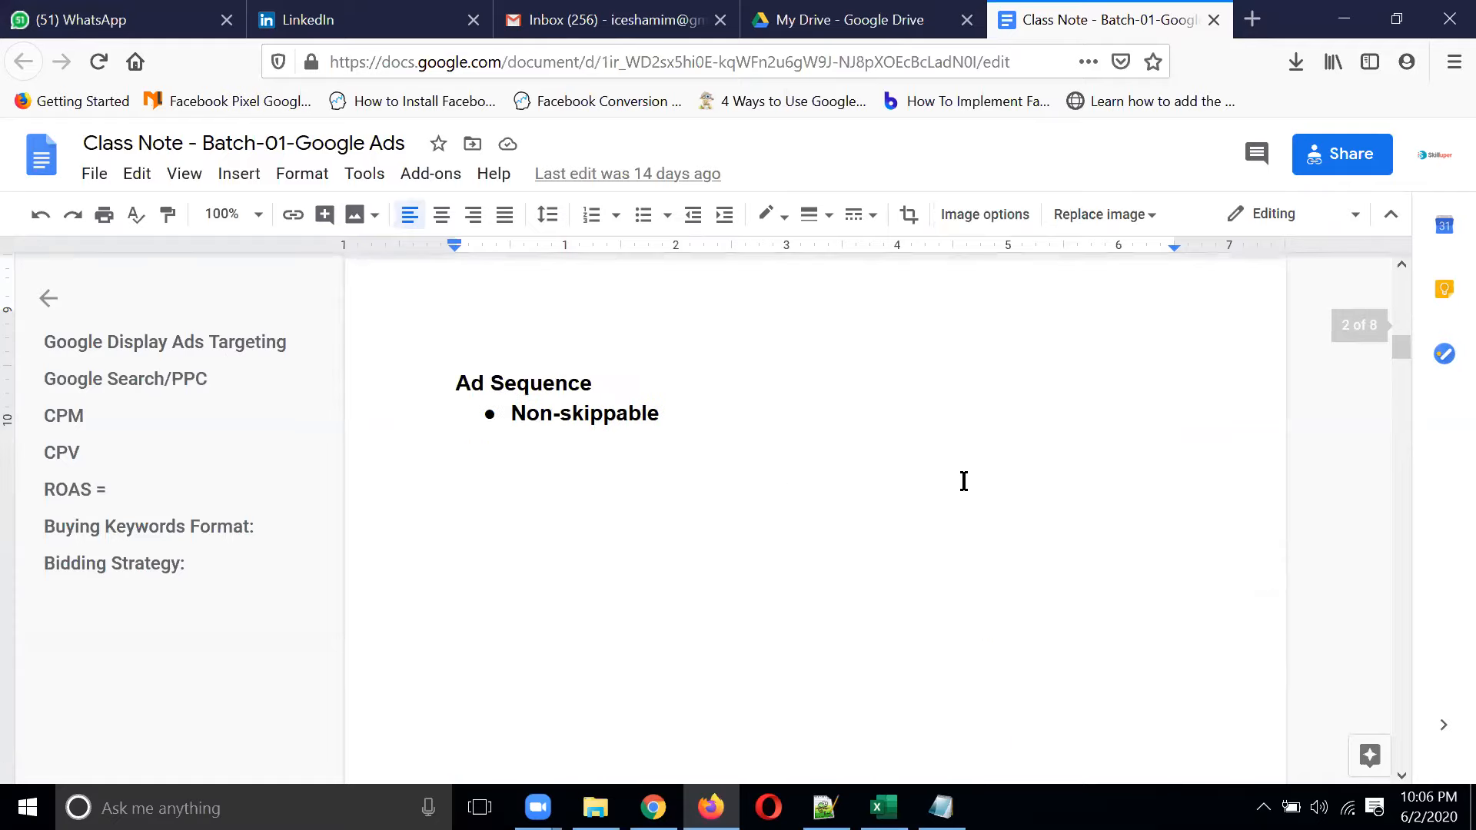
scroll(964, 481, down, 5)
scroll(967, 481, down, 5)
scroll(968, 471, up, 20)
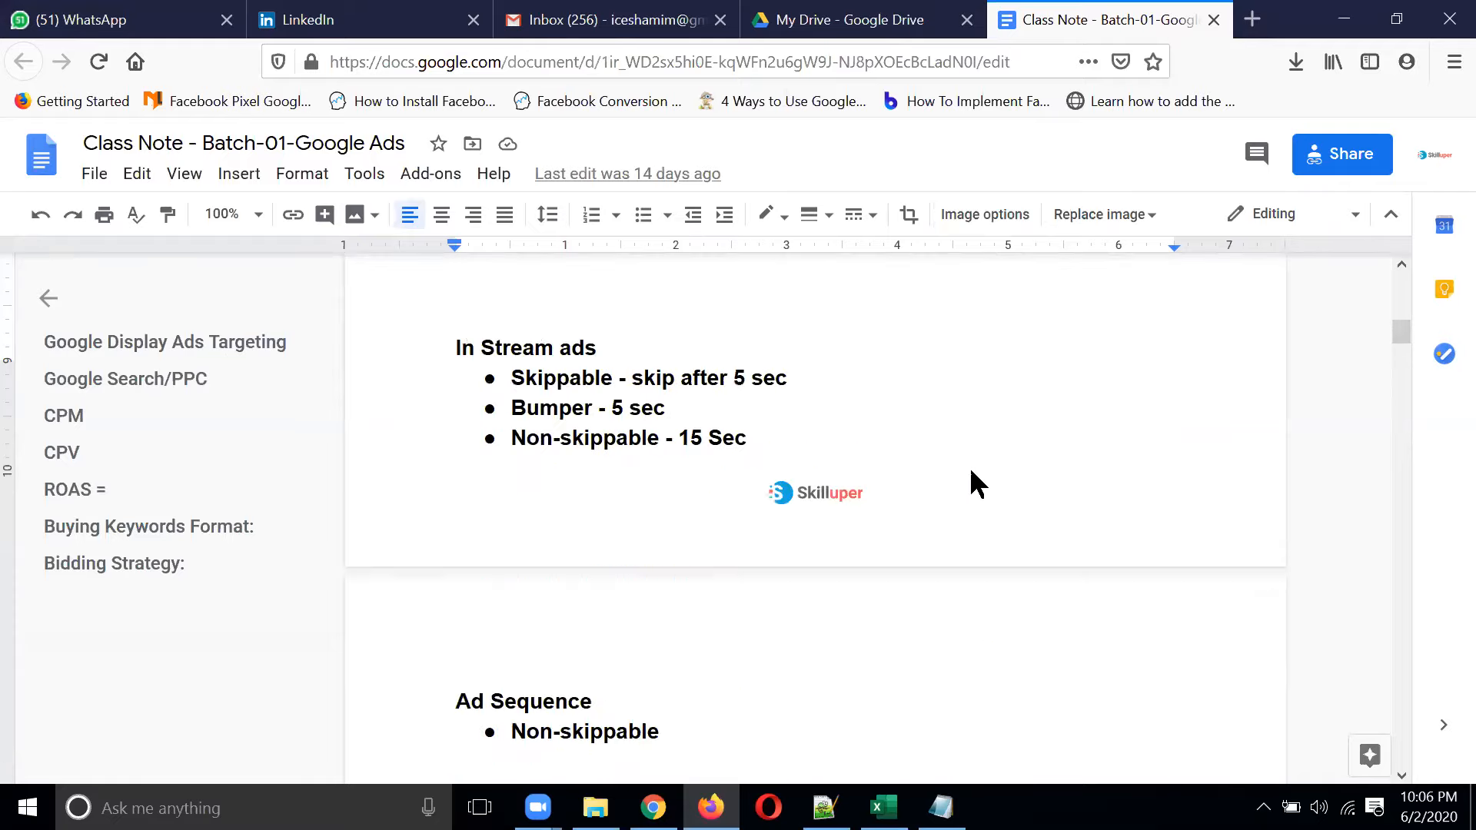
scroll(576, 321, down, 2)
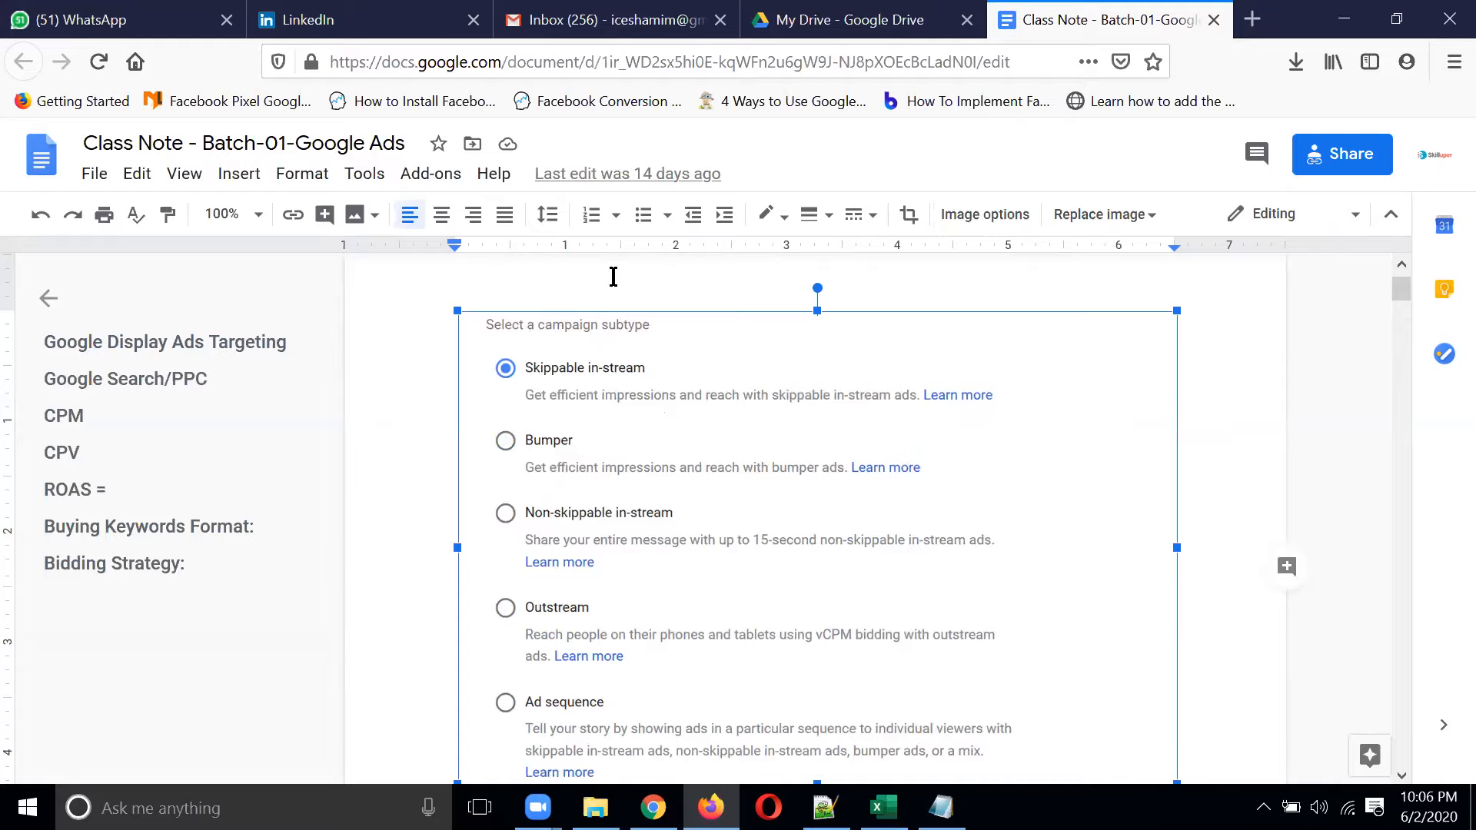
key(Delete)
Insert six blank lines above "Full Campaign - Display ads" and place the cursor on an empty line at the document's beginning
key(Return)
key(Return)
key(Return)
key(Return)
key(Return)
key(Return)
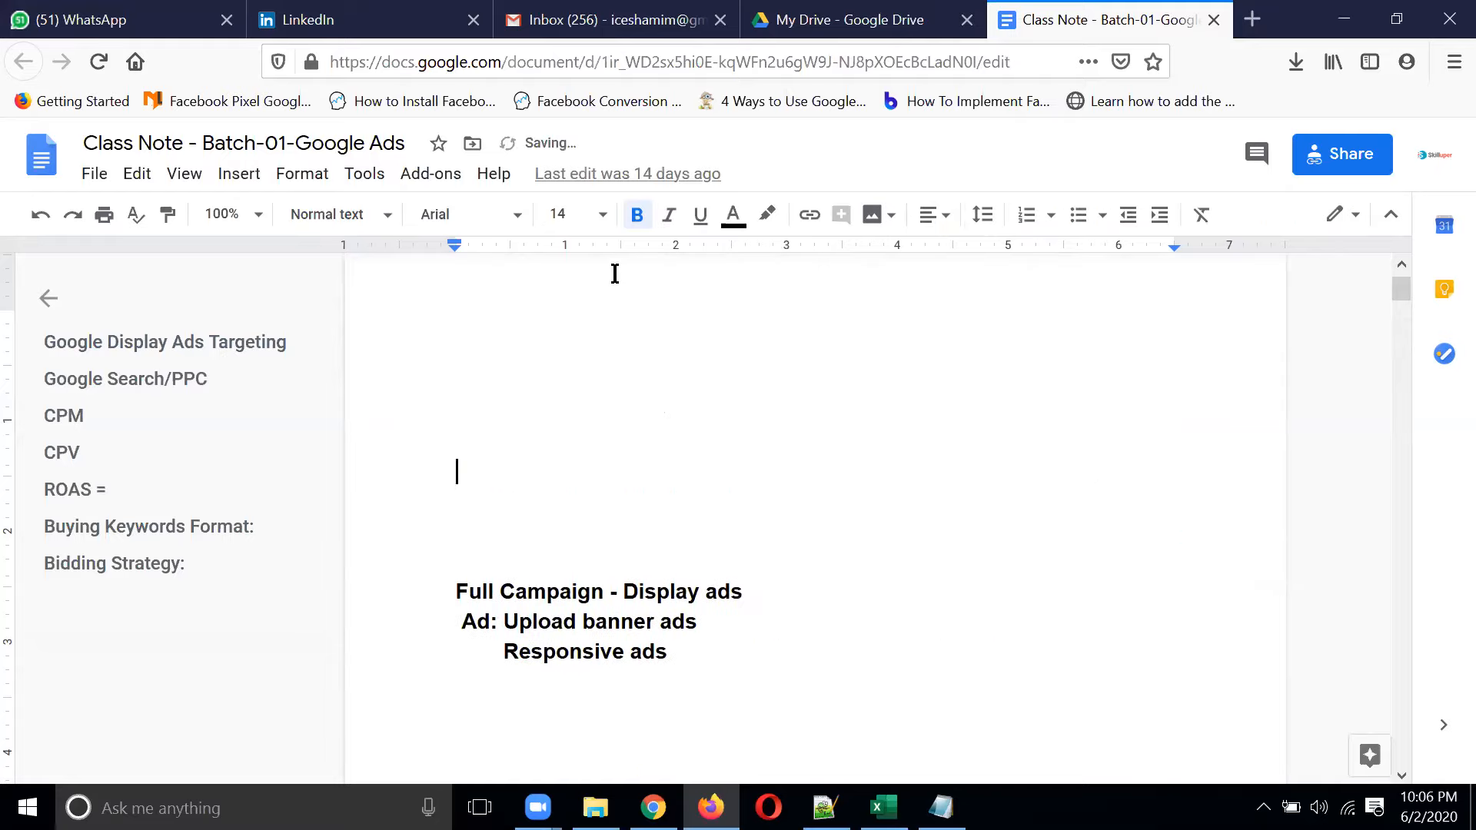
scroll(953, 436, up, 2)
click(556, 388)
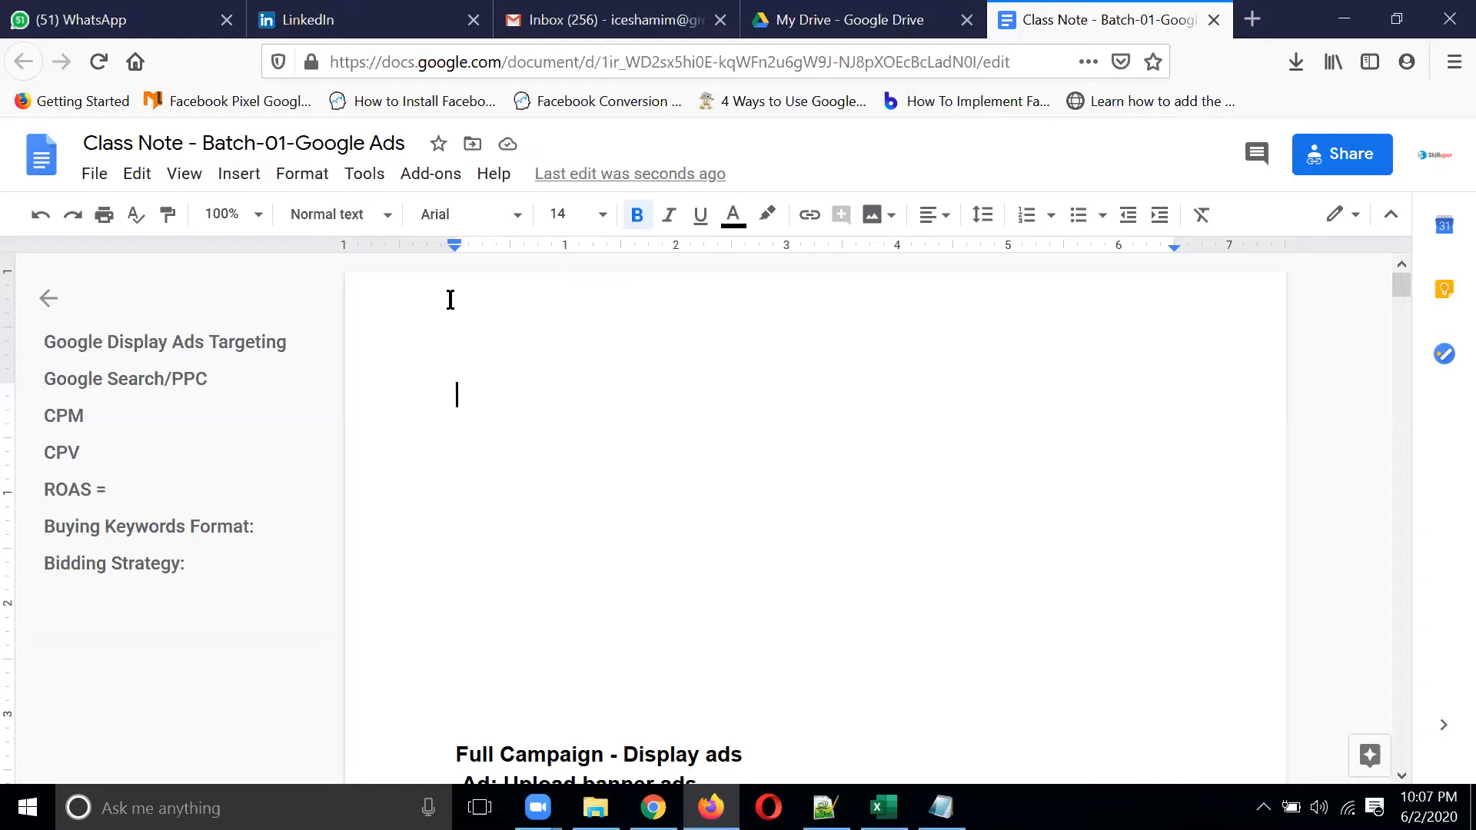
Start a numbered list with the text "Google Tag Manager" as its first item
text(1. )
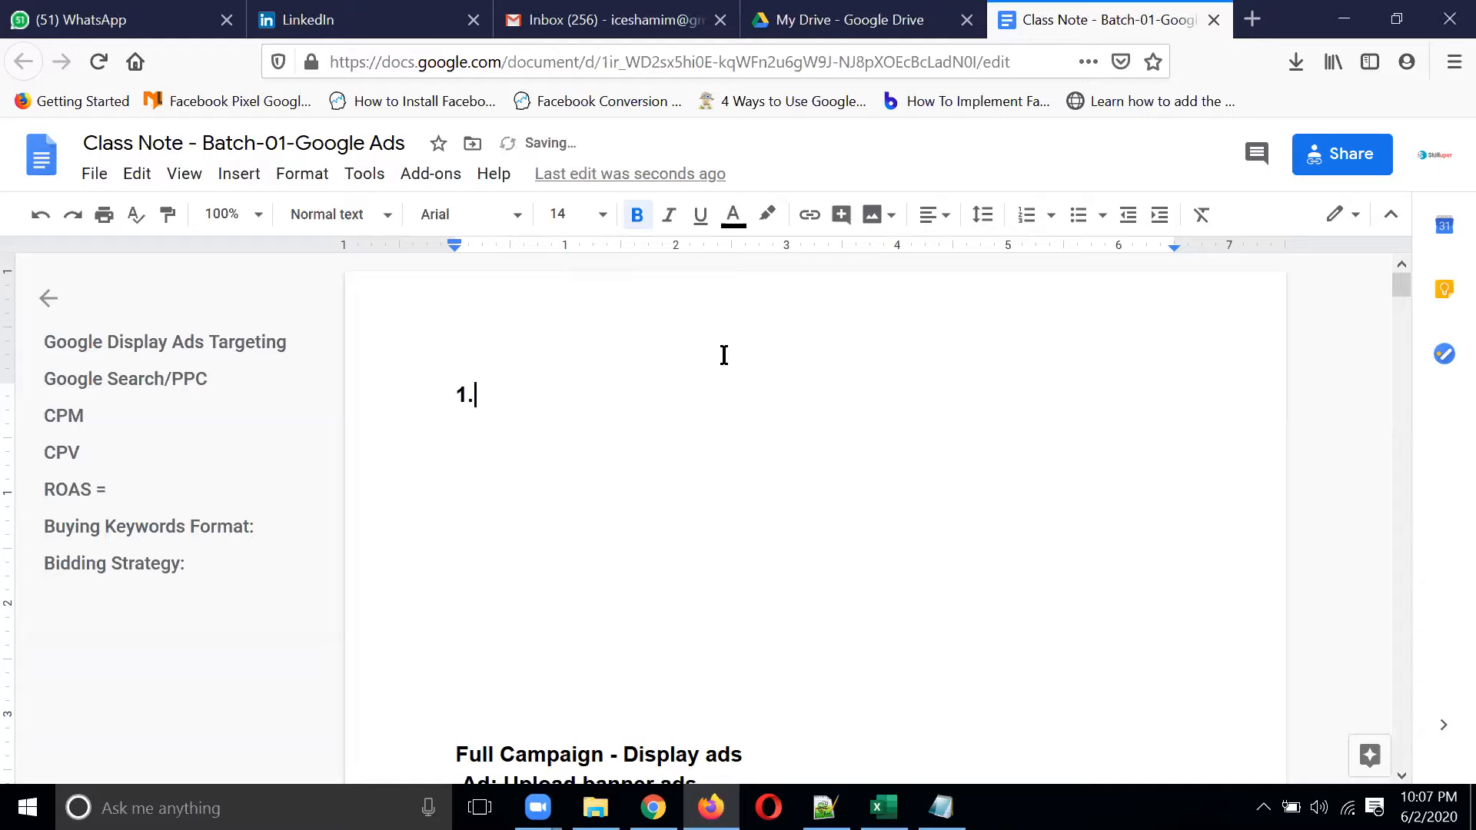
text(Google )
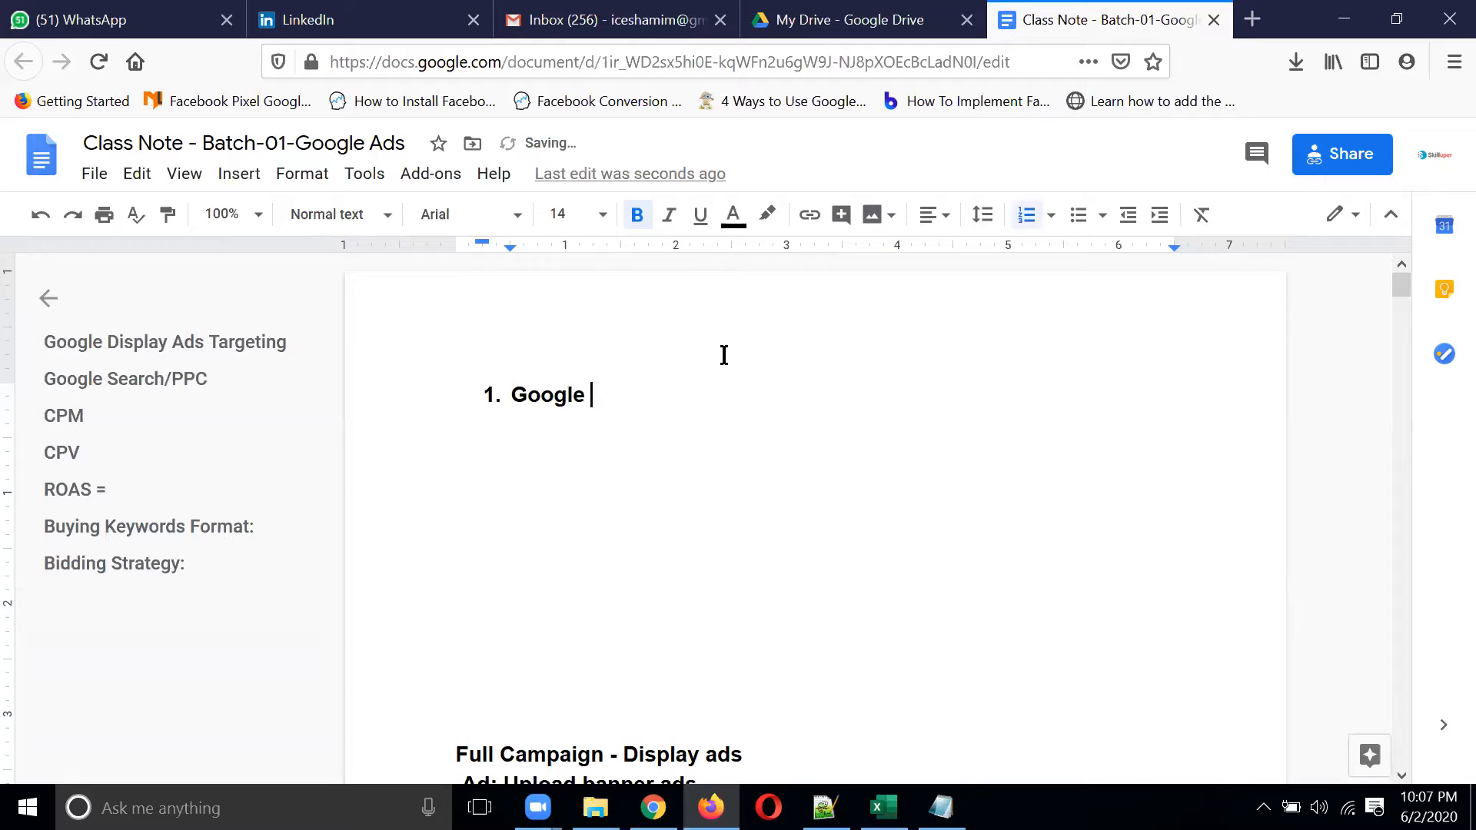
text(Tag Mama)
key(BackSpace)
key(BackSpace)
text(nager )
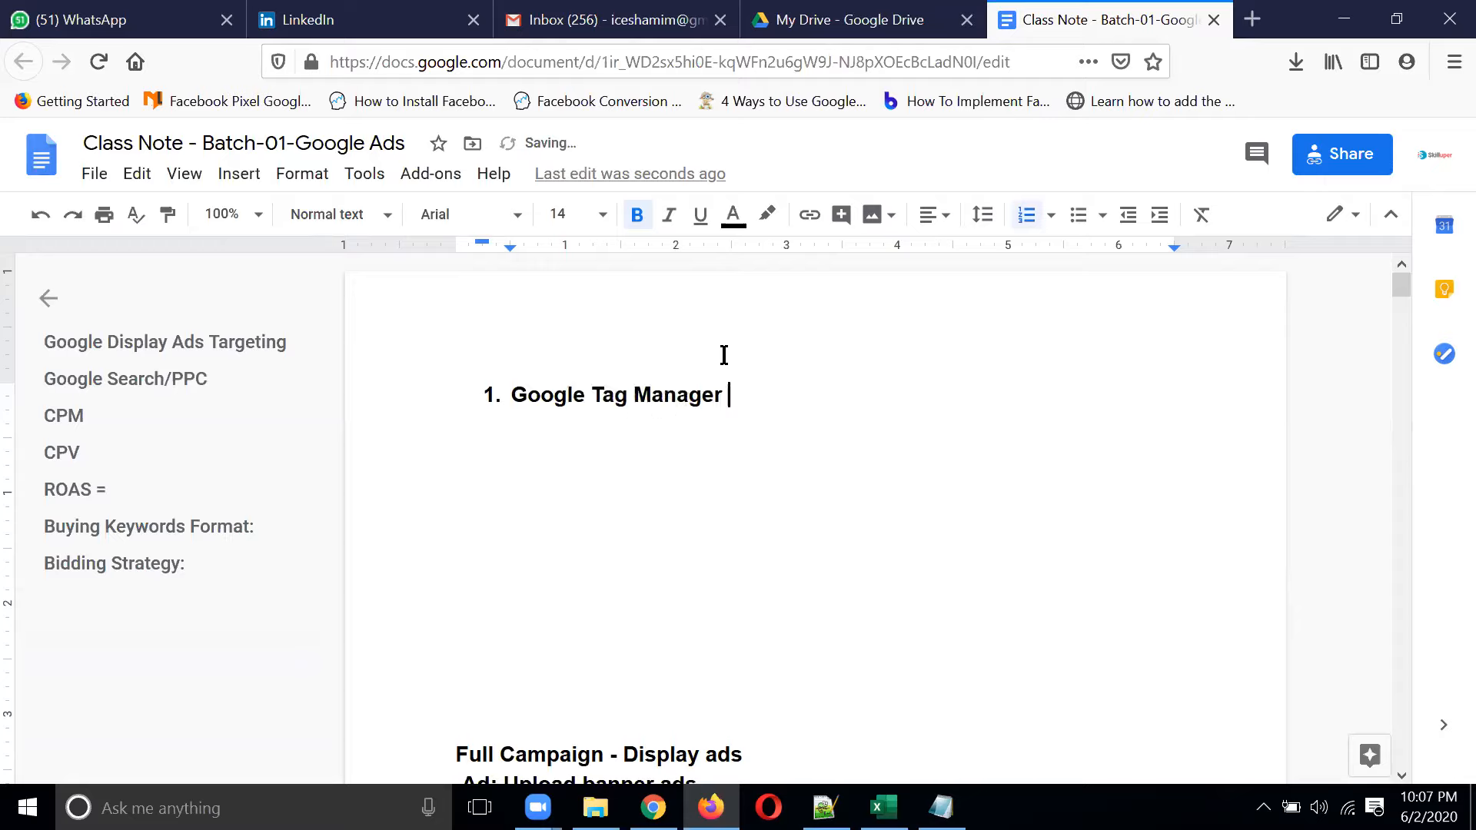
Complete the first list item with "account creation & Basic" and begin a second item
text(account opening)
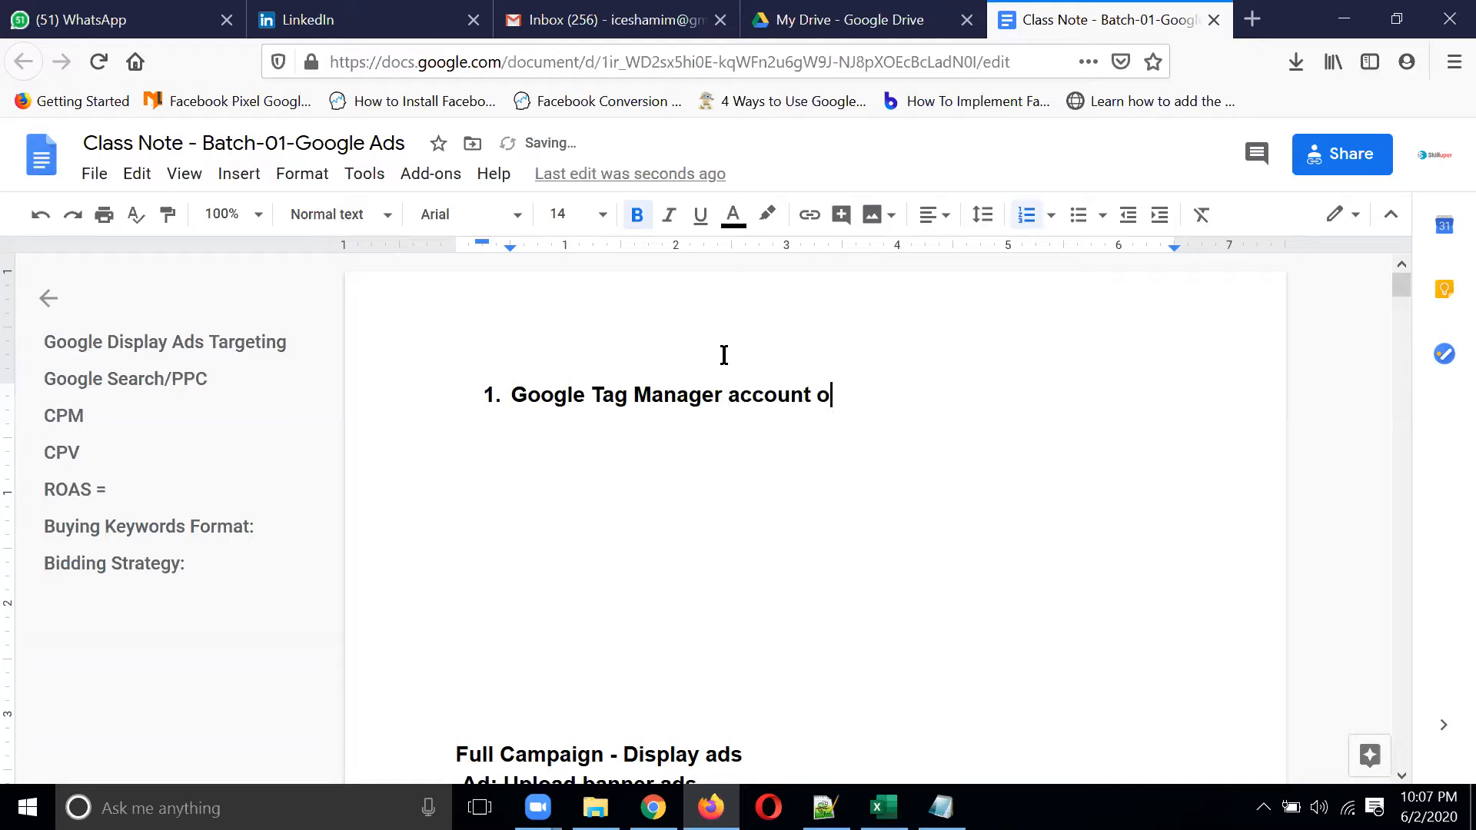
key(BackSpace)
key(BackSpace)
key(BackSpace)
key(BackSpace)
key(BackSpace)
key(BackSpace)
key(BackSpace)
key(BackSpace)
text(creation &)
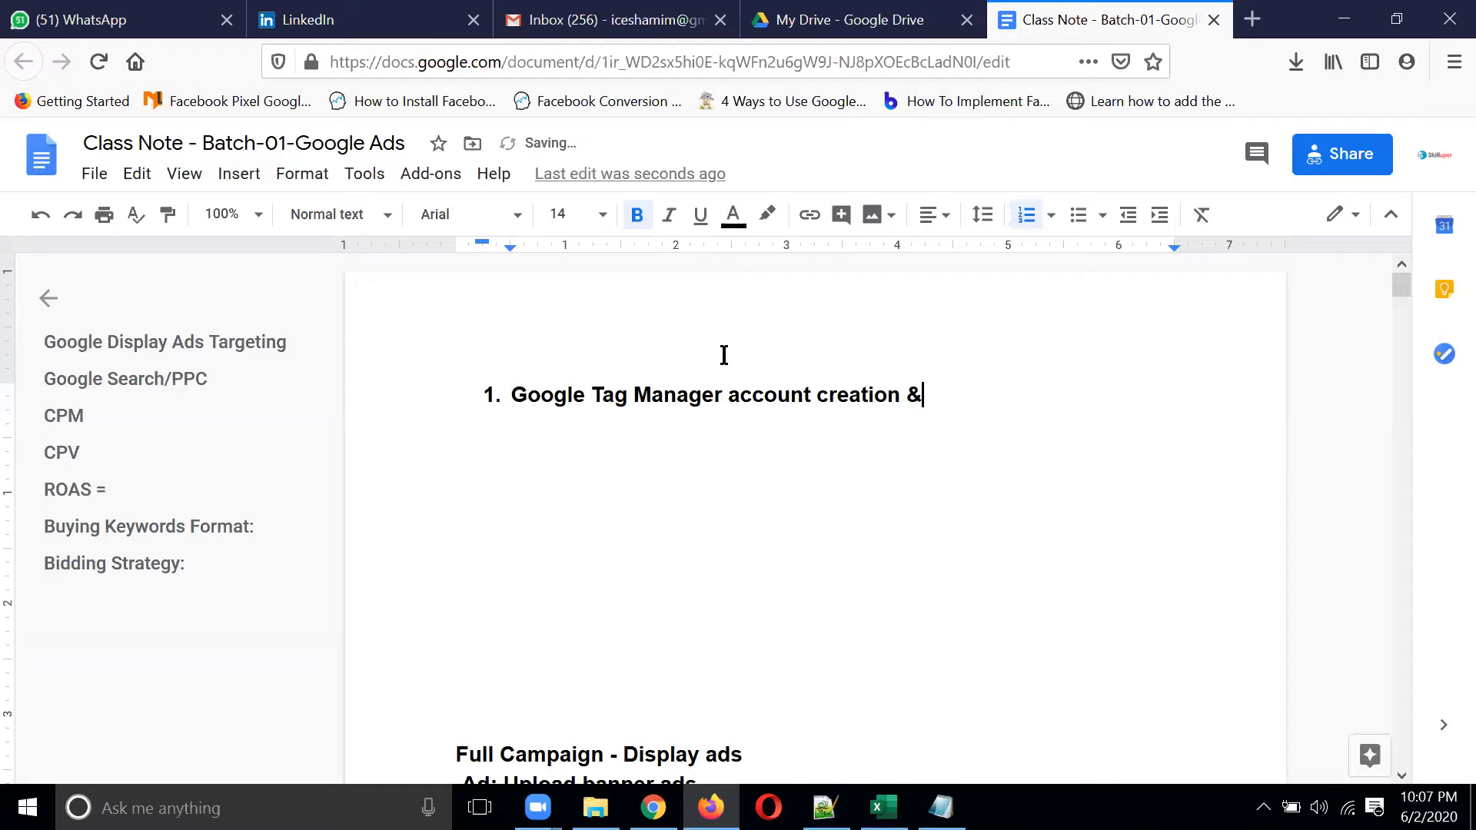
text( Basis)
key(BackSpace)
text(c)
key(Return)
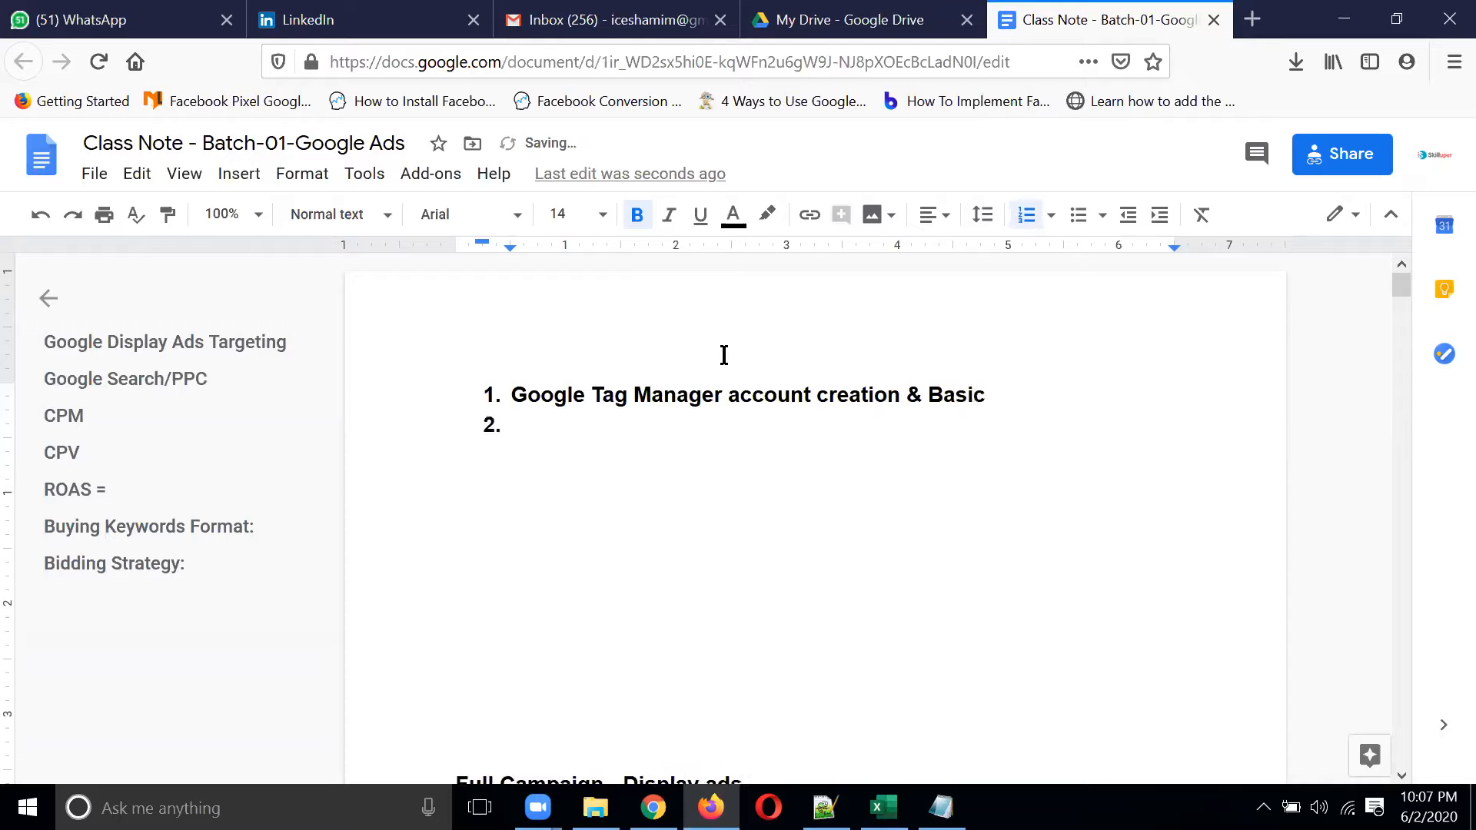
Write "Google Analytics account creation with Basic" as the second list item and begin a third
text(Google)
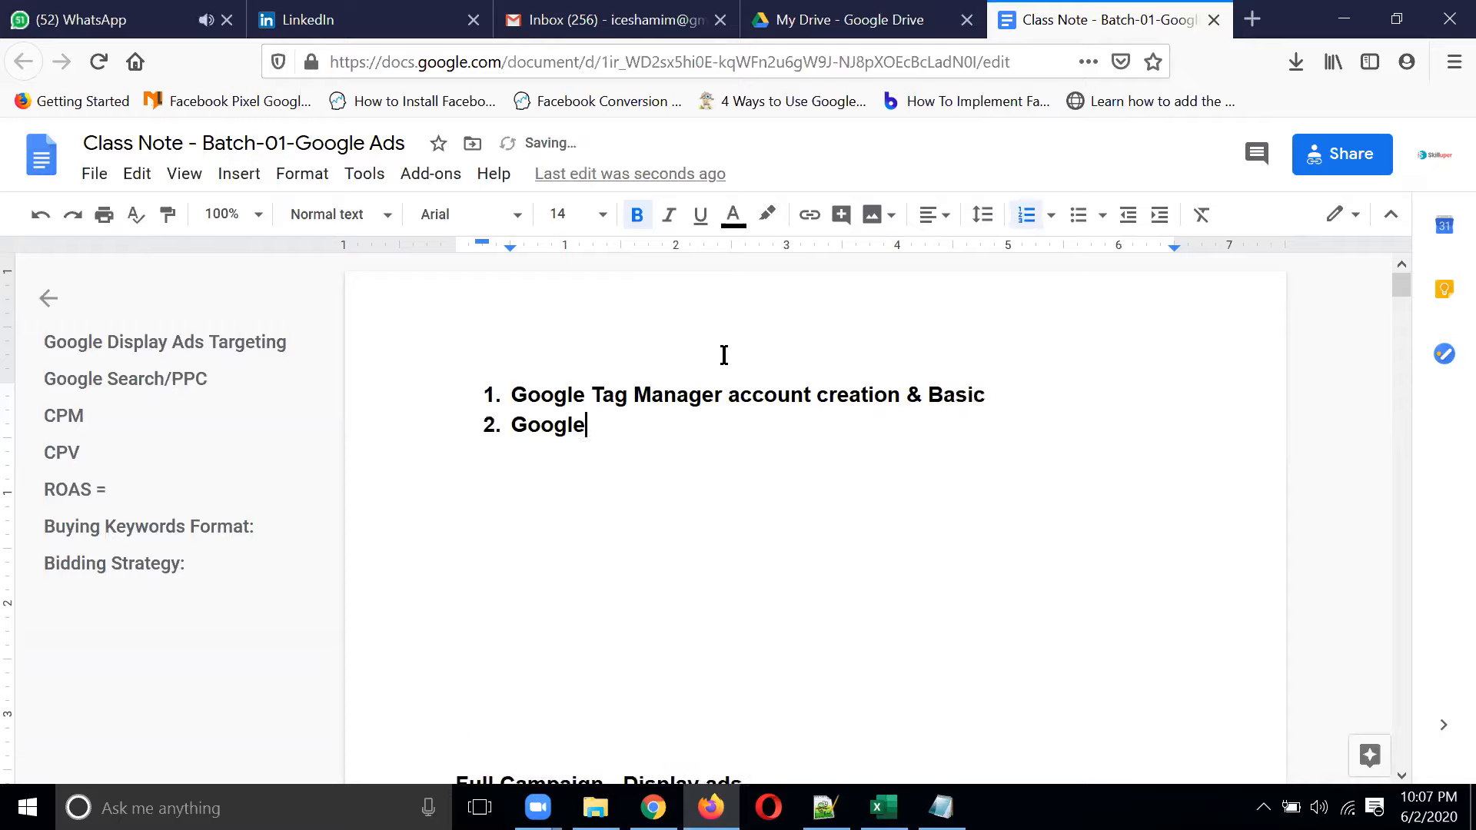
text( Analyti)
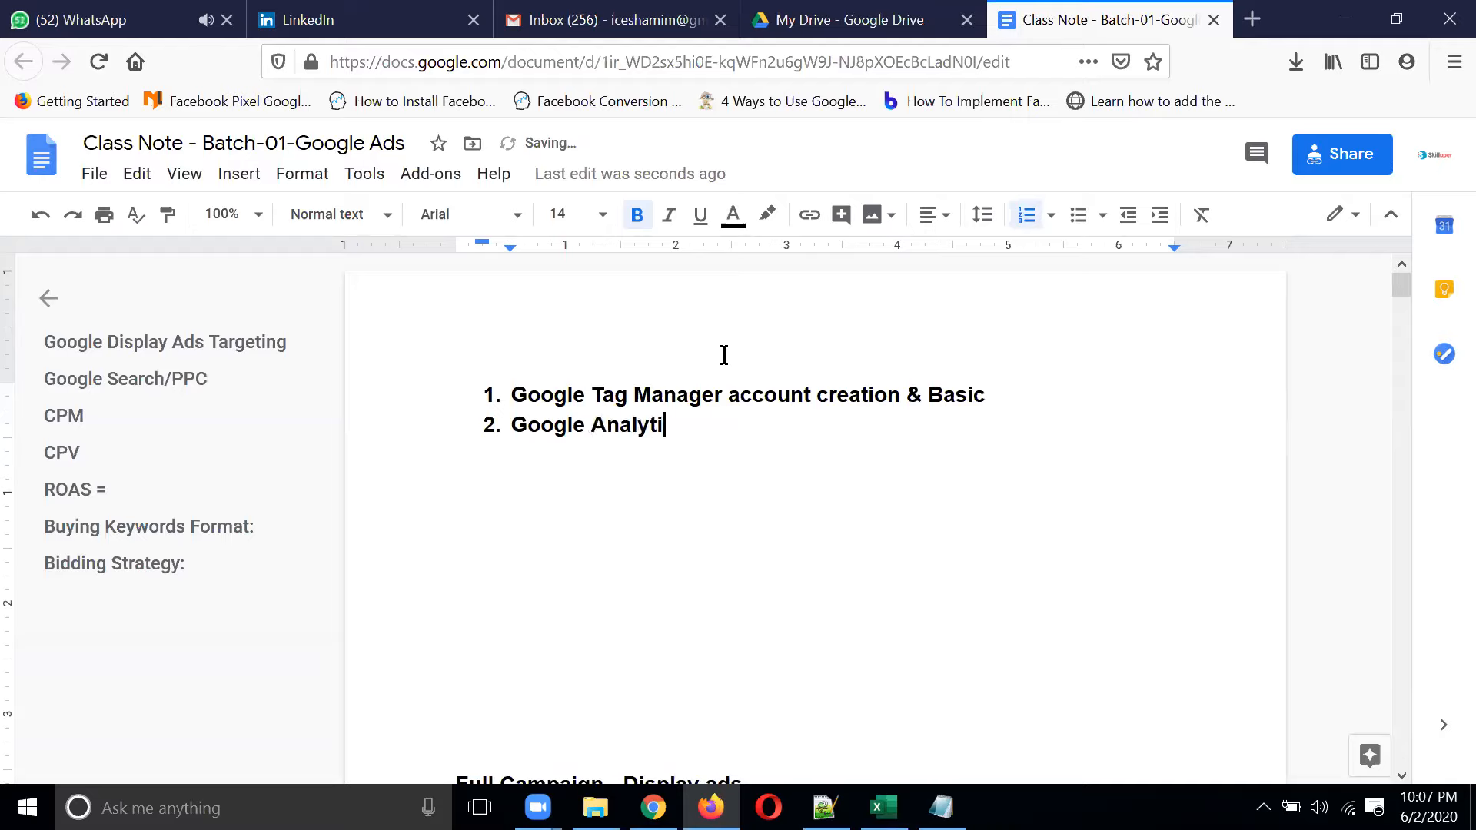
text(cs account creatin)
key(BackSpace)
text(on )
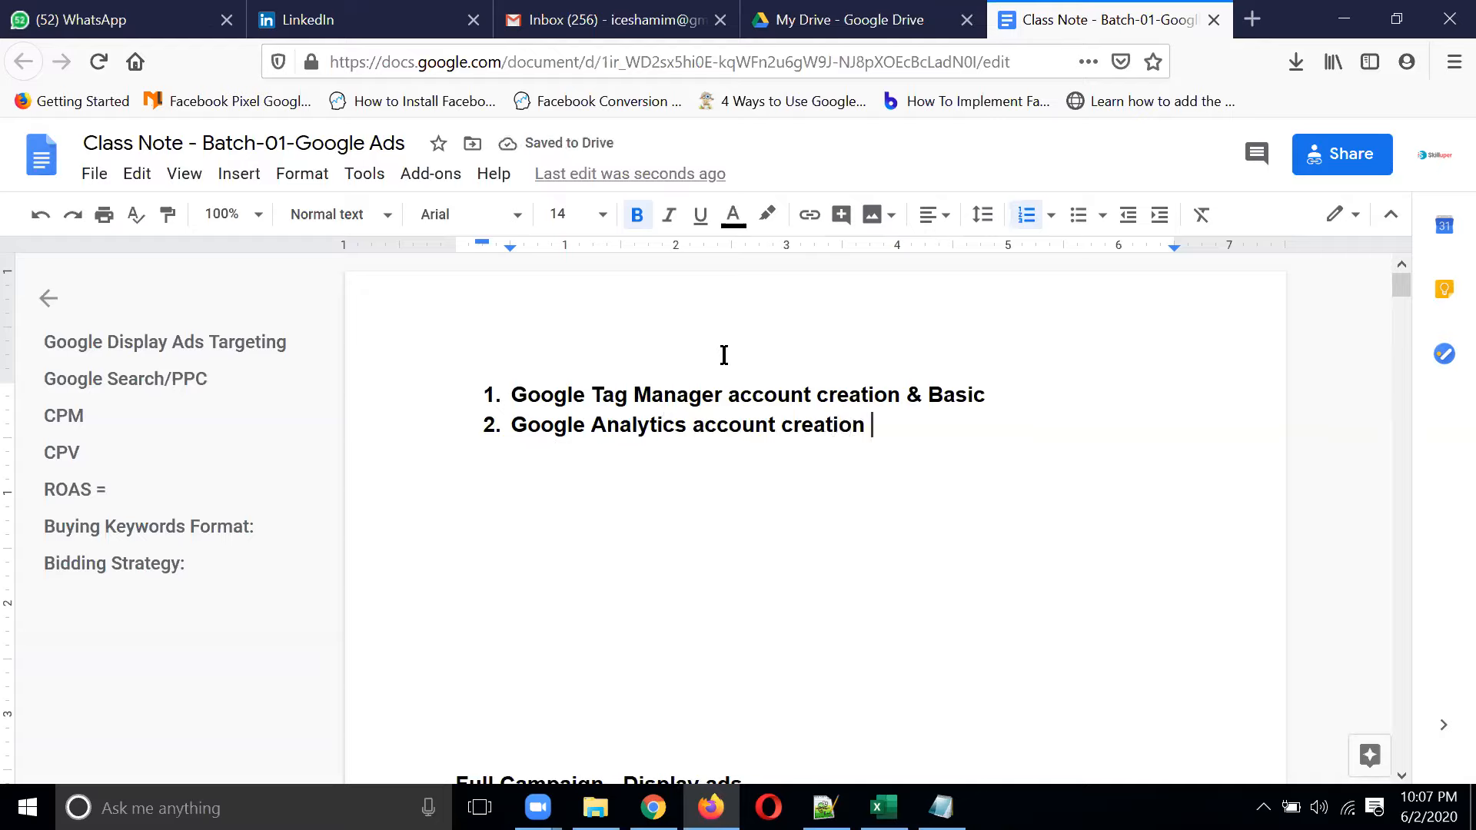
text(with Basie)
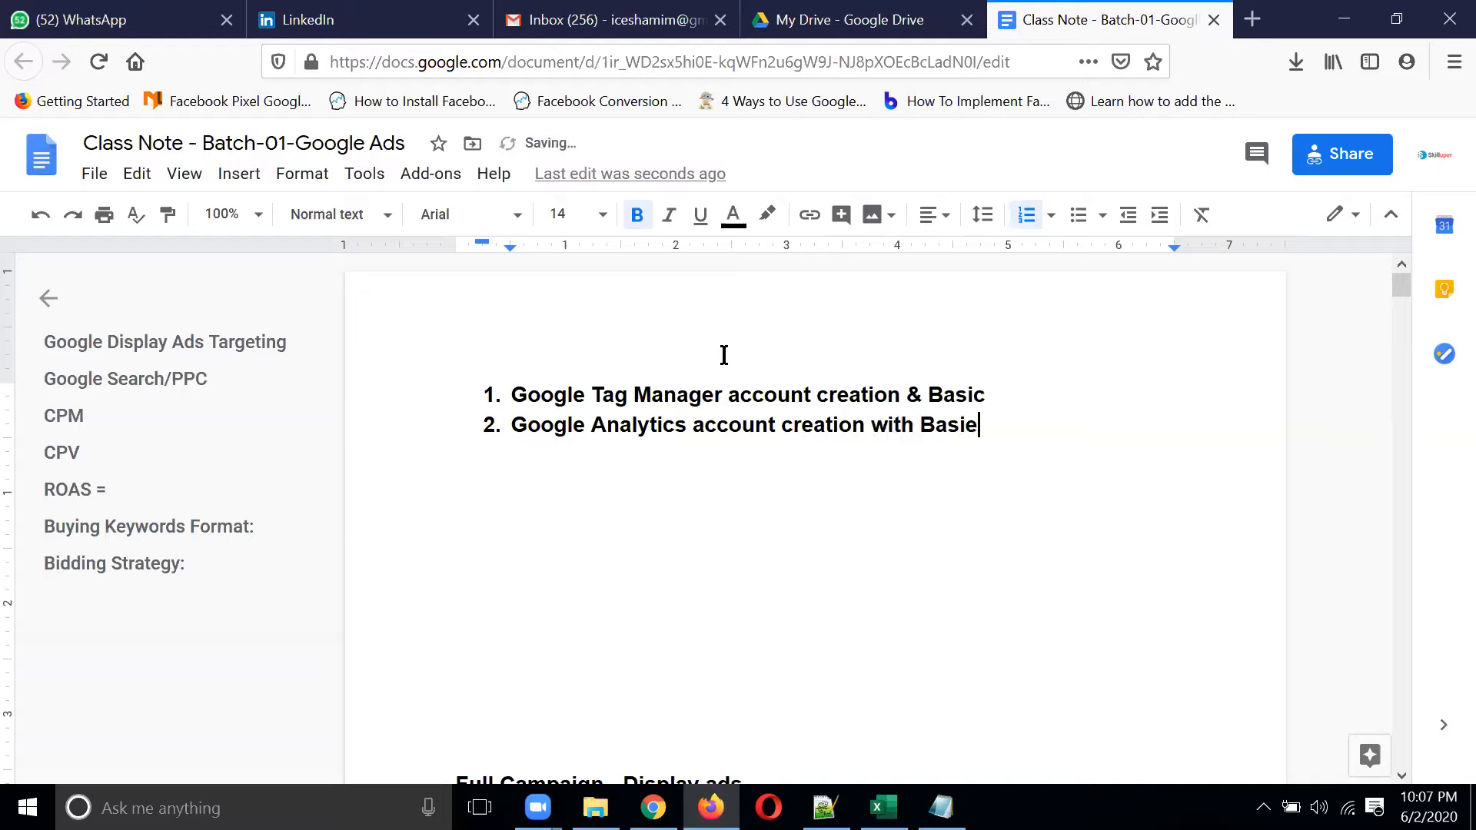
key(BackSpace)
text(c)
key(Return)
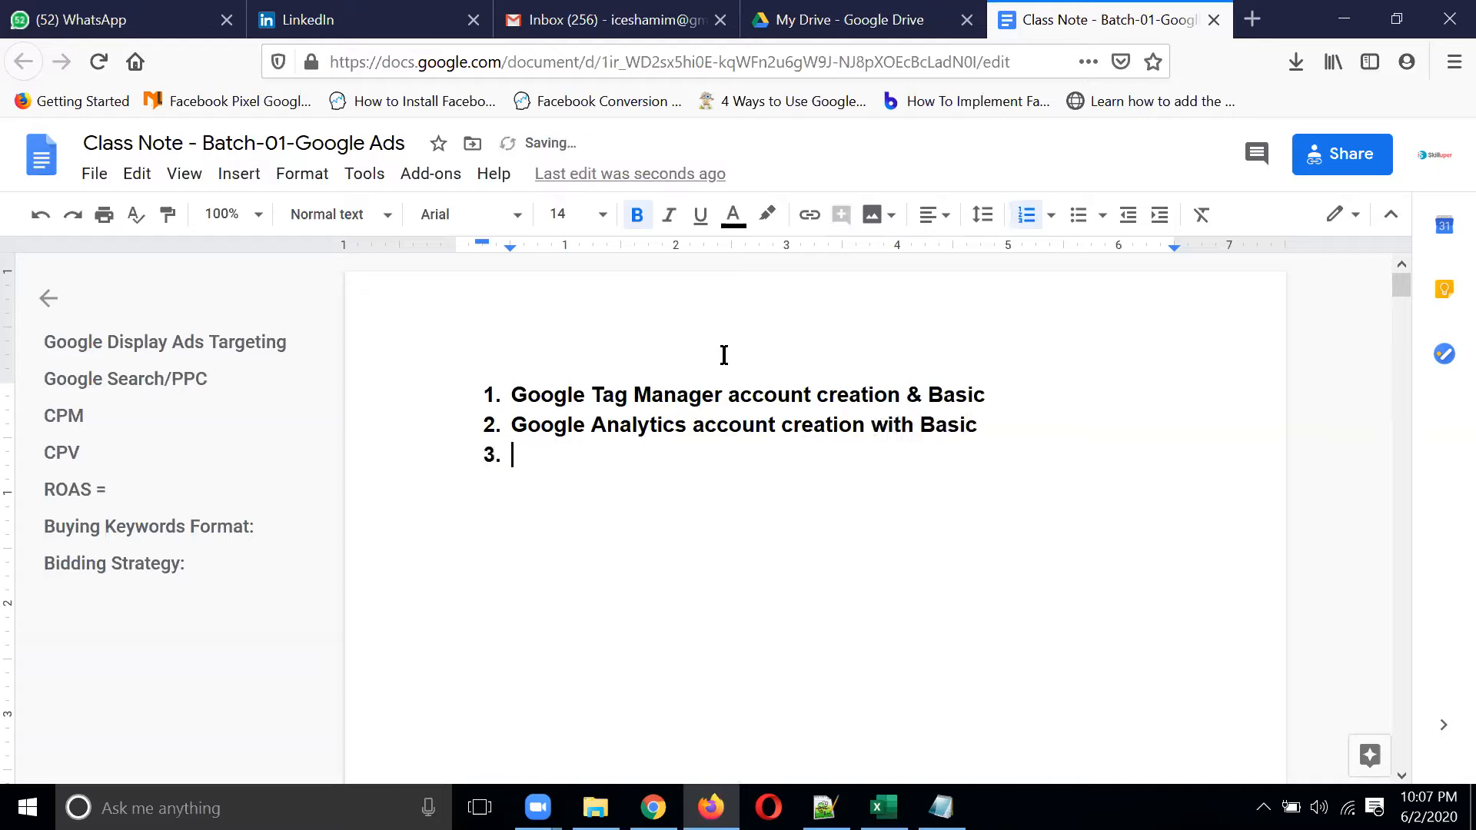
Write "Setup Remarketing code through Tag Manager" as the third list item and begin a fourth
text(Remarketing code)
click(513, 453)
text(Setup)
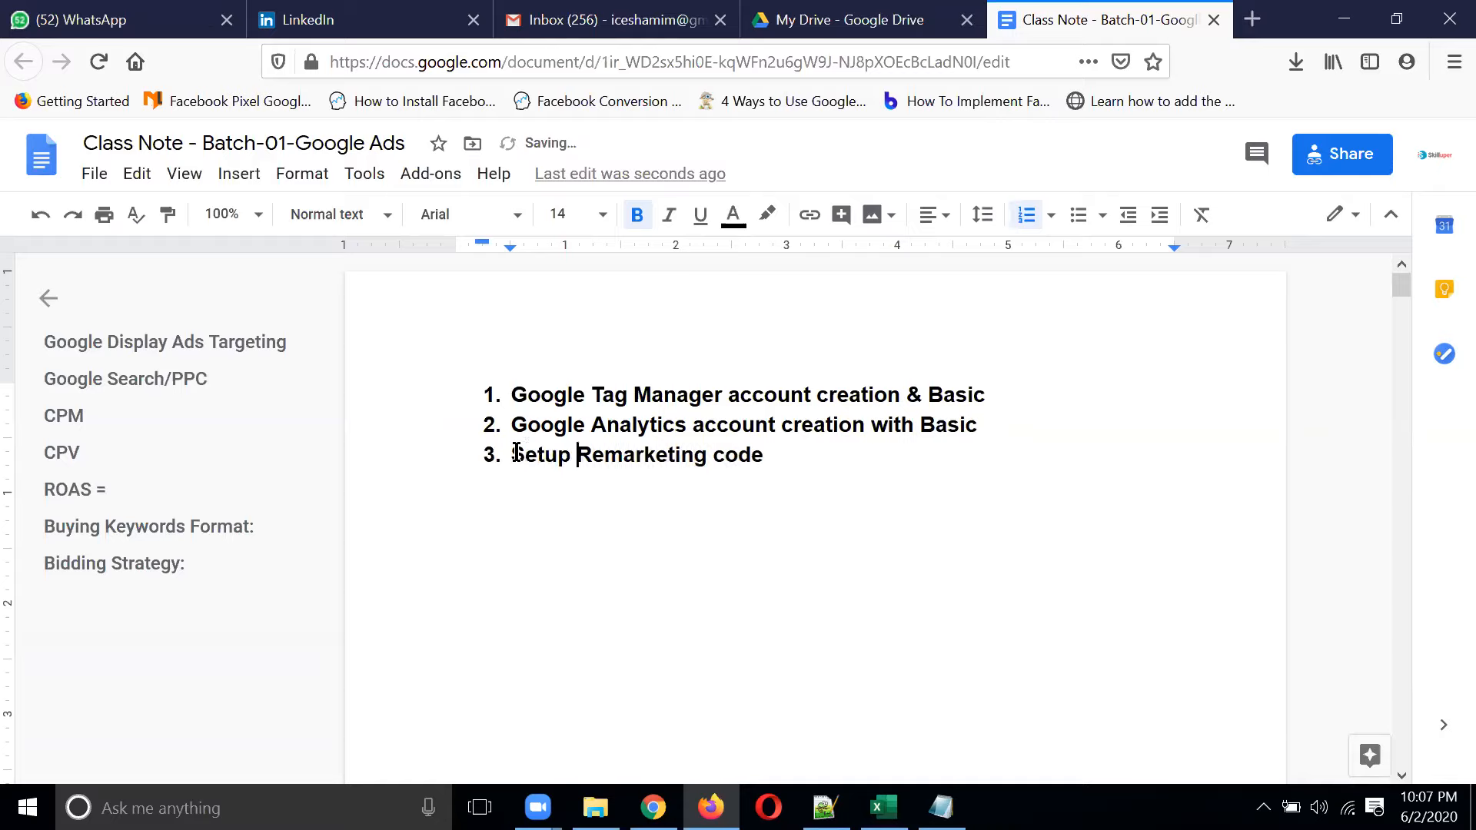
click(791, 454)
text(through )
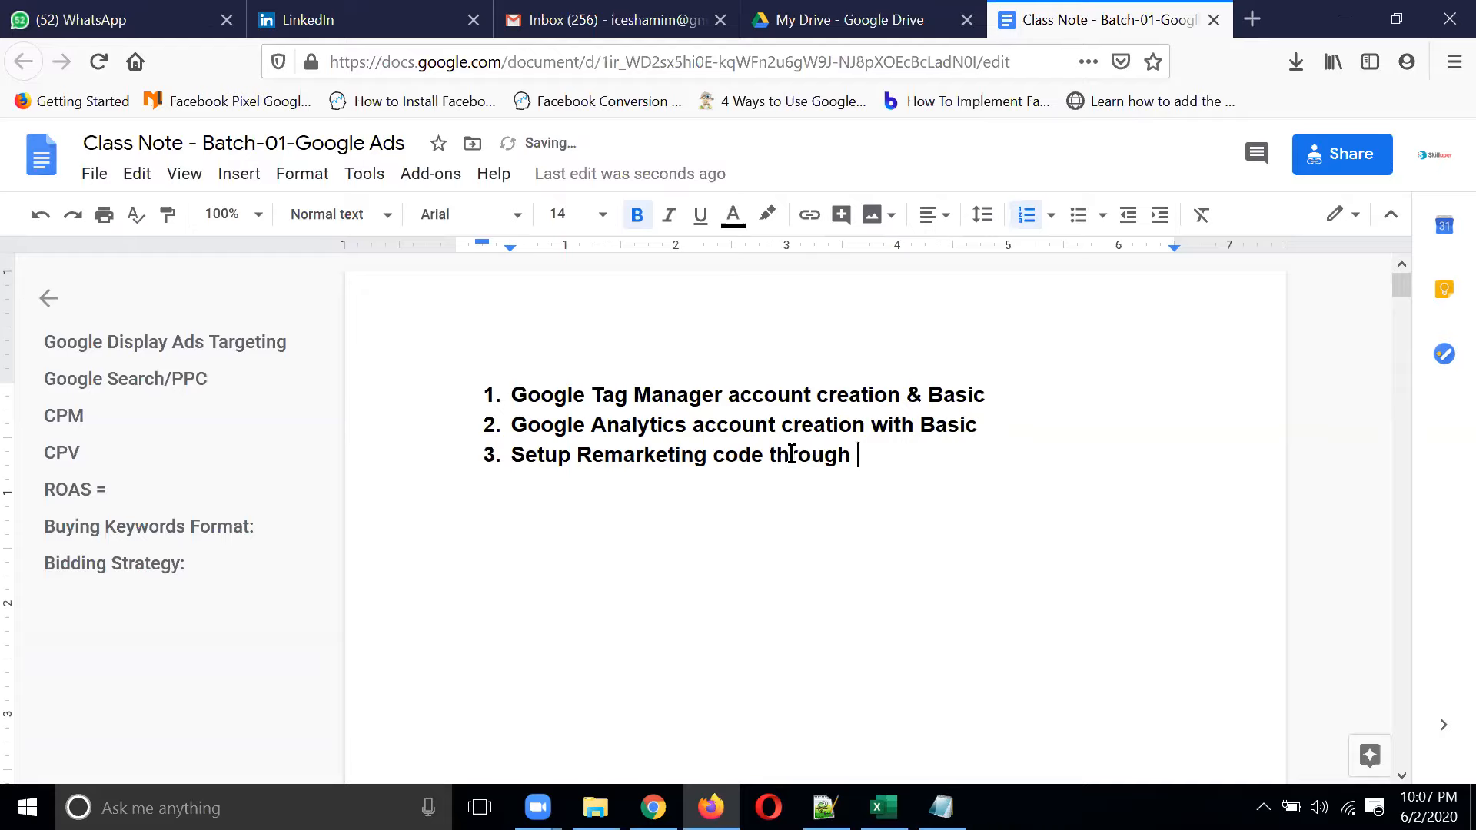
text(Tag m)
key(BackSpace)
text(Manager)
key(Return)
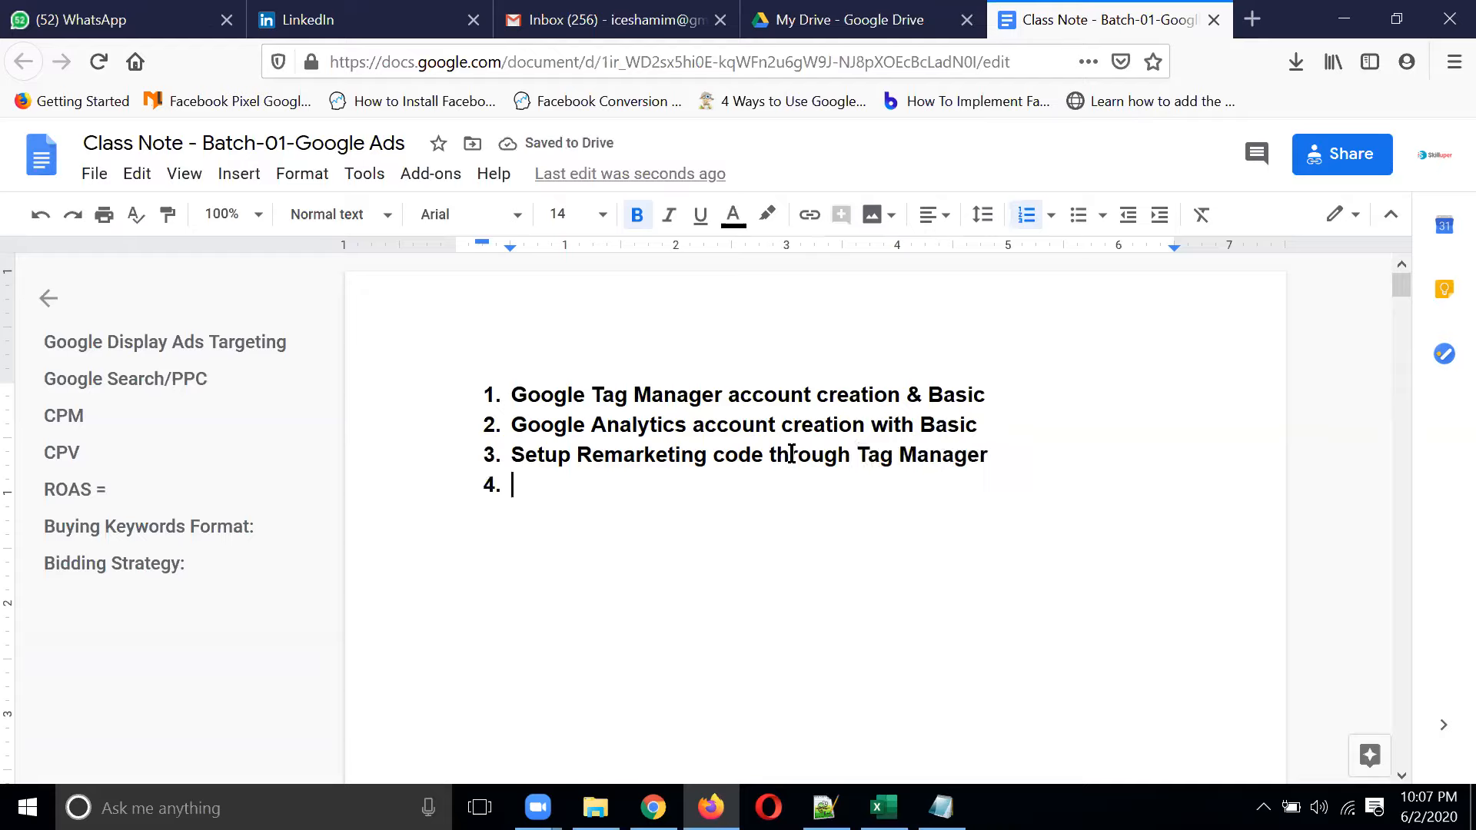
Write "Setup conversion tracking code" as the fourth list item
text(C)
key(BackSpace)
text(Se)
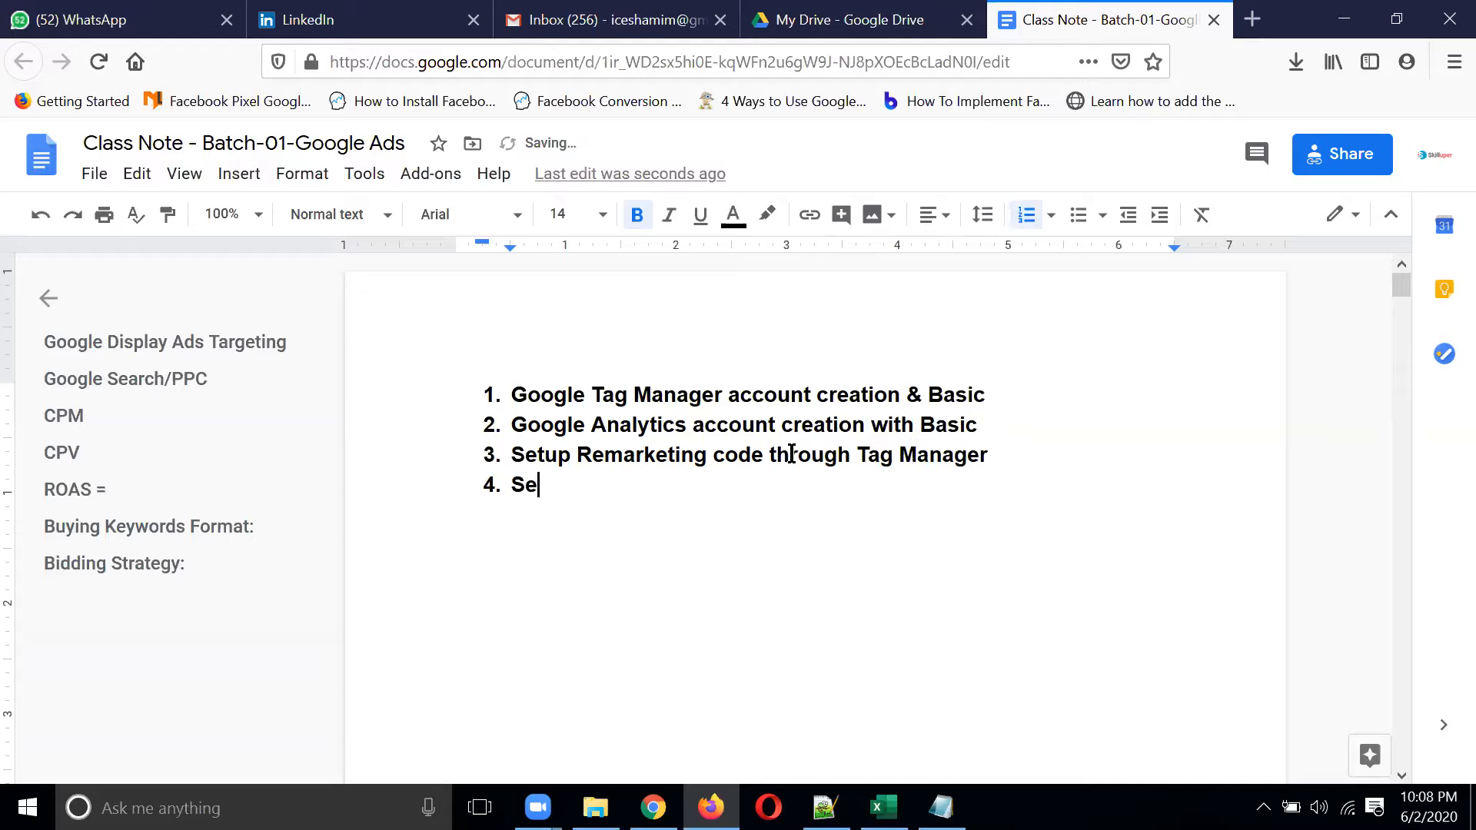
text(tup conver)
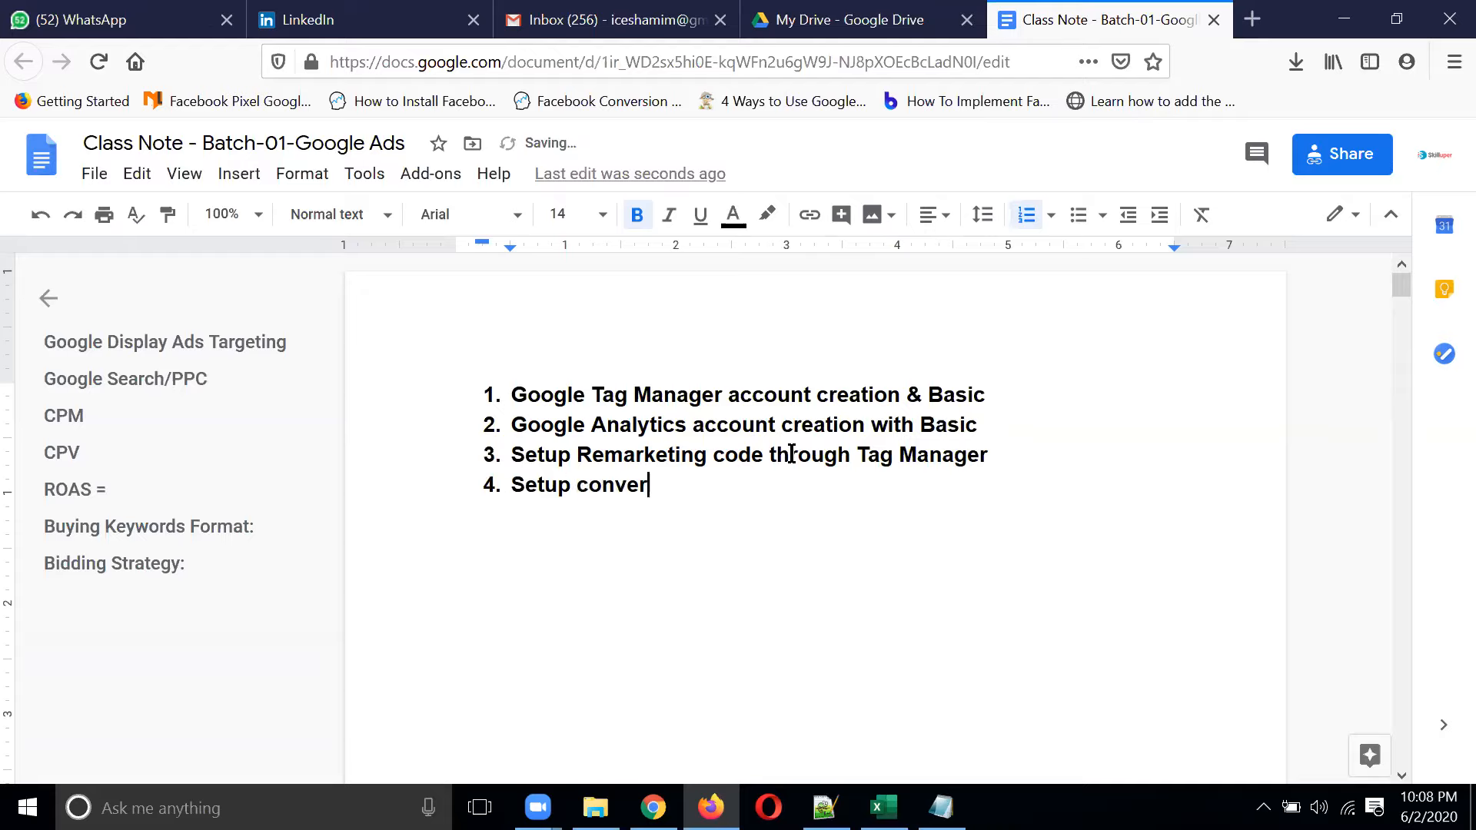
text(sion tracing)
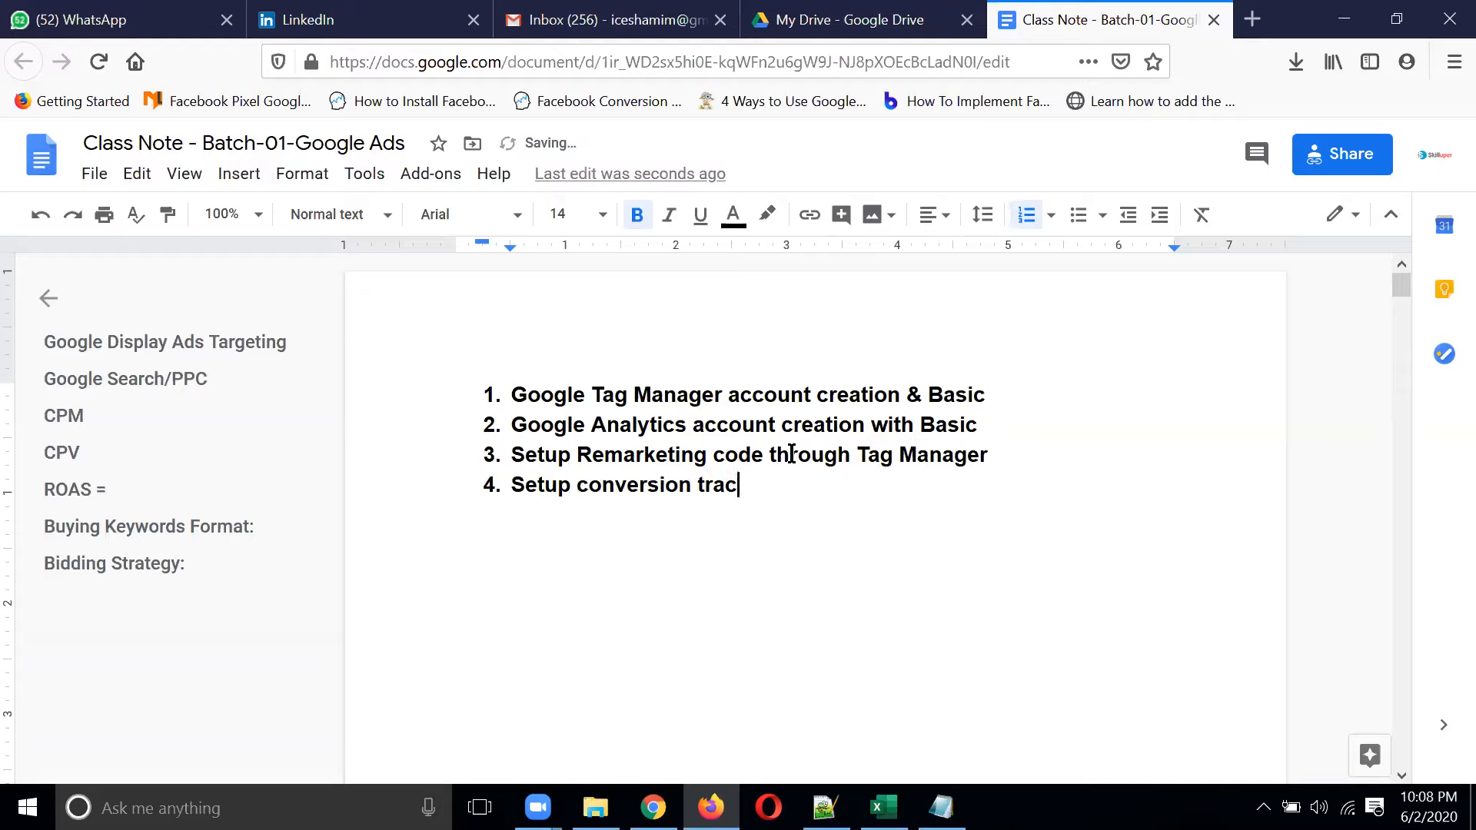
key(BackSpace)
key(BackSpace)
key(BackSpace)
text(n)
key(BackSpace)
key(BackSpace)
text(keting code th)
key(BackSpace)
key(BackSpace)
Copy "through Tag Manager" from the third item to the end of the fourth and begin a fifth item
drag(798, 461, 1031, 457)
key(ctrl+c)
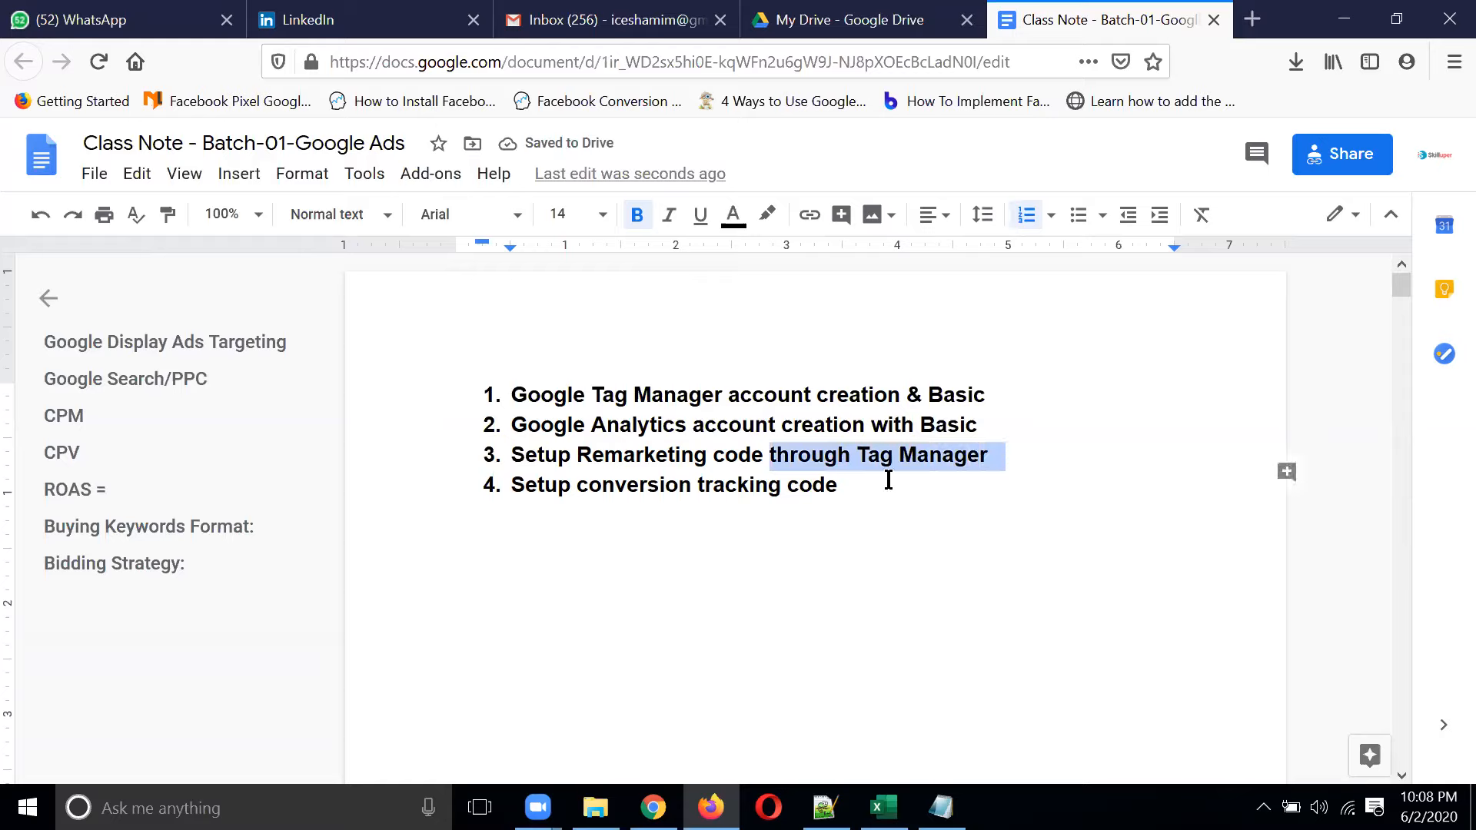
click(882, 484)
key(ctrl+v)
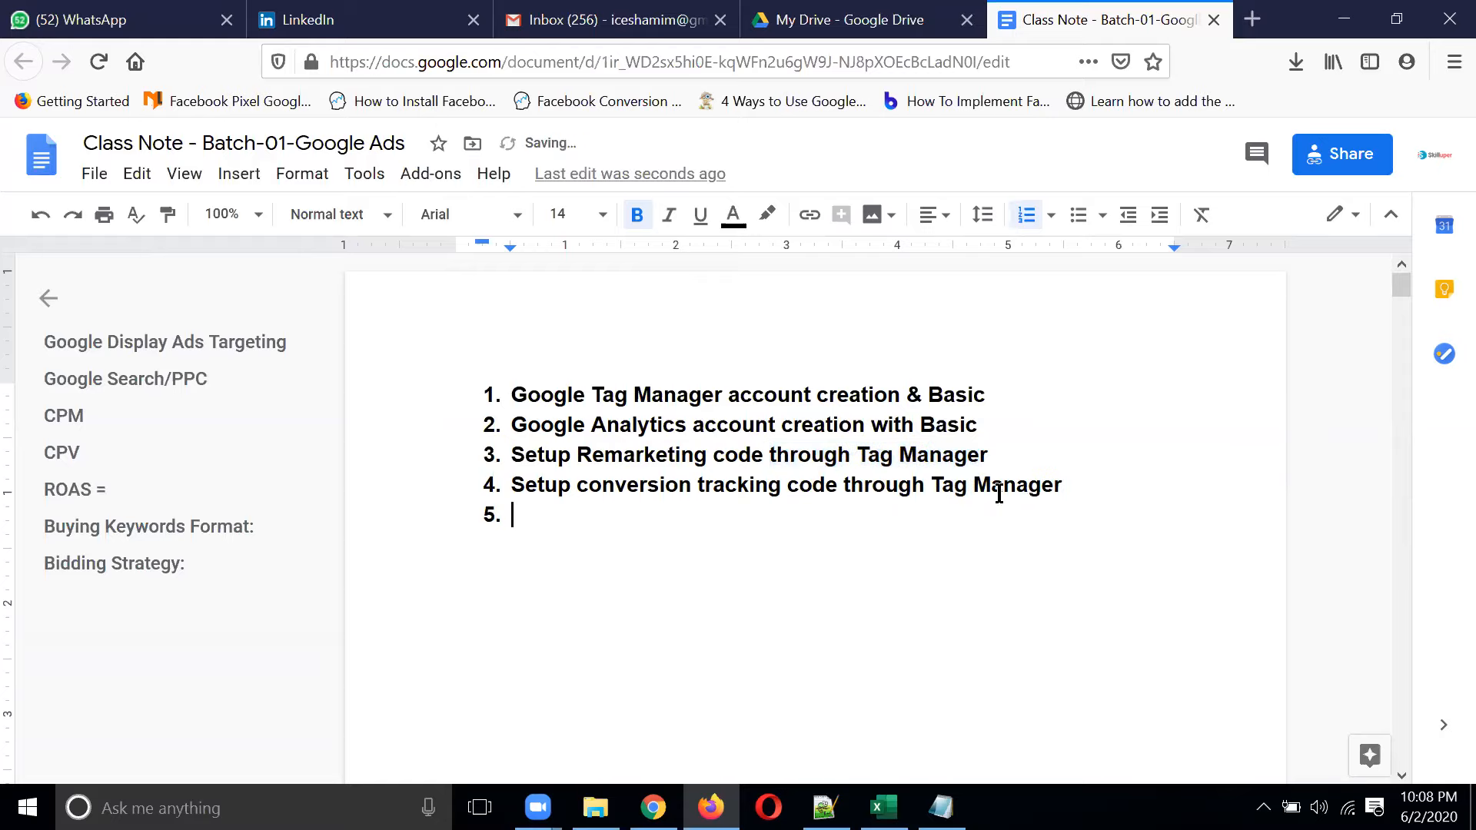
Write the fifth list item so that it reads "Setup ReMarketing campaign", correcting the misspelled word
text(Setup )
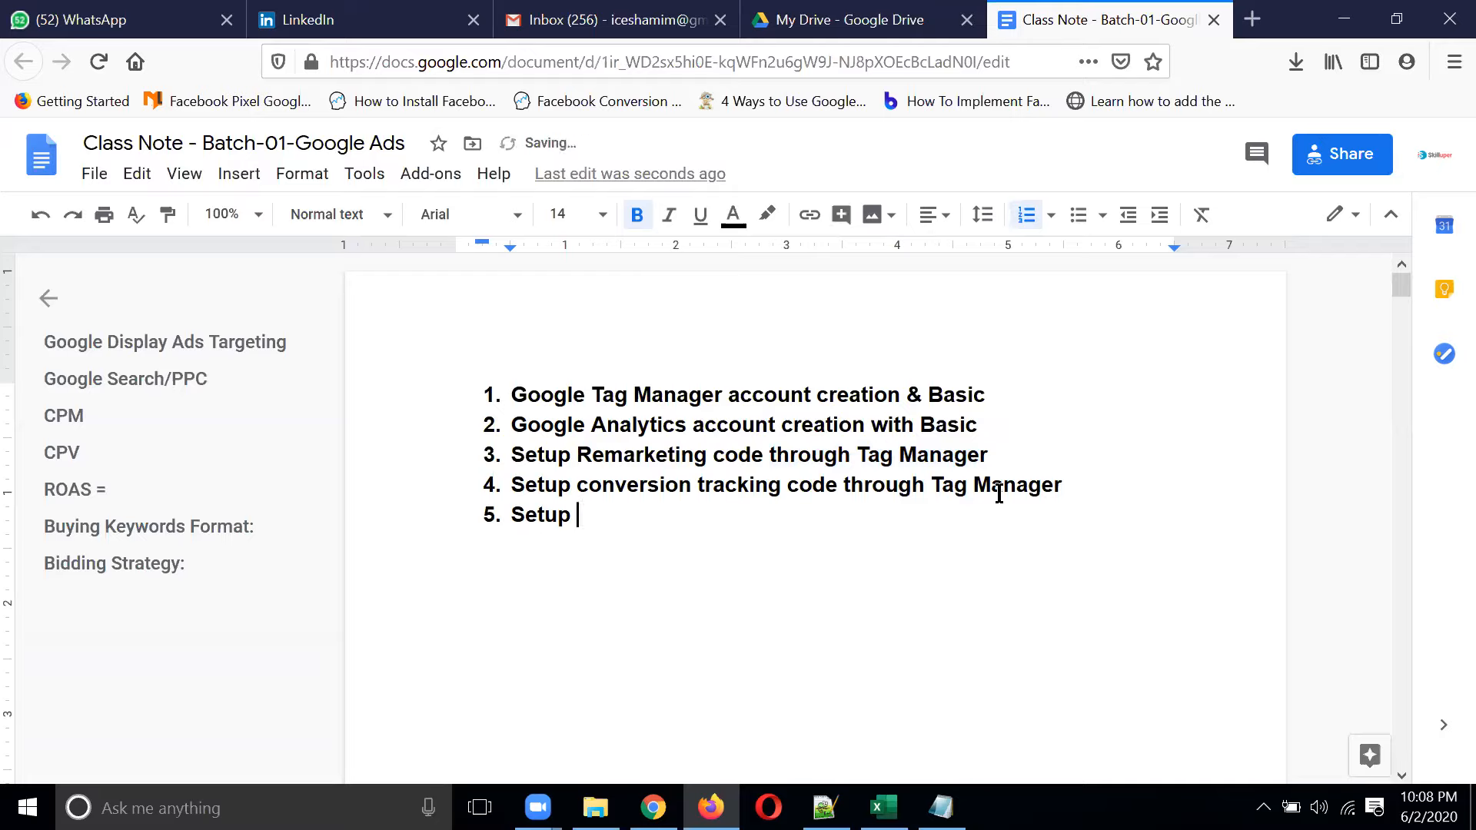
text(Remarmarketing )
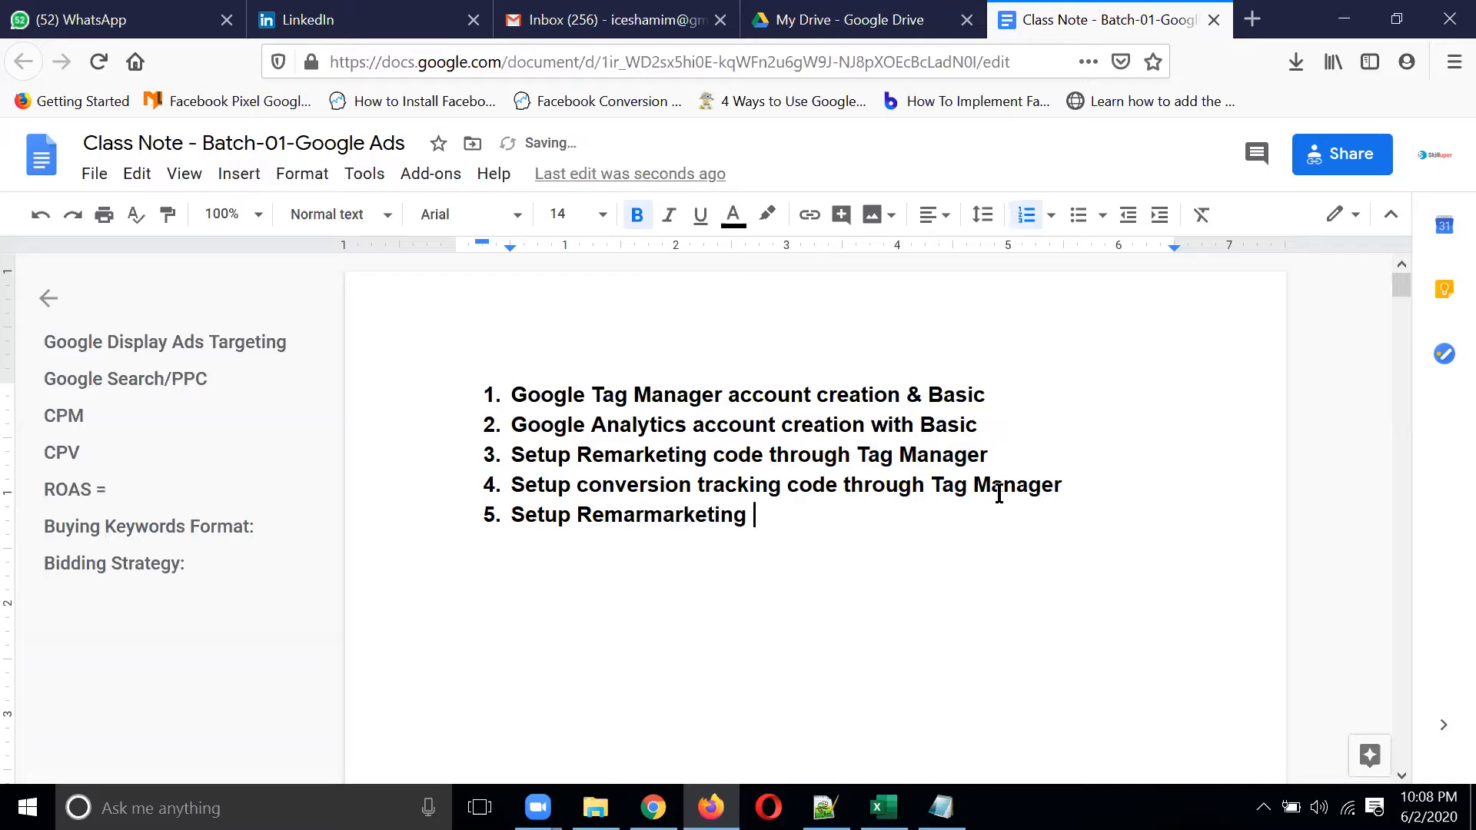
text(campaing)
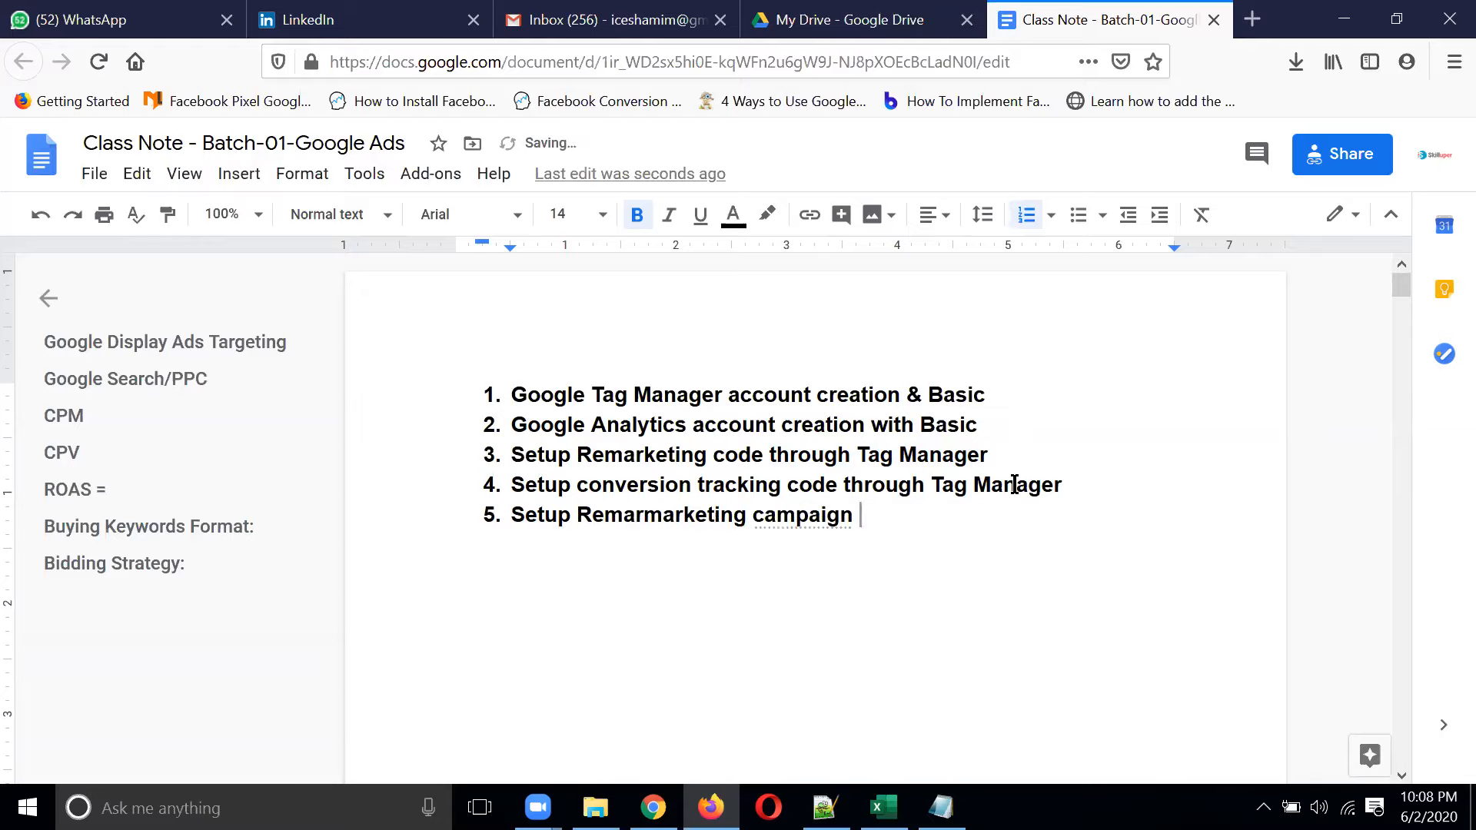
click(666, 514)
right_click(665, 514)
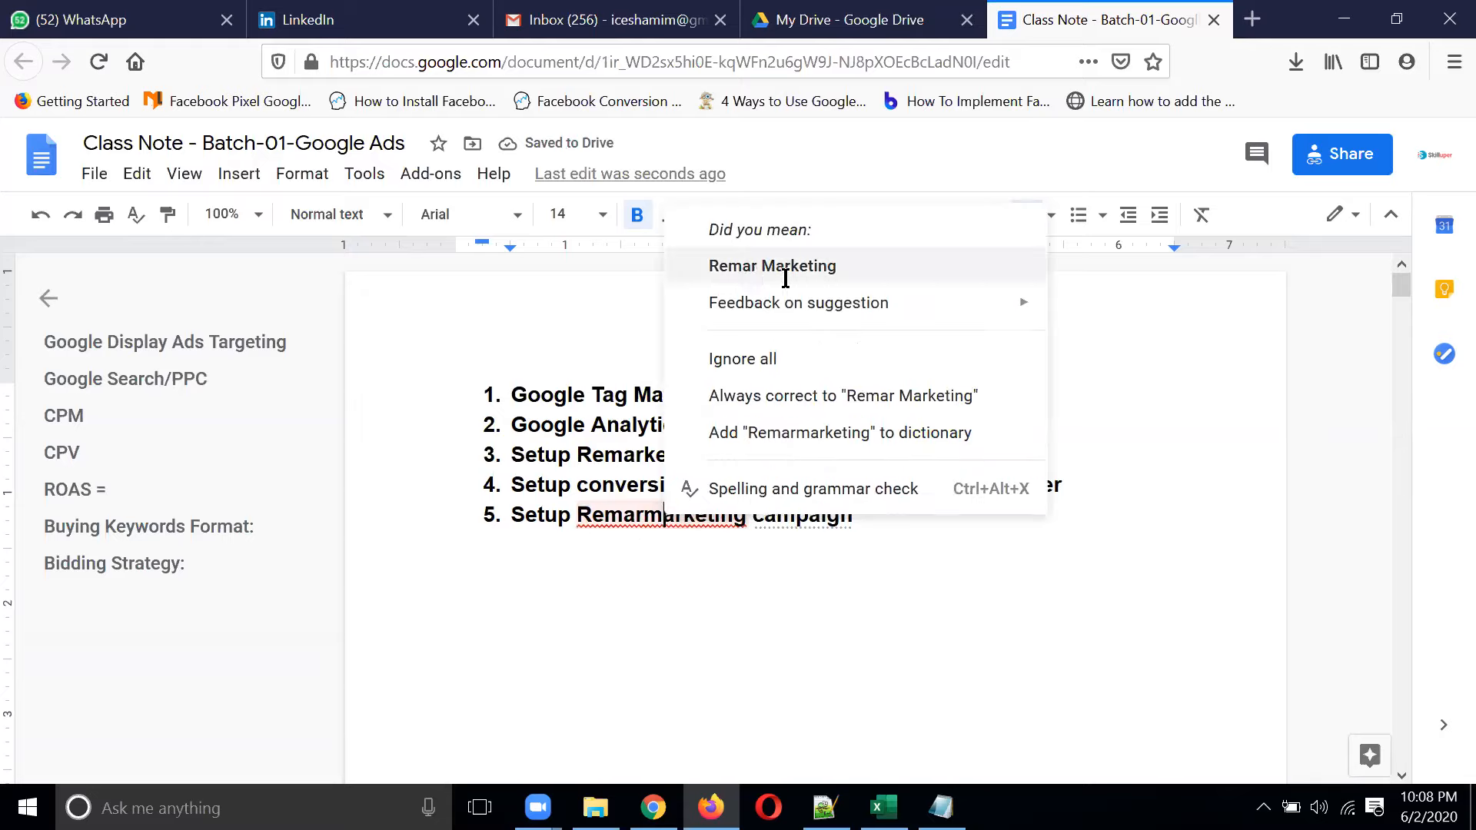
click(771, 266)
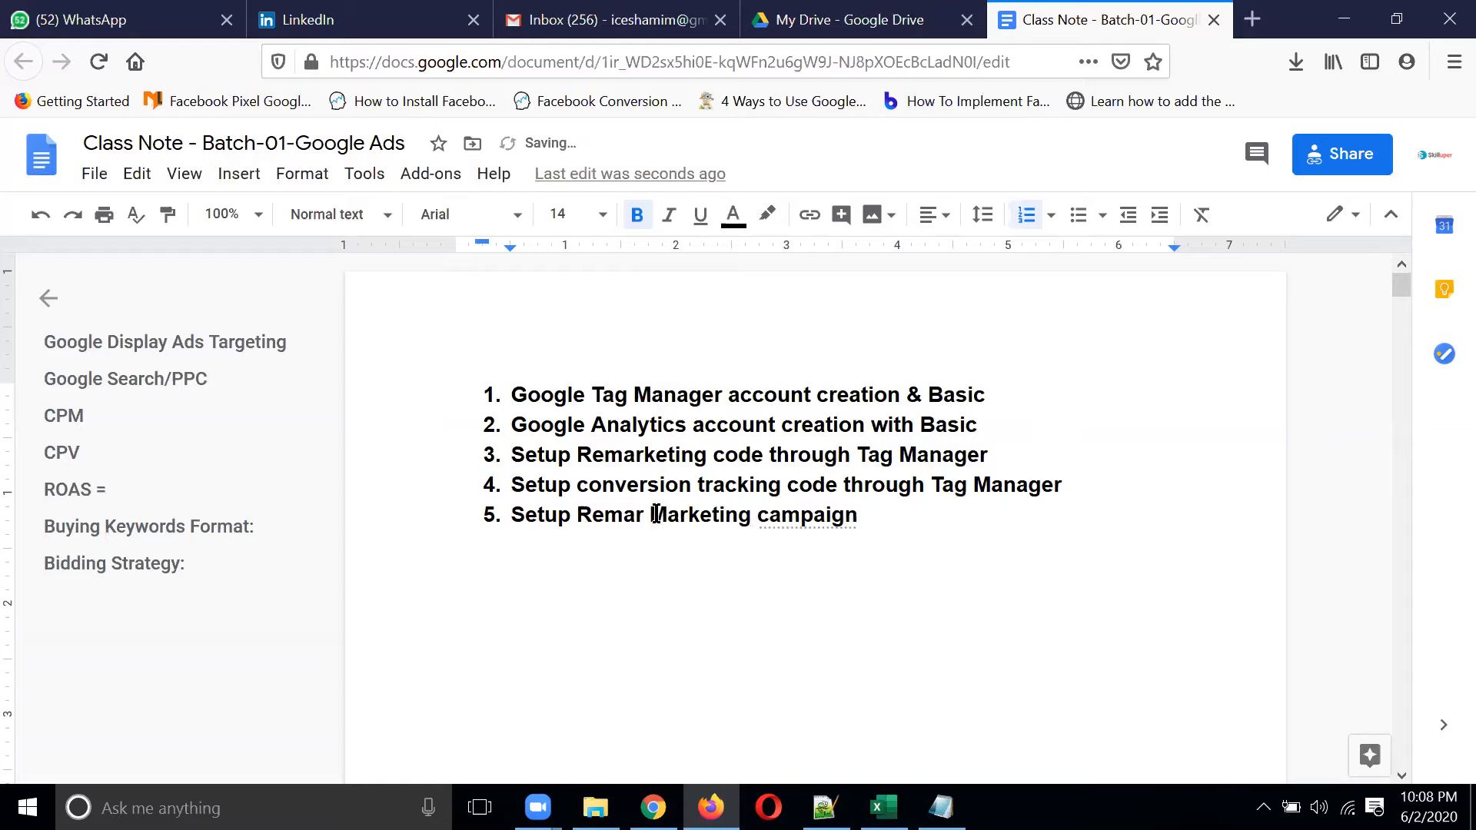
key(BackSpace)
key(BackSpace)
key(BackSpace)
key(BackSpace)
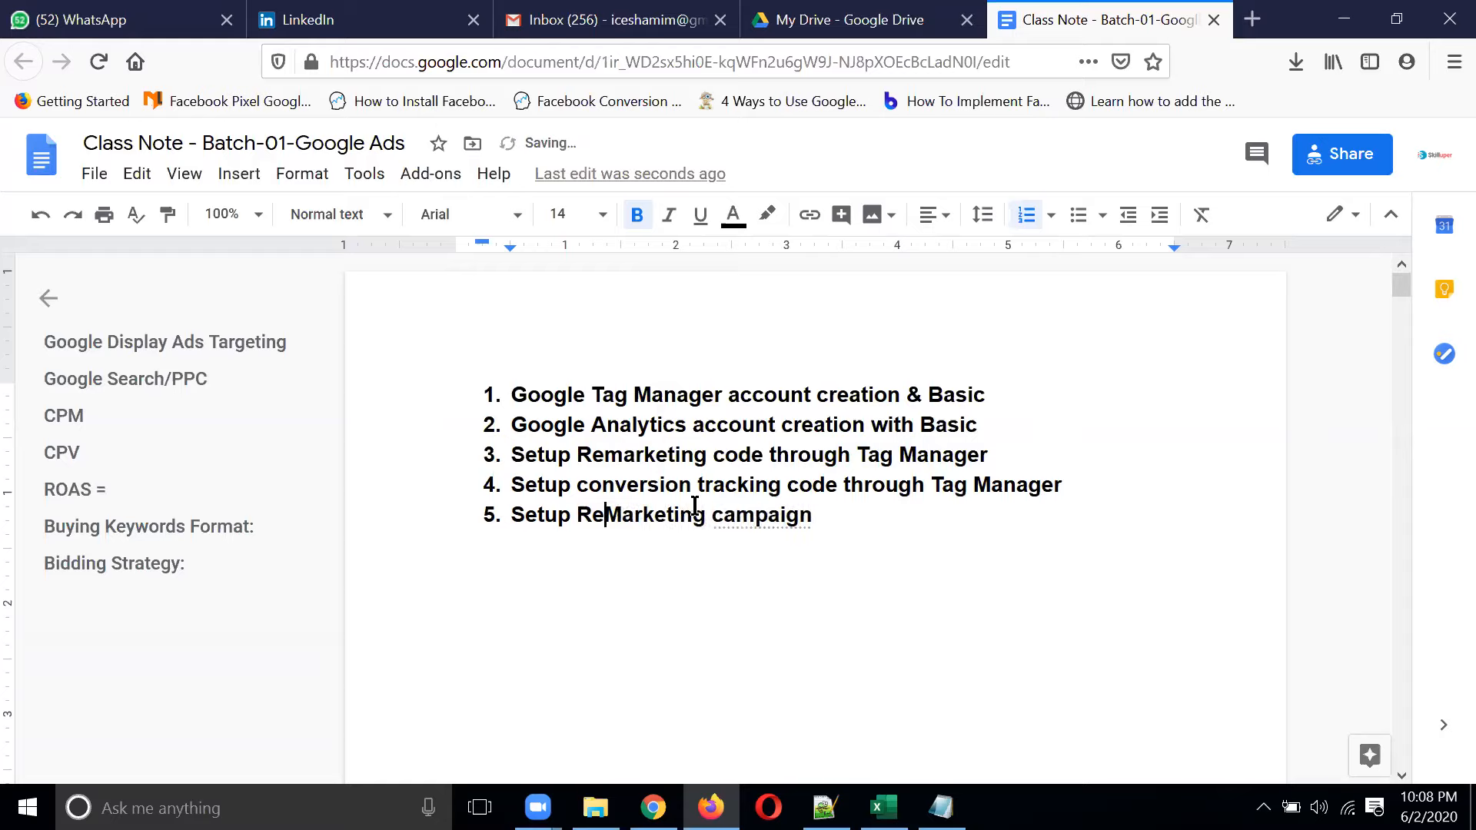
key(Down)
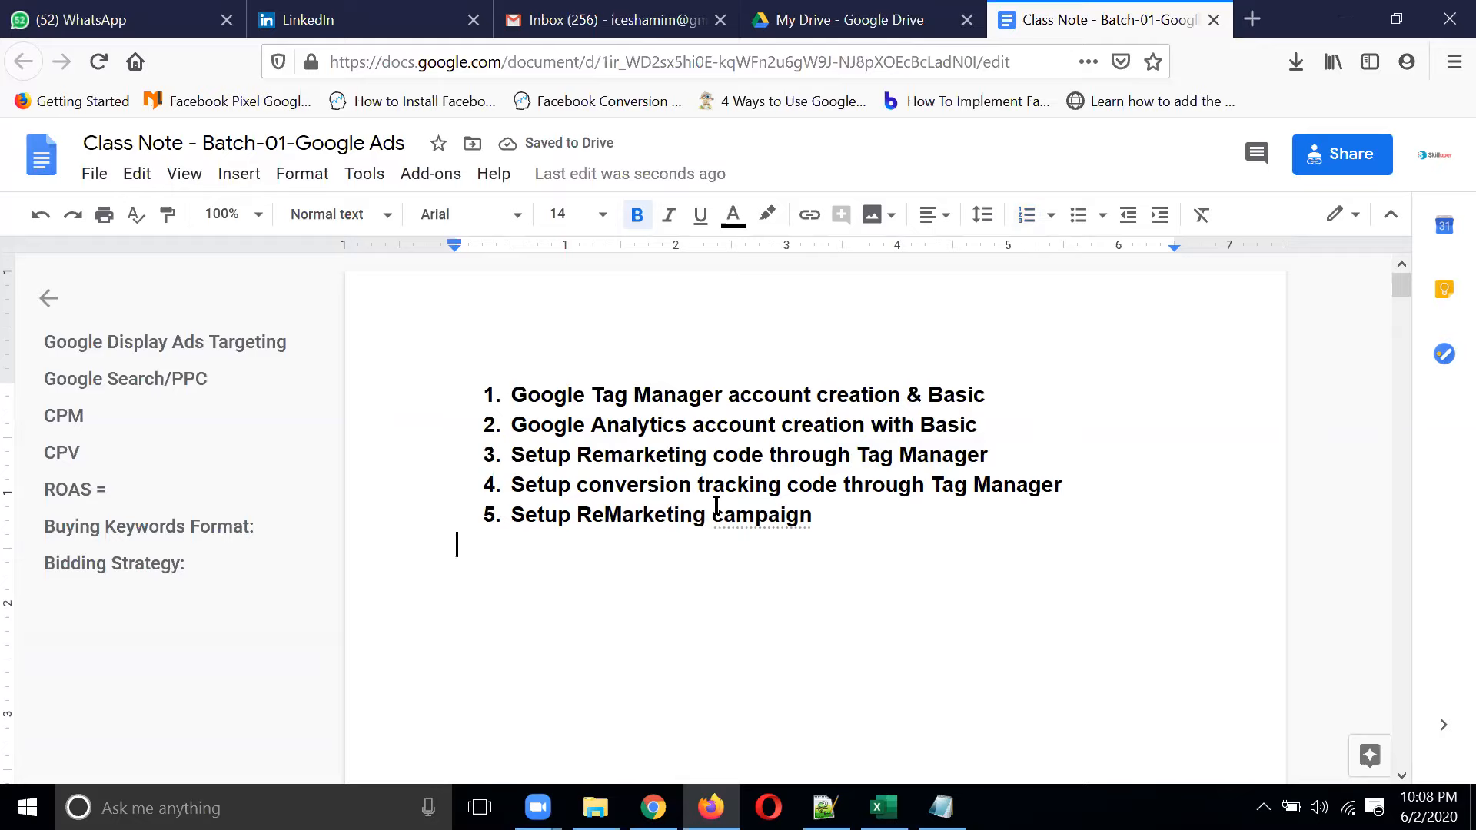
right_click(786, 512)
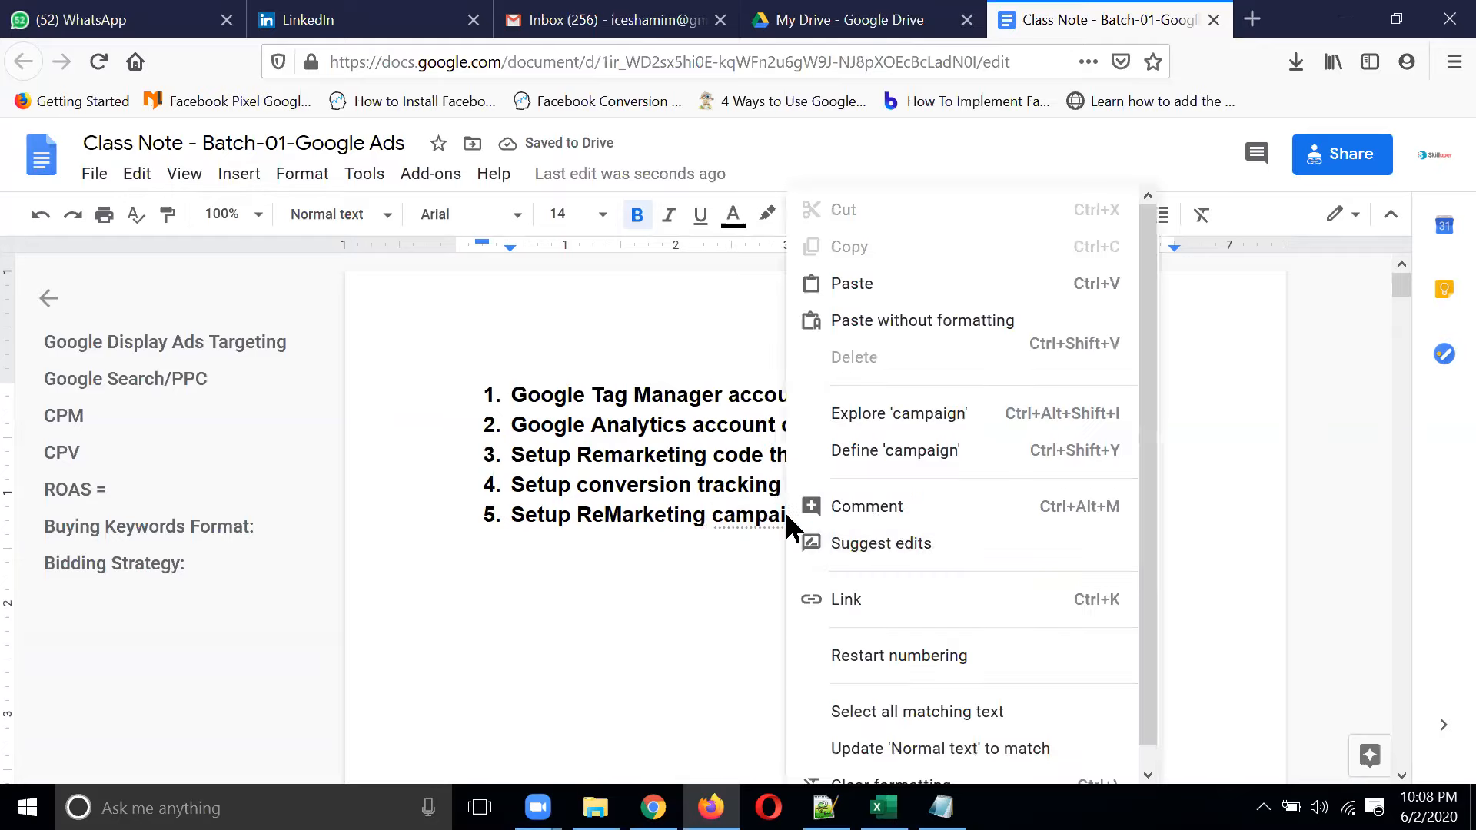
key(Escape)
click(832, 515)
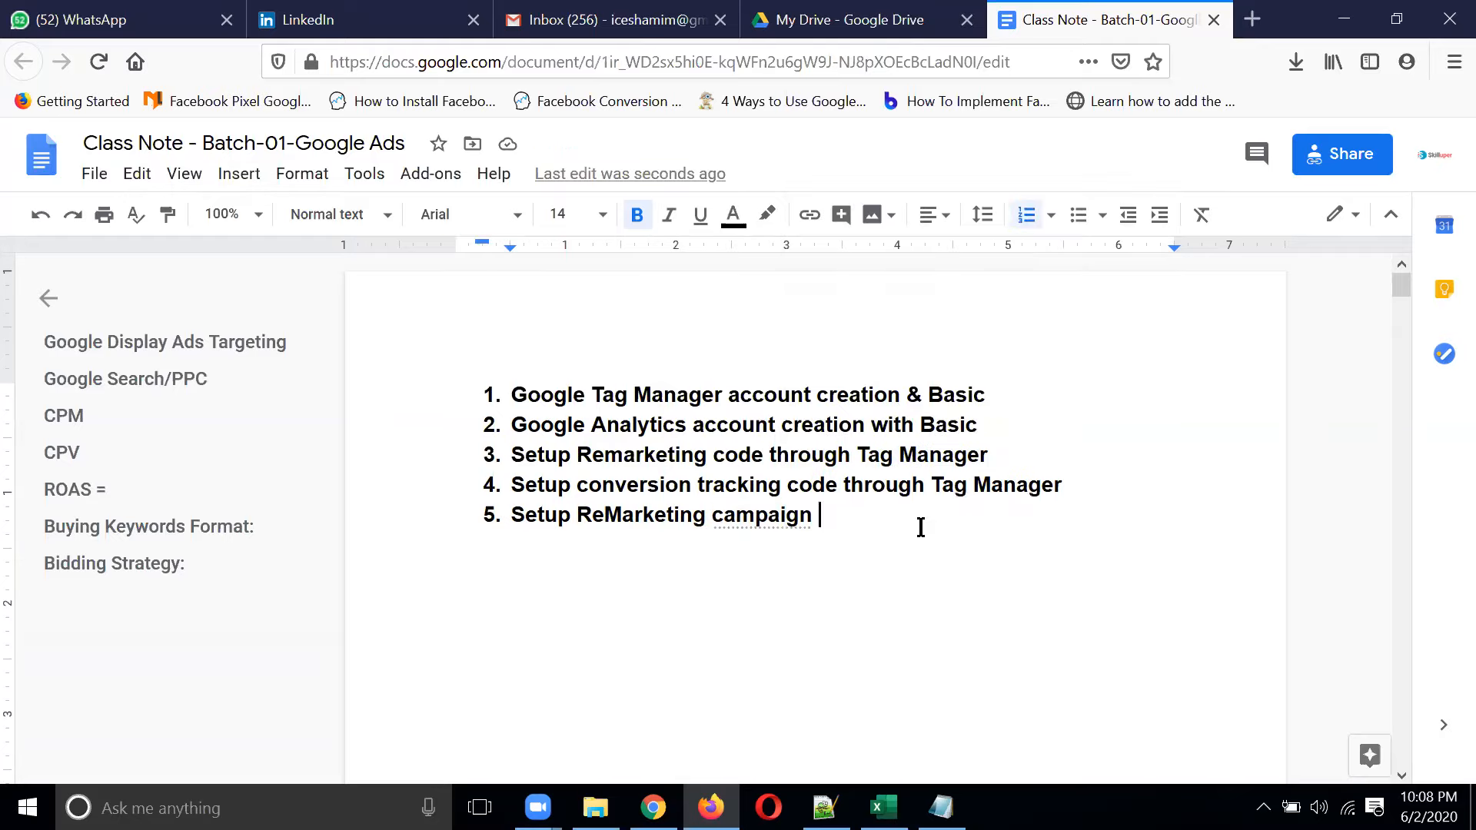
click(1095, 490)
key(Return)
text(H)
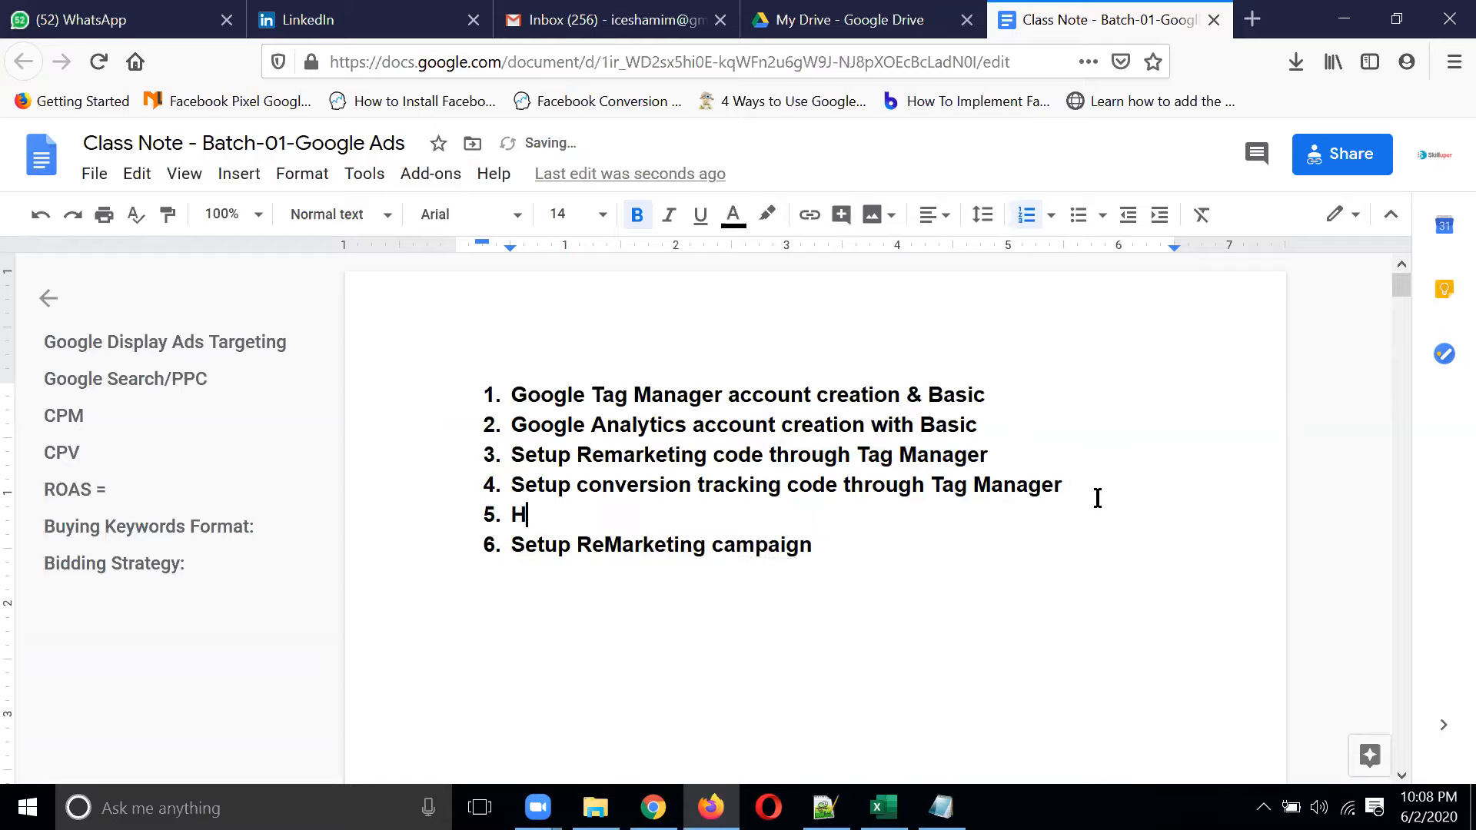
text(ow to creati)
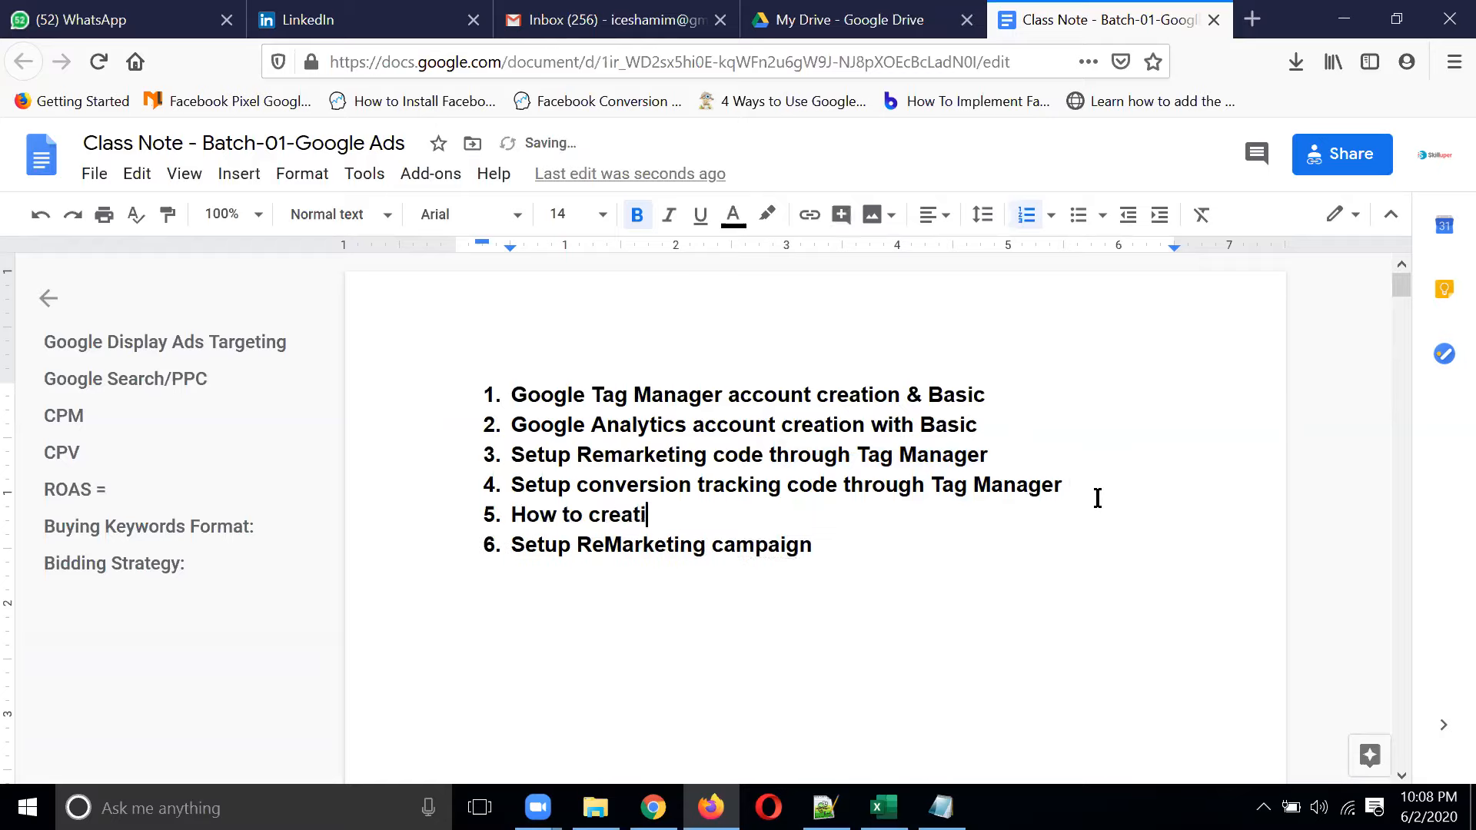
key(BackSpace)
key(BackSpace)
key(BackSpace)
key(BackSpace)
key(BackSpace)
key(BackSpace)
key(BackSpace)
key(BackSpace)
key(BackSpace)
key(BackSpace)
key(BackSpace)
key(BackSpace)
key(BackSpace)
key(BackSpace)
key(BackSpace)
key(BackSpace)
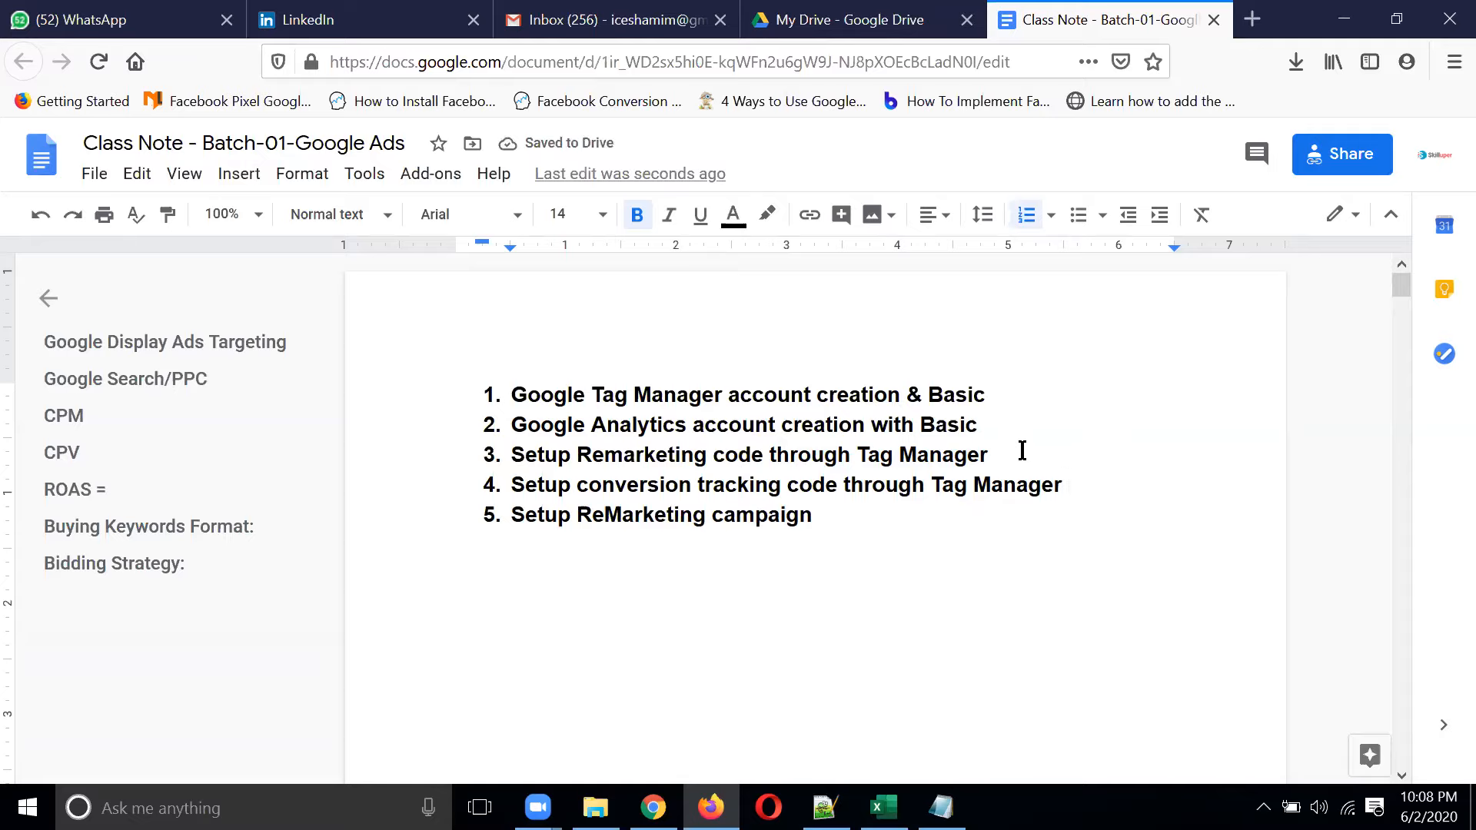
Insert a new fourth list item after the remarketing code item, reading "How to create remarketing audience in Google Analytics/Google Ads"
key(Return)
text(How t)
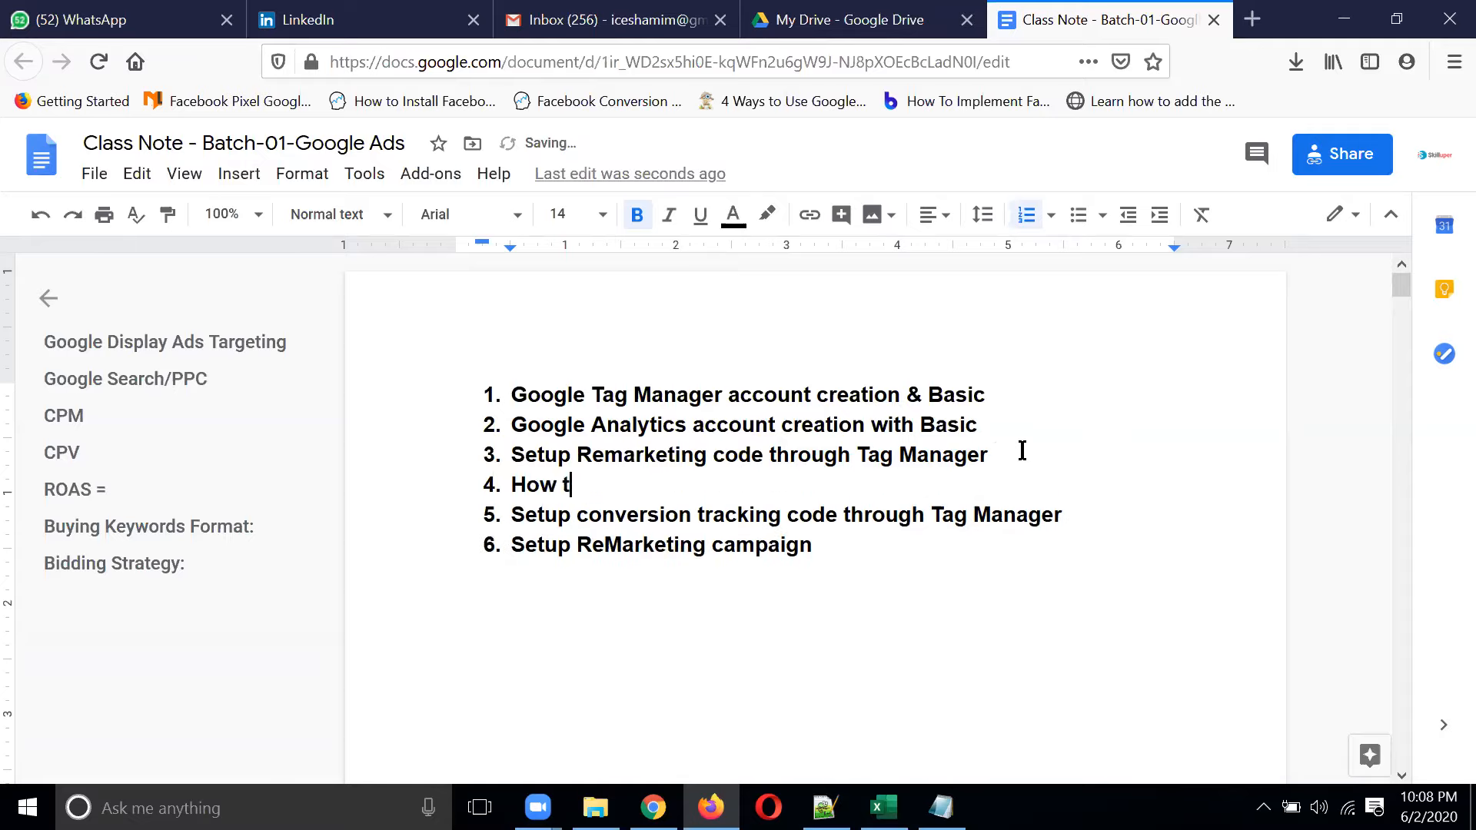
text(o create rema)
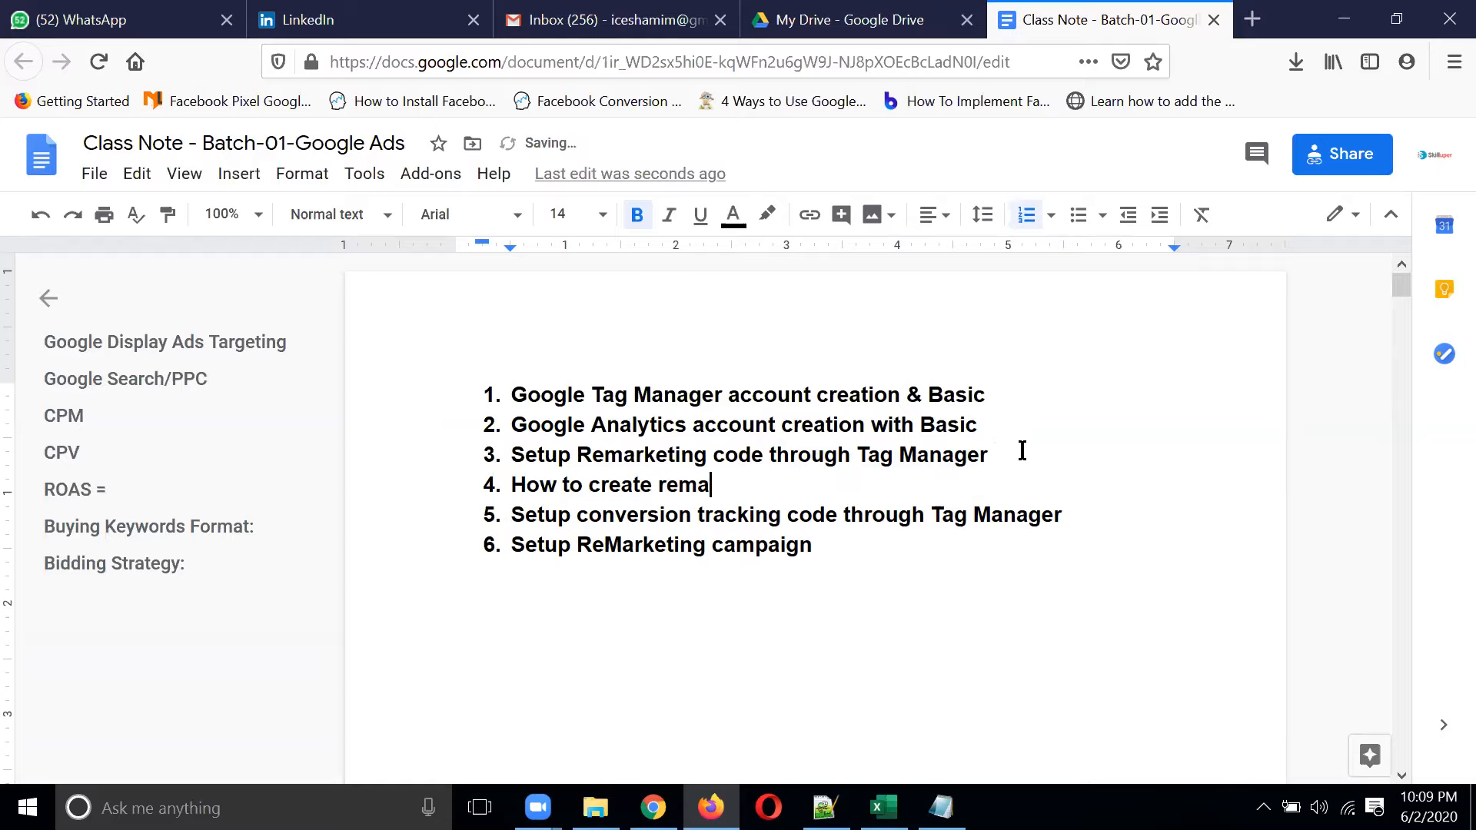
text(rketing )
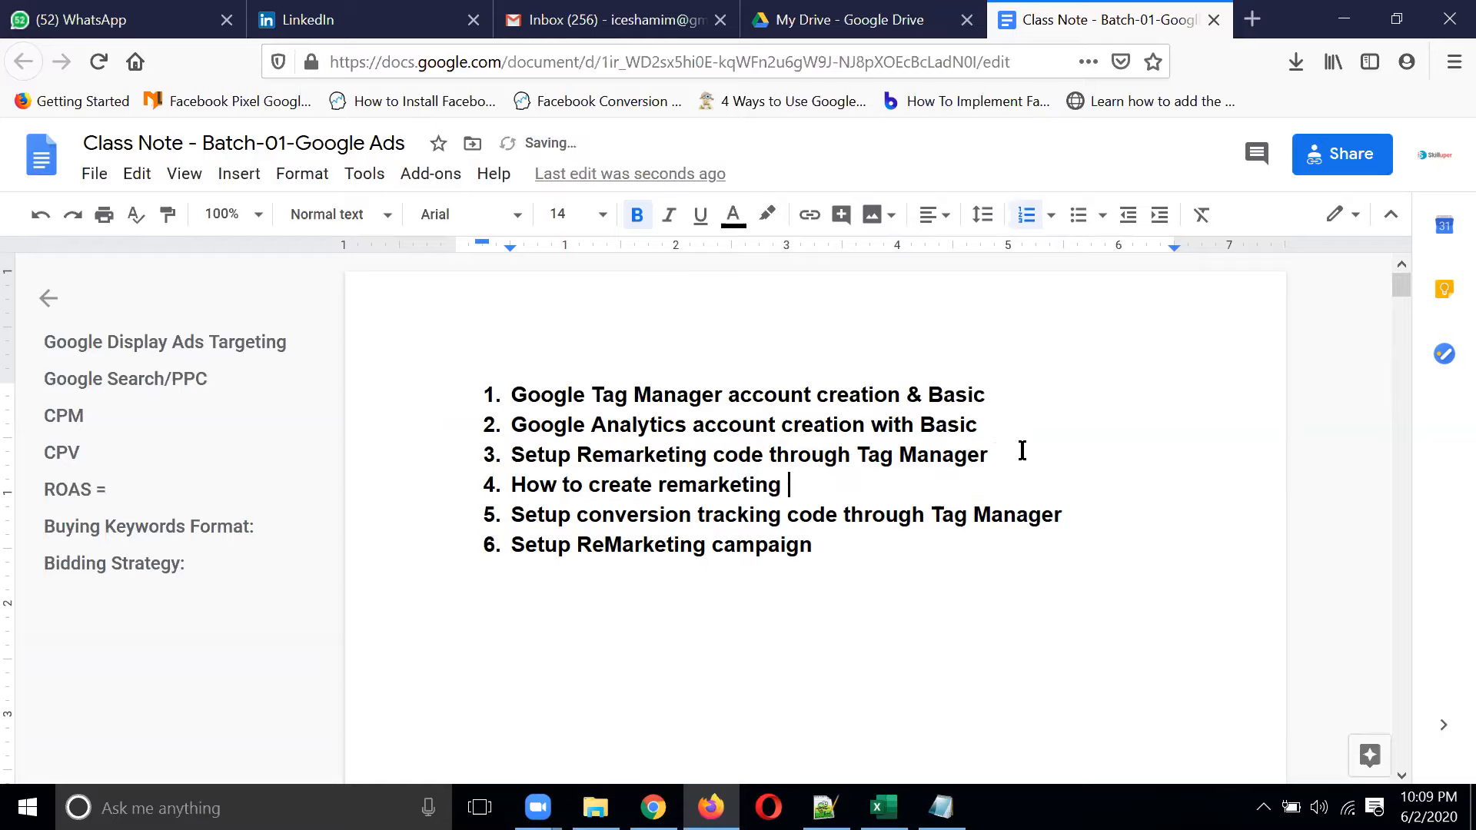
text(audience )
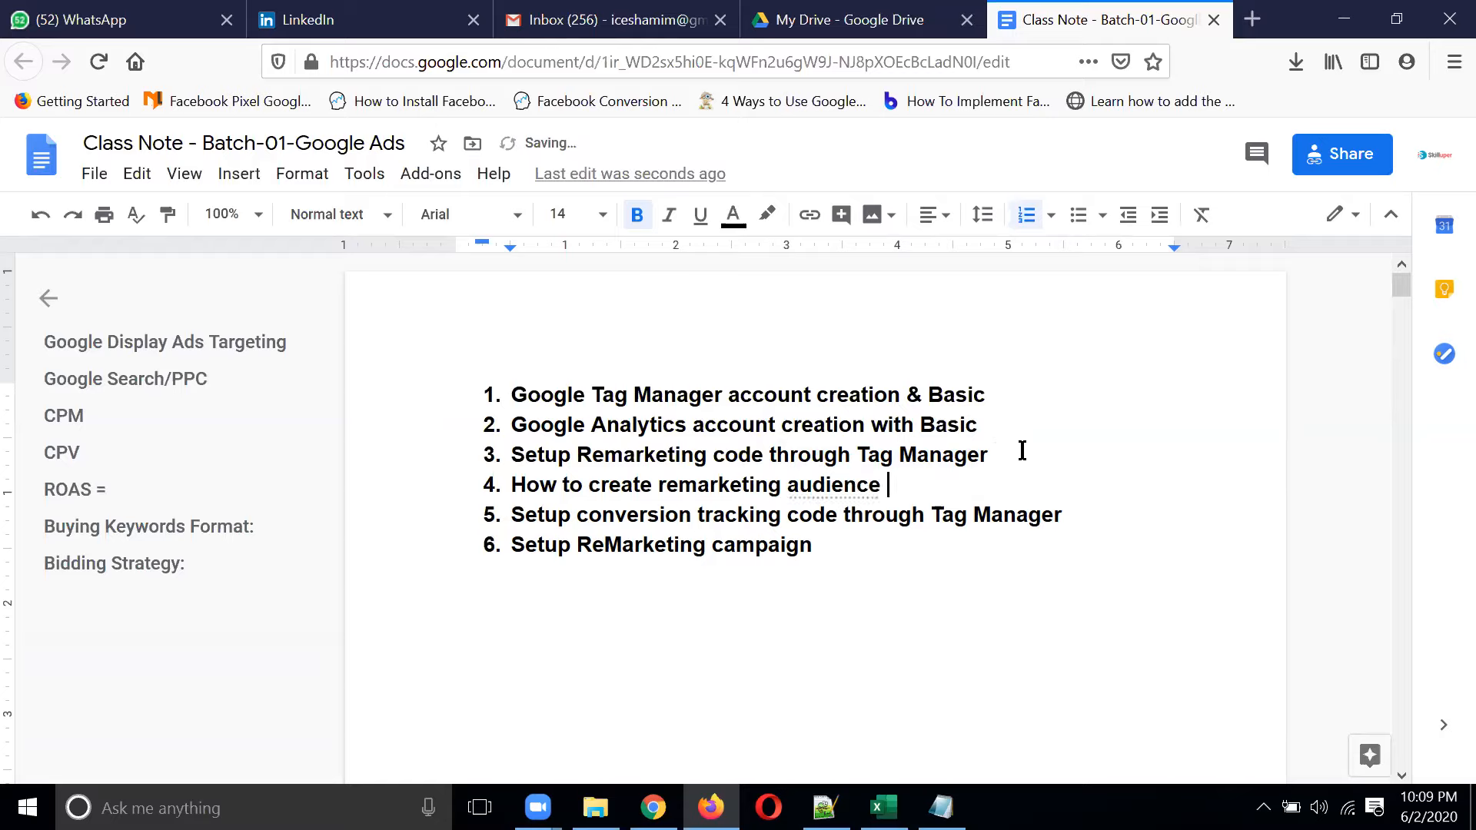
text(in Goog)
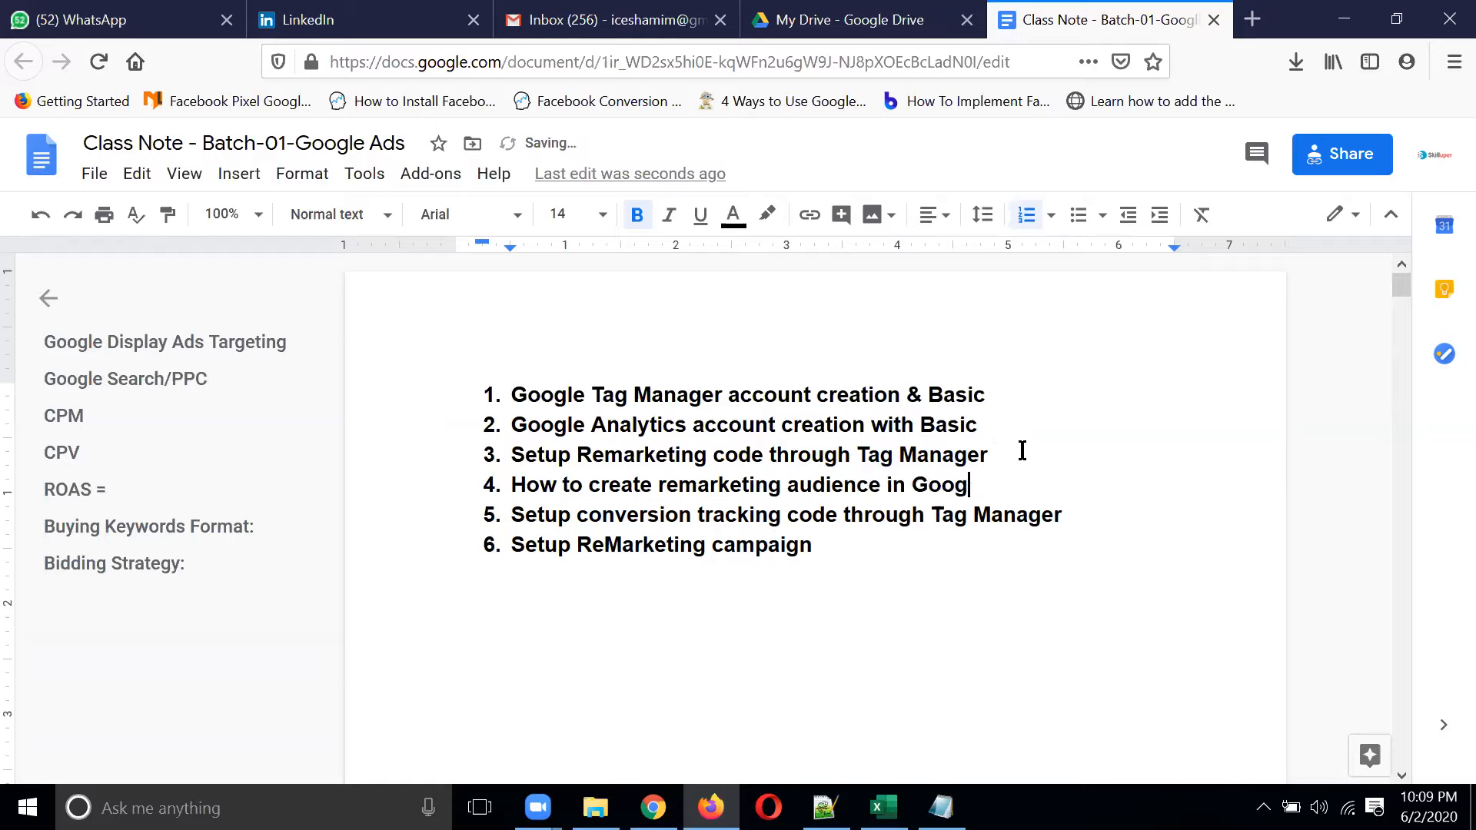
text(le Ta)
key(BackSpace)
key(BackSpace)
text(Na)
key(BackSpace)
key(BackSpace)
text(AN)
key(BackSpace)
text(nalytics)
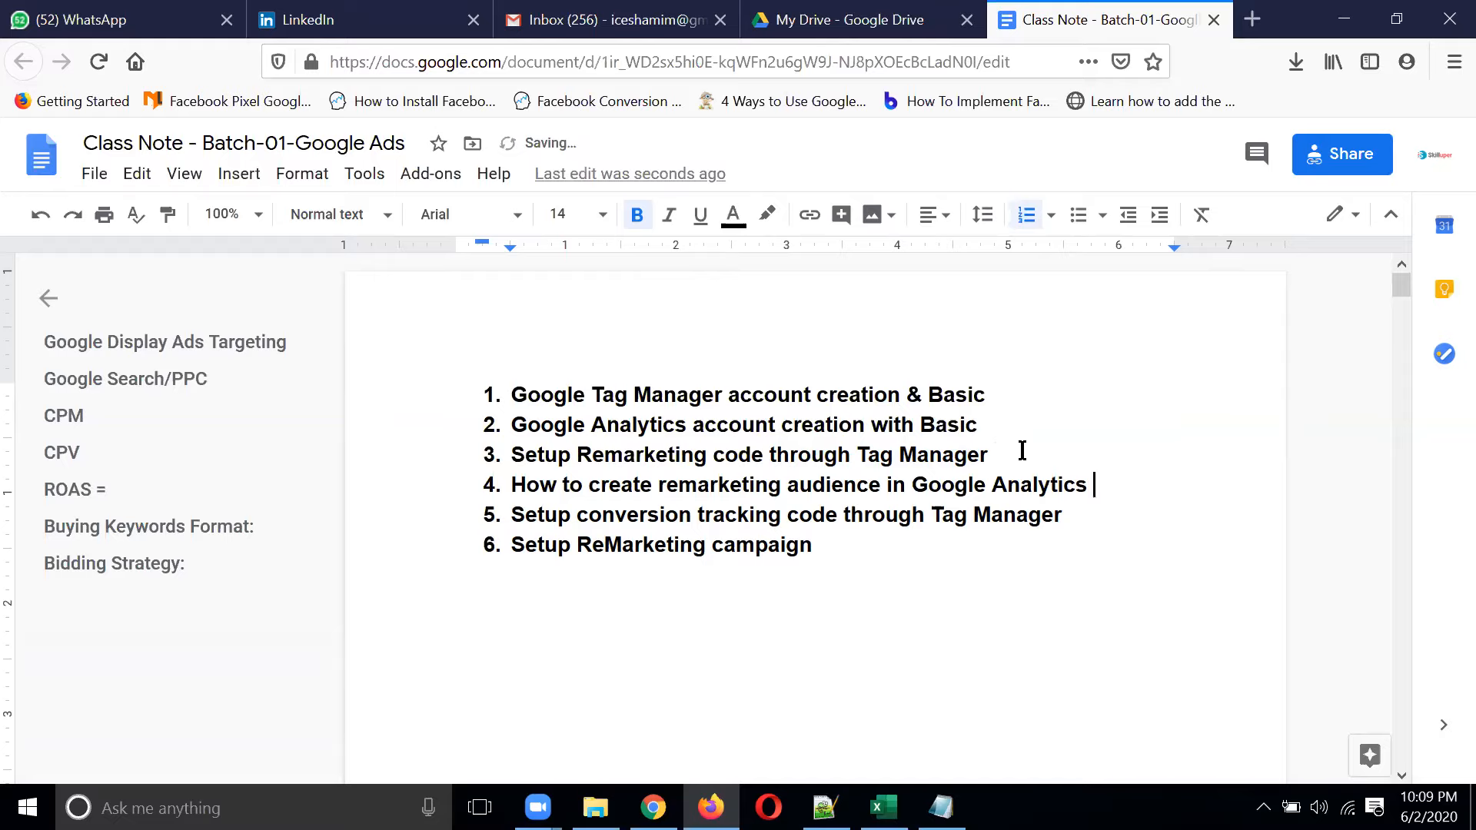
key(BackSpace)
text(/Google Ads)
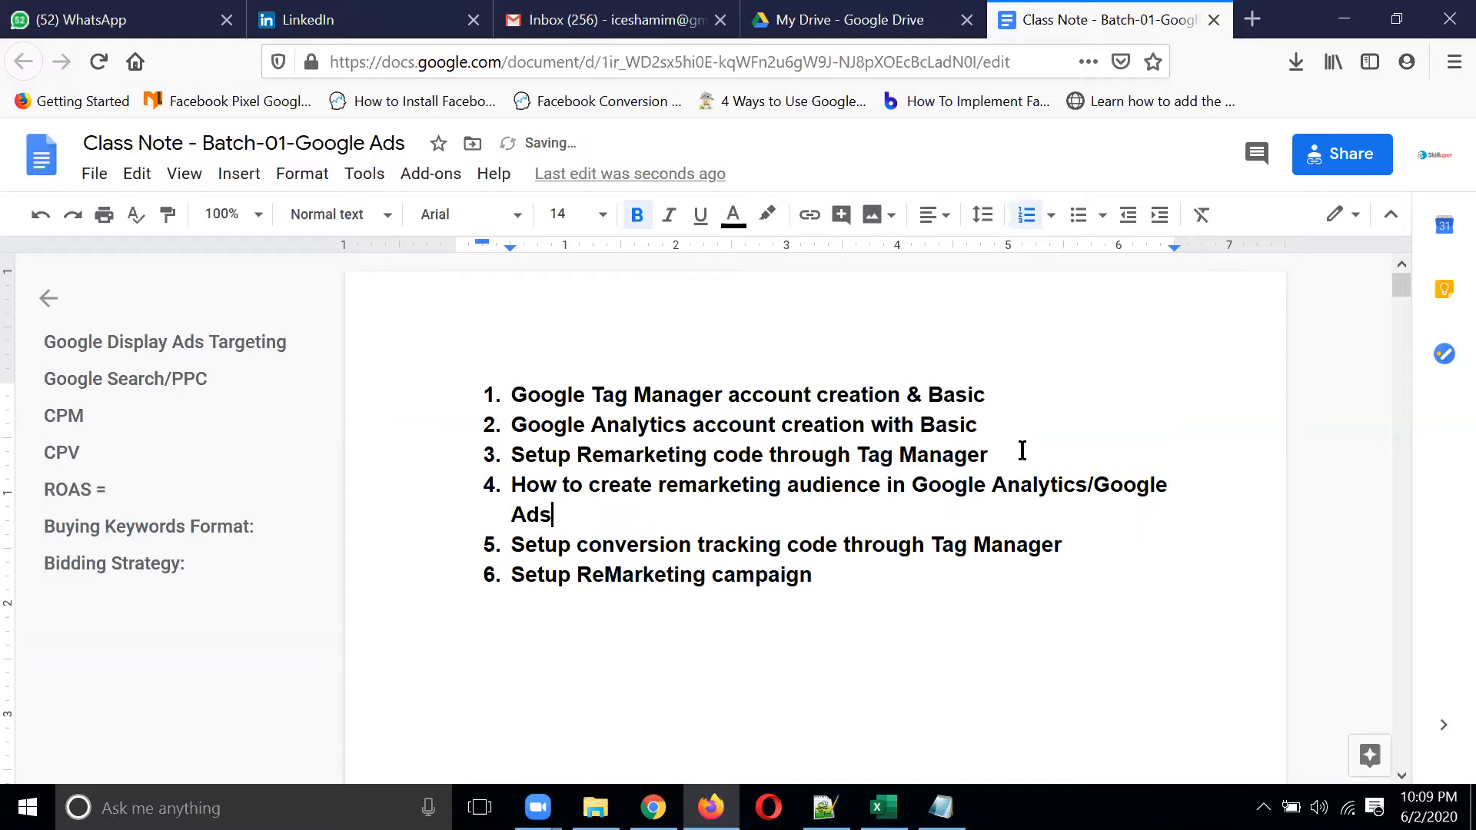
Below the numbered list, write "Need:" followed by "Gmail ID" and "Website" on separate lines
click(887, 669)
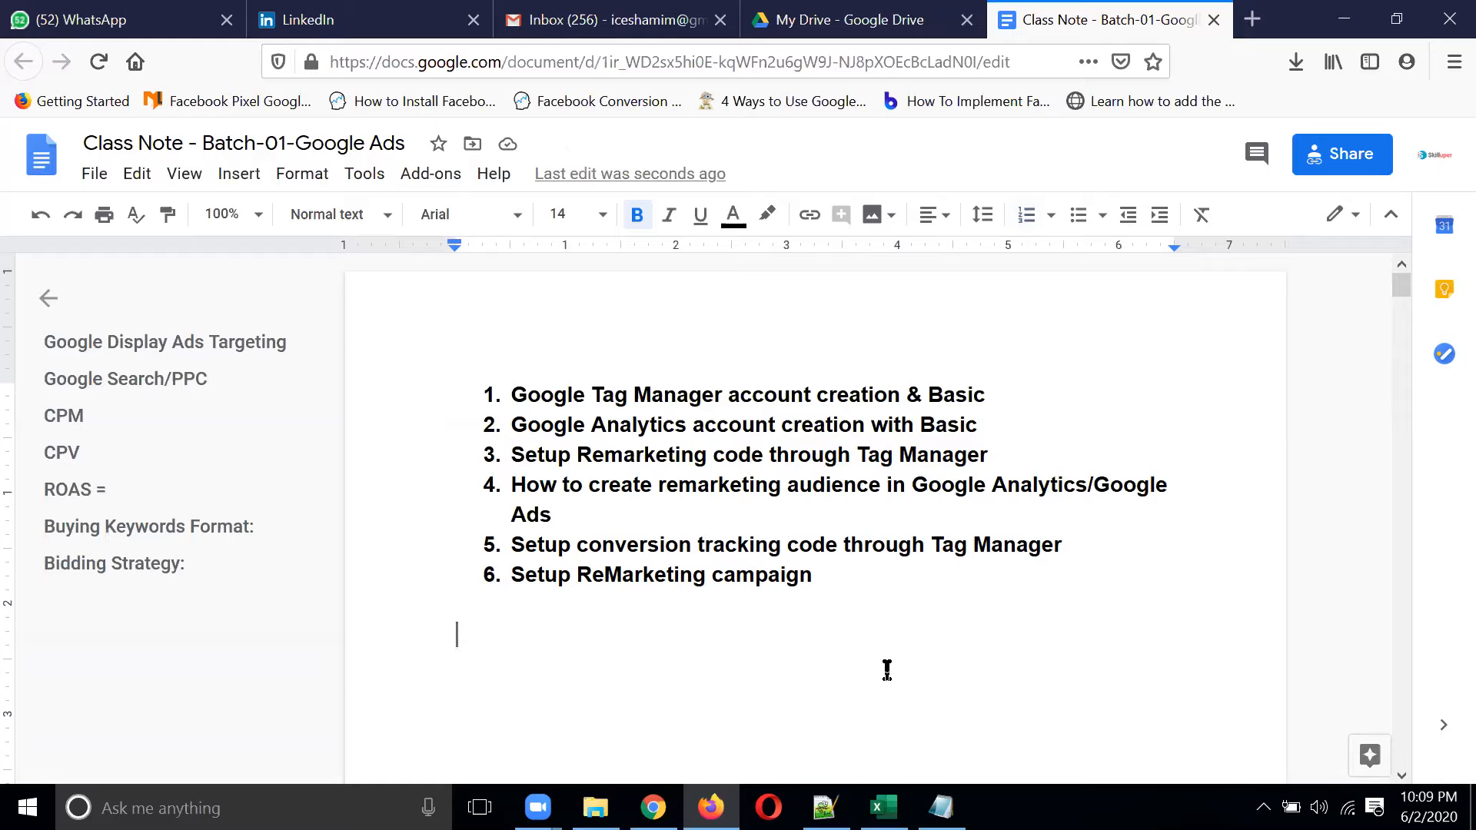
key(Return)
text(N)
text(d:)
key(Return)
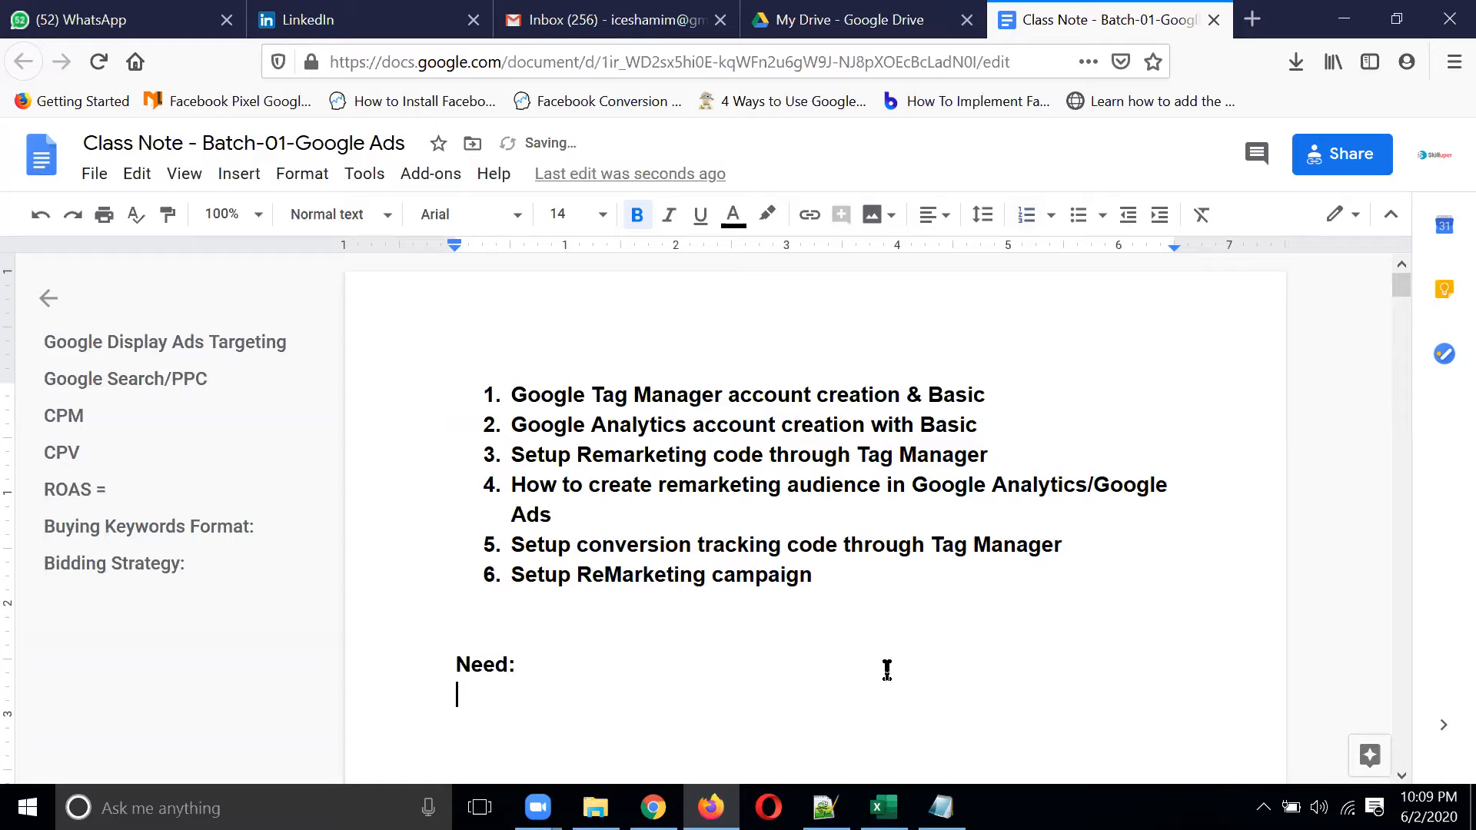
text(Gmail ID)
key(Return)
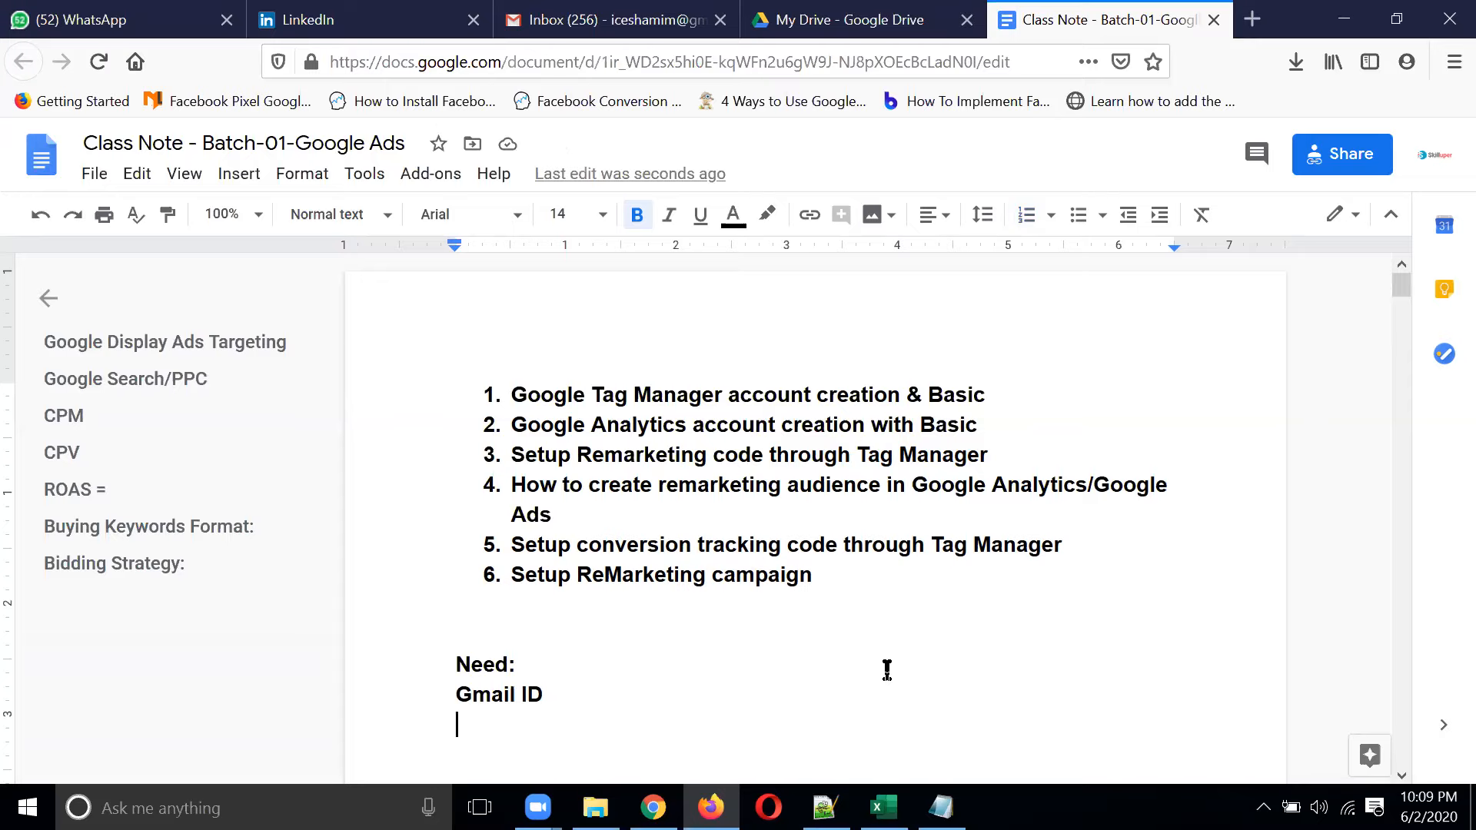
text(Website)
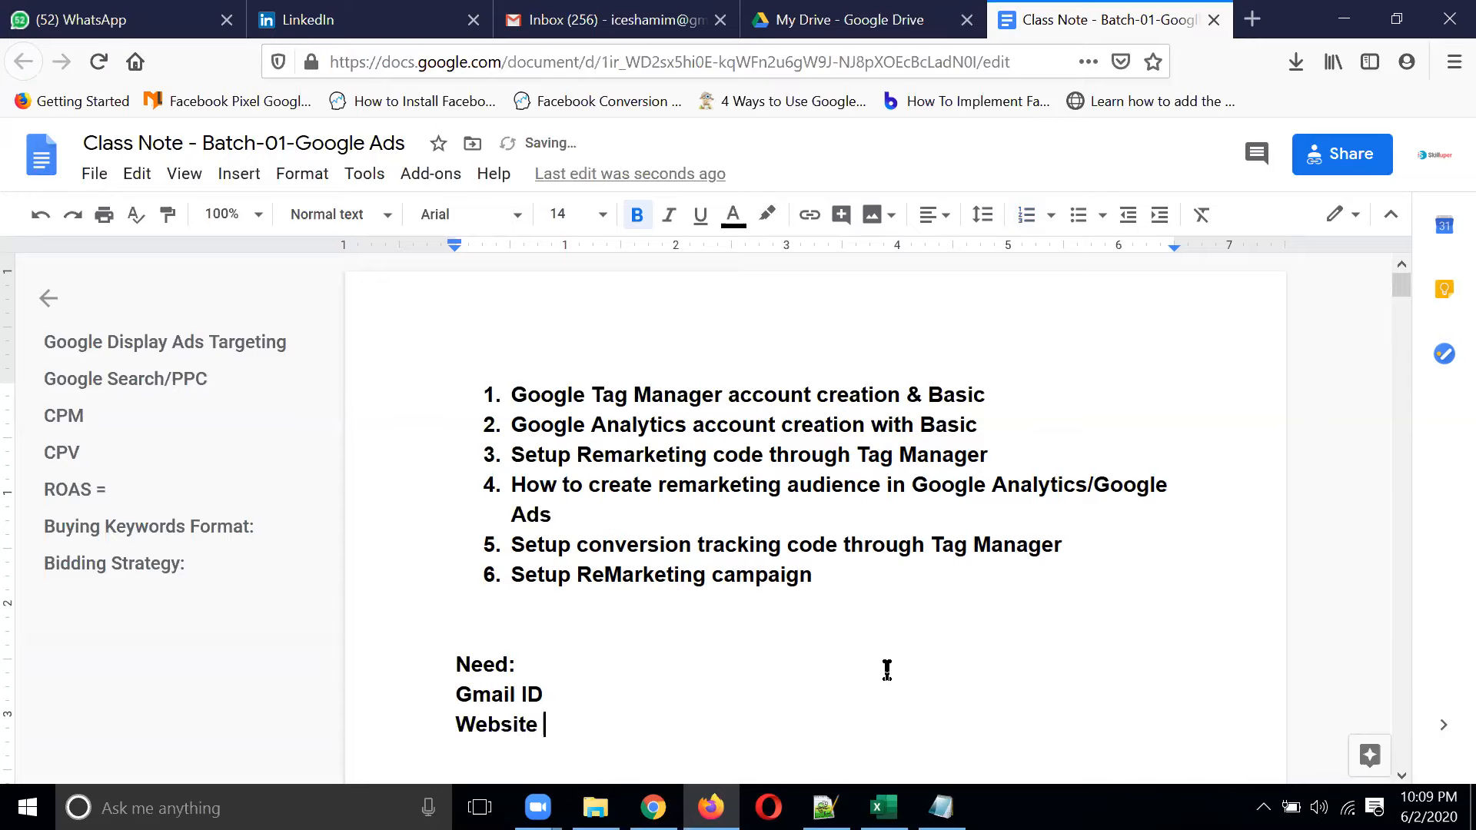
key(Return)
key(Return)
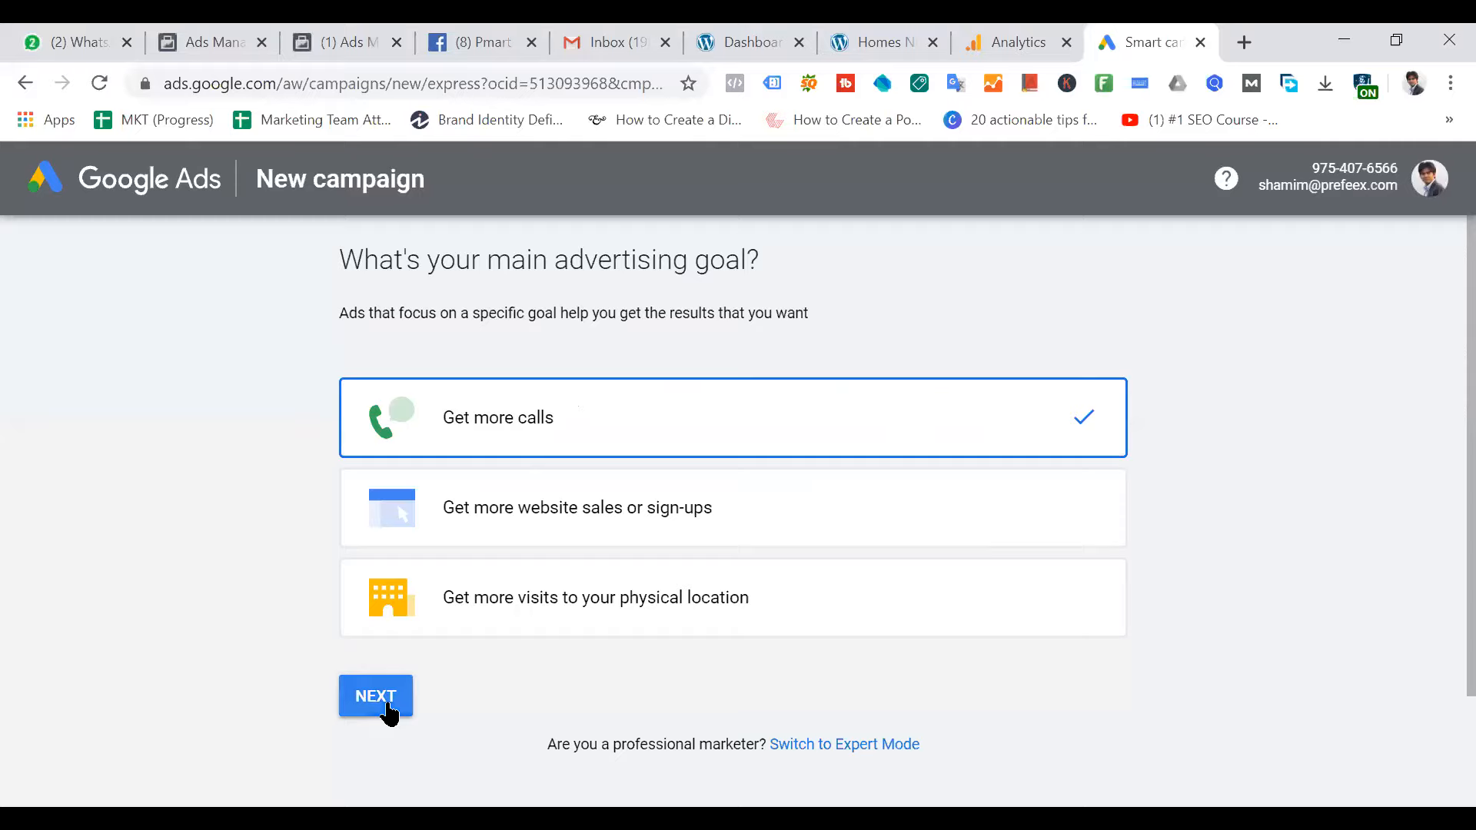
Switch the new Google Ads campaign setup to Expert Mode from the advertising goal page
click(387, 701)
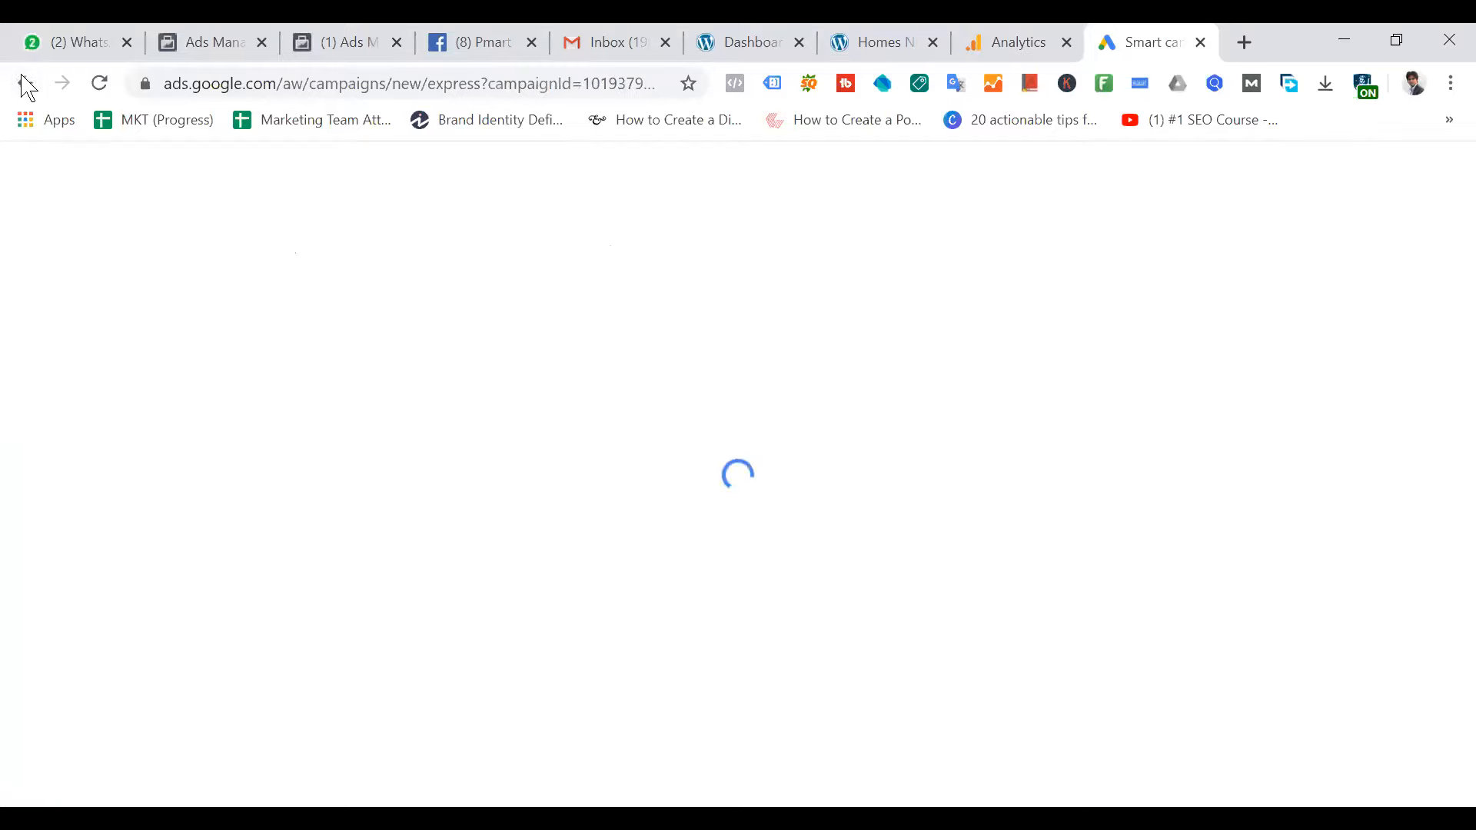
click(24, 79)
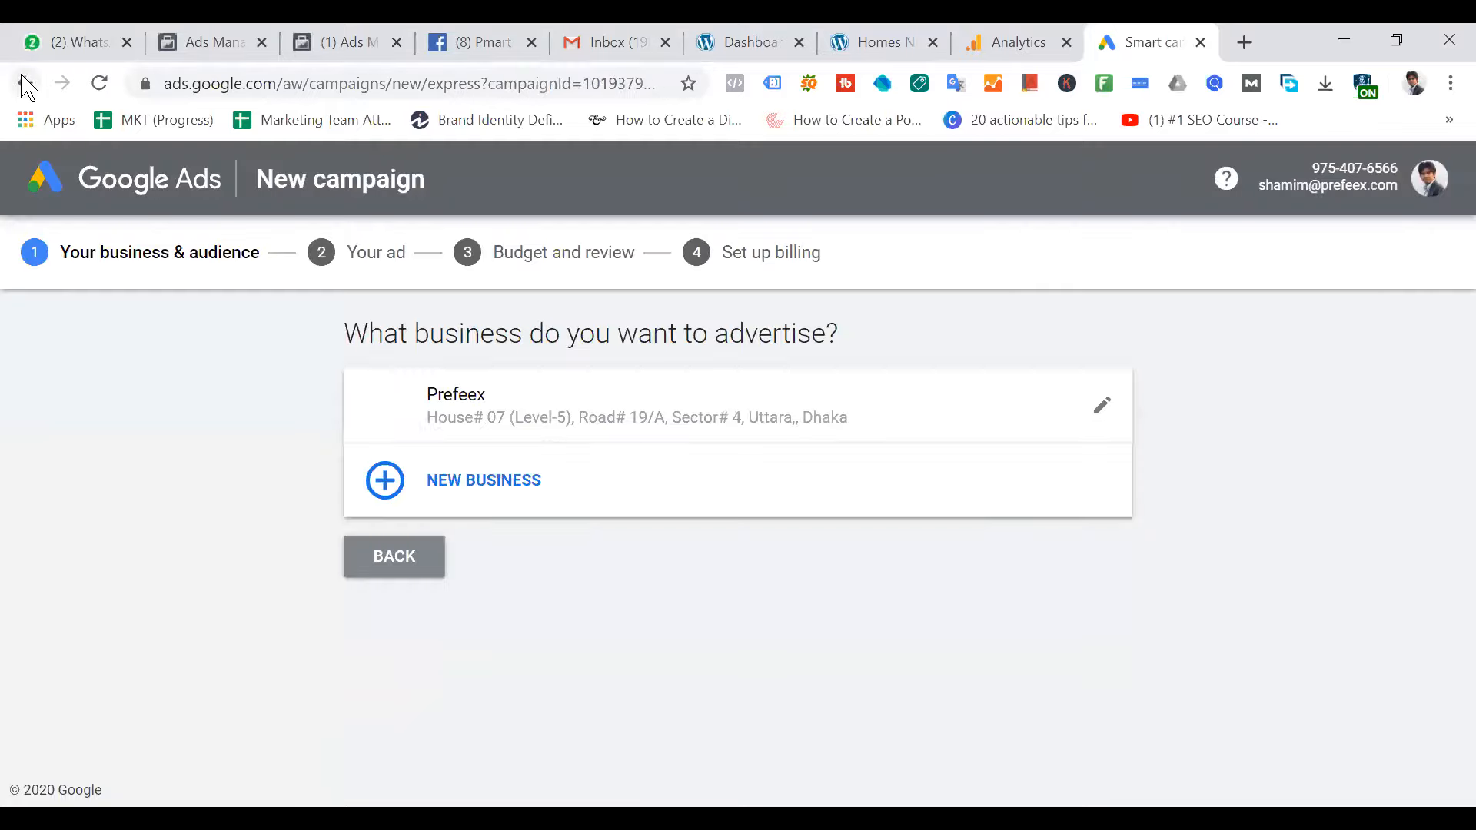
click(828, 743)
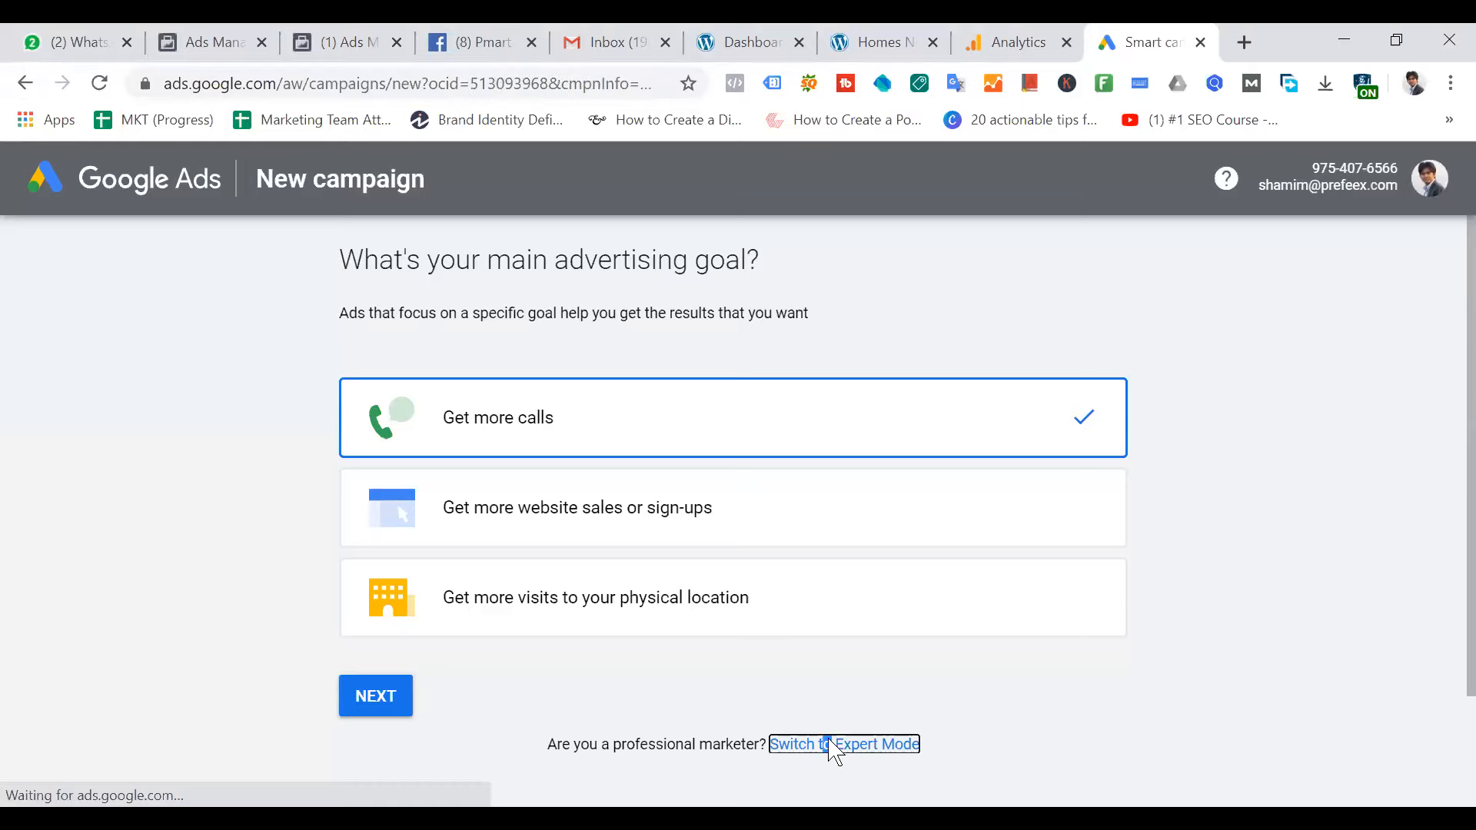
Look over the Homes Need website's home page and the Google Analytics welcome page
click(759, 34)
click(876, 42)
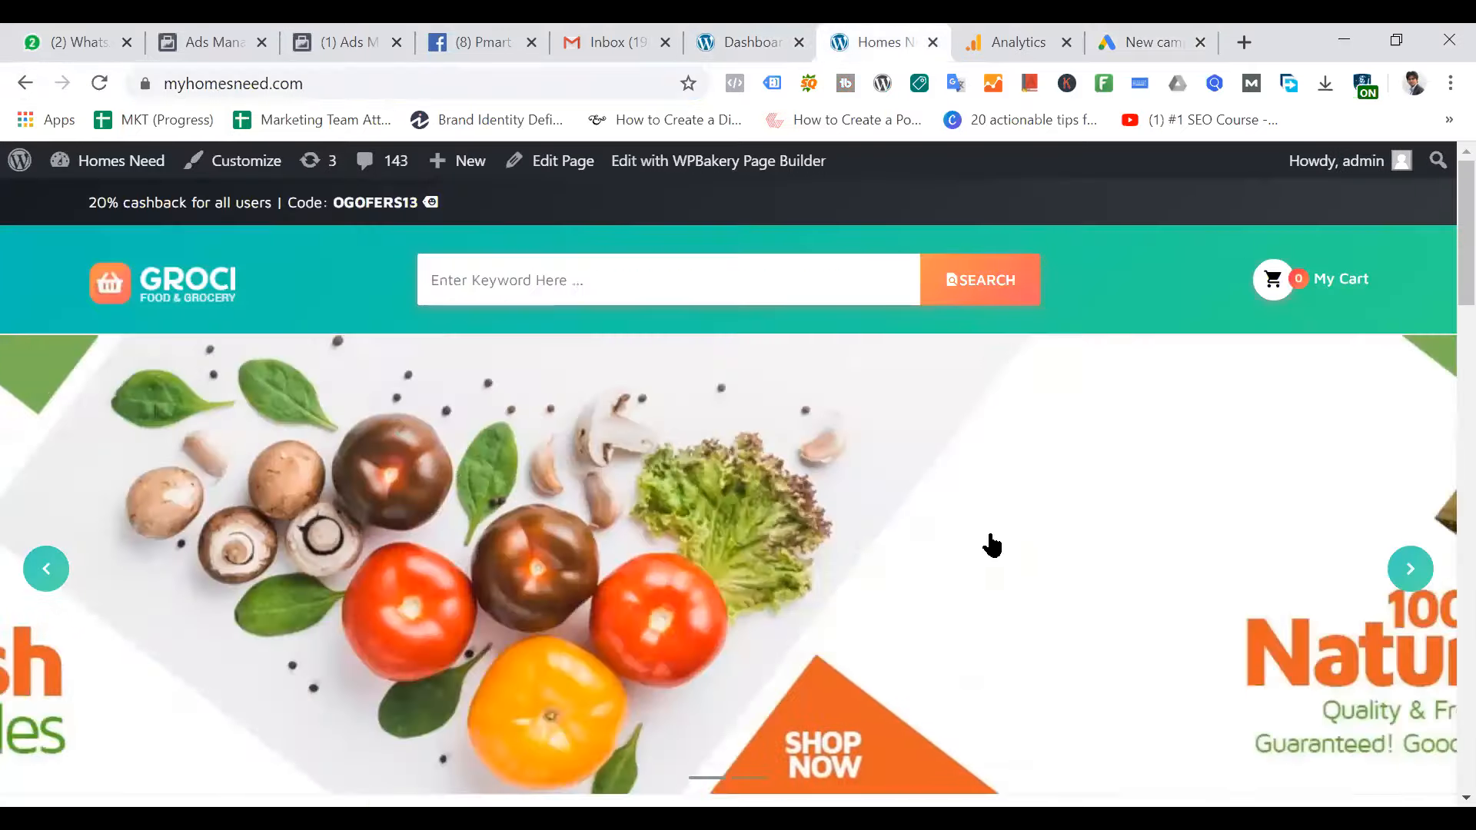
scroll(990, 544, down, 8)
scroll(988, 544, up, 8)
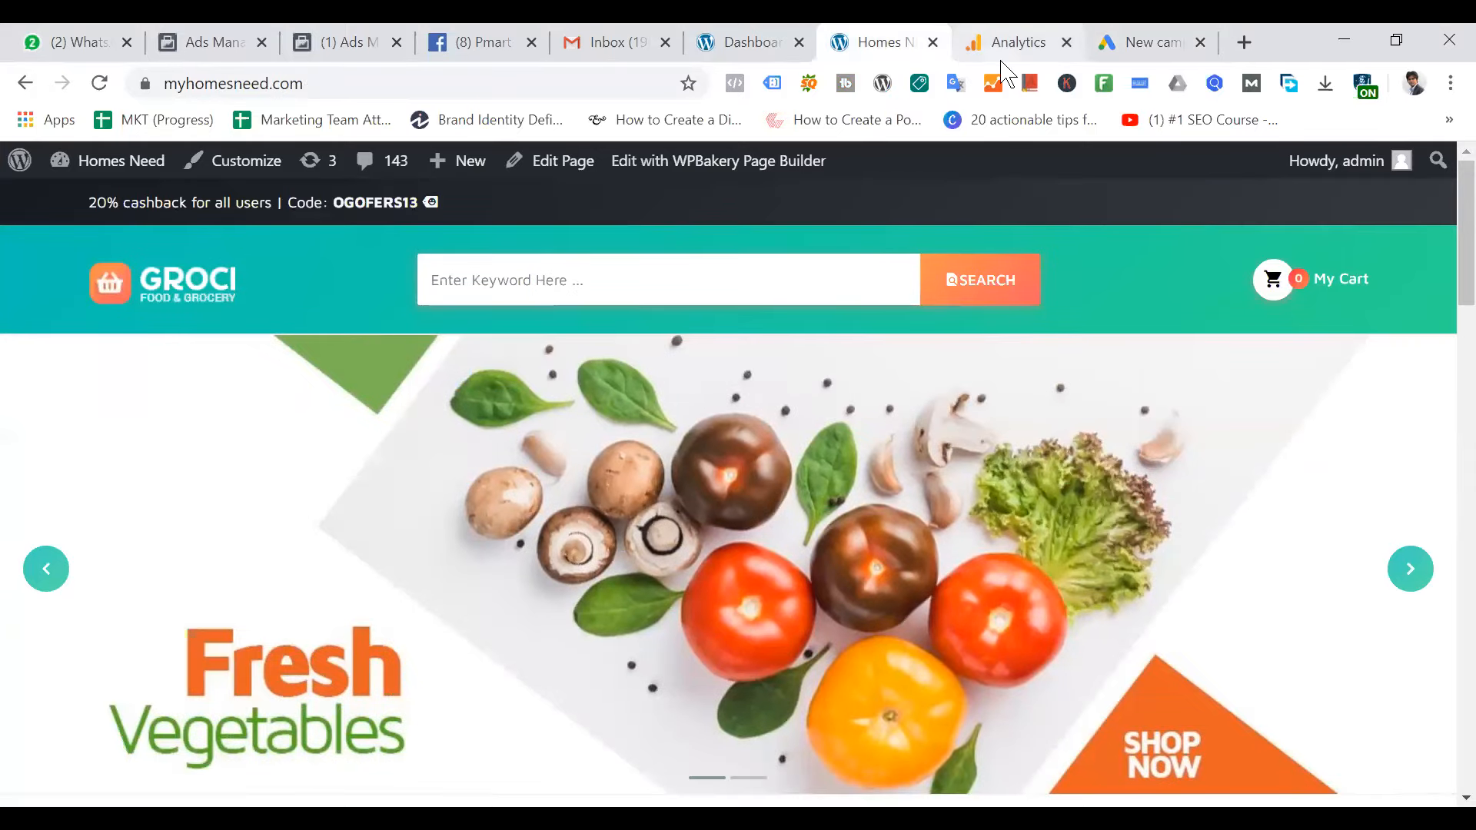
click(1022, 41)
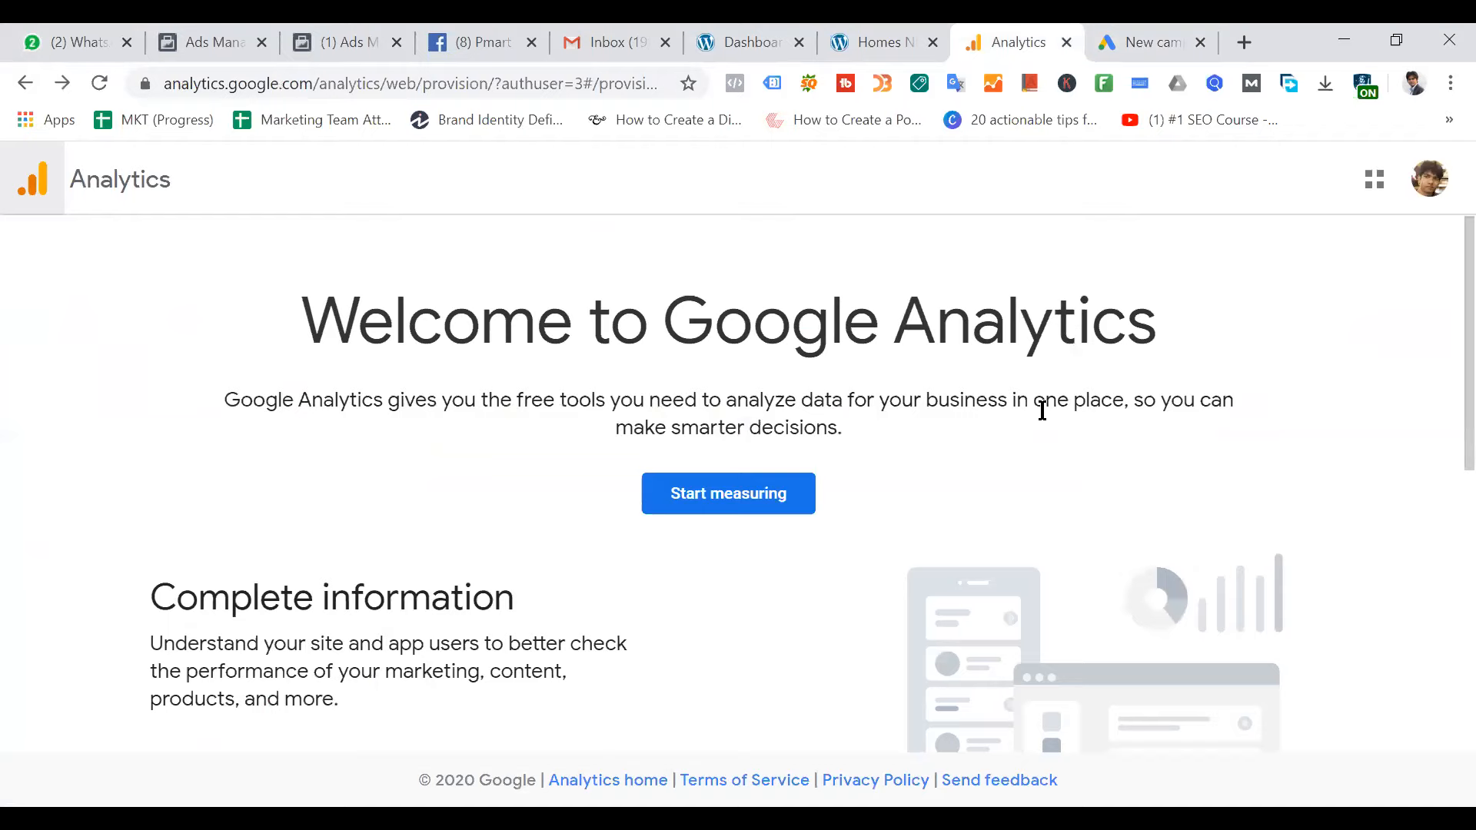
Close the Pmart Facebook page, the second Ads Manager page and WhatsApp in the browser
click(499, 42)
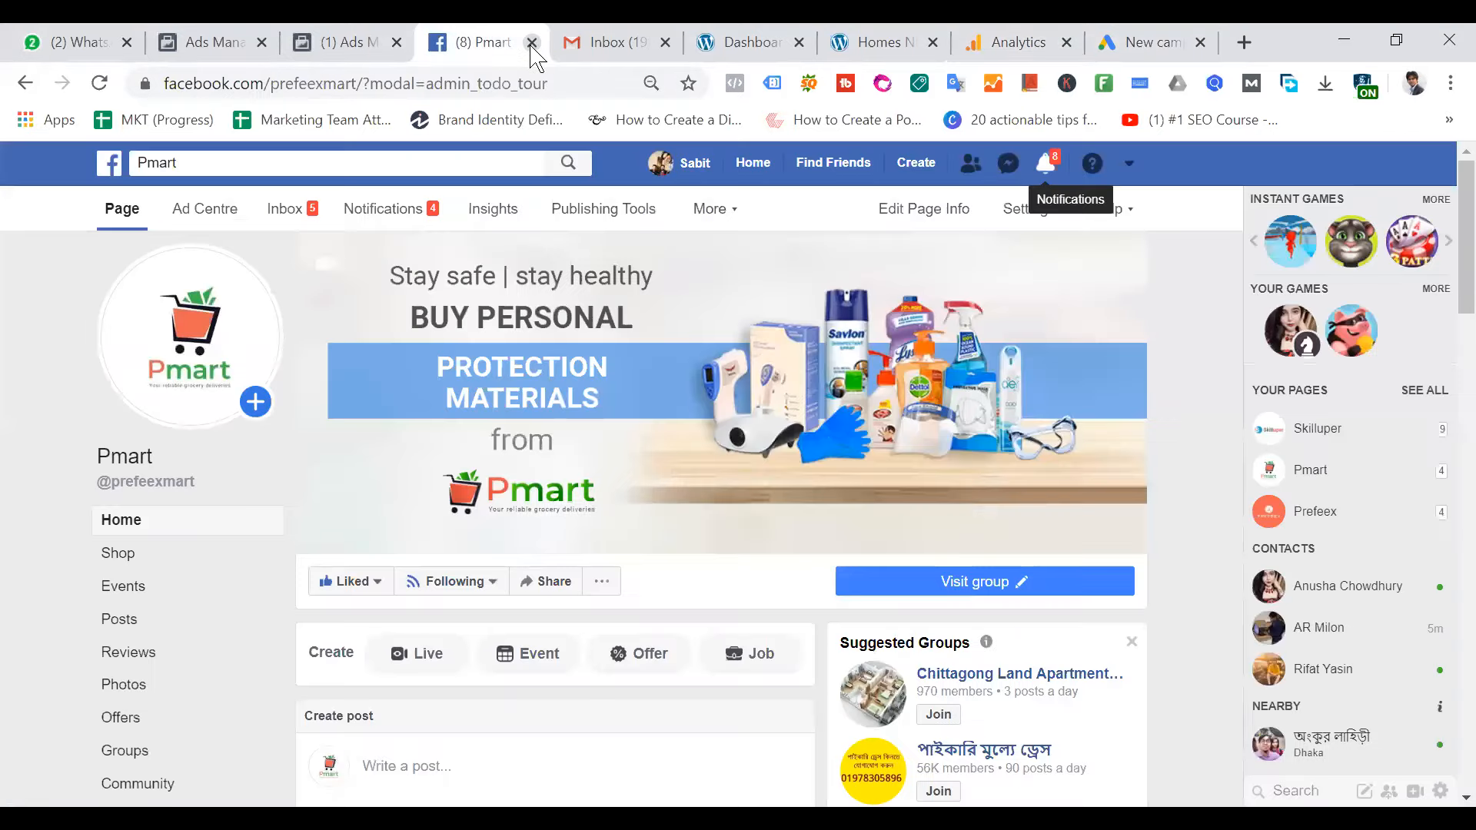
click(531, 42)
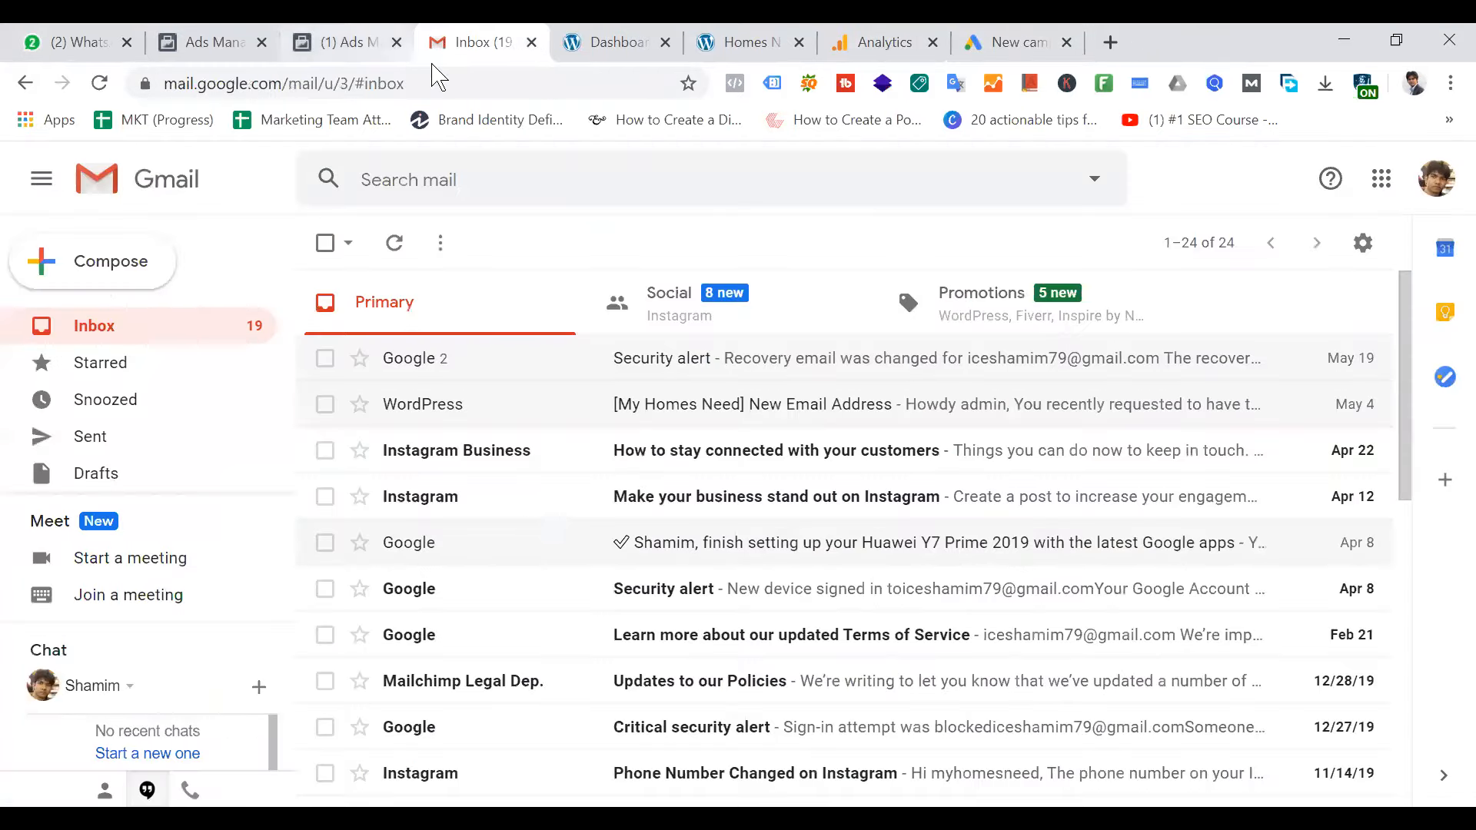
click(387, 48)
click(444, 43)
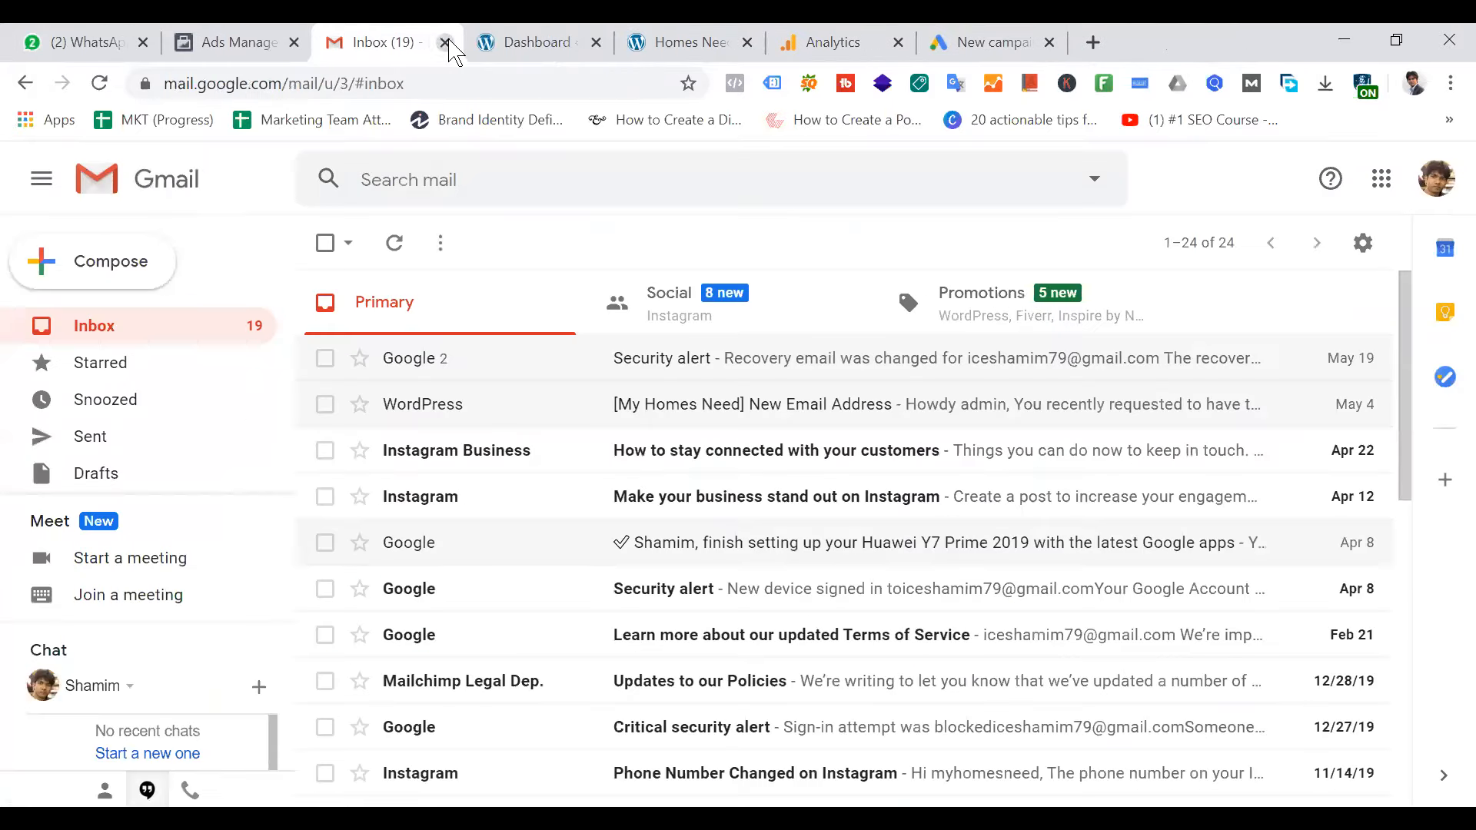
click(143, 42)
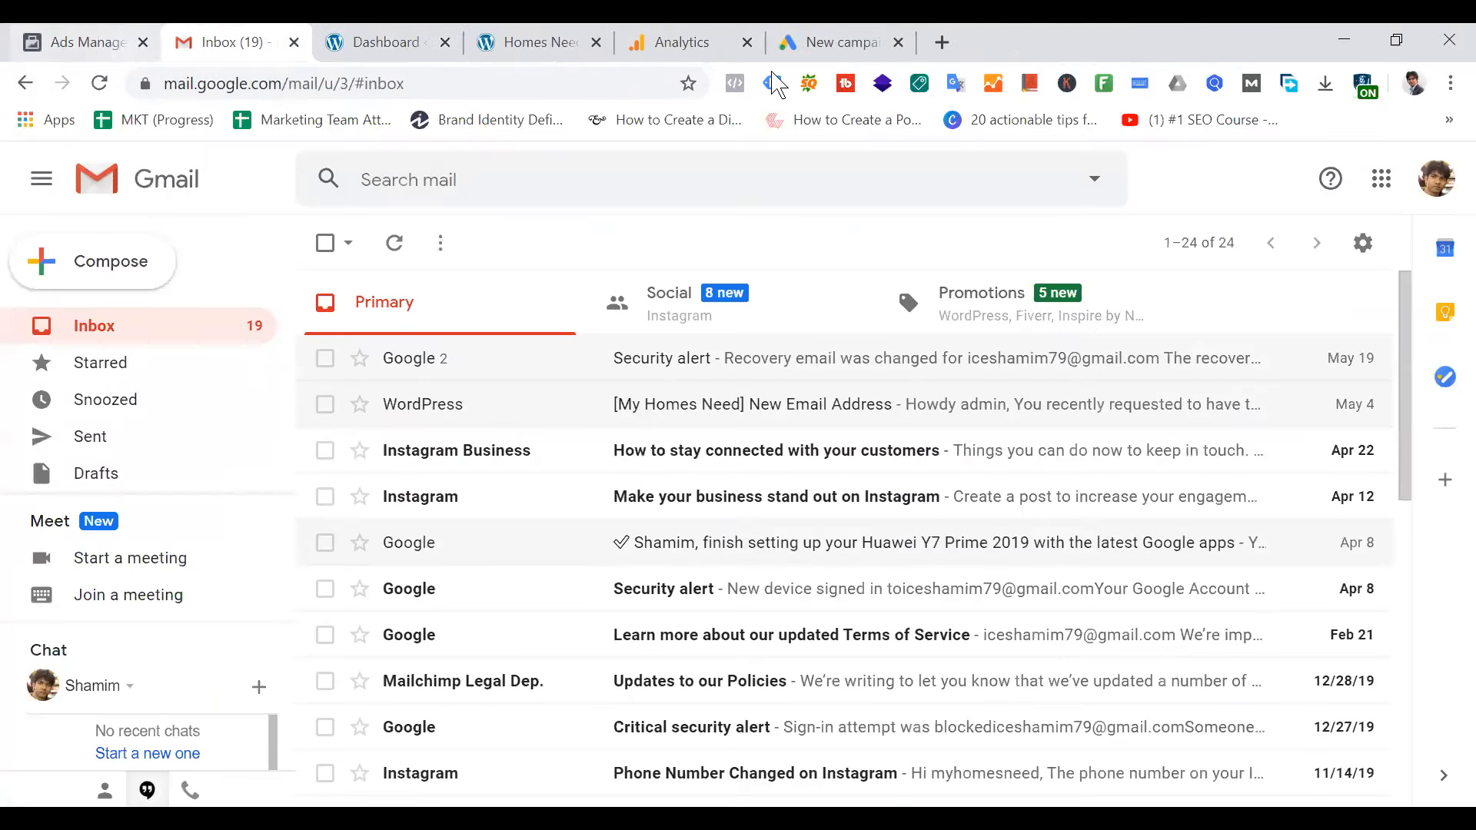
Create the Google Ads account without a campaign, submitting Bangladesh, (GMT+06:00) Bangladesh Time and US Dollar as business information, and open its overview
click(880, 43)
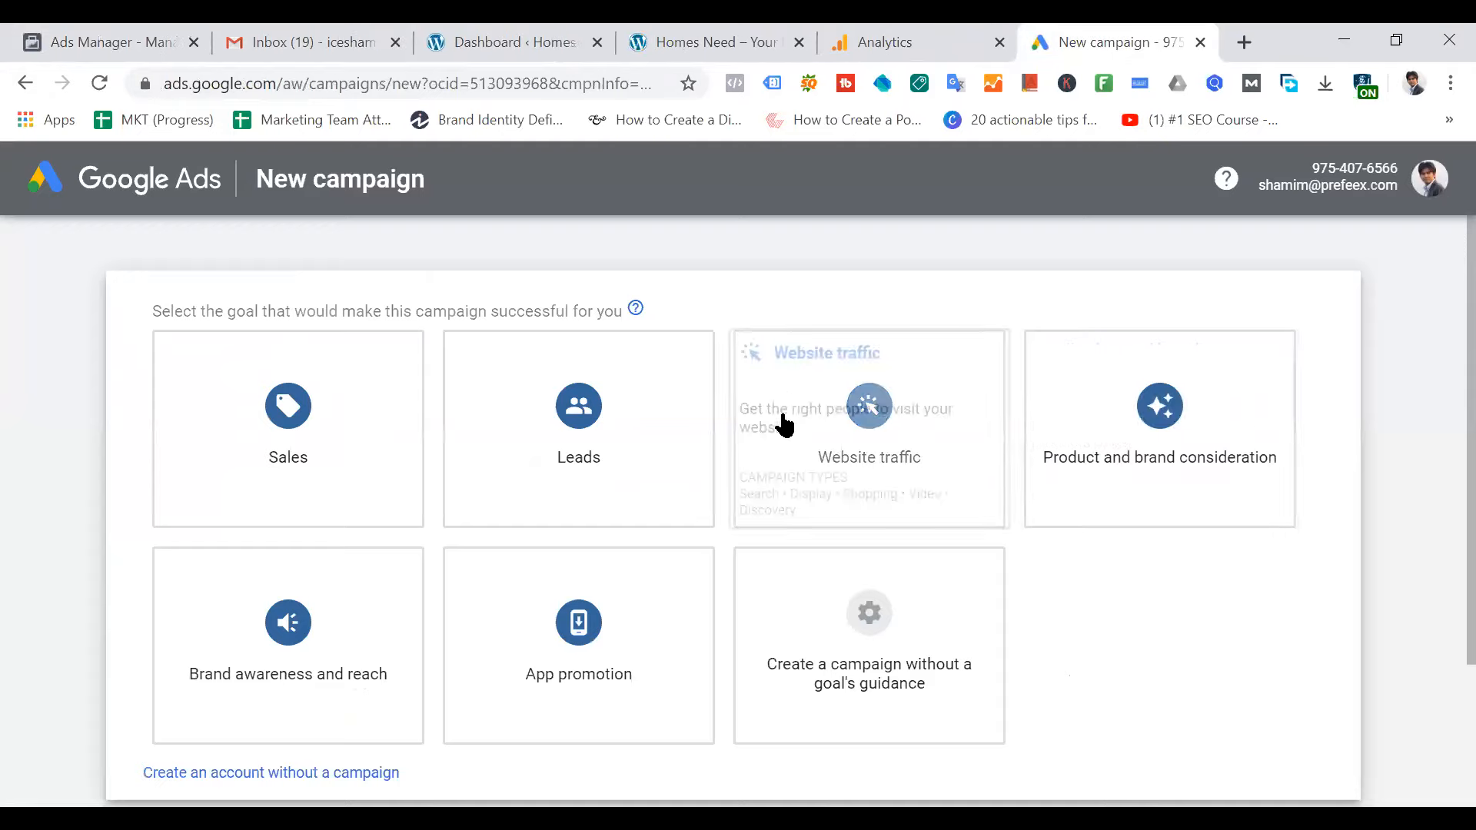
scroll(782, 397, down, 3)
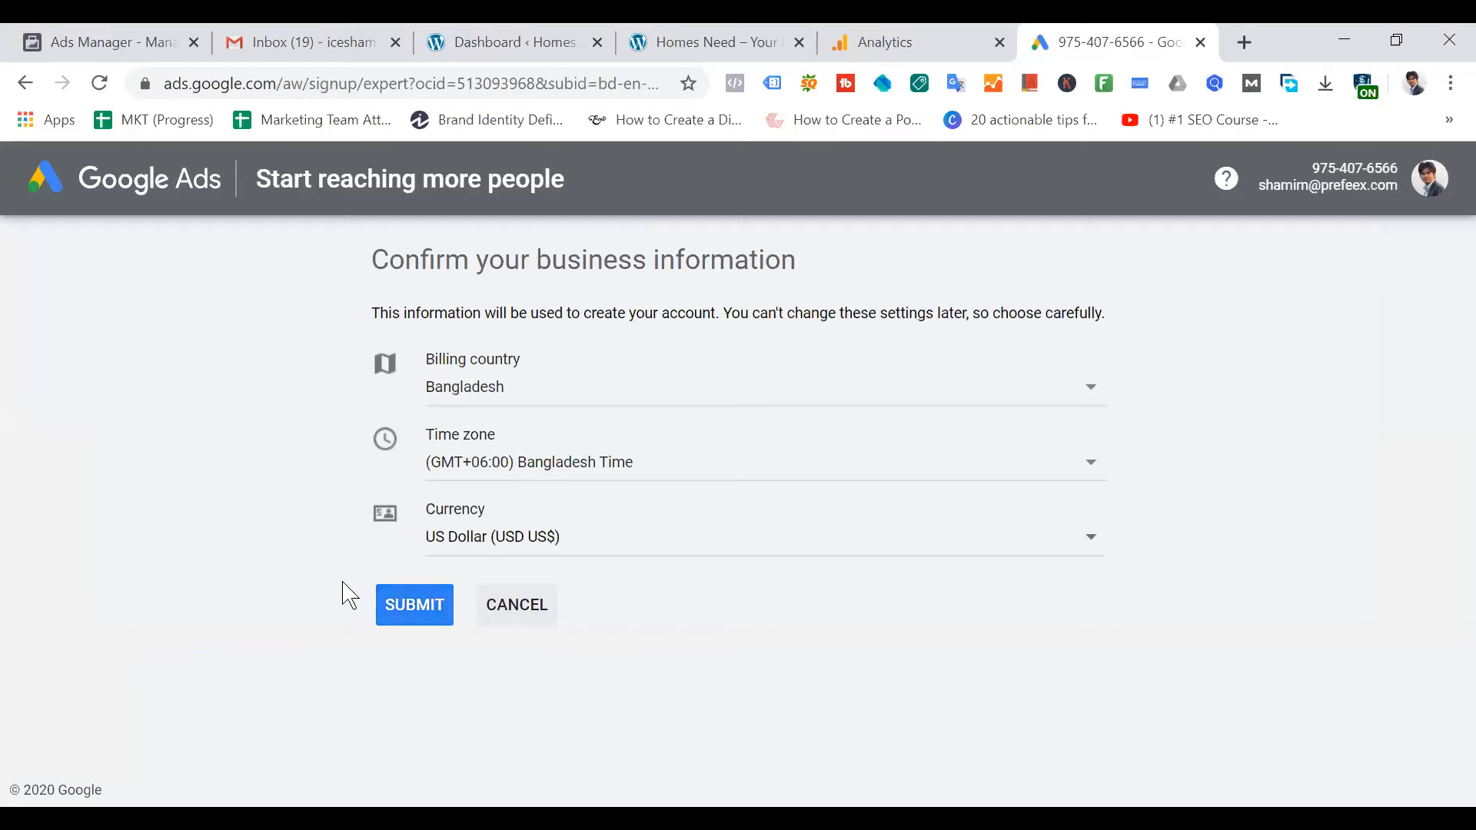
click(428, 626)
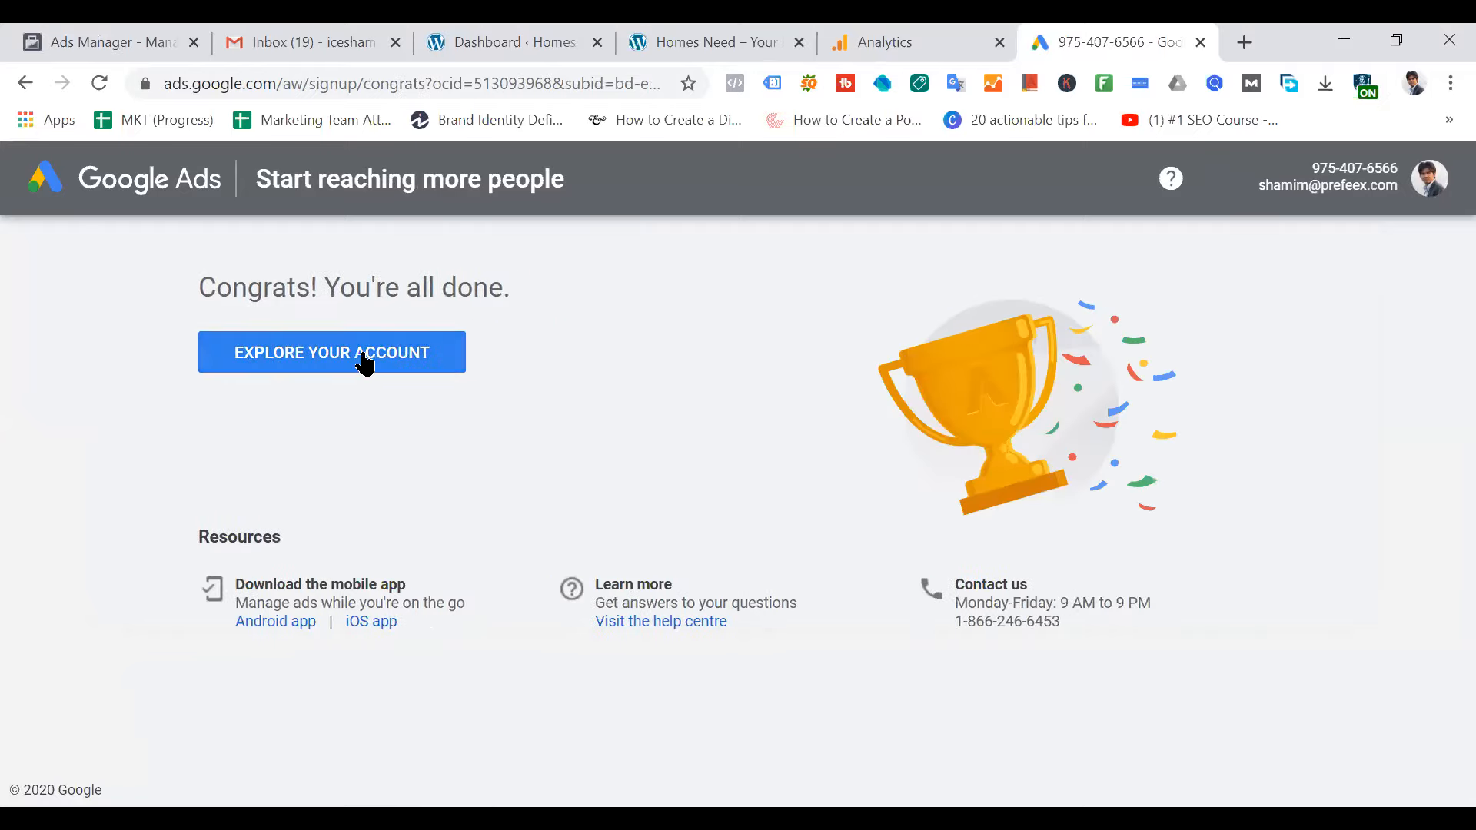
click(405, 357)
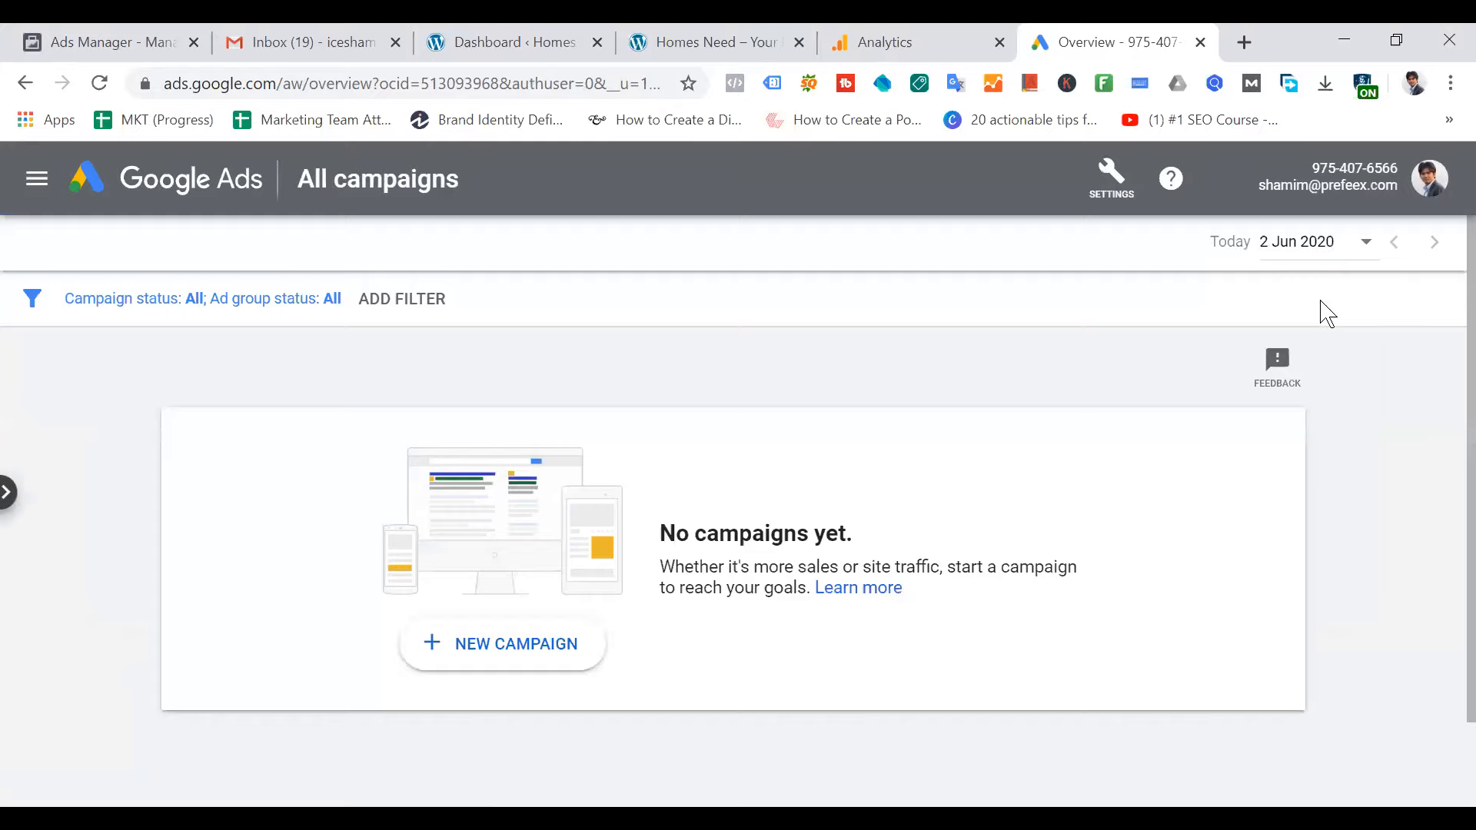
Check the list of Google Ads accounts available under the signed-in profile, and close it
click(1431, 185)
click(1439, 189)
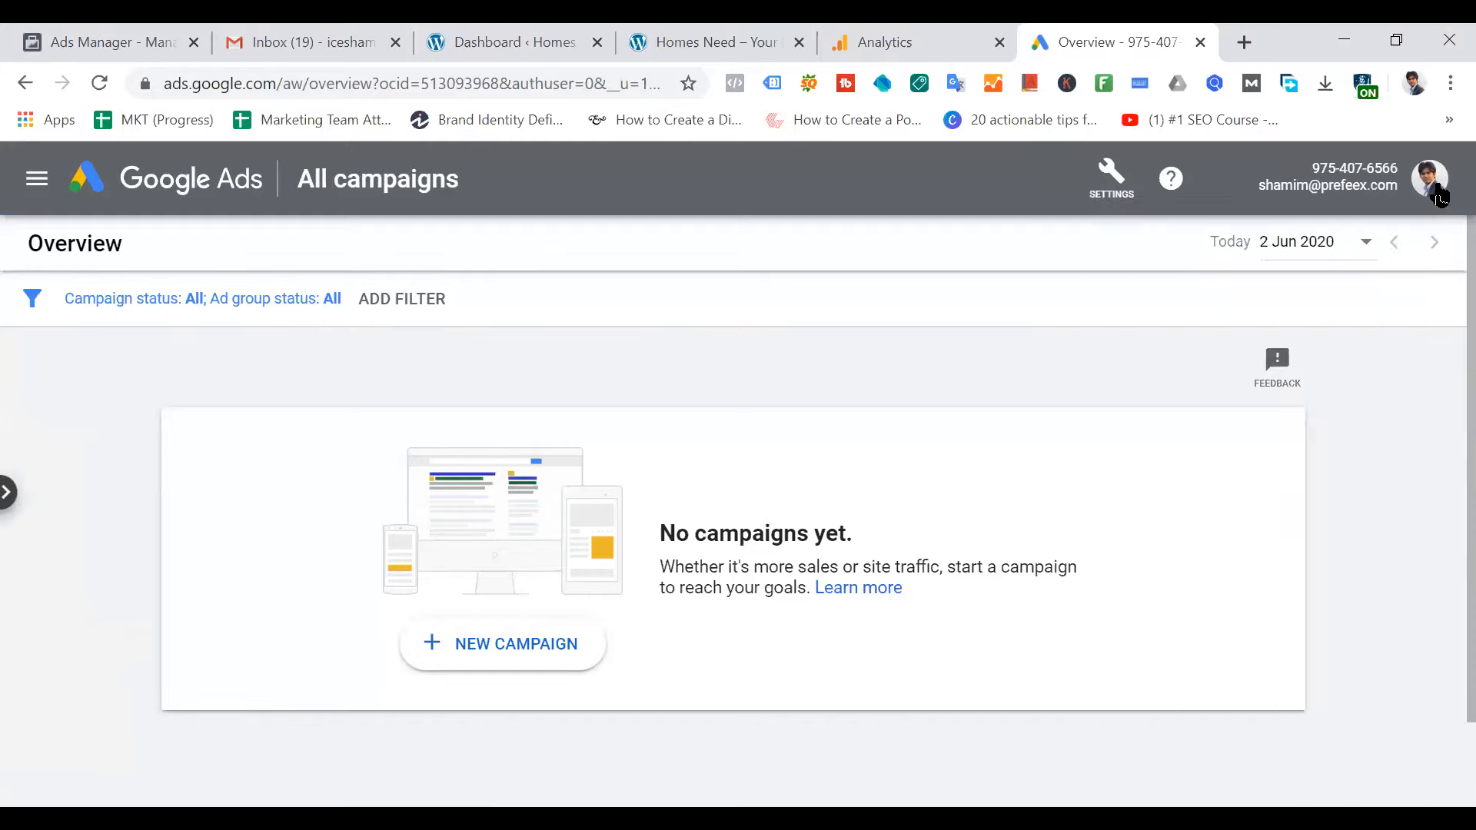
click(1439, 189)
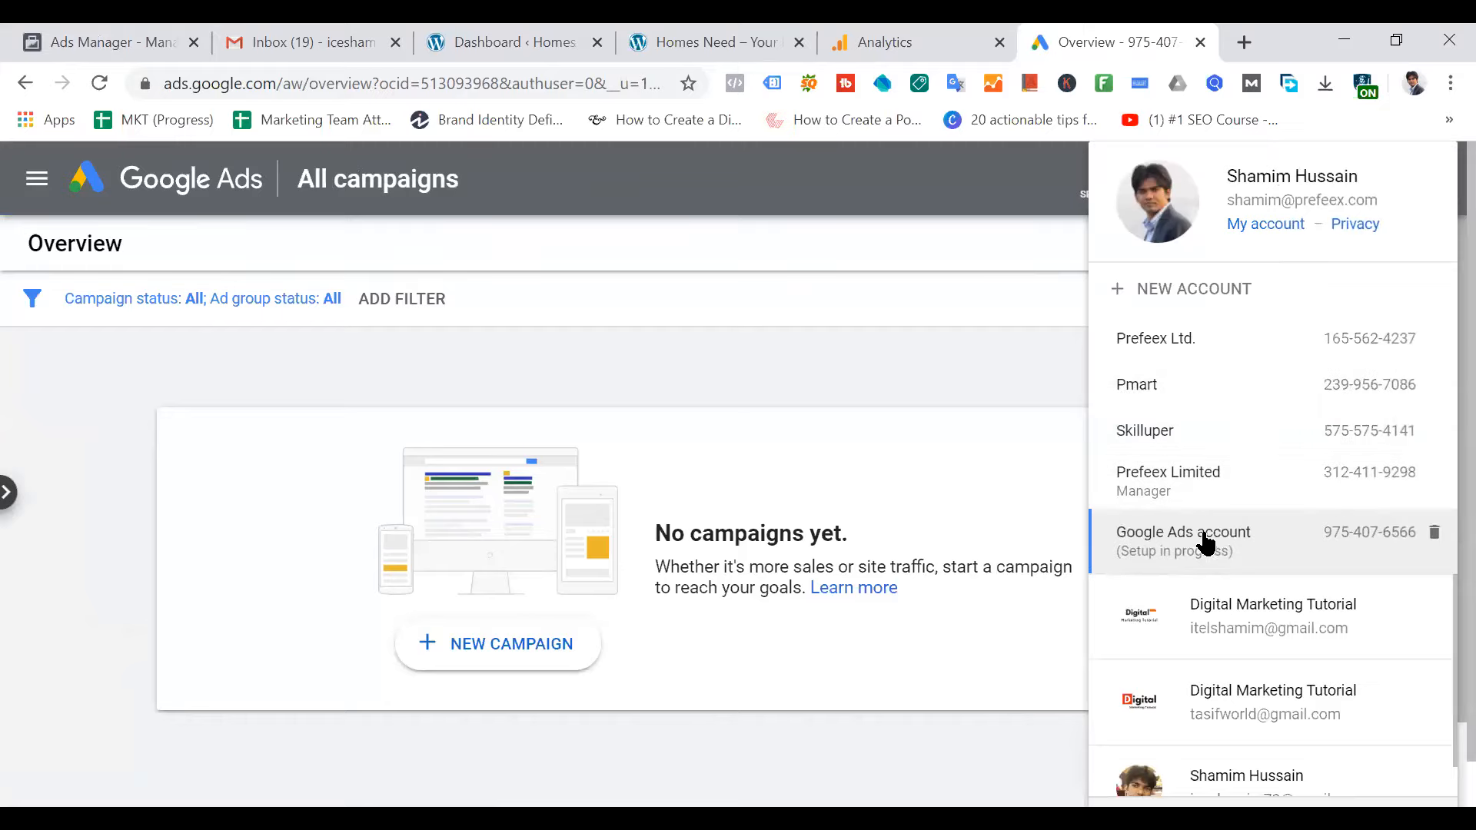
click(1076, 568)
Look through the account overview and open its campaign navigation pane
scroll(1076, 568, down, 2)
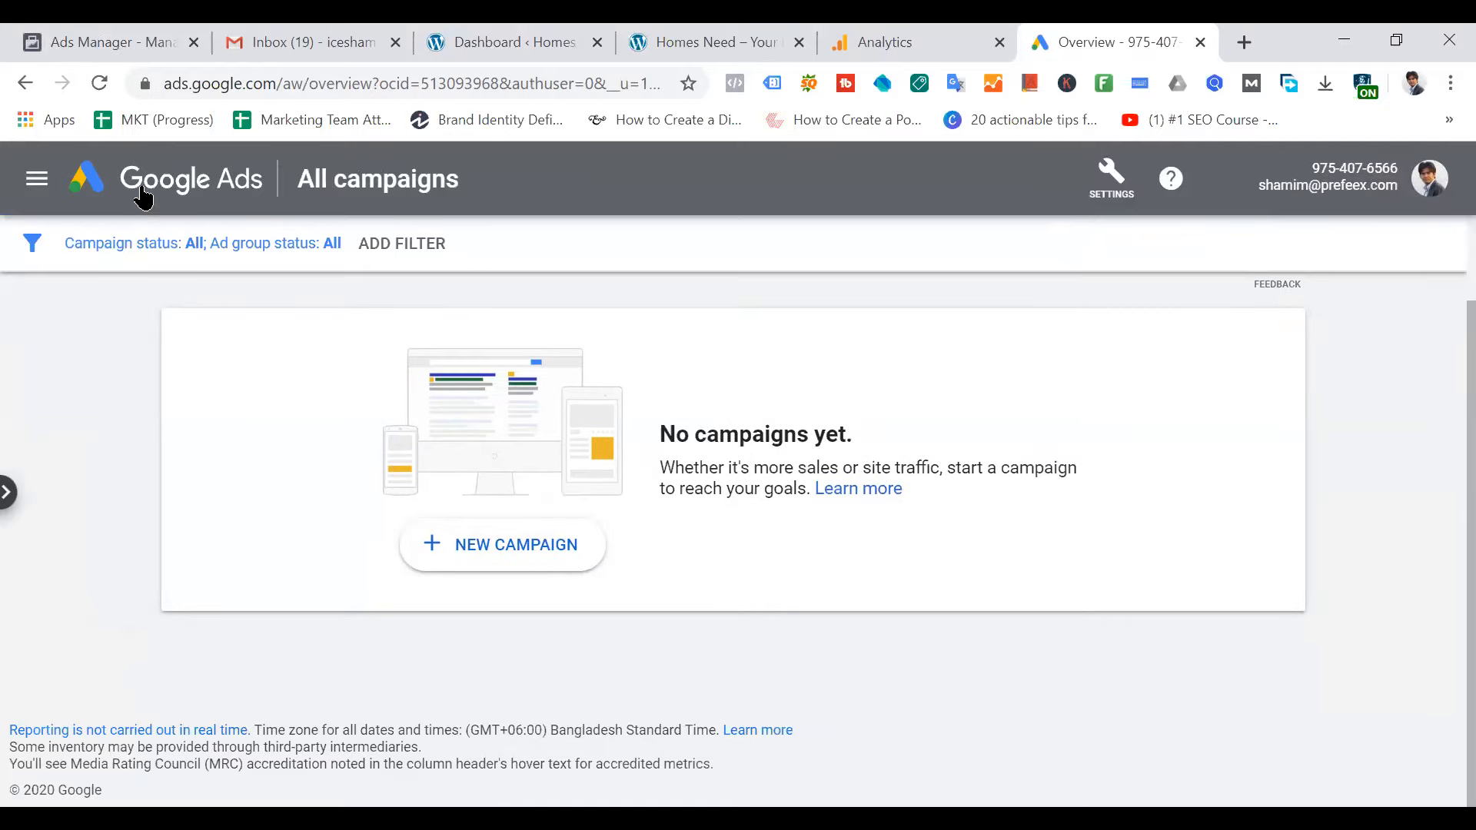
click(37, 179)
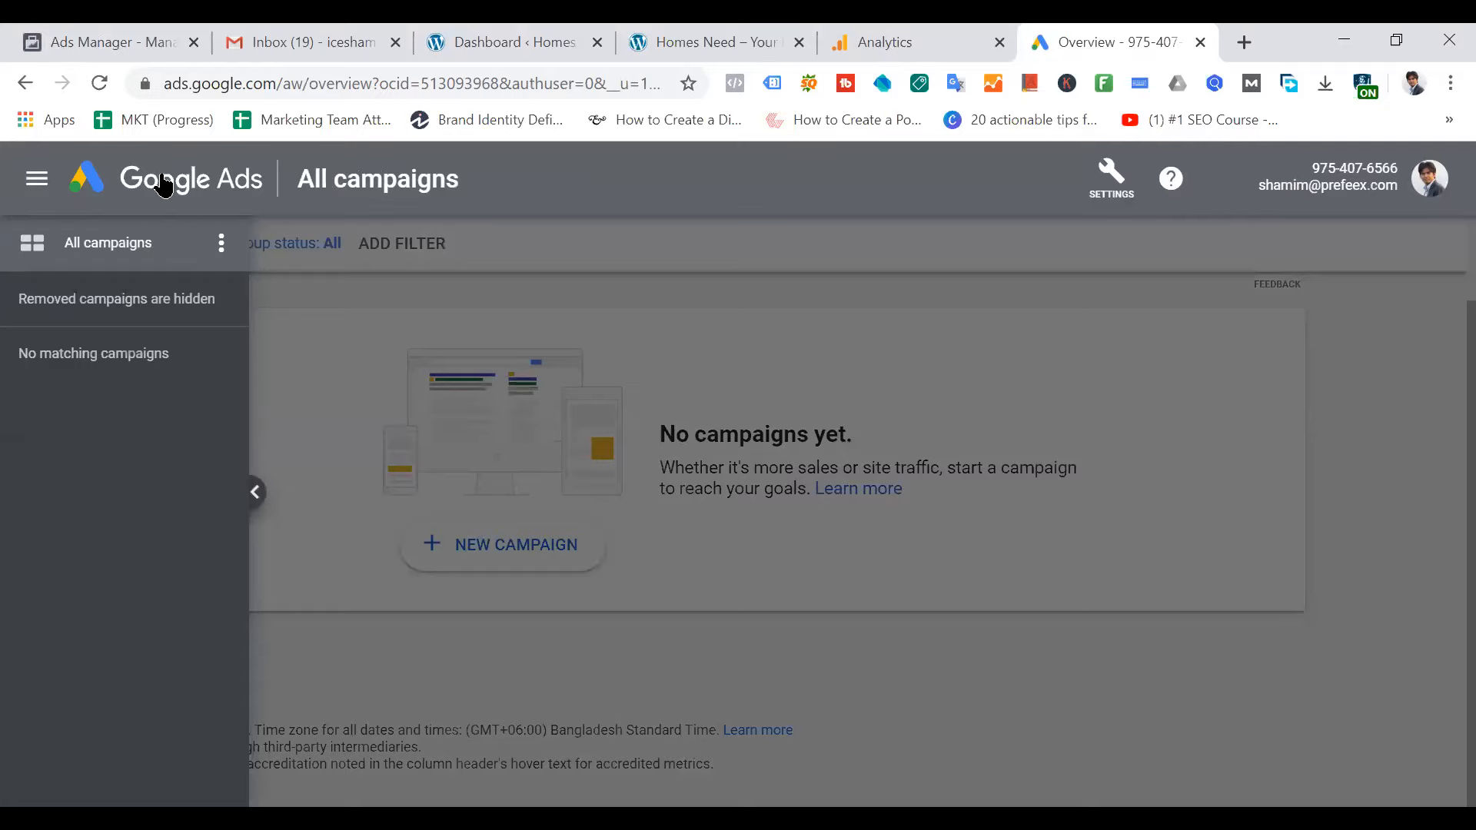
click(496, 240)
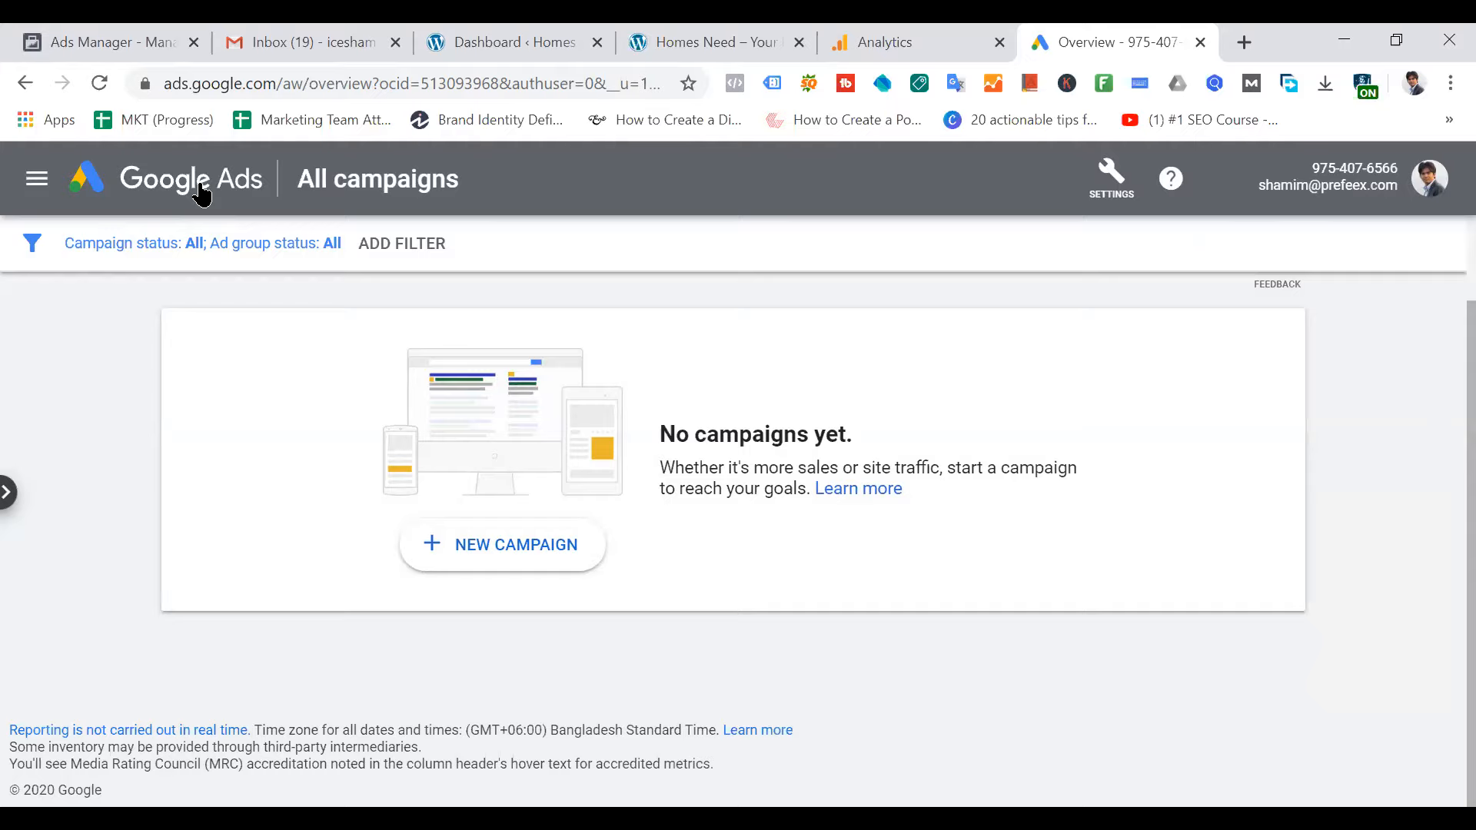
click(36, 180)
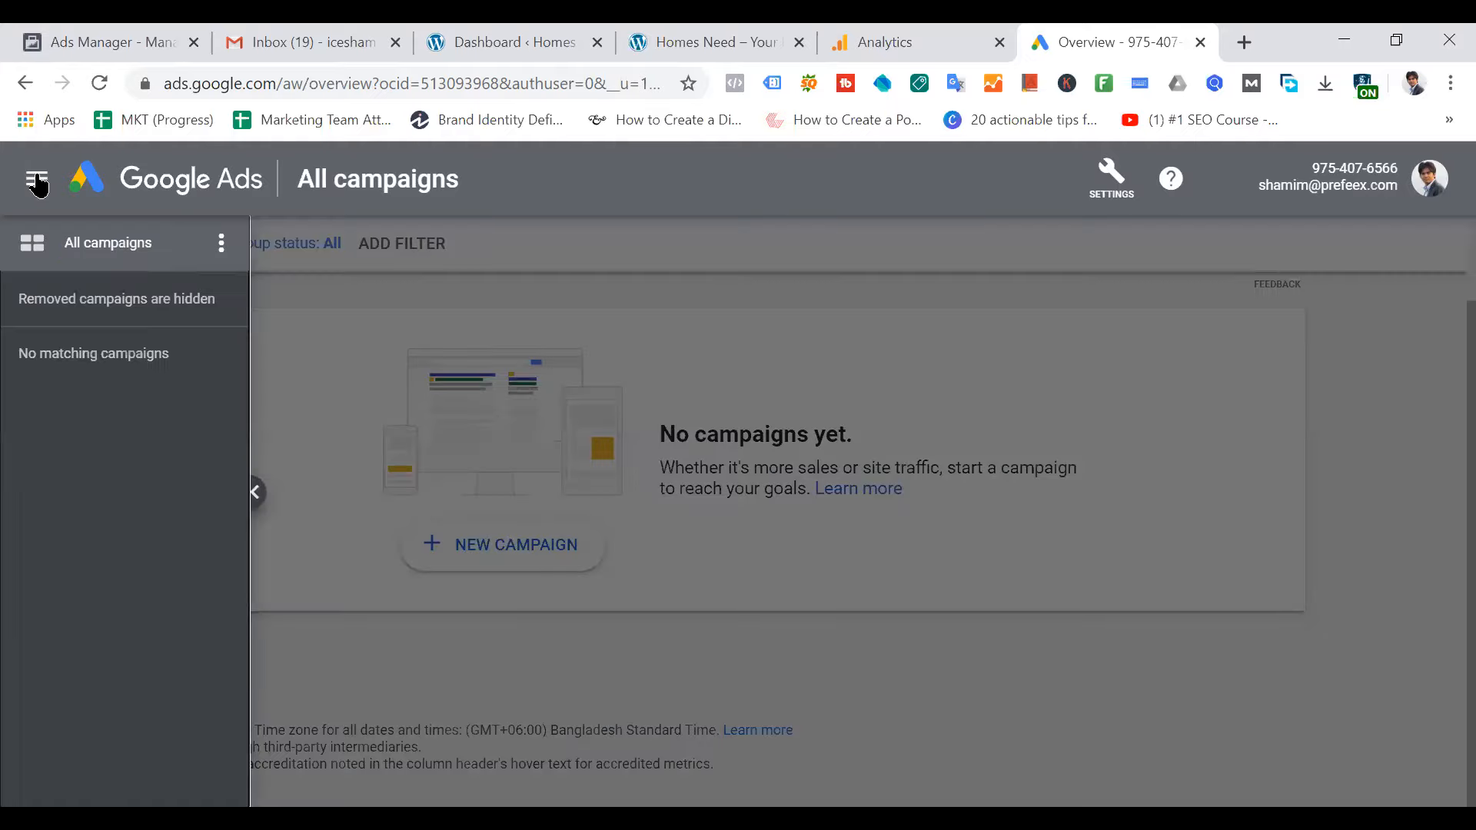
click(757, 270)
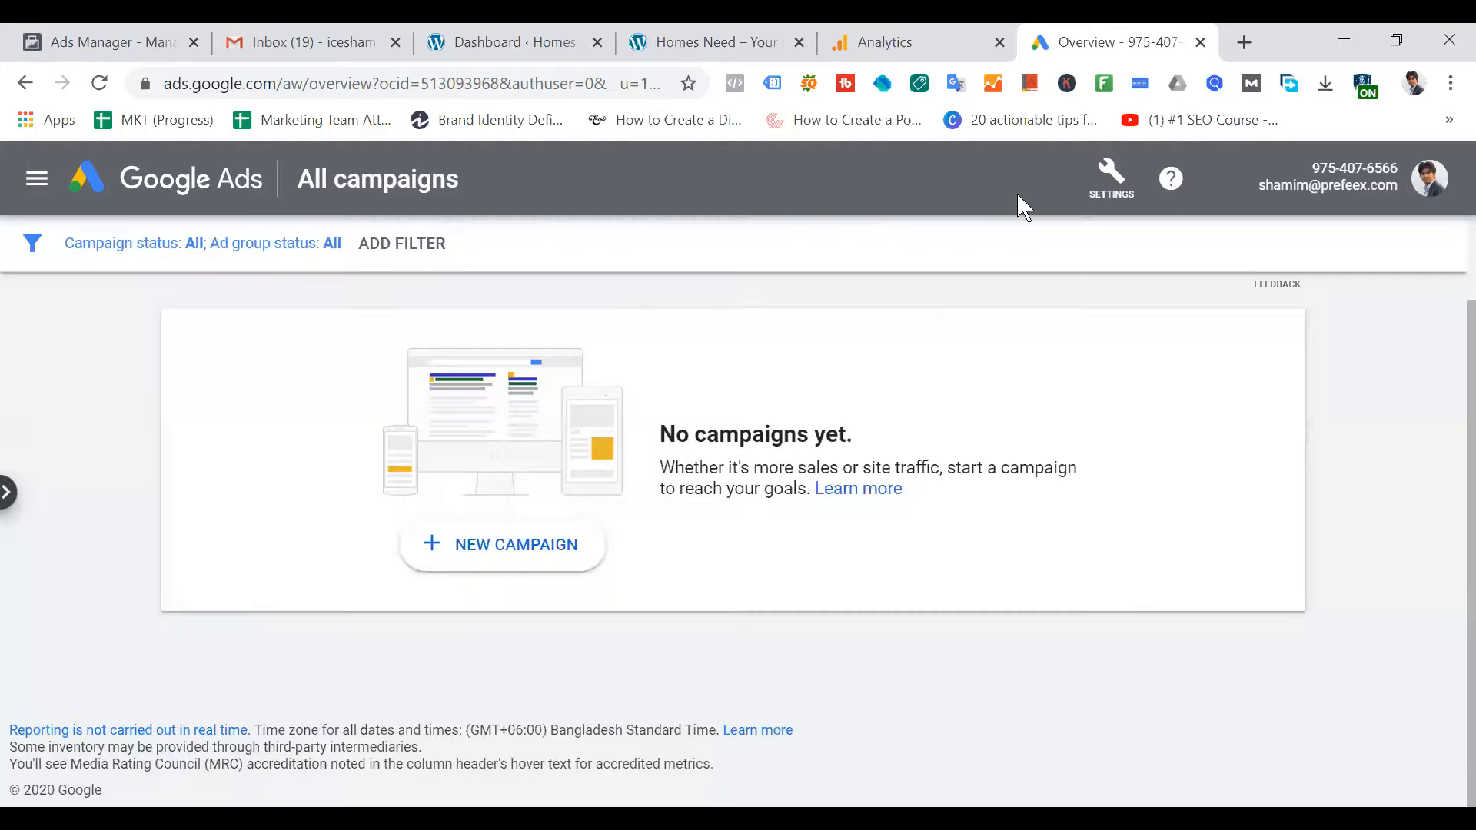
click(1114, 183)
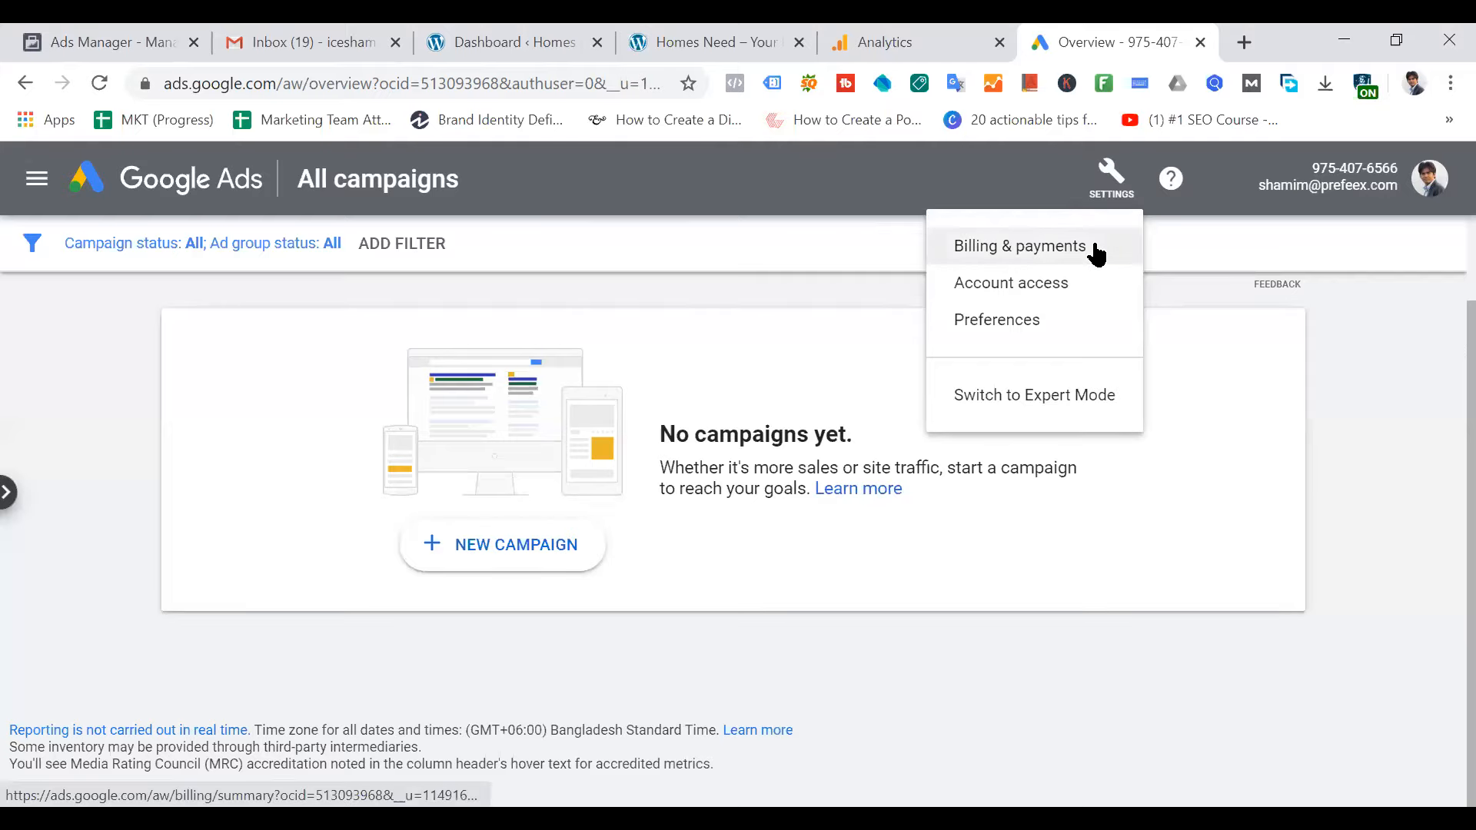
click(1083, 396)
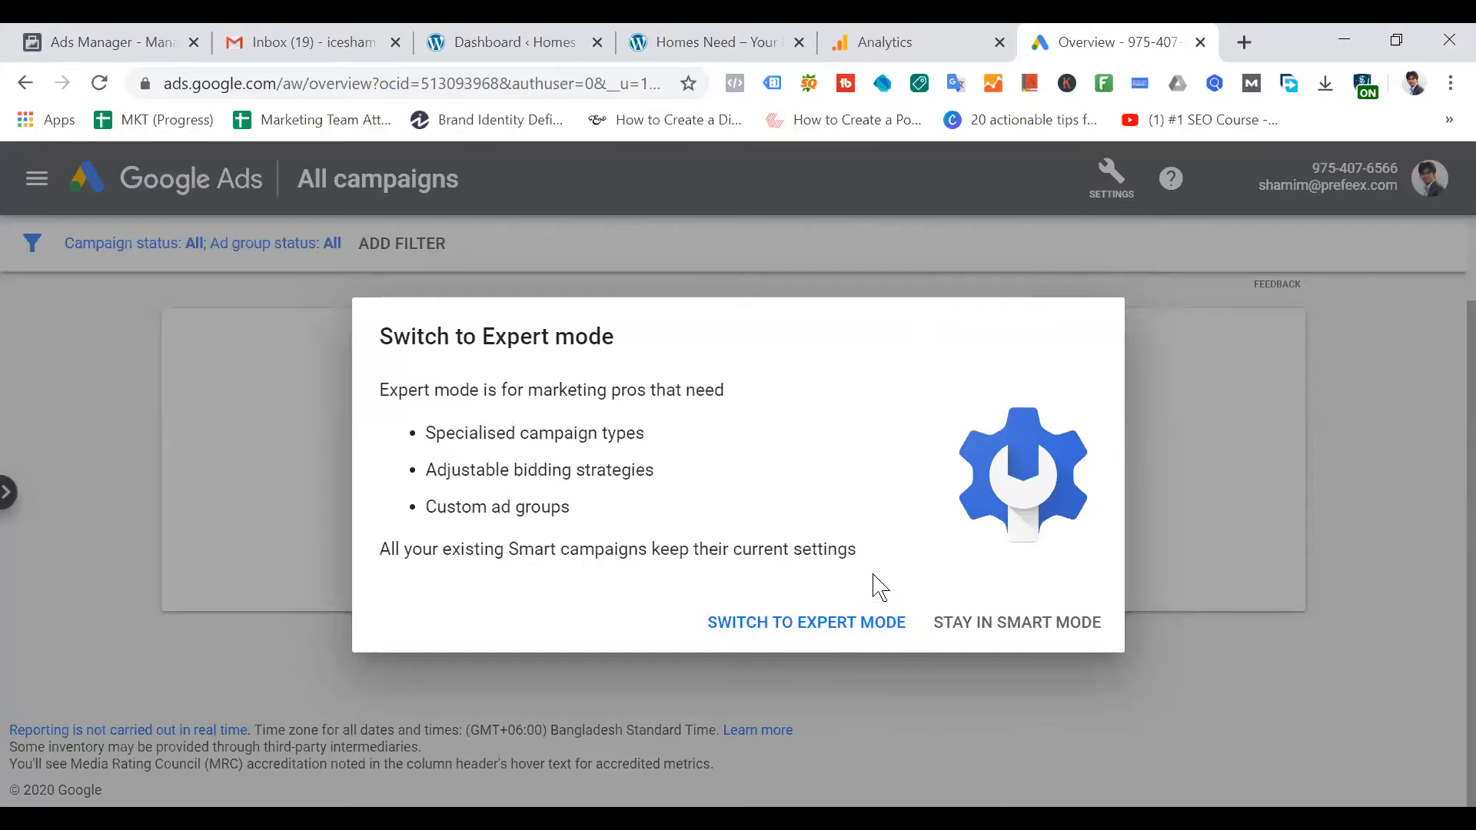
click(1008, 632)
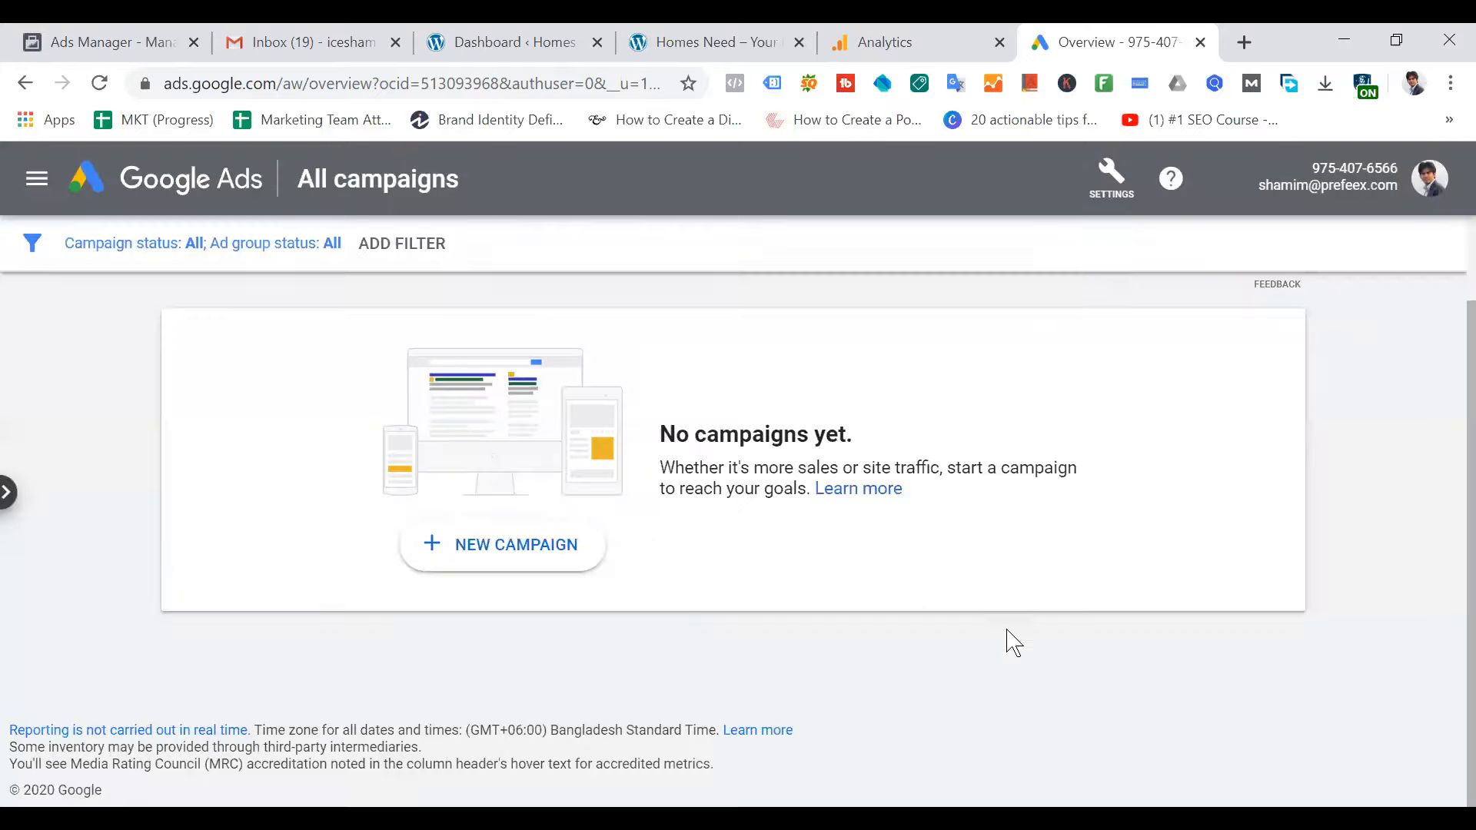
click(1122, 185)
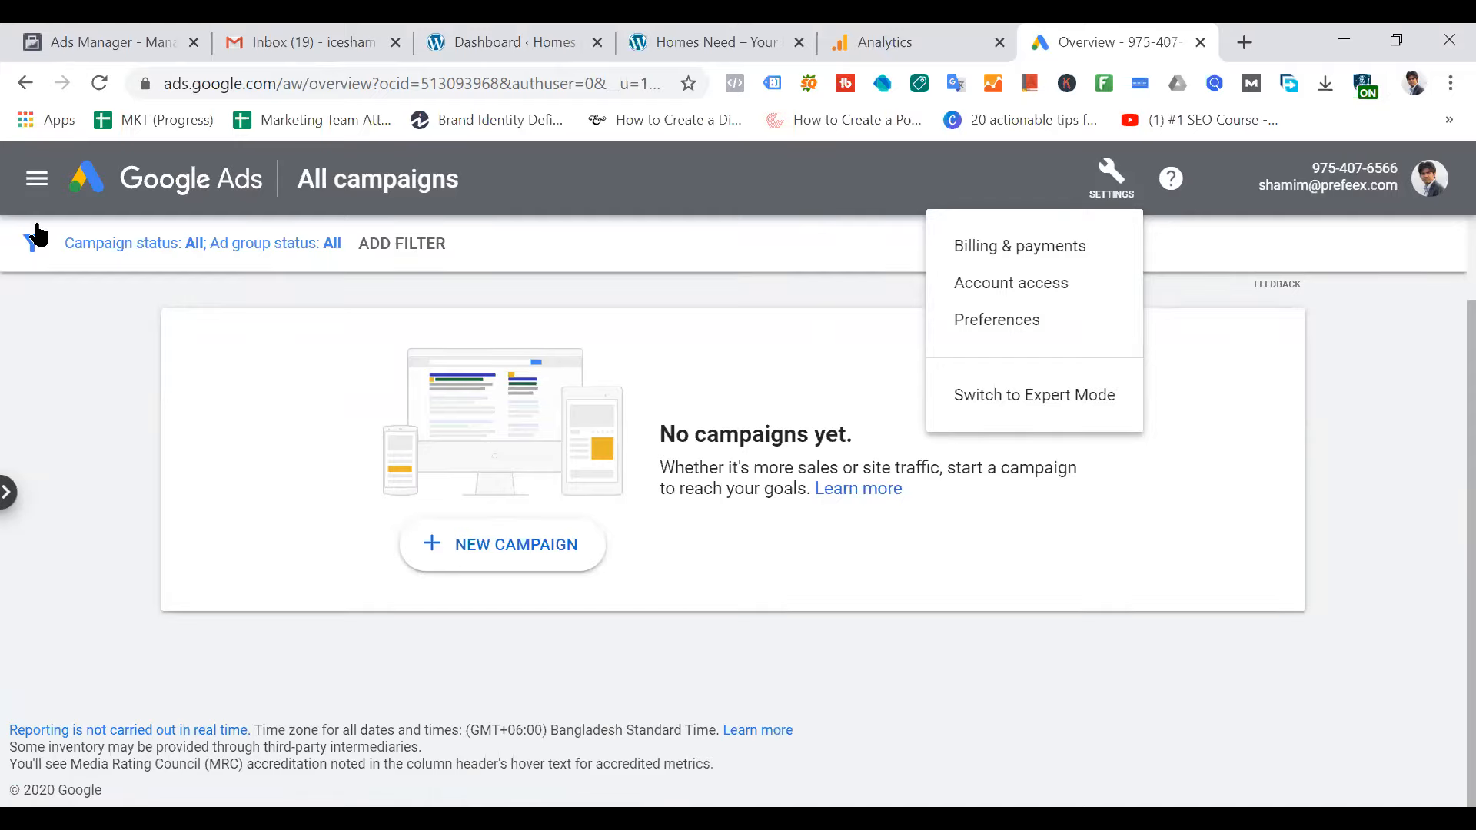
click(39, 180)
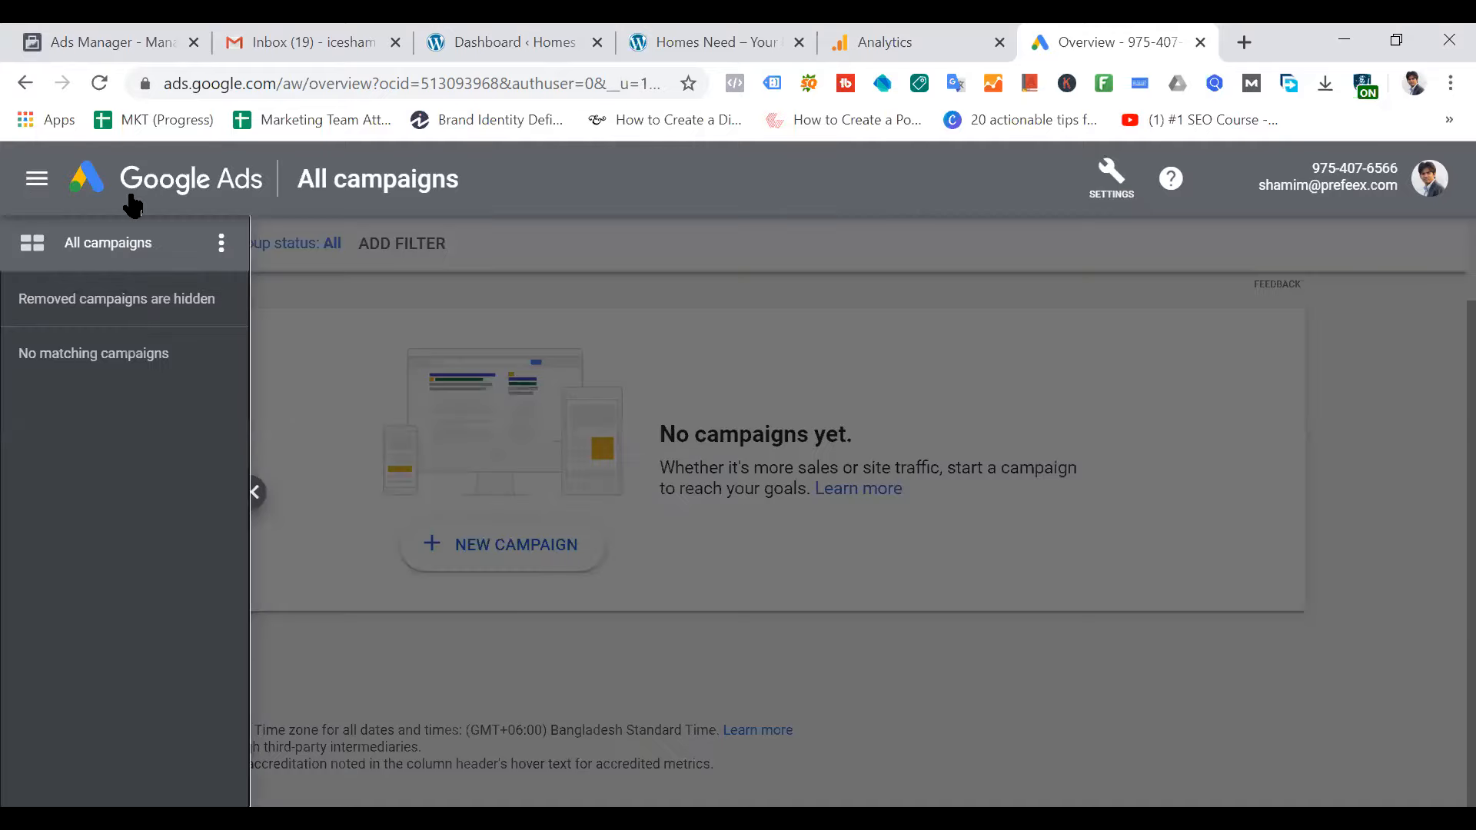
click(1179, 347)
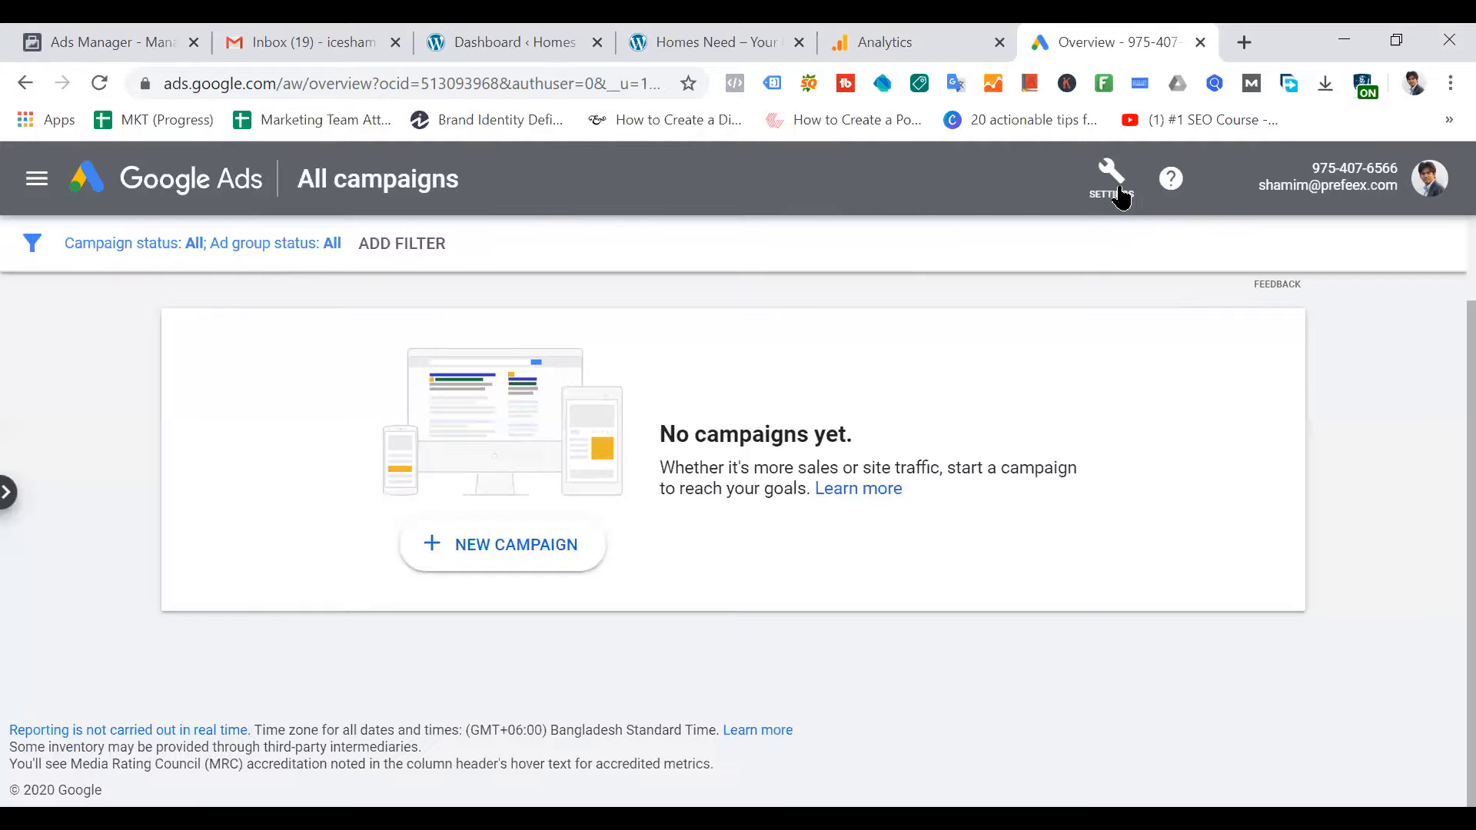
Switch the Google Ads account to Expert Mode, repeating the switch from the Campaigns page
click(1109, 178)
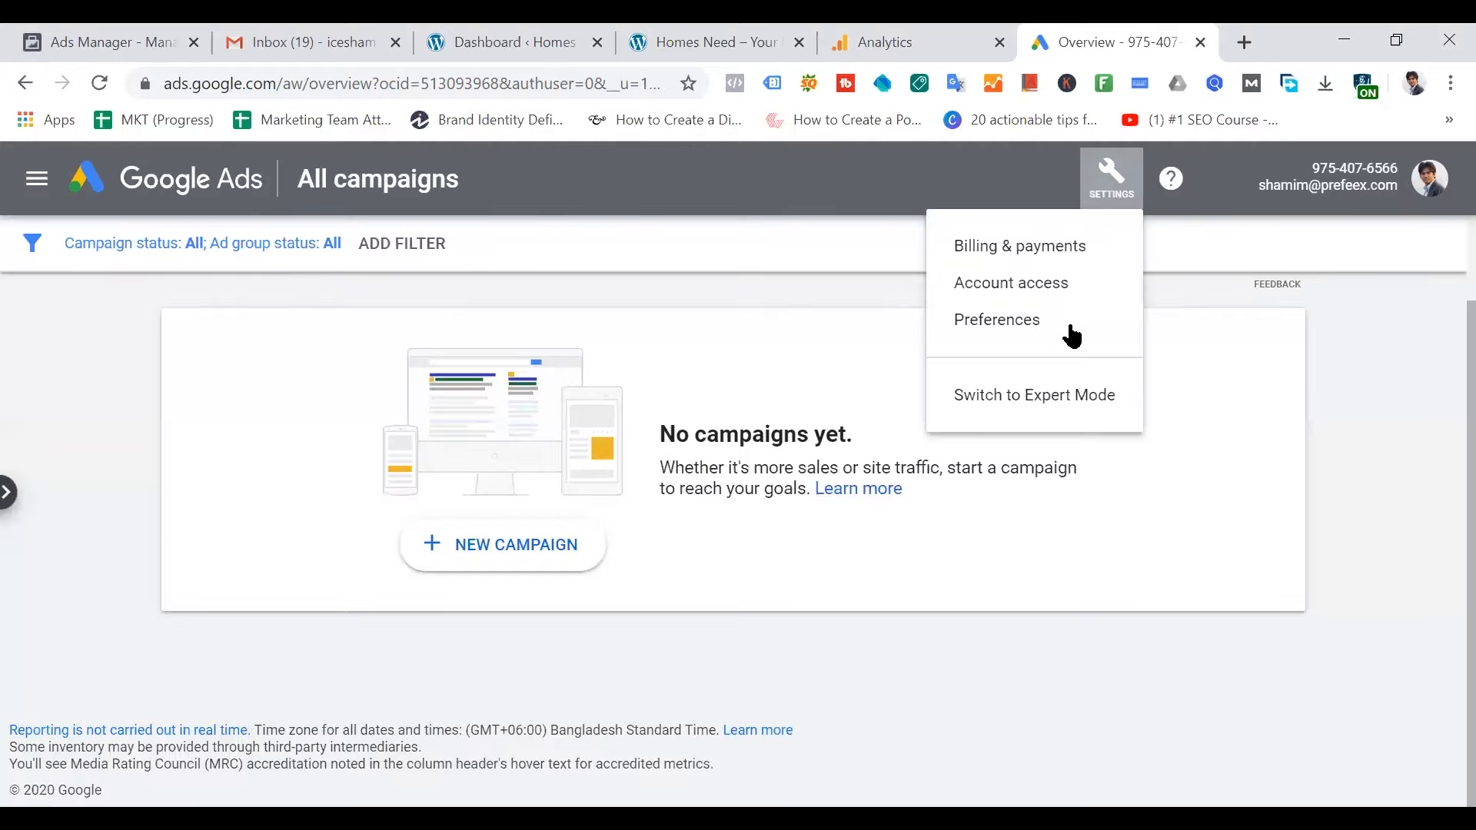
click(1046, 407)
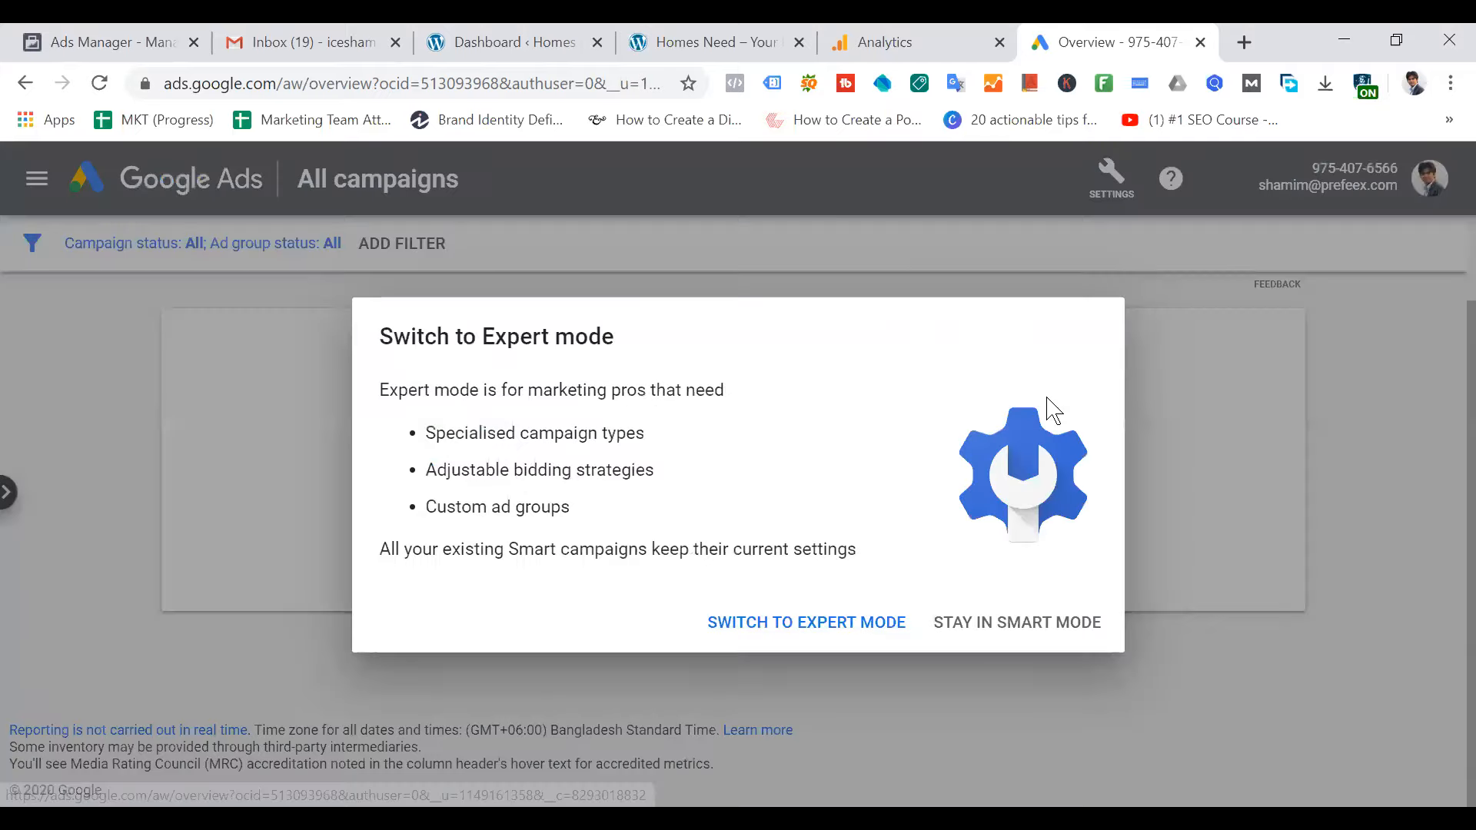
click(808, 622)
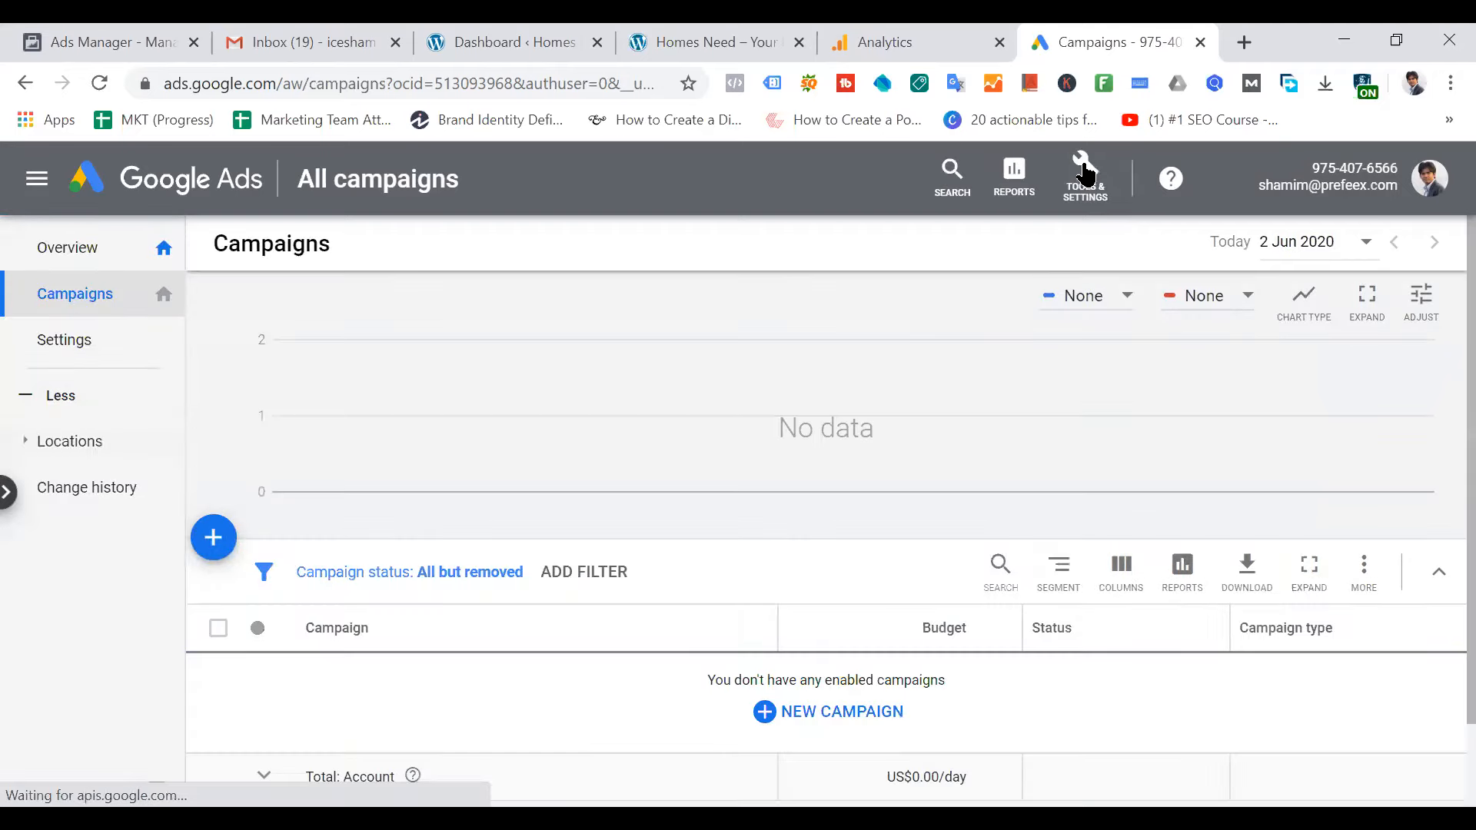
click(1084, 173)
click(1080, 252)
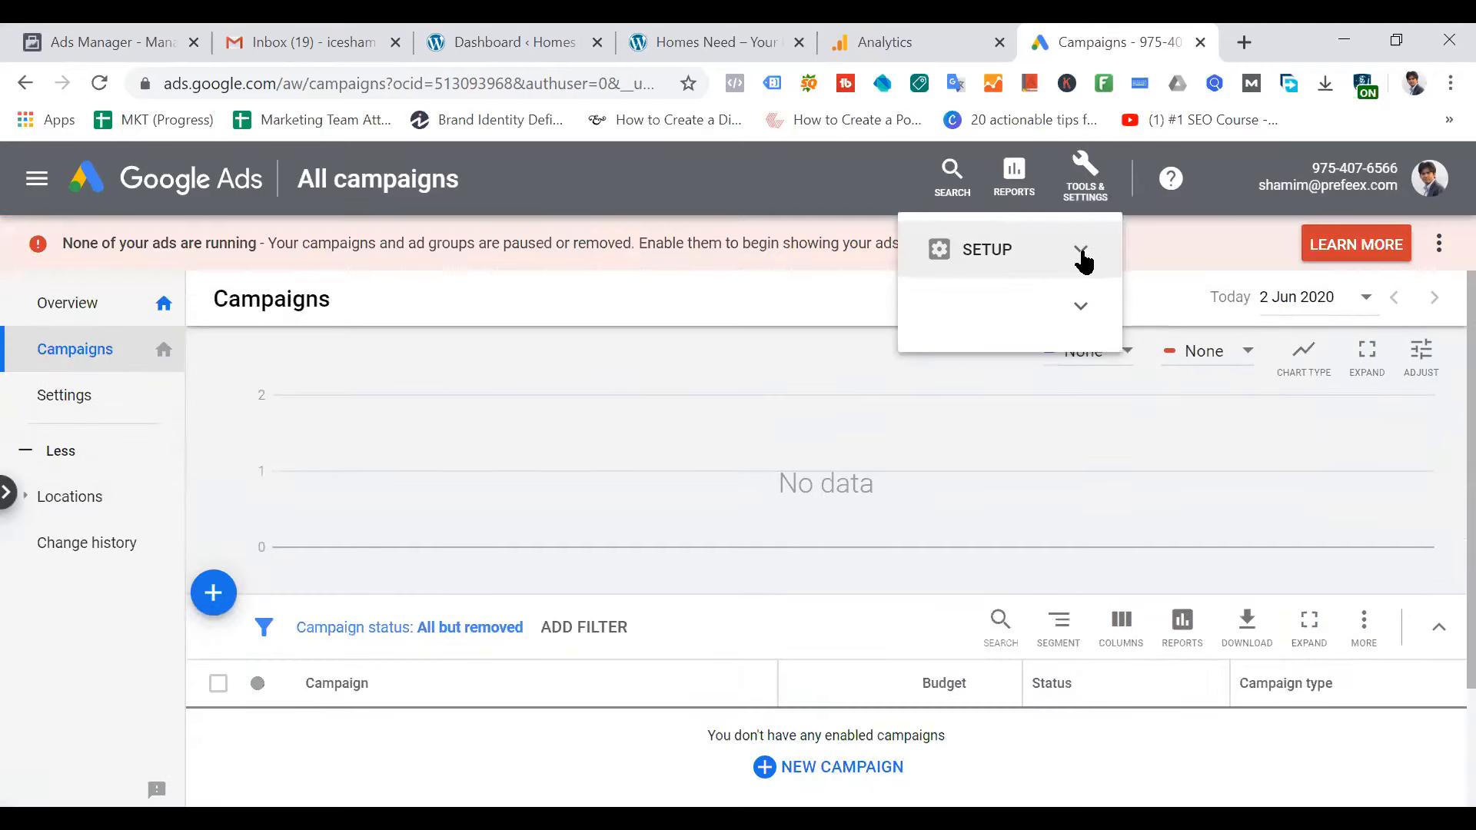
click(1107, 446)
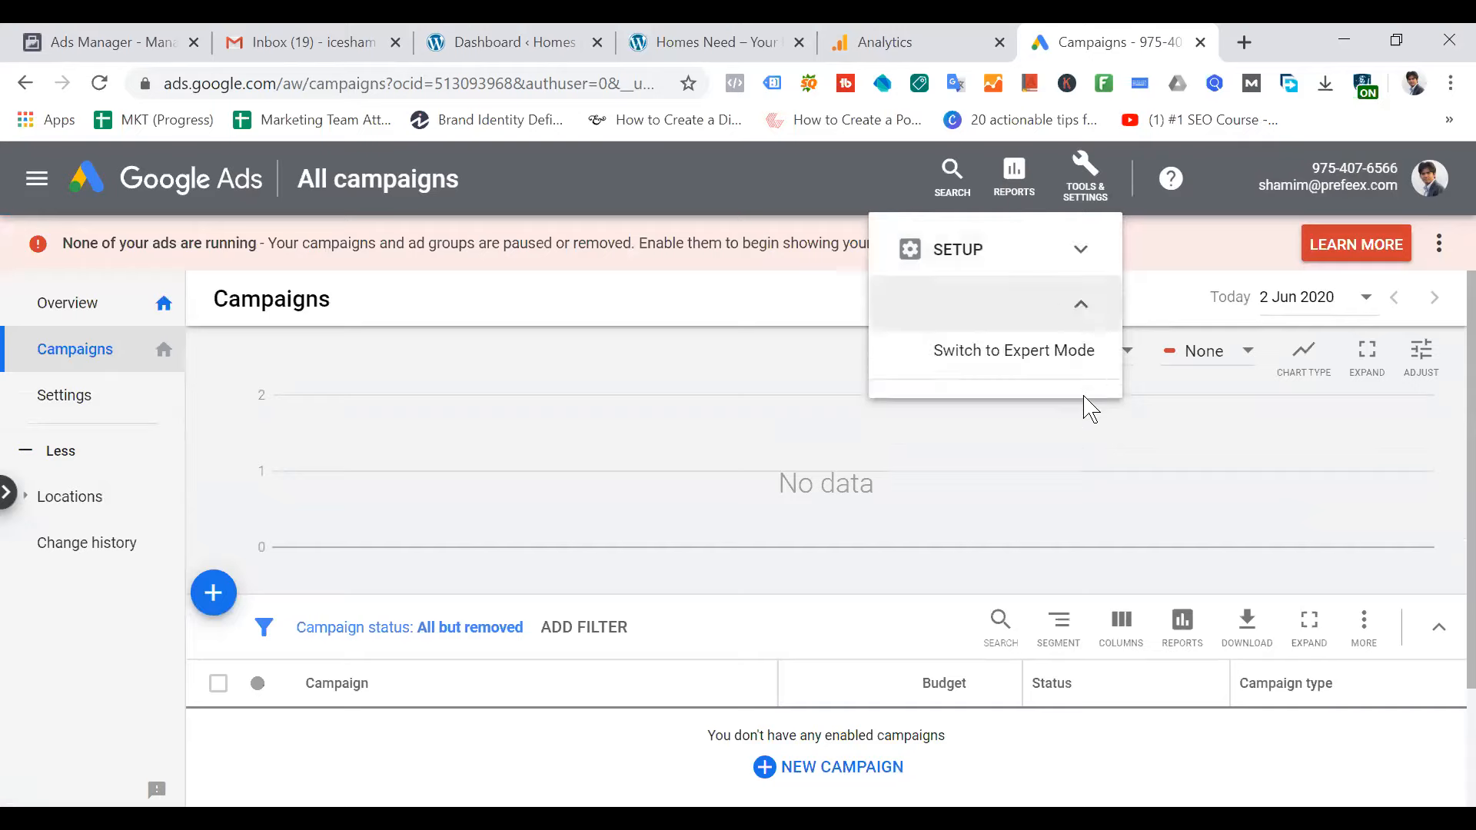
click(1076, 362)
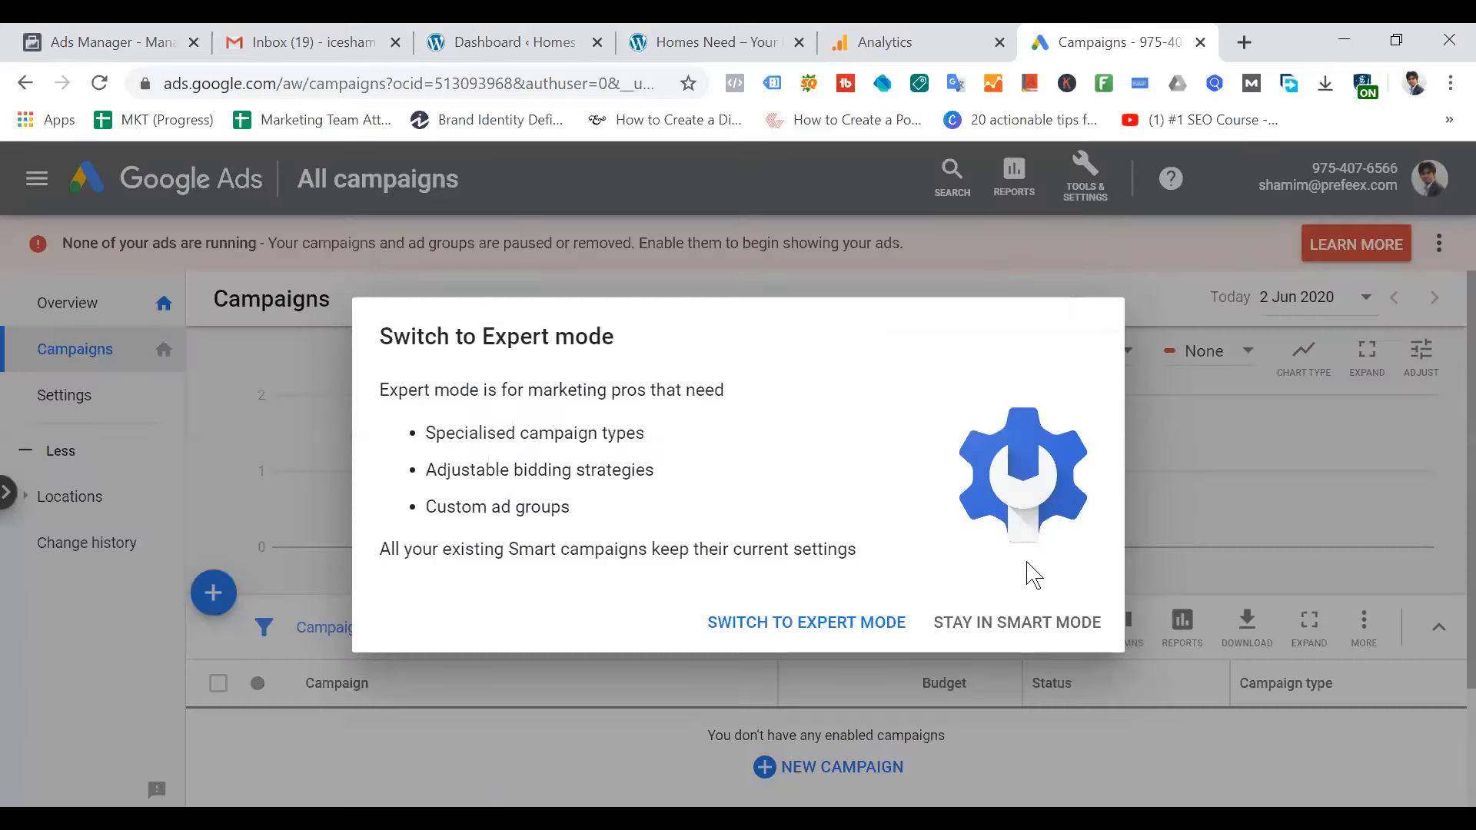
click(828, 635)
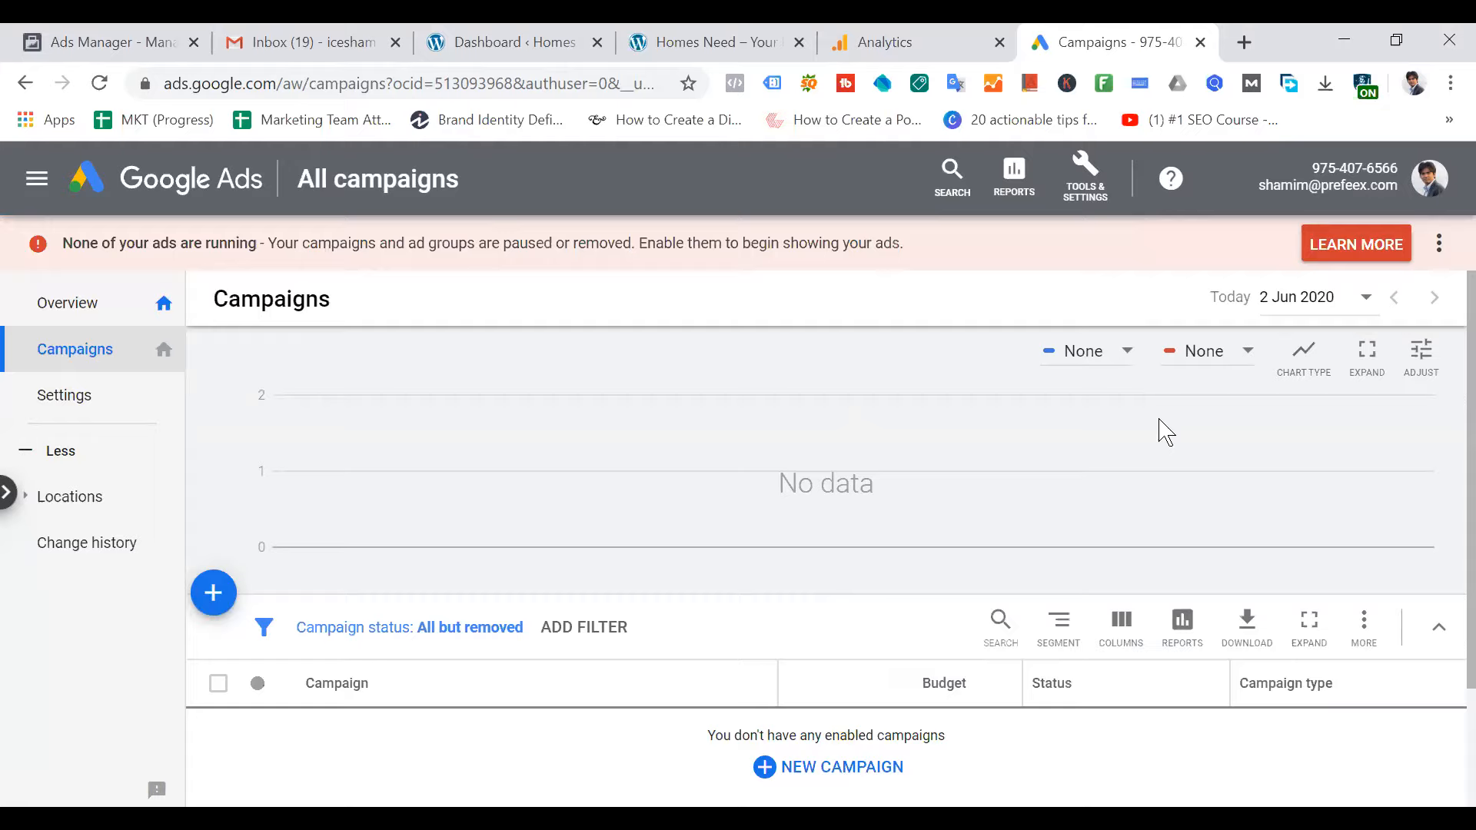
Check the Expert Mode tools and settings categories and the list of accounts under the signed-in profile
click(1109, 173)
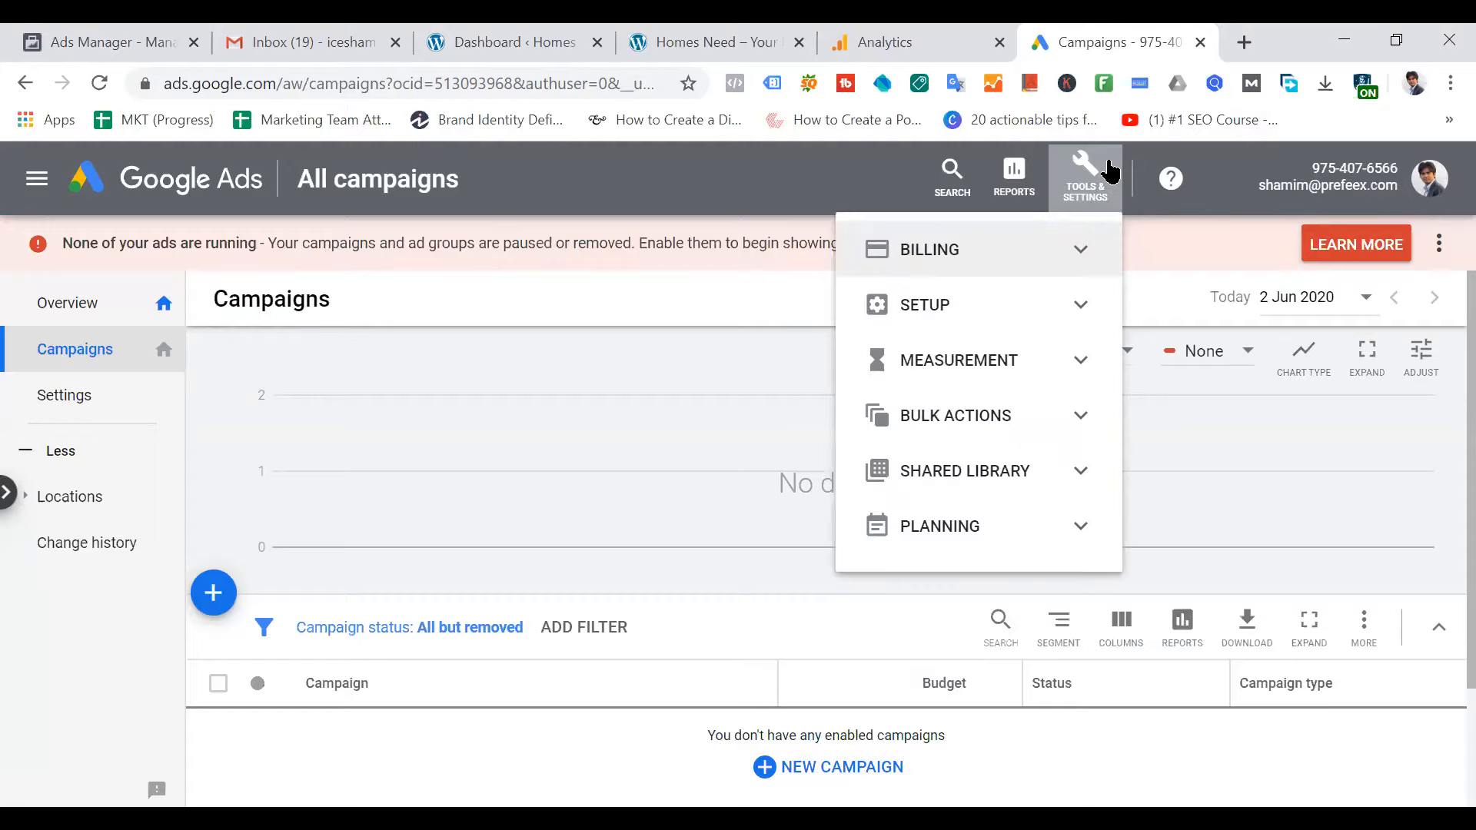
click(1436, 183)
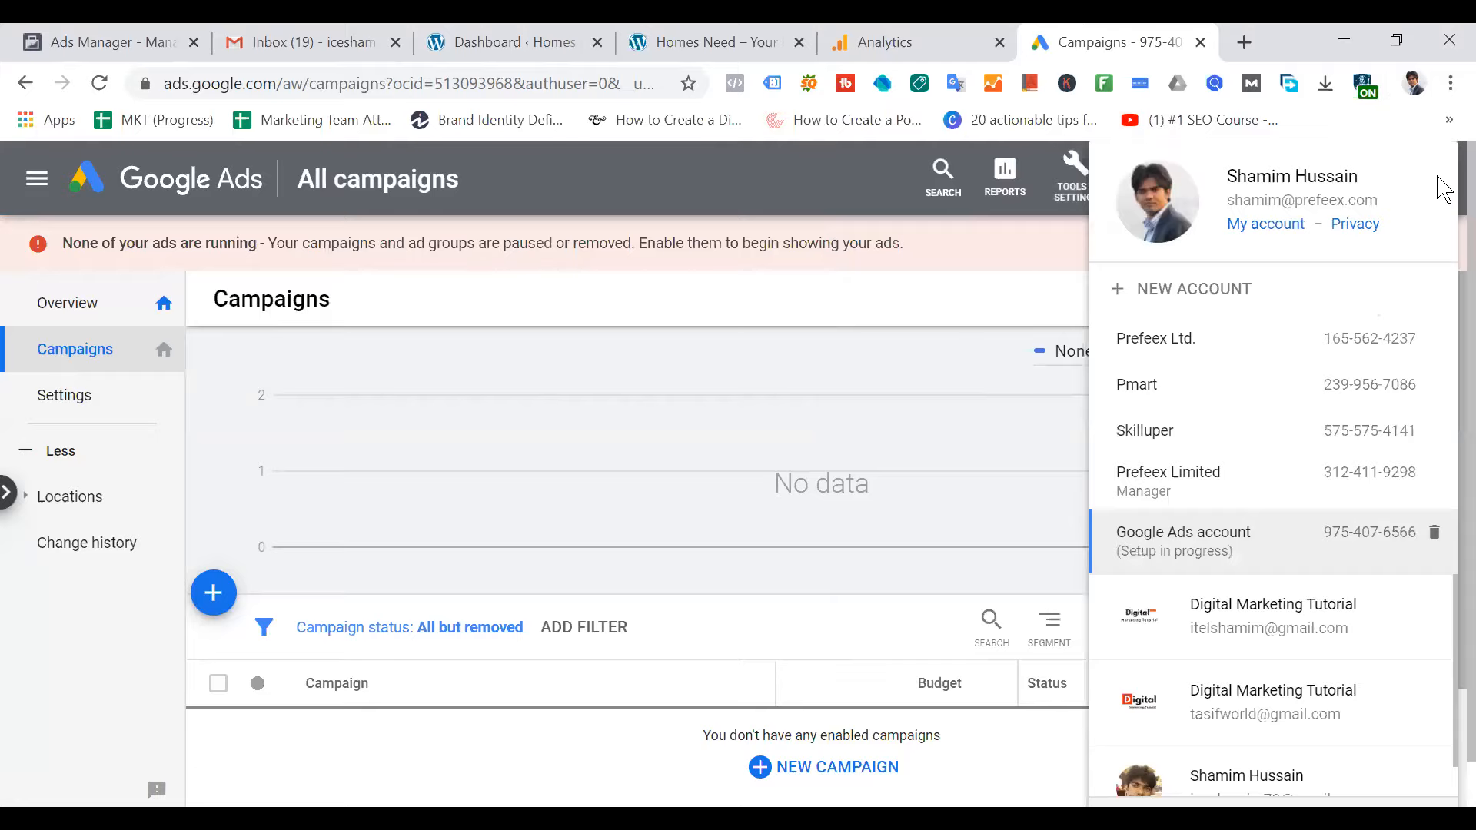
click(1064, 244)
Name the Google Ads account "My Homes Need" in its preferences, save it and return to the account overview
click(1087, 188)
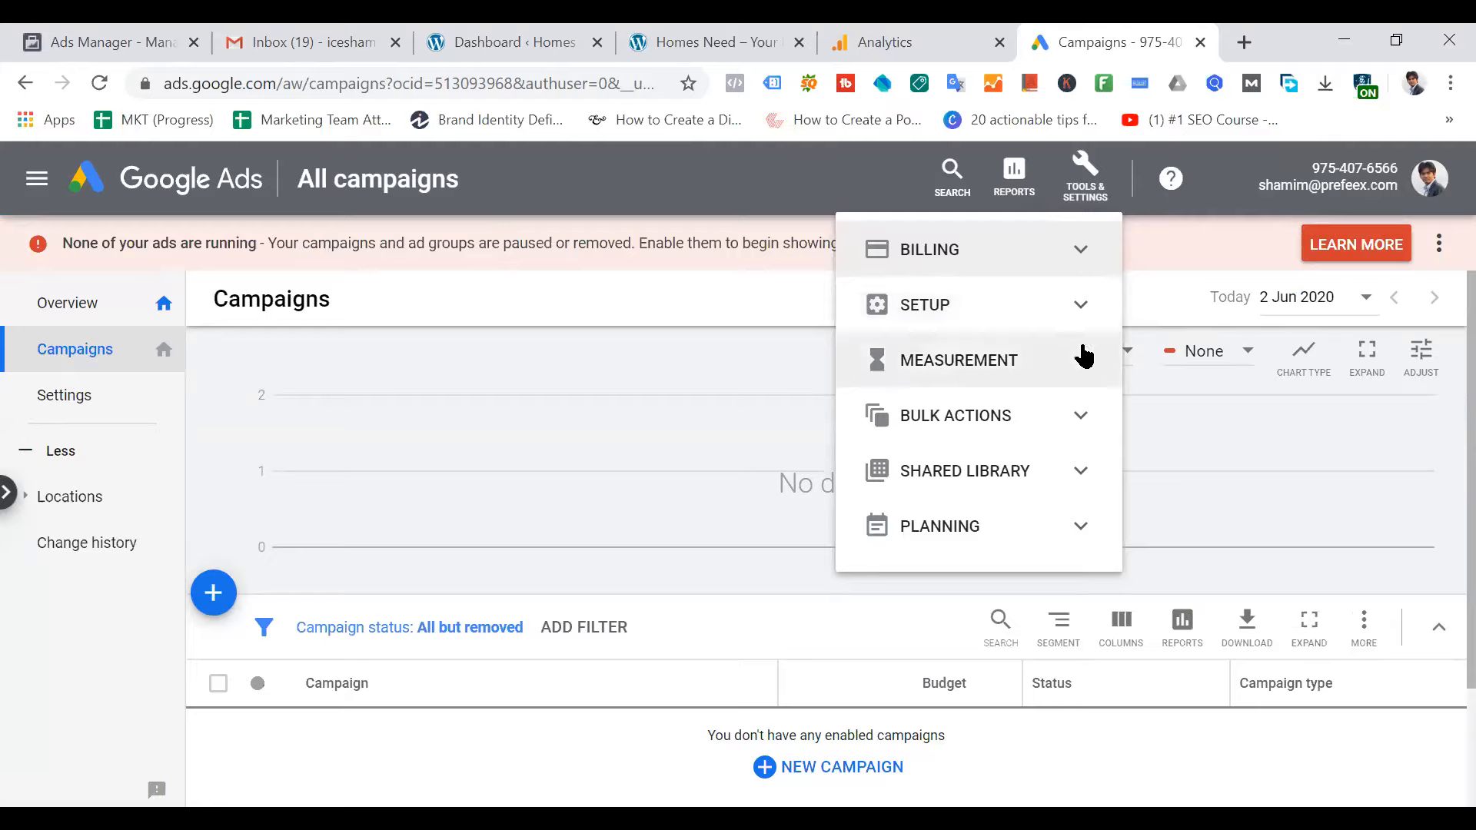
click(1082, 311)
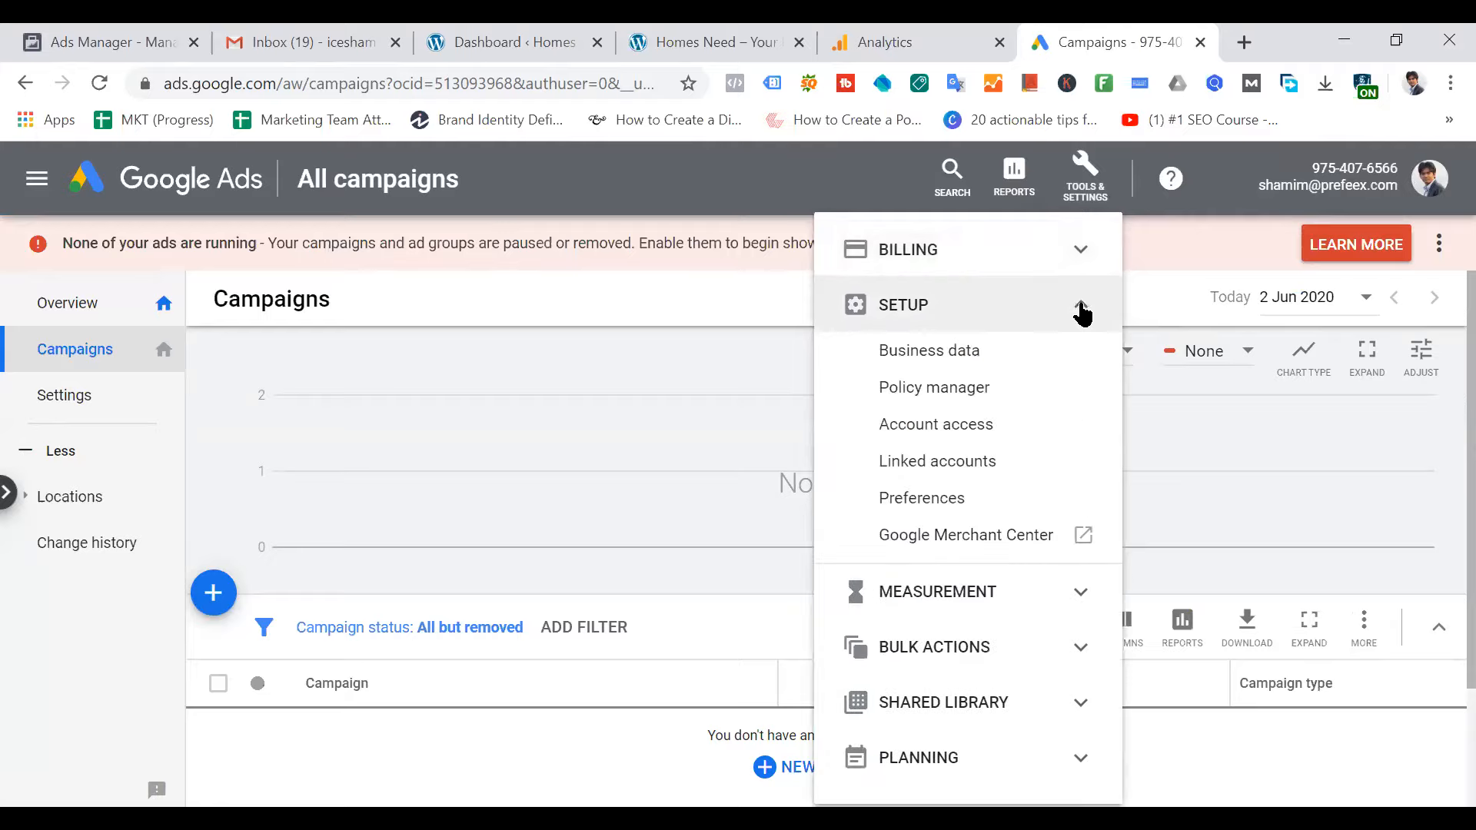
click(932, 515)
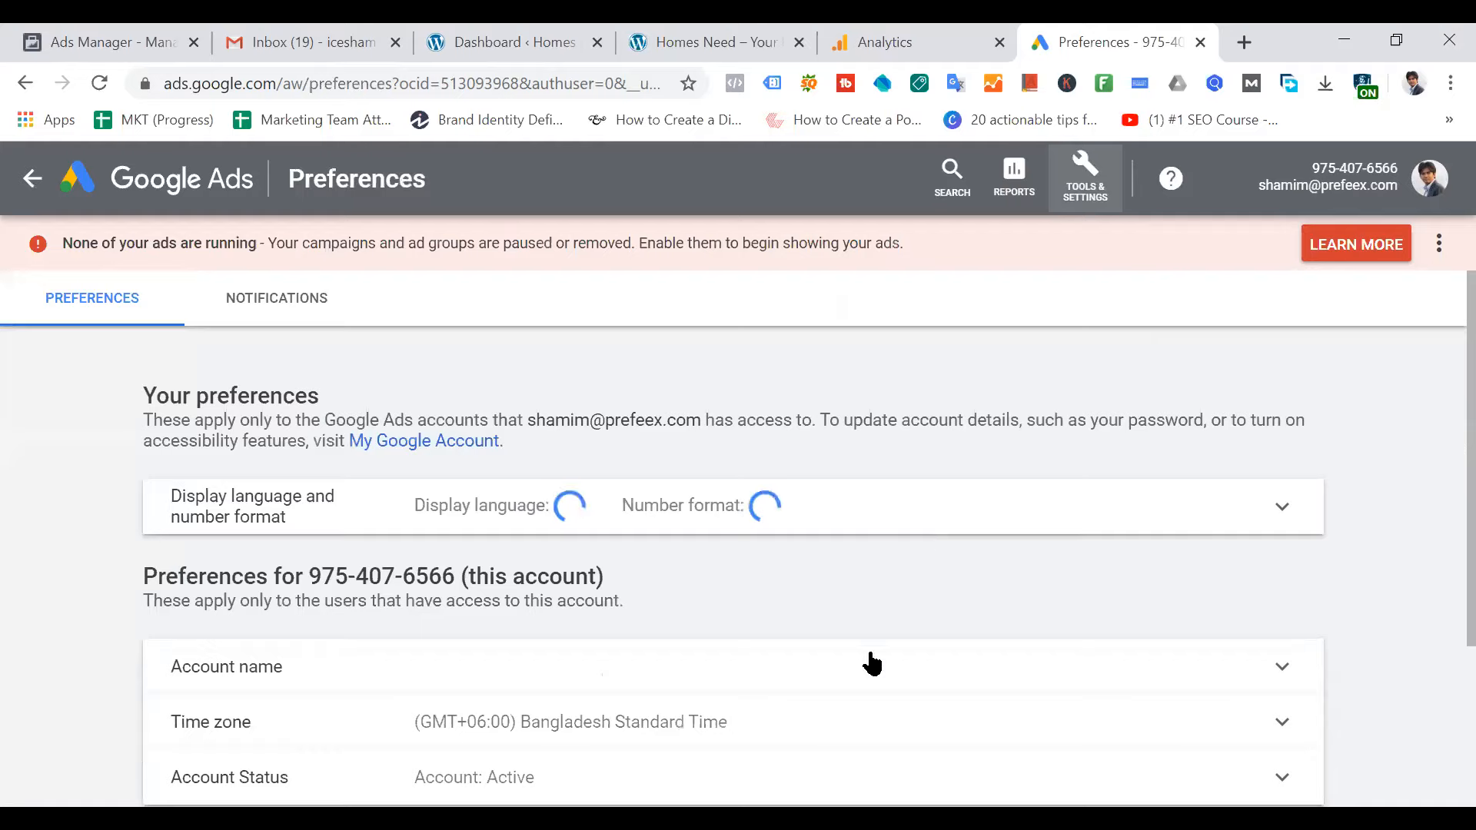
scroll(953, 564, down, 2)
scroll(510, 642, up, 3)
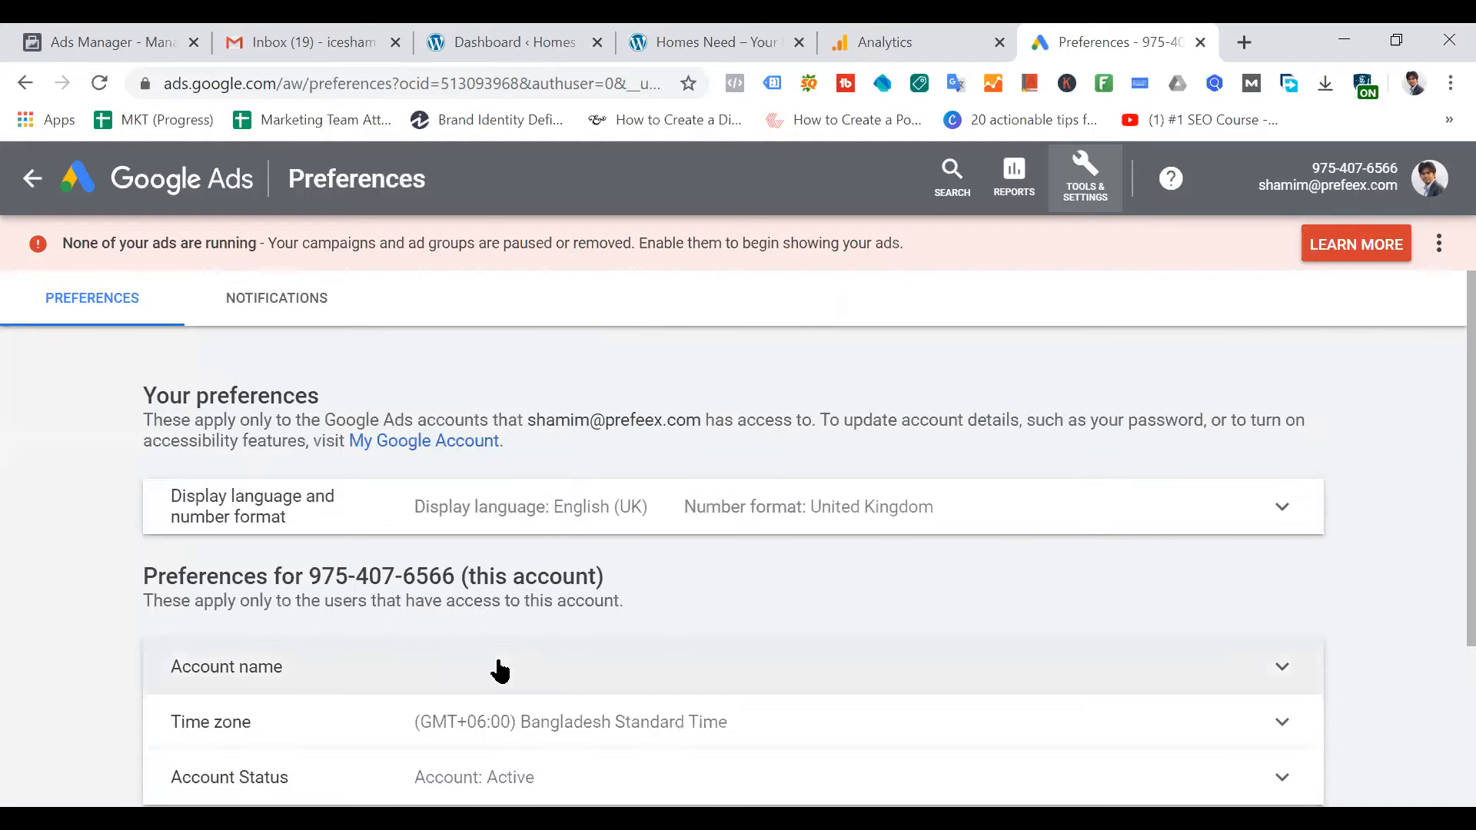
click(507, 670)
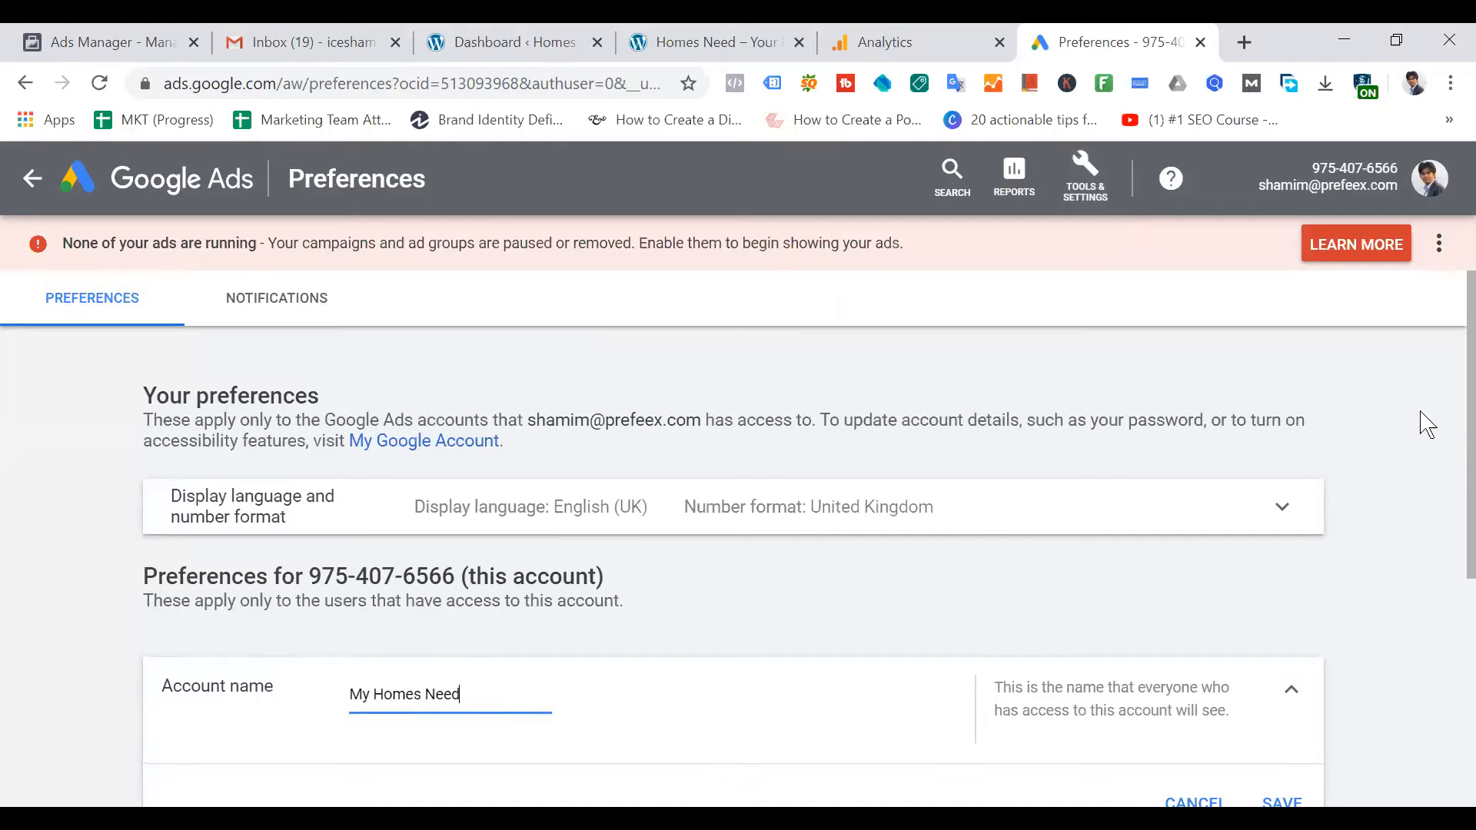
scroll(1428, 425, down, 5)
click(1282, 406)
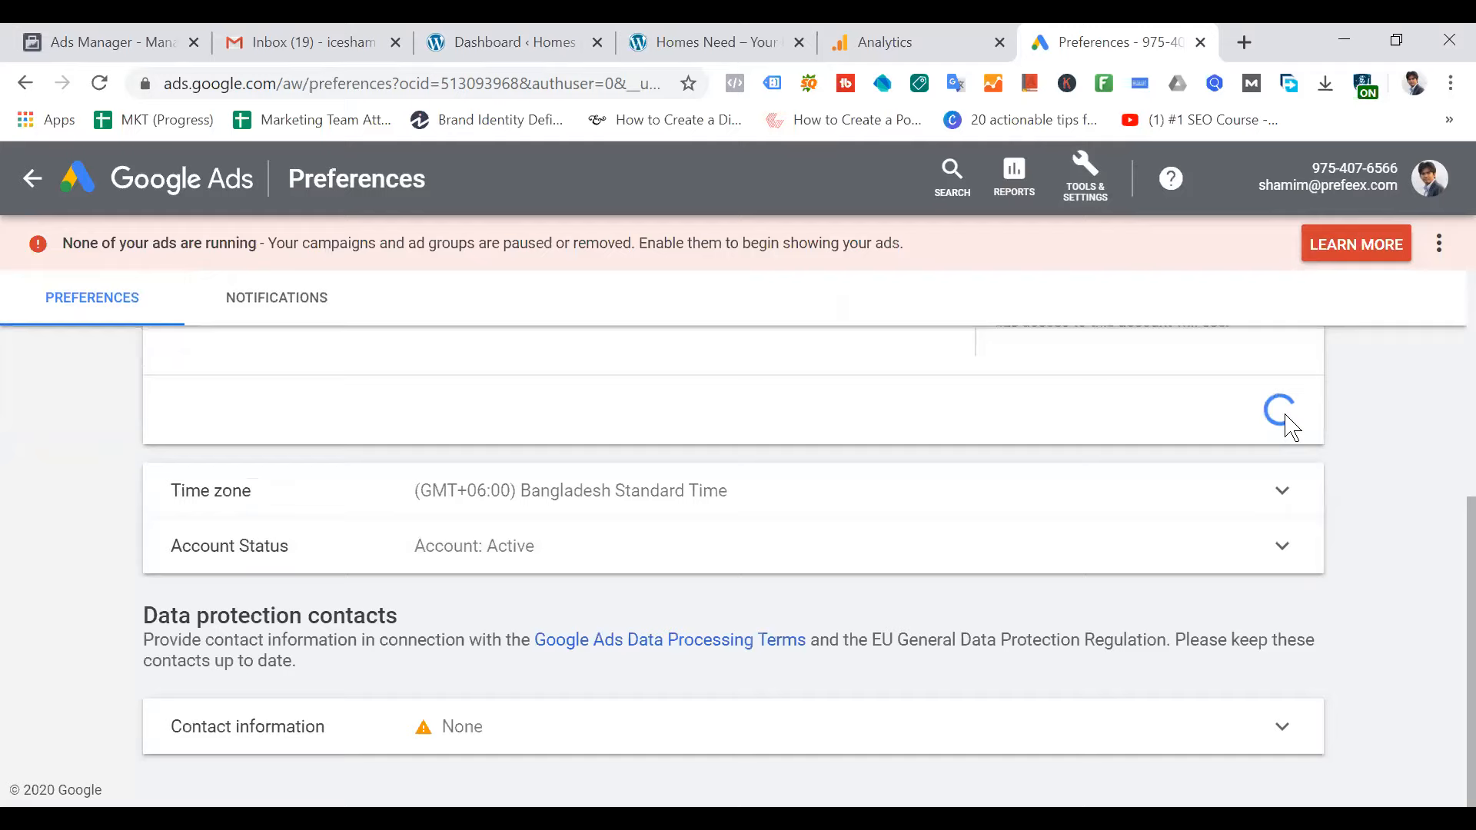
click(176, 183)
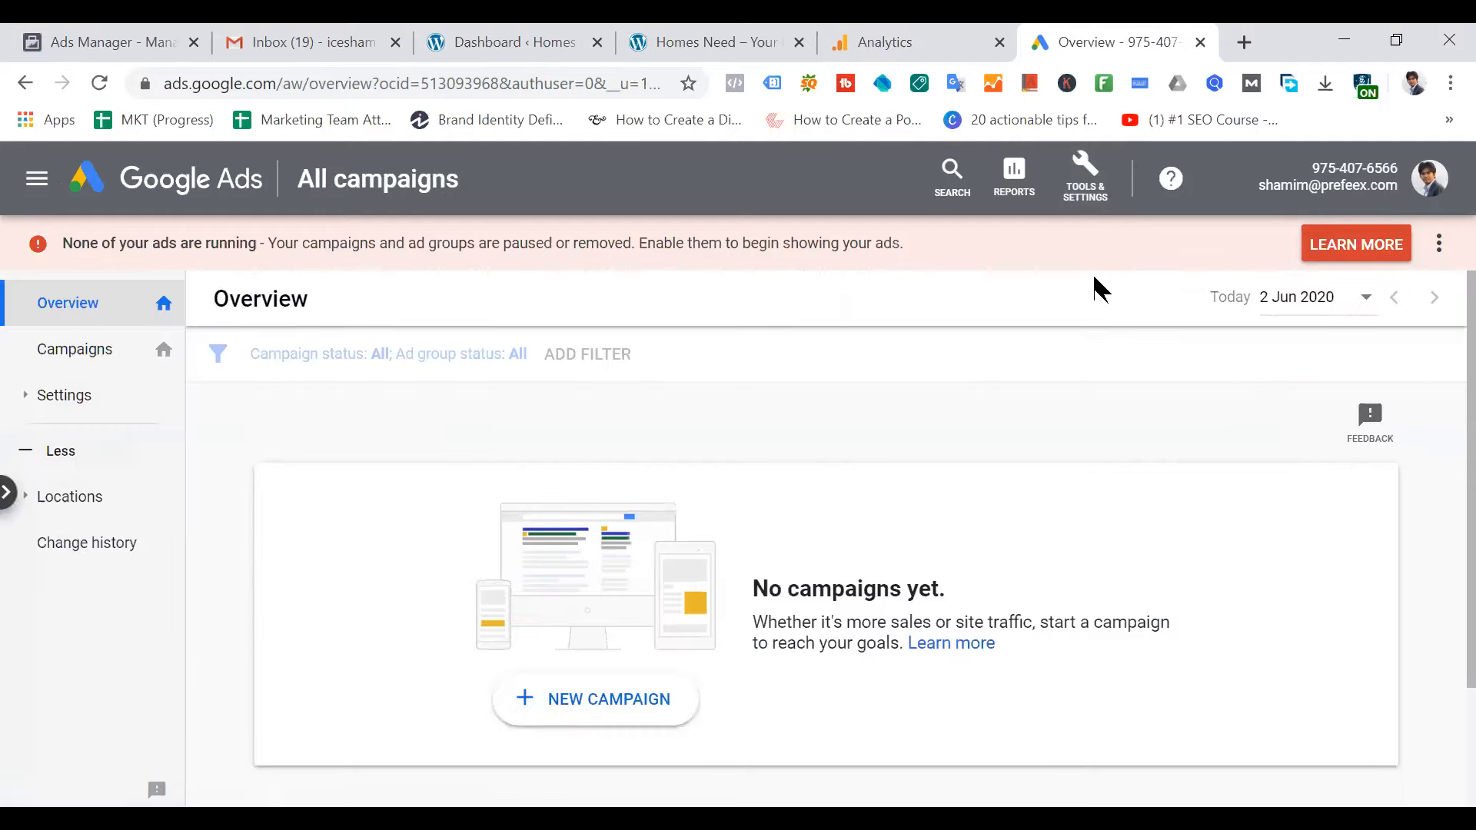
Open a blank browser page and check the profile's account list again from the Google Ads overview
click(1245, 43)
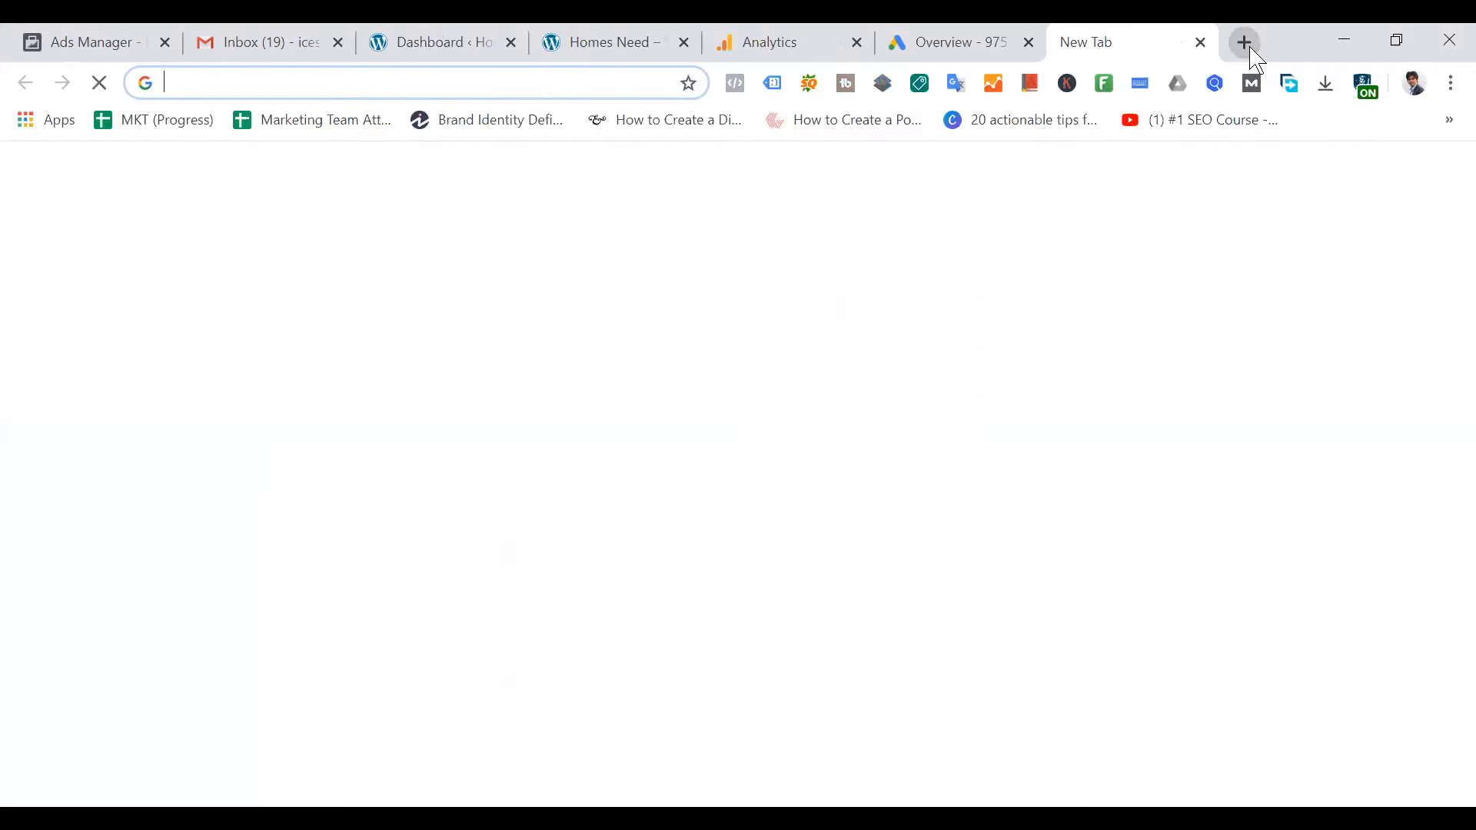
click(949, 42)
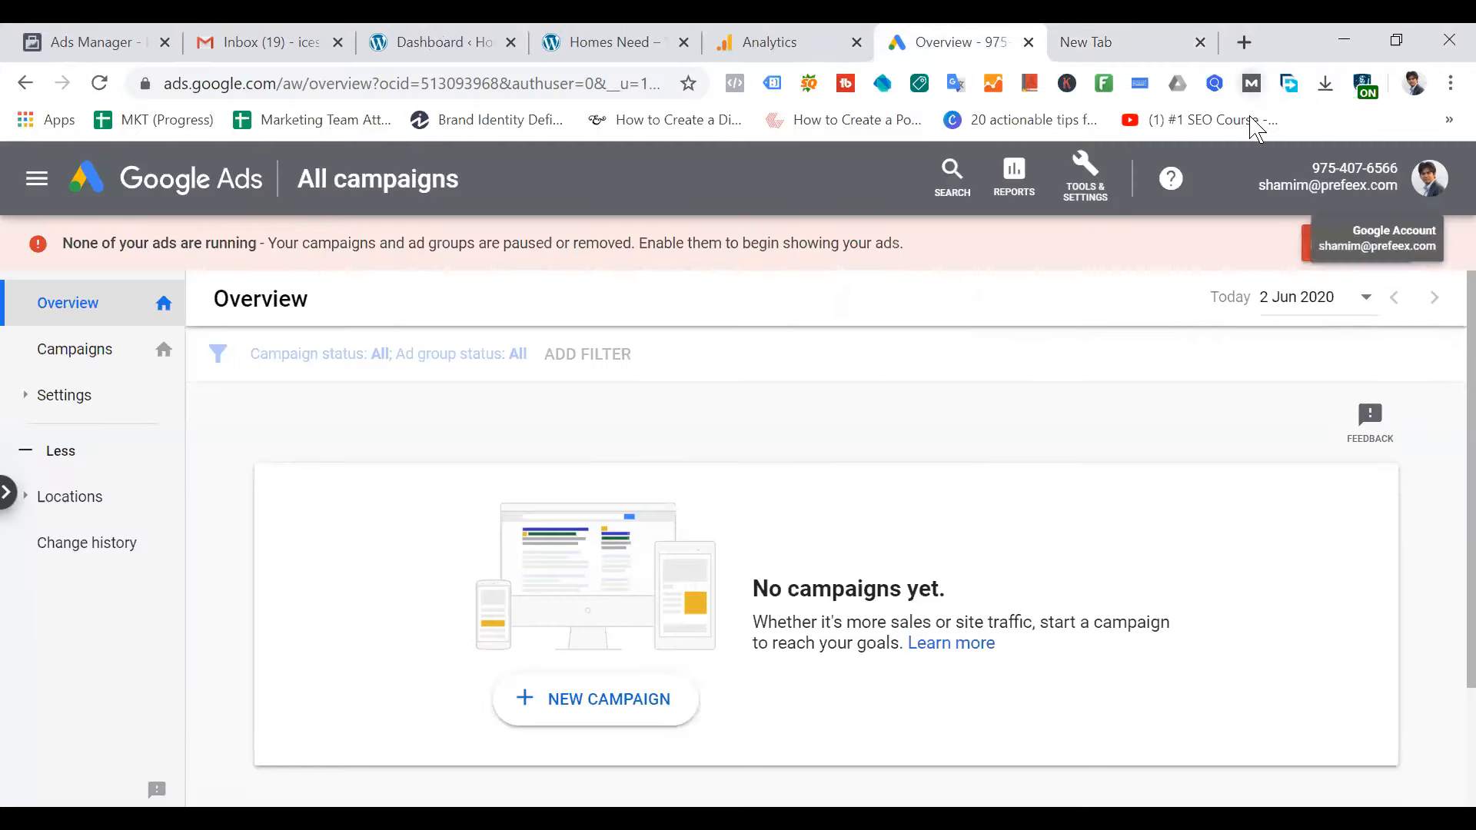
click(1429, 180)
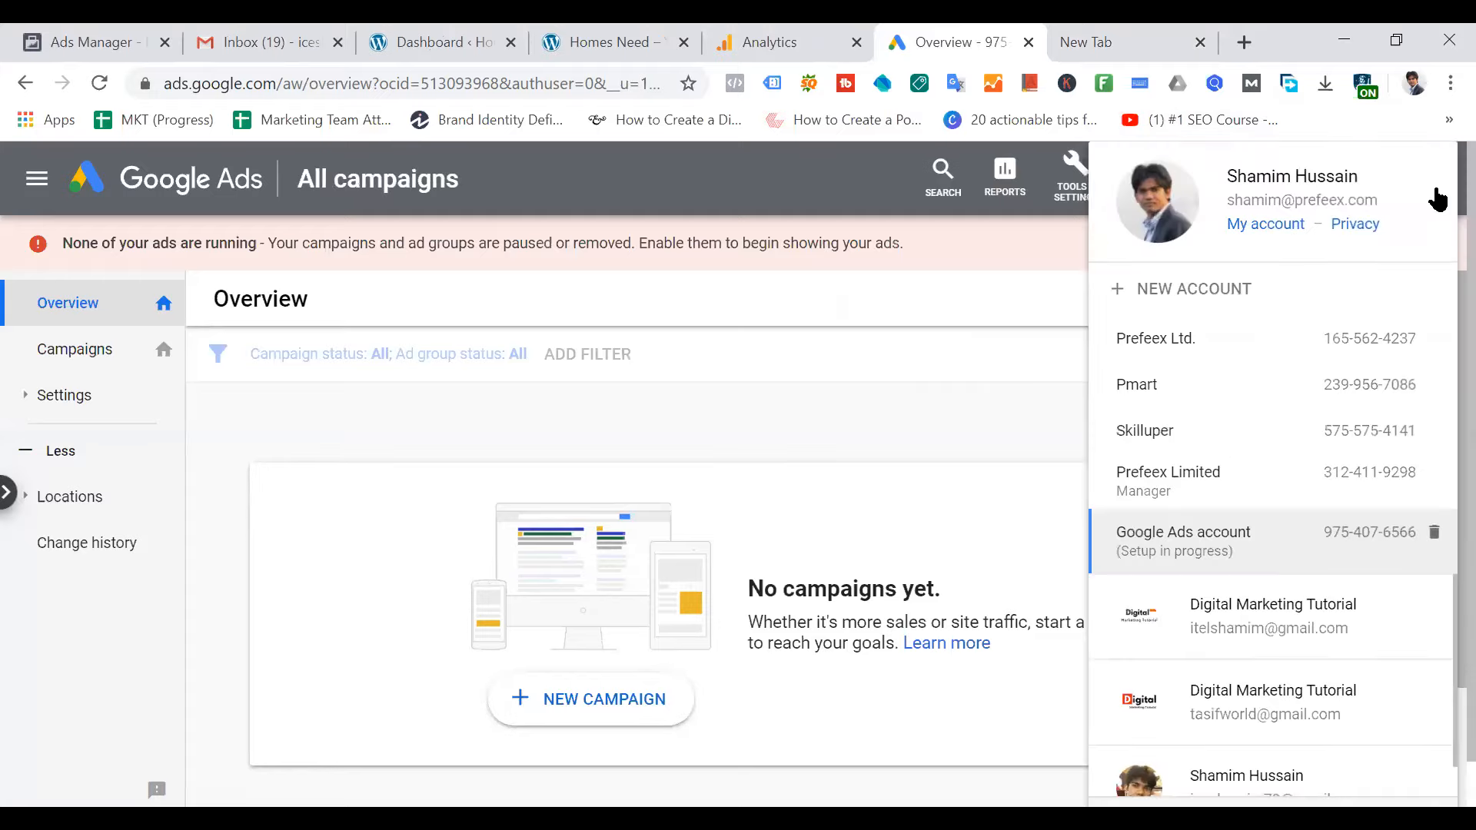
Search Google for "google tag manager" and open the Google Tag Manager site
click(1129, 45)
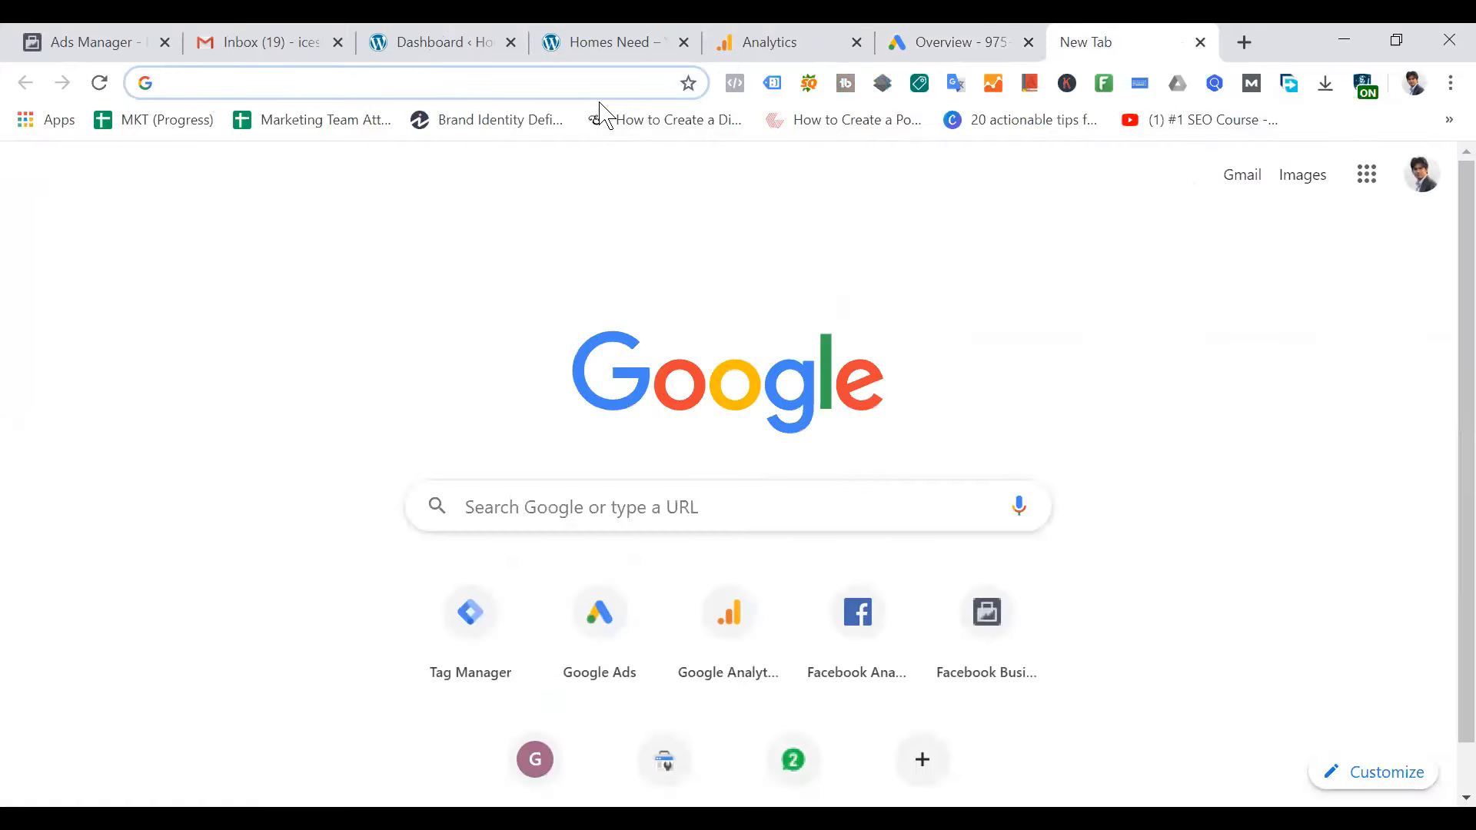
text(google tag manager)
key(Return)
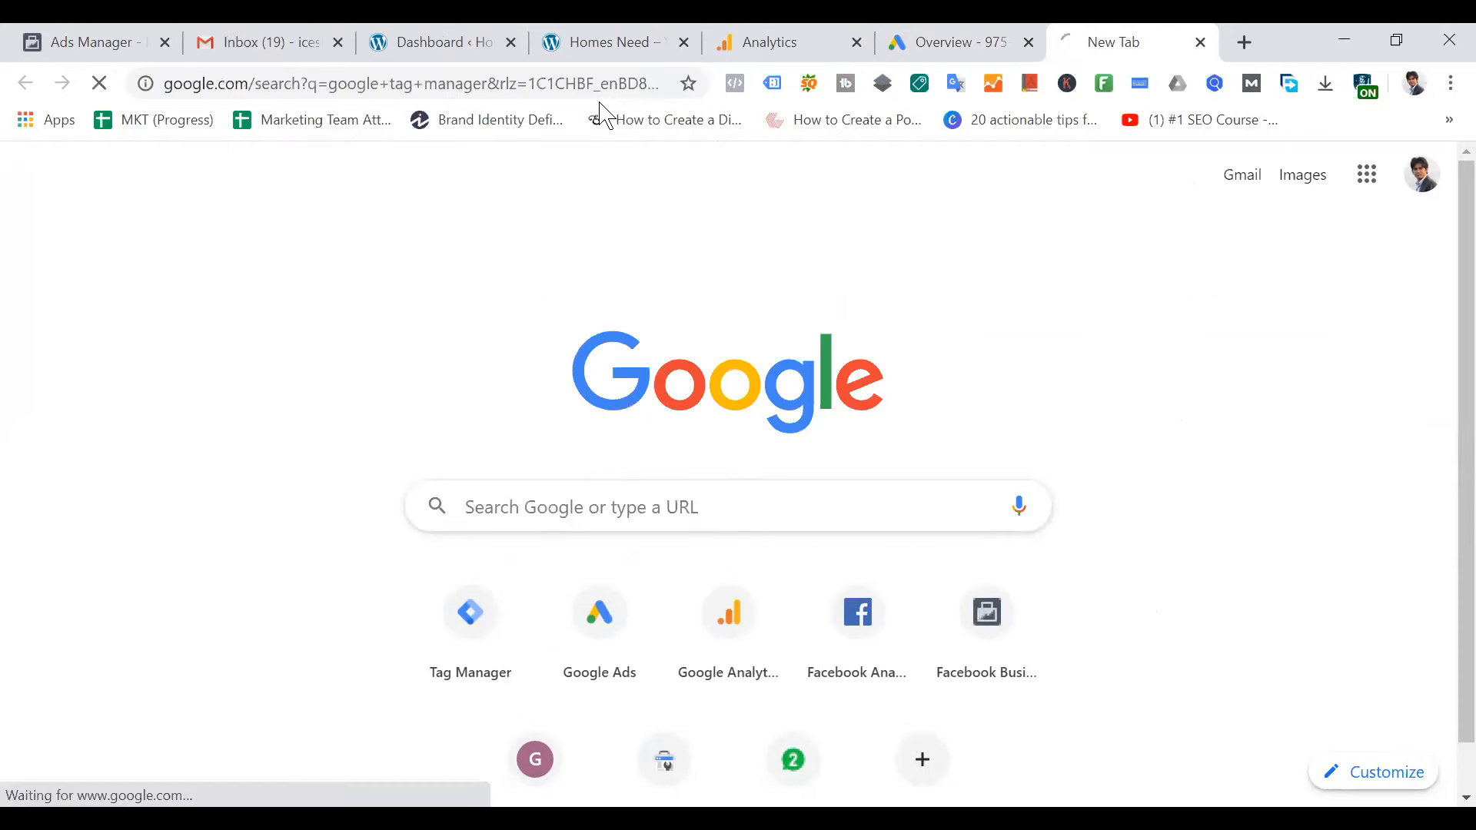
click(375, 361)
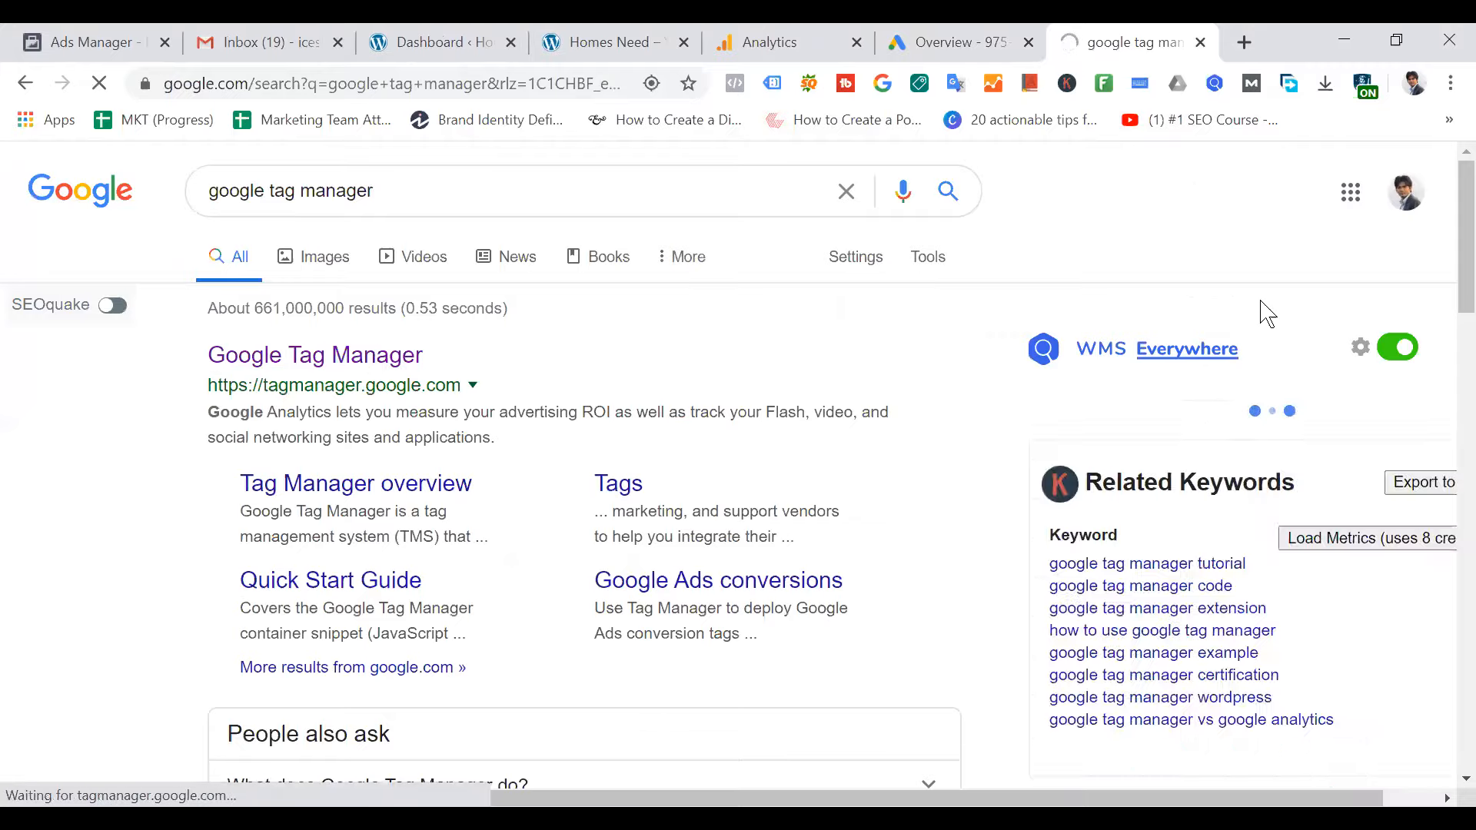
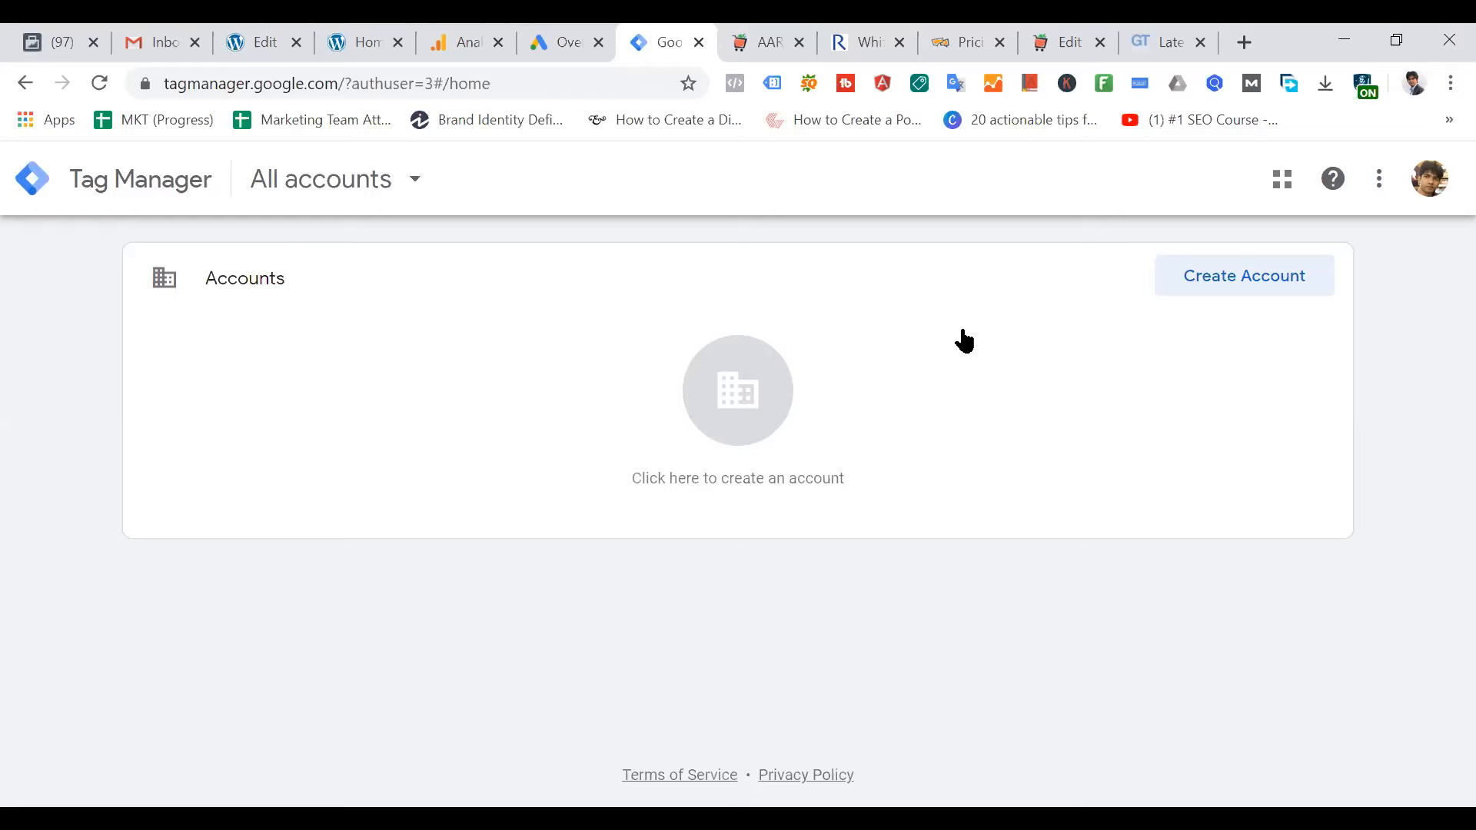
Compare the Groci theme's header.php in the WordPress editor with the Tag Manager accounts page, and view the Pmart curd product page
click(261, 42)
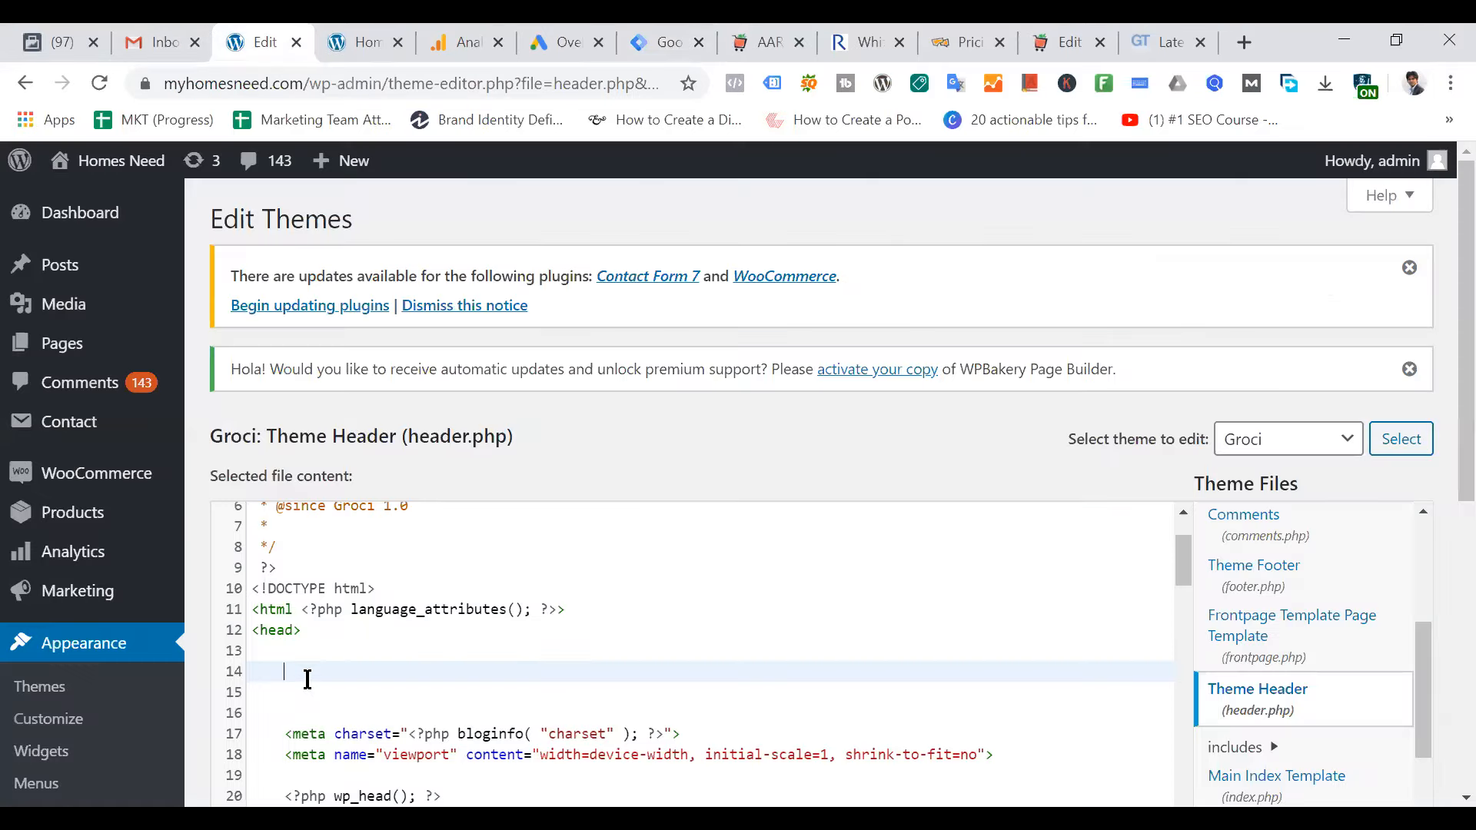
click(667, 42)
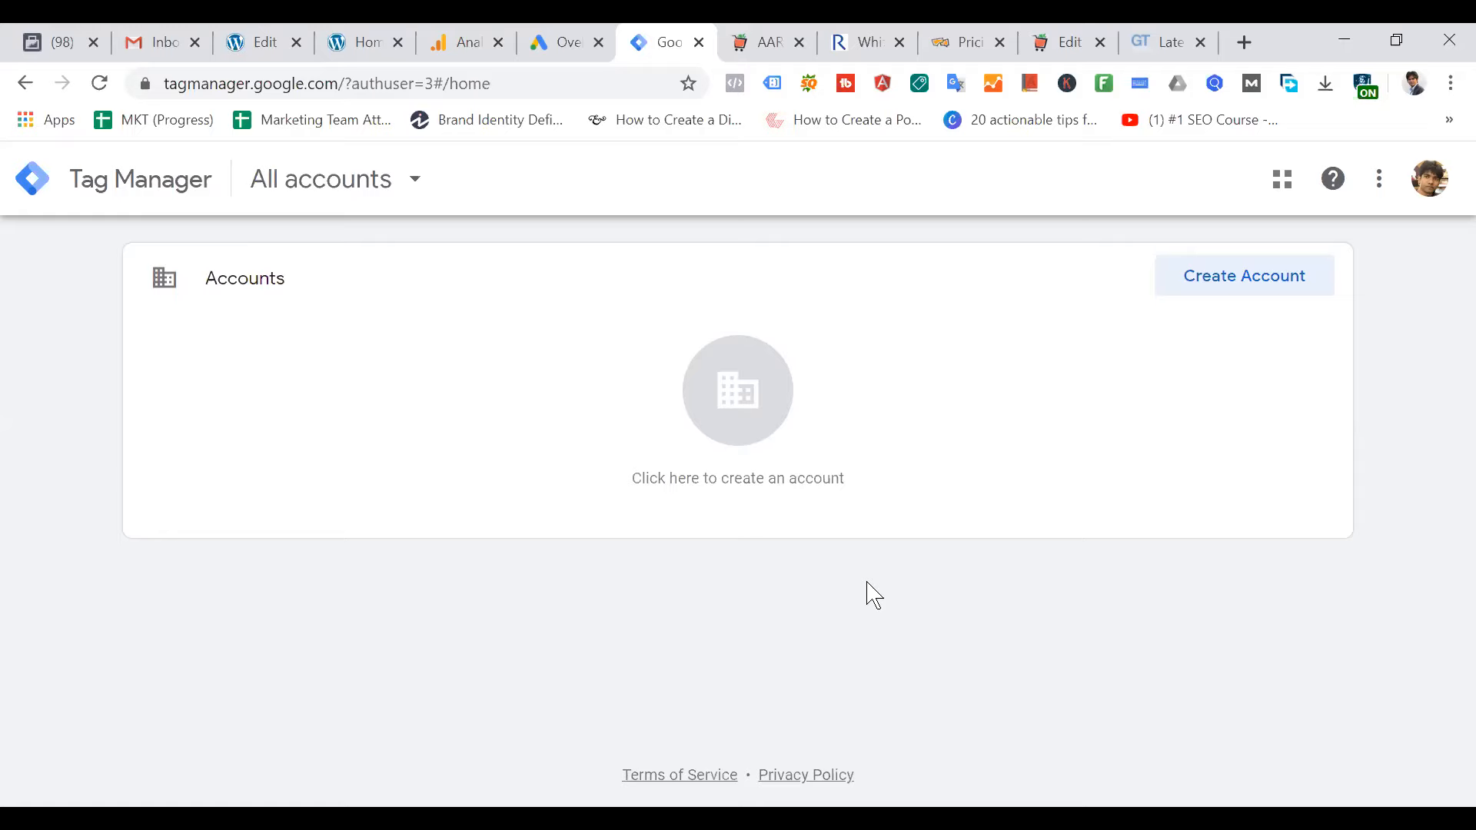
click(285, 40)
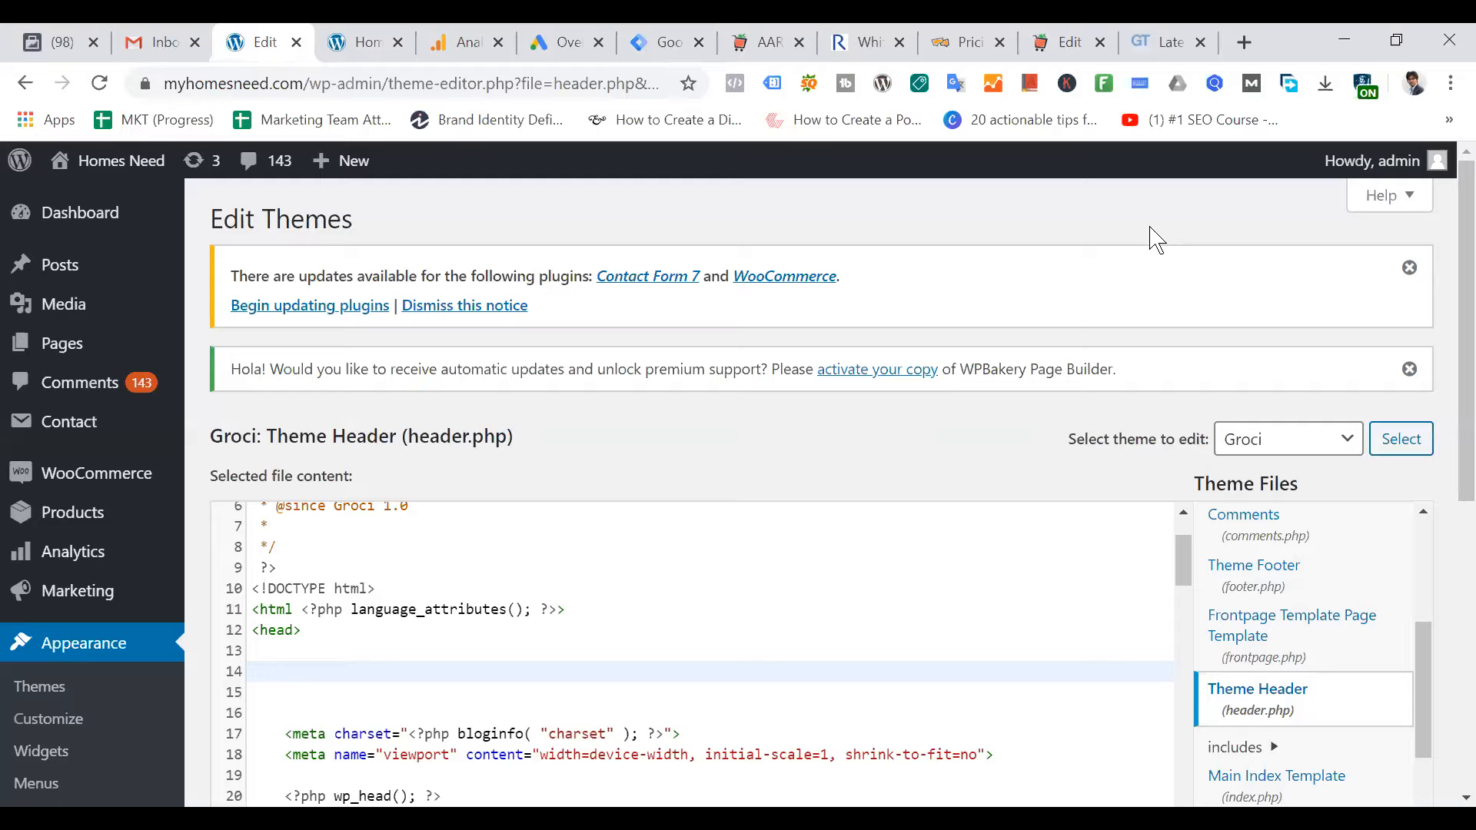
click(662, 45)
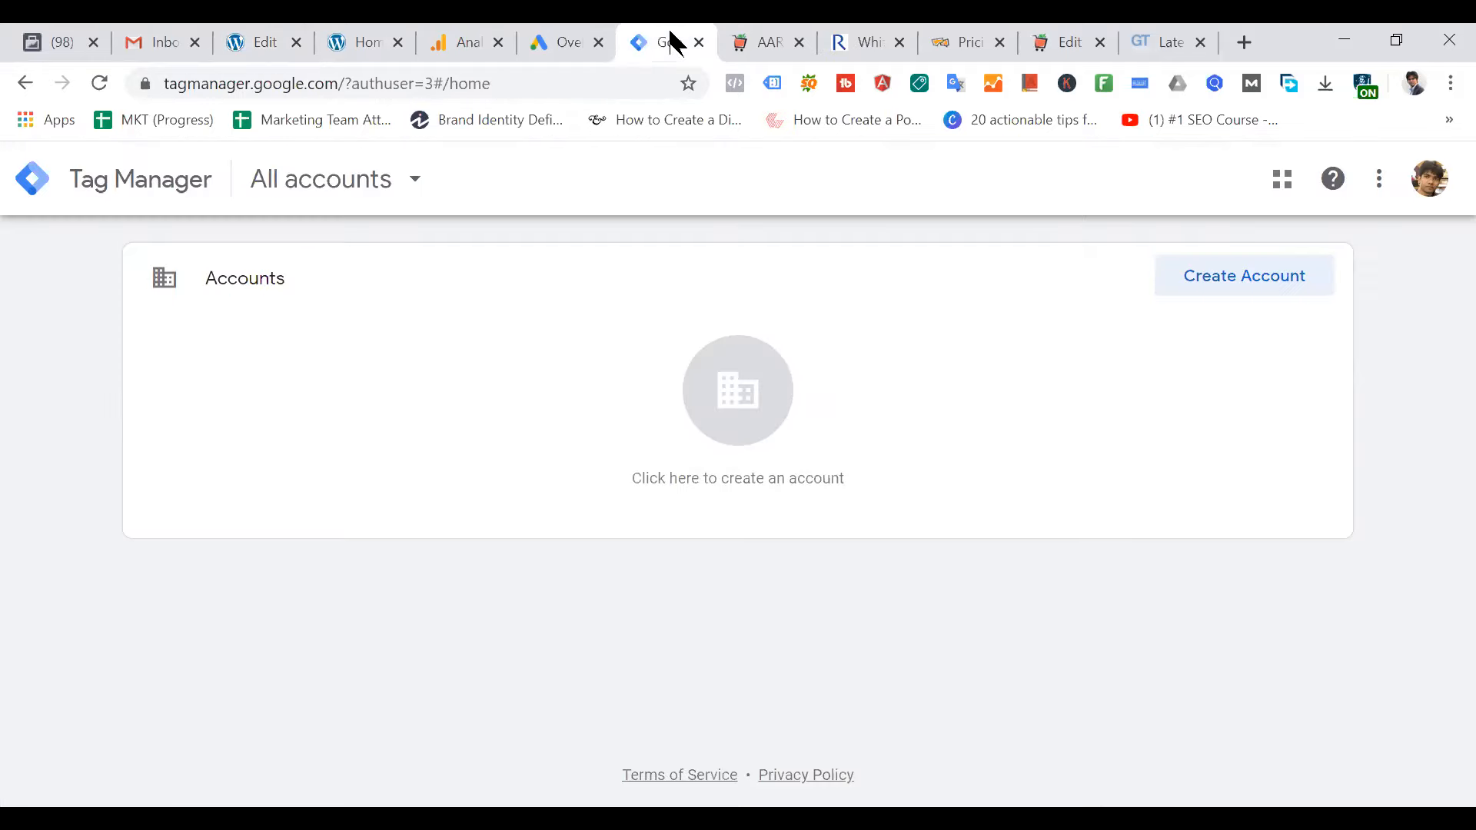
click(769, 42)
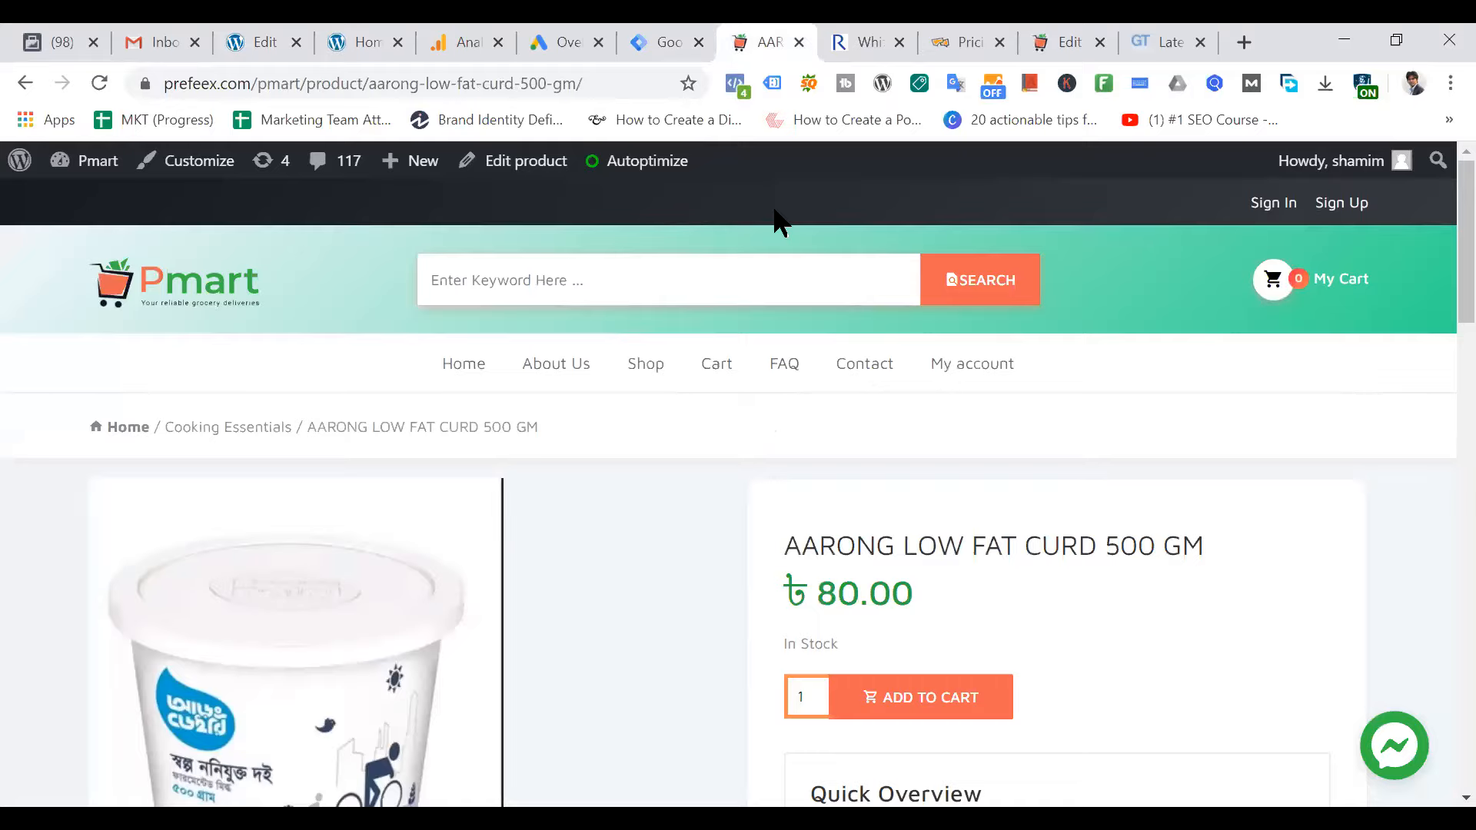
Compare the Tag Manager accounts page with the Groci theme's header.php code in the WordPress editor
click(666, 43)
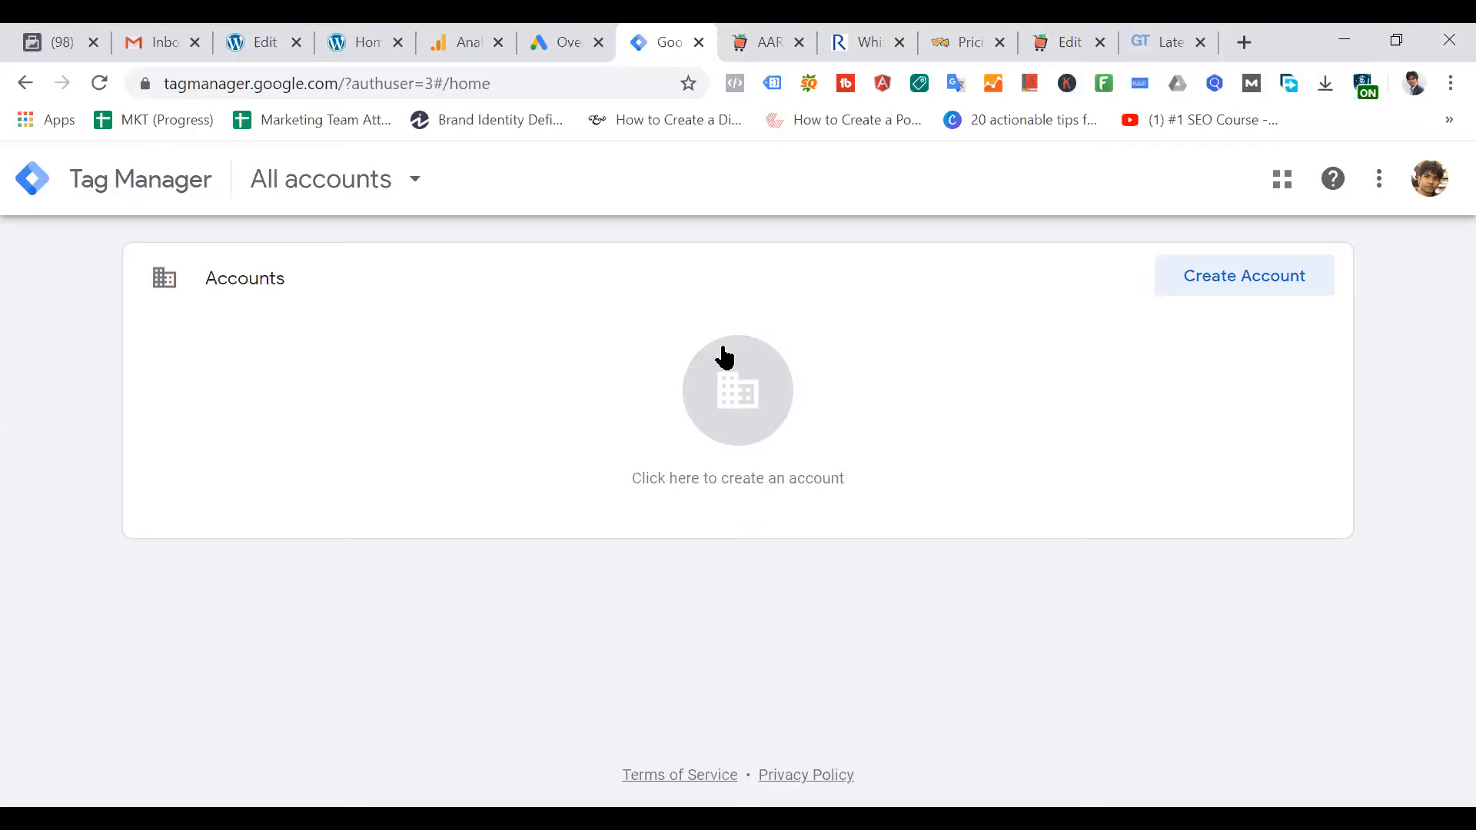
click(269, 42)
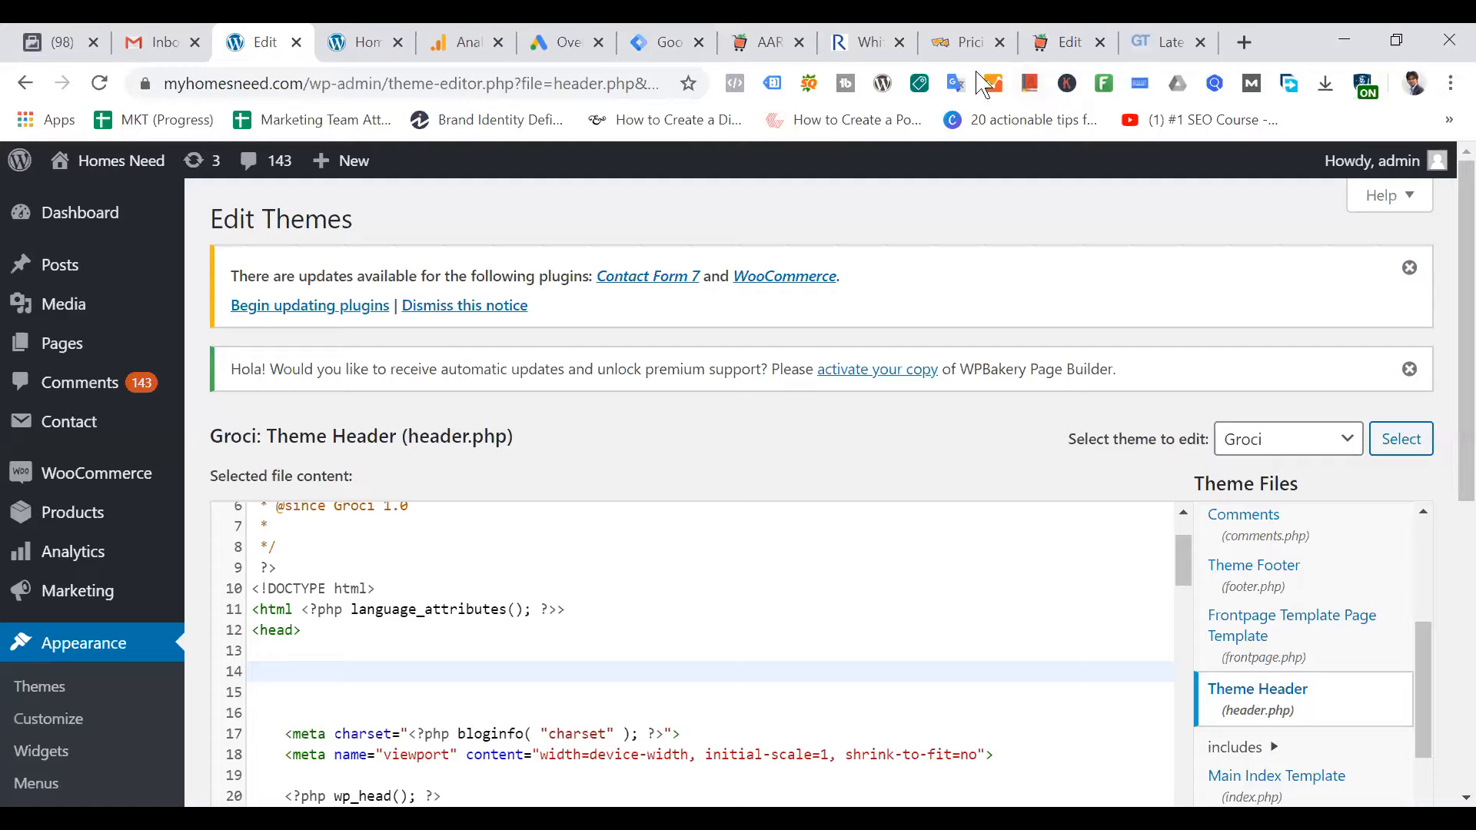
click(659, 45)
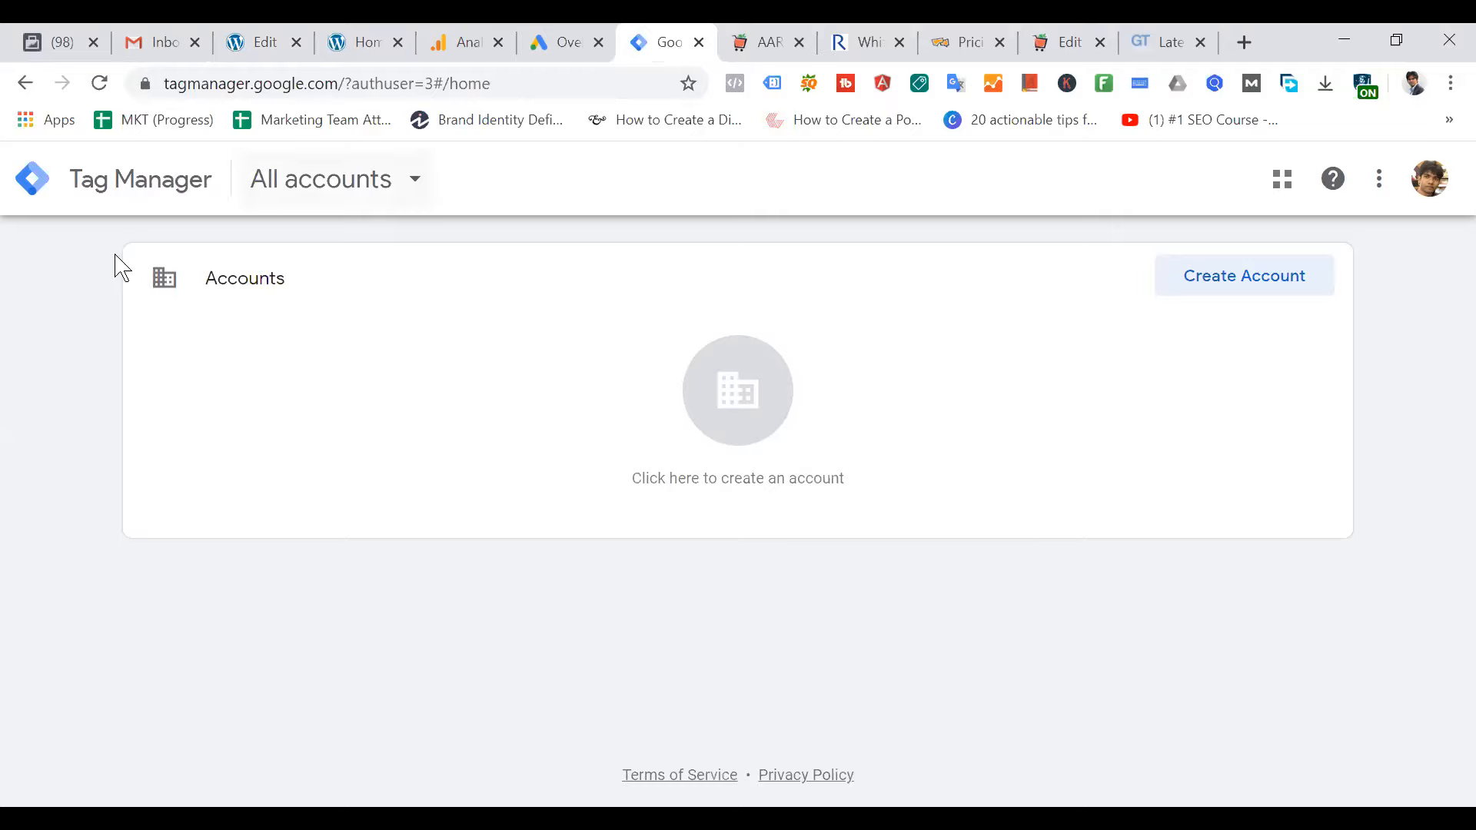
Reload Tag Manager without the authuser part of its address to view the default profile's accounts, and switch back to the personal Gmail profile
drag(350, 80, 697, 93)
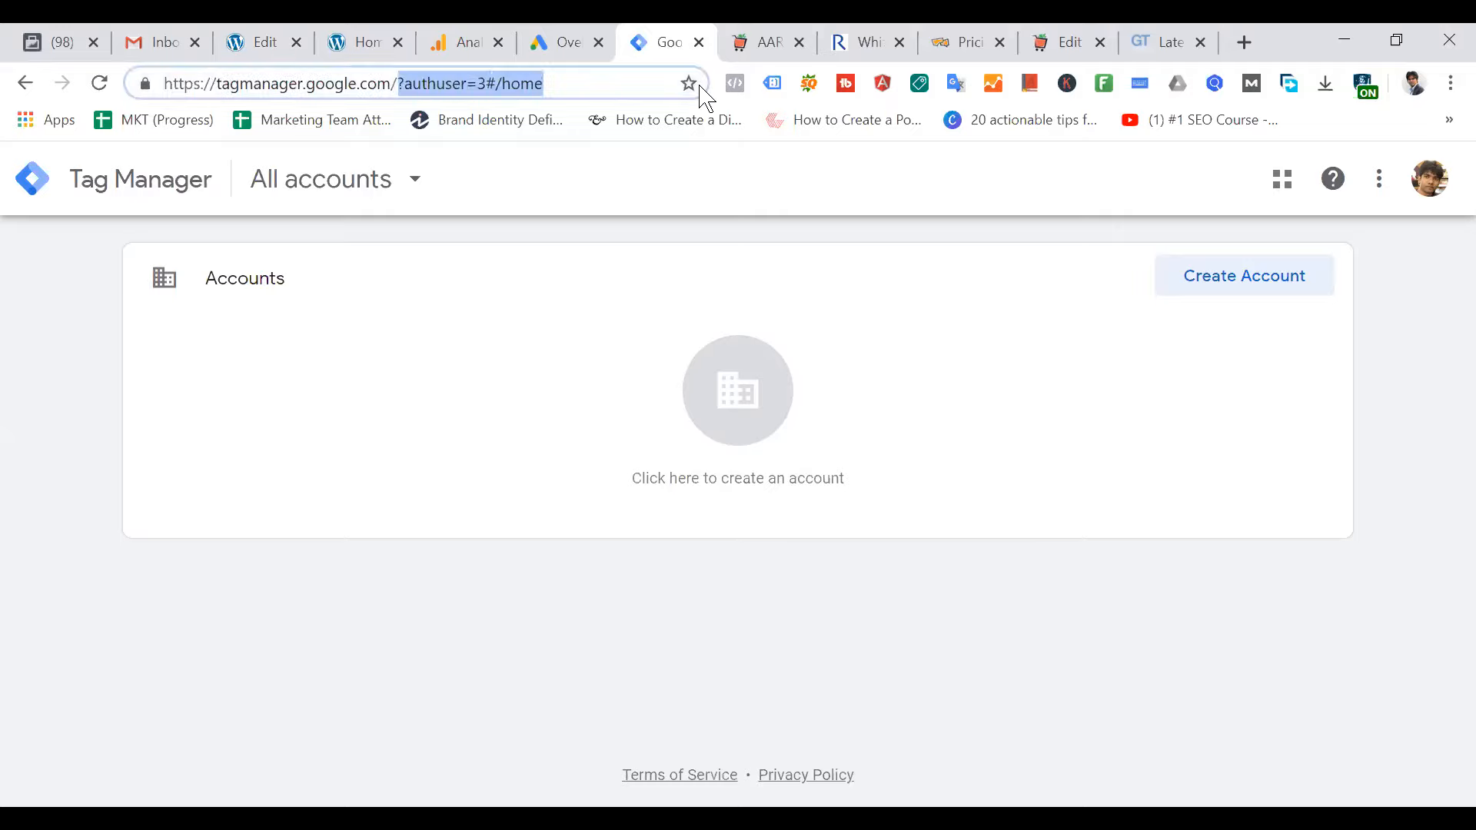
key(BackSpace)
key(Return)
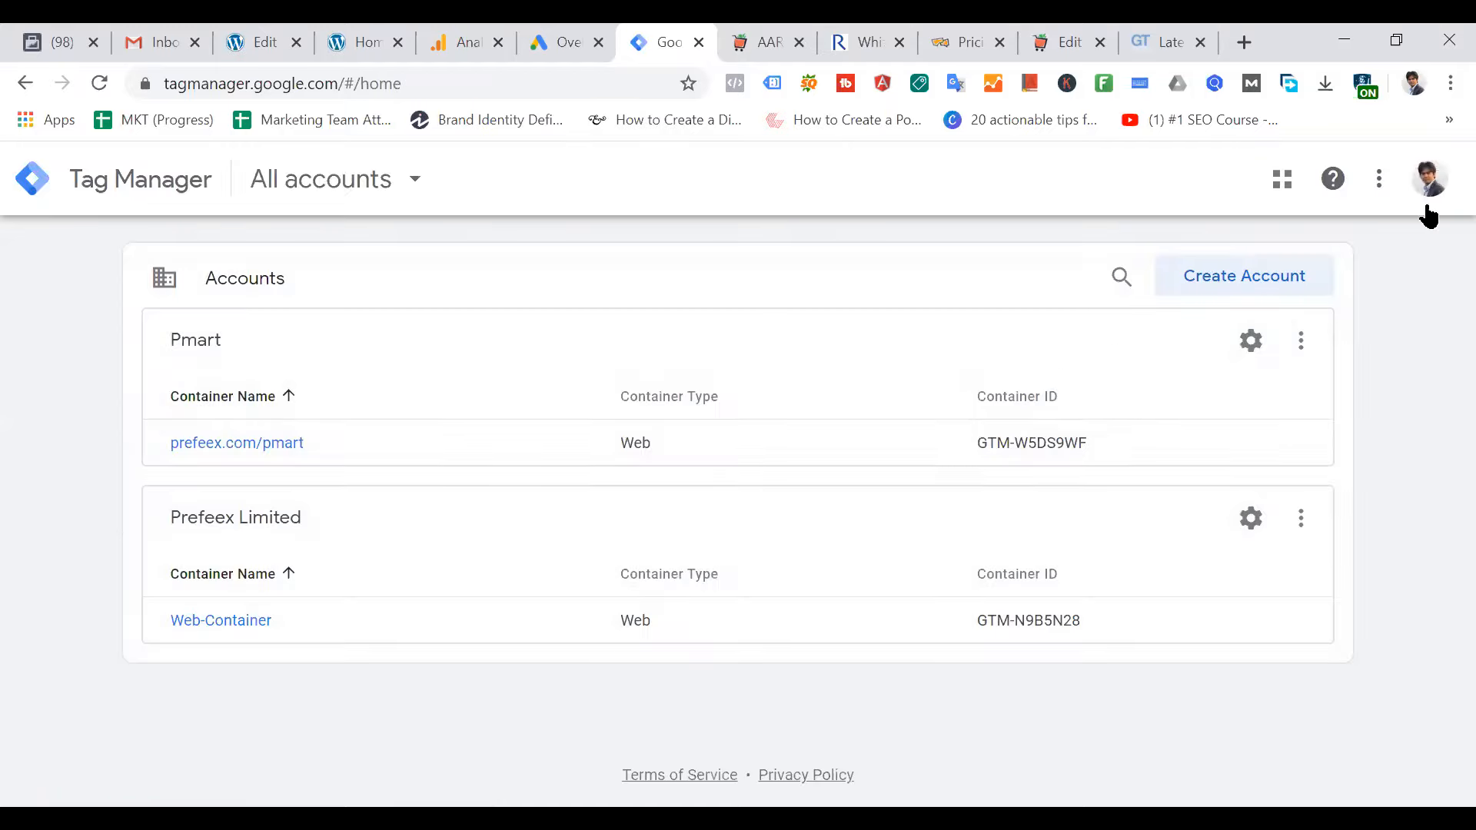
click(1431, 181)
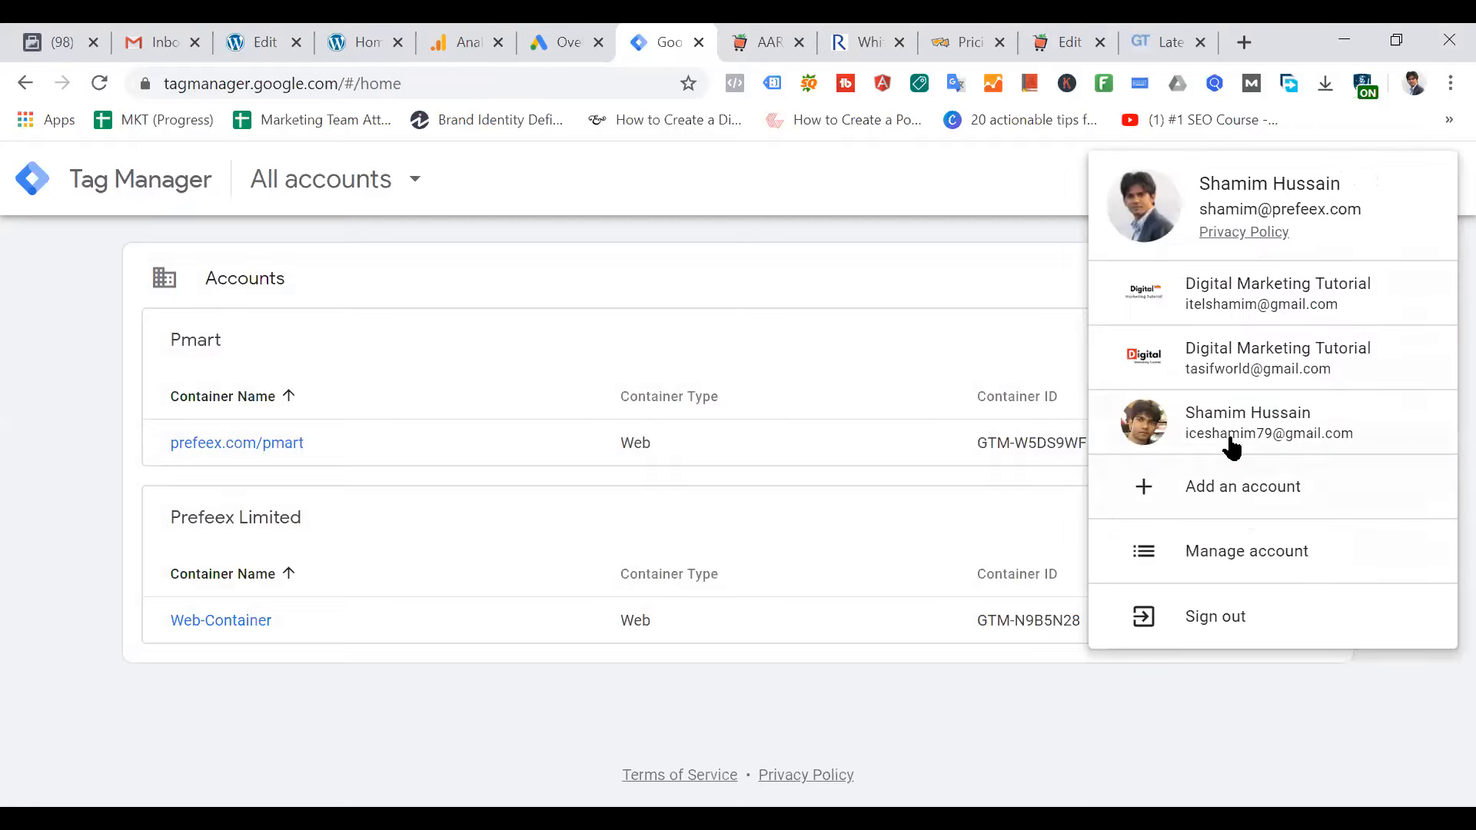
click(1230, 444)
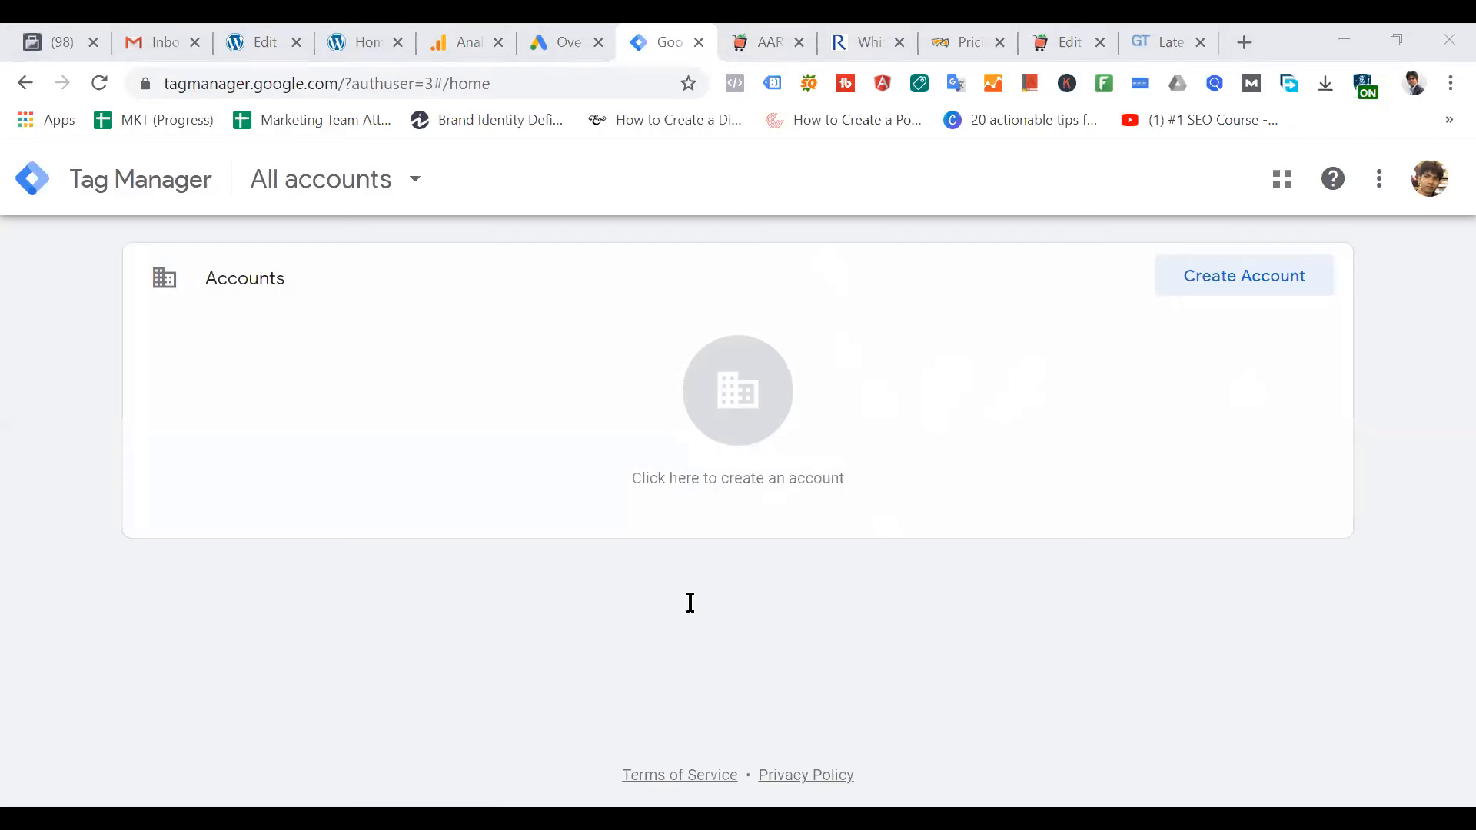
Switch to the Google Docs class note and add the heading "Tag Manager Account Stracture" below the Need list
key(alt+Tab)
key(Return)
text(Tag Mana)
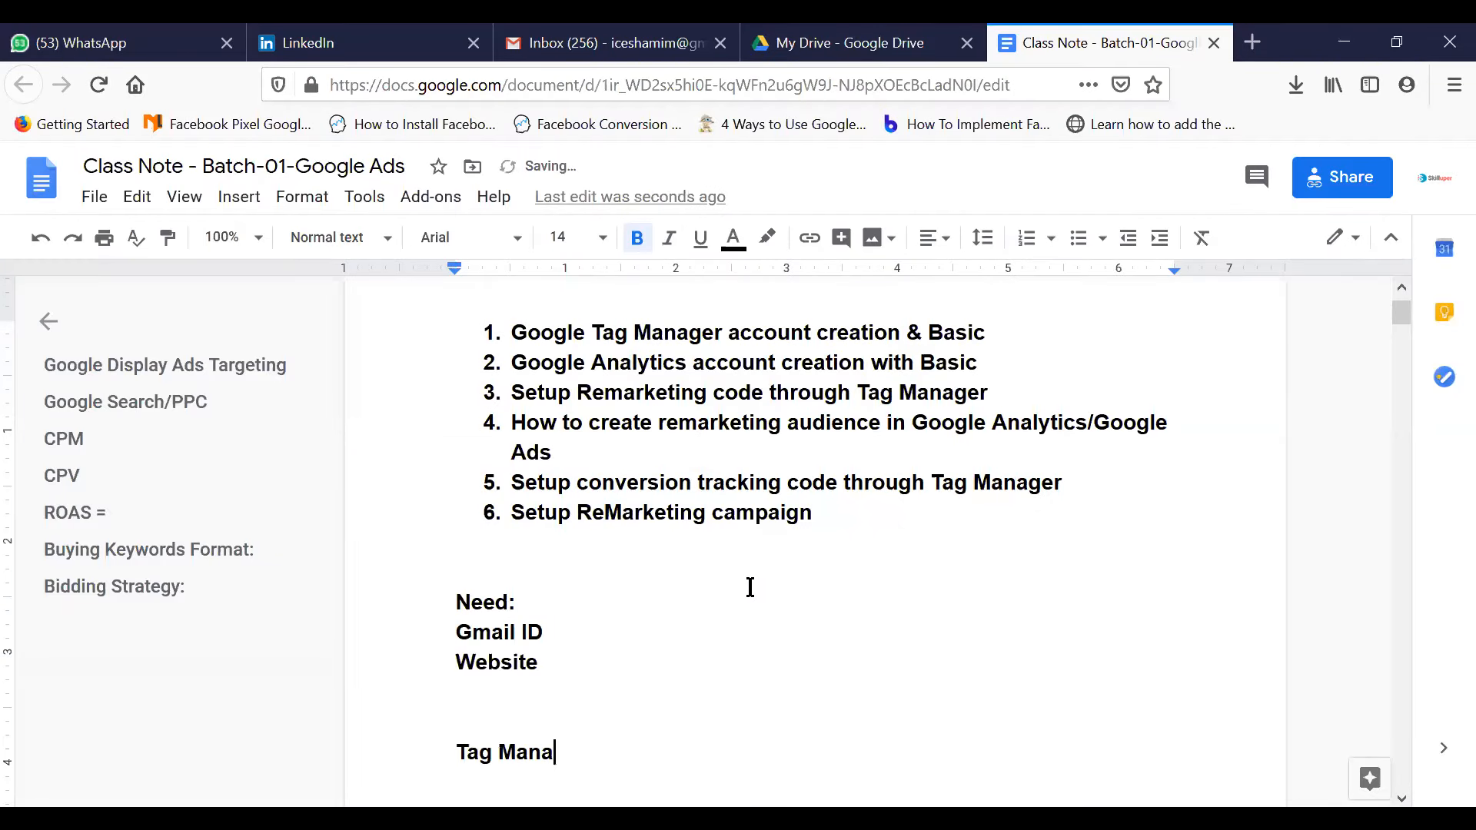
text(ger Account Strat)
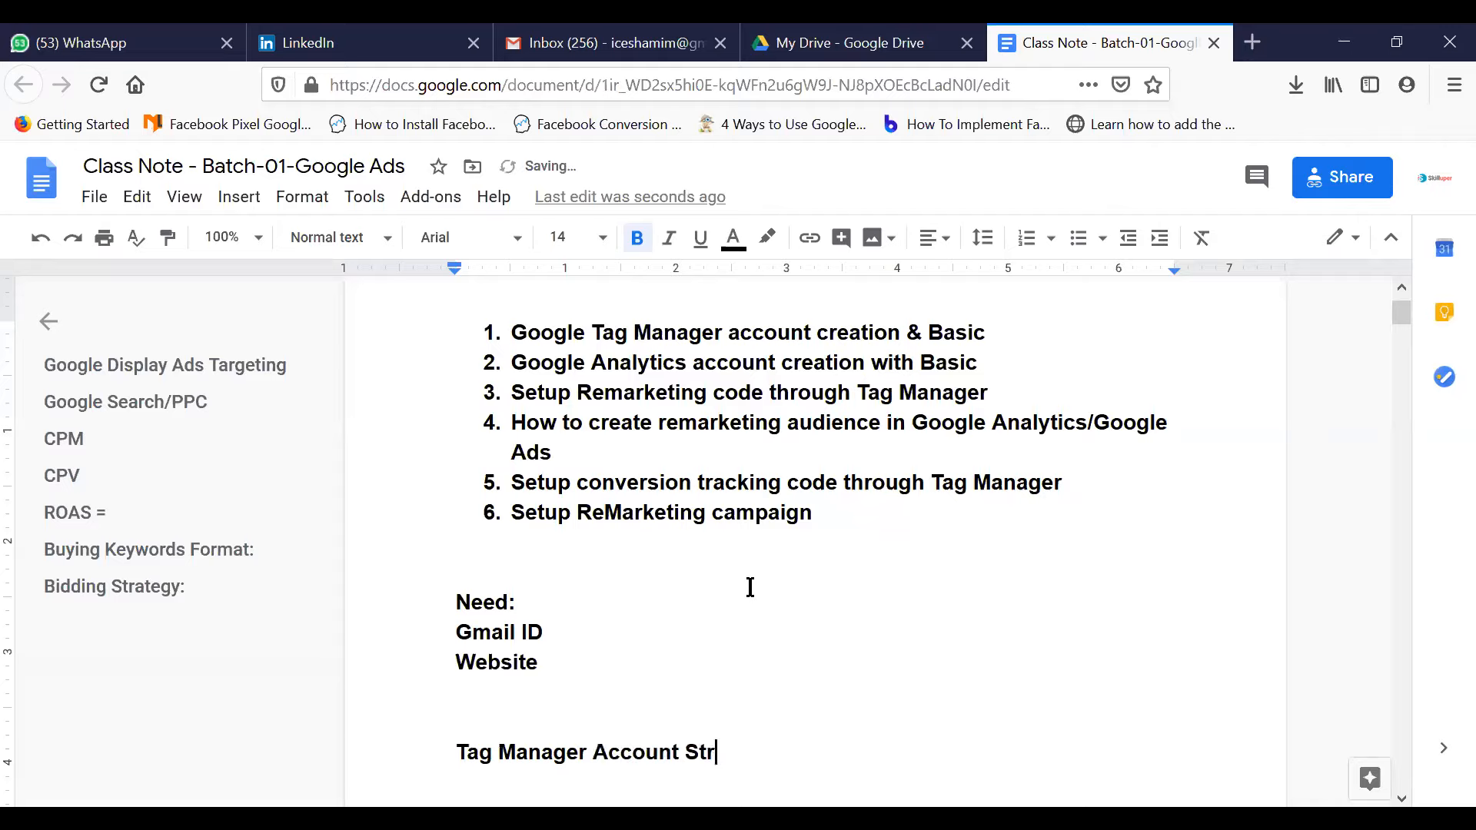
key(BackSpace)
key(BackSpace)
key(BackSpace)
text(racture)
key(Return)
key(Return)
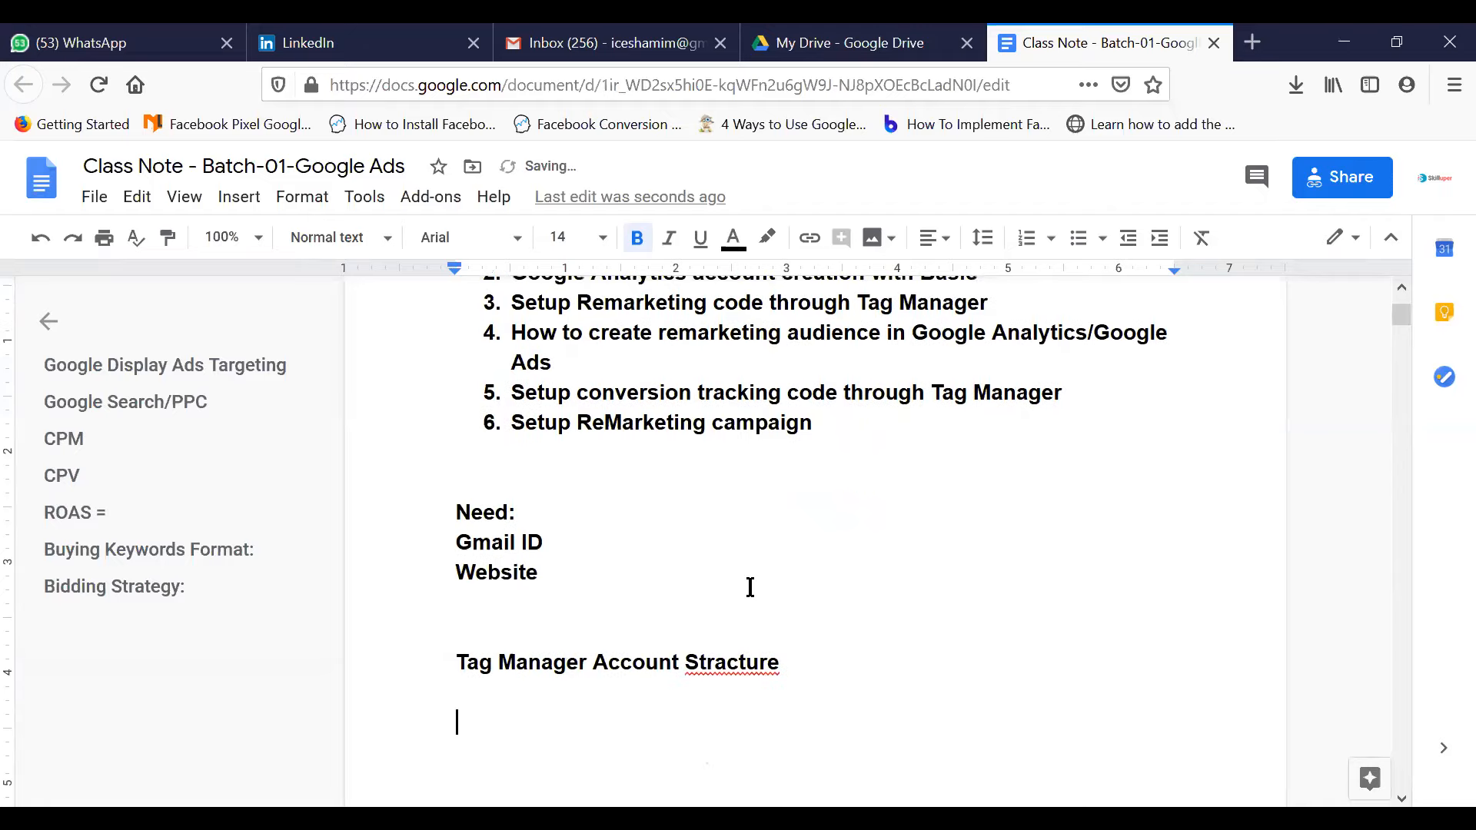
Add the line "Account - Container" under the Tag Manager heading and correct the heading's last word to "Structure"
text(Account)
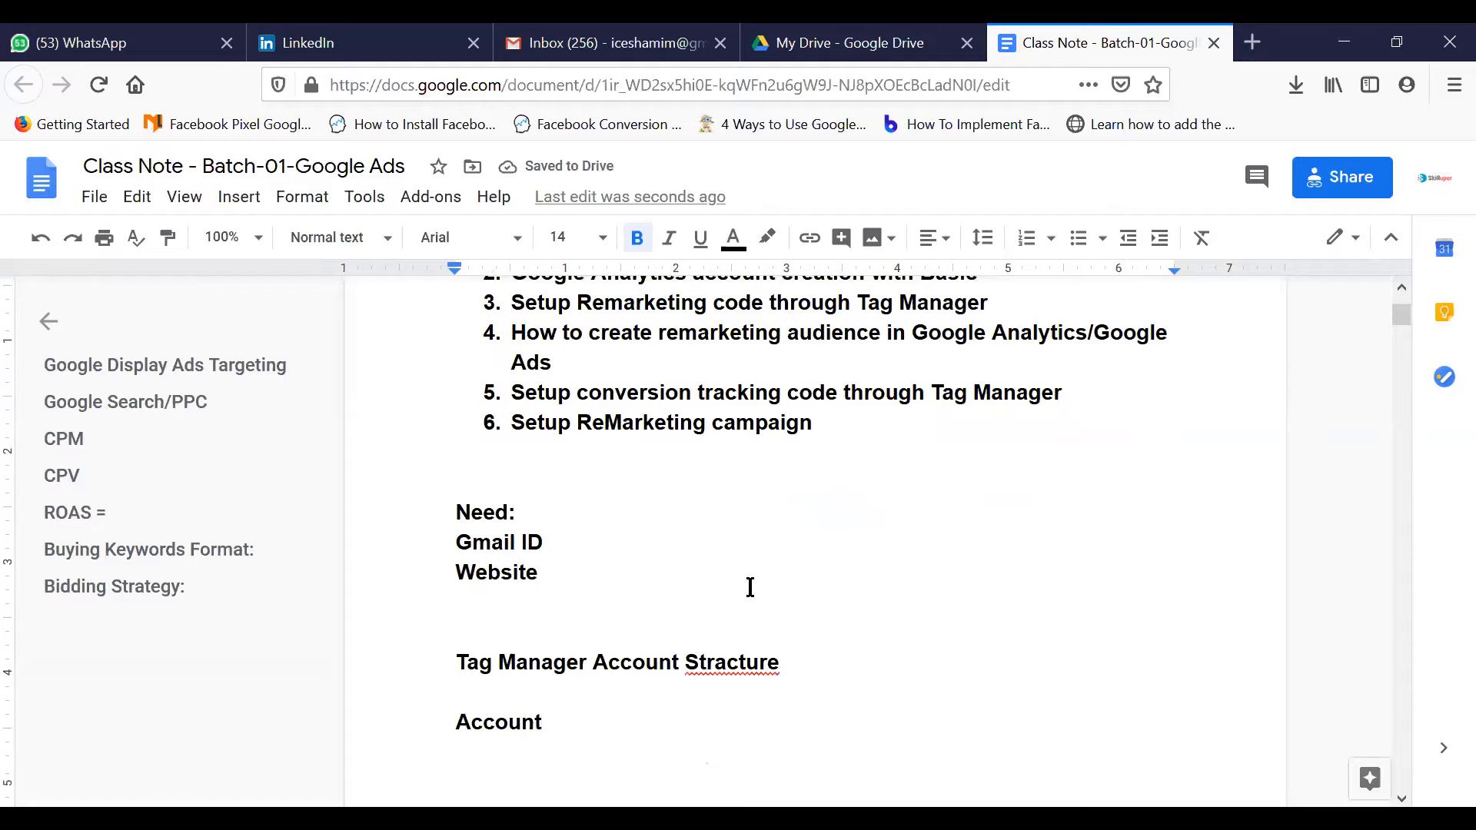
text( - Container)
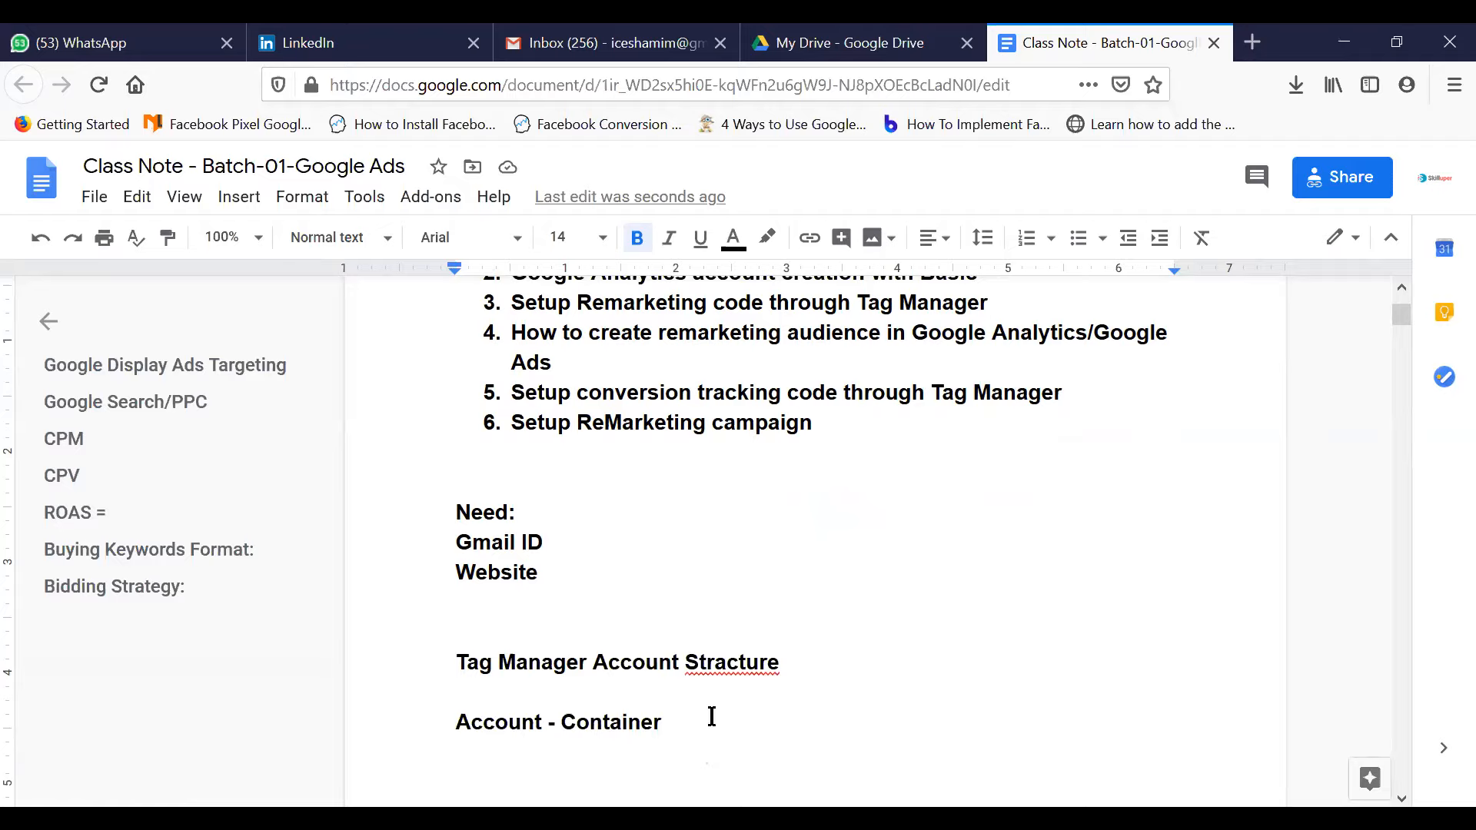
right_click(752, 666)
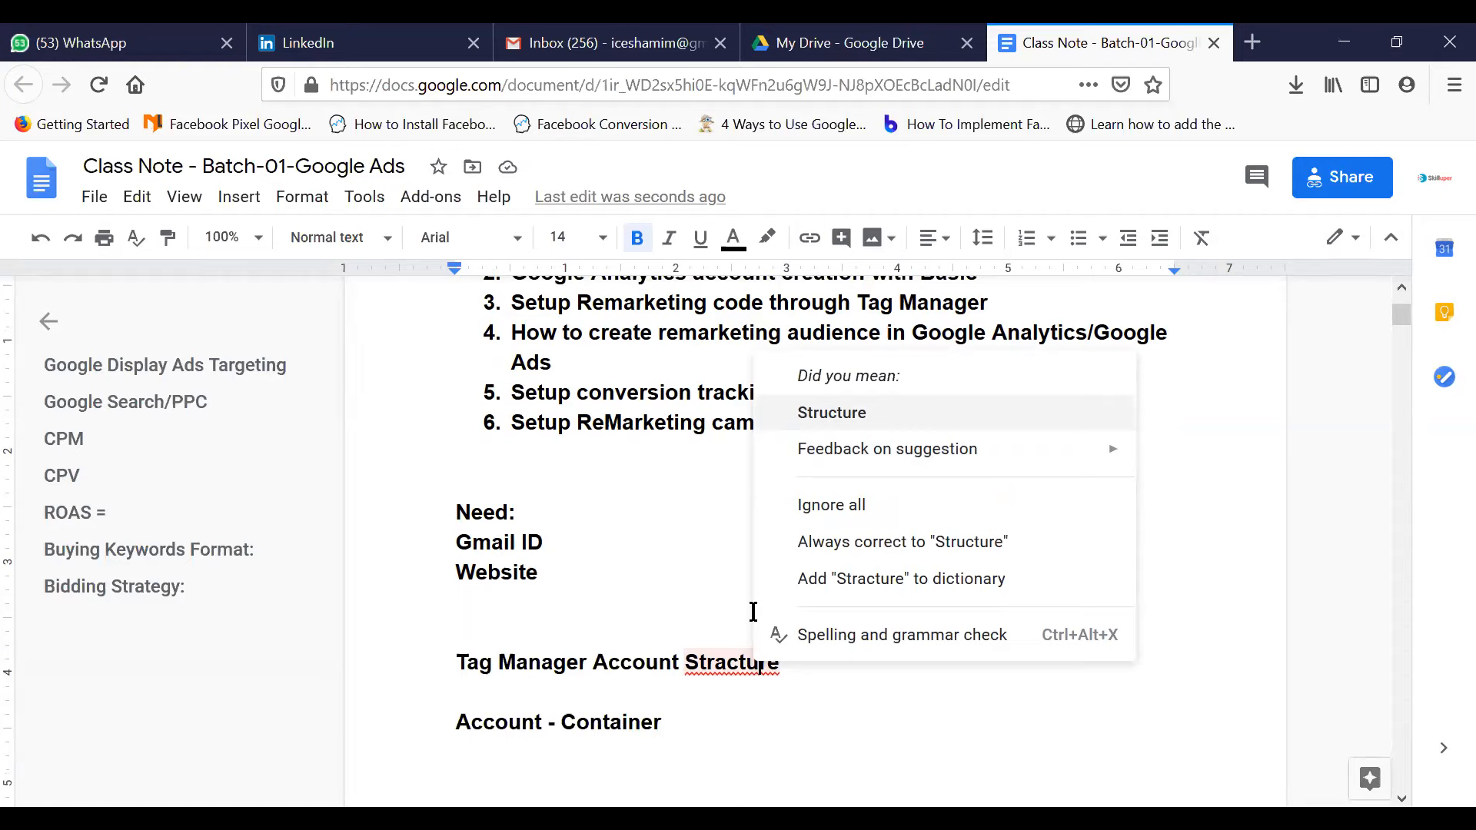
key(Return)
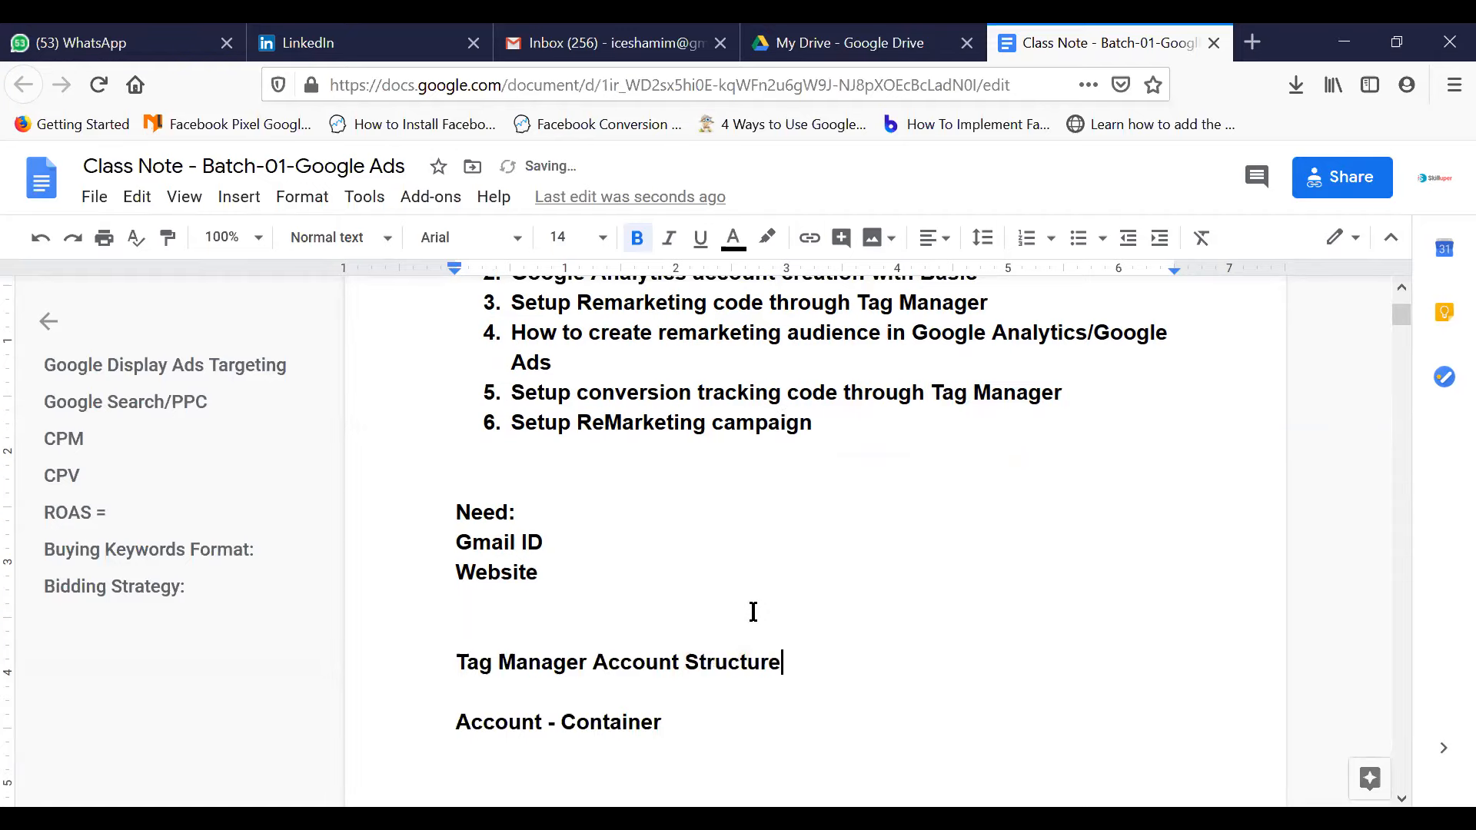
Add "(Website, App)" after Container in the account structure line
click(698, 723)
text(())
key(Left)
text(Website, app)
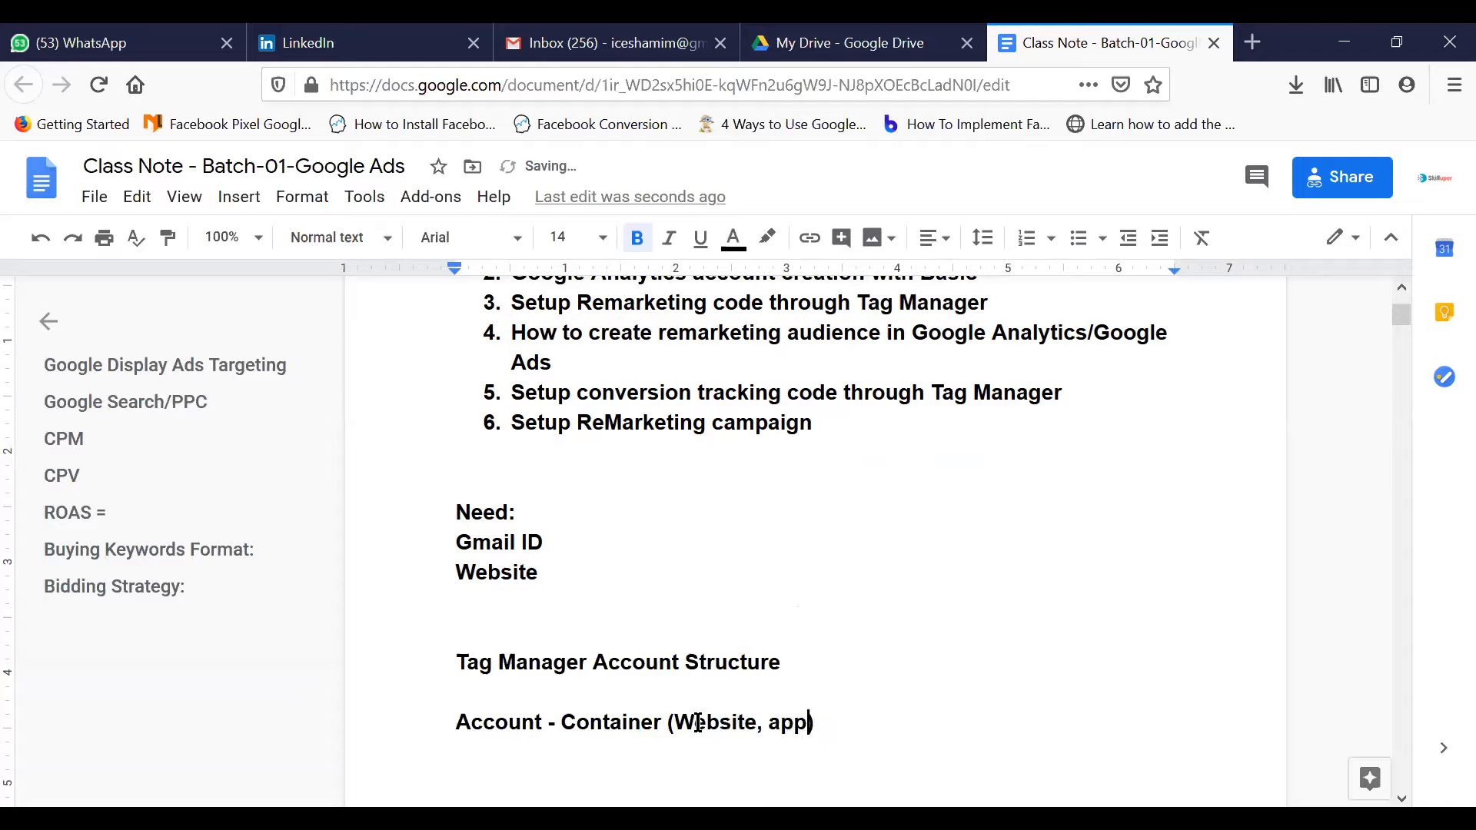
text(,)
key(BackSpace)
key(BackSpace)
key(BackSpace)
key(BackSpace)
text(Ap)
text(p)
text(,)
key(BackSpace)
key(Right)
Extend the account structure line with "- Tags" and leave an empty line below it
text(-)
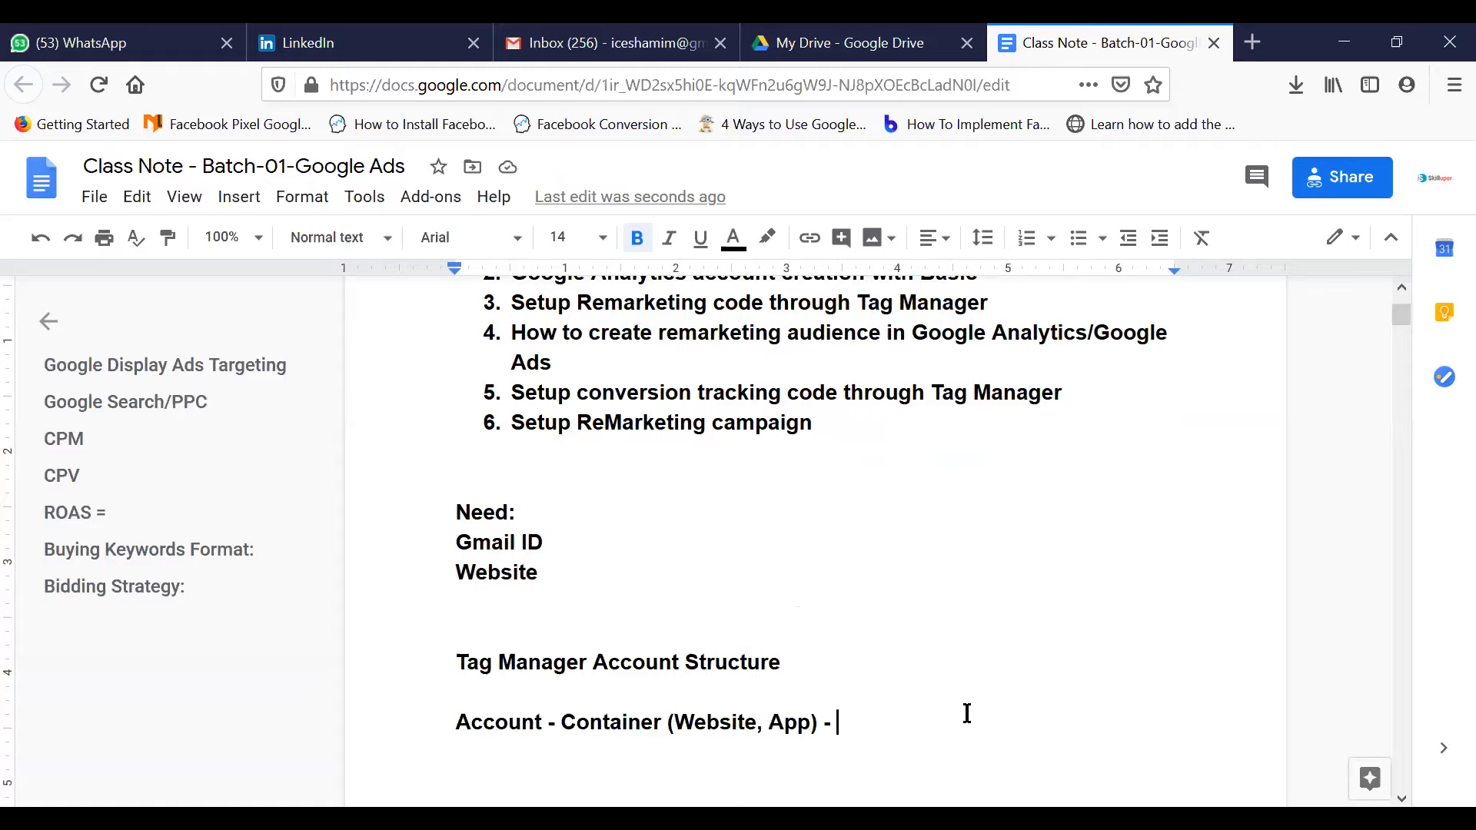
text(Tags)
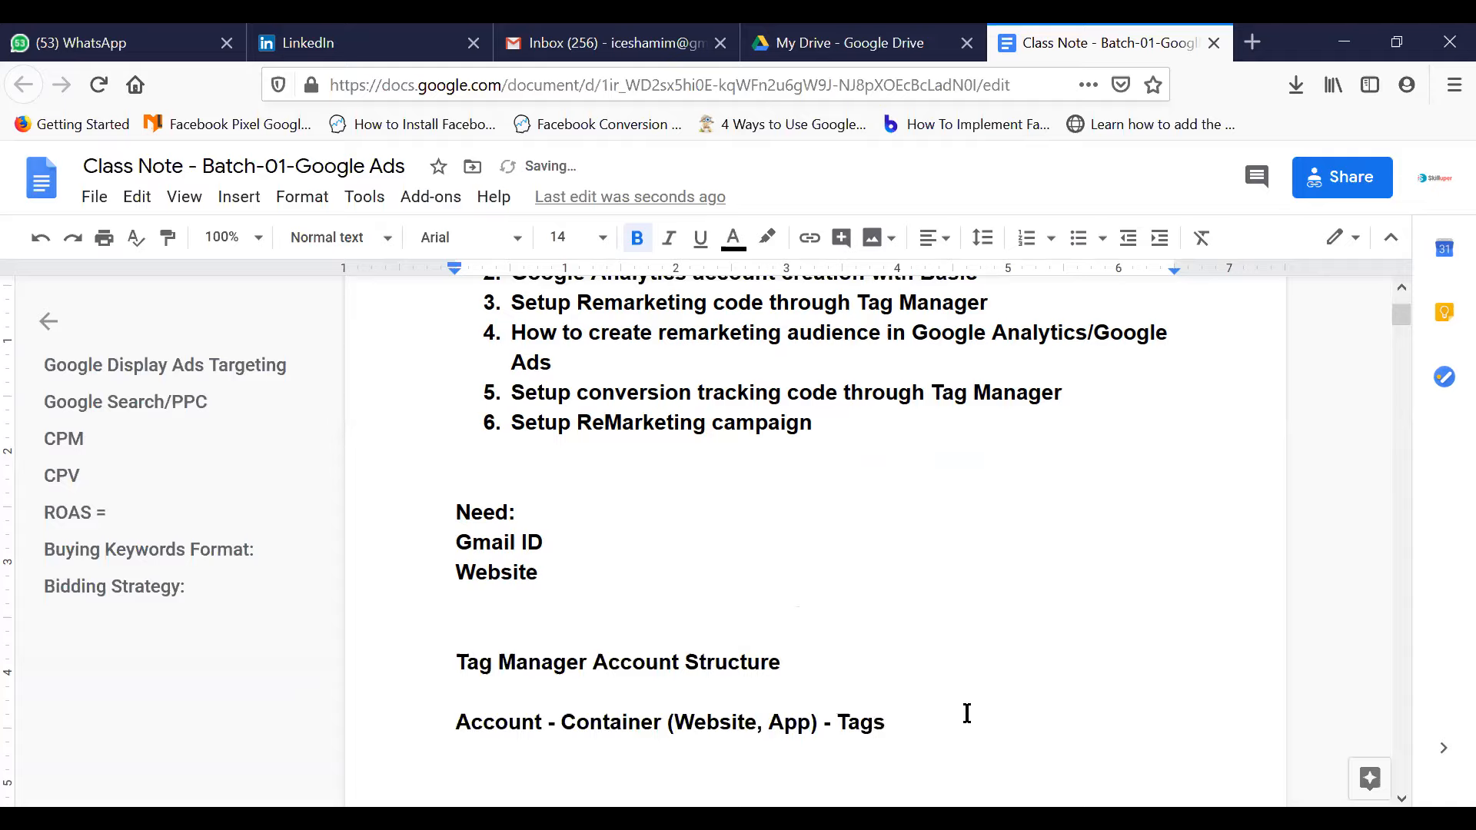
key(Return)
key(Return)
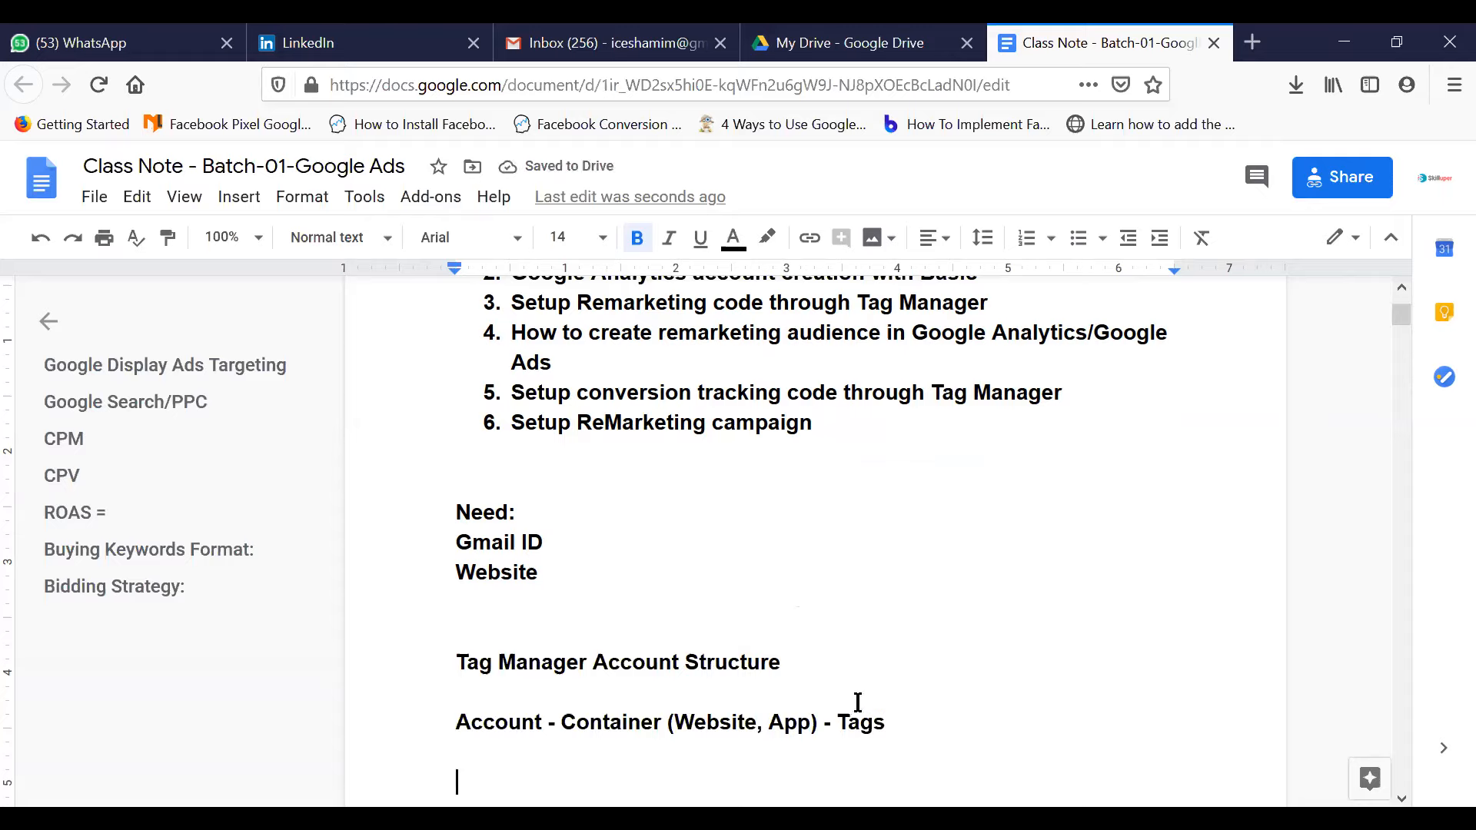
Highlight Account, Container, Website, App and Tags in the structure line to go through each level
double_click(502, 726)
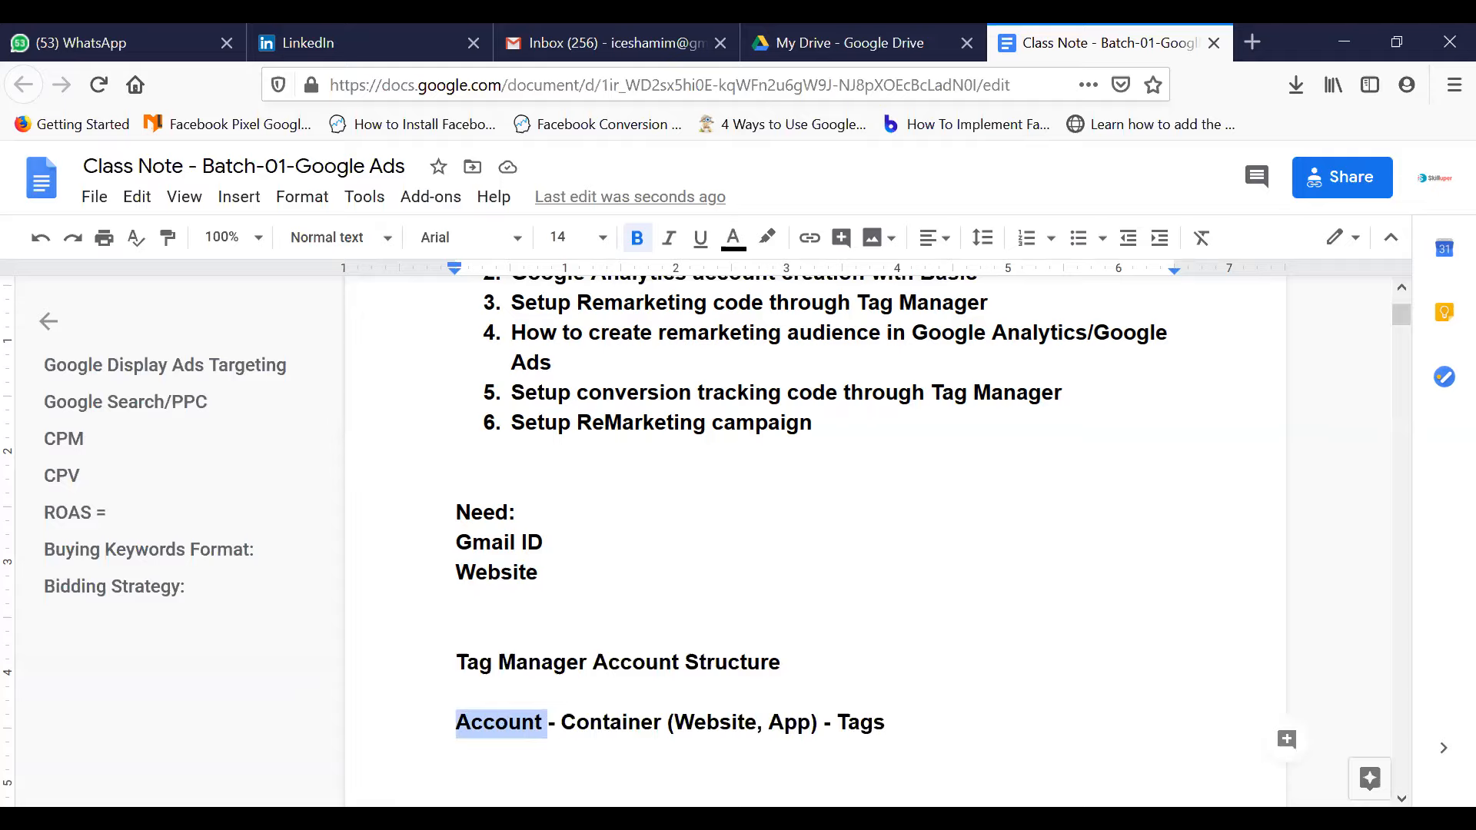
drag(560, 722, 816, 725)
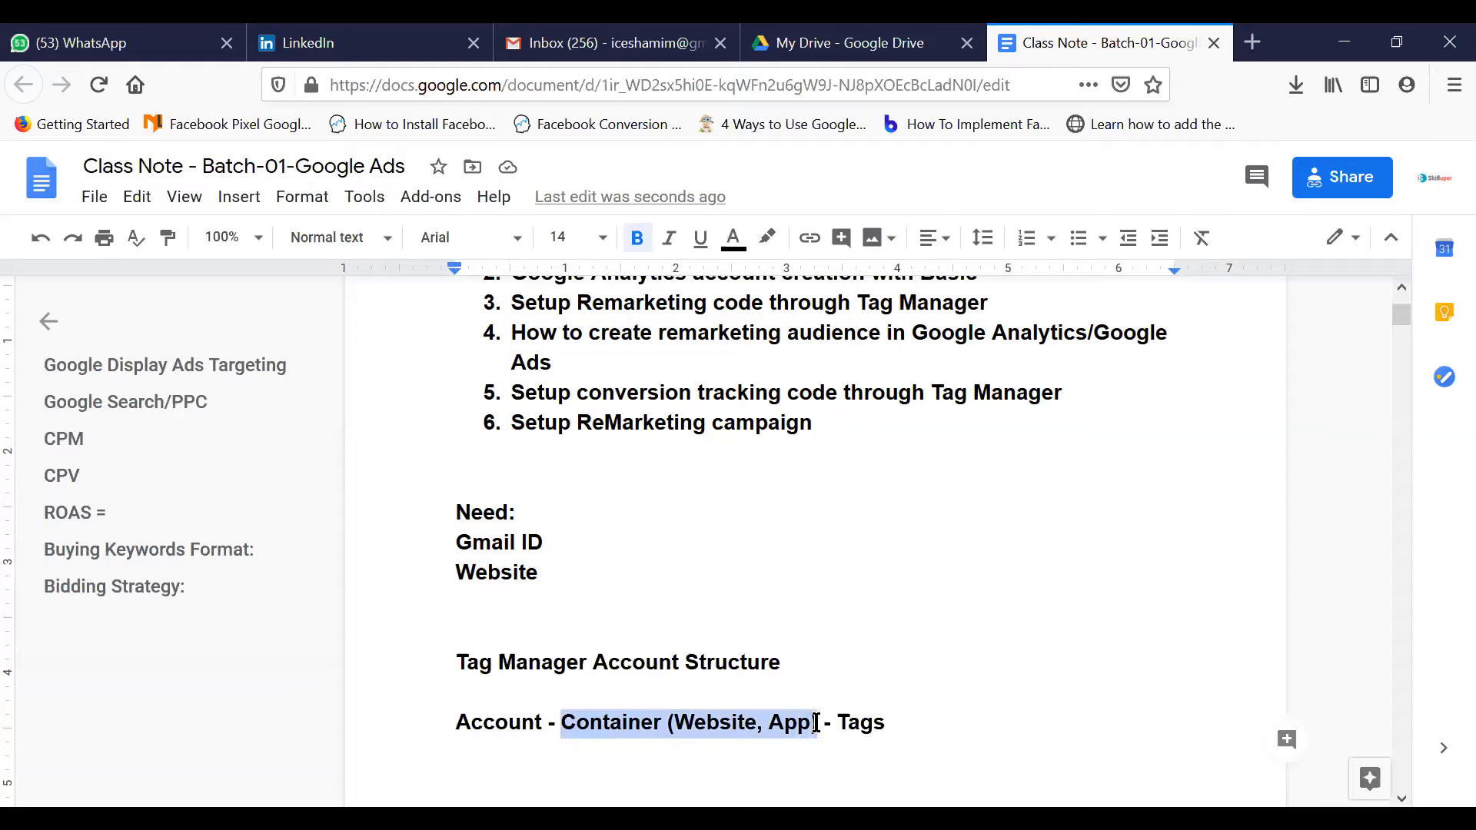
double_click(716, 722)
click(795, 723)
double_click(795, 722)
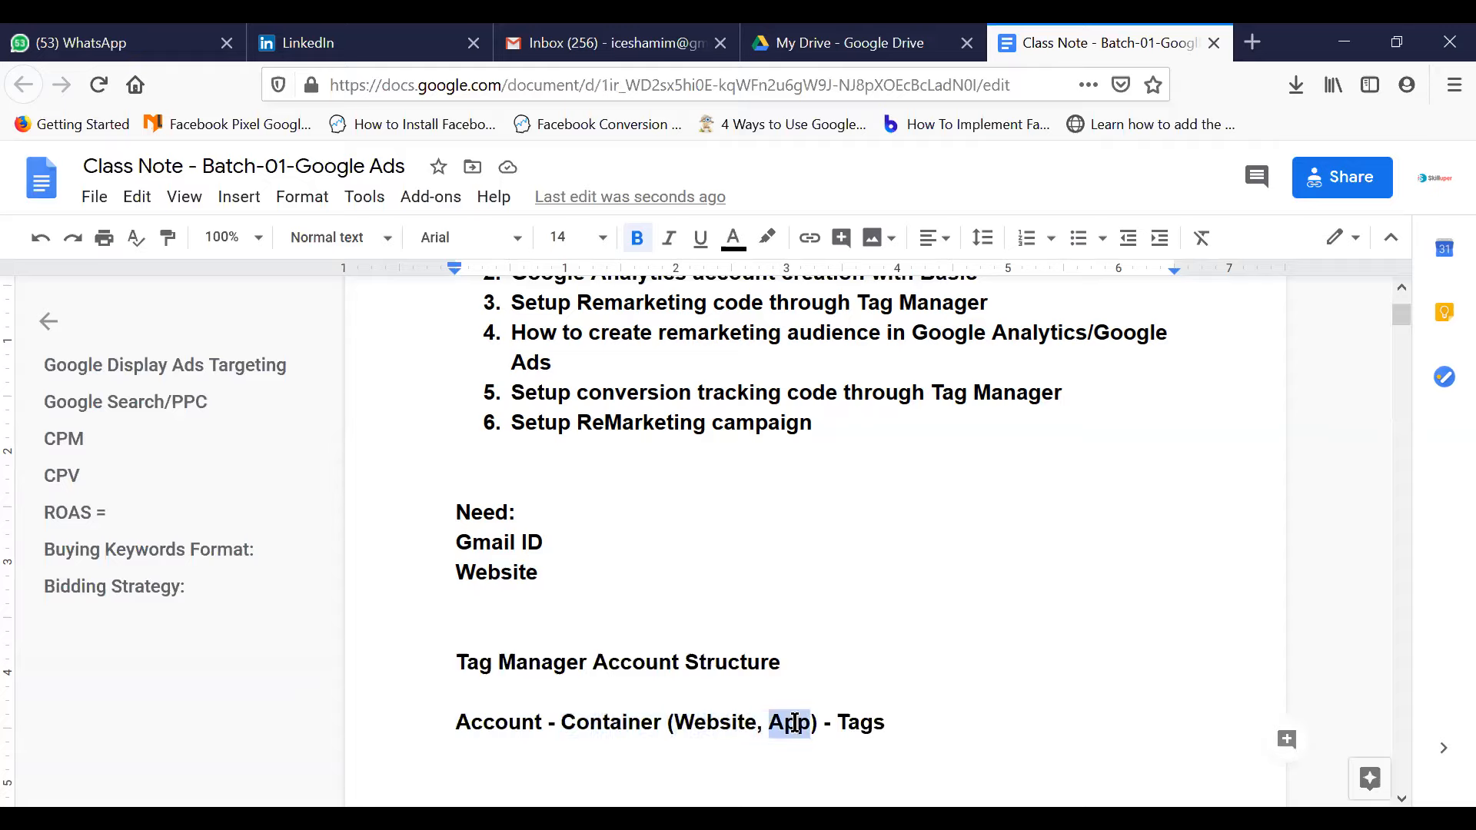
double_click(708, 722)
double_click(799, 722)
double_click(615, 723)
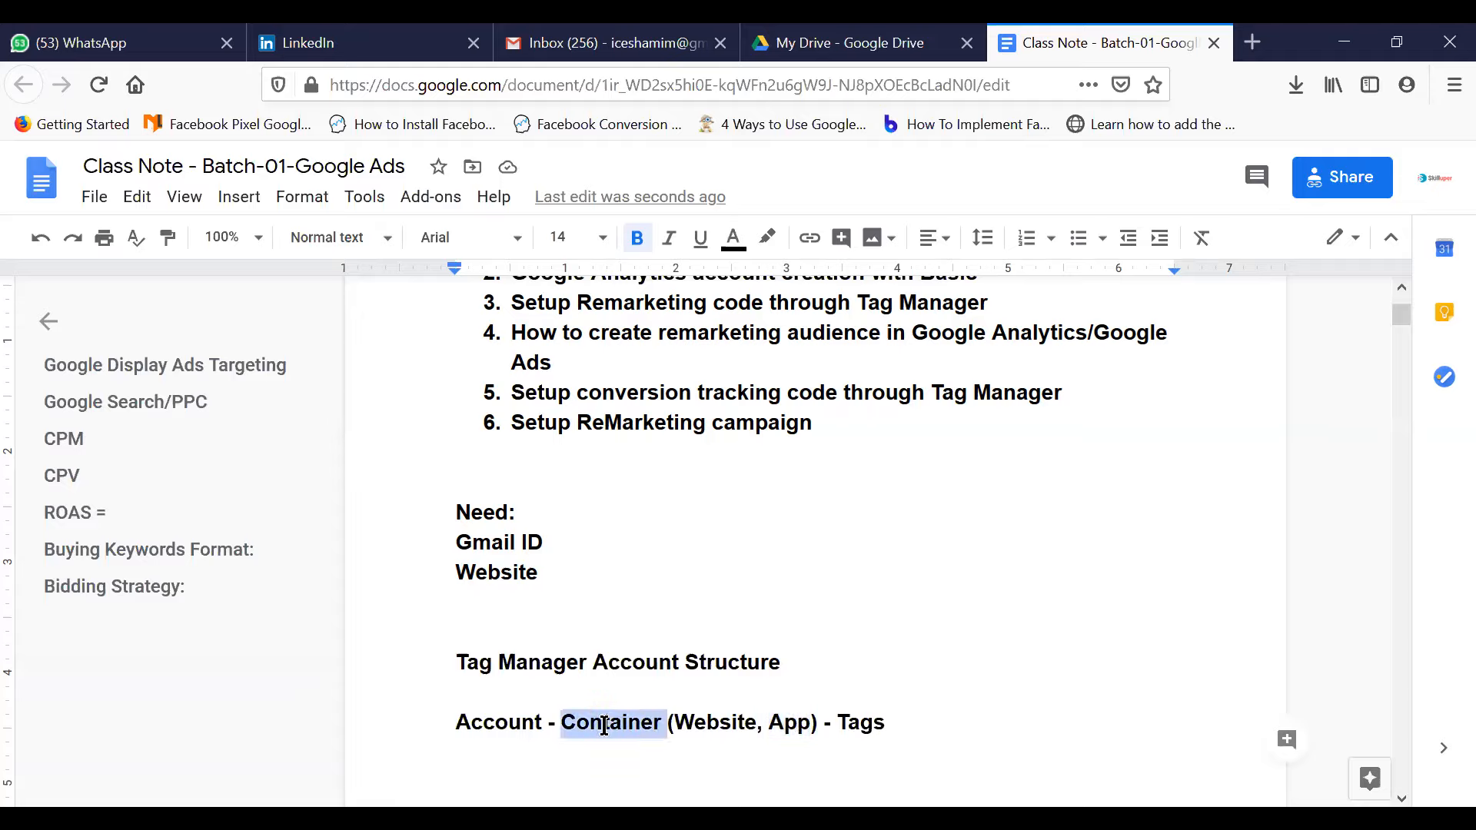
double_click(619, 722)
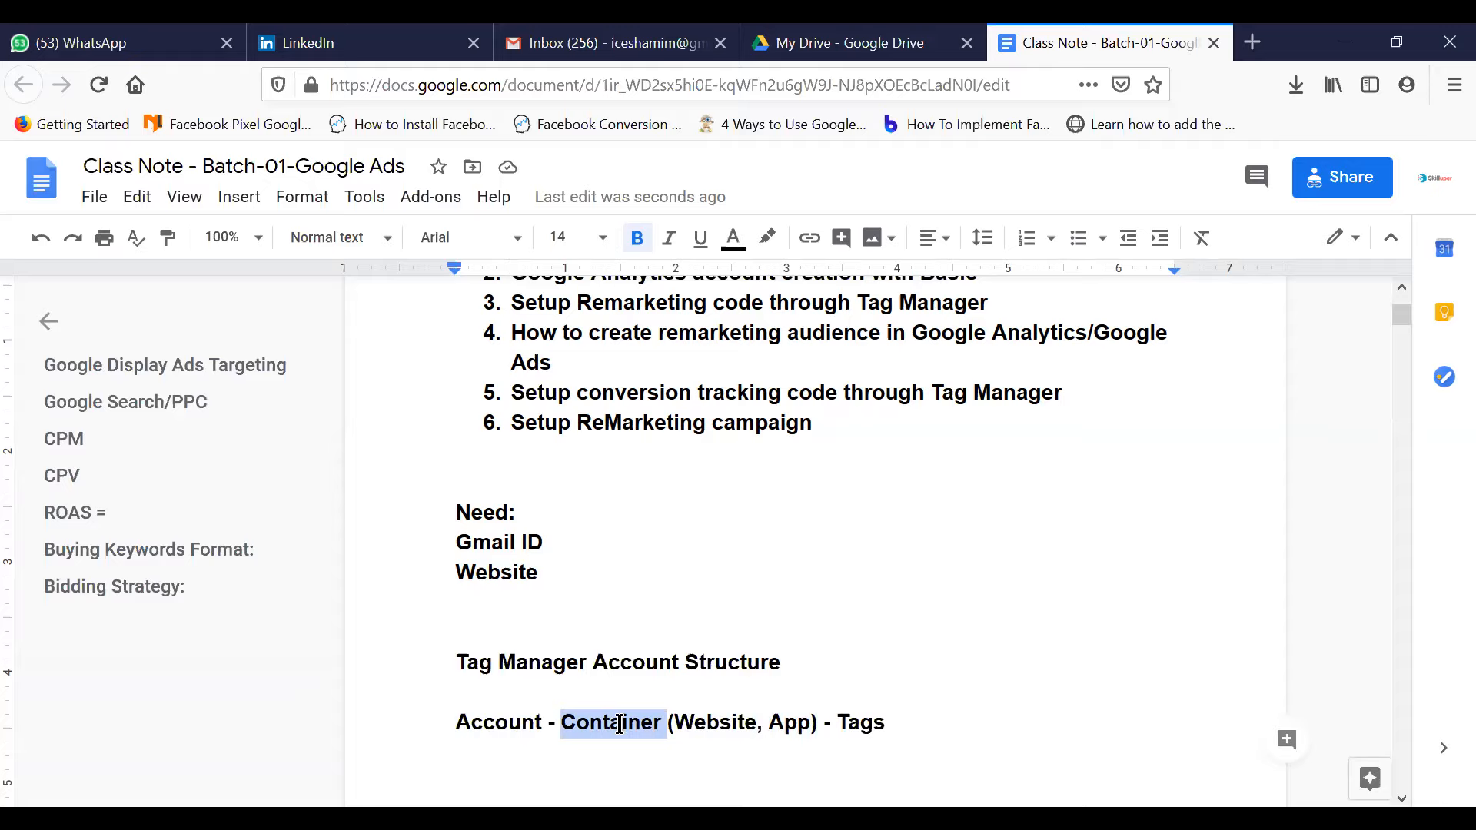
double_click(719, 723)
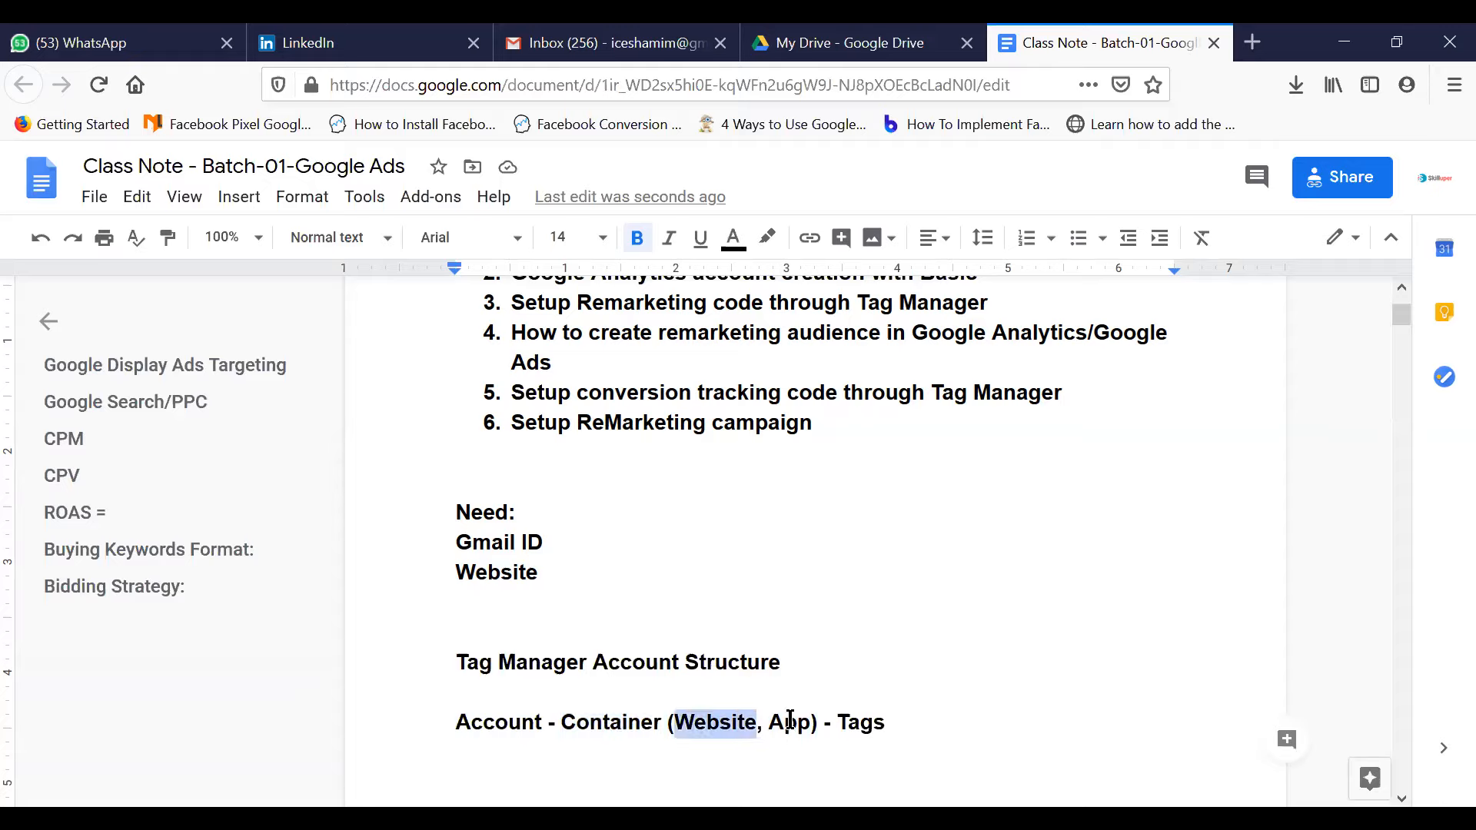
double_click(788, 723)
click(920, 720)
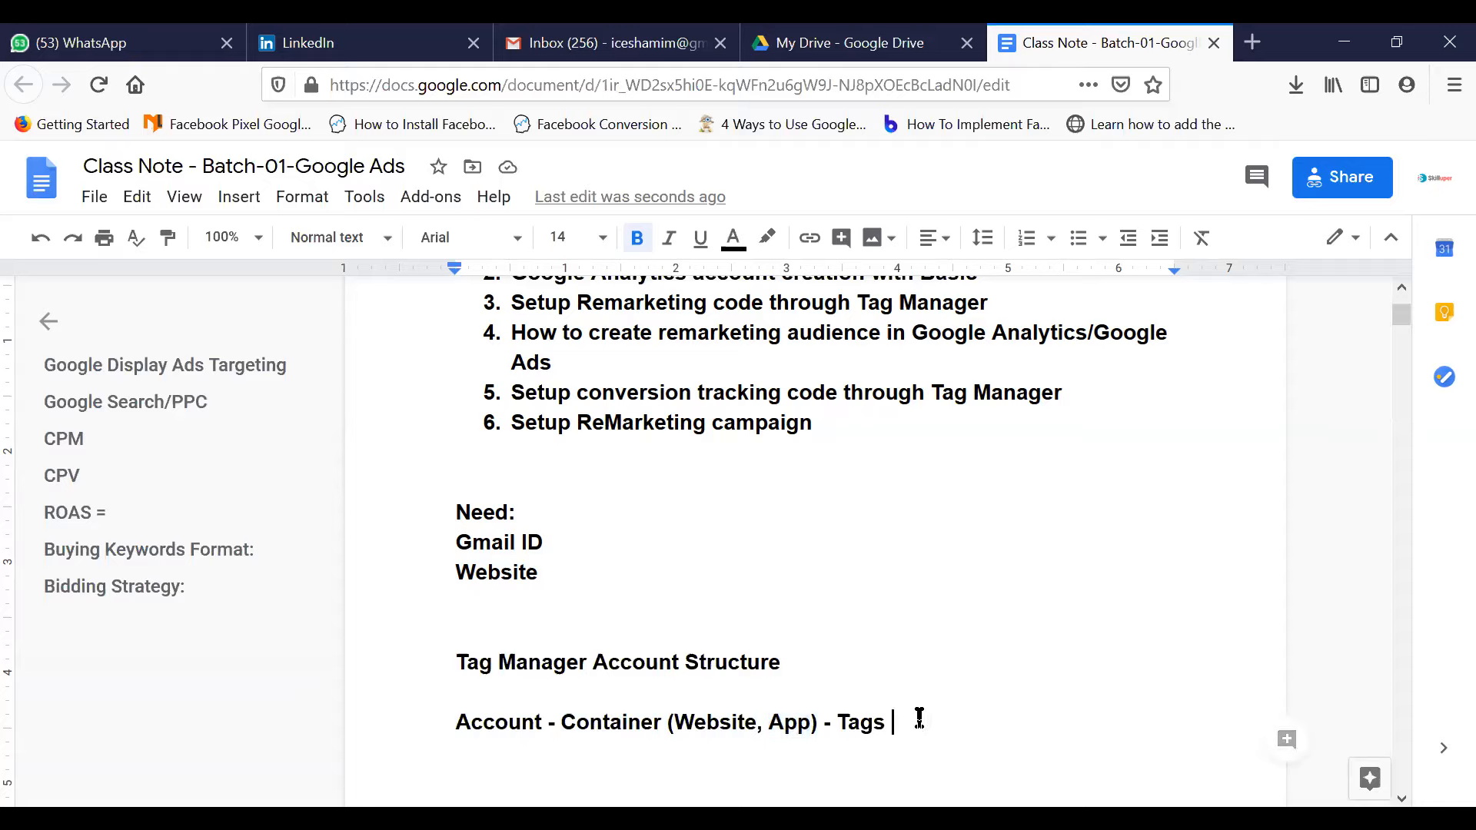
drag(885, 720, 835, 722)
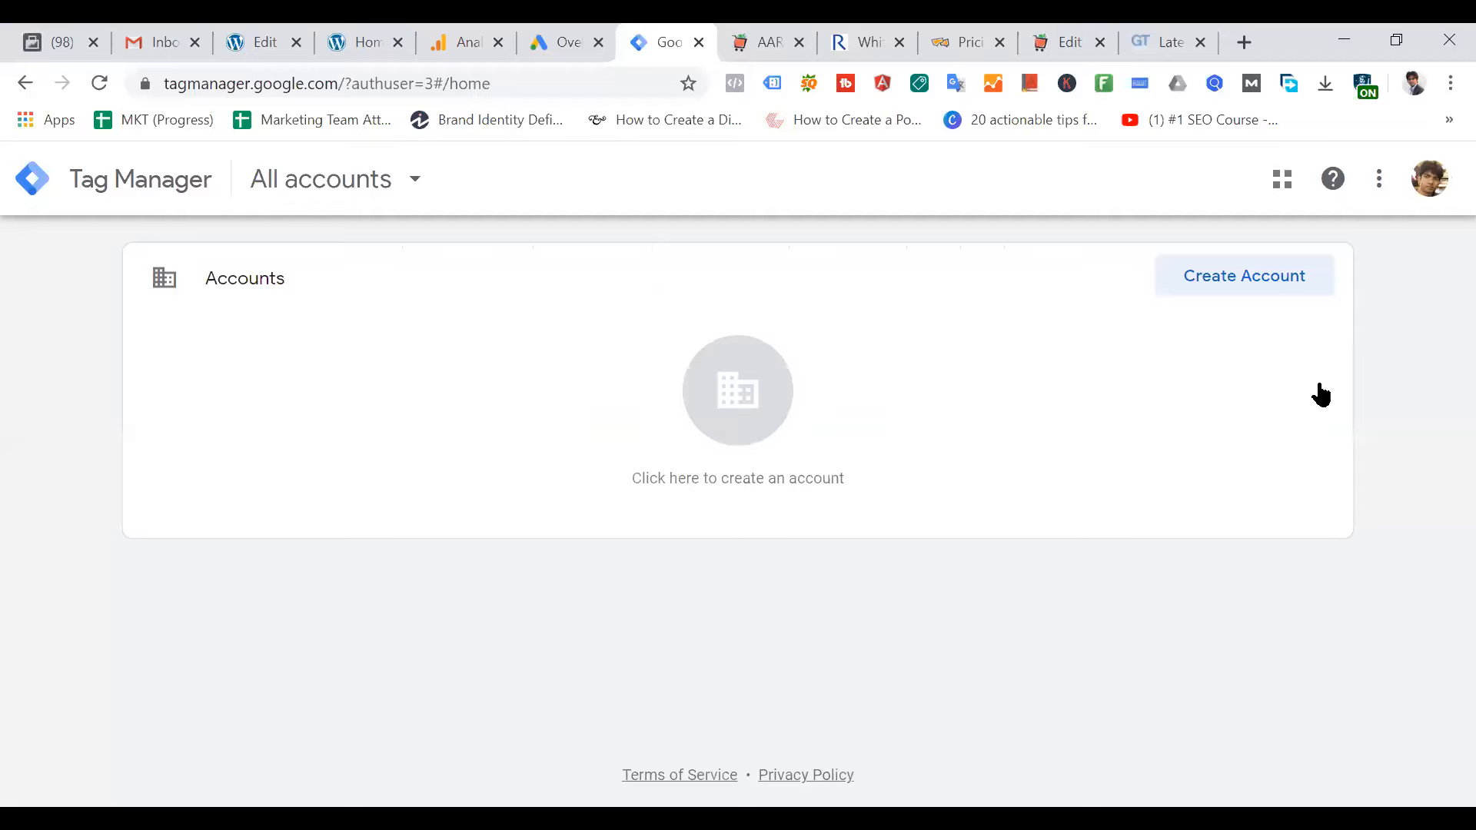
In Google Tag Manager, start a new account named "My Homes Need" with Bangladesh as the country
click(1255, 278)
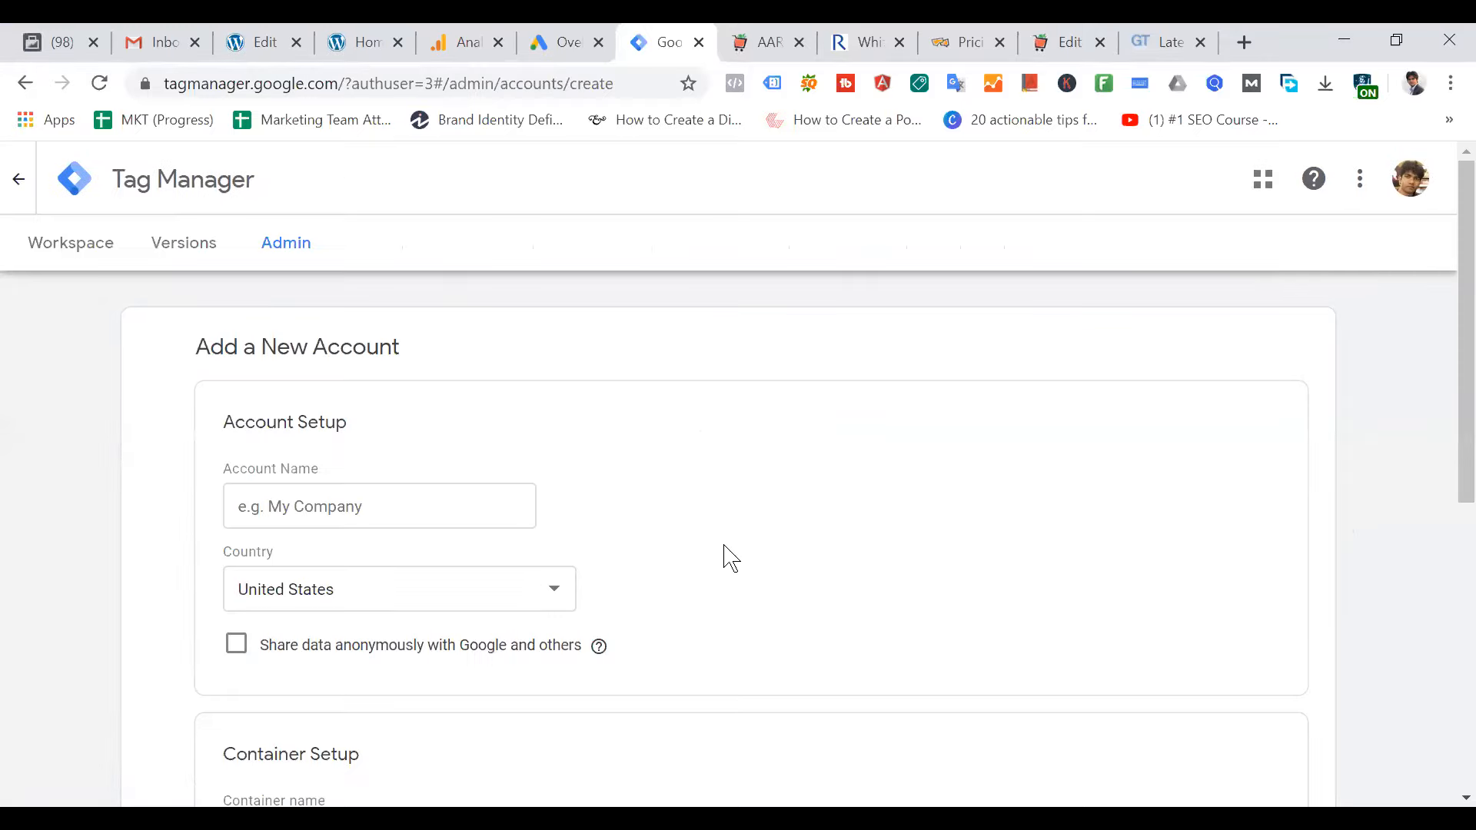
click(374, 504)
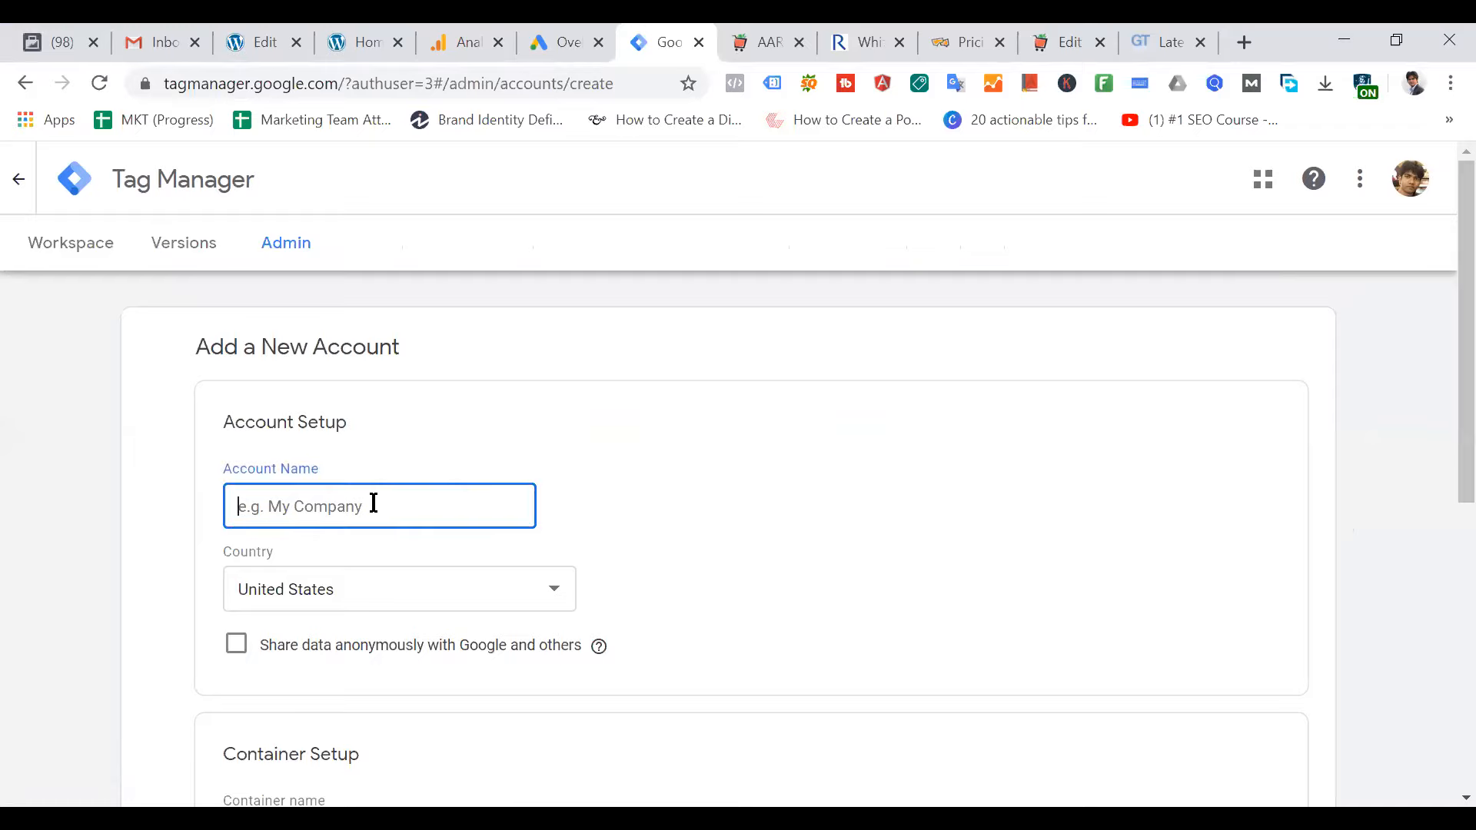
text(My Homes Need)
click(392, 590)
scroll(418, 330, up, 20)
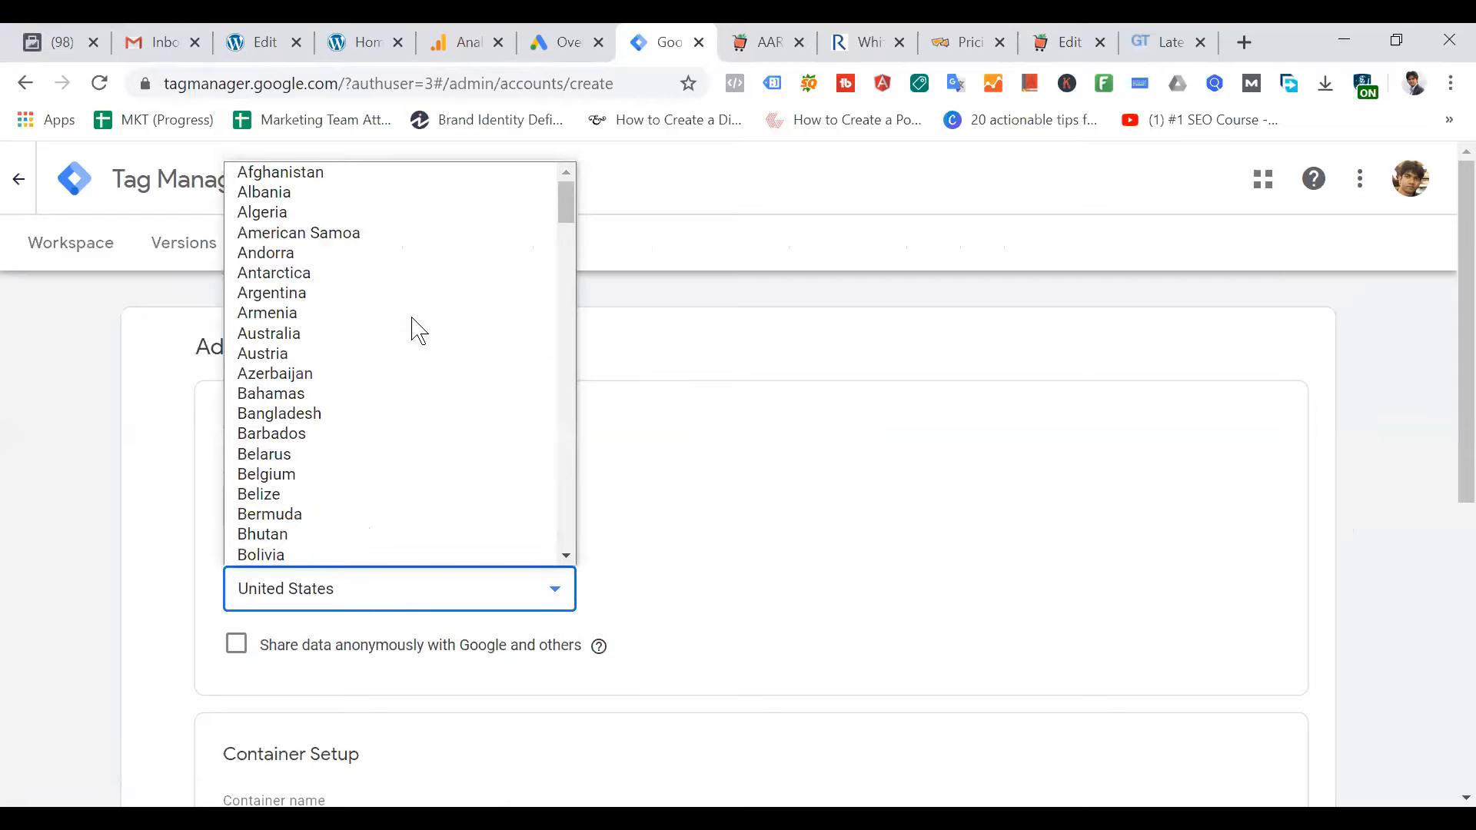
click(316, 414)
Toggle the anonymous data sharing option on and off, and examine the Container Setup fields and target platforms
scroll(555, 348, down, 3)
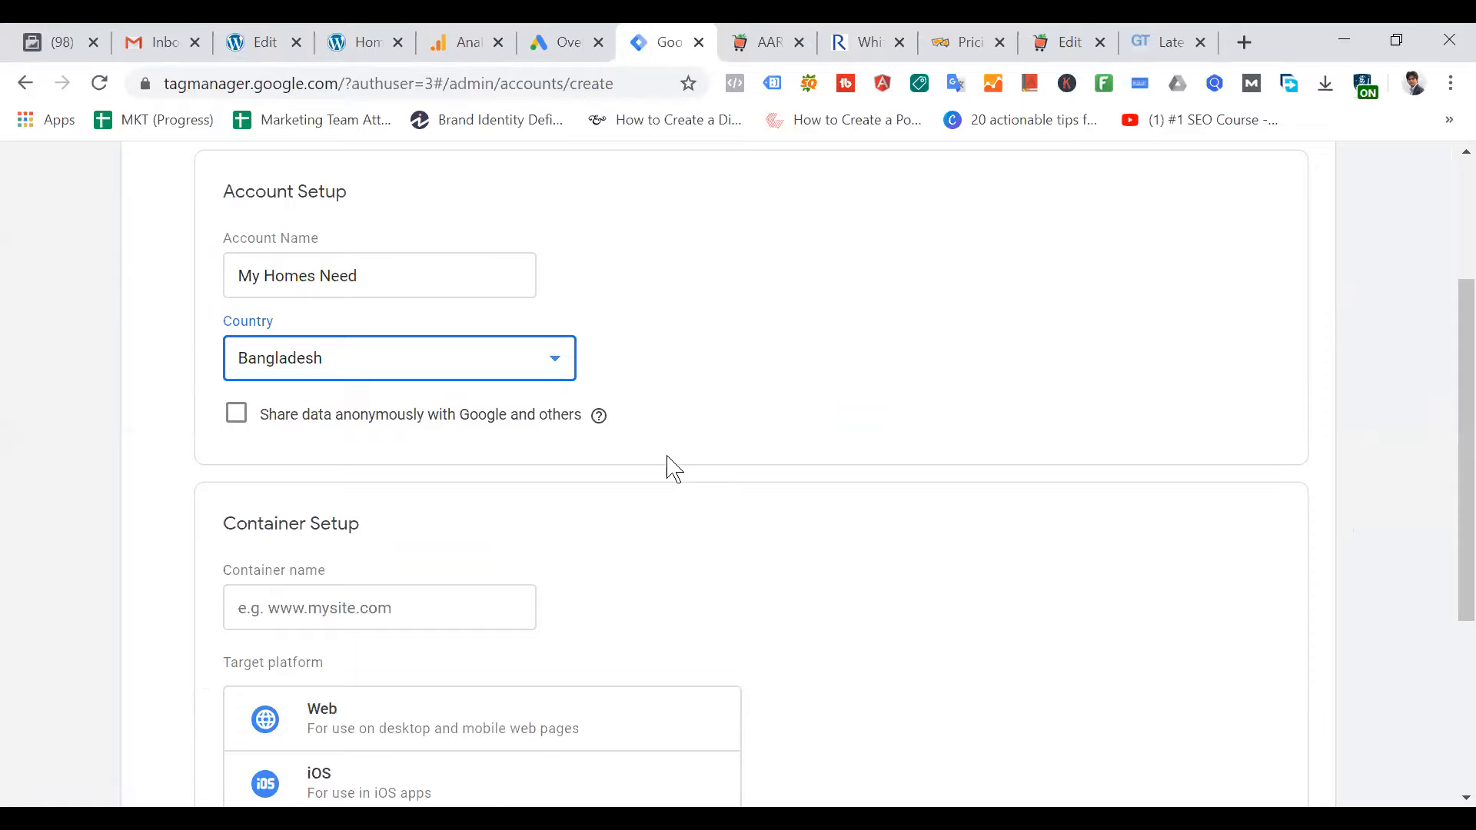
click(235, 415)
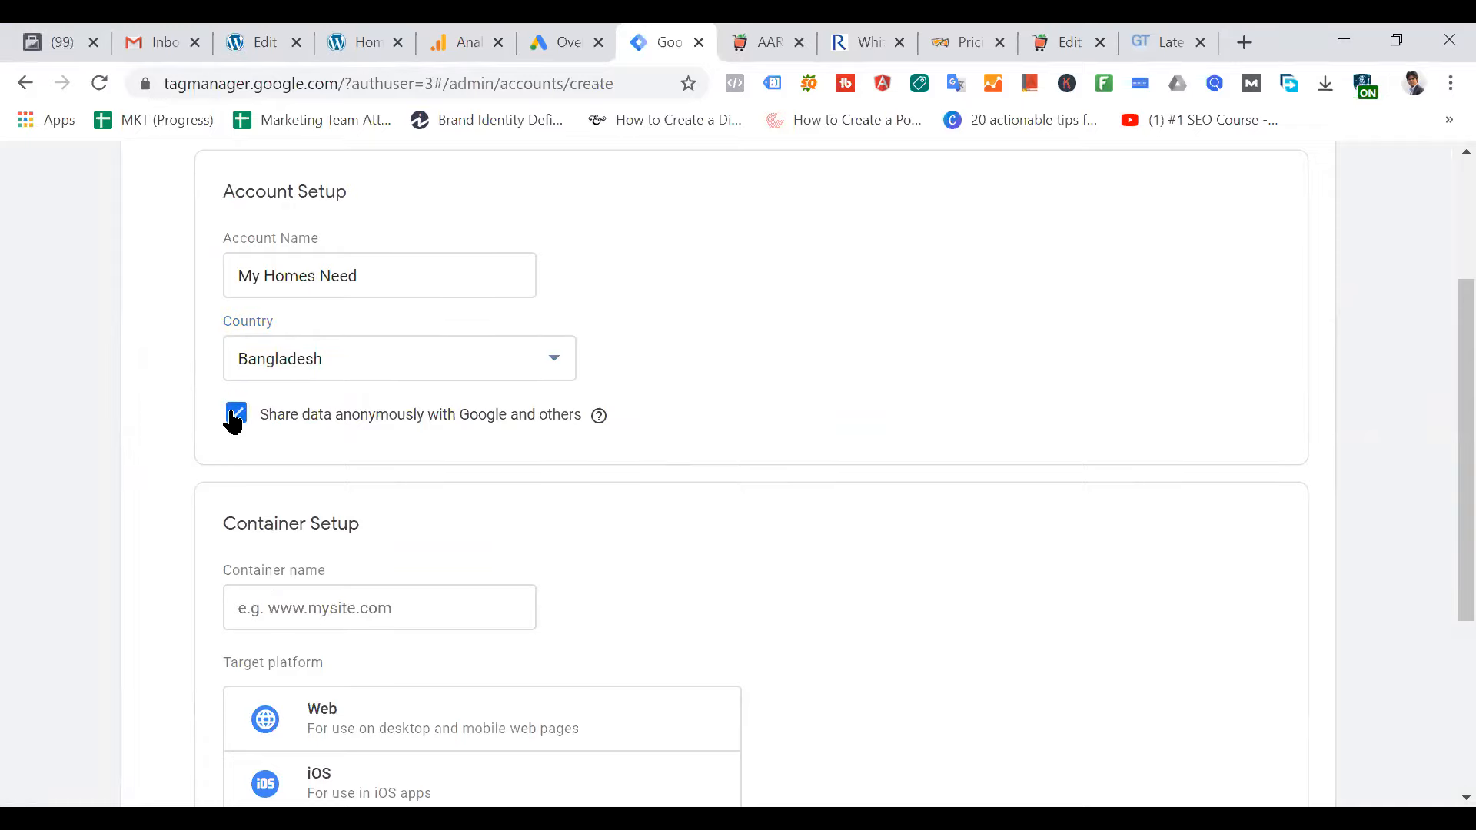
click(235, 415)
mouse_move(598, 416)
scroll(644, 424, down, 3)
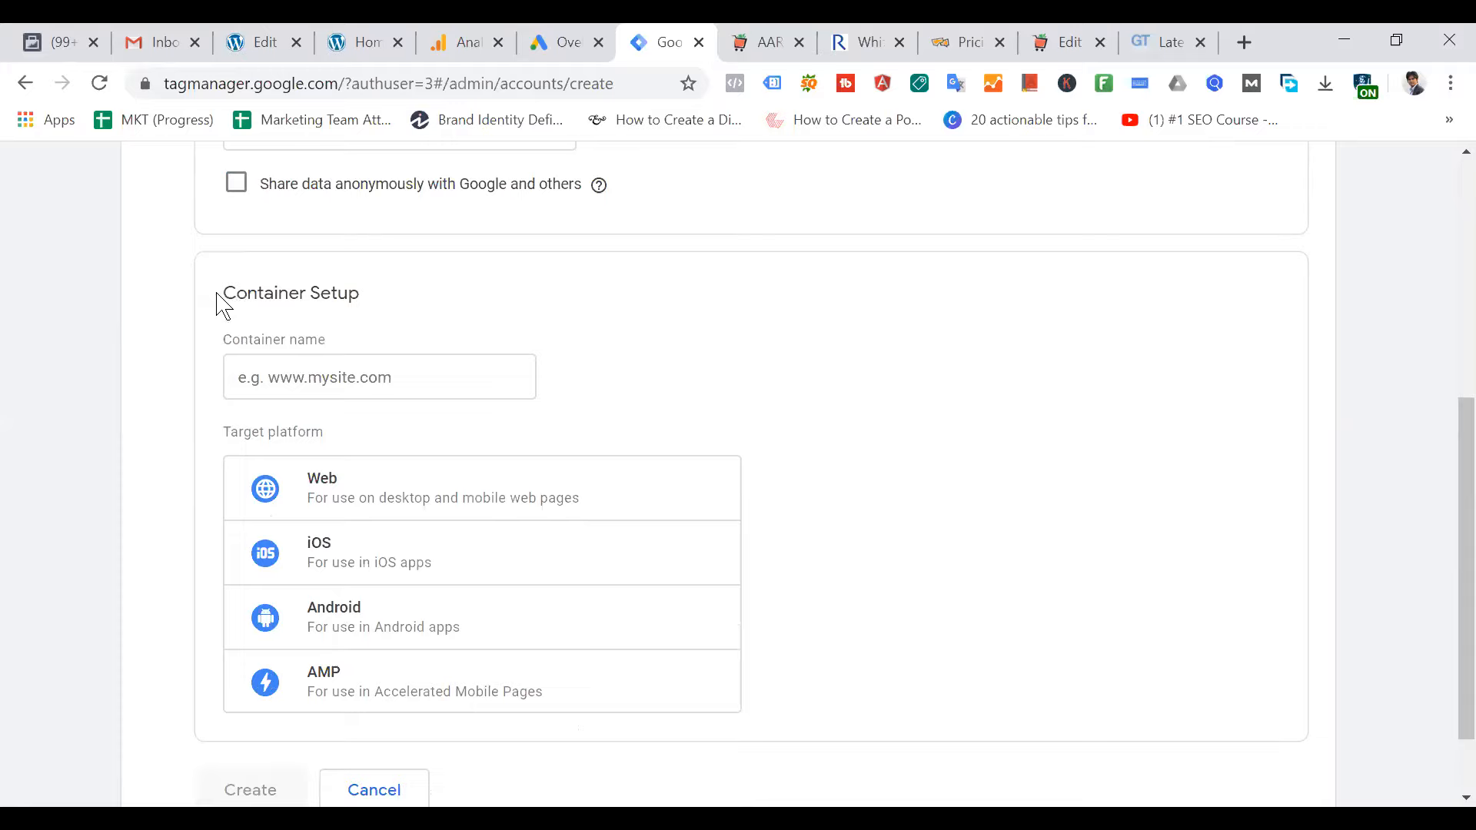
triple_click(265, 298)
scroll(507, 358, up, 6)
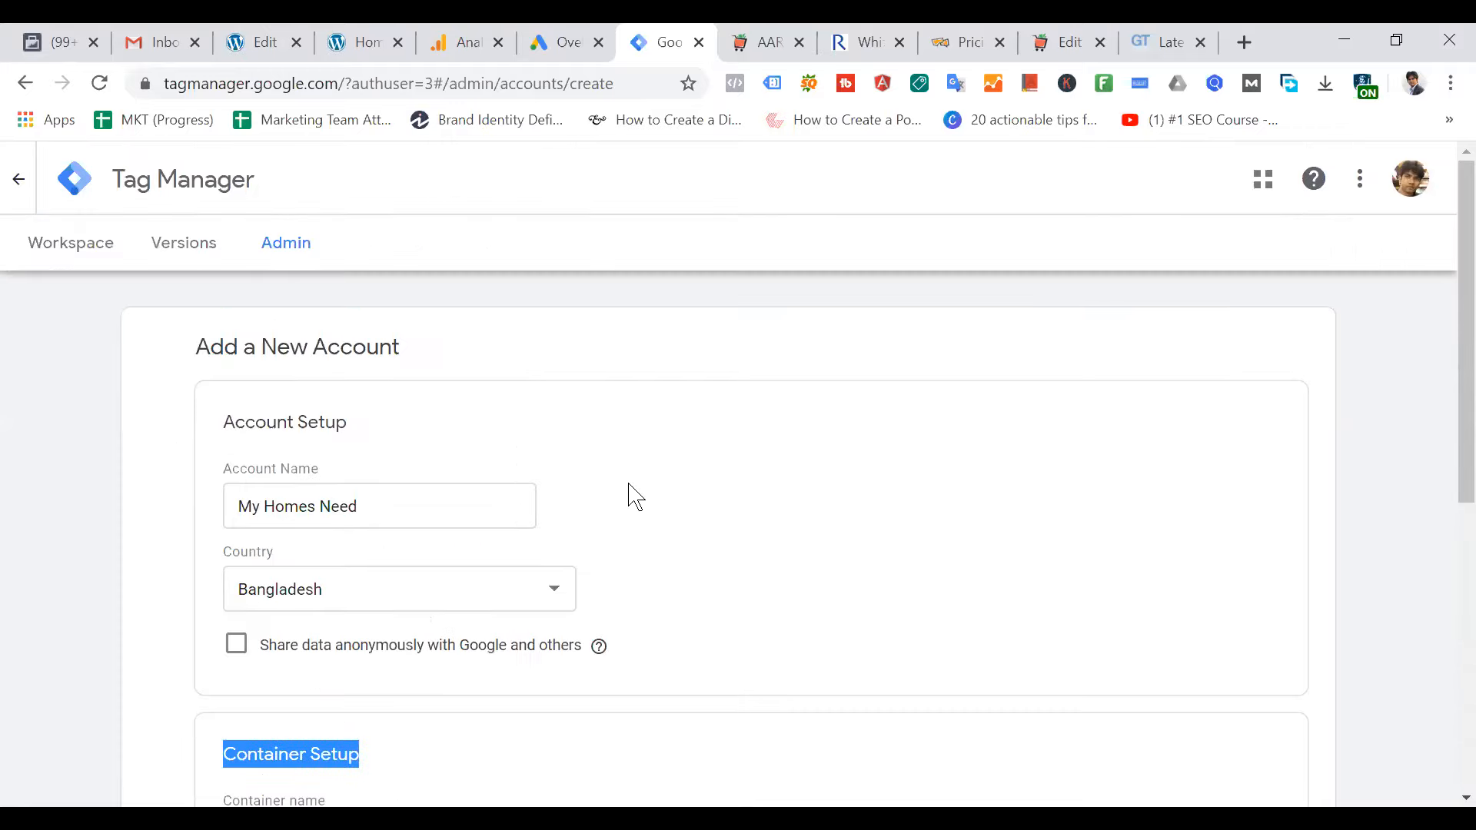
scroll(661, 461, down, 4)
scroll(641, 466, down, 3)
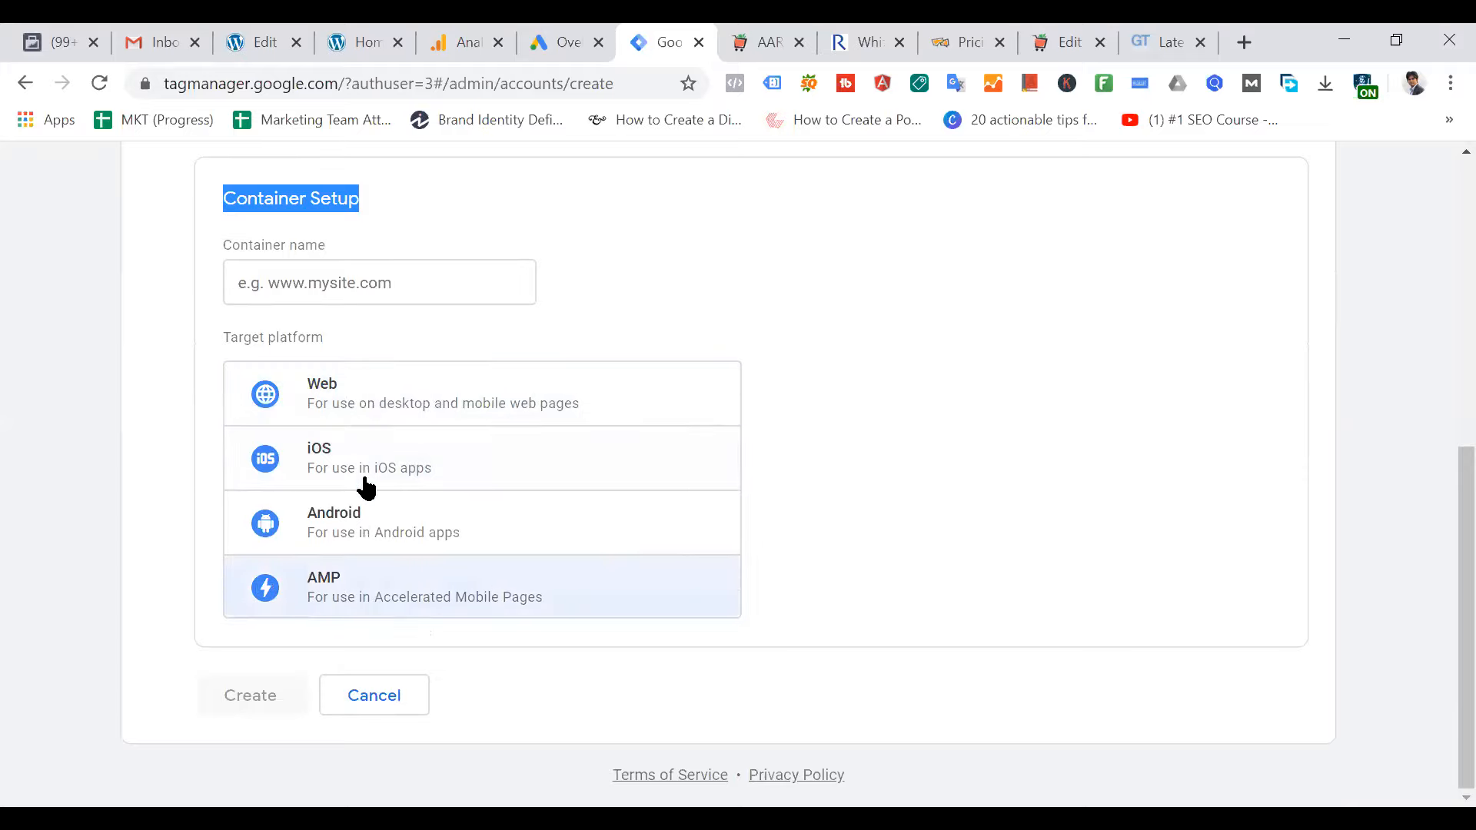
scroll(515, 405, up, 2)
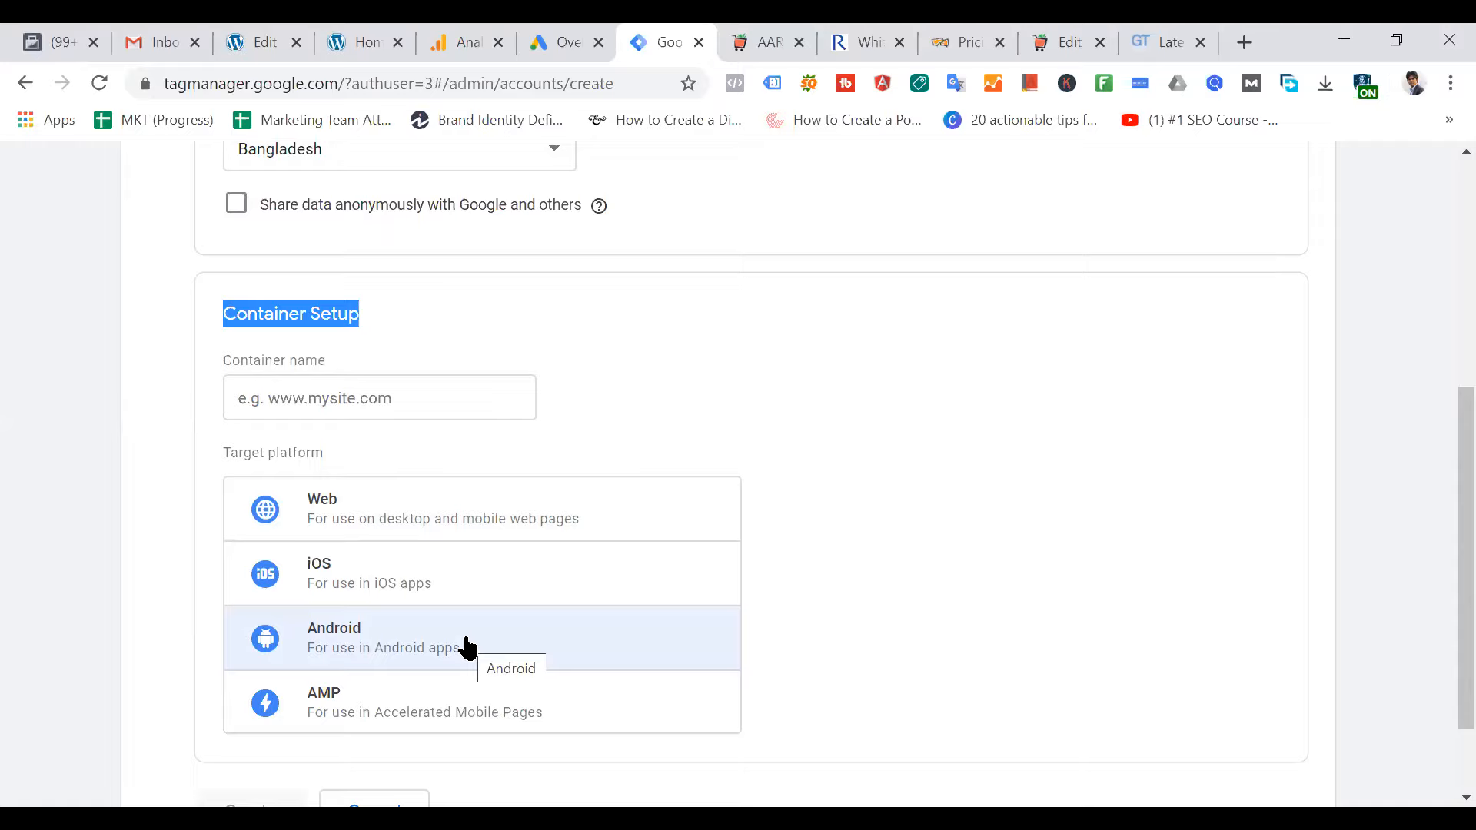
Choose Web as the target platform for the new container
click(425, 582)
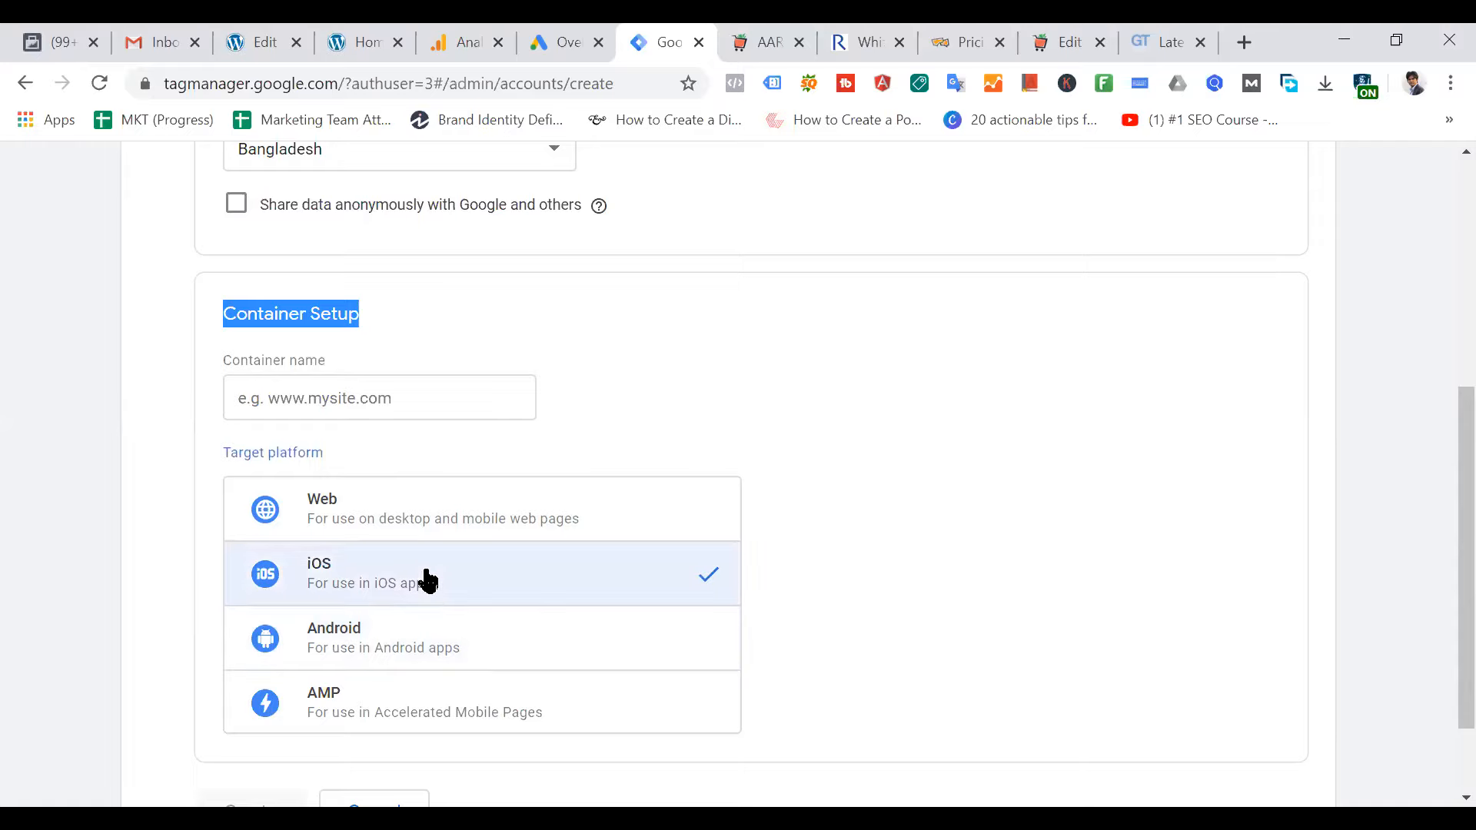
click(405, 527)
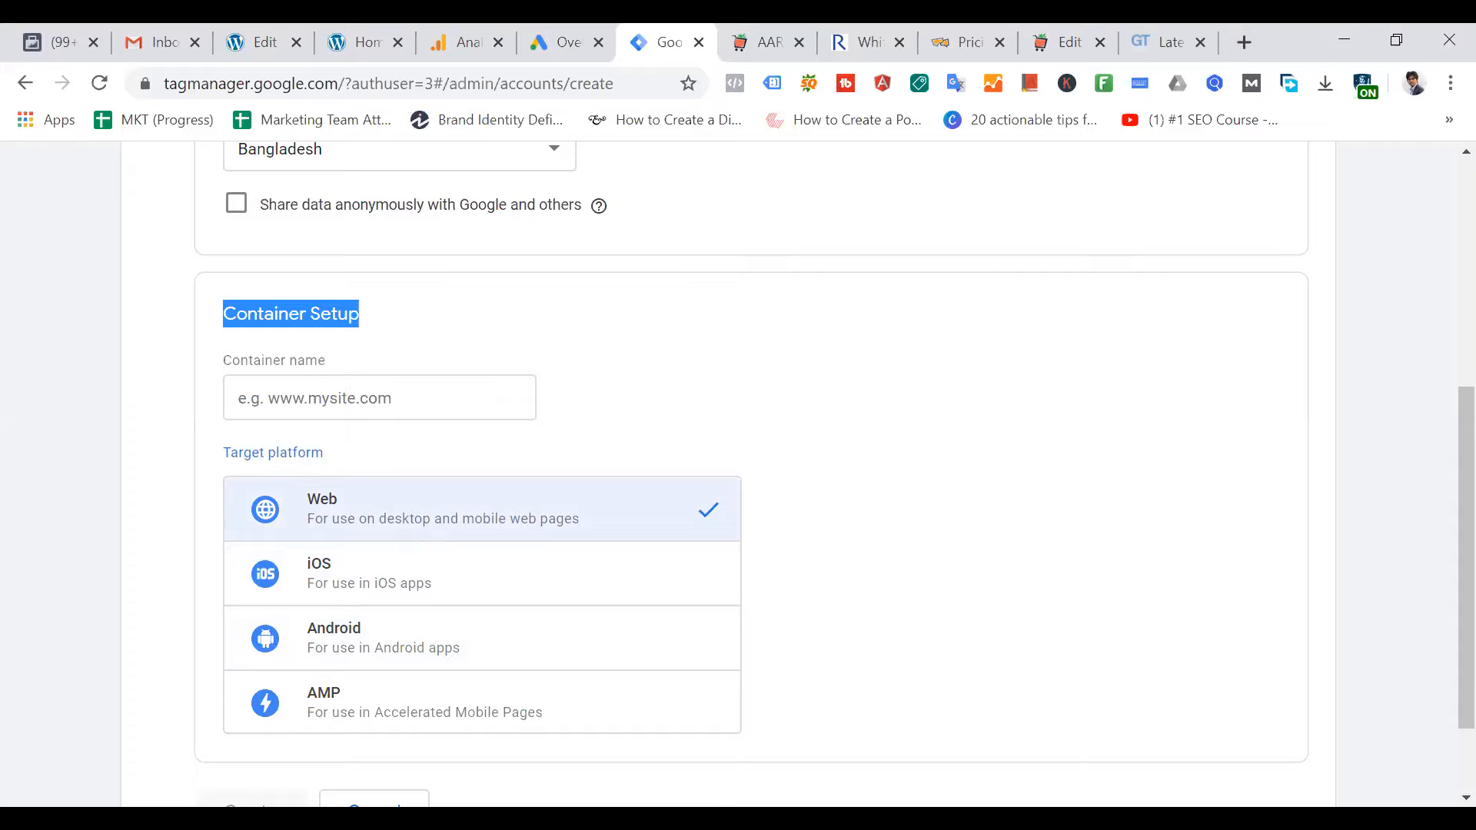
scroll(527, 479, down, 2)
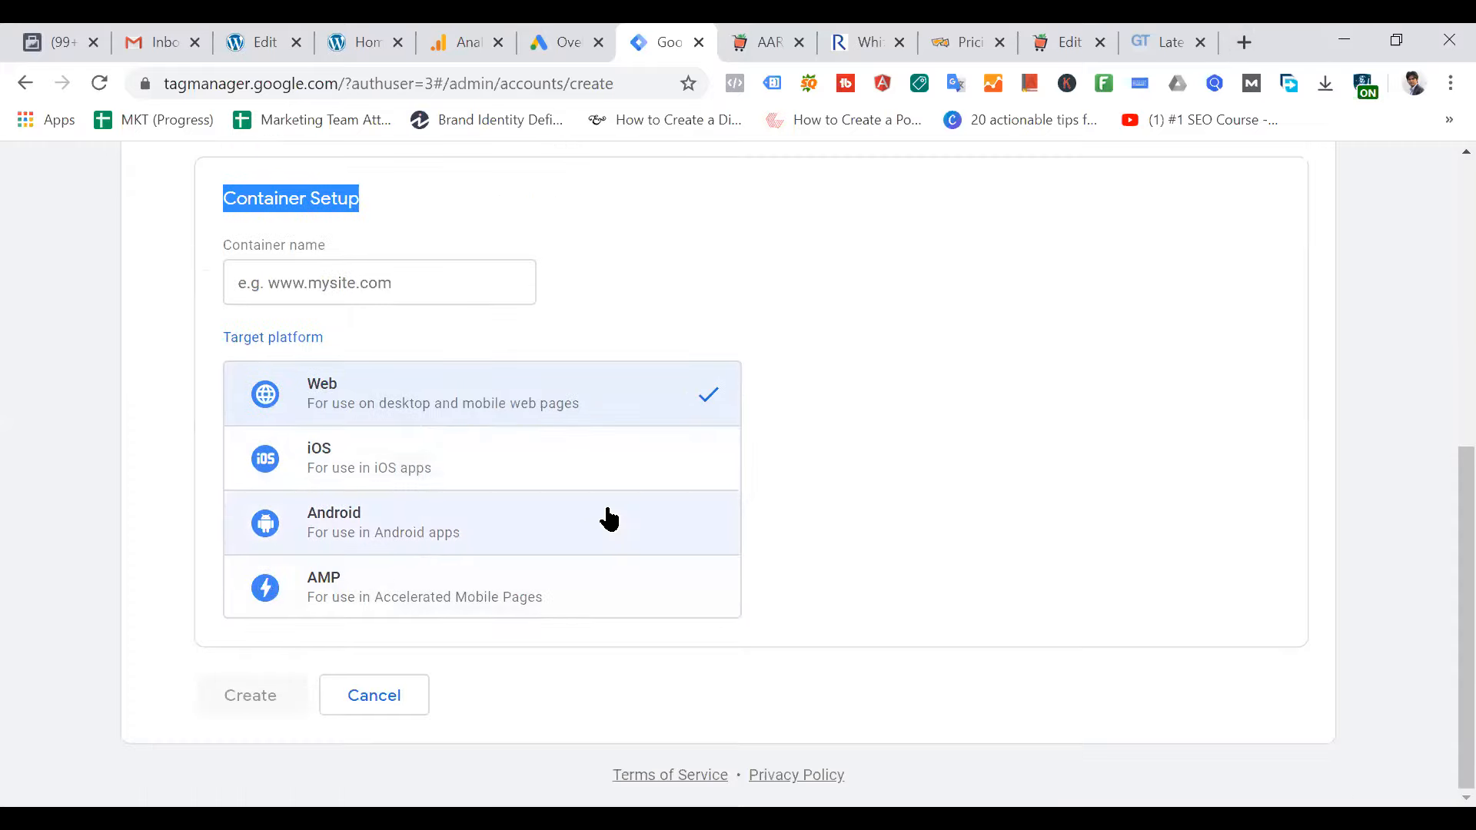
scroll(609, 519, up, 3)
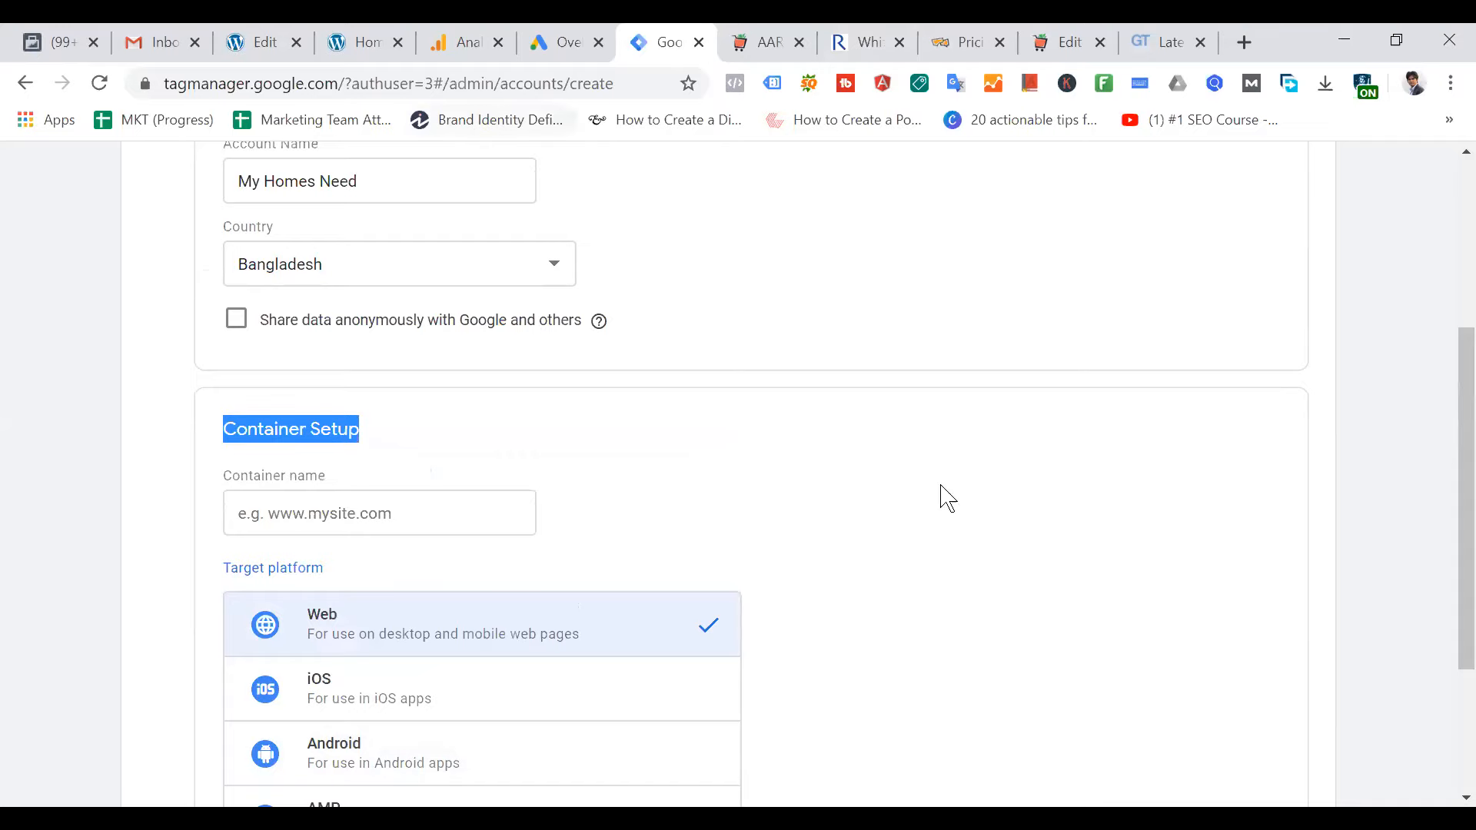
click(368, 42)
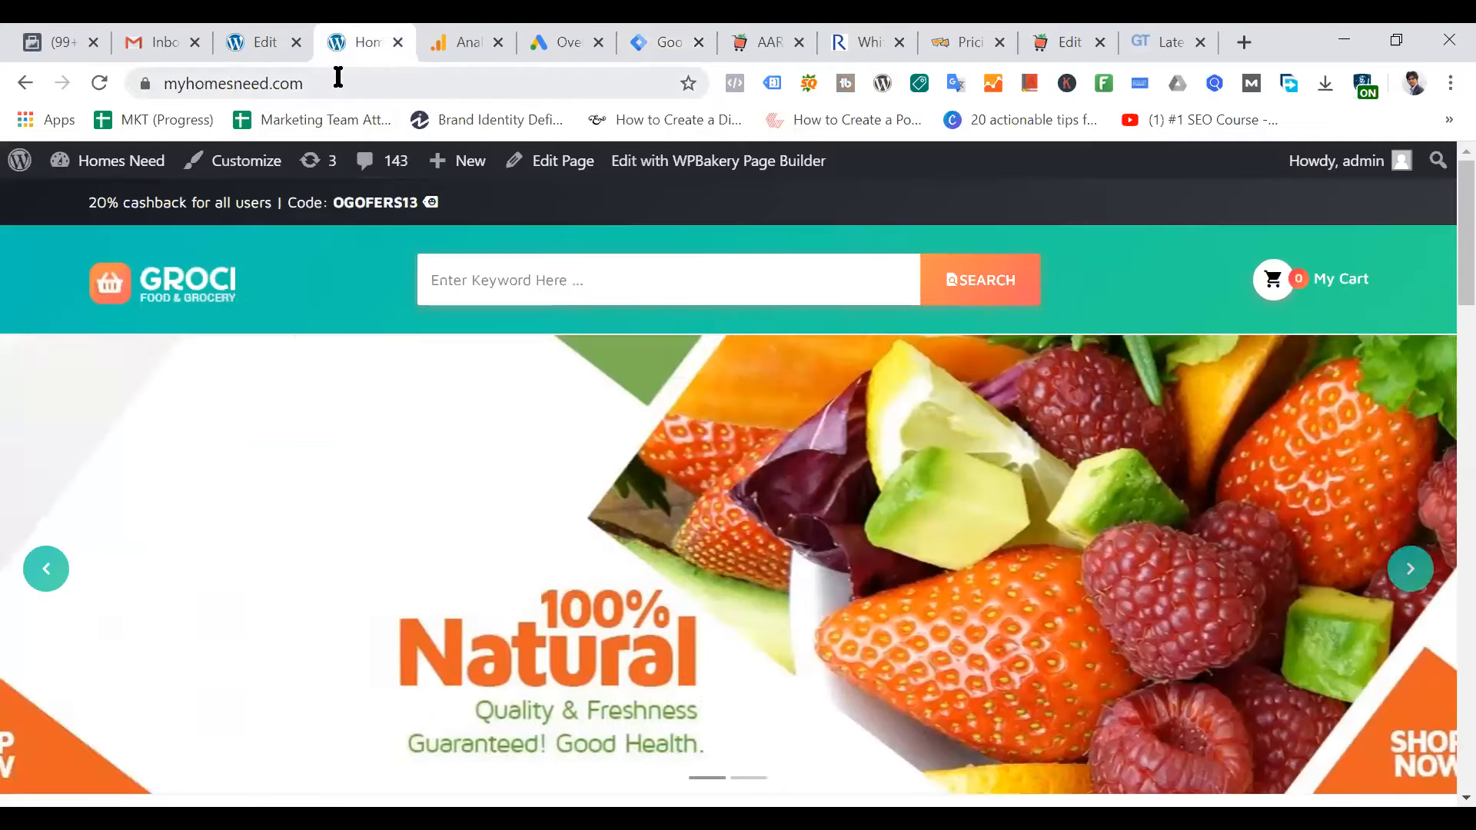
click(338, 76)
key(ctrl+c)
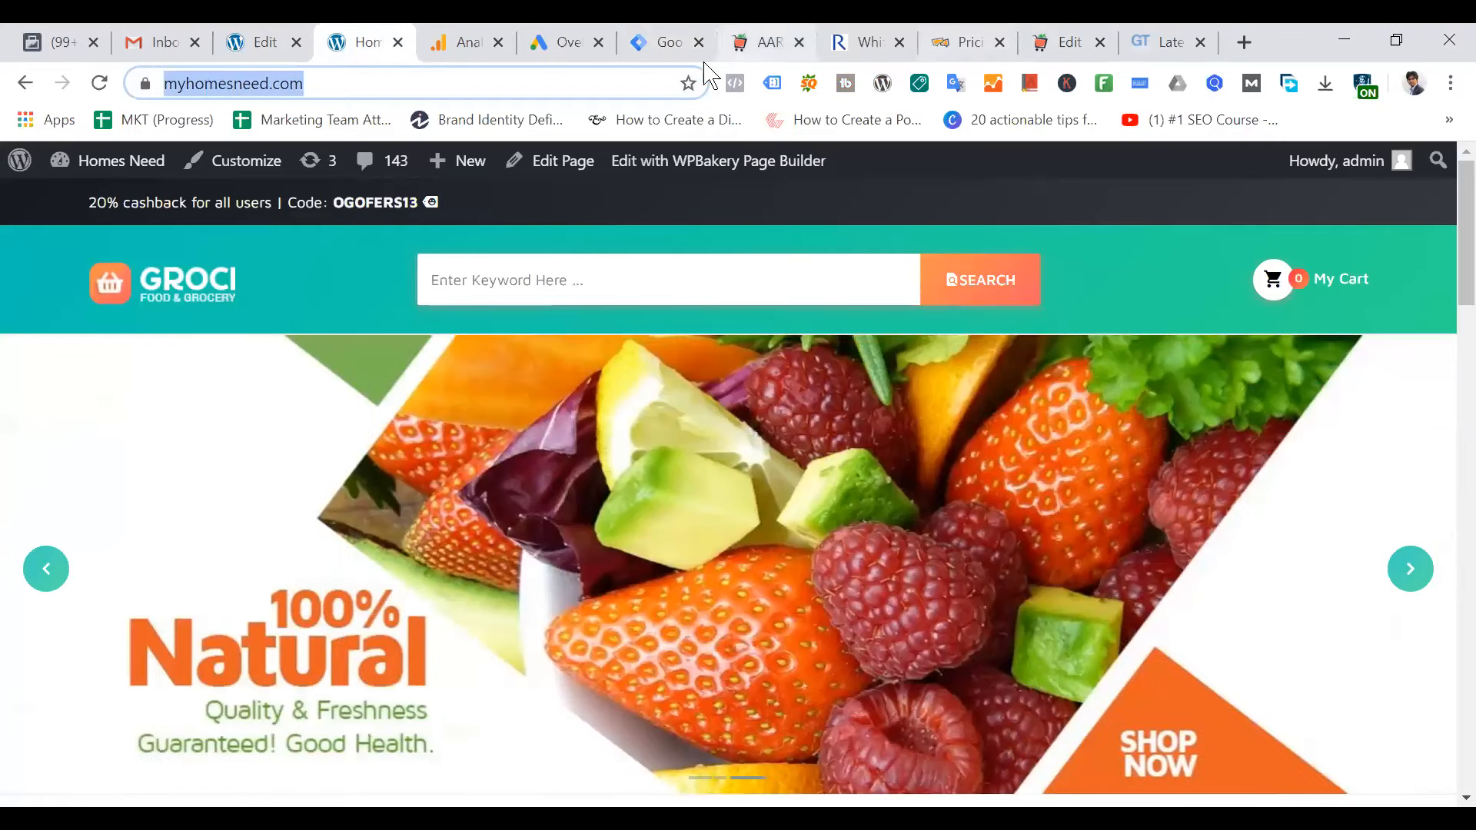
click(666, 42)
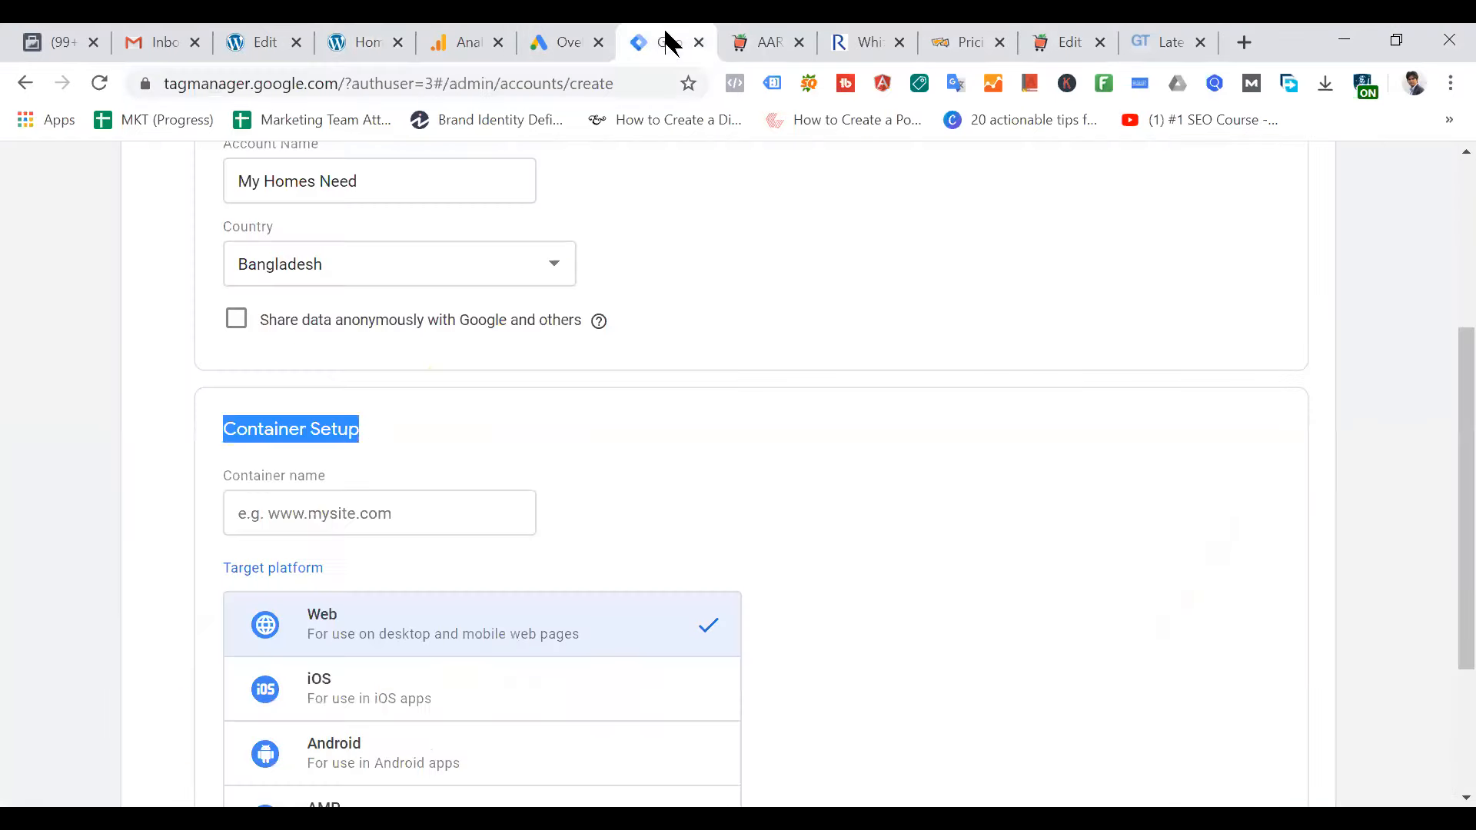
click(329, 525)
key(ctrl+v)
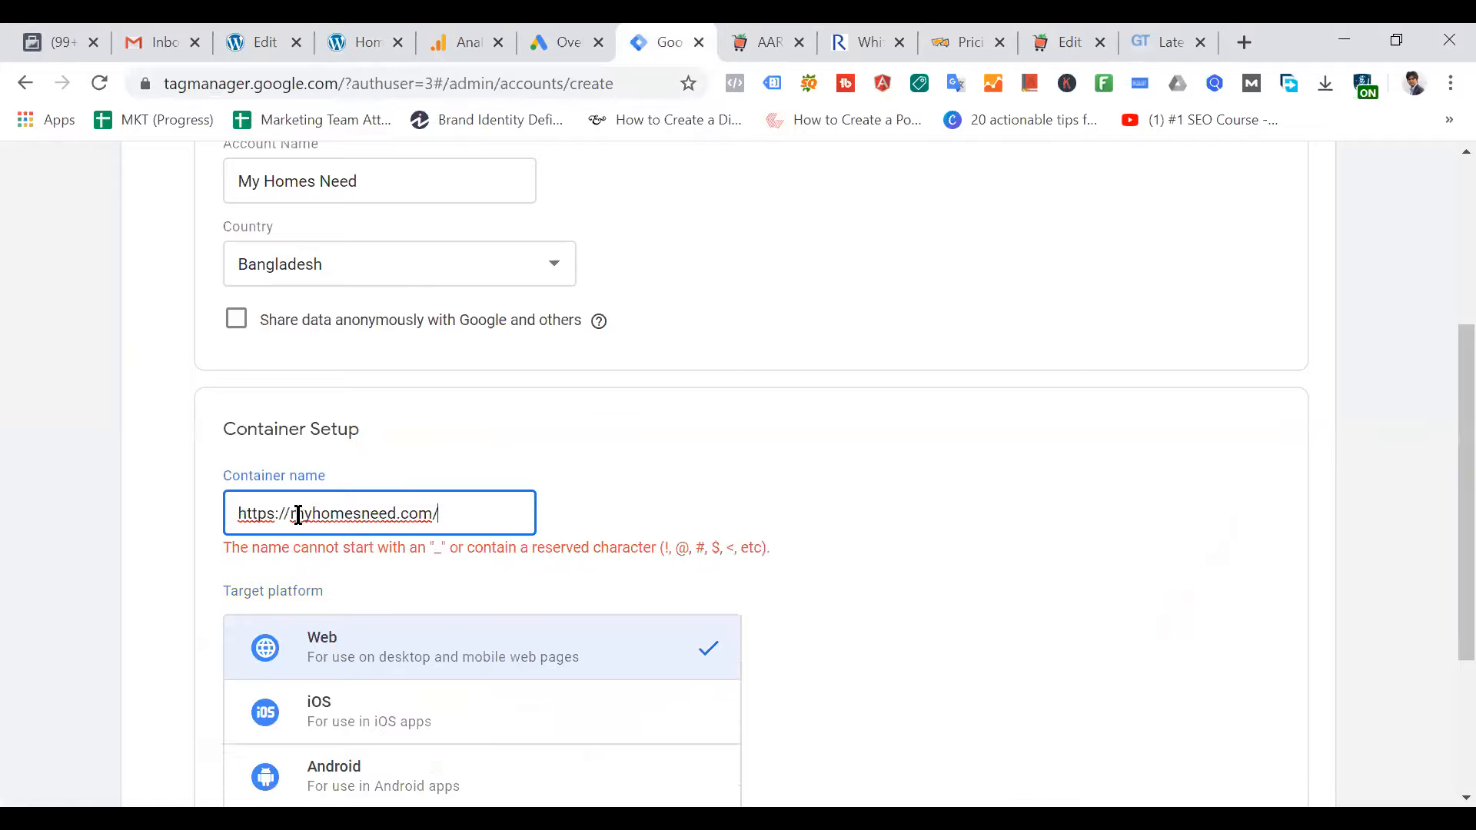
drag(290, 515, 88, 529)
key(BackSpace)
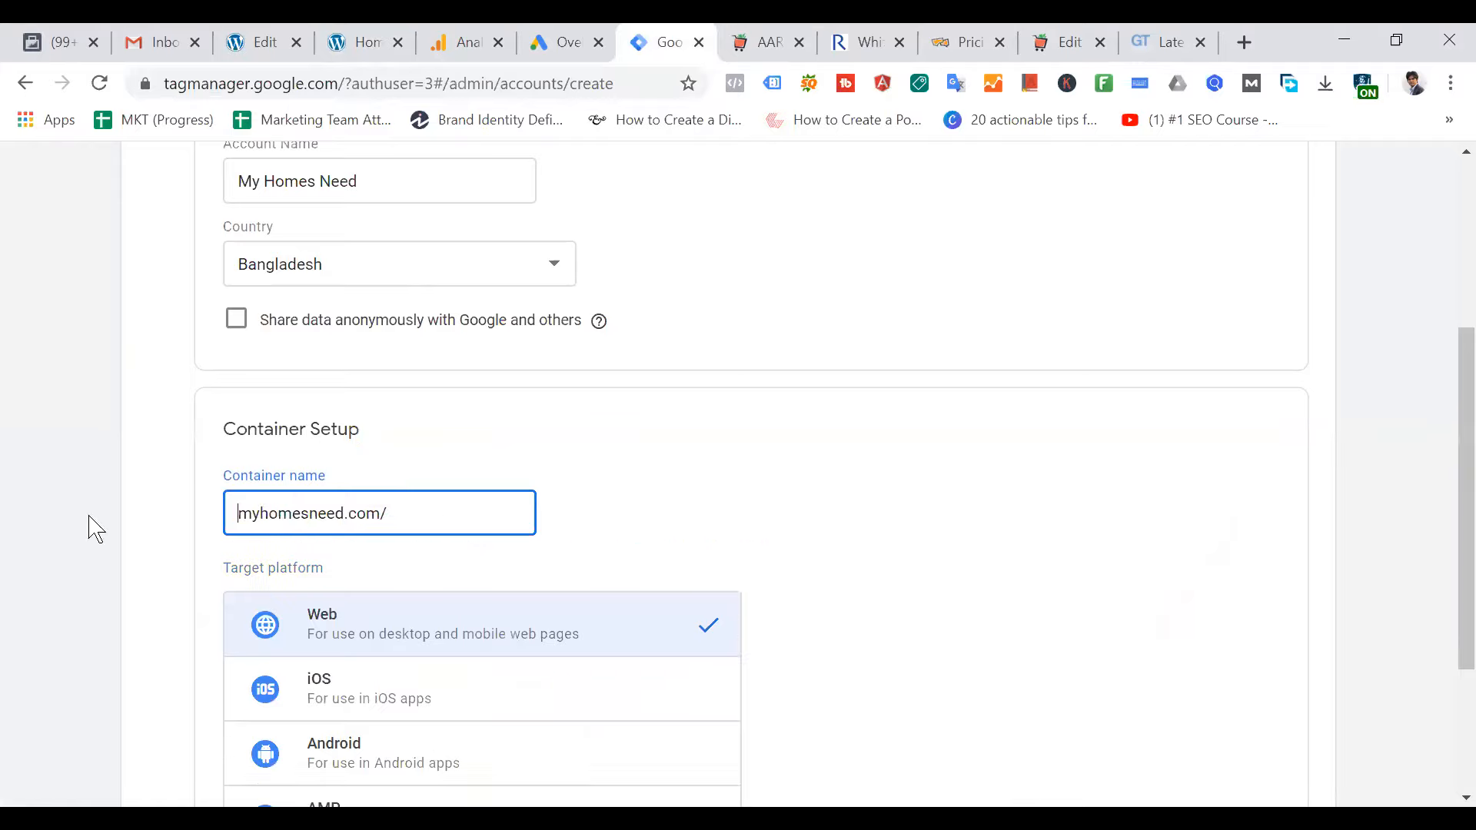
click(438, 504)
key(BackSpace)
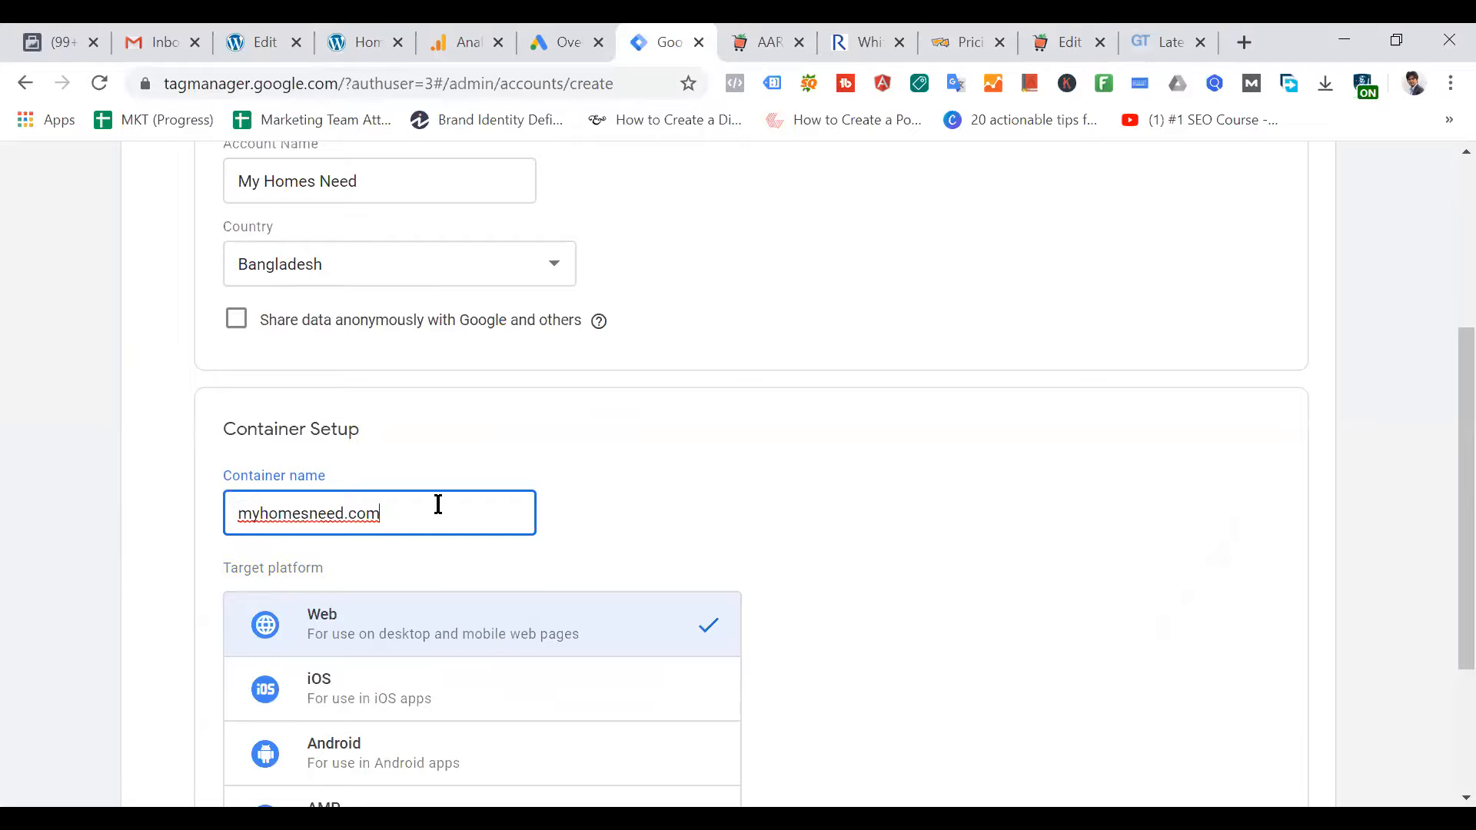
Create the account and container, accepting the GDPR Data Processing Terms and the Tag Manager Terms of Service
scroll(814, 517, down, 3)
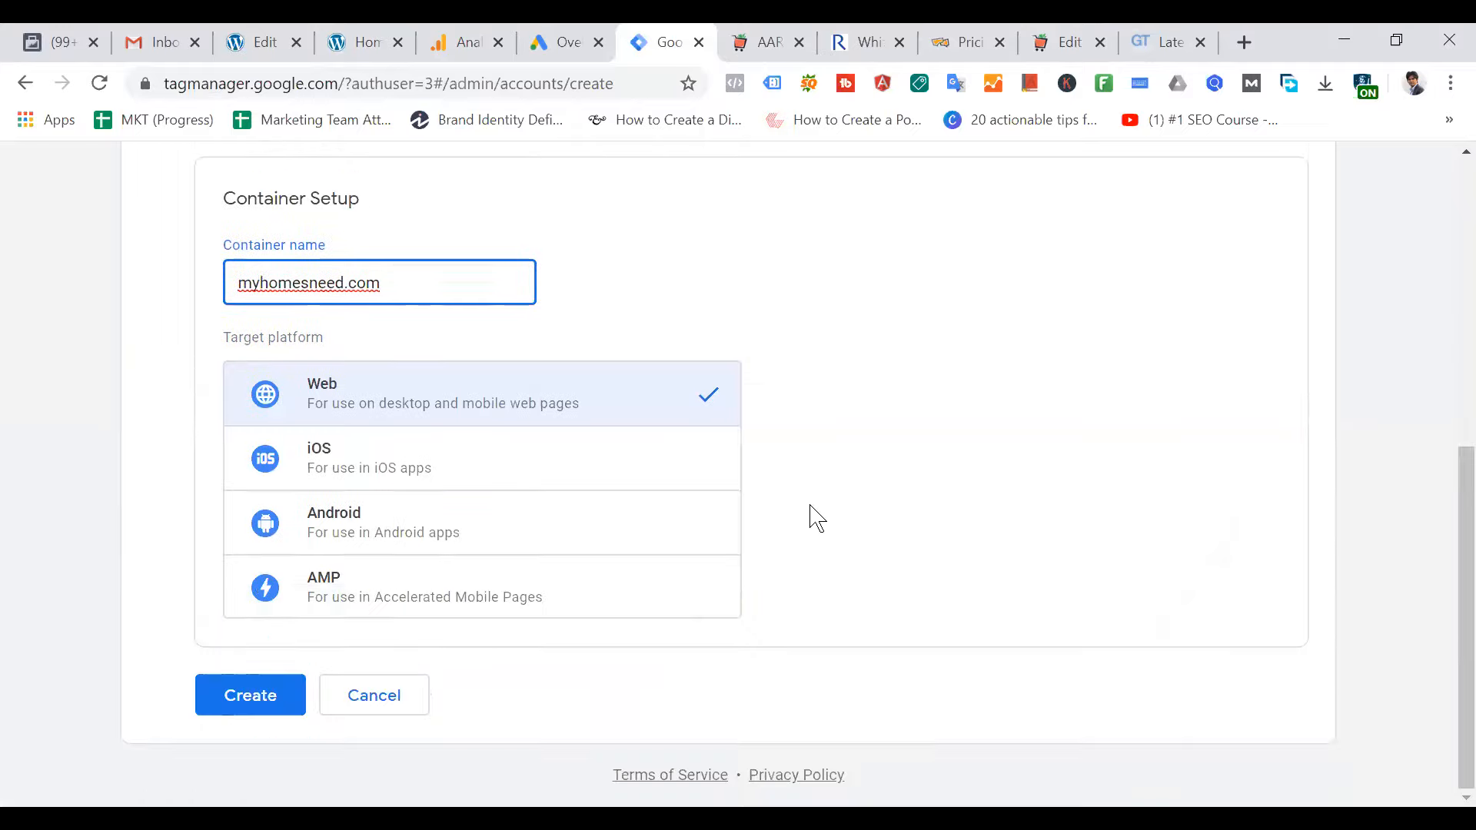
click(236, 700)
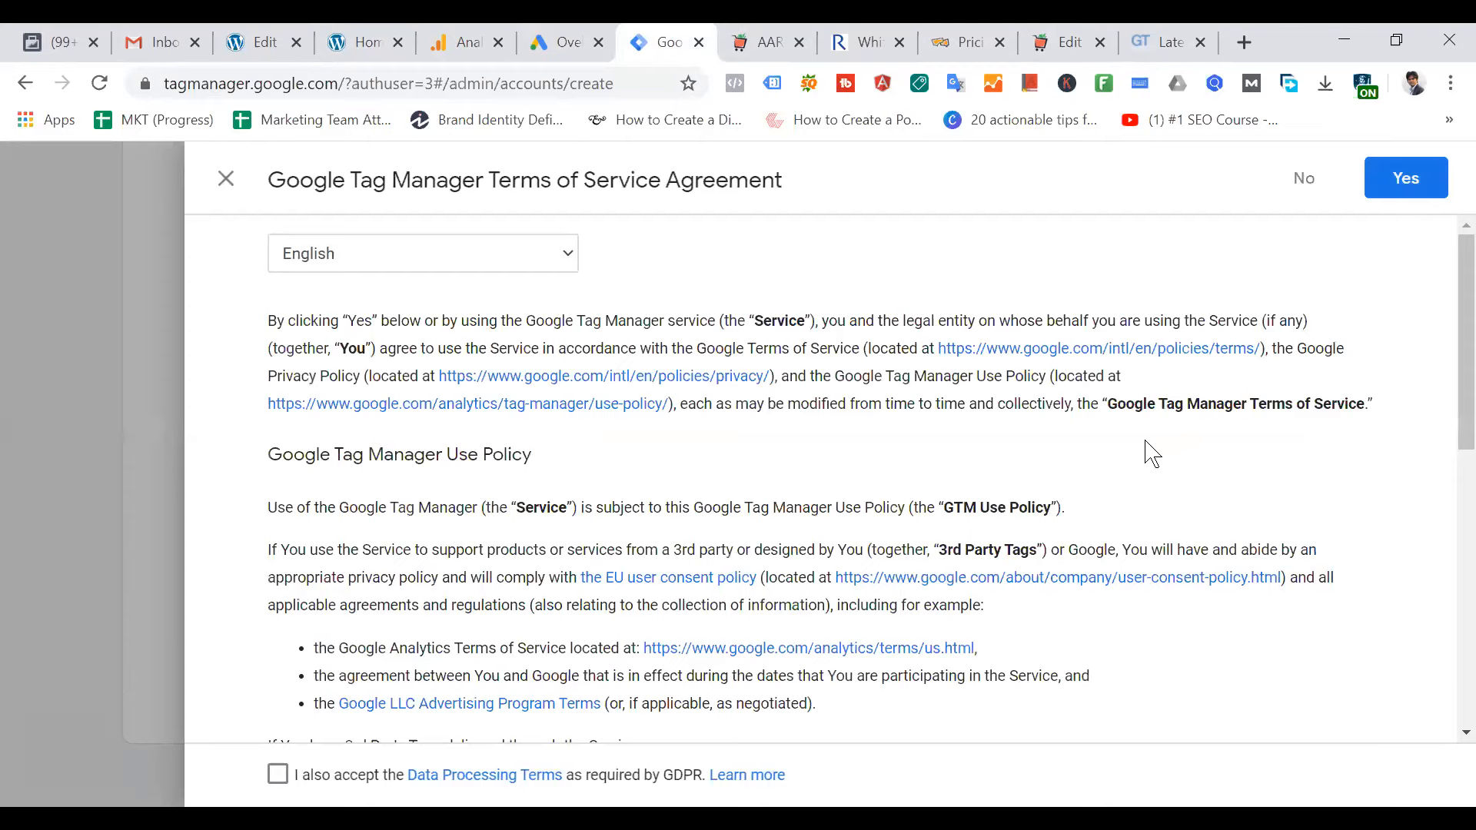
scroll(715, 495, down, 9)
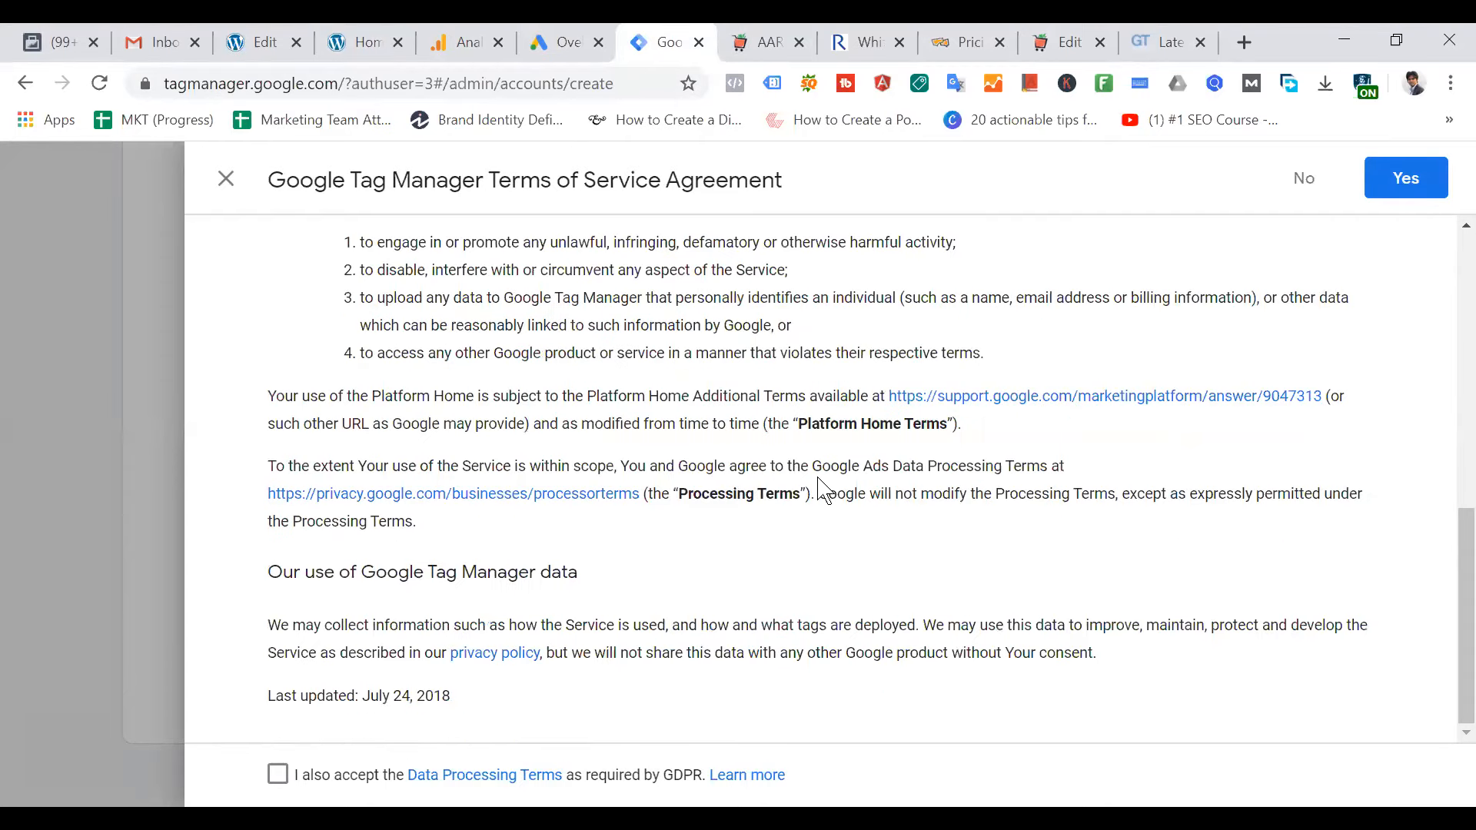
click(278, 774)
click(1388, 193)
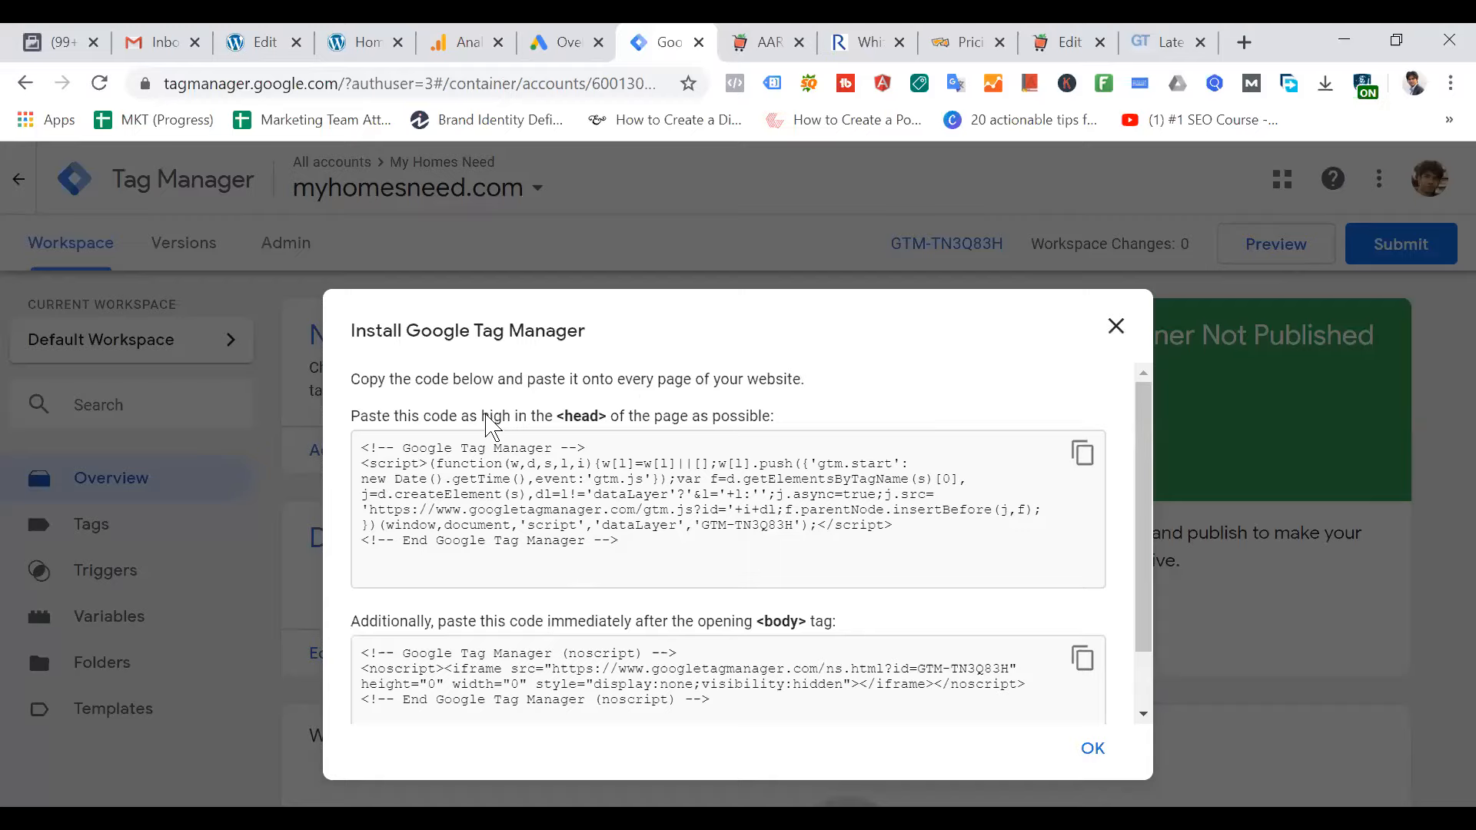
Highlight <head> in the install instructions and locate the opening <head> tag in the Groci theme's header.php
drag(559, 420, 606, 420)
click(608, 425)
drag(557, 415, 608, 419)
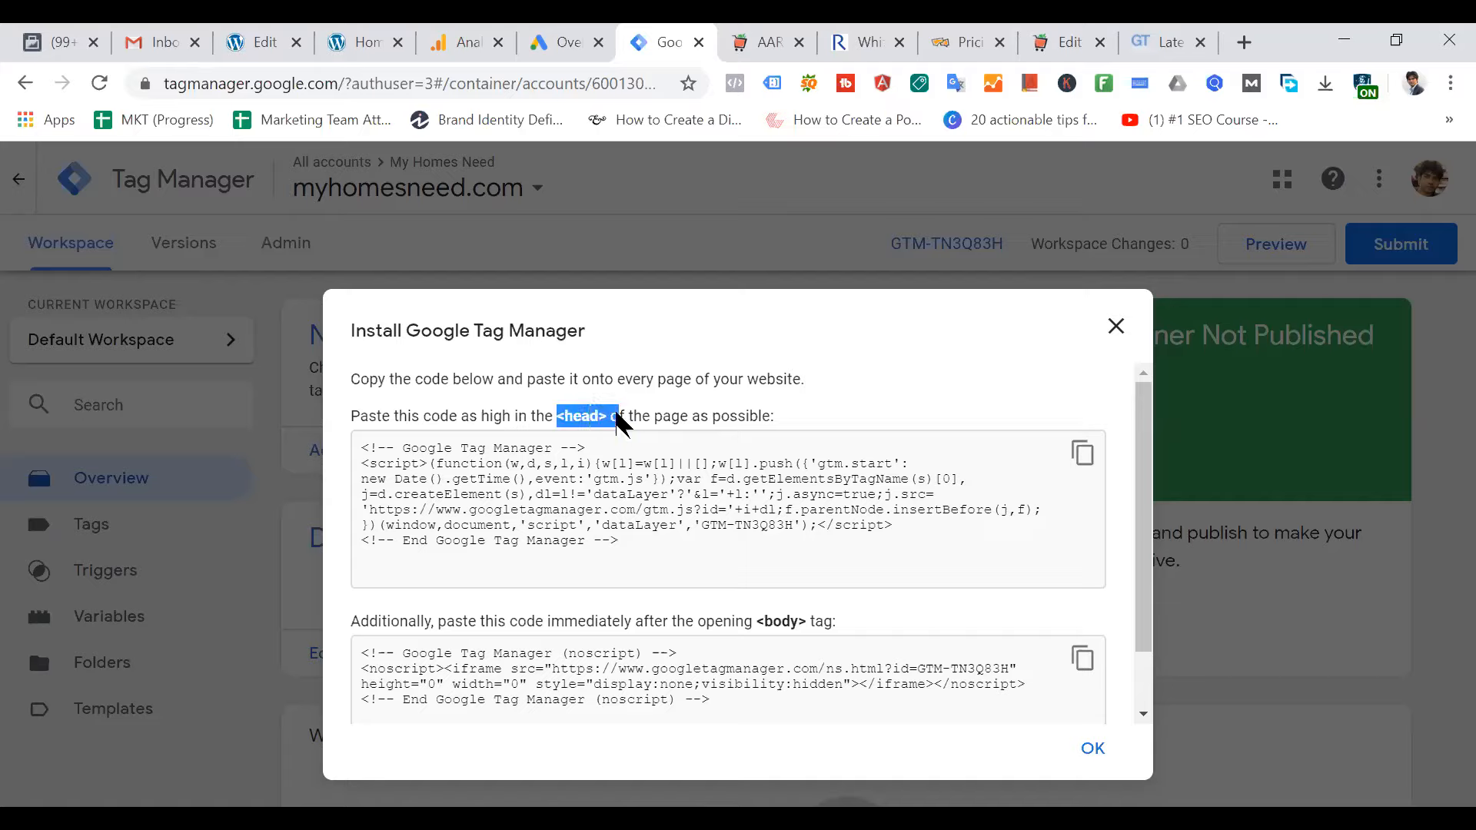
click(503, 495)
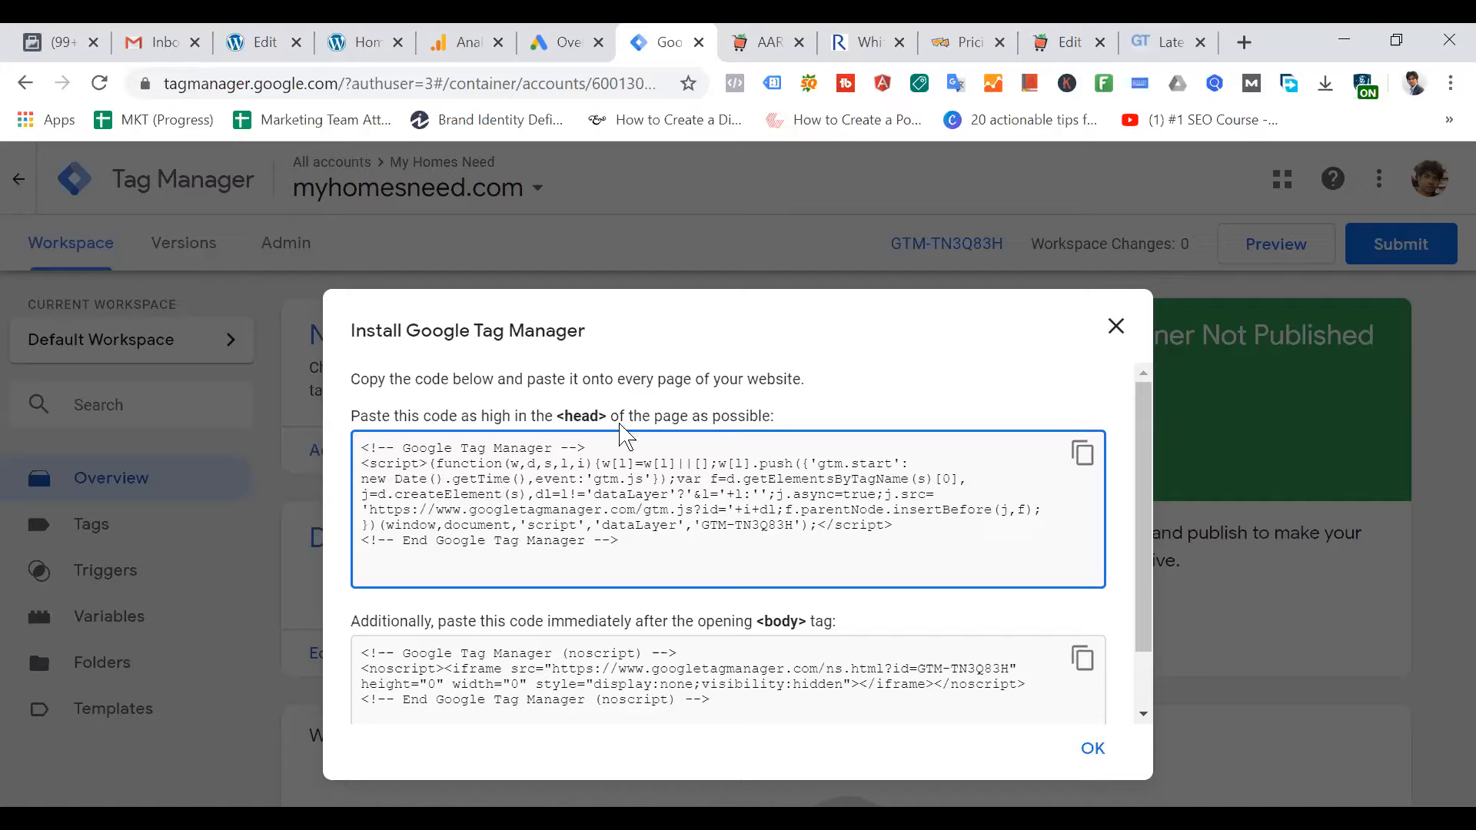
drag(559, 419, 612, 419)
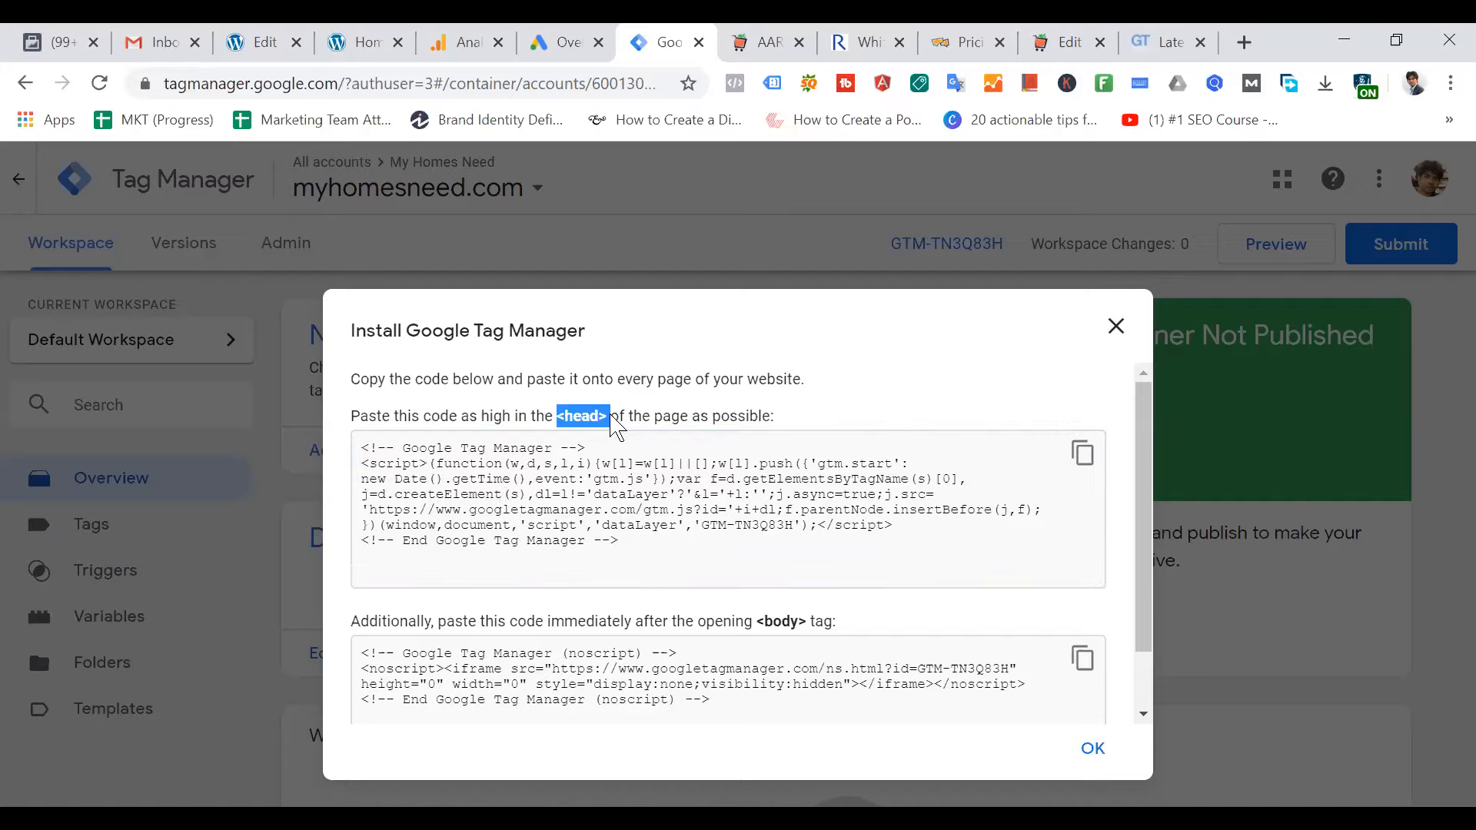
click(270, 43)
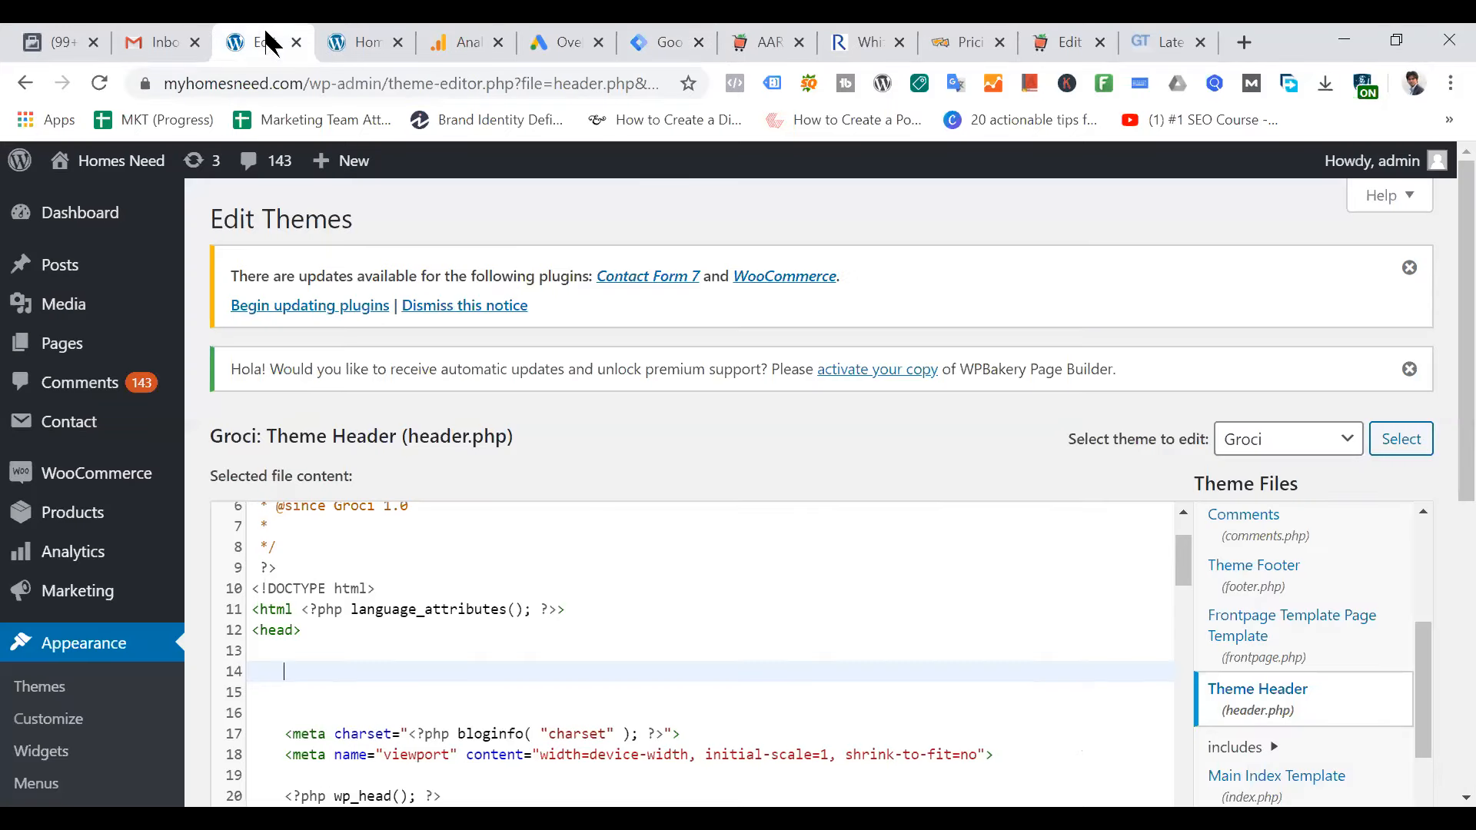
drag(310, 632, 252, 630)
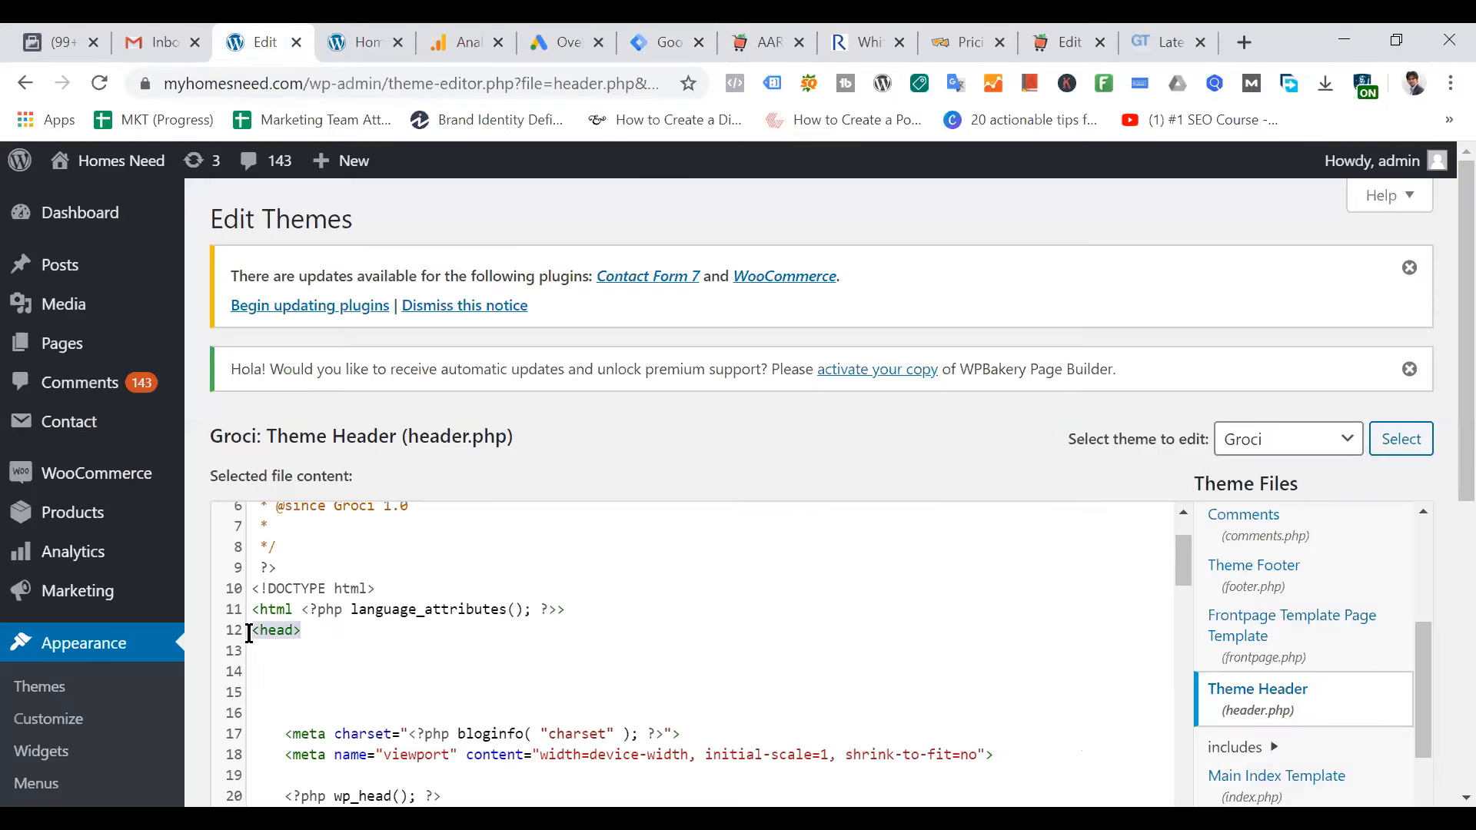
Copy the Tag Manager head snippet and paste it on empty line 14 below the <head> tag in header.php
click(375, 674)
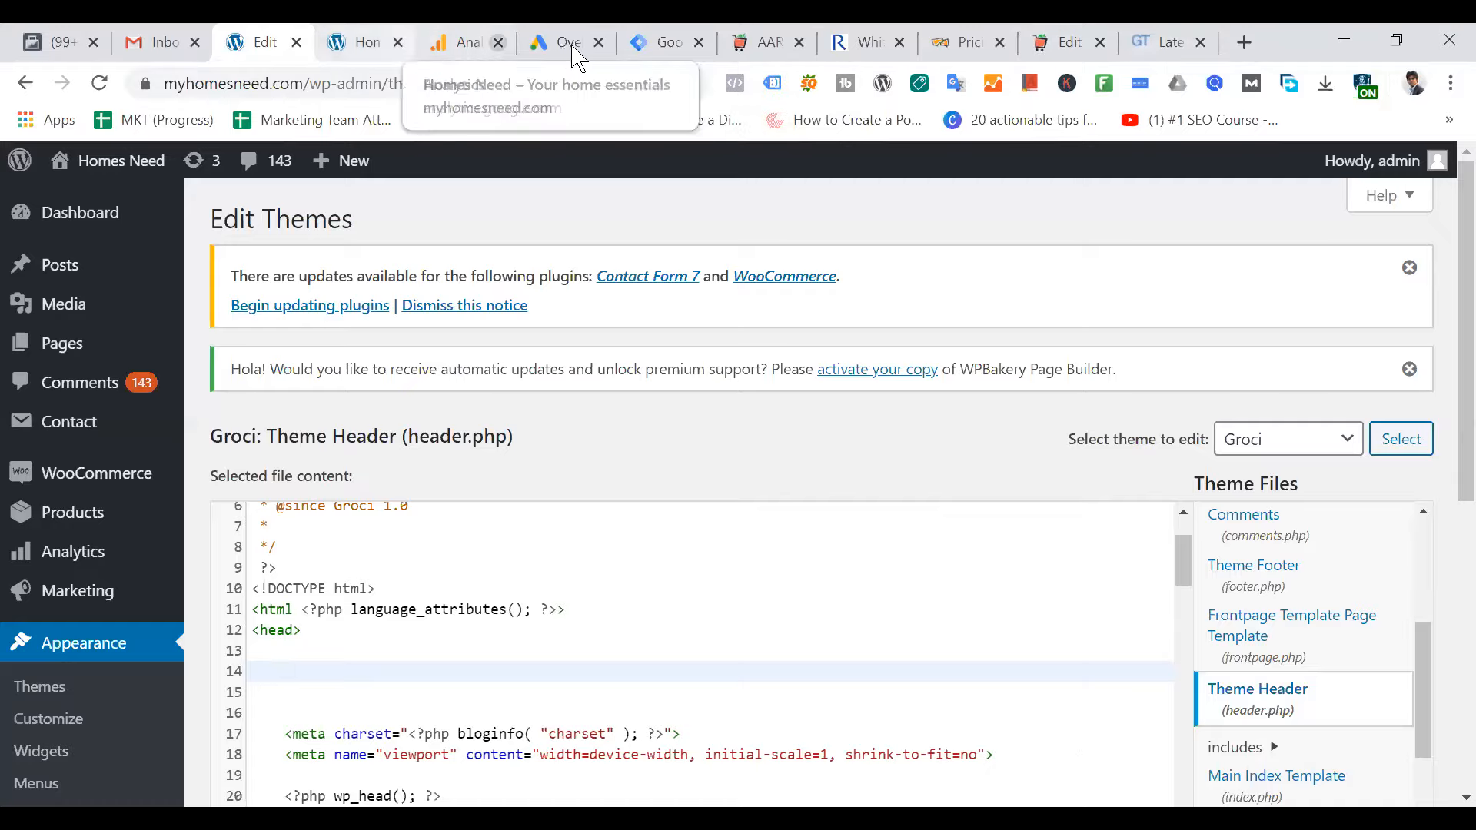
click(675, 44)
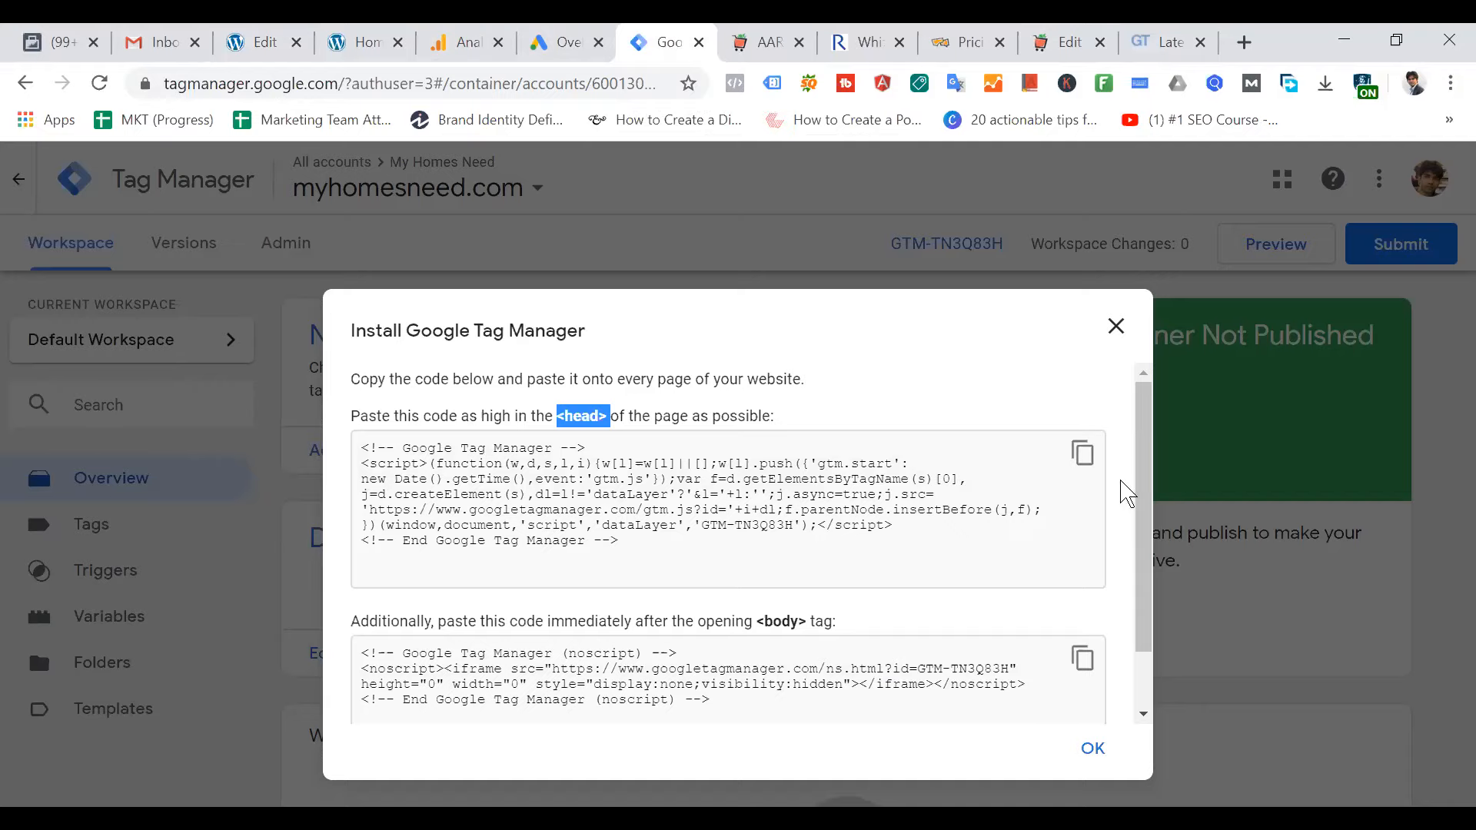
click(1081, 456)
click(1082, 456)
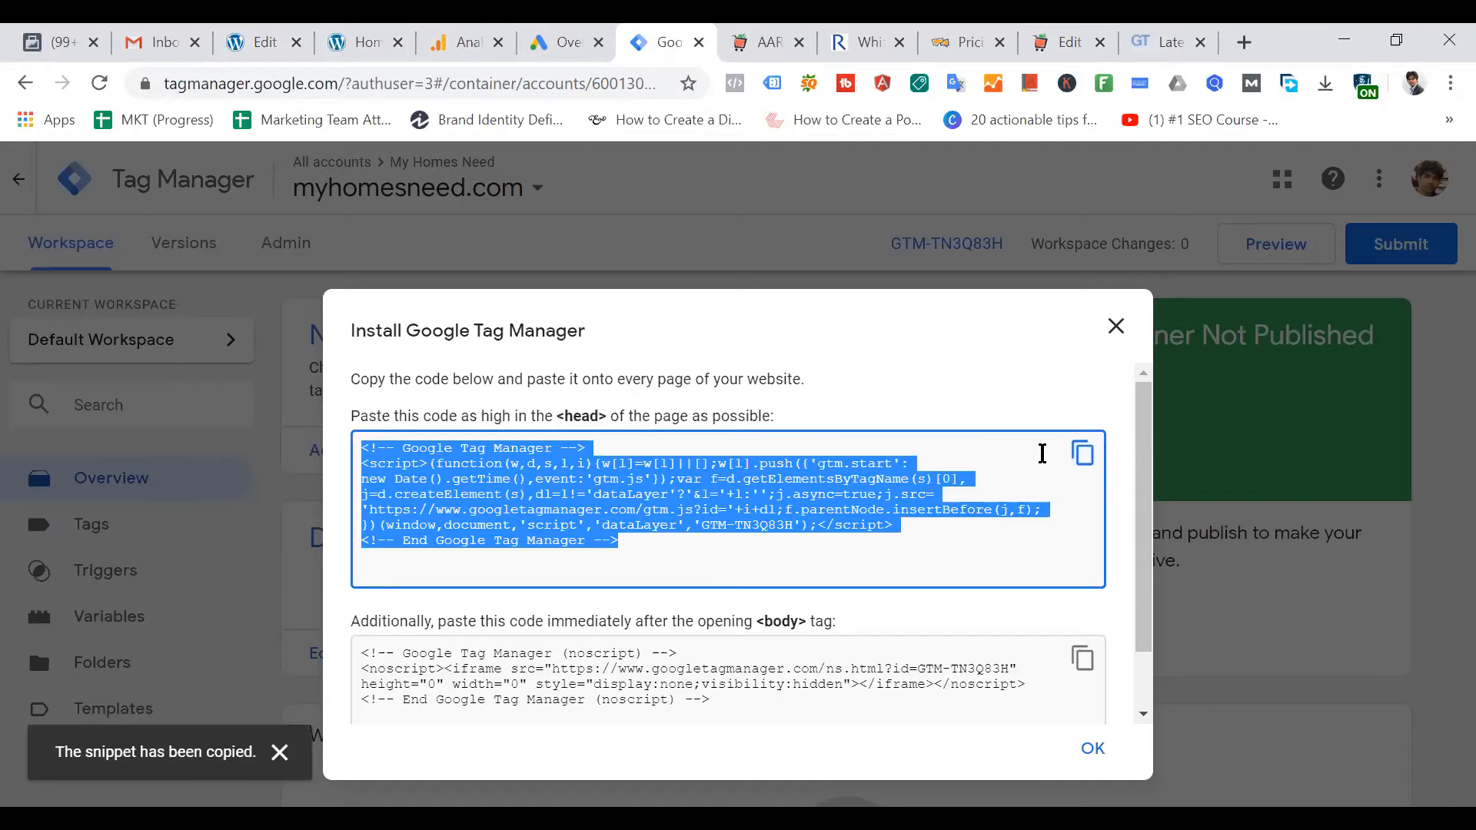
click(261, 42)
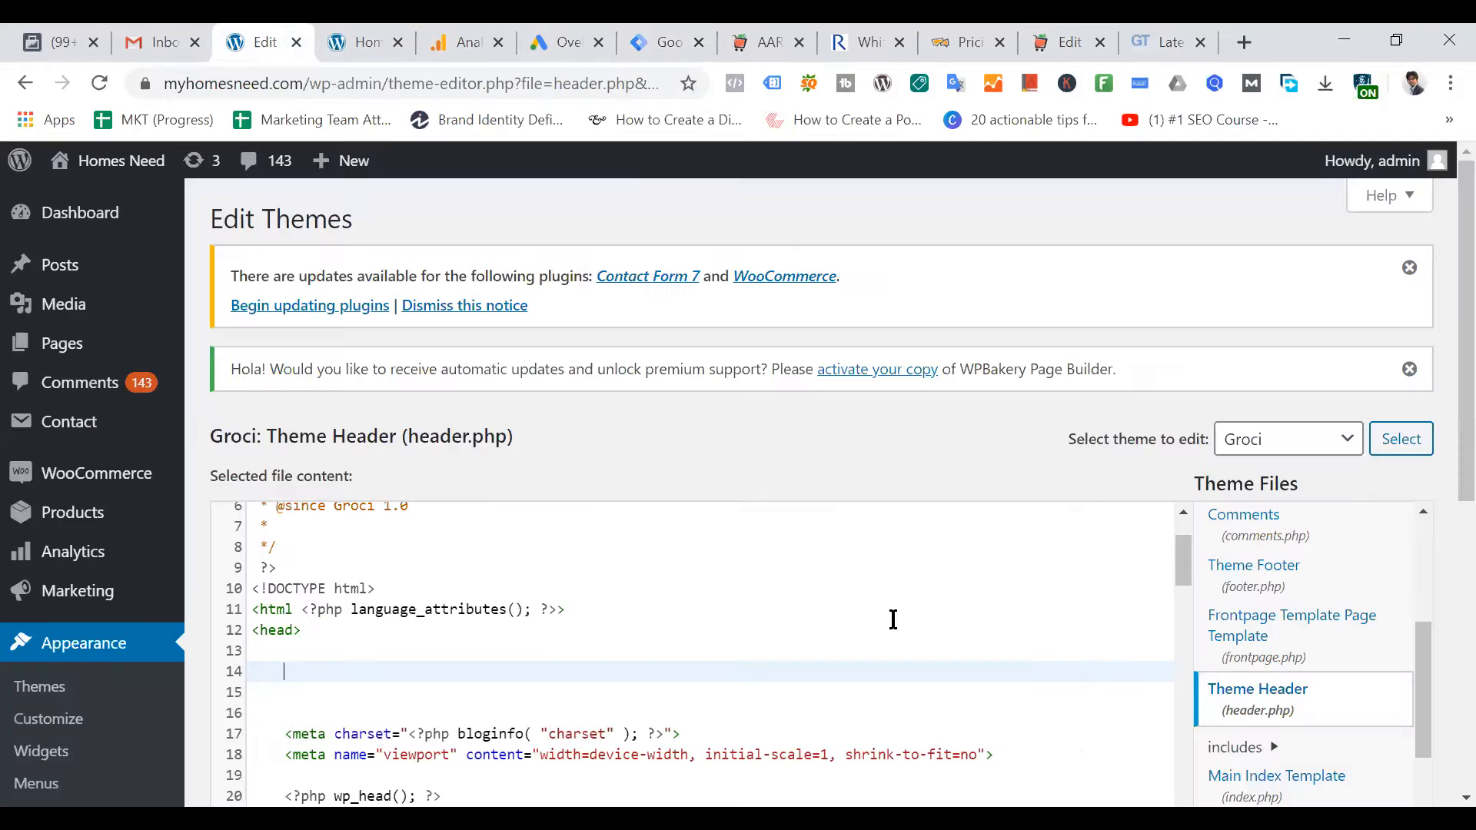
key(ctrl+v)
scroll(961, 623, down, 2)
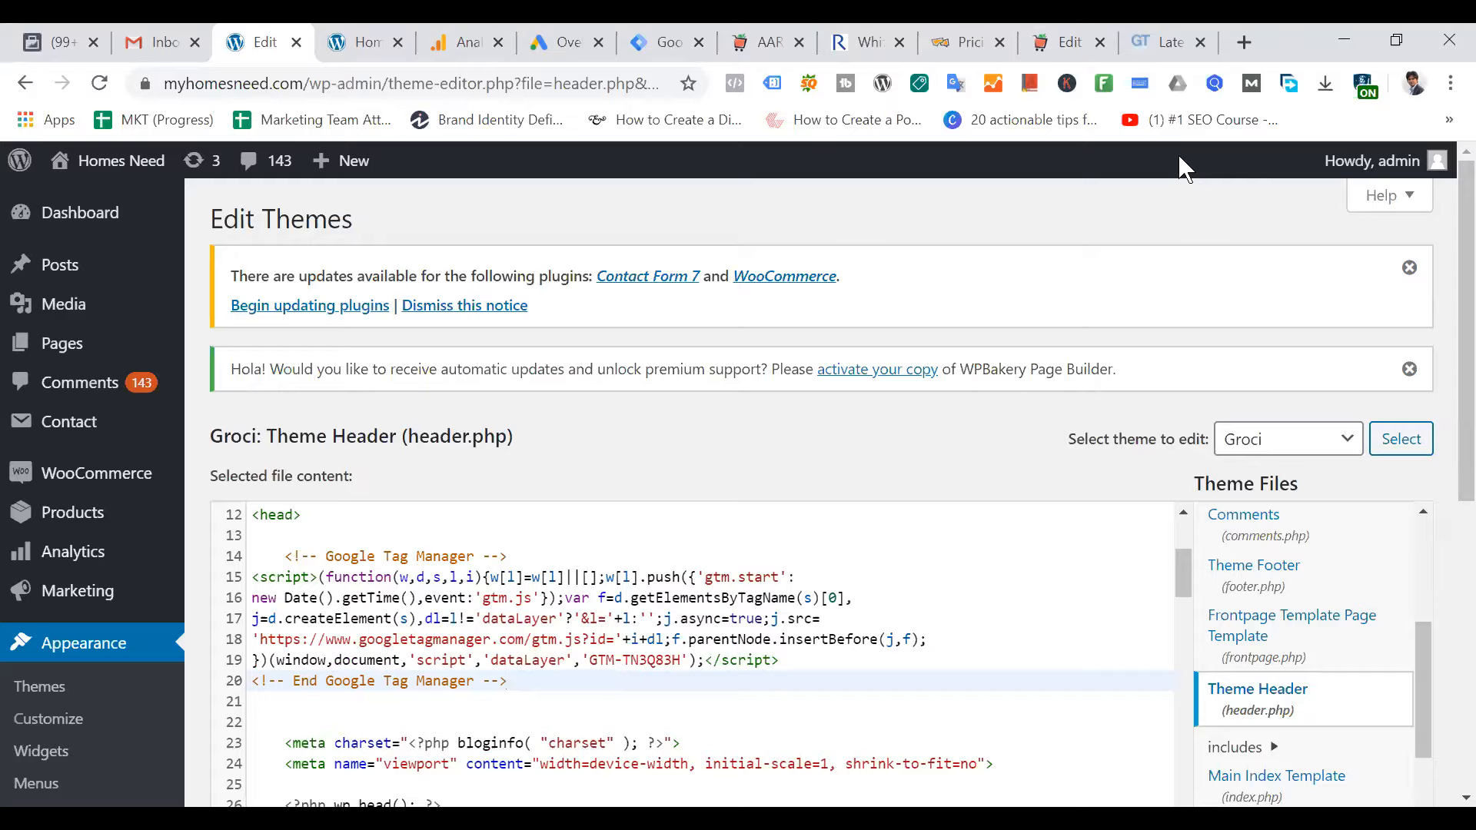
Return to Tag Manager, highlight the <body> instruction and copy the noscript snippet
click(663, 41)
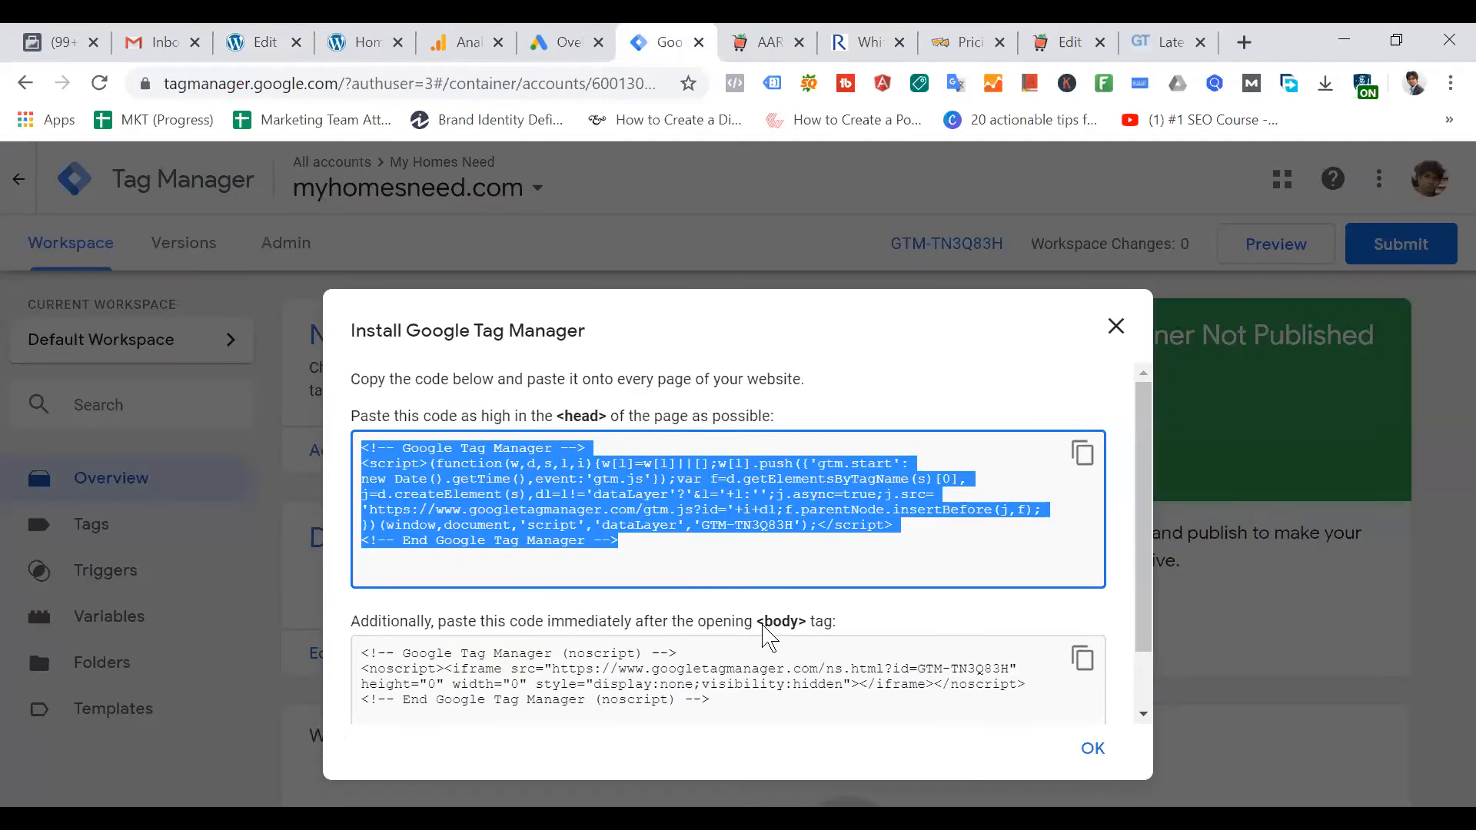
drag(756, 621, 797, 629)
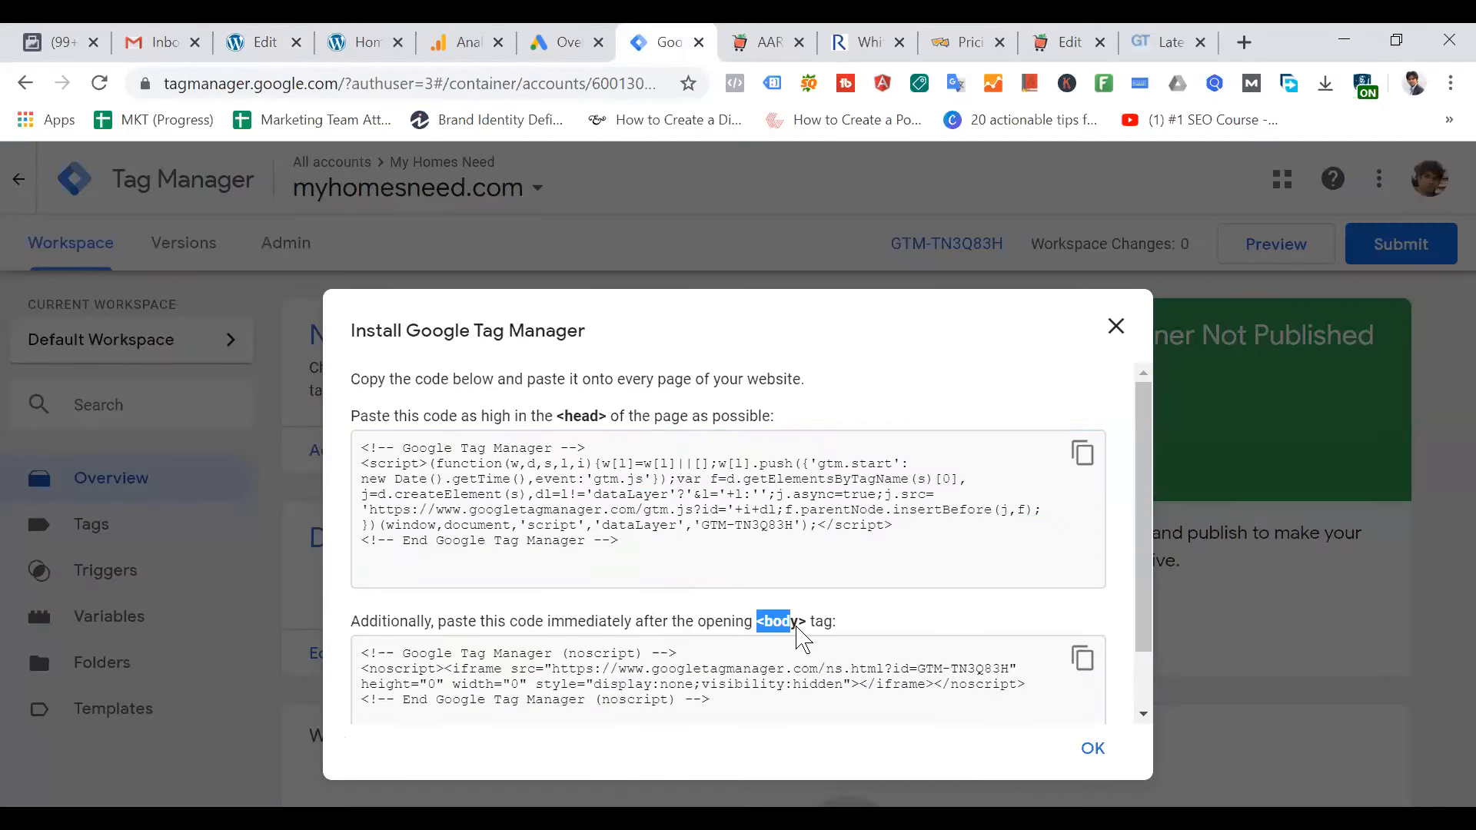
click(1084, 661)
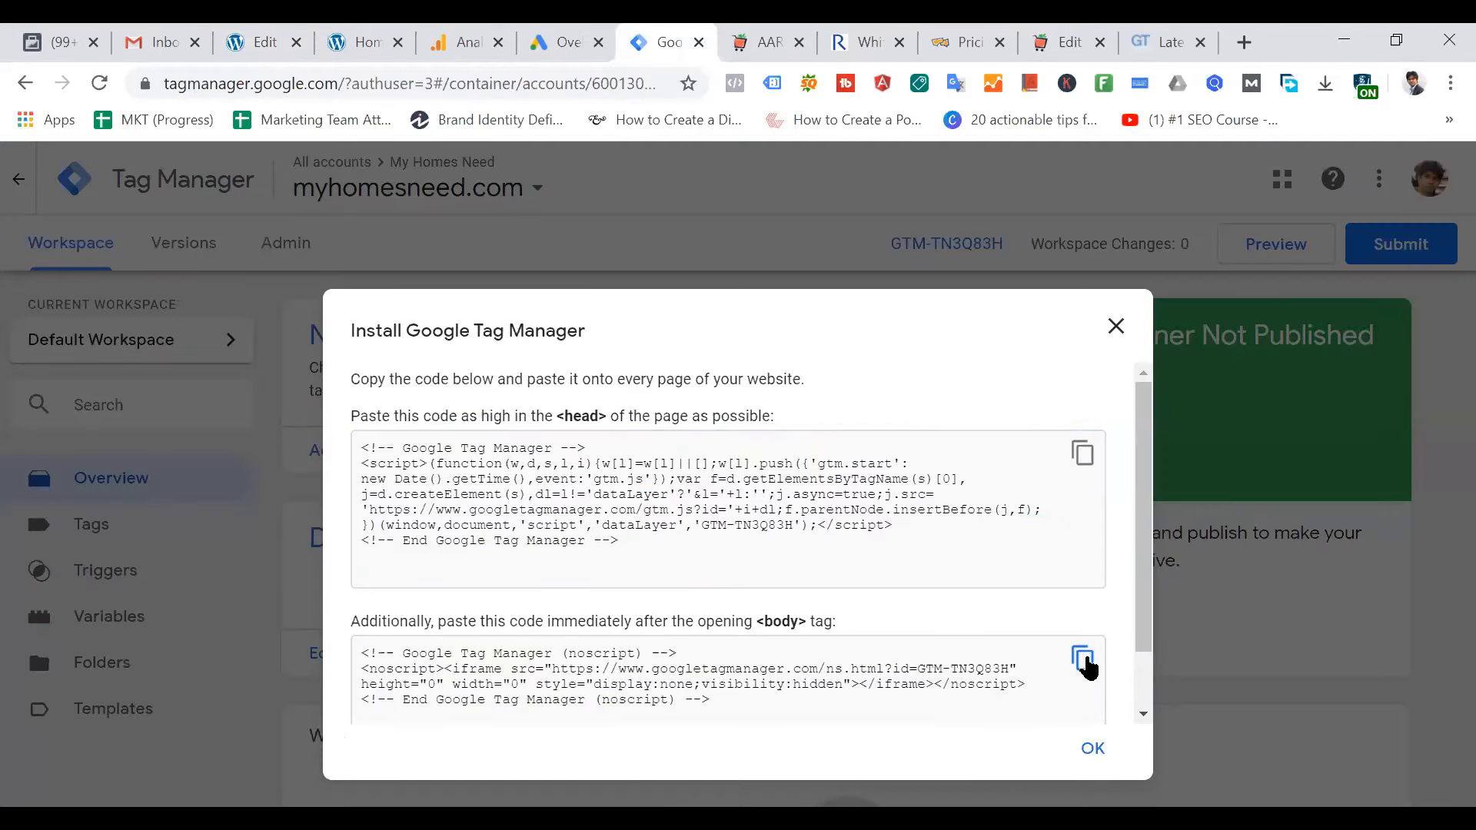
click(754, 702)
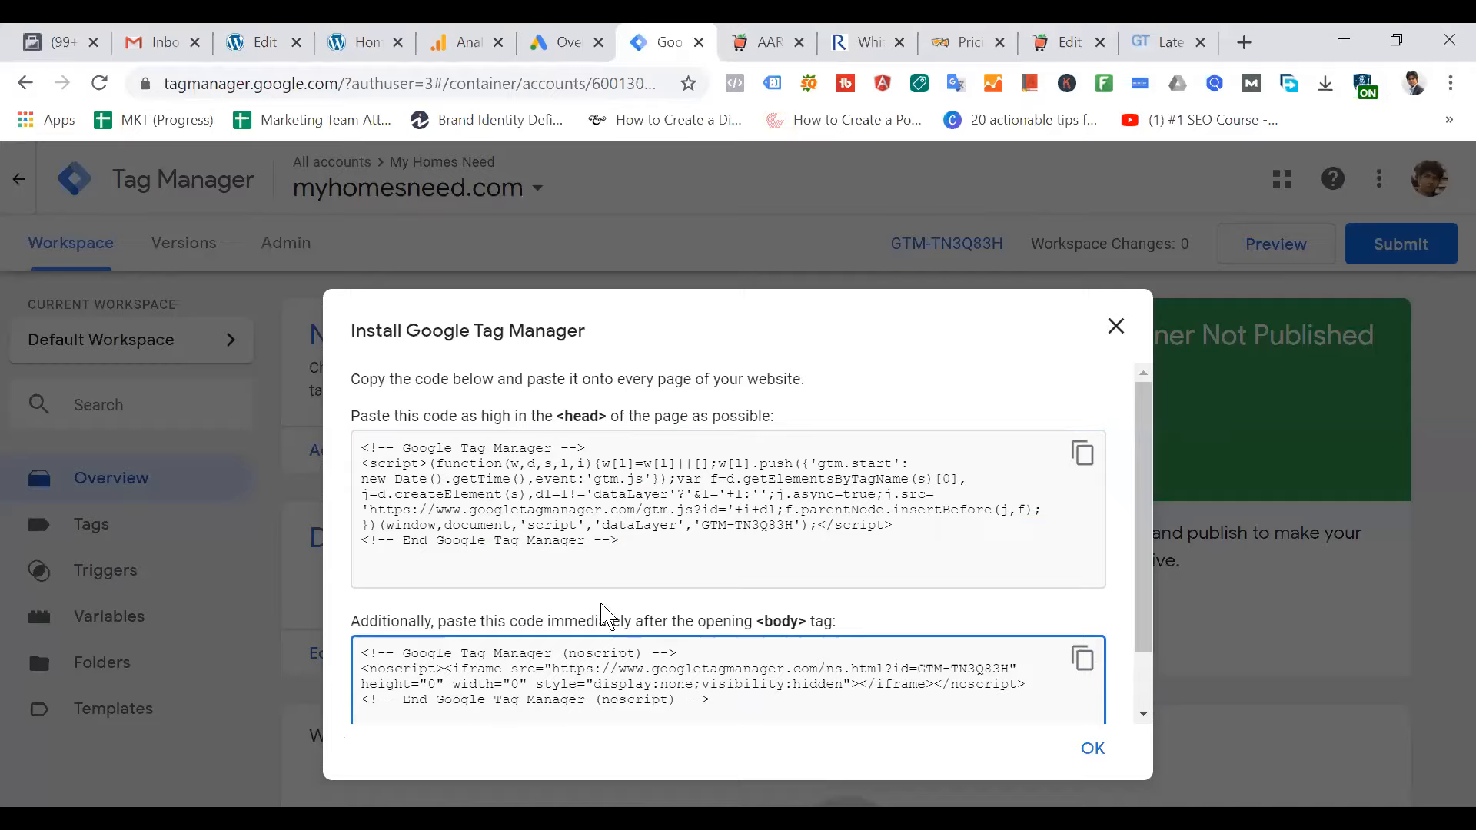
Highlight the full head snippet and point out the noscript snippet in the install dialog
drag(640, 534, 338, 459)
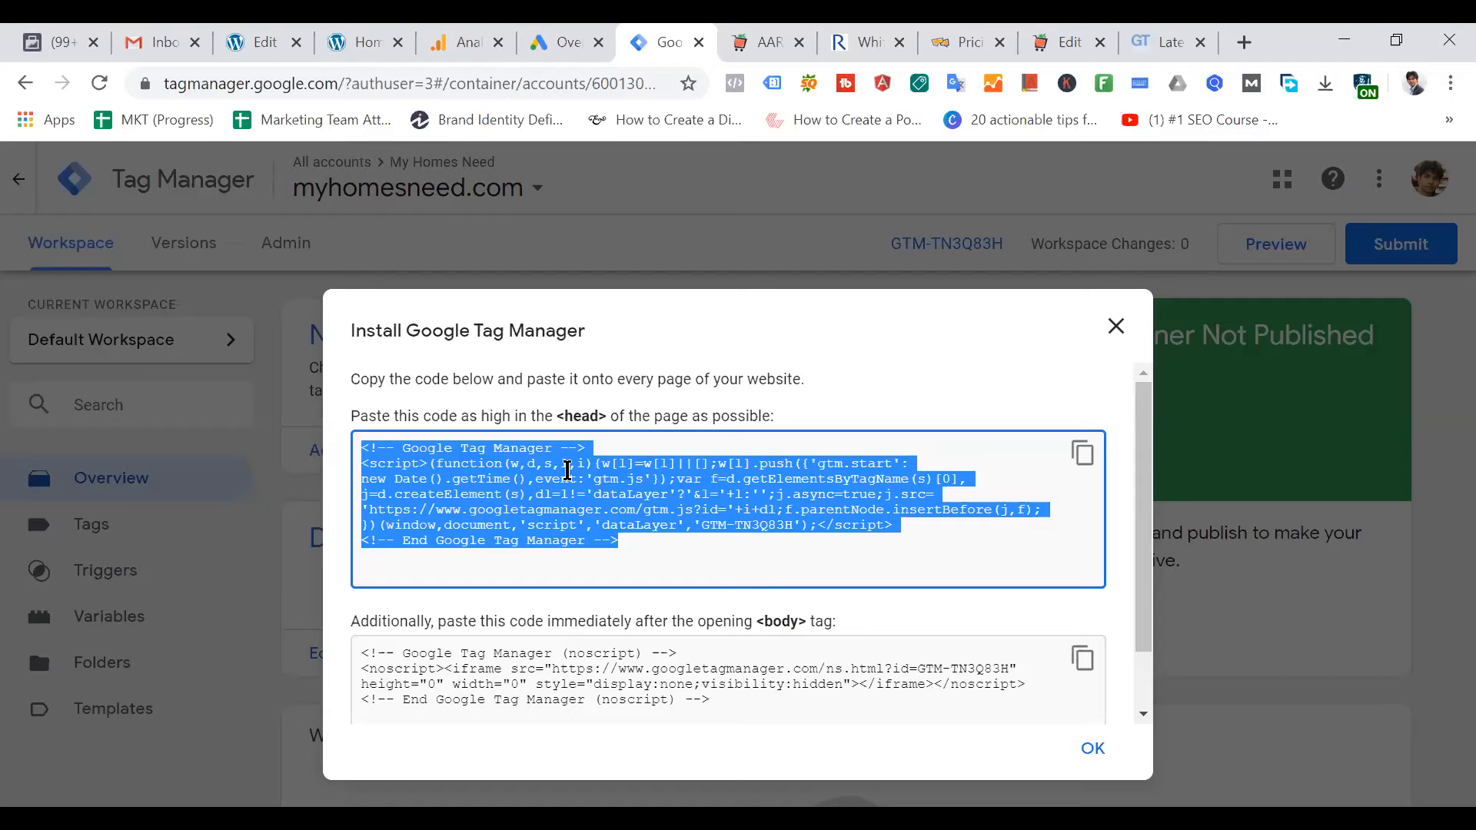
double_click(567, 669)
click(635, 530)
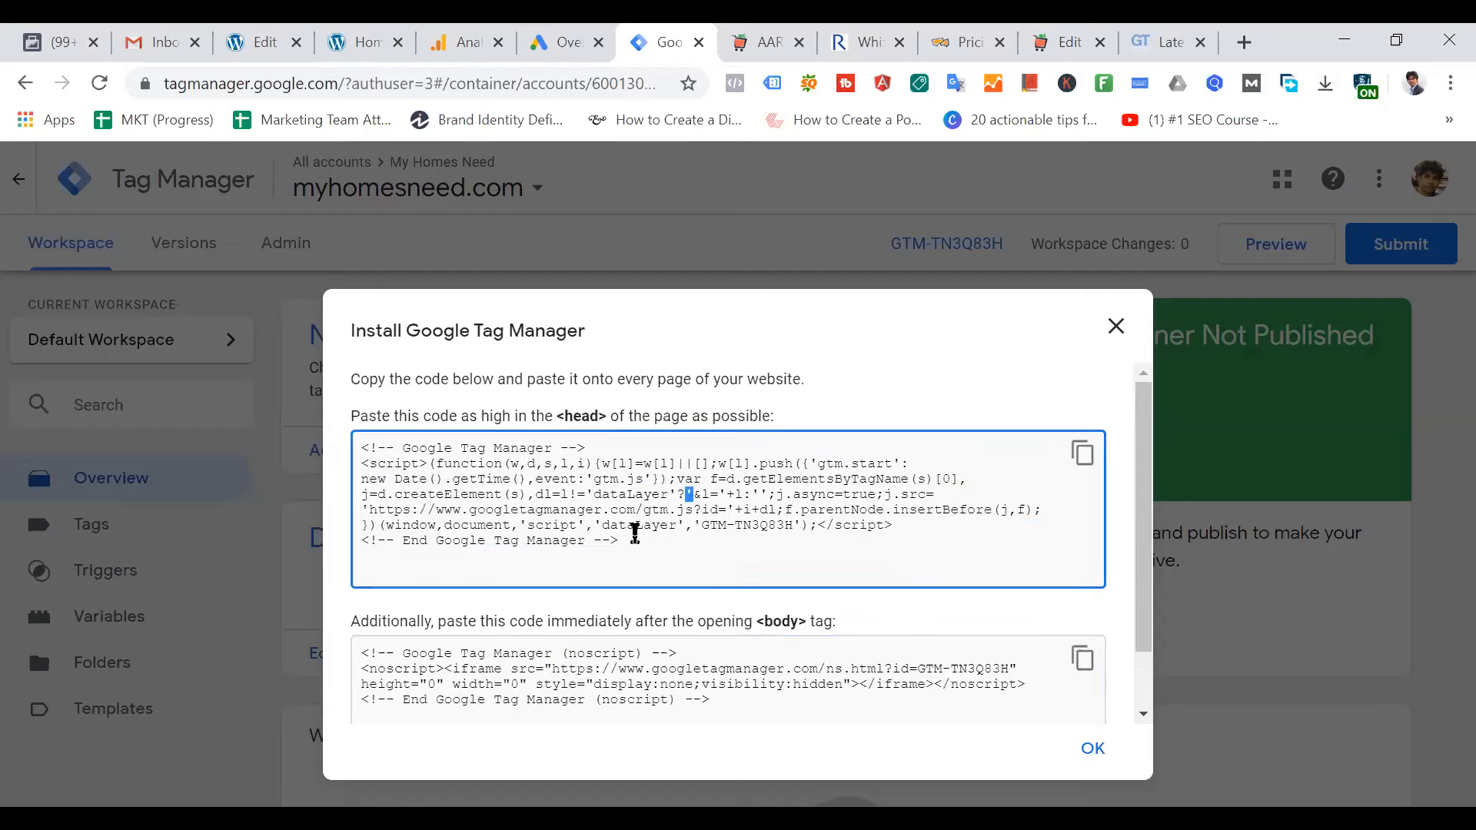
drag(626, 542, 347, 449)
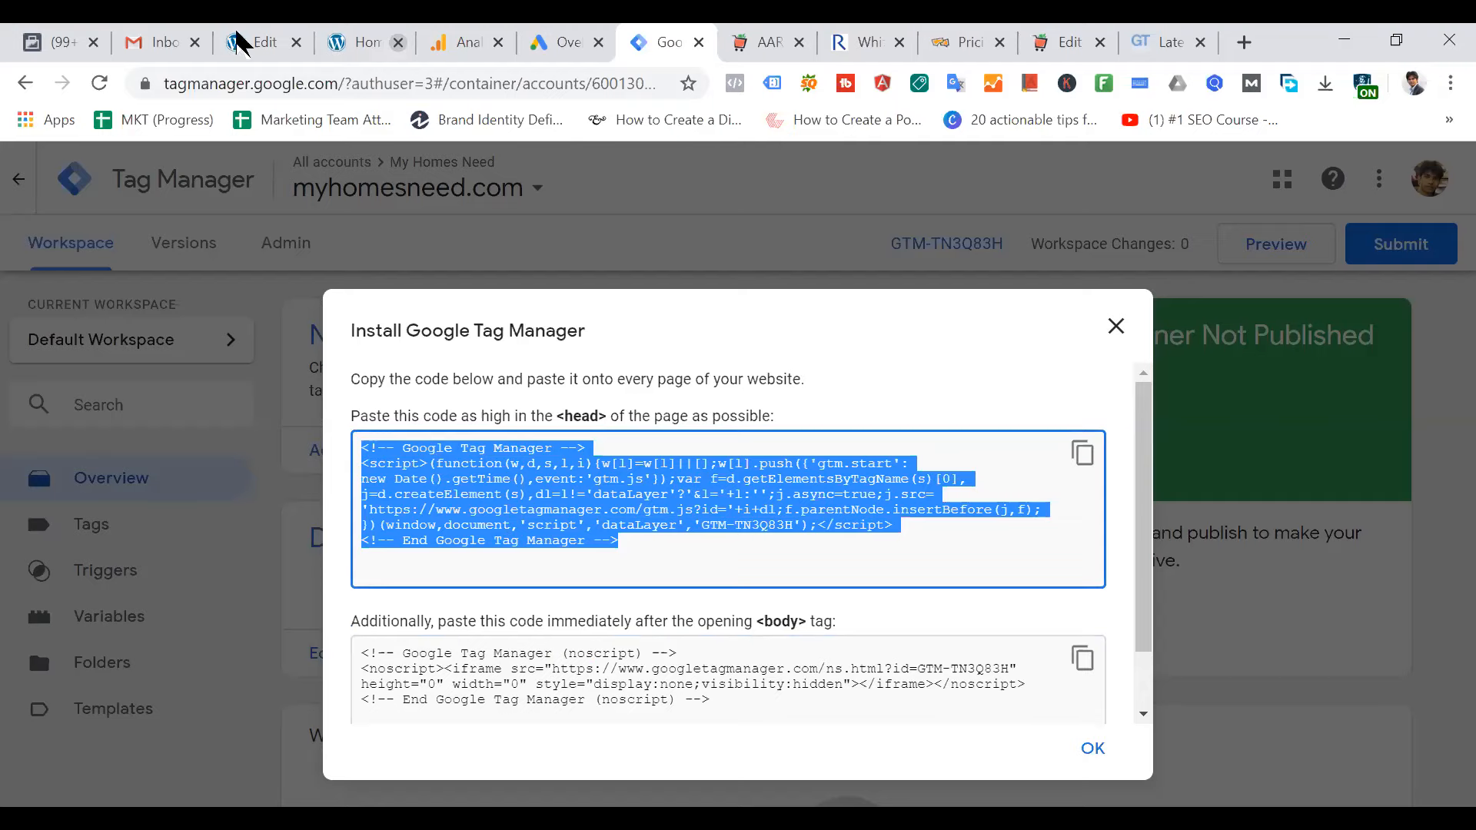
Switch to the WordPress theme editor and review header.php down to its end and back to the head snippet
click(262, 42)
scroll(516, 560, down, 20)
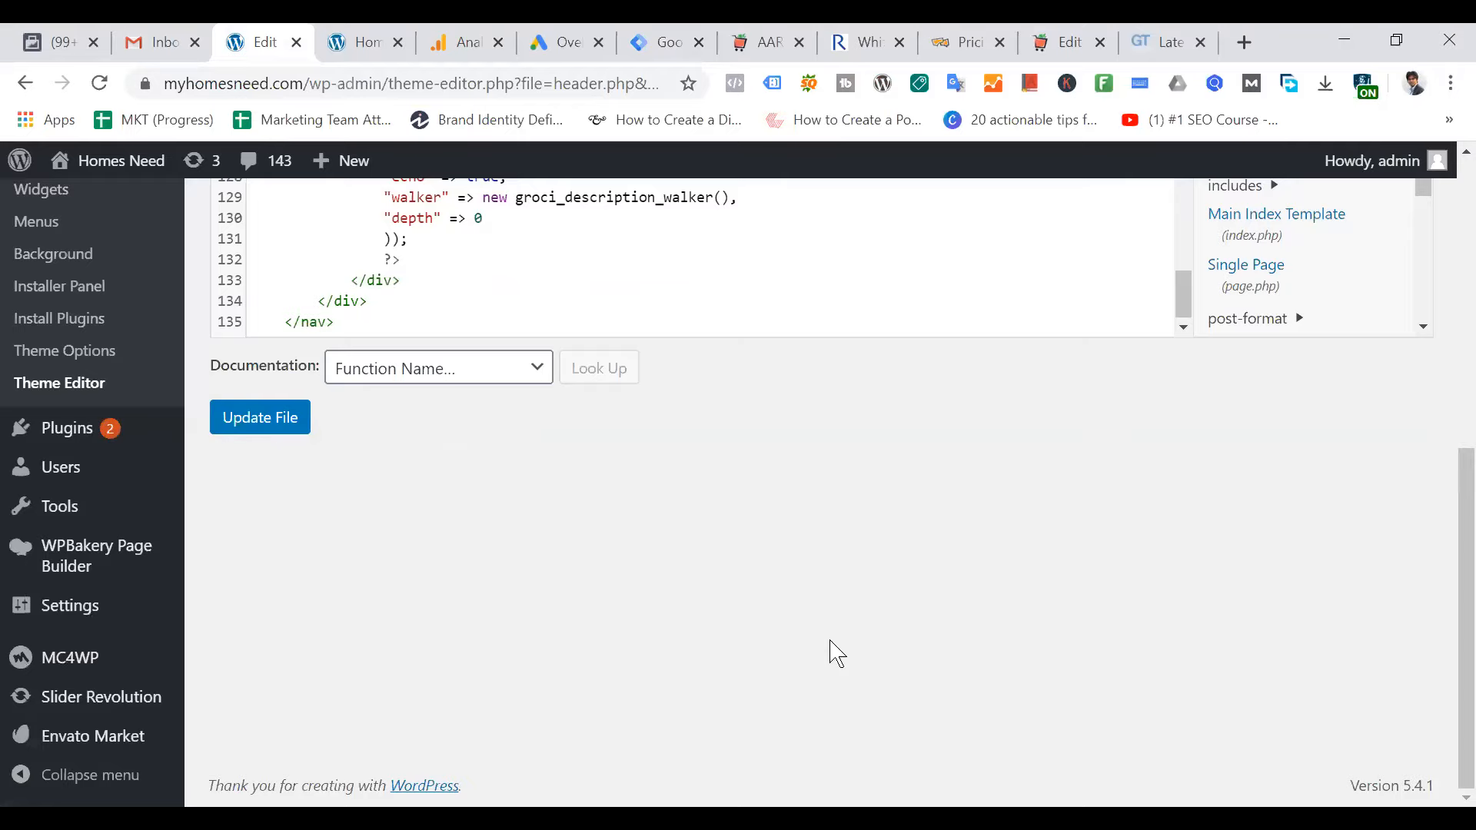
scroll(837, 653, up, 8)
scroll(830, 640, up, 10)
scroll(830, 640, up, 13)
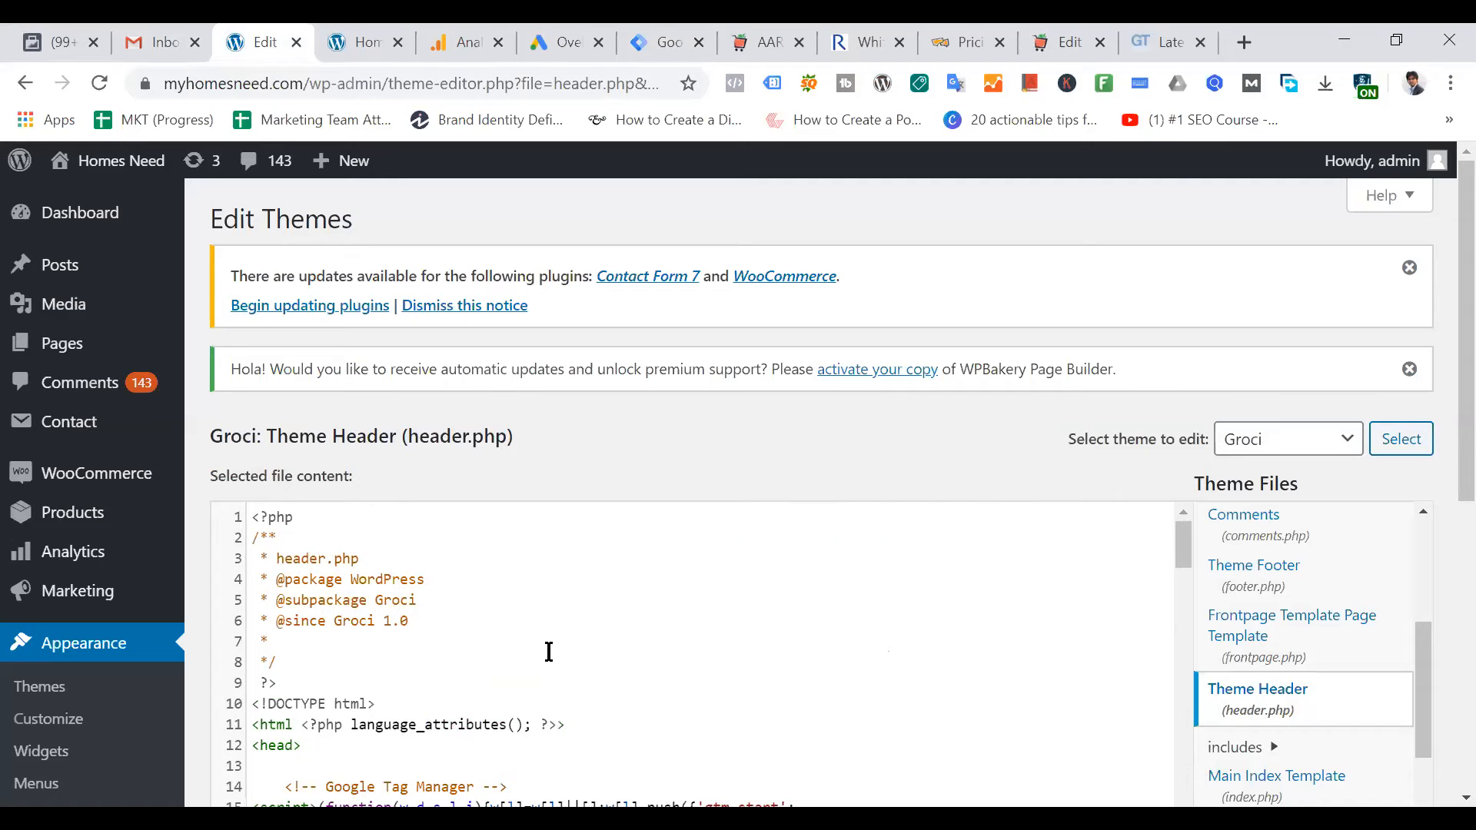
scroll(561, 638, down, 2)
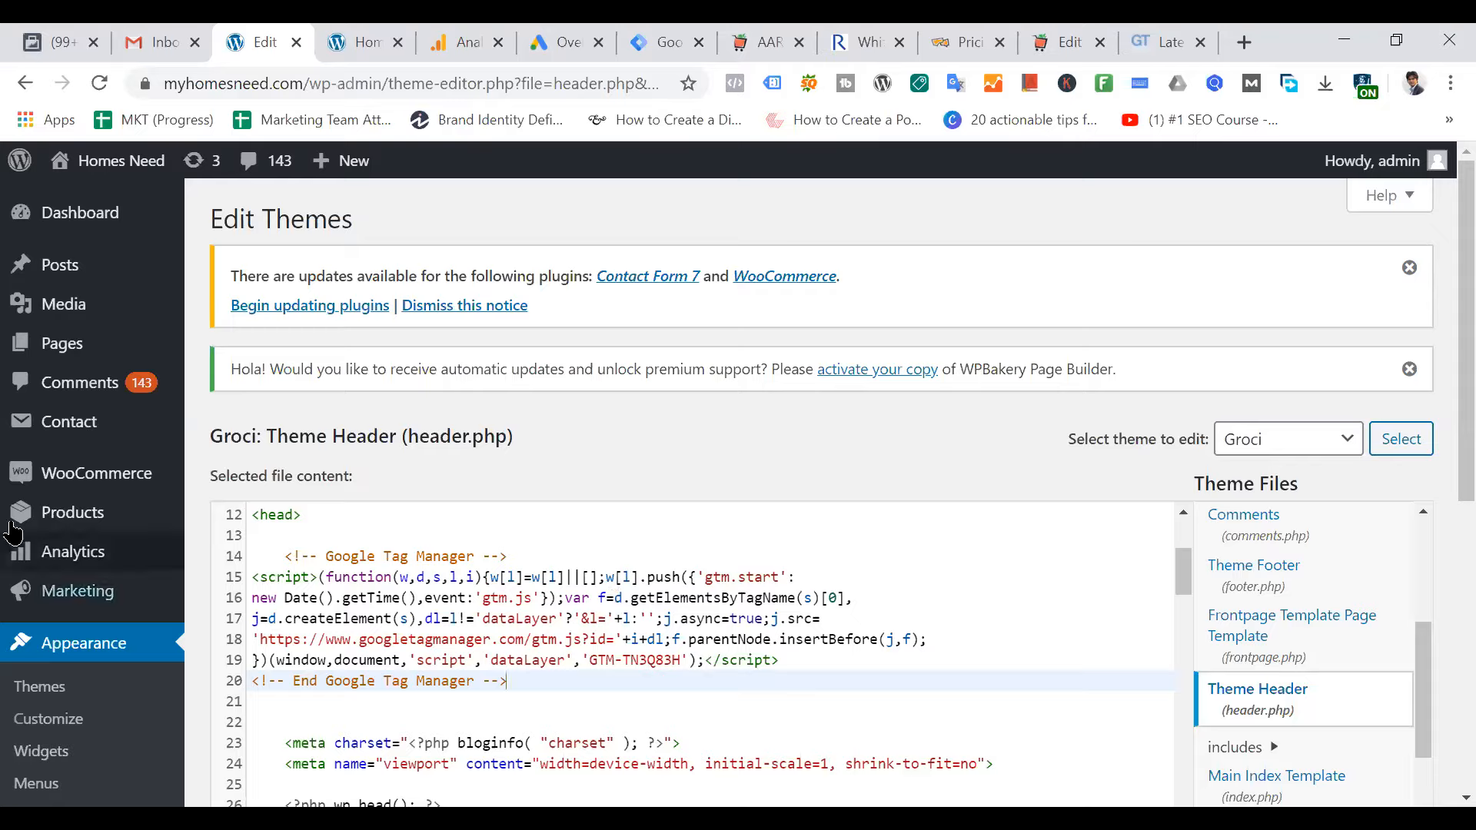
scroll(109, 511, down, 5)
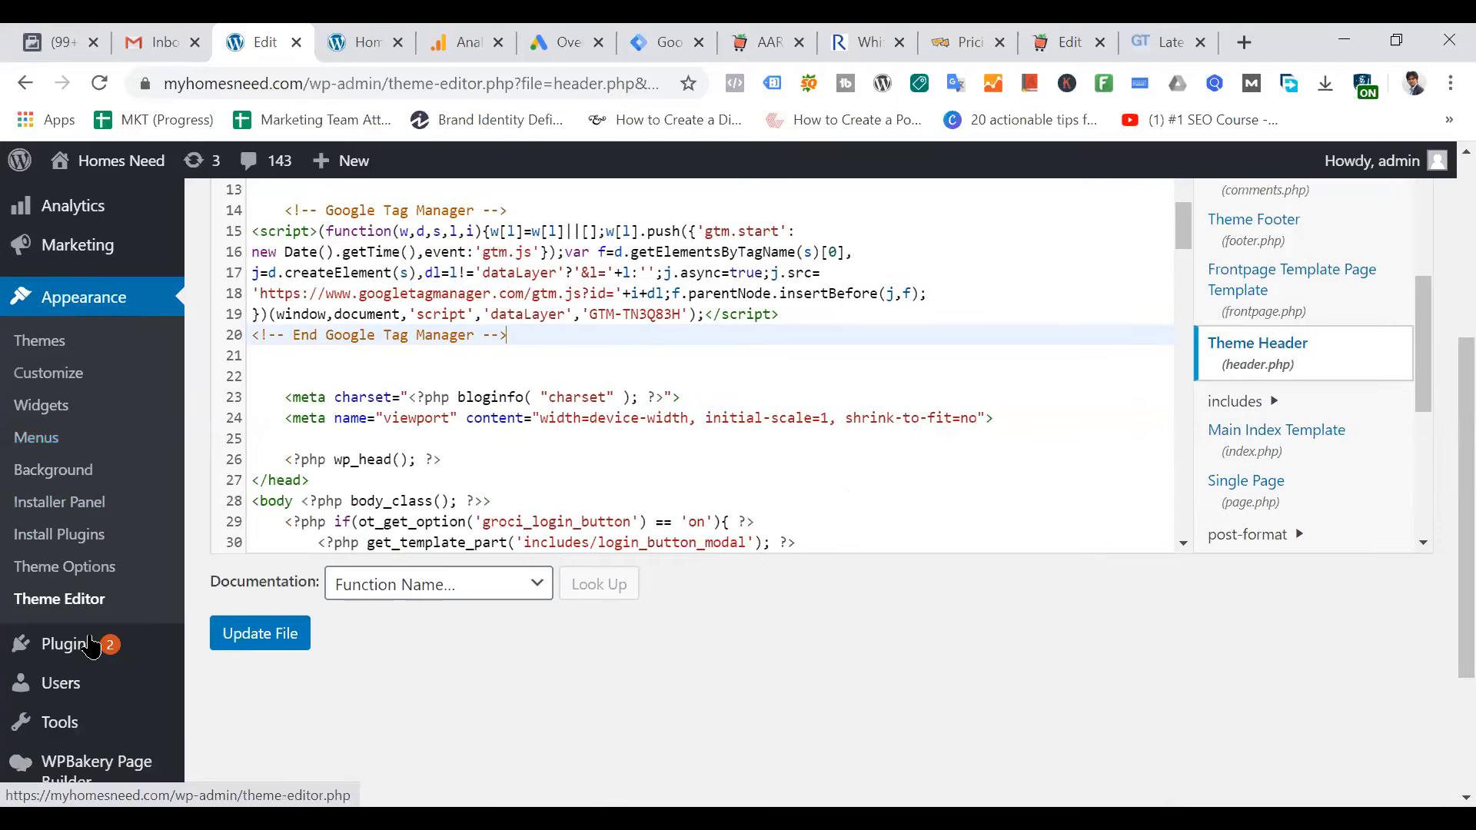
Open the page for adding new WordPress plugins, leaving the theme editor without saving the header.php edits
mouse_move(73, 654)
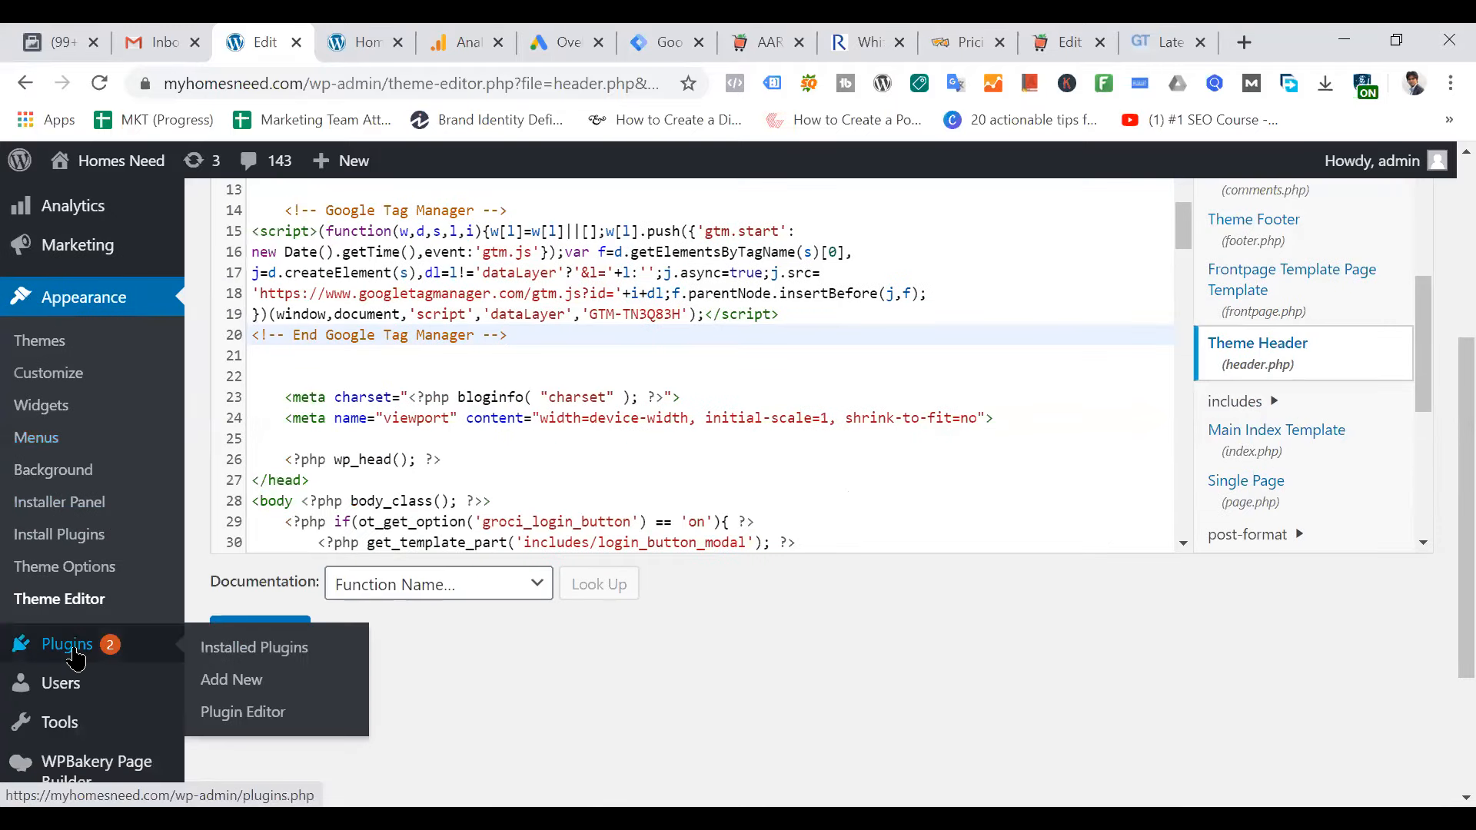
click(230, 699)
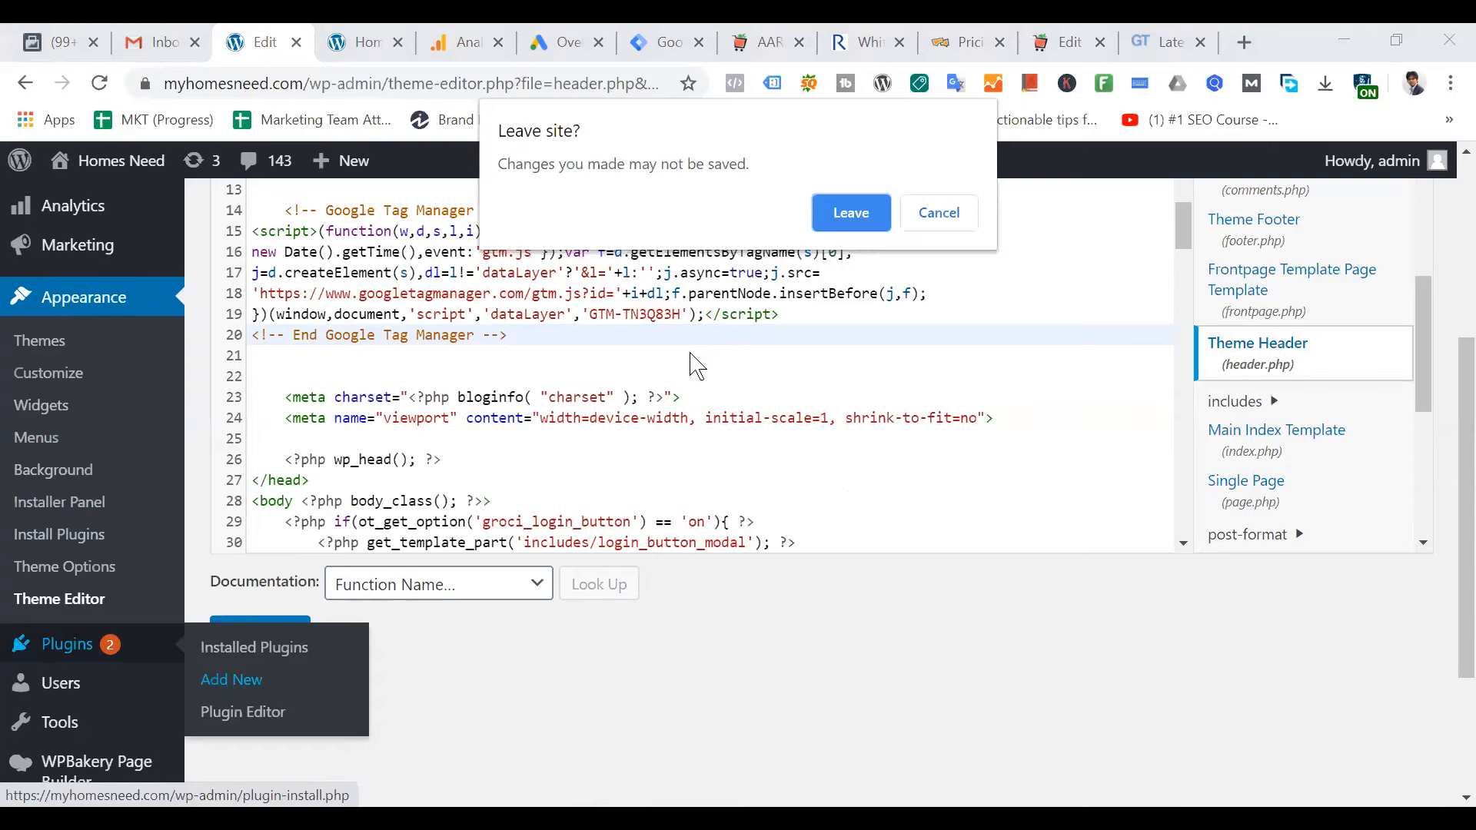
key(Return)
Switch to Tag Manager, dismiss the install dialog, highlight the container ID, and reopen and close the install snippets from it
click(688, 42)
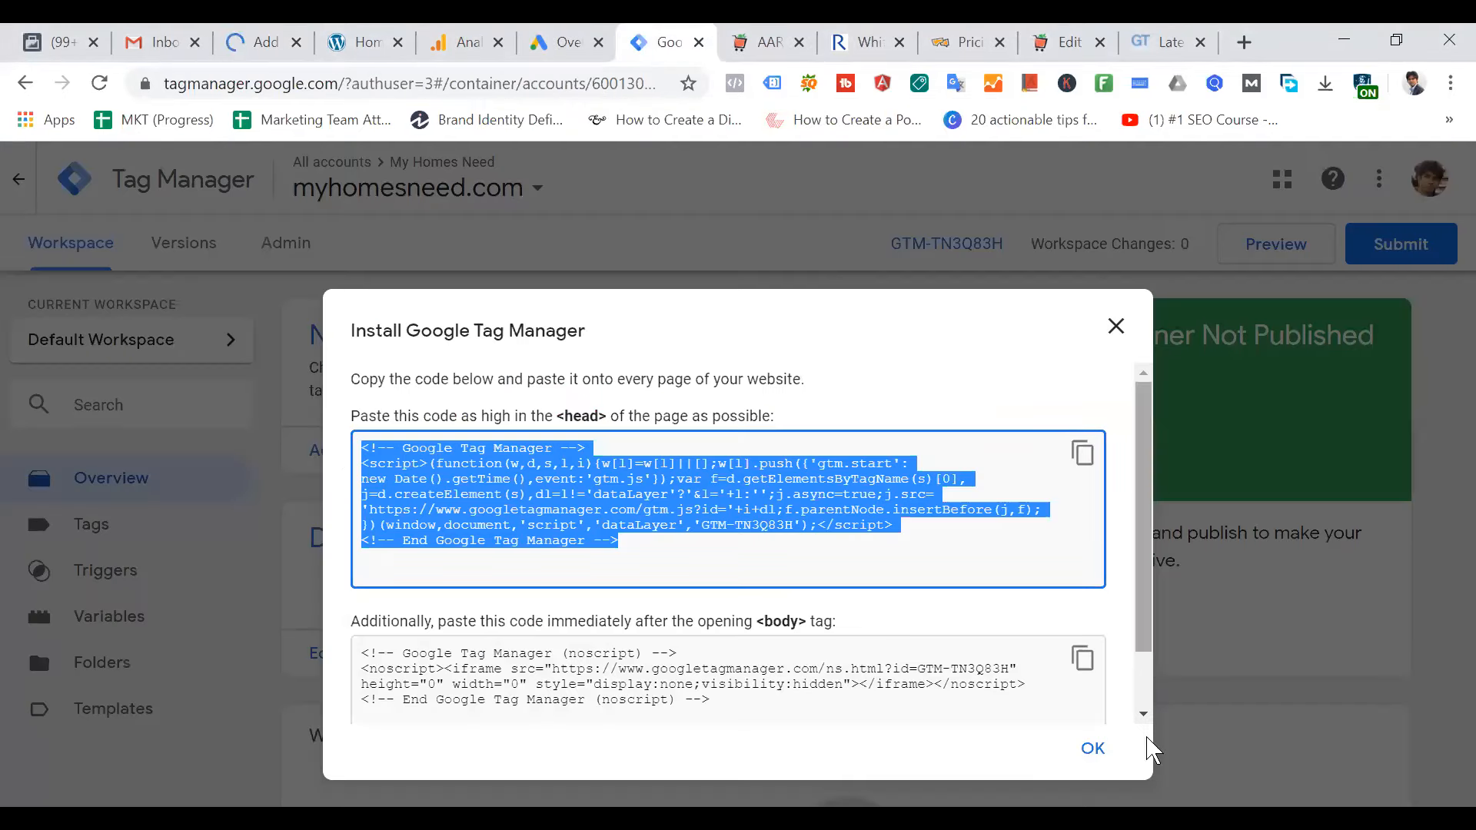
click(1092, 747)
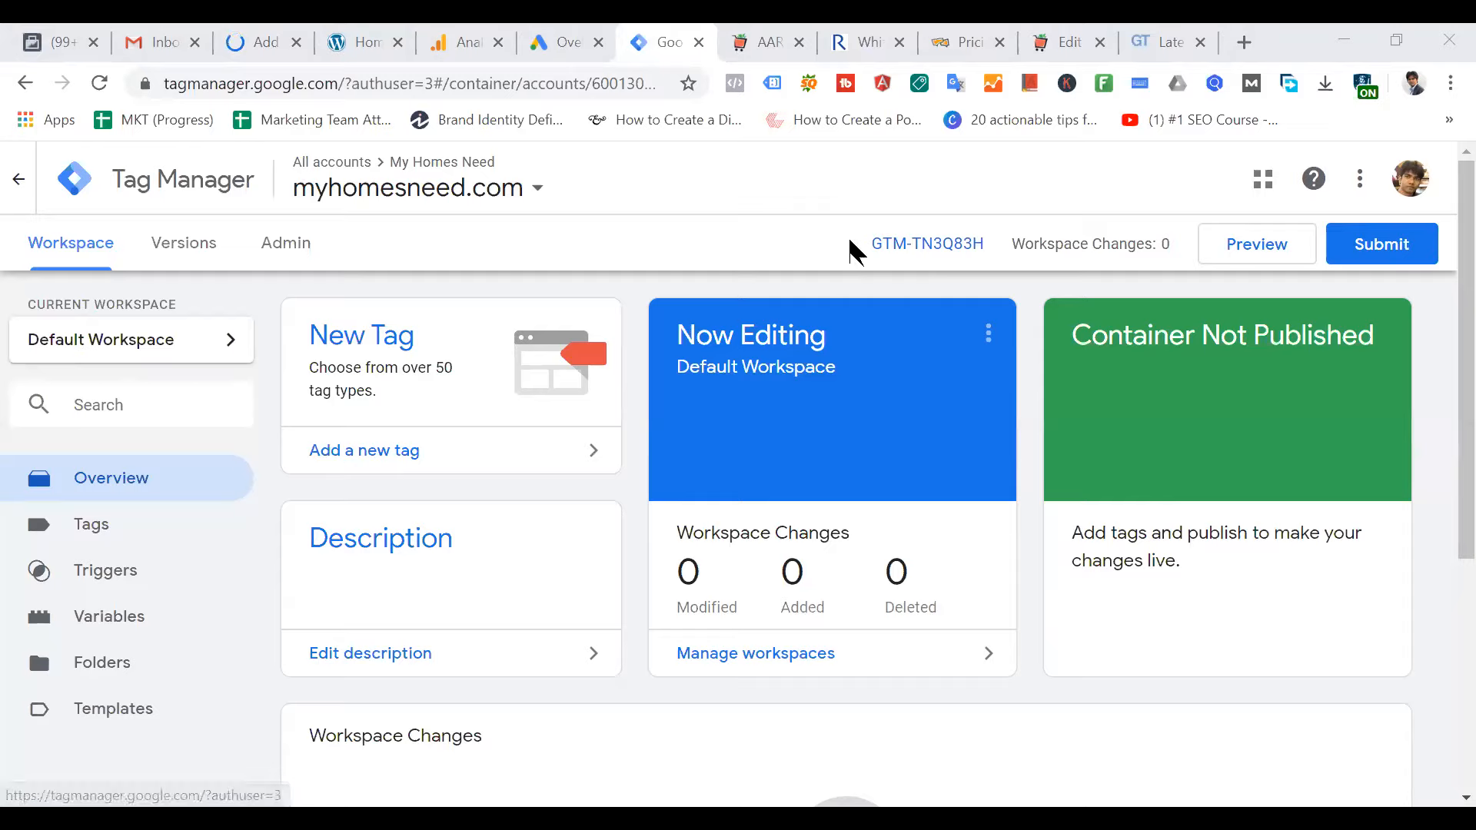
drag(848, 254, 986, 253)
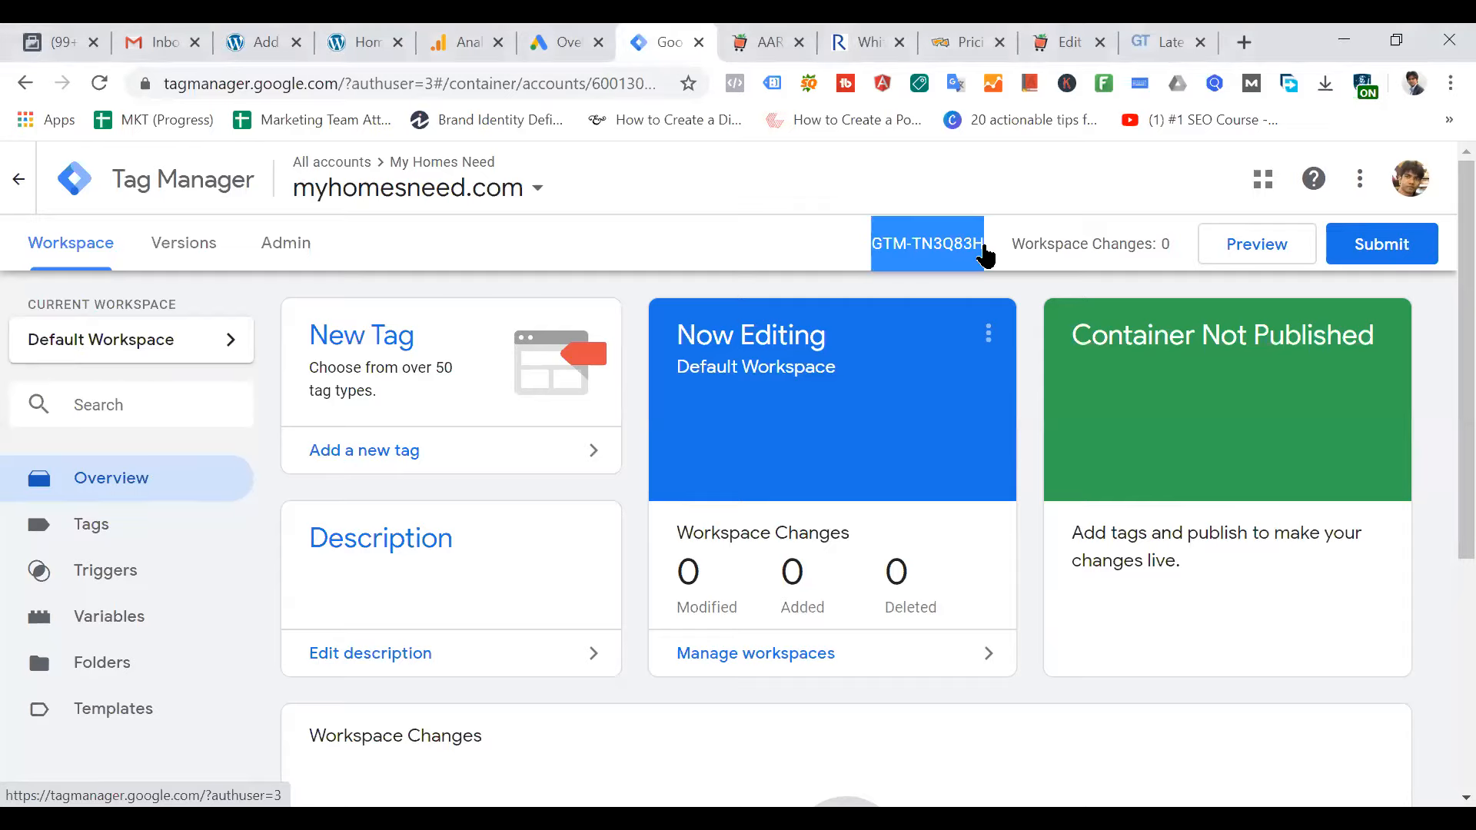
click(843, 247)
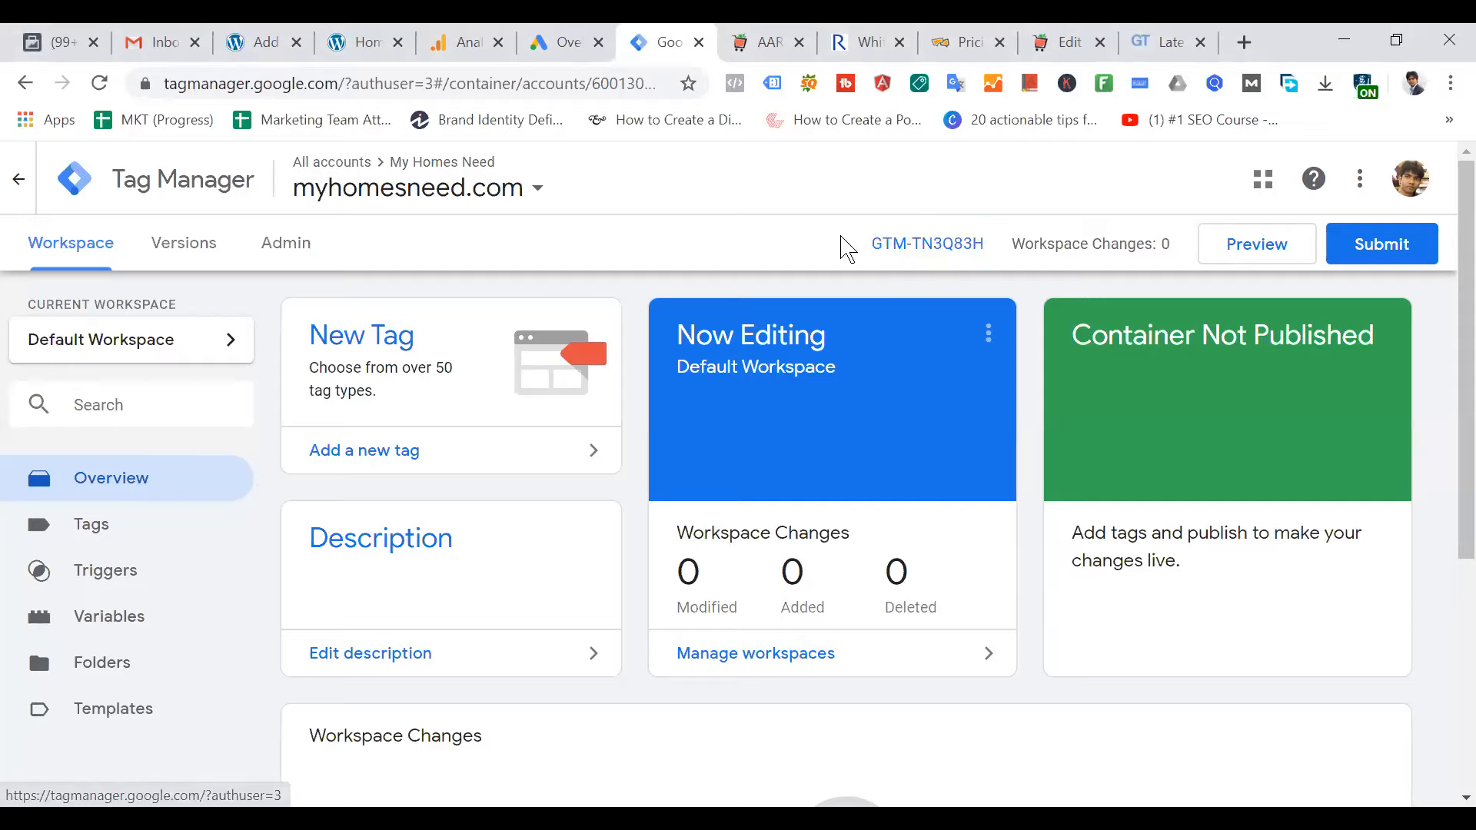
drag(849, 247, 986, 256)
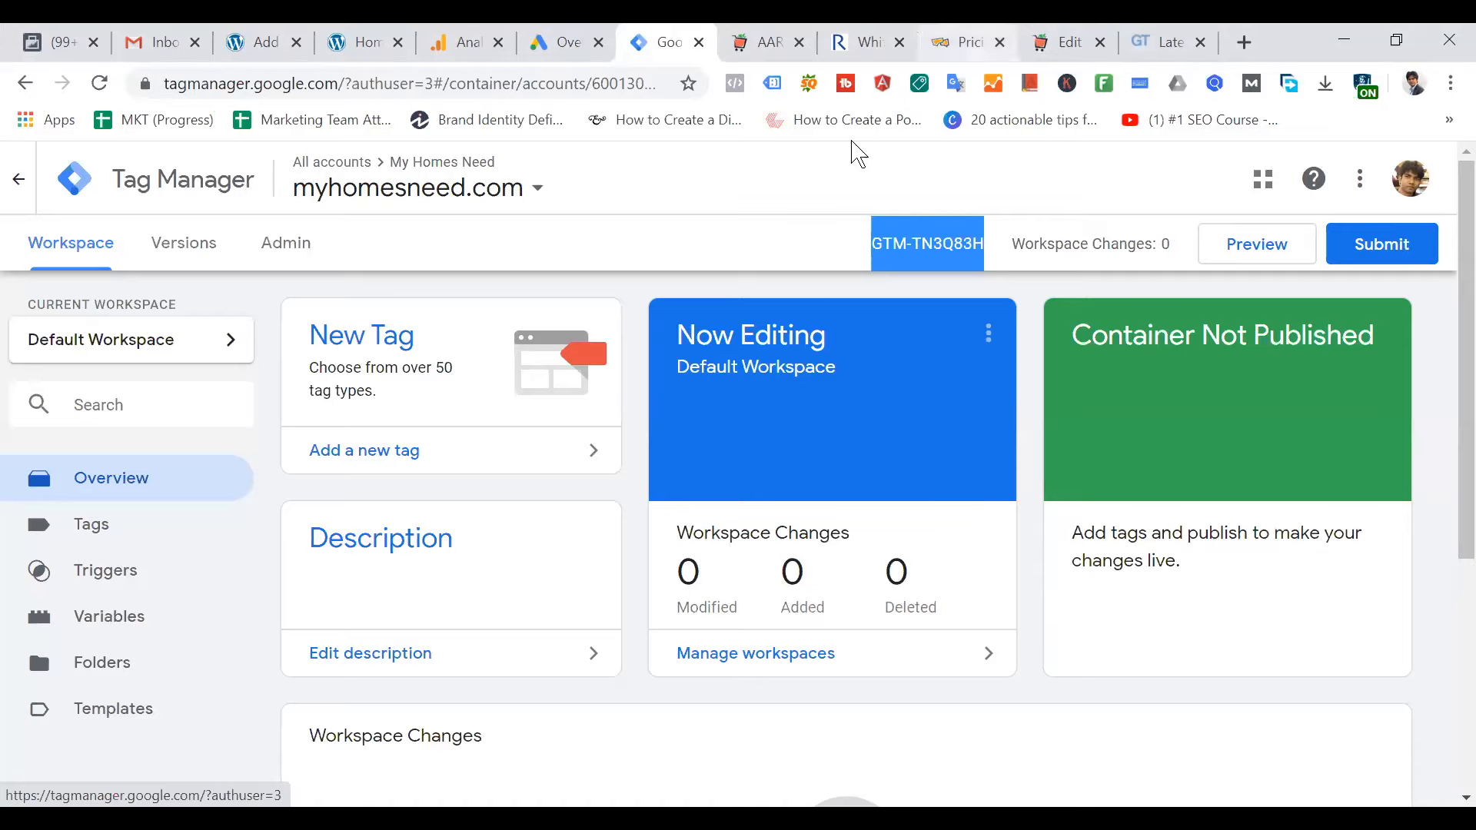
click(817, 257)
click(968, 250)
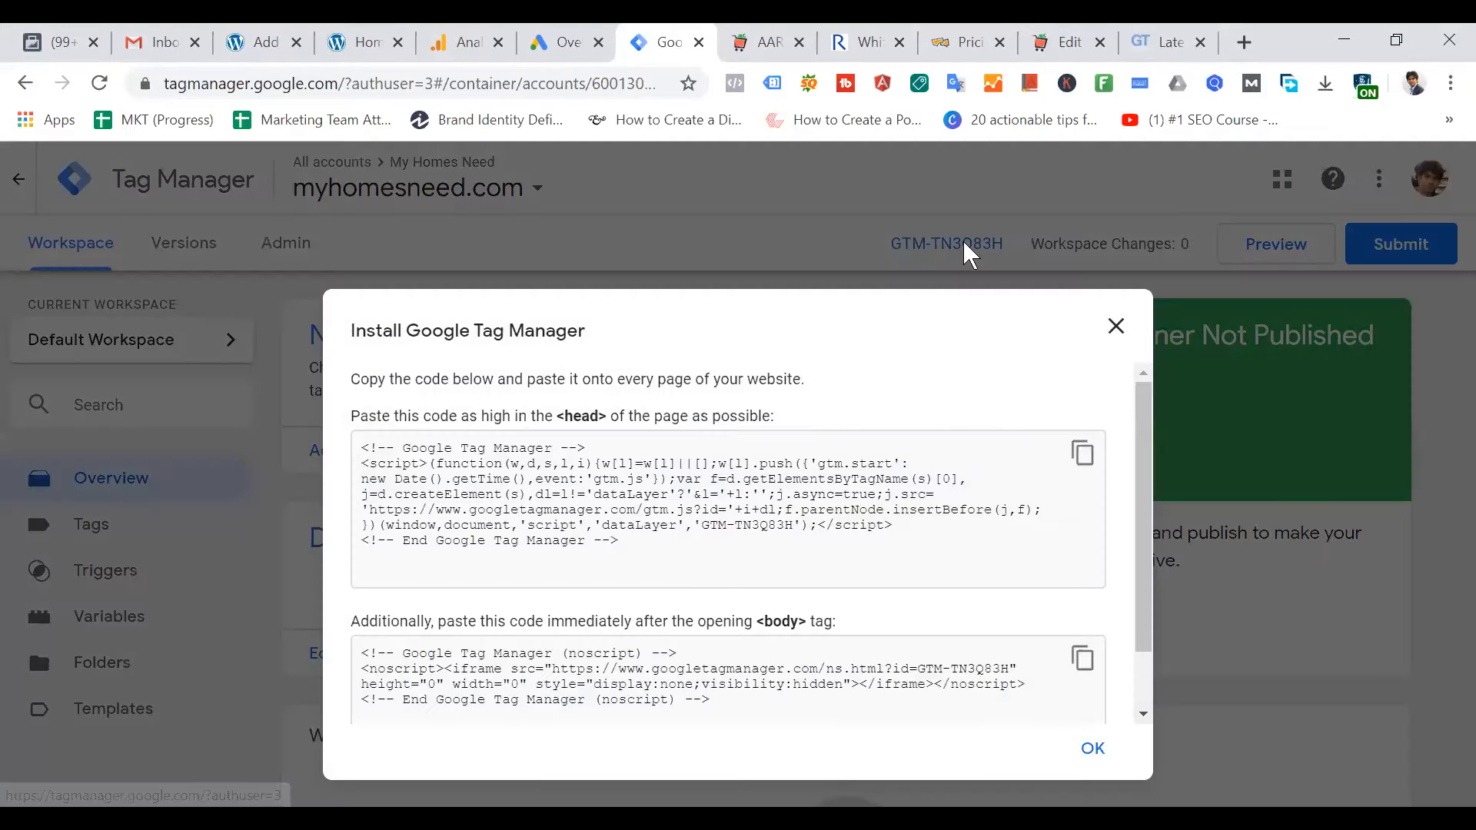
click(1116, 328)
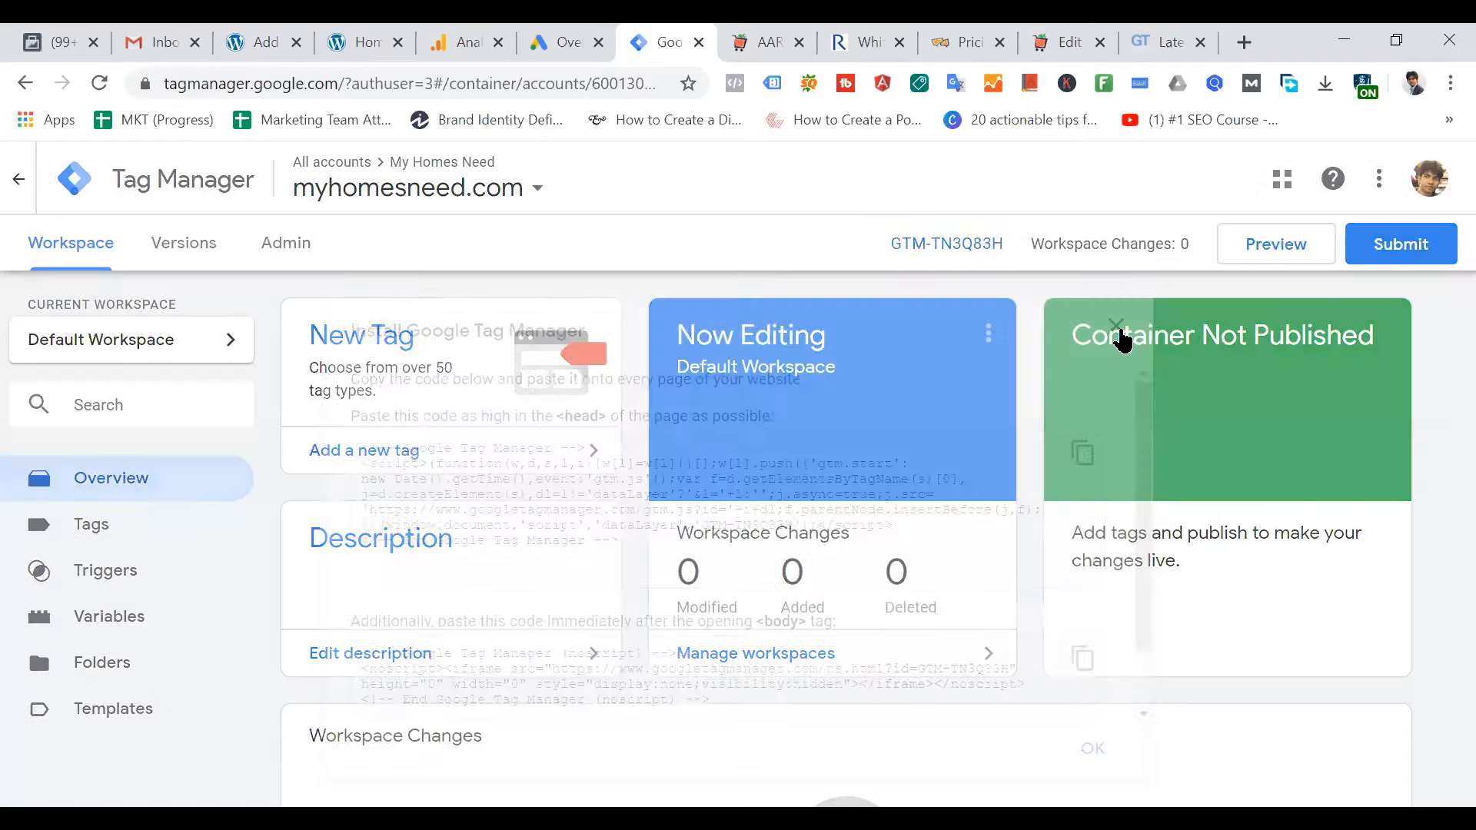
Look at the container's admin options, reopen myhomesneed.com from the accounts list, and view its install snippets through the container ID
scroll(149, 442, down, 5)
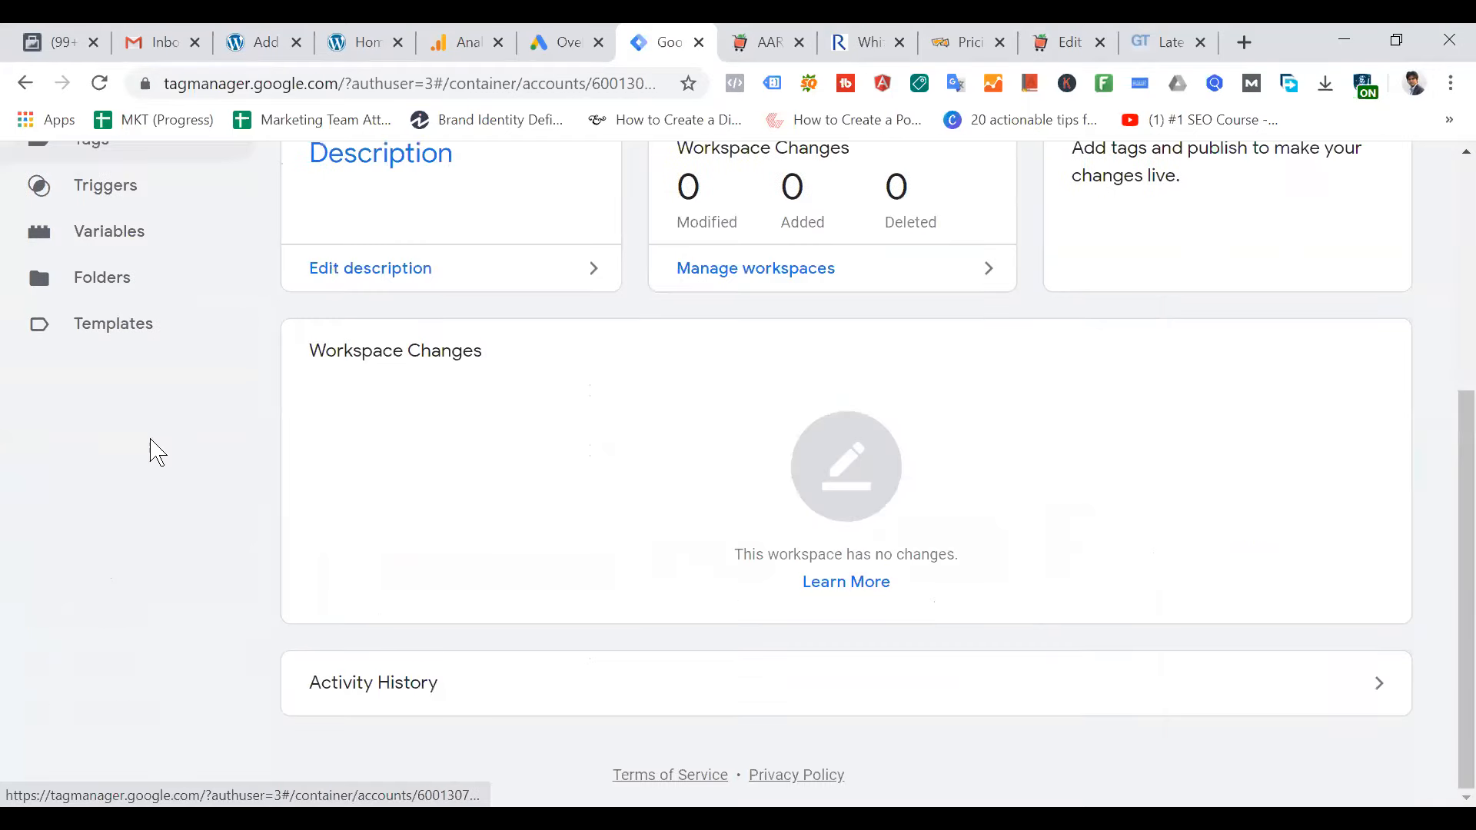
scroll(148, 451, up, 5)
click(289, 255)
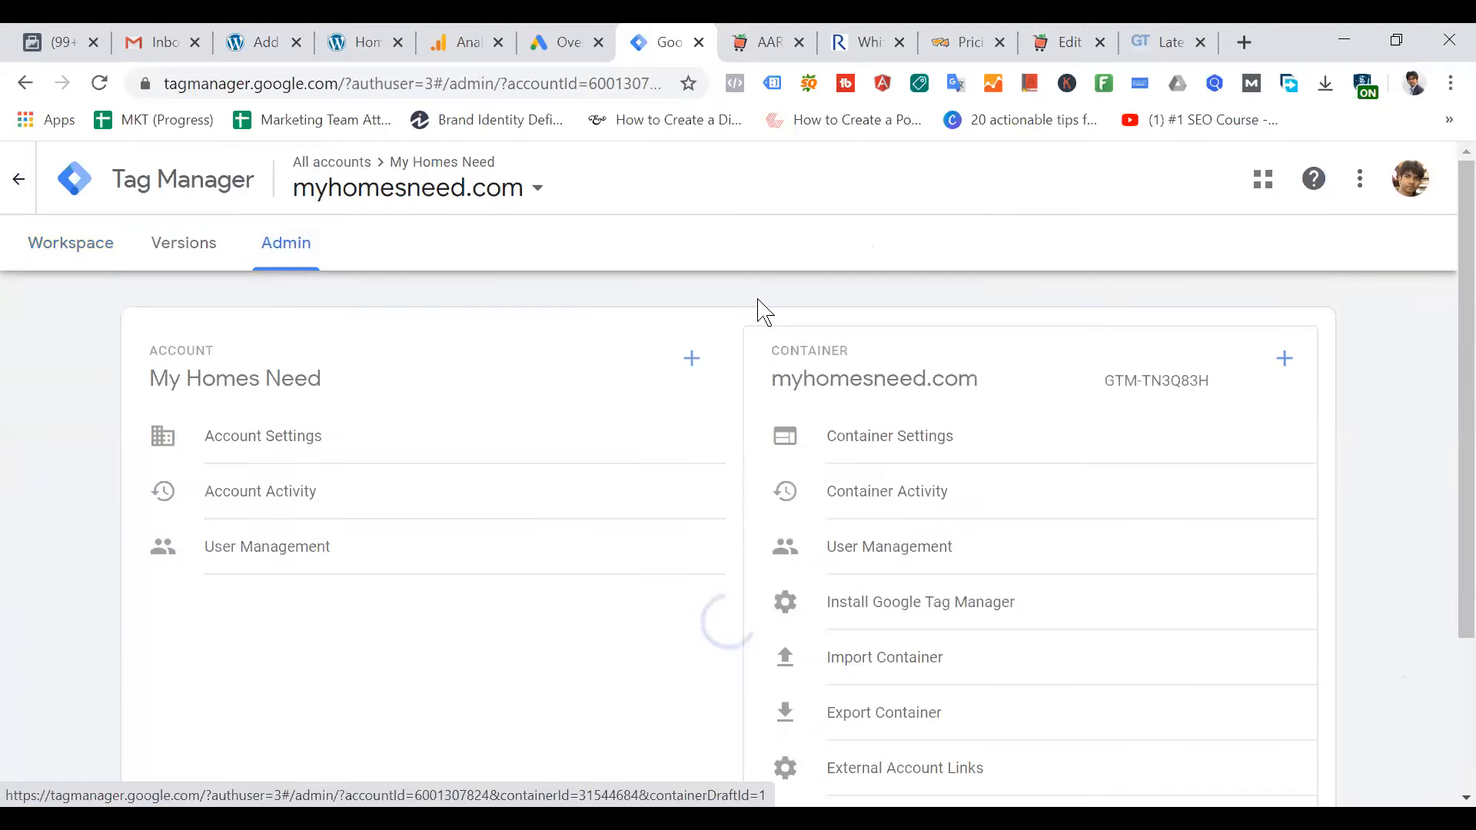
click(1030, 612)
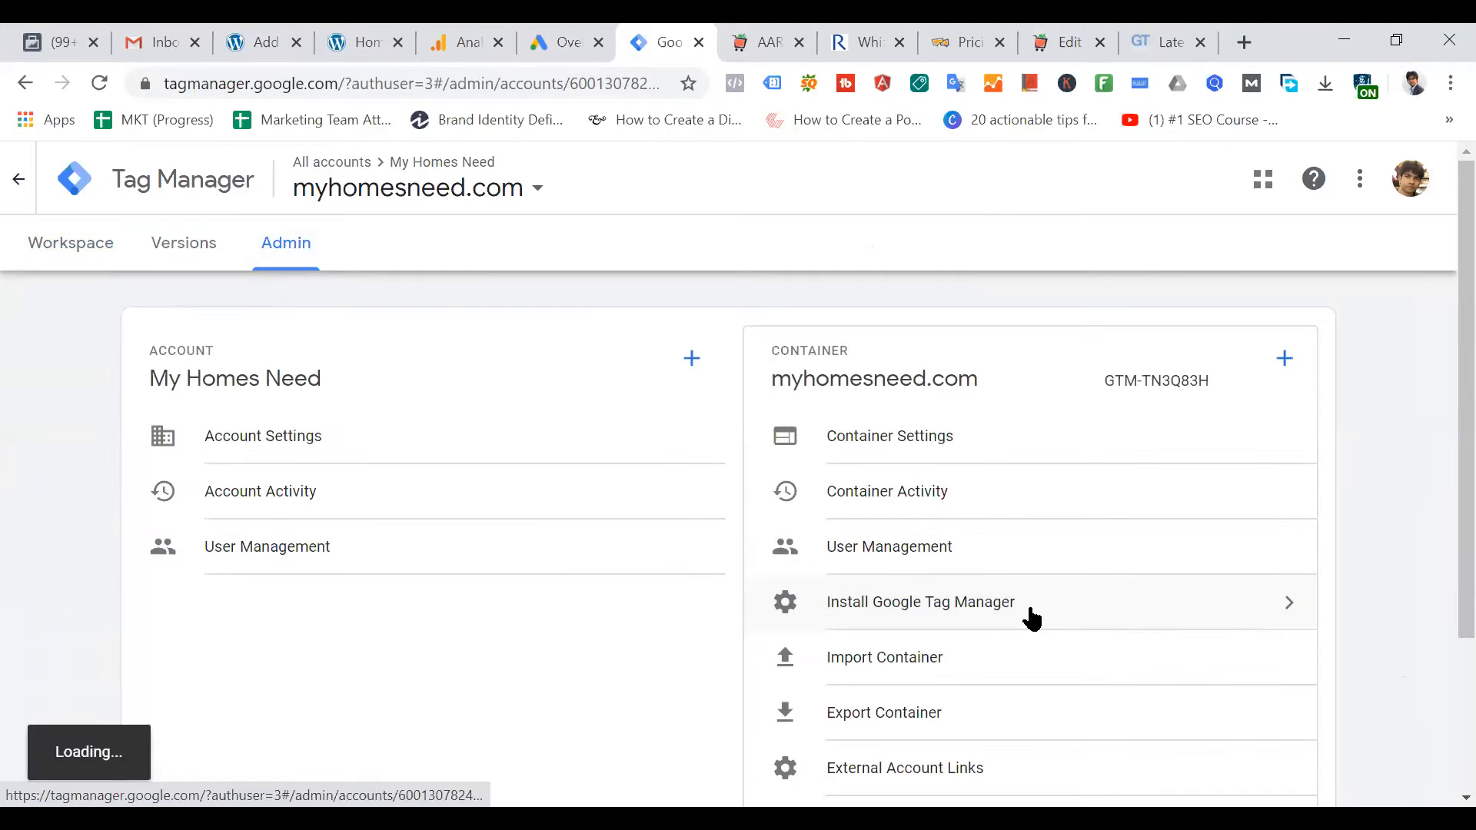
click(18, 183)
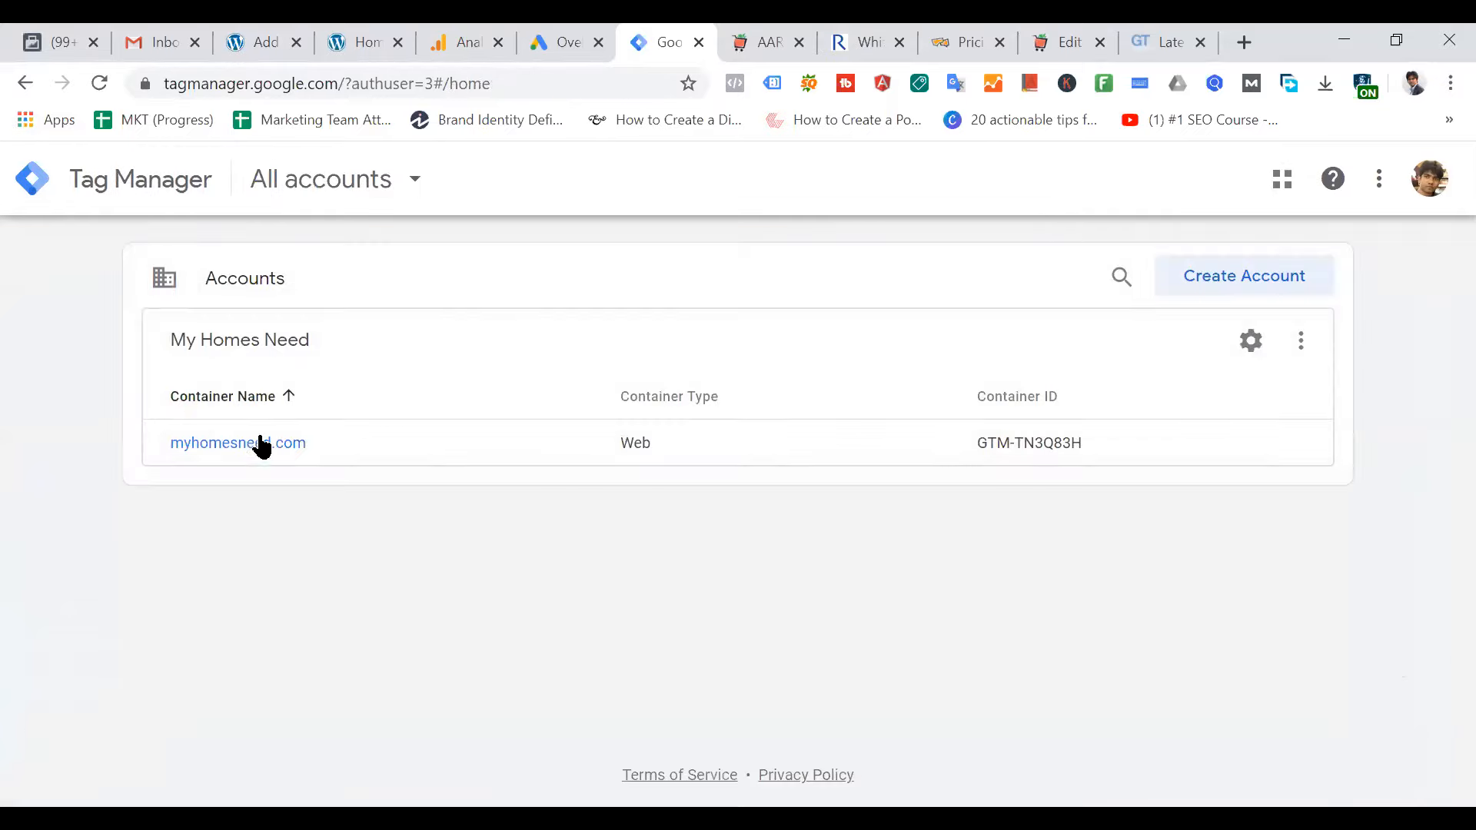
click(285, 451)
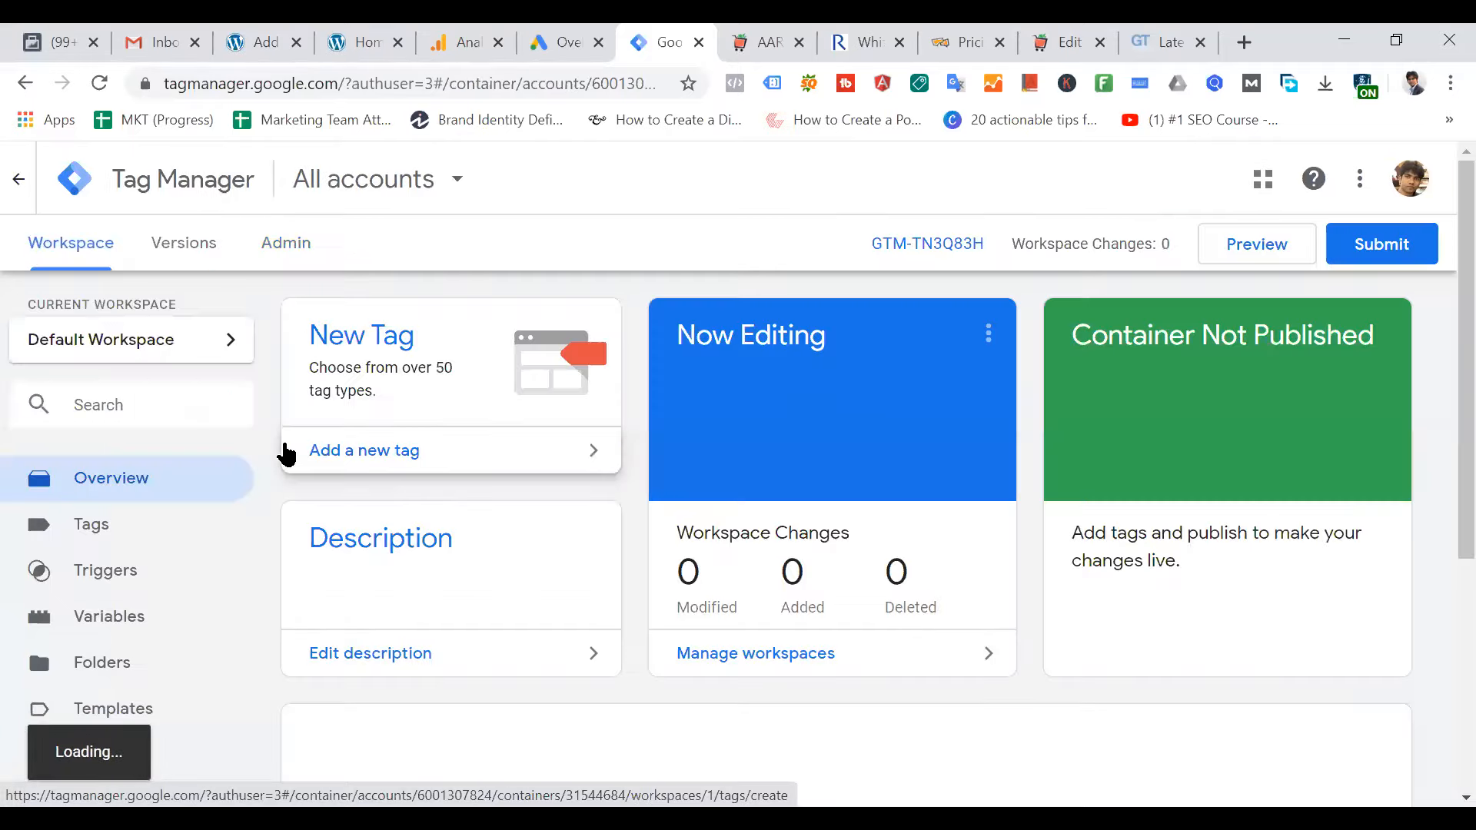
click(992, 244)
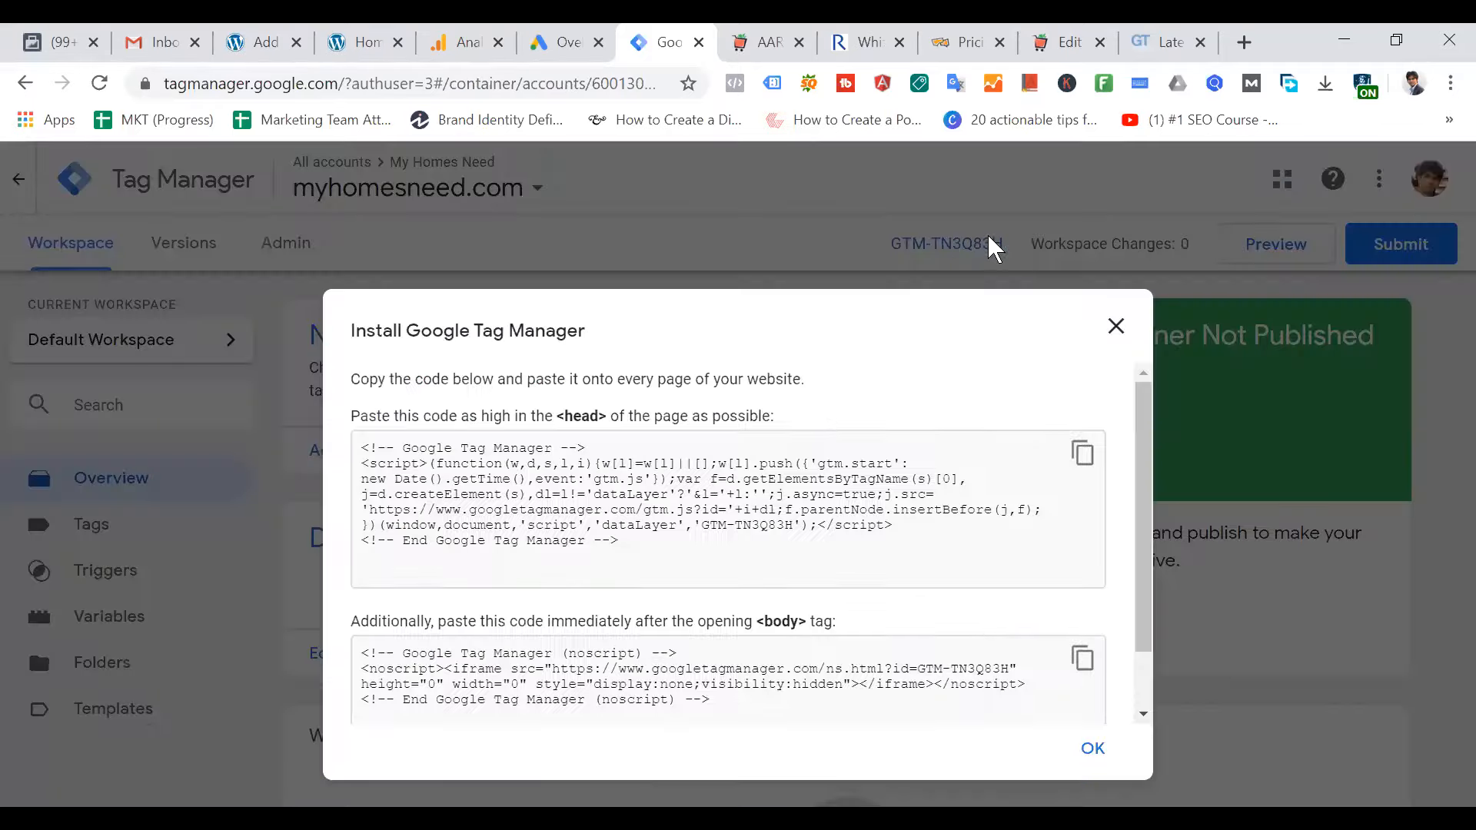
click(1116, 326)
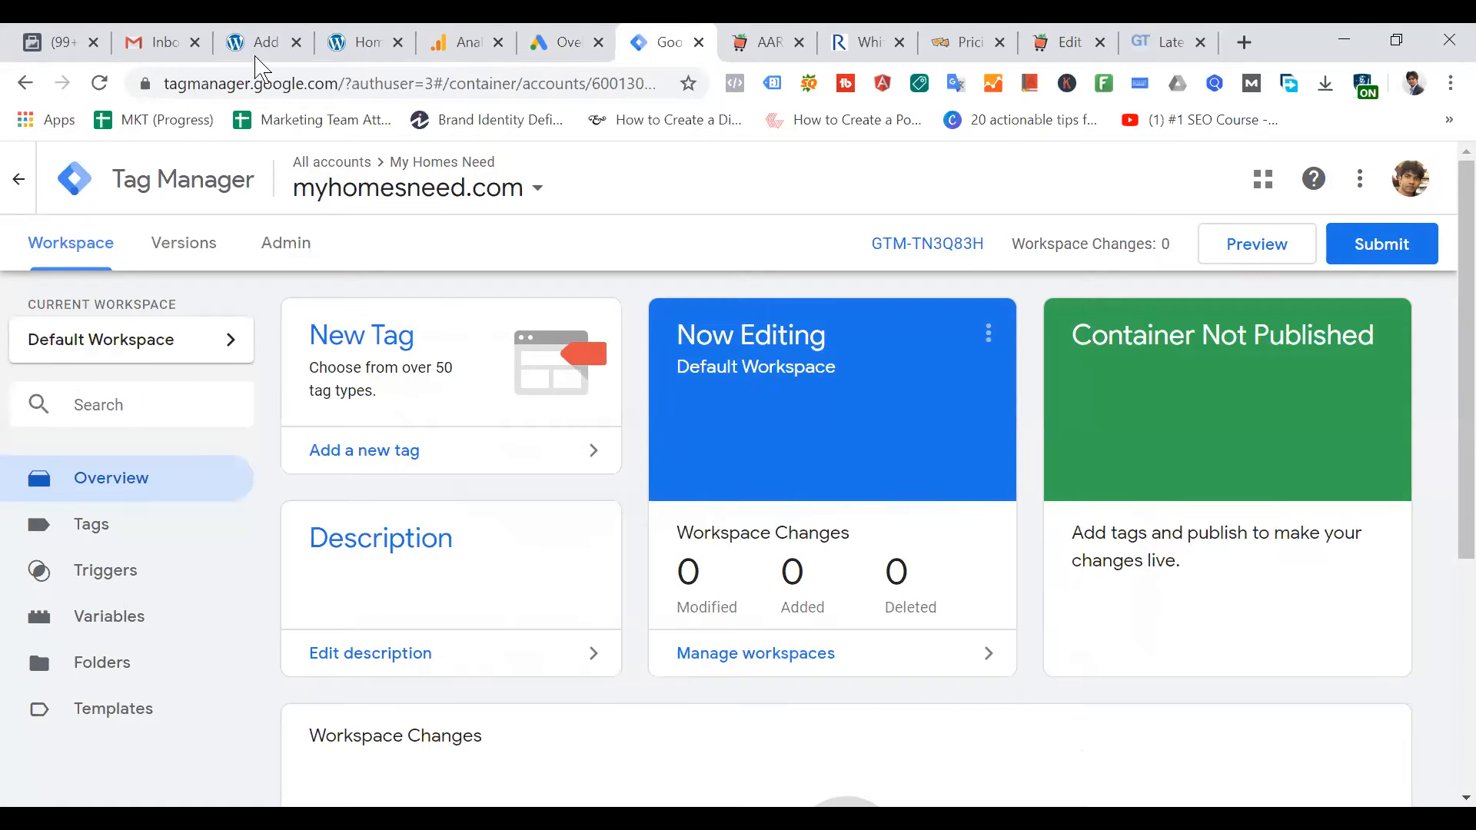
Search the WordPress plugin directory for "google tag manager" and look through the results, returning to Google Tag Manager for WordPress
click(283, 44)
click(1404, 465)
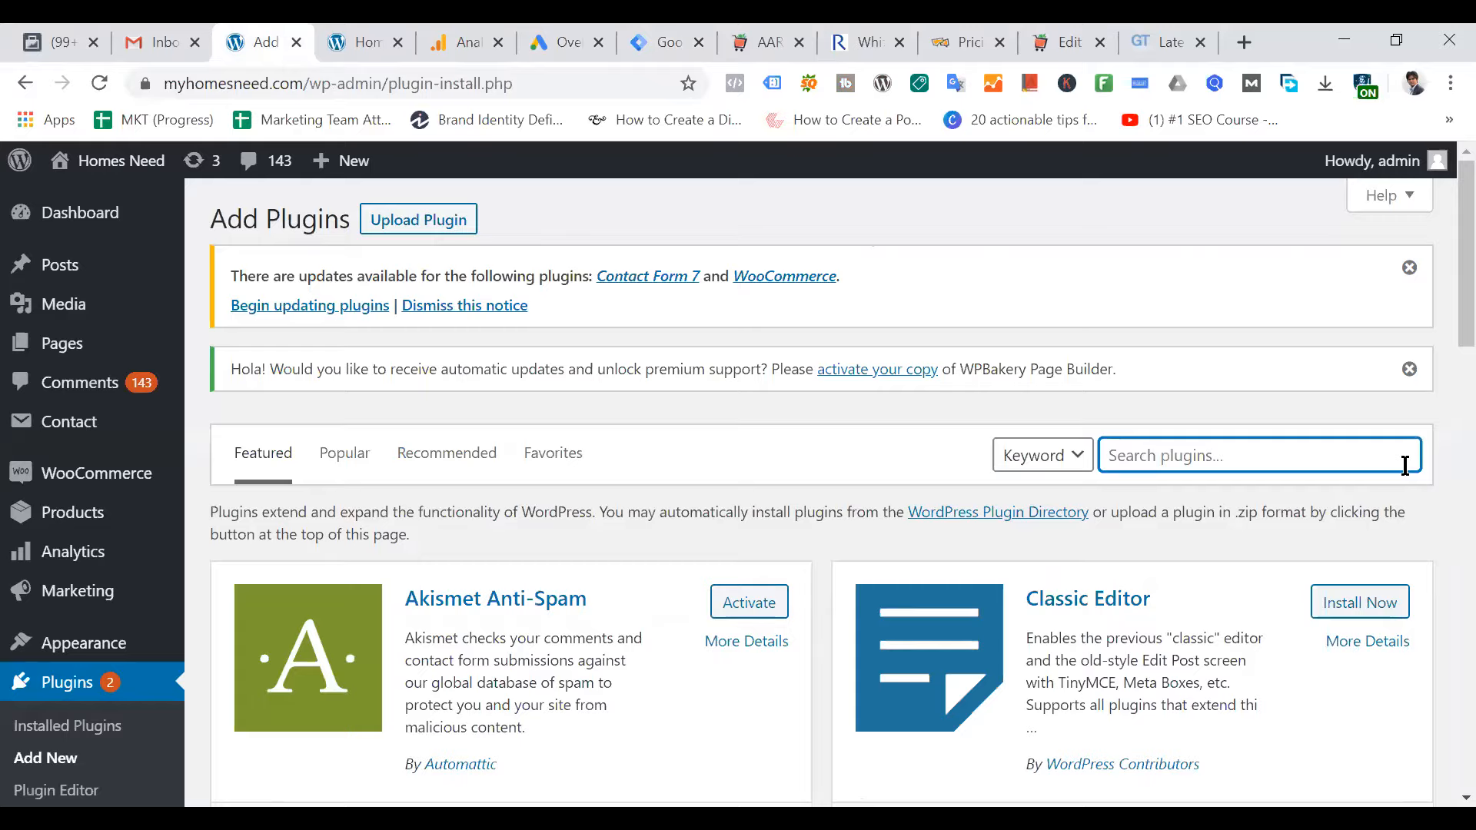
text(google tag maage)
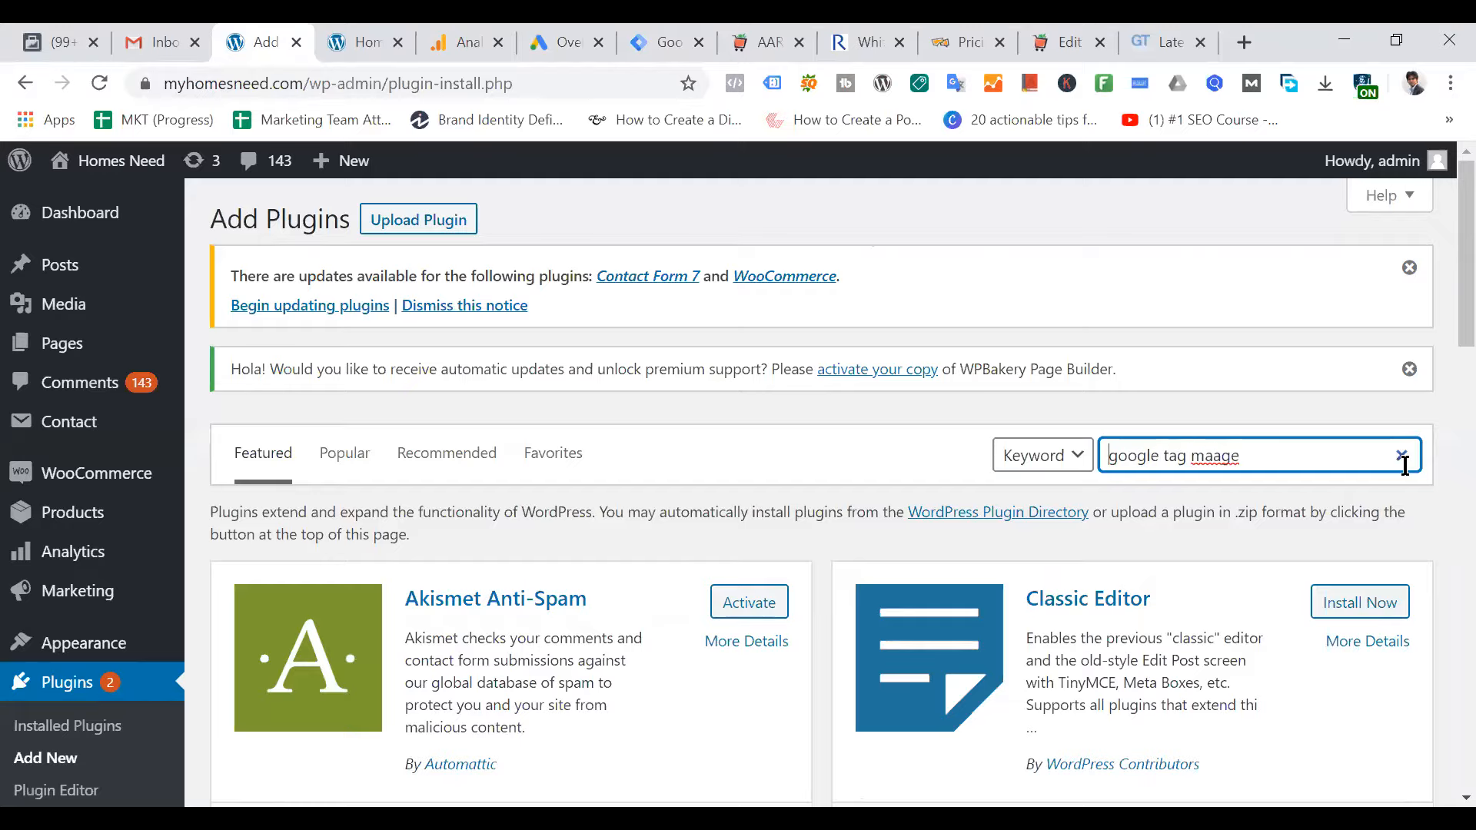
key(BackSpace)
key(BackSpace)
key(BackSpace)
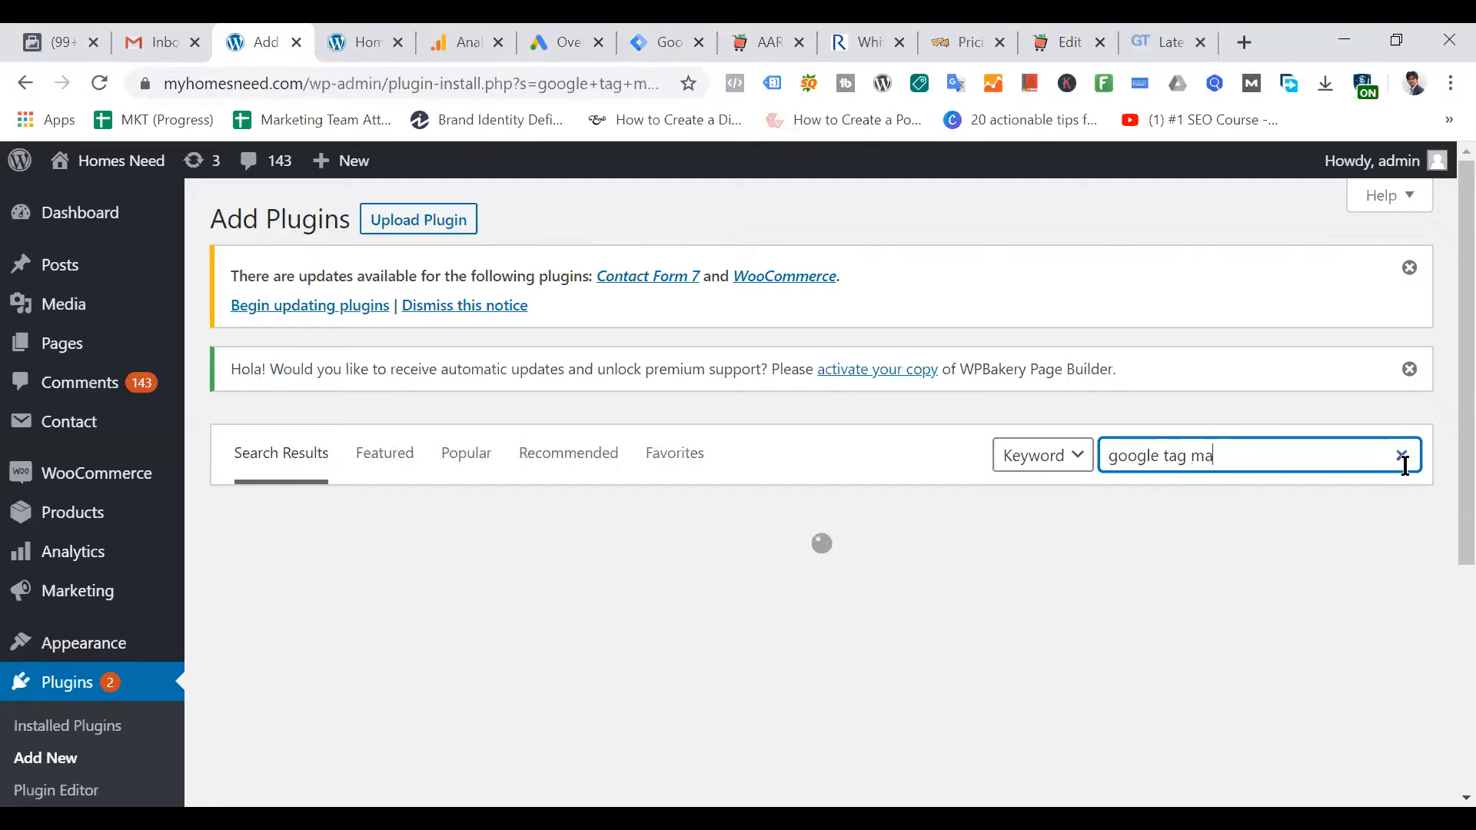
text(nager)
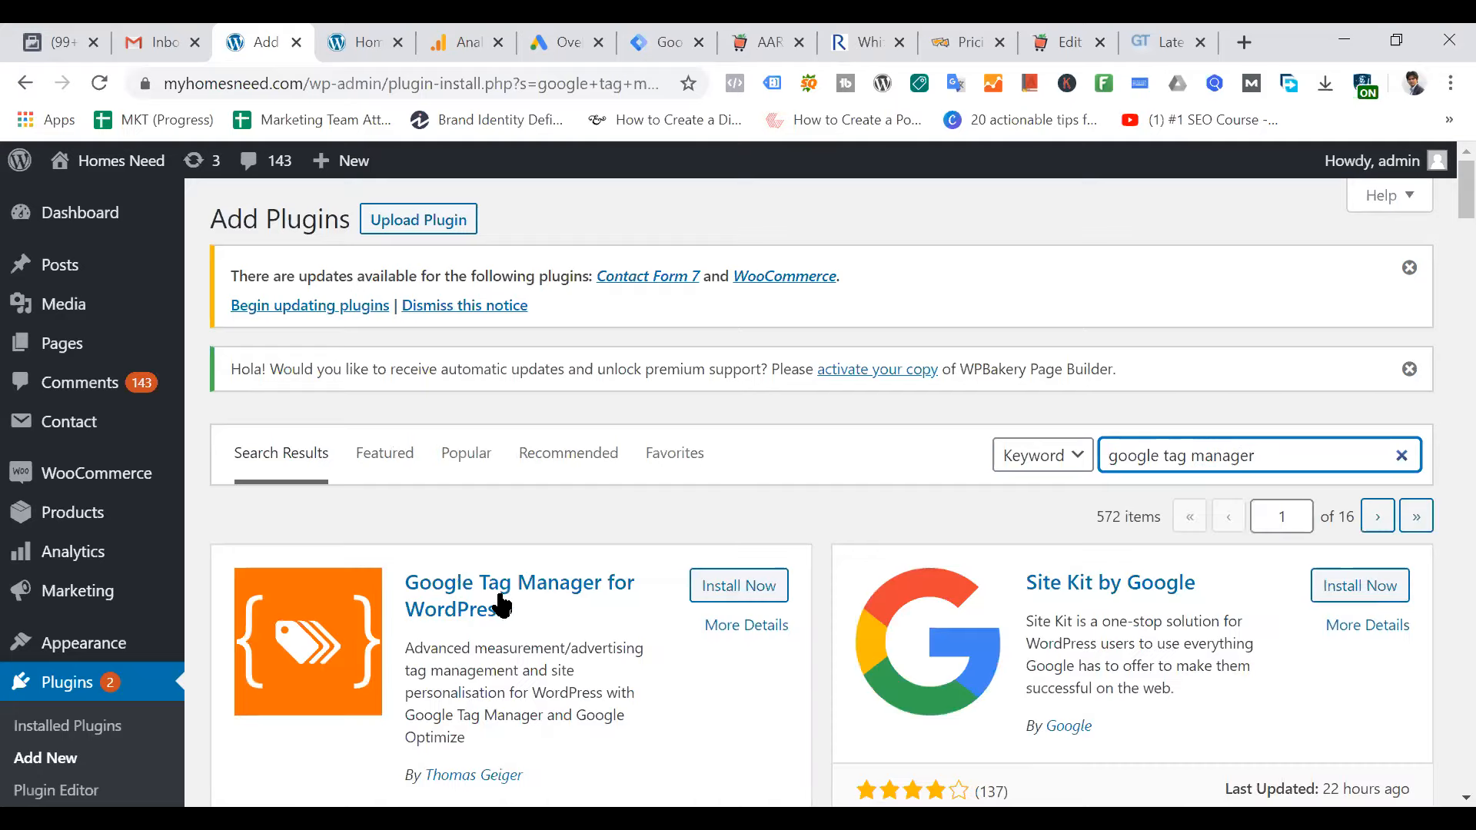
scroll(602, 620, down, 1)
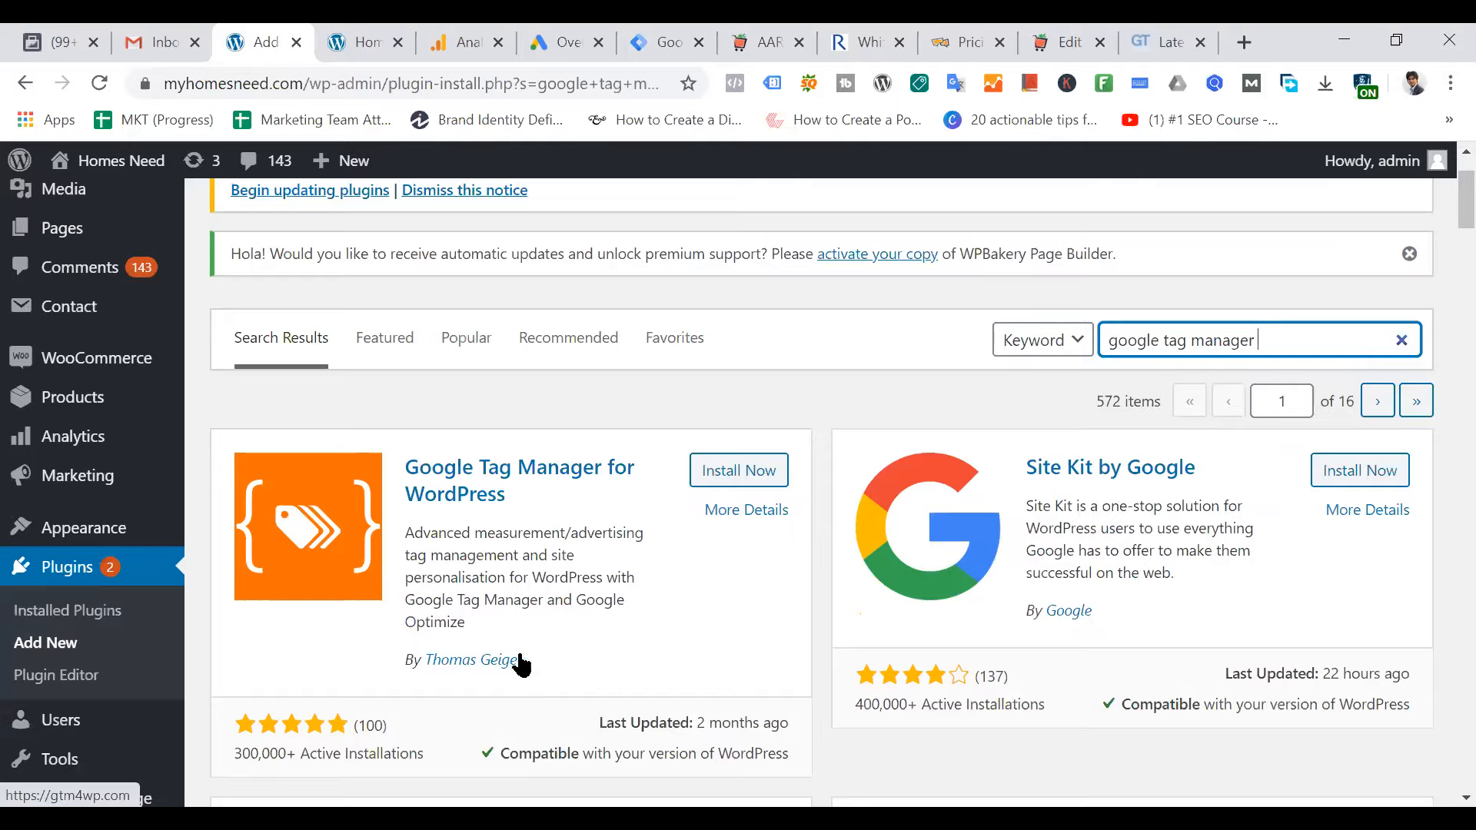
scroll(575, 605, down, 4)
scroll(658, 593, down, 8)
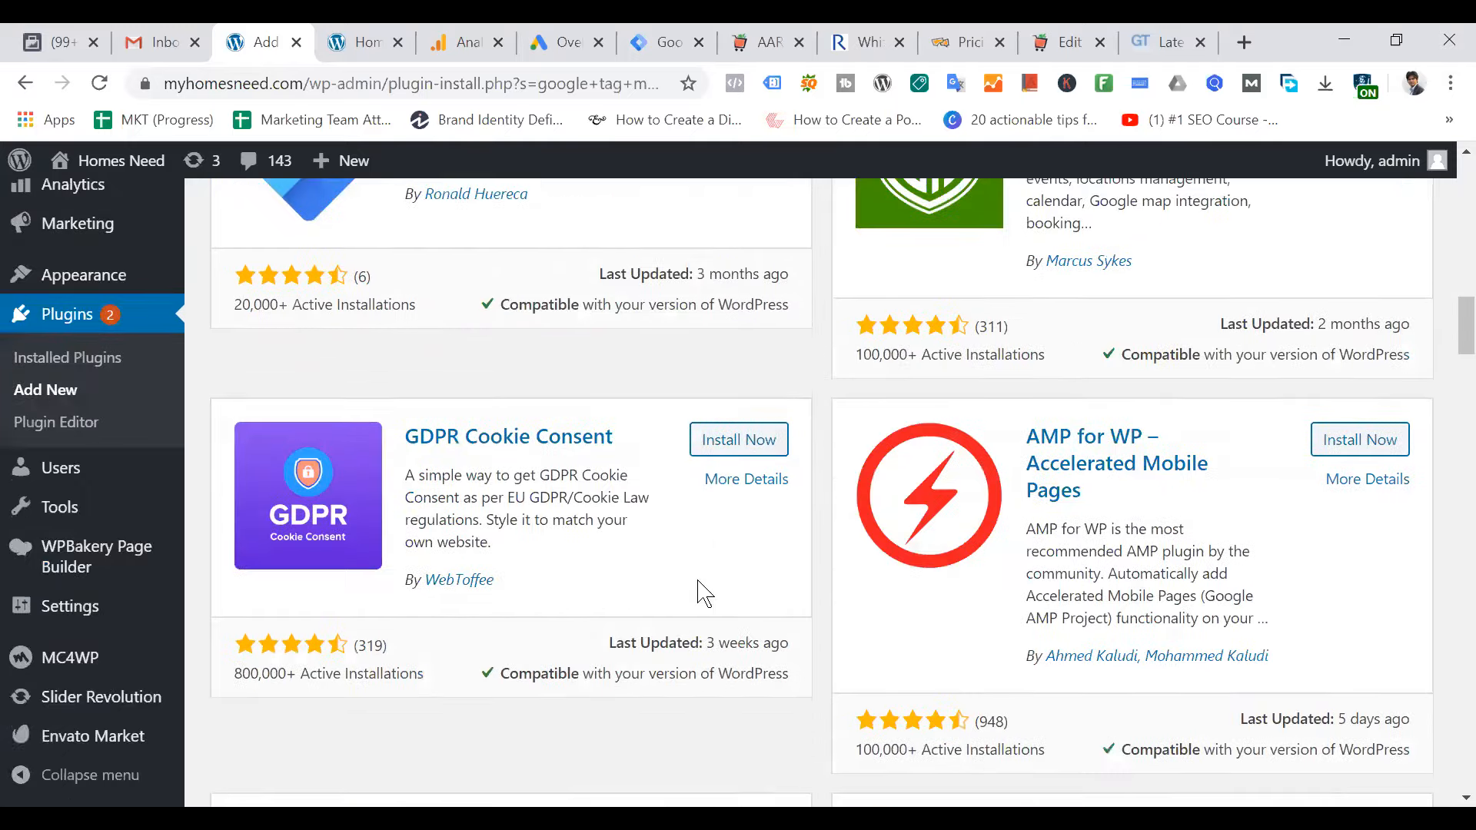
scroll(699, 592, up, 8)
scroll(698, 579, up, 3)
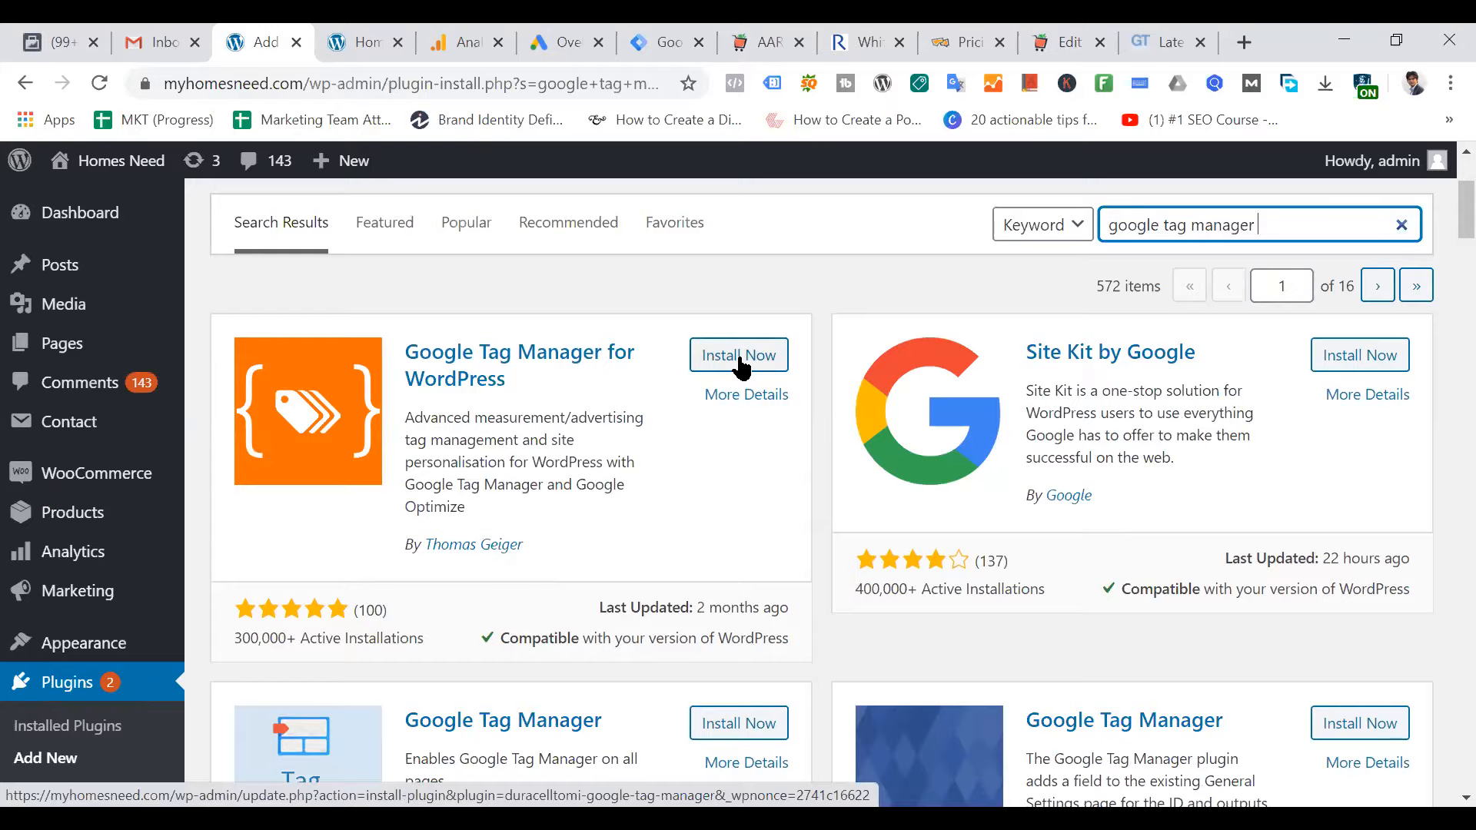
View the Pmart curd product page and highlight its price, then return through Tag Manager to the WordPress plugin search
click(744, 39)
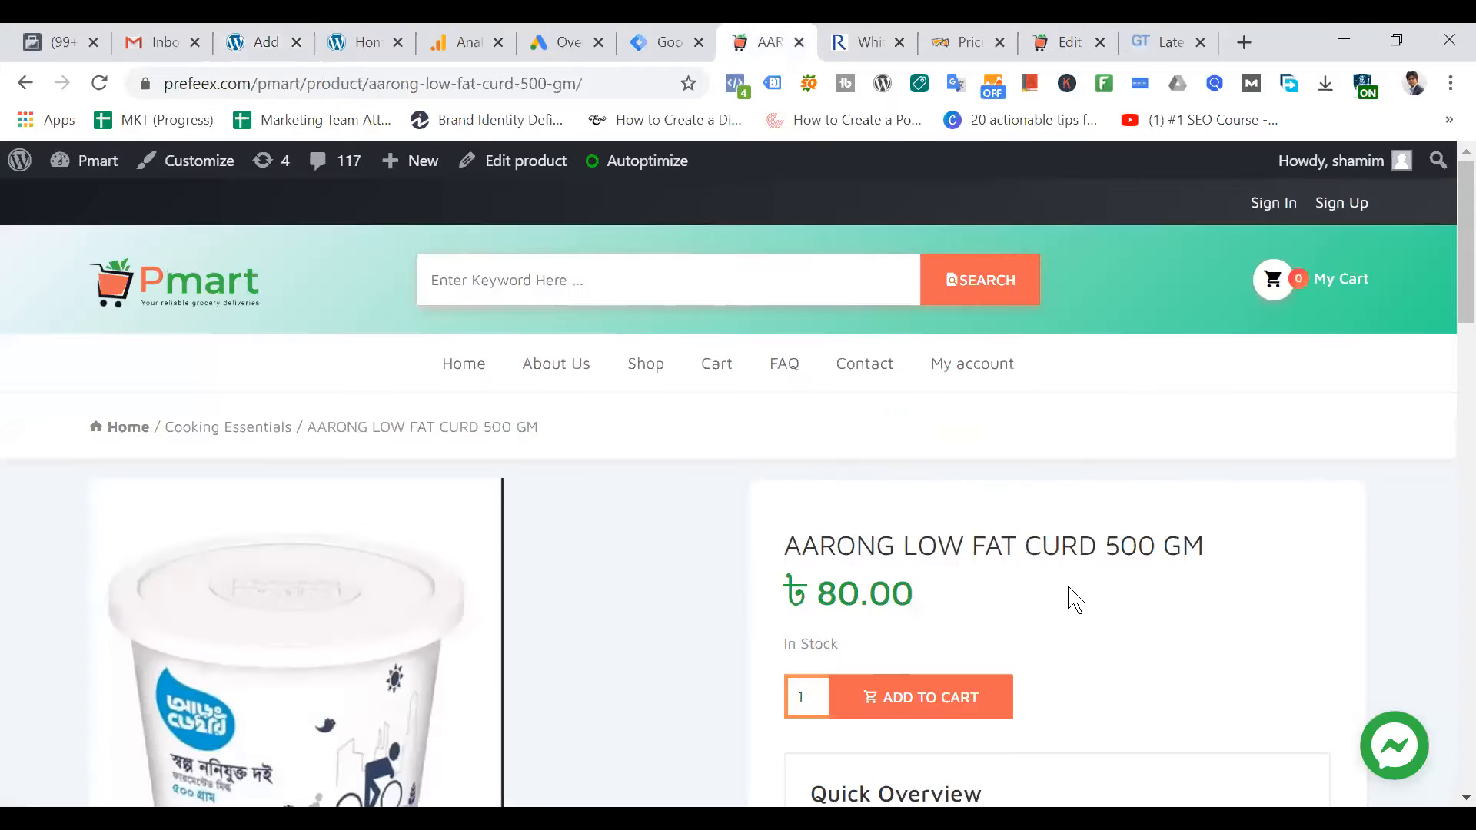
drag(784, 592, 957, 607)
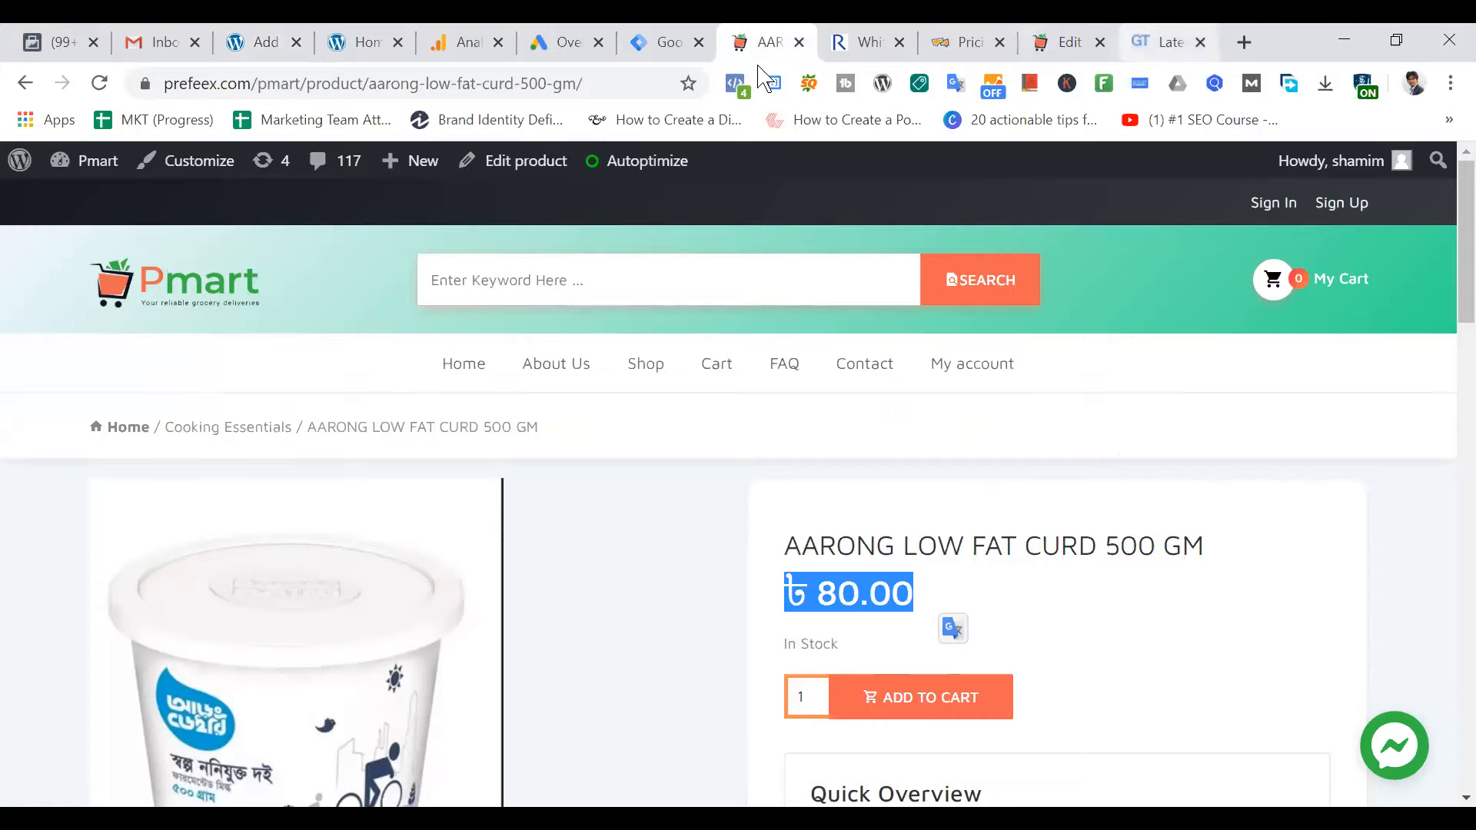
click(666, 54)
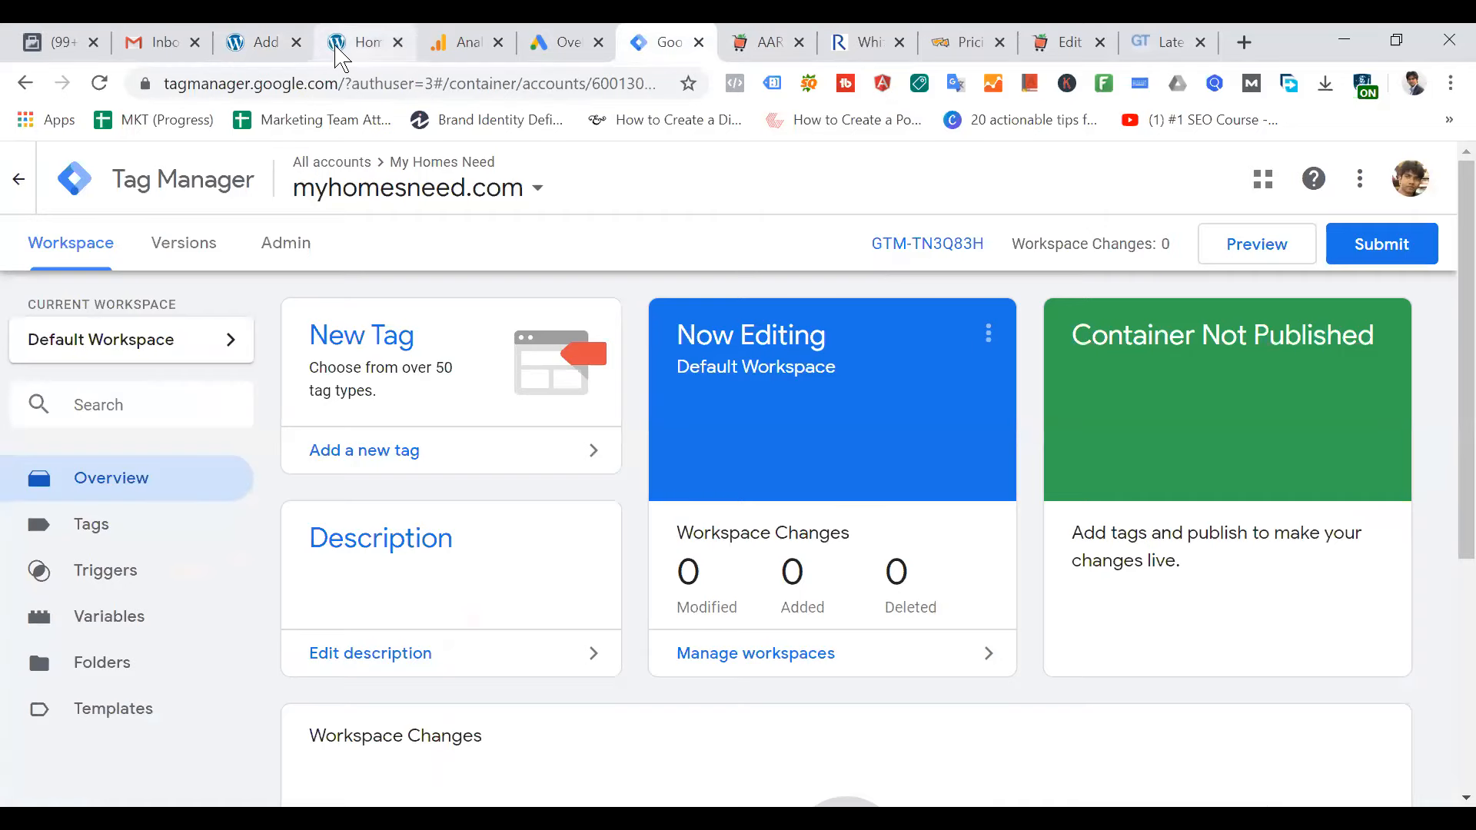
click(360, 44)
click(290, 44)
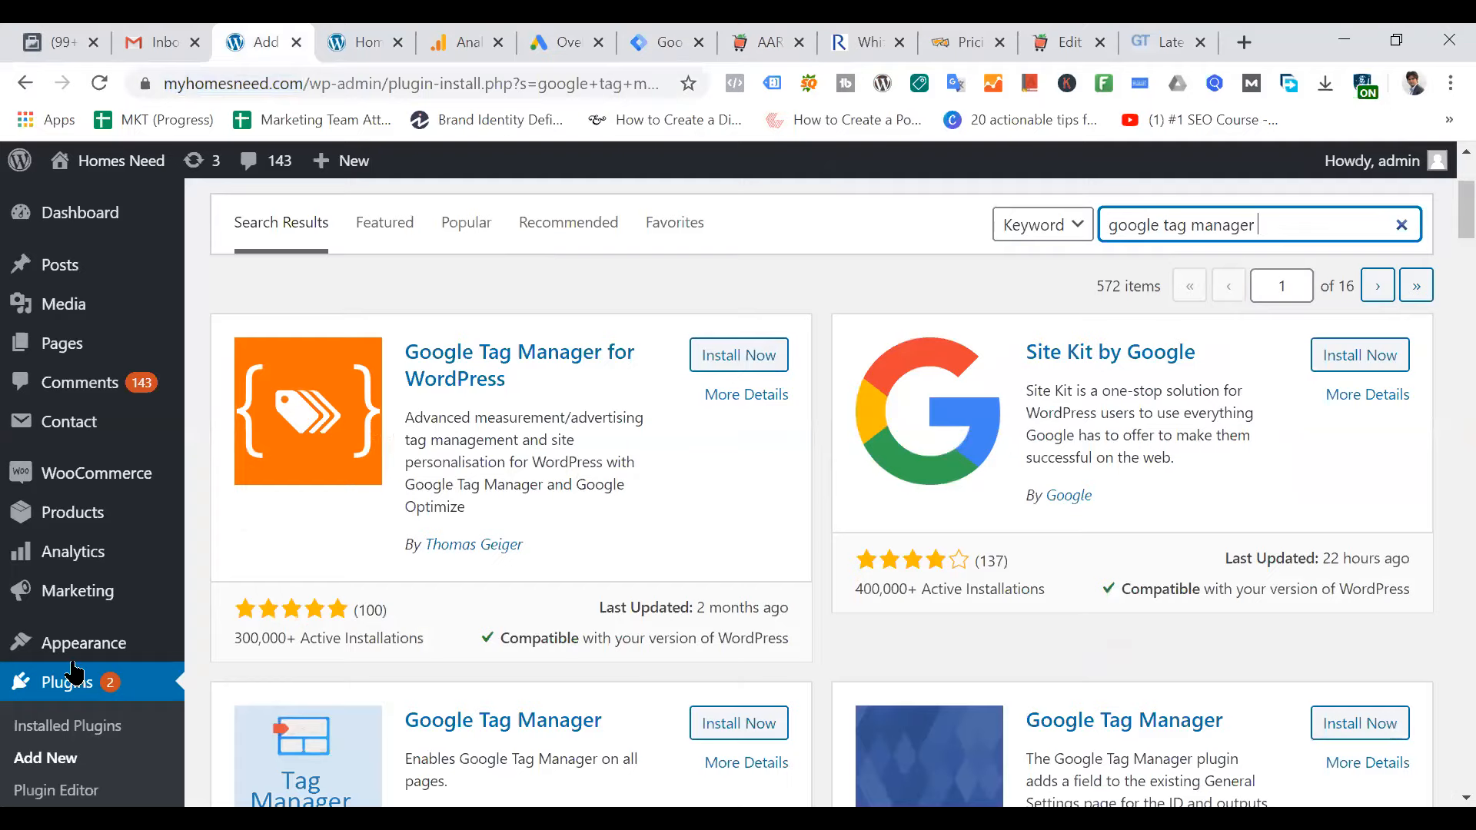
Search the plugin directory for "insert header and footer" and install the Insert Headers and Footers plugin by WPBeginner
scroll(72, 676, down, 1)
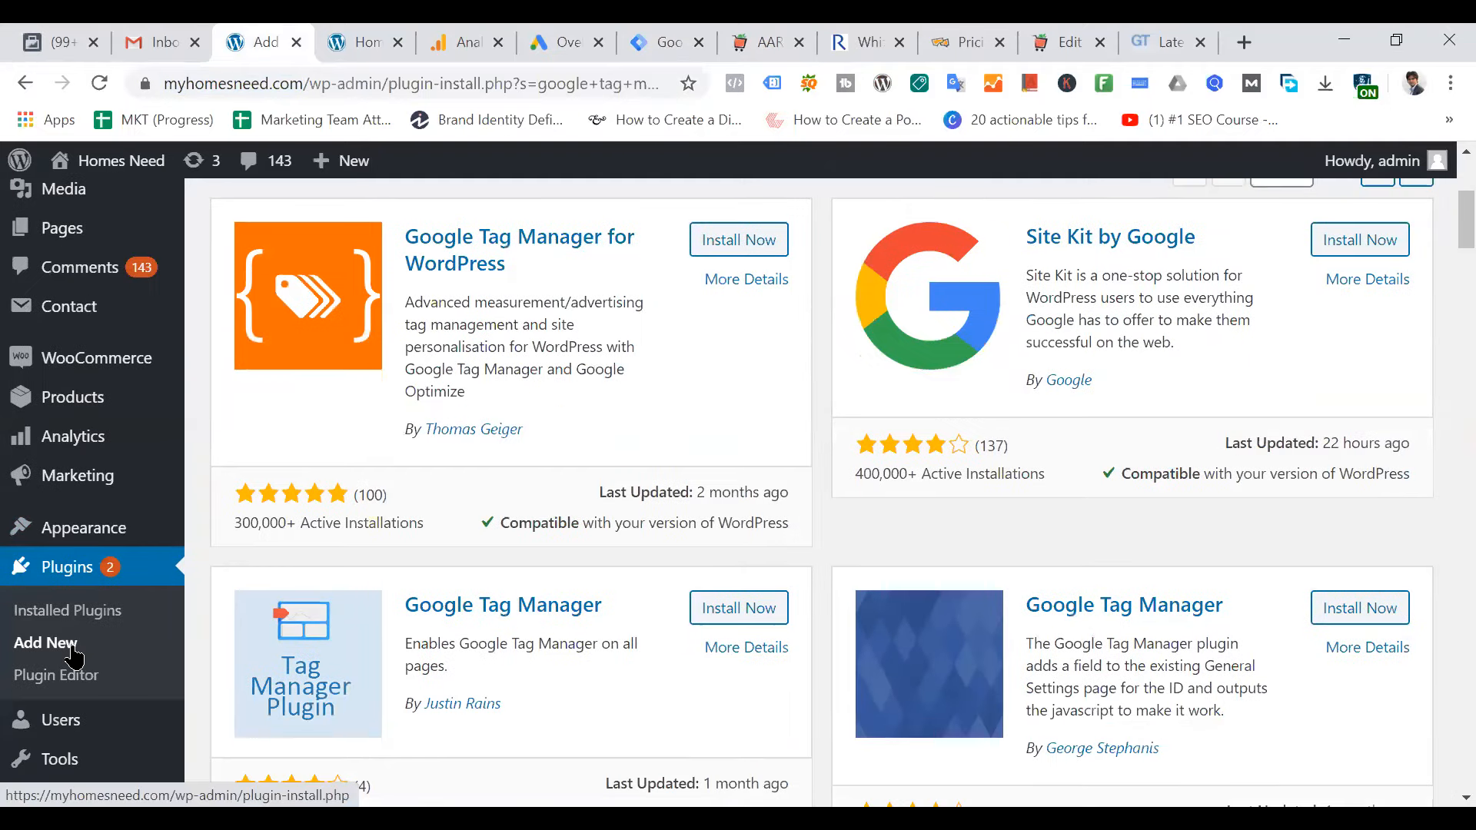
scroll(74, 657, up, 2)
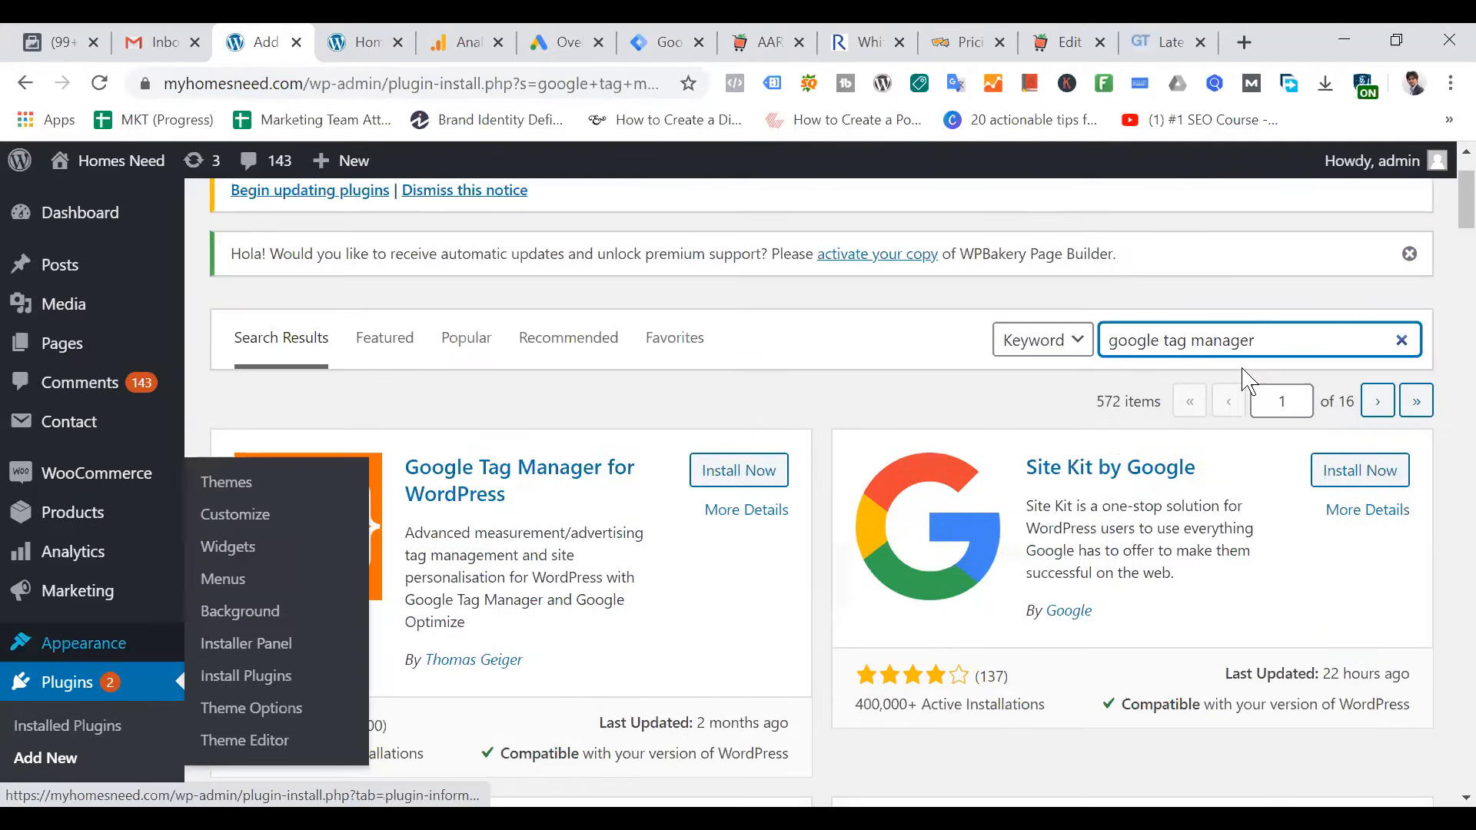
drag(1314, 333, 778, 348)
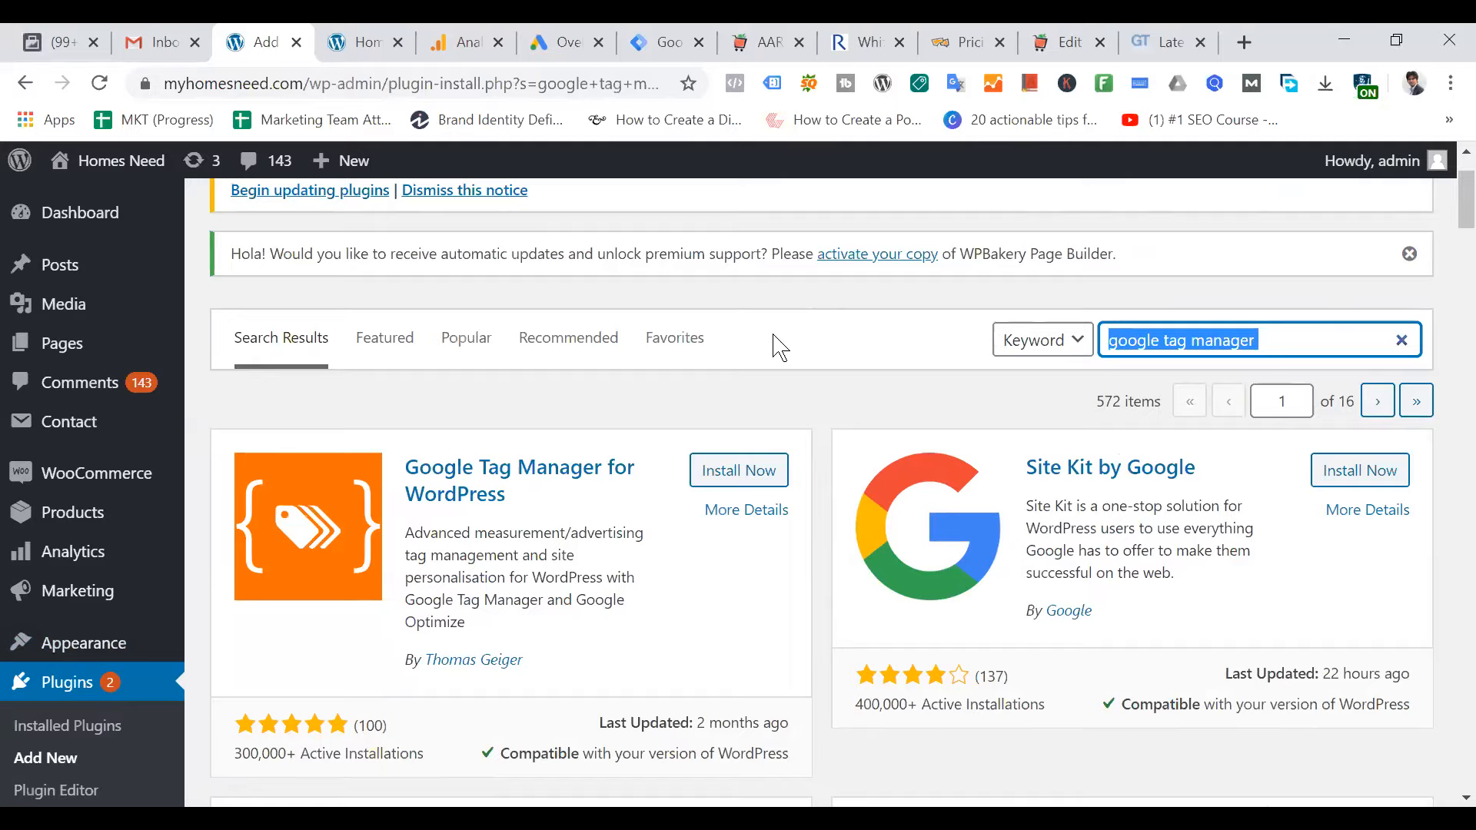
text(inset)
key(BackSpace)
text(rt hea)
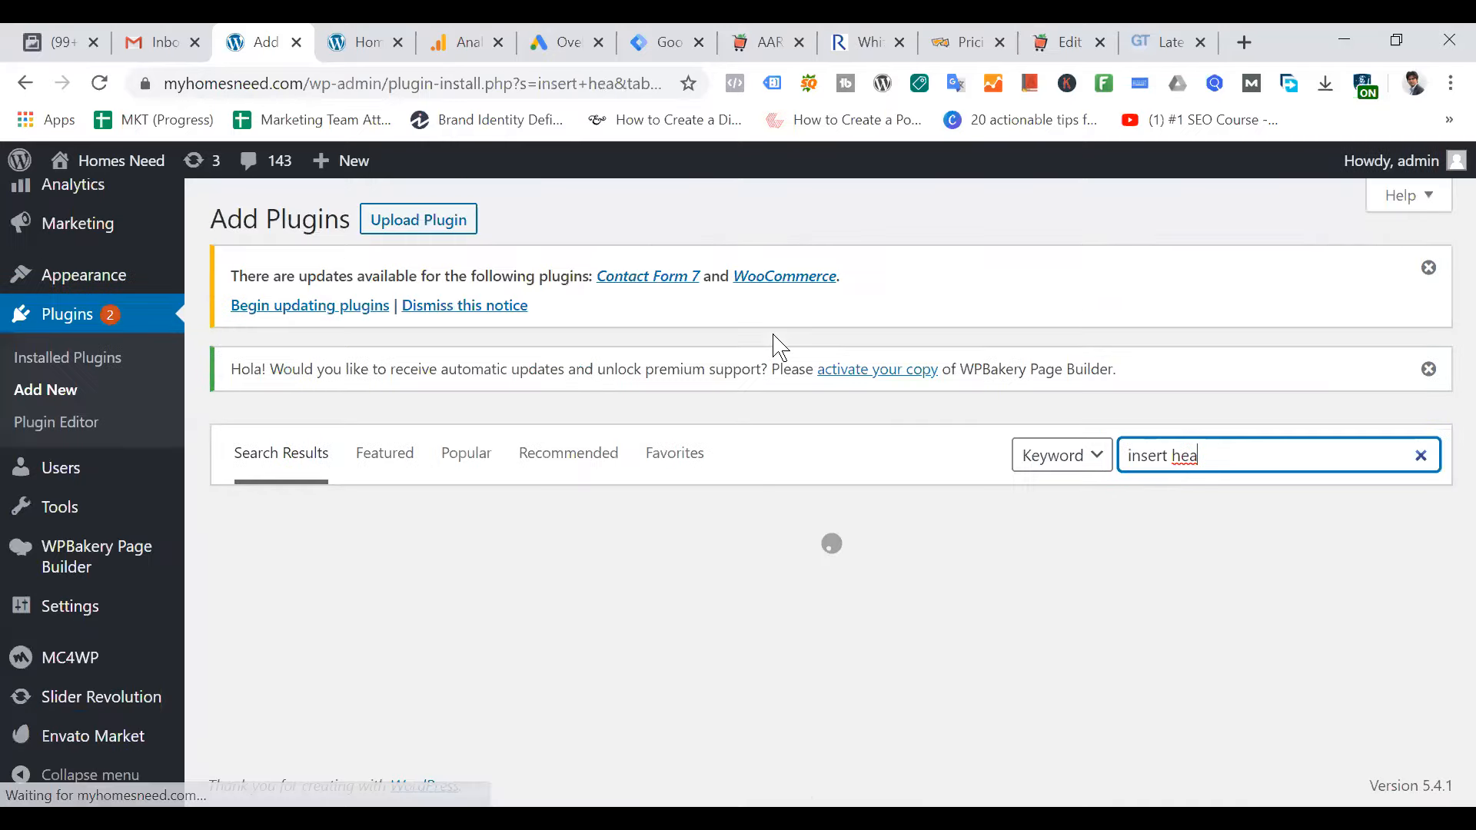
text(der)
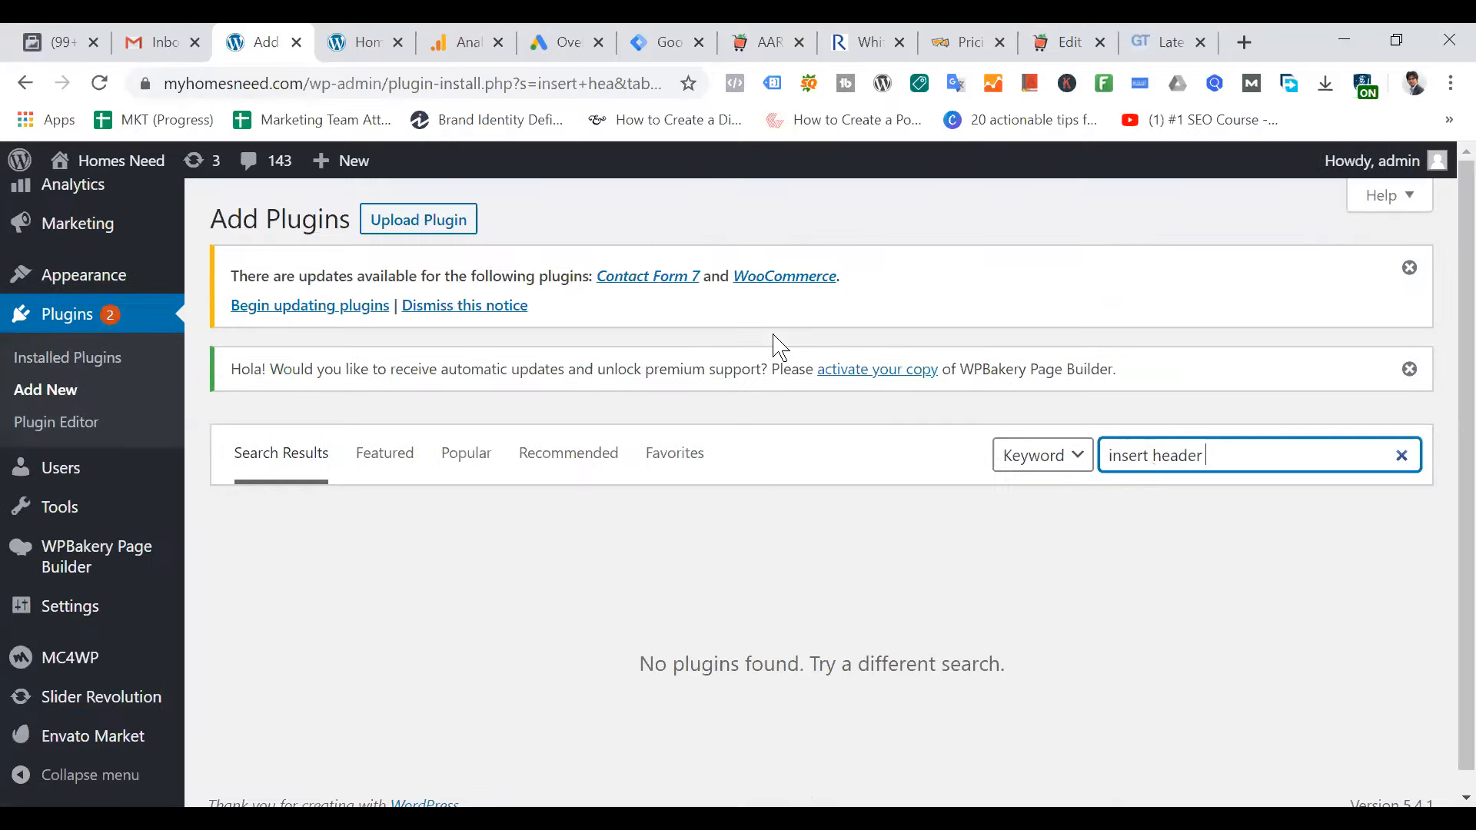
text( and f)
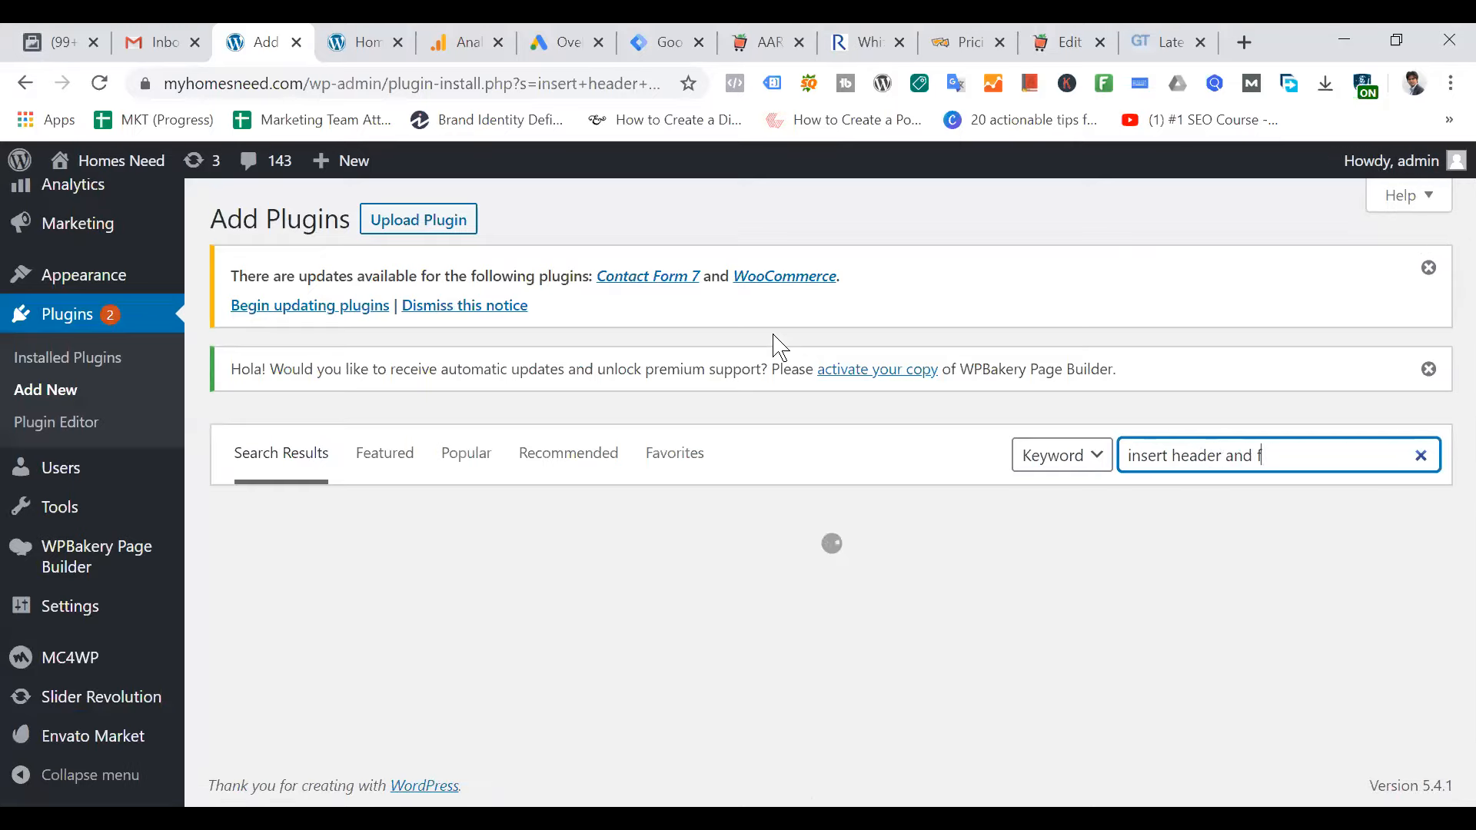
text(ooter)
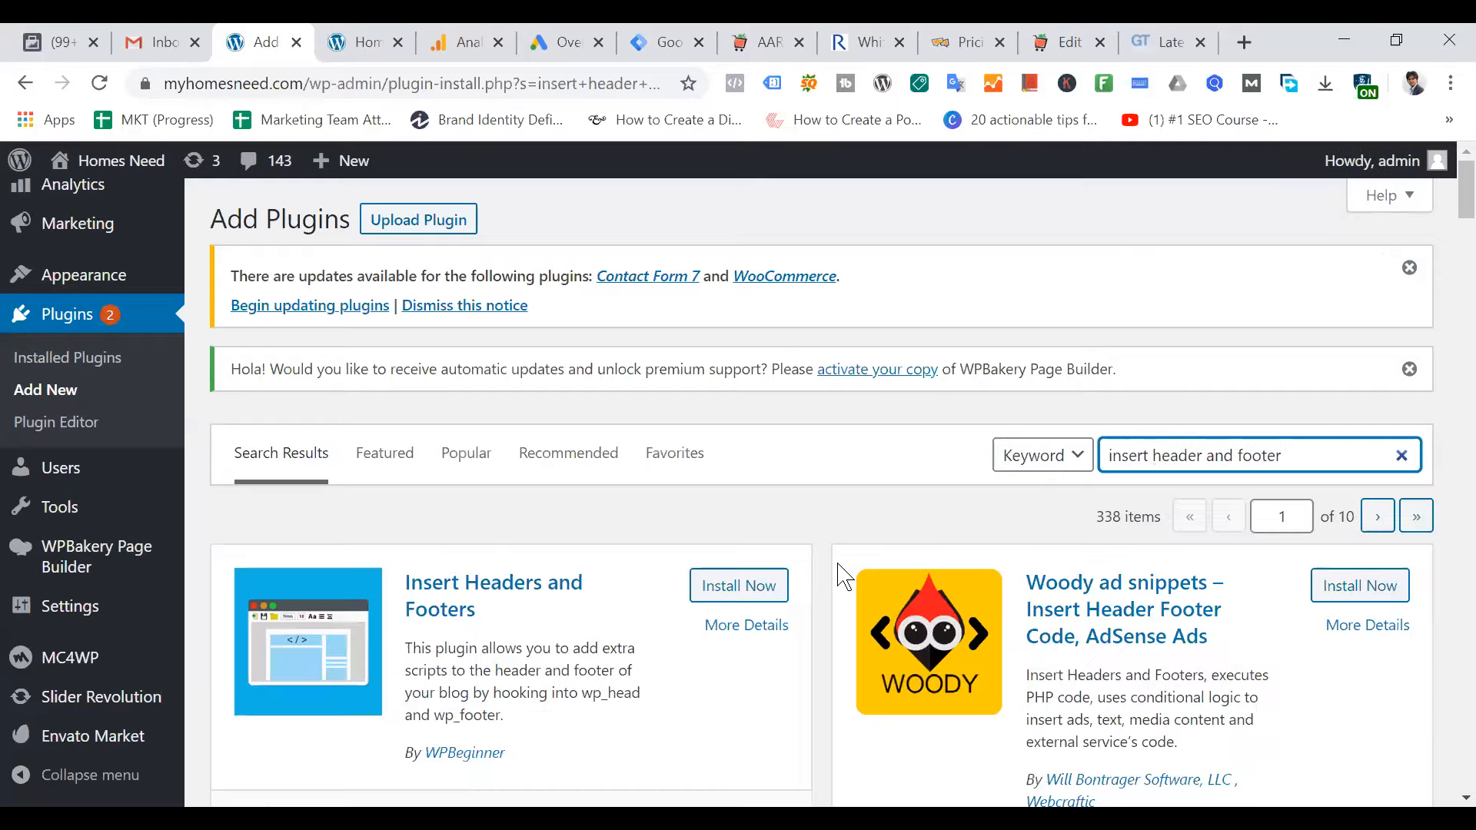
click(749, 596)
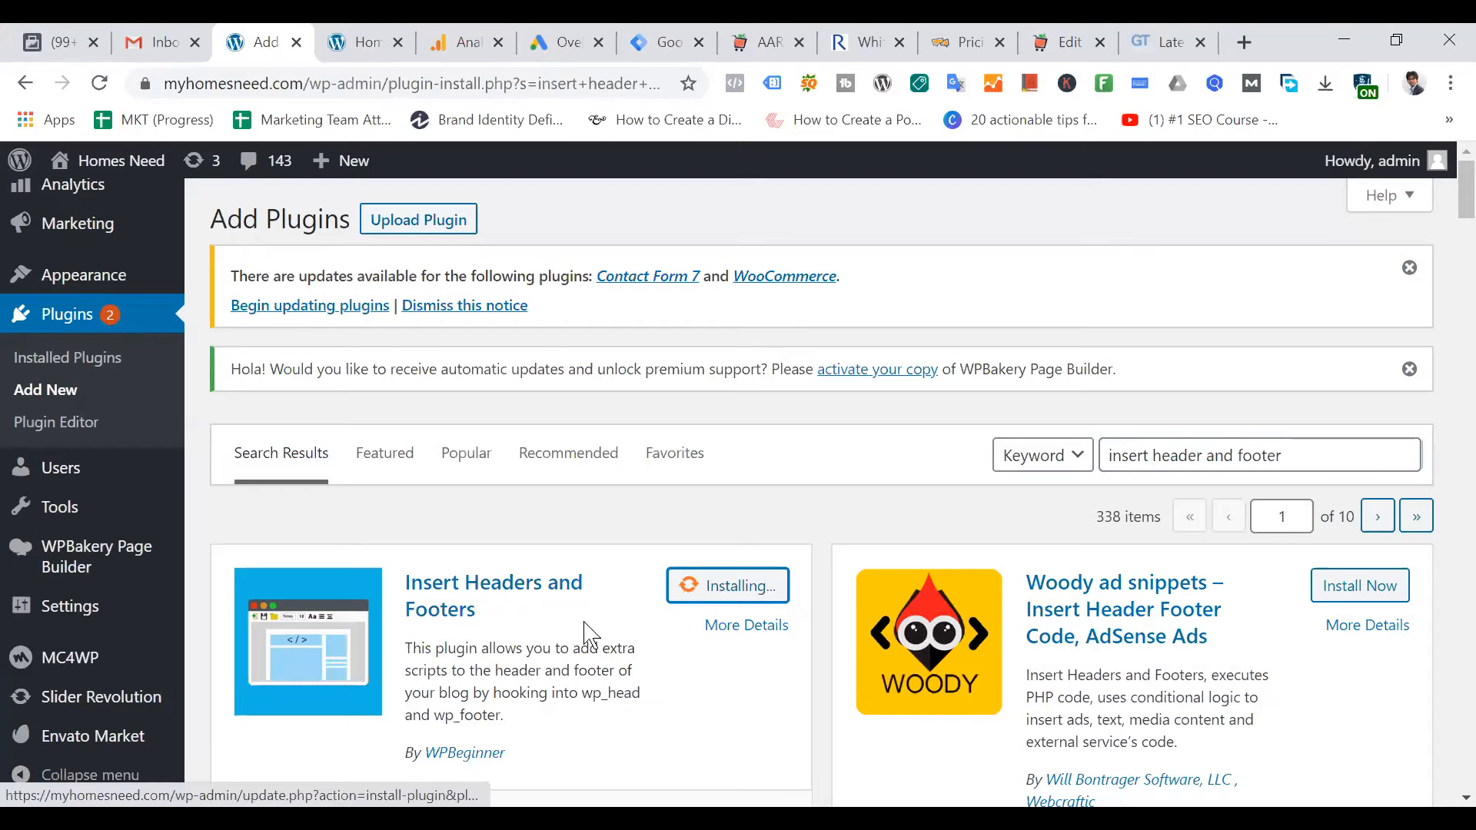
Activate the Insert Headers and Footers plugin and open its settings page
scroll(590, 634, down, 3)
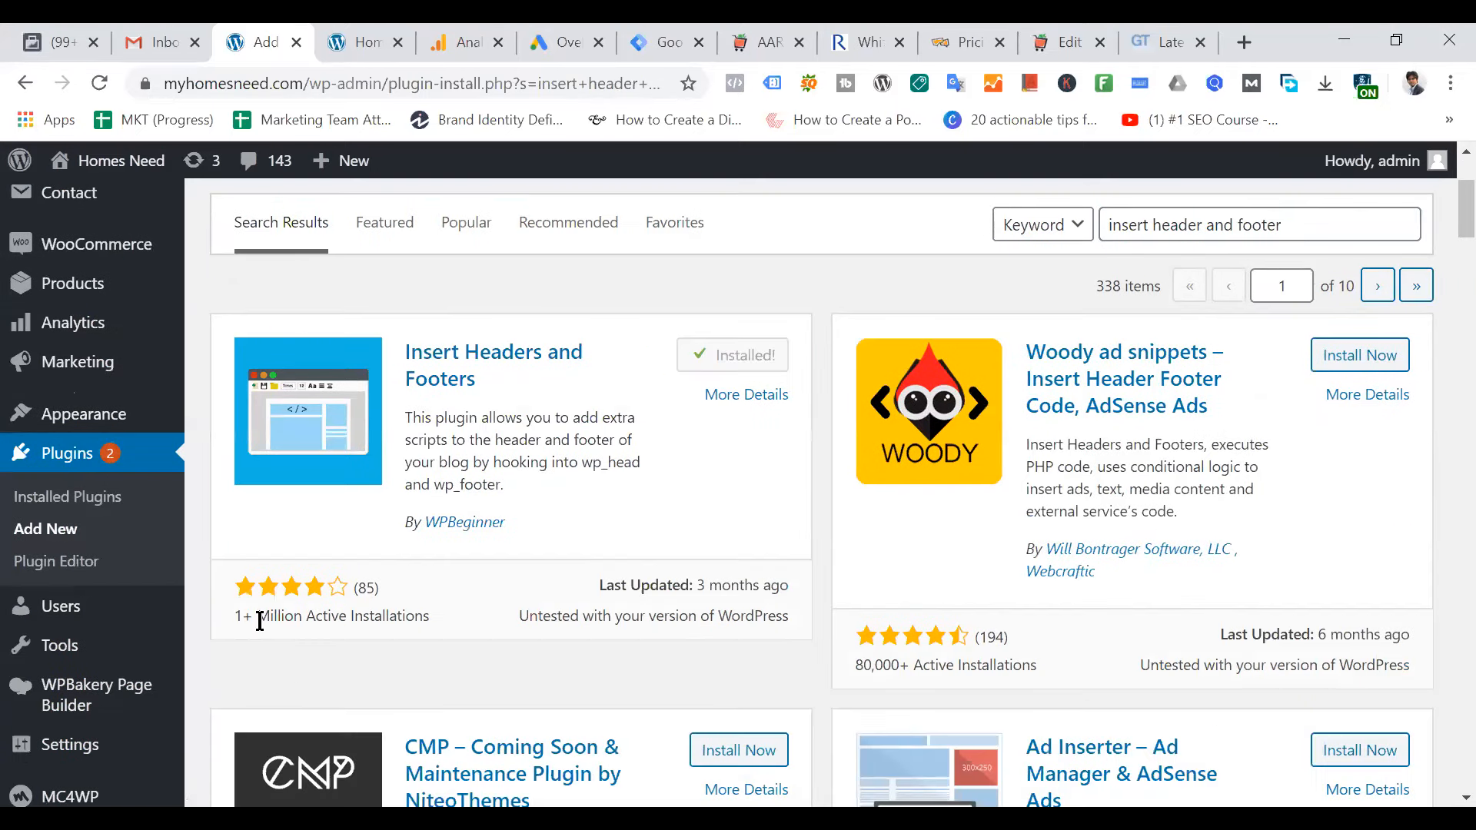
click(742, 363)
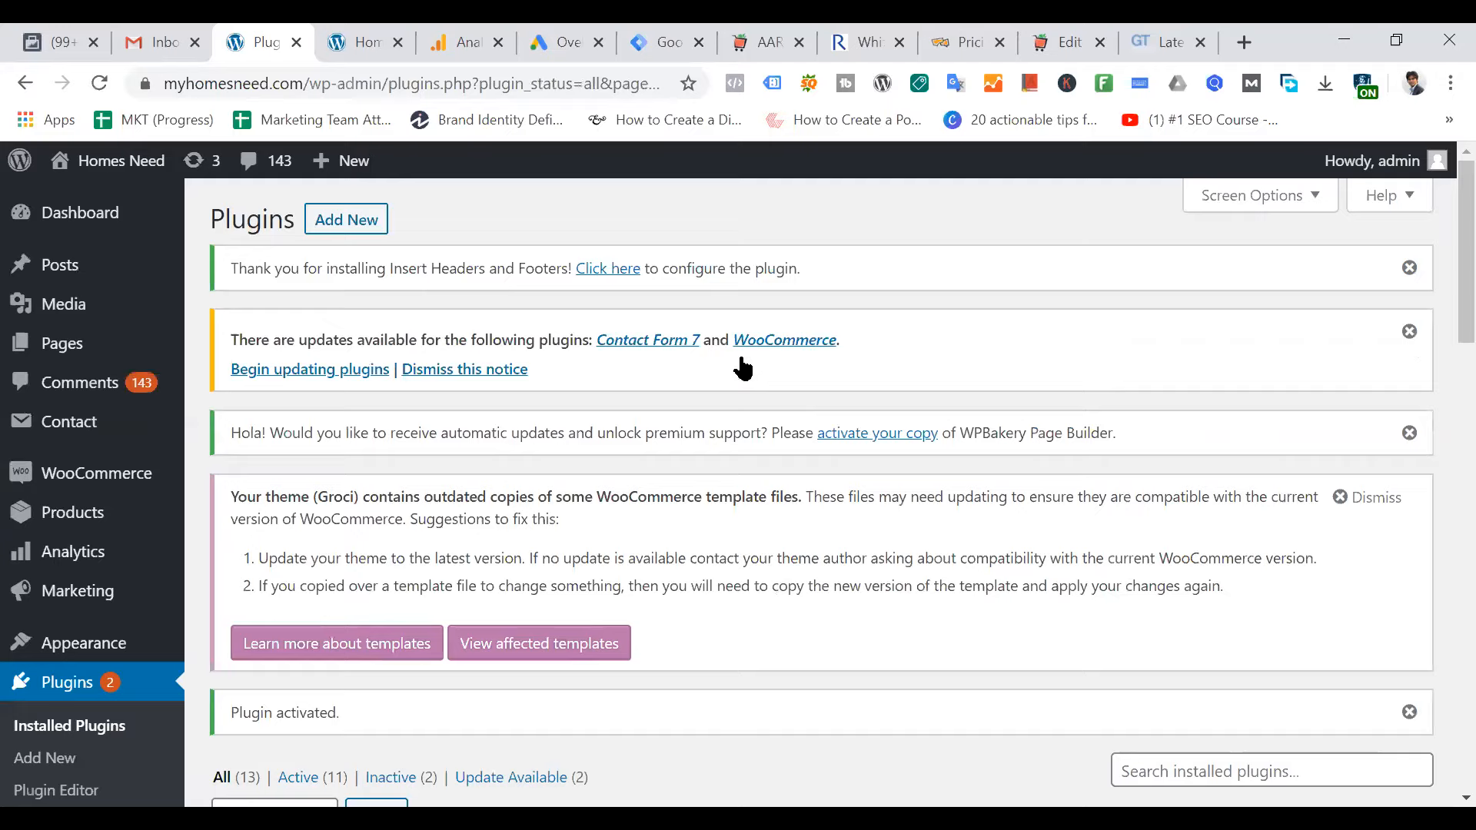
scroll(49, 517, down, 3)
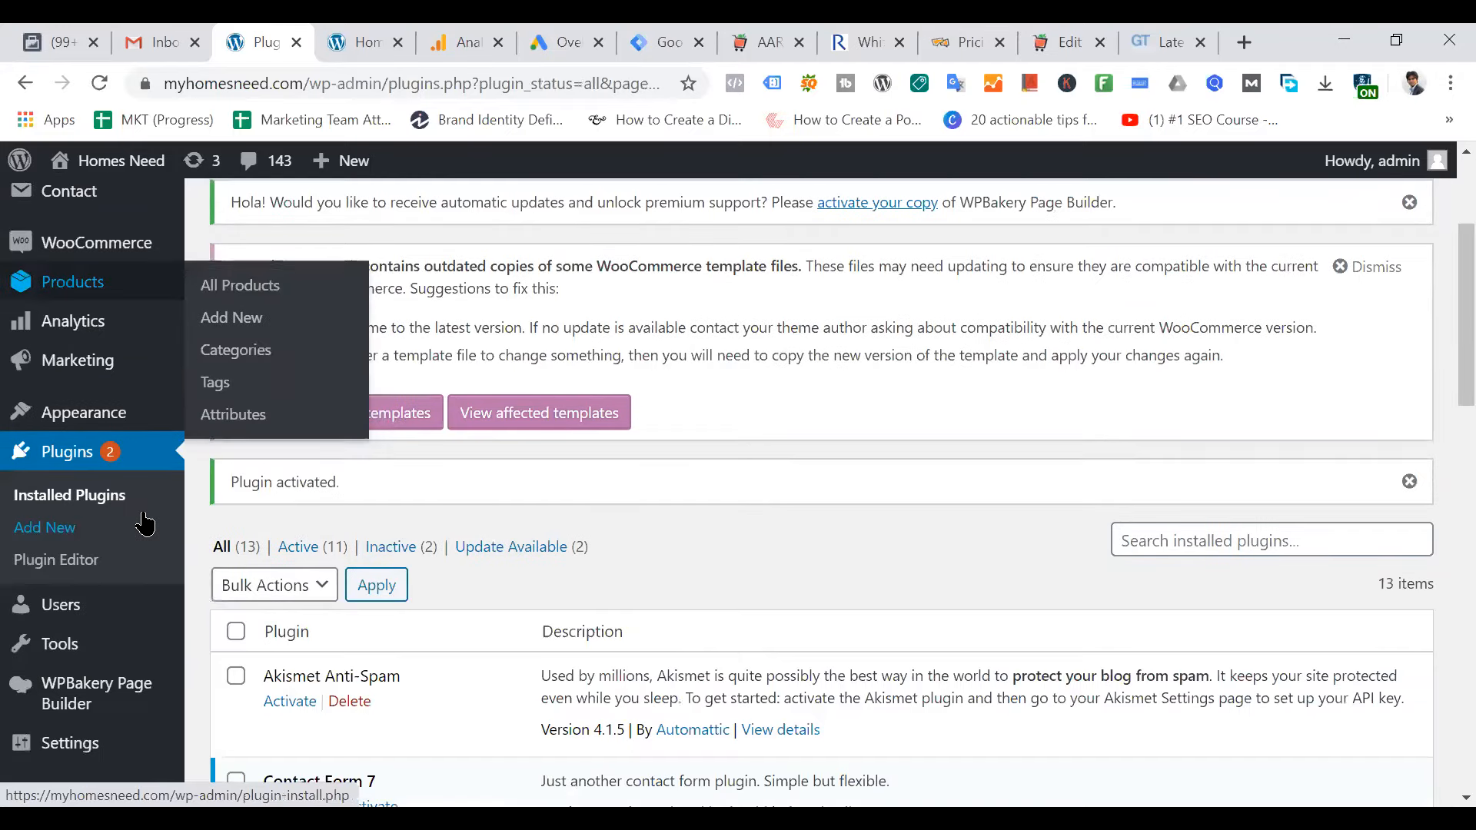
scroll(142, 538, down, 5)
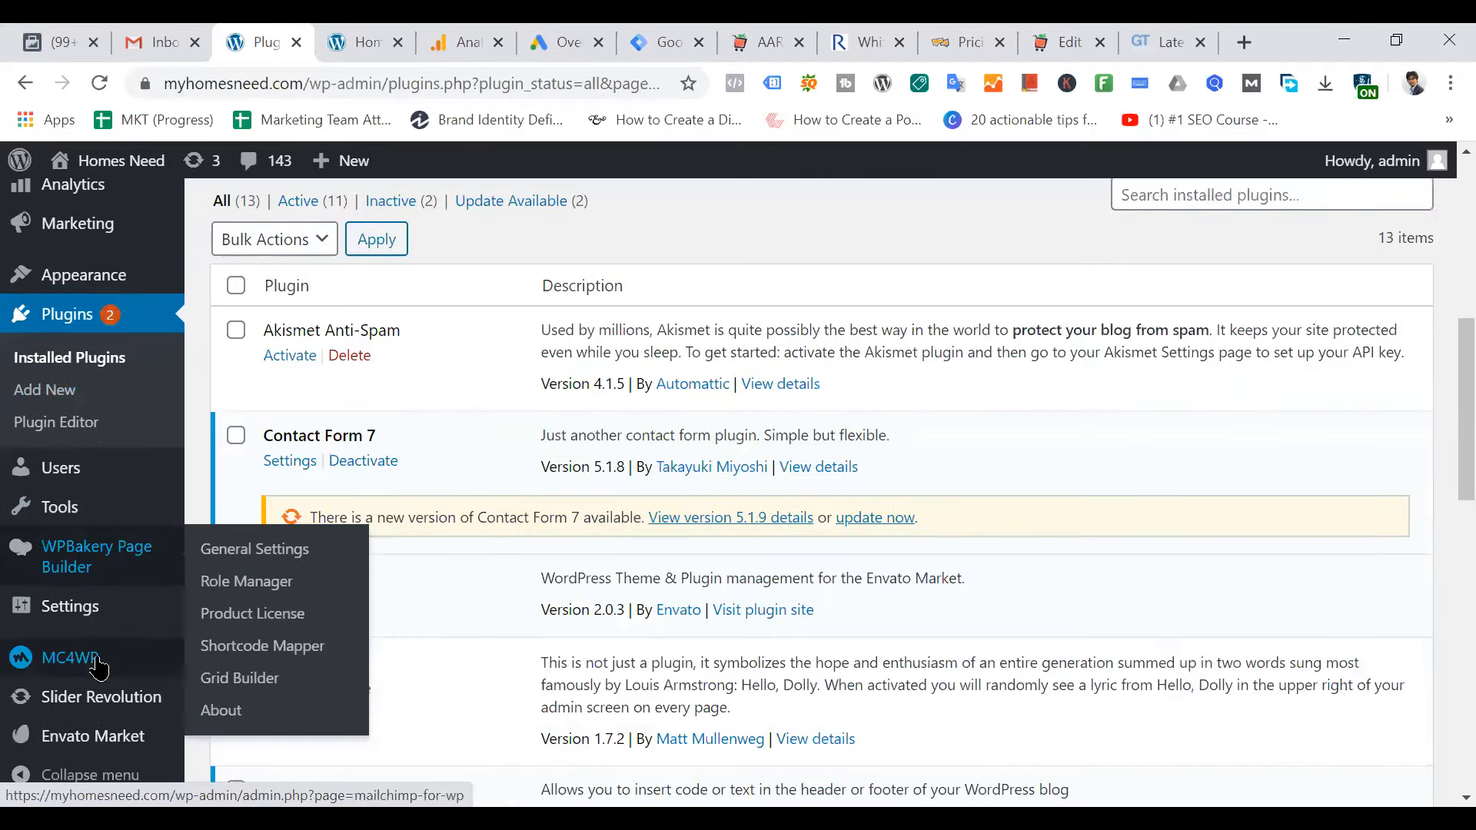
mouse_move(86, 621)
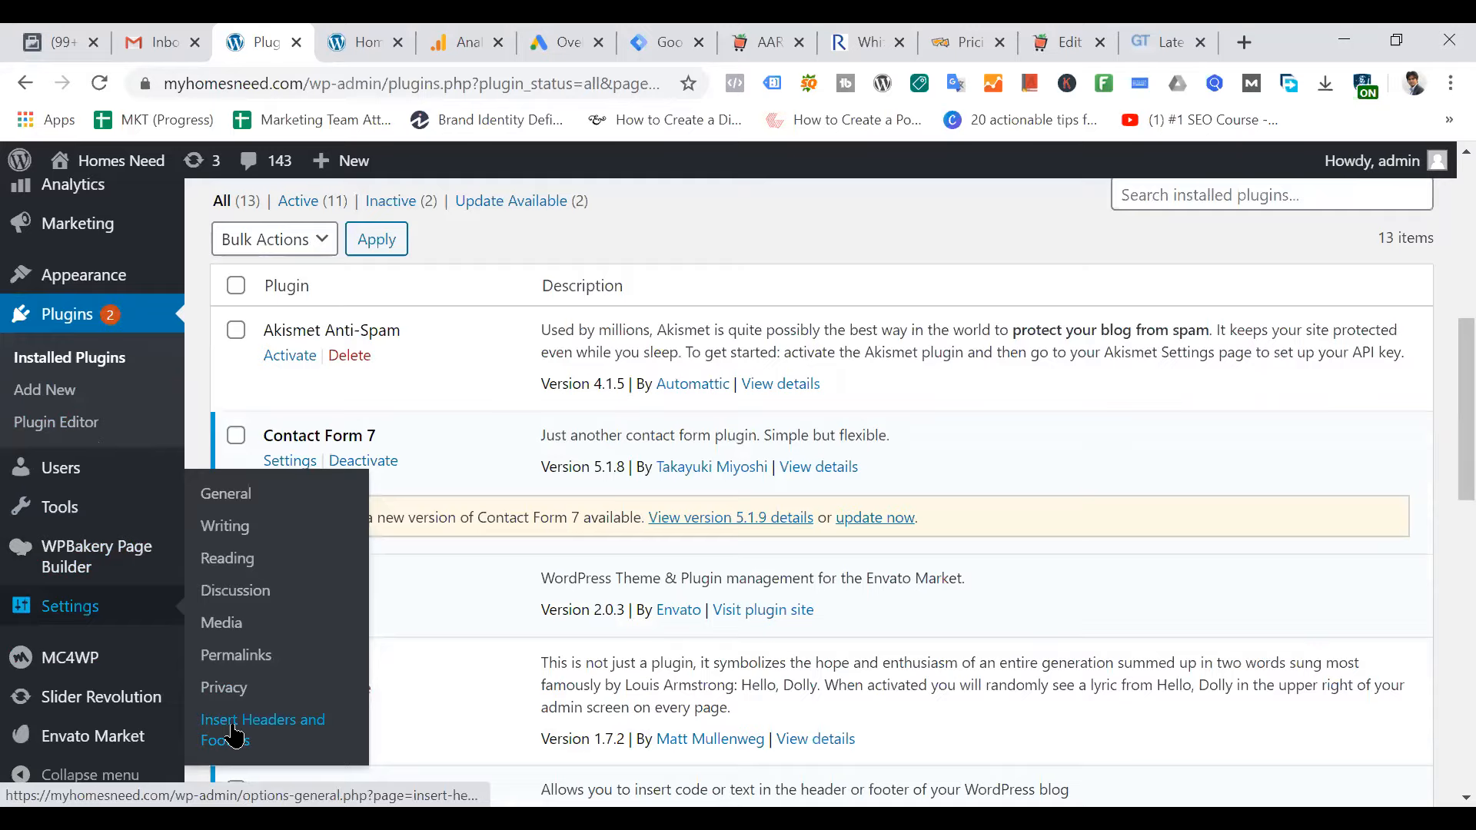
click(235, 736)
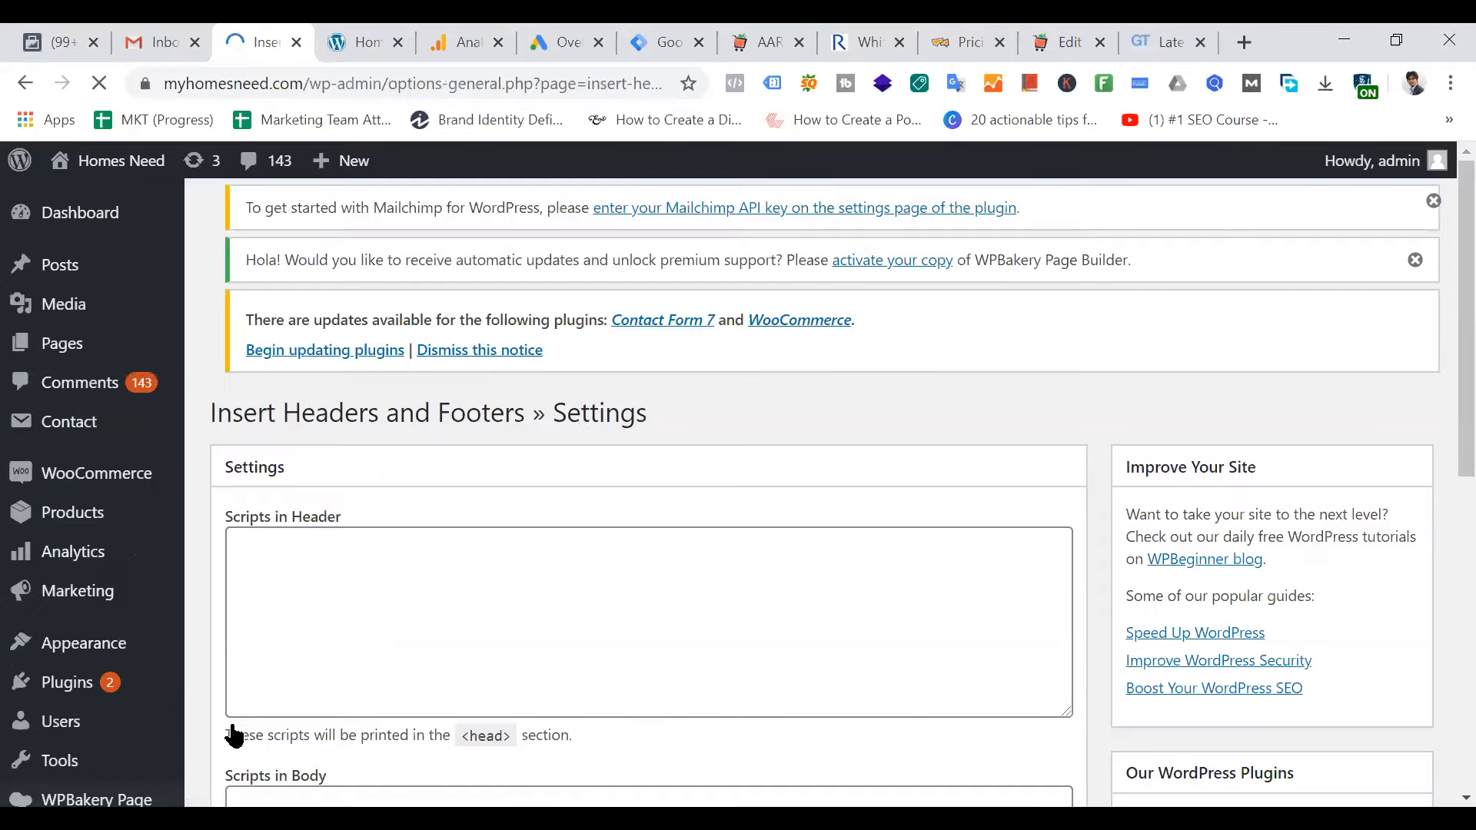
Copy the head snippet from the myhomesneed.com Tag Manager container and paste it into the plugin's Scripts in Header field
click(672, 42)
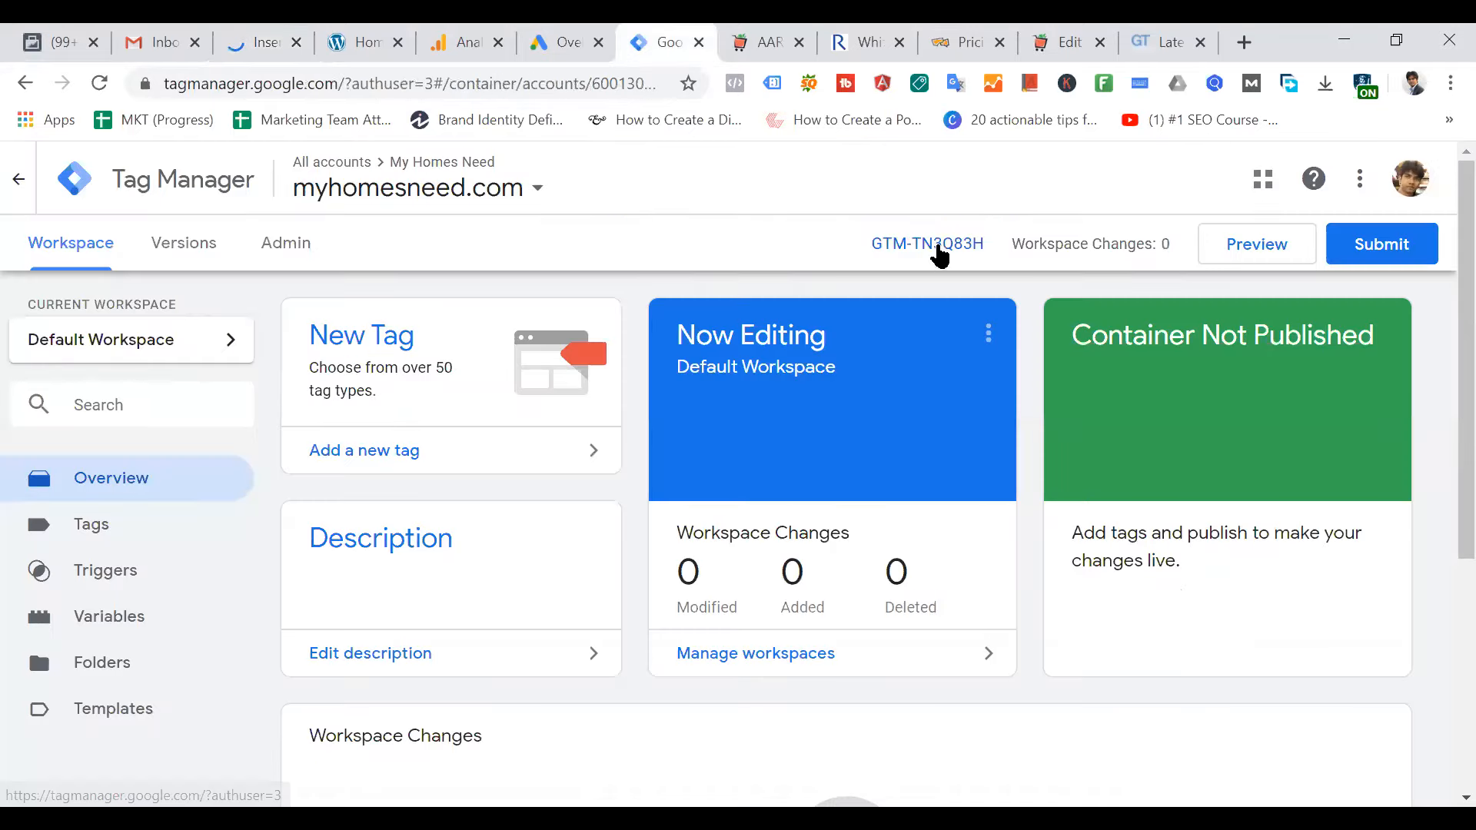
click(936, 248)
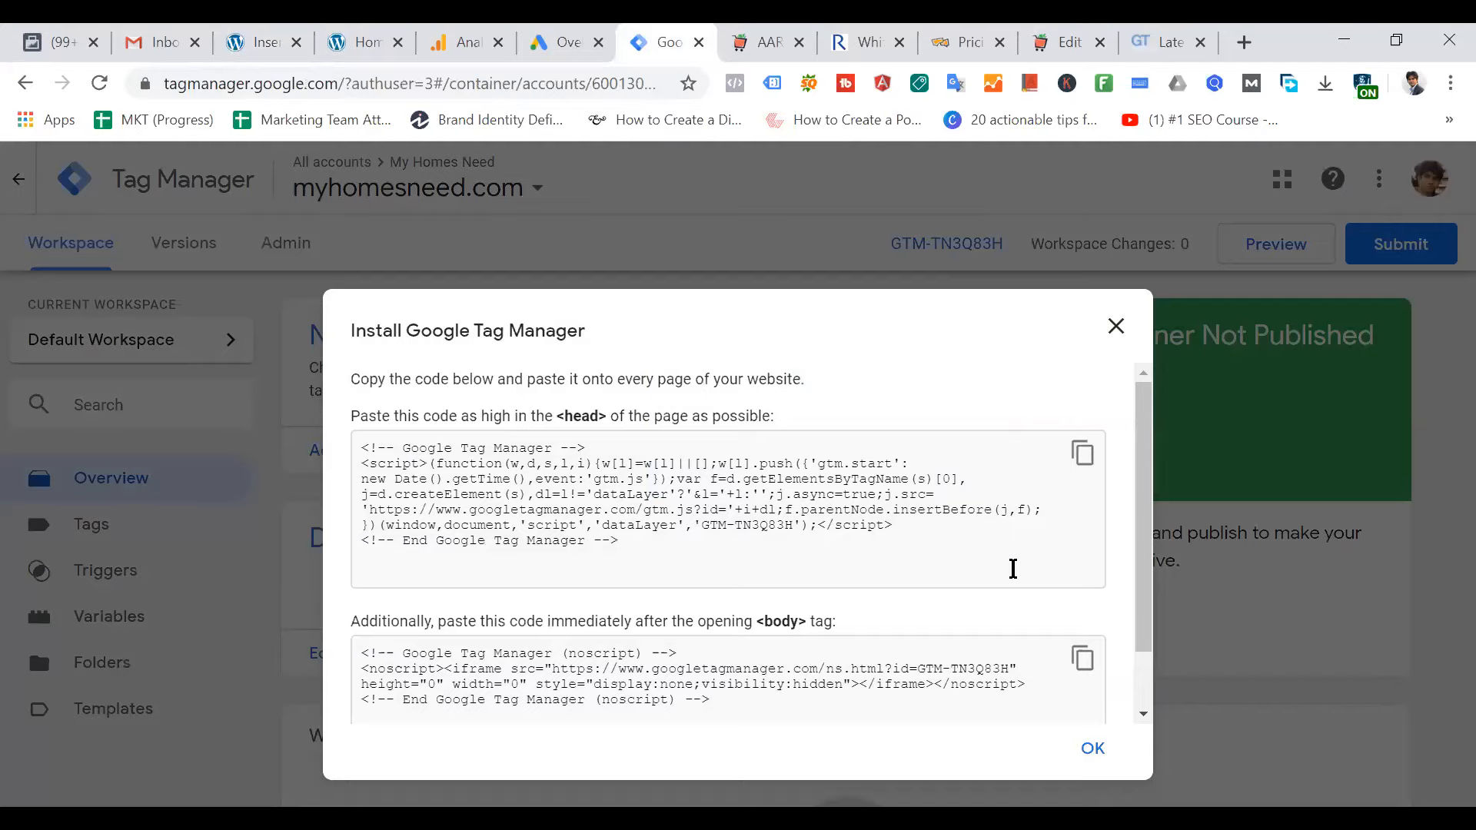
click(1012, 568)
key(ctrl+c)
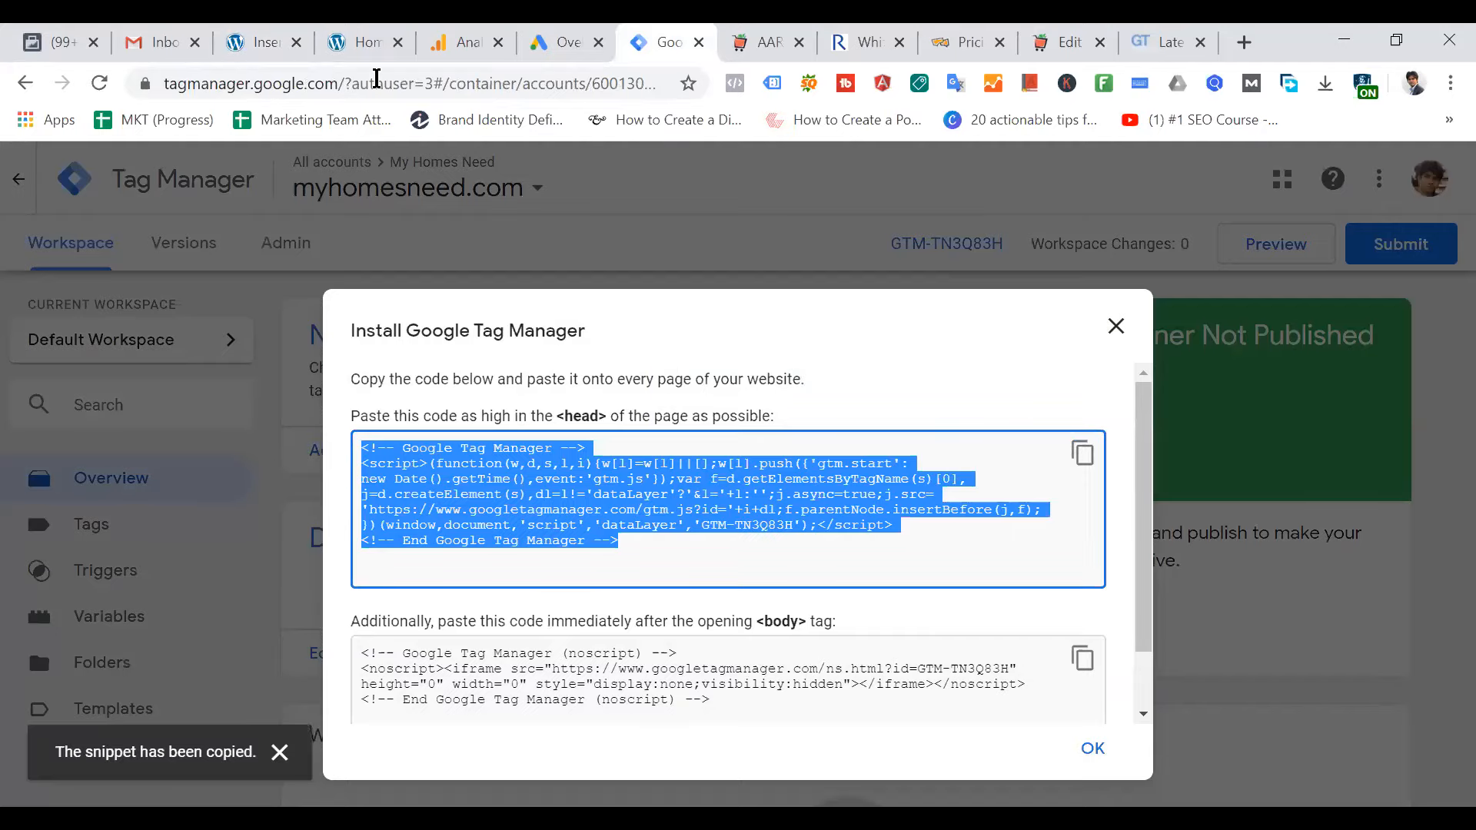
click(254, 42)
click(304, 661)
key(ctrl+v)
Copy the container's noscript body snippet into the Scripts in Body field and try to save the plugin settings
scroll(494, 527, down, 5)
click(411, 559)
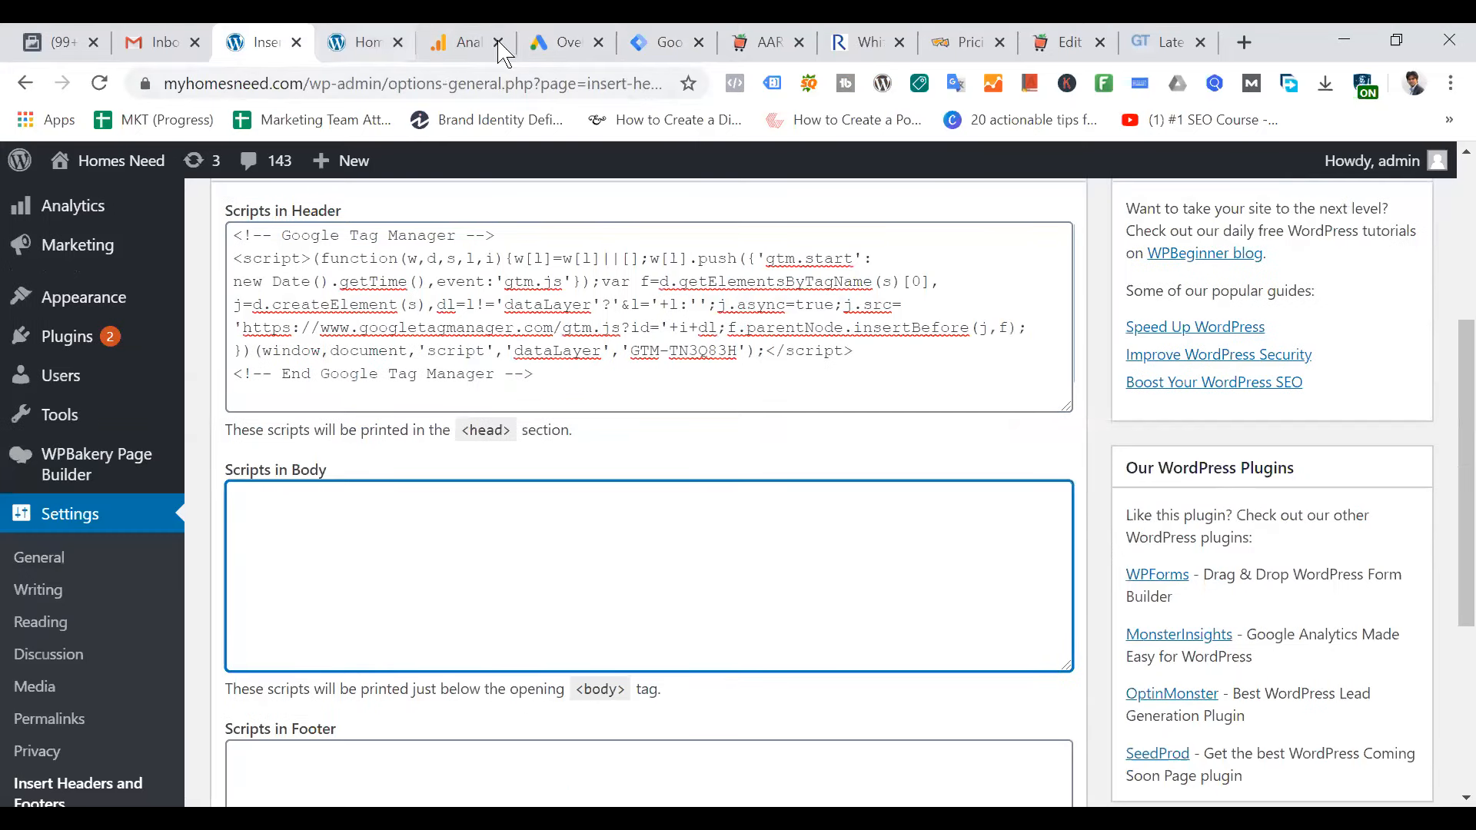
click(665, 43)
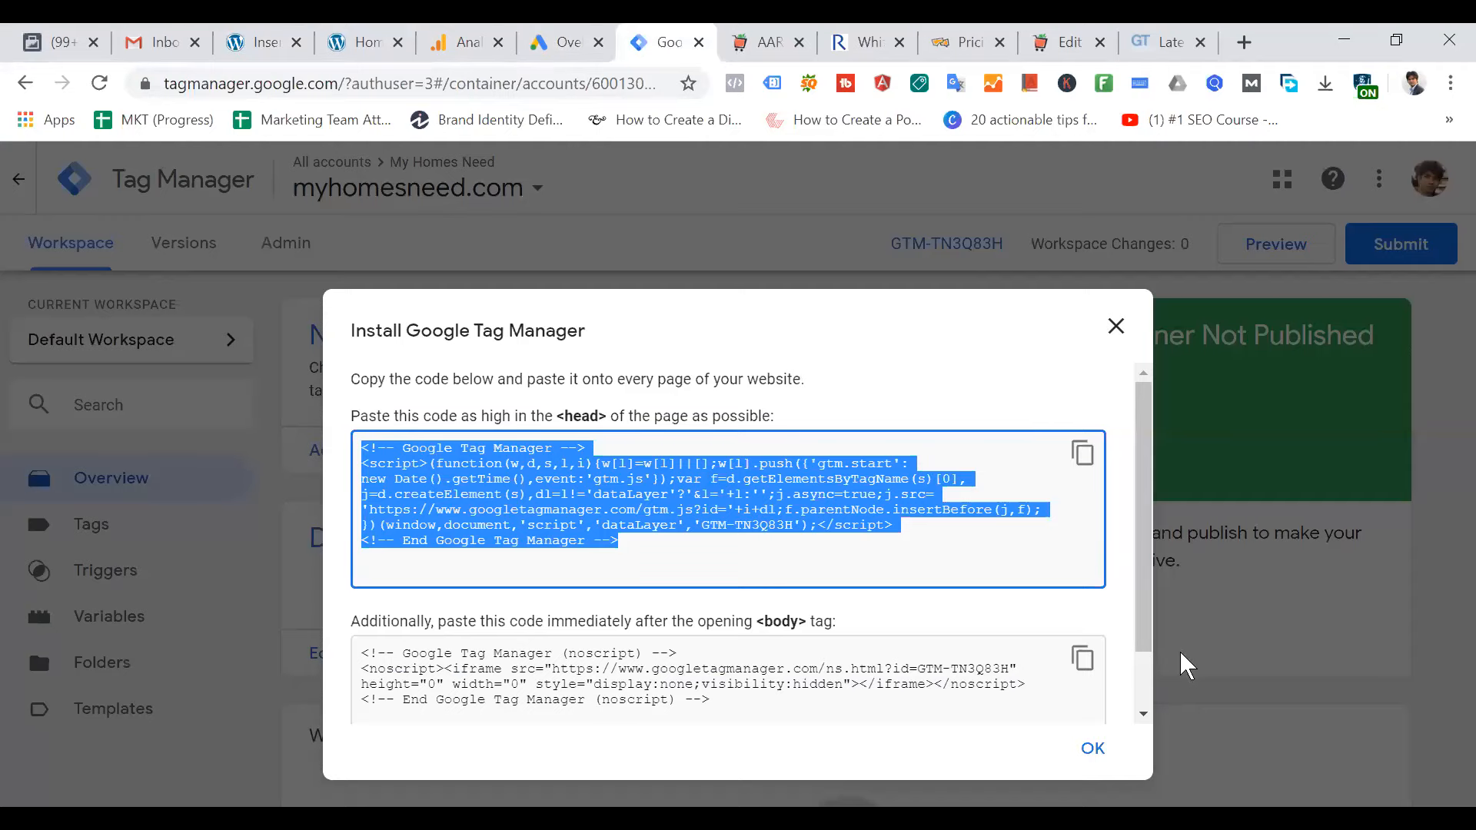
click(1082, 658)
click(263, 44)
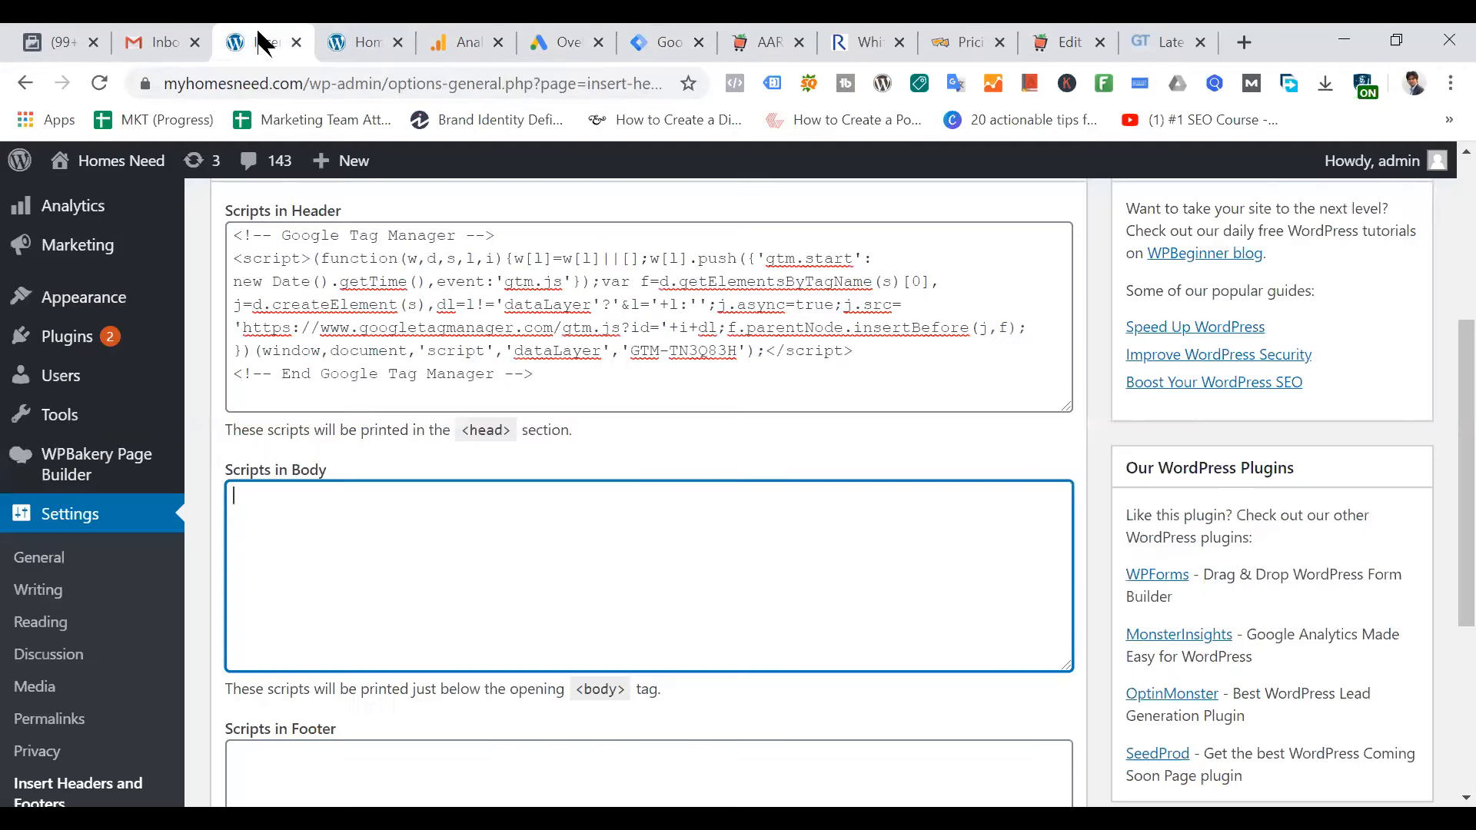
key(ctrl+v)
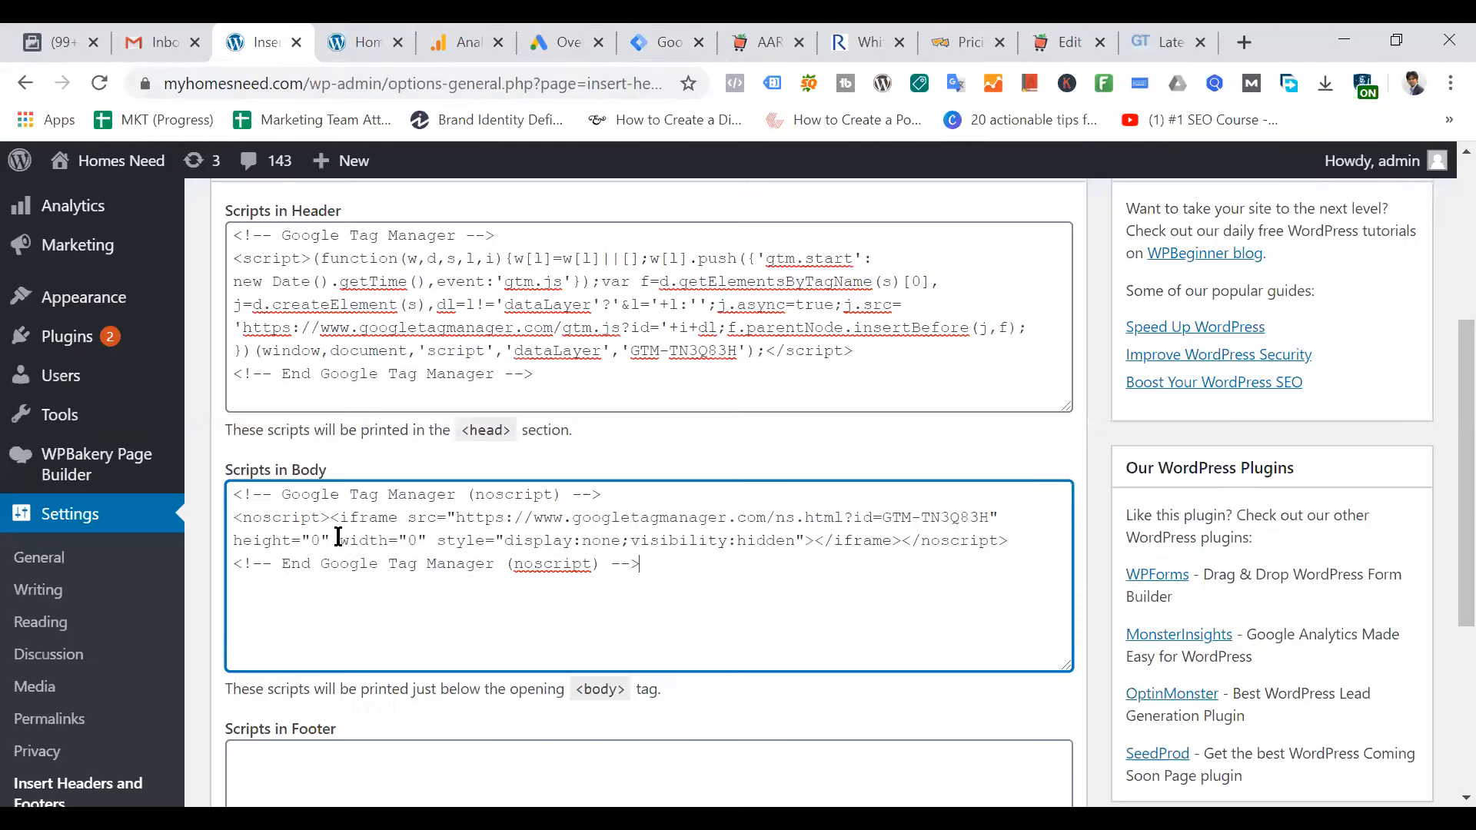
scroll(338, 538, down, 5)
click(240, 648)
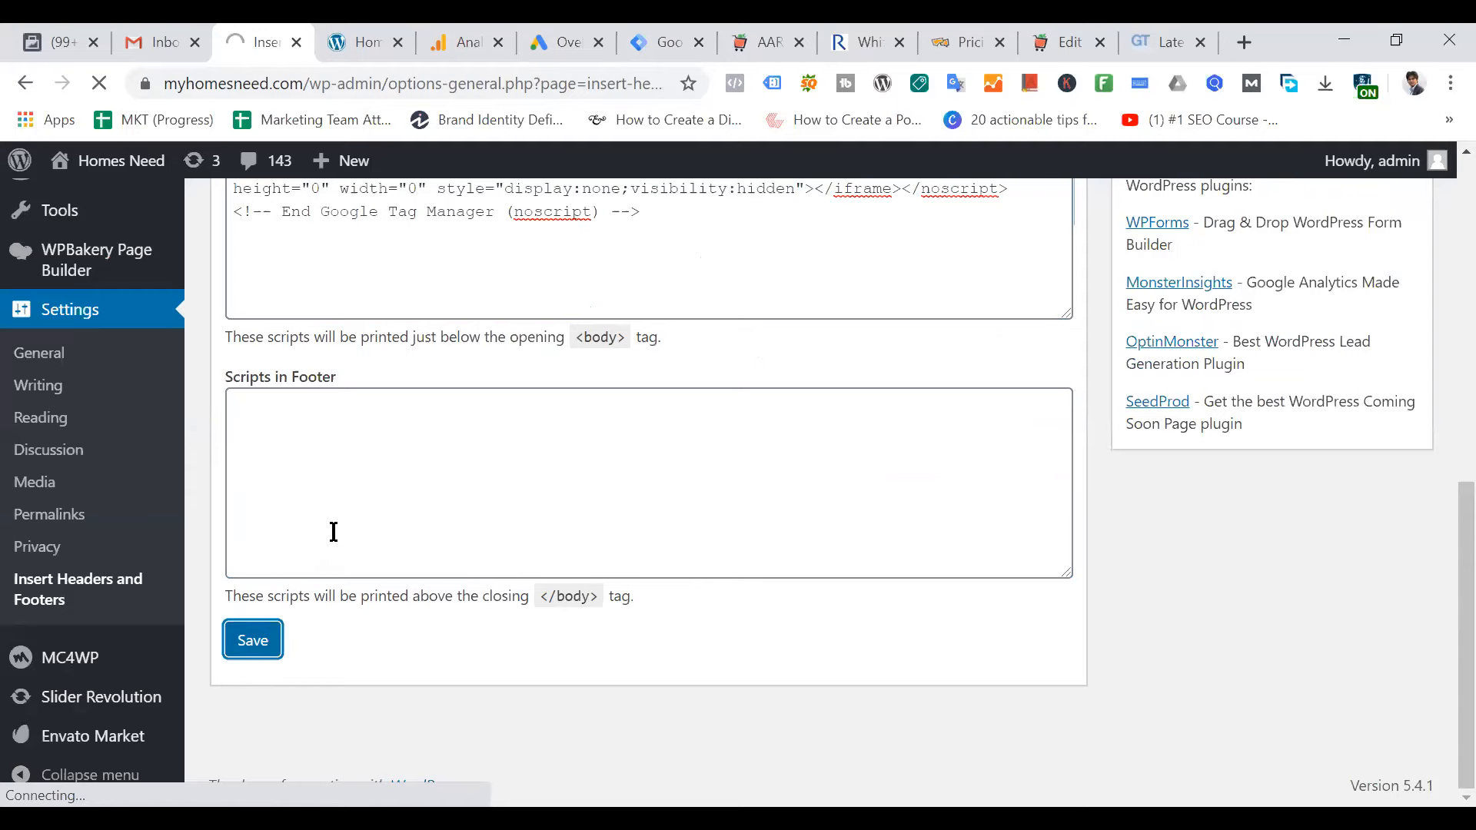
Reload the Insert Headers and Footers settings page and check the header and body script fields
scroll(701, 382, up, 5)
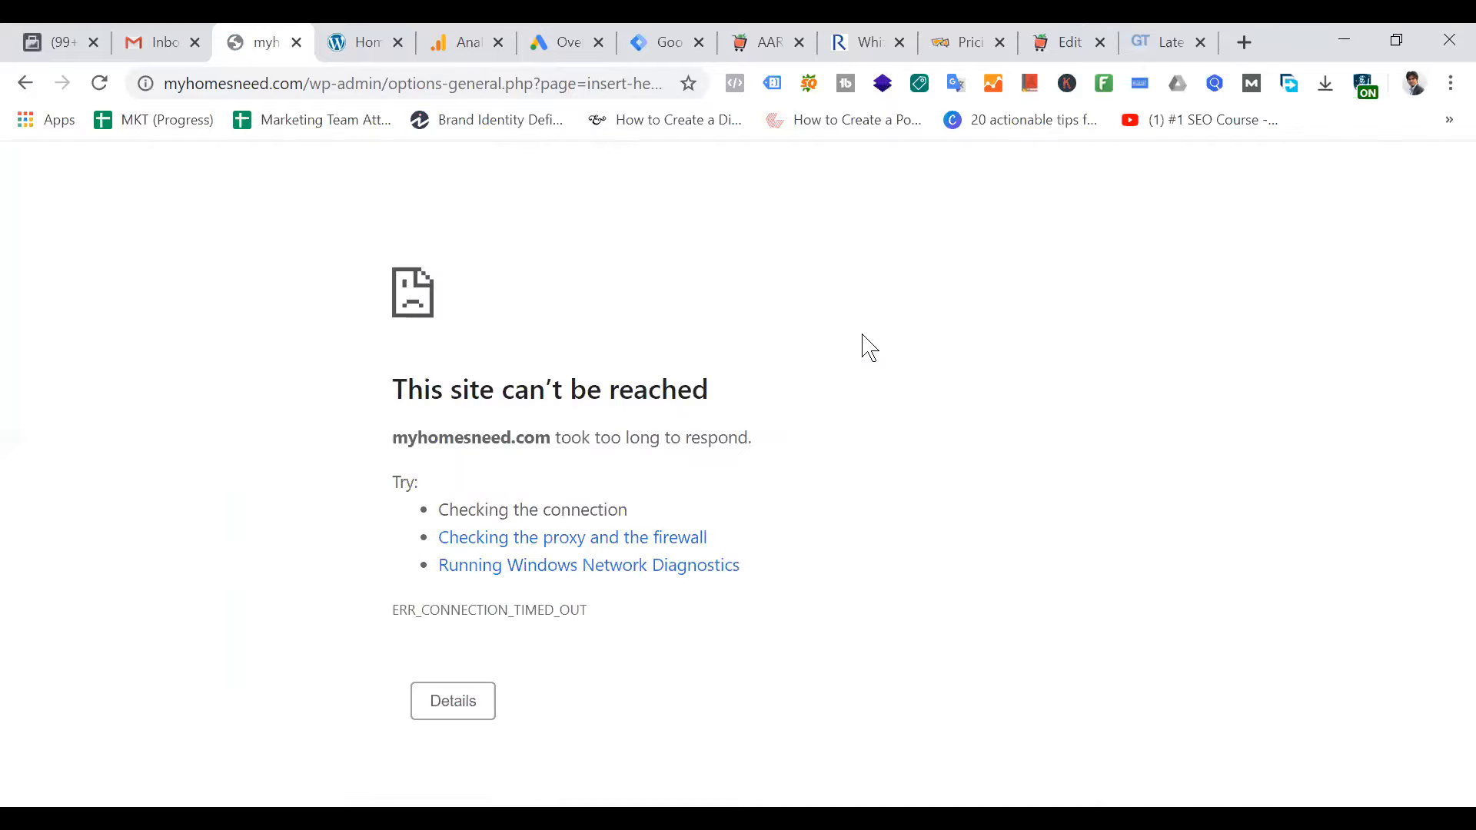
click(438, 86)
key(Return)
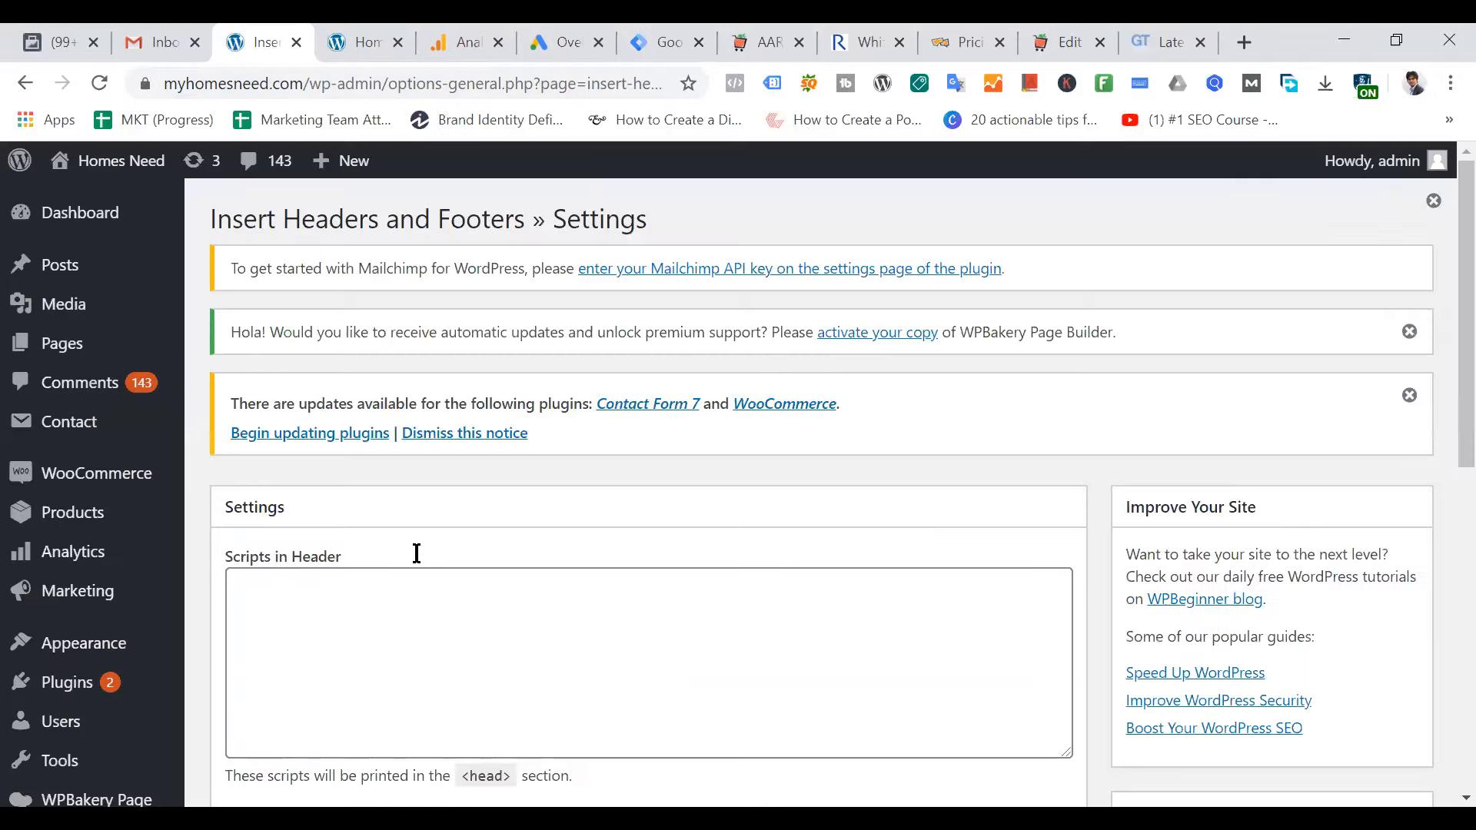
scroll(419, 538, down, 4)
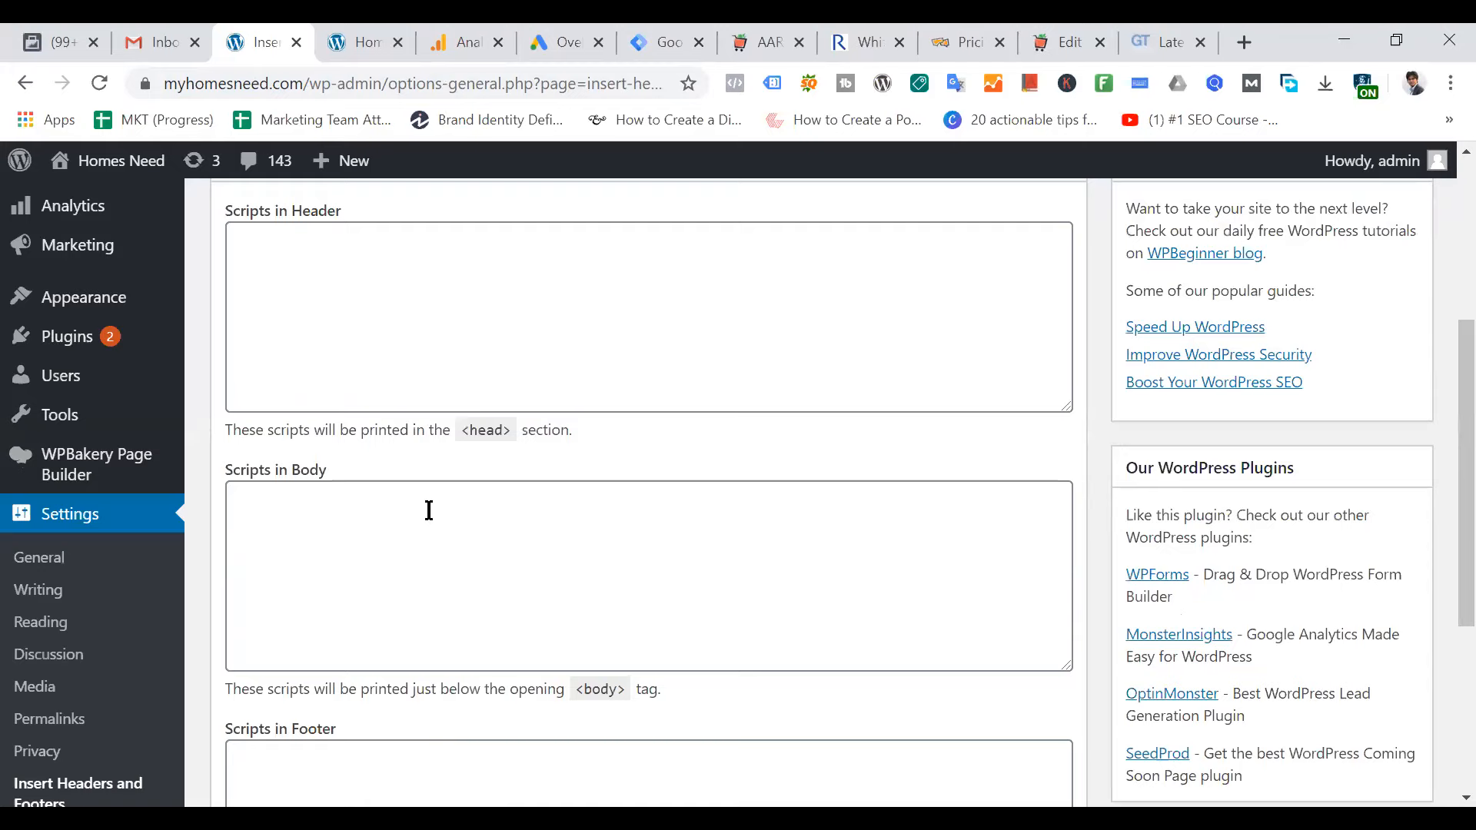
scroll(1051, 304, up, 4)
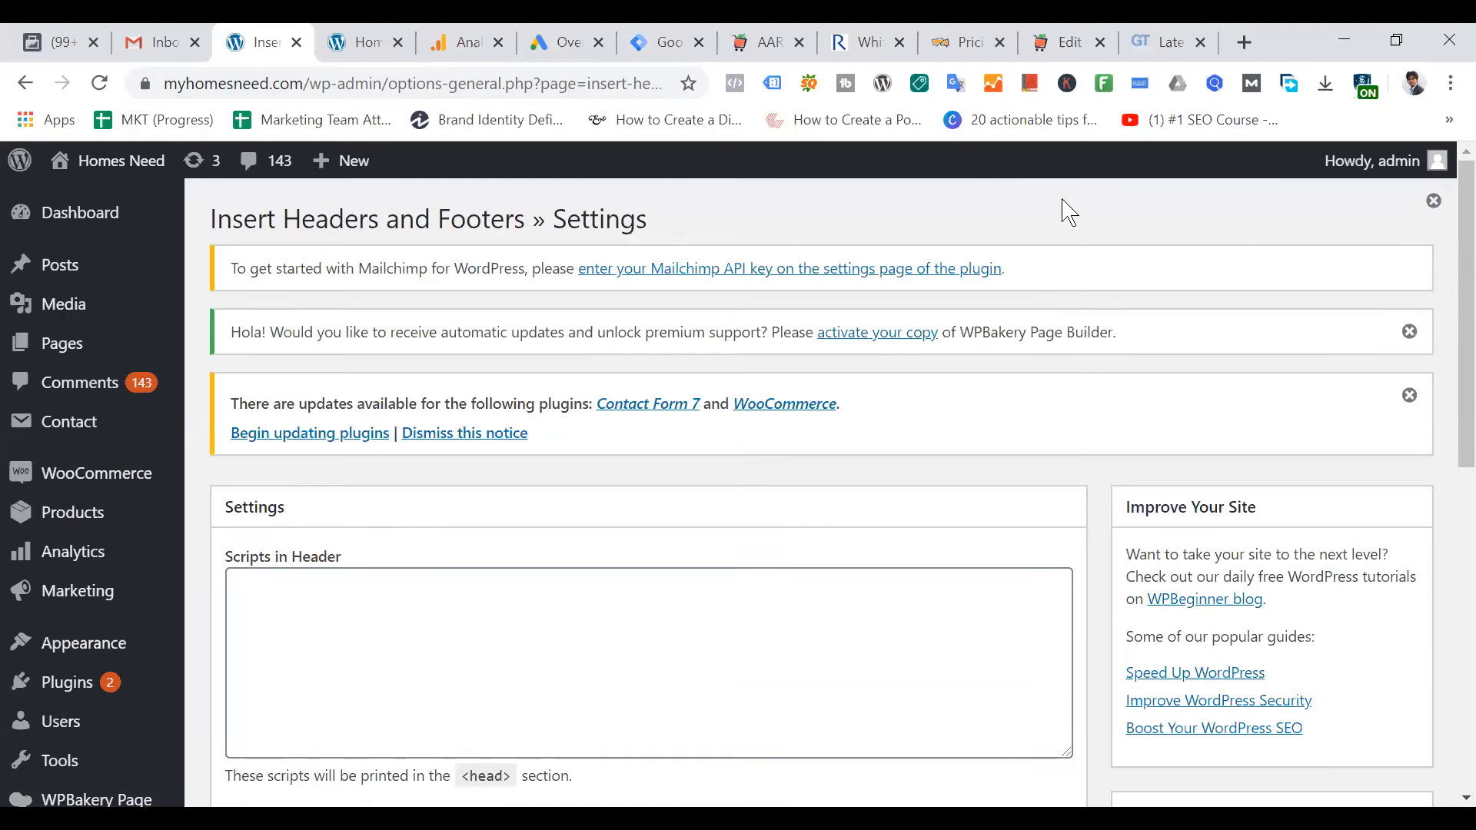
Search Google for "google tag assistant" in a new tab and open the Tag Assistant (by Google) page in the Chrome Web Store
click(1245, 42)
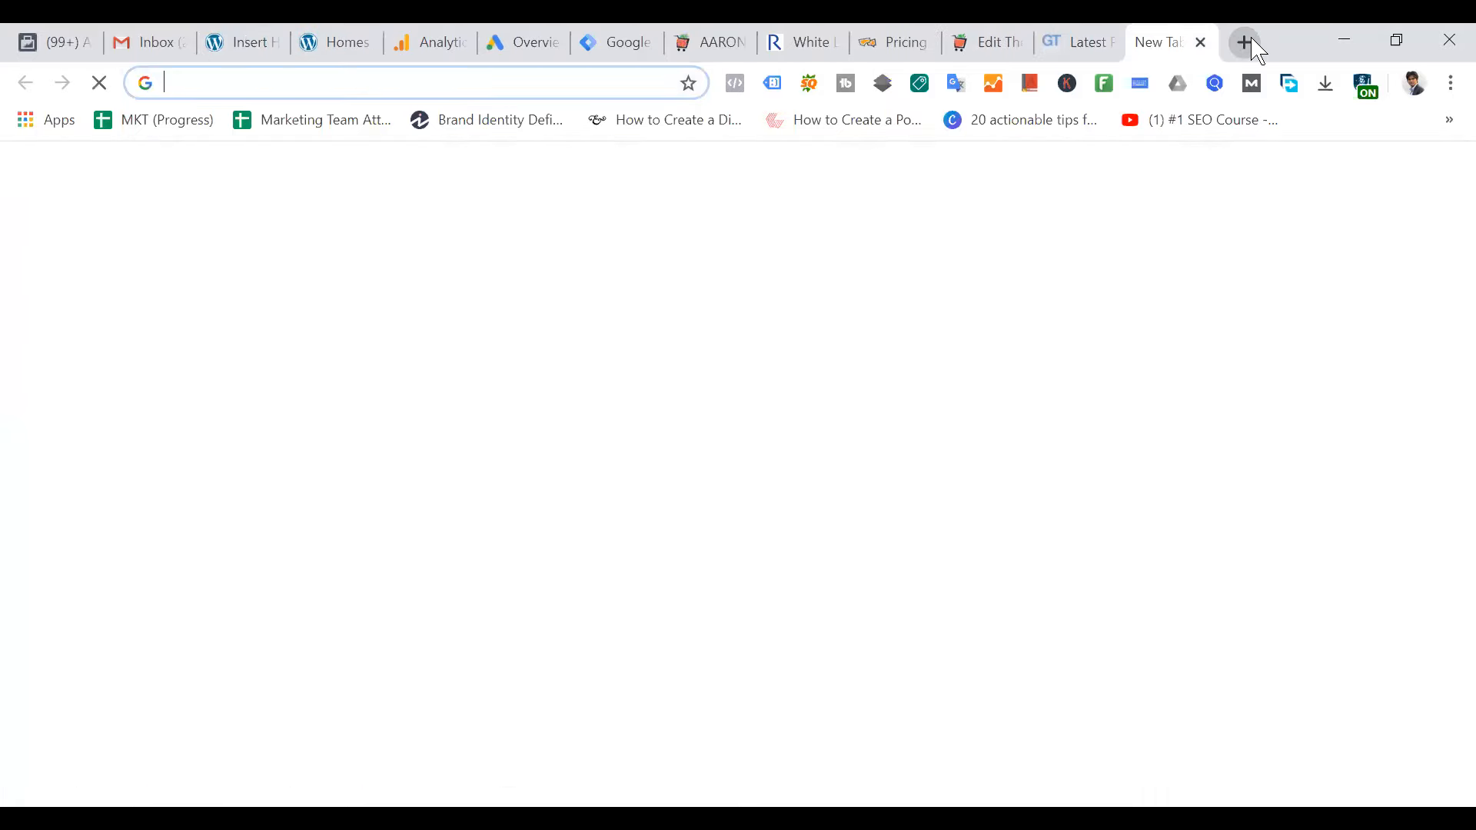
text(google tag a)
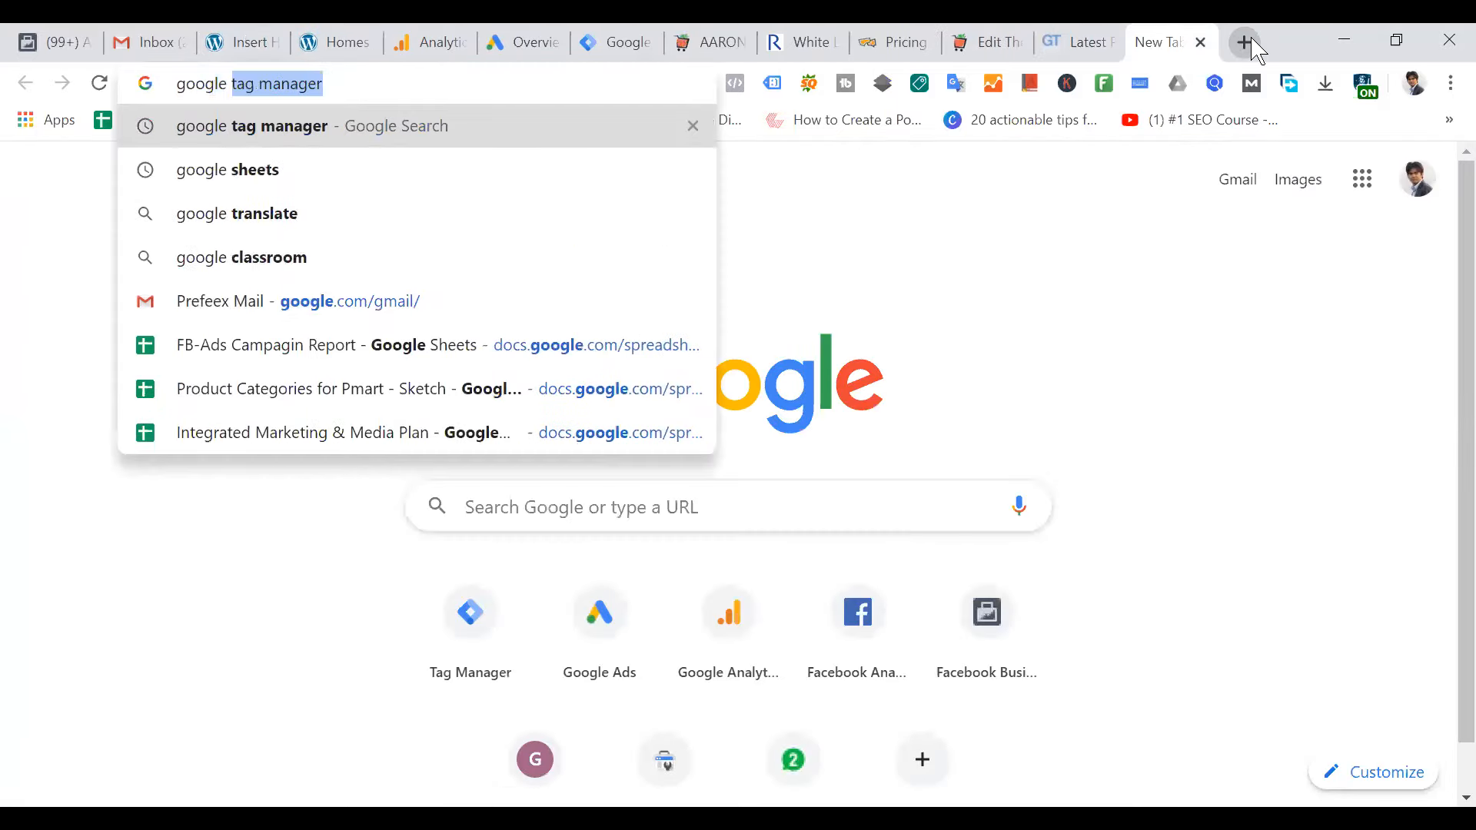
text(ssistant)
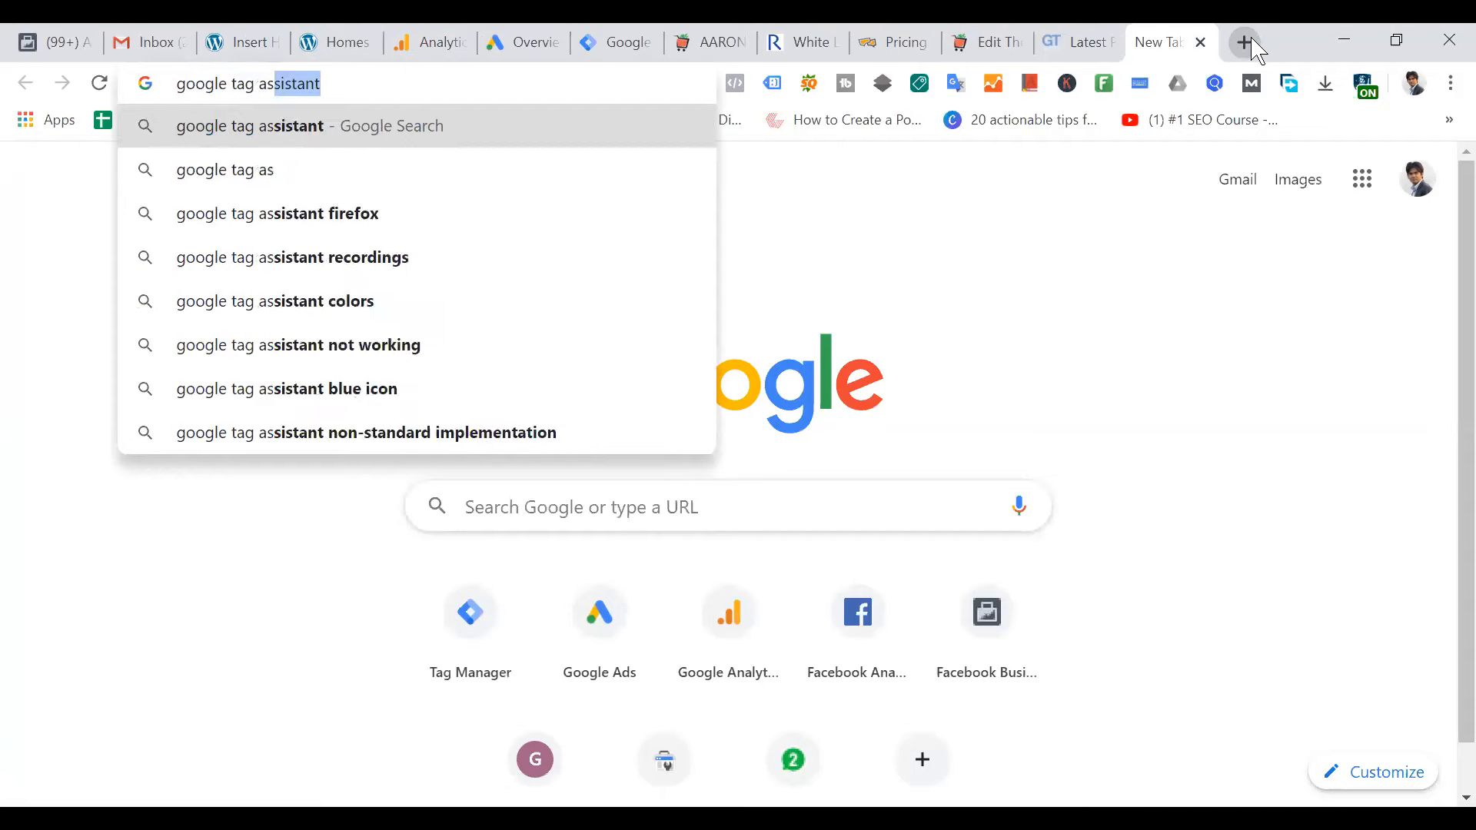
key(Return)
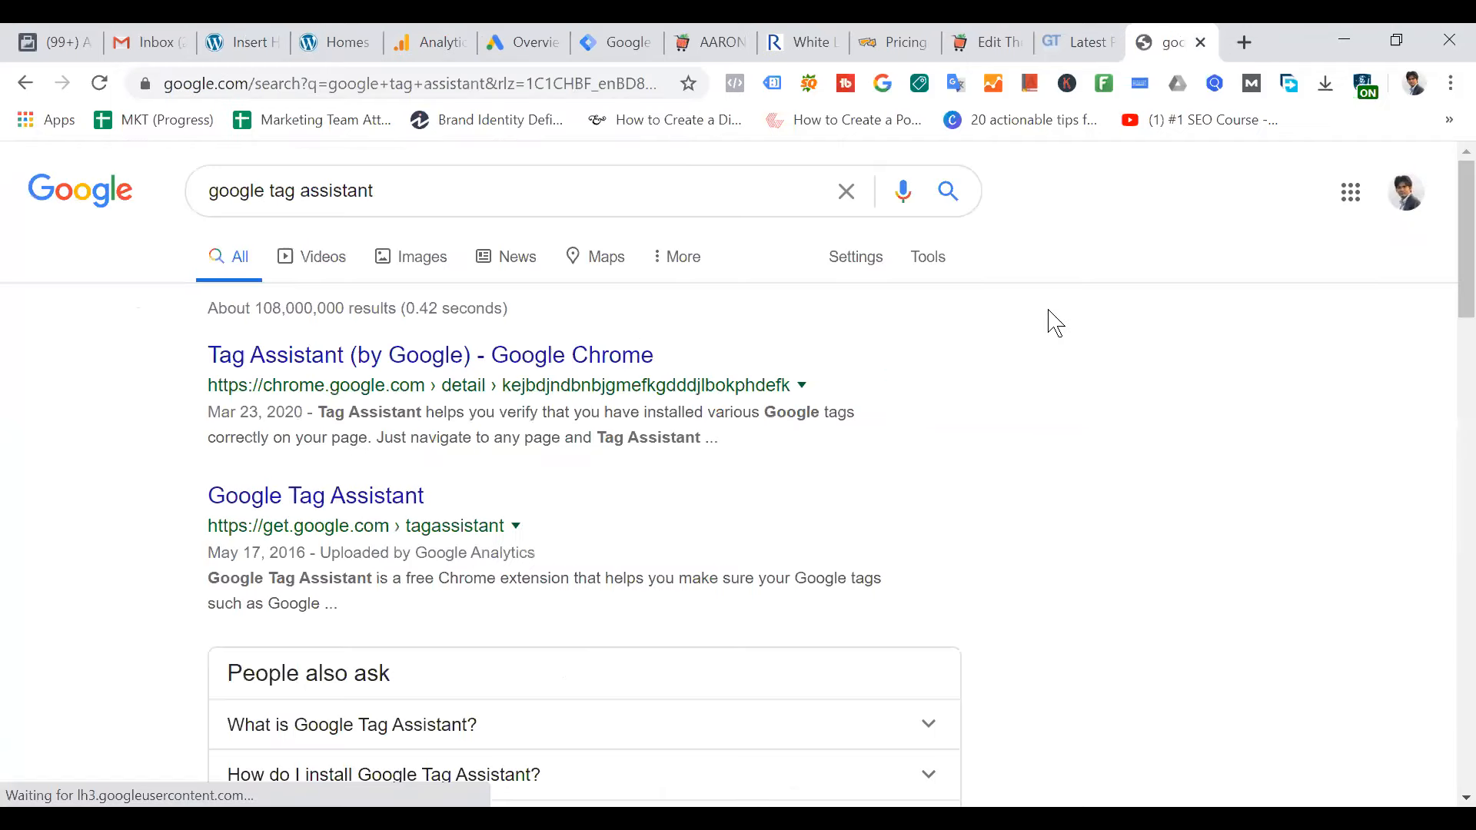
click(573, 363)
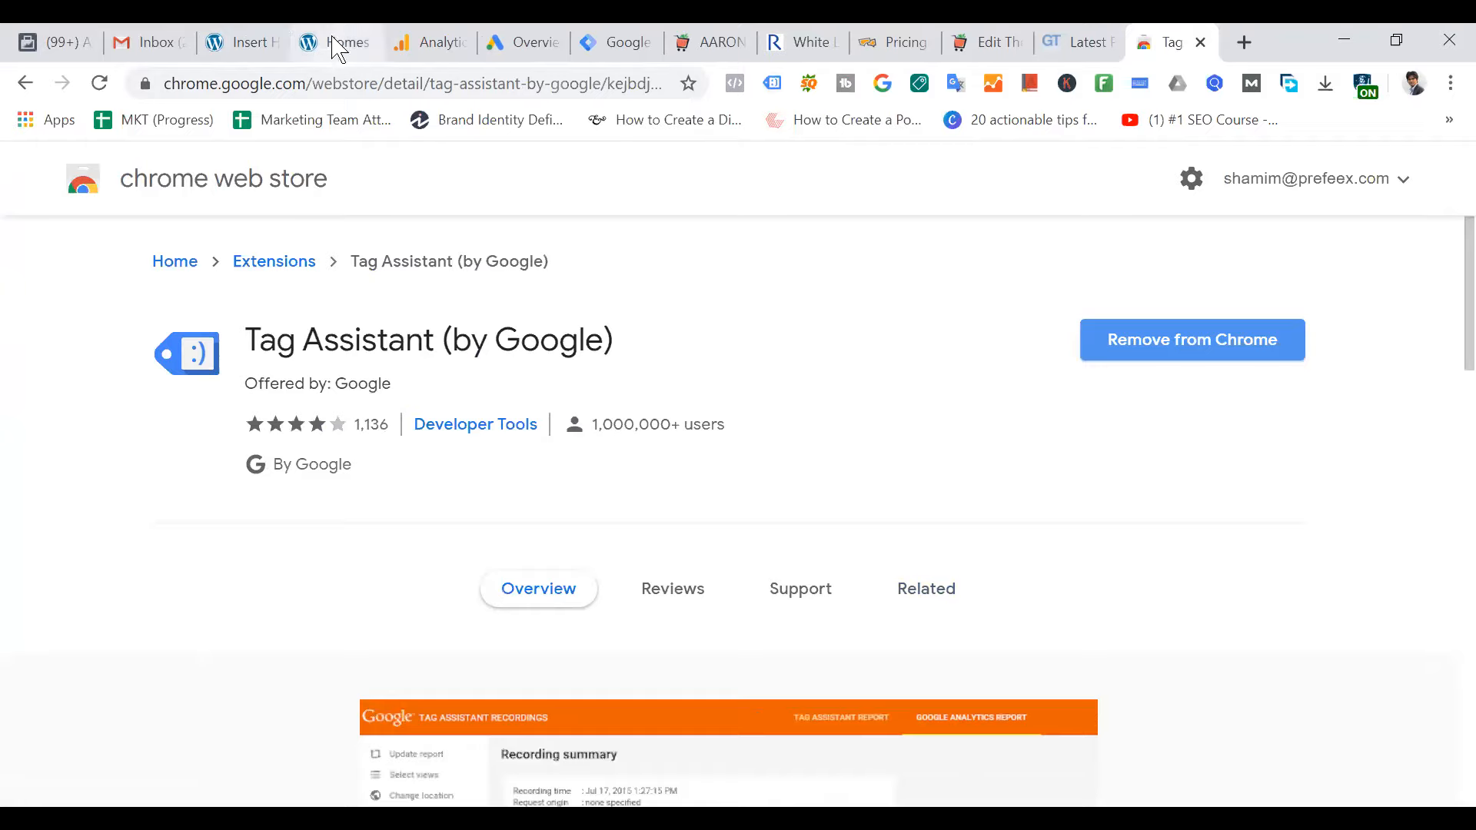
Close the Pmart product, theme editor, GTmetrix report, pricing and White-titled browser tabs, keeping the WordPress, Google and Tag Assistant tabs
click(269, 49)
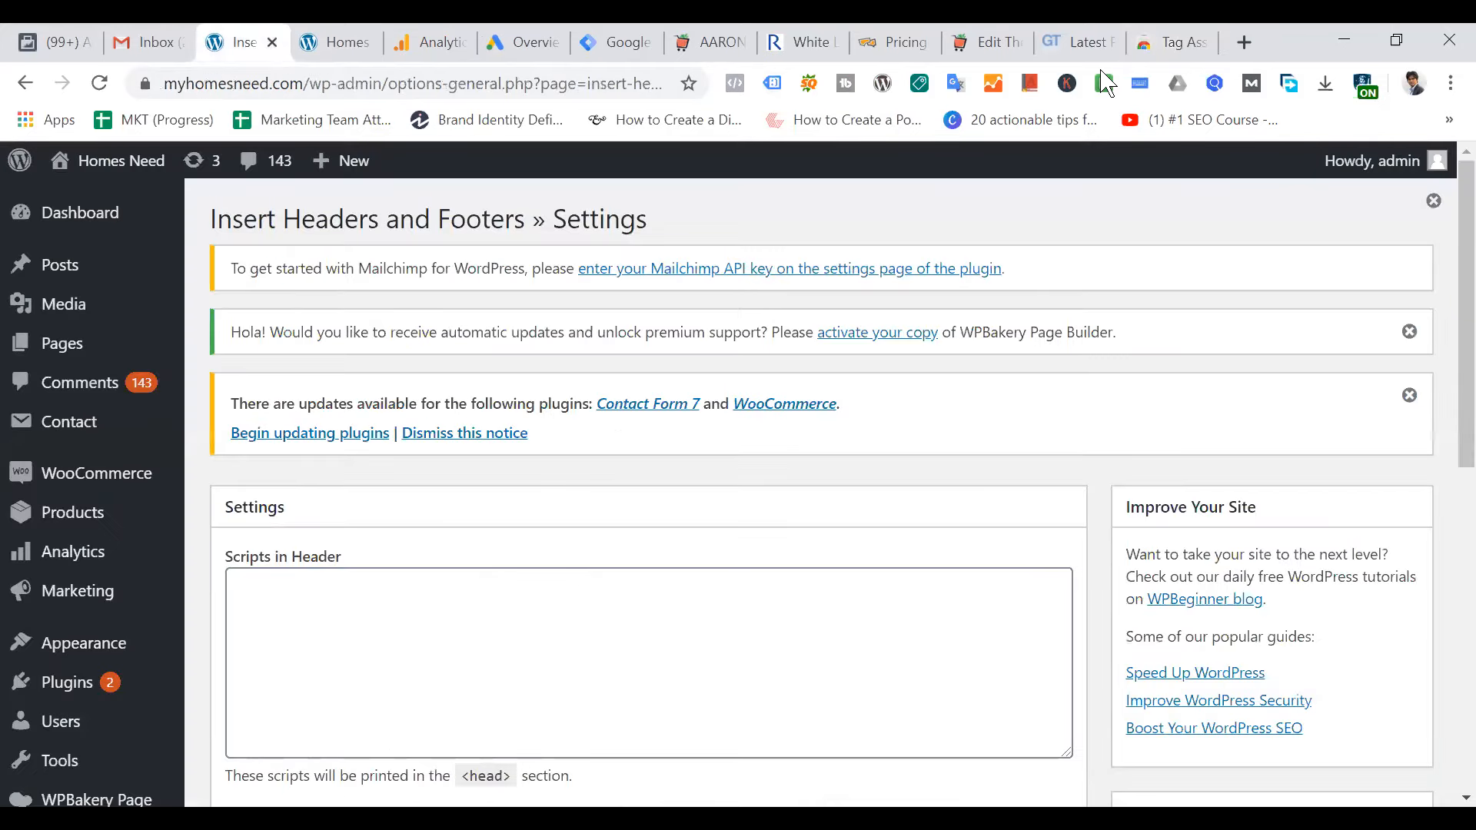
click(722, 42)
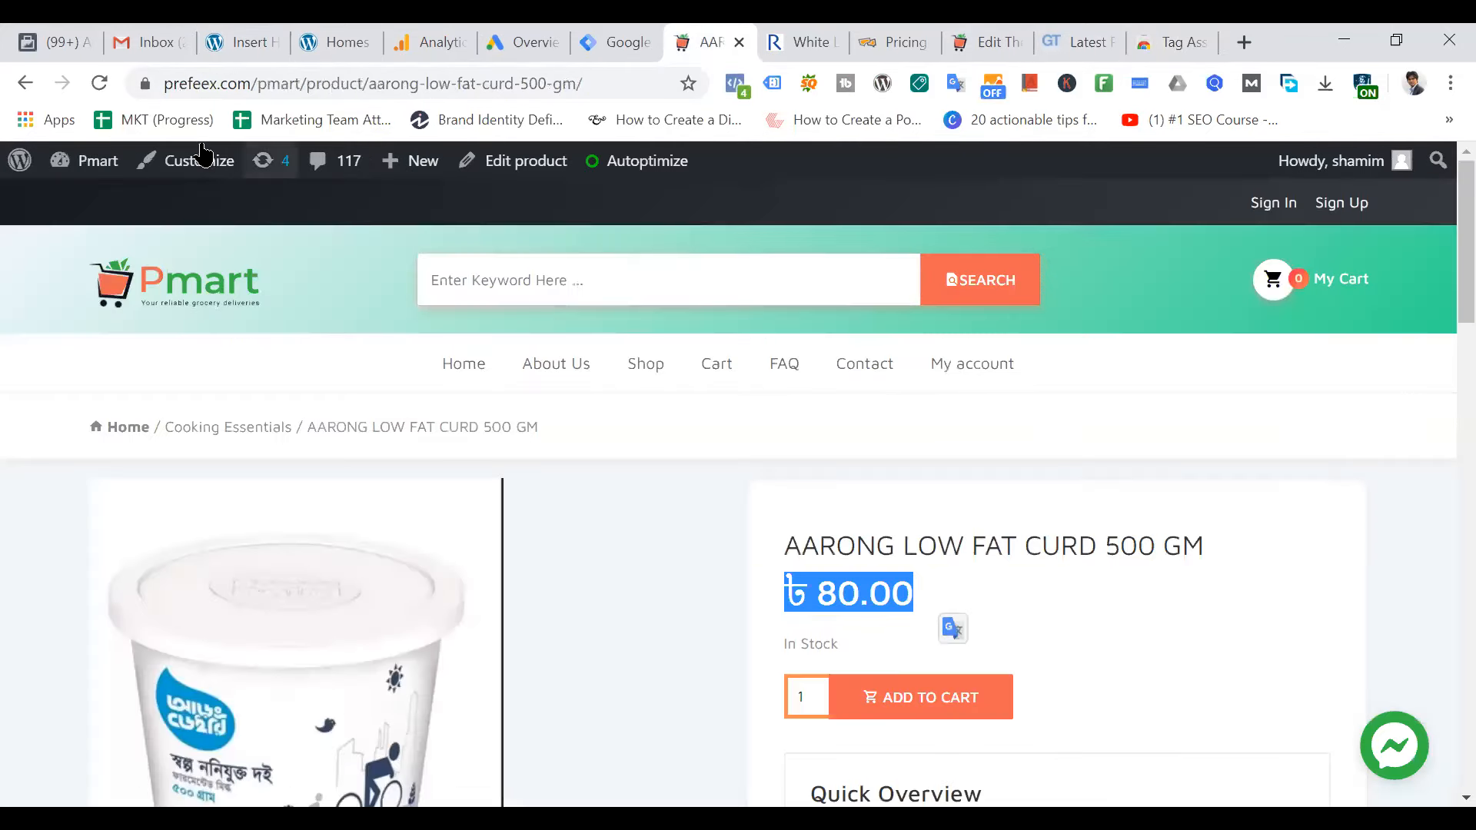
click(739, 42)
click(929, 48)
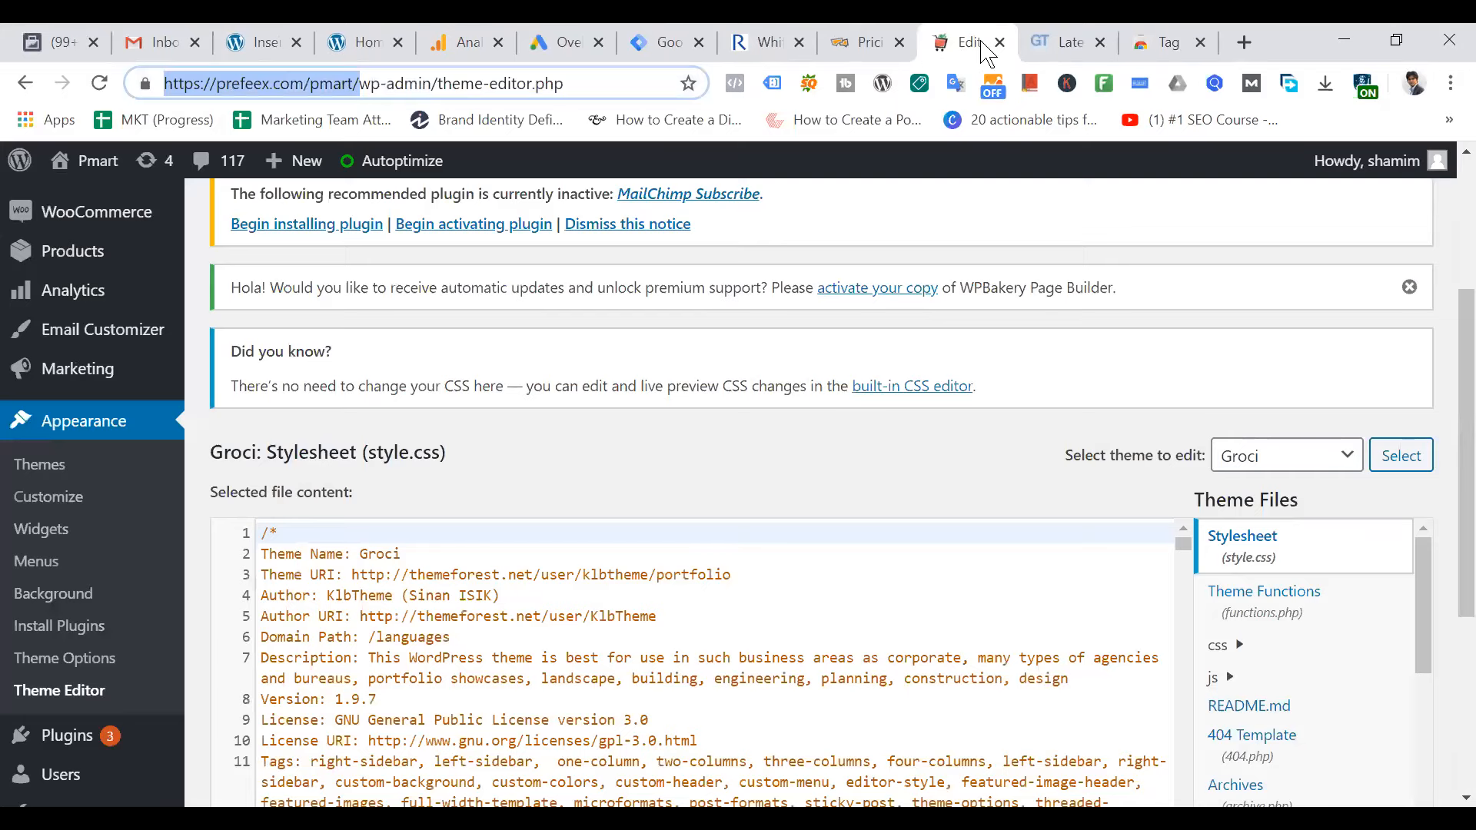
click(1000, 43)
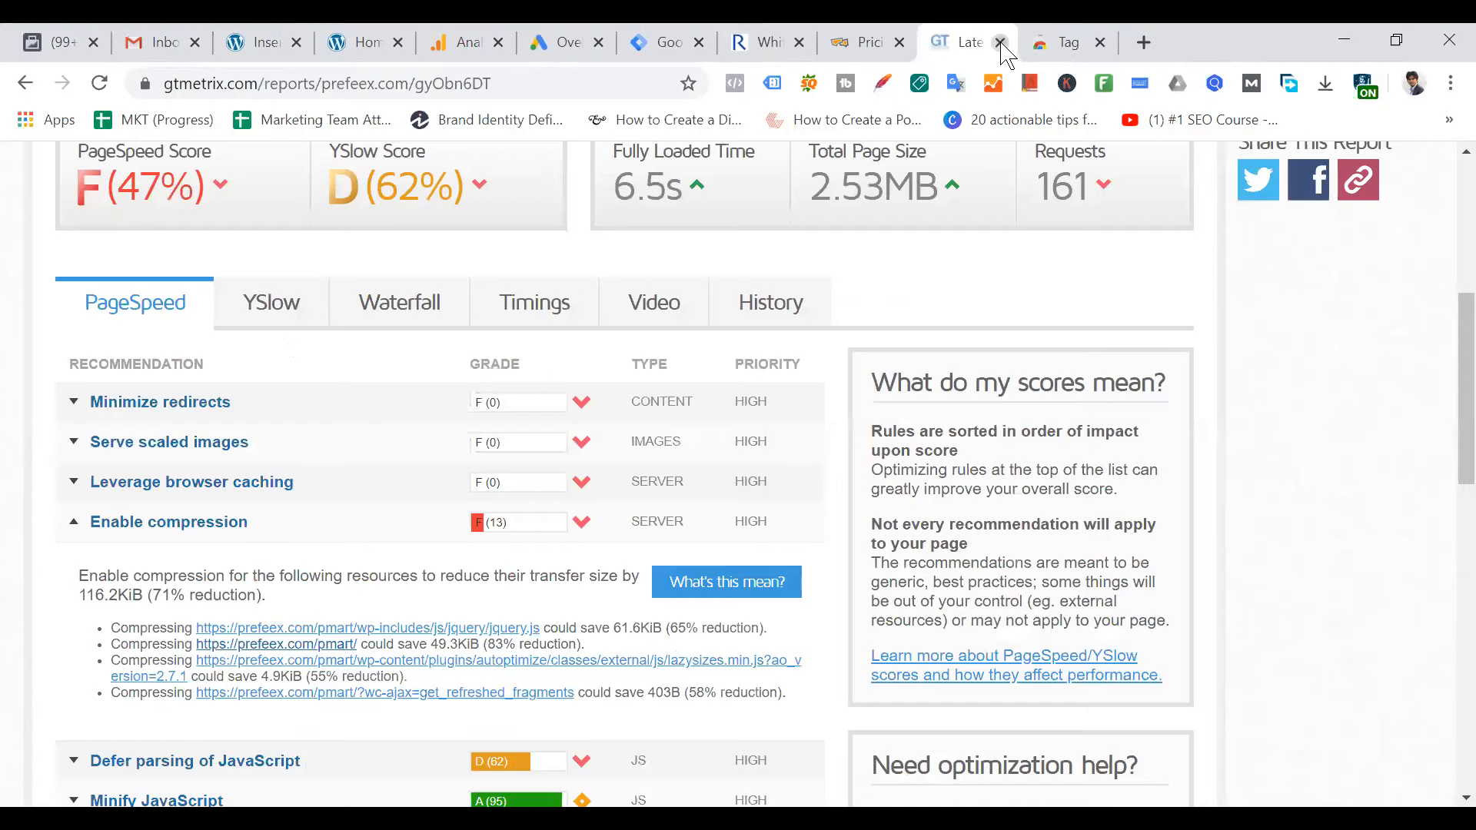
click(1000, 43)
click(899, 42)
click(800, 43)
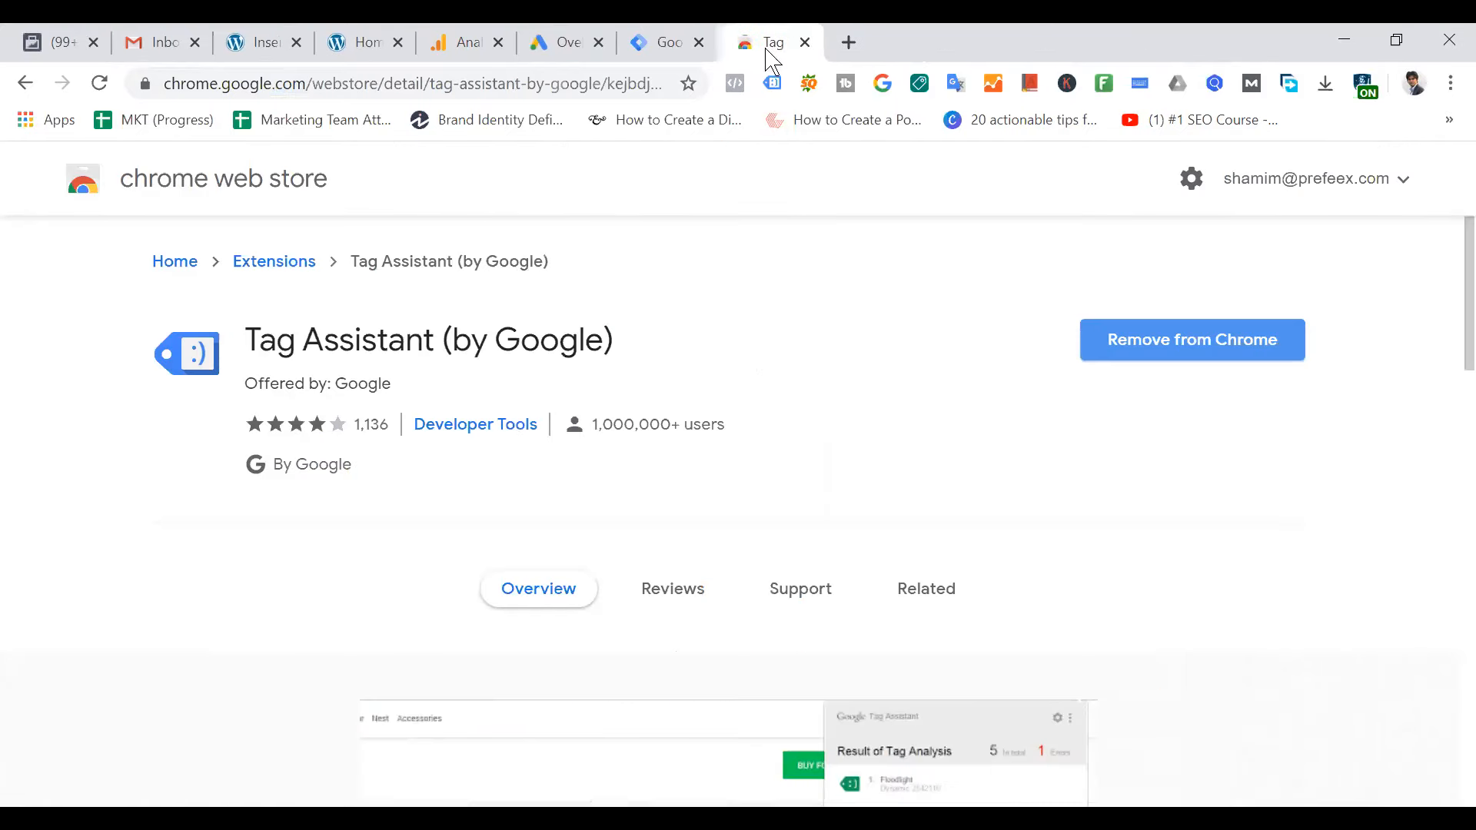
Enable the Google Tag Assistant extension on the myhomesneed.com homepage
click(372, 54)
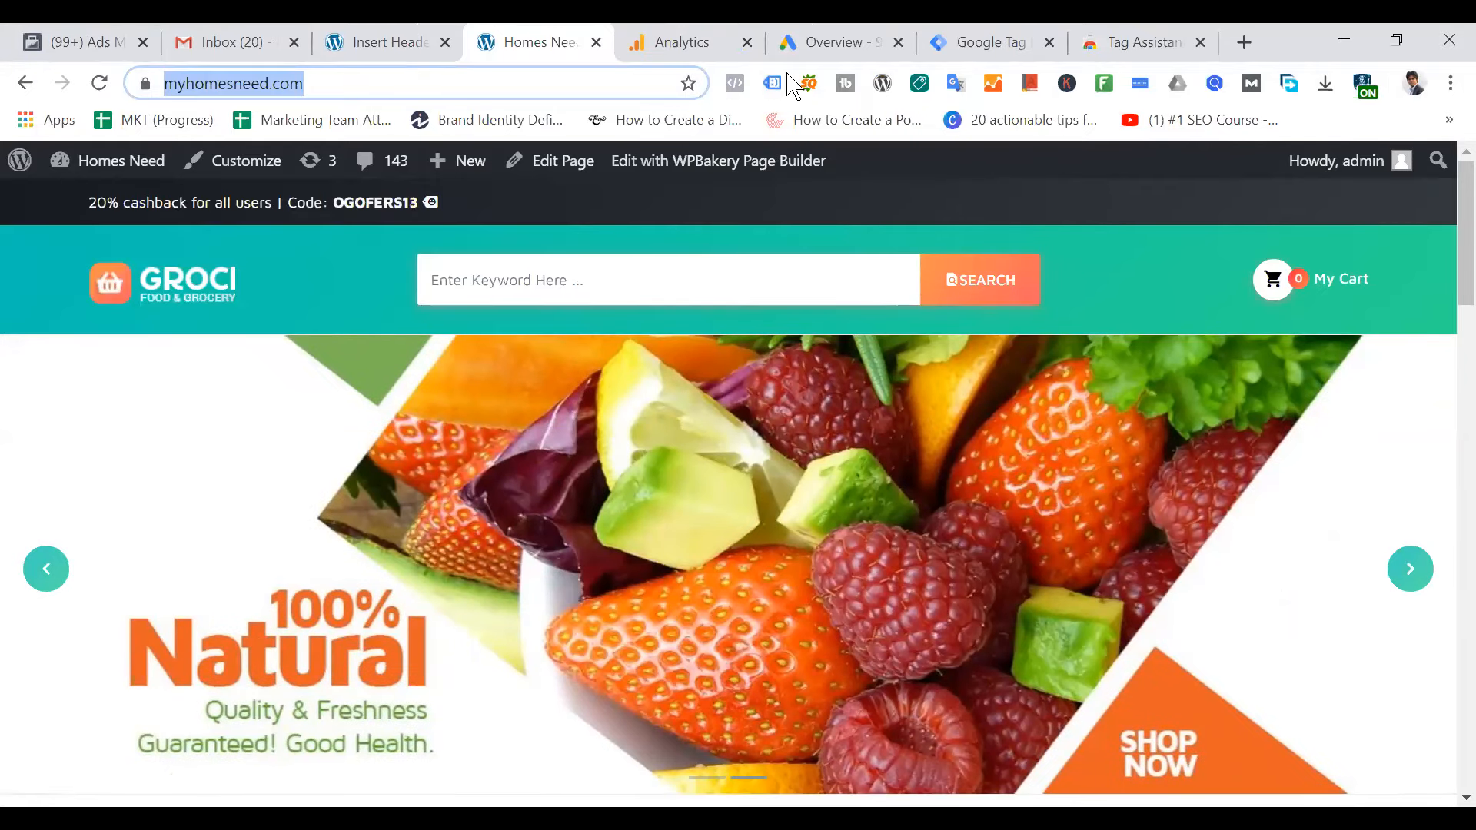
click(774, 83)
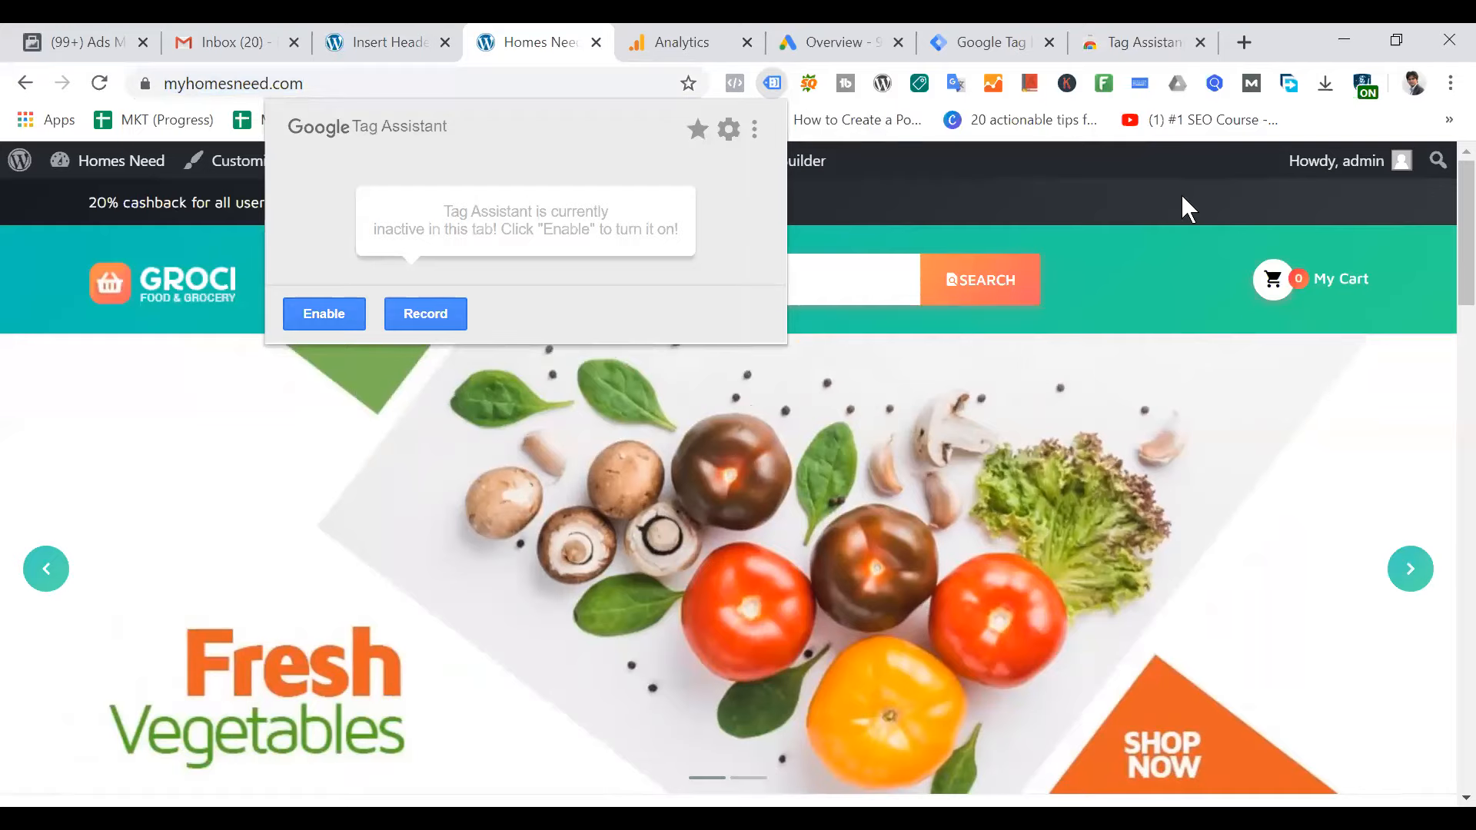
click(779, 95)
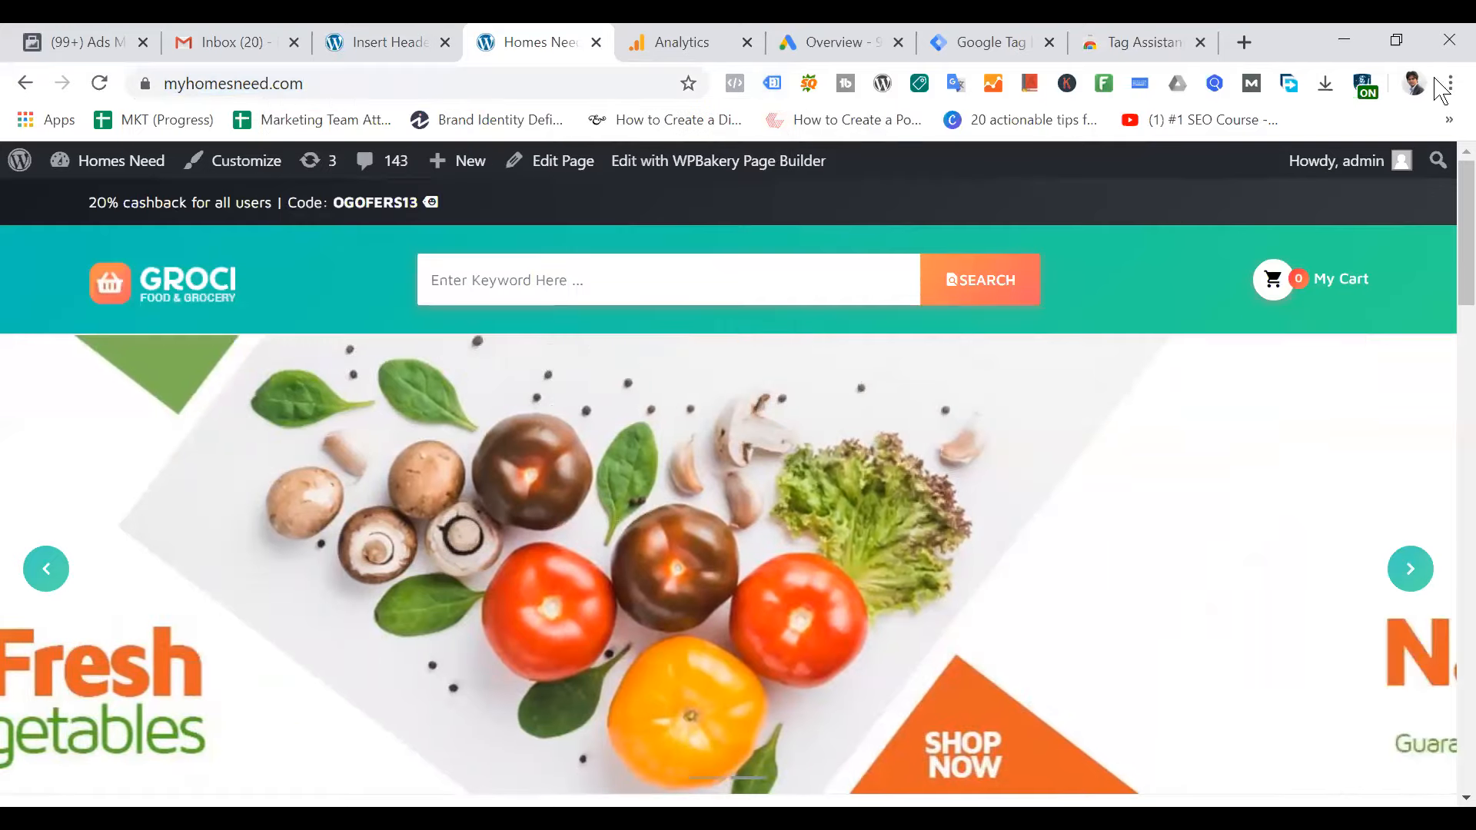
click(780, 96)
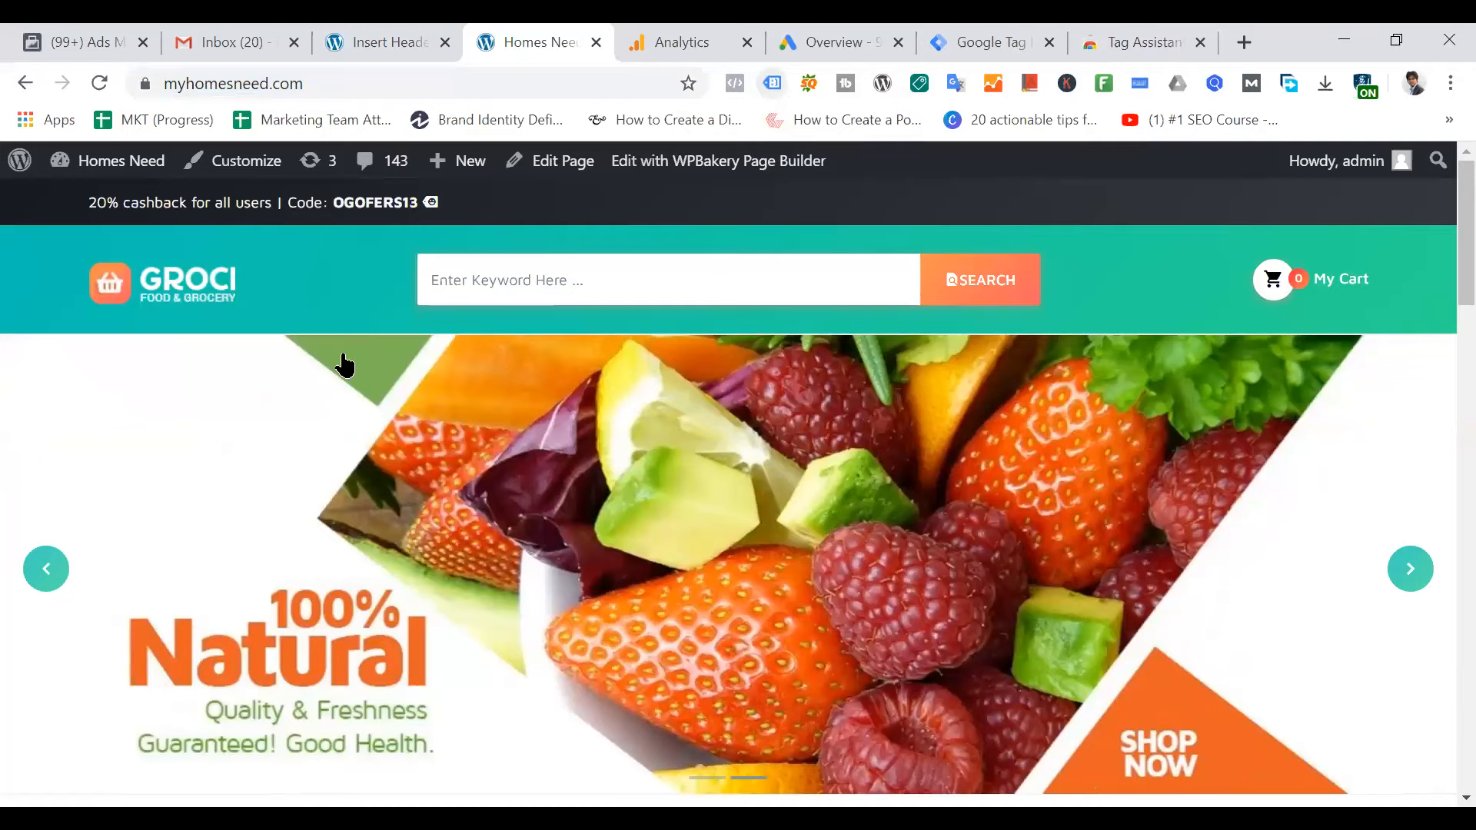
click(326, 316)
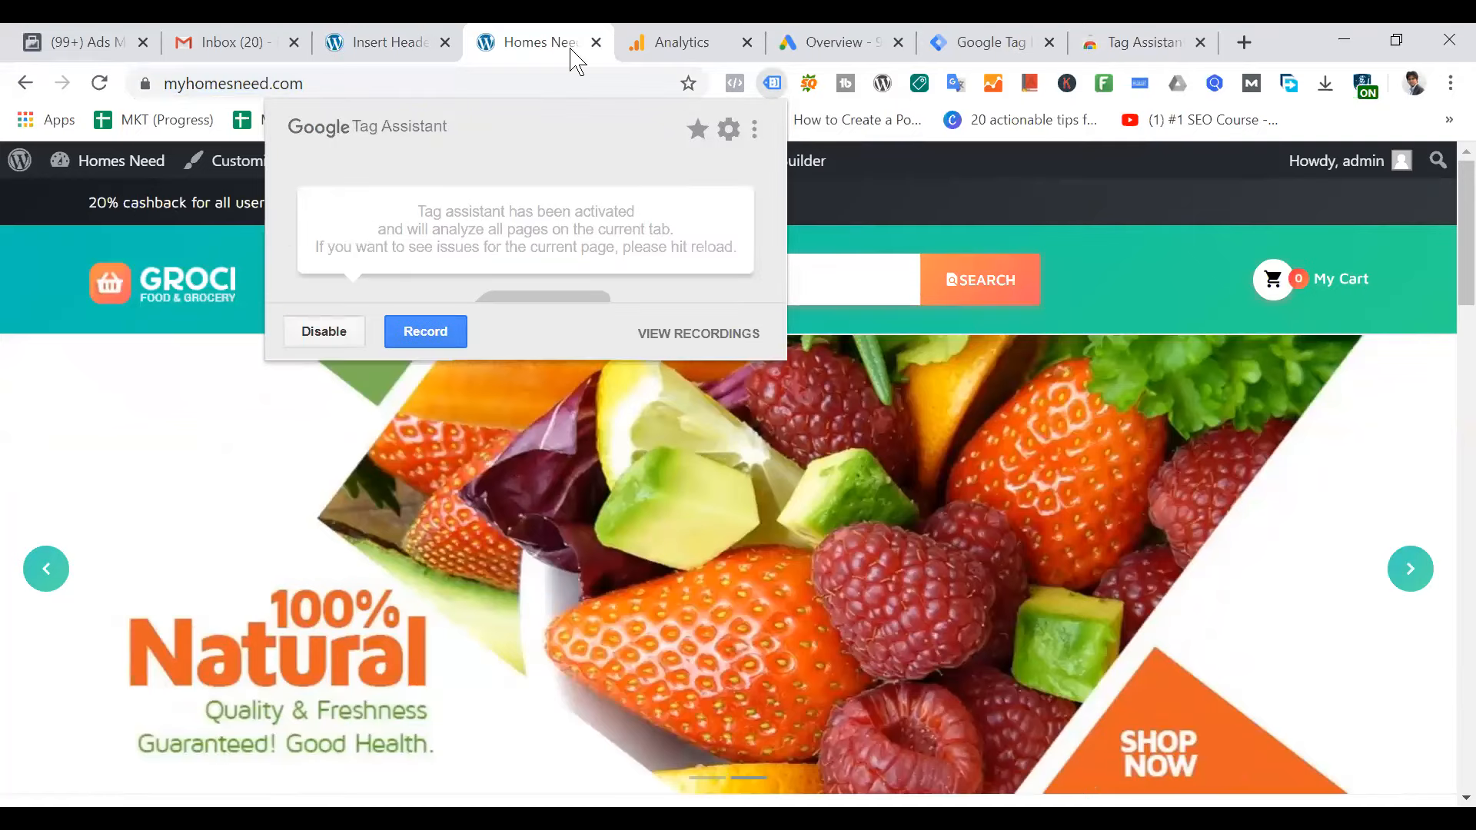
Reload the myhomesneed.com homepage and view Tag Assistant's tag analysis for it
click(386, 79)
key(Return)
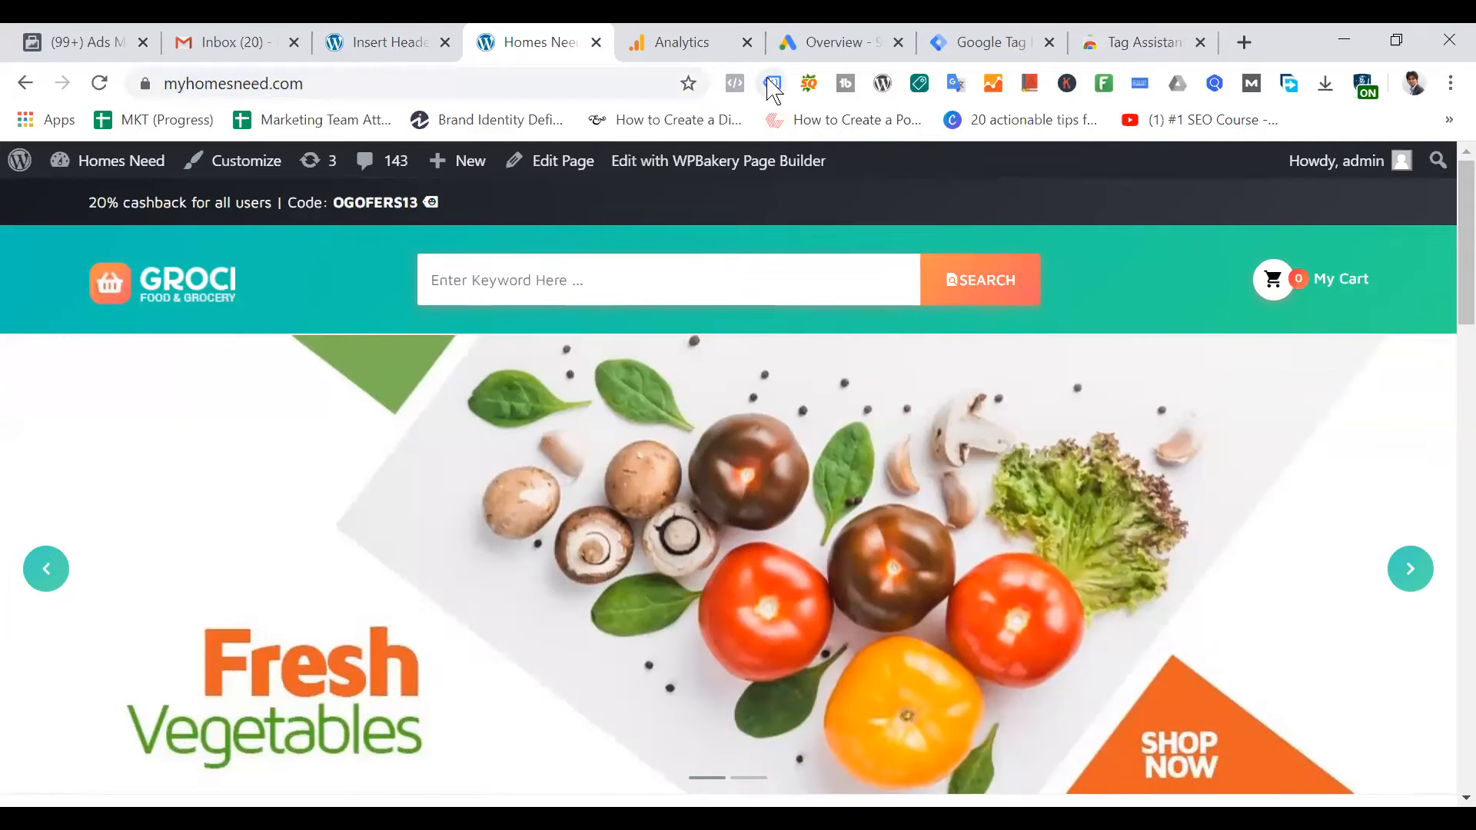
click(772, 85)
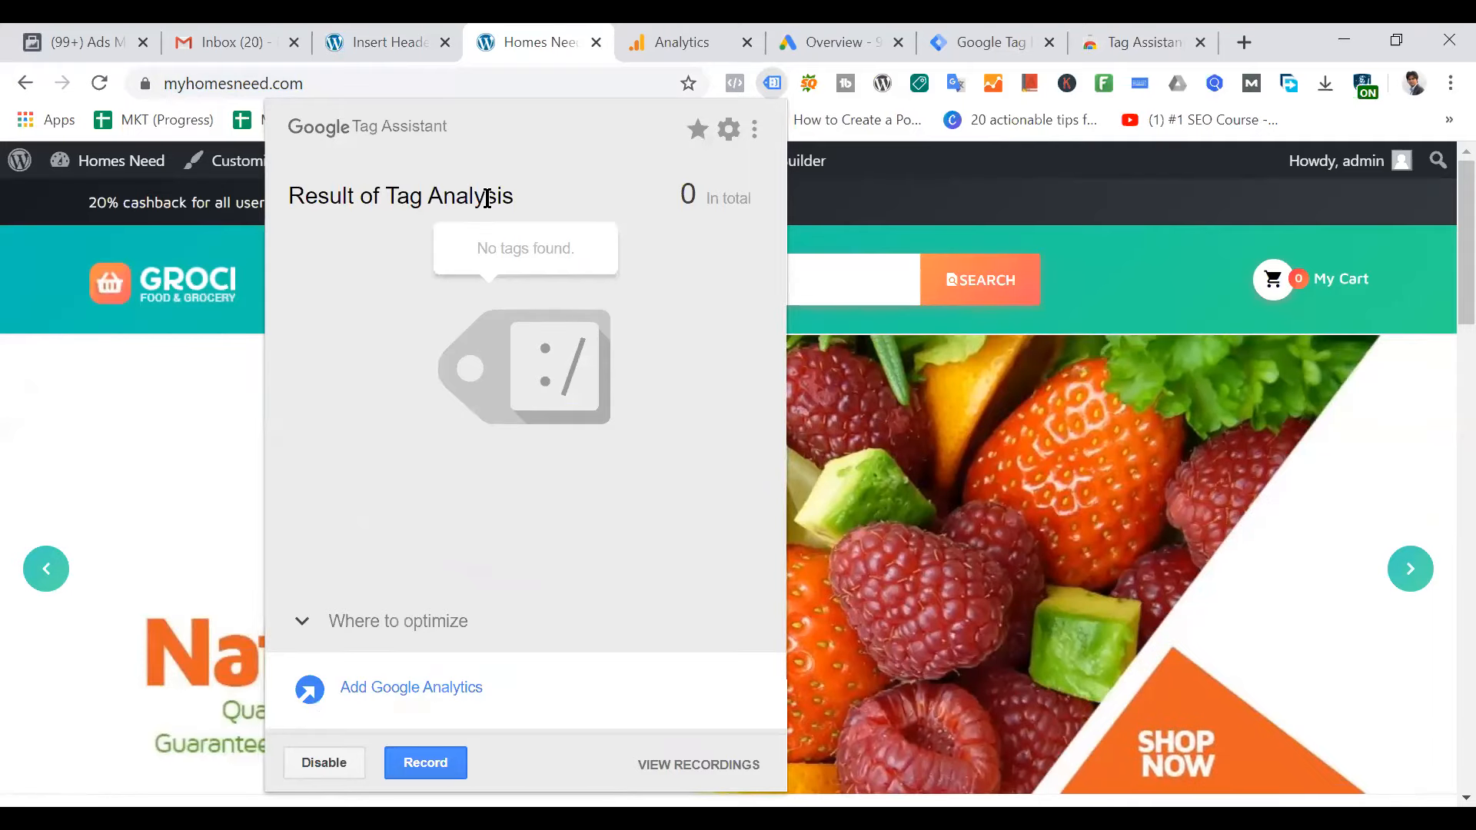
Copy the Tag Manager head snippet and paste it into Scripts in Header in the Insert Headers and Footers settings
drag(680, 203, 757, 206)
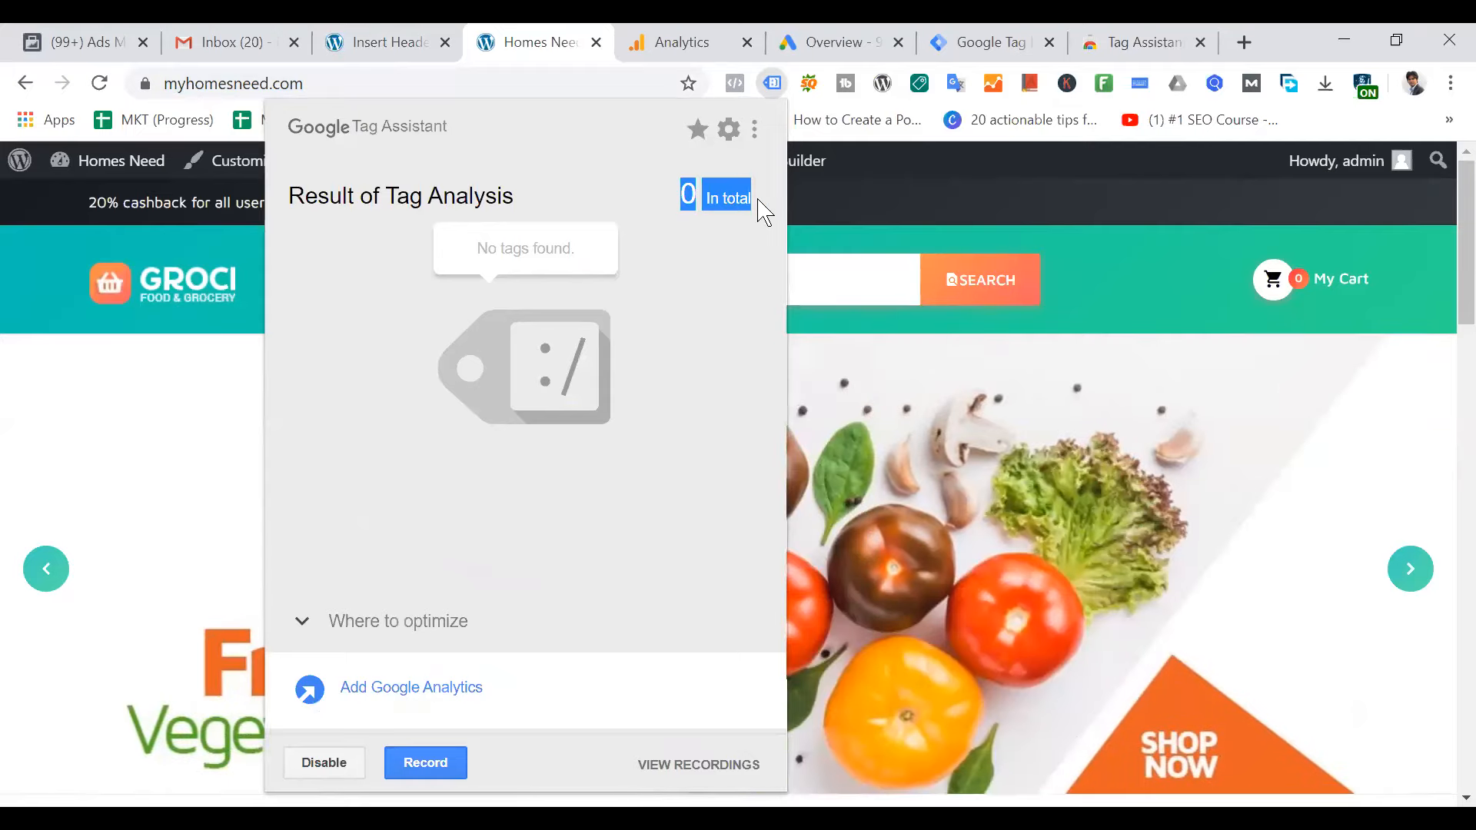
click(1004, 43)
click(1083, 453)
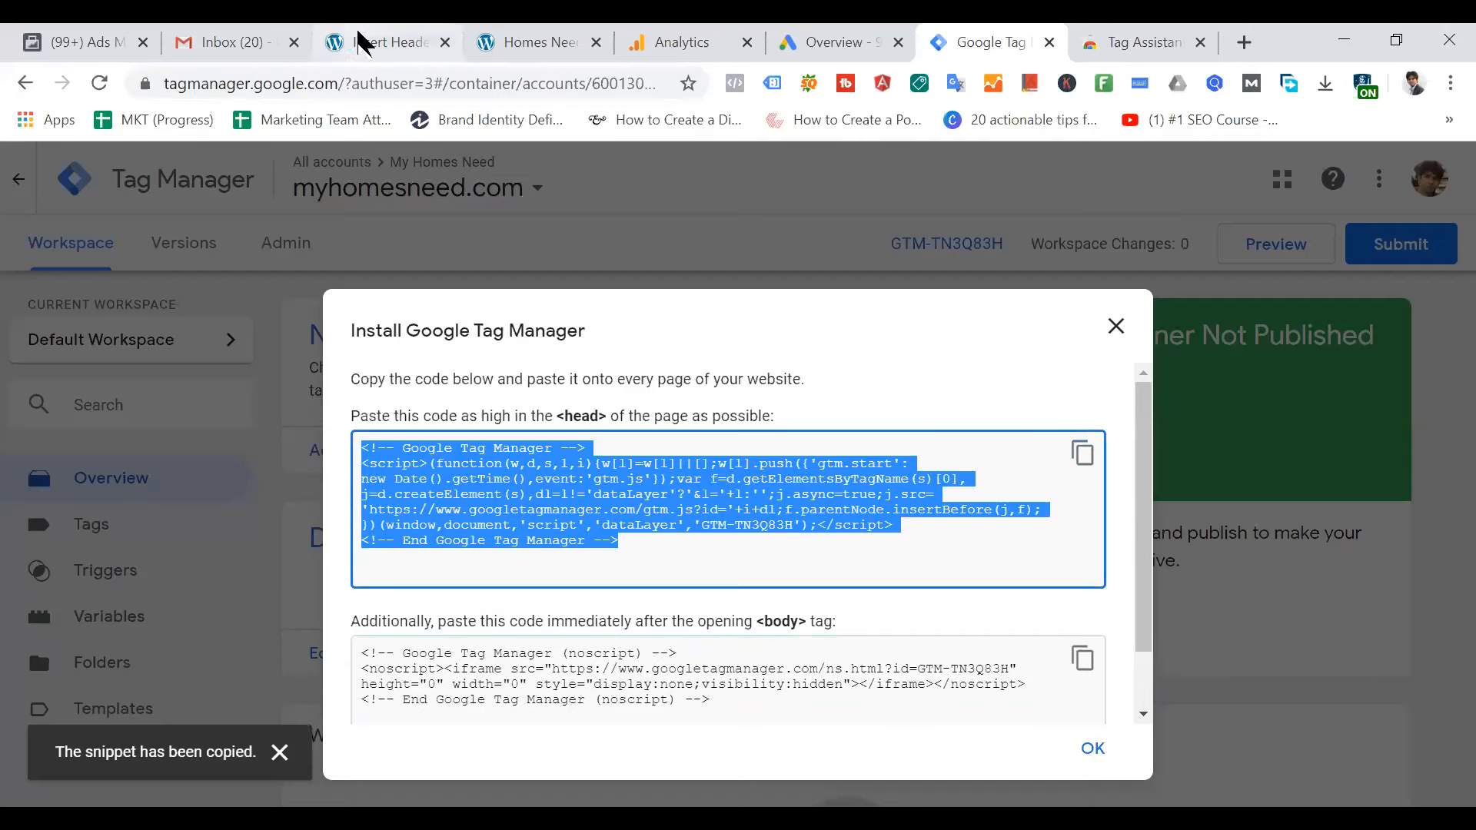
click(409, 42)
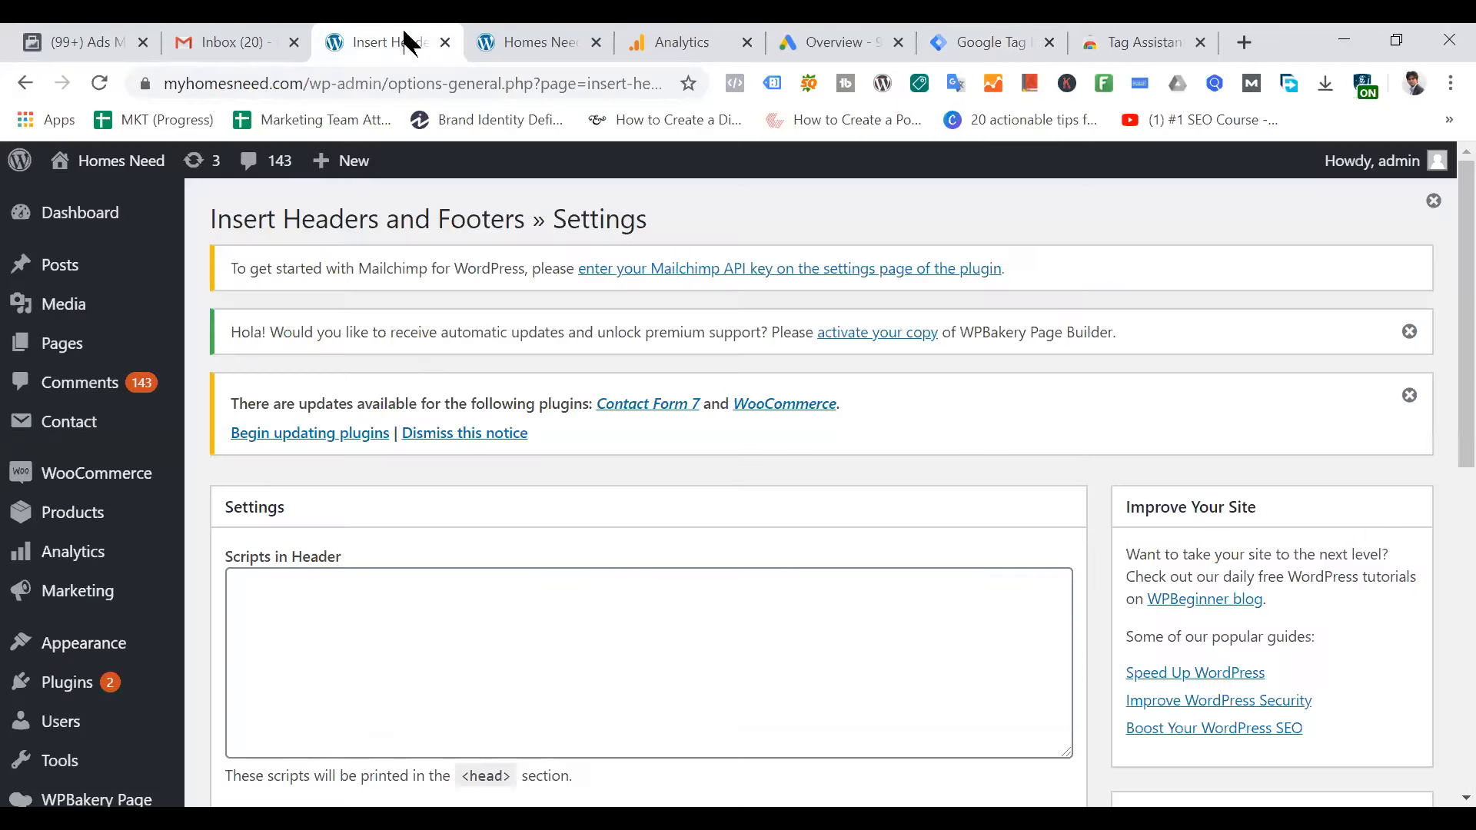
click(334, 609)
key(ctrl+v)
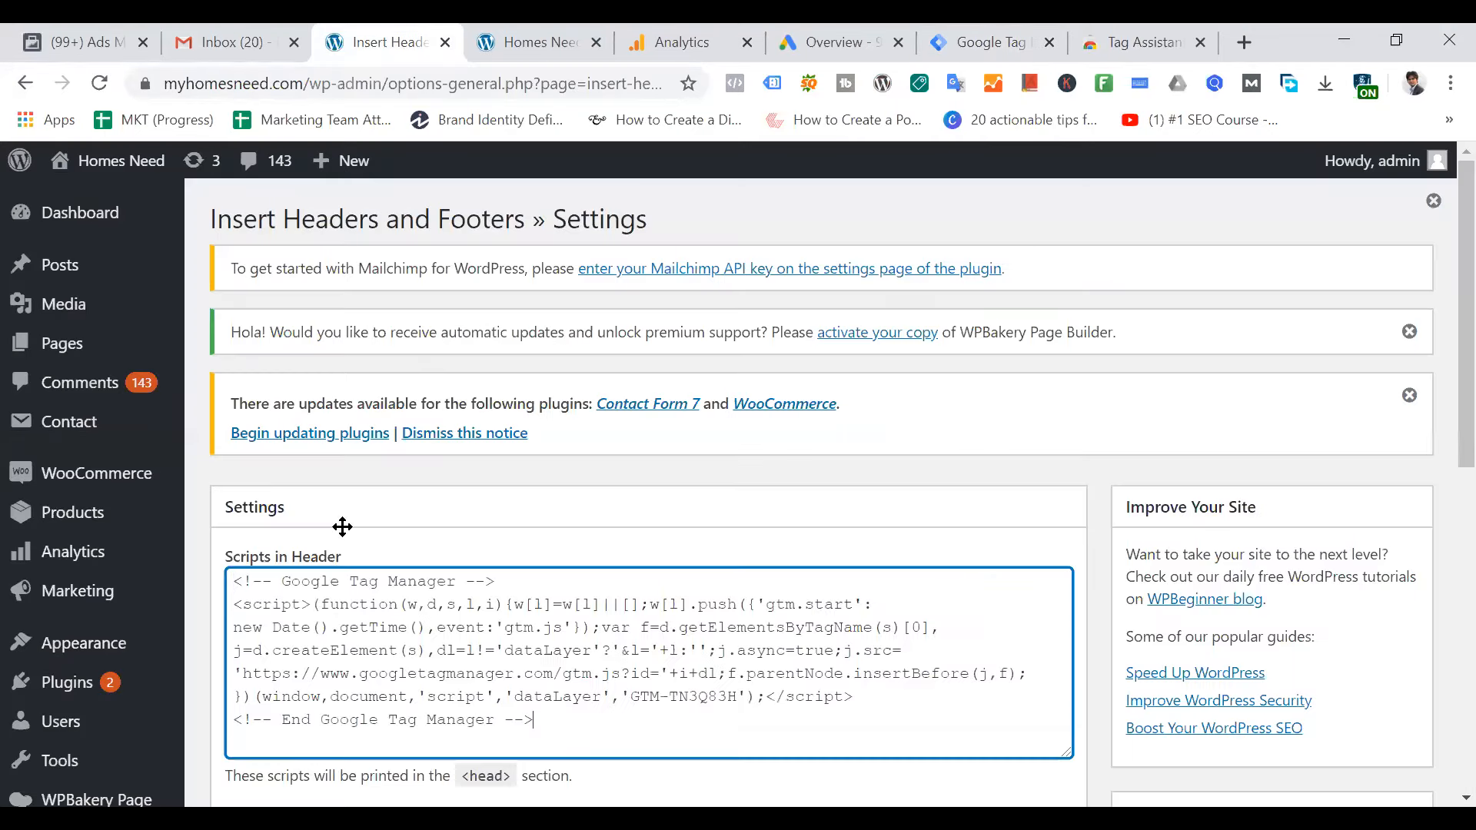
Copy the Tag Manager noscript body snippet, paste it into the scripts box below the header one, and save the plugin settings
click(995, 32)
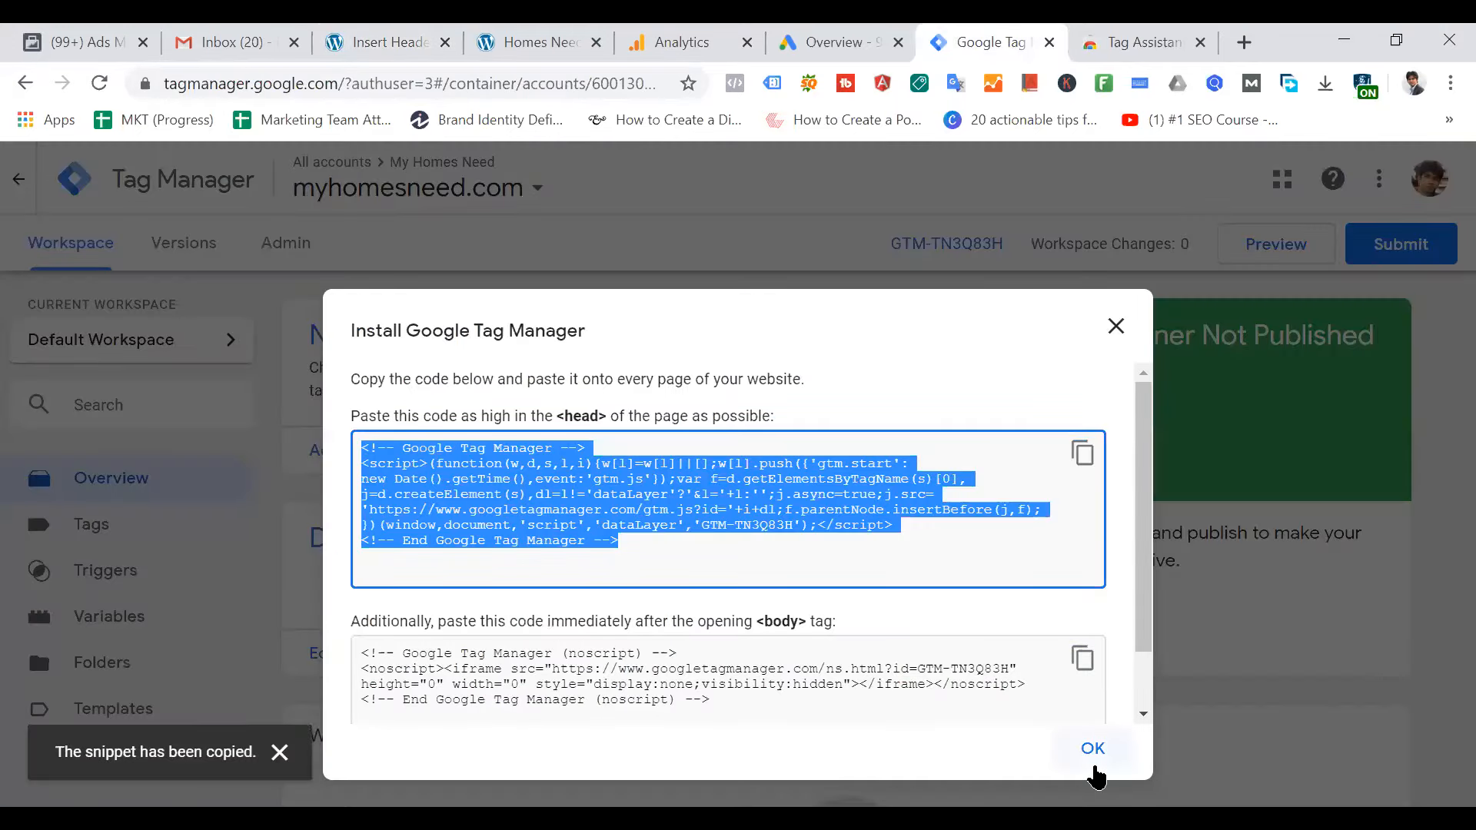
click(1092, 752)
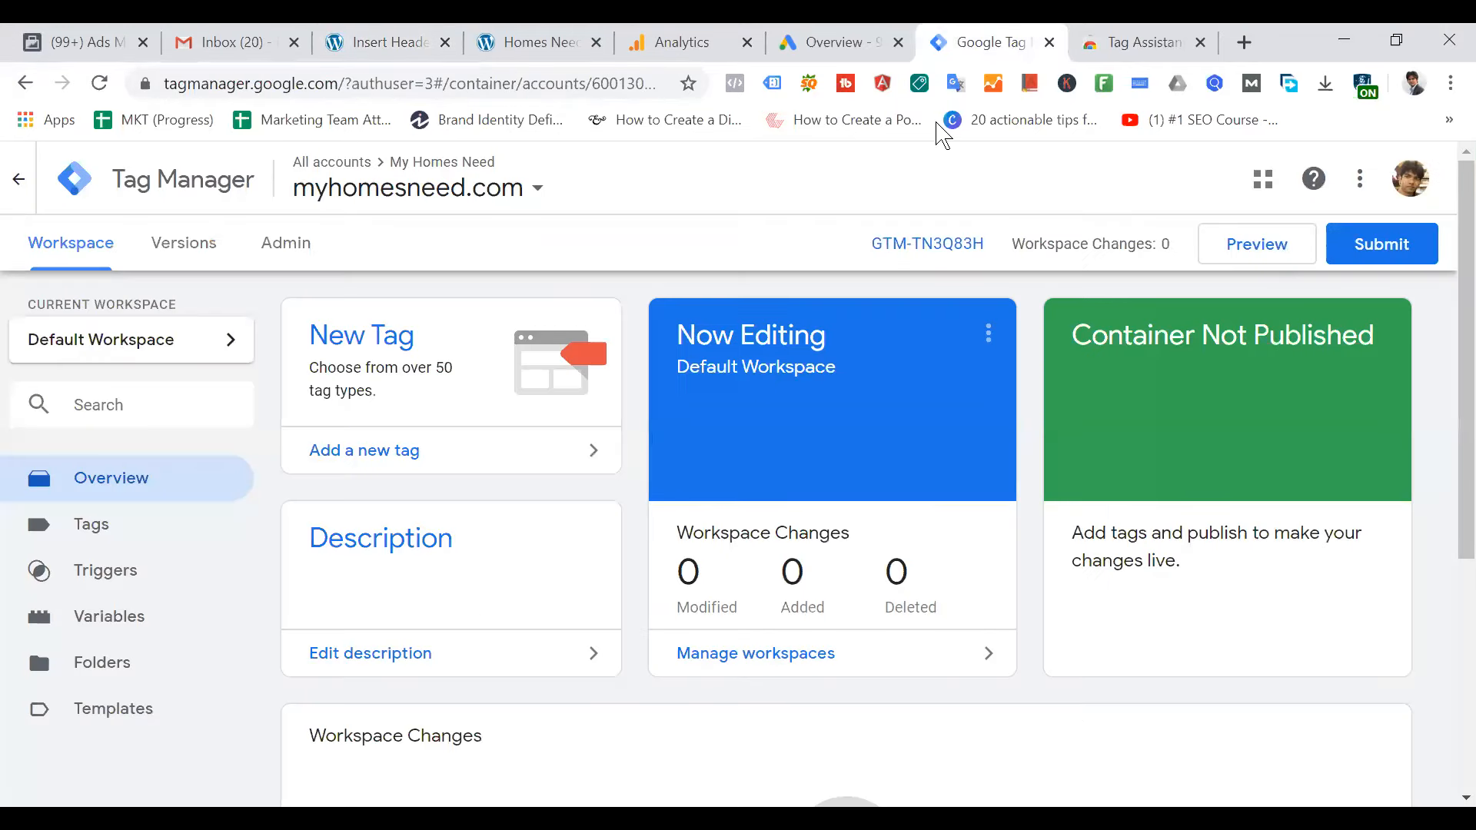
click(931, 242)
click(1082, 661)
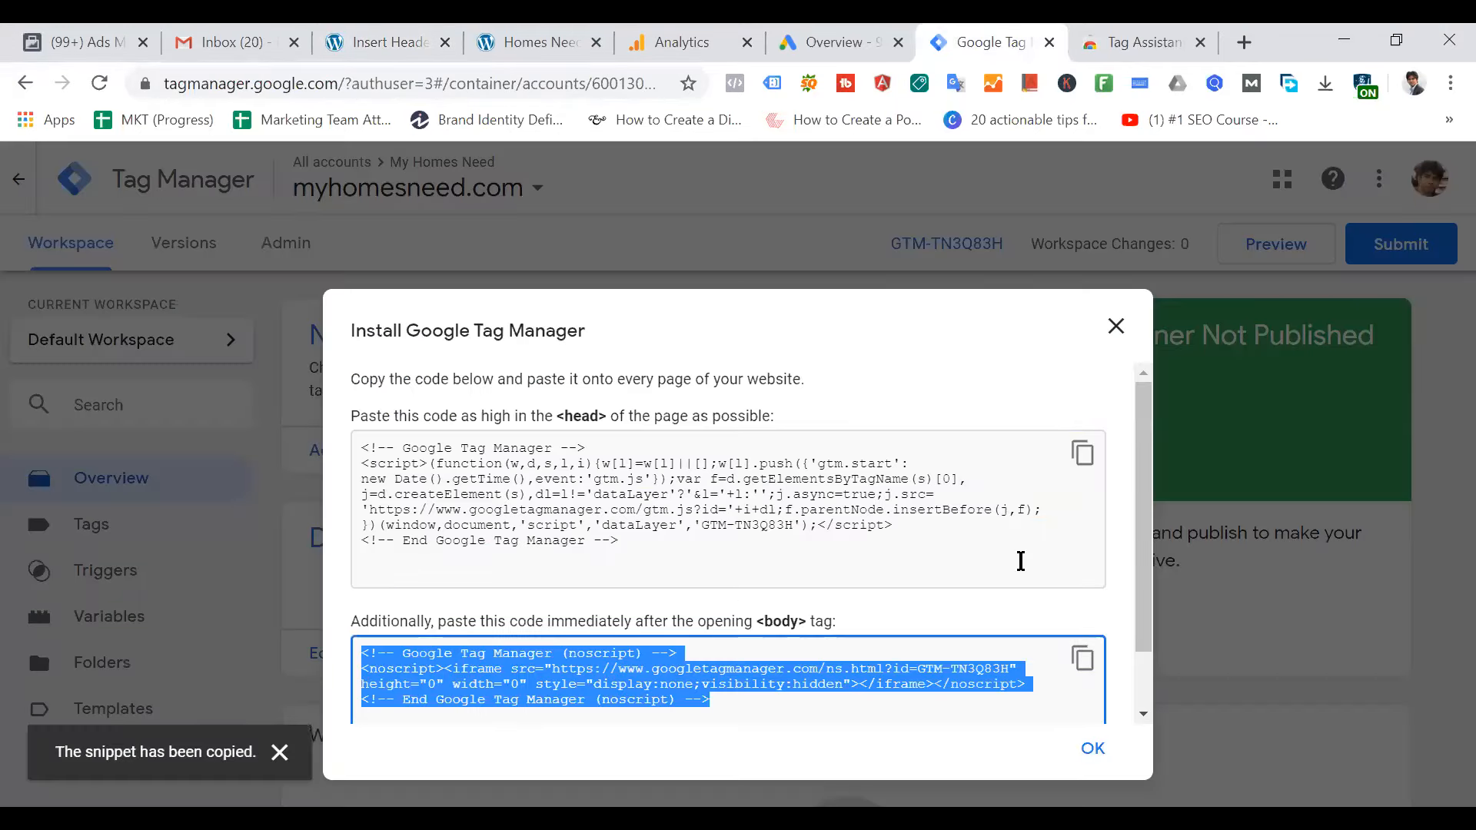
click(388, 42)
scroll(473, 543, down, 5)
click(368, 576)
key(ctrl+v)
scroll(286, 674, down, 5)
click(254, 652)
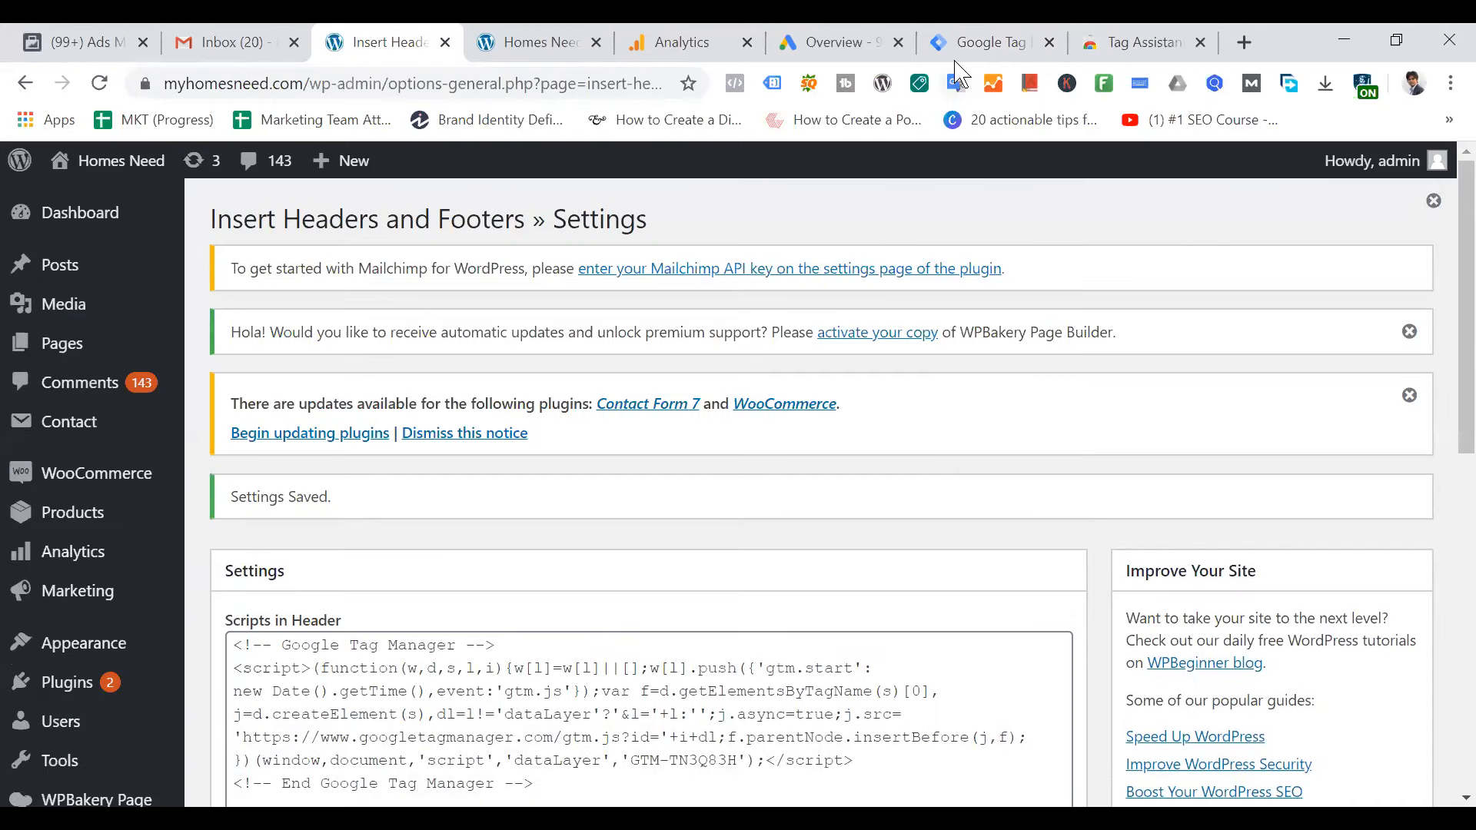
Close the Tag Manager install instructions, reload the myhomesneed.com homepage and check Tag Assistant's analysis of it
click(974, 45)
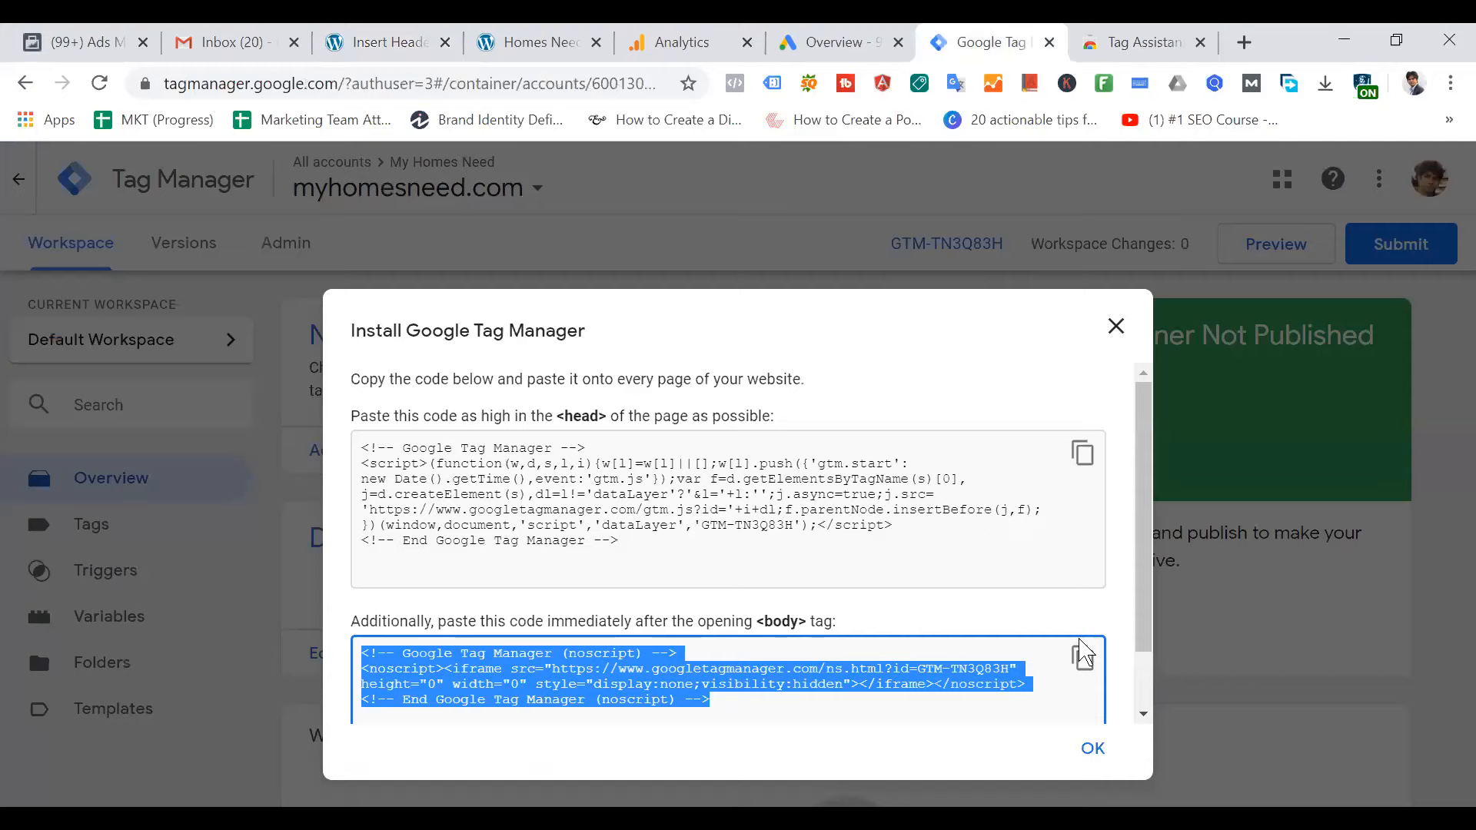
click(1077, 750)
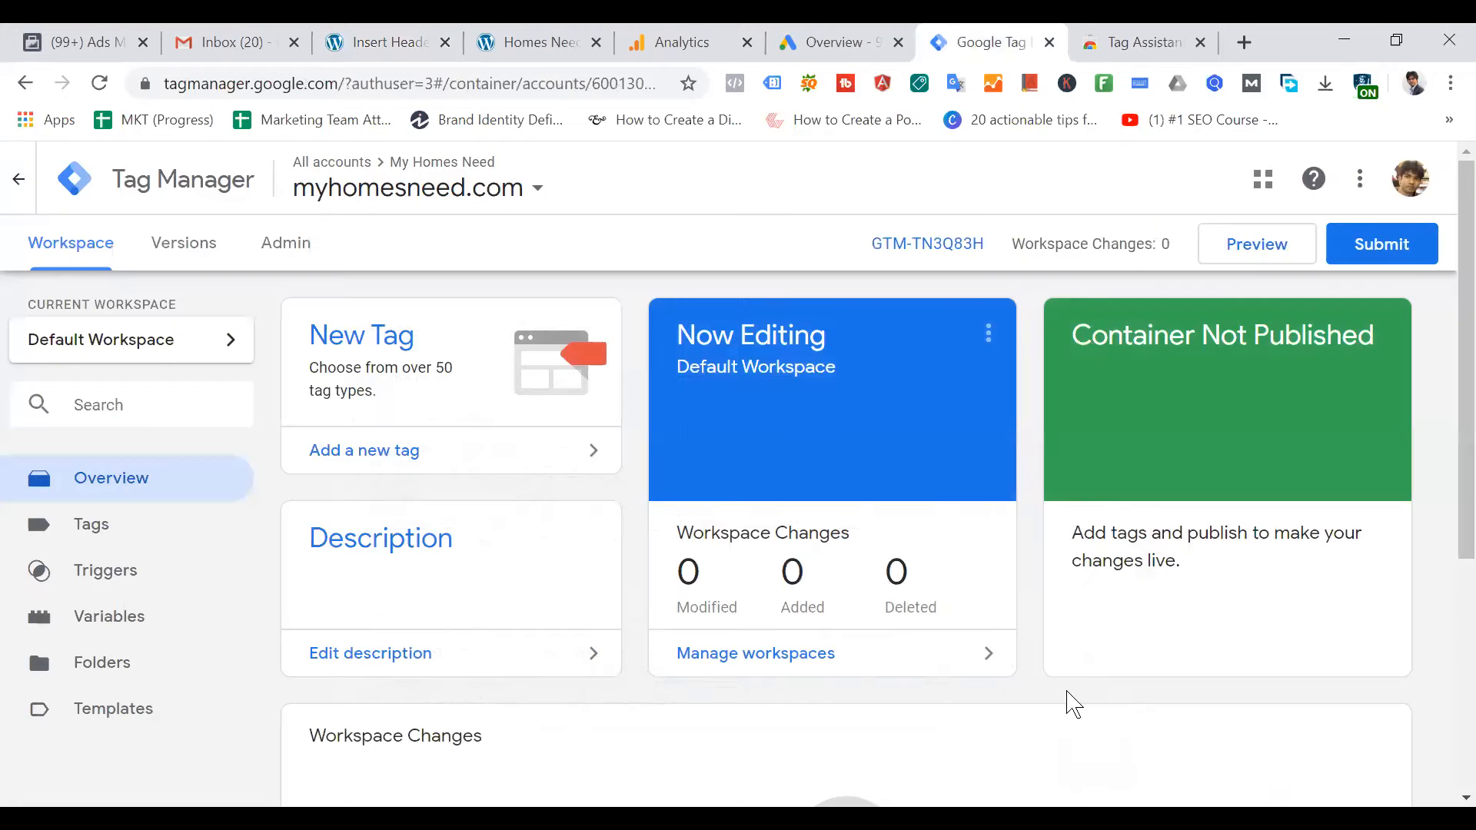
click(549, 42)
click(472, 82)
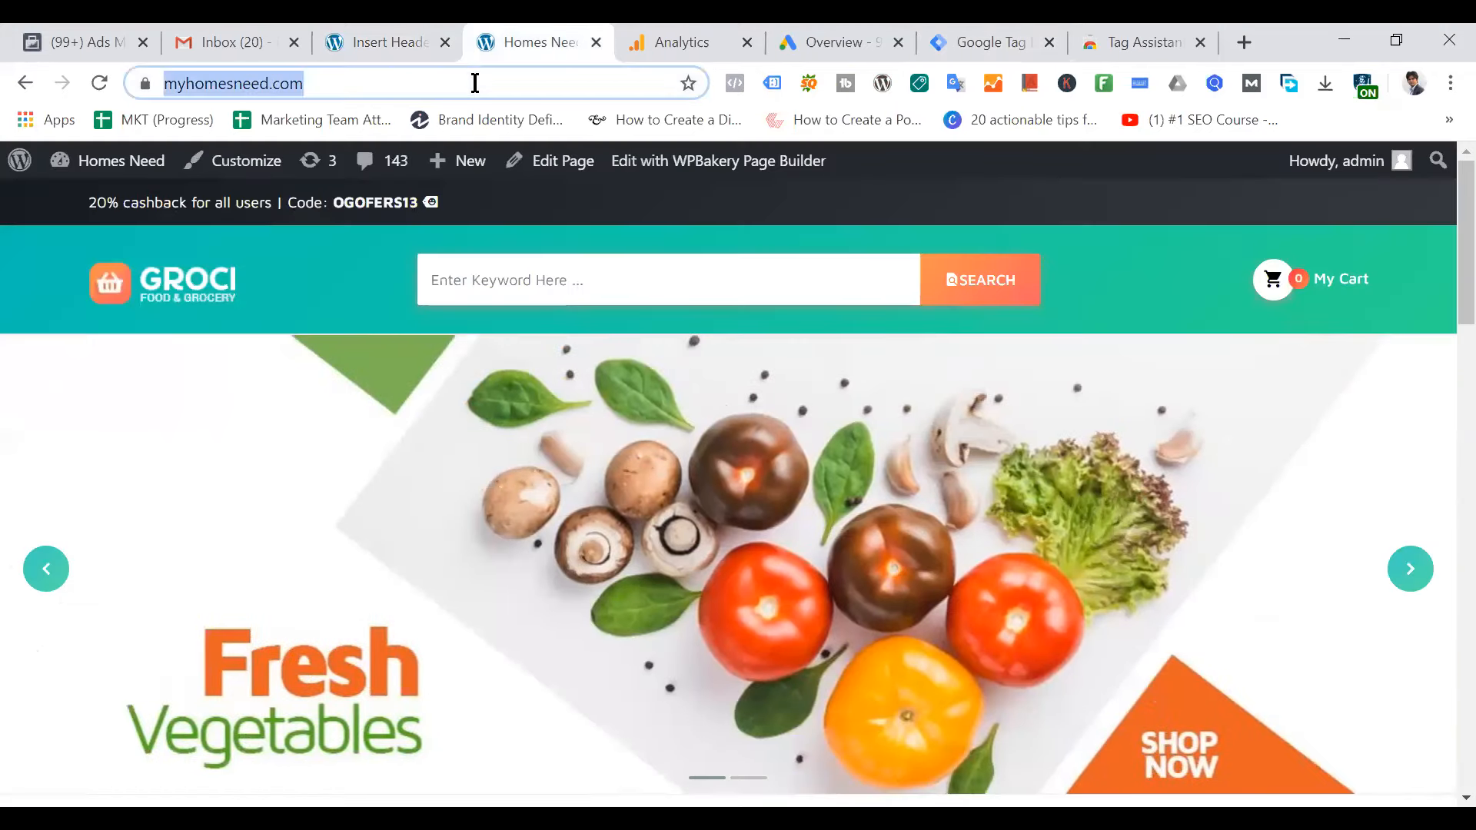
key(Return)
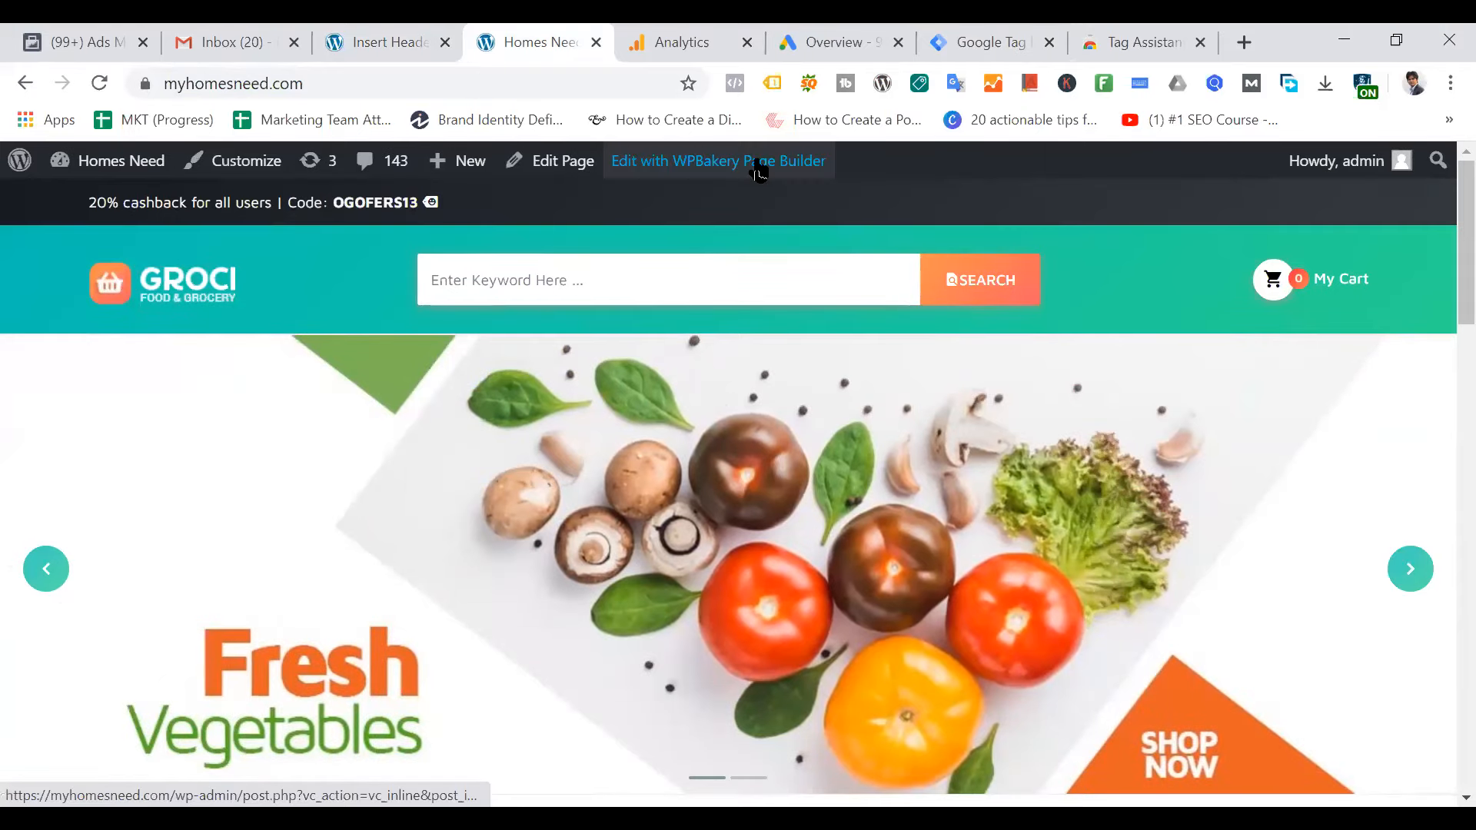
click(772, 84)
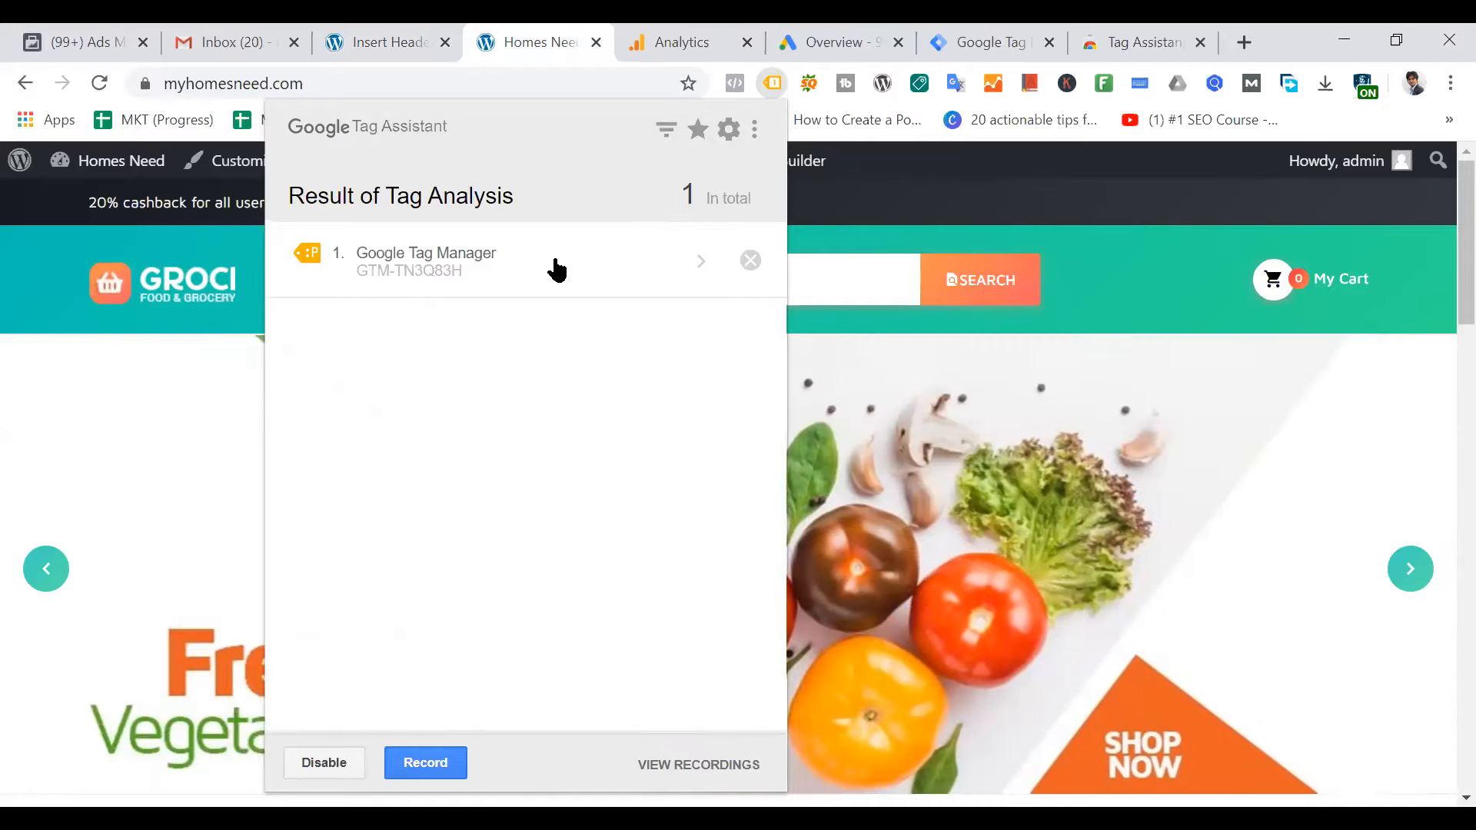
click(123, 397)
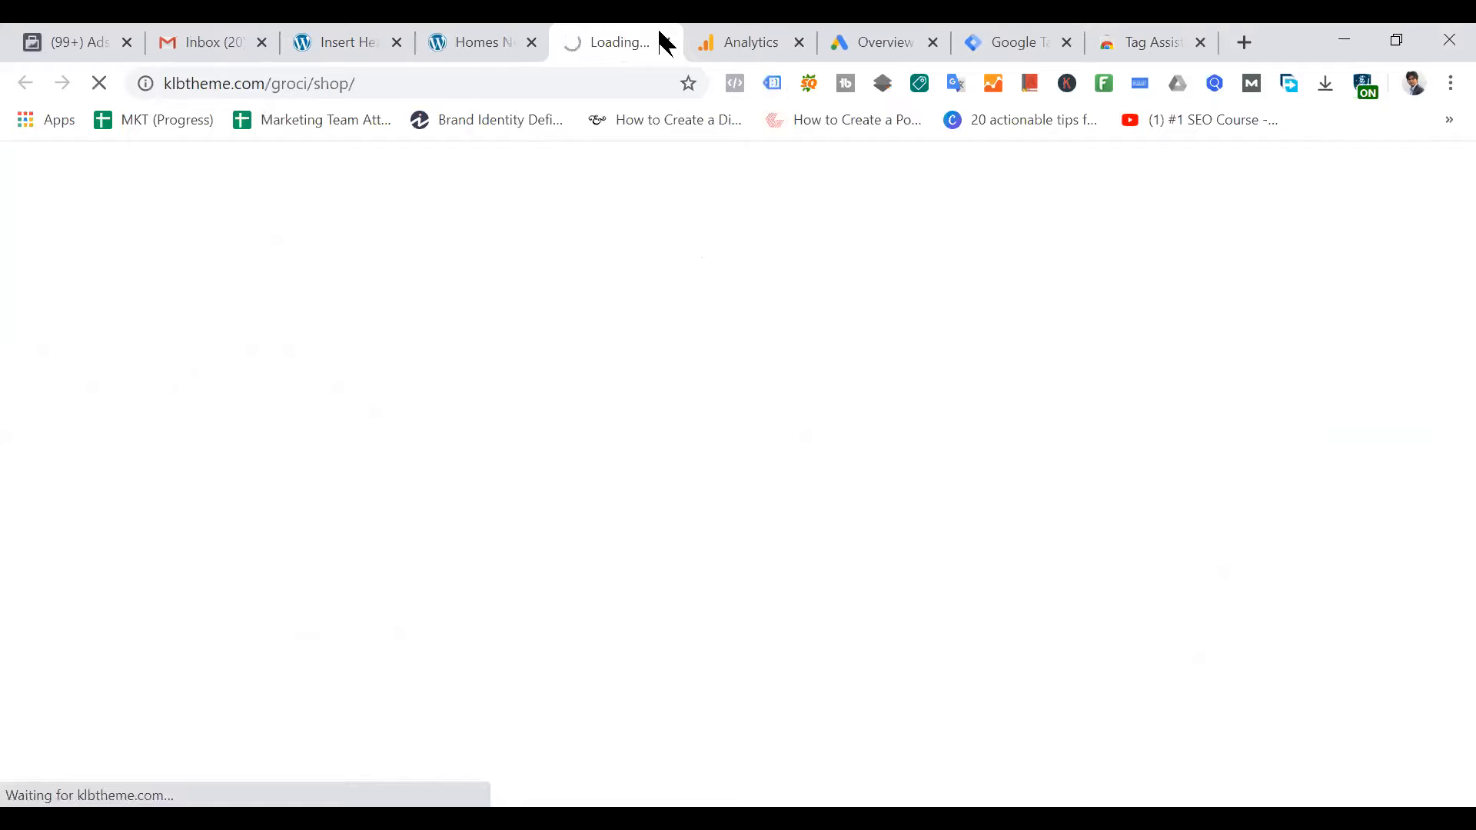
click(665, 42)
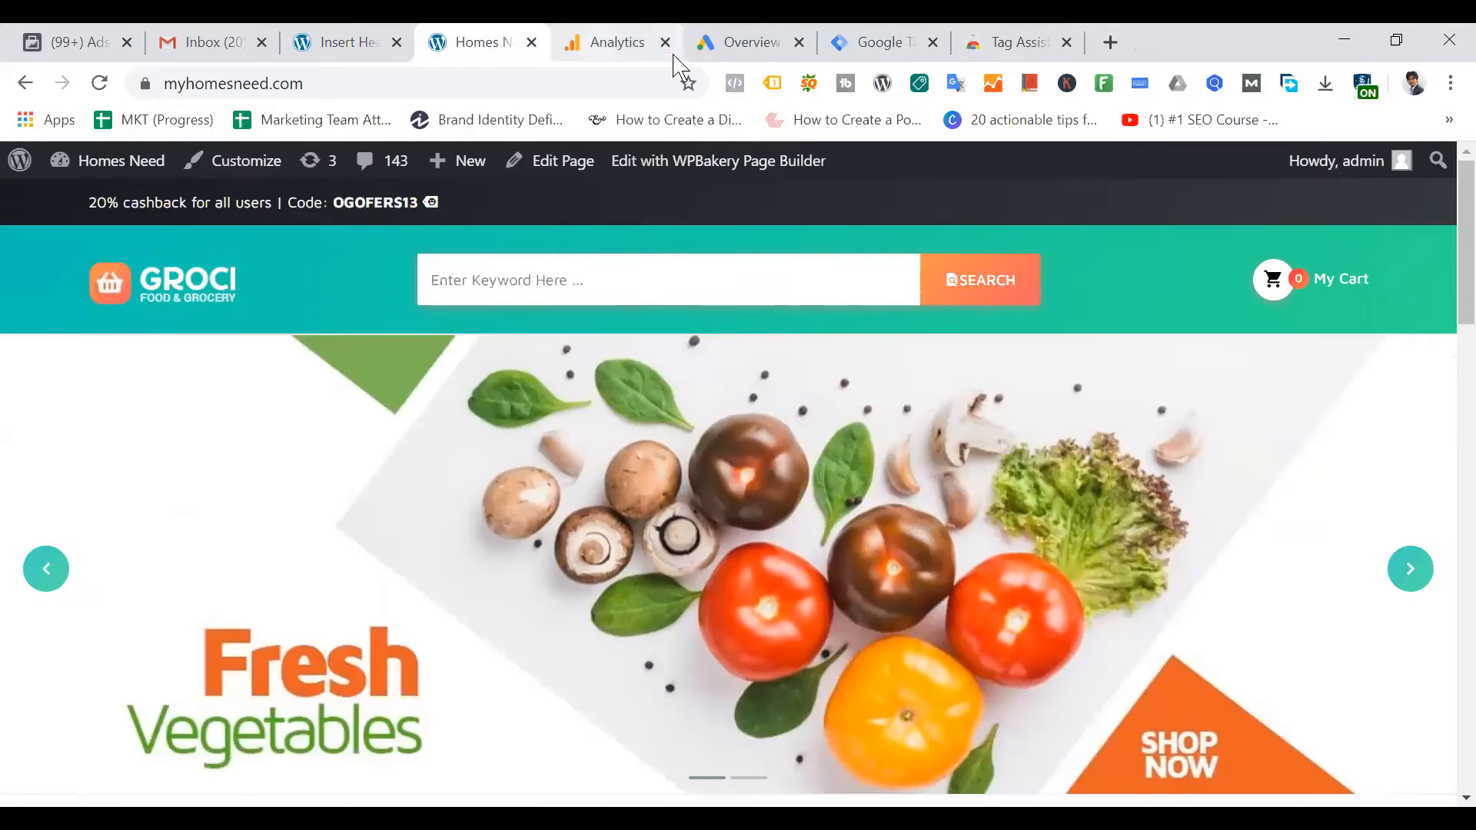
Publish the Tag Manager container with "Google Tag Manager Code" as both version name and version description
click(872, 48)
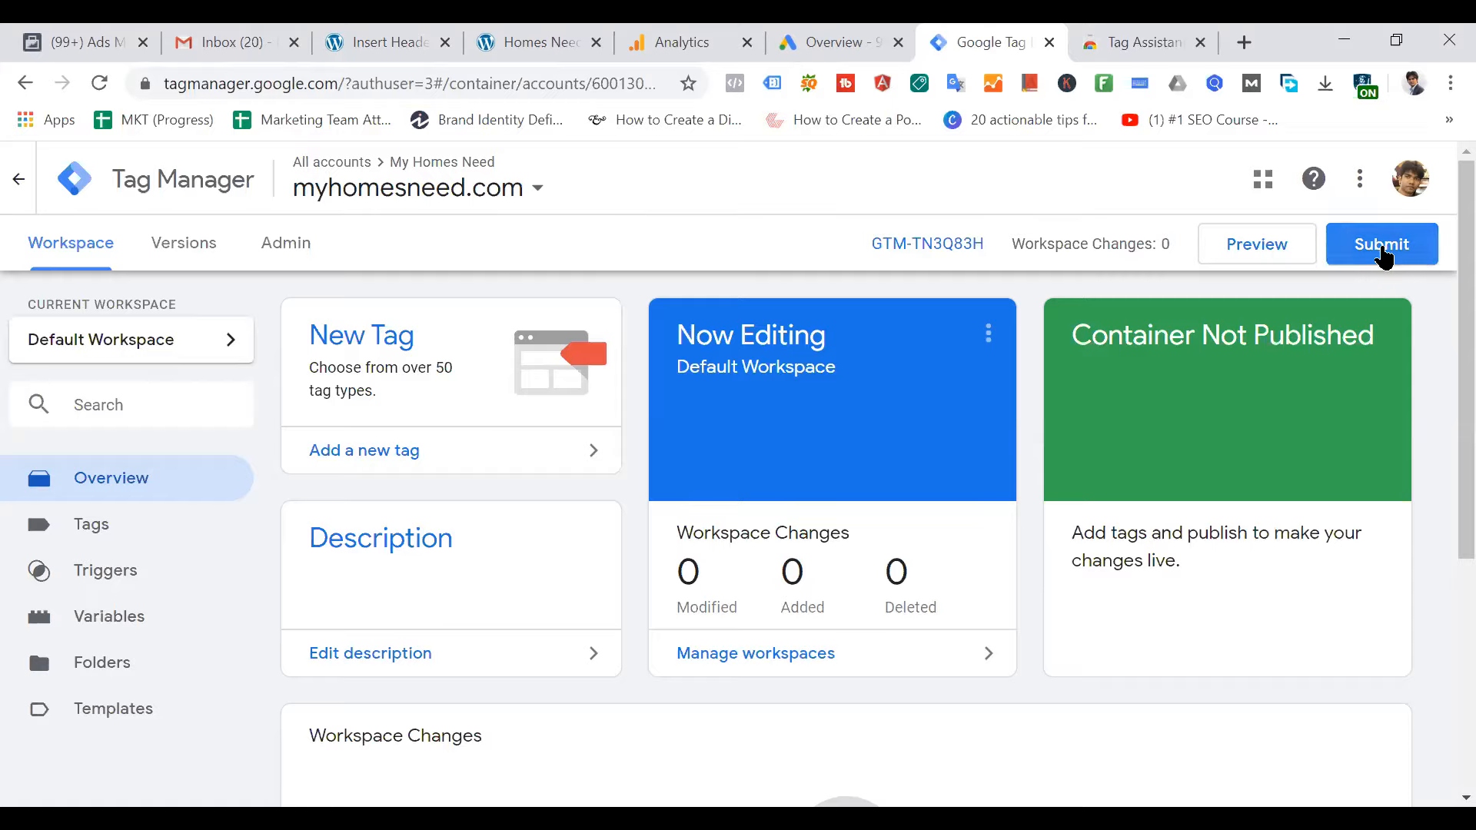
click(1384, 252)
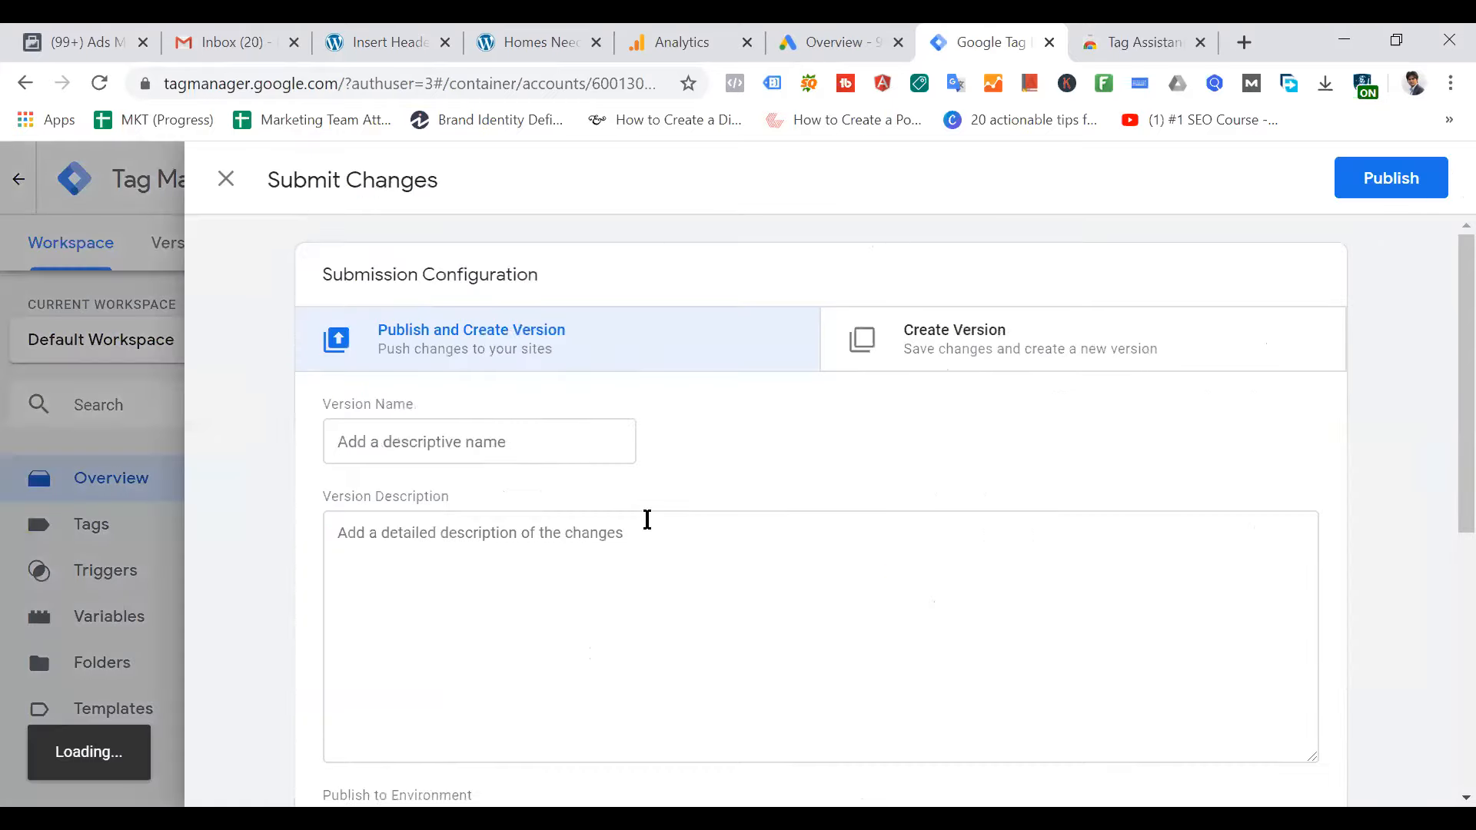
text(Google Tag Manager Code)
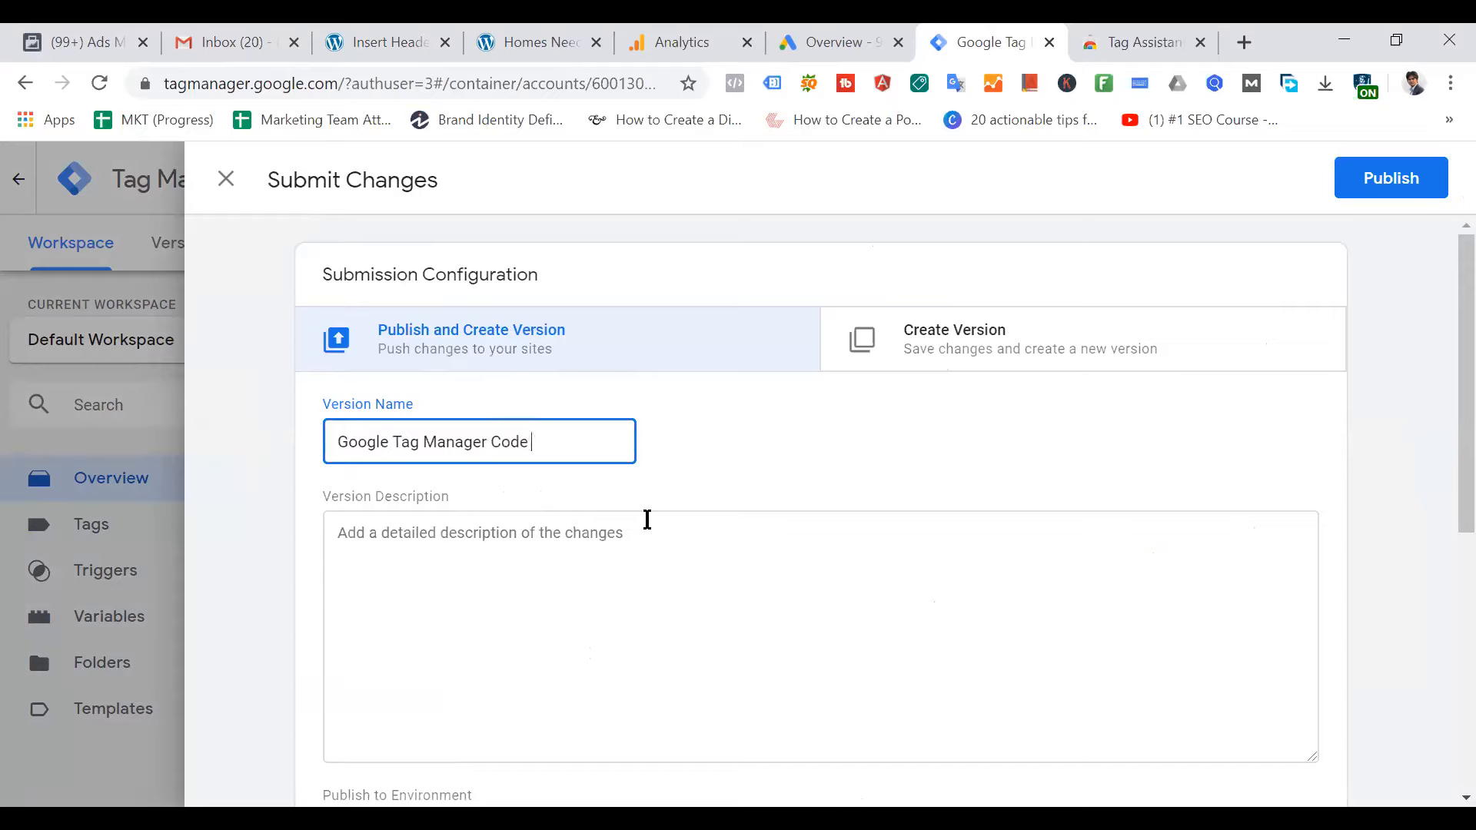
key(ctrl+a)
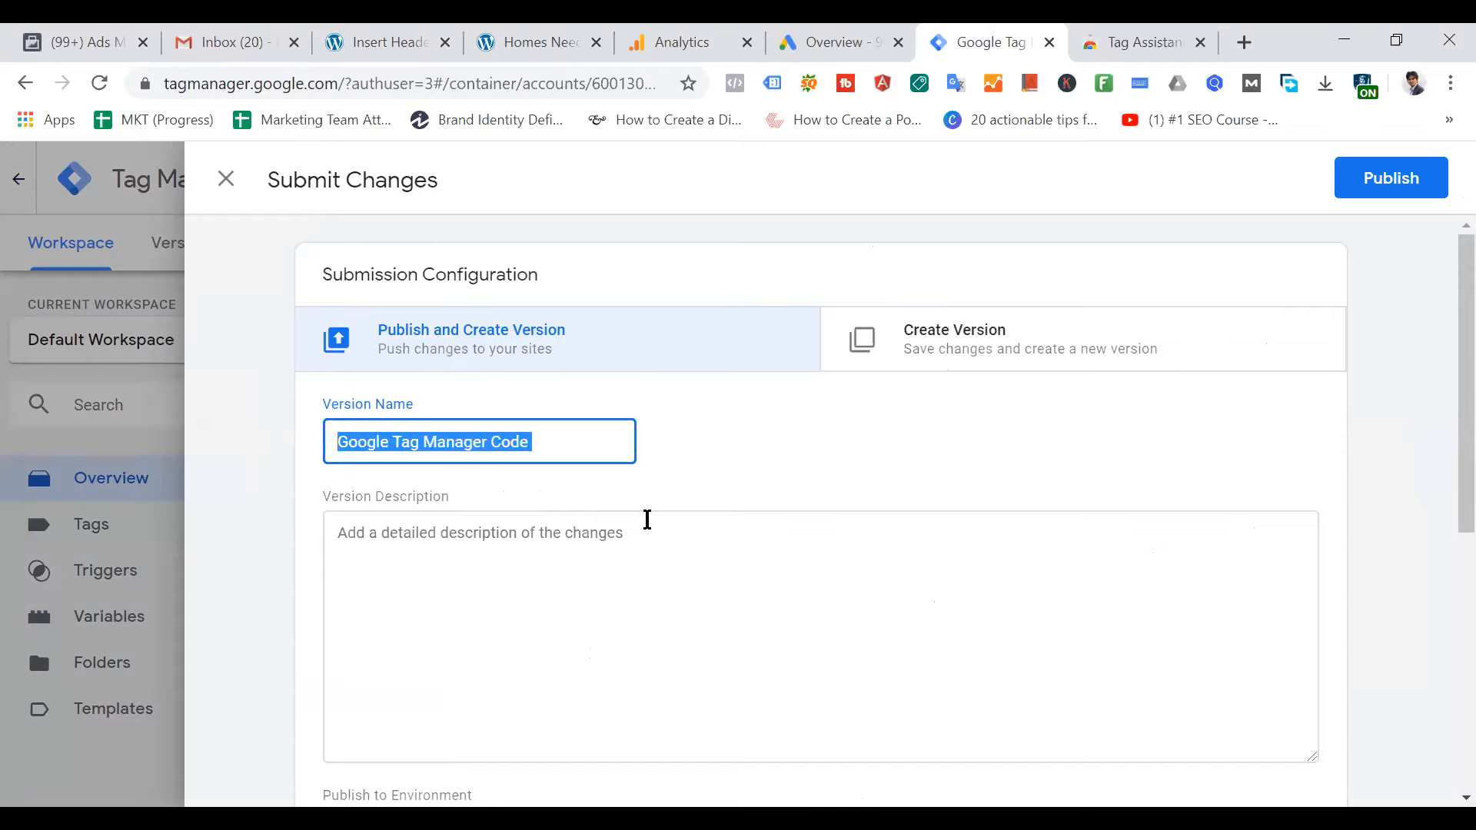
key(ctrl+c)
click(472, 541)
key(ctrl+v)
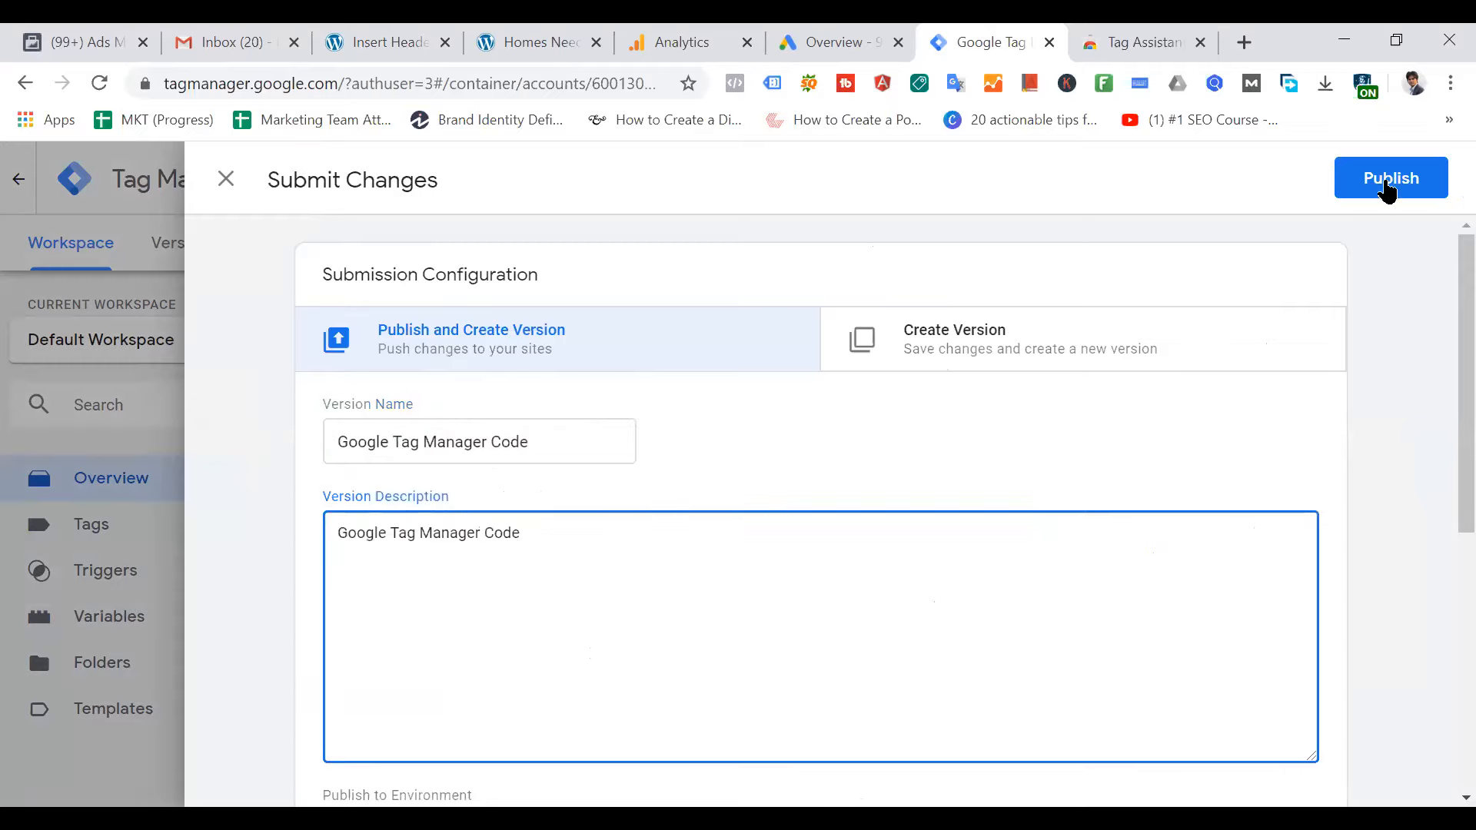
click(1388, 189)
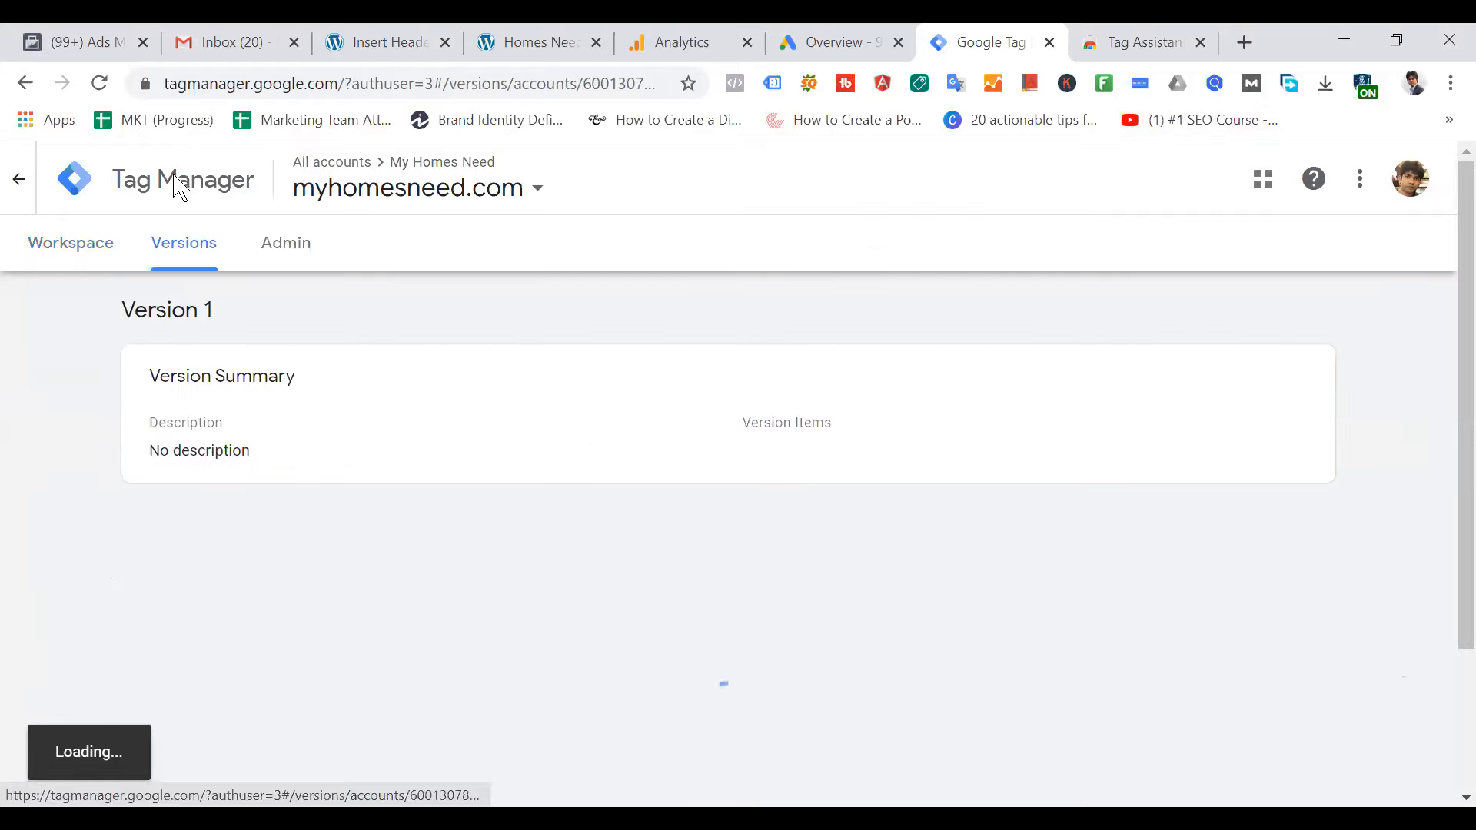
Reopen the myhomesneed.com container from the accounts list and view its installation code
click(69, 183)
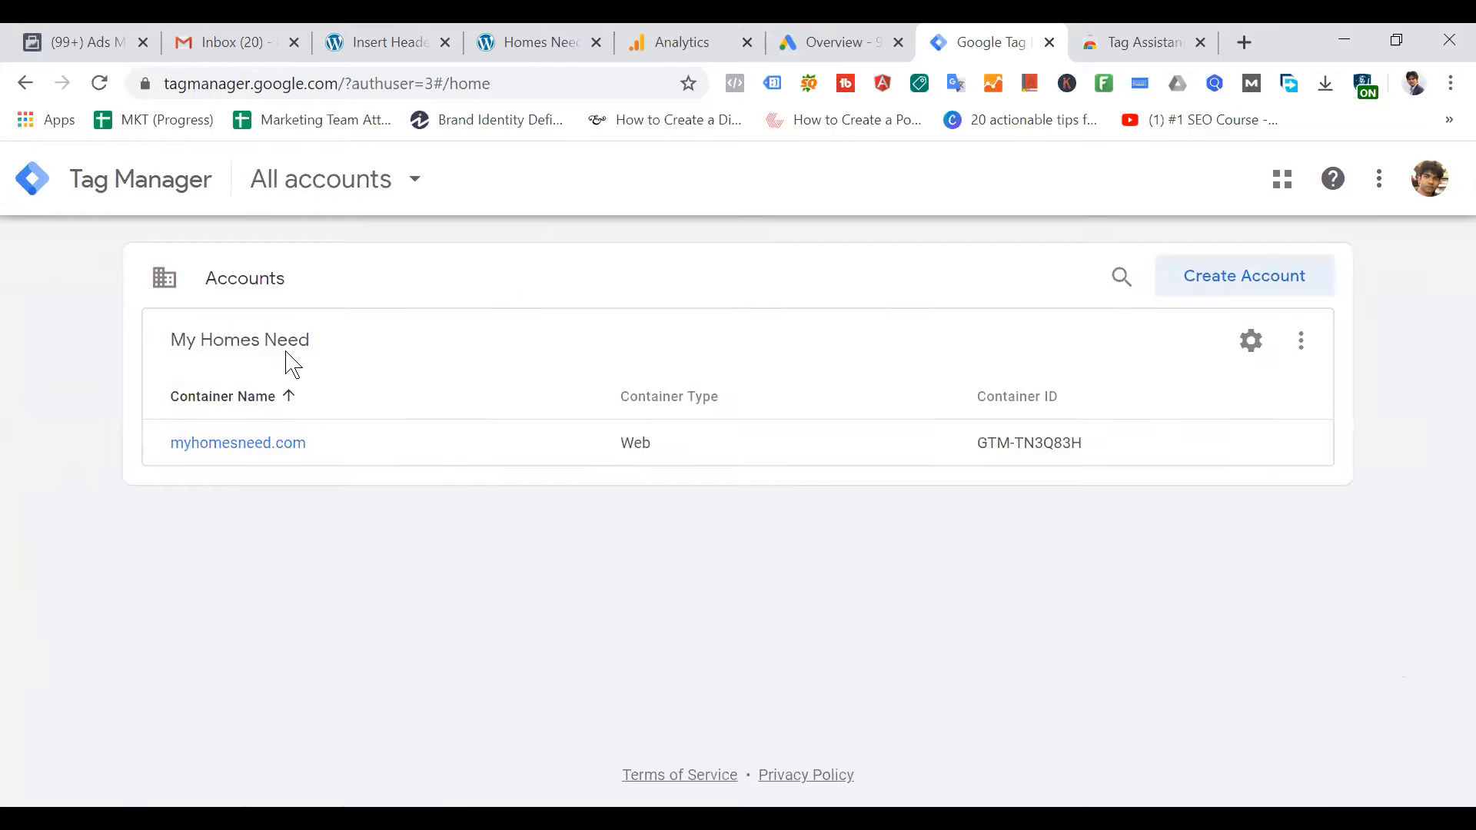
click(261, 455)
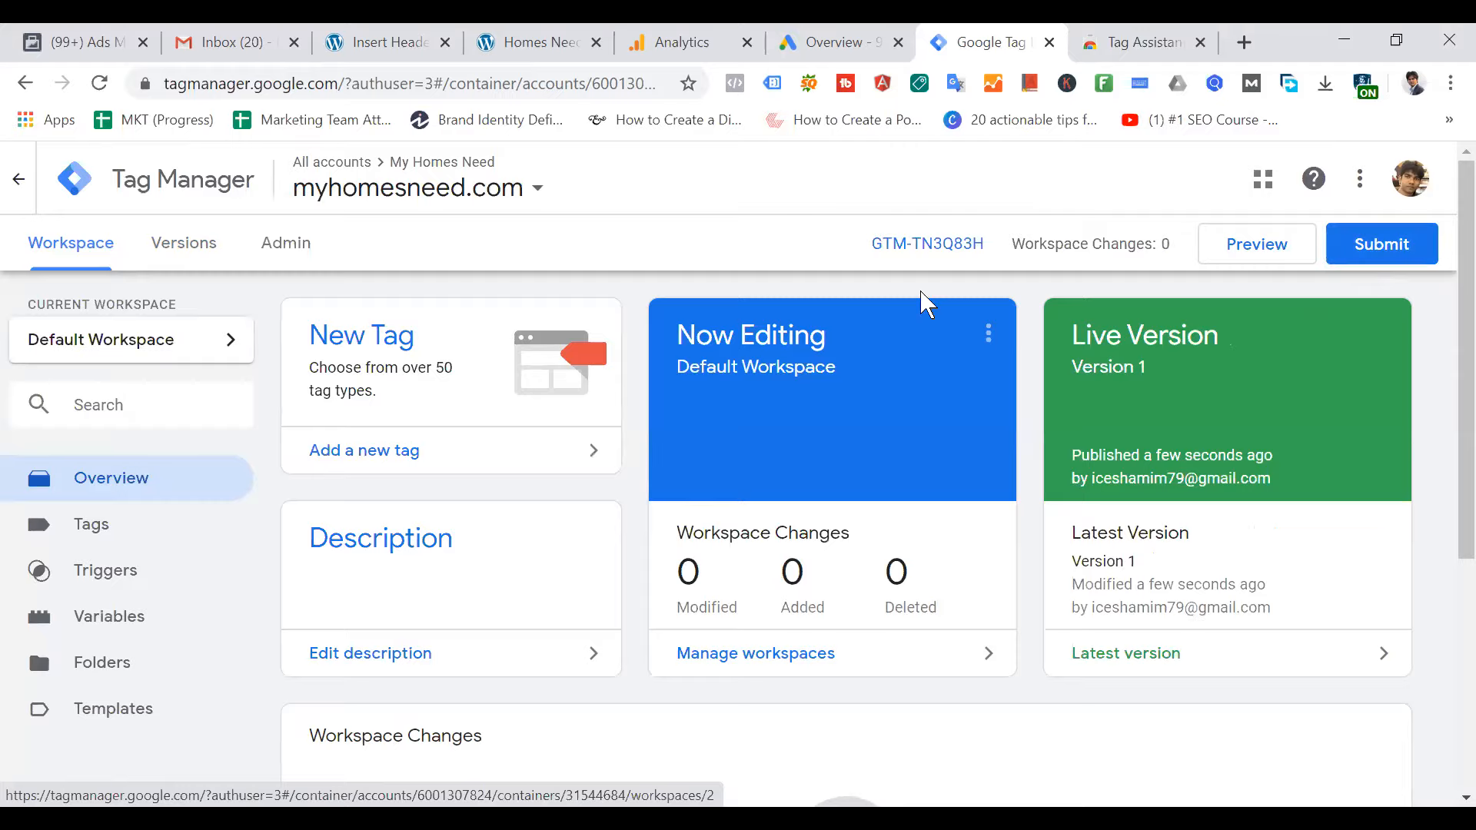
click(917, 243)
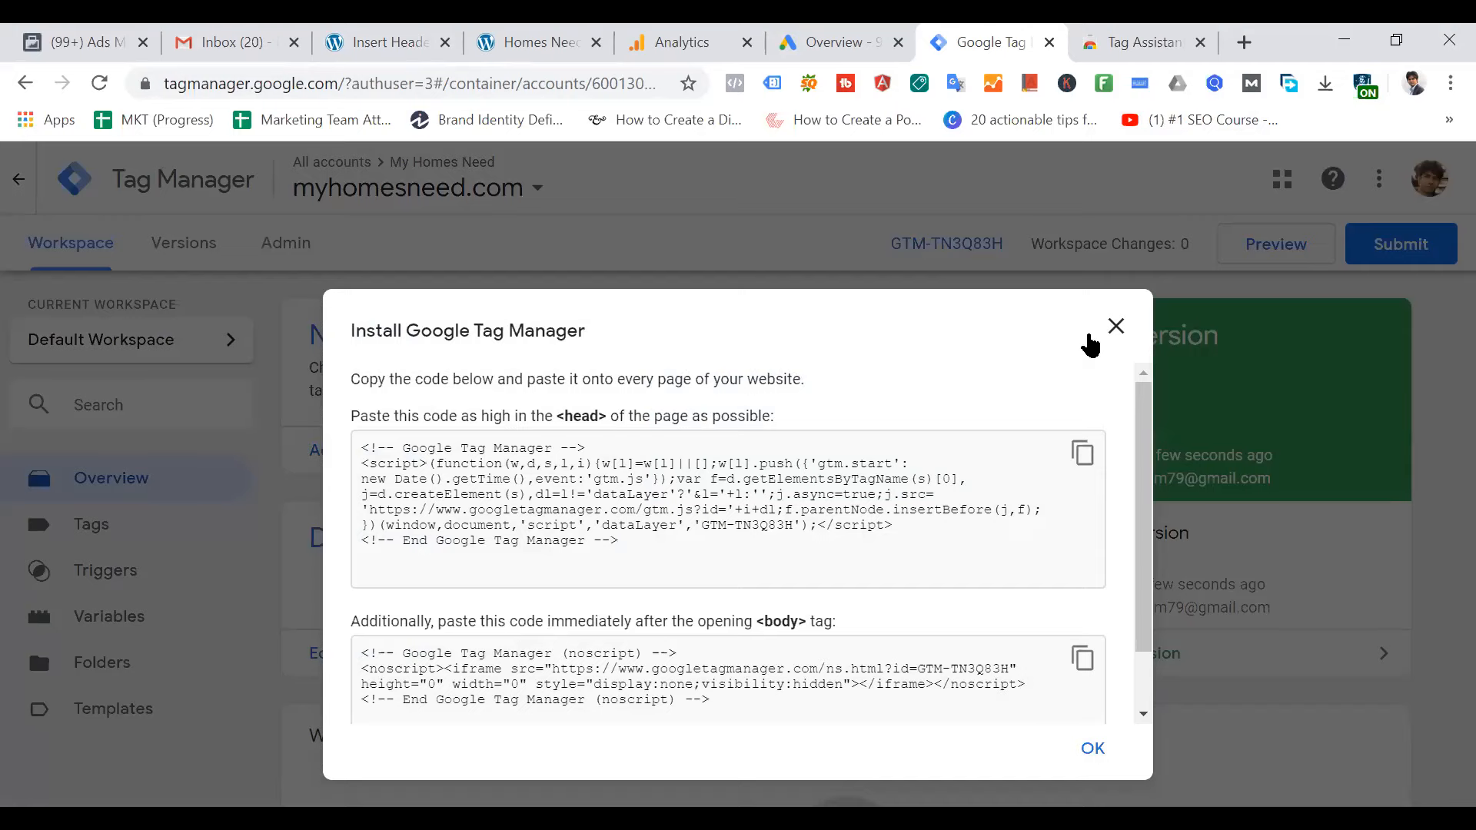
click(1115, 325)
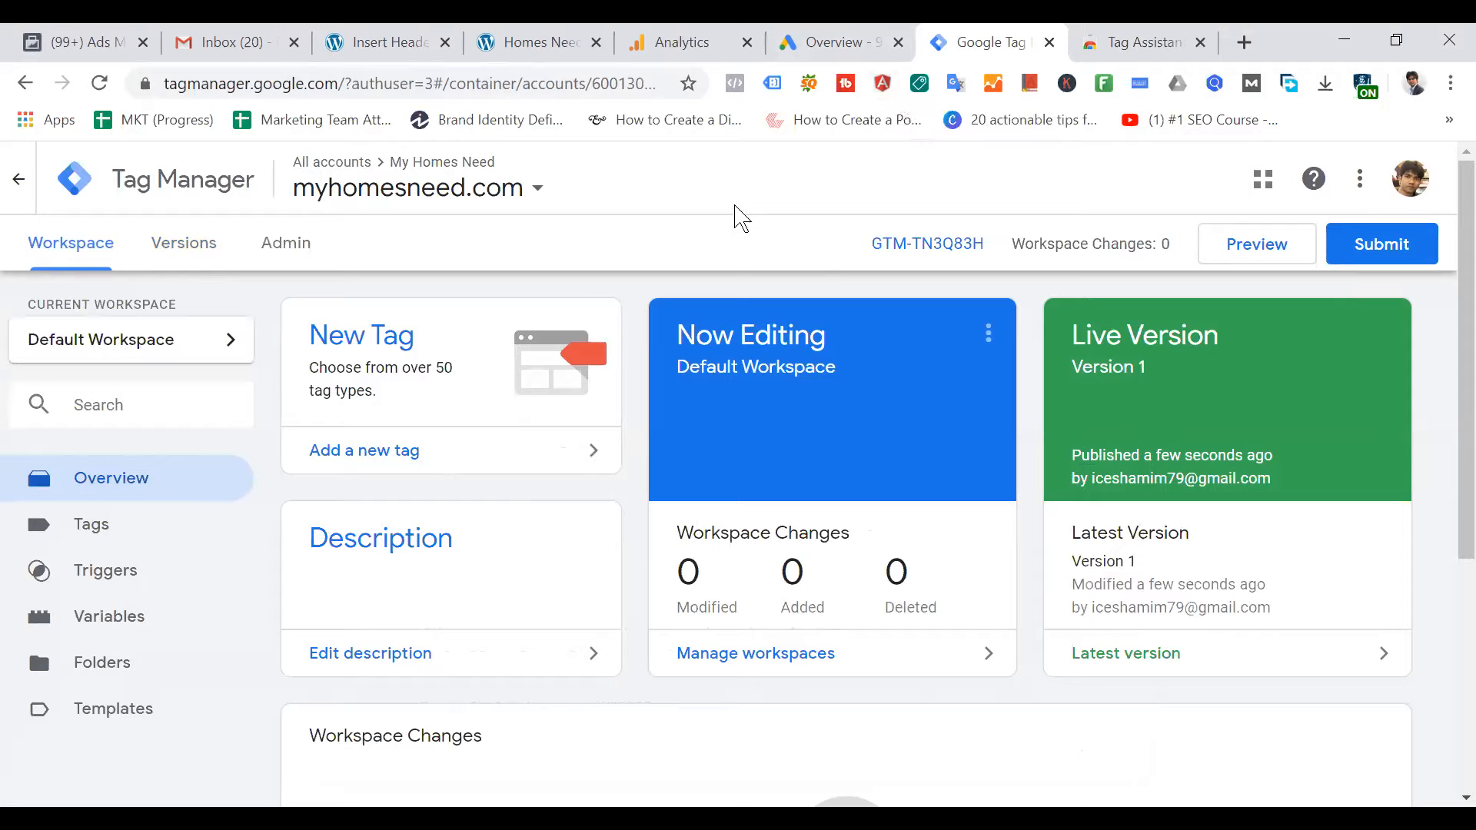
Reload the myhomesneed.com homepage and recheck its Google Tag Manager tag in Tag Assistant
click(566, 44)
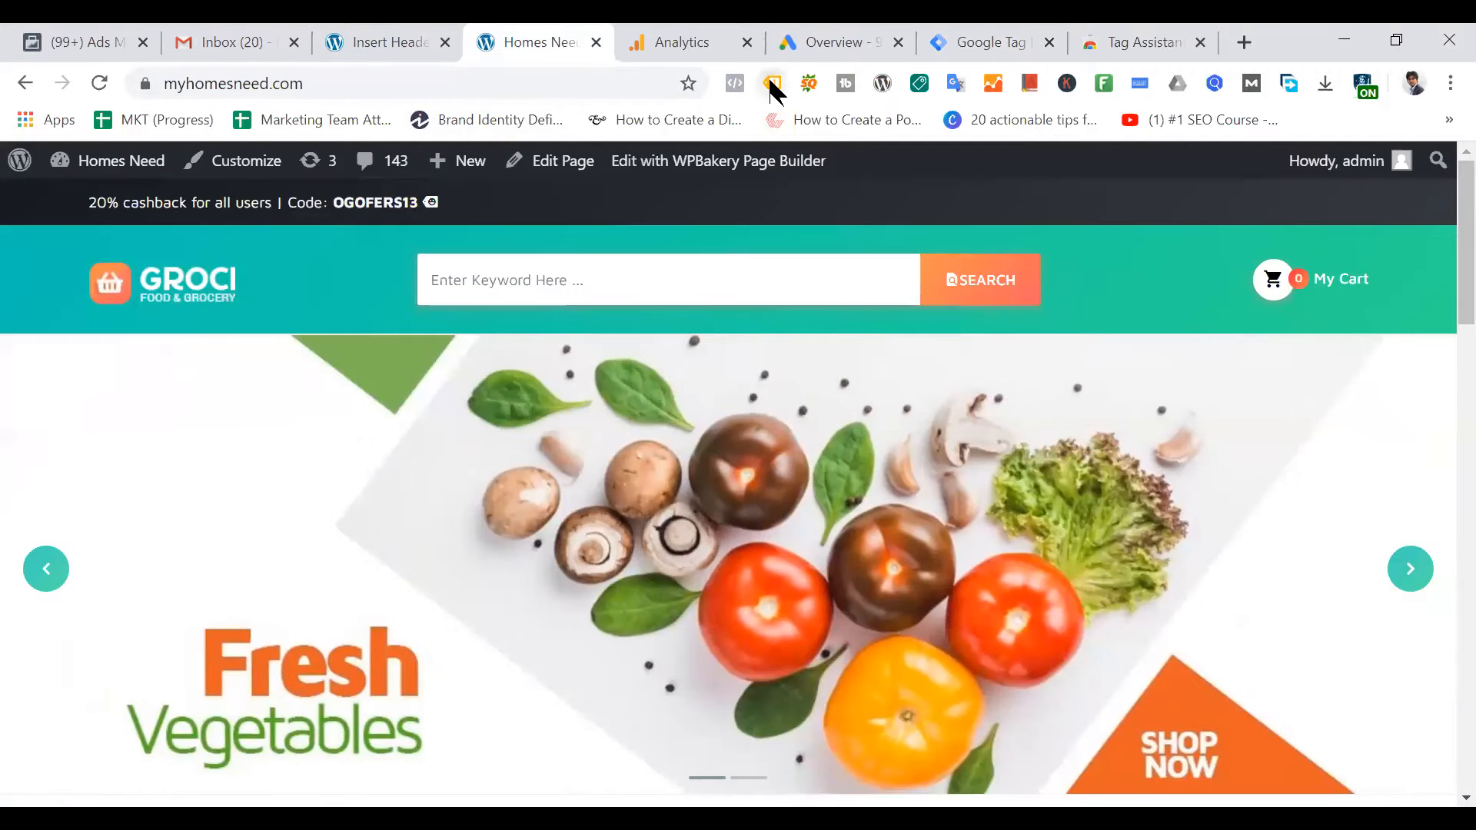
click(772, 85)
click(491, 84)
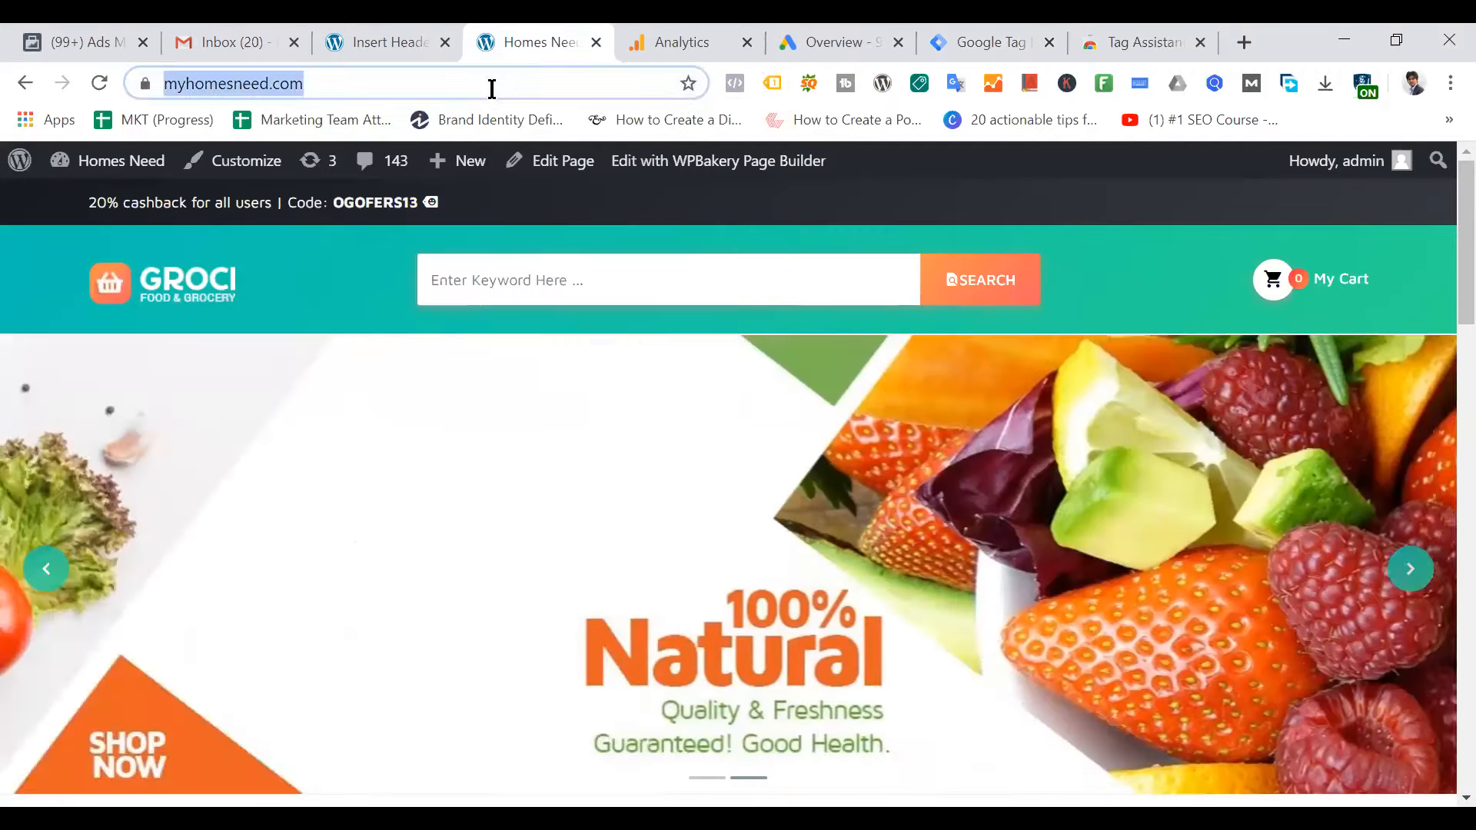
key(Return)
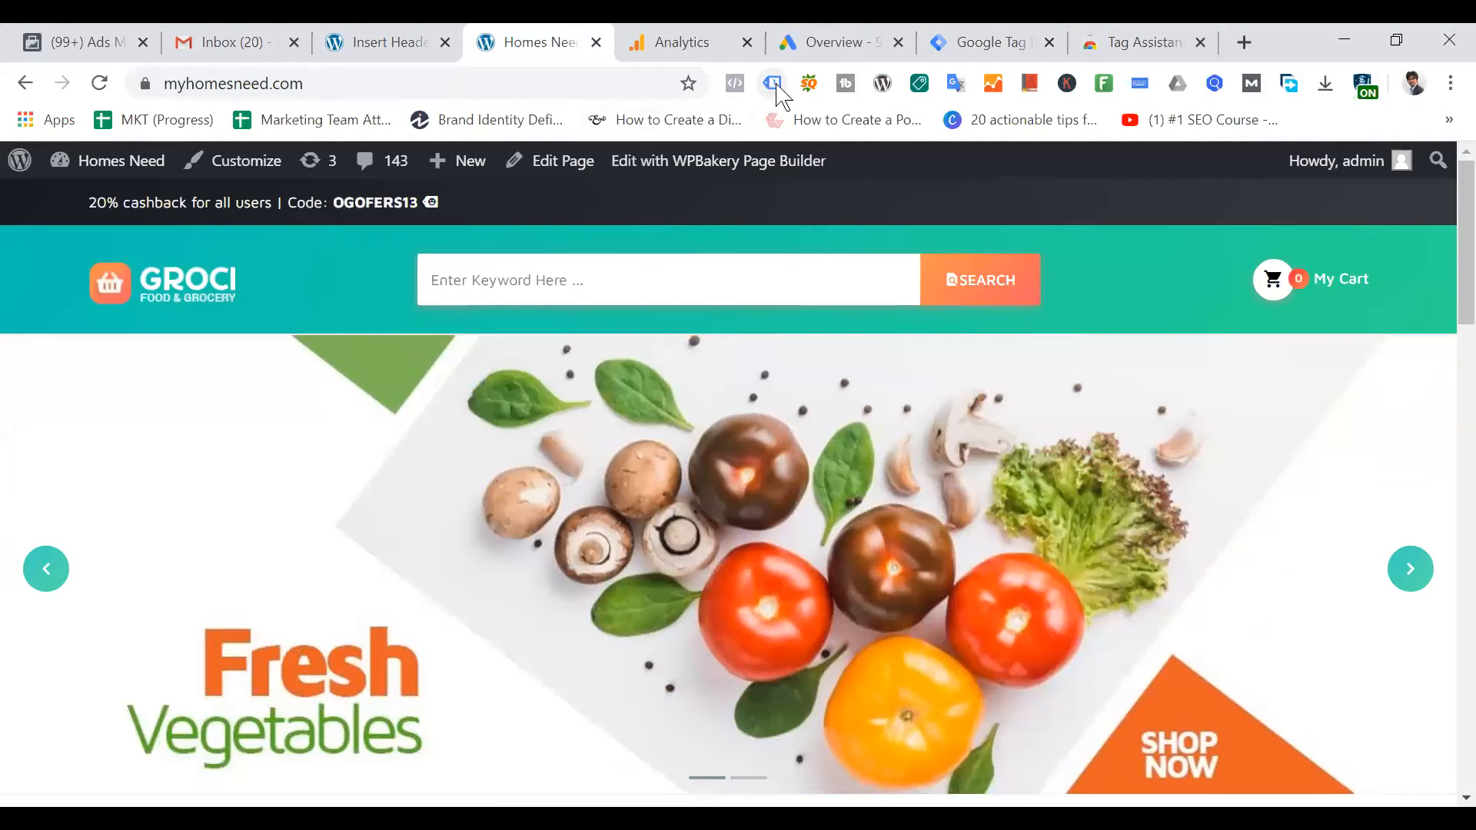
click(774, 85)
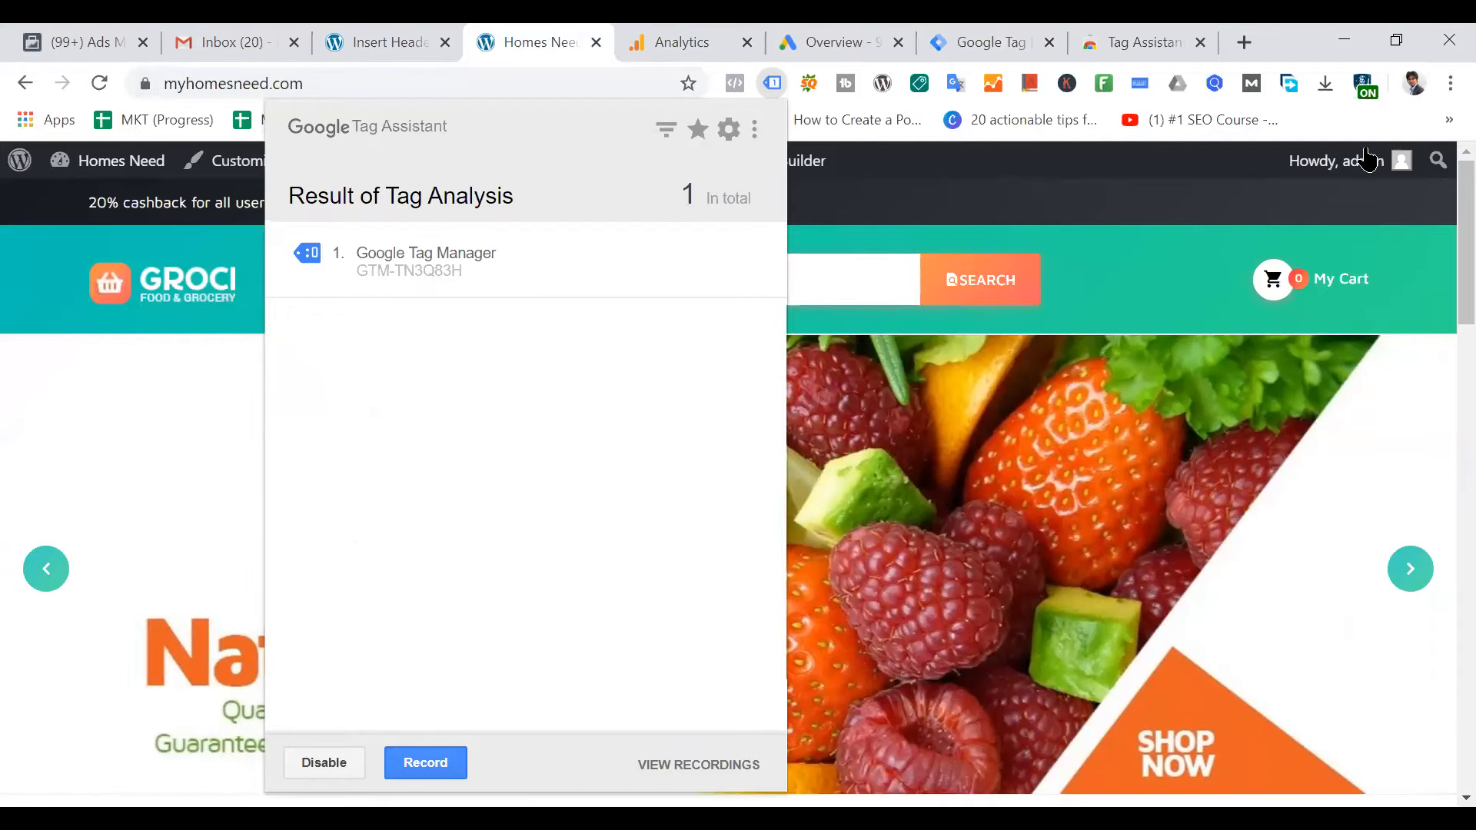
click(1191, 228)
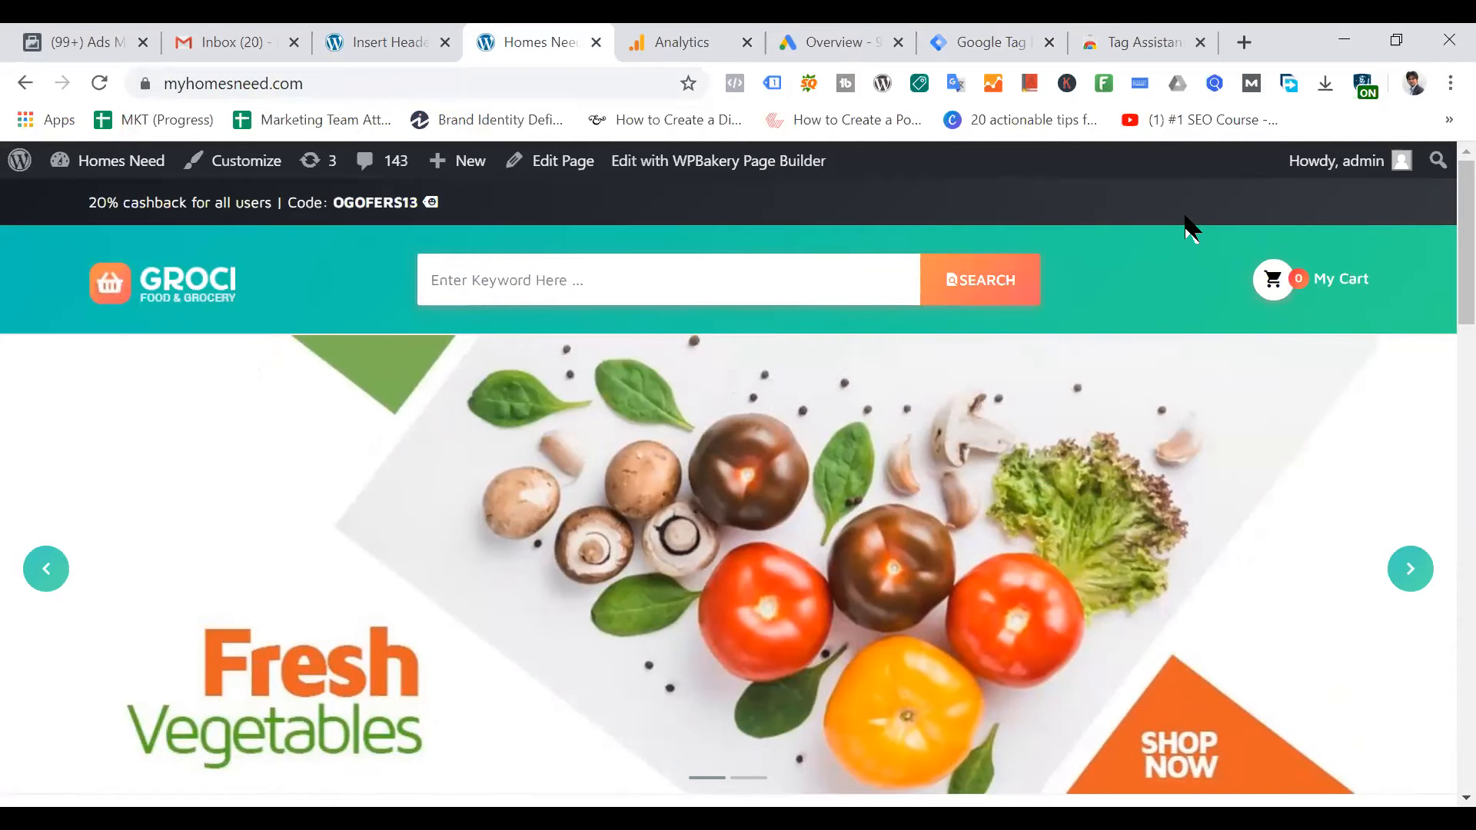
Start Tag Manager preview mode for the container and reload the myhomesneed.com homepage to inspect the debug pane's tag summary
click(1004, 42)
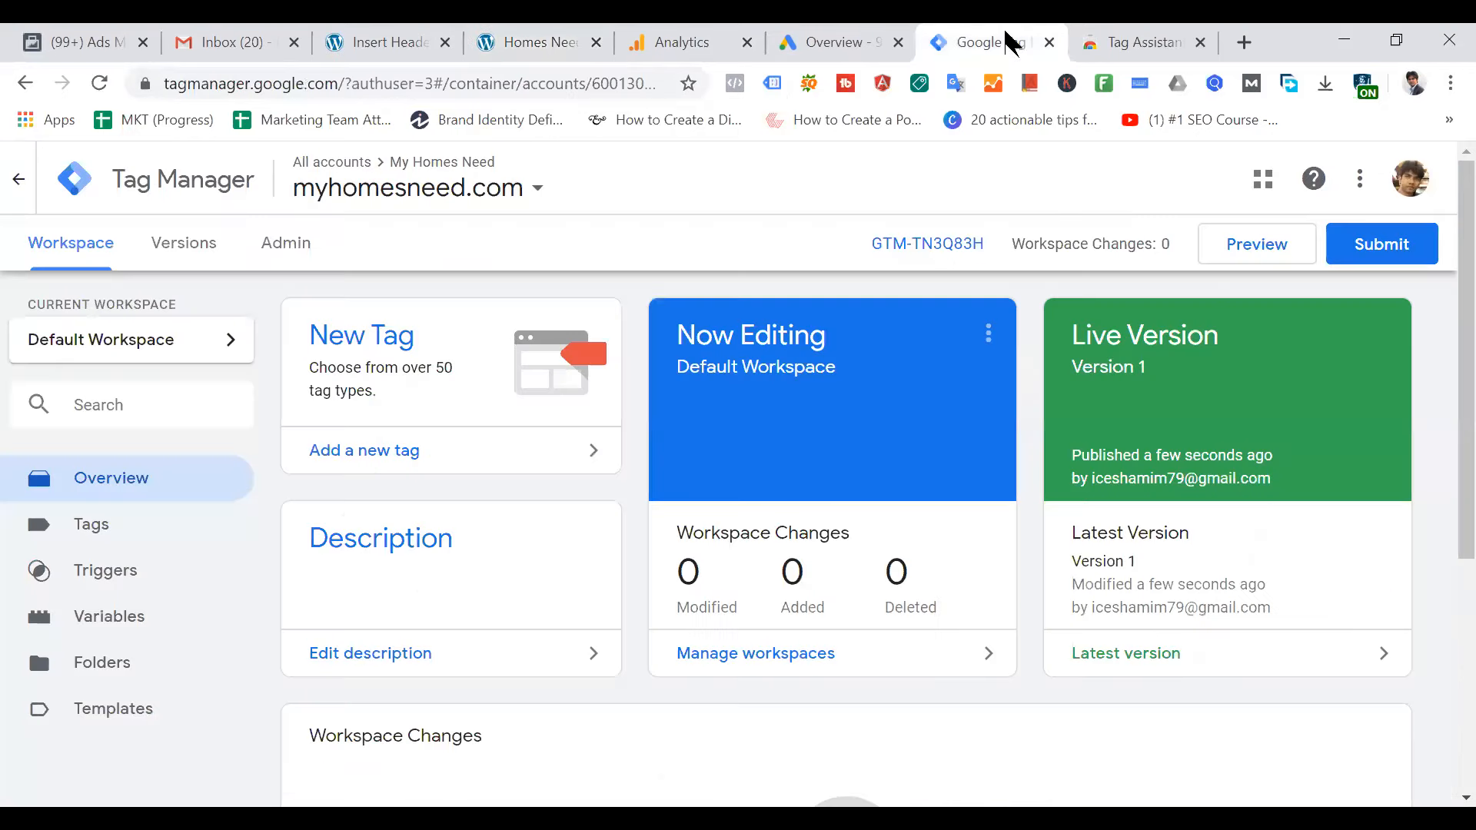
click(1280, 256)
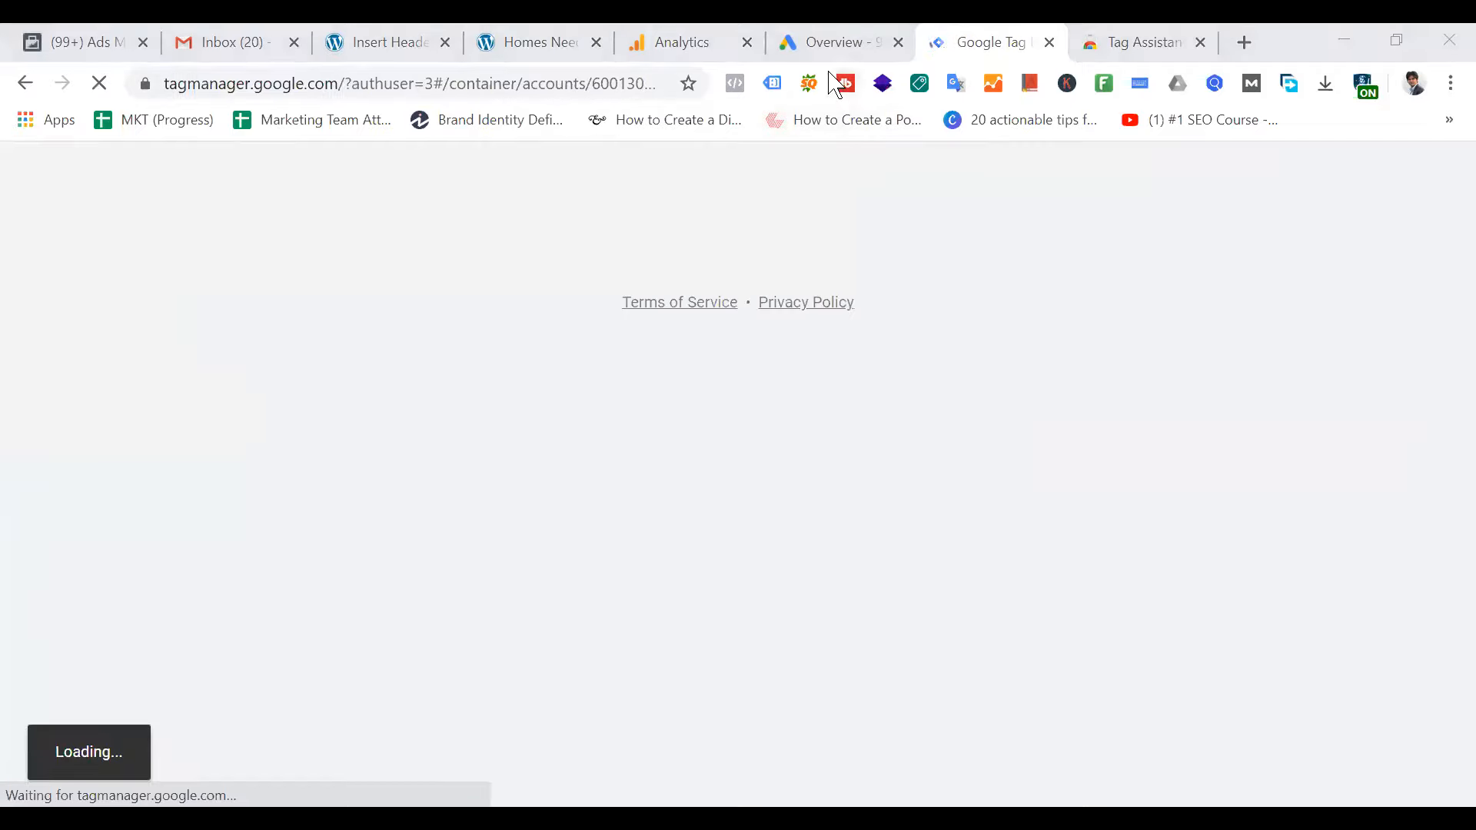
click(514, 47)
click(491, 86)
key(Return)
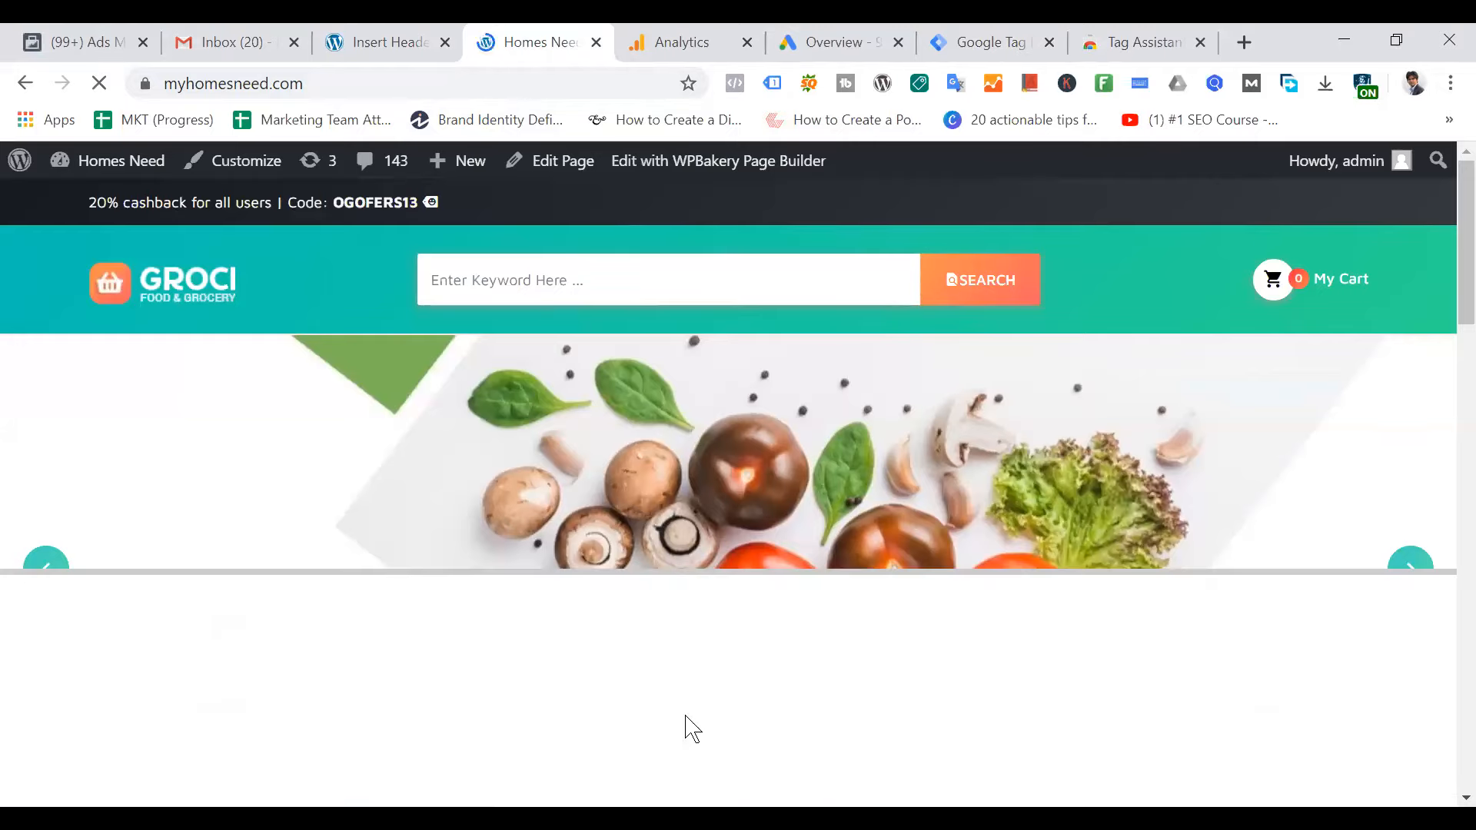
scroll(705, 669, down, 4)
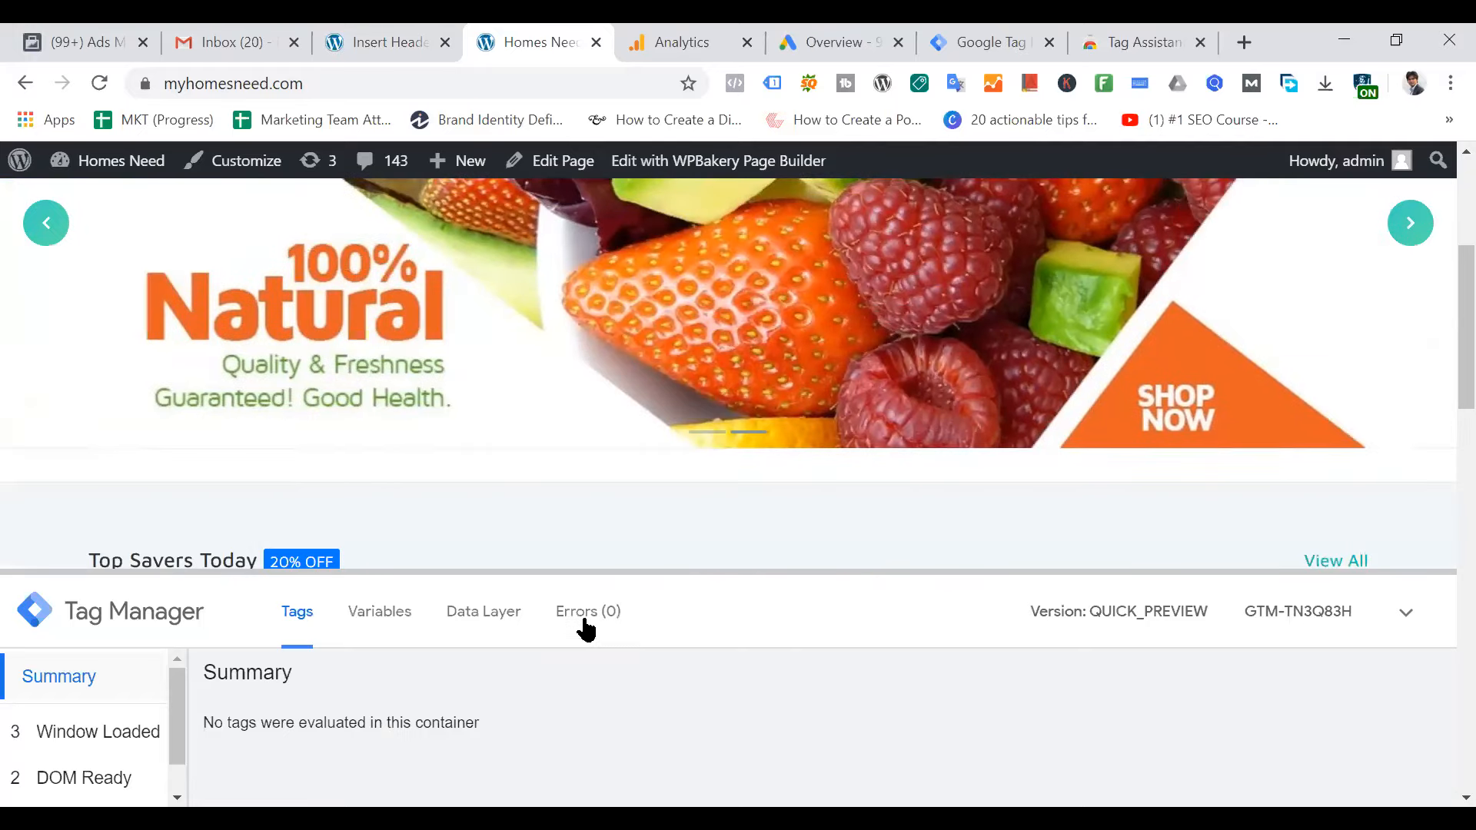
scroll(488, 657, down, 1)
scroll(488, 661, down, 3)
scroll(112, 715, down, 5)
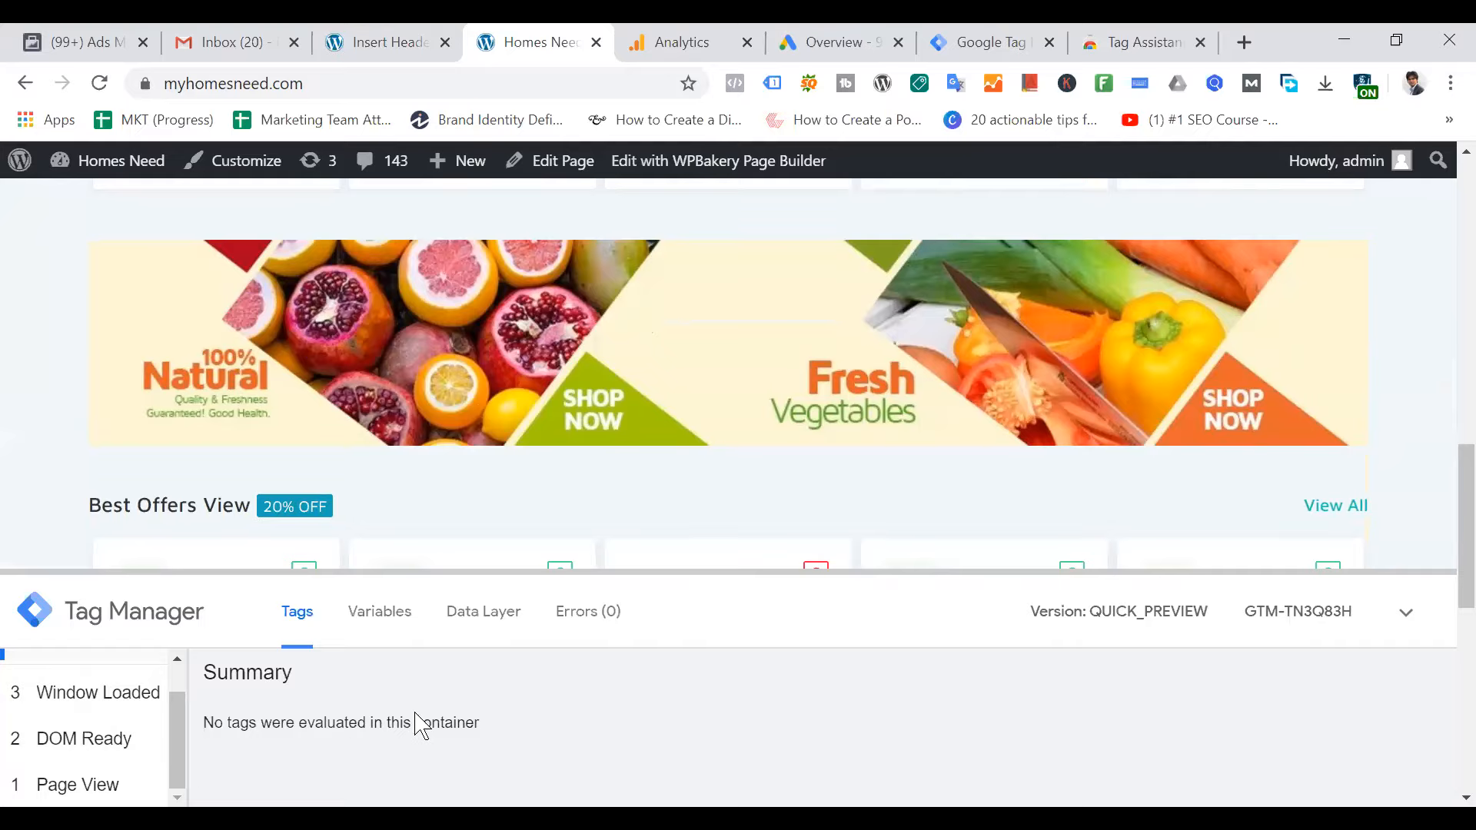
Inspect the tag results for the Page View, DOM Ready and Window Loaded events in the debug pane
scroll(131, 765, down, 4)
click(104, 784)
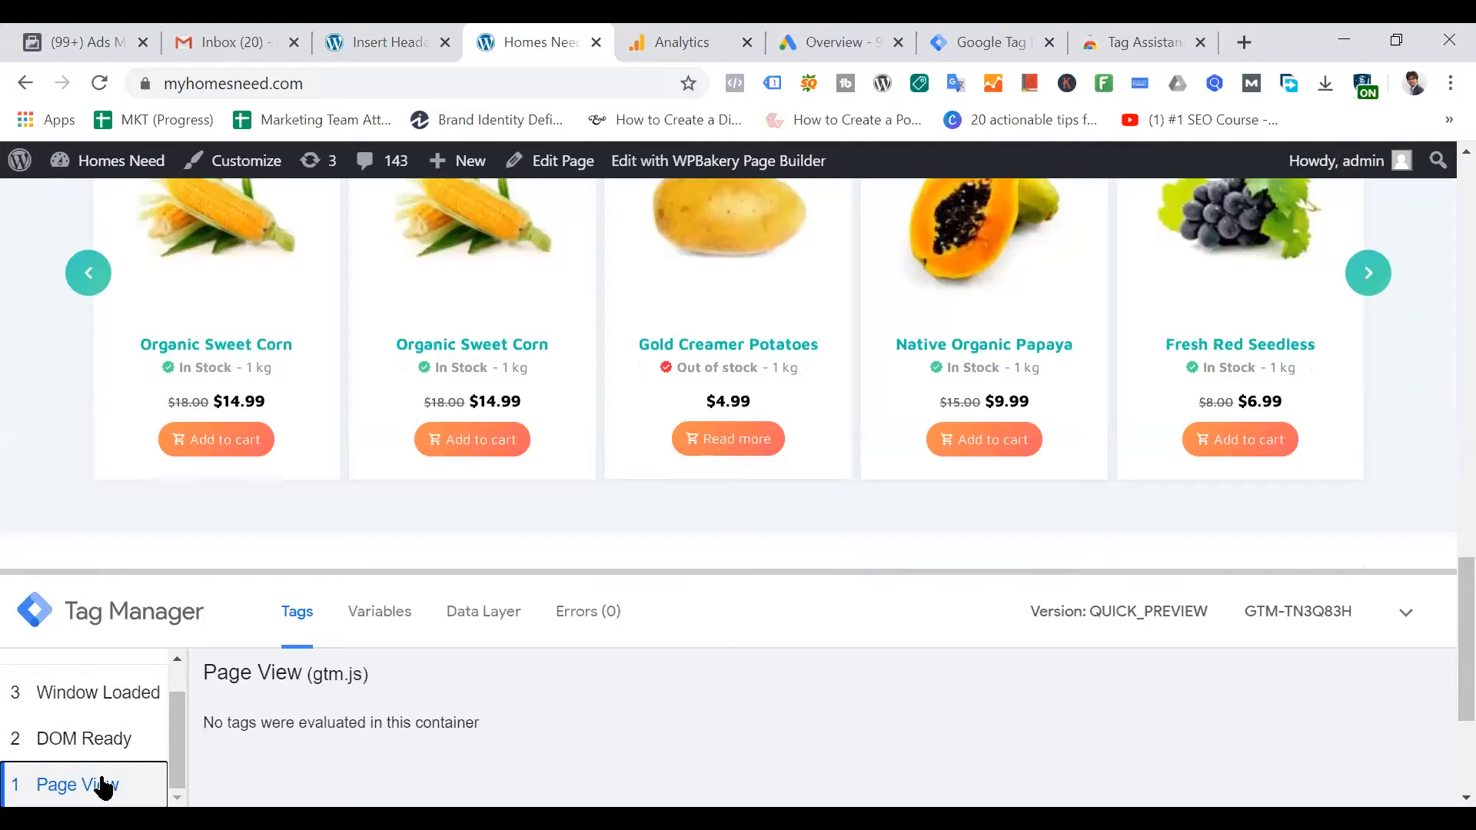
click(100, 744)
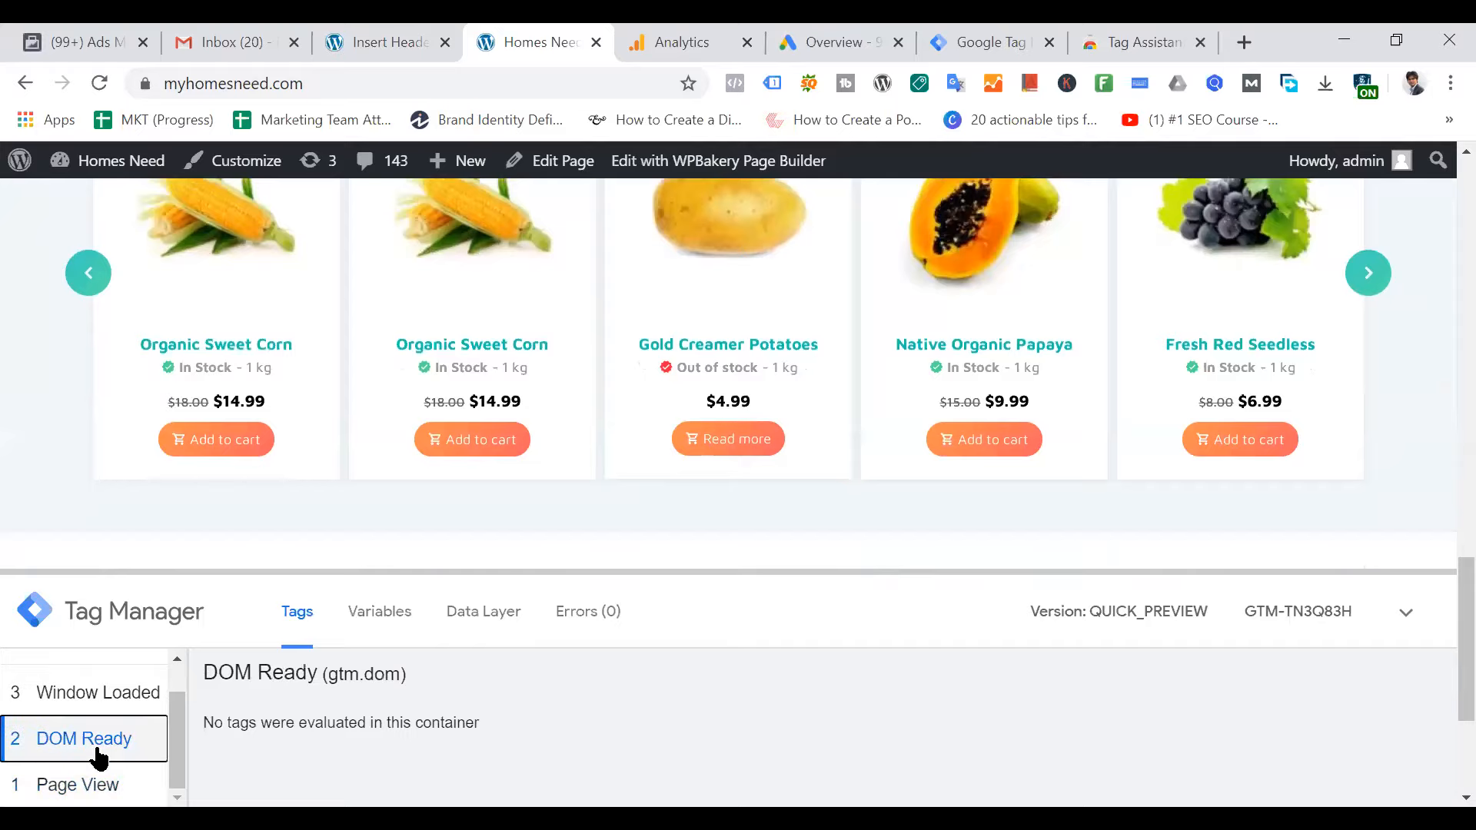
click(114, 700)
Review the Window Loaded event's variables, data layer, errors and tags in the Tag Manager debug pane
click(363, 621)
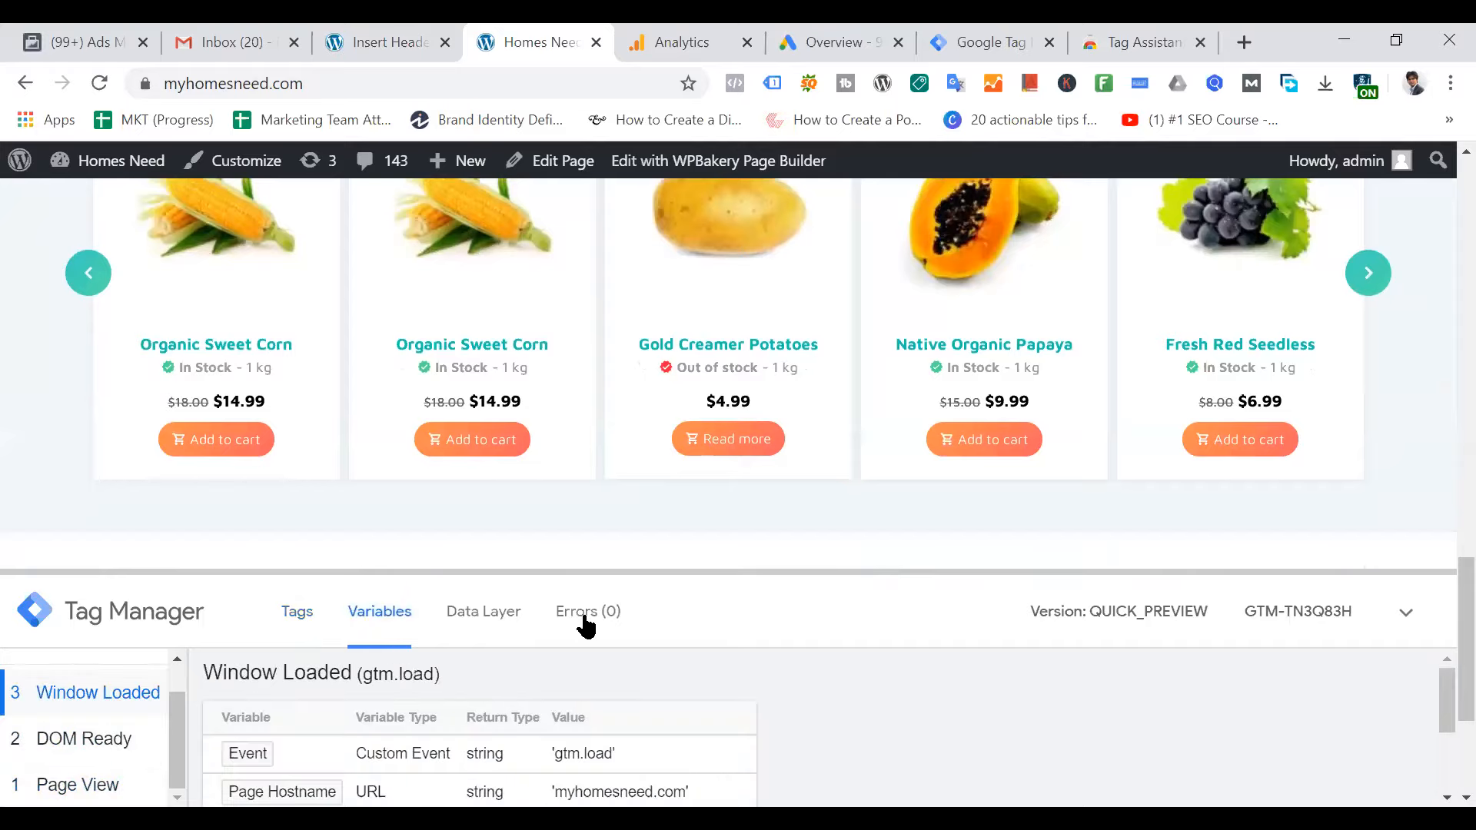
scroll(587, 626, down, 3)
scroll(738, 704, down, 3)
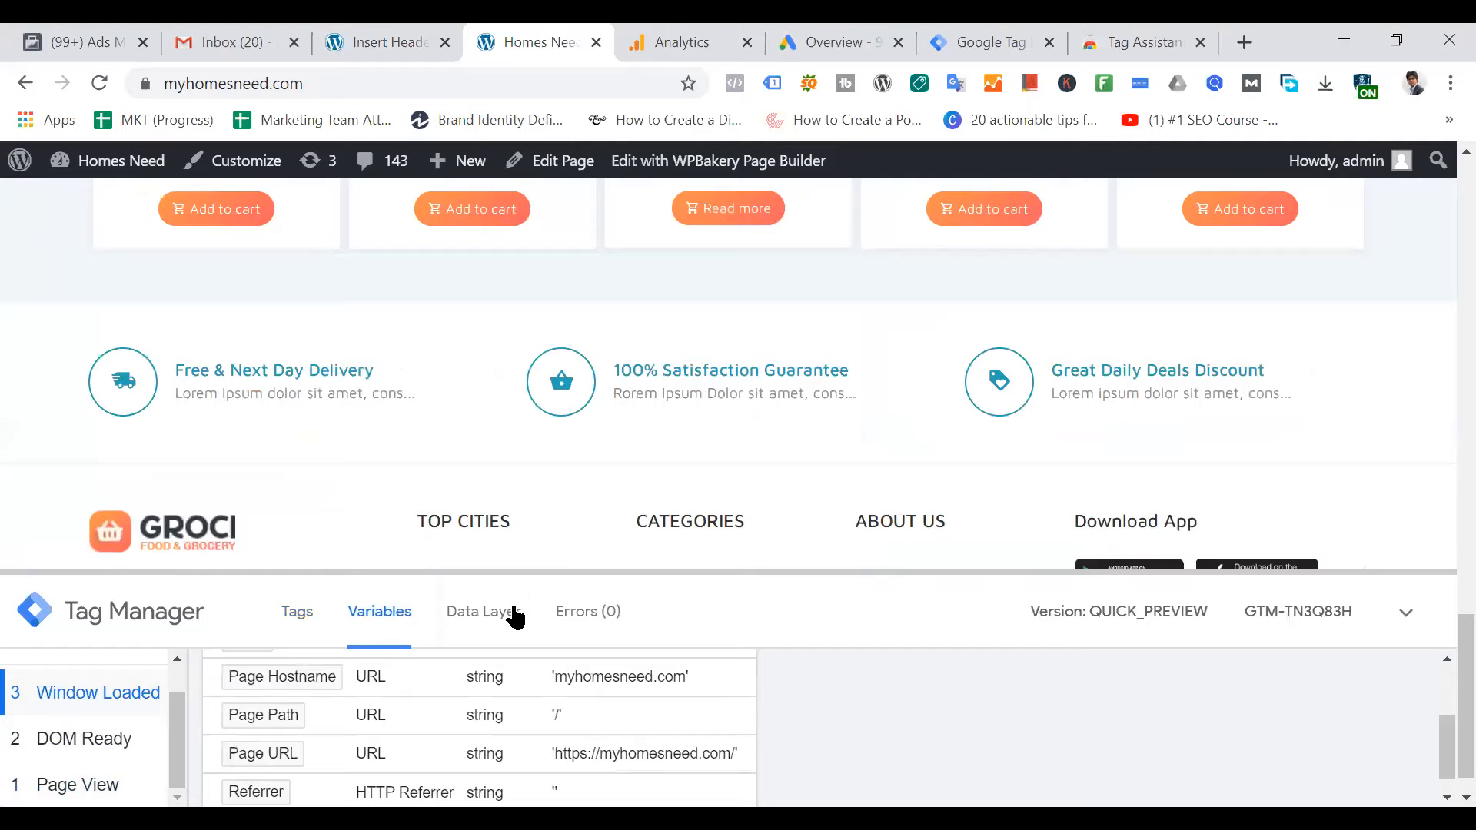
click(483, 612)
scroll(674, 675, down, 1)
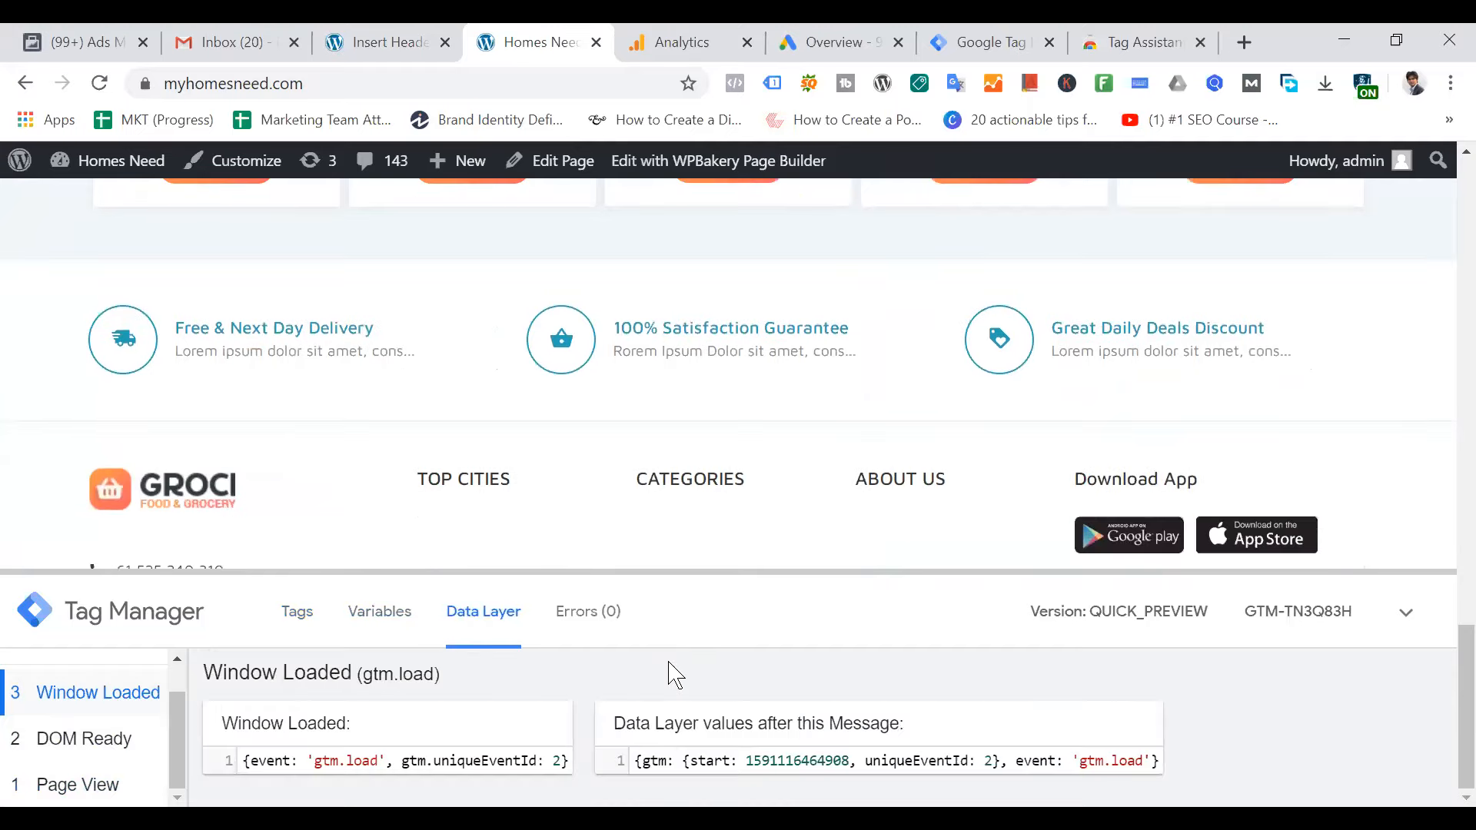
click(580, 615)
click(492, 615)
click(376, 611)
click(296, 612)
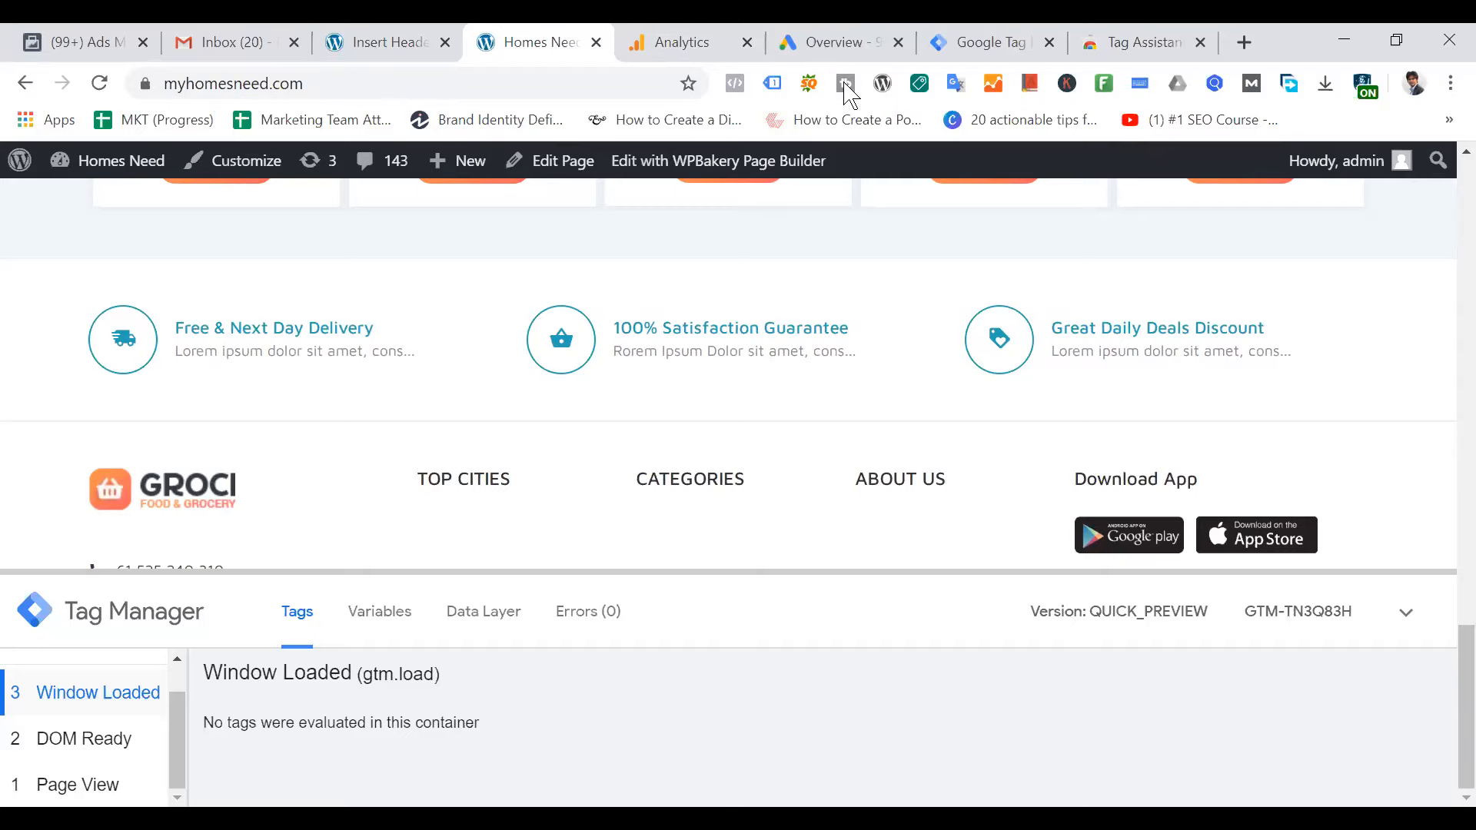
Enlarge the debug pane on the homepage and highlight the tag evaluation message of the Window Loaded event
click(982, 42)
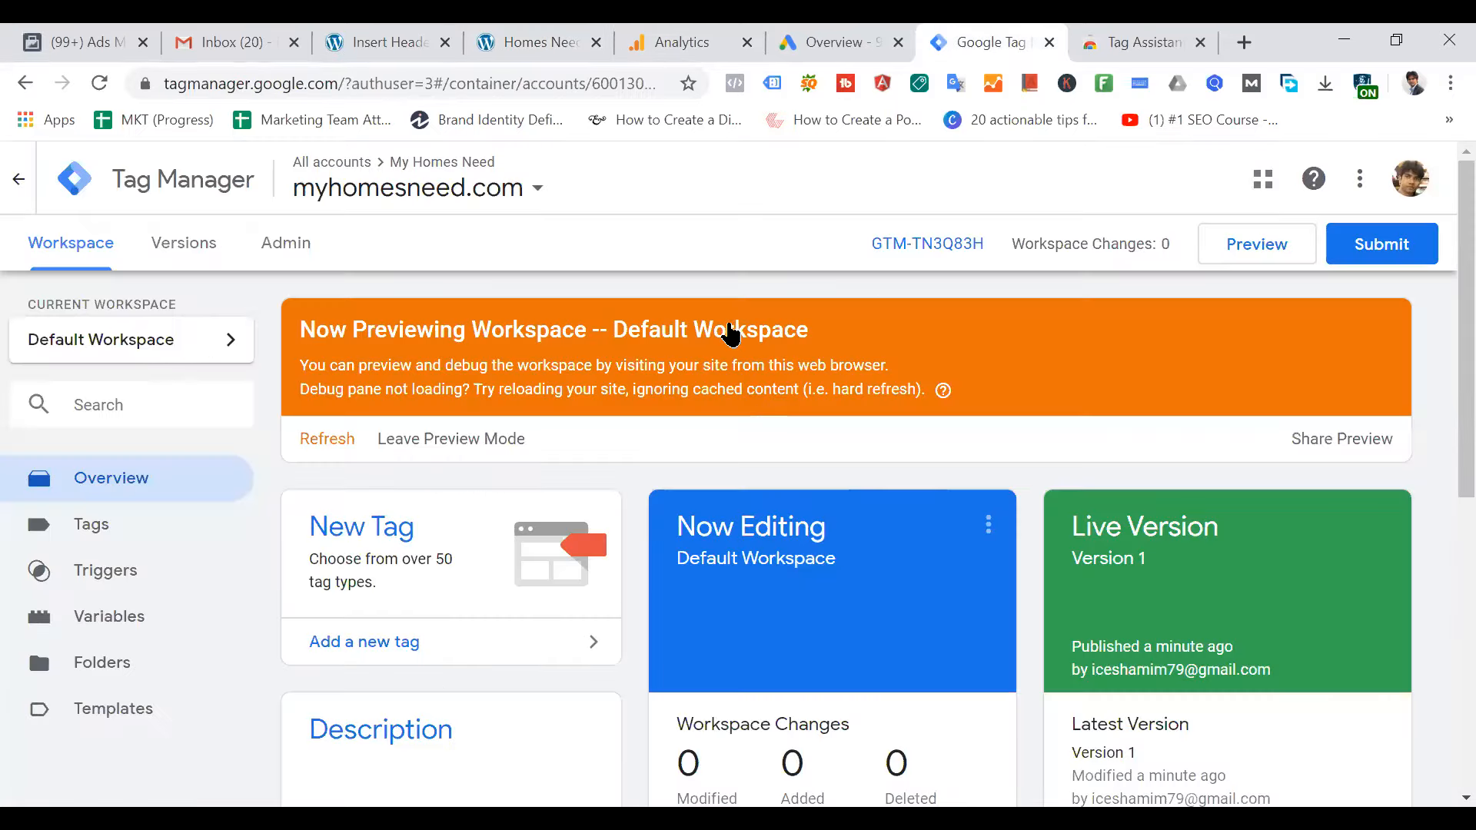
click(529, 43)
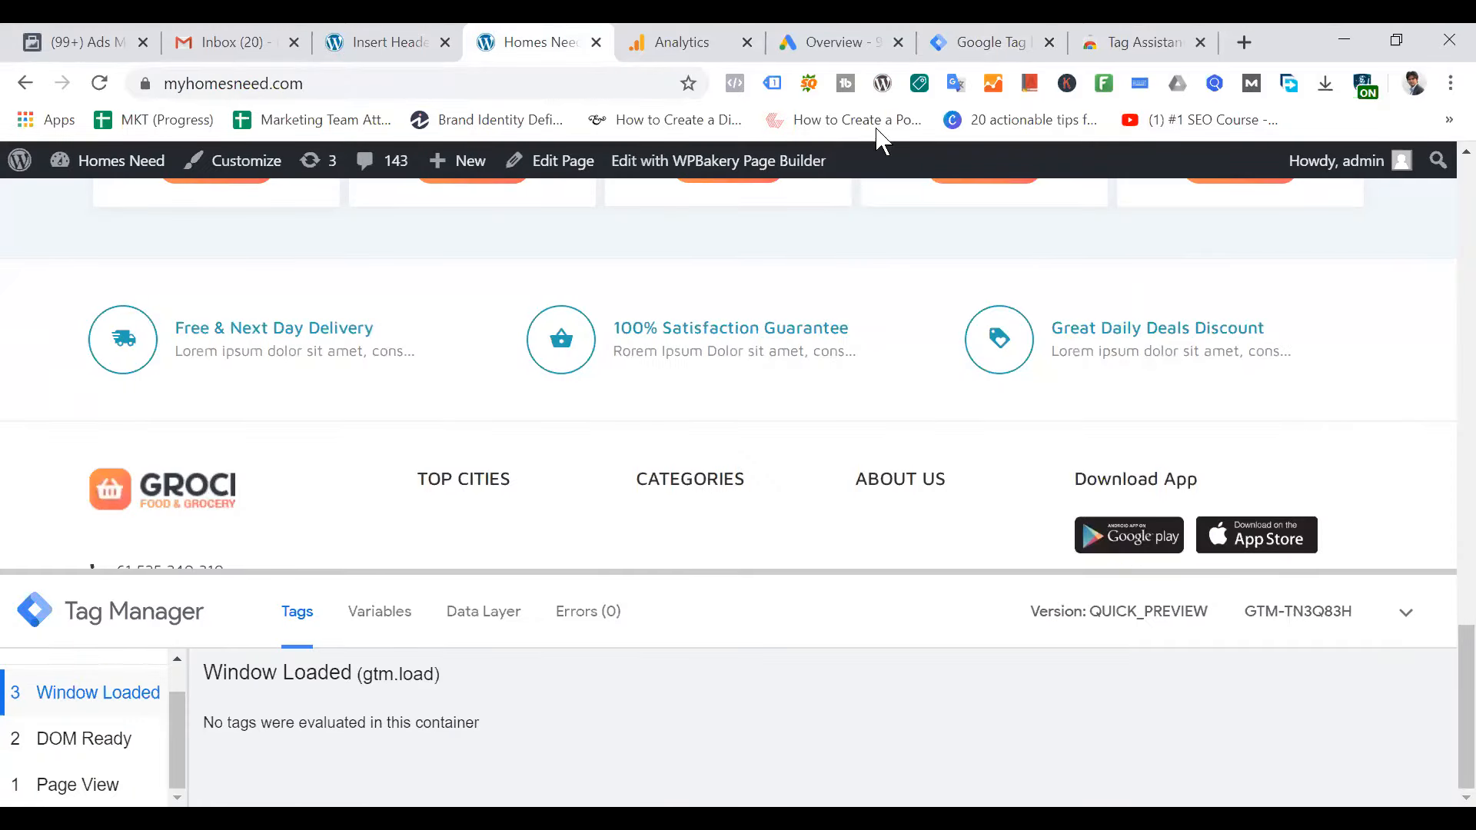
click(937, 43)
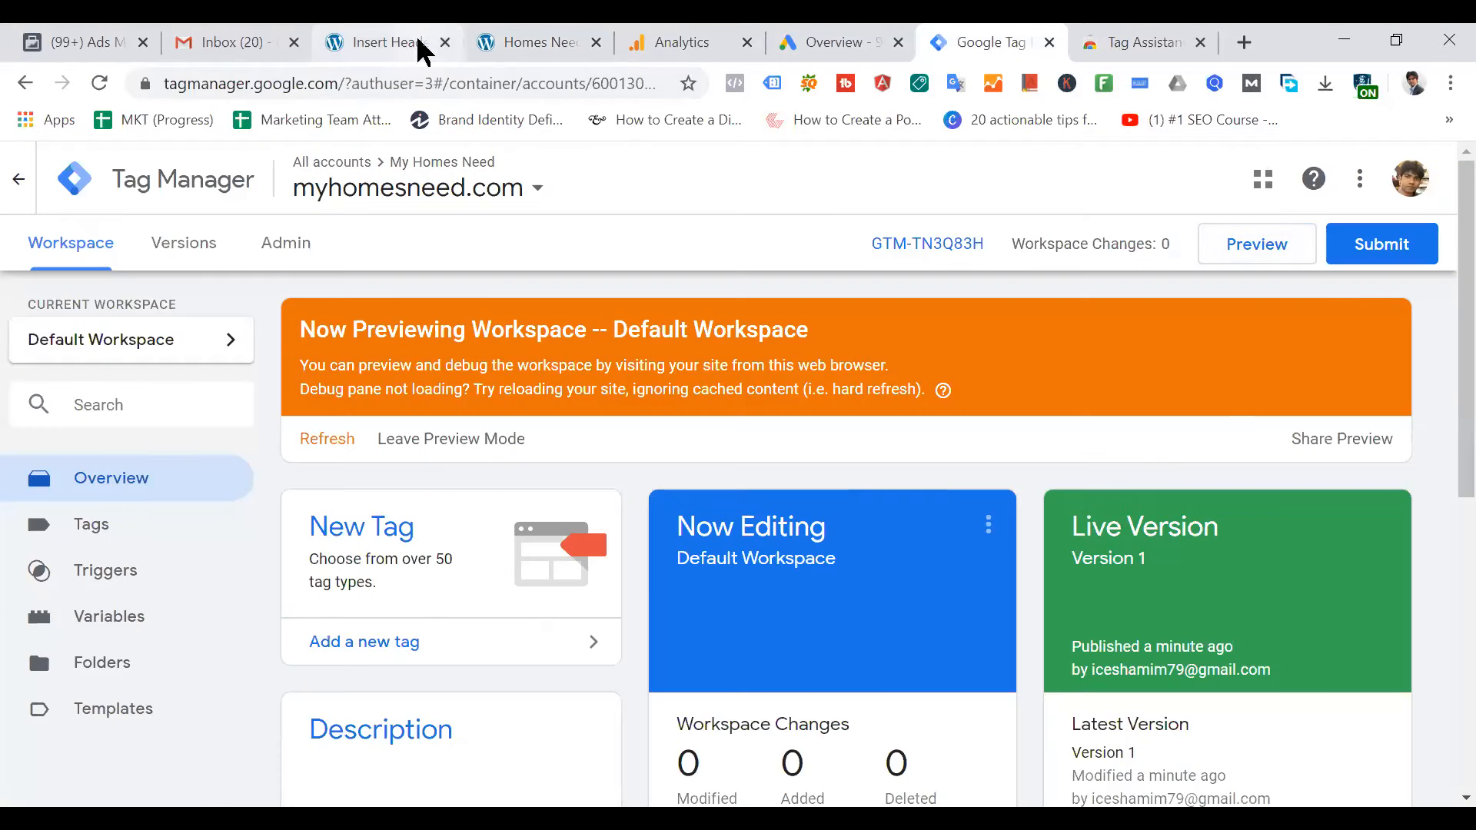
click(531, 43)
drag(520, 572, 609, 393)
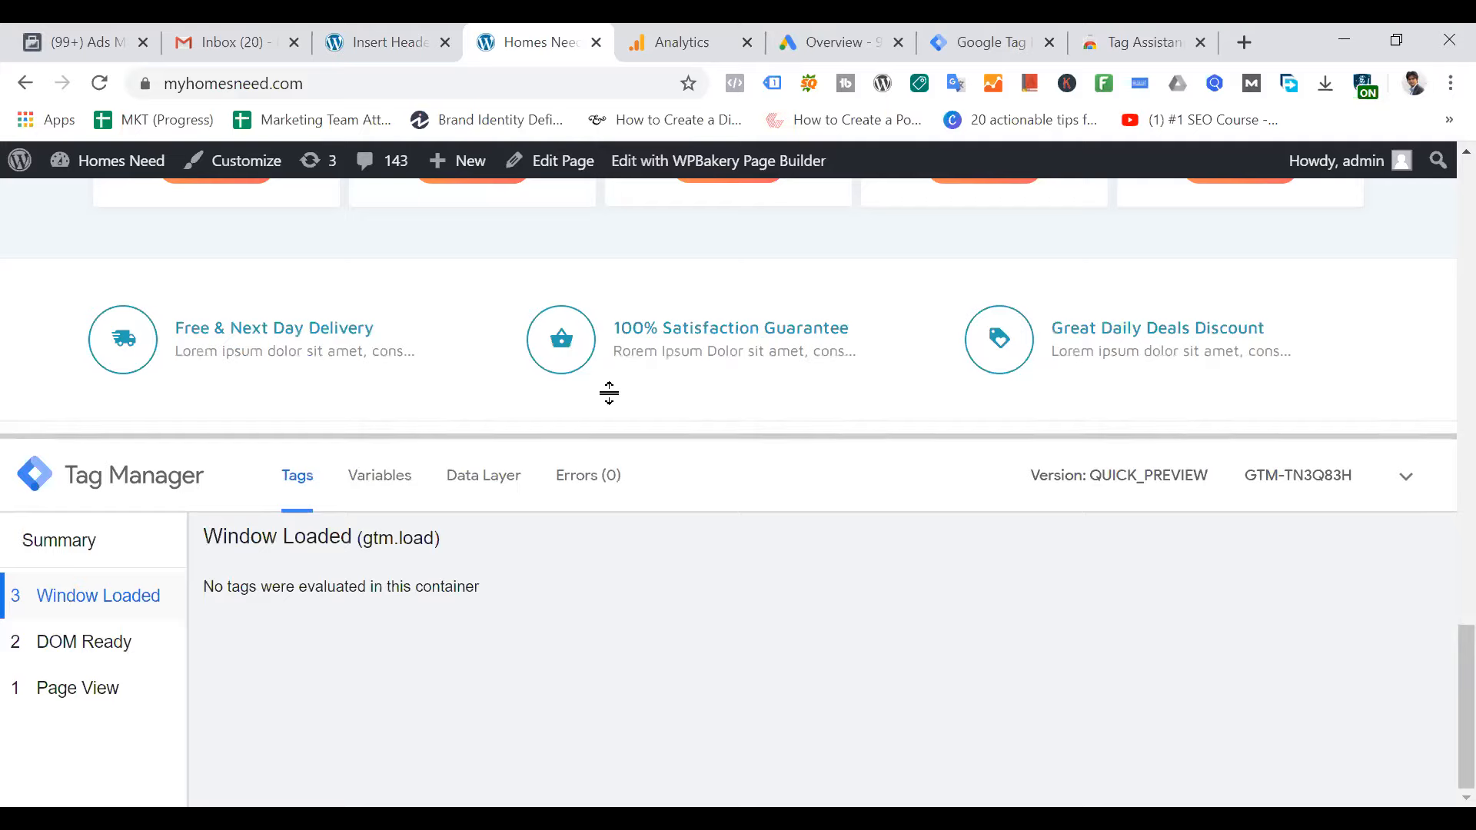
drag(204, 602, 503, 612)
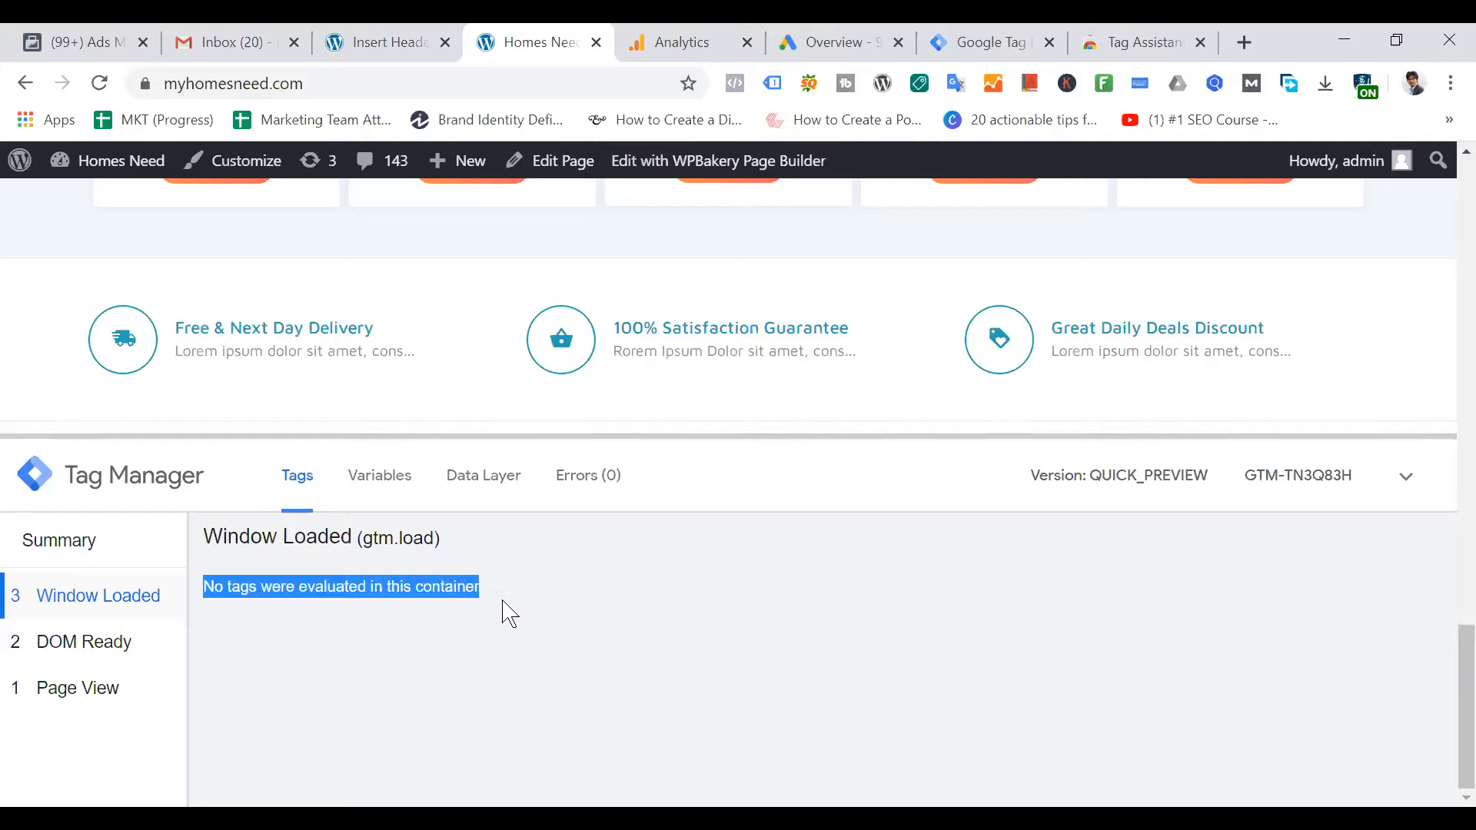
drag(207, 596, 536, 612)
Check the homepage's tag analysis in Tag Assistant and close the result
click(772, 83)
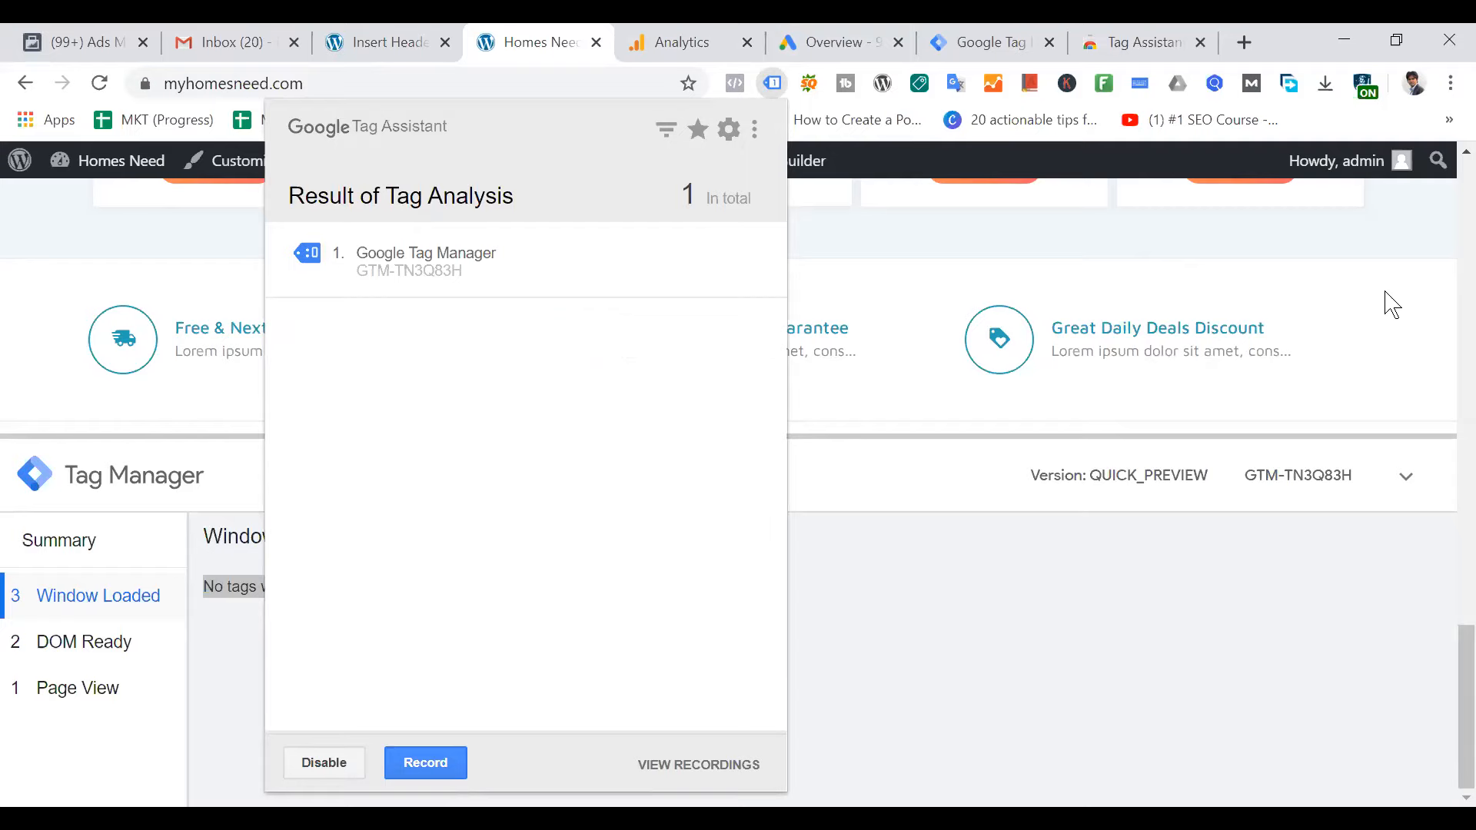
click(830, 372)
scroll(830, 368, up, 3)
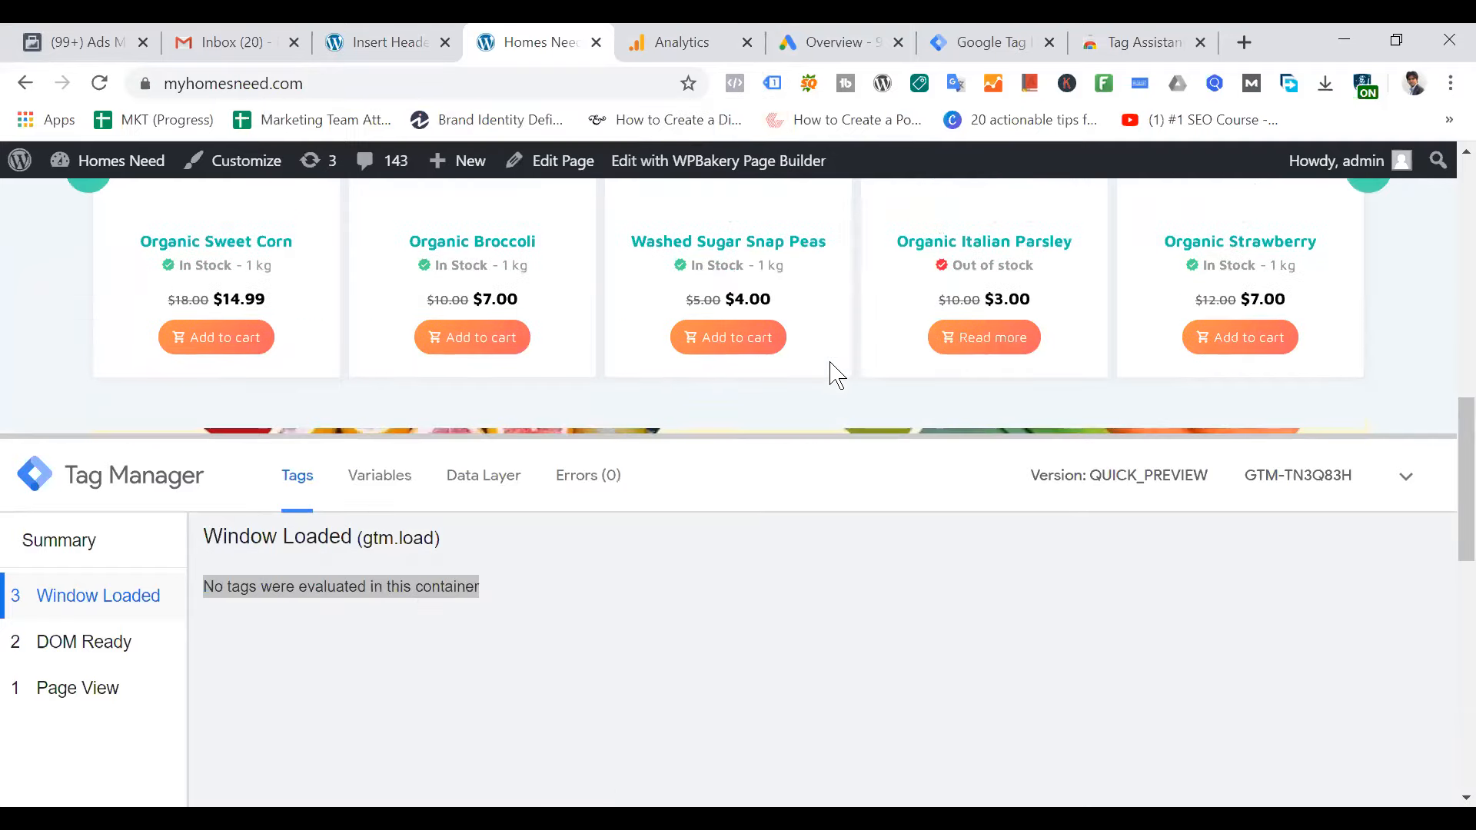
Leave preview mode for the myhomesneed.com container and reload the homepage without the debug pane
click(983, 27)
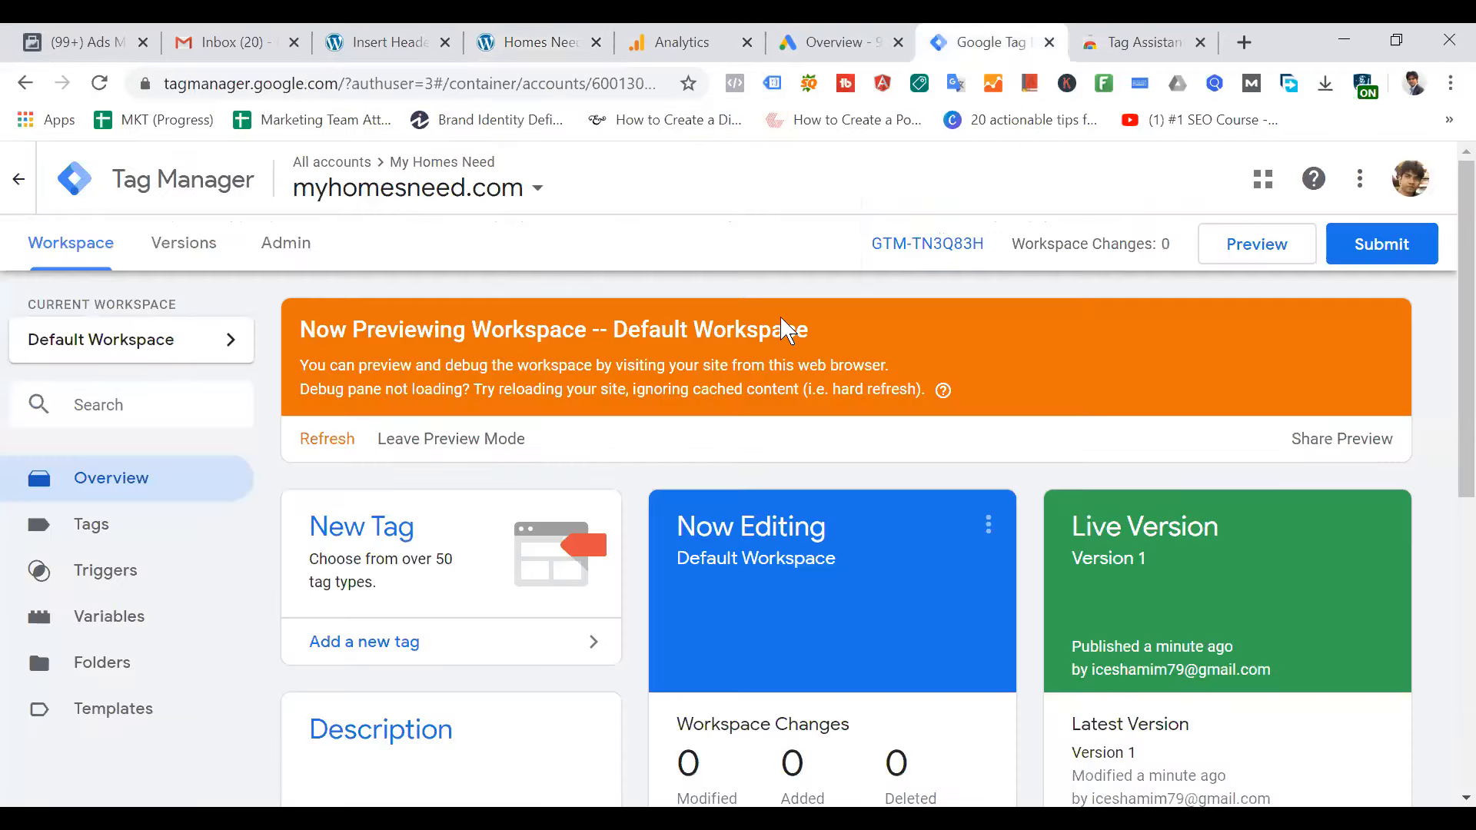
click(451, 438)
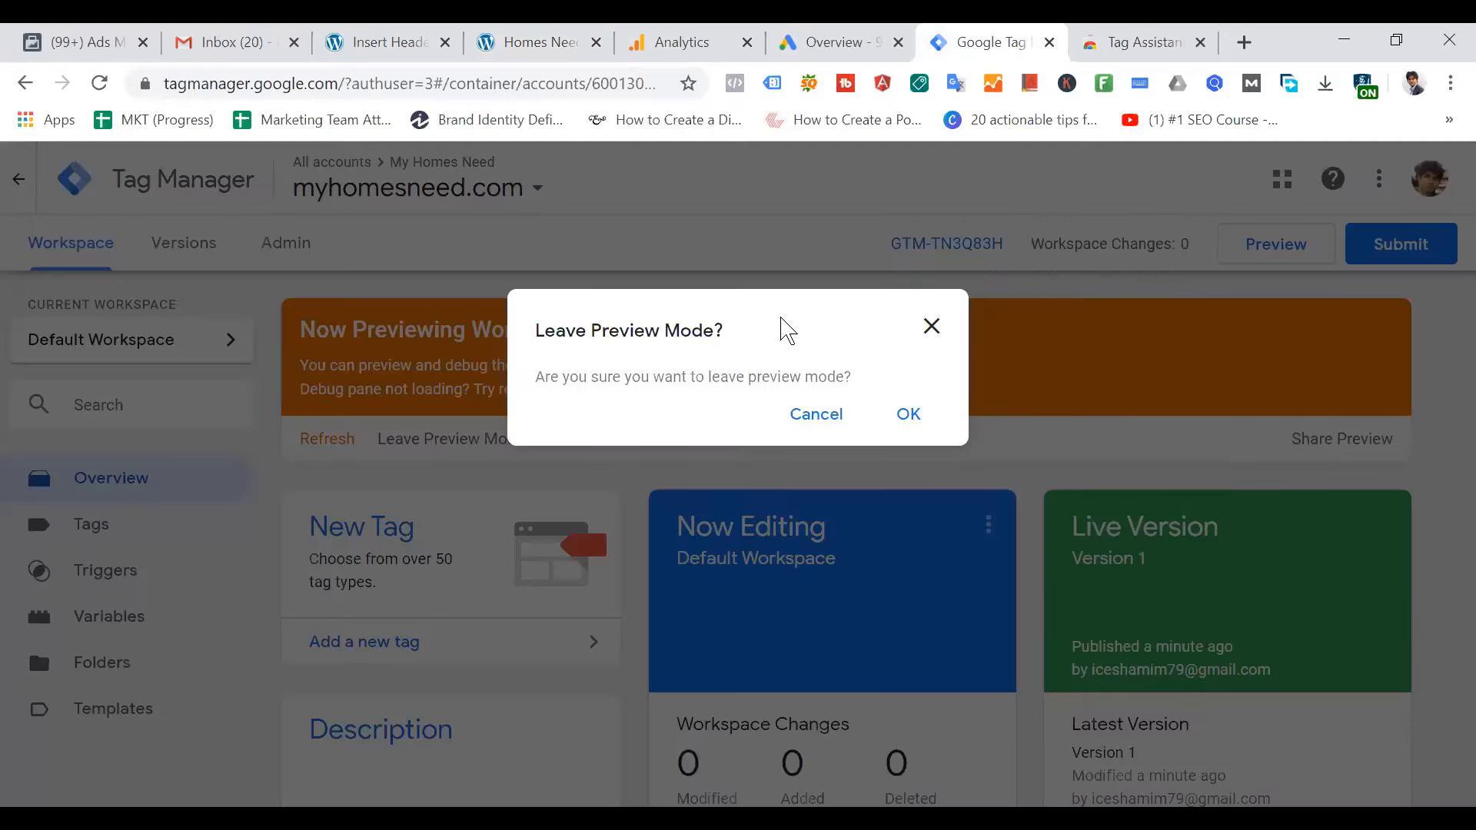
click(908, 414)
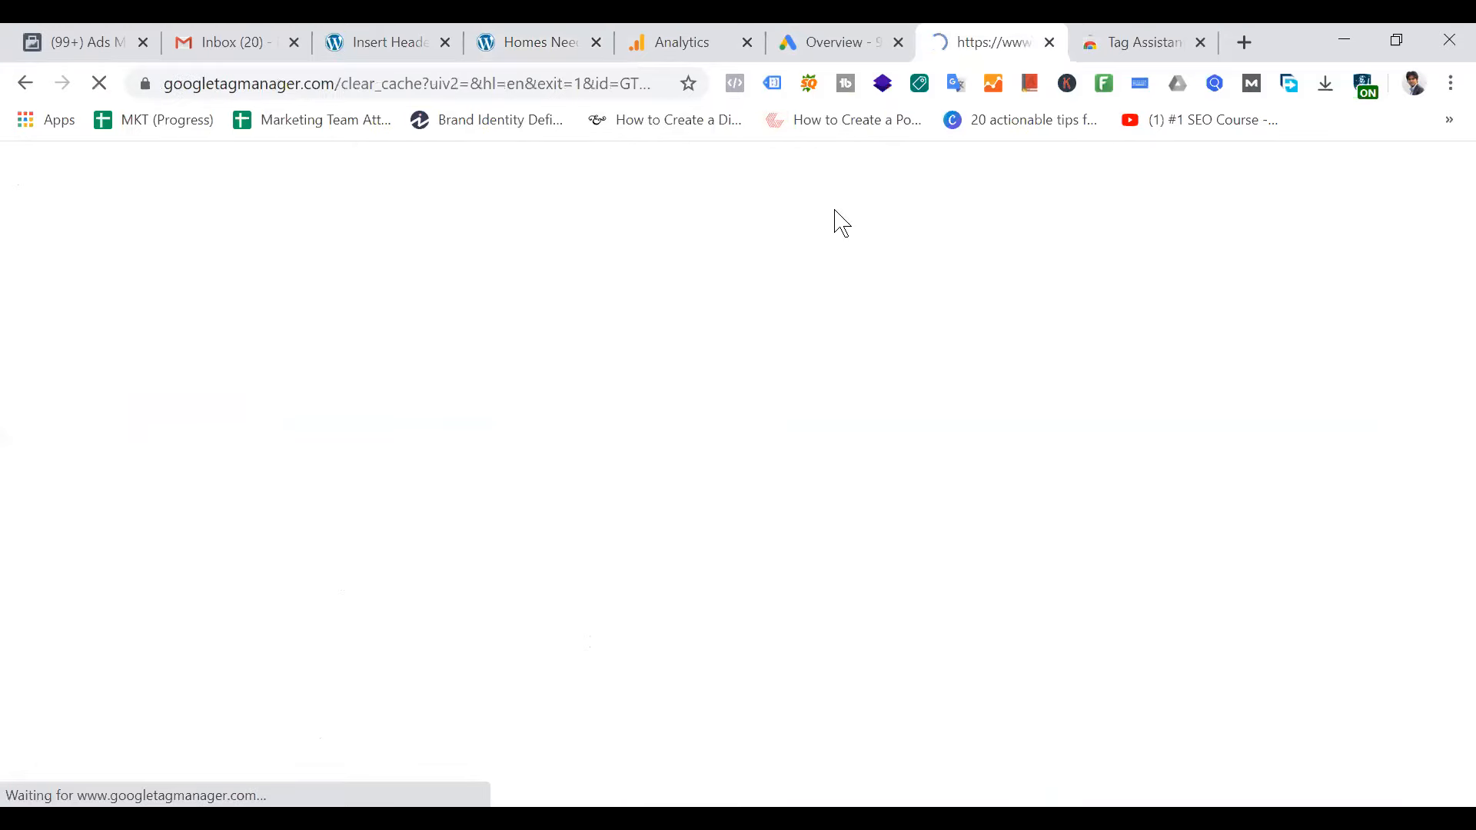
click(544, 38)
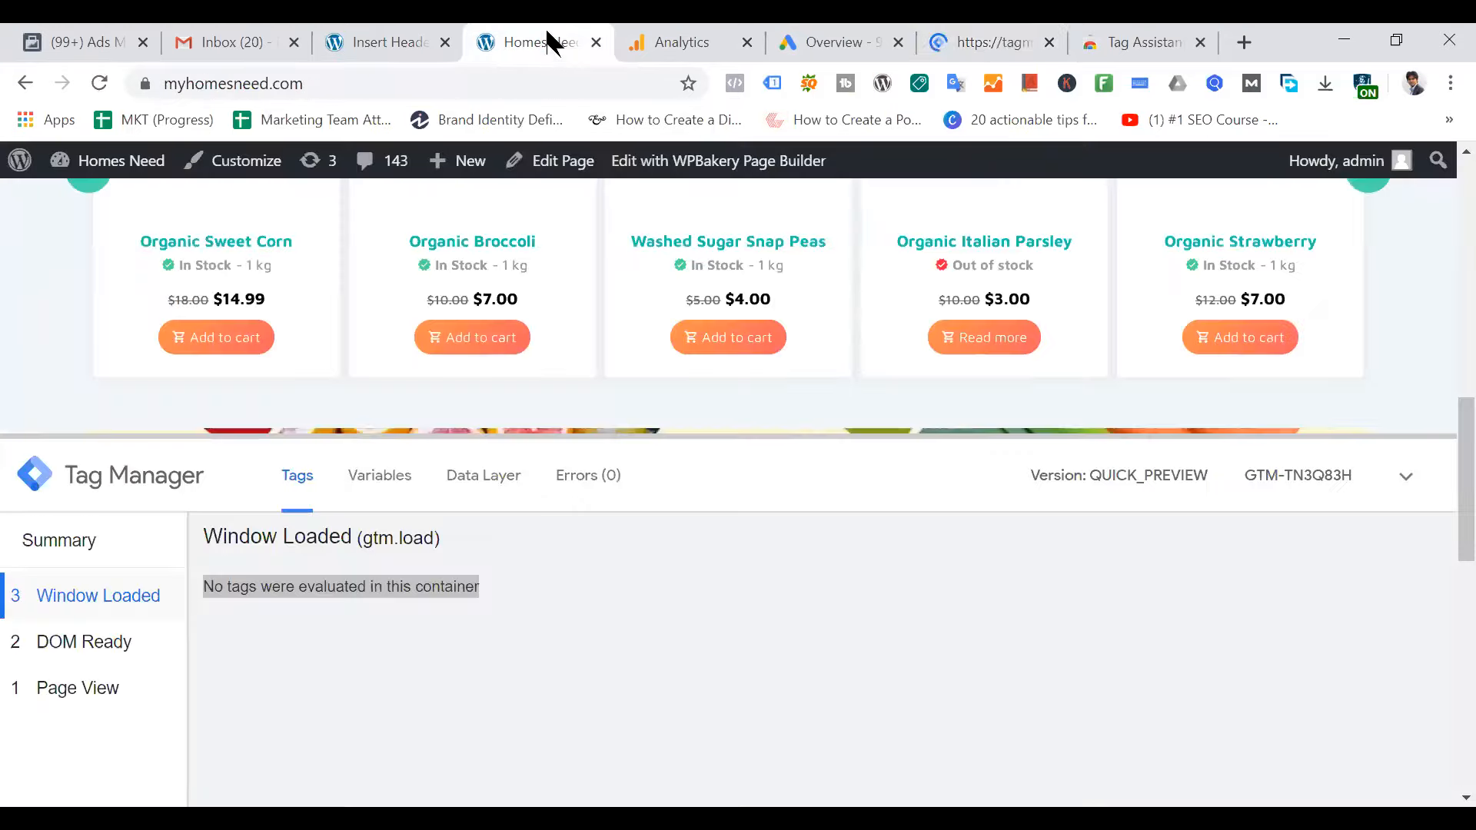
click(455, 81)
key(Return)
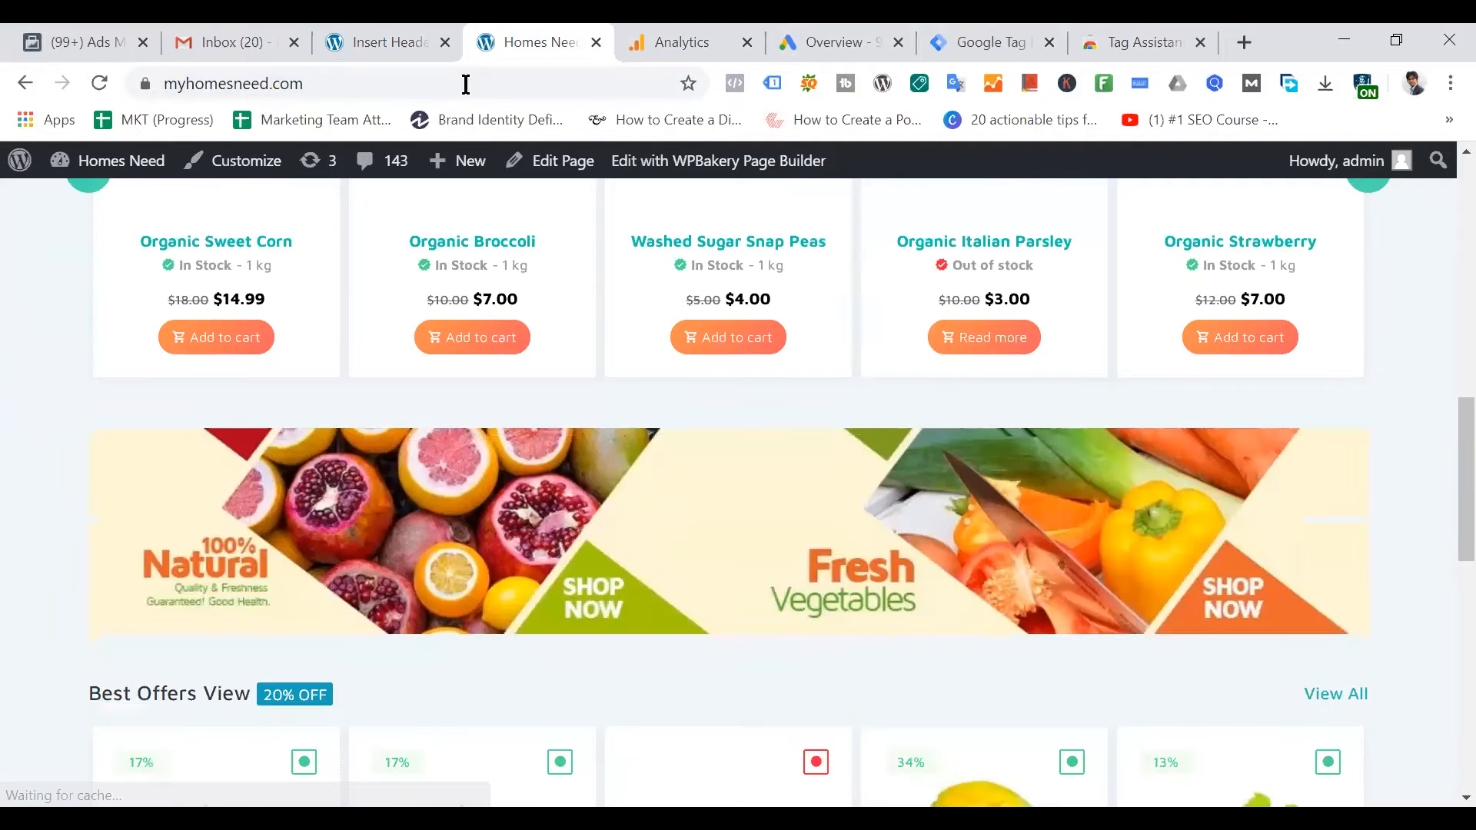
click(972, 42)
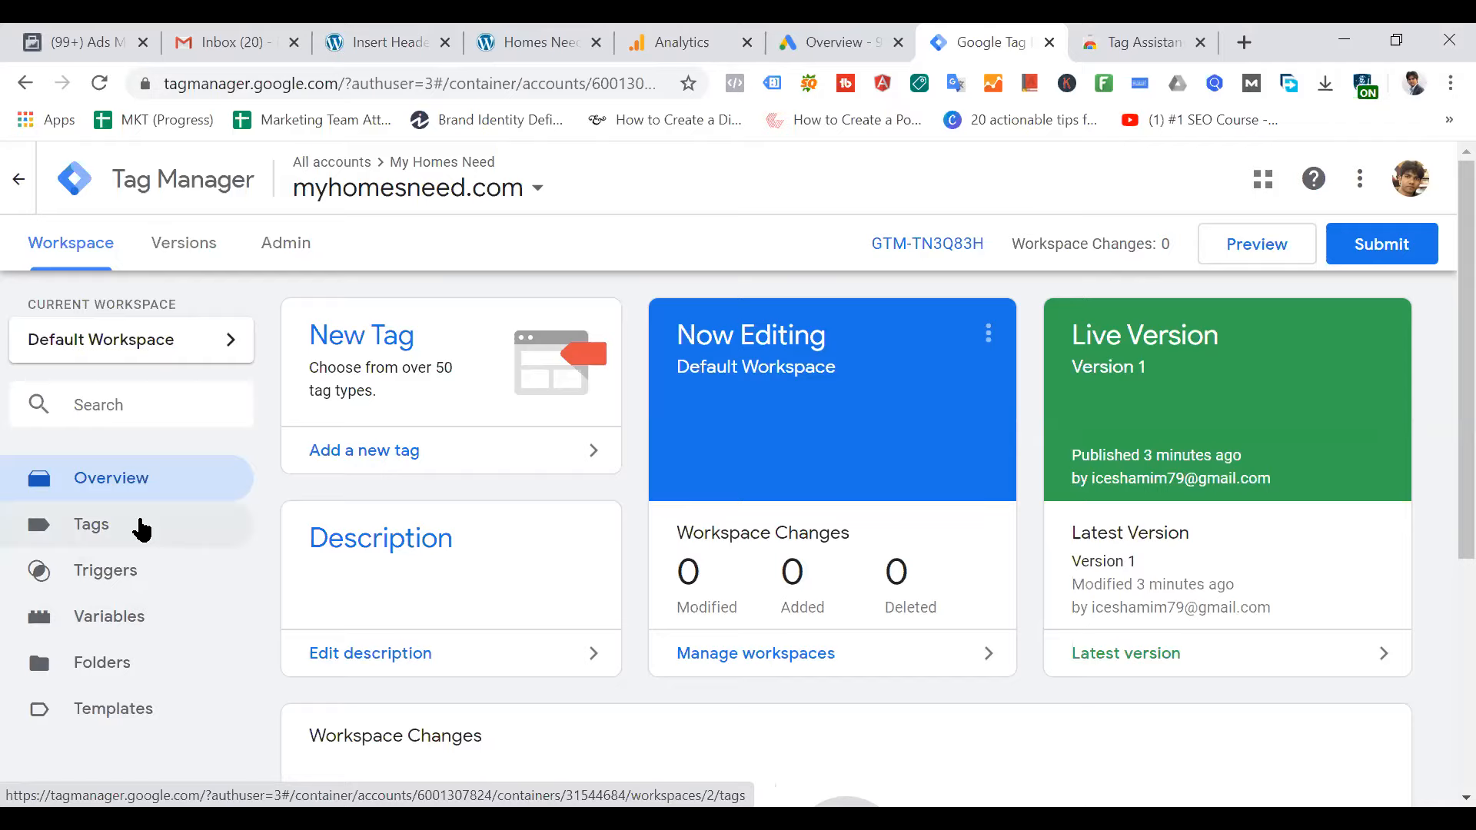
click(676, 42)
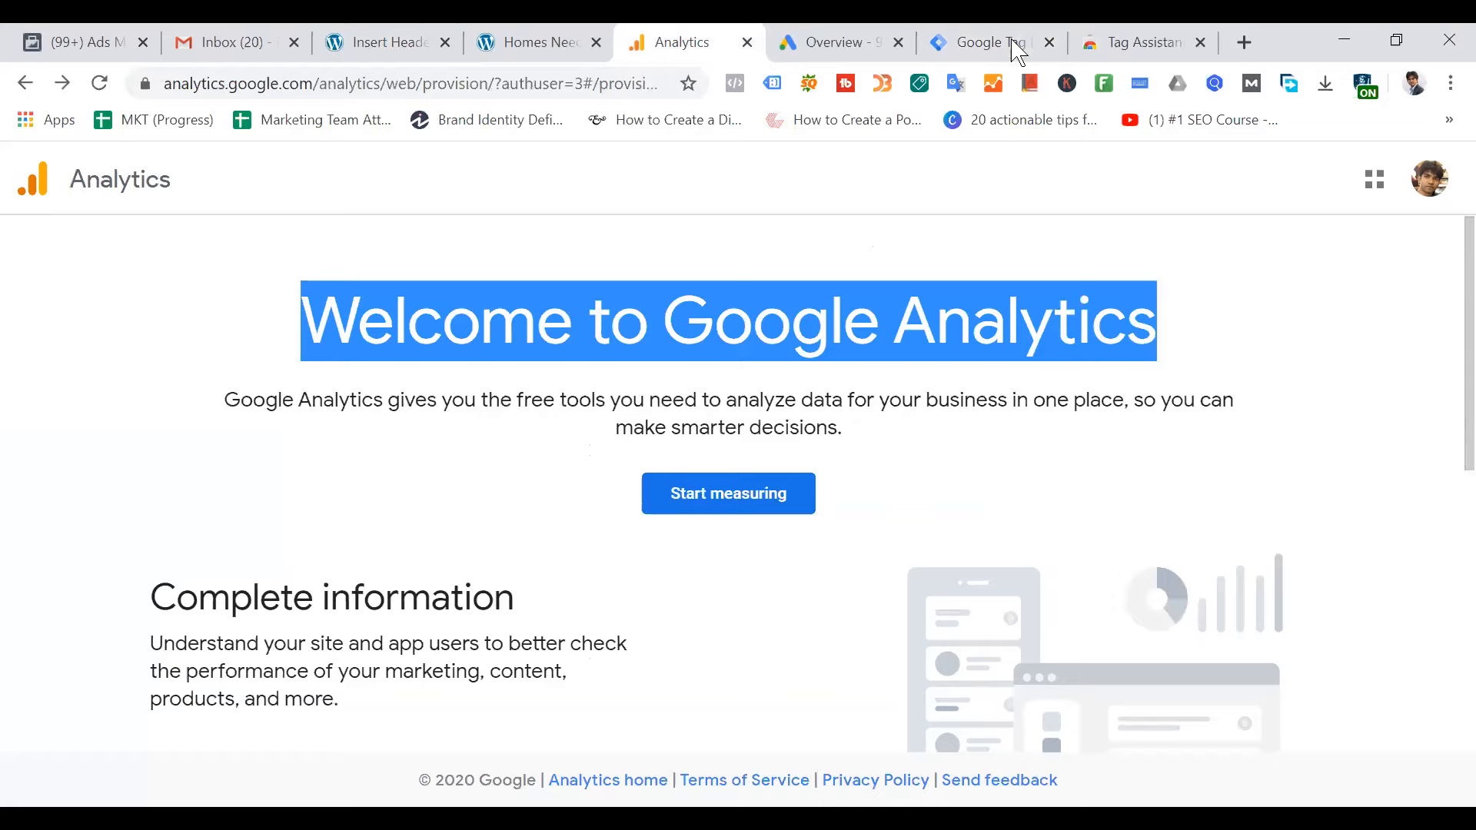
click(966, 42)
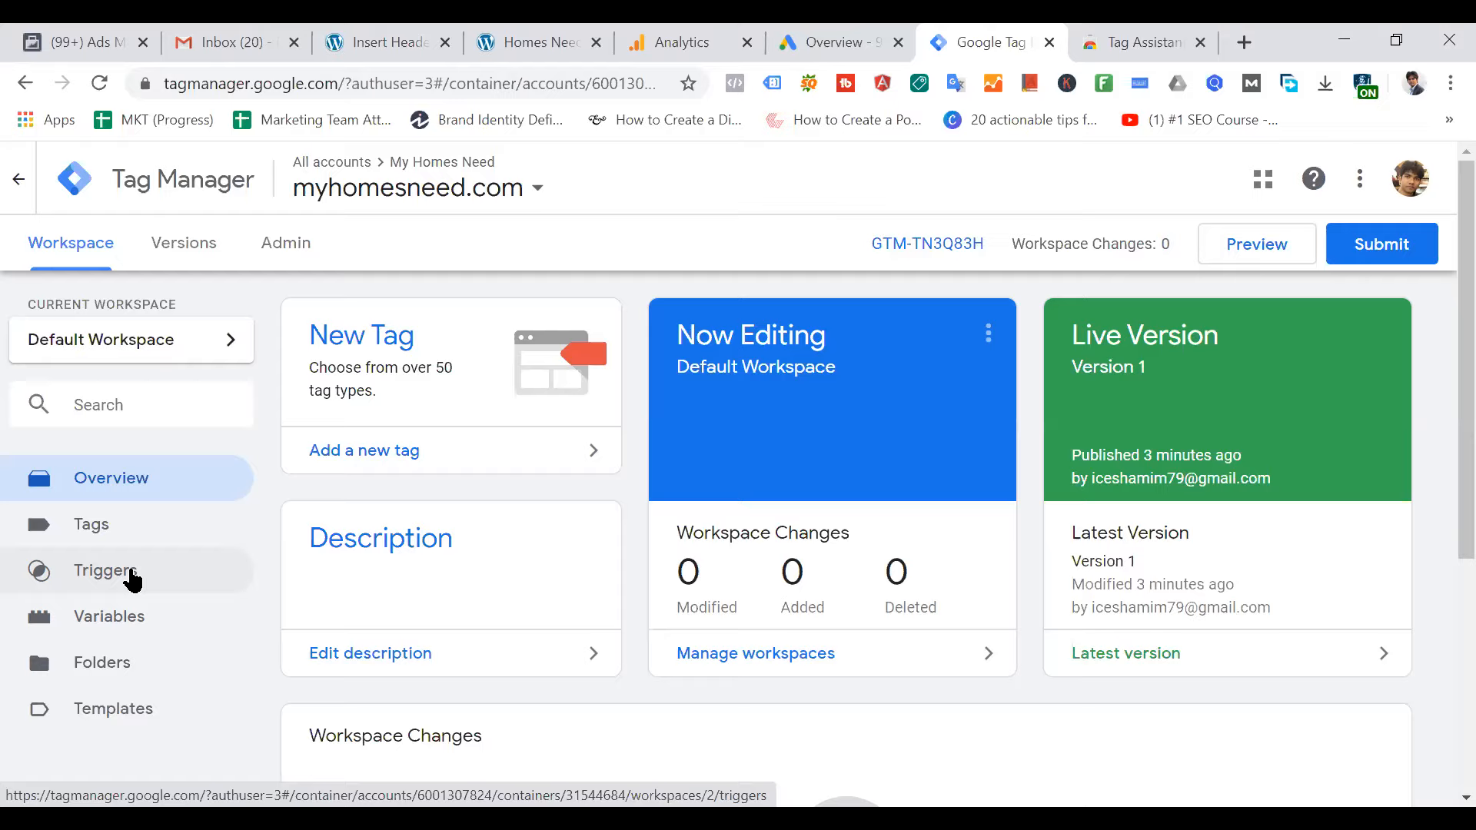
Add Organic Broccoli and Washed Sugar Snap Peas to the cart on the homepage, opening the container's tags list in between
click(561, 44)
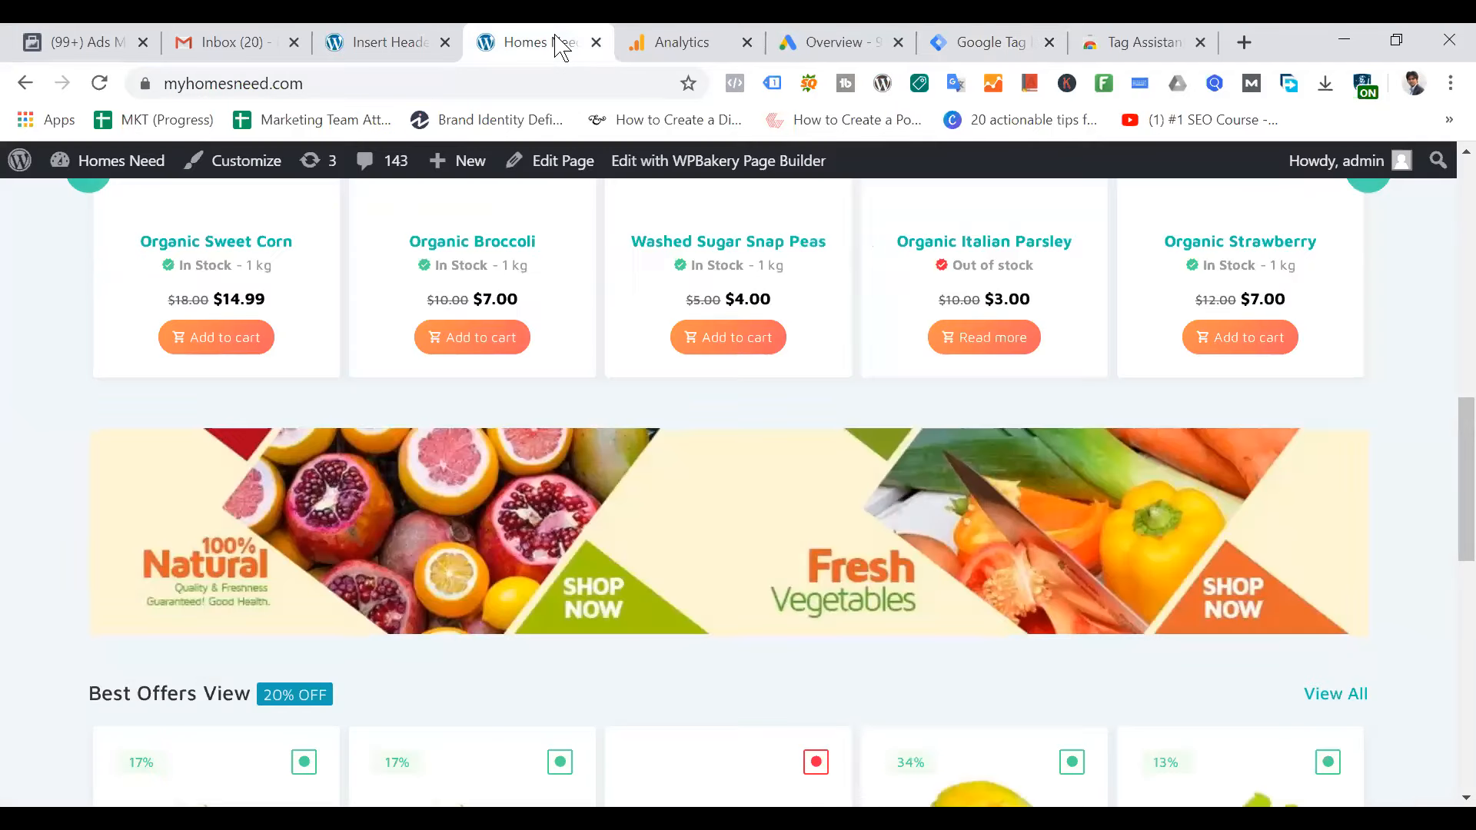
click(496, 355)
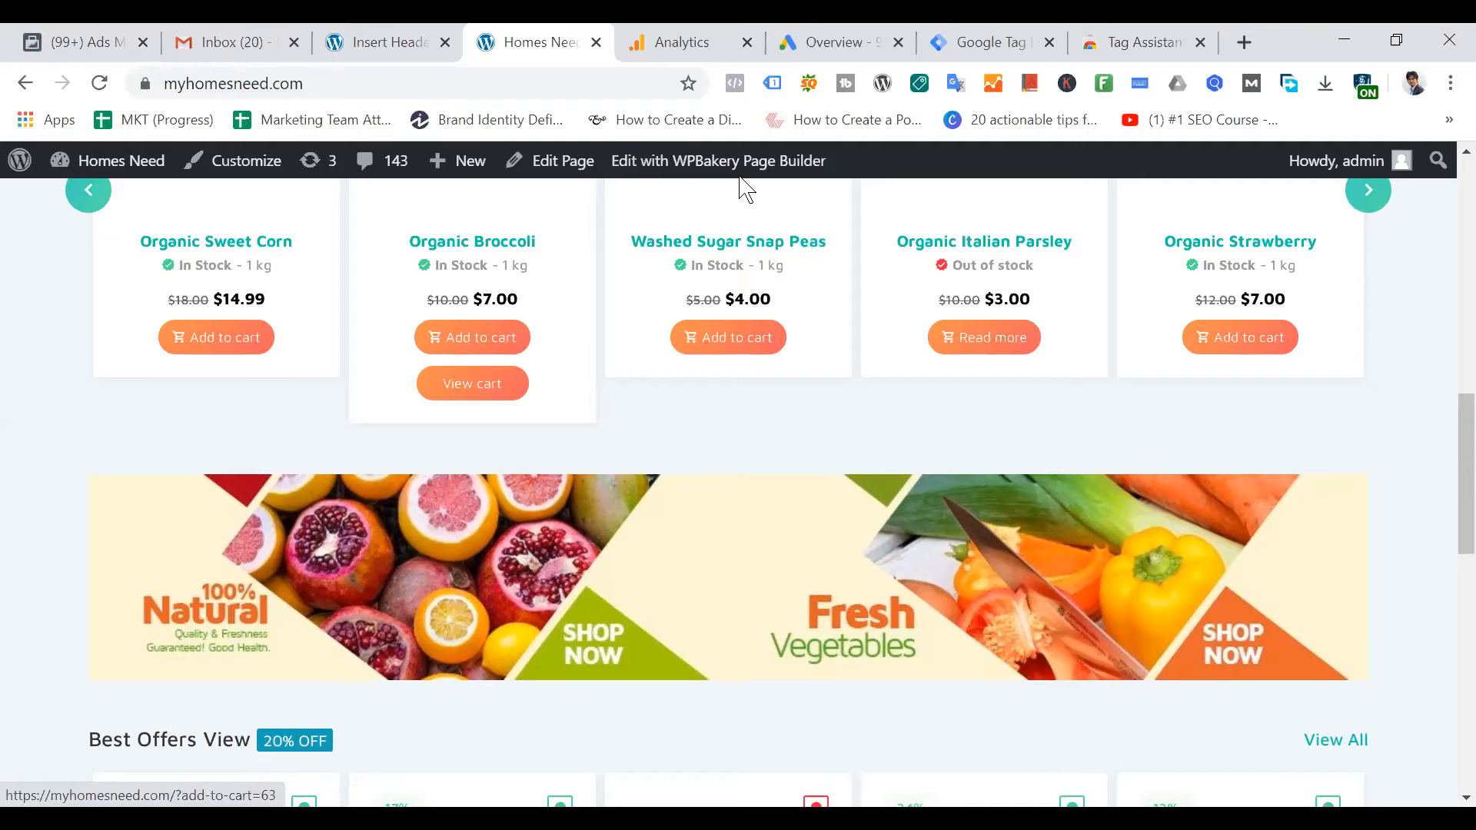
click(1011, 43)
click(104, 525)
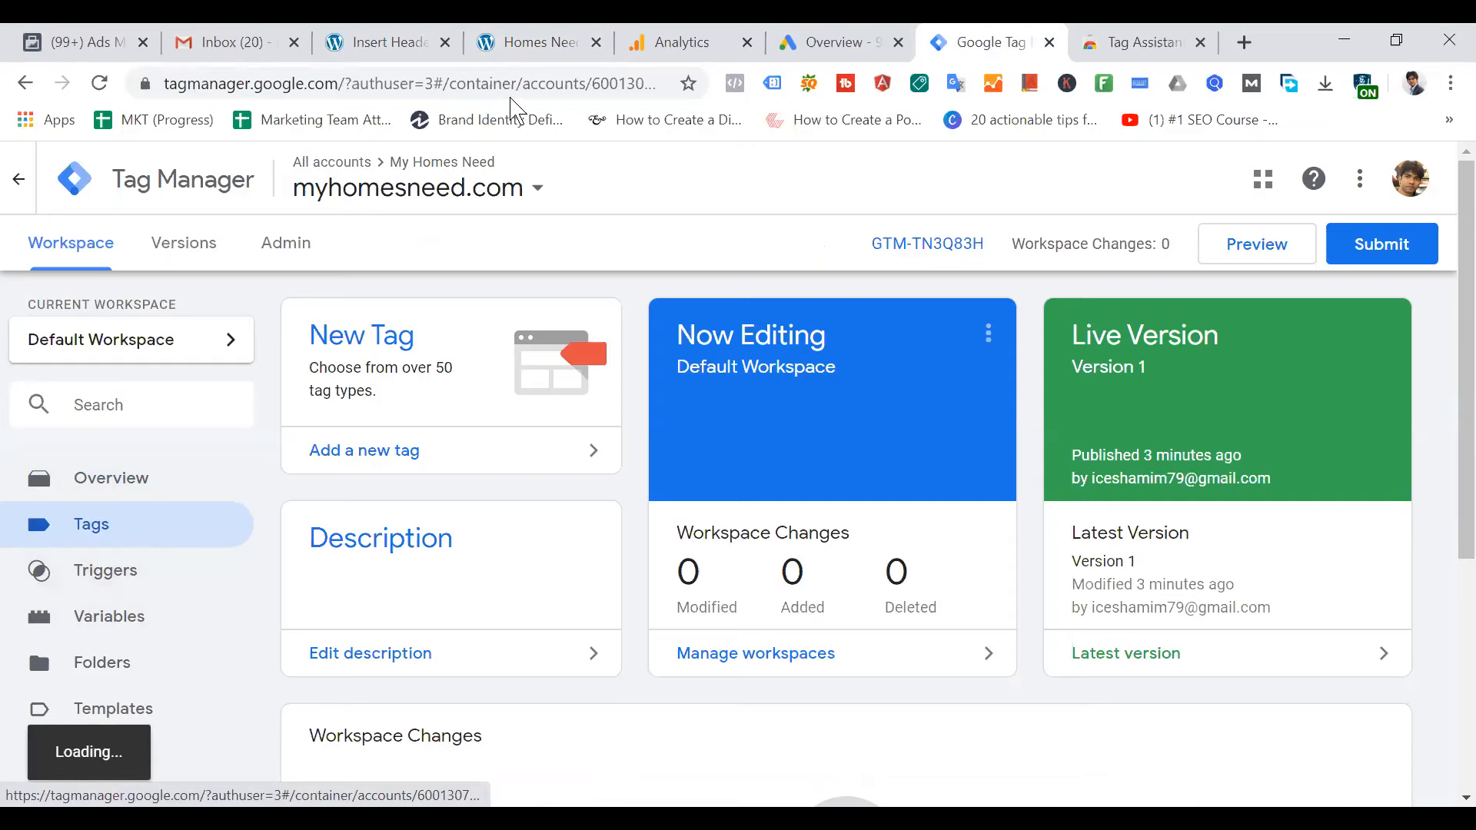
click(541, 42)
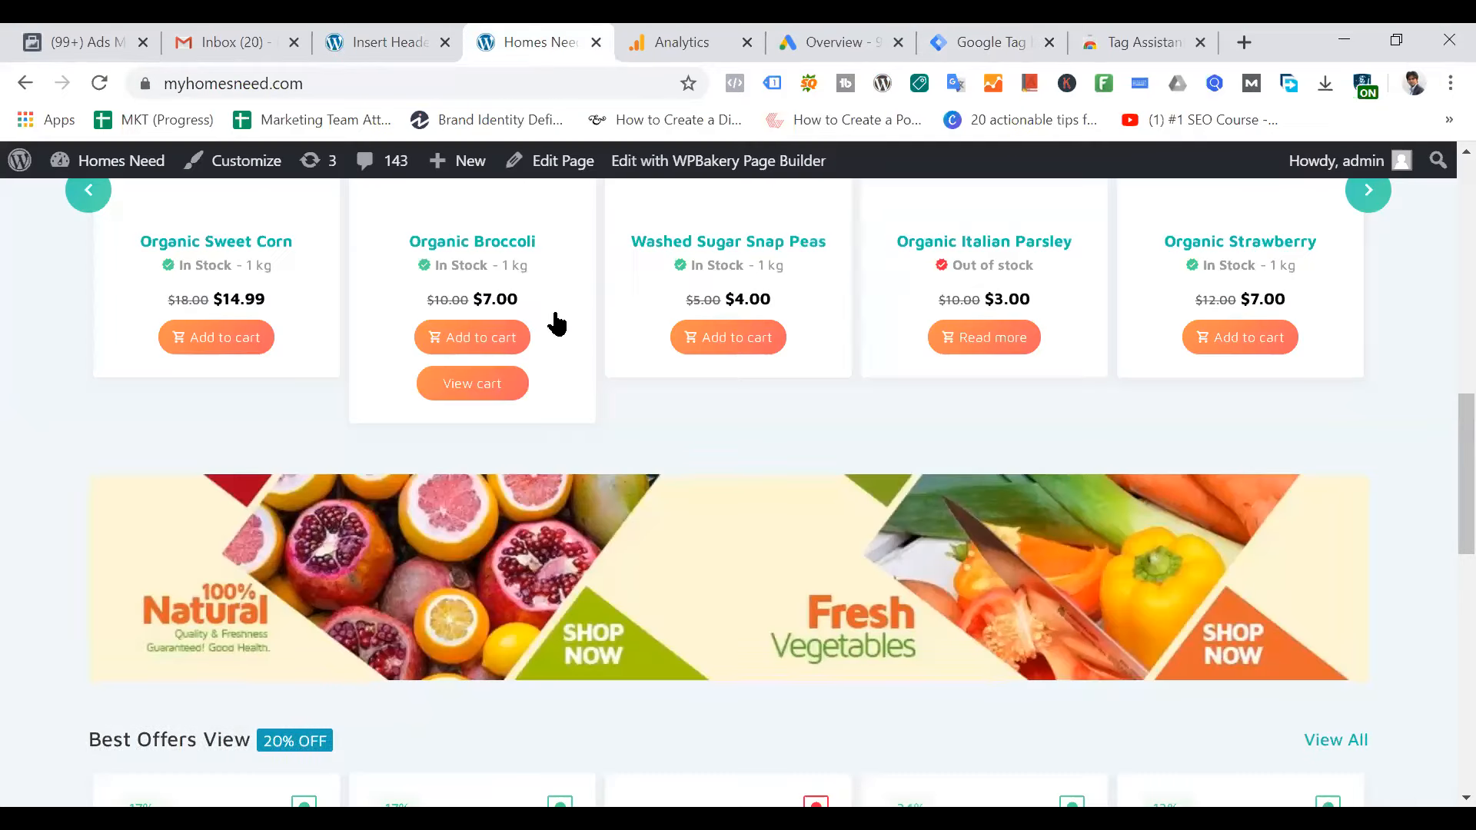
click(721, 344)
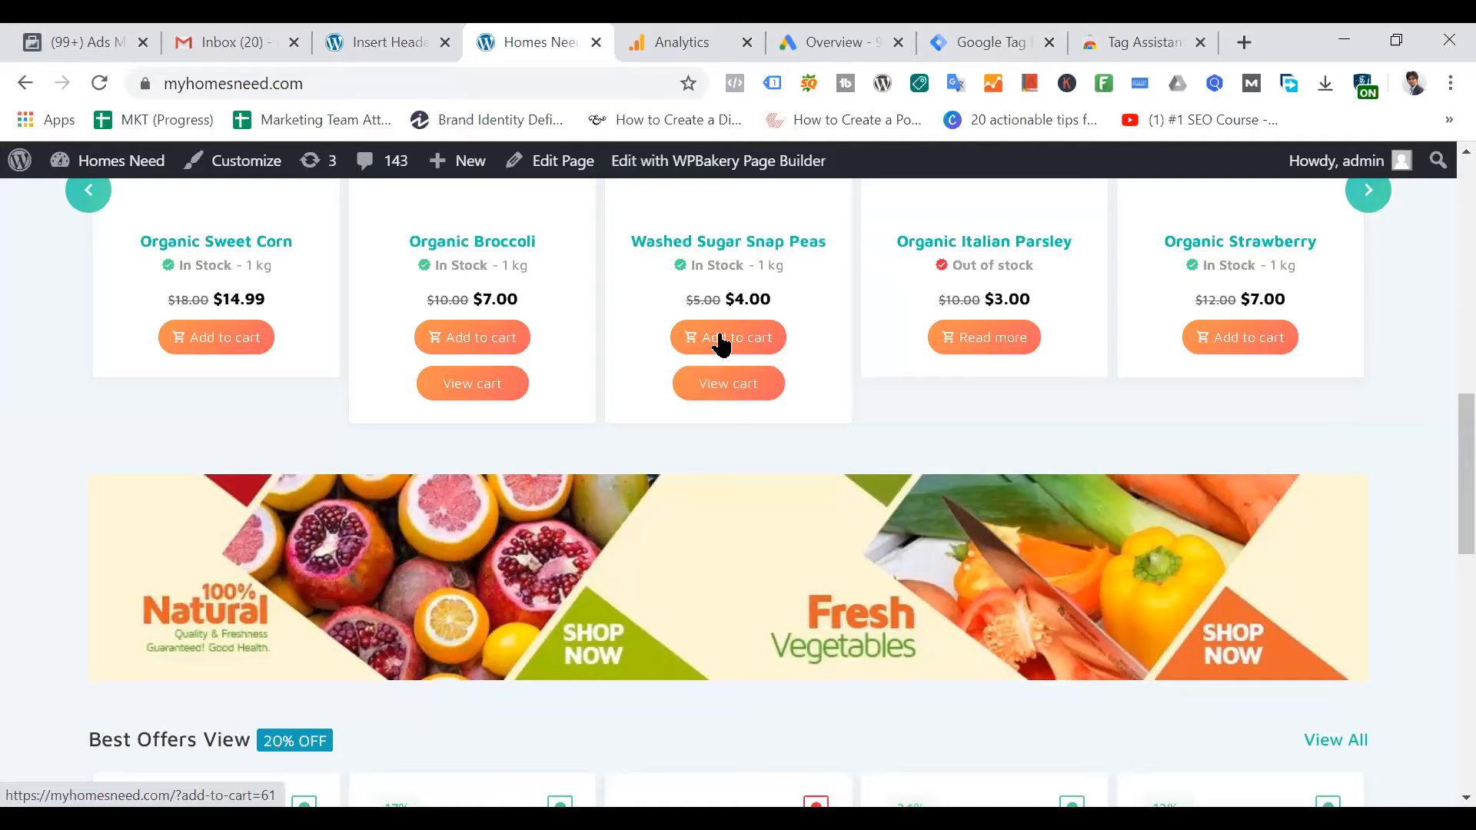
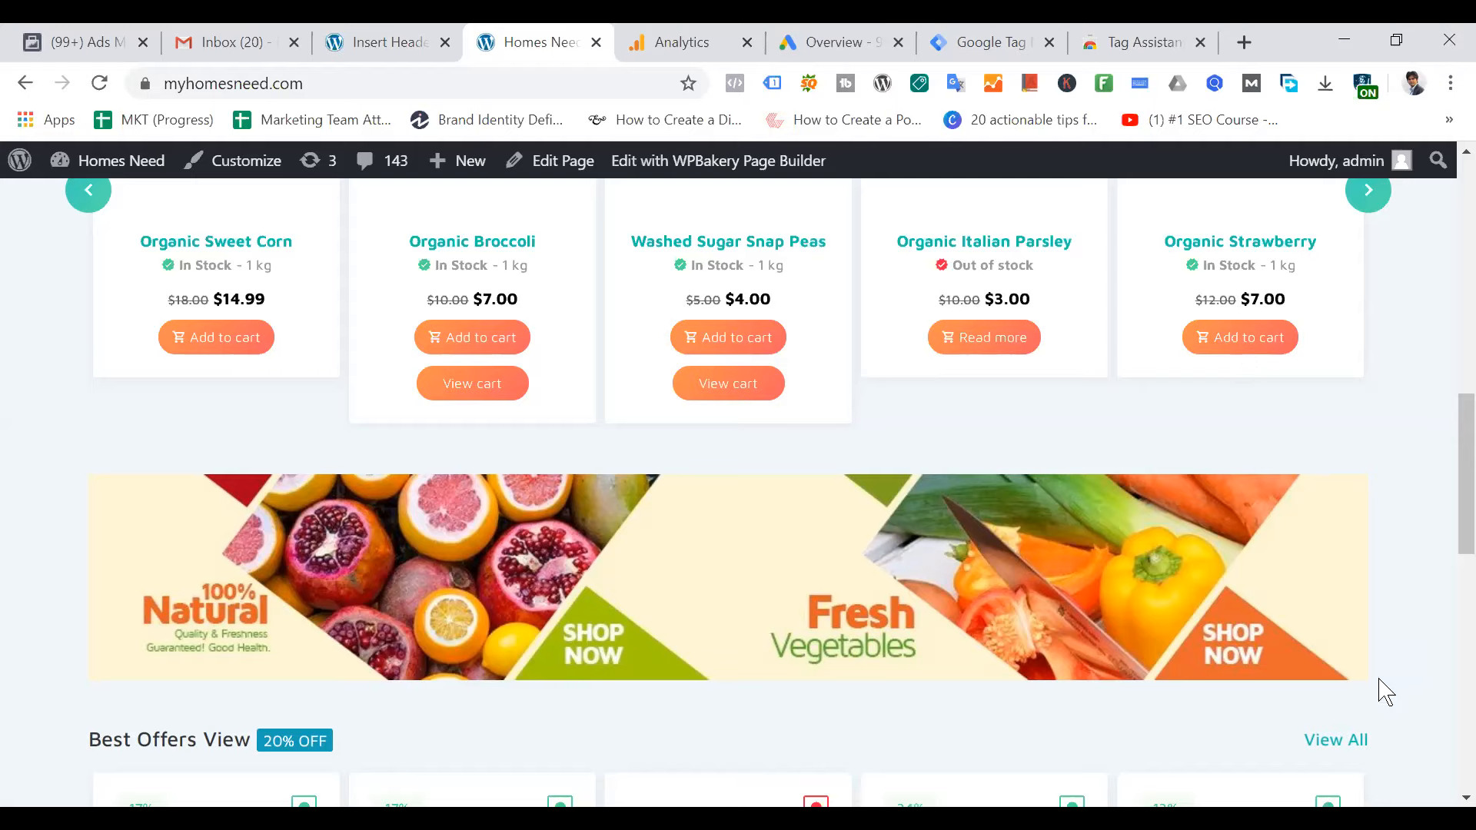
Look through the homepage down to its footer and enter "fjshkshlkshksdh" in the store's search field
scroll(1324, 618, up, 8)
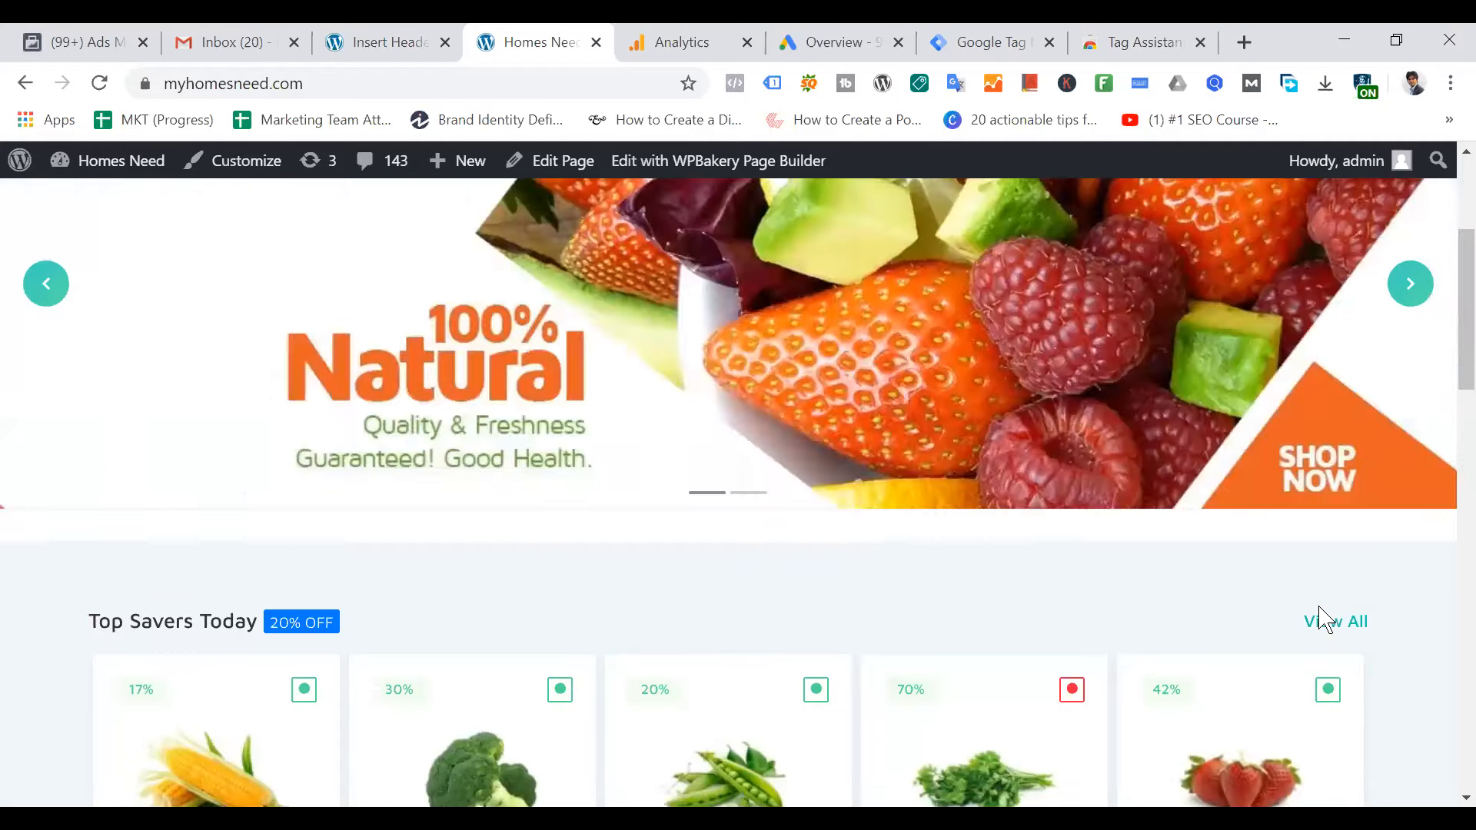
scroll(1325, 619, up, 4)
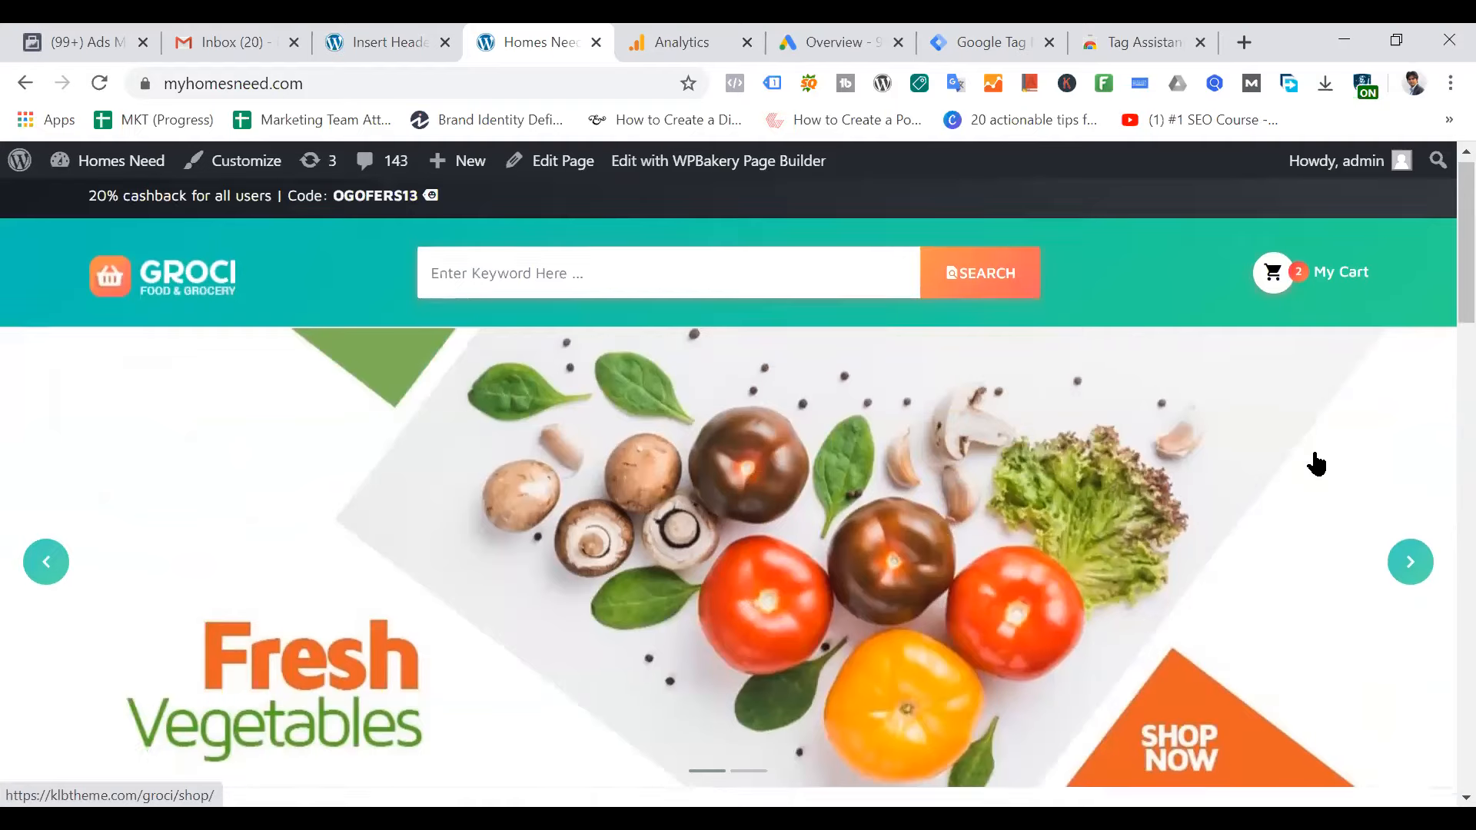
scroll(1314, 461, down, 10)
scroll(1356, 362, down, 10)
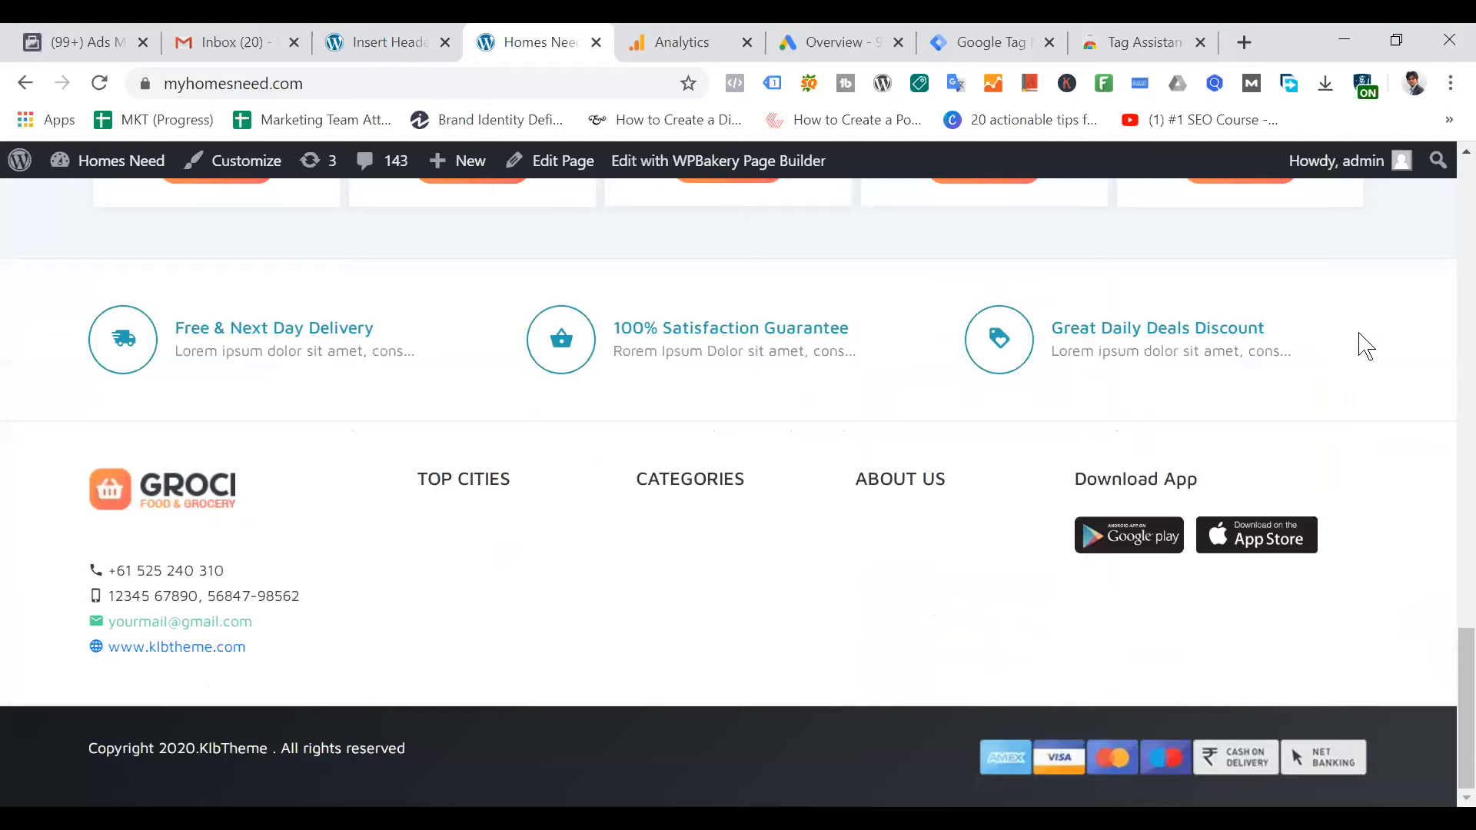
scroll(1365, 346, up, 20)
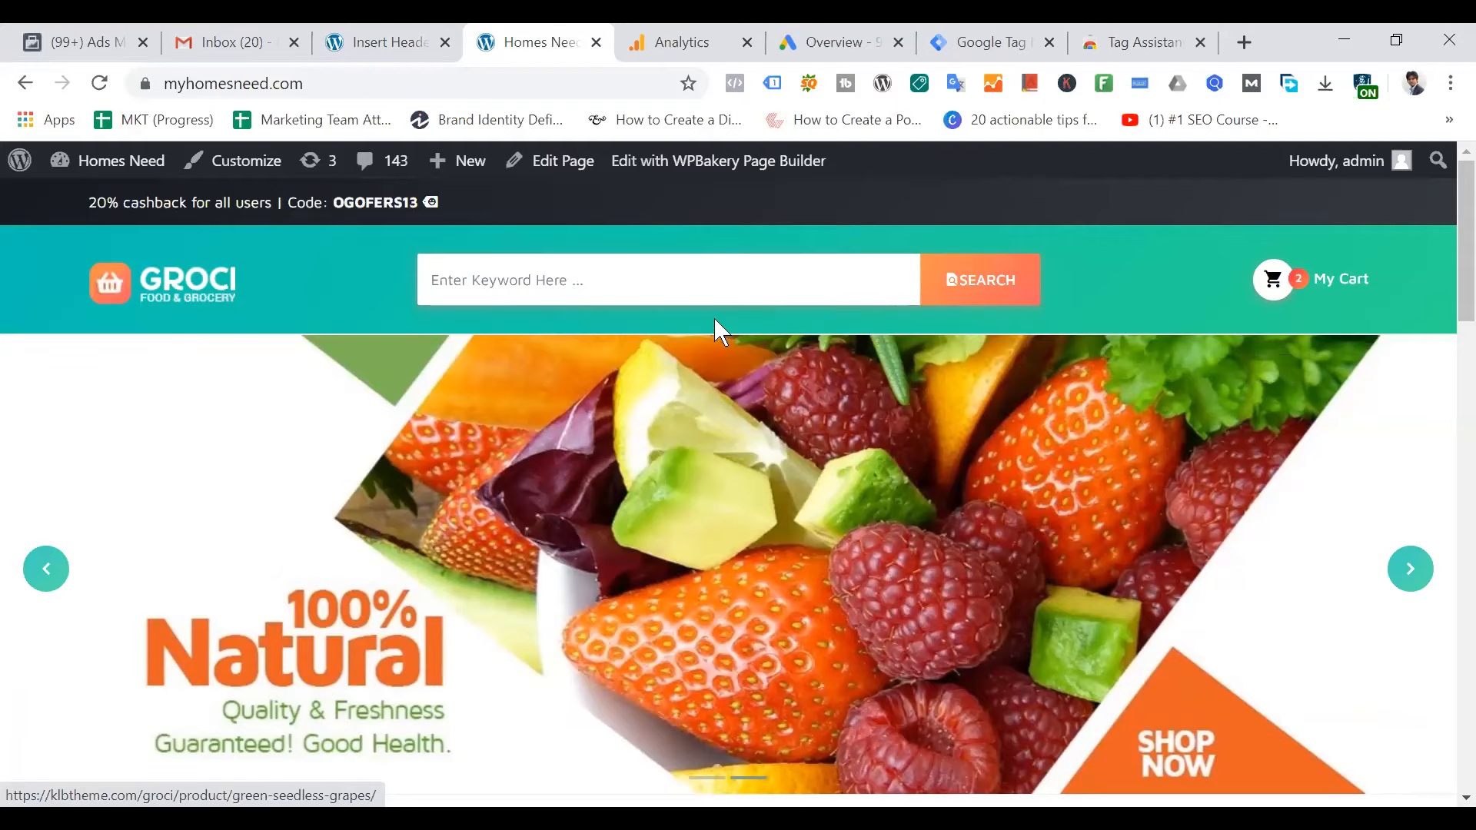
click(676, 282)
text(fishkshlkshksdh)
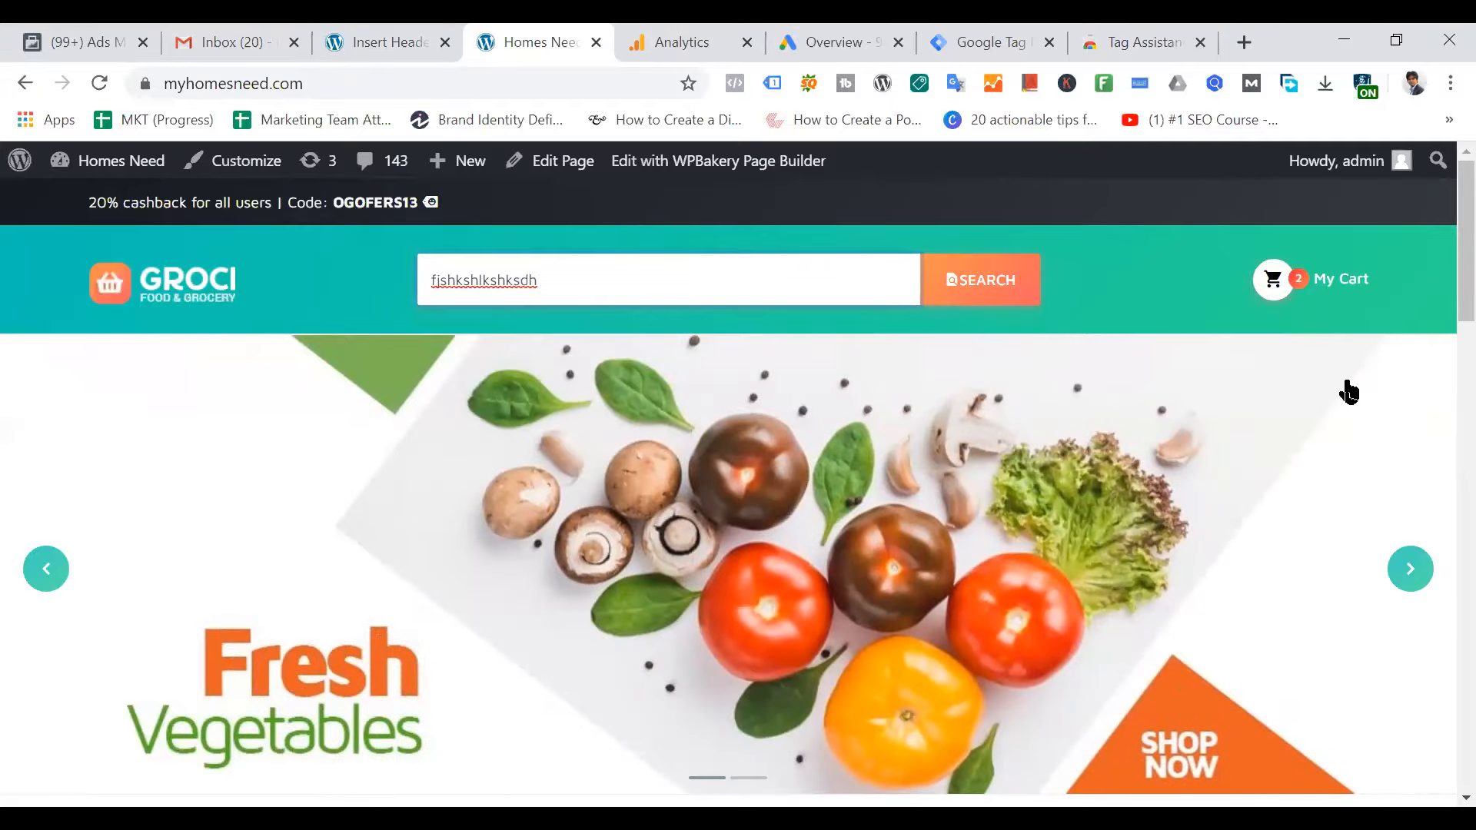
Open the full cart page from My Cart, review its items and totals, and proceed to checkout
click(1344, 284)
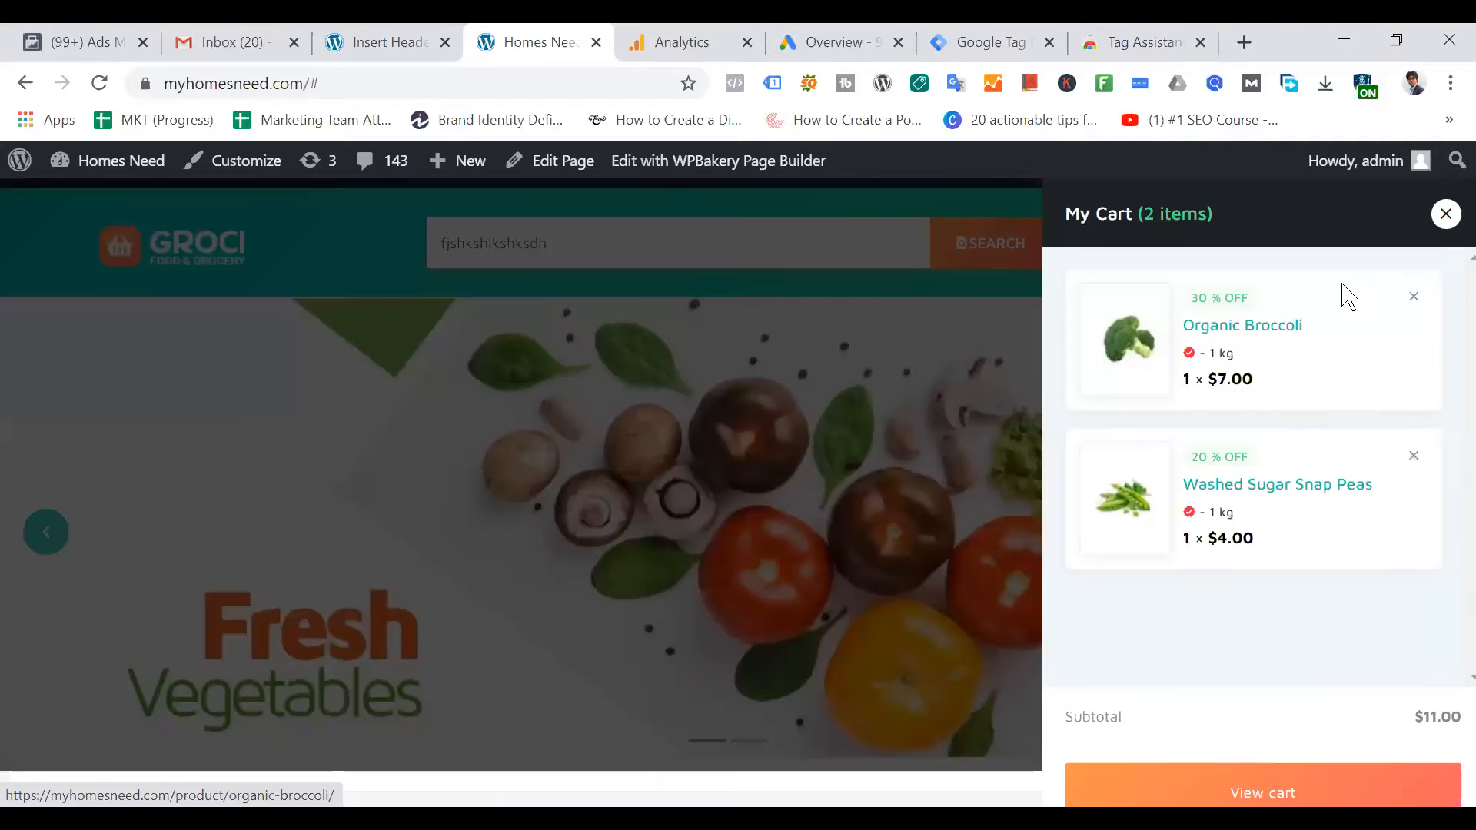
click(1260, 788)
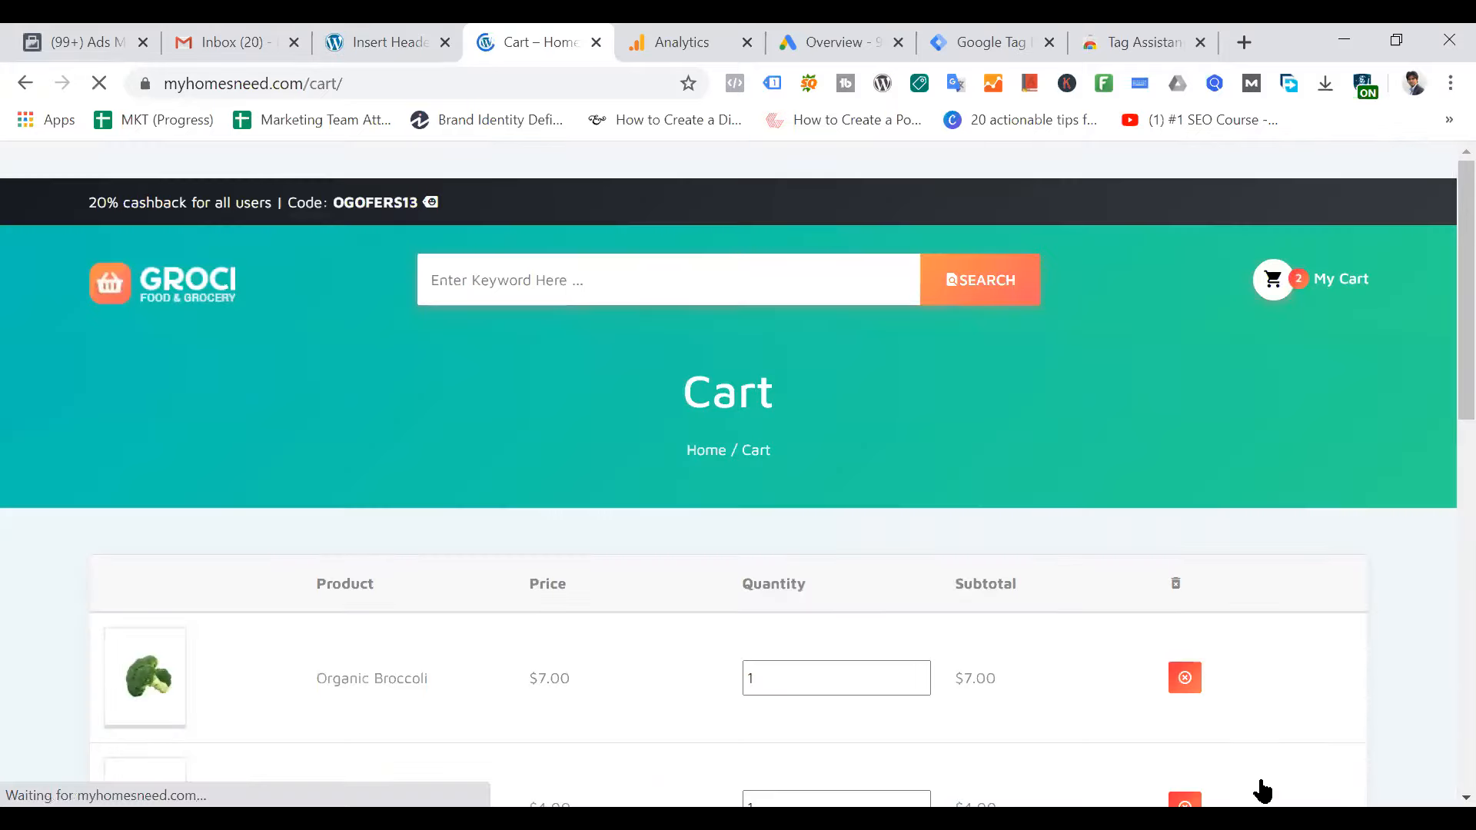
scroll(584, 617, down, 4)
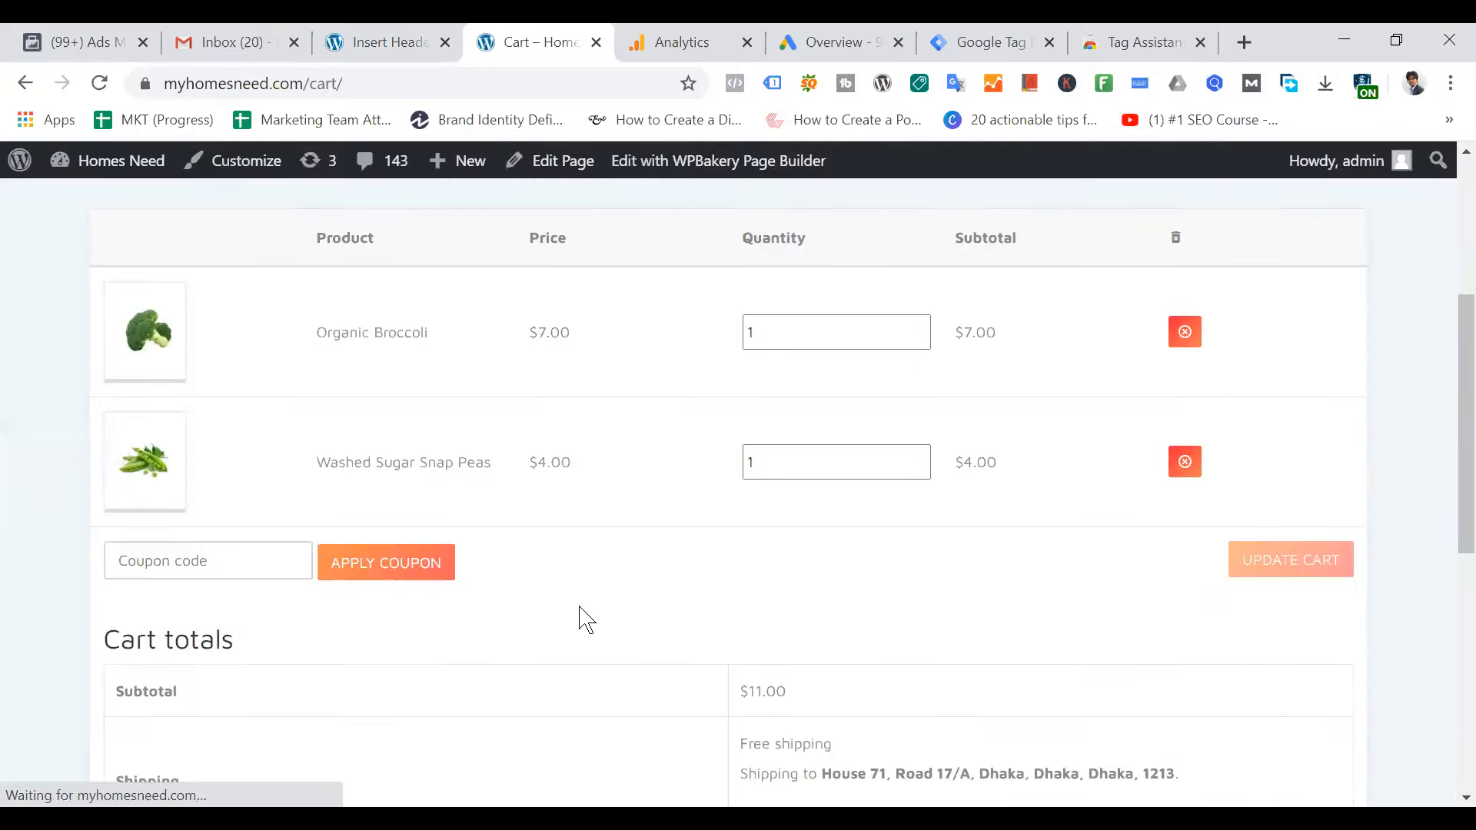
scroll(584, 617, down, 7)
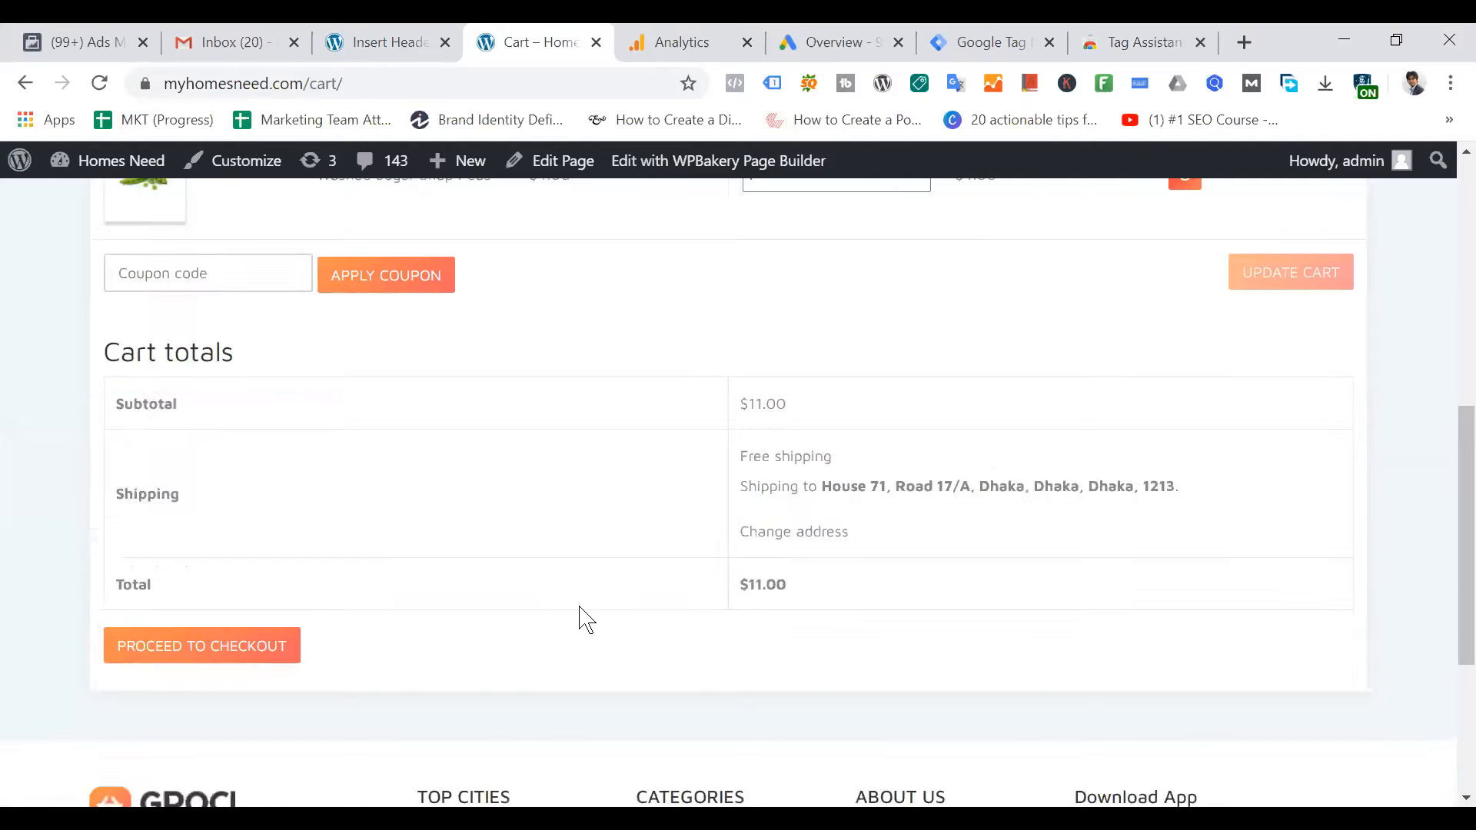
click(236, 361)
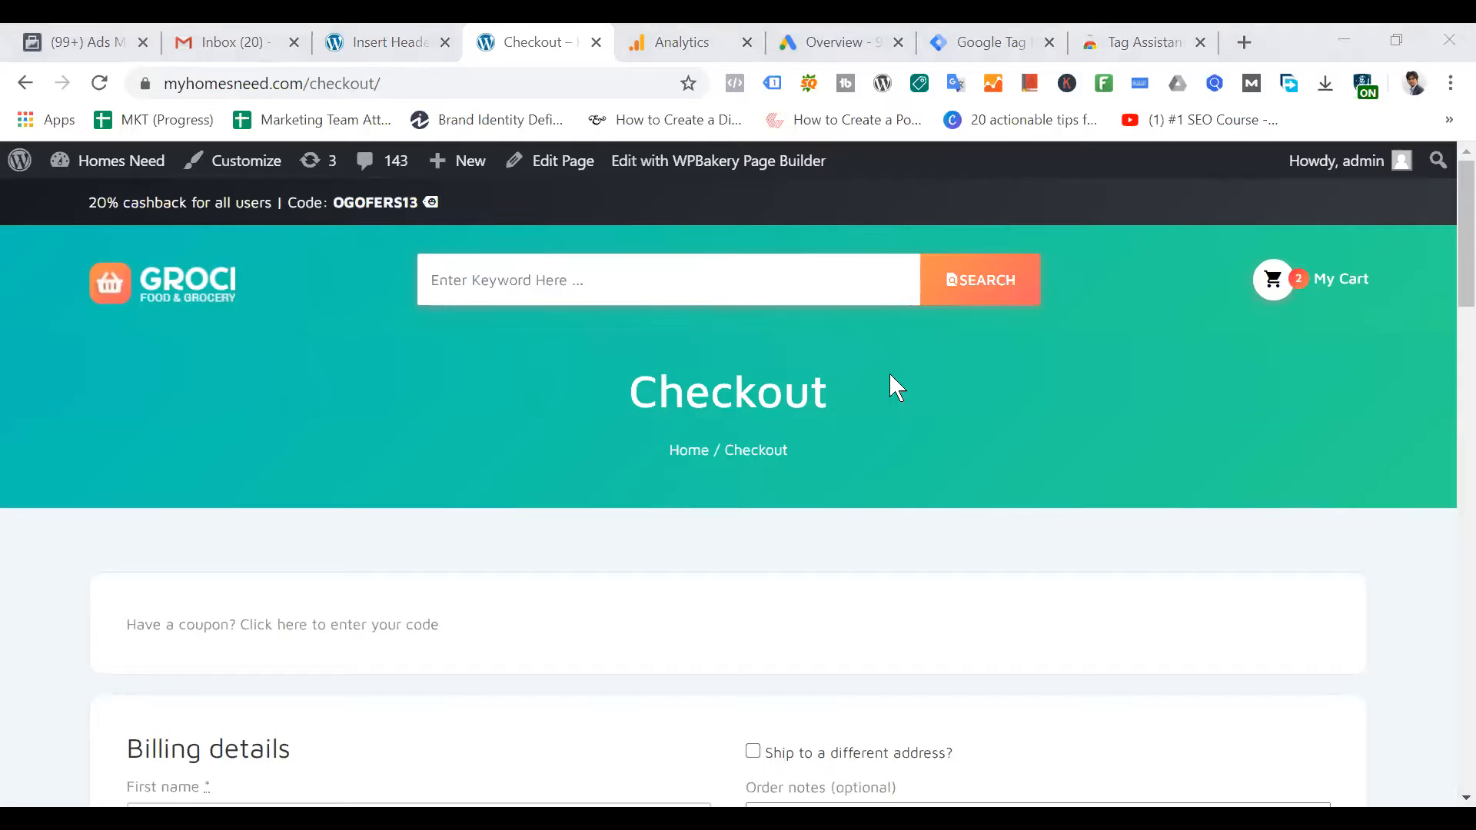
click(1158, 330)
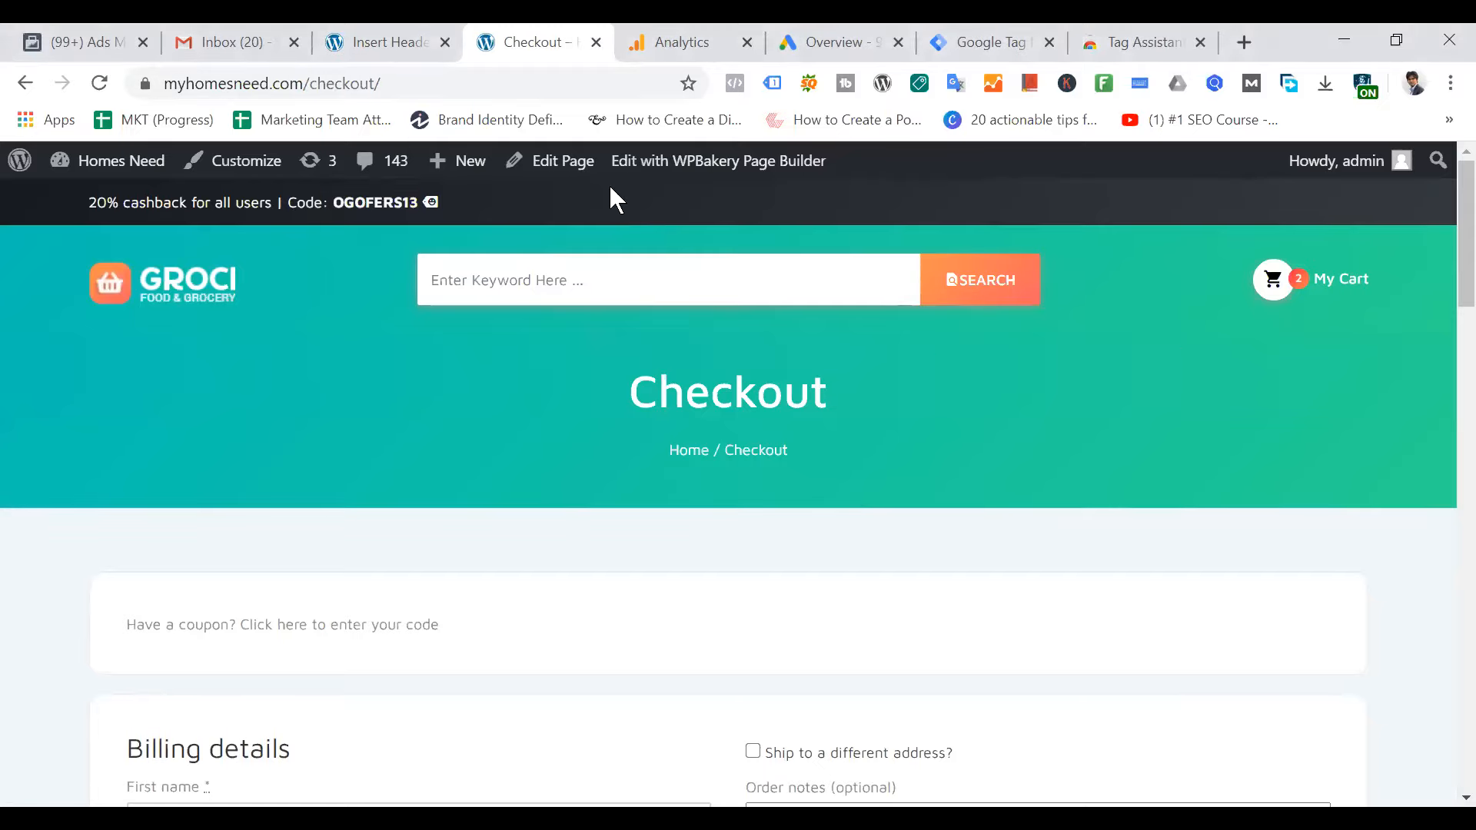
Return to the Insert Headers and Footers settings page in the WordPress admin
click(388, 46)
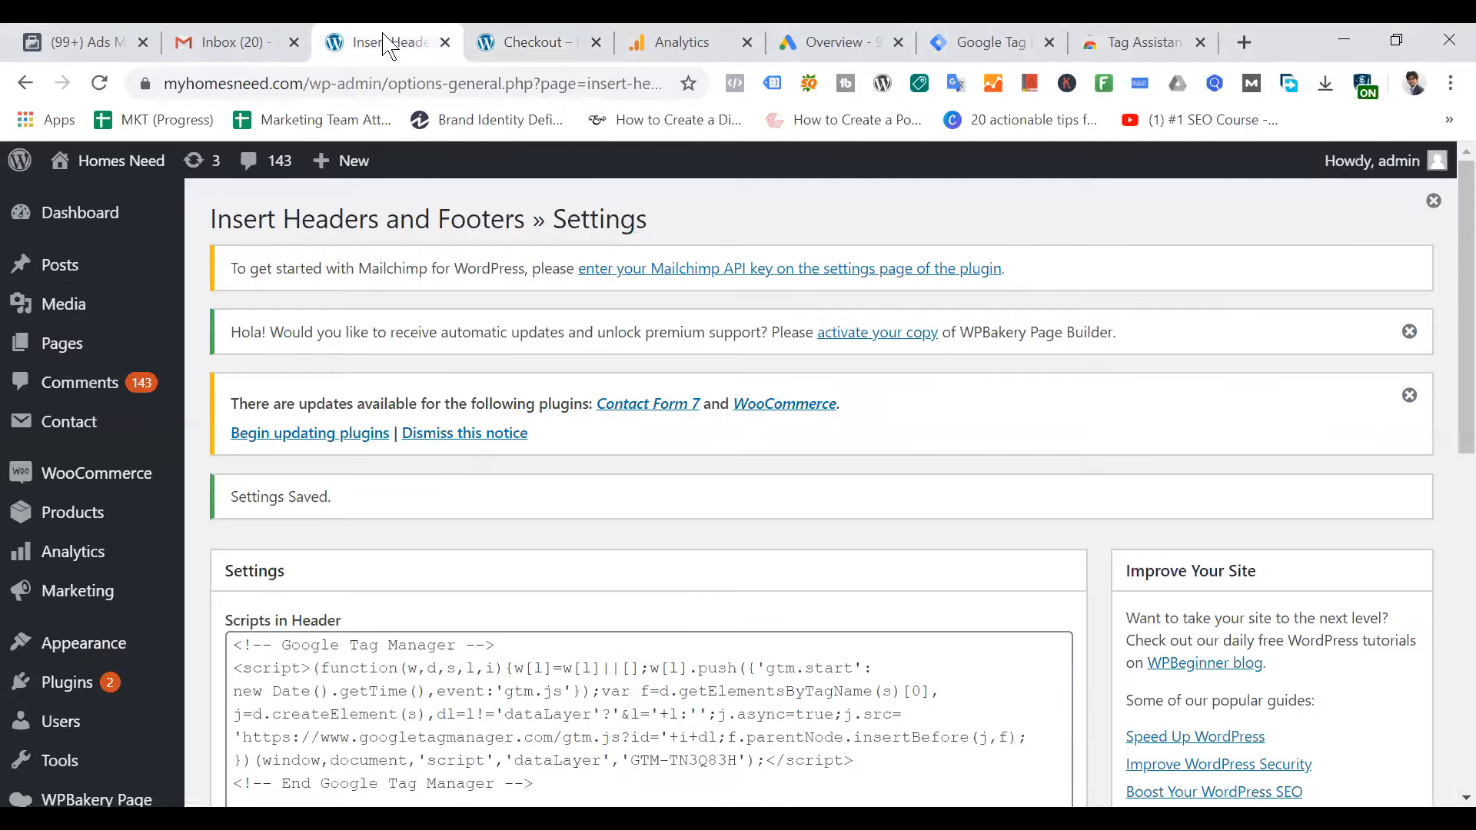
Switch to Google Tag Manager and view the container's triggers and variables
click(991, 42)
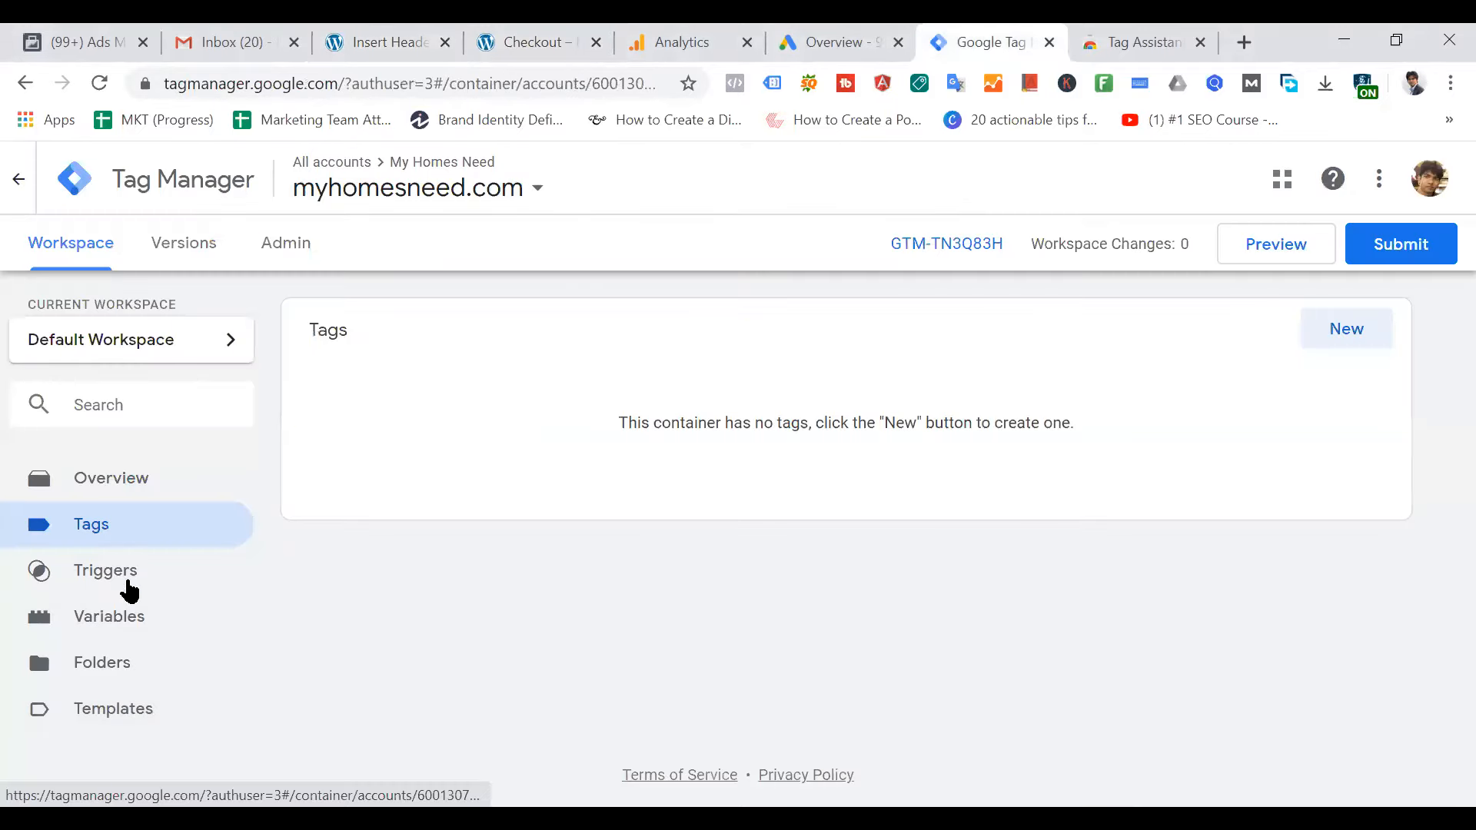
click(131, 573)
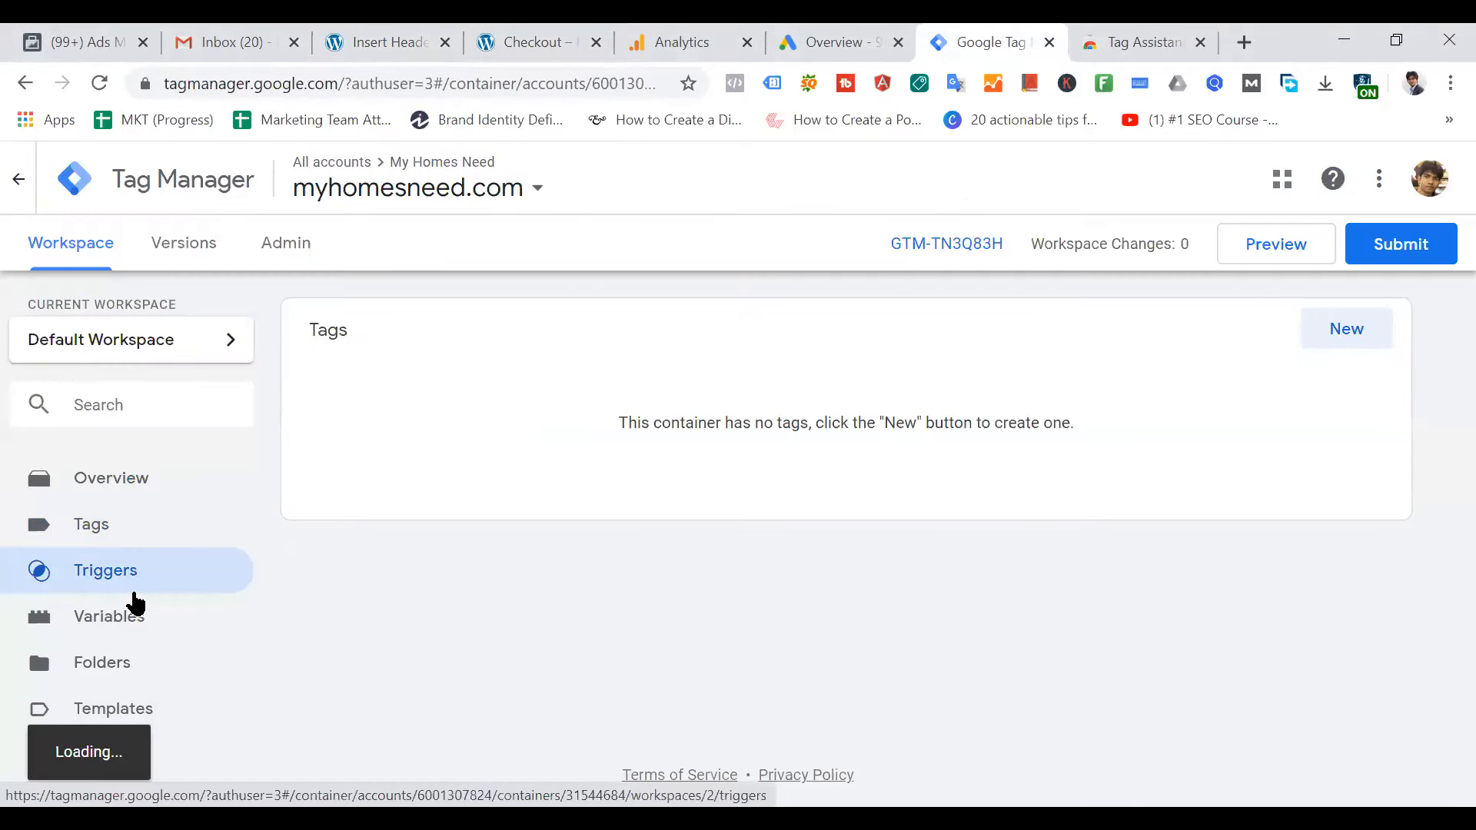
click(139, 620)
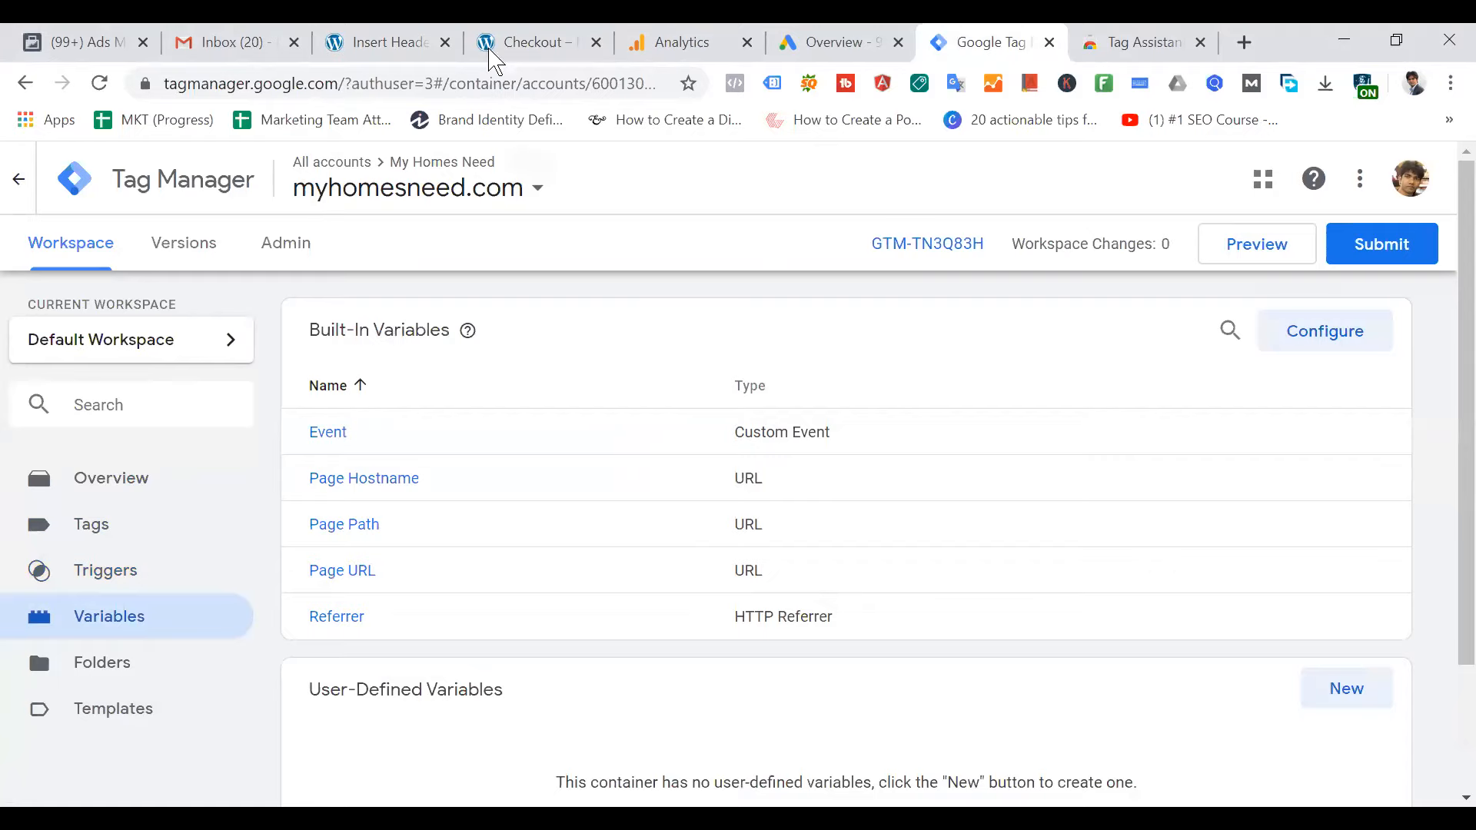
Switch to the store's checkout page, return to its home page and view the Top Savers Today products
click(395, 35)
click(534, 35)
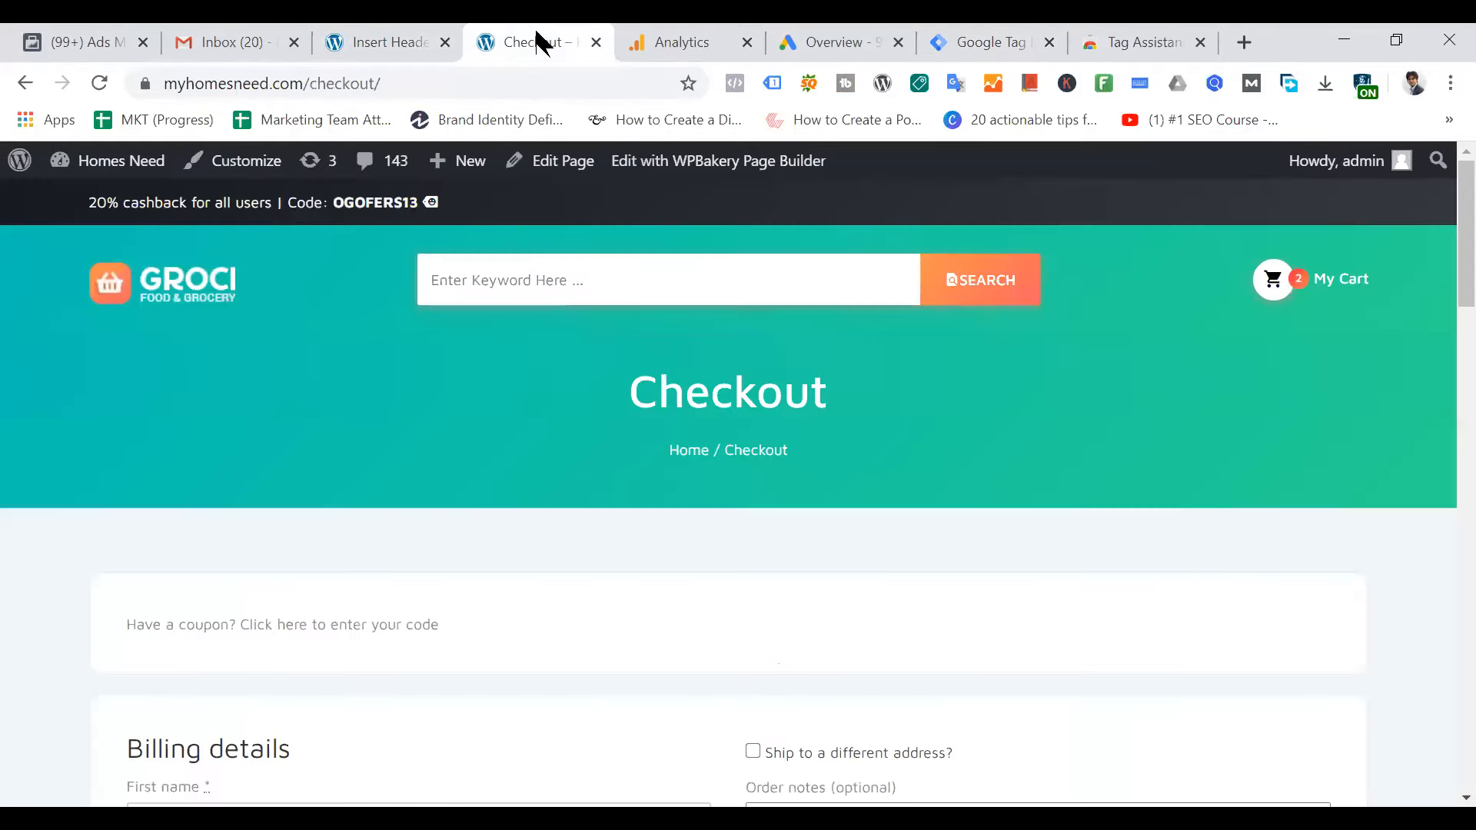
scroll(1022, 527, down, 5)
scroll(1022, 528, up, 5)
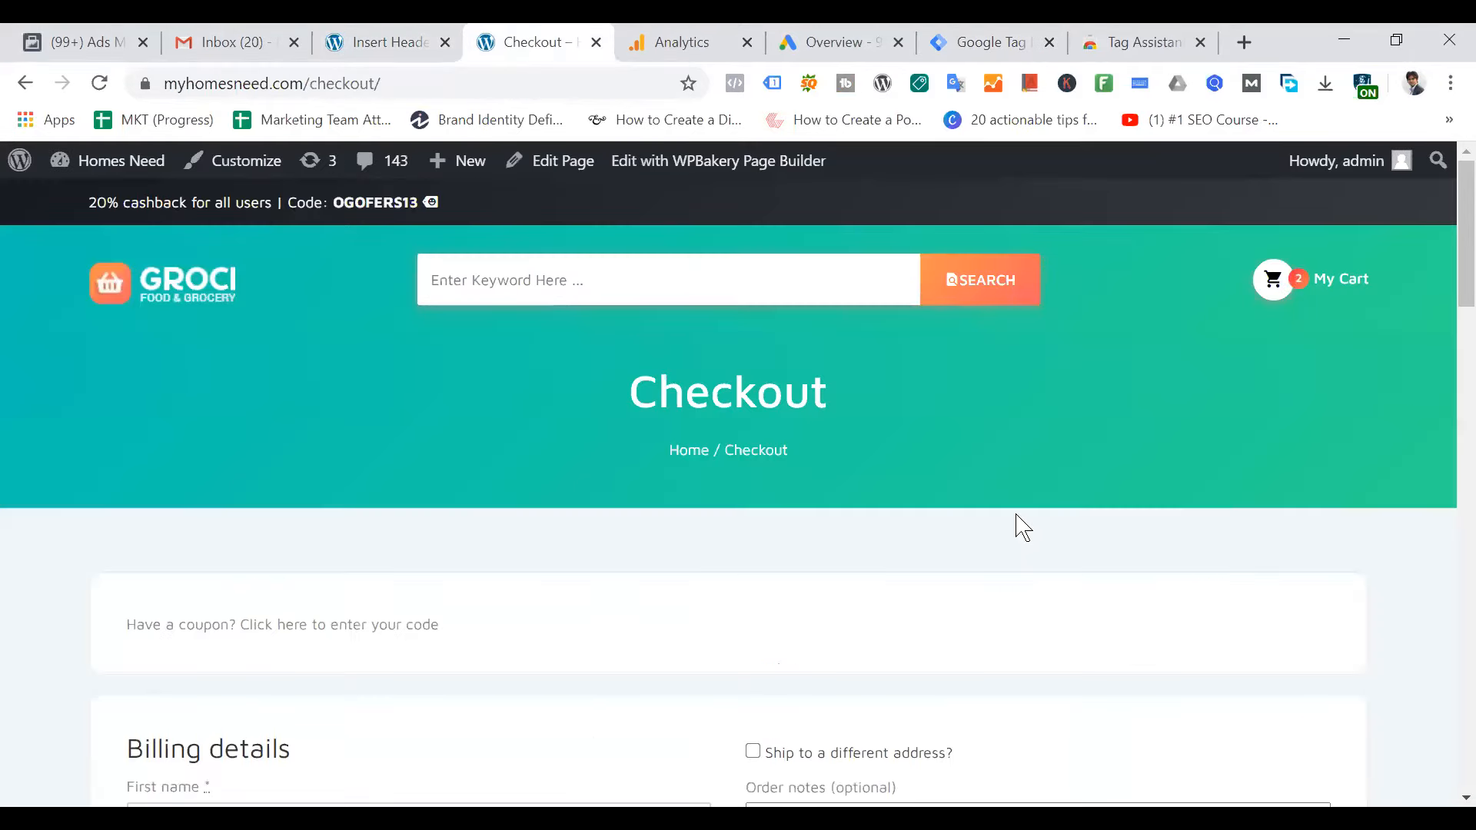
click(193, 290)
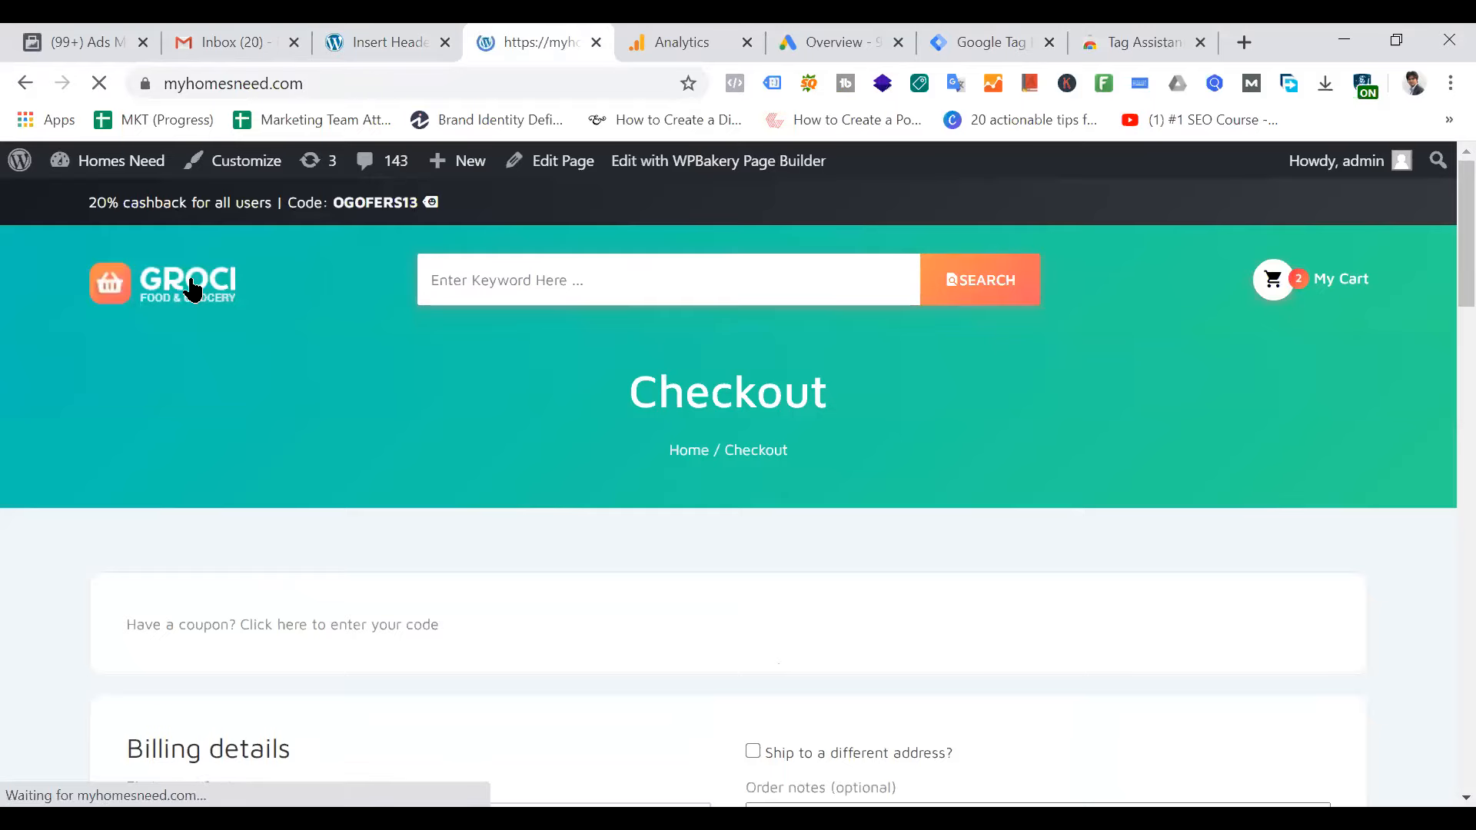
scroll(1140, 603, down, 7)
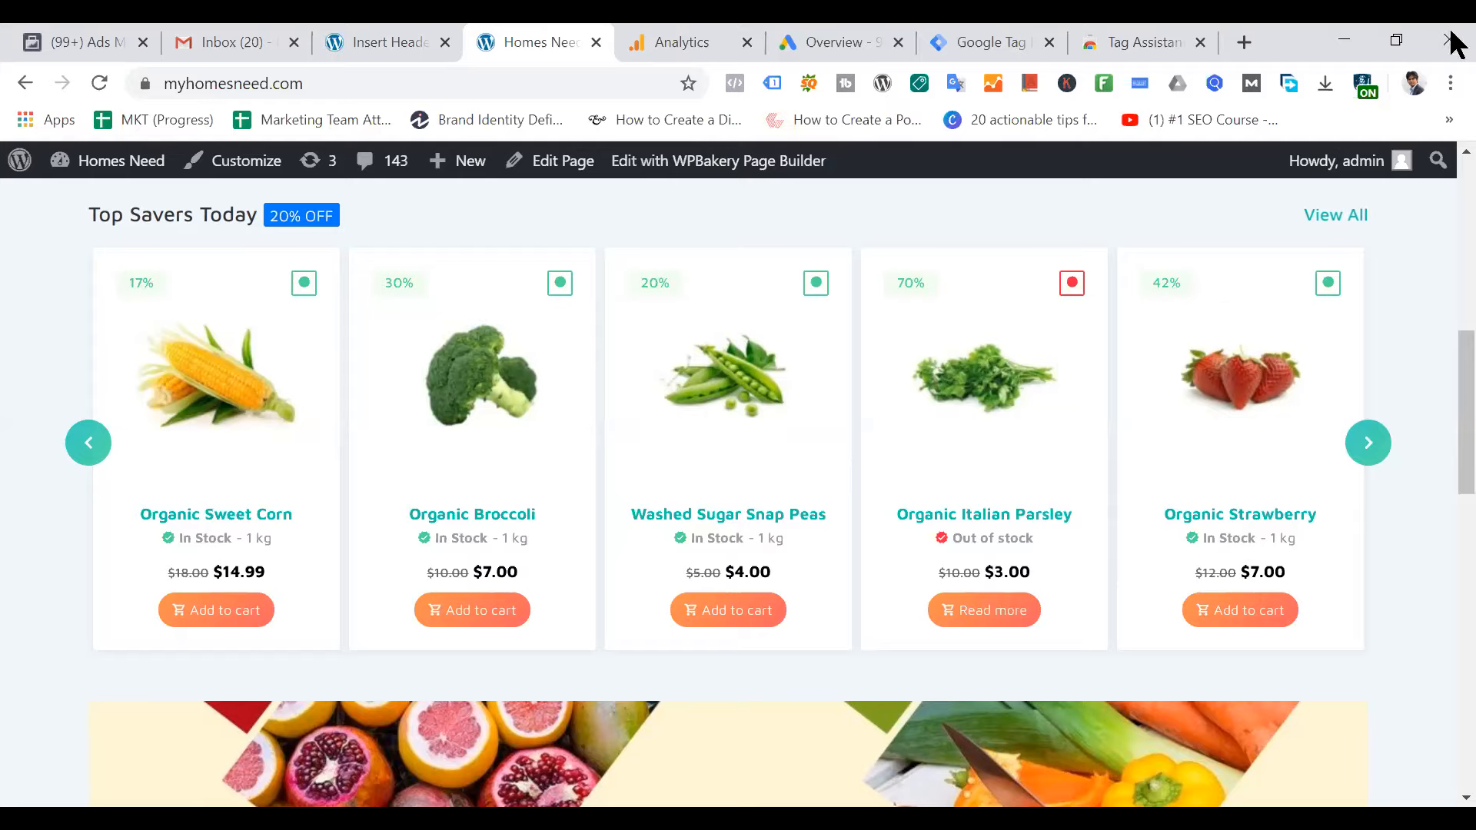
Add Organic Sweet Corn to the store cart and view the cart
click(983, 42)
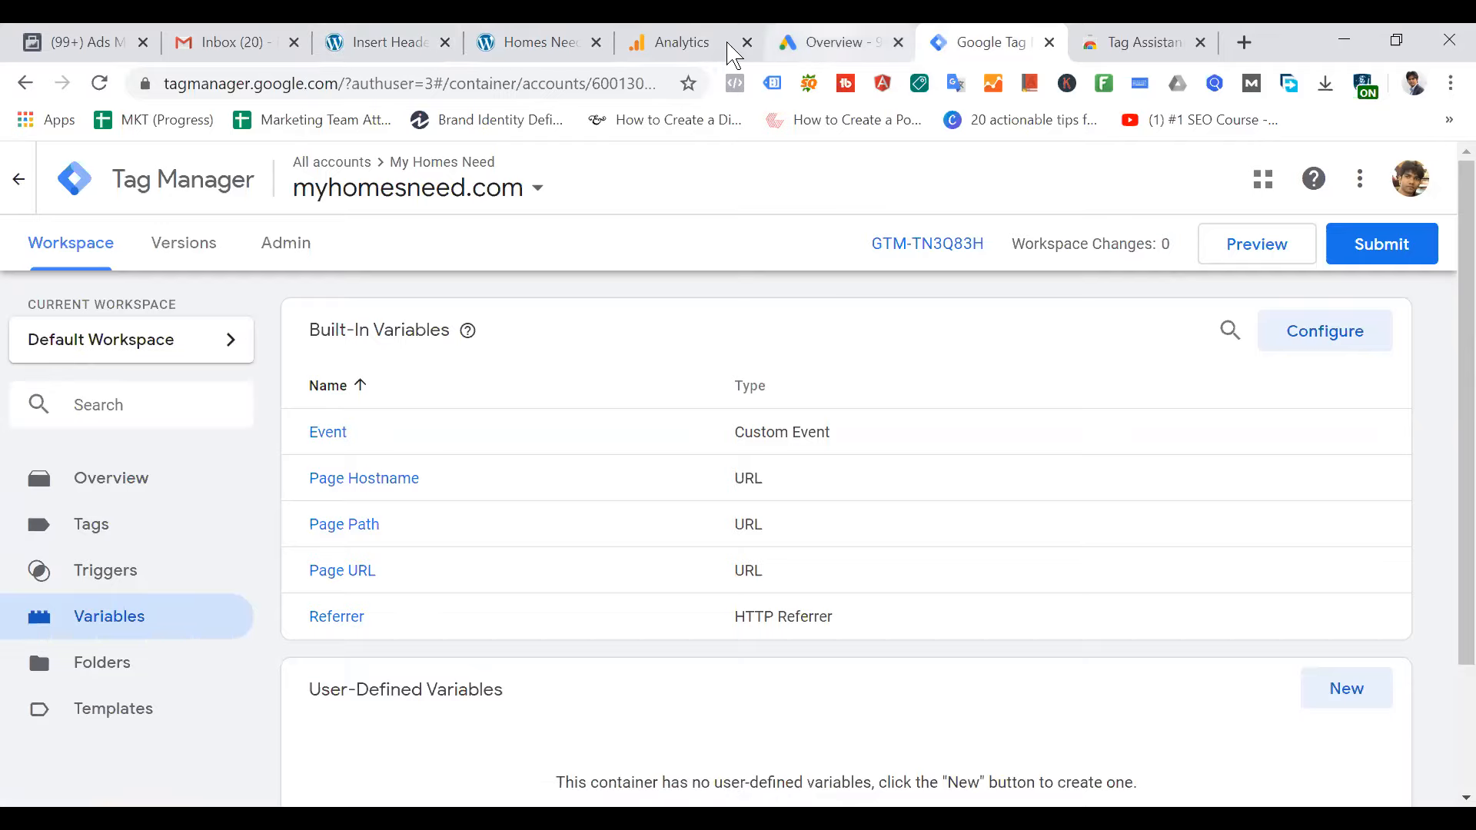
click(558, 43)
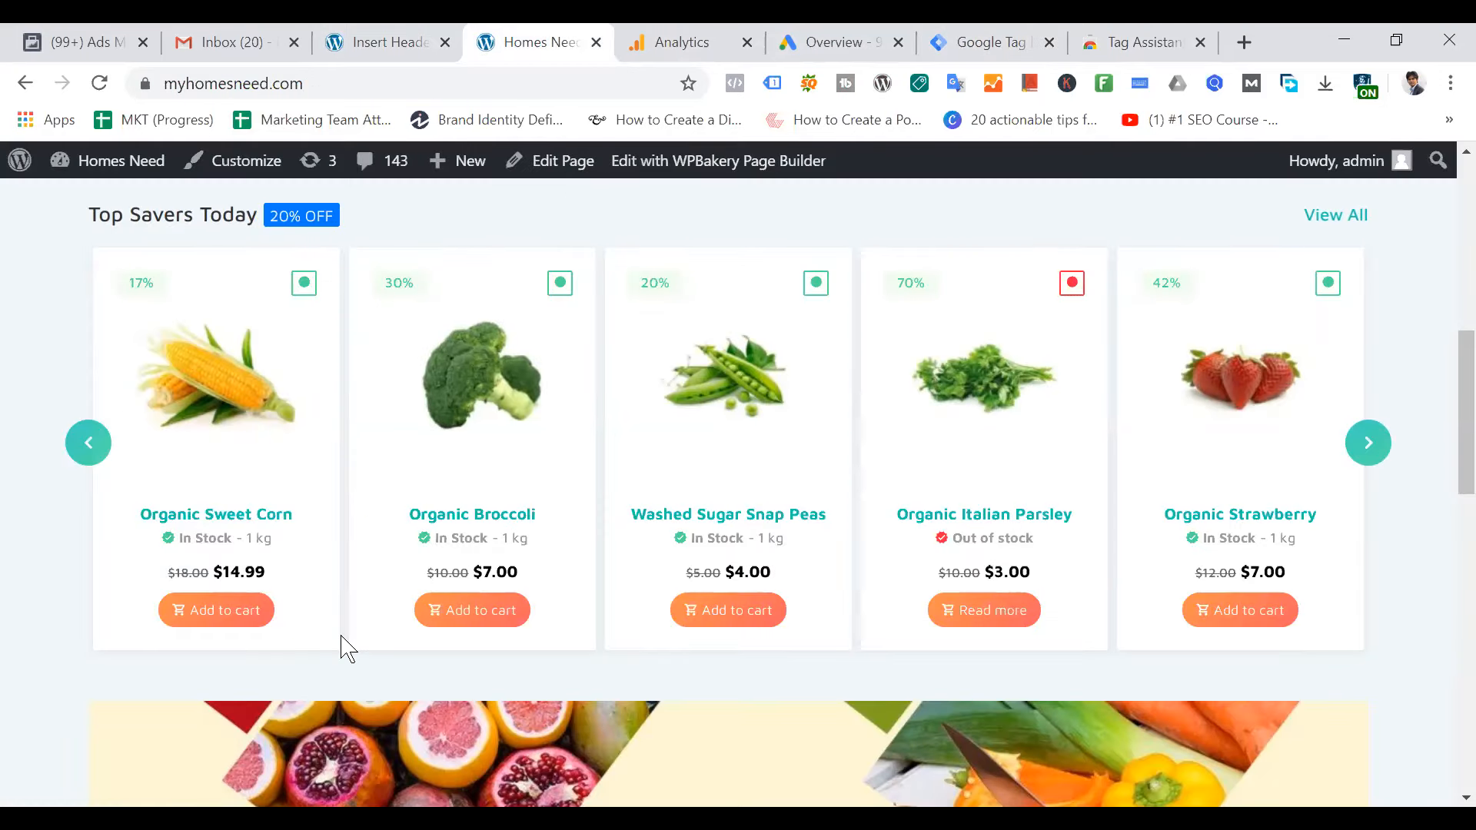
click(244, 619)
click(216, 654)
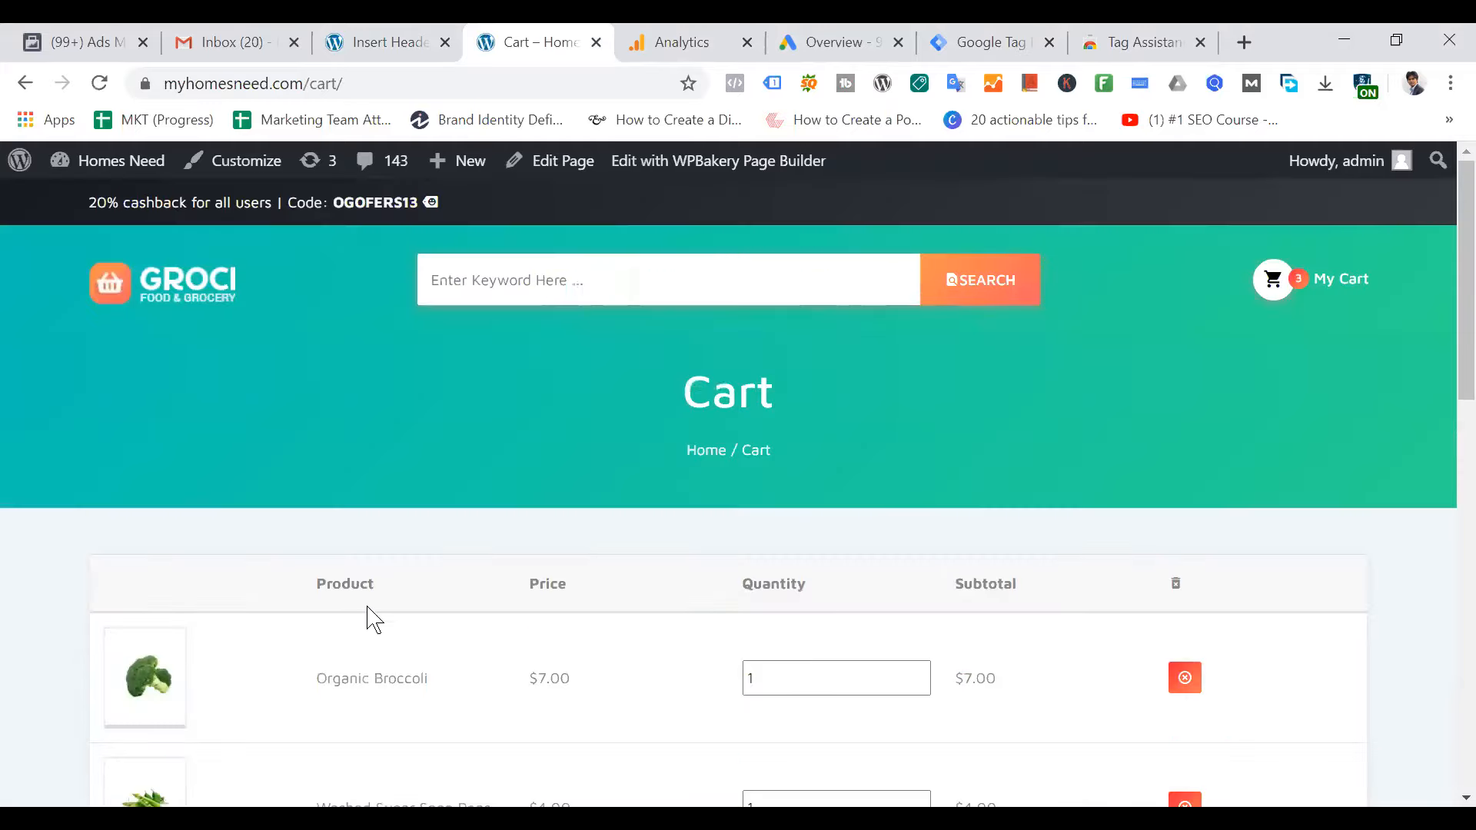
Find the order total in the cart totals, then highlight and copy it
scroll(560, 603, down, 9)
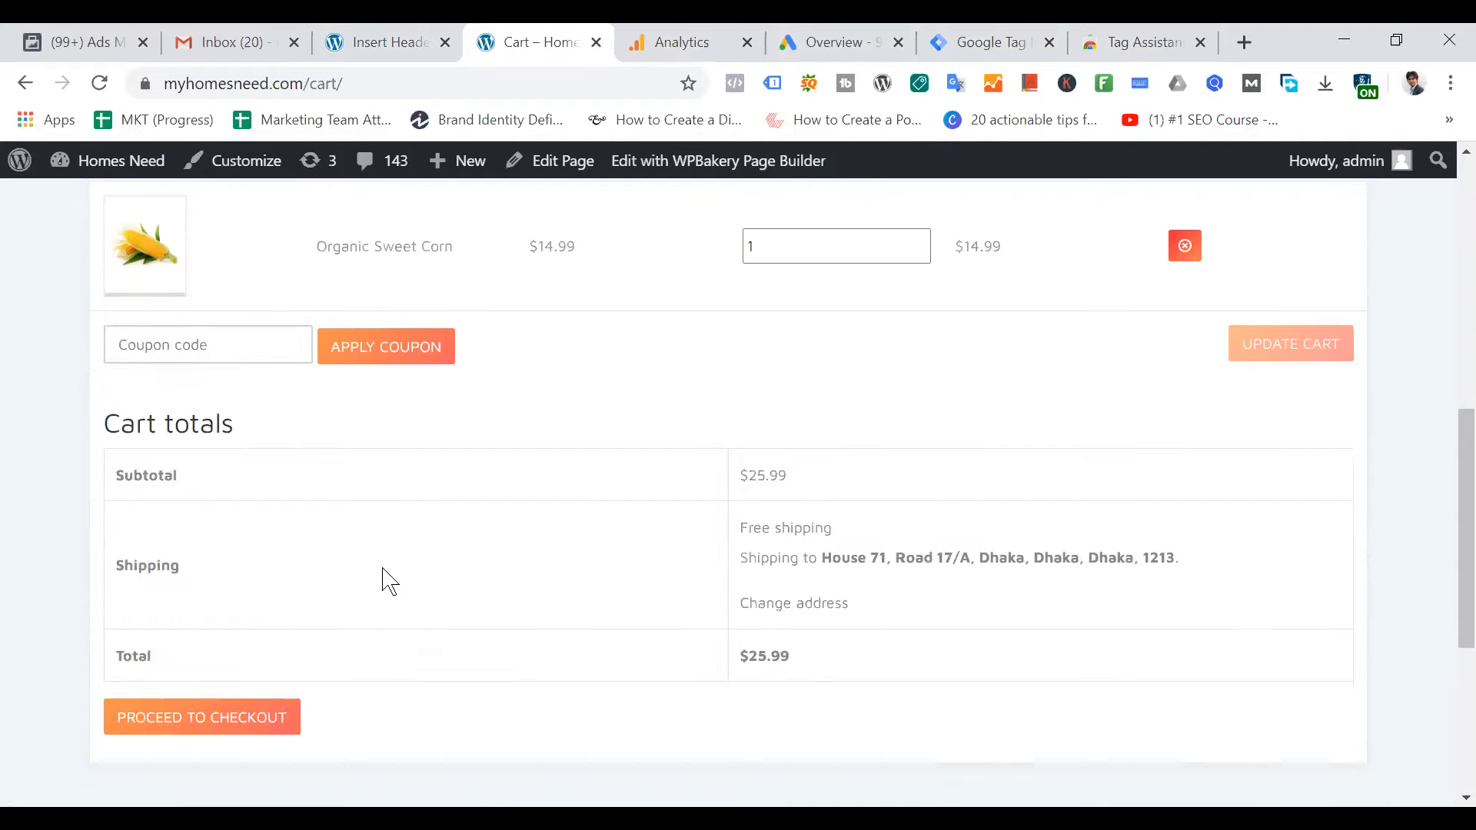
scroll(257, 708, down, 3)
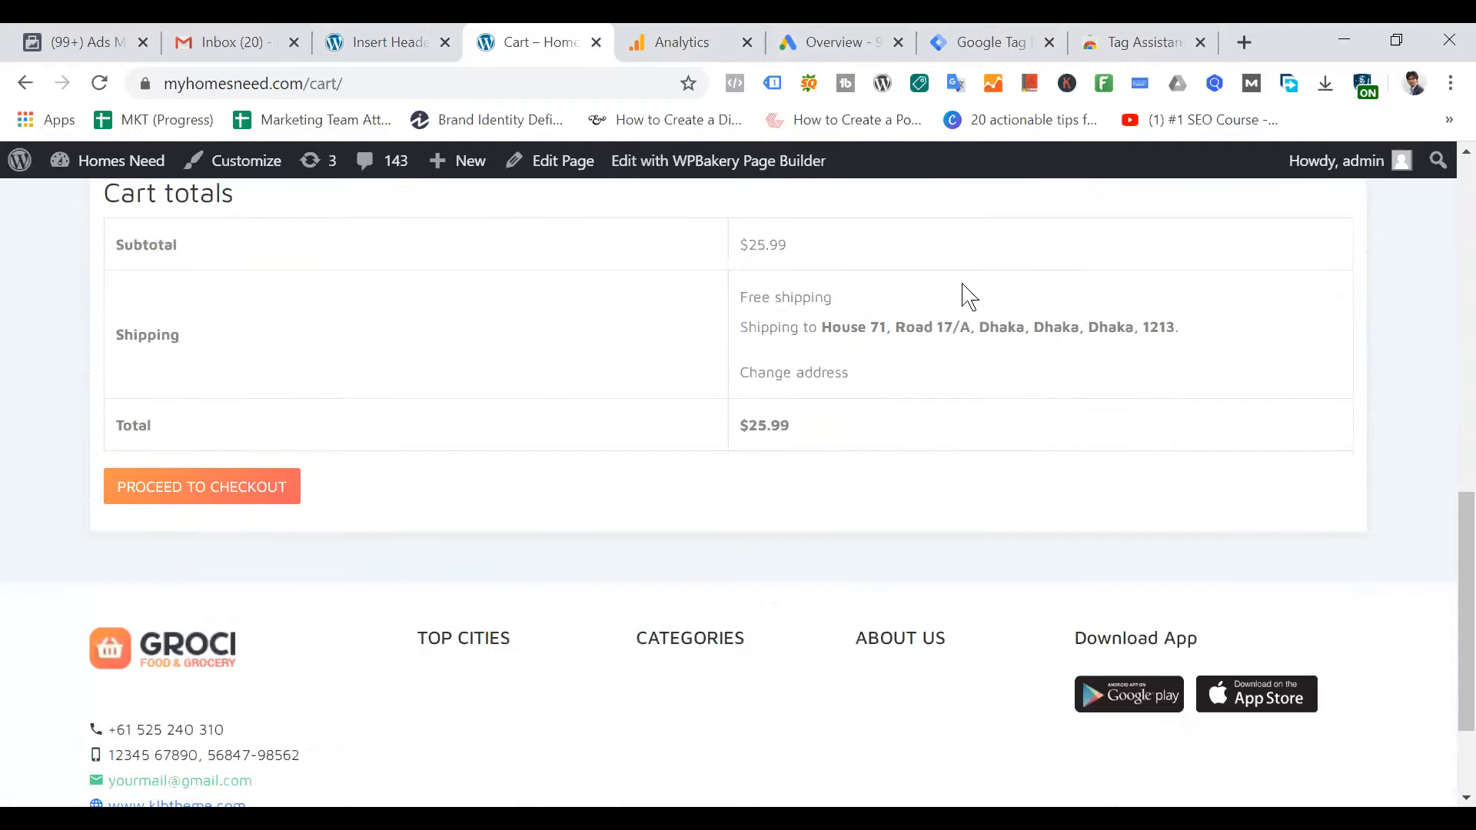
drag(791, 426, 739, 425)
right_click(774, 423)
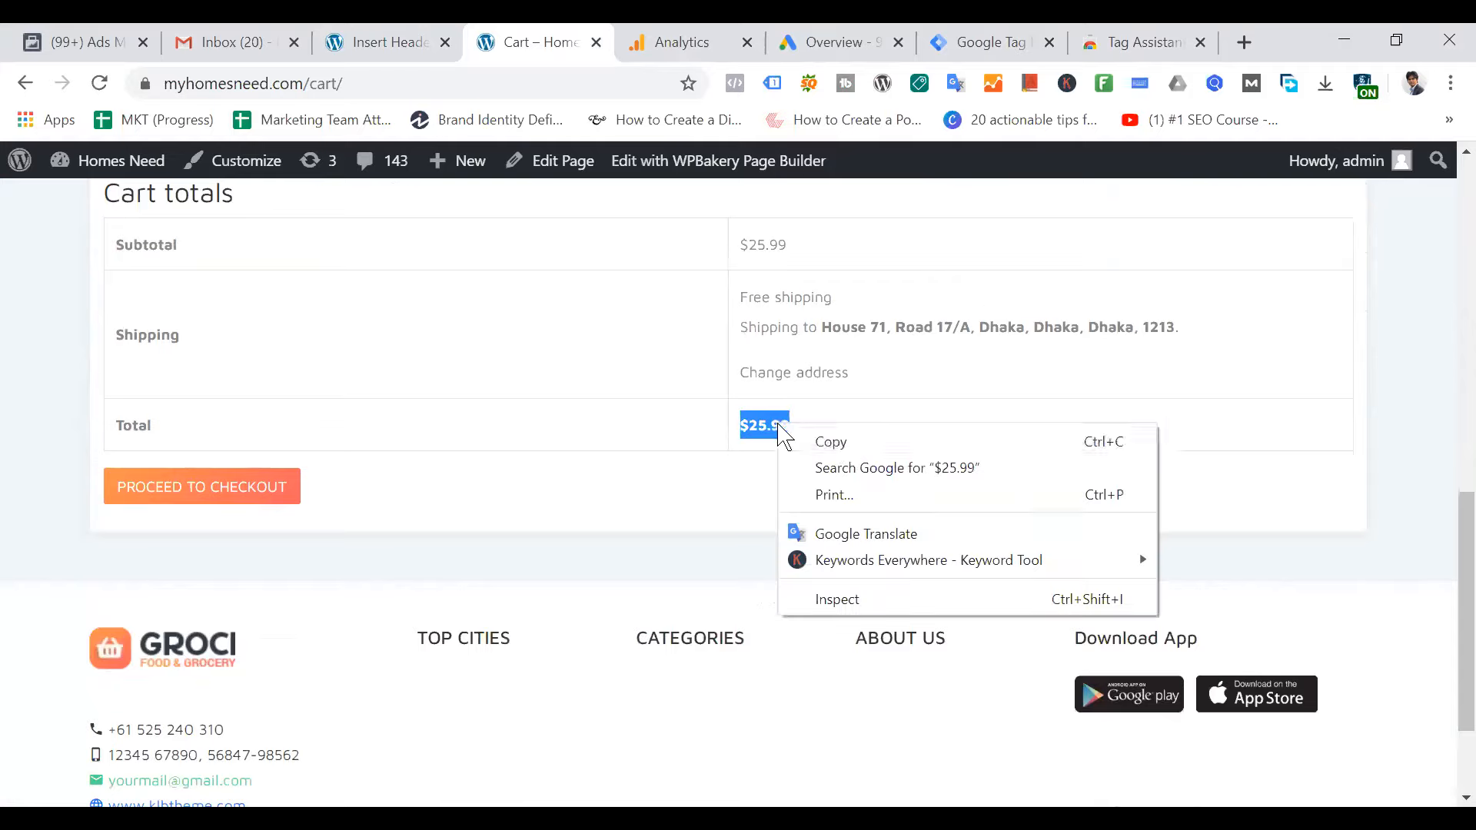
click(843, 449)
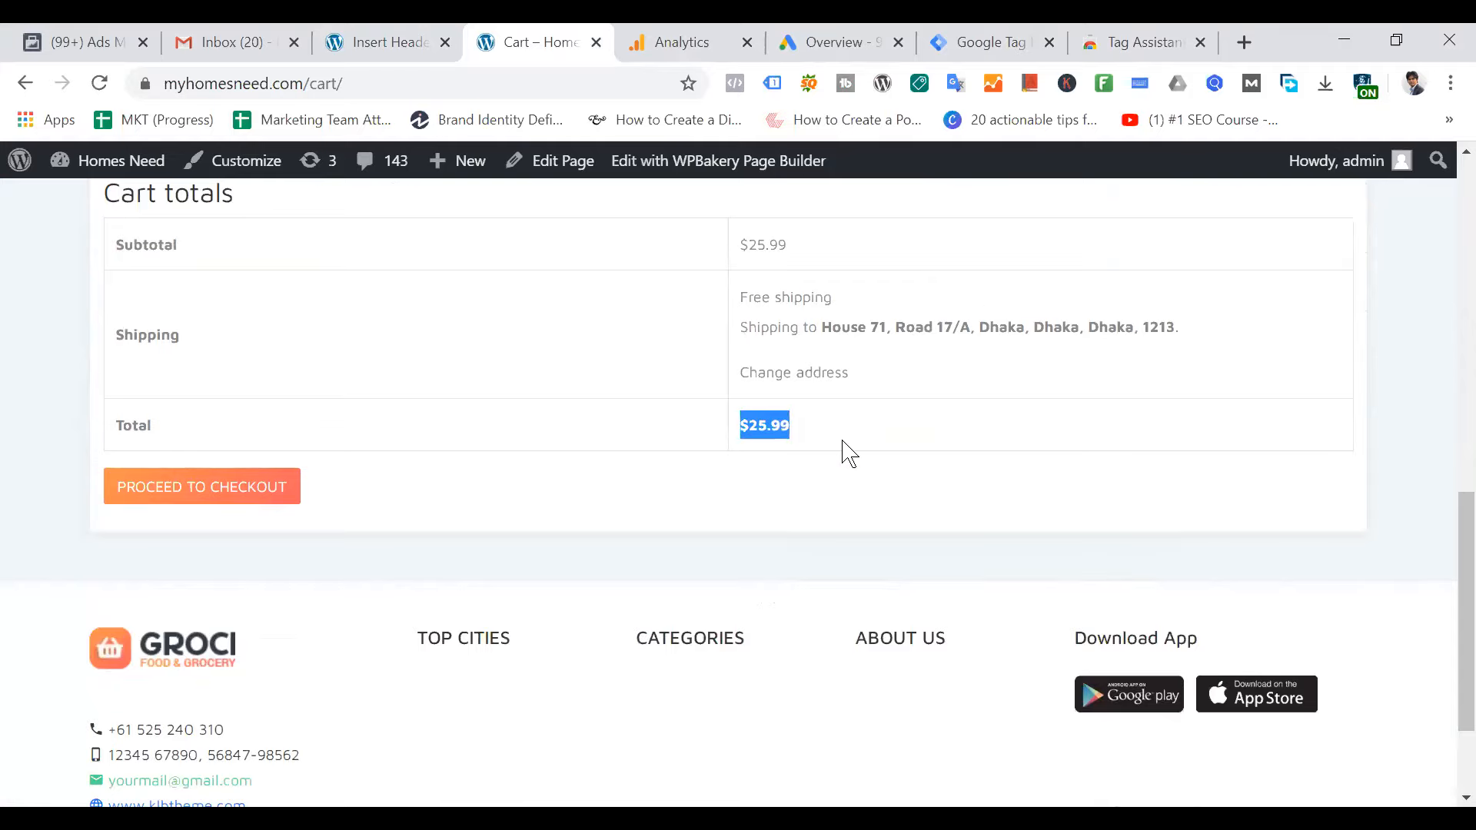
click(847, 453)
drag(739, 426, 791, 426)
Switch to Google Tag Manager and examine its Tags, Triggers, Variables, Folders and Templates sections in turn
click(989, 41)
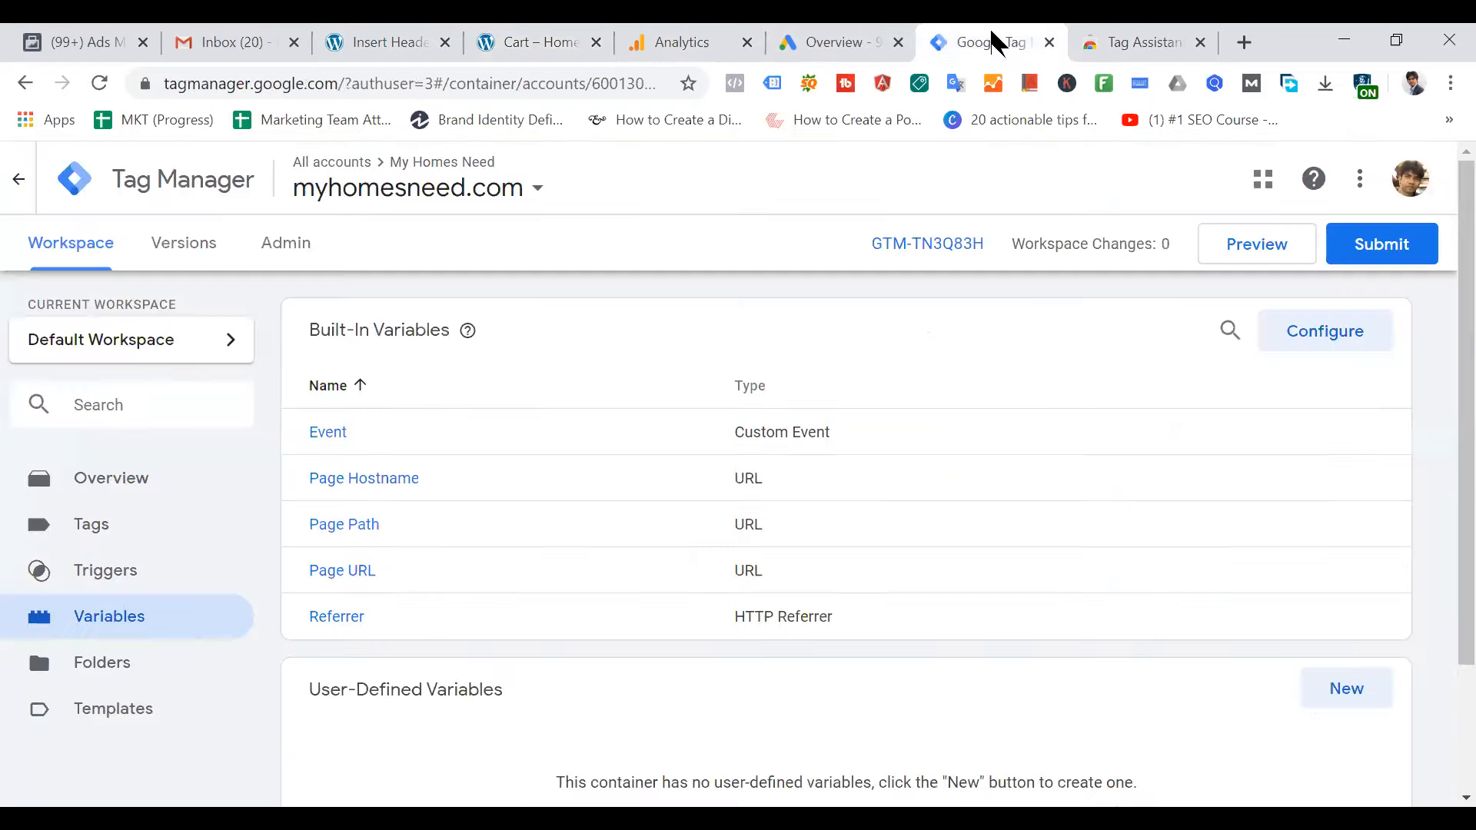
click(107, 530)
click(123, 575)
click(126, 622)
click(84, 682)
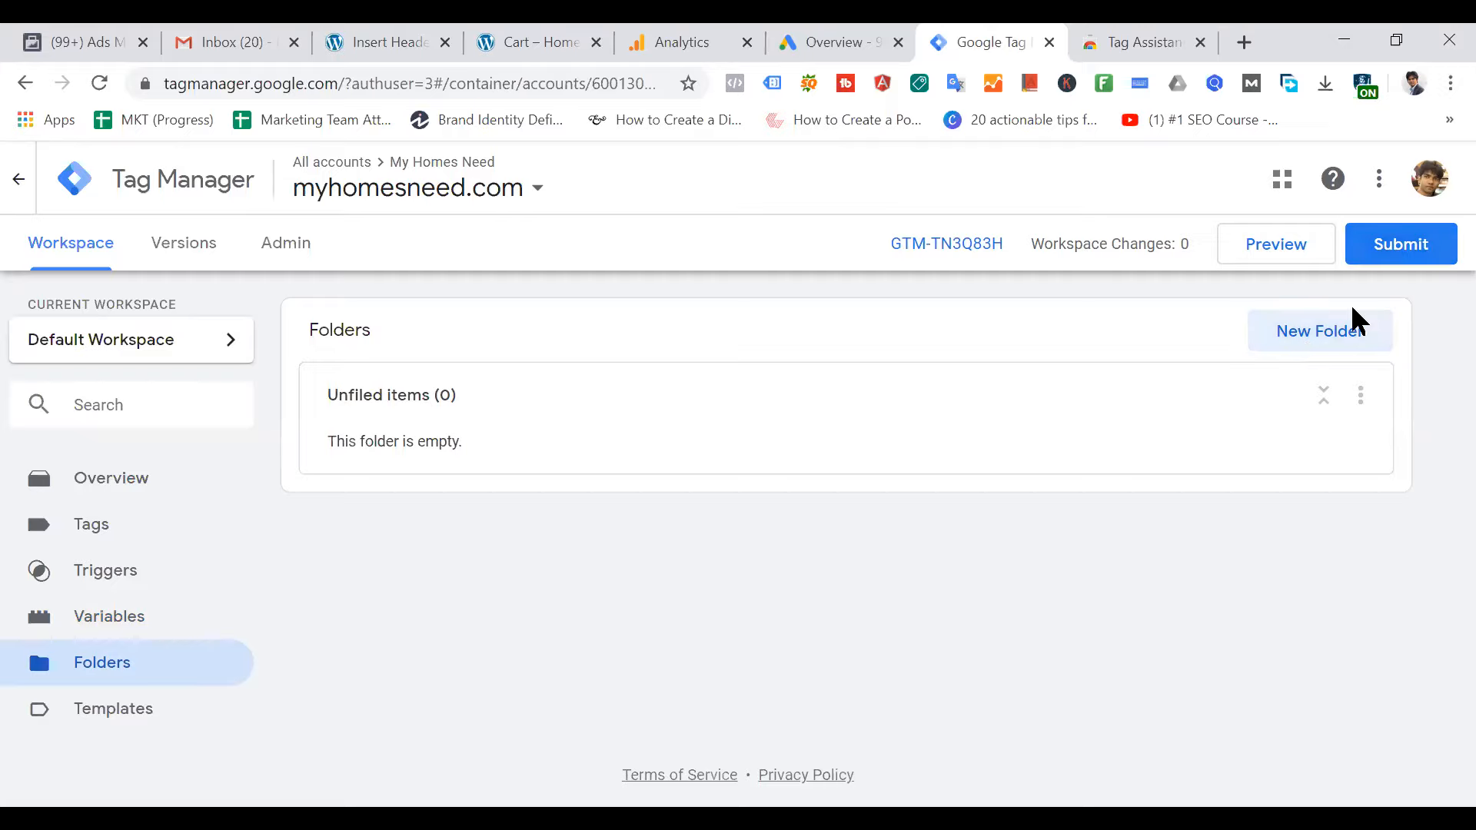
click(118, 711)
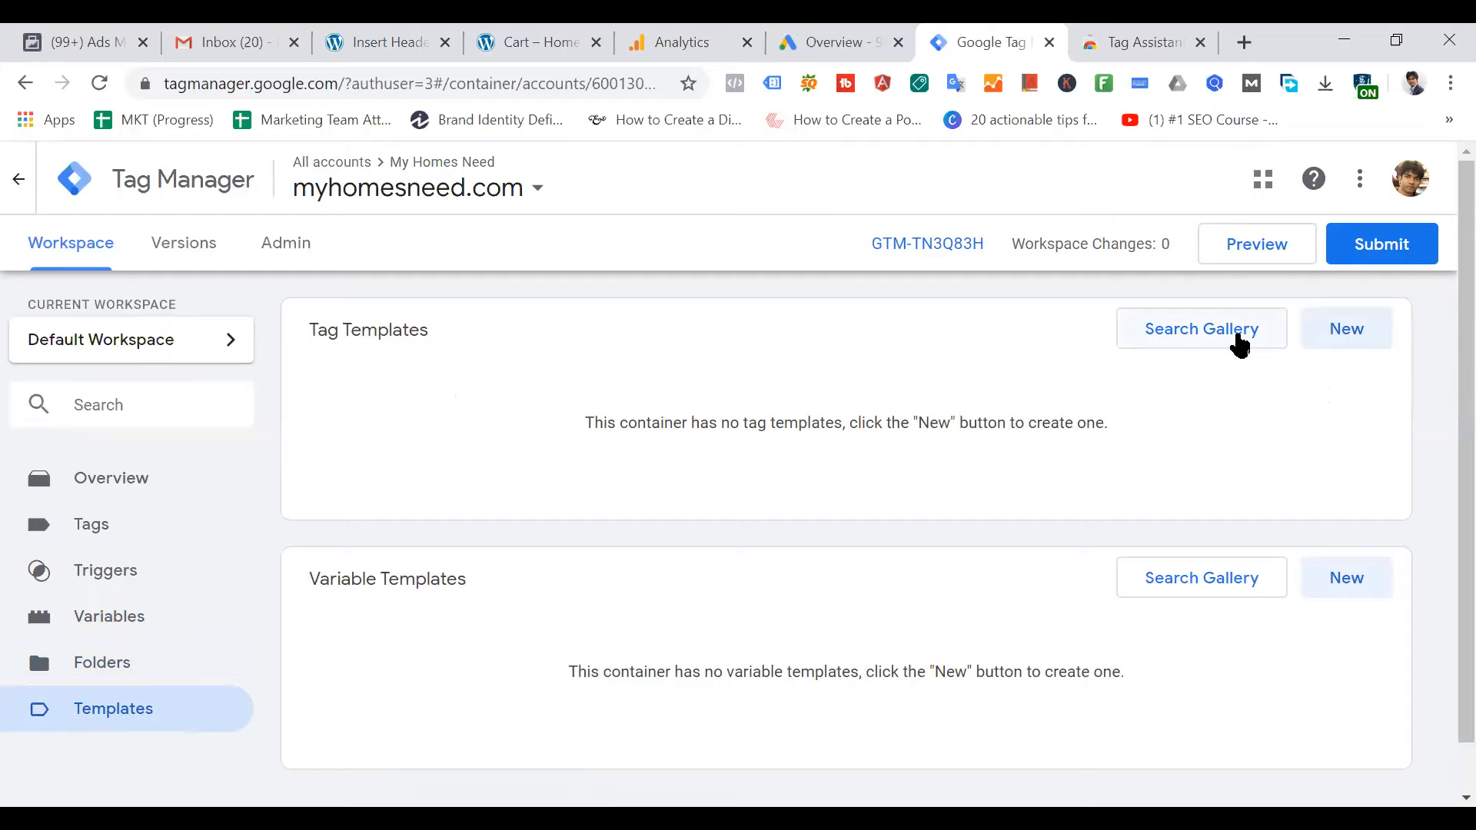
Compare the container's tags, templates and triggers pages, ending on the triggers page
click(168, 536)
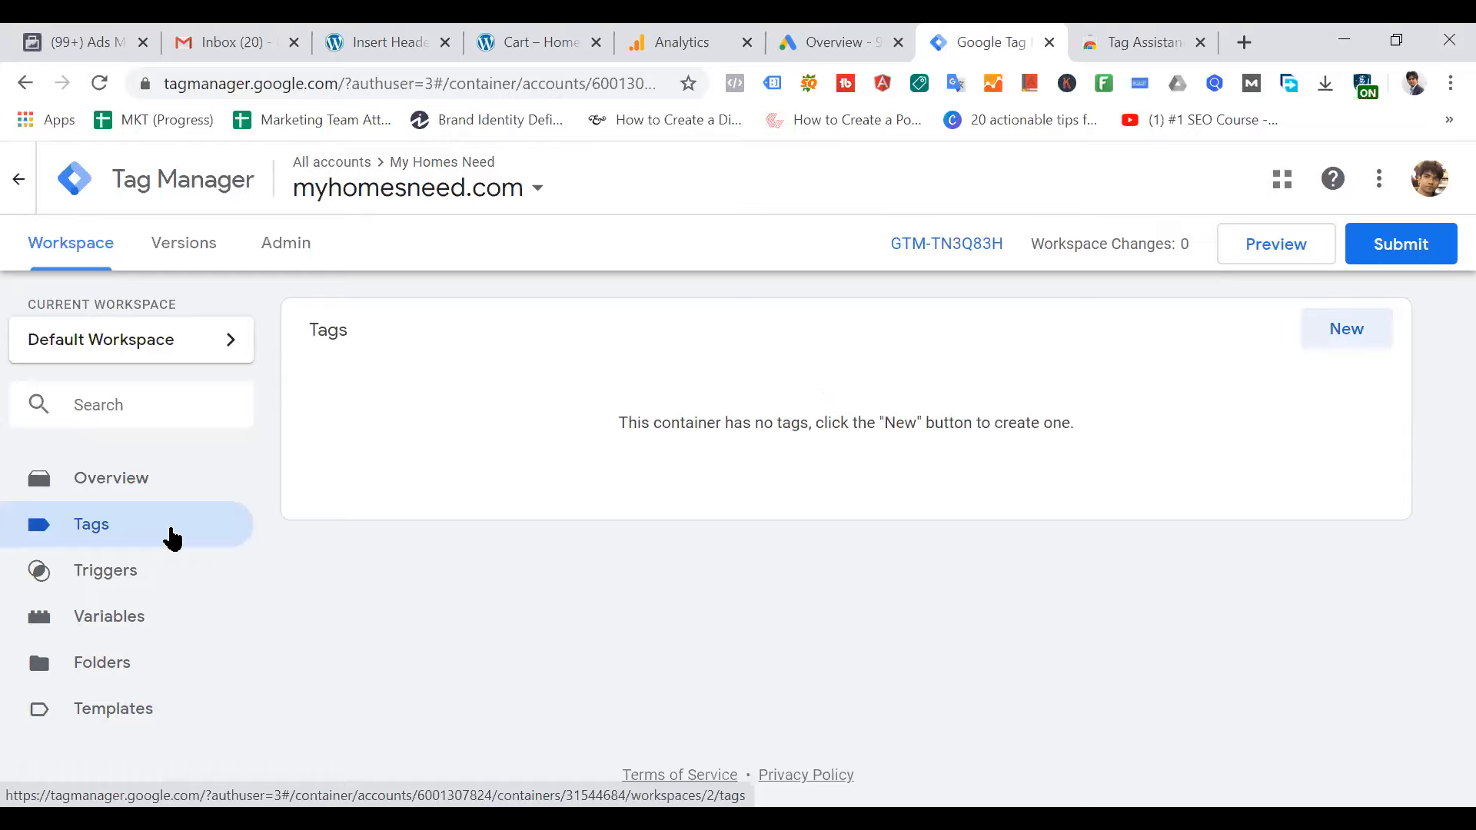
click(127, 708)
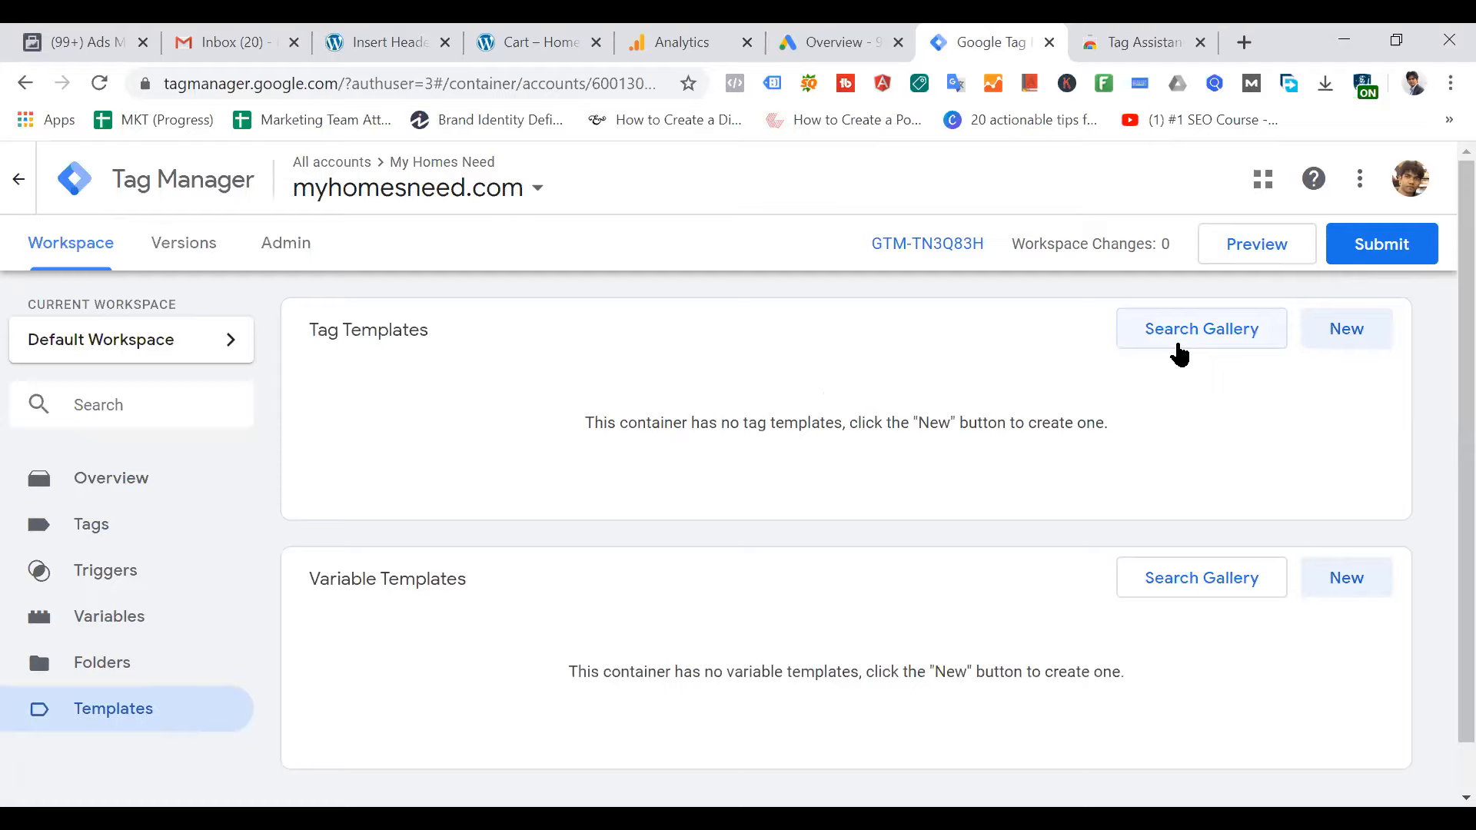
click(113, 526)
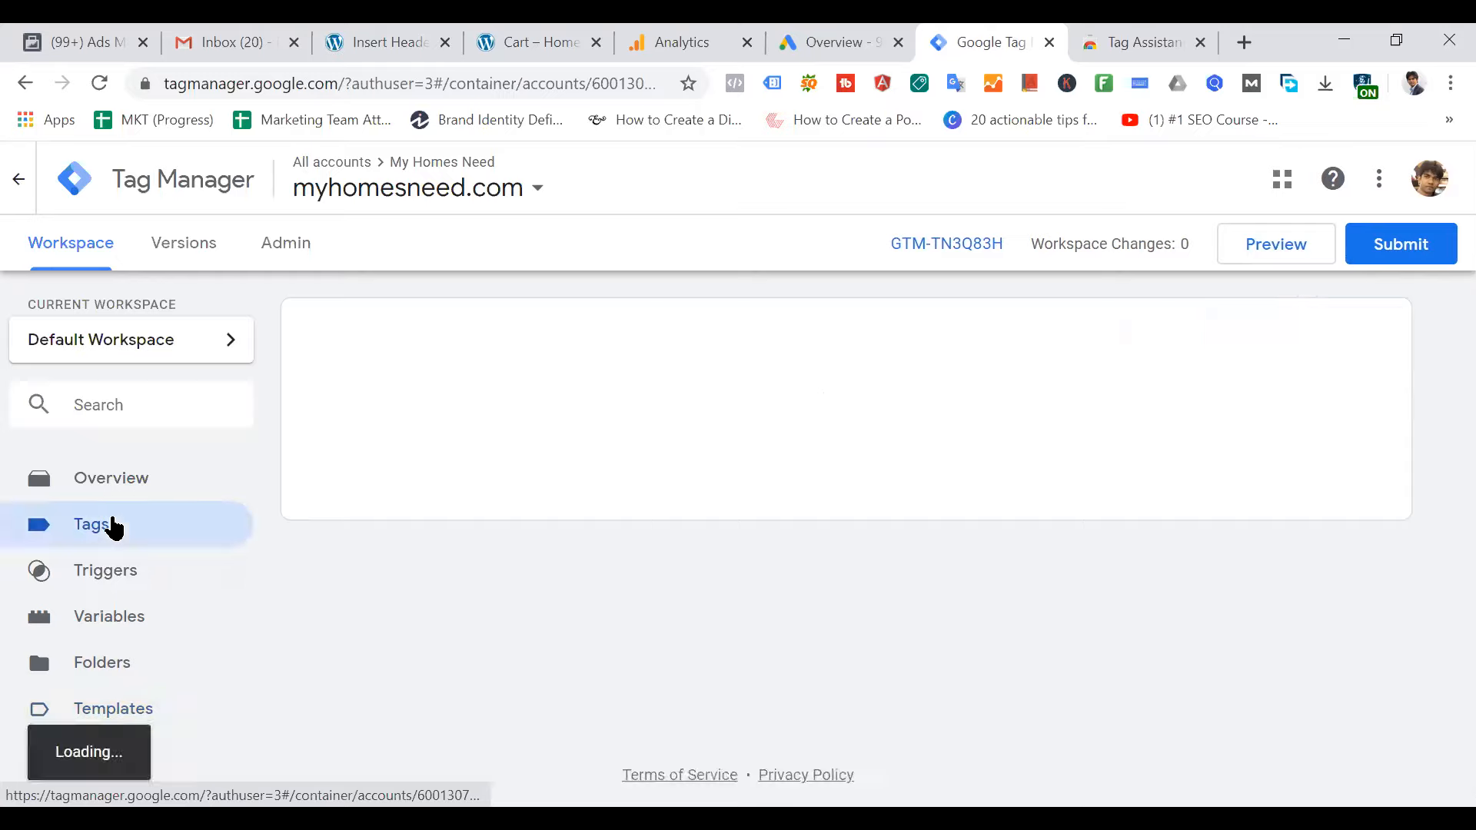
click(120, 577)
click(109, 529)
click(120, 577)
click(120, 526)
click(125, 574)
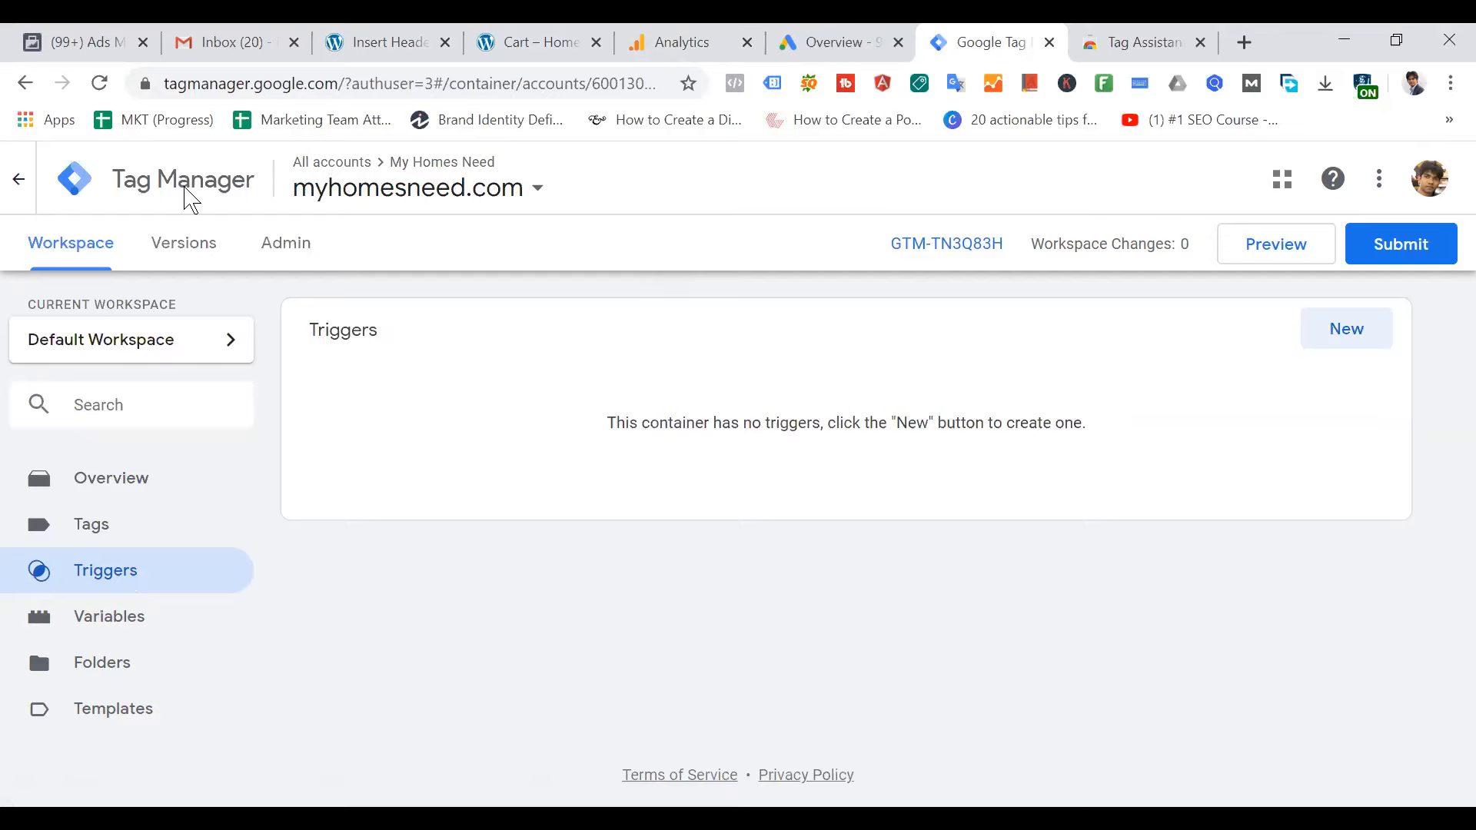
Revisit the store cart and Tag Manager, and return to the WordPress admin to view its Dashboard
click(419, 42)
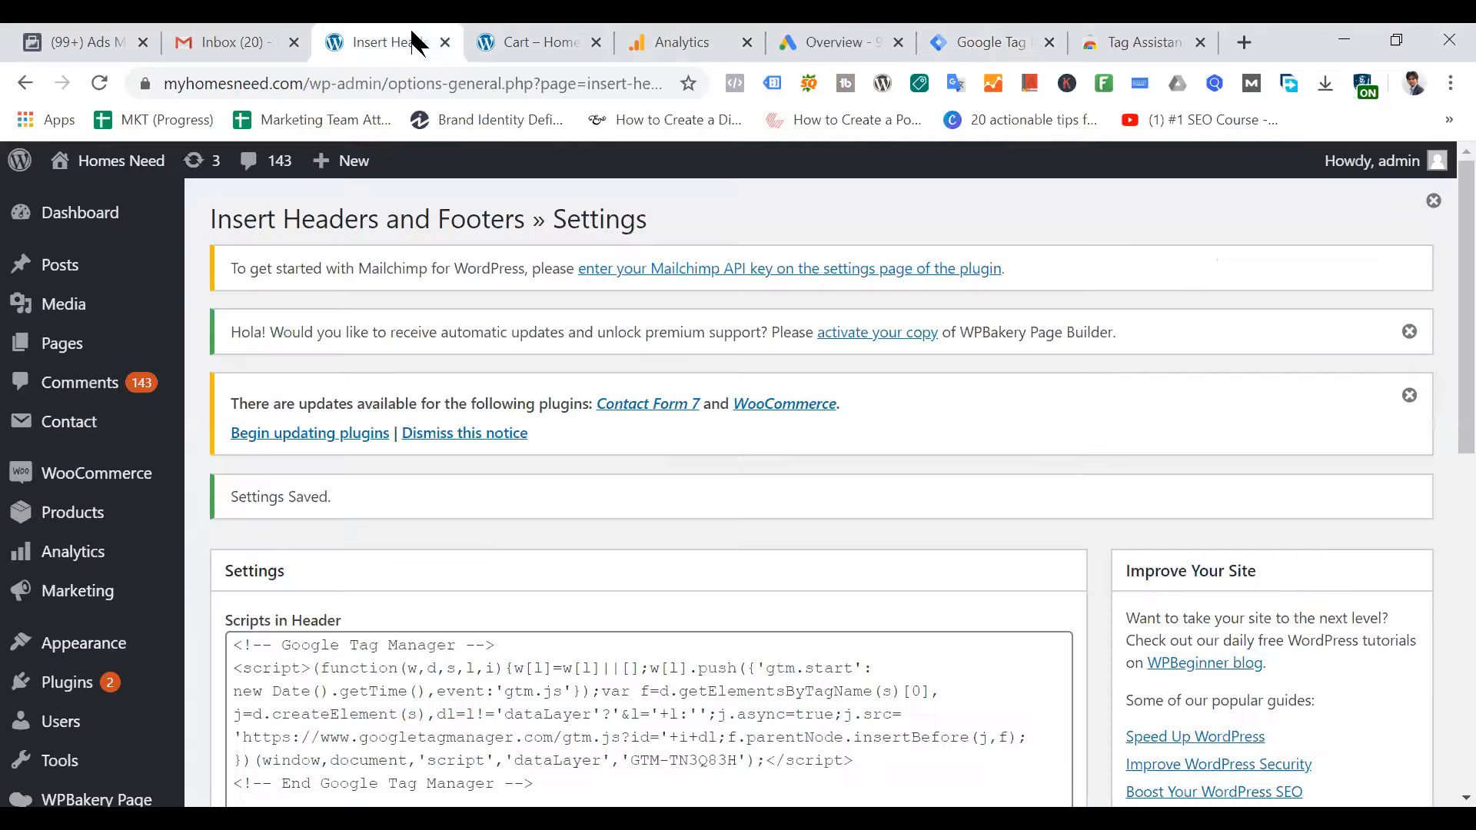
click(549, 42)
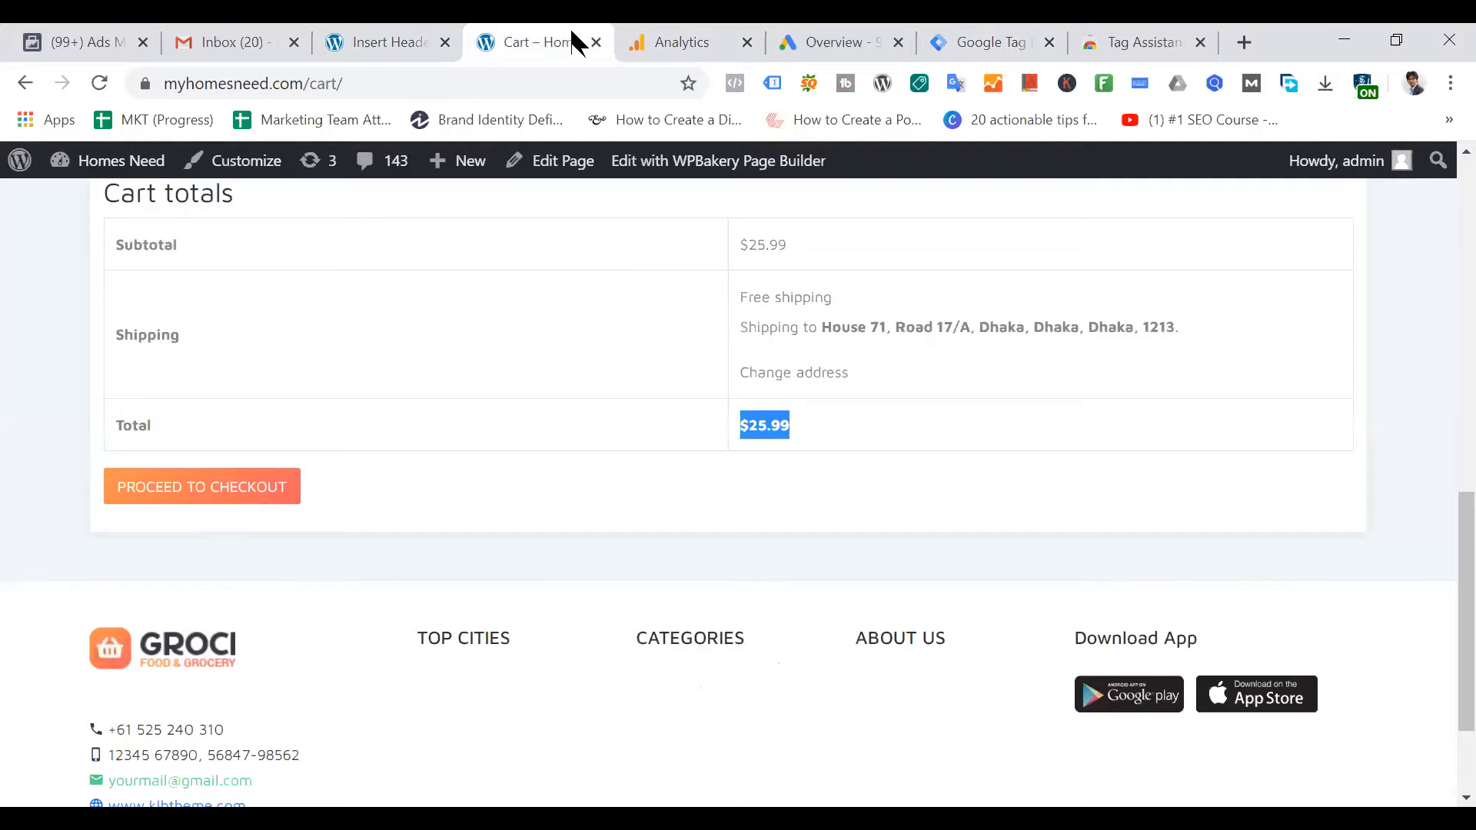
click(987, 43)
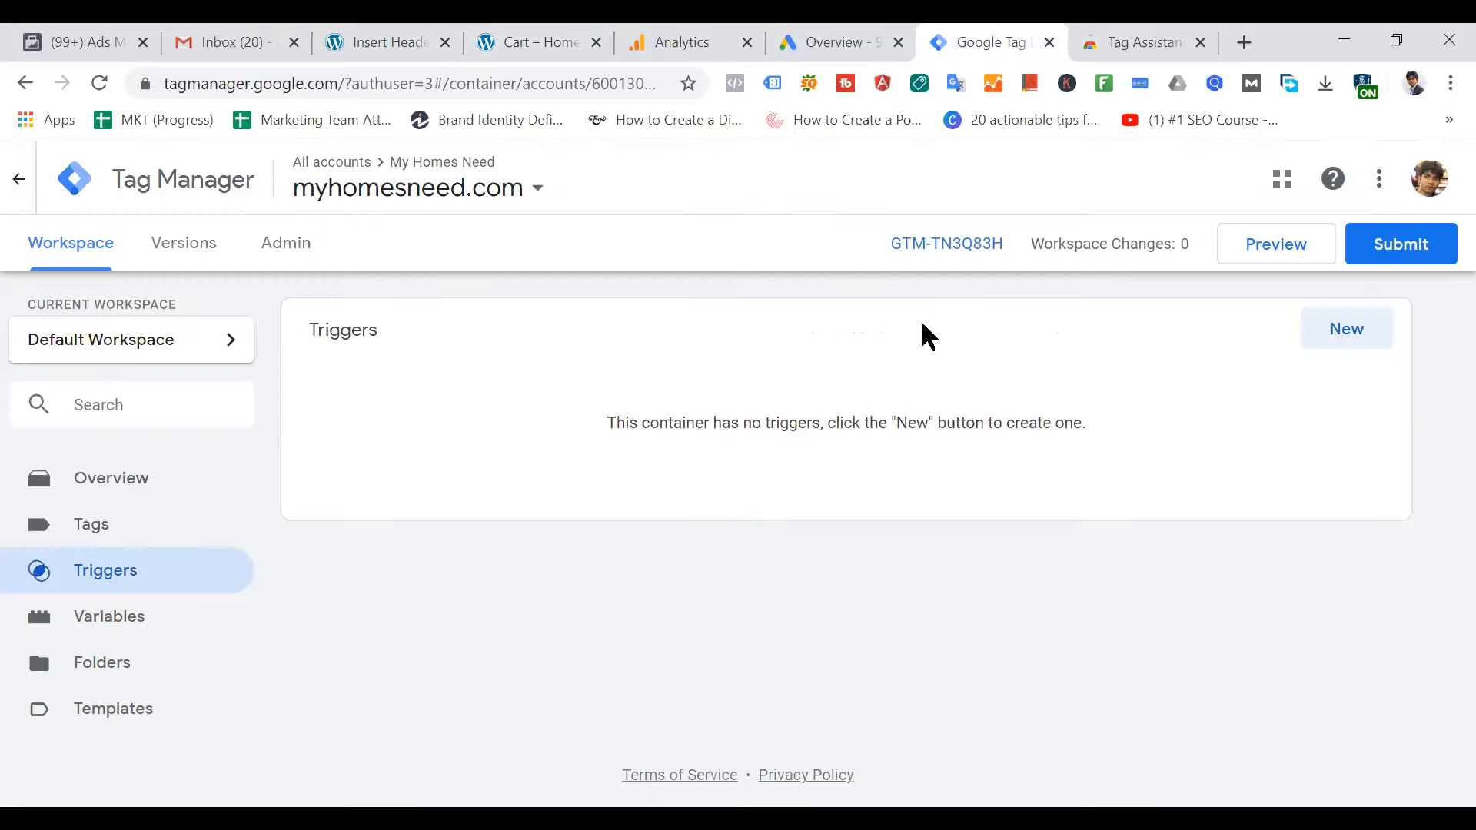
click(405, 34)
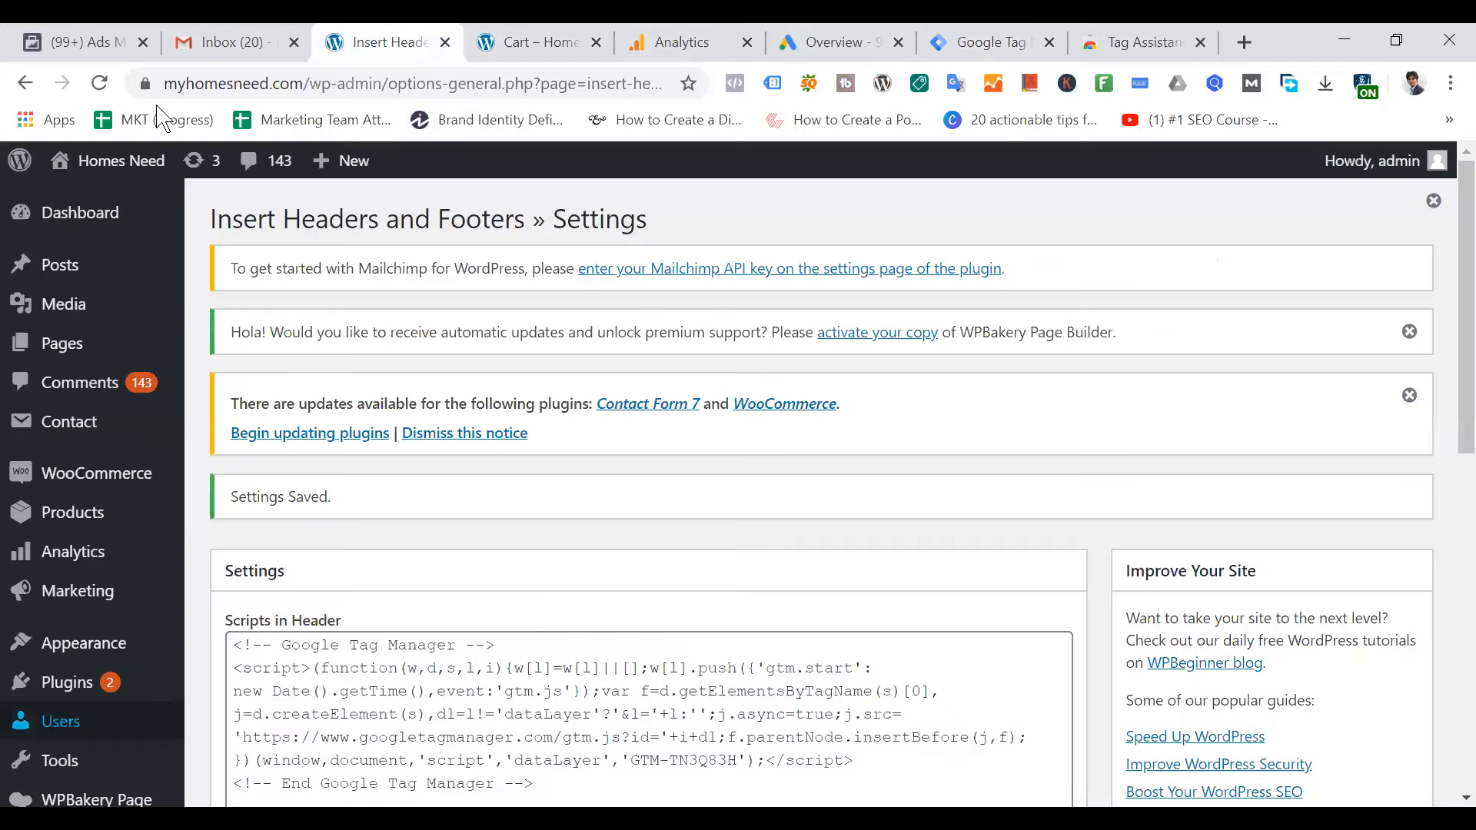
click(92, 217)
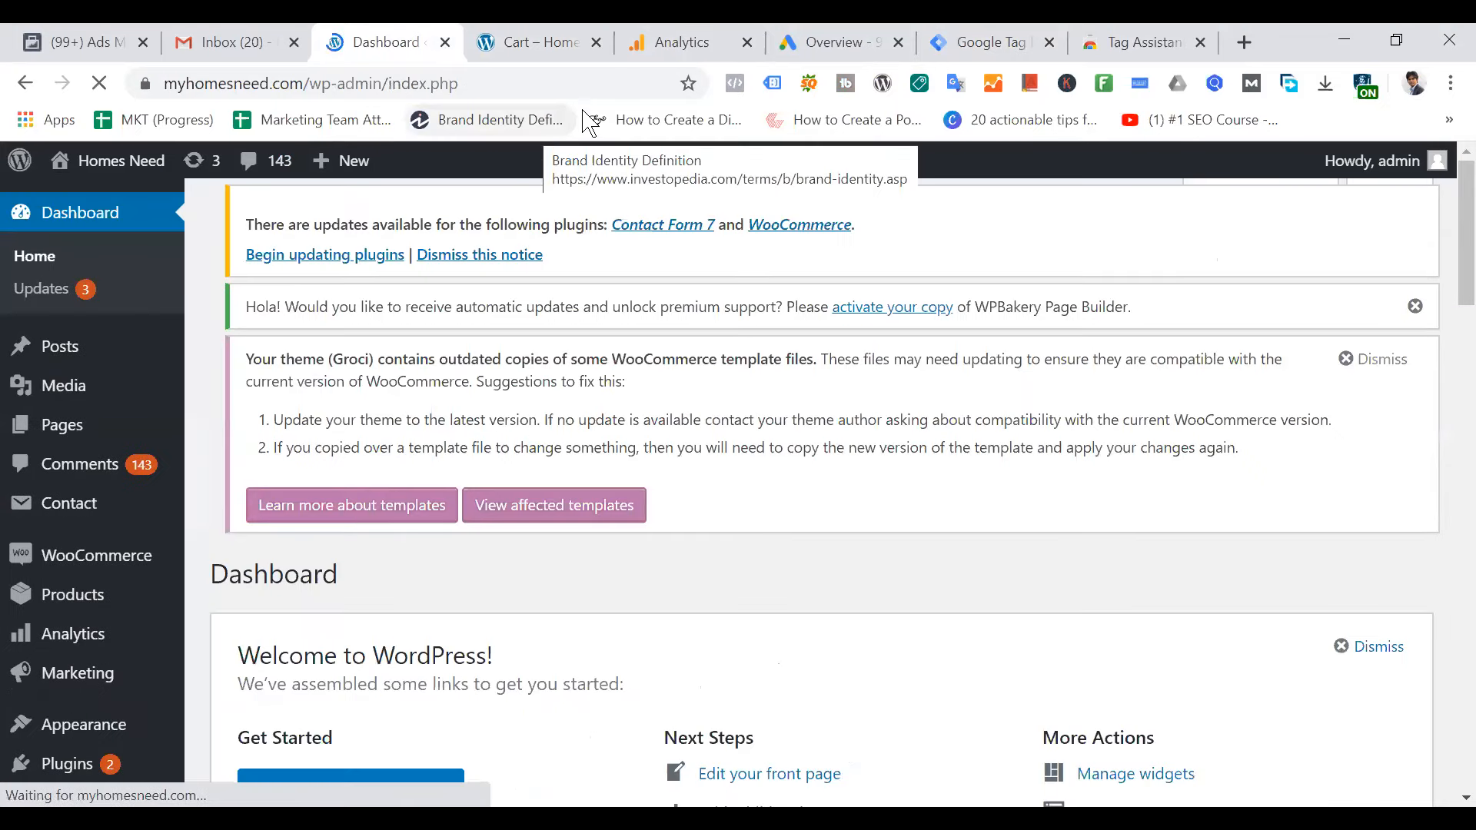
Switch to Google Analytics, start creating an account and set its account name to My Homes Need
click(708, 42)
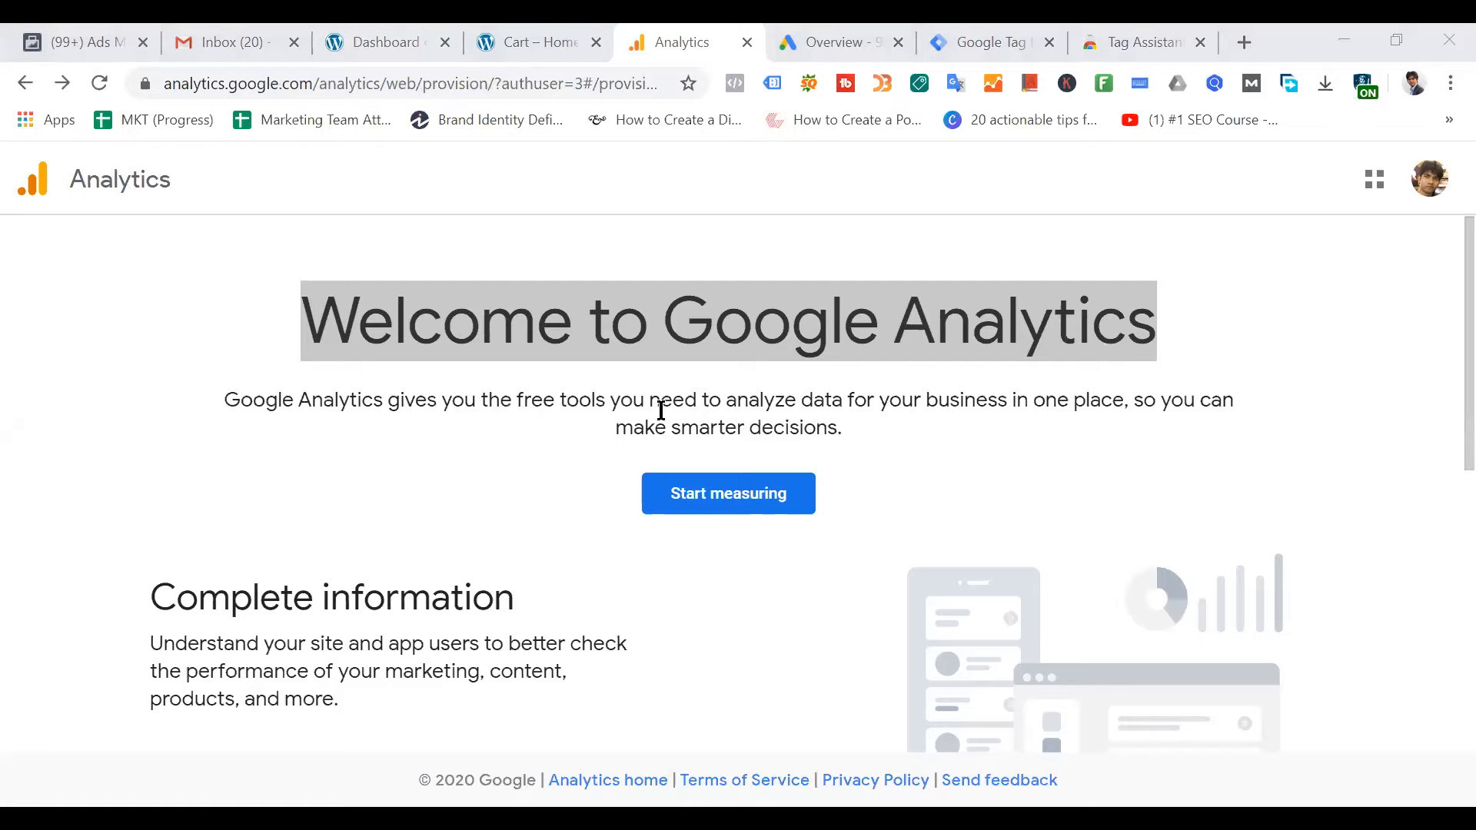
click(736, 501)
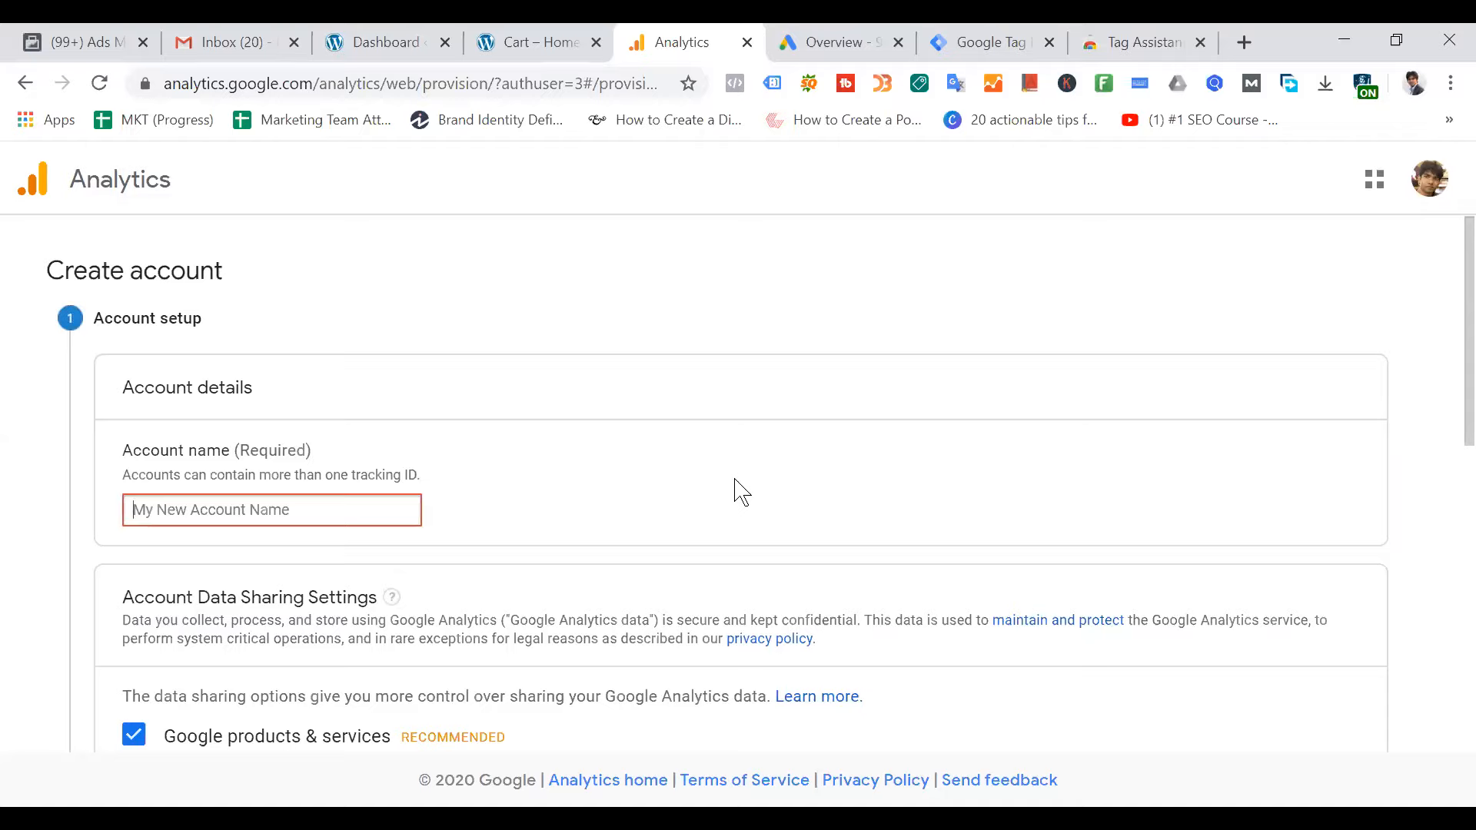
click(398, 43)
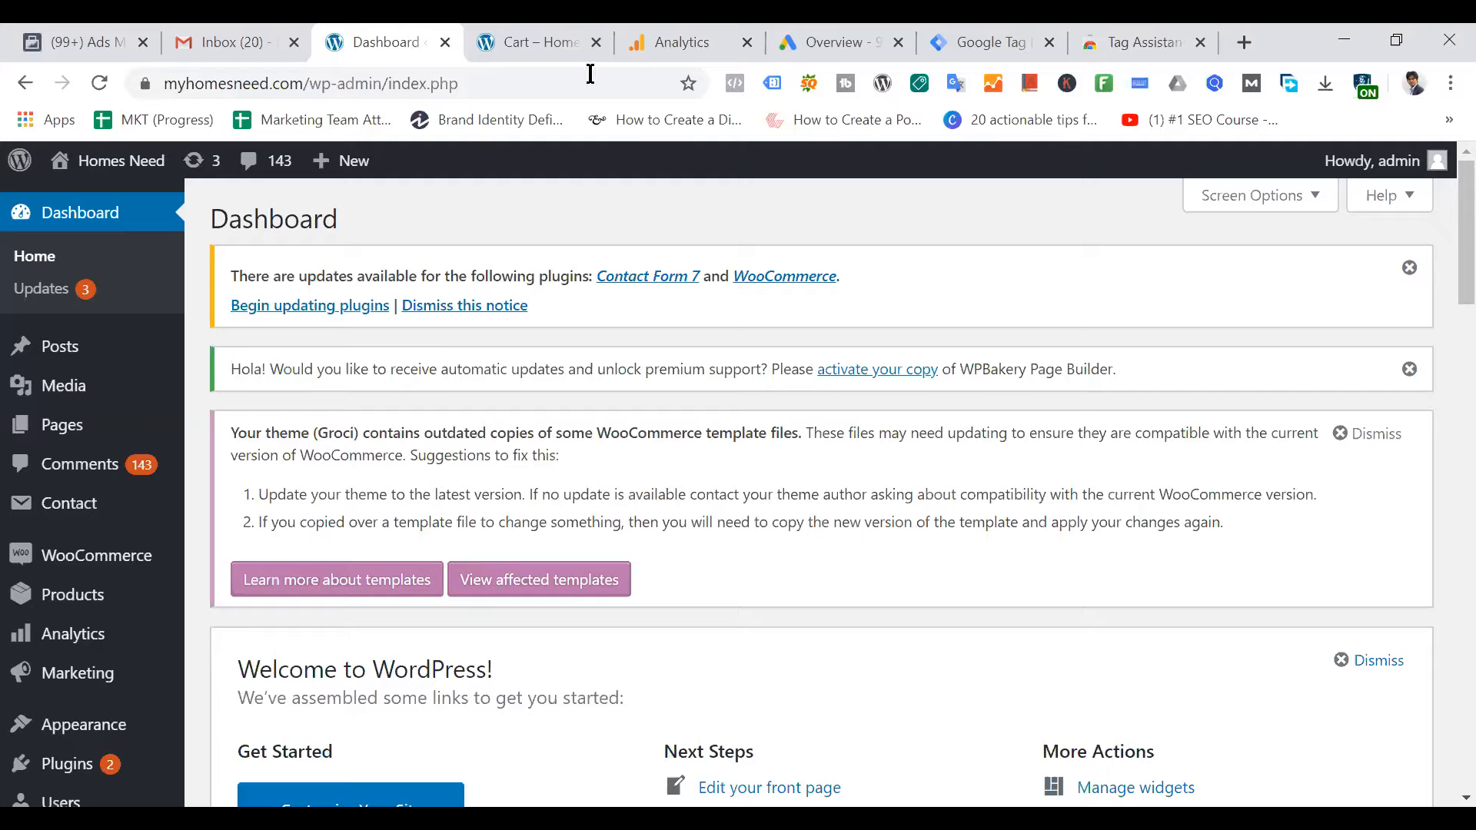
click(686, 43)
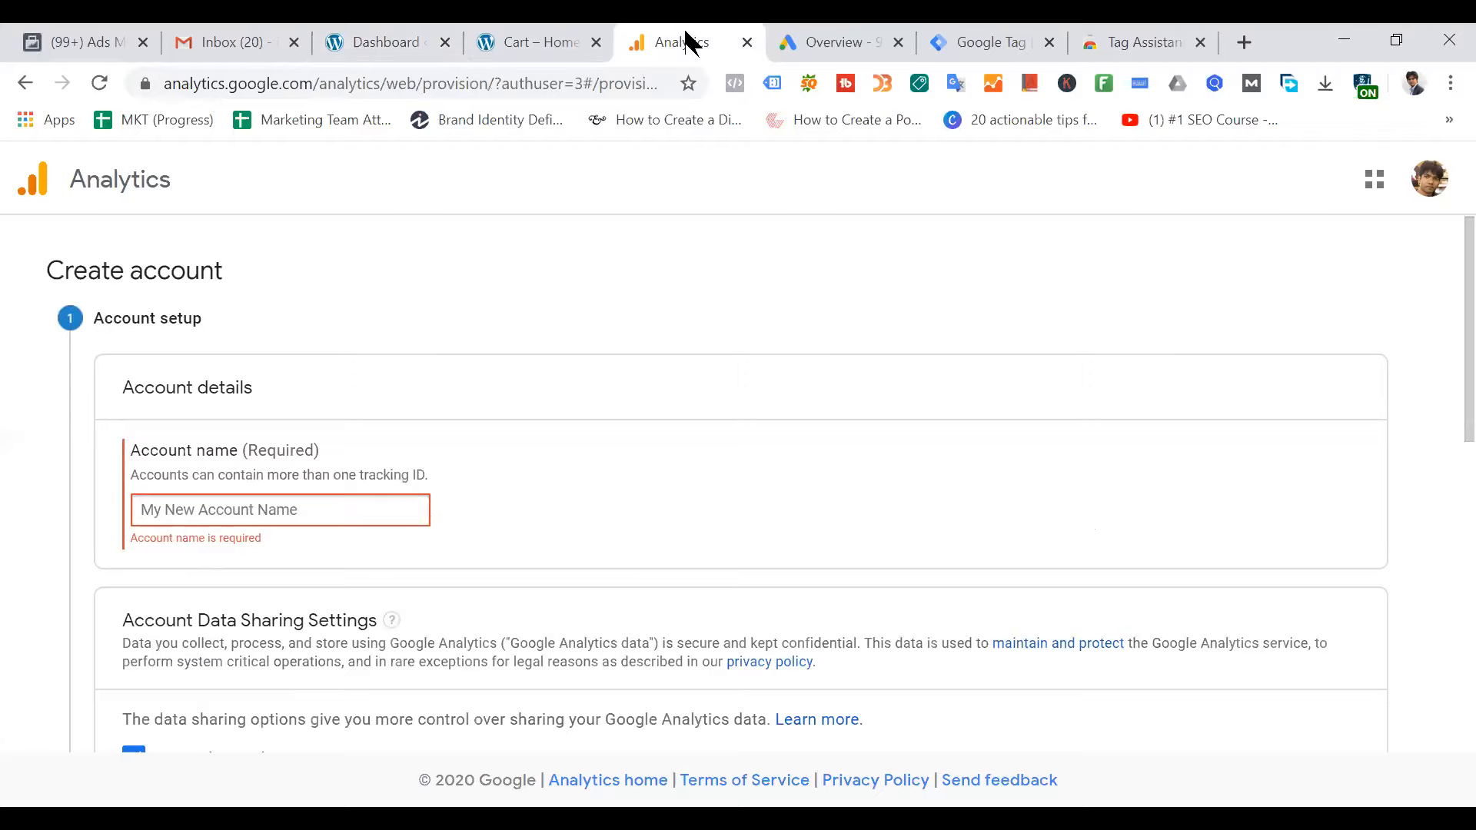
text(My H)
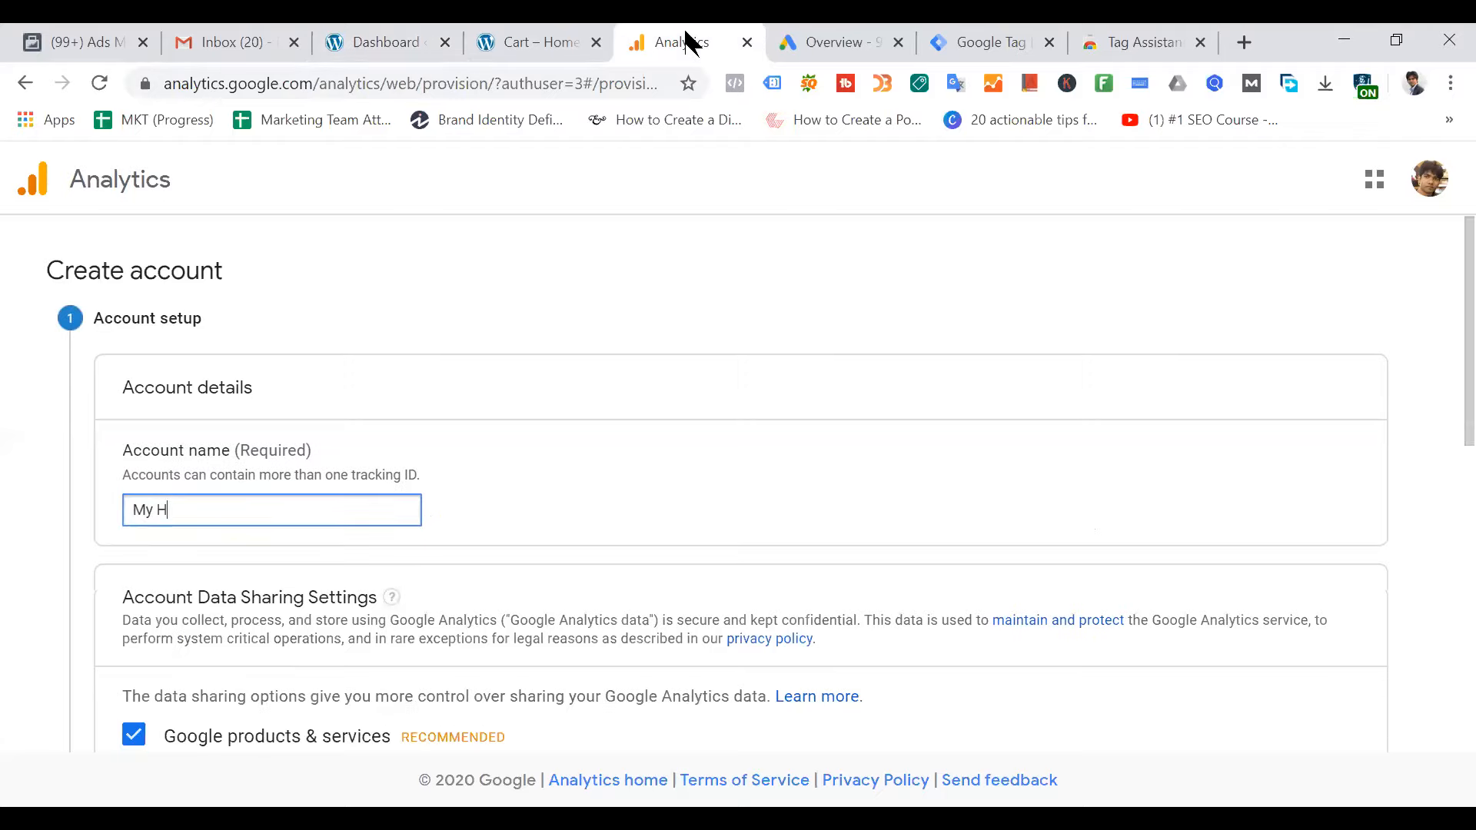
text(omes Need)
Keep all the recommended data sharing options selected and continue to the choice of what to measure
scroll(448, 417, down, 5)
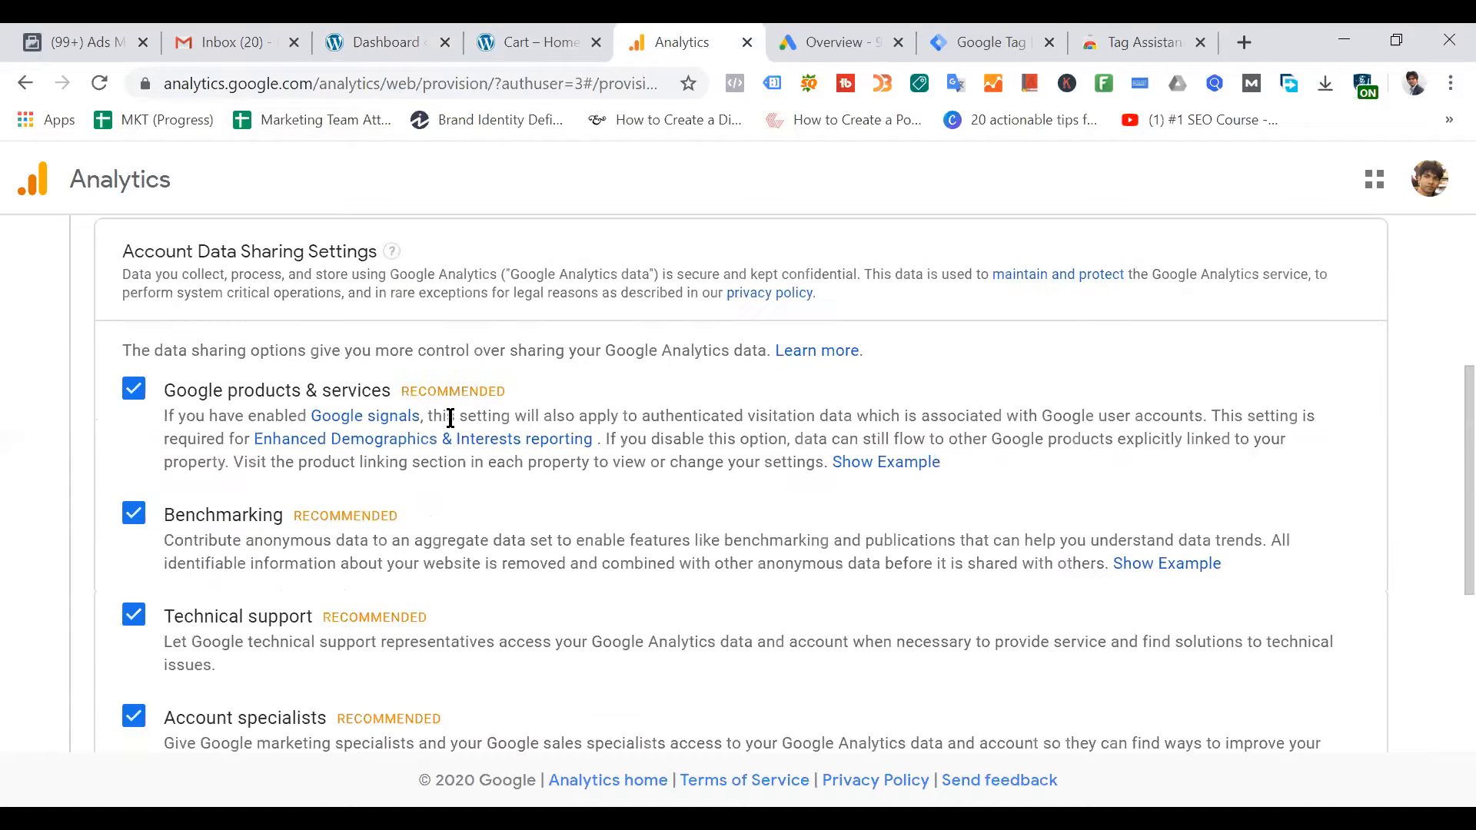
scroll(452, 420, down, 5)
scroll(452, 420, up, 3)
scroll(451, 415, down, 3)
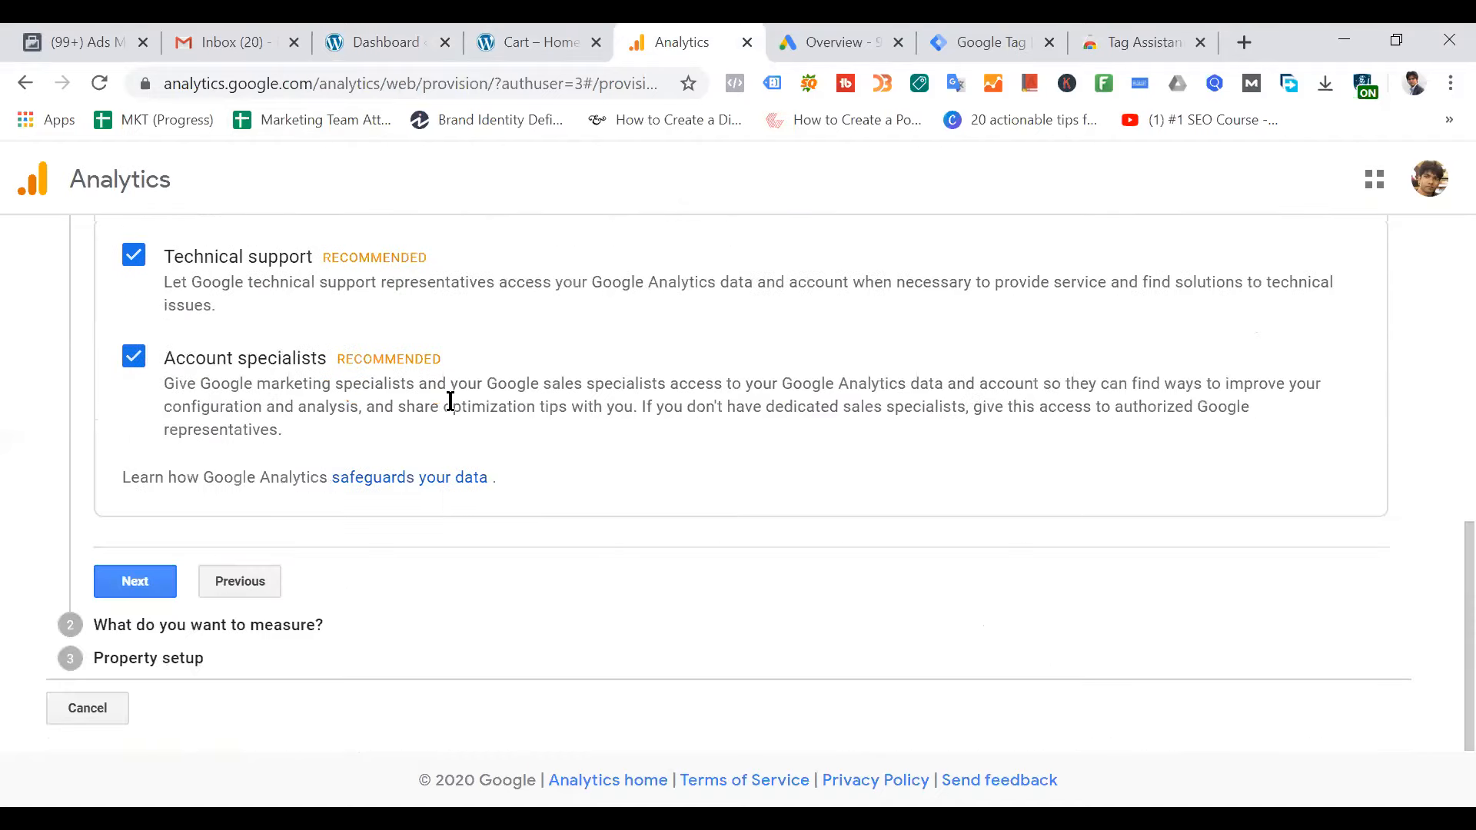
click(140, 587)
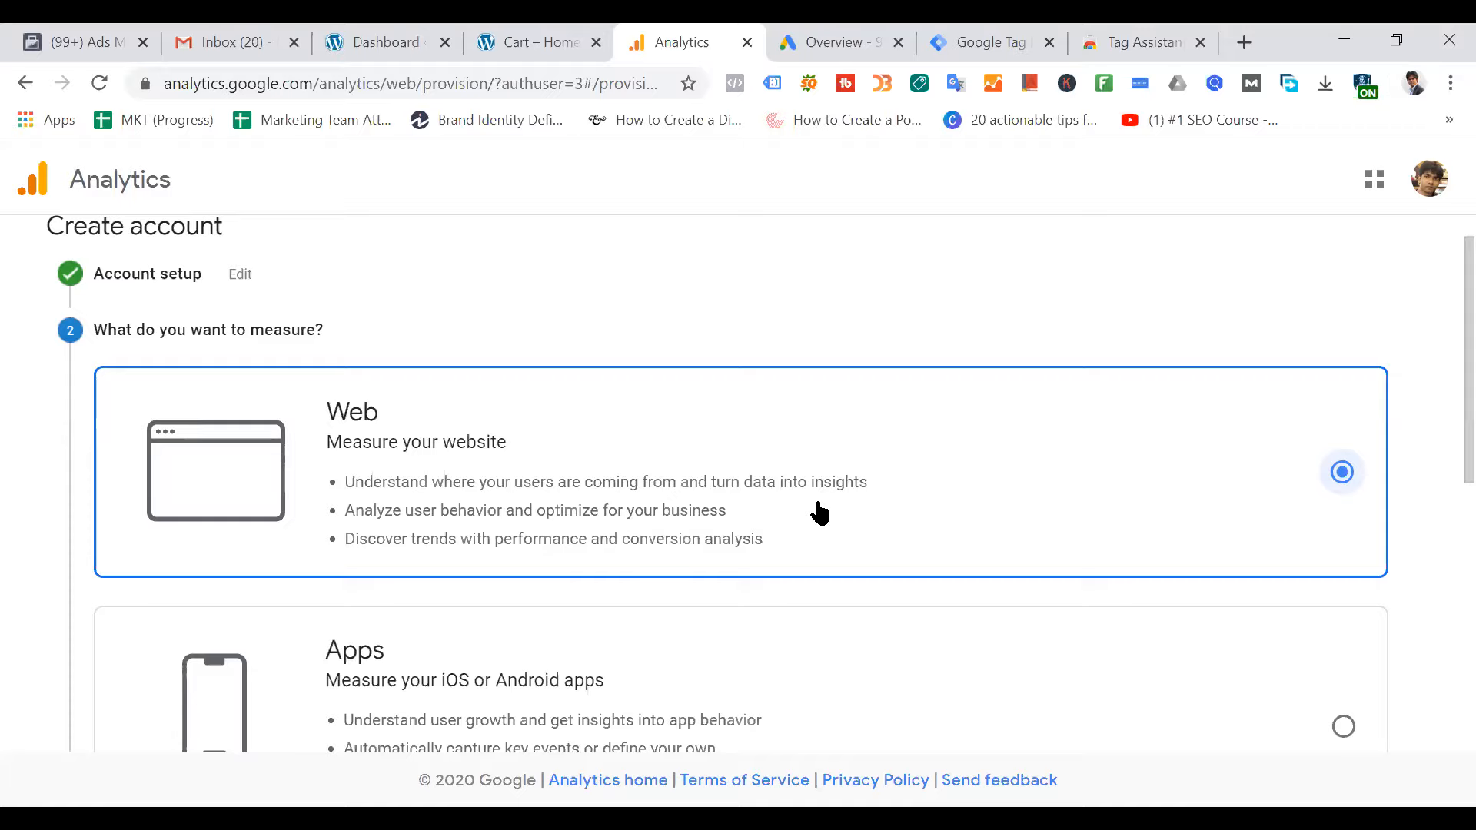
Search Google Images for "google analytics account structure" in a new browser tab
click(1243, 42)
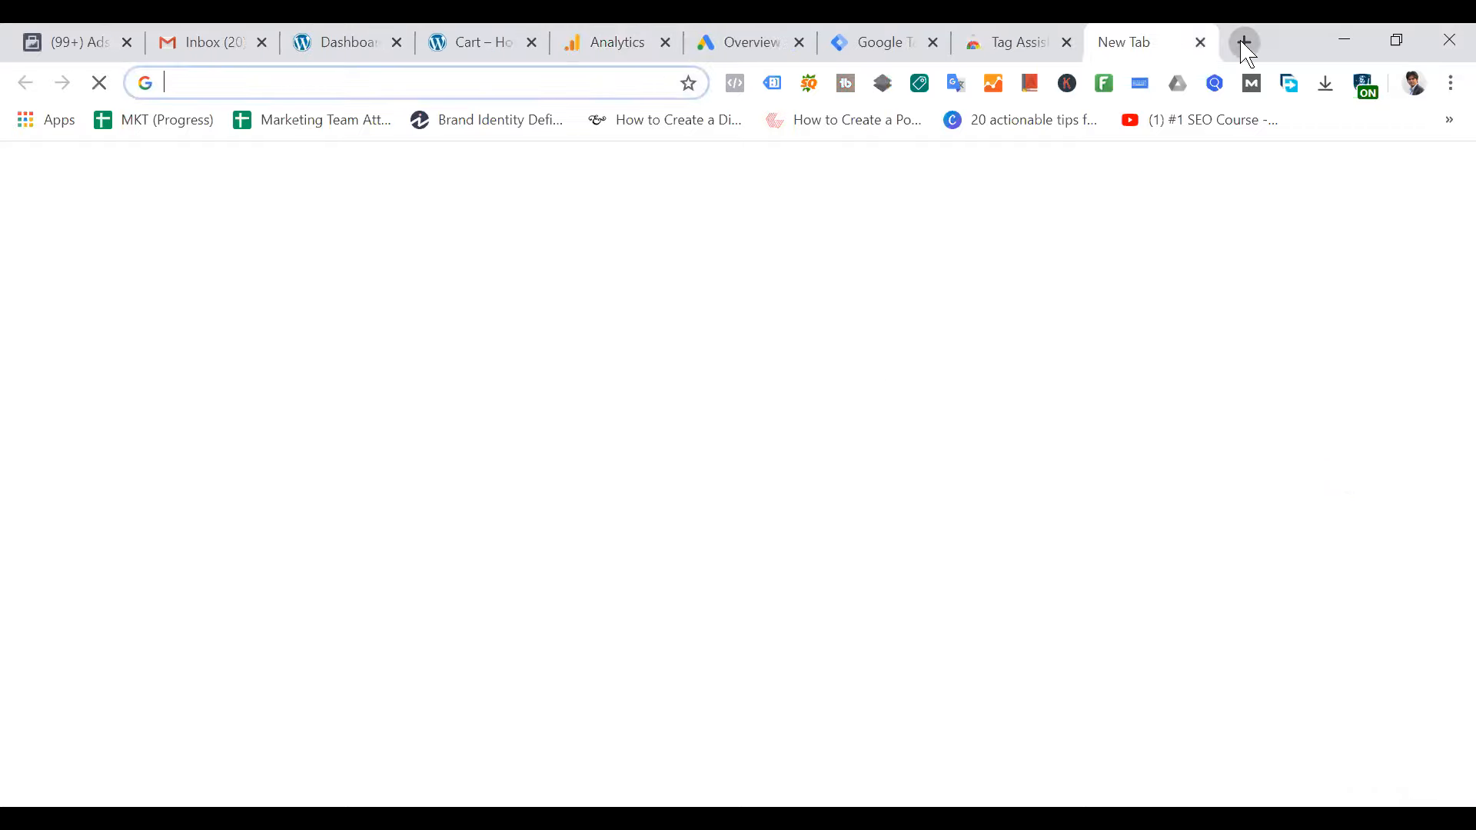
text(google)
key(BackSpace)
key(BackSpace)
key(BackSpace)
key(BackSpace)
key(BackSpace)
key(BackSpace)
key(BackSpace)
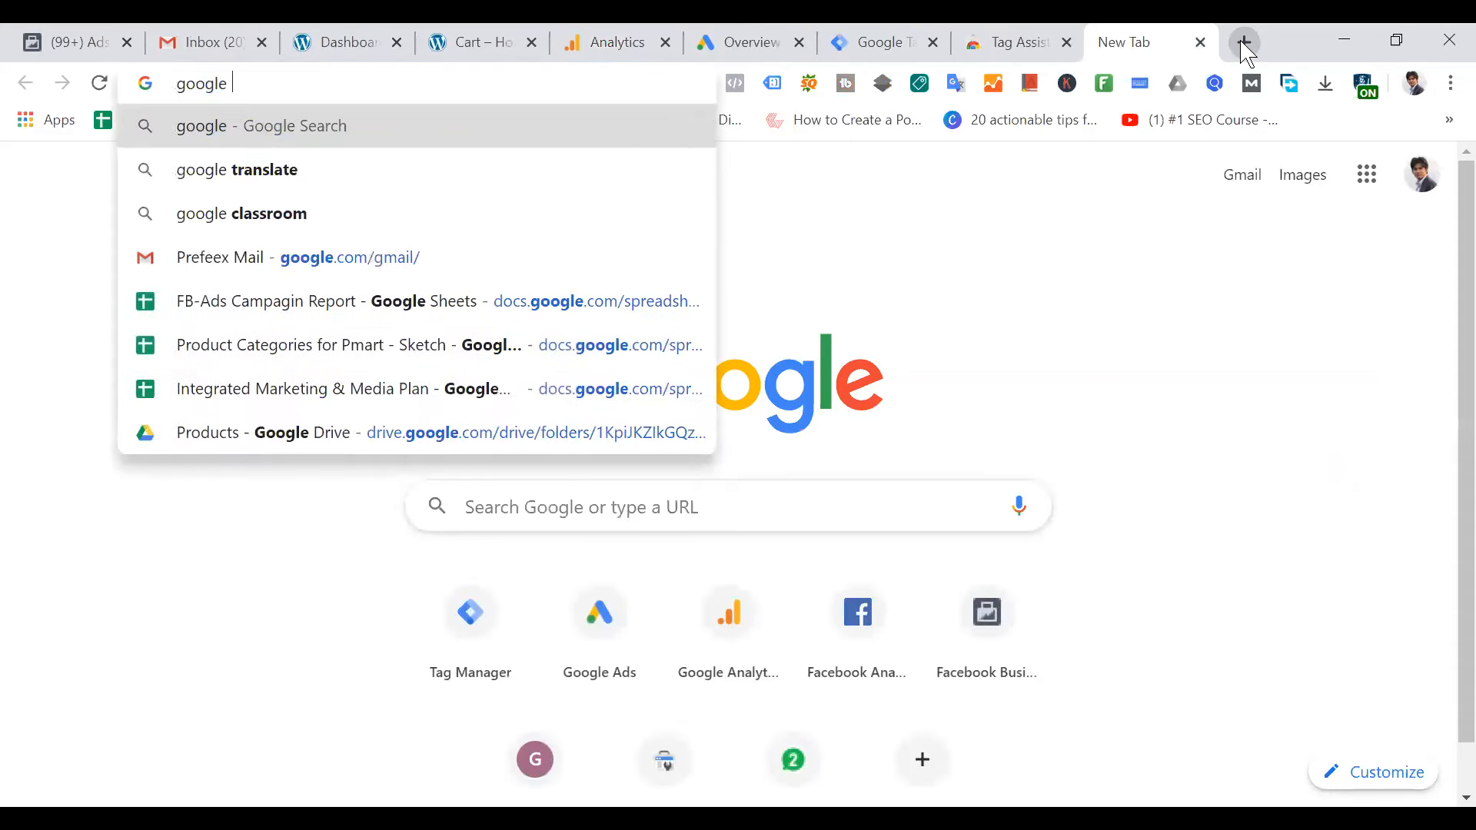
text(google ana)
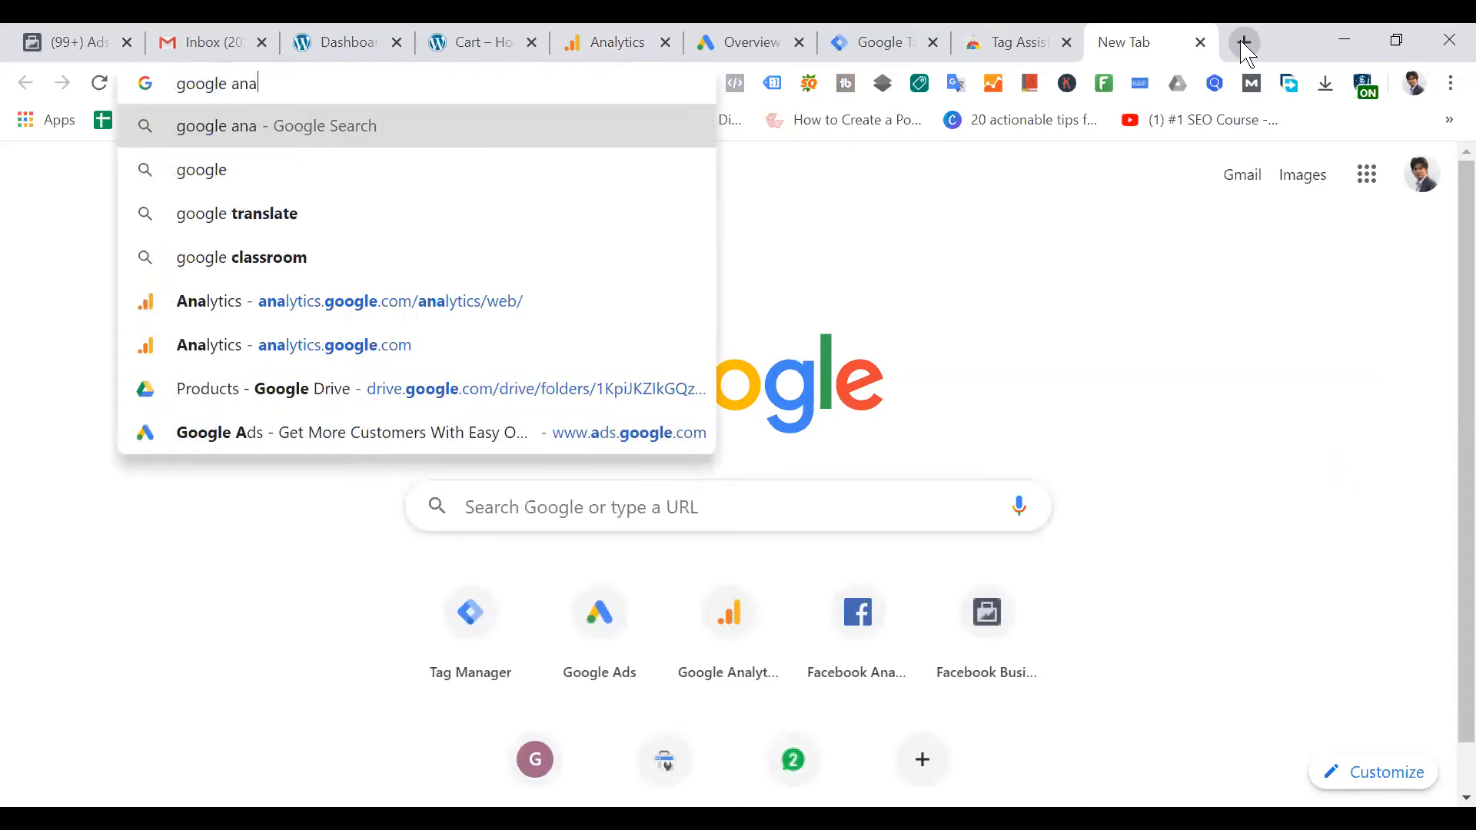
text(lytics ac)
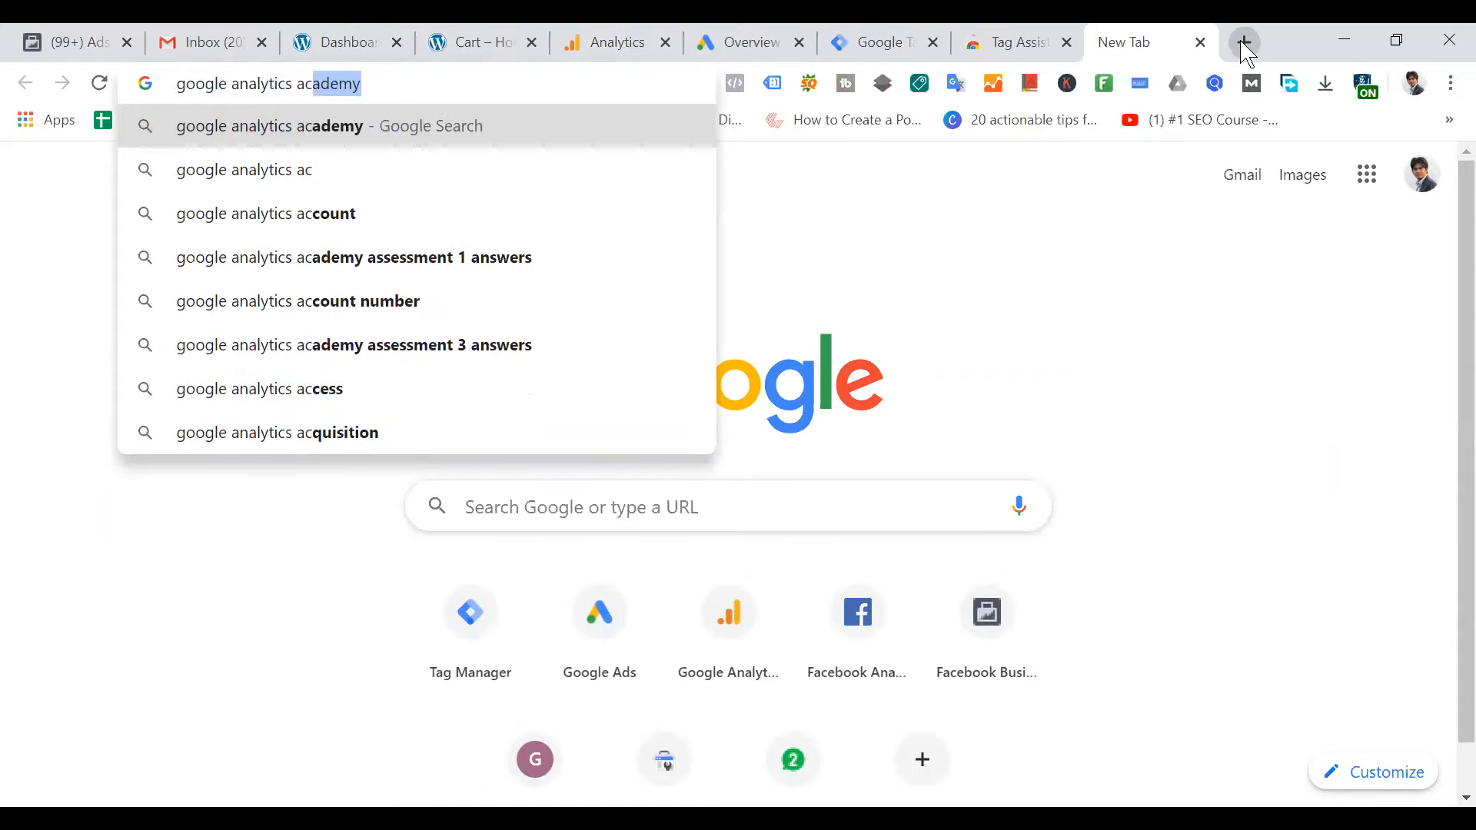
text(ount st)
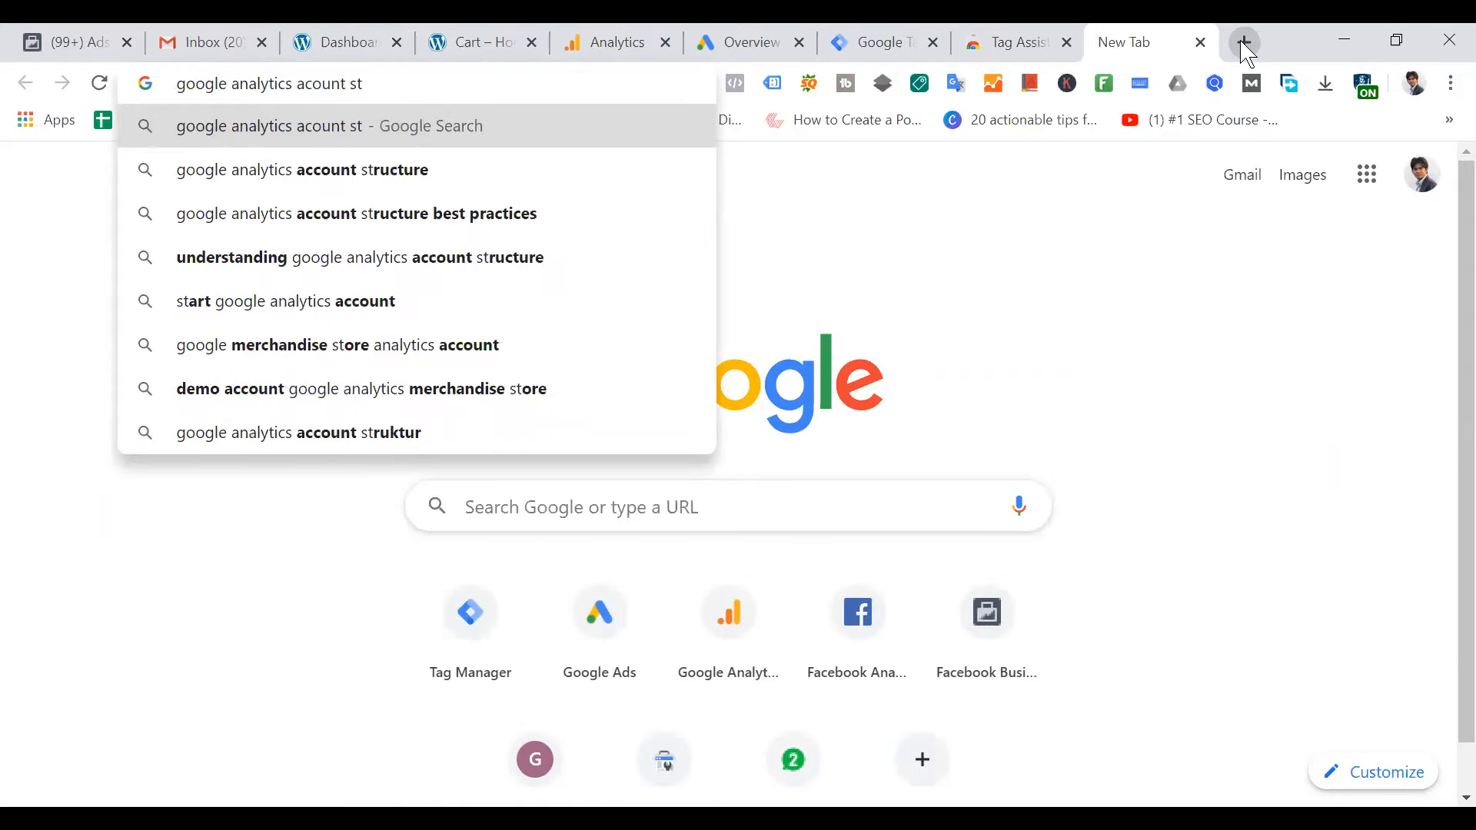
click(353, 170)
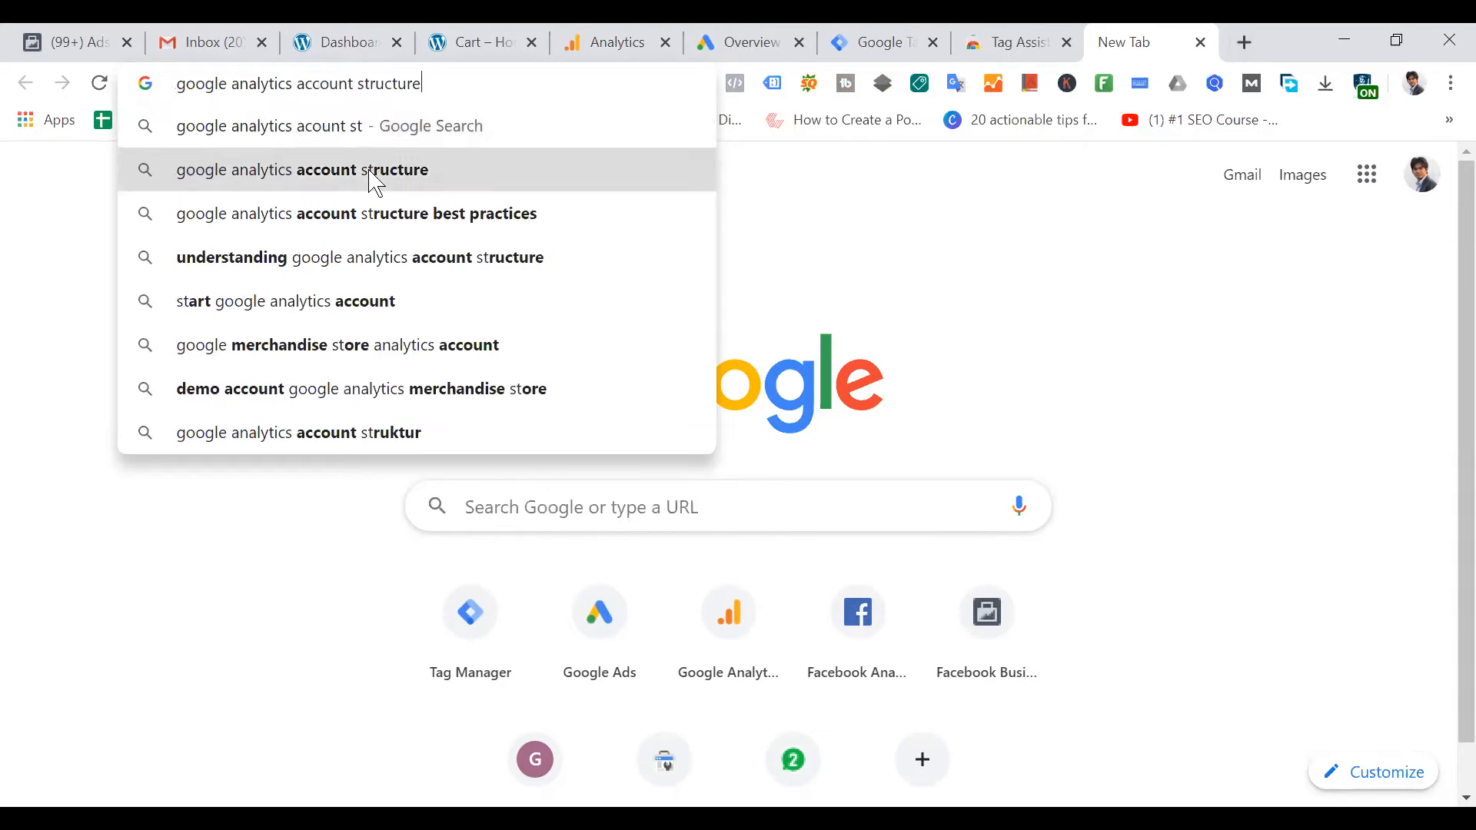
click(315, 260)
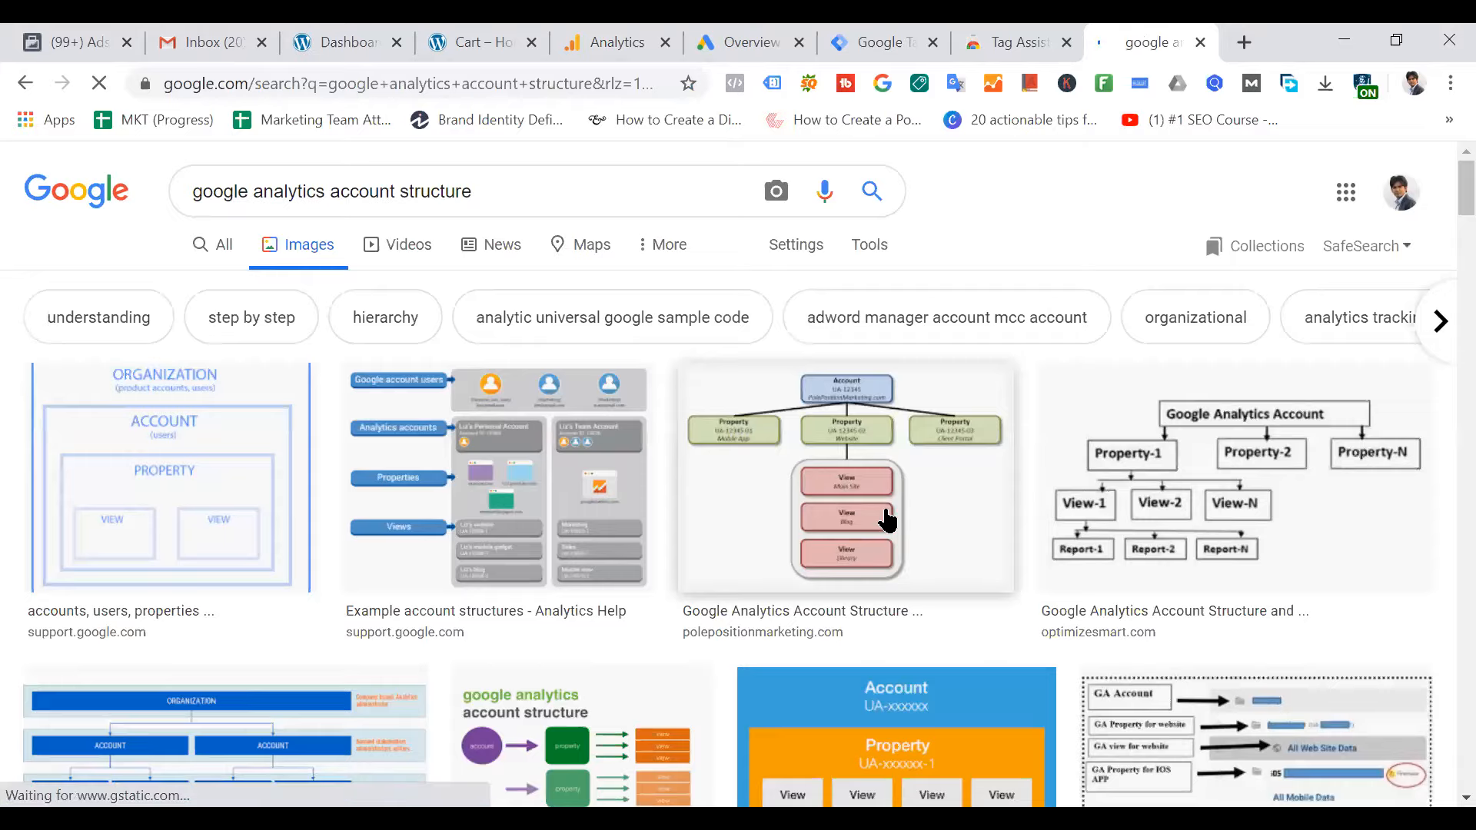
Open ZoomOwl's article on structuring an Analytics account, accept its cookies, block its notifications and examine the organizational structure diagram
scroll(810, 520, down, 5)
click(270, 242)
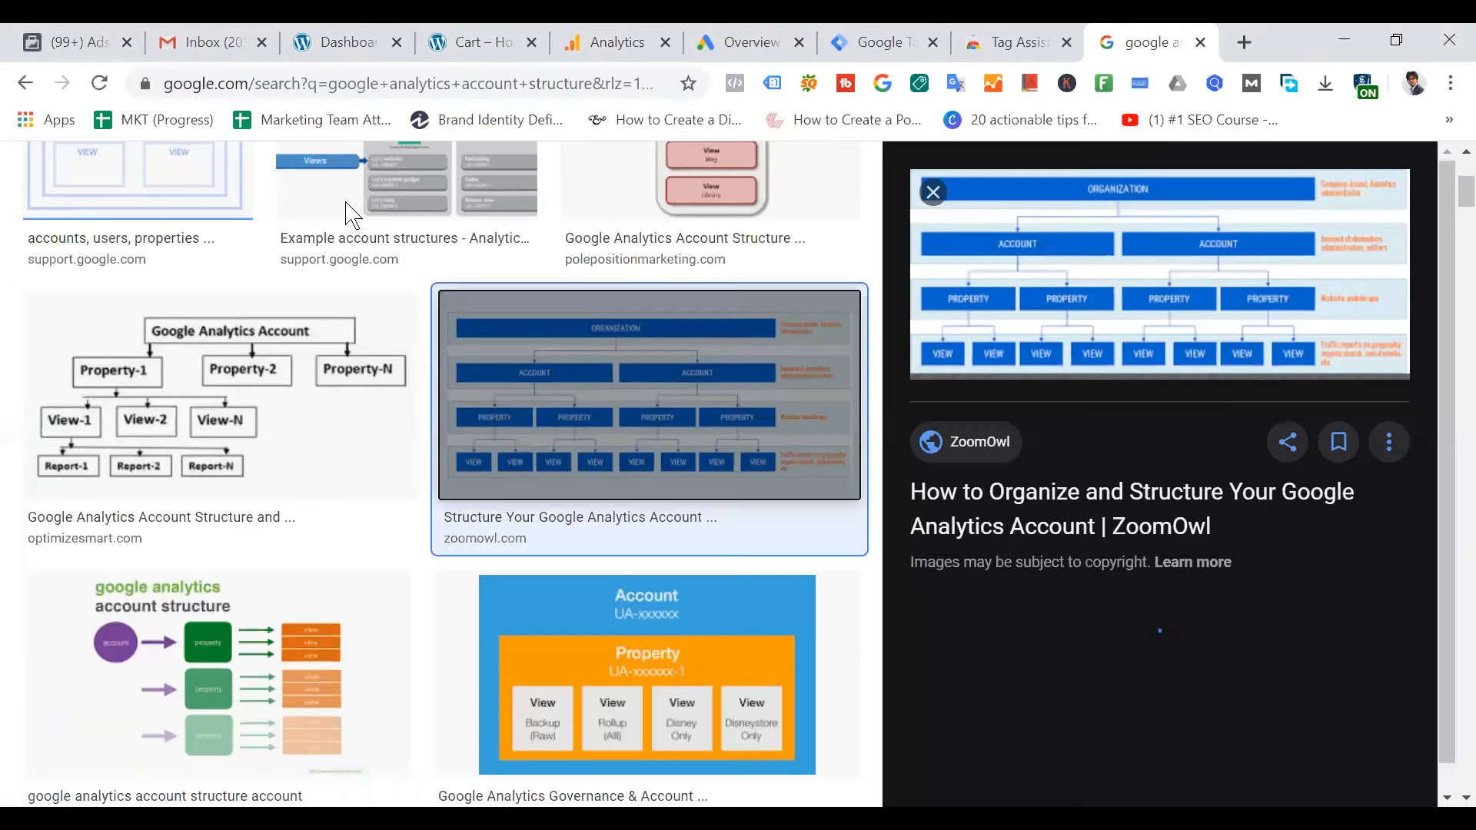
click(1272, 261)
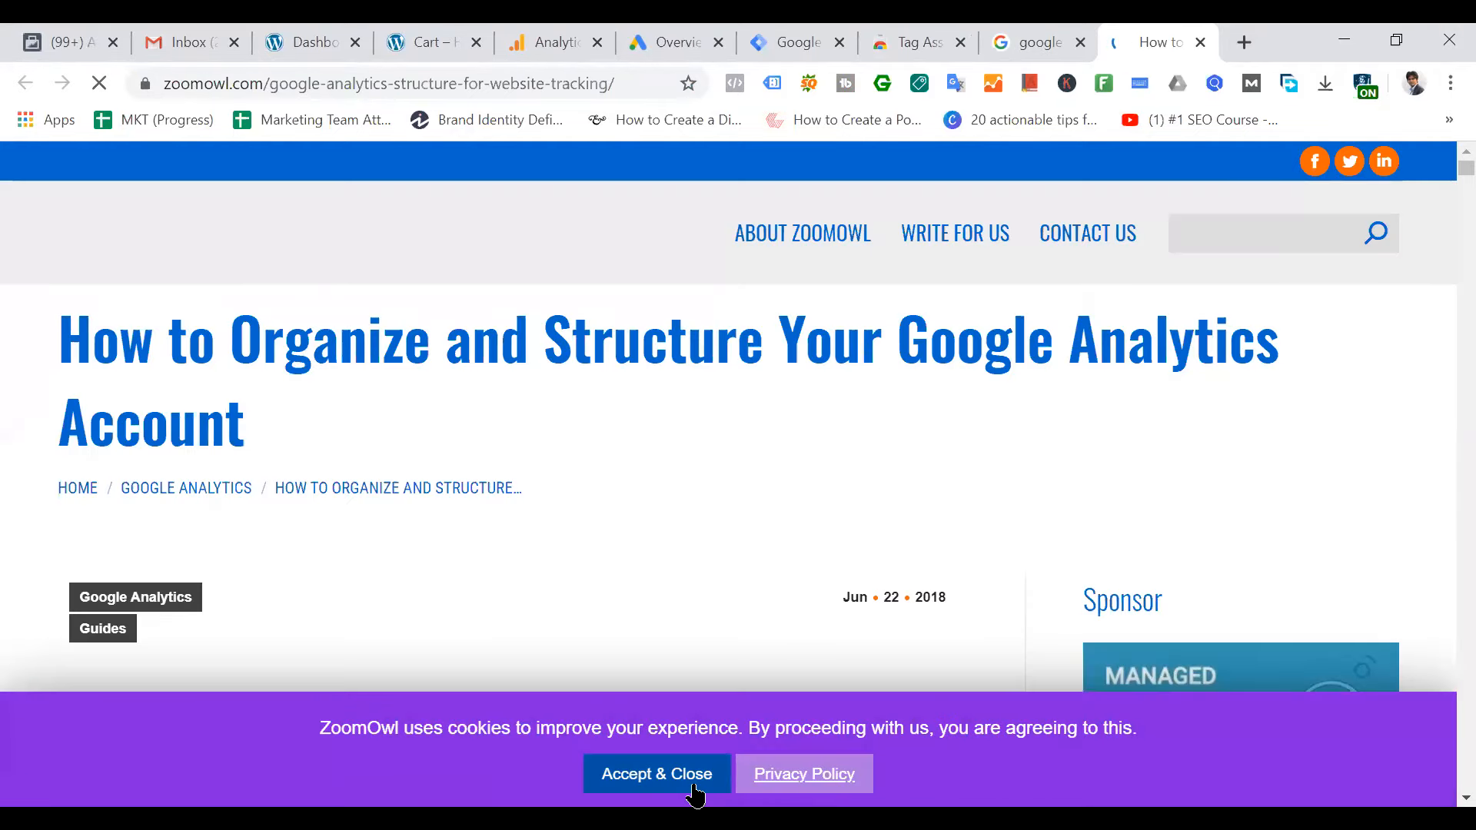
click(692, 789)
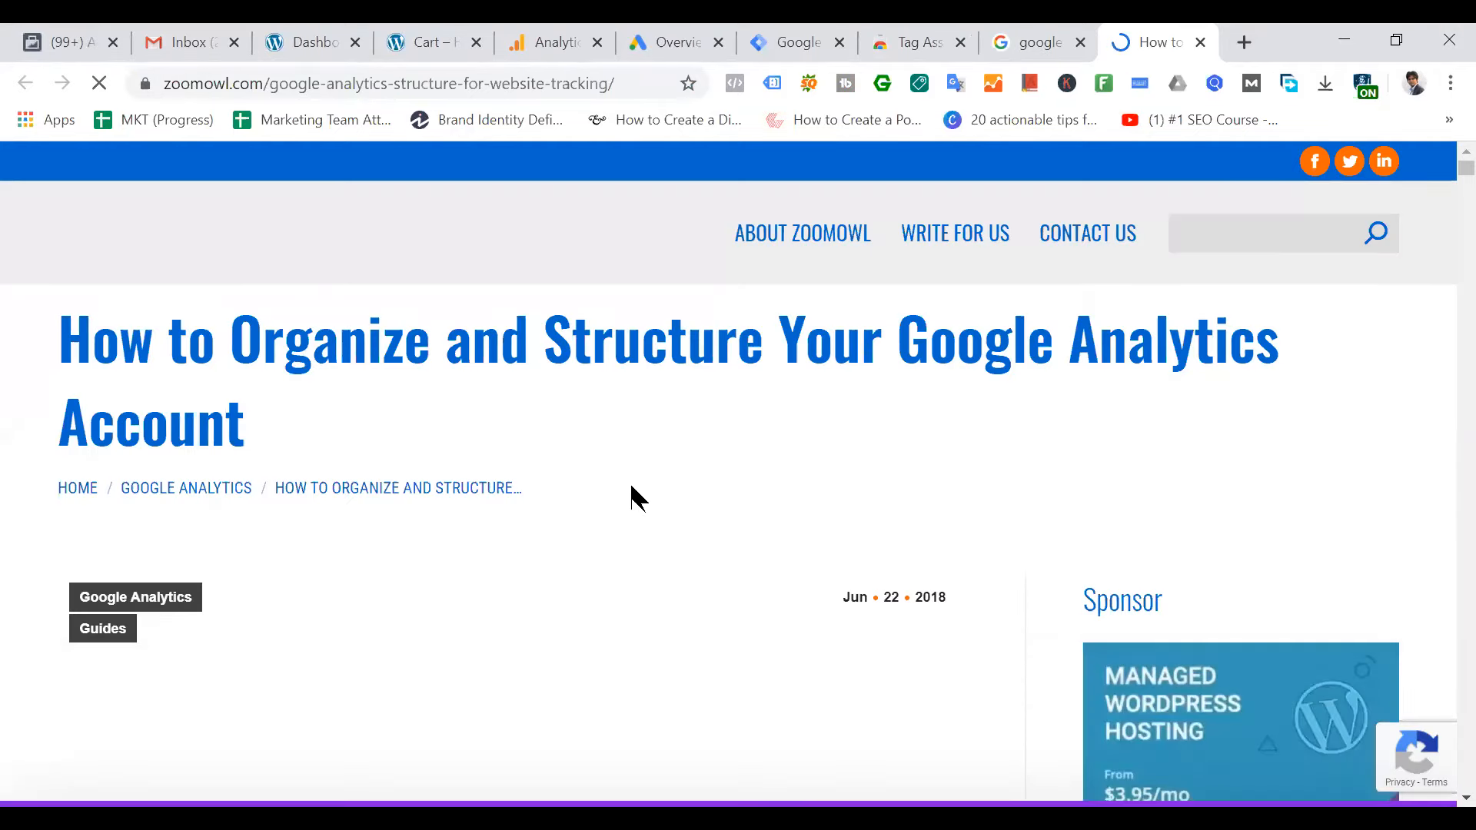
scroll(665, 500, down, 9)
scroll(666, 494, down, 3)
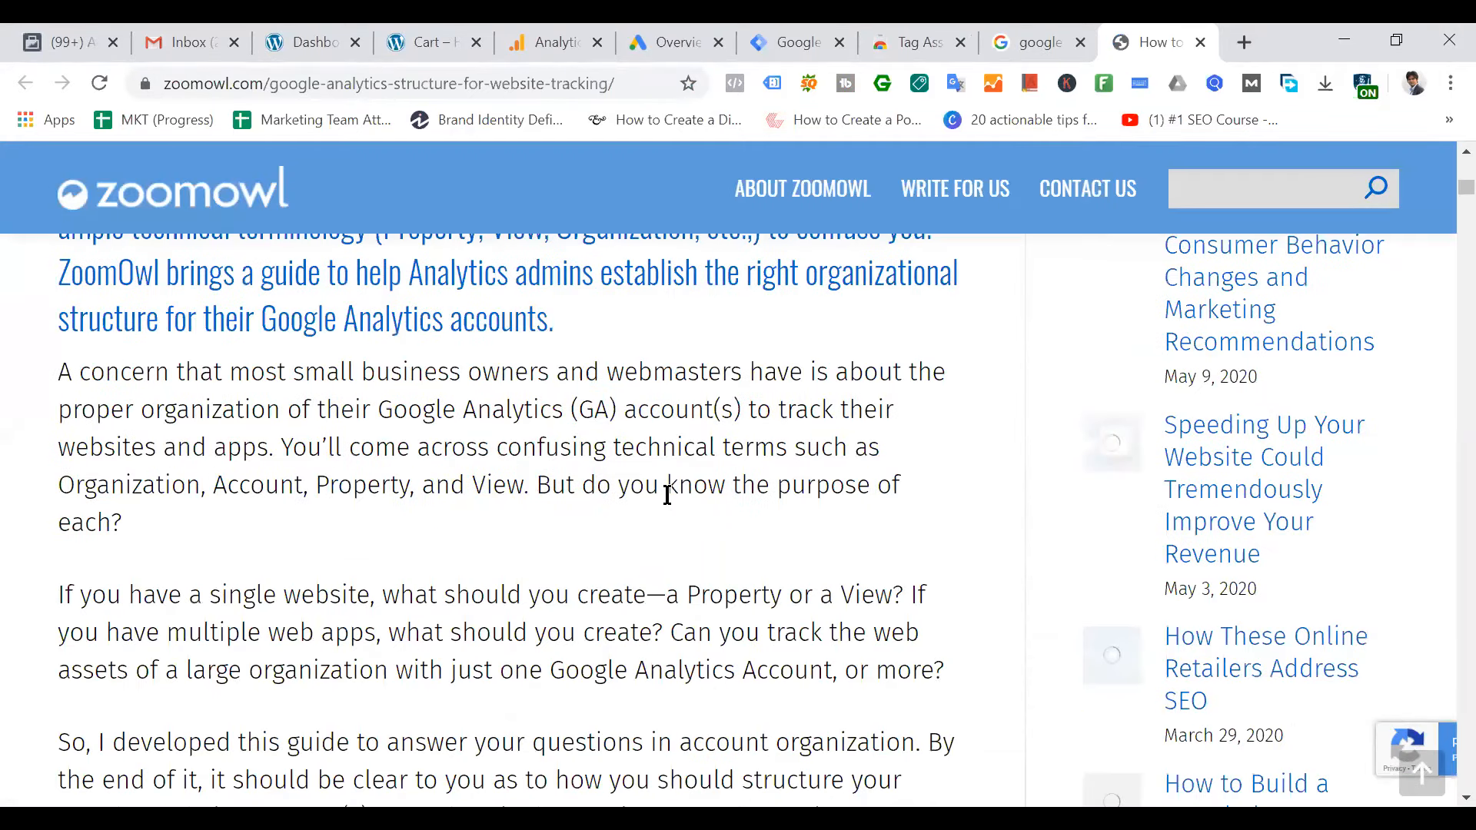
scroll(666, 494, down, 8)
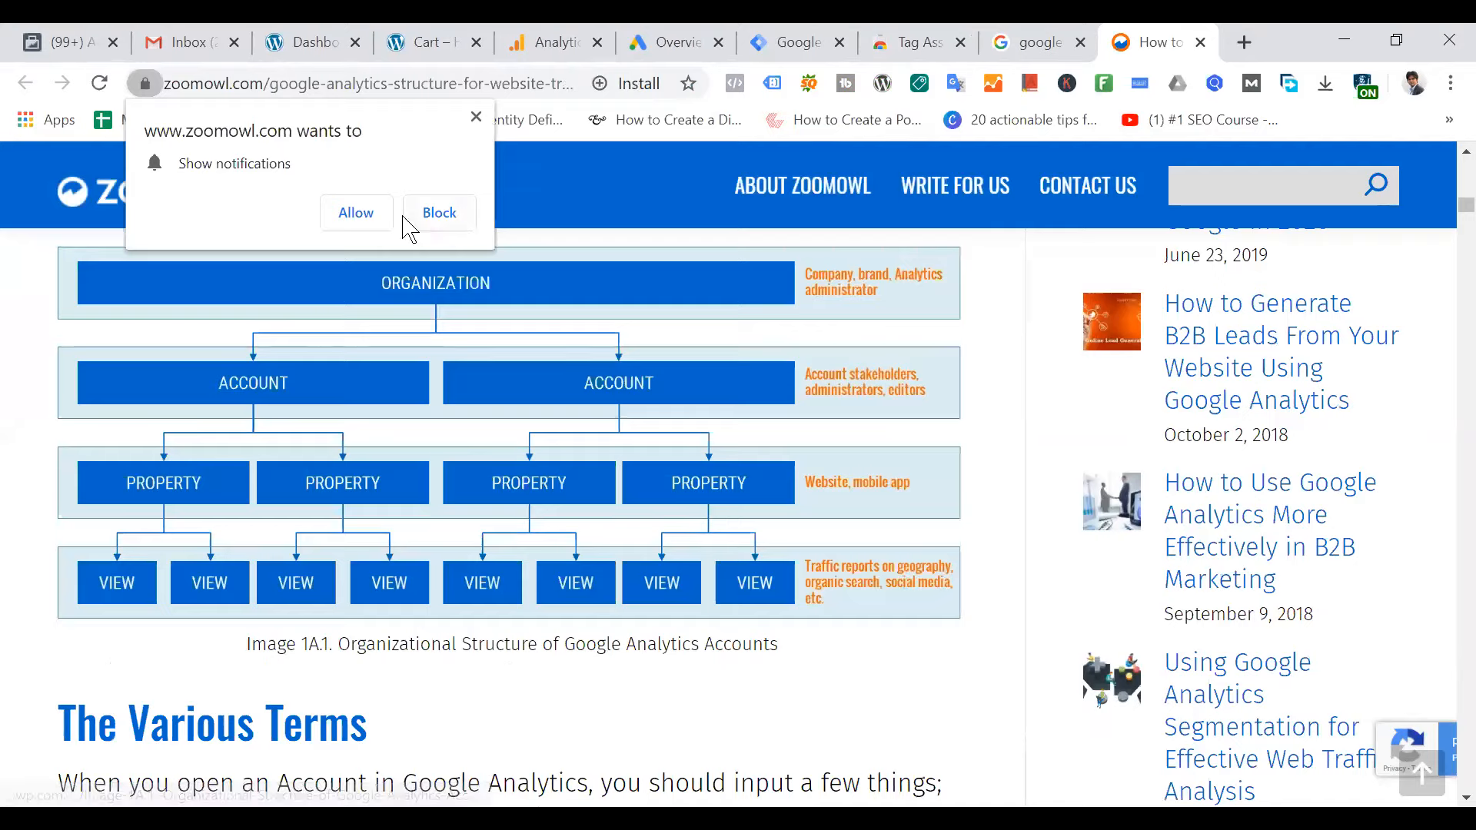
click(438, 213)
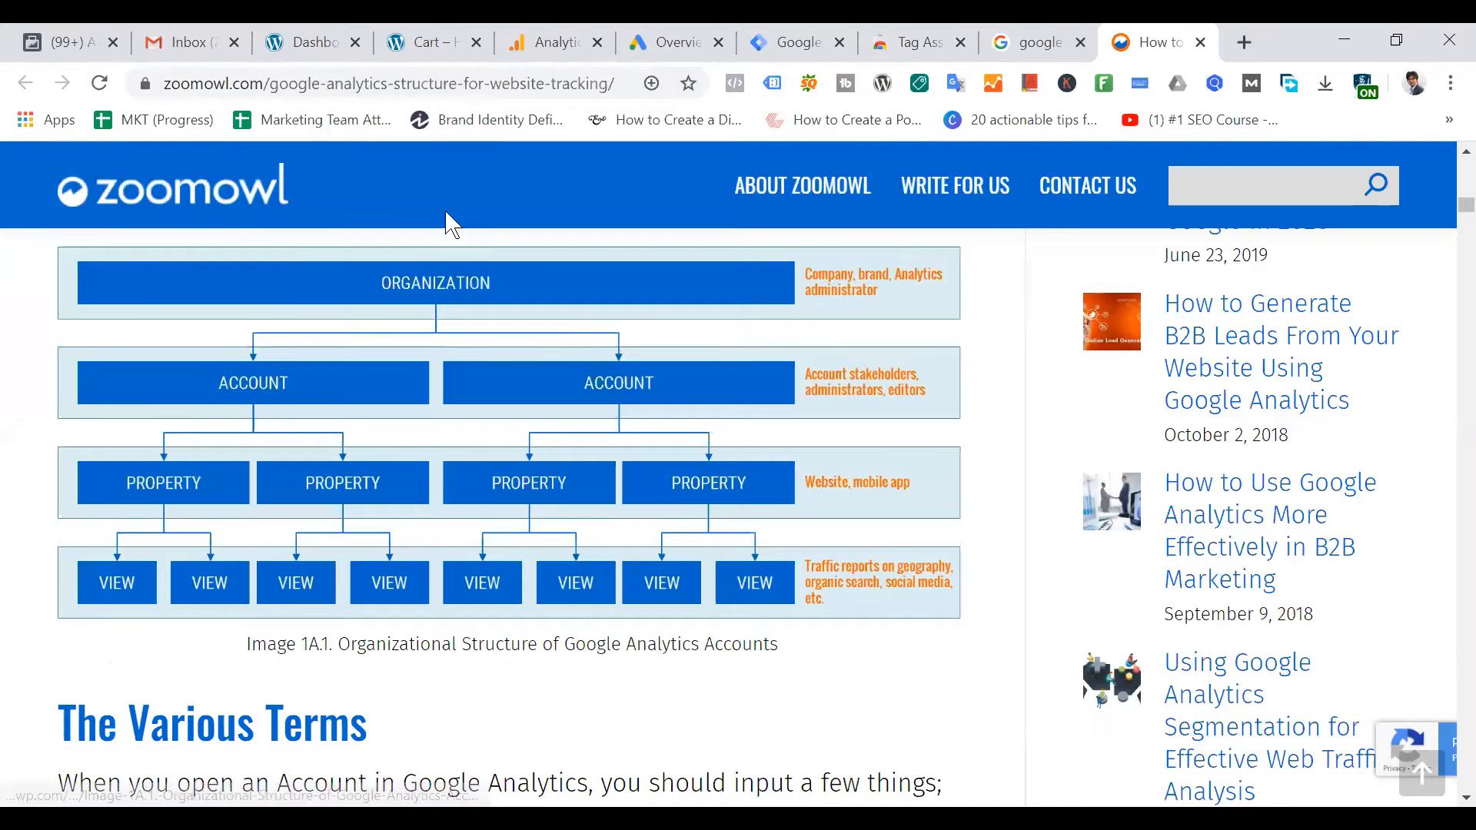
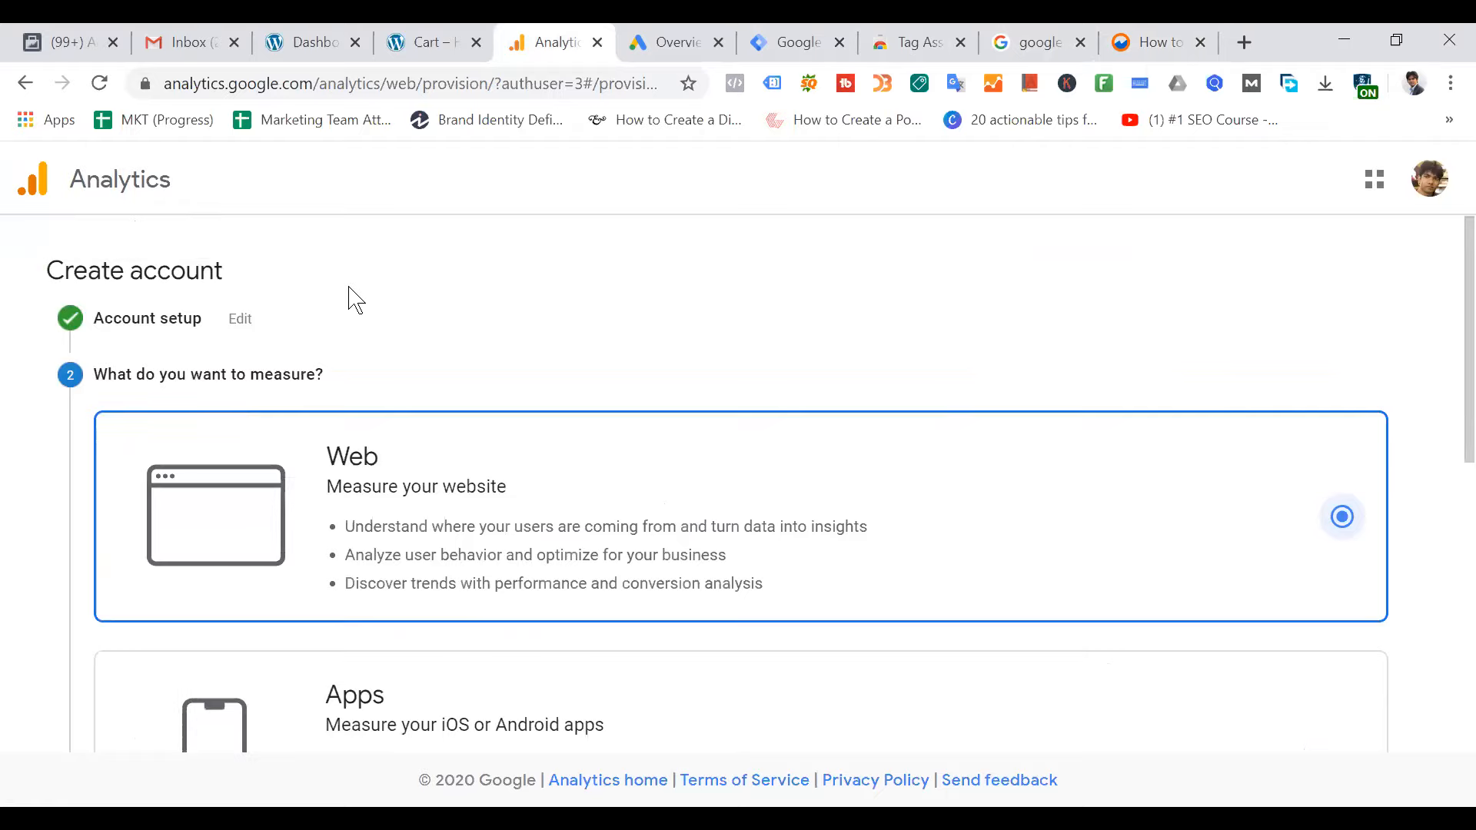
Restart the Analytics account setup, name the account My Homes Need and continue to the choice of what to measure
click(25, 83)
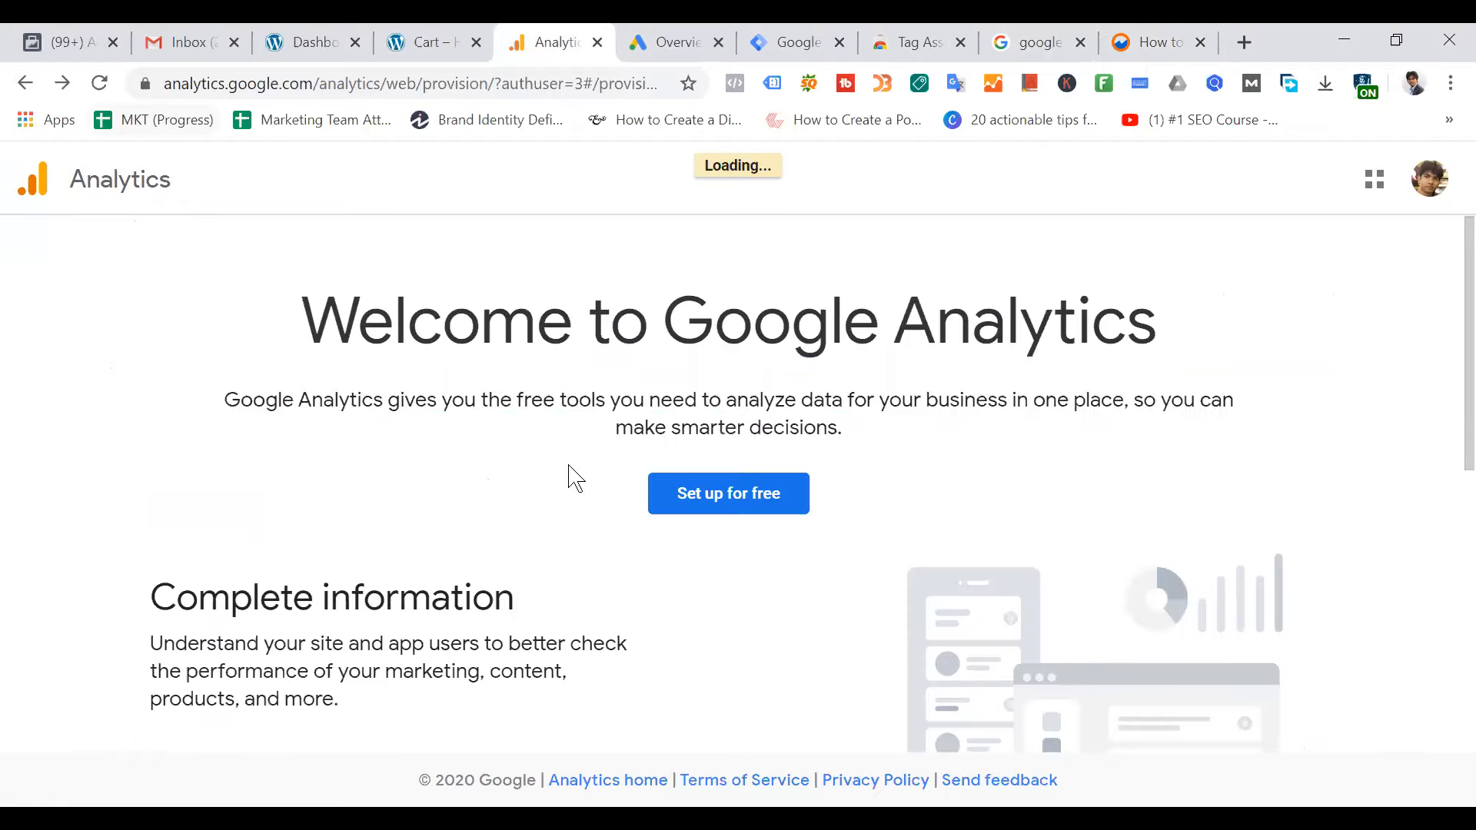
click(747, 500)
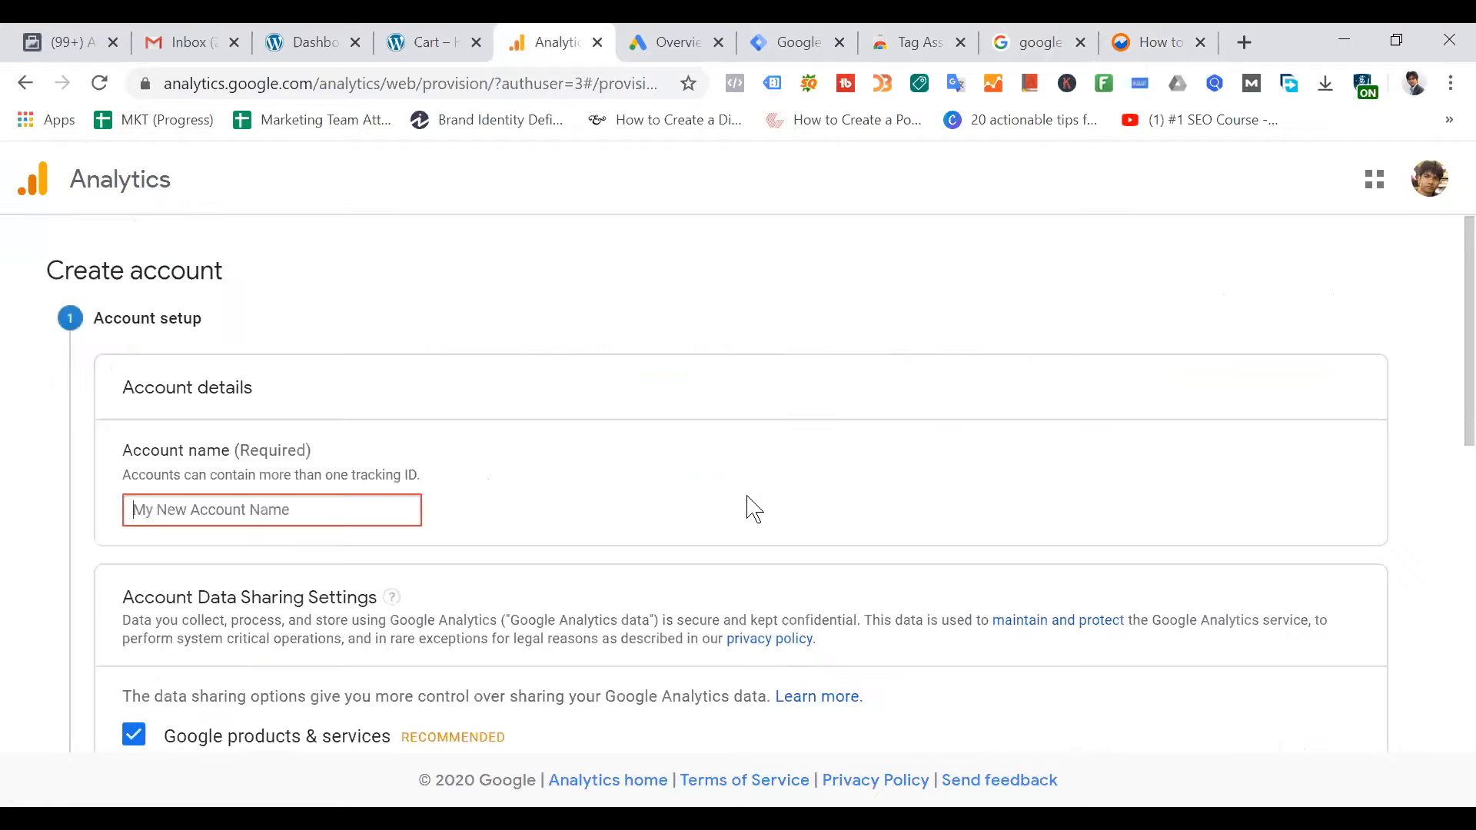
click(264, 509)
text(My HOme)
key(BackSpace)
key(BackSpace)
key(BackSpace)
text(omes Need)
scroll(487, 418, down, 8)
click(152, 584)
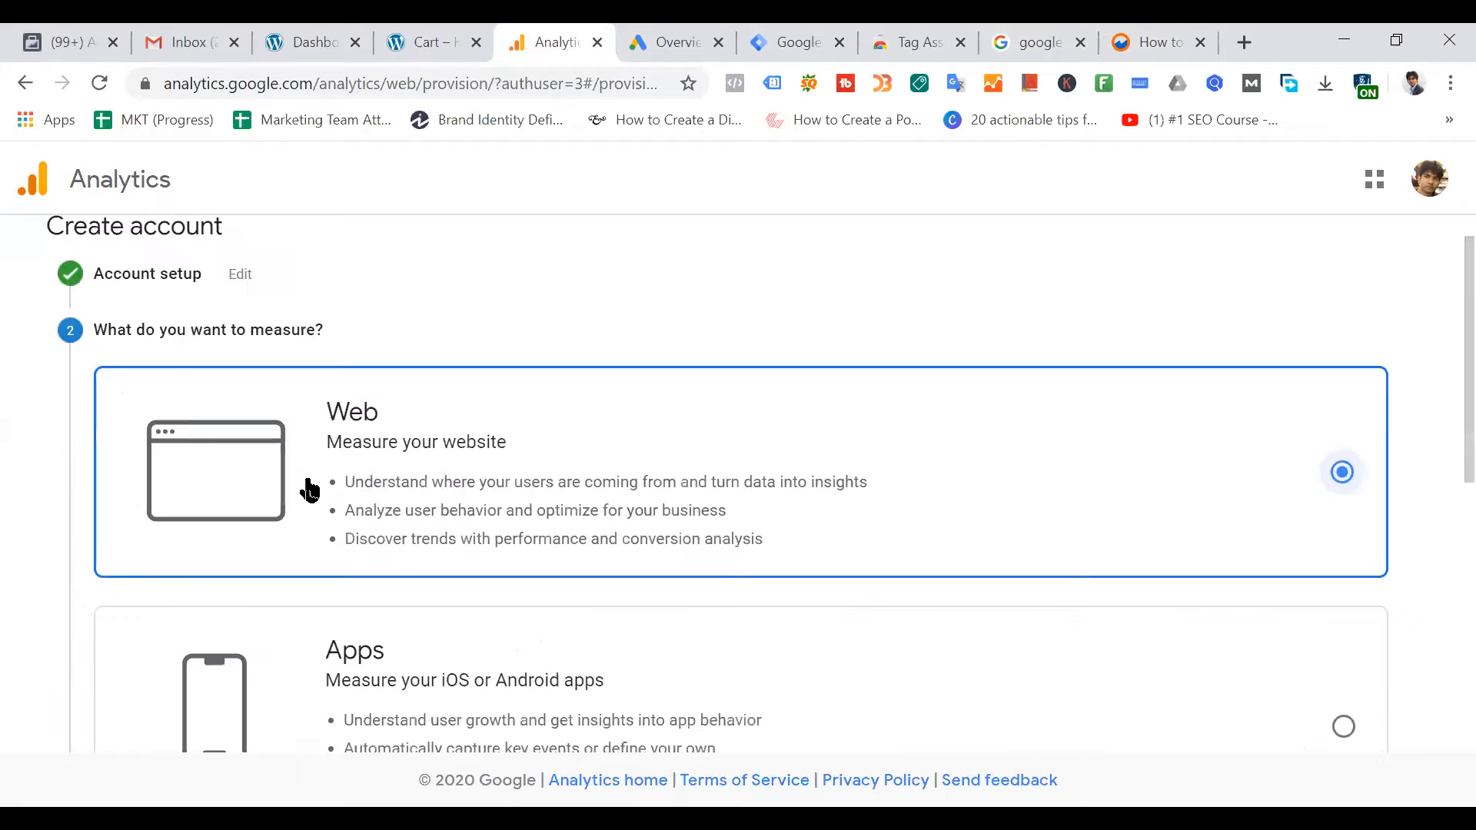
Compare the Web, Apps, and Apps and web measurement options, and check the store's cart page before returning to Analytics
scroll(461, 484, down, 1)
scroll(501, 466, down, 6)
scroll(528, 422, up, 5)
scroll(384, 445, up, 3)
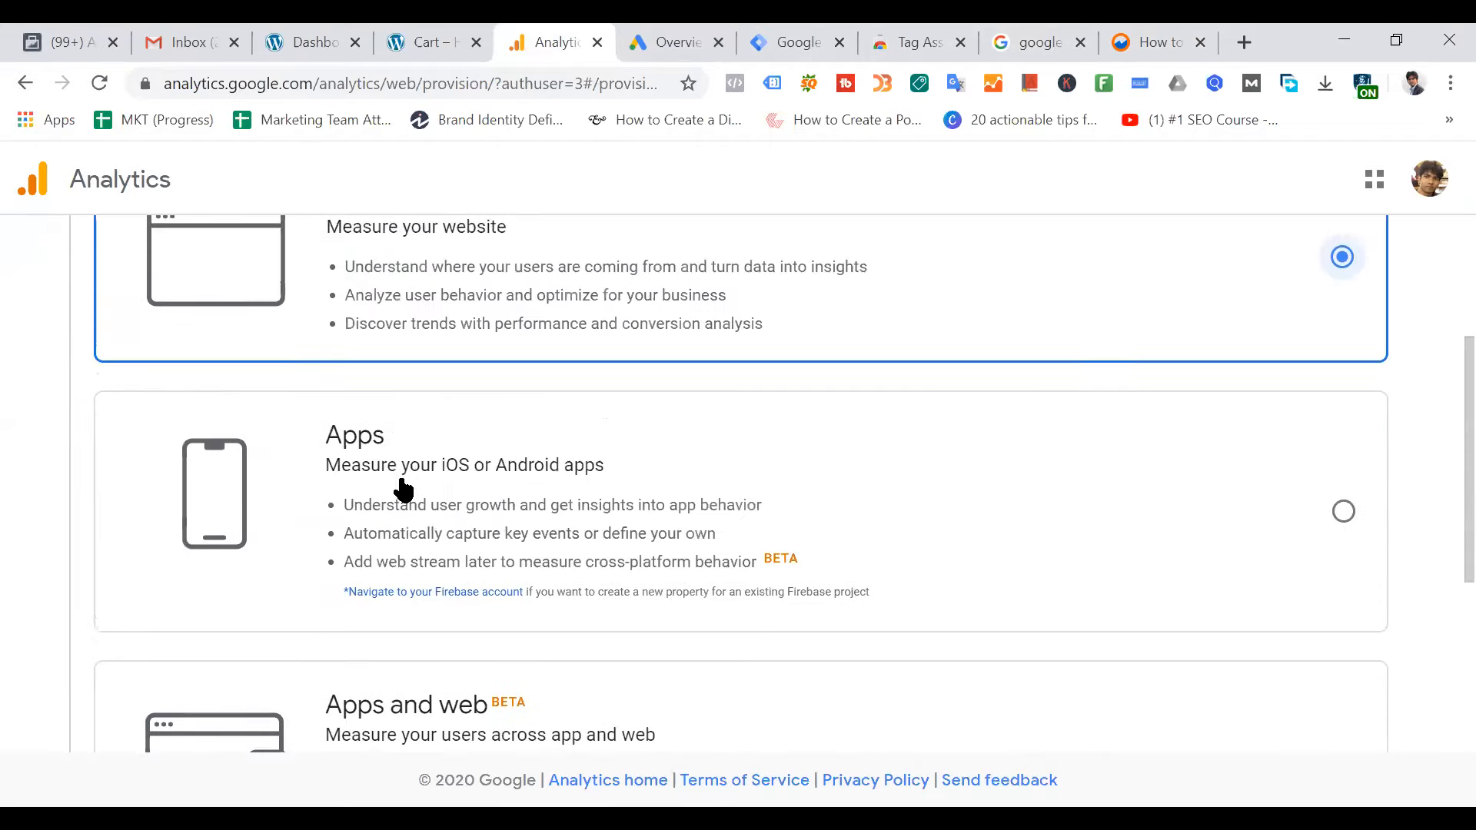
scroll(377, 449, down, 4)
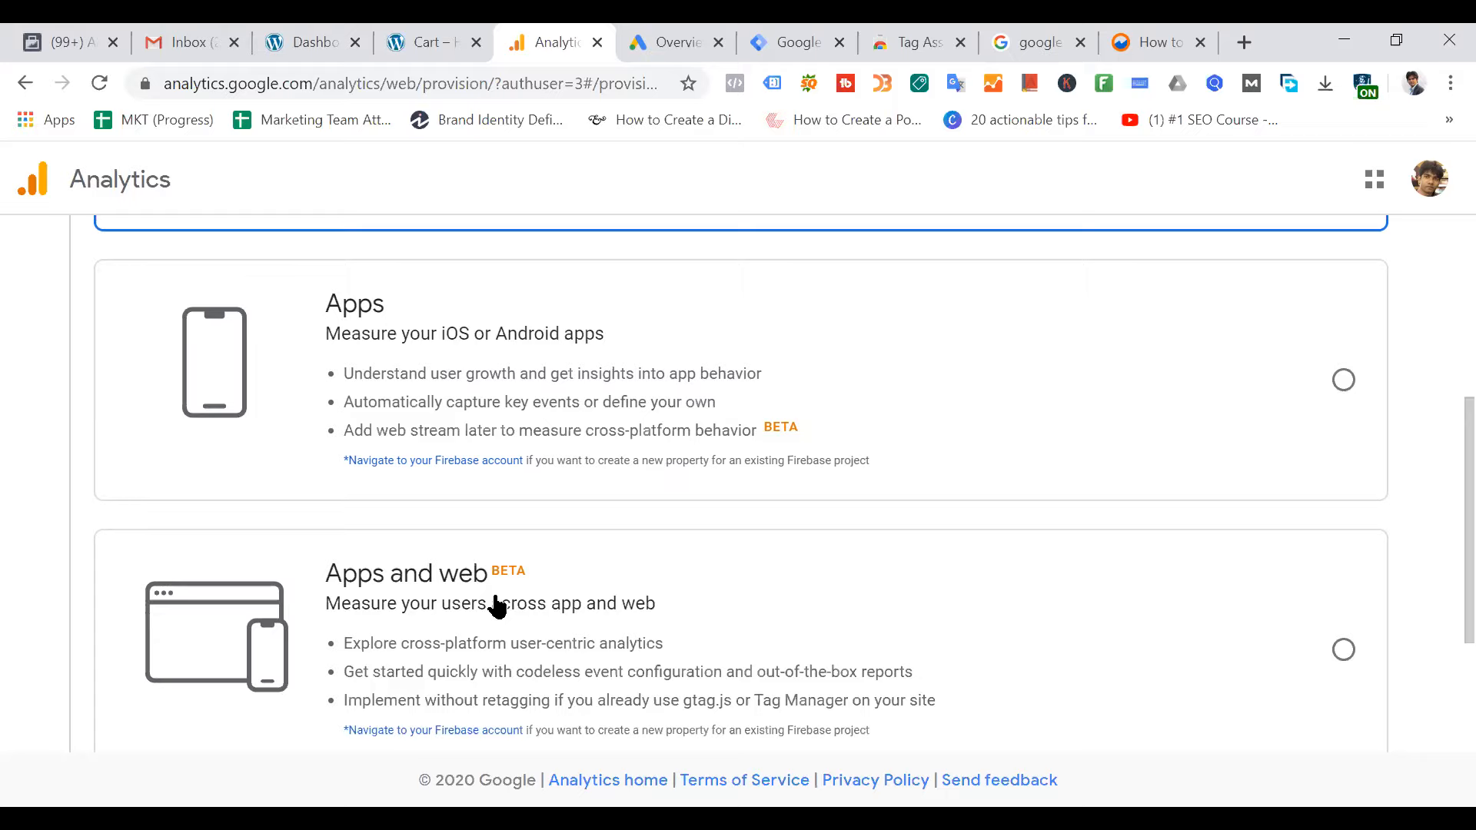
scroll(876, 421, up, 3)
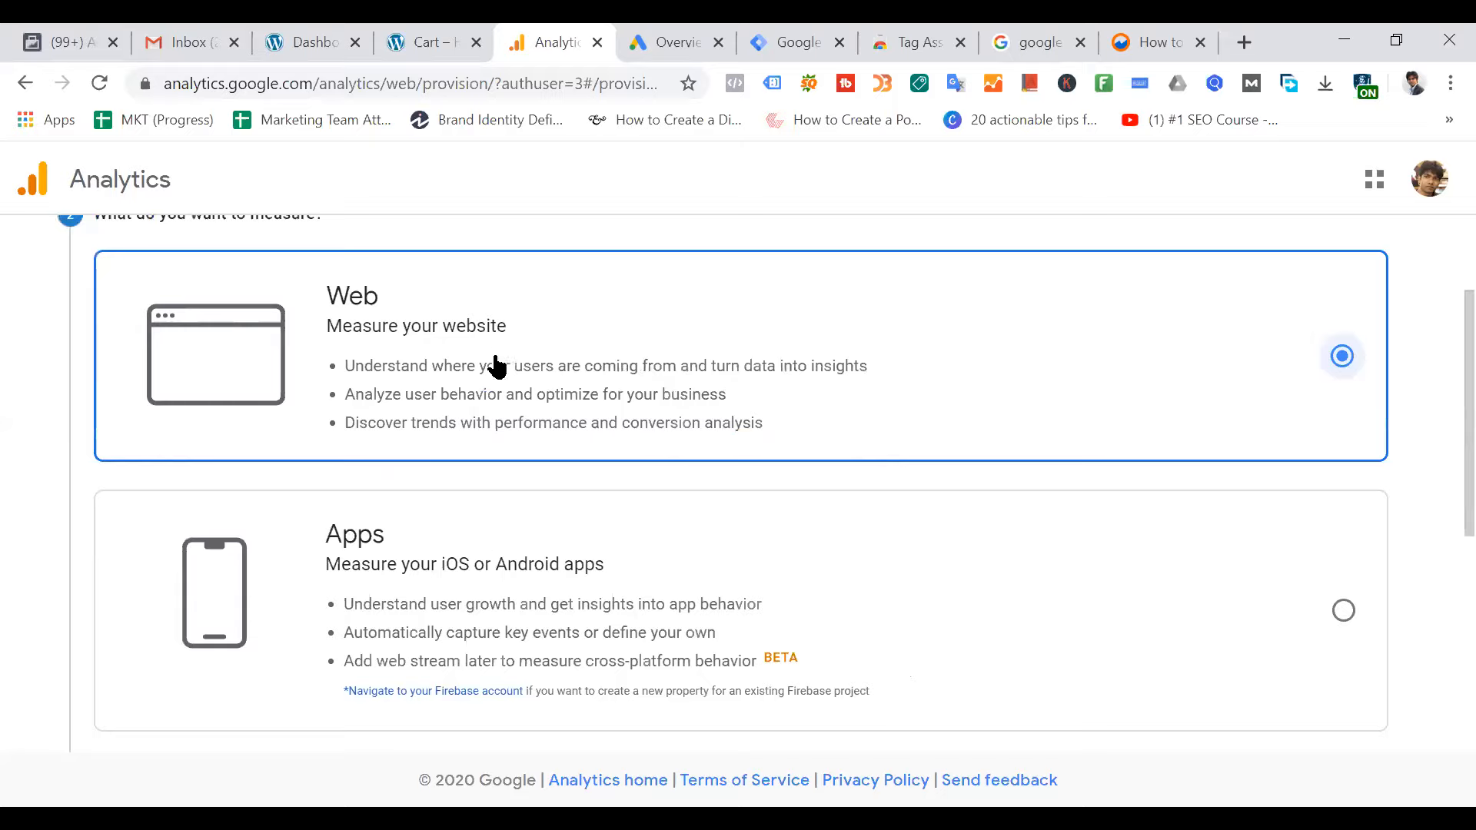
click(316, 42)
click(435, 43)
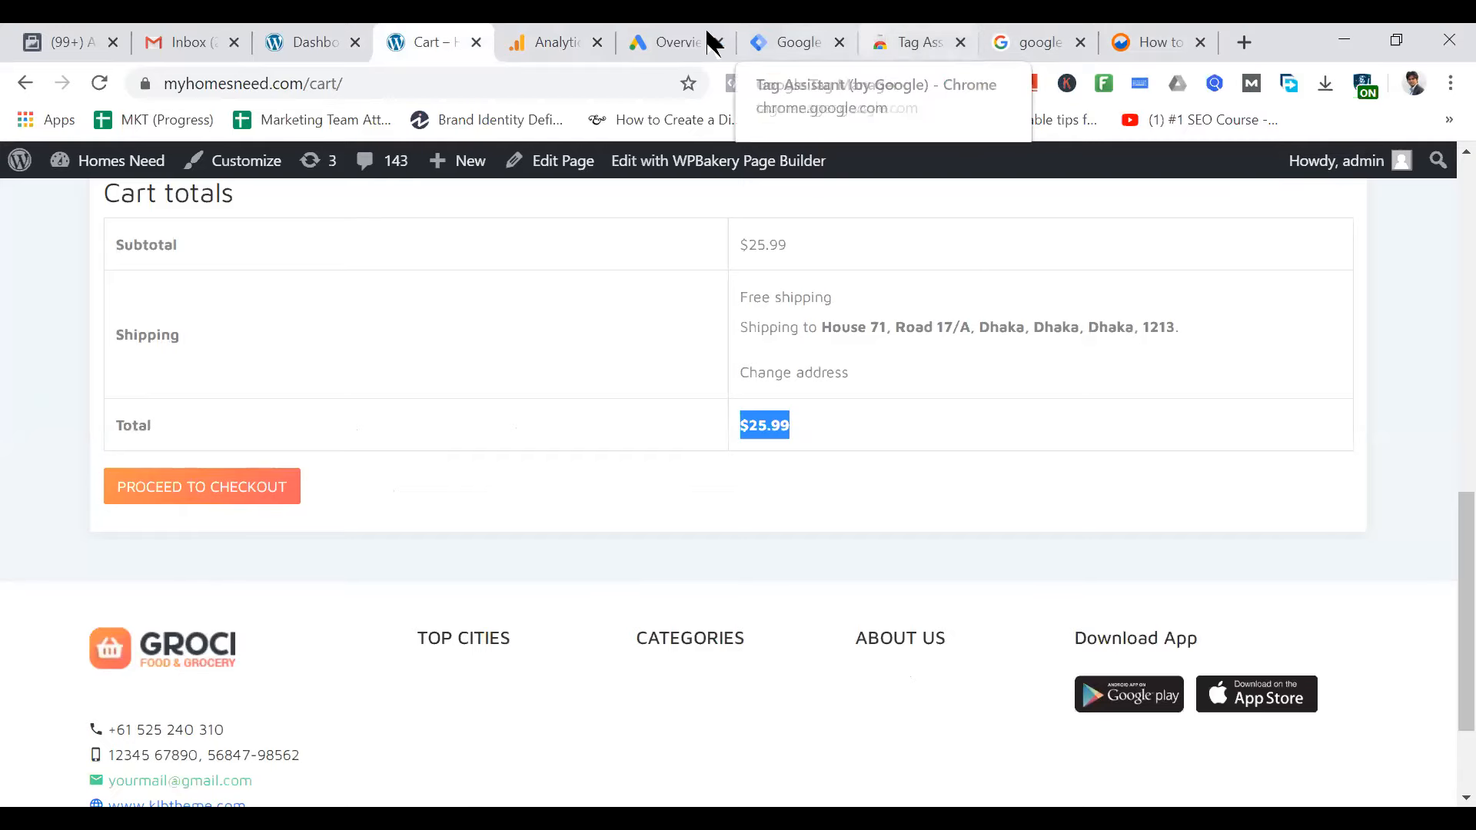
click(559, 43)
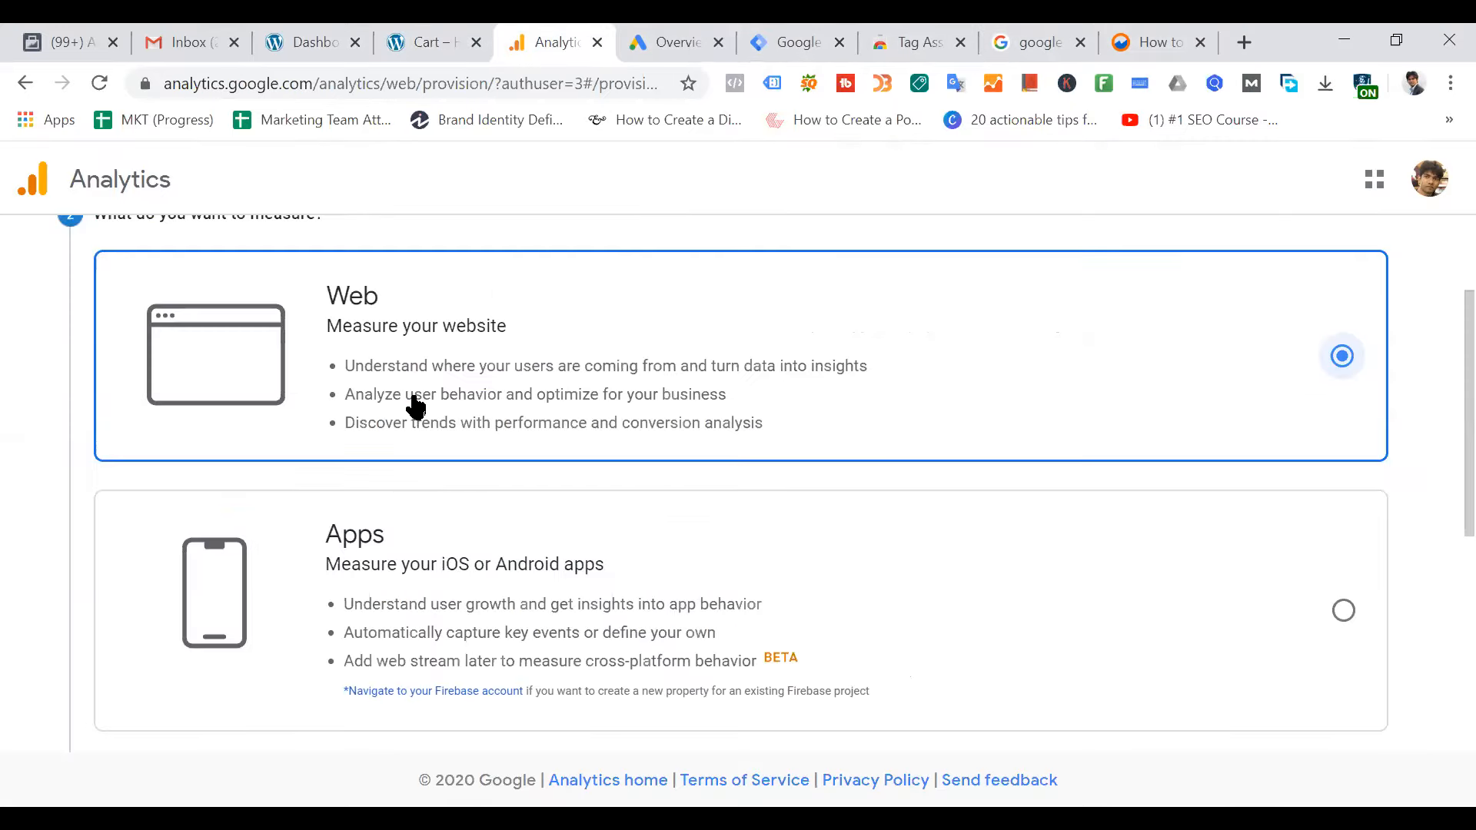
Review the measurement options again, keep Web selected and continue to the property setup
scroll(634, 521, down, 5)
scroll(634, 521, down, 2)
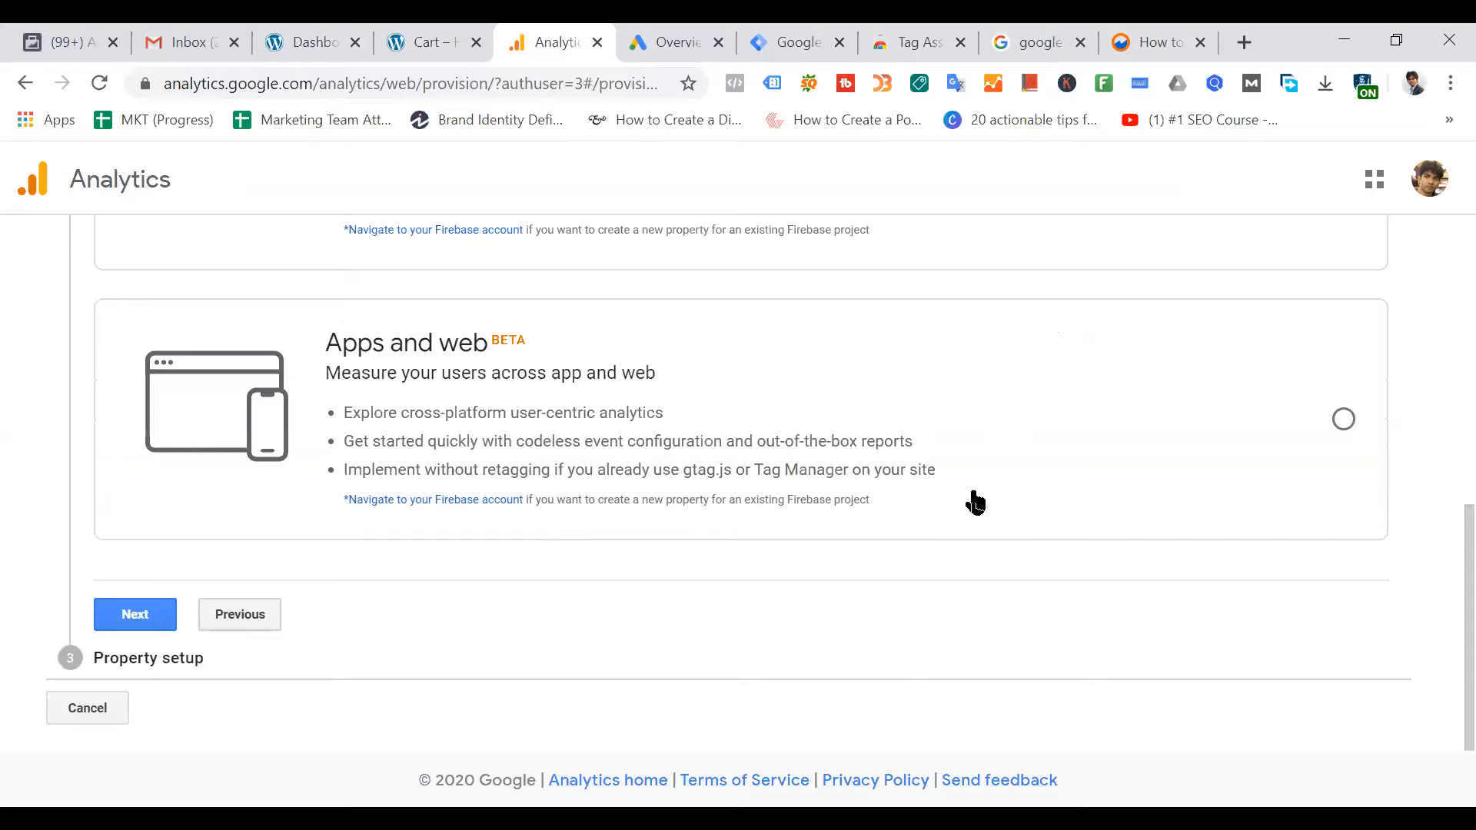
scroll(570, 458, up, 5)
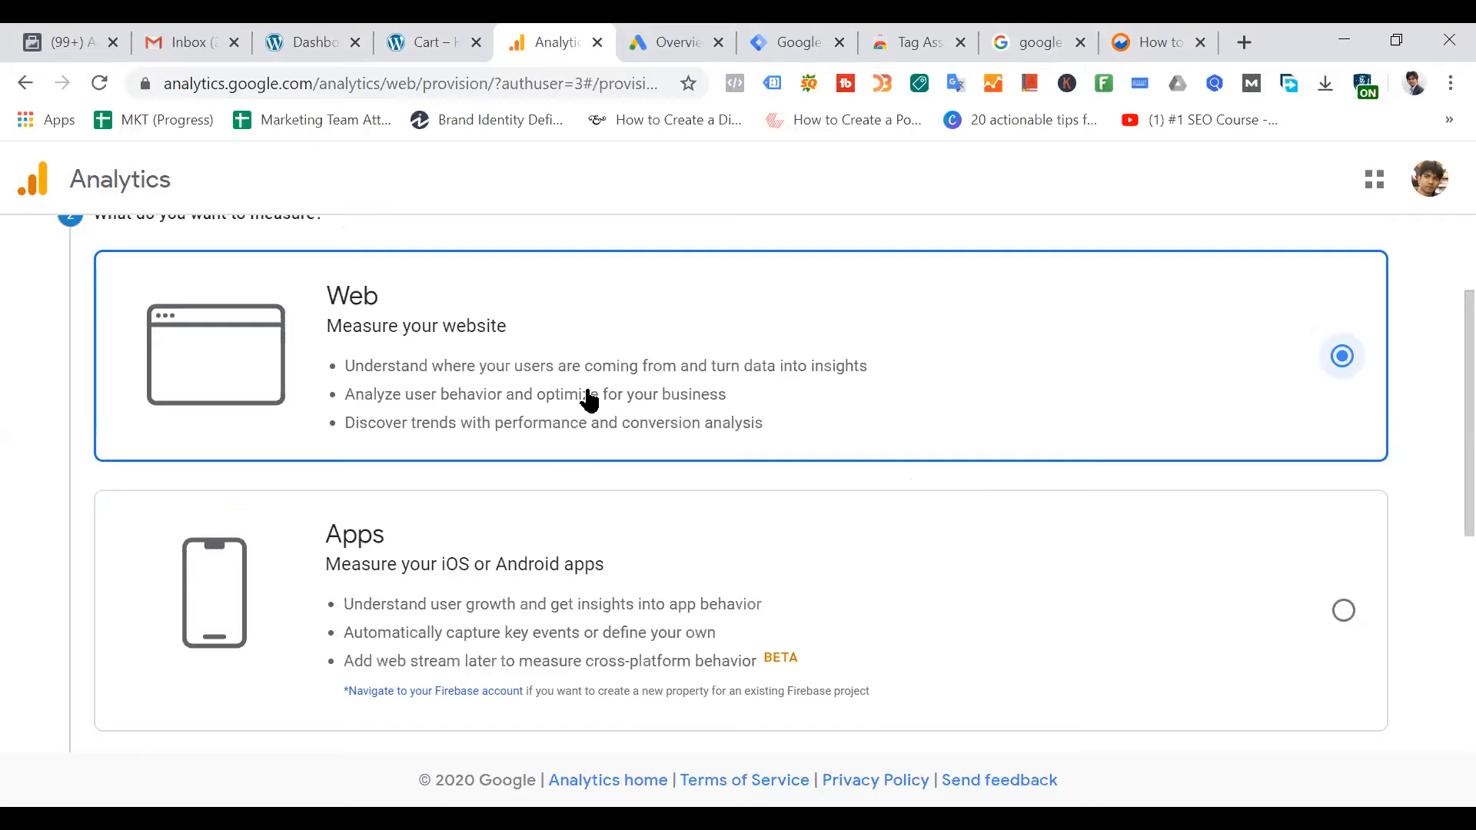
scroll(698, 365, down, 1)
scroll(698, 365, down, 6)
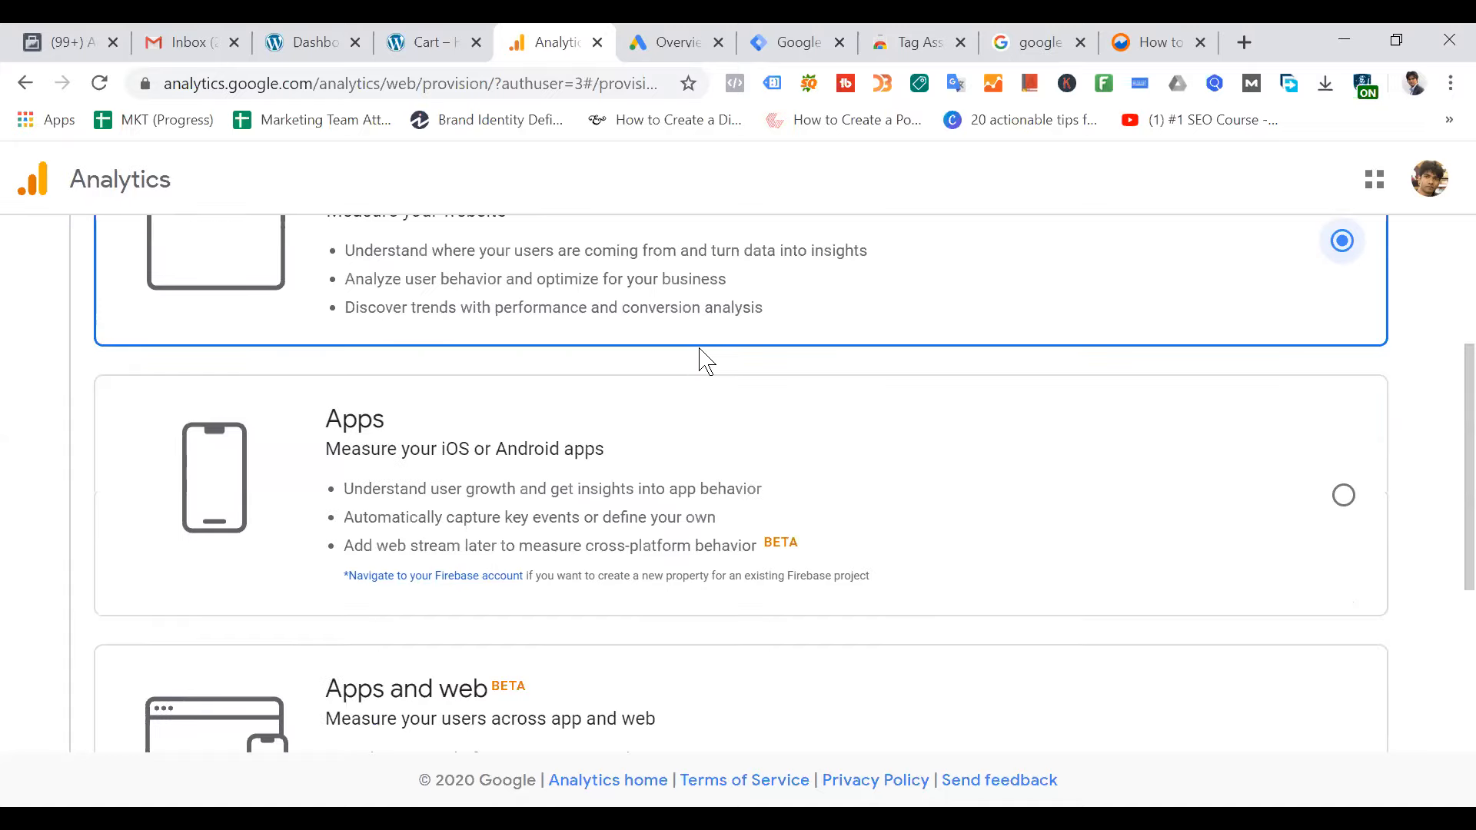
click(133, 619)
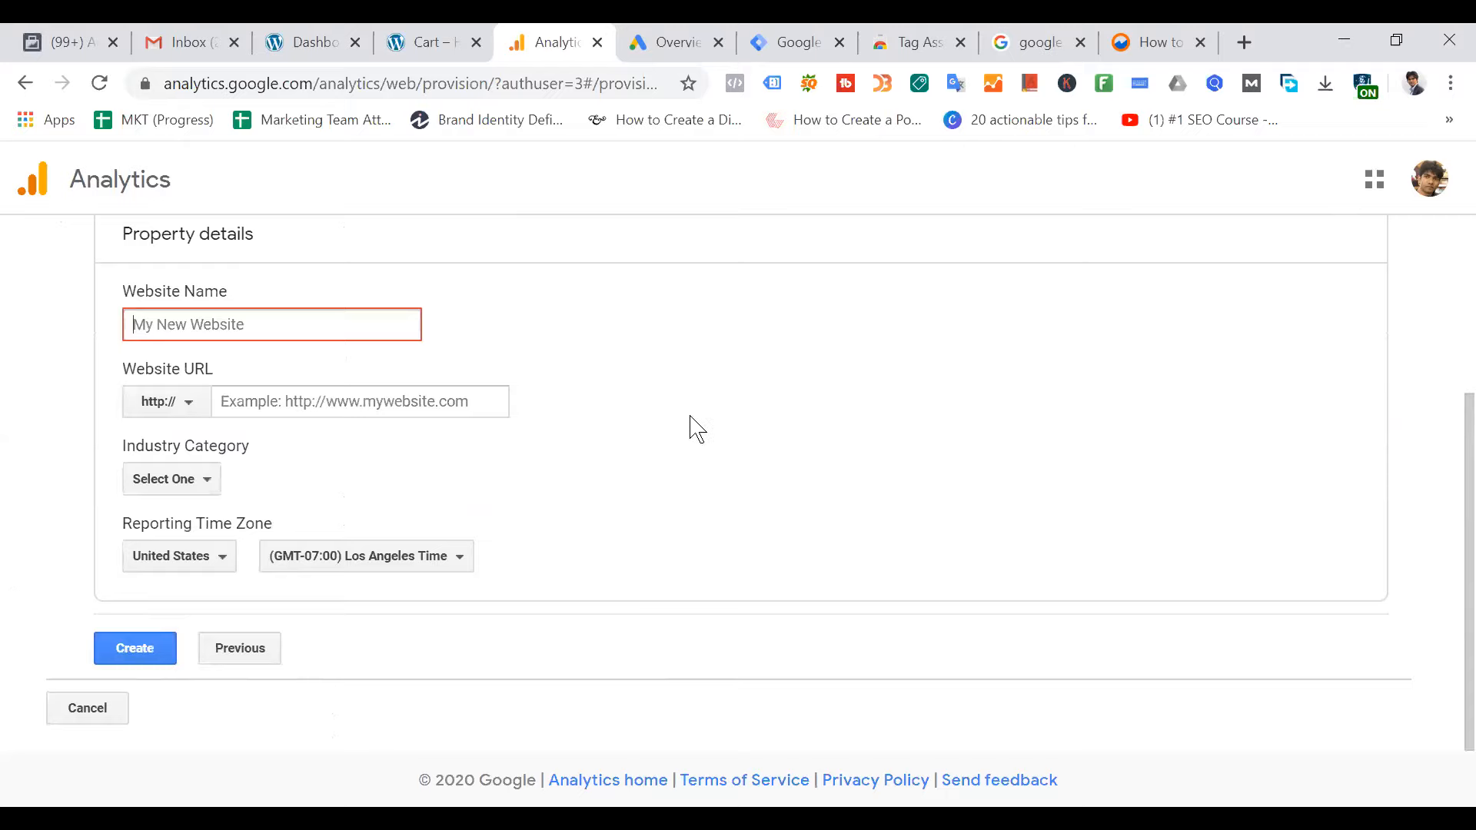
scroll(690, 416, up, 2)
scroll(752, 422, down, 1)
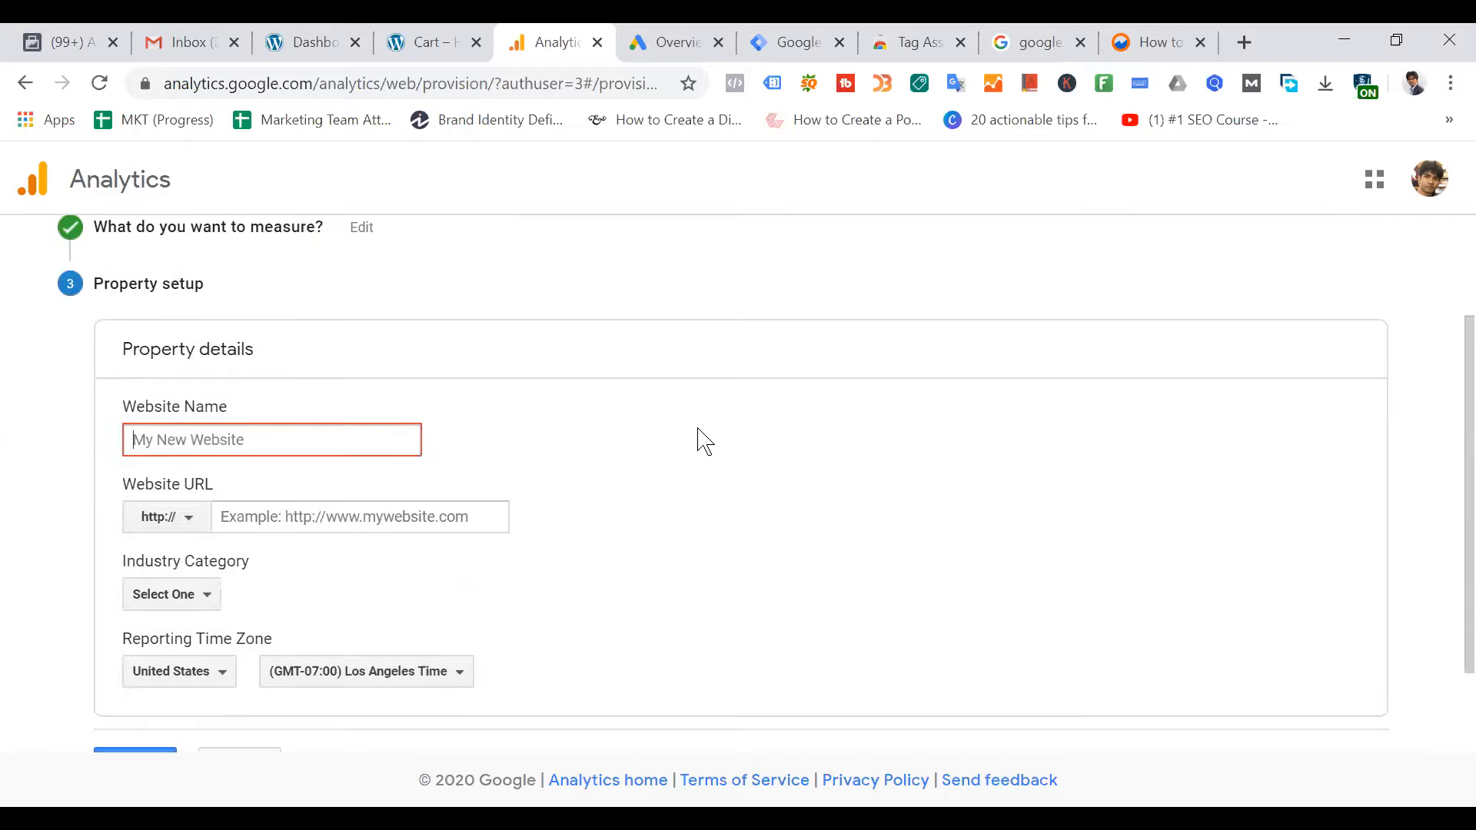
text(Homes Need)
click(194, 519)
click(196, 523)
click(187, 597)
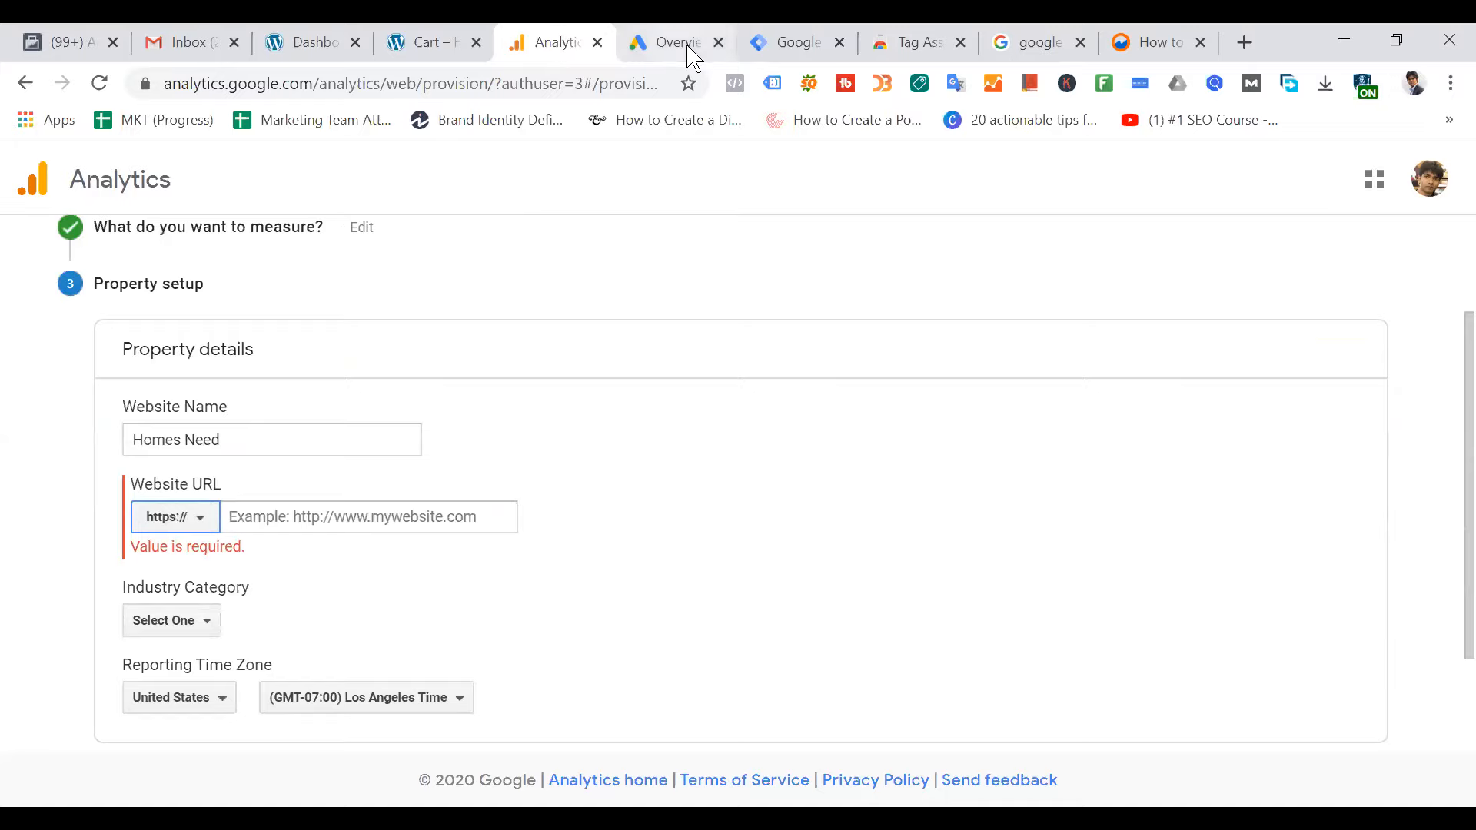
Copy the store's base address from its cart page and set the website URL to myhomesneed.com/ without a duplicate protocol
click(435, 40)
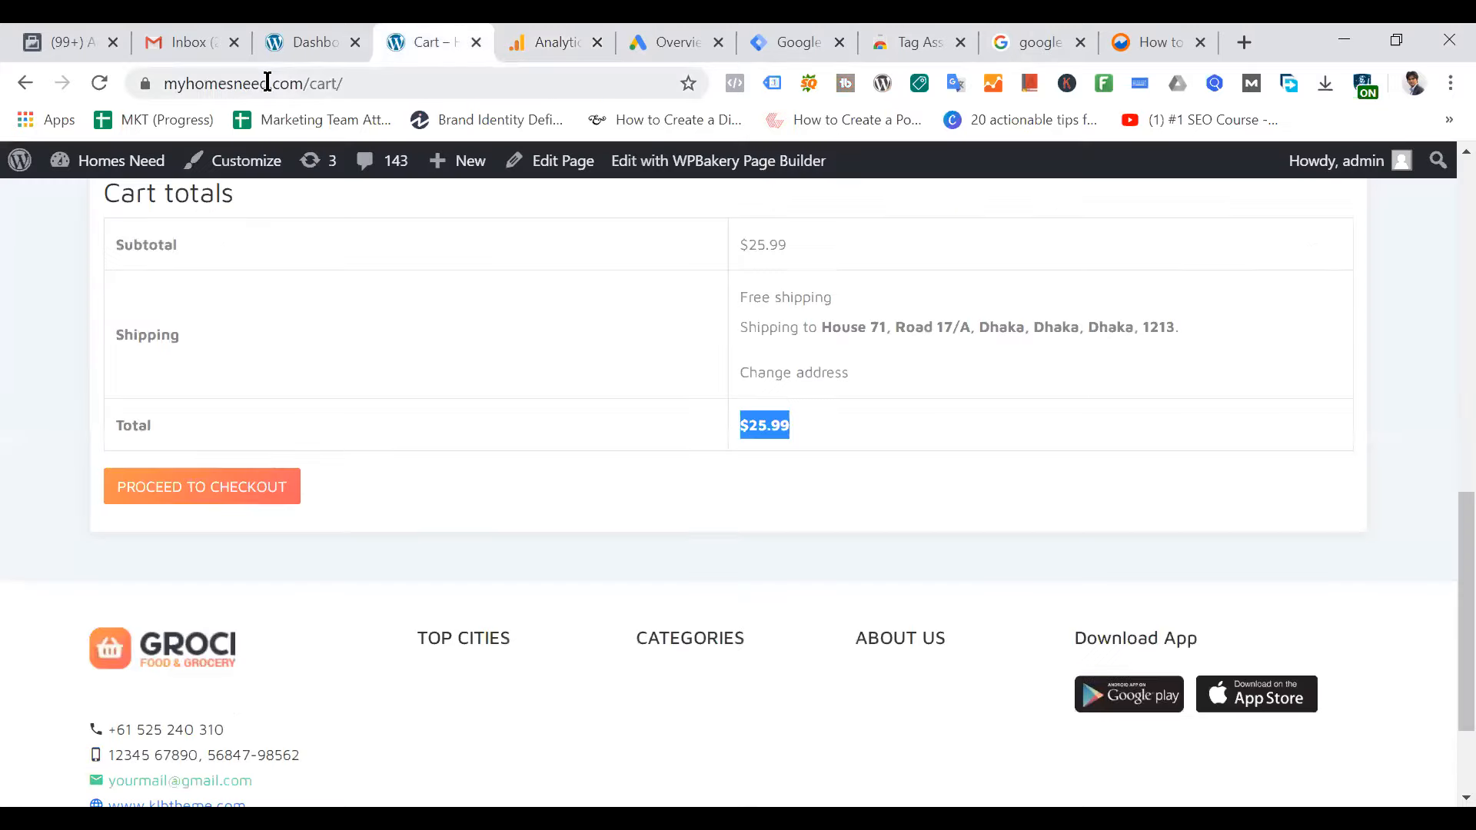
drag(305, 82, 13, 72)
key(ctrl+c)
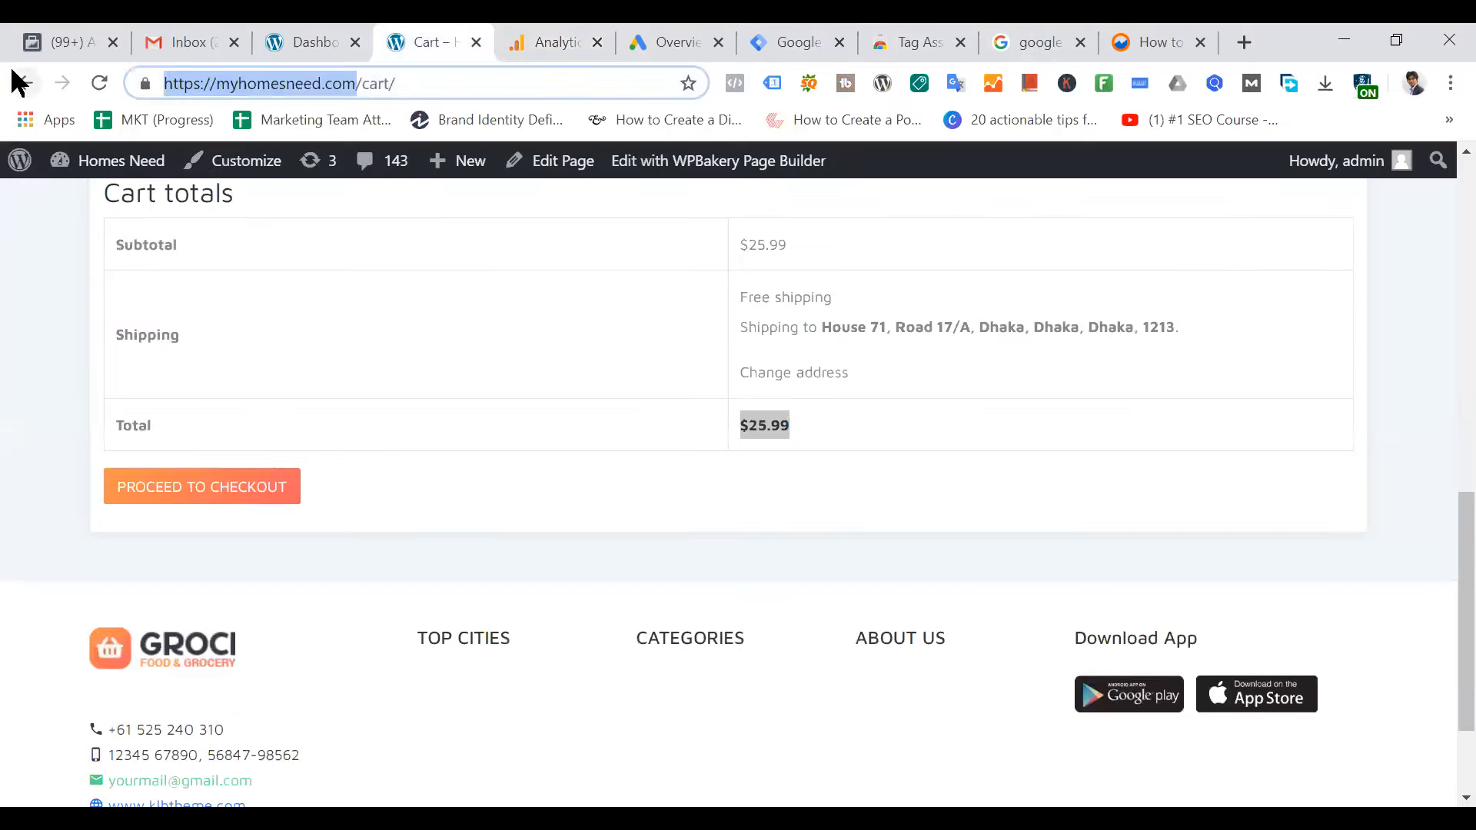
click(560, 40)
click(294, 515)
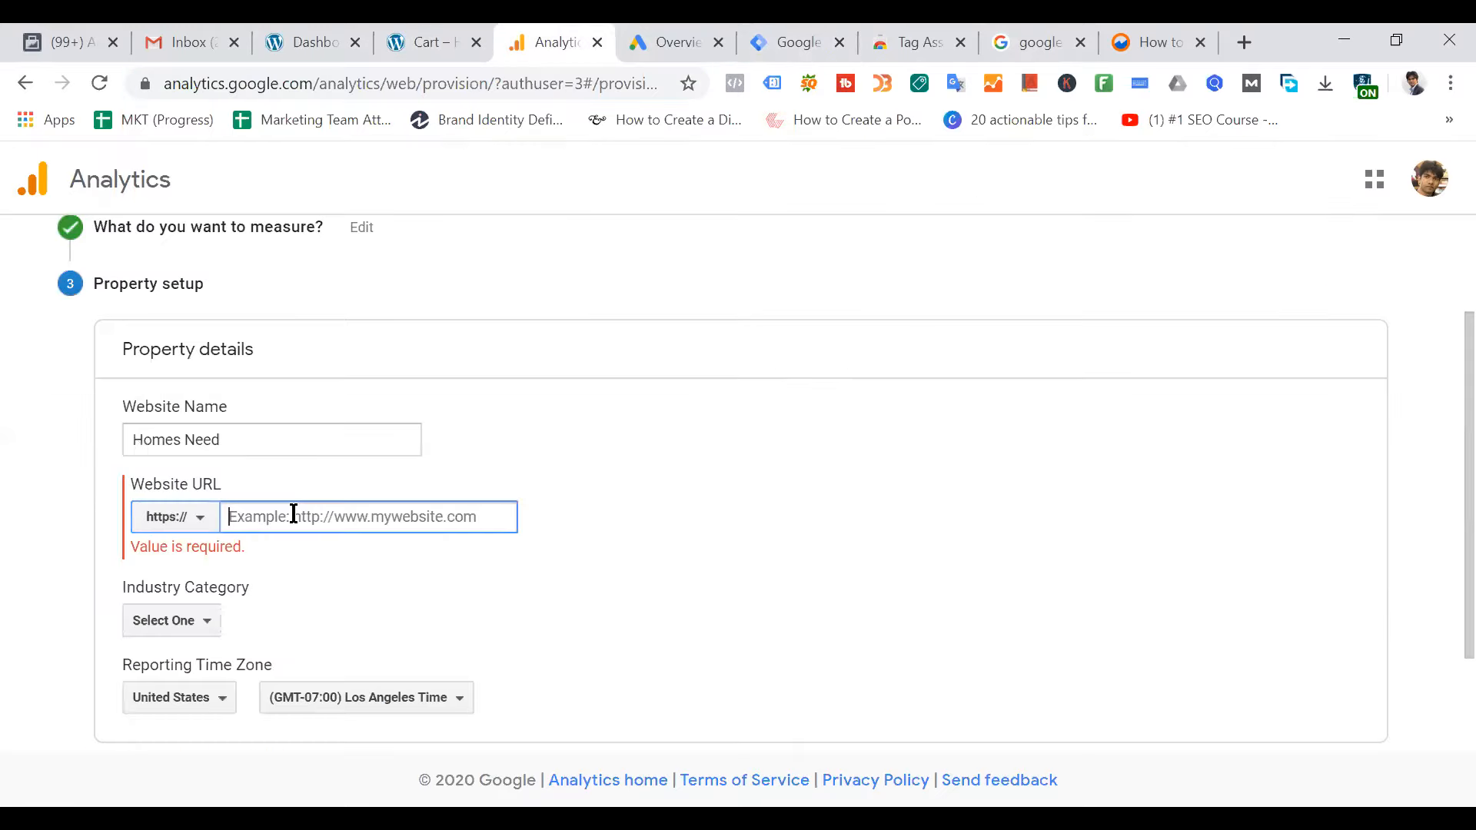
key(ctrl+v)
drag(277, 517, 11, 517)
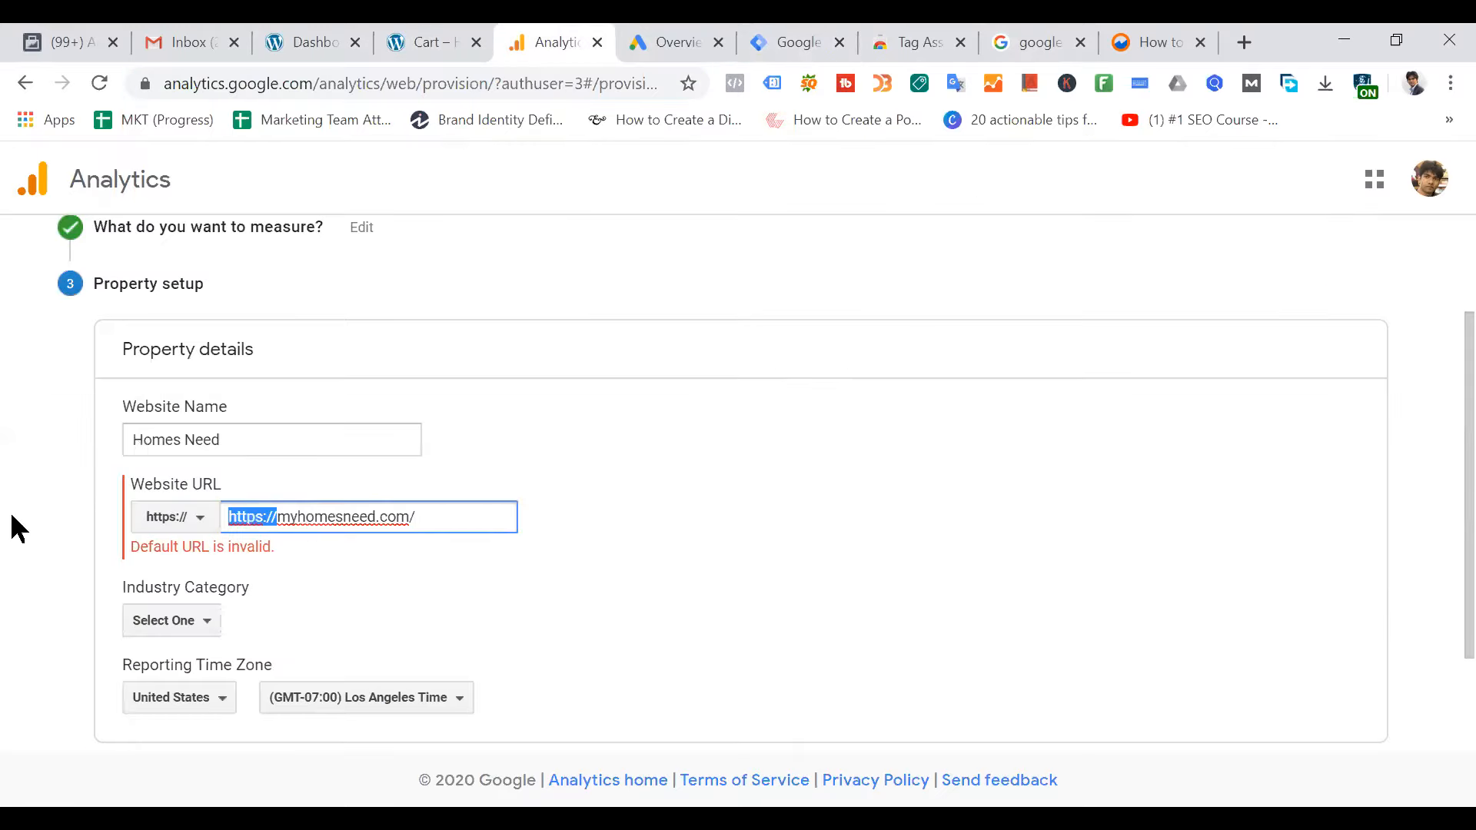
key(BackSpace)
click(918, 458)
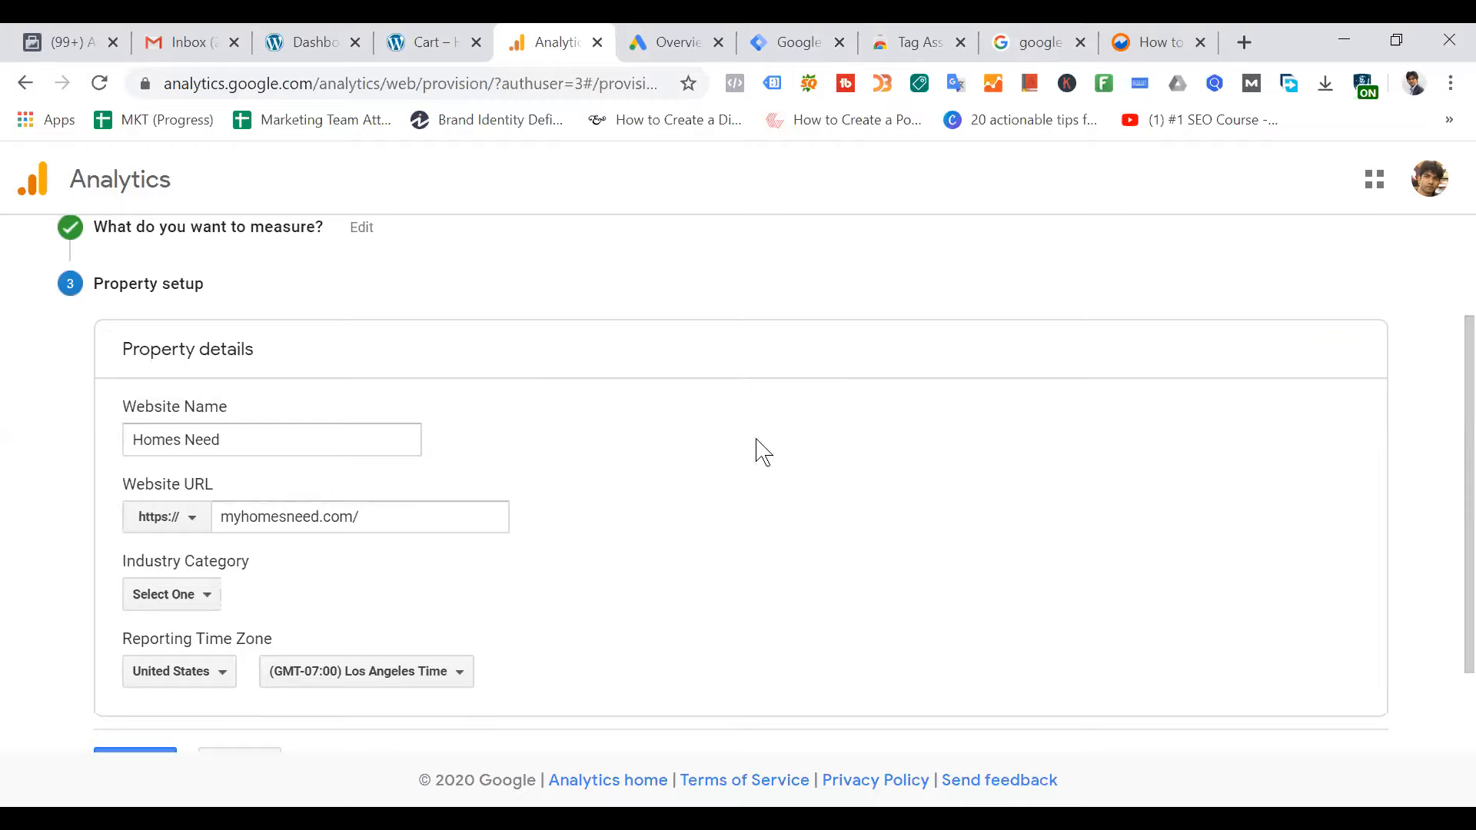
Set the property's industry category to Shopping
scroll(507, 441, down, 2)
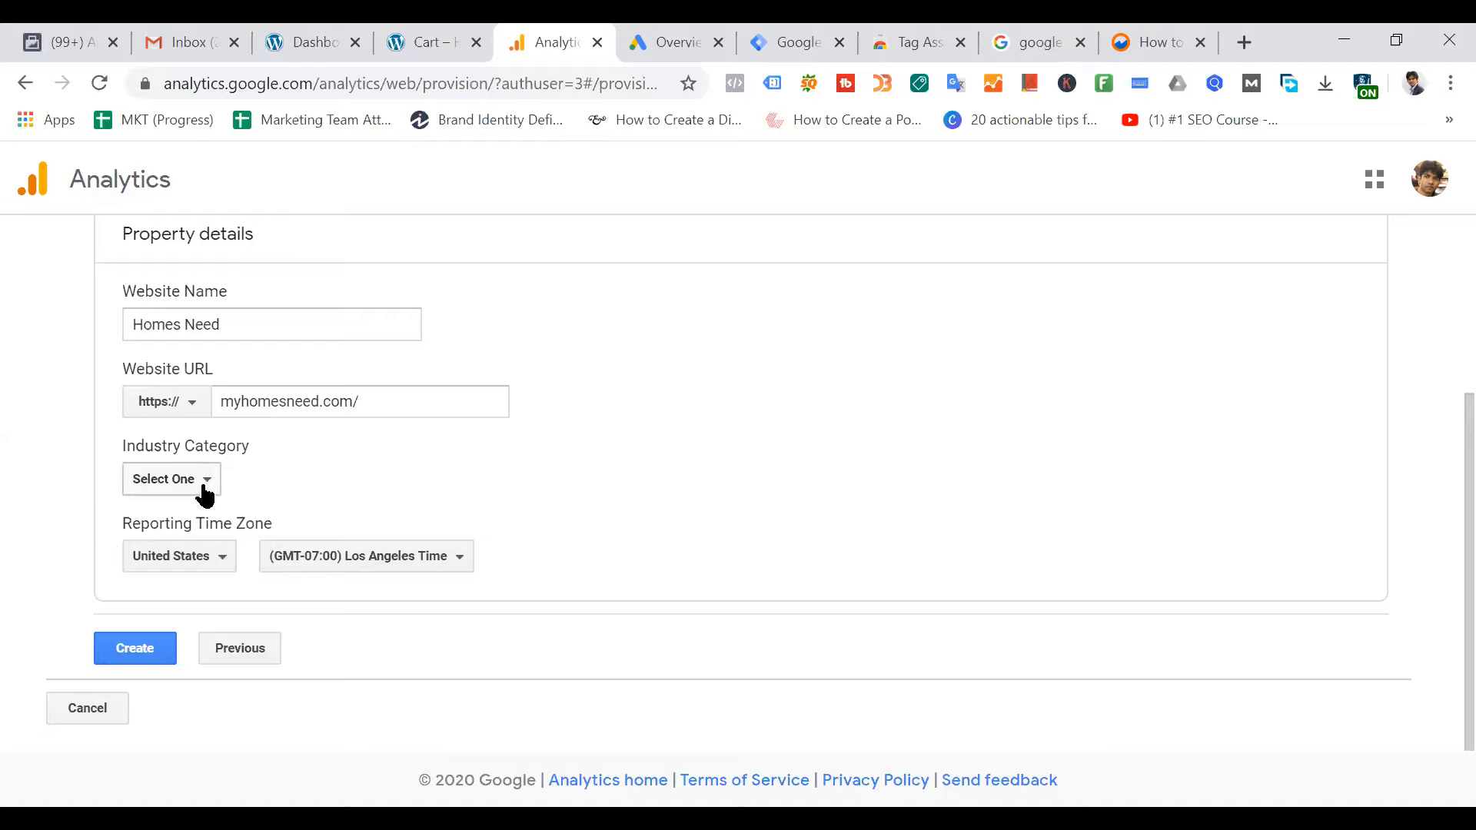
click(205, 492)
scroll(276, 619, down, 3)
scroll(319, 614, down, 5)
scroll(322, 615, down, 1)
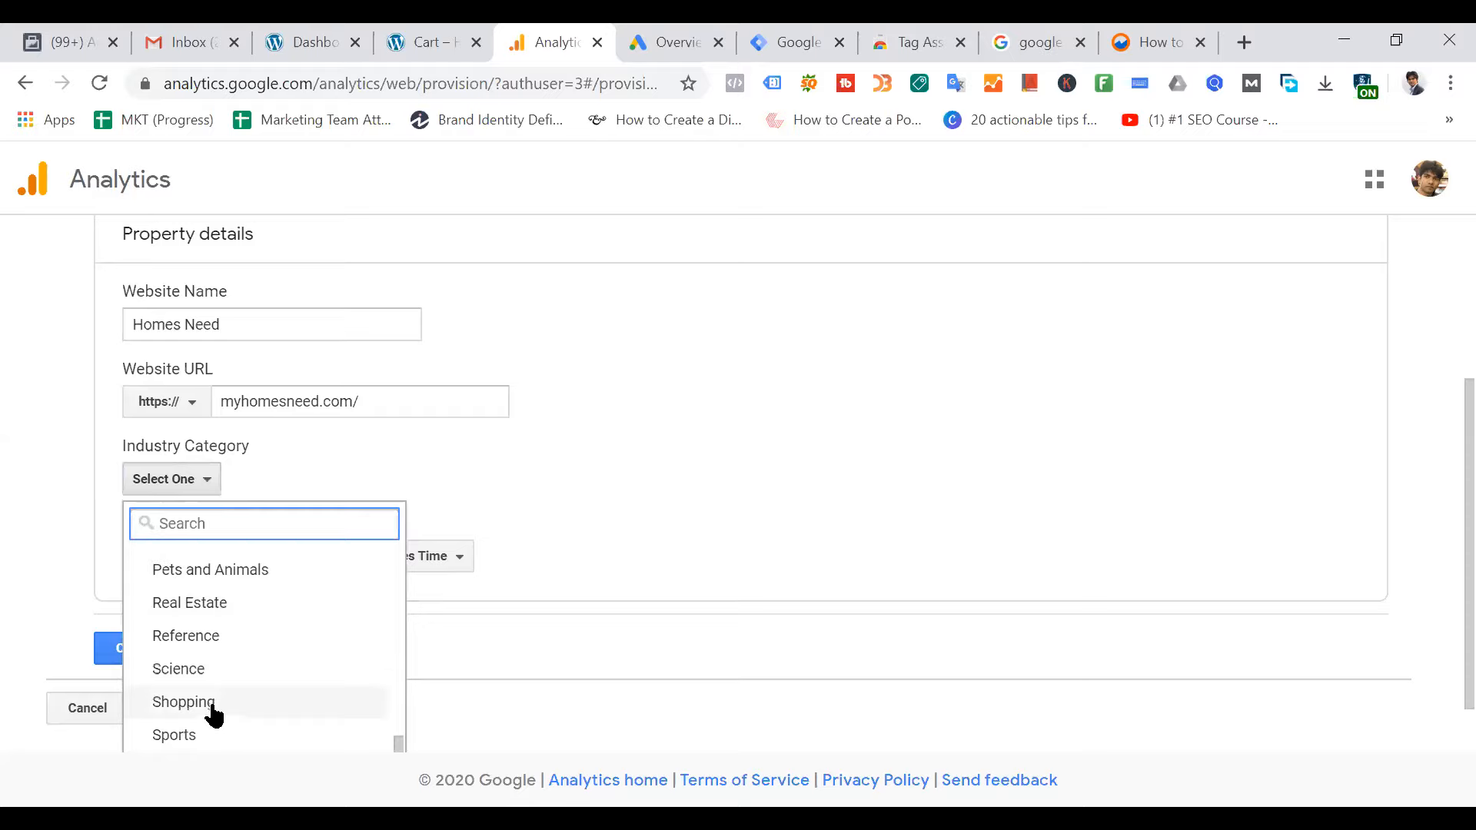
click(212, 712)
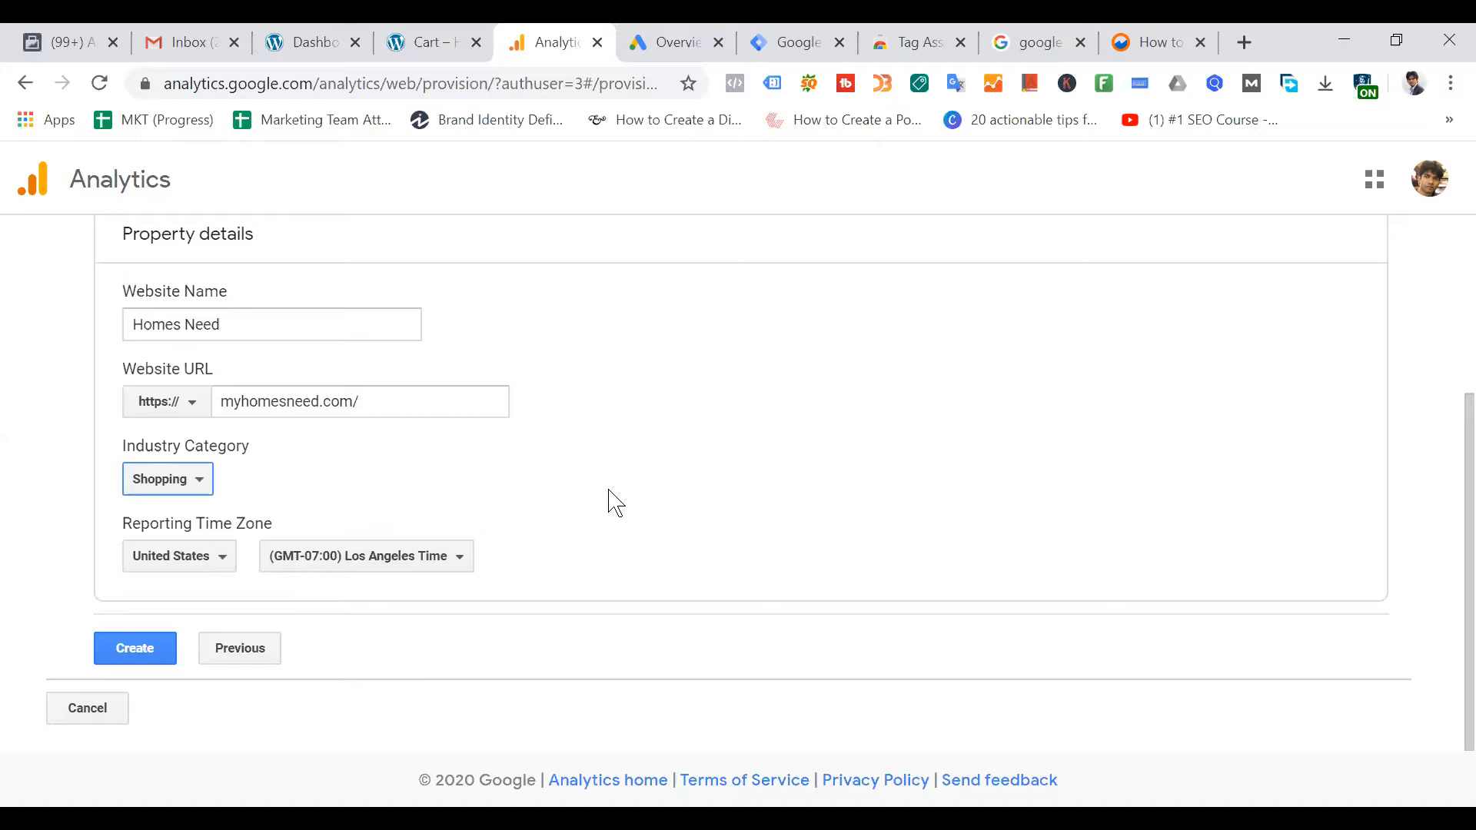
Set the reporting time zone country to Bangladesh and create the property
click(222, 561)
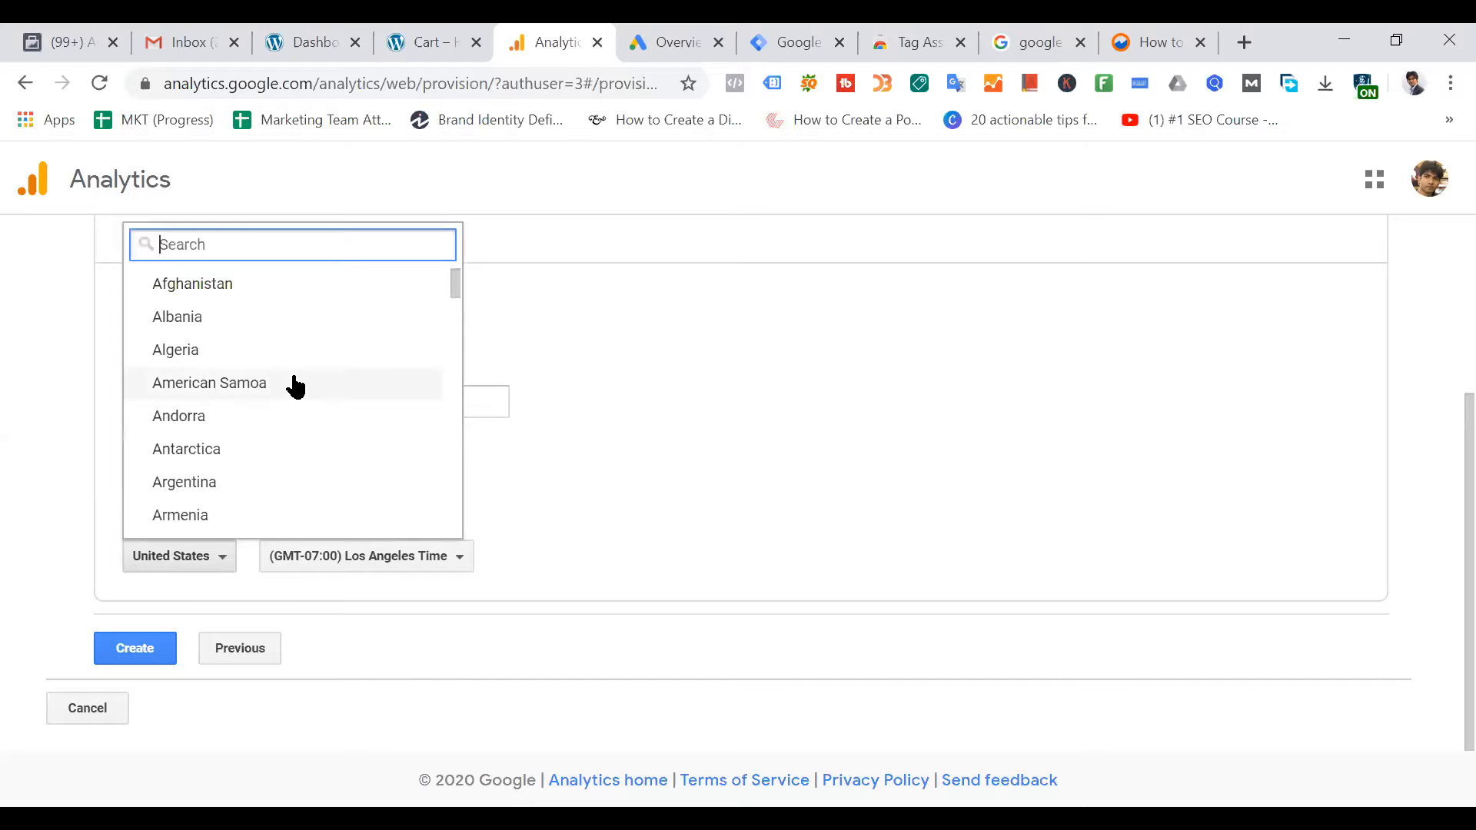
scroll(294, 386, down, 5)
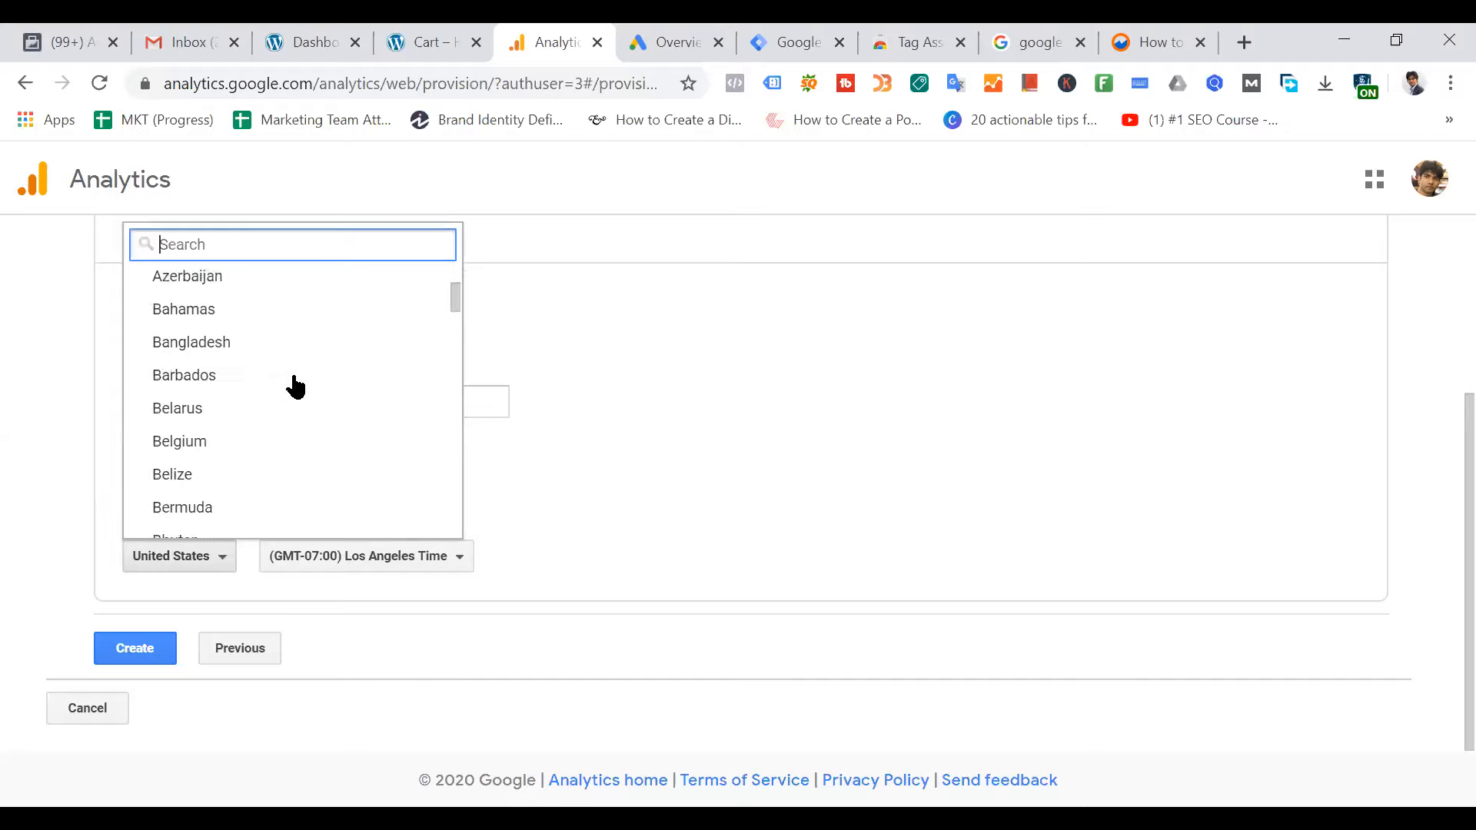
click(263, 336)
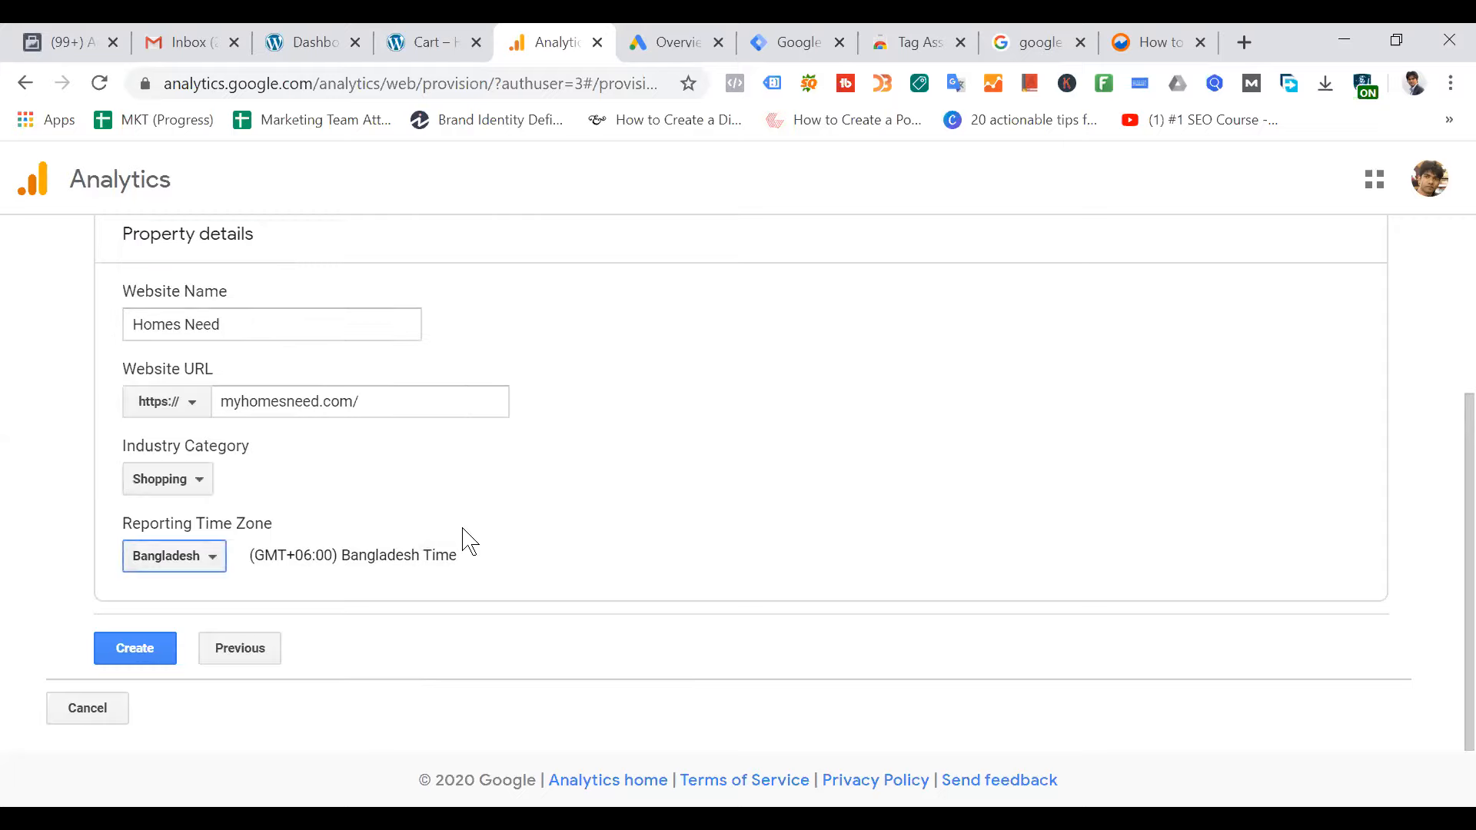
click(131, 659)
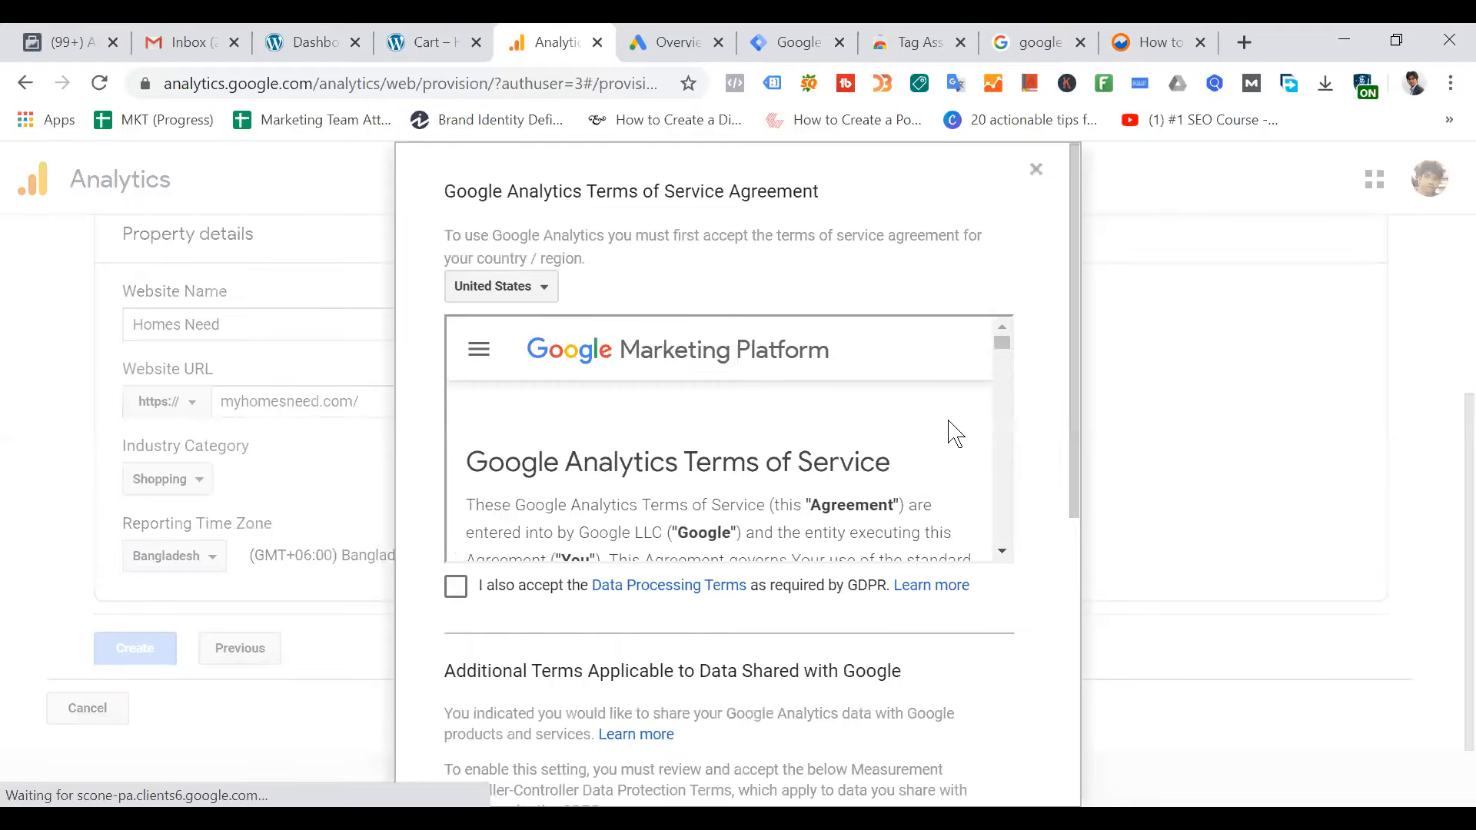
Accept the Terms of Service agreement, including the GDPR Data Processing Terms and the Measurement Controller-Controller Data Protection Terms
click(465, 590)
scroll(843, 421, down, 7)
scroll(845, 414, down, 15)
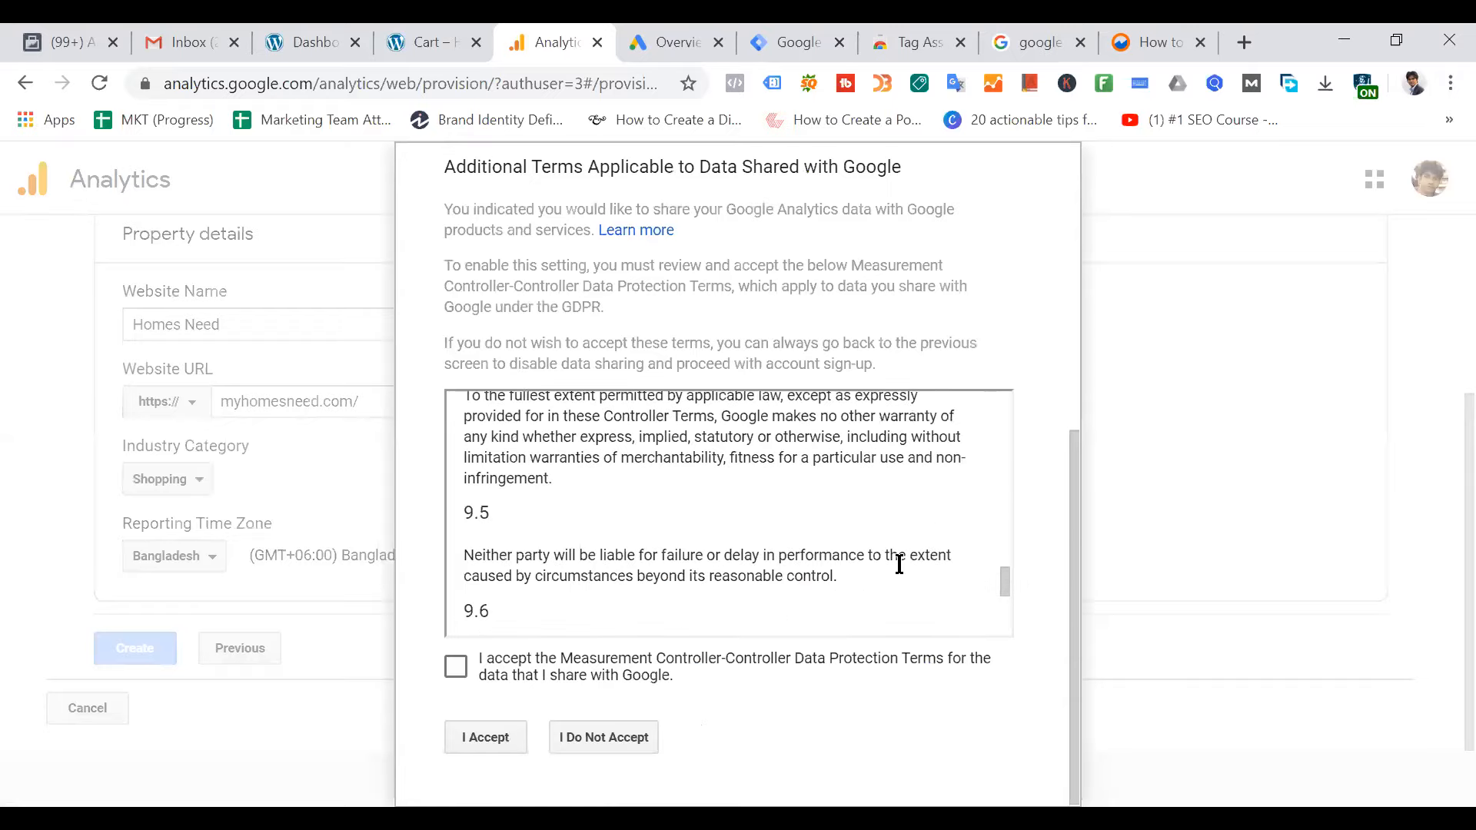
scroll(899, 576, down, 5)
click(455, 667)
click(509, 738)
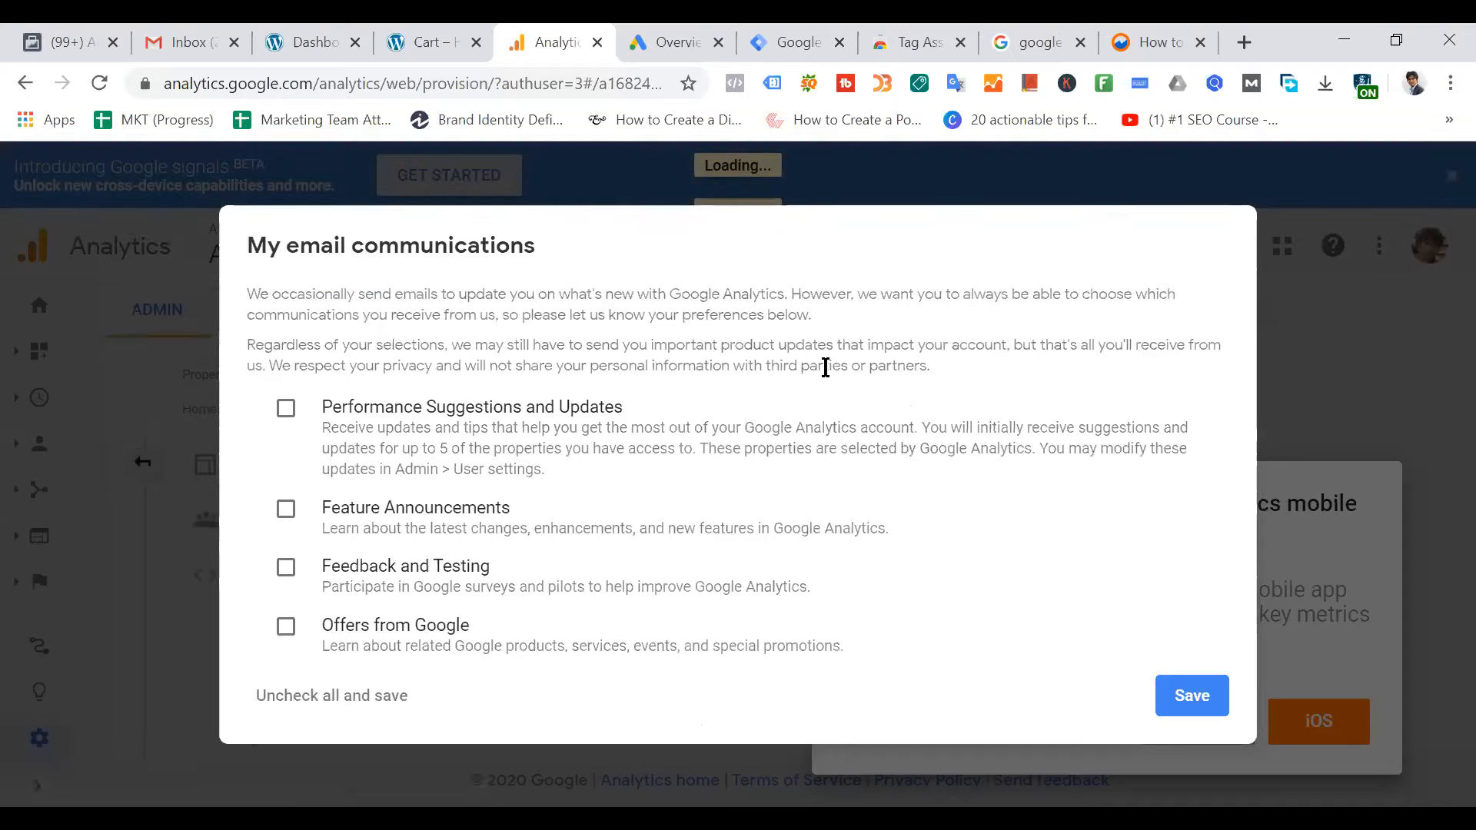
Opt in to all four email communications, from Performance Suggestions and Updates to Offers from Google, and save the preferences
click(287, 417)
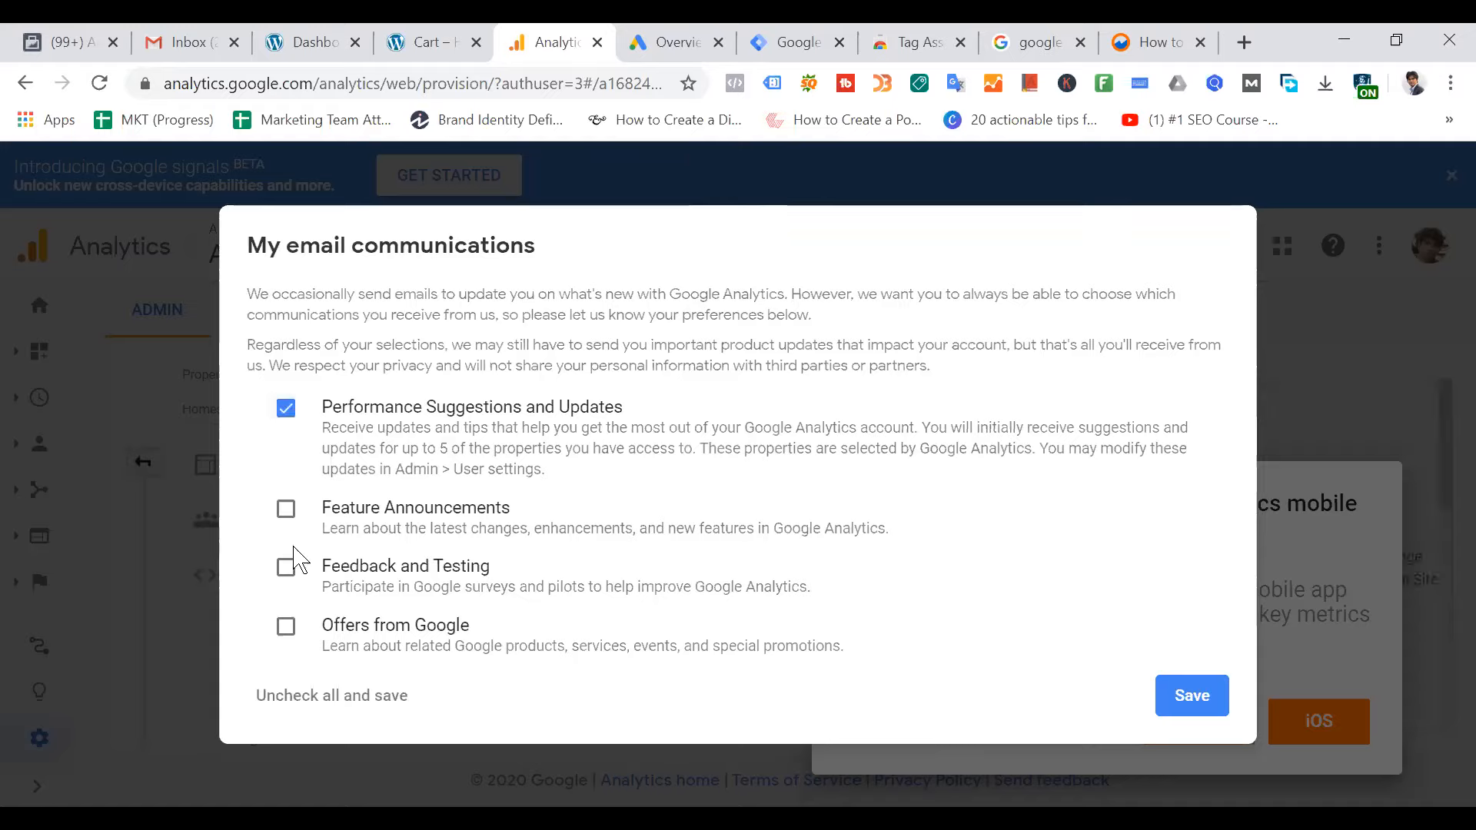
click(287, 416)
click(285, 413)
click(286, 510)
click(286, 569)
click(286, 626)
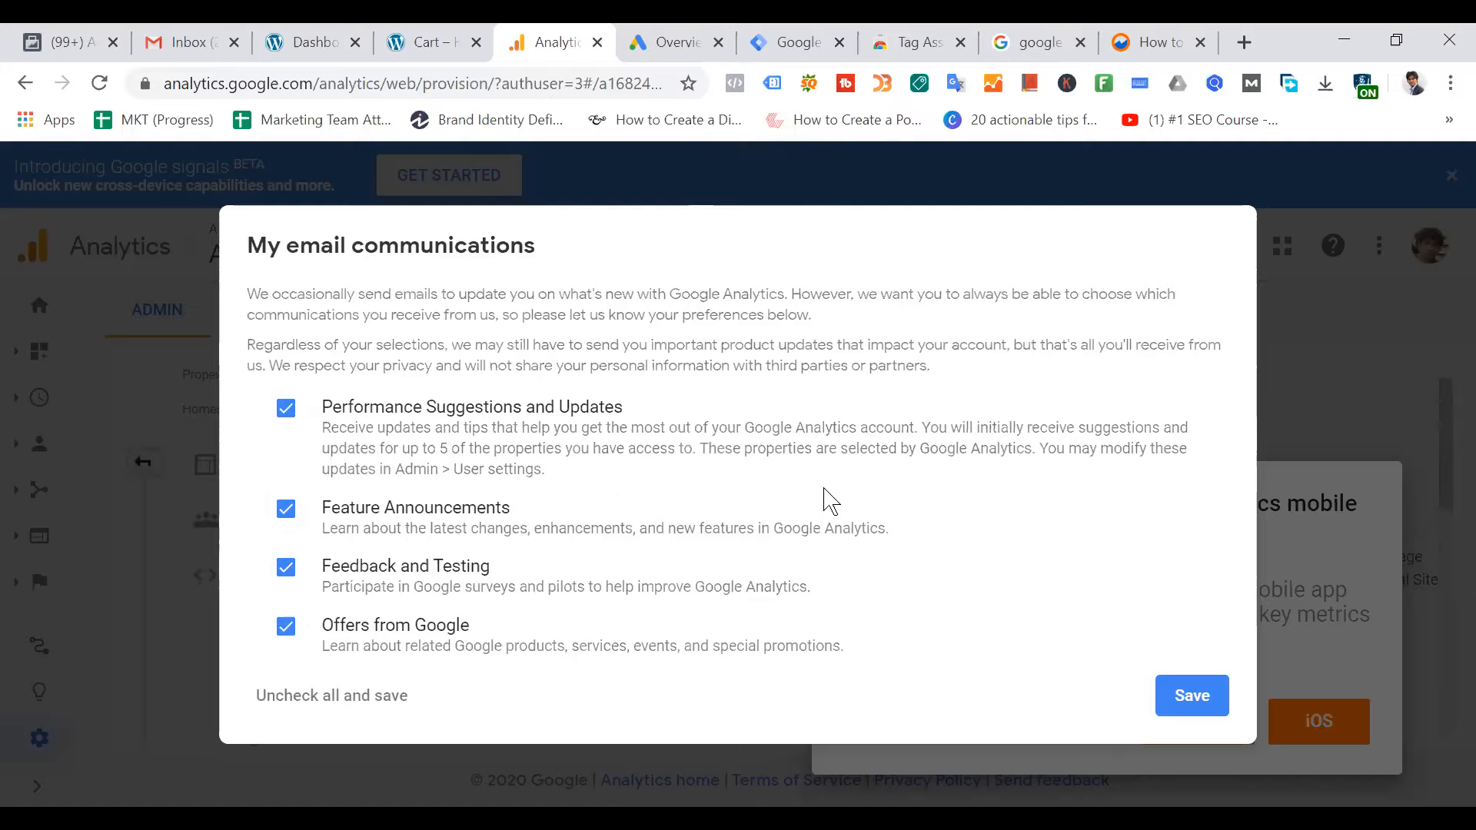
click(1195, 705)
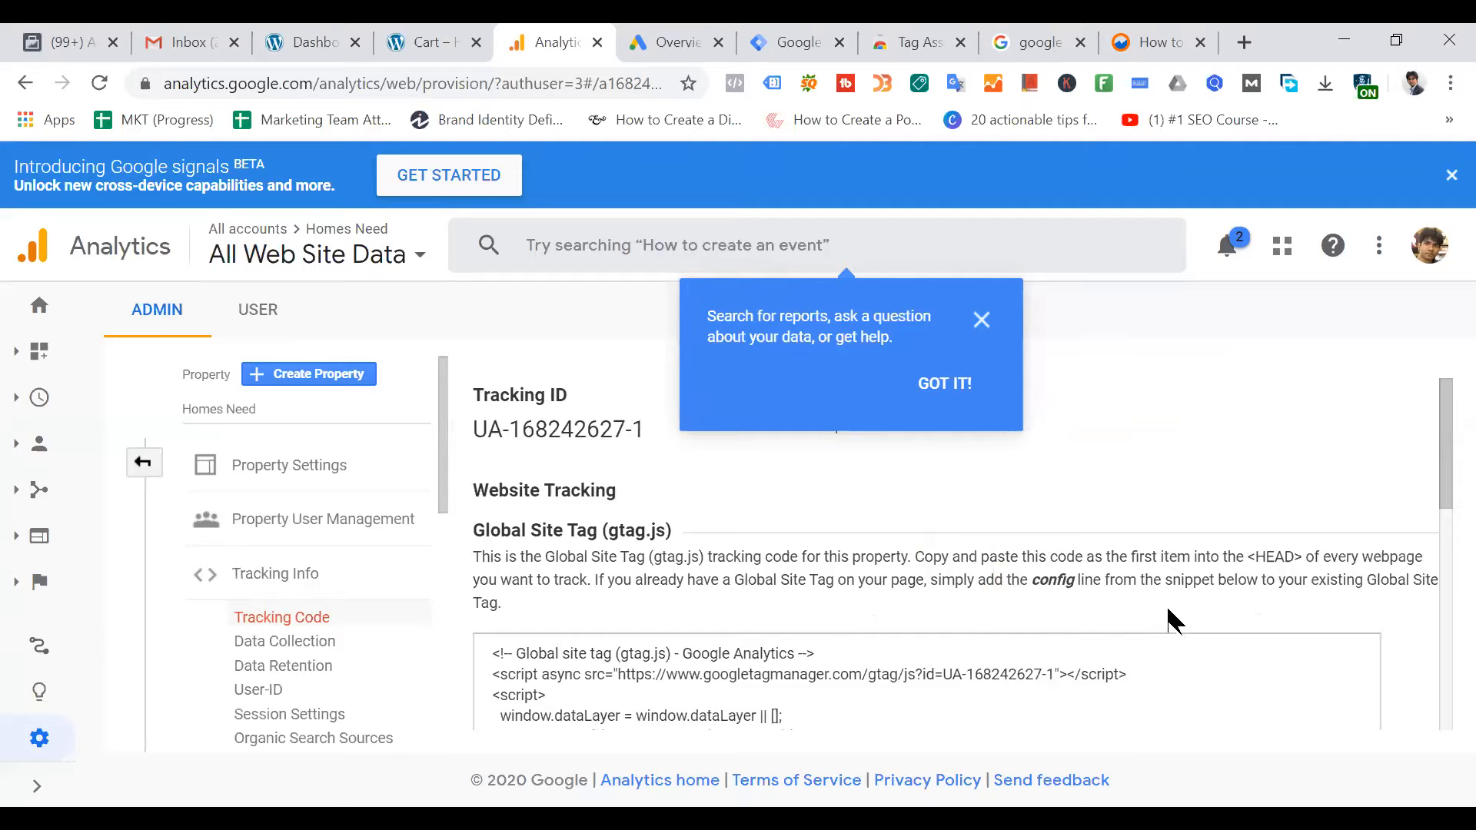
Copy the Homes Need property's Global Site Tag (gtag.js) snippet, dismiss the search tip and check where the code must be placed
drag(477, 530, 783, 517)
drag(478, 428, 661, 451)
scroll(827, 547, down, 3)
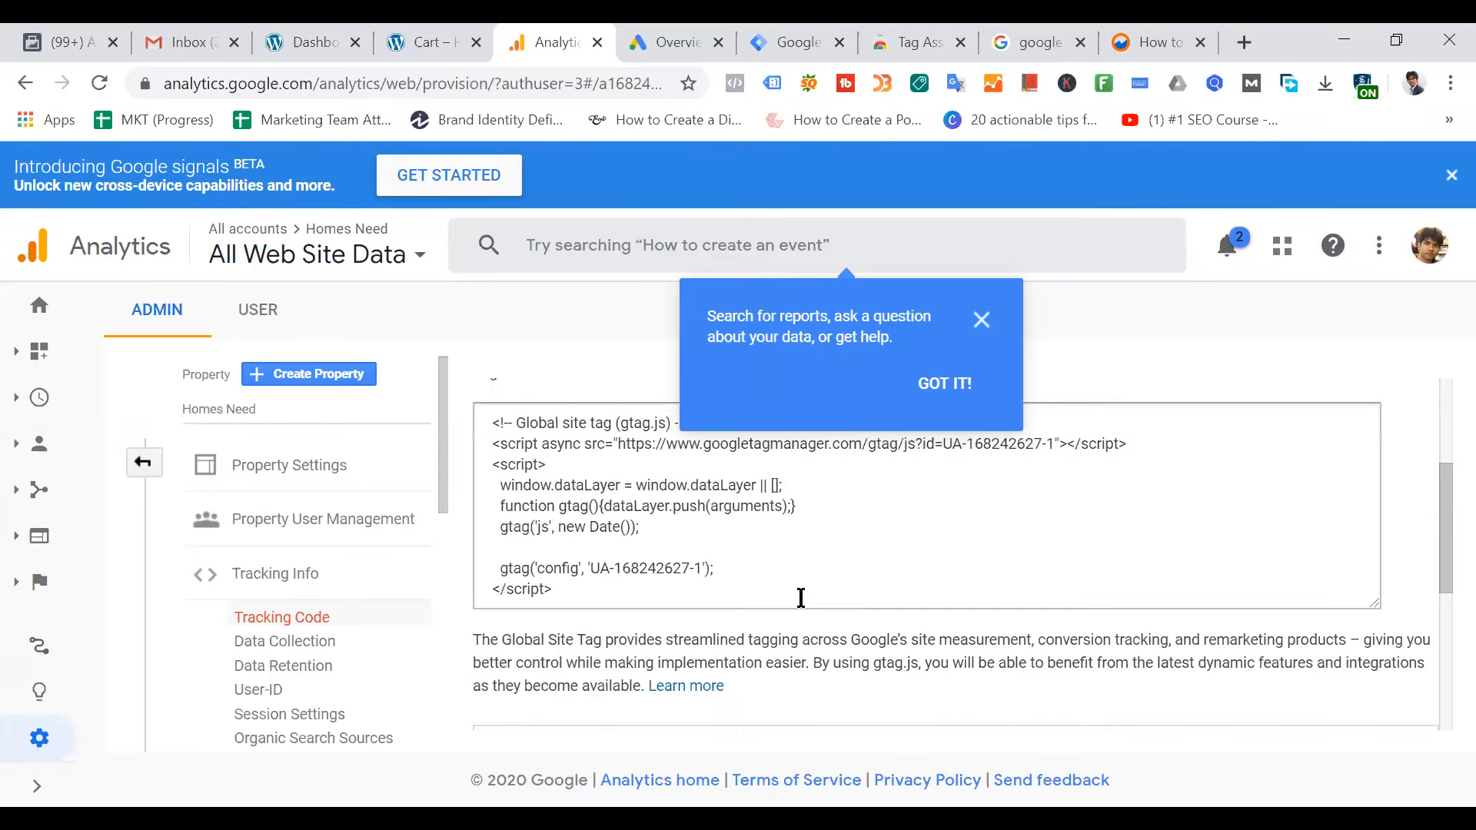
scroll(801, 599, up, 2)
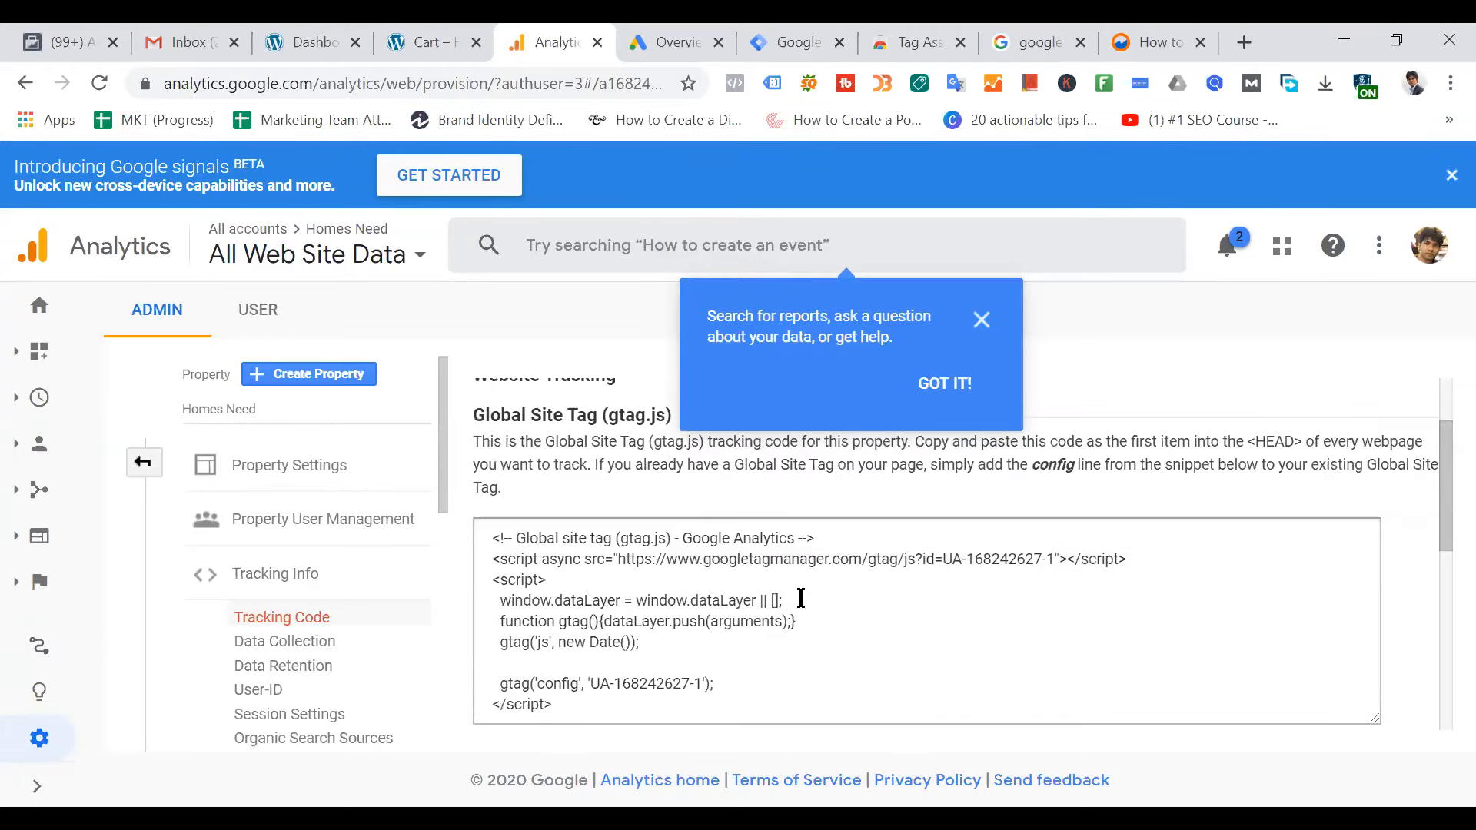
click(650, 576)
right_click(556, 566)
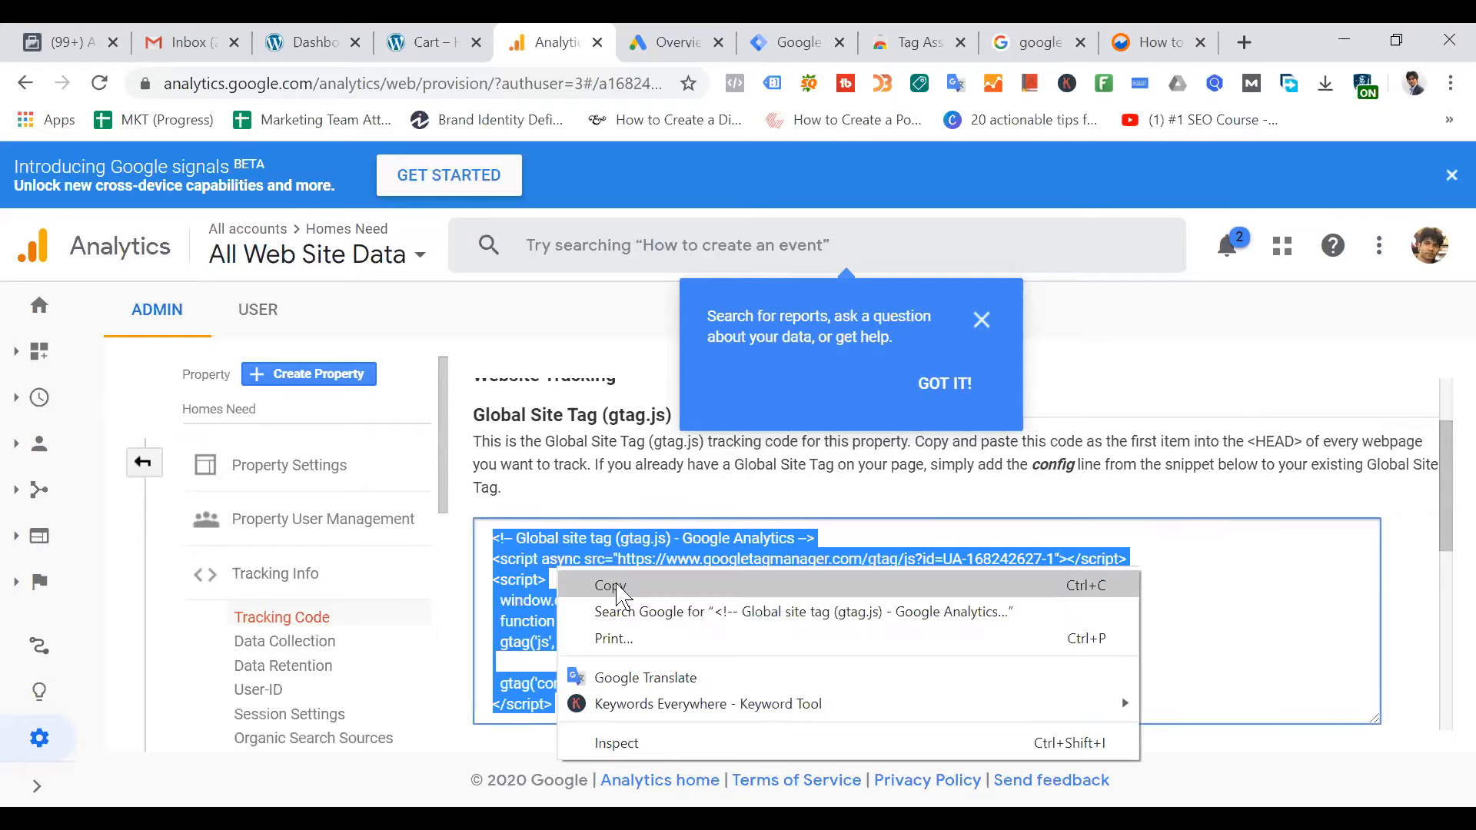
click(621, 595)
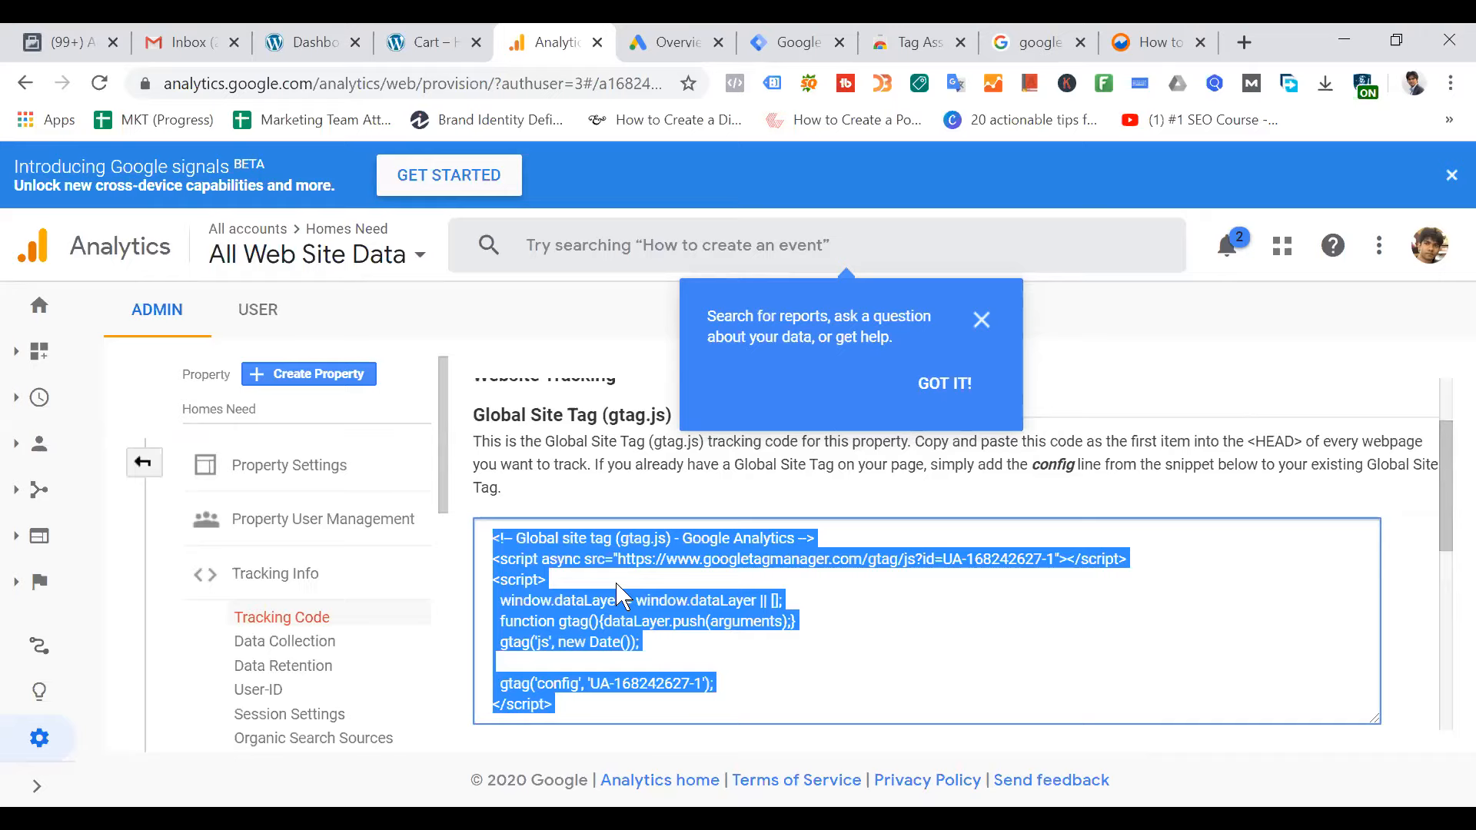
click(946, 384)
drag(1248, 443, 1301, 445)
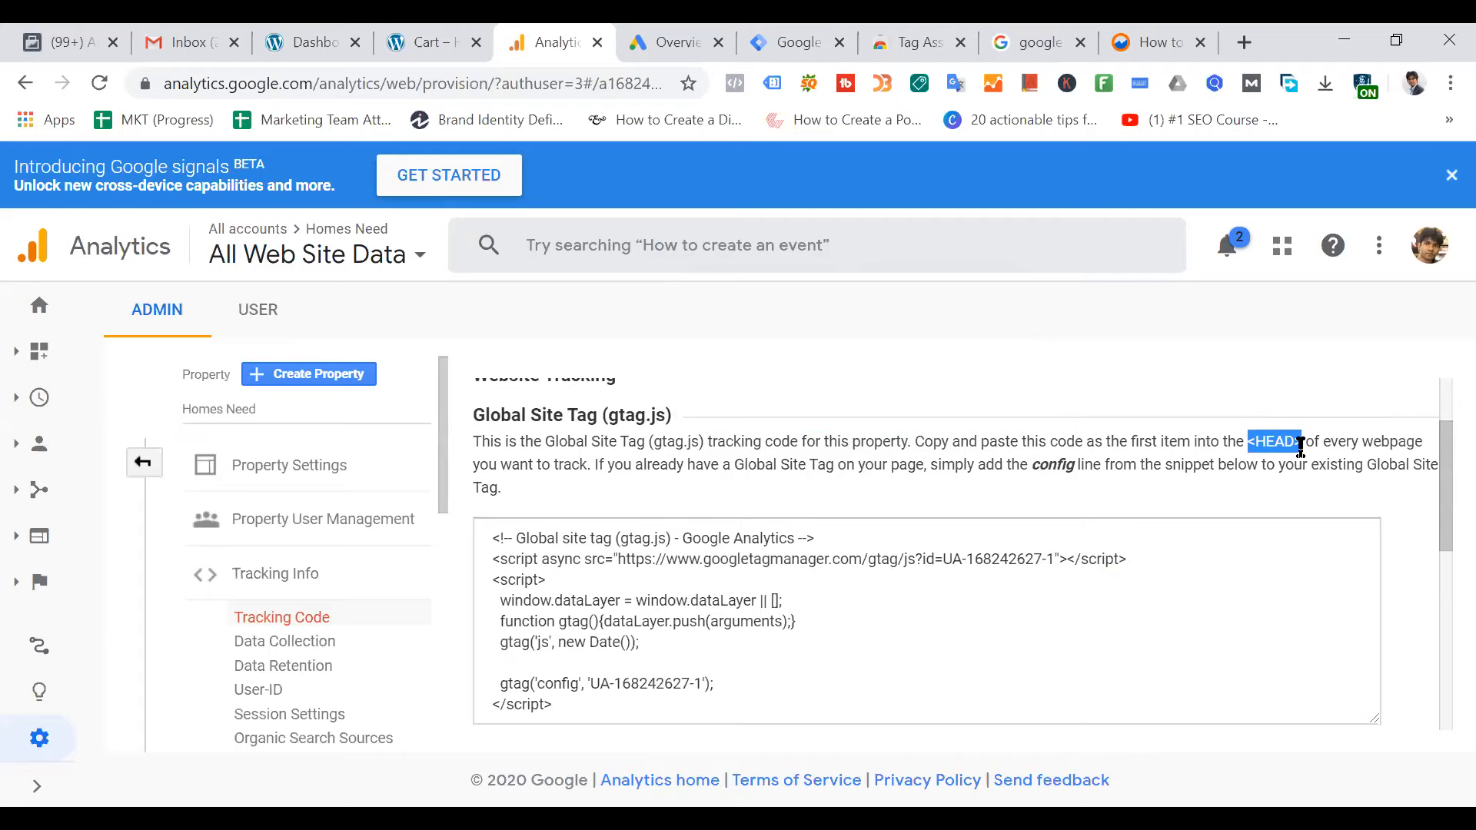
Switch to the store's WordPress dashboard and open the Groci theme's Theme Header file (header.php) in the Theme Editor
click(308, 42)
mouse_move(132, 567)
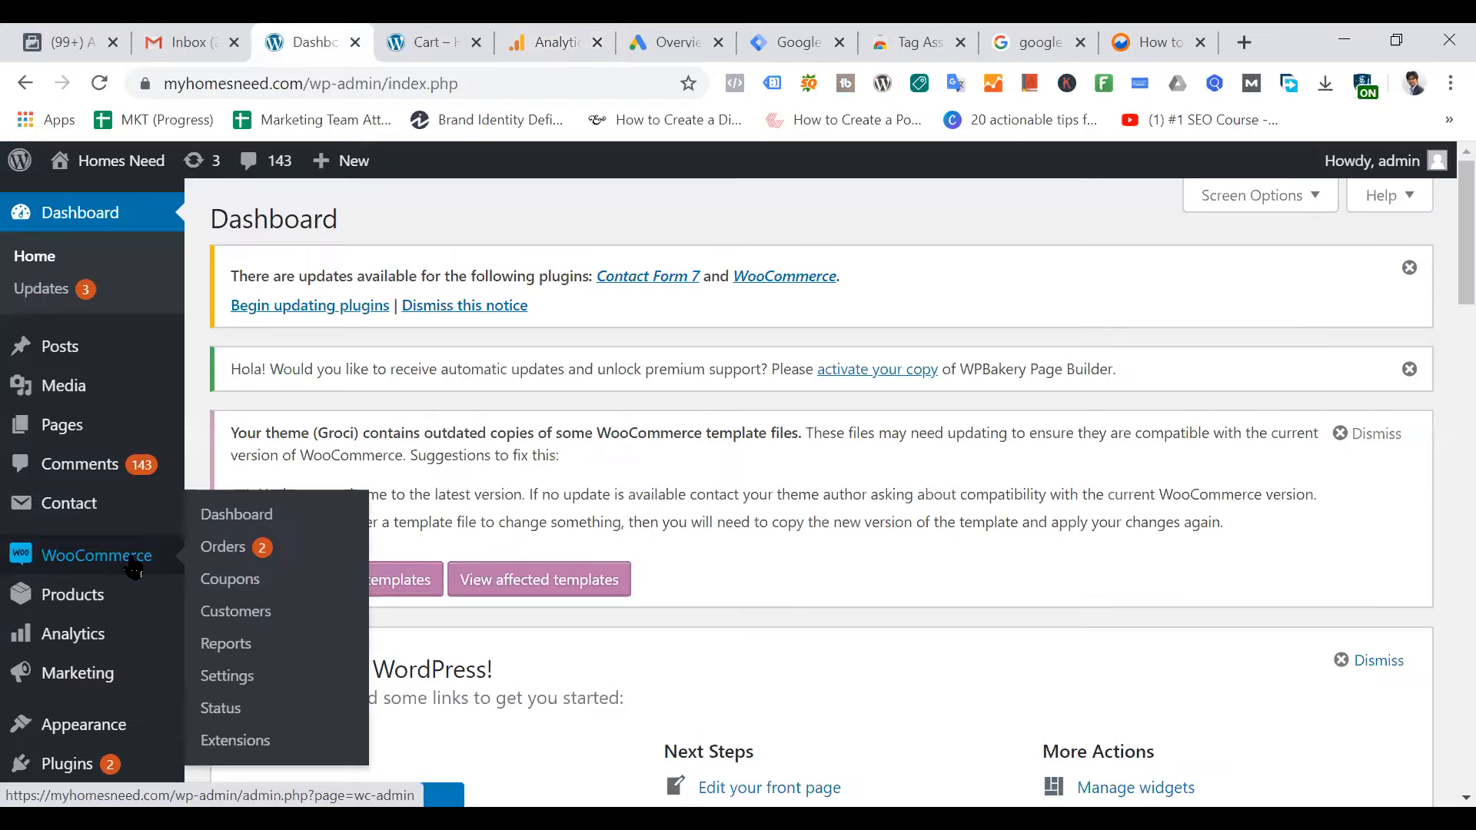
scroll(132, 567, down, 3)
mouse_move(115, 498)
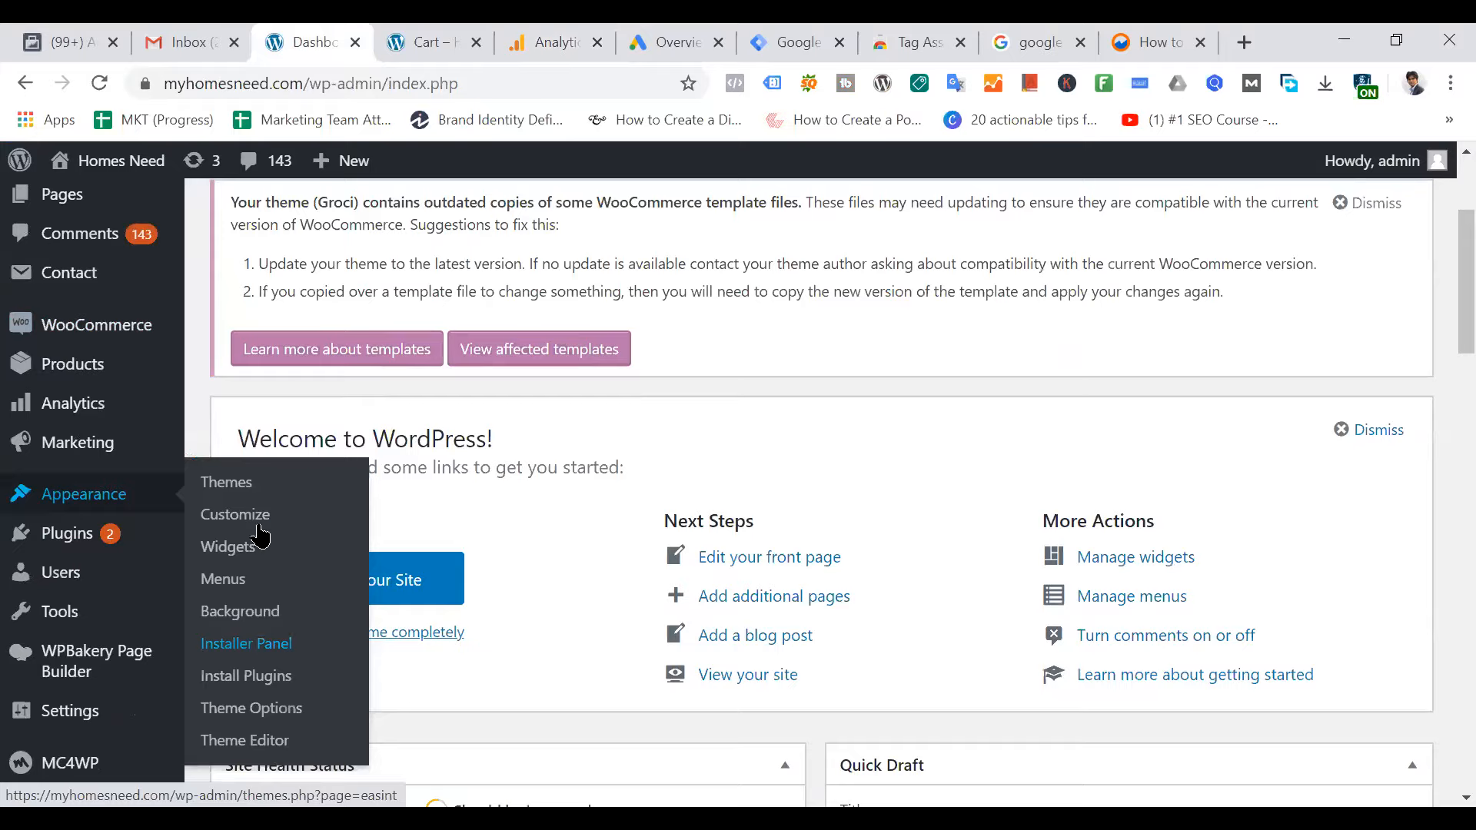
click(276, 740)
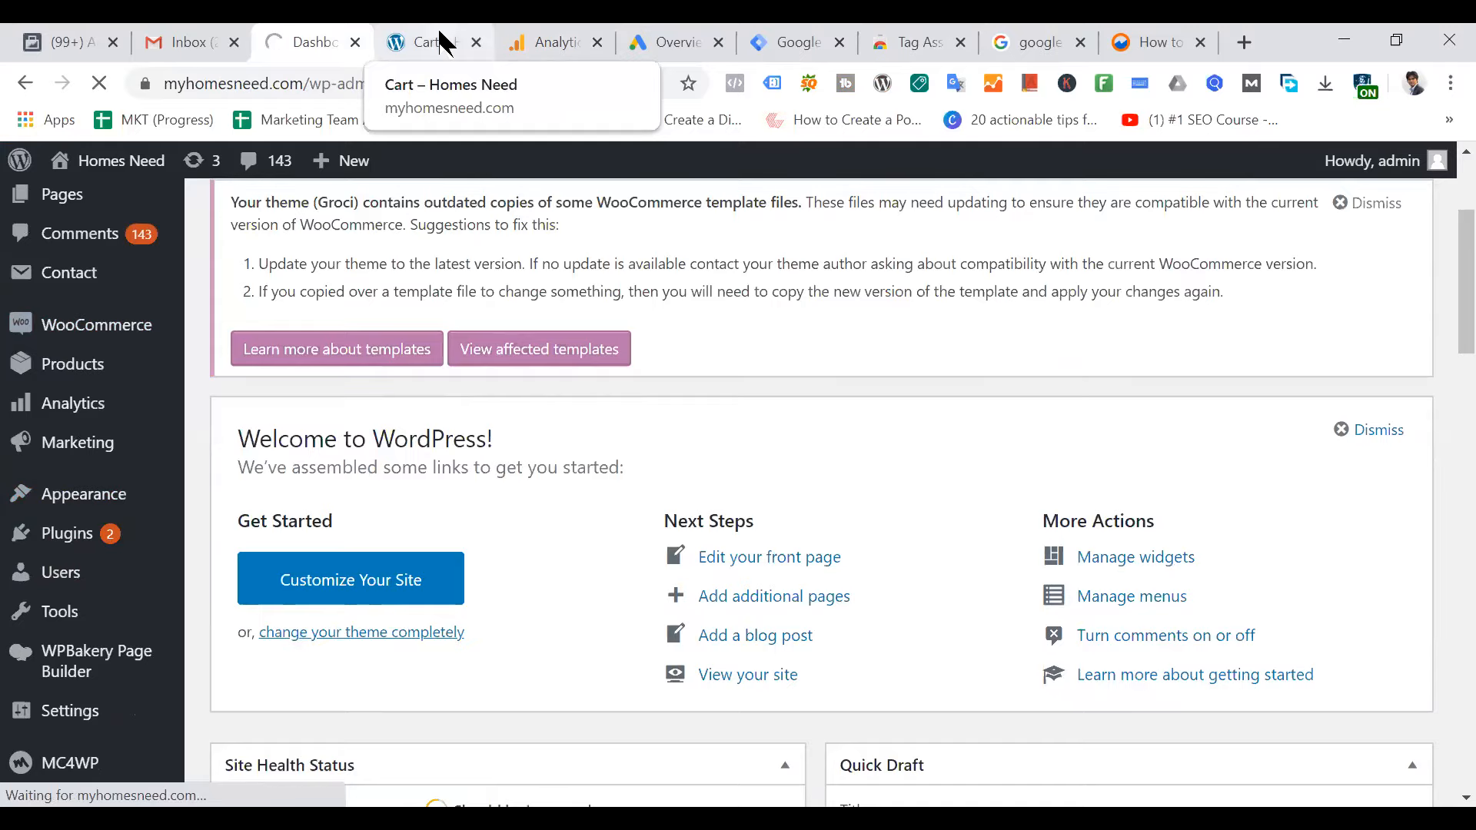
scroll(100, 585, down, 3)
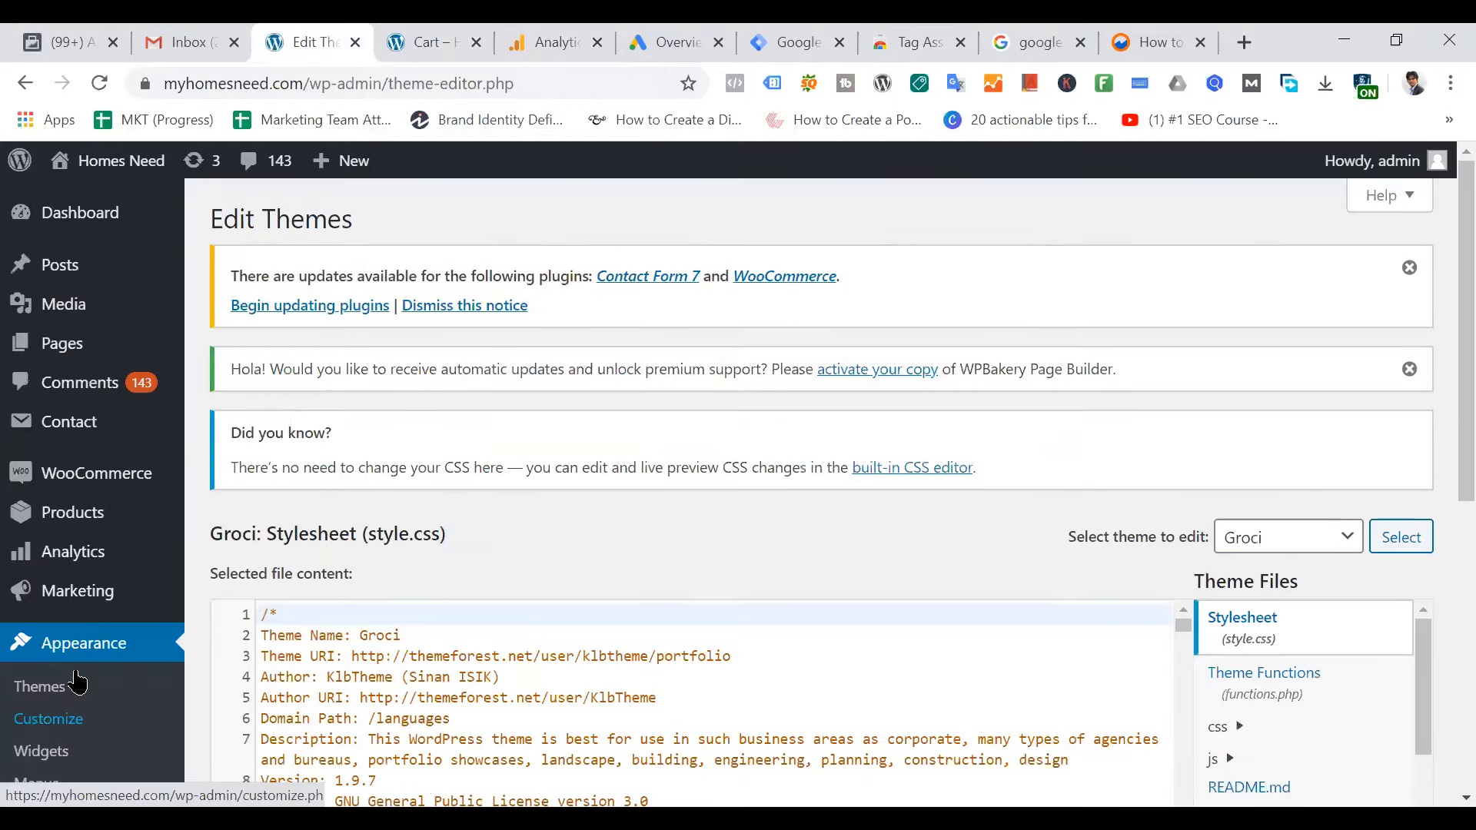
scroll(1261, 567, down, 6)
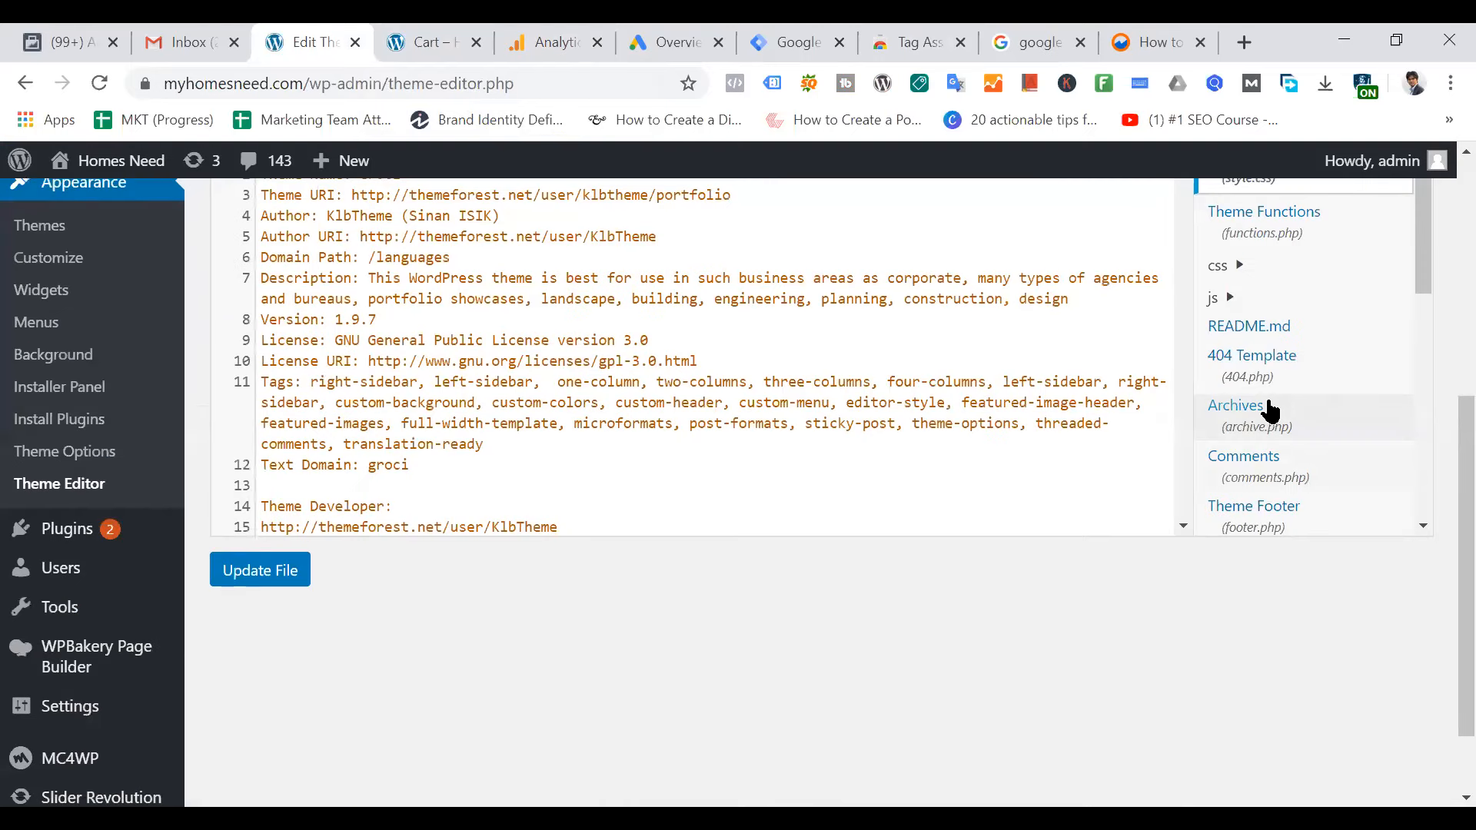
scroll(1301, 393, down, 4)
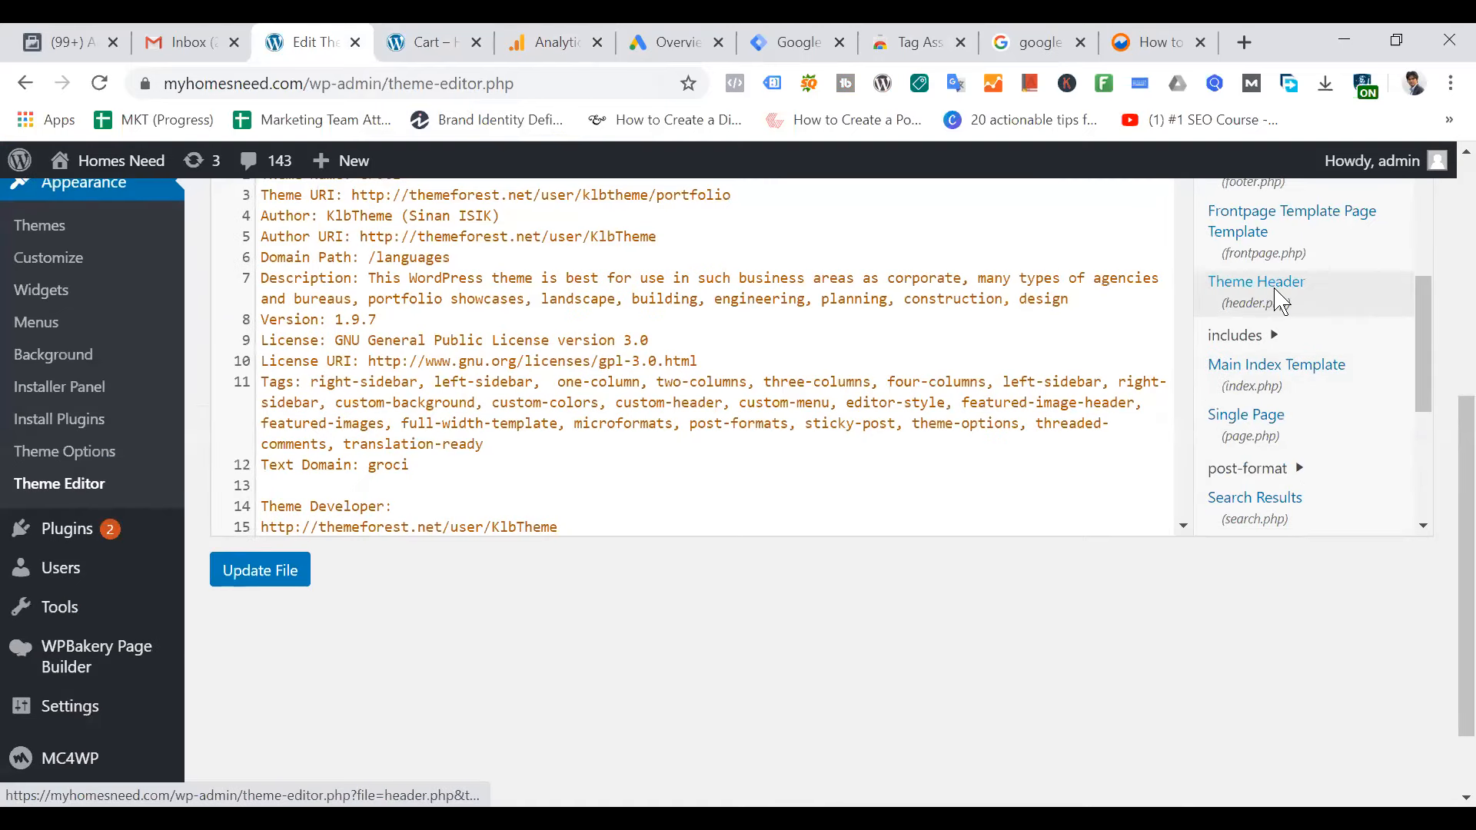
click(1272, 300)
Return to Analytics and select the Homes Need property's full tracking ID
click(548, 44)
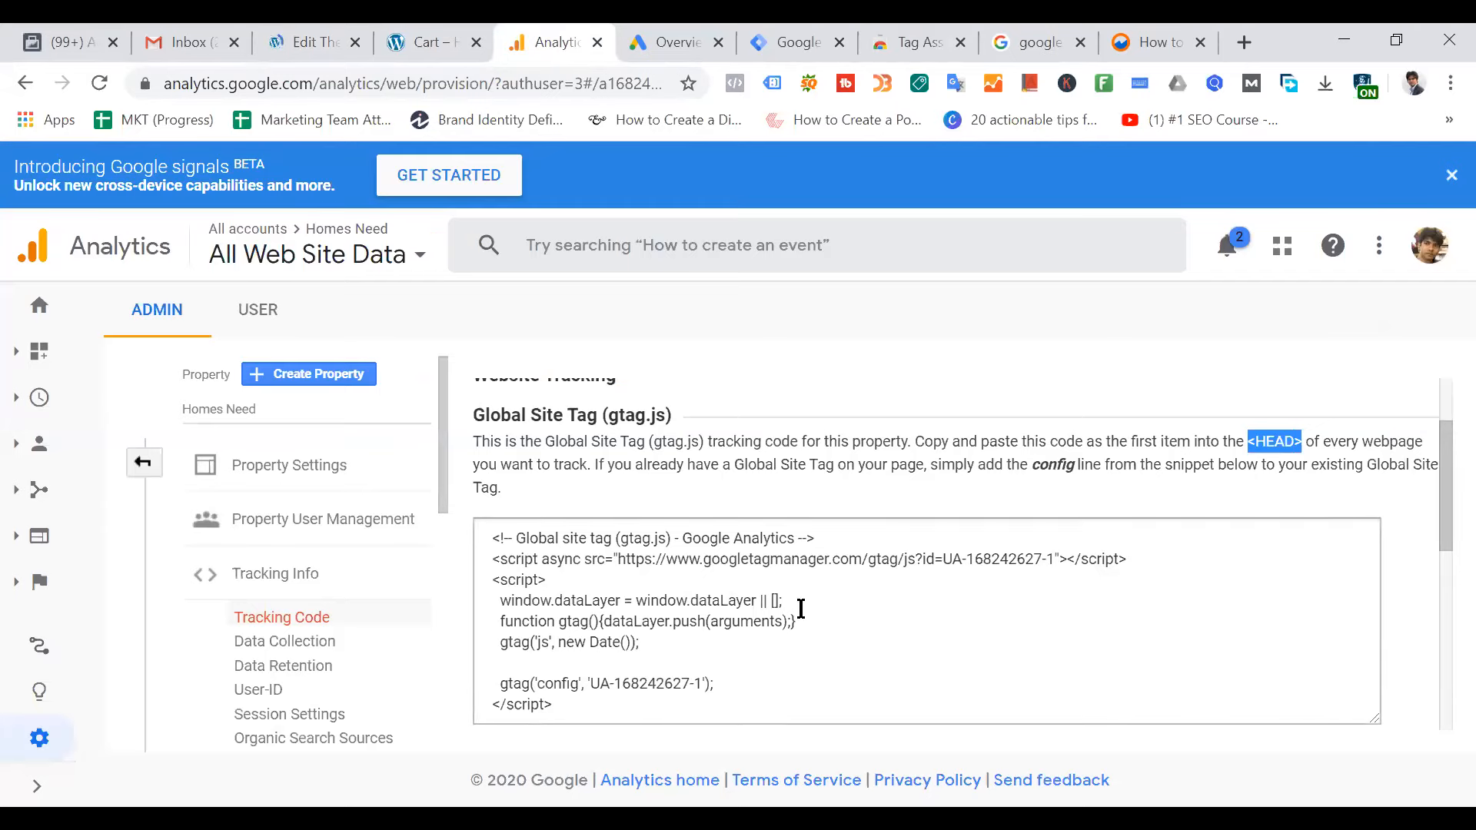
scroll(801, 506, up, 1)
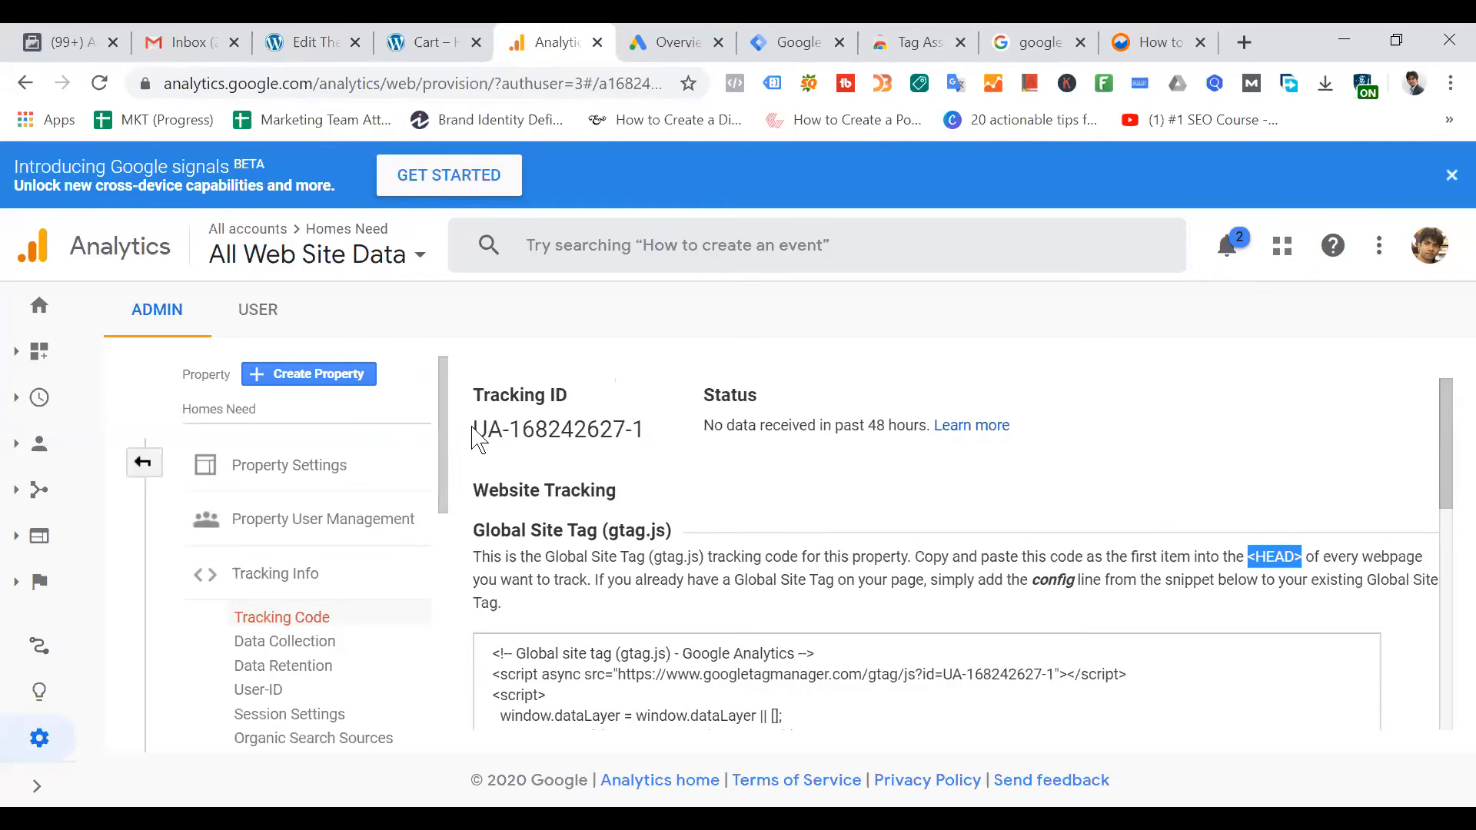
drag(471, 427, 661, 430)
click(620, 430)
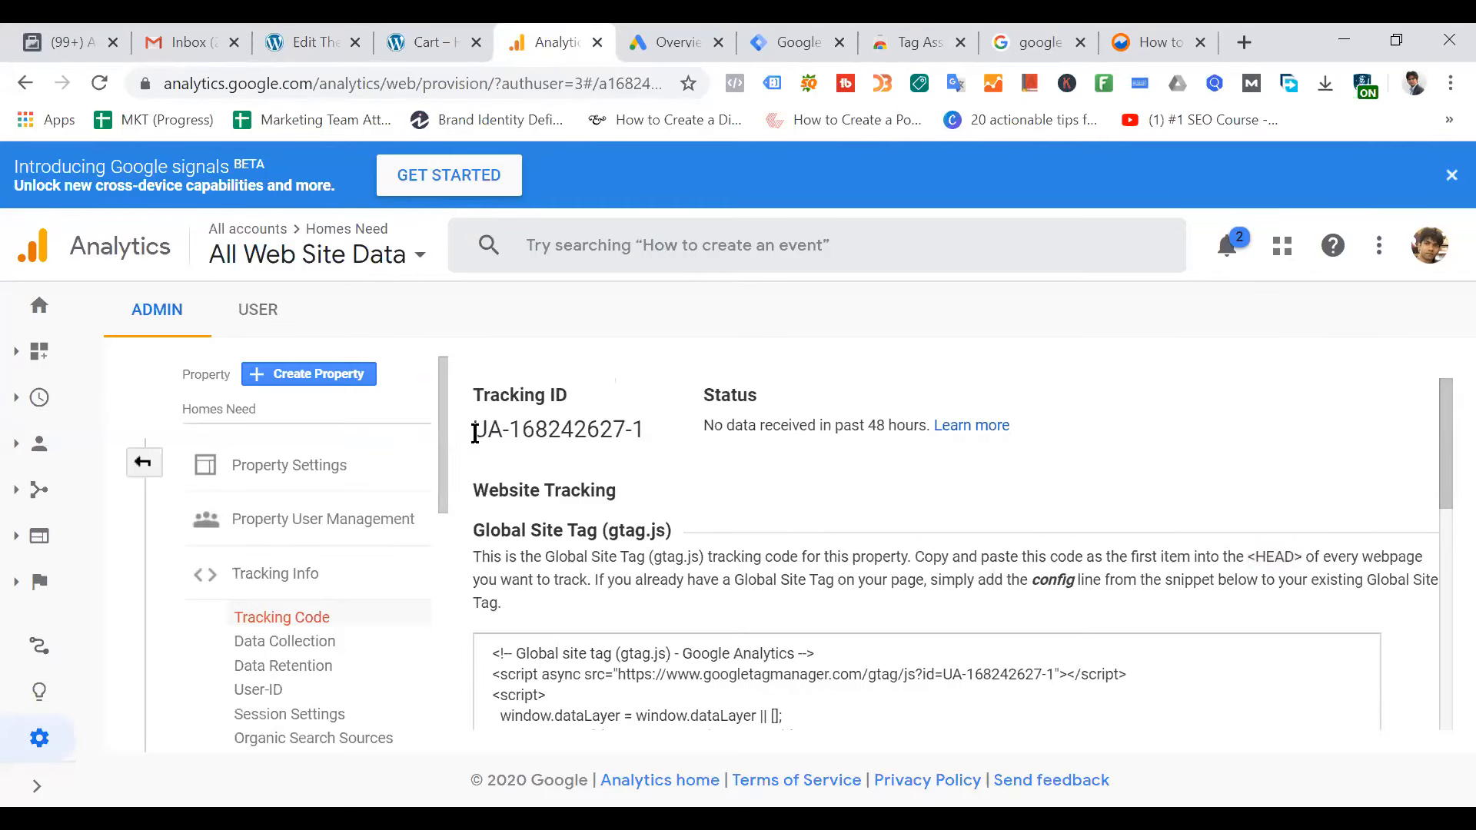
drag(475, 432, 681, 436)
click(632, 428)
drag(475, 429, 663, 437)
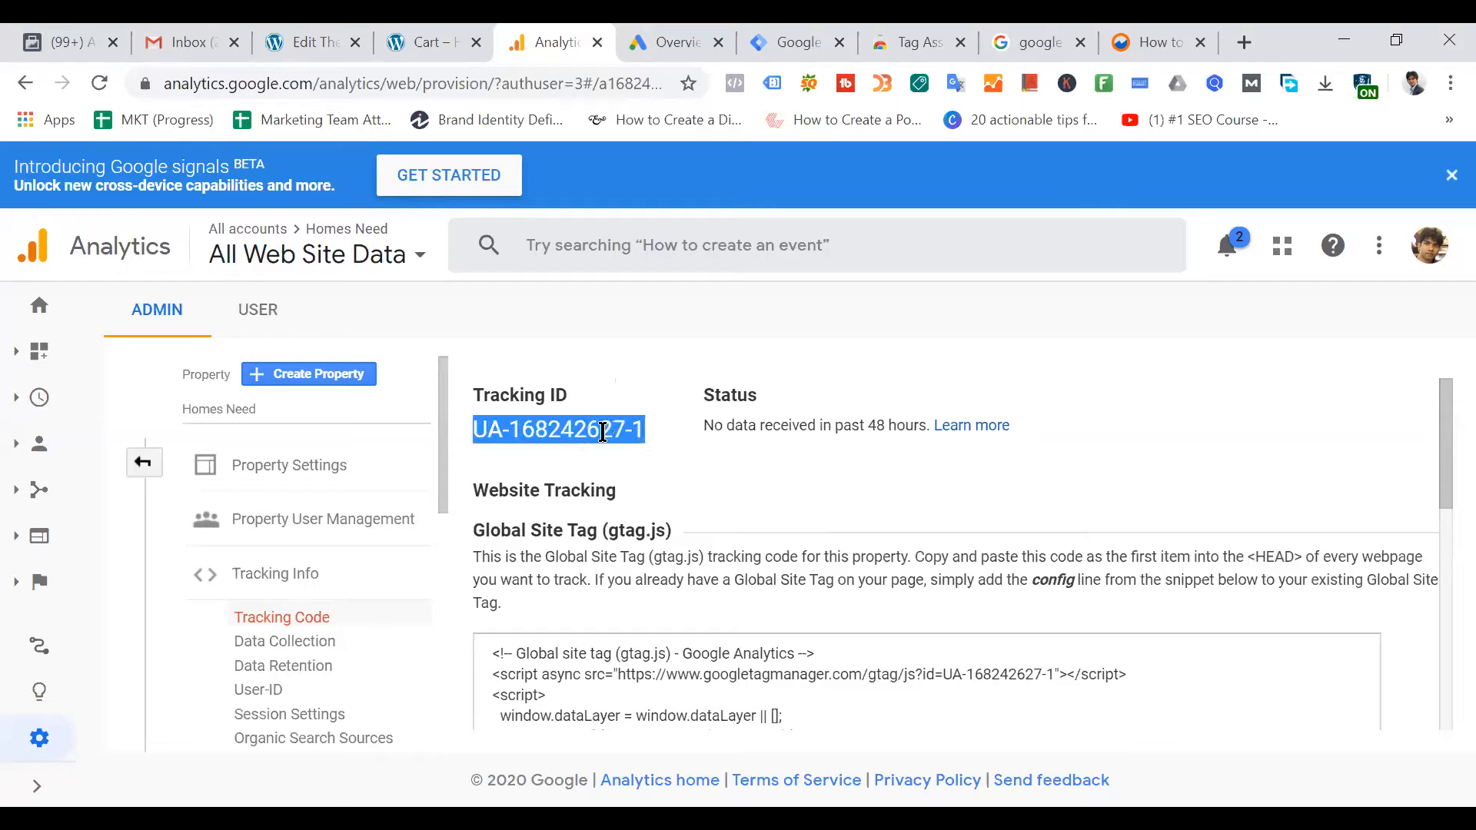
Switch to Tag Manager and start a new tag in the myhomesneed.com container's Default Workspace
click(810, 43)
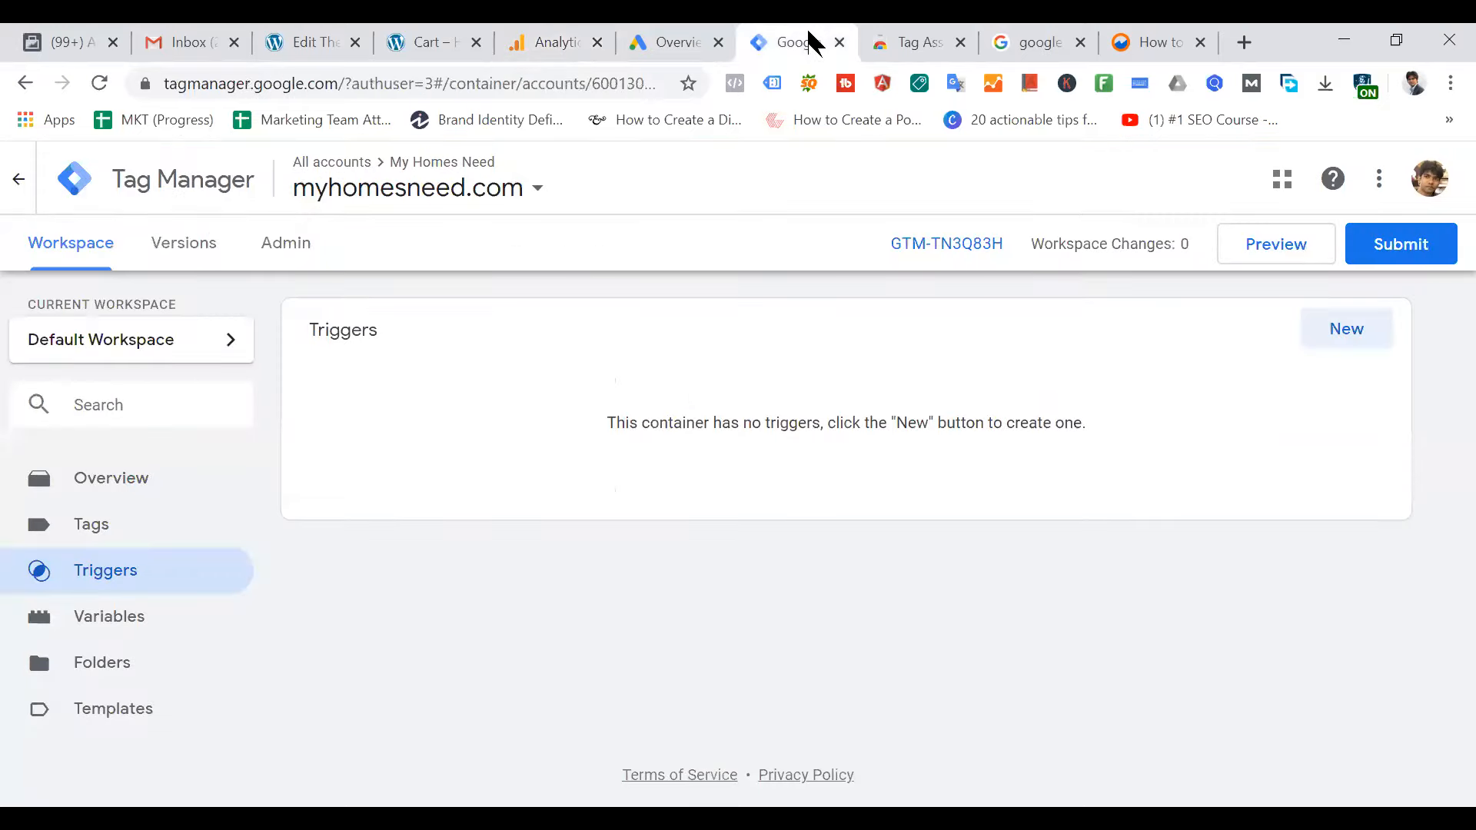
click(127, 544)
click(83, 254)
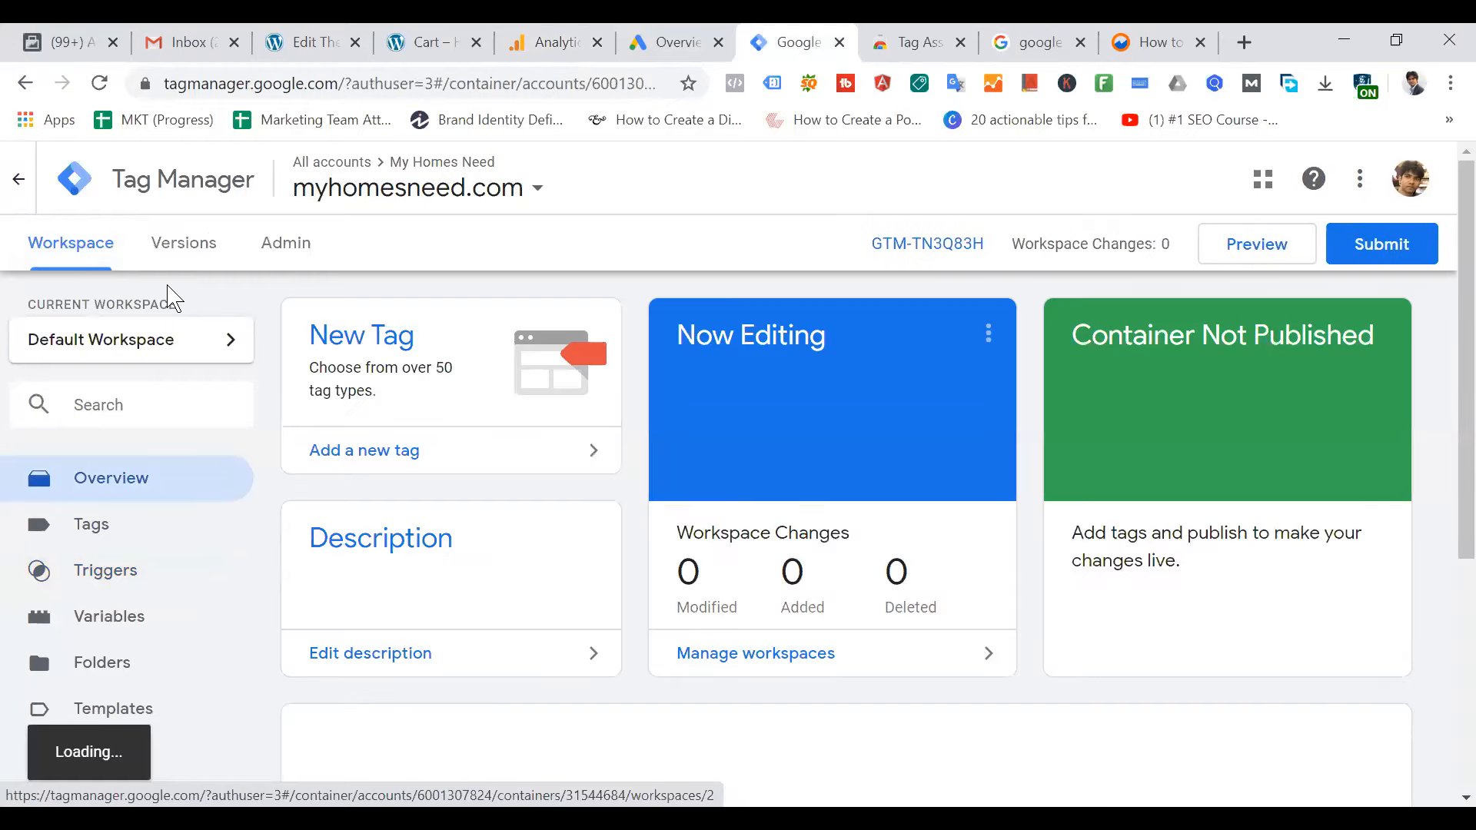
click(92, 525)
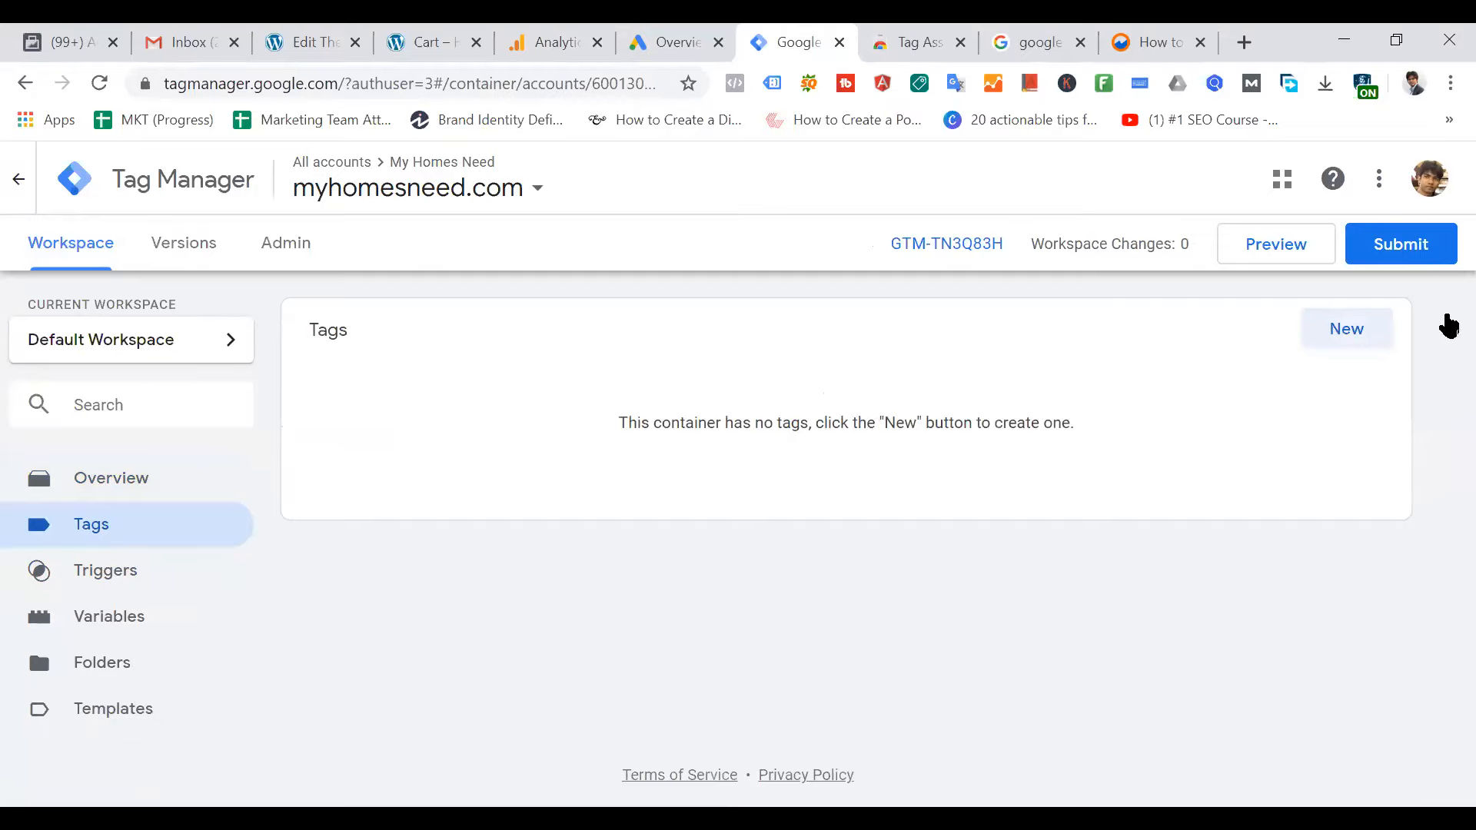
click(1352, 335)
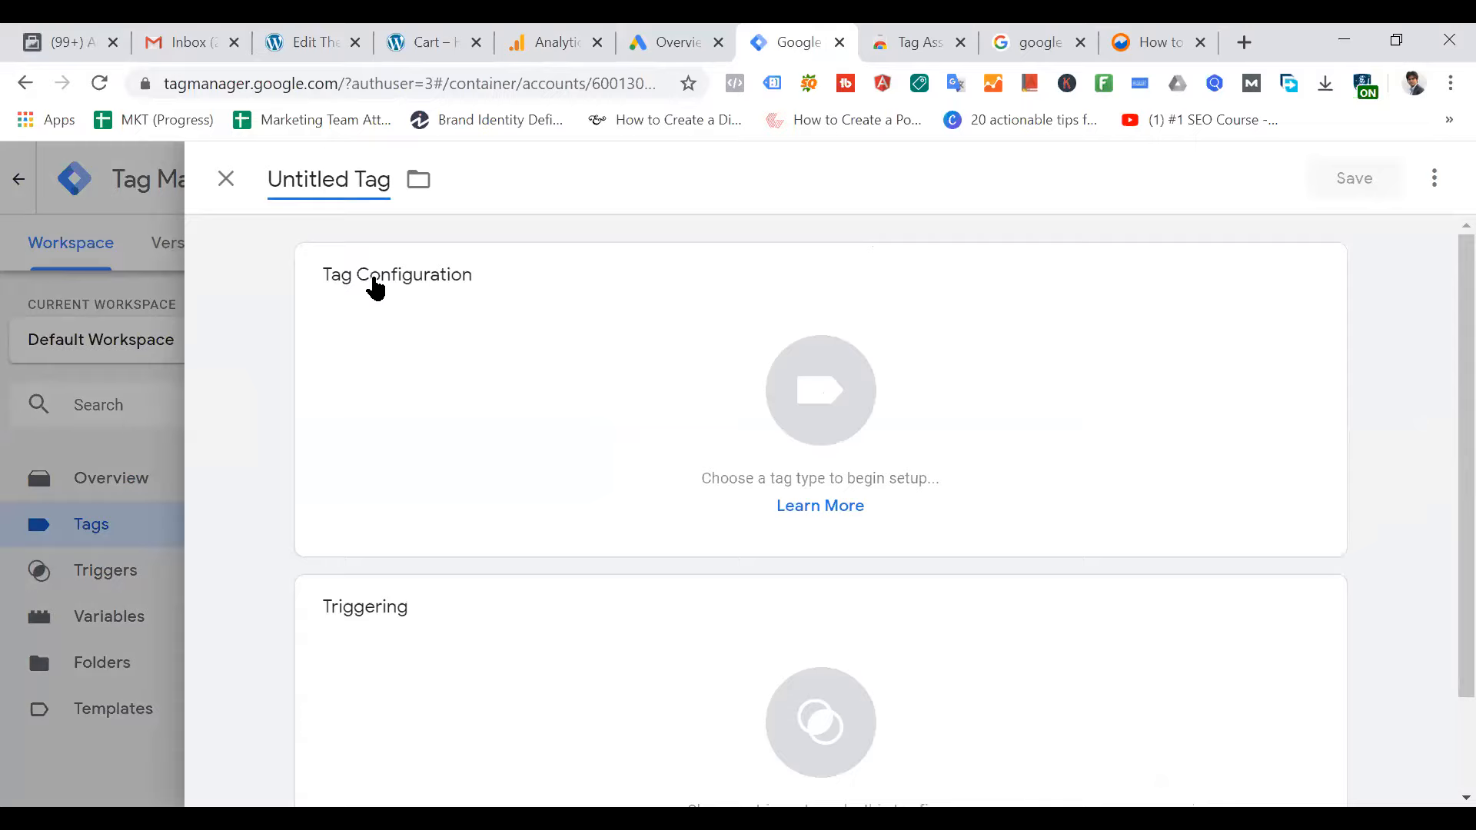
Name the new tag Google Analytics
key(ctrl+a)
text(Googl)
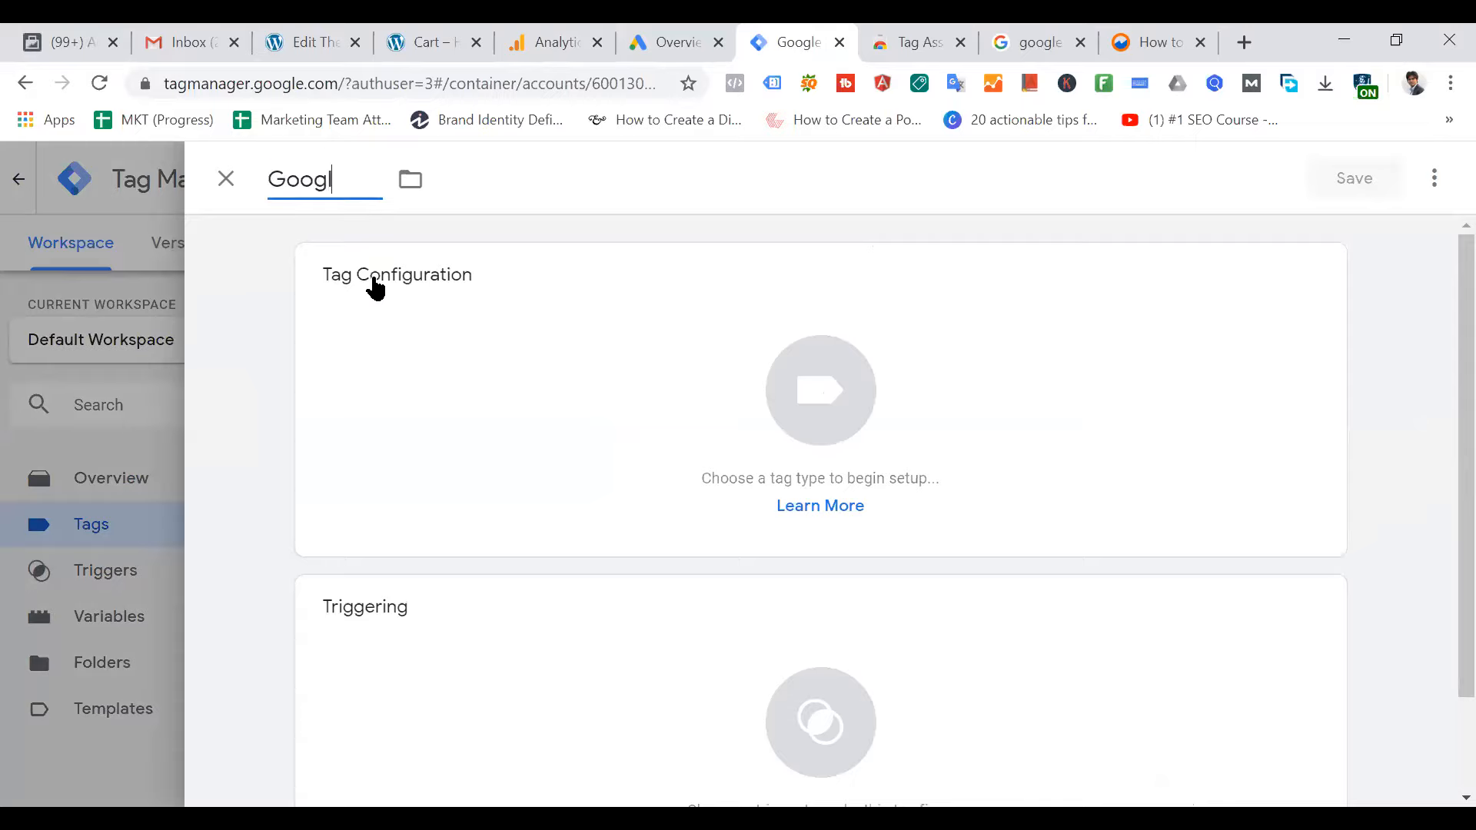
text(e Na)
key(BackSpace)
key(BackSpace)
text(Analytics )
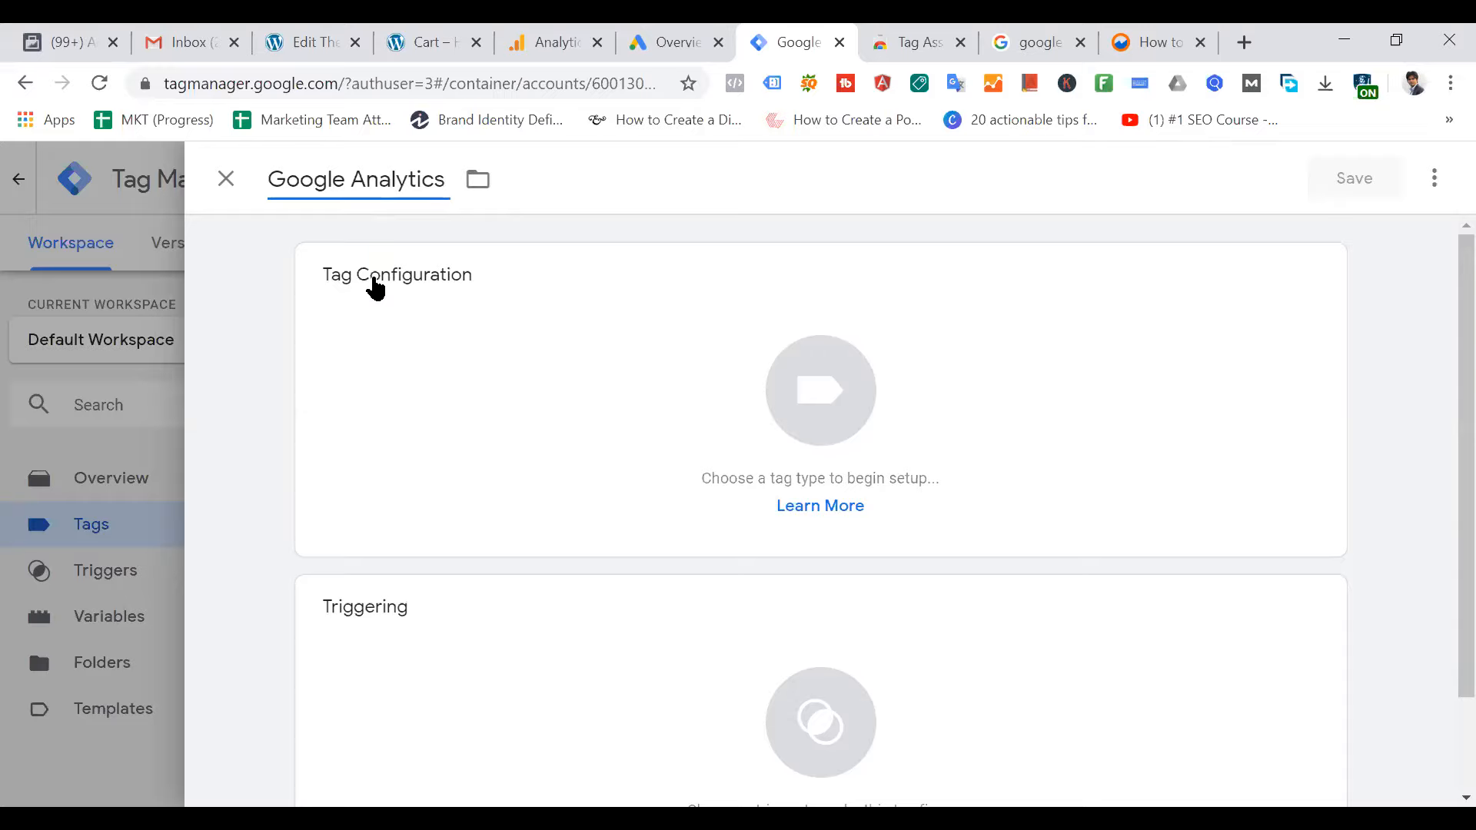
text(- Web)
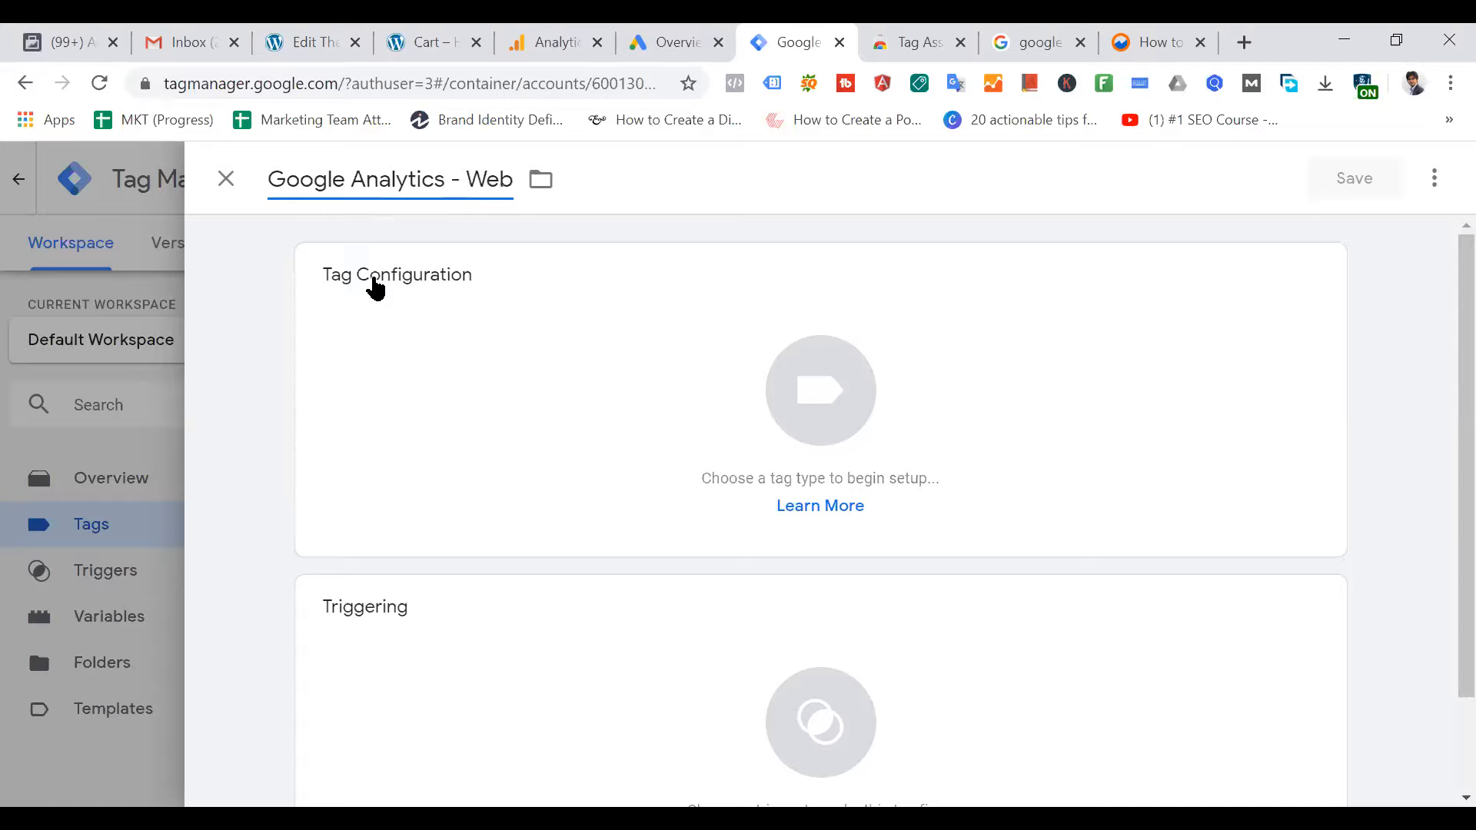
key(BackSpace)
key(BackSpace)
key(BackSpace)
key(BackSpace)
key(BackSpace)
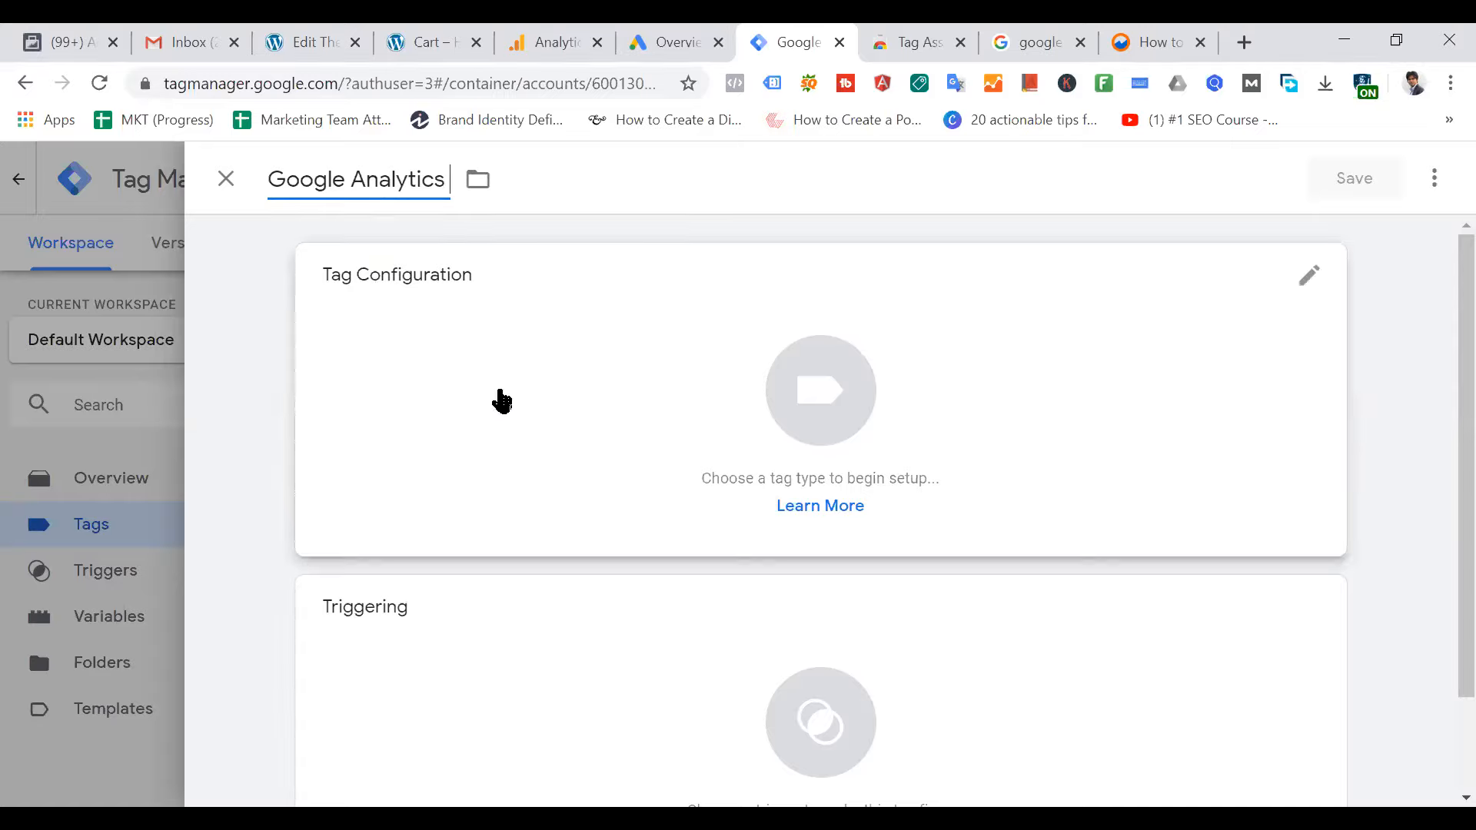
Open the tag type selection for the Google Analytics tag
click(826, 383)
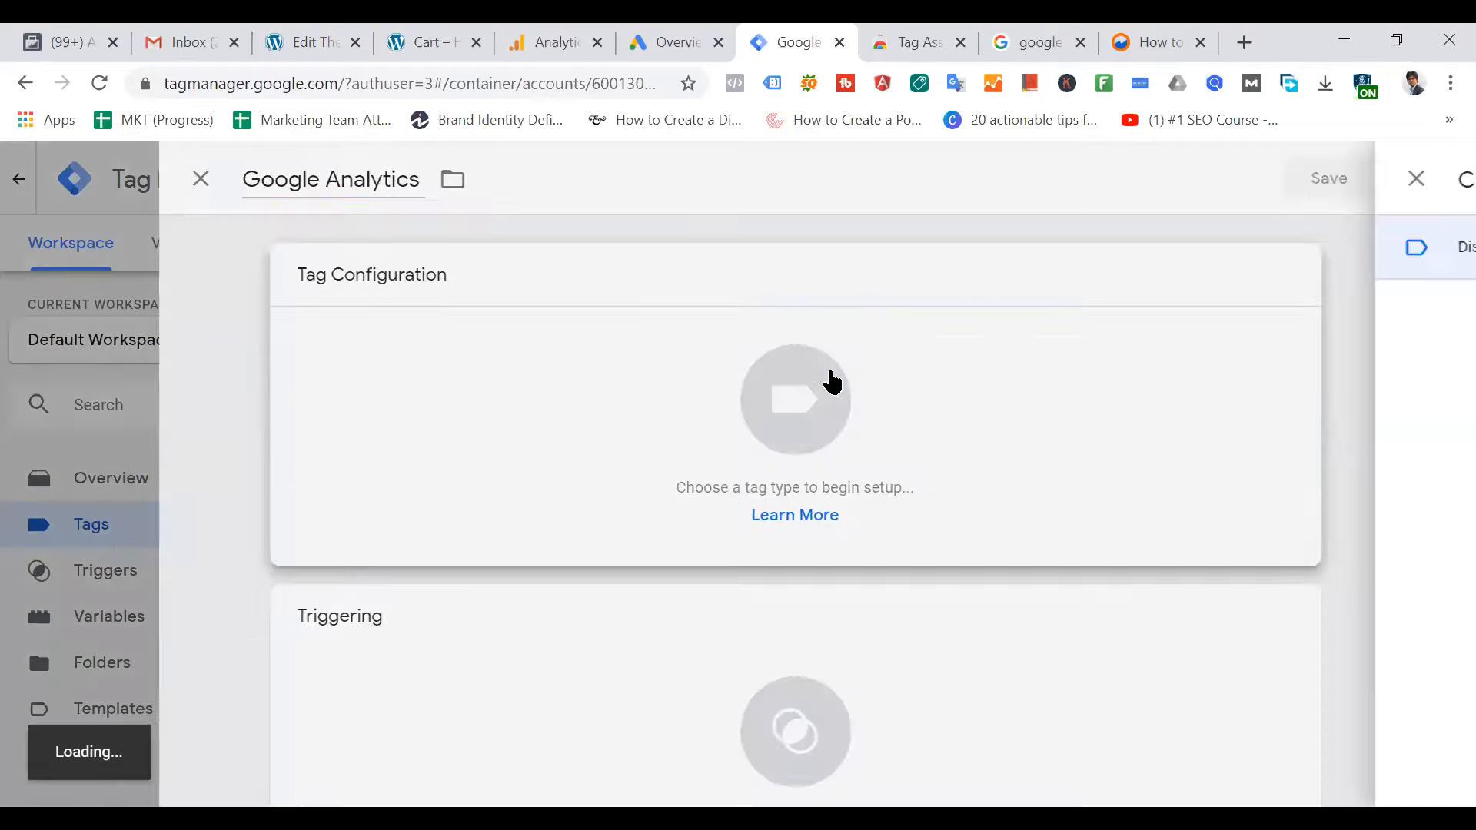
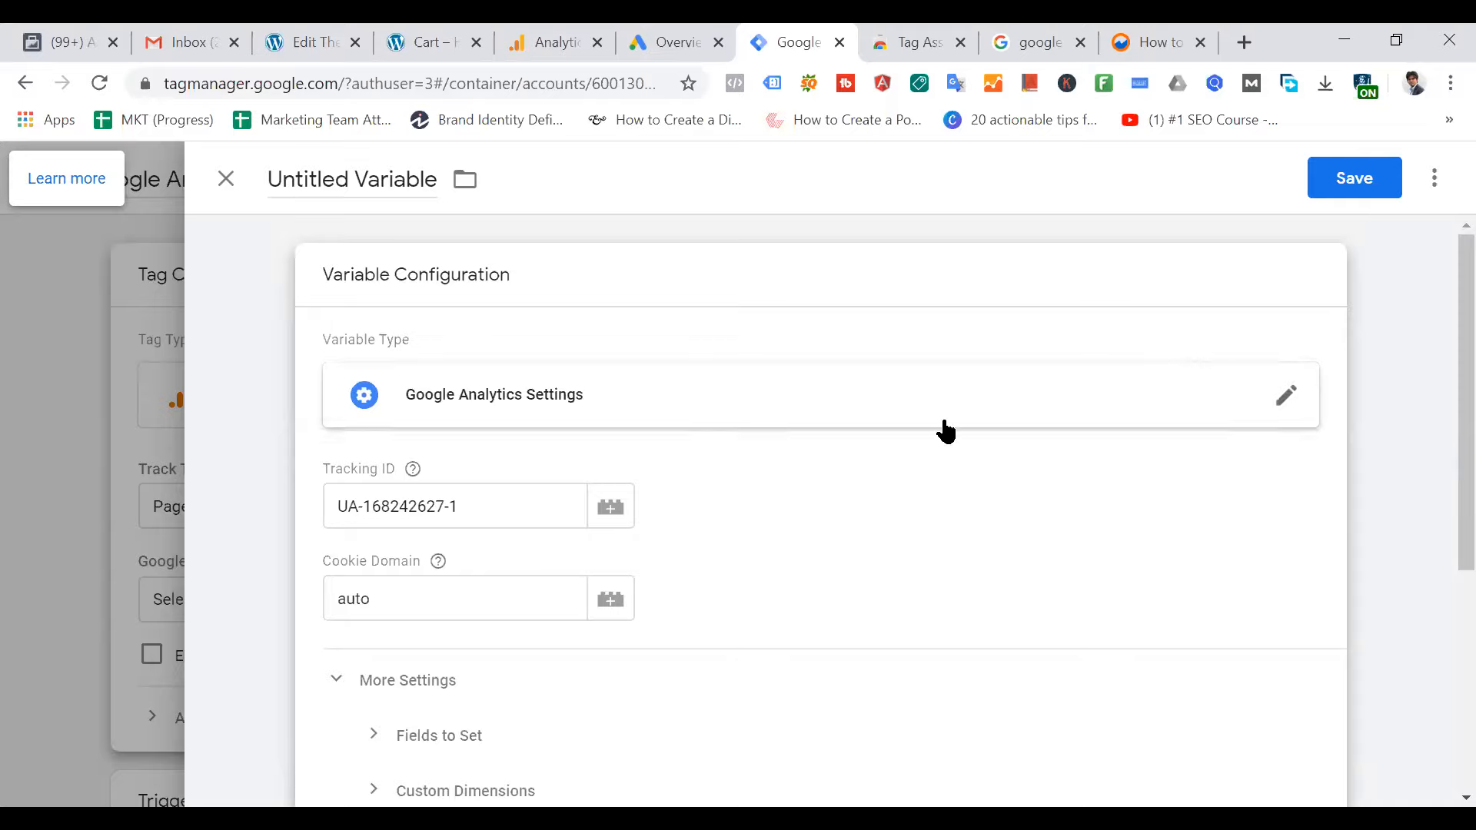
Name the new Google Analytics Settings variable Google Analytics Track ID and save it
scroll(1126, 448, down, 5)
scroll(1126, 448, up, 5)
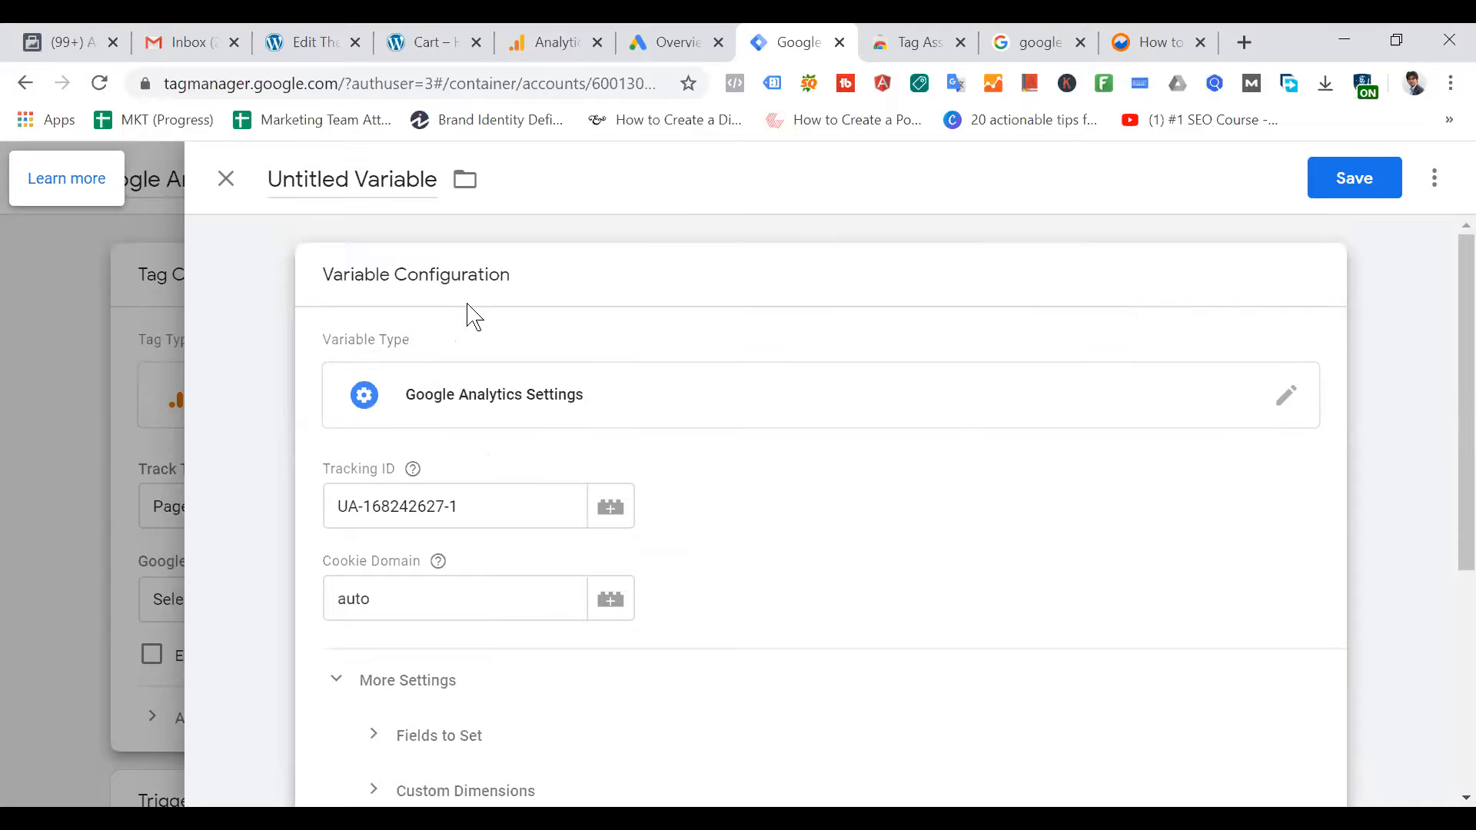
click(419, 179)
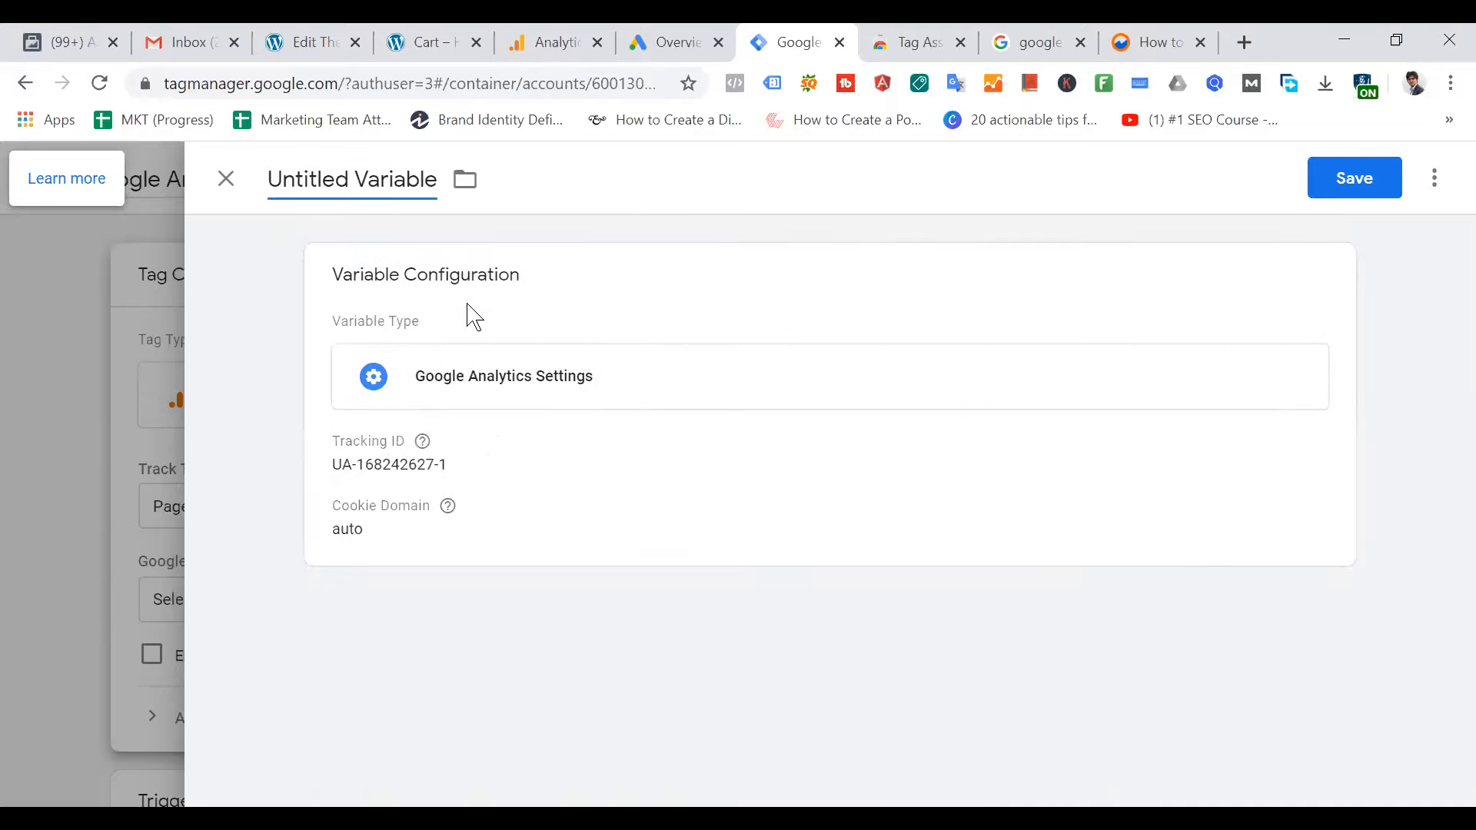
key(ctrl+a)
text(G)
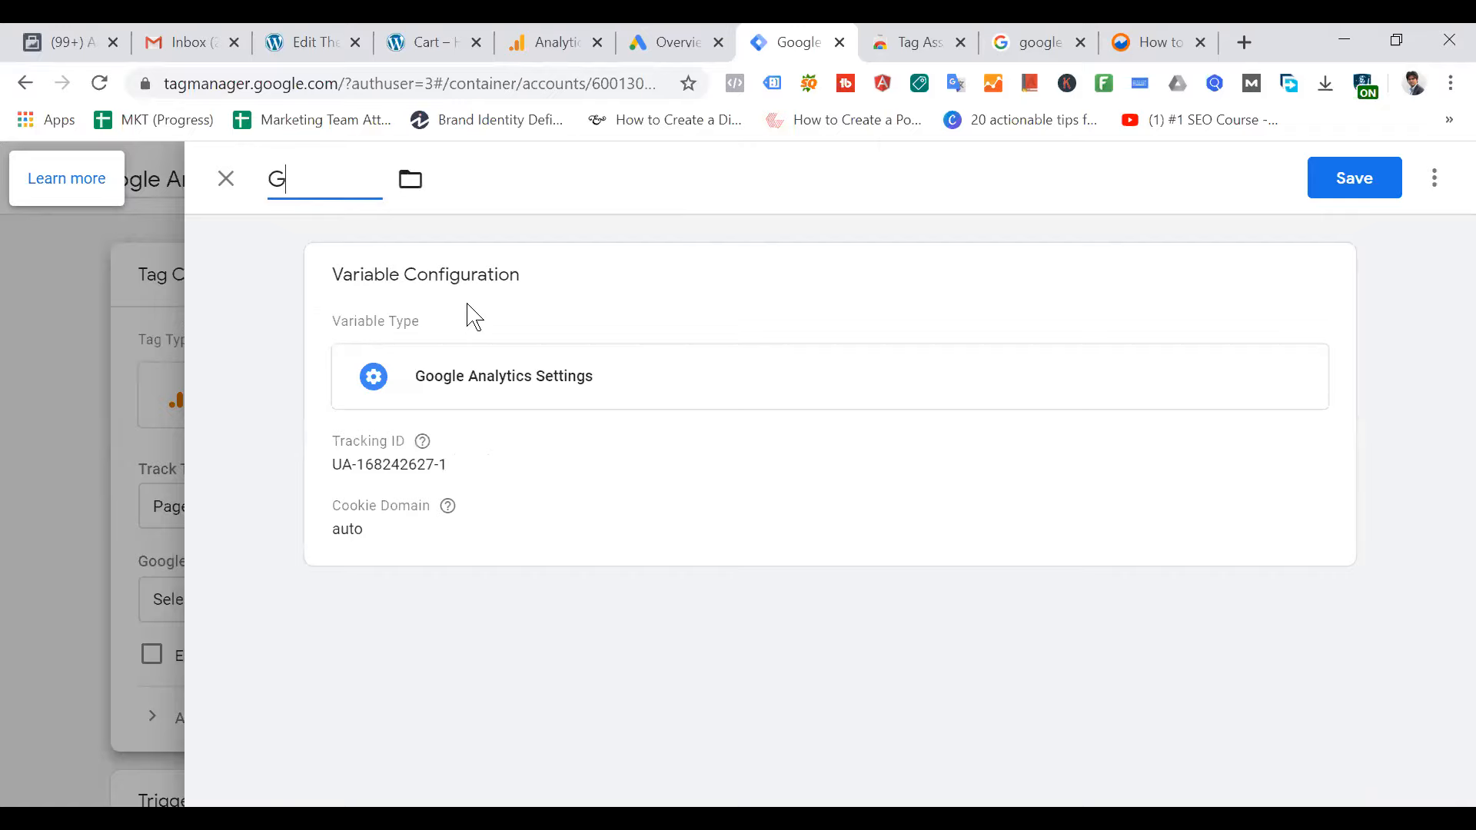
text(oogle Analytics)
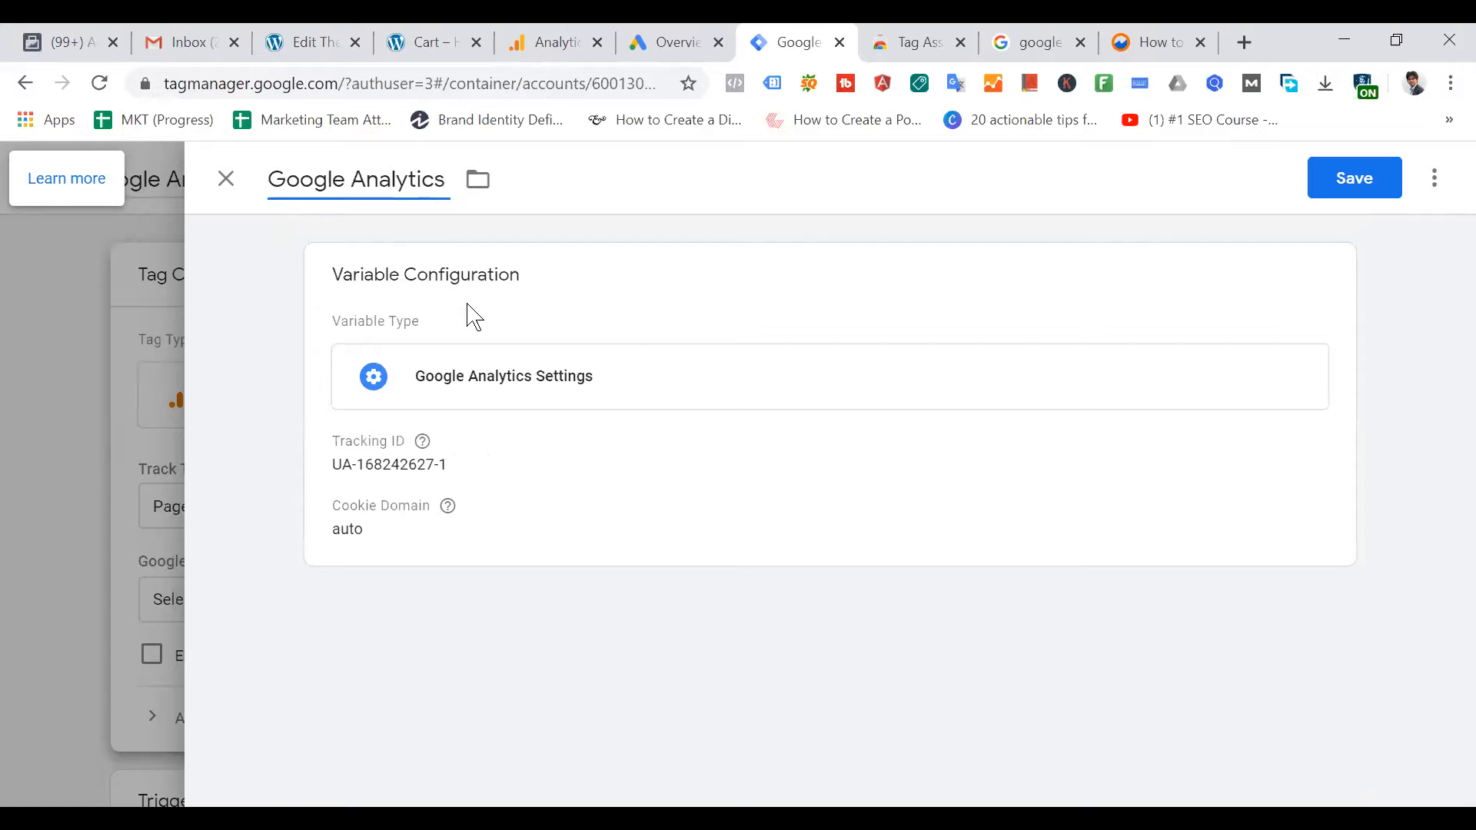
text( Trac)
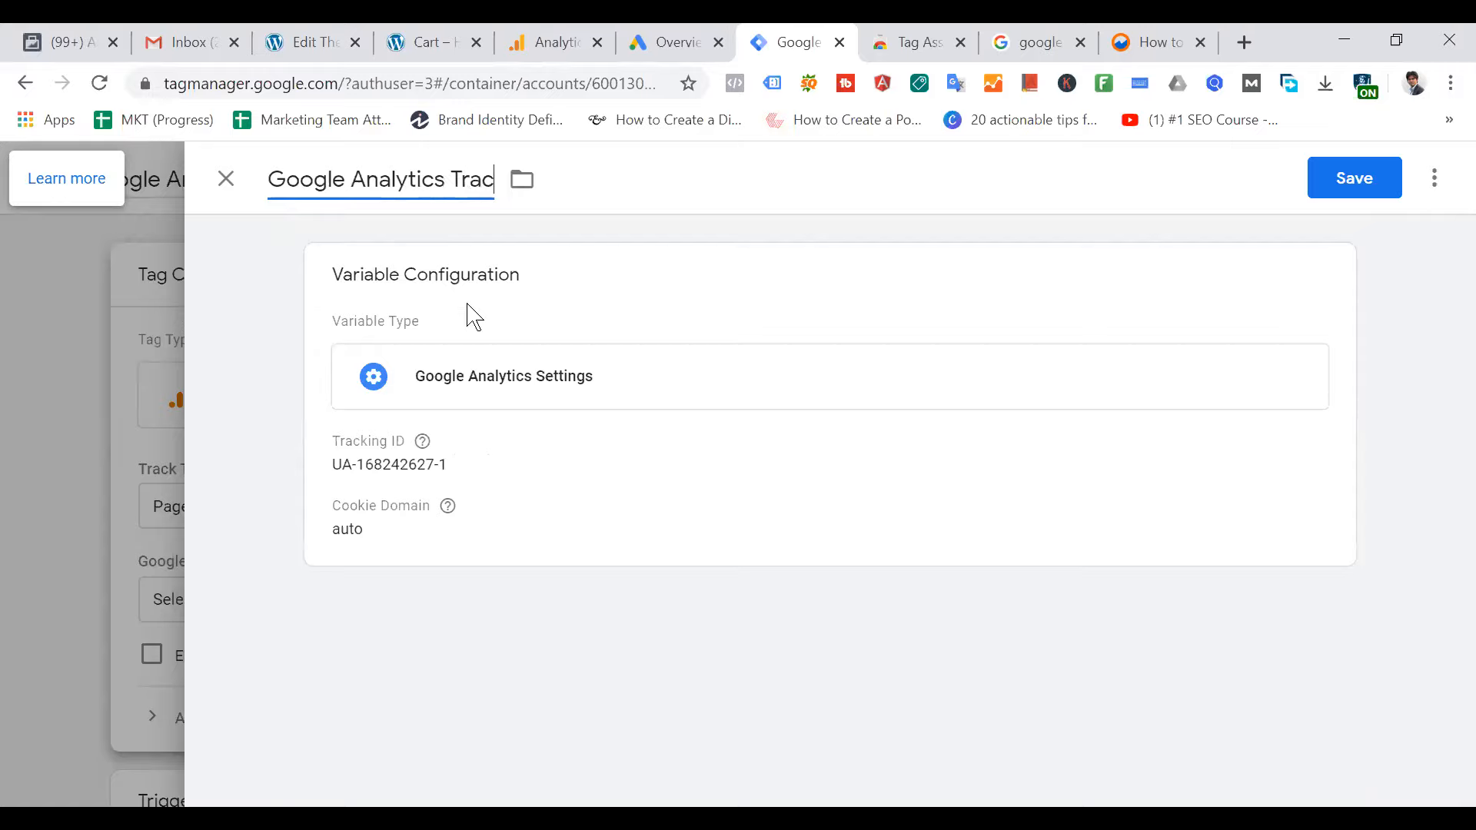
text(k ID)
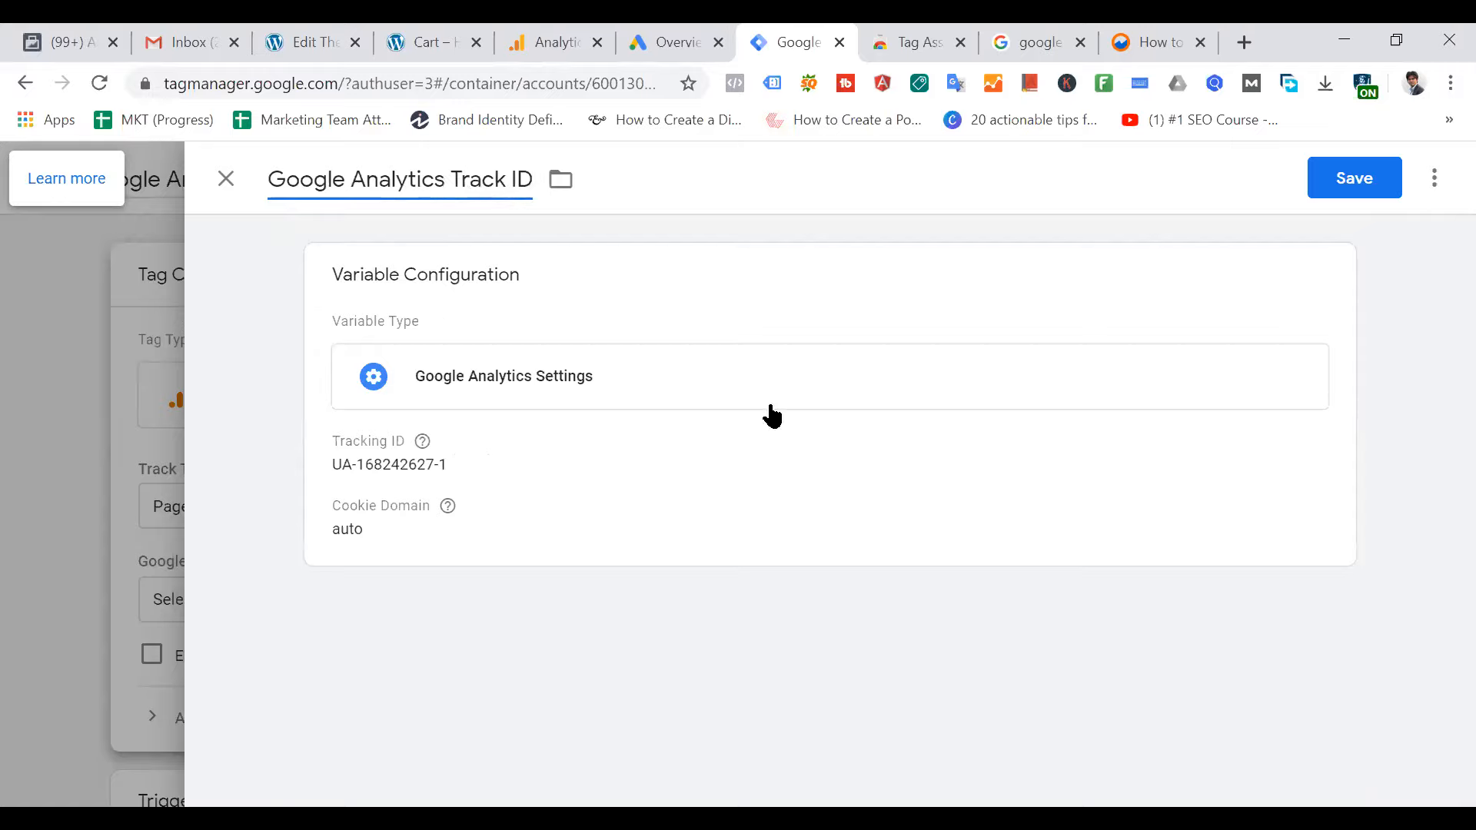
click(1355, 175)
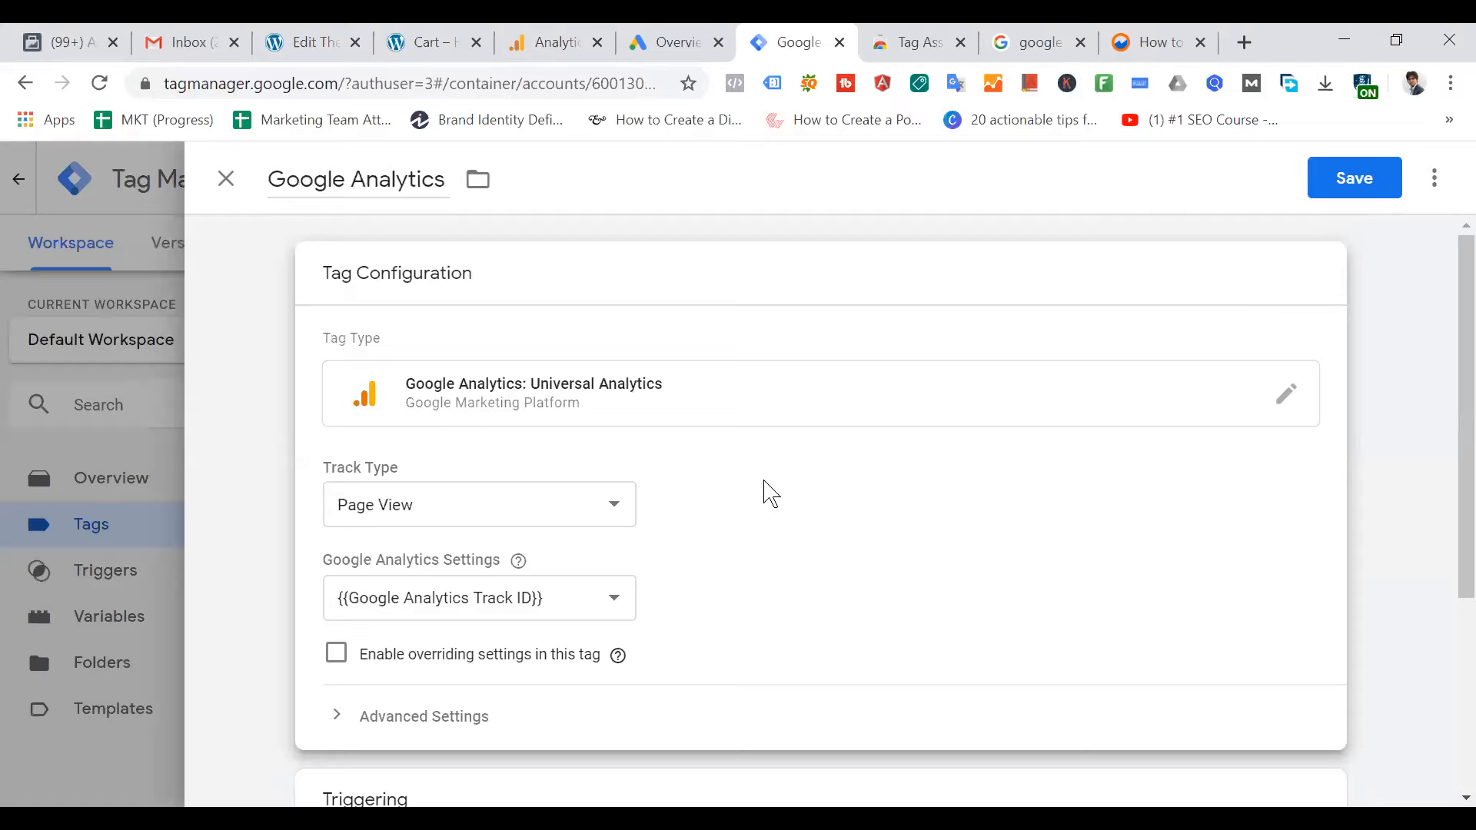
Set the Google Analytics tag to fire on the All Pages trigger and save the tag
scroll(766, 494, down, 4)
click(815, 613)
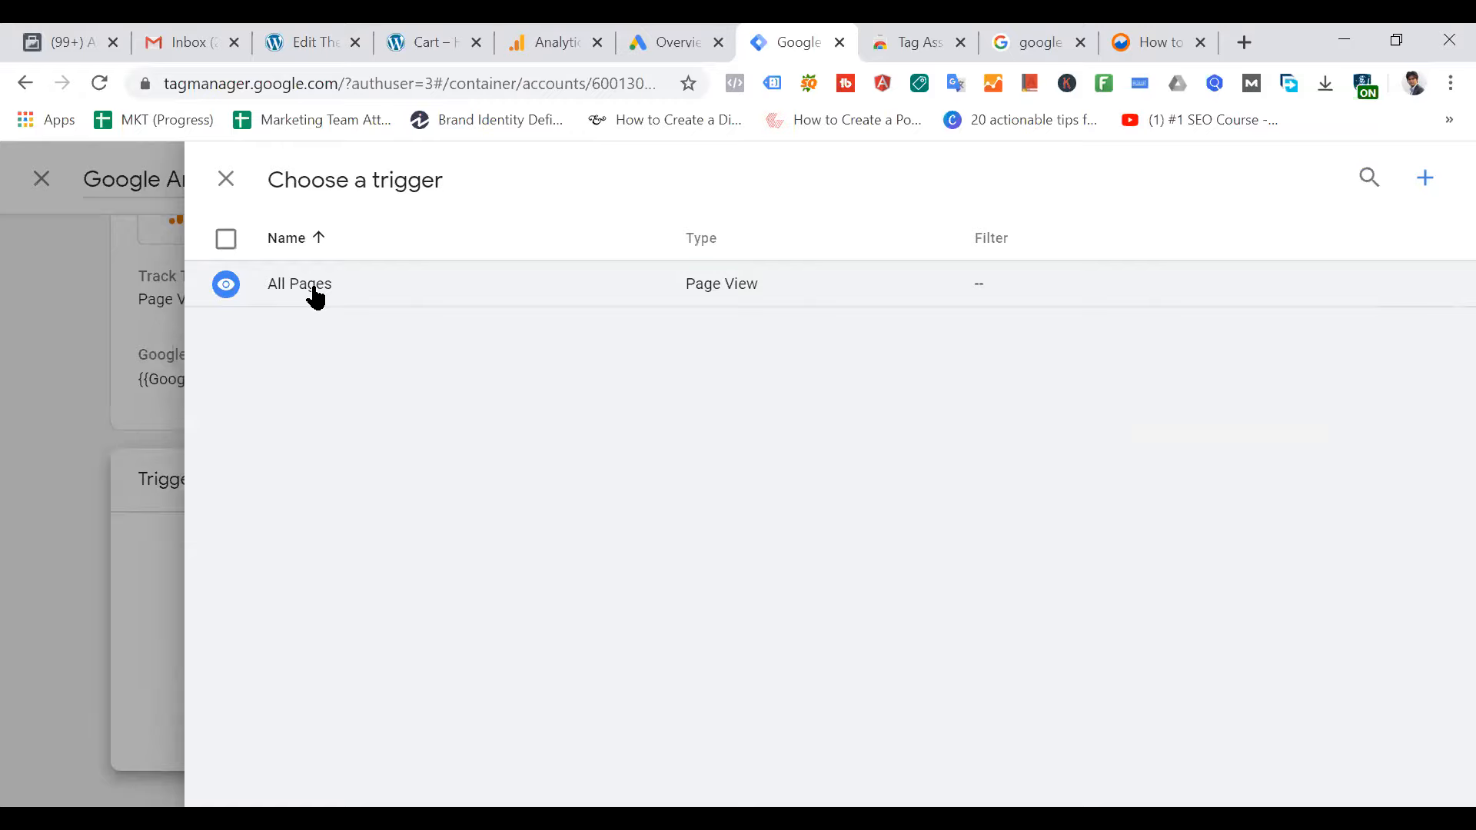
click(315, 292)
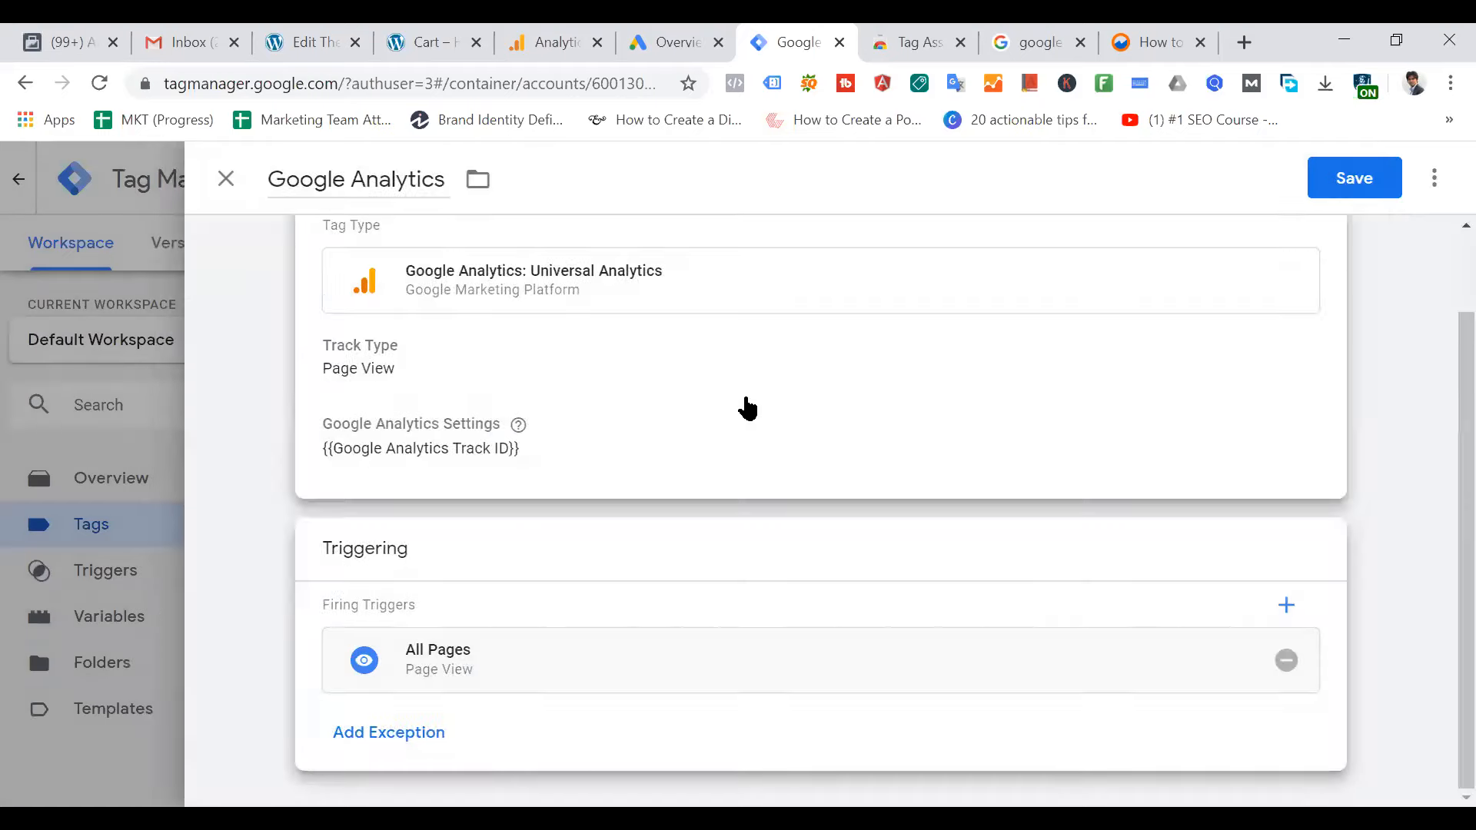
click(1371, 180)
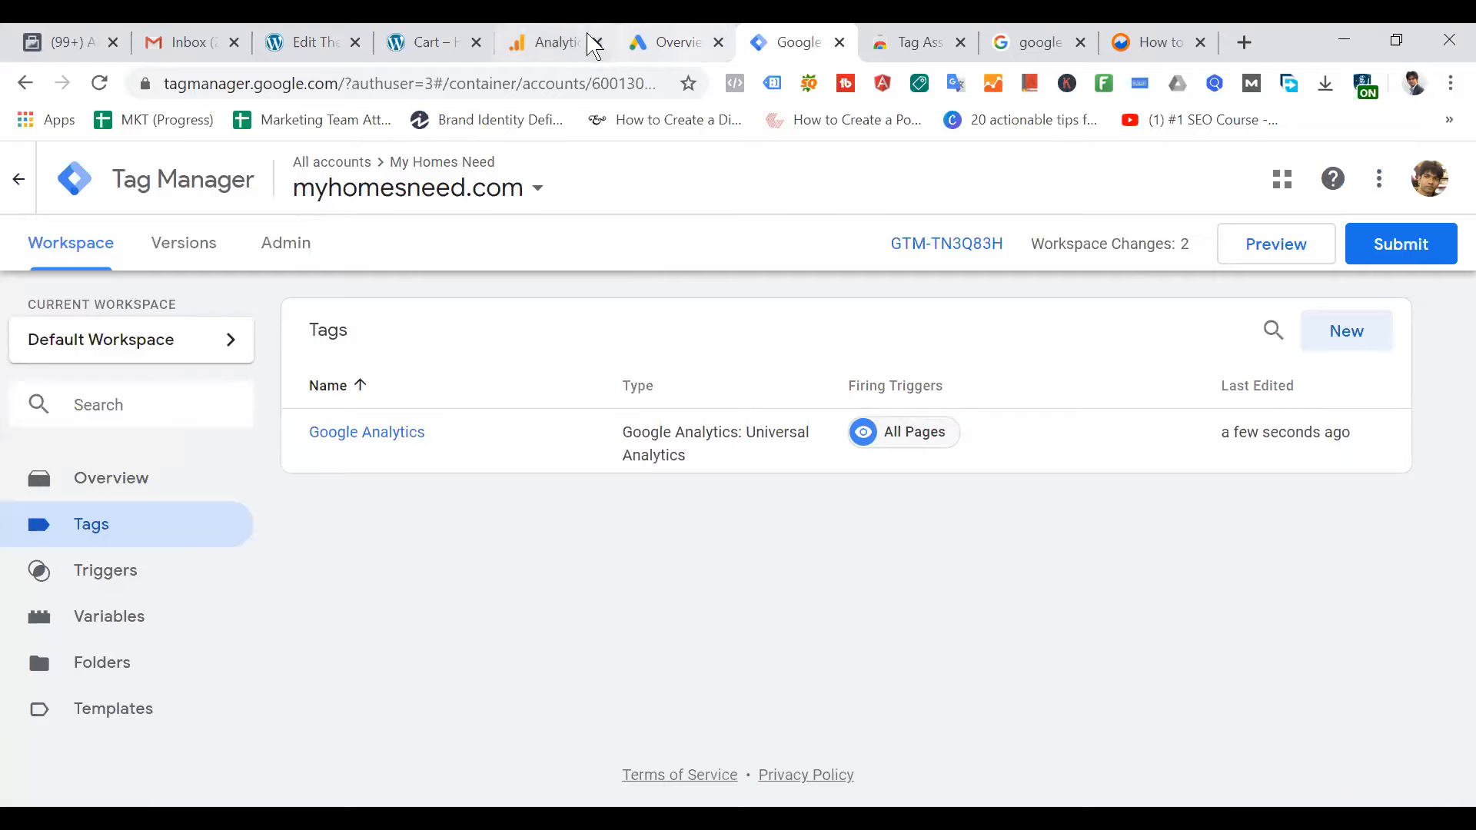
Switch to the store site, load the myhomesneed.com home page, inspect its tags with Tag Assistant and reload the page
click(419, 40)
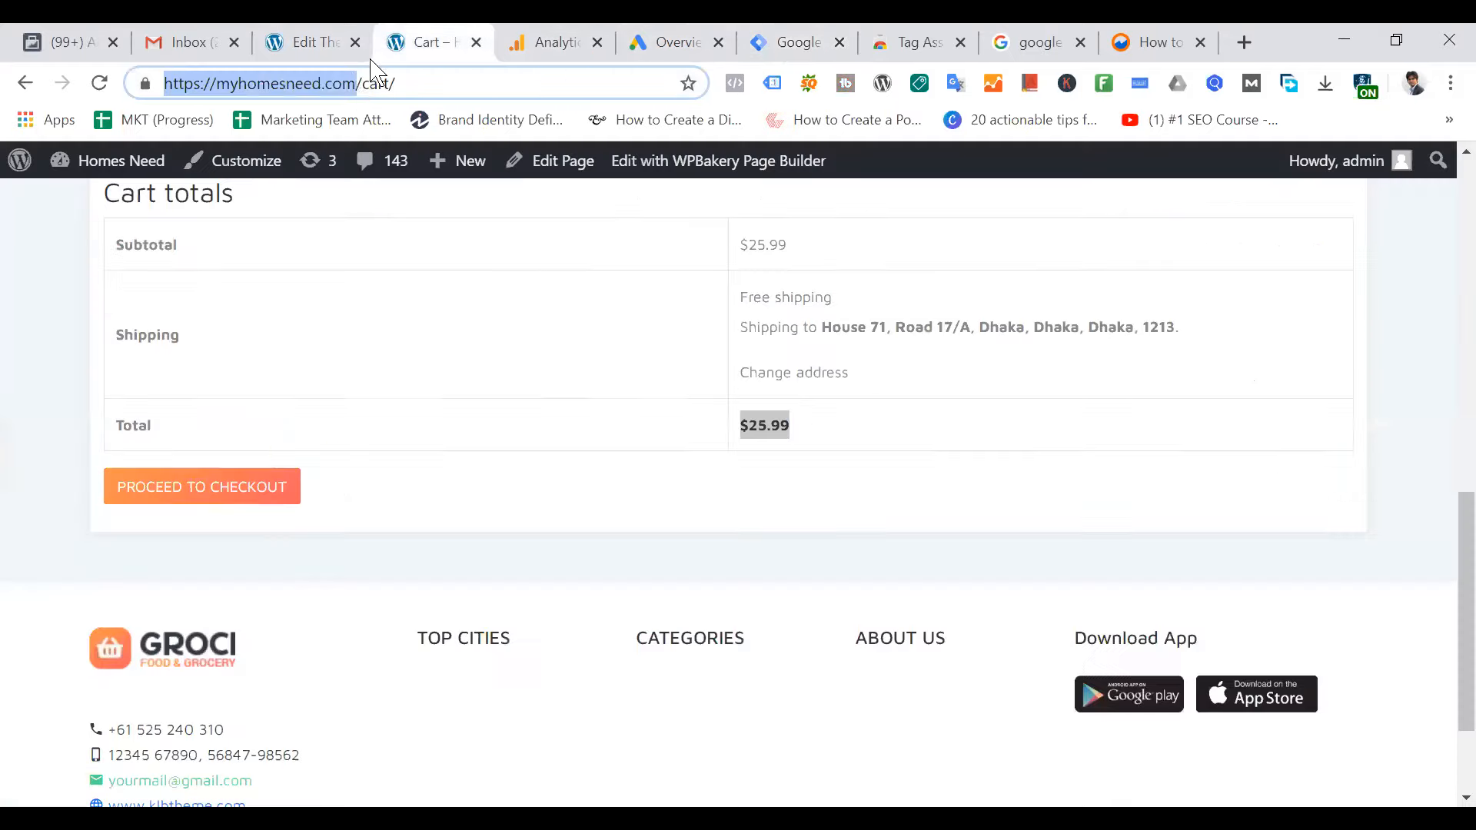
drag(364, 83, 396, 83)
key(BackSpace)
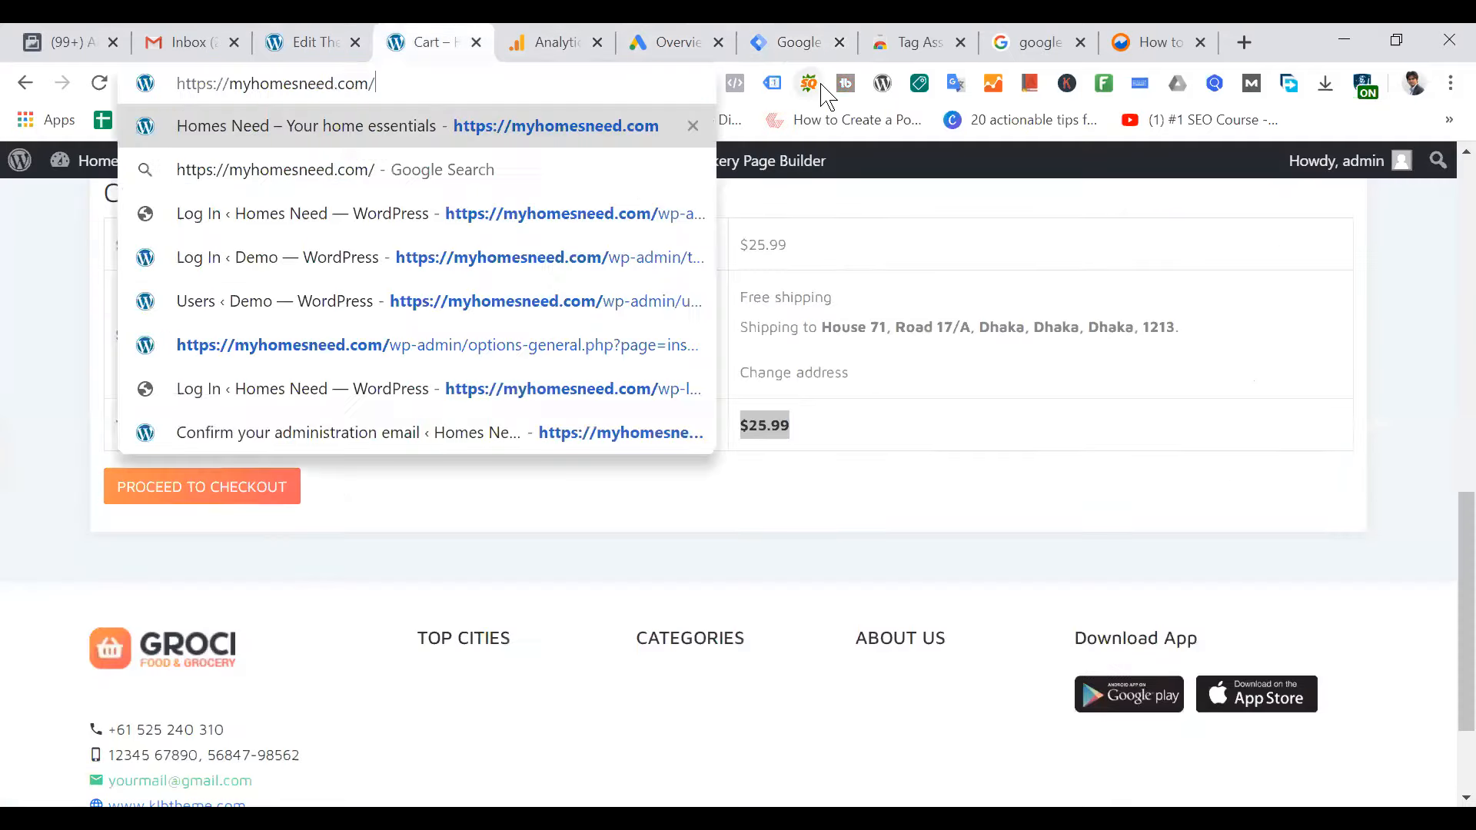
key(Return)
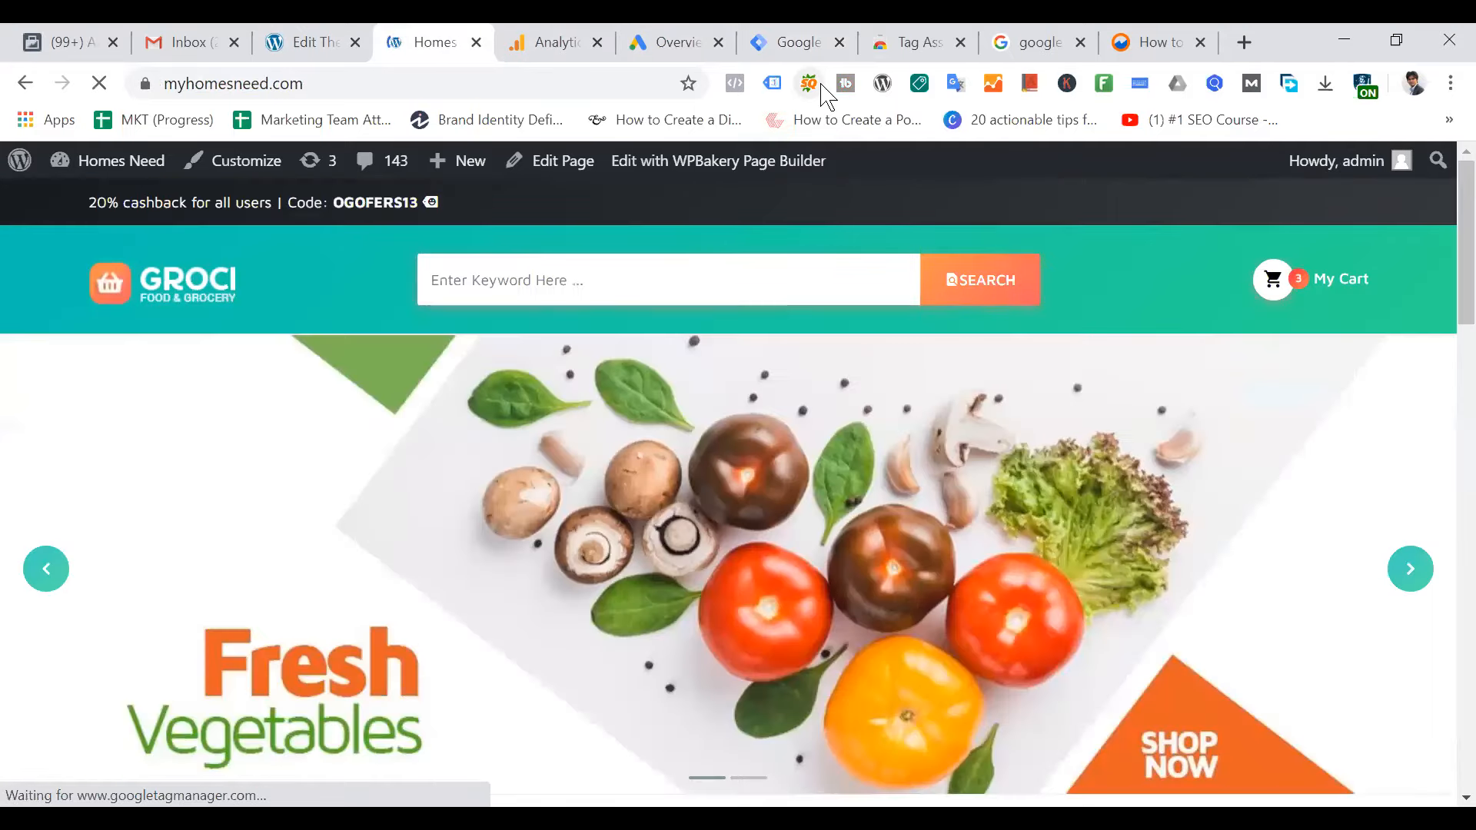
click(773, 84)
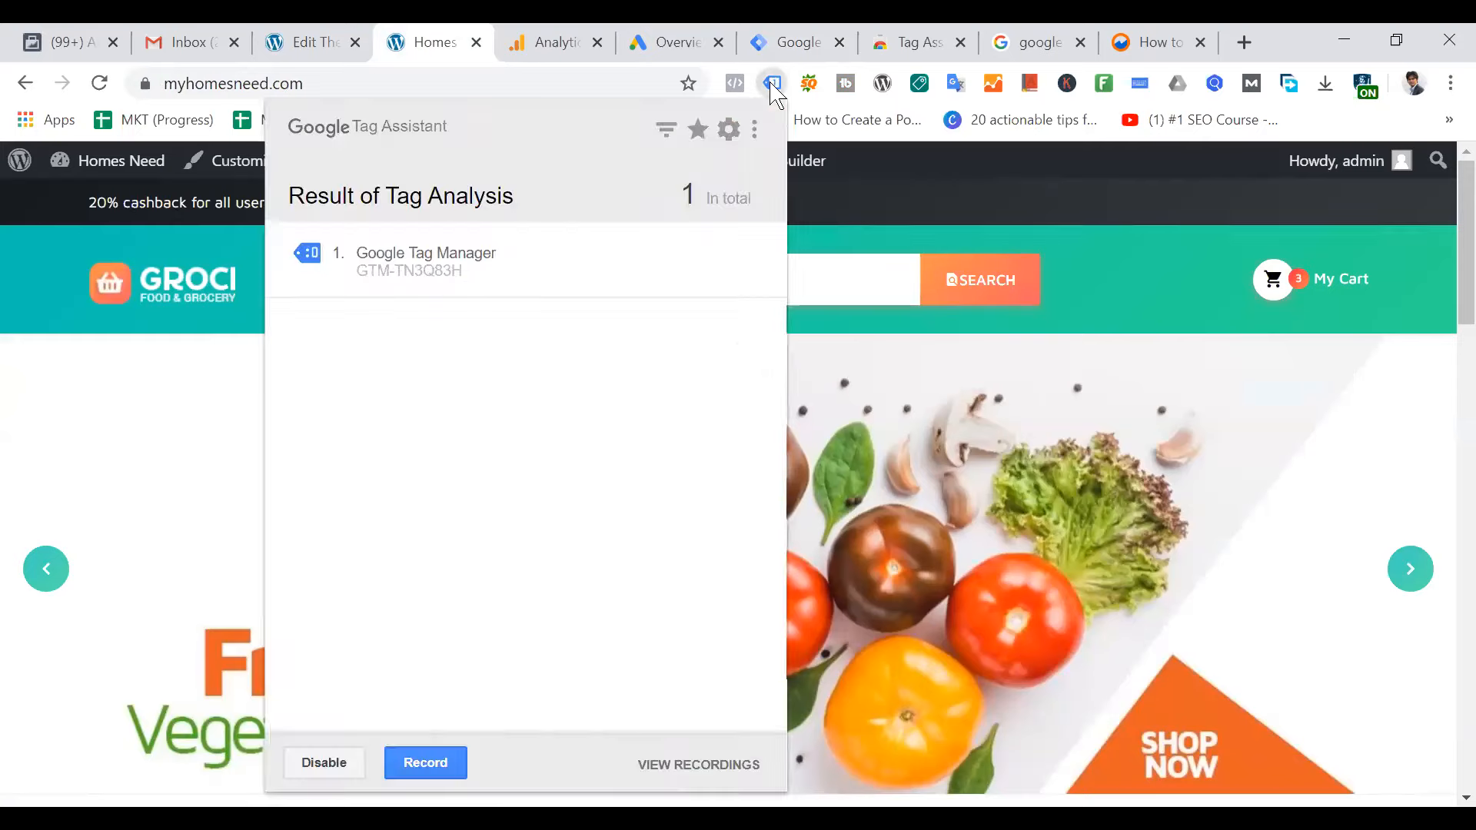
click(448, 83)
key(Return)
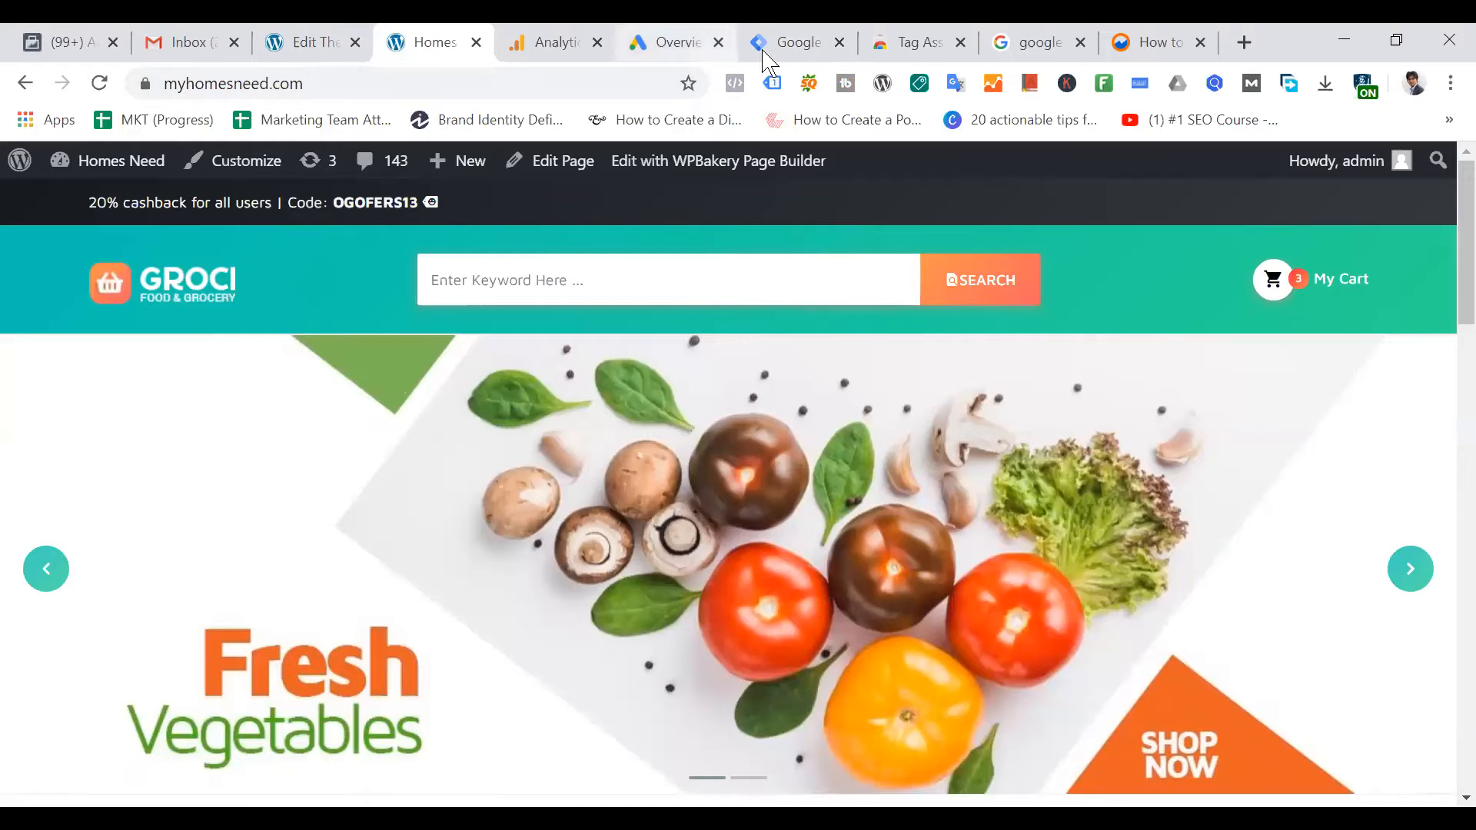
Return to Tag Manager and publish the workspace changes with "Google Analytics code" as both the version name and description
click(799, 40)
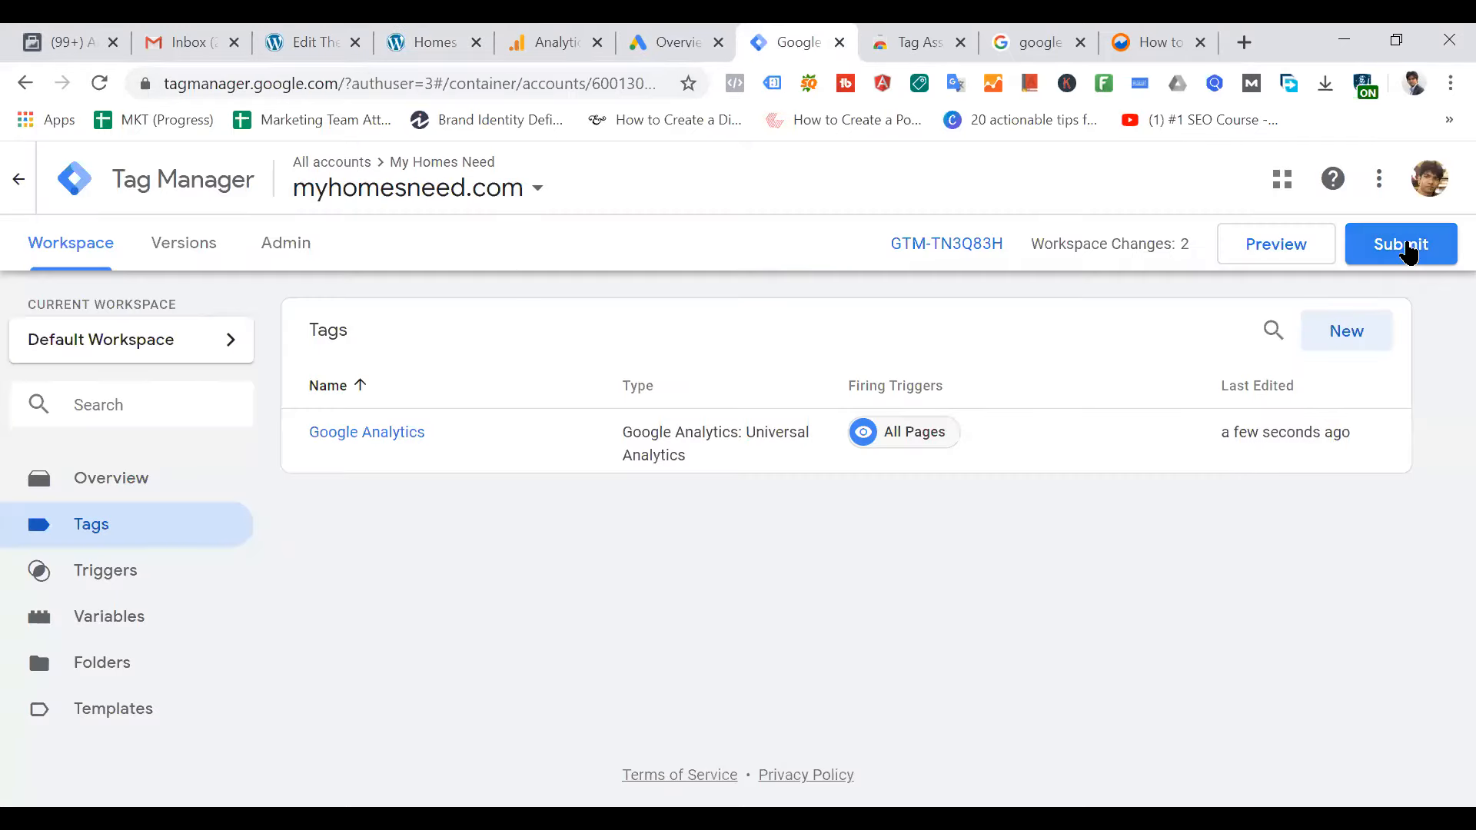
click(1408, 252)
click(488, 447)
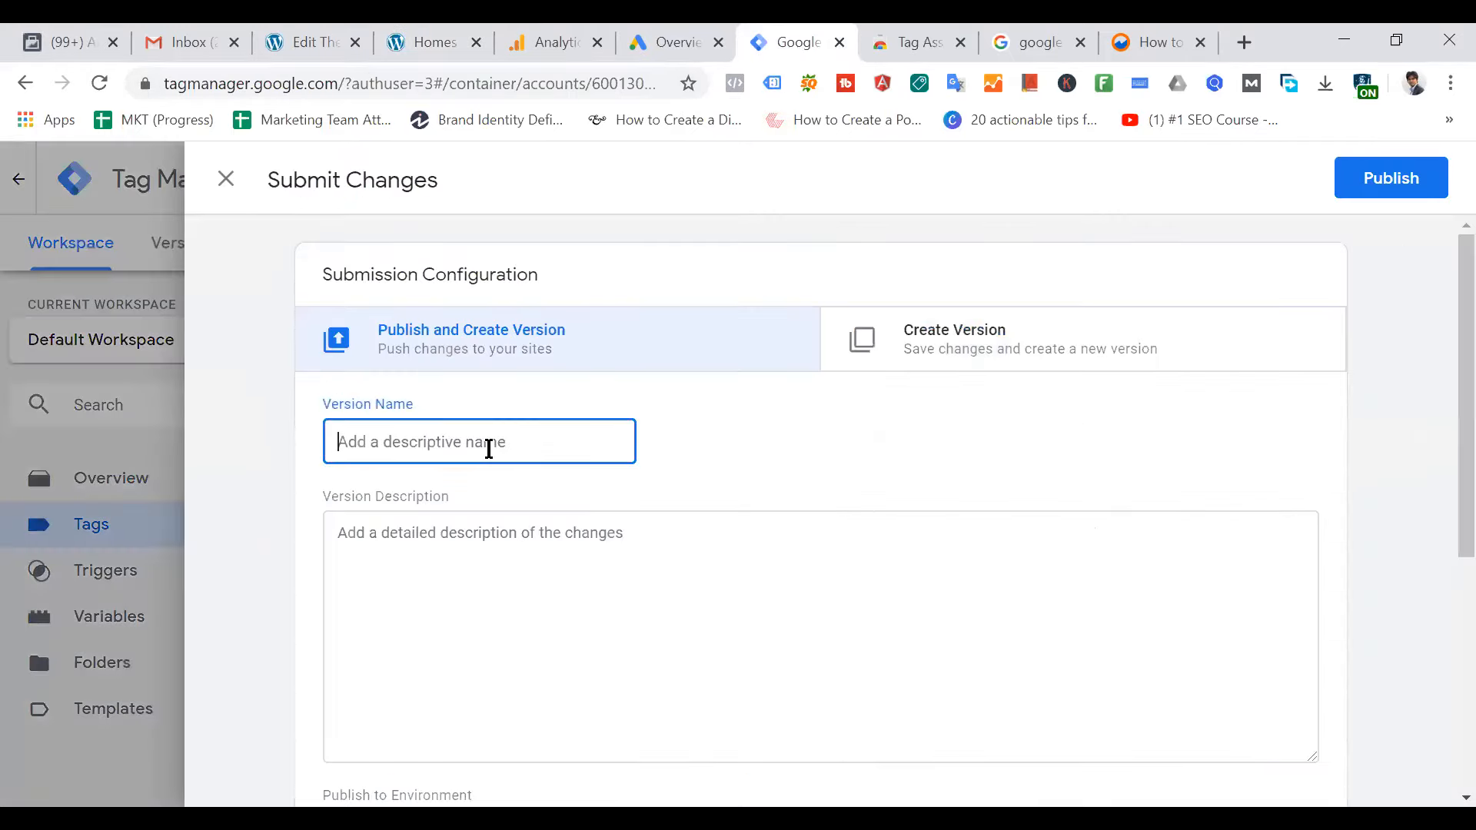
text(Google)
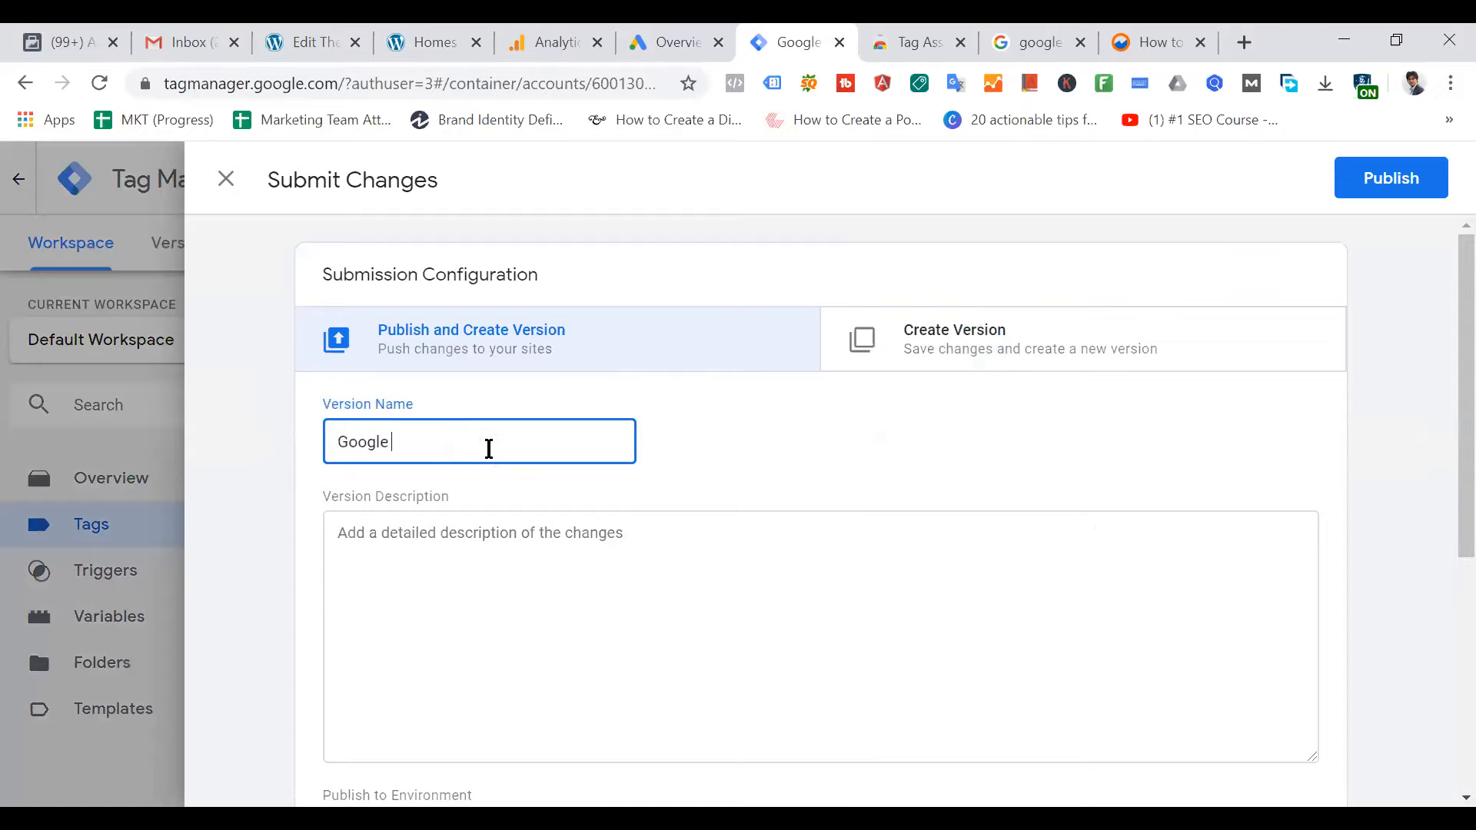
text( Analytics)
key(ctrl+a)
key(ctrl+c)
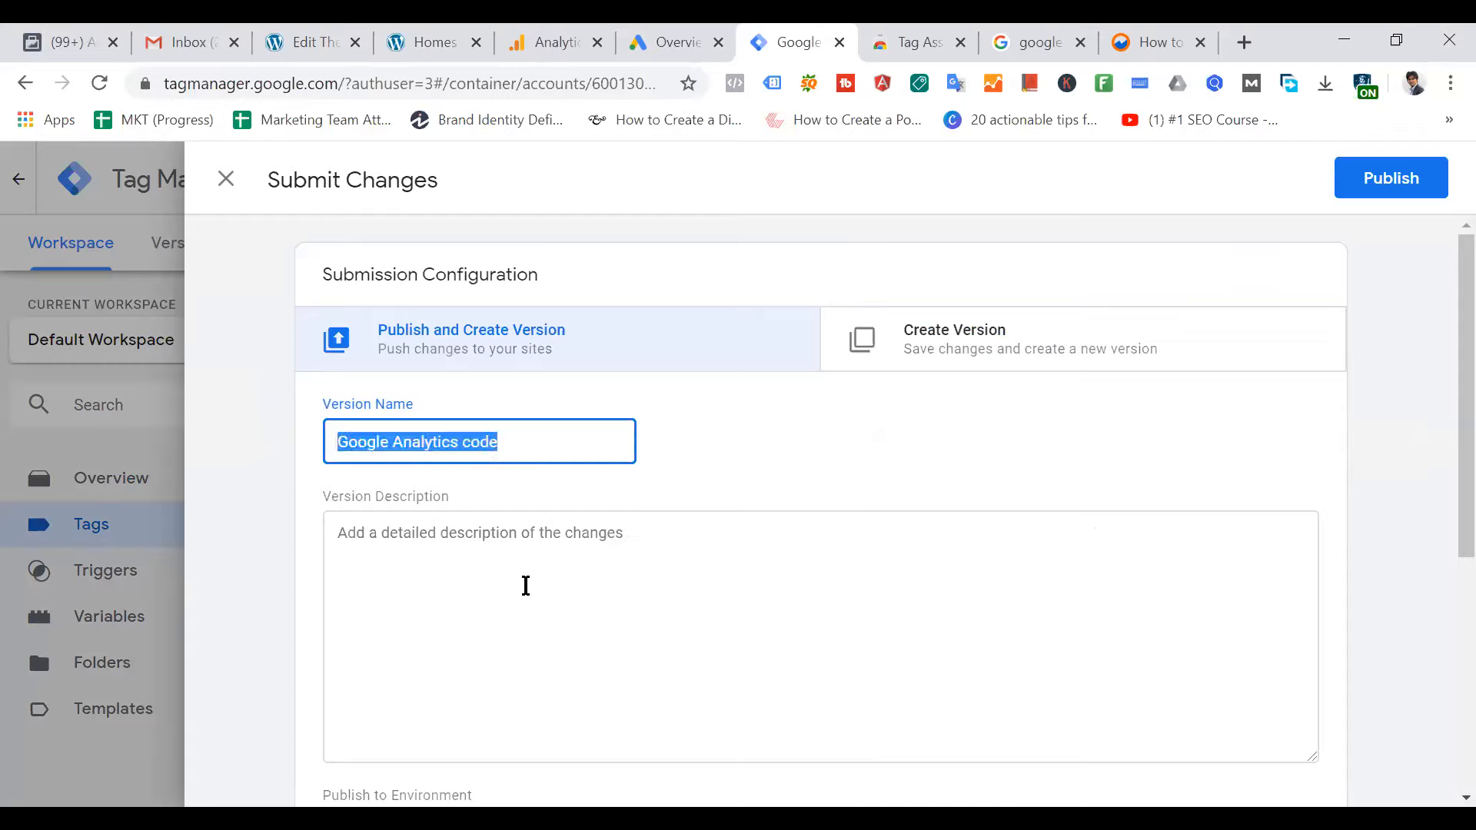
click(526, 586)
key(ctrl+v)
click(1378, 191)
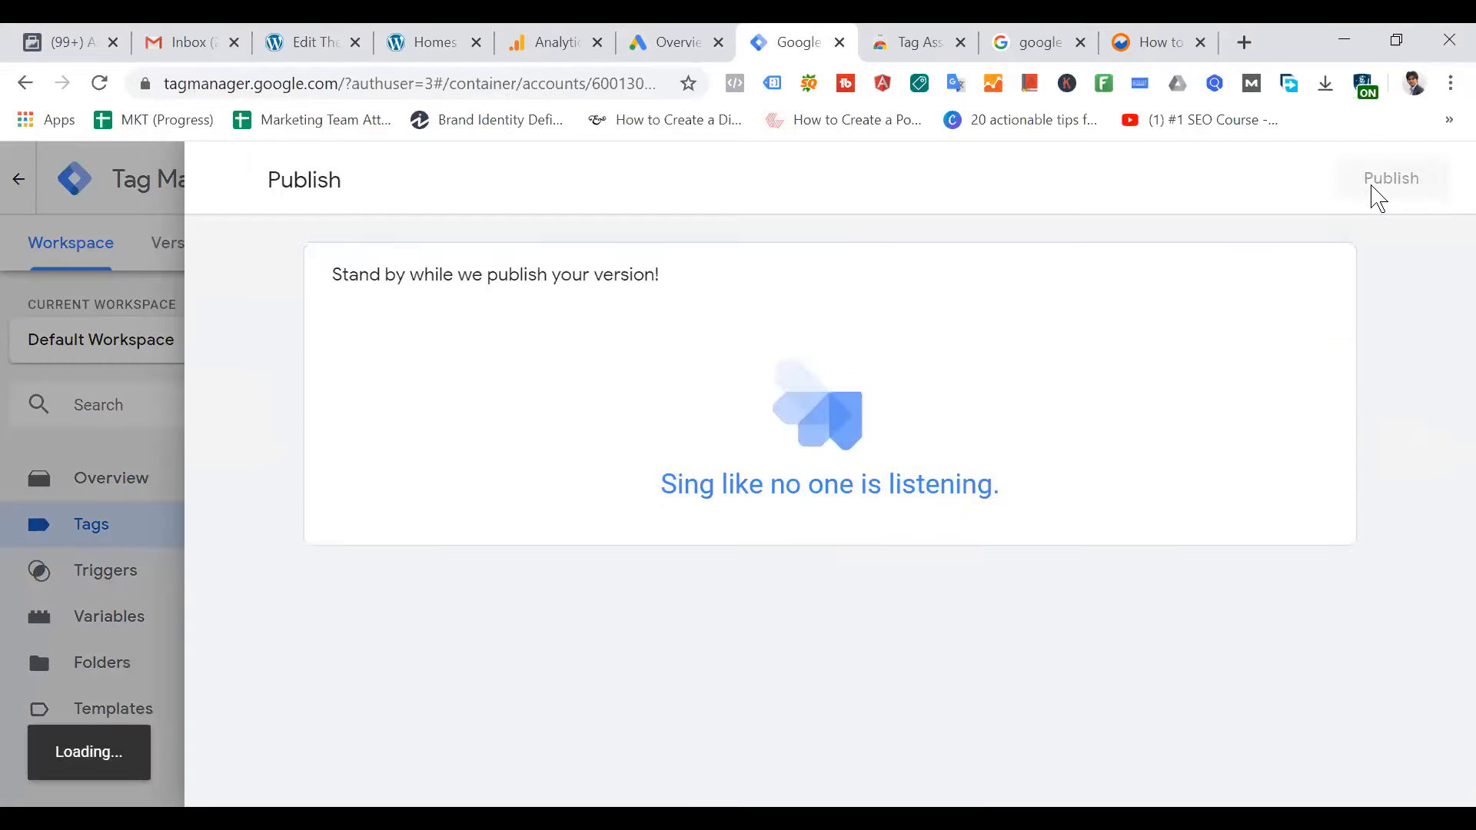
Return to the store's home page, reload it and recheck its detected tags in Tag Assistant
click(422, 43)
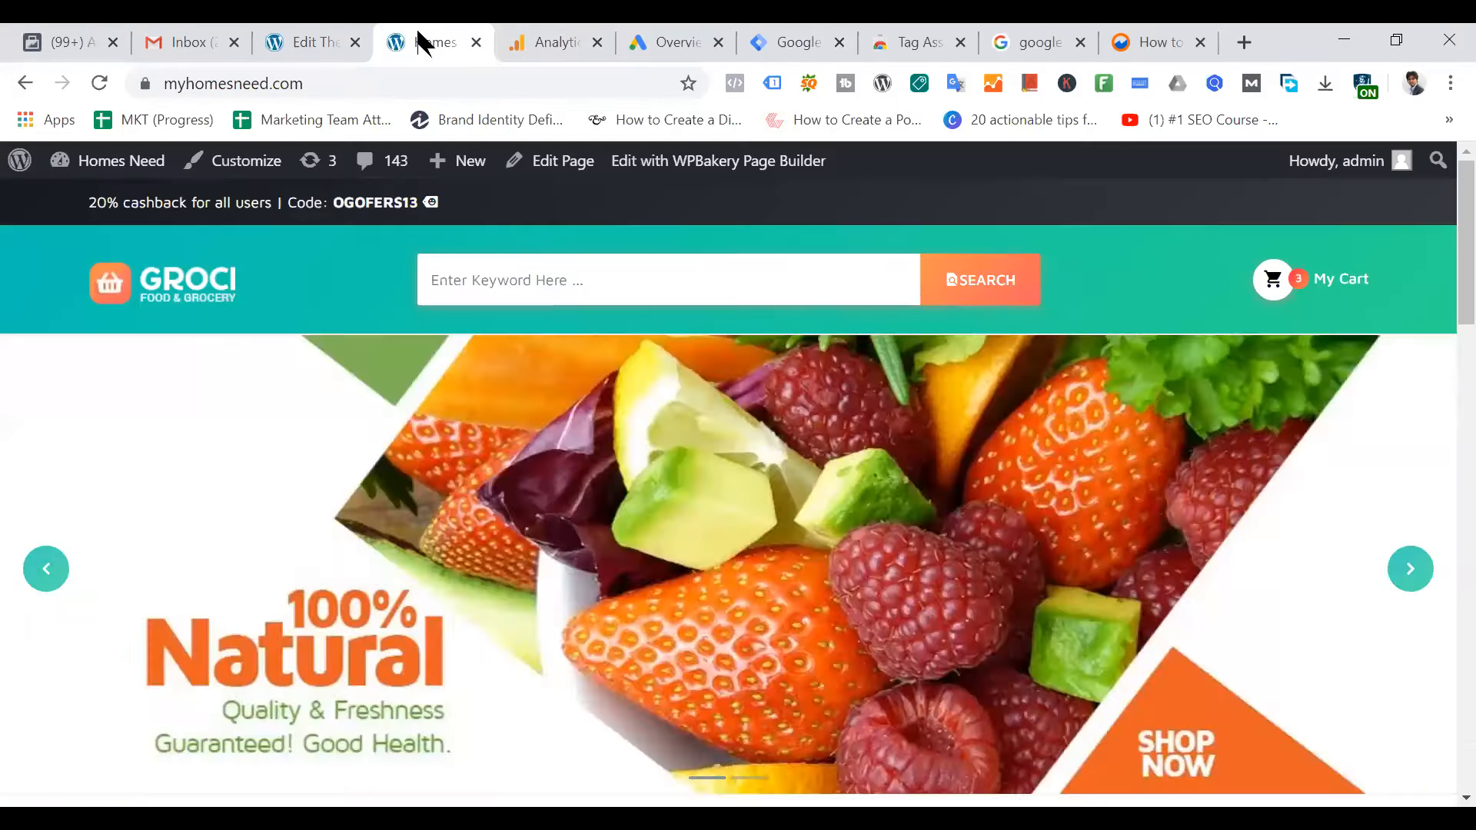
click(391, 90)
key(Return)
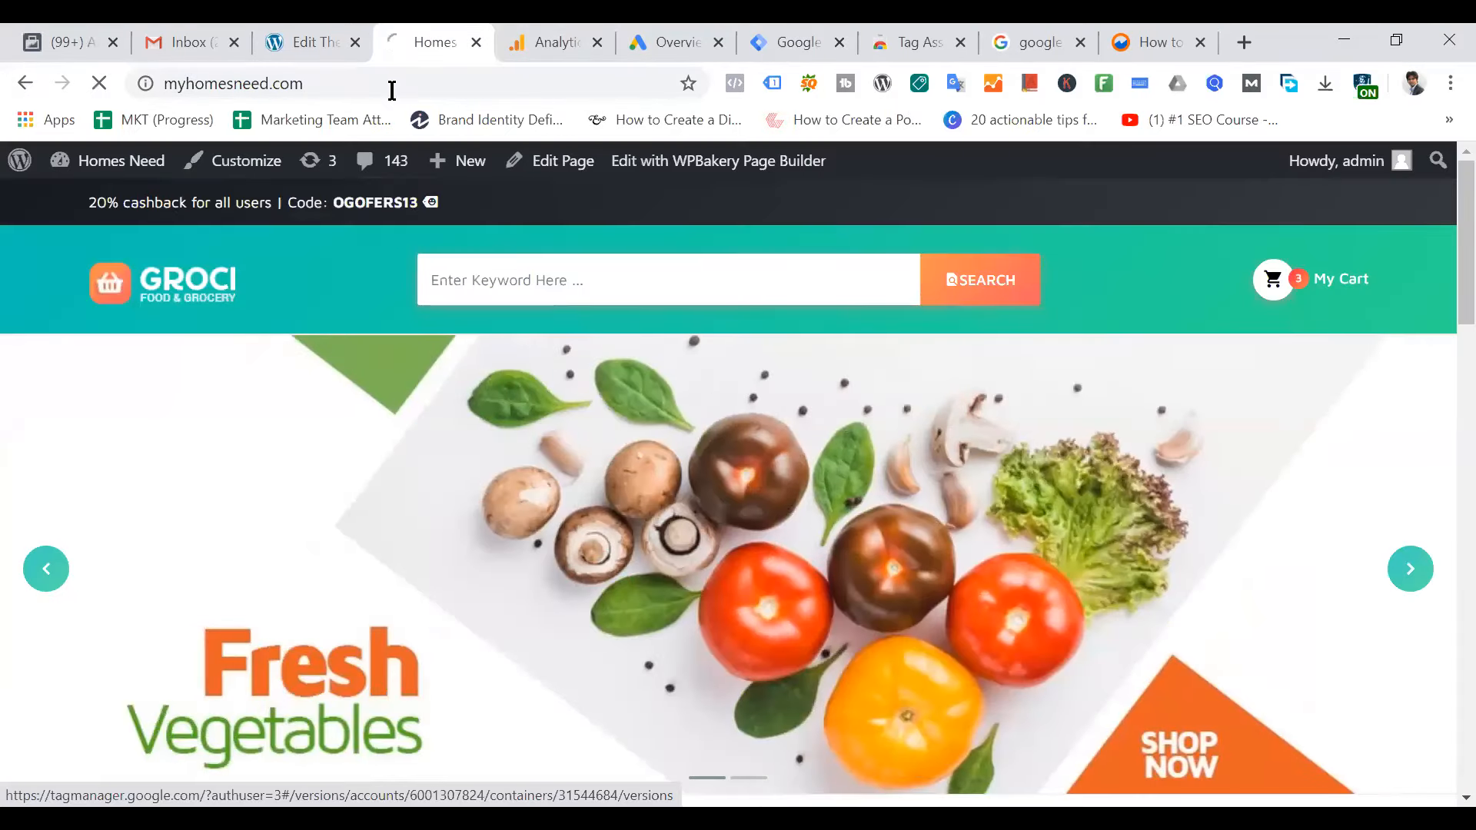
click(775, 84)
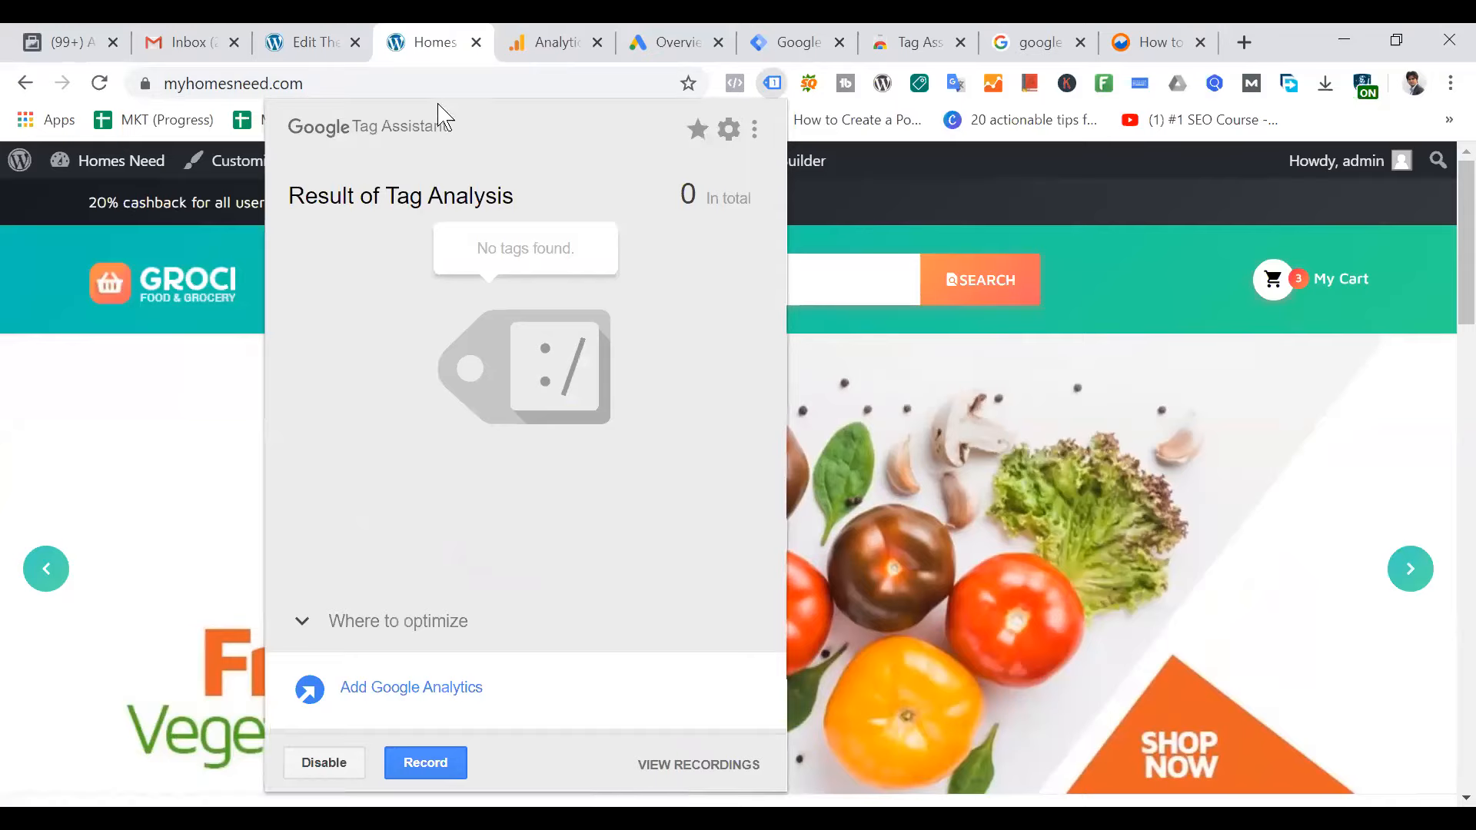
click(427, 84)
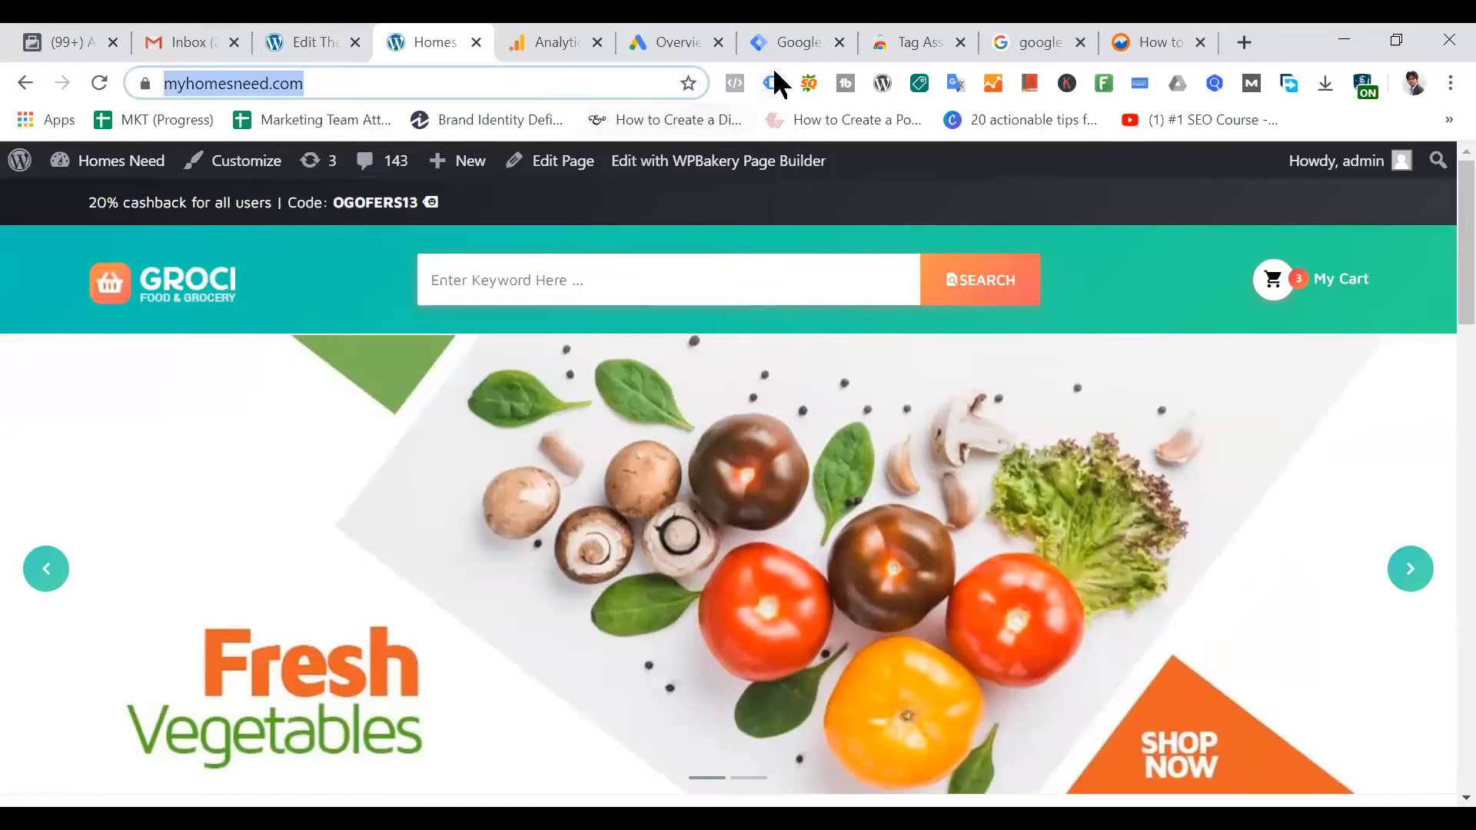
click(774, 72)
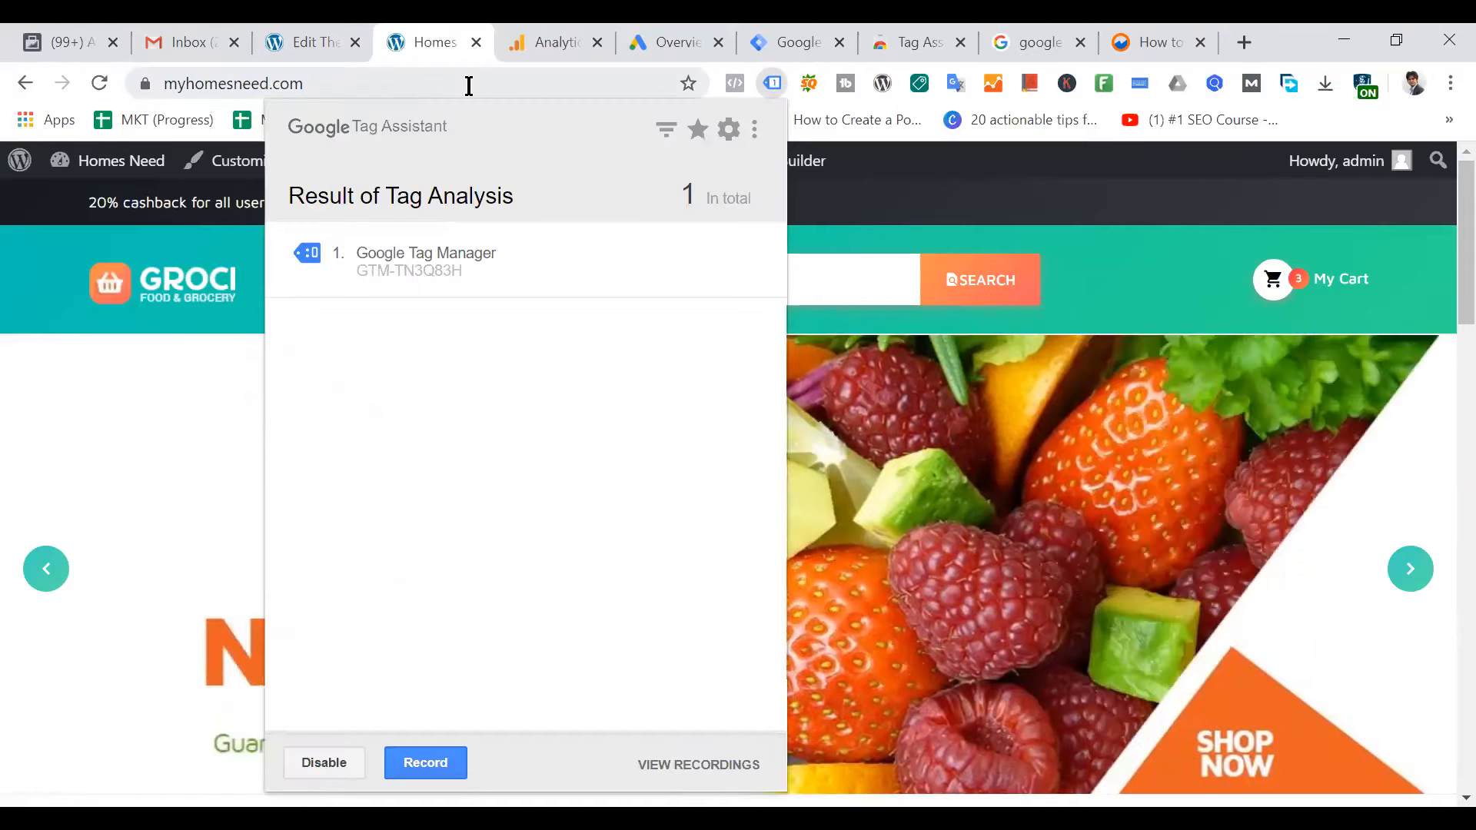
click(468, 85)
key(Return)
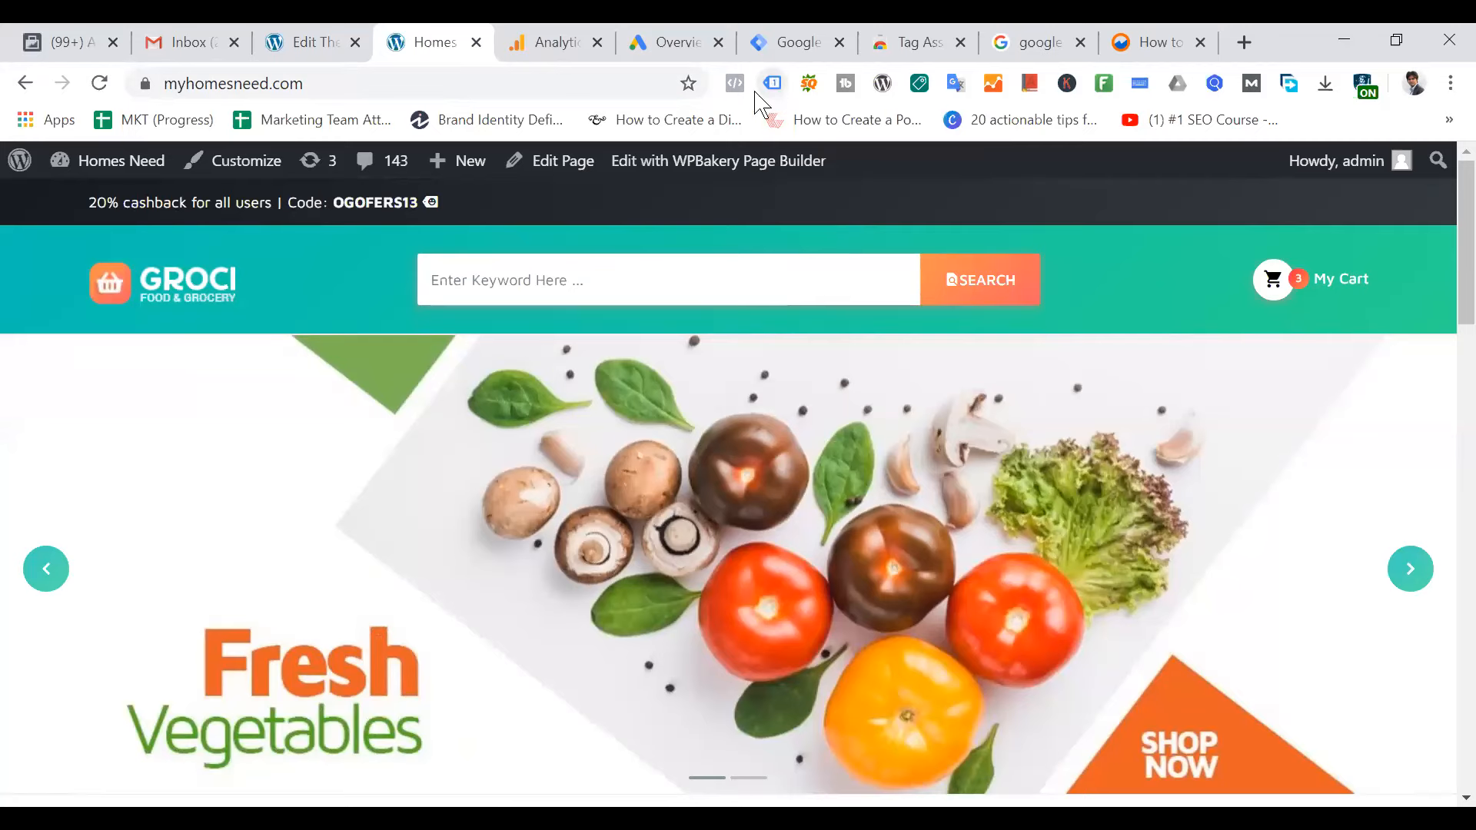
click(772, 82)
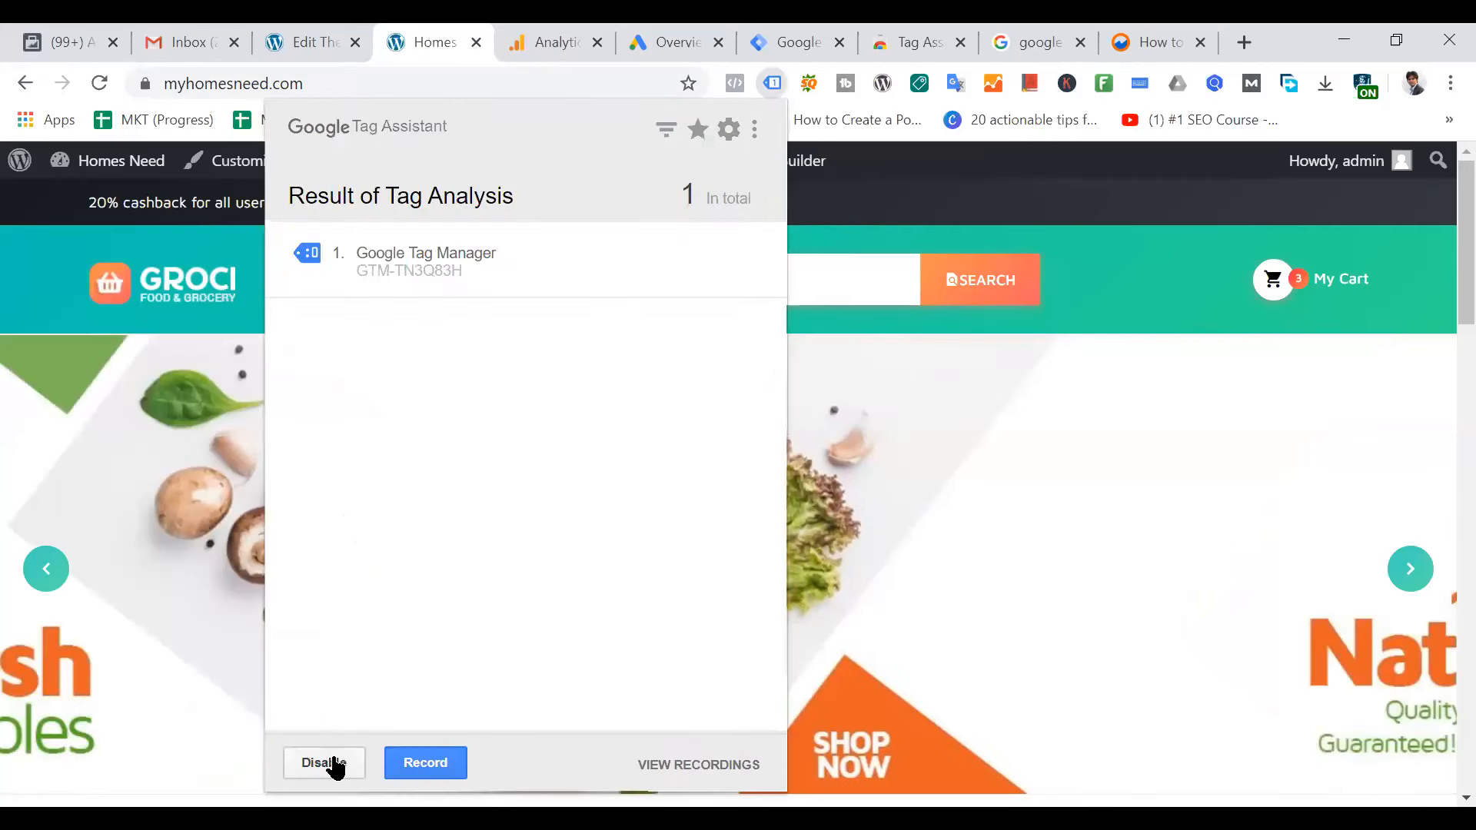
Disable and re-enable Tag Assistant for the store page, refresh the page and examine the tag analysis again
click(329, 762)
click(339, 321)
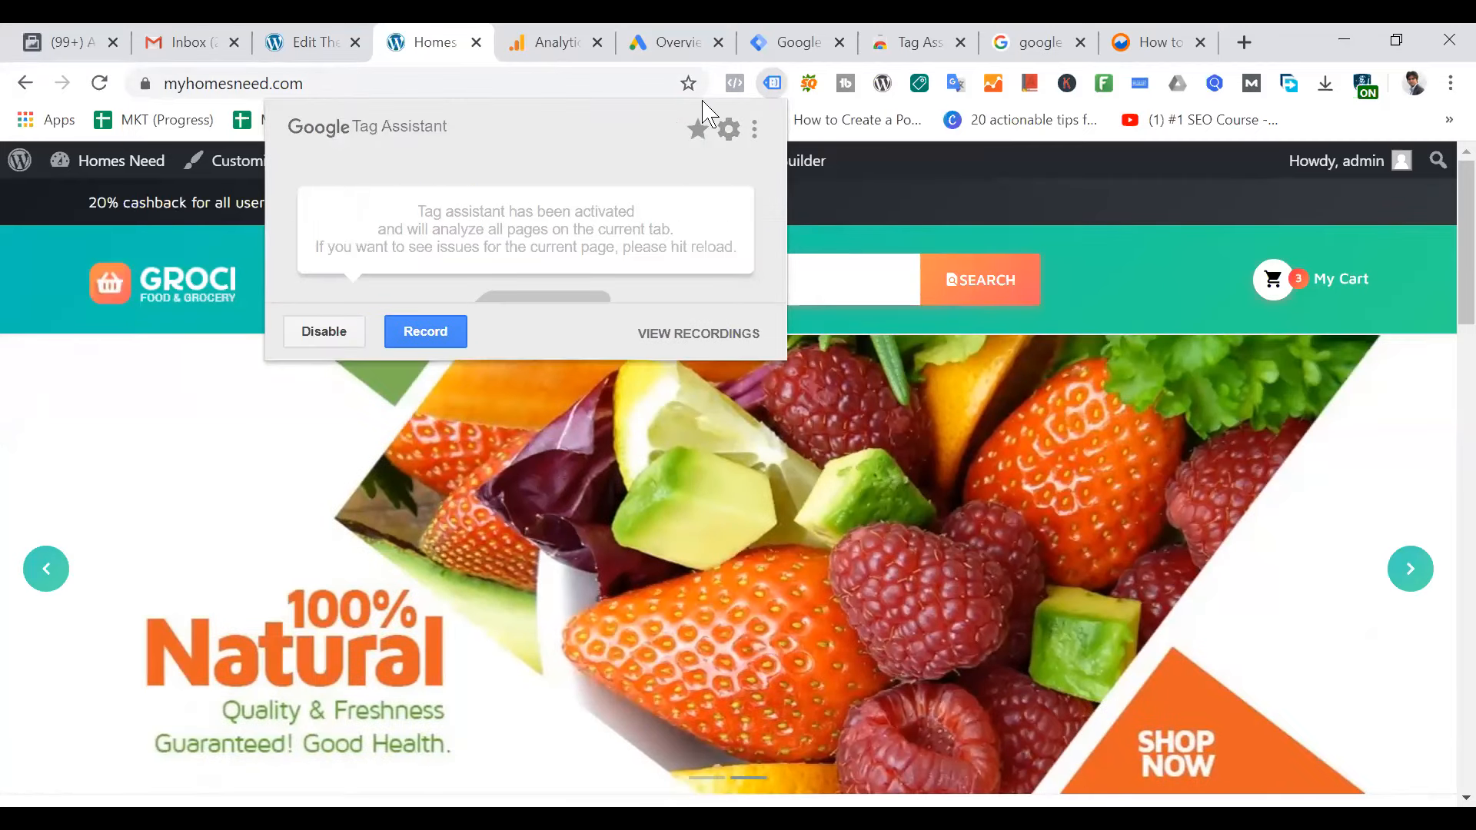
key(F5)
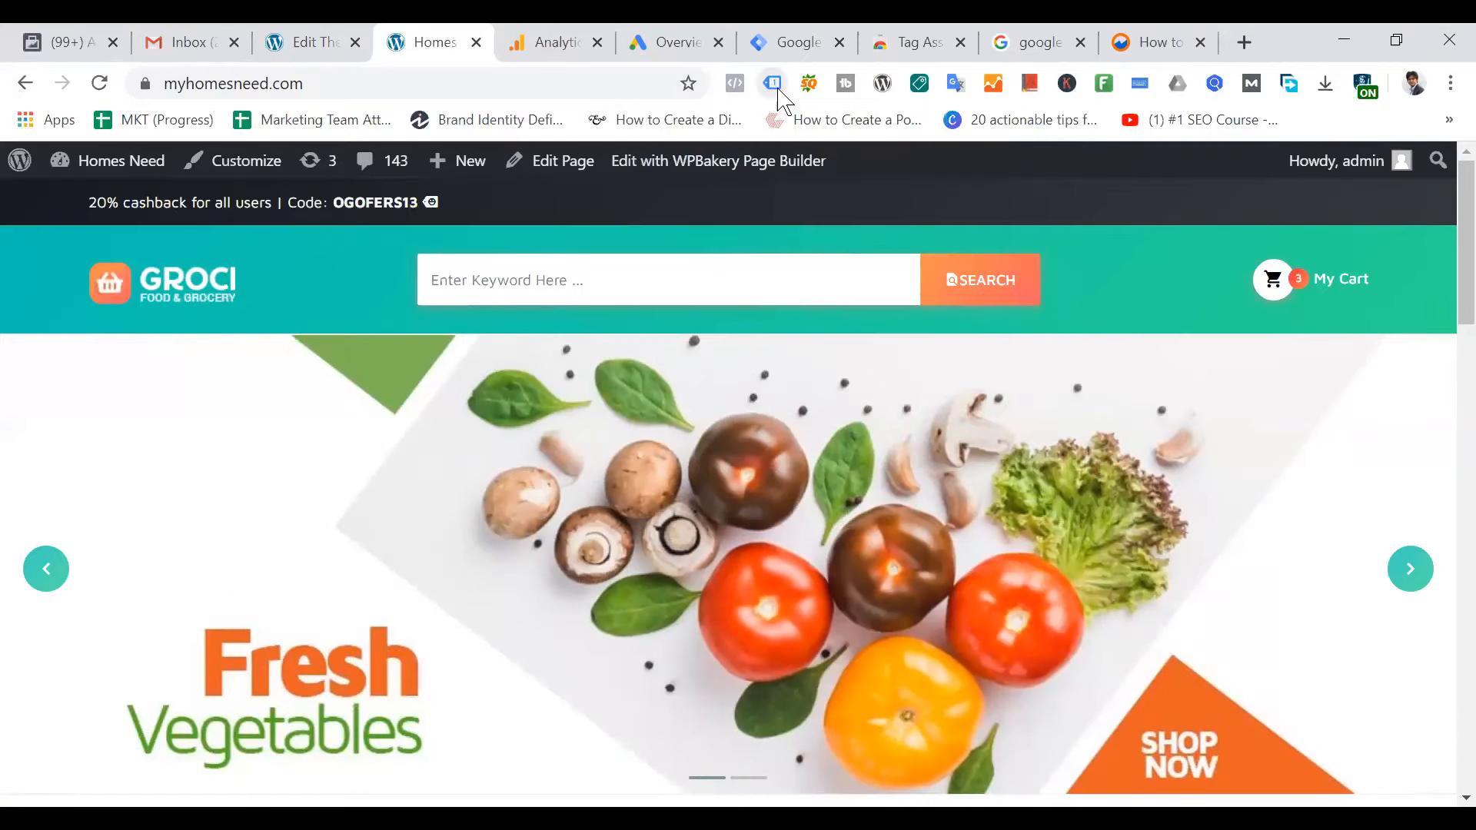
click(772, 84)
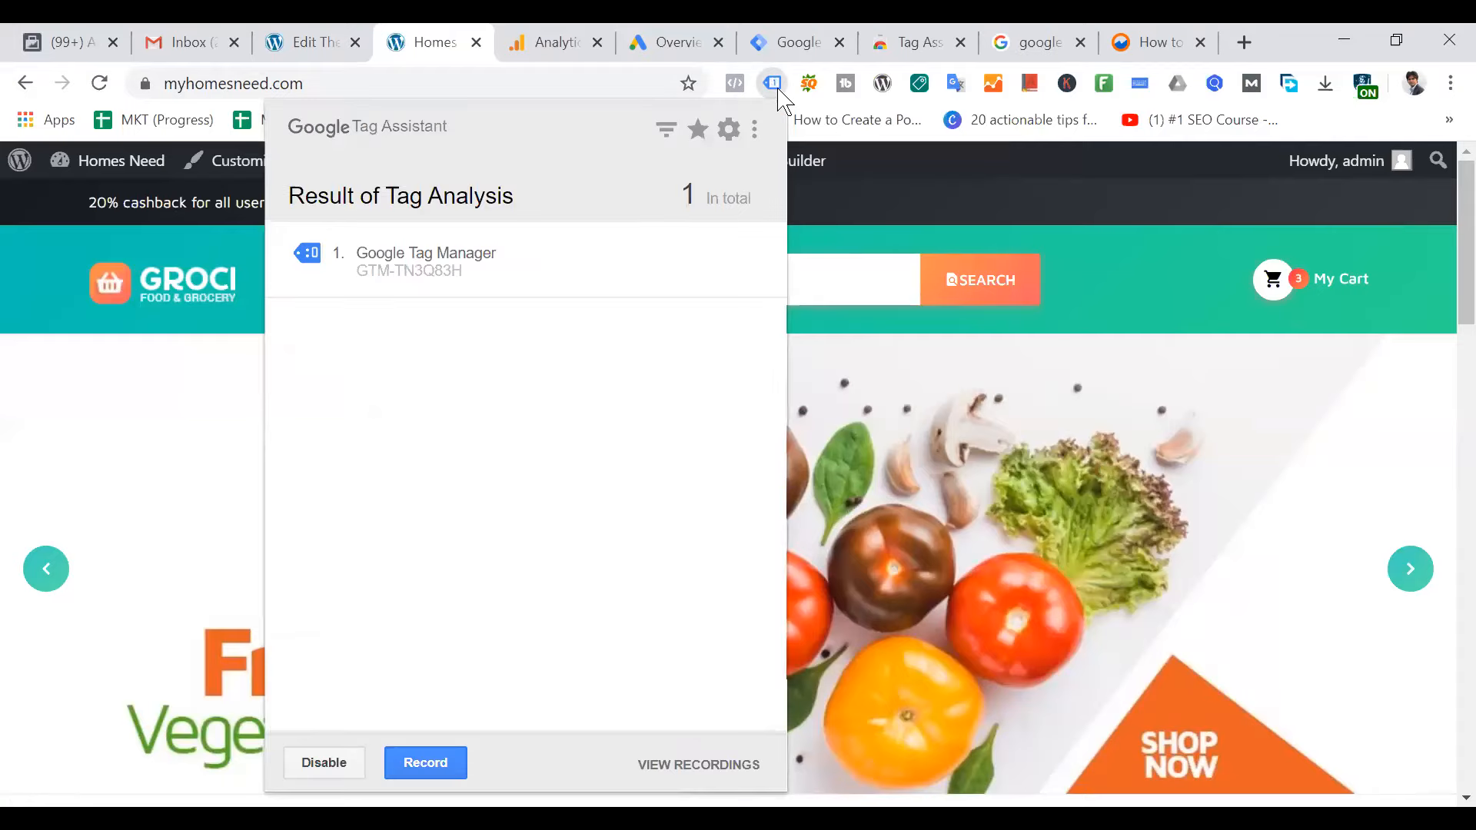
click(414, 76)
key(Return)
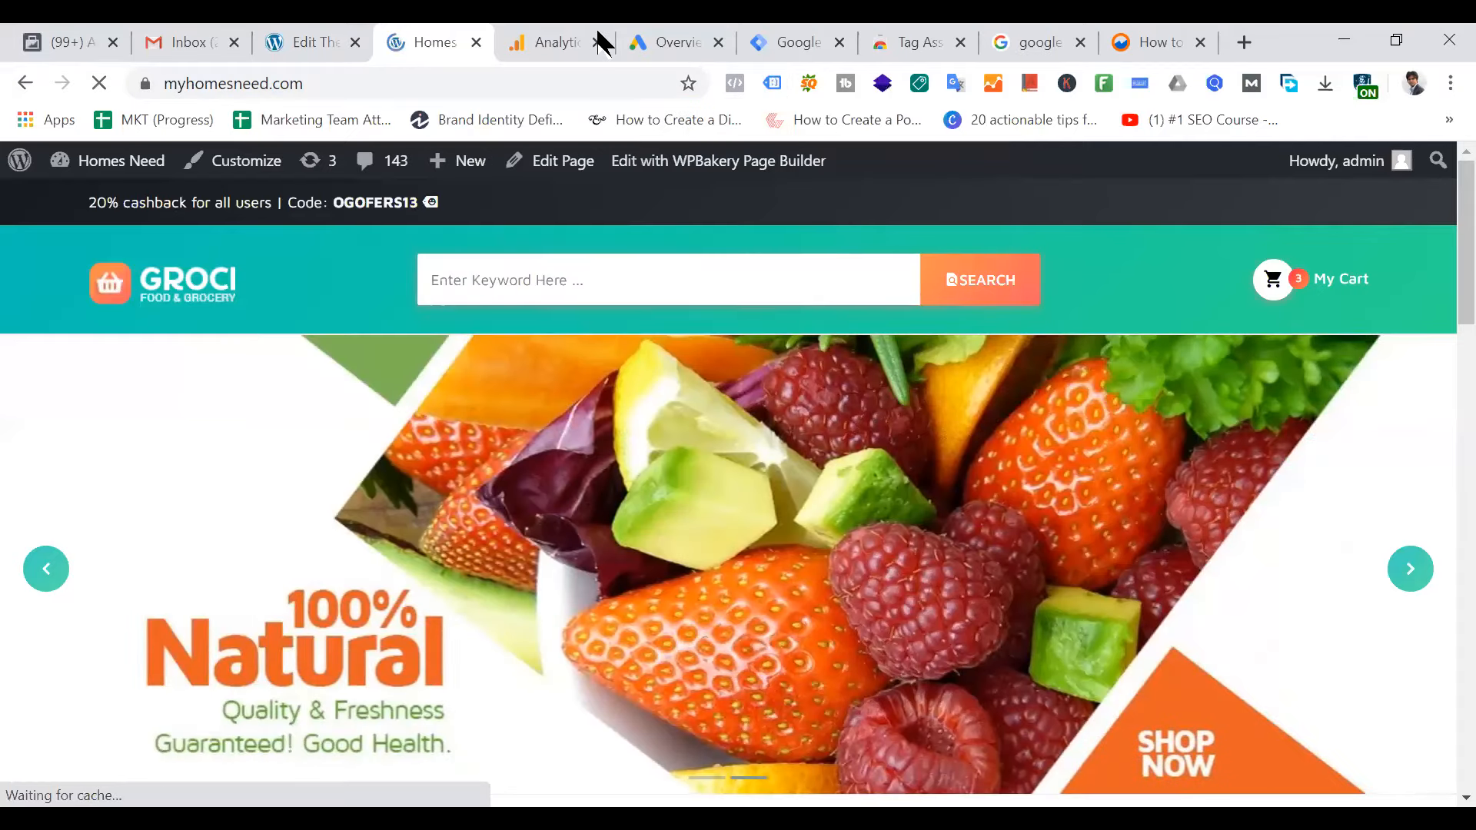
Switch to Analytics and review the Homes Need property's Tracking Code page, including its tracking ID and status
click(599, 34)
scroll(1049, 484, down, 5)
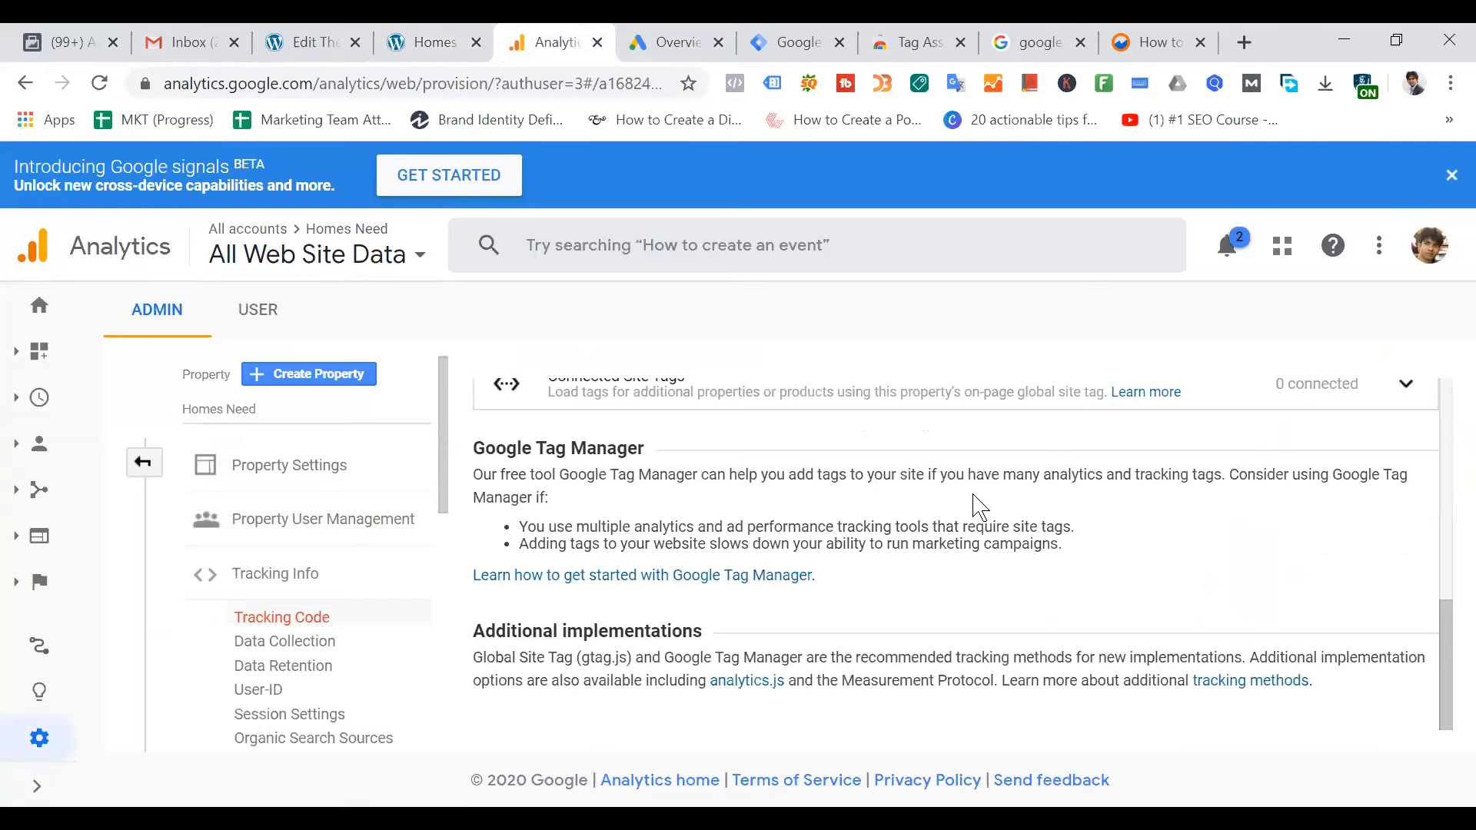
scroll(980, 507, up, 5)
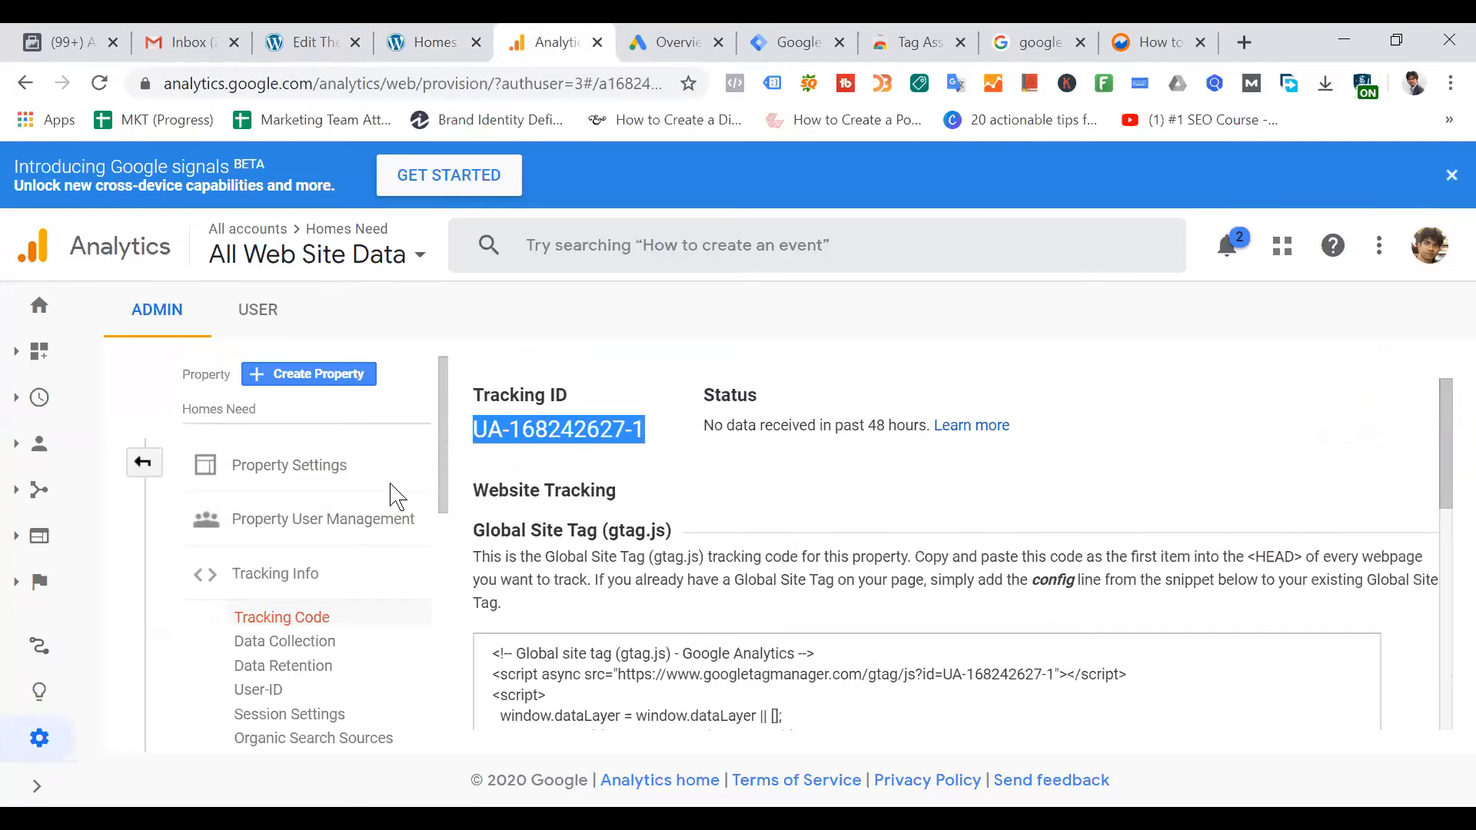
Select the Homes Need property in the Analytics account list and view the All Web Site Data home report
click(42, 354)
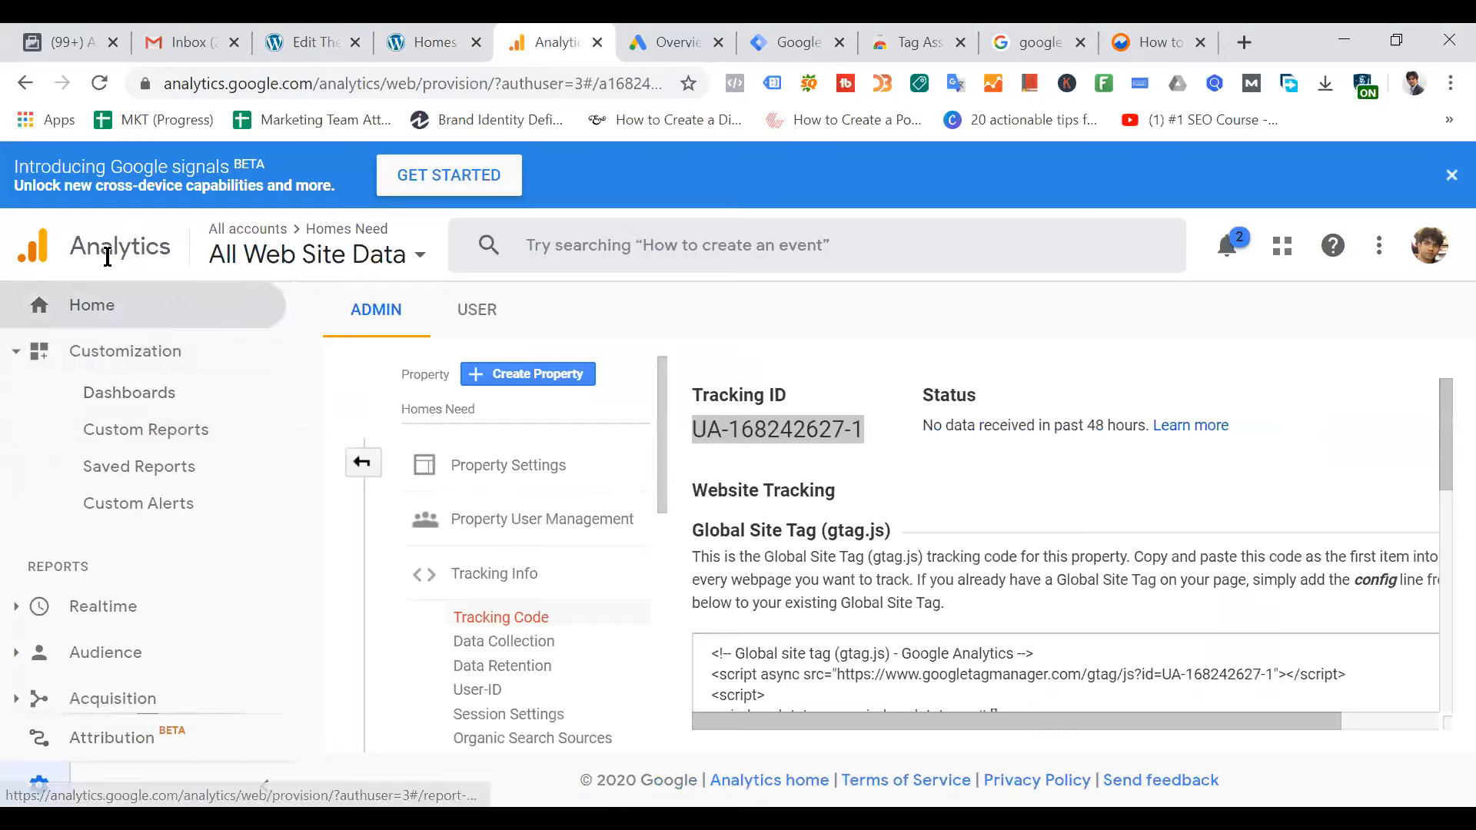
click(256, 232)
click(148, 367)
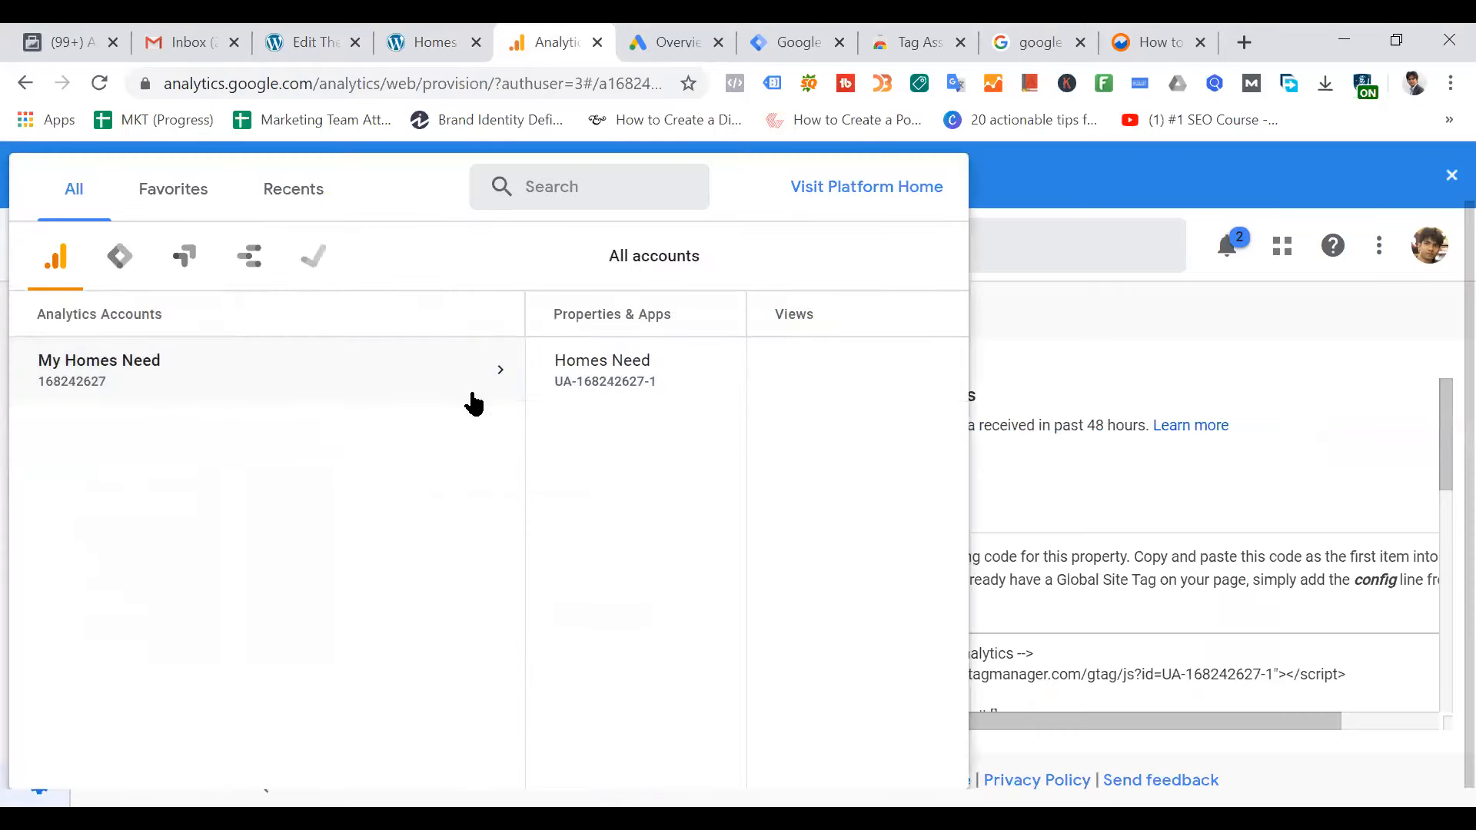
click(570, 379)
click(799, 390)
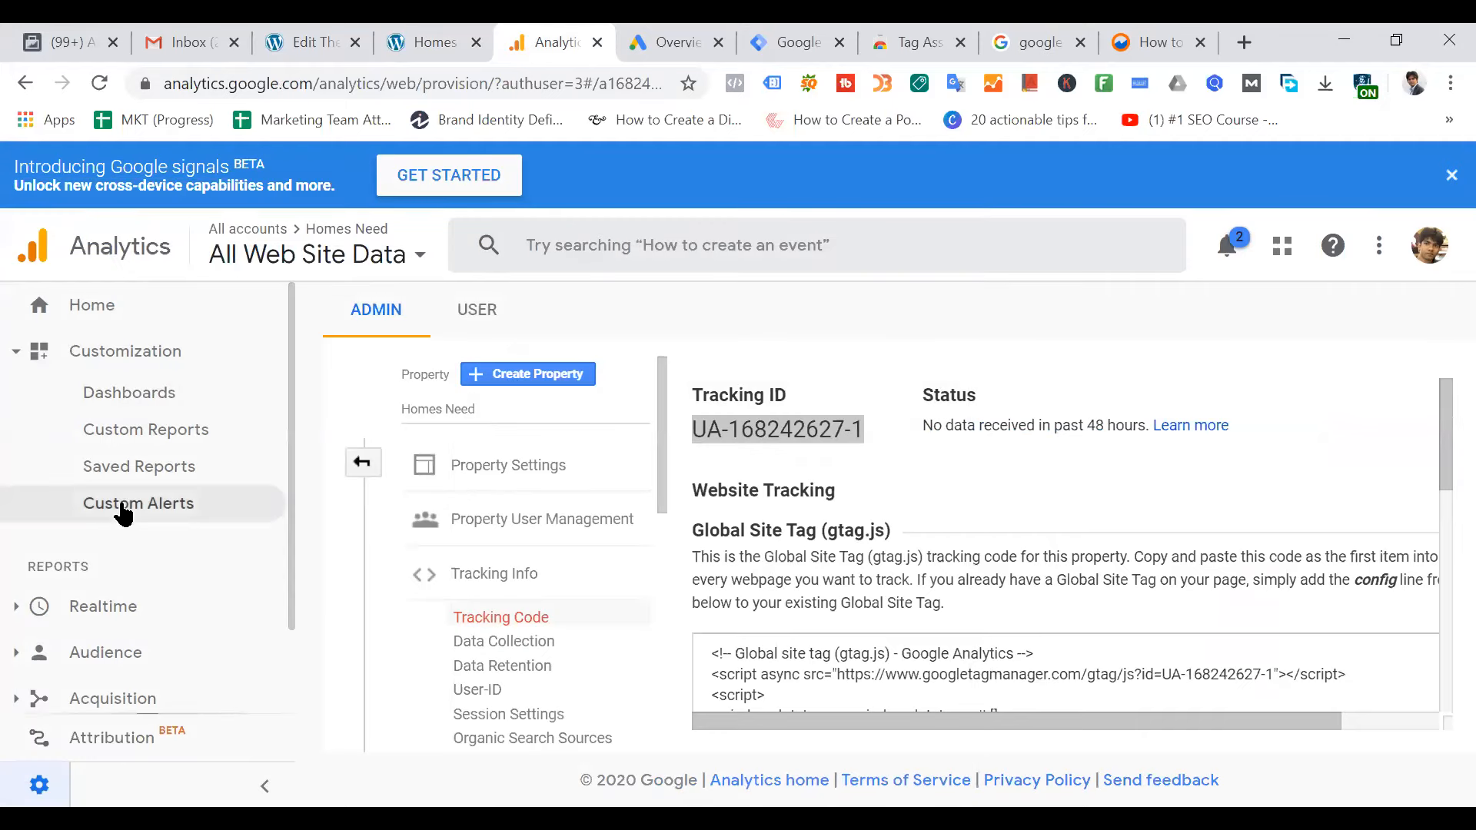
click(114, 309)
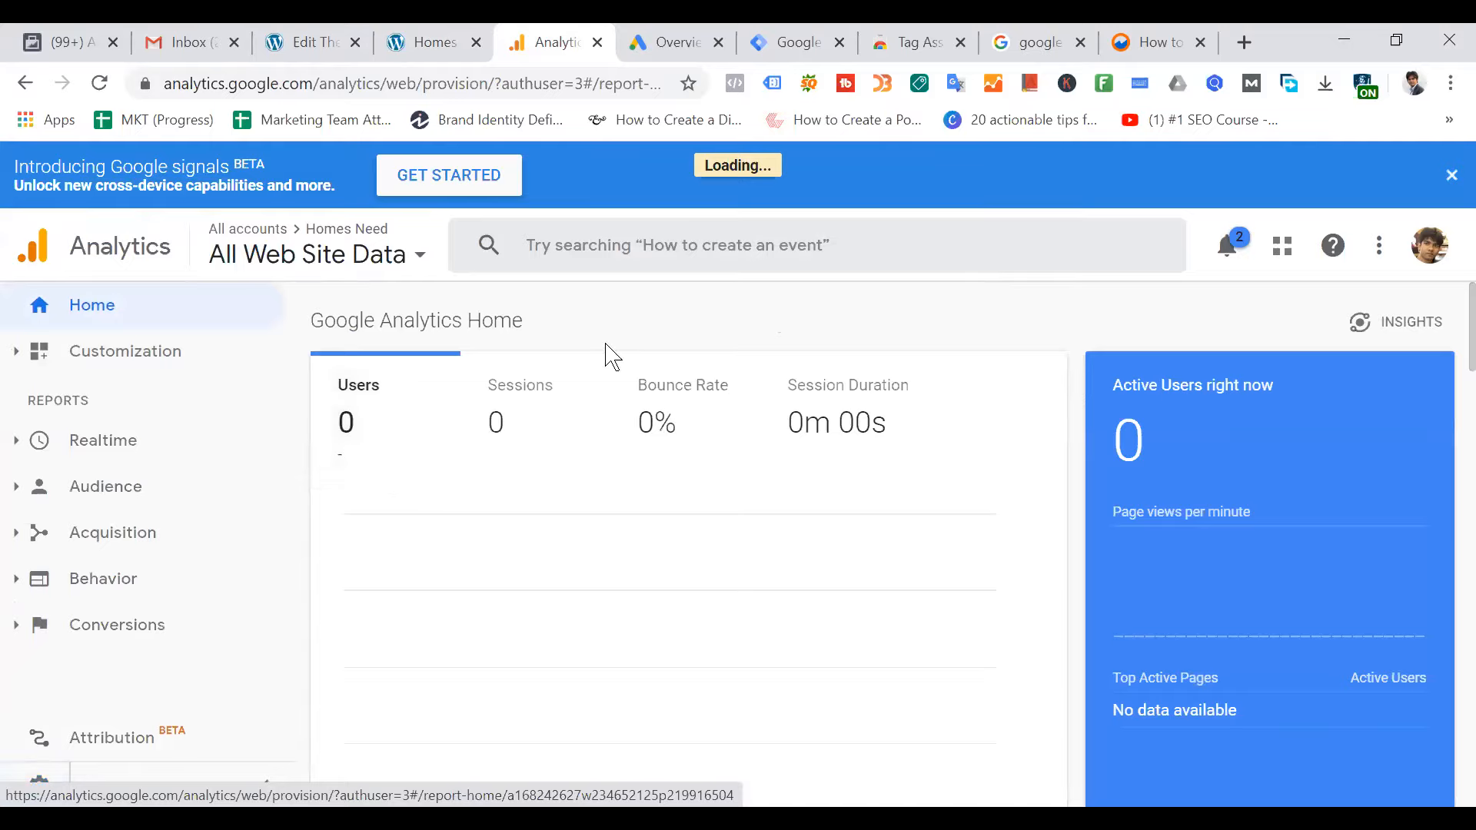
Recheck the store page's tags in Tag Assistant and review the published "Google Analytics code" version's details in Tag Manager
click(451, 51)
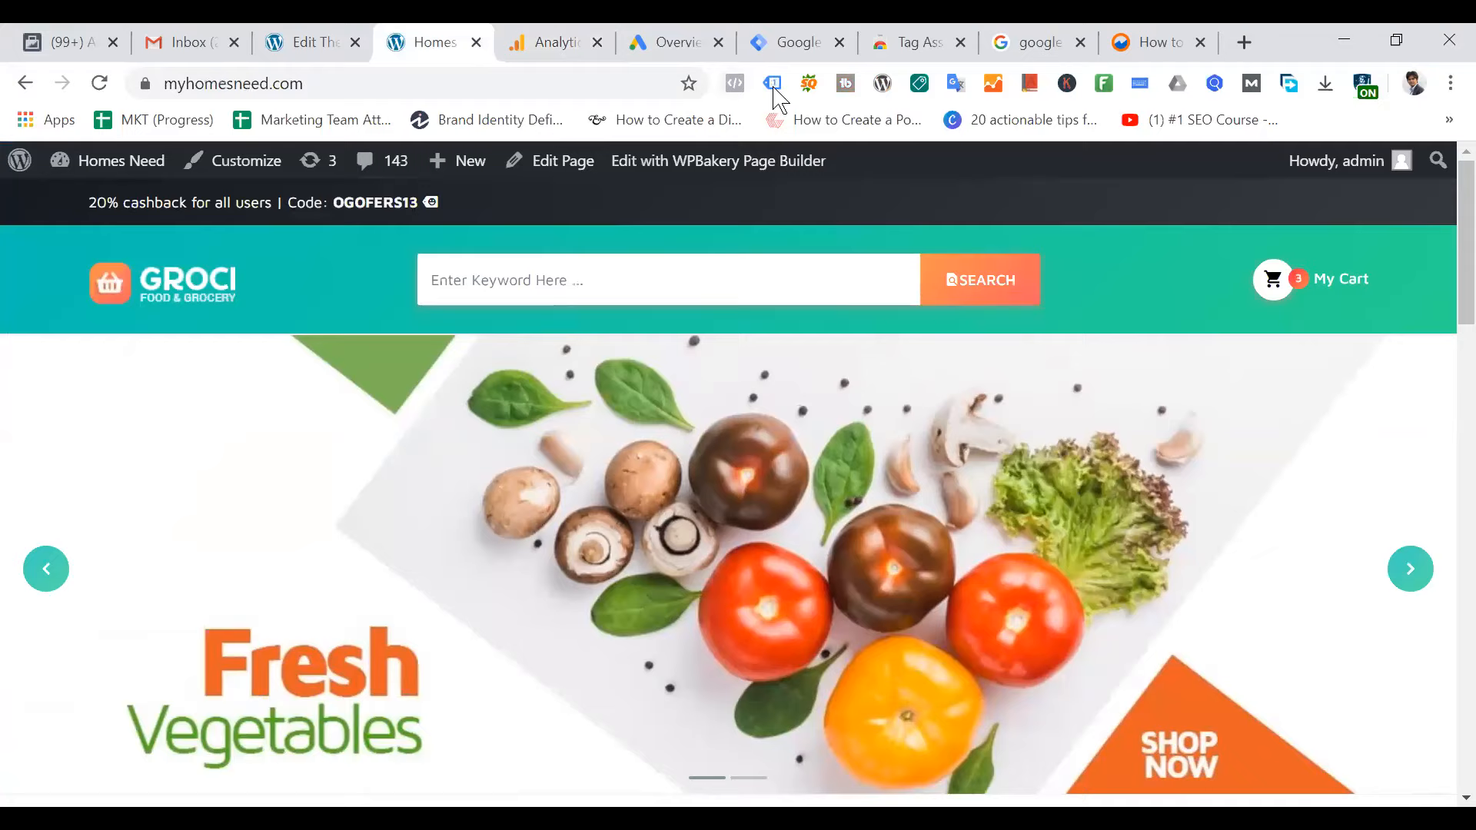
click(773, 82)
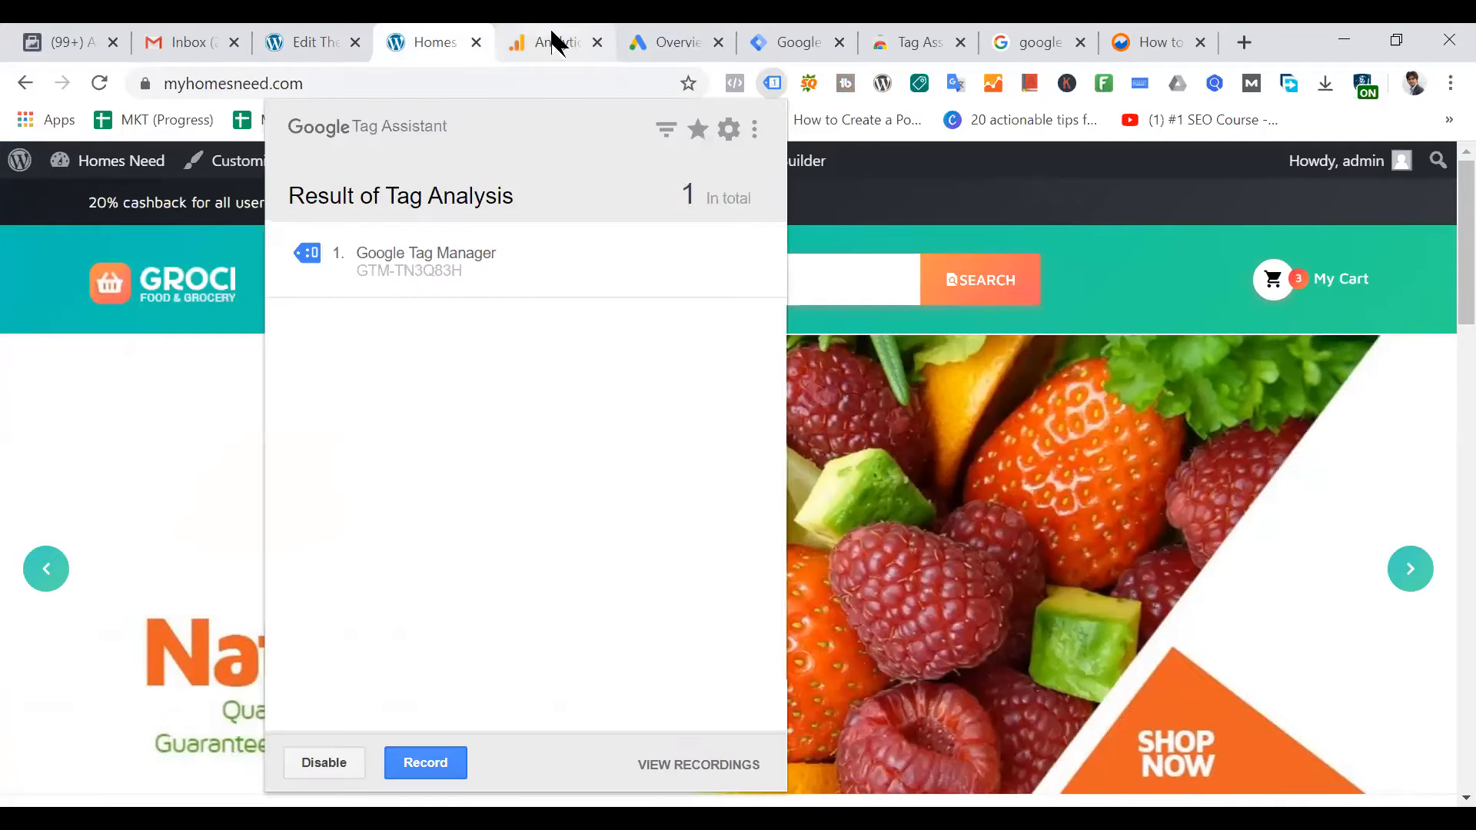
click(553, 42)
click(794, 42)
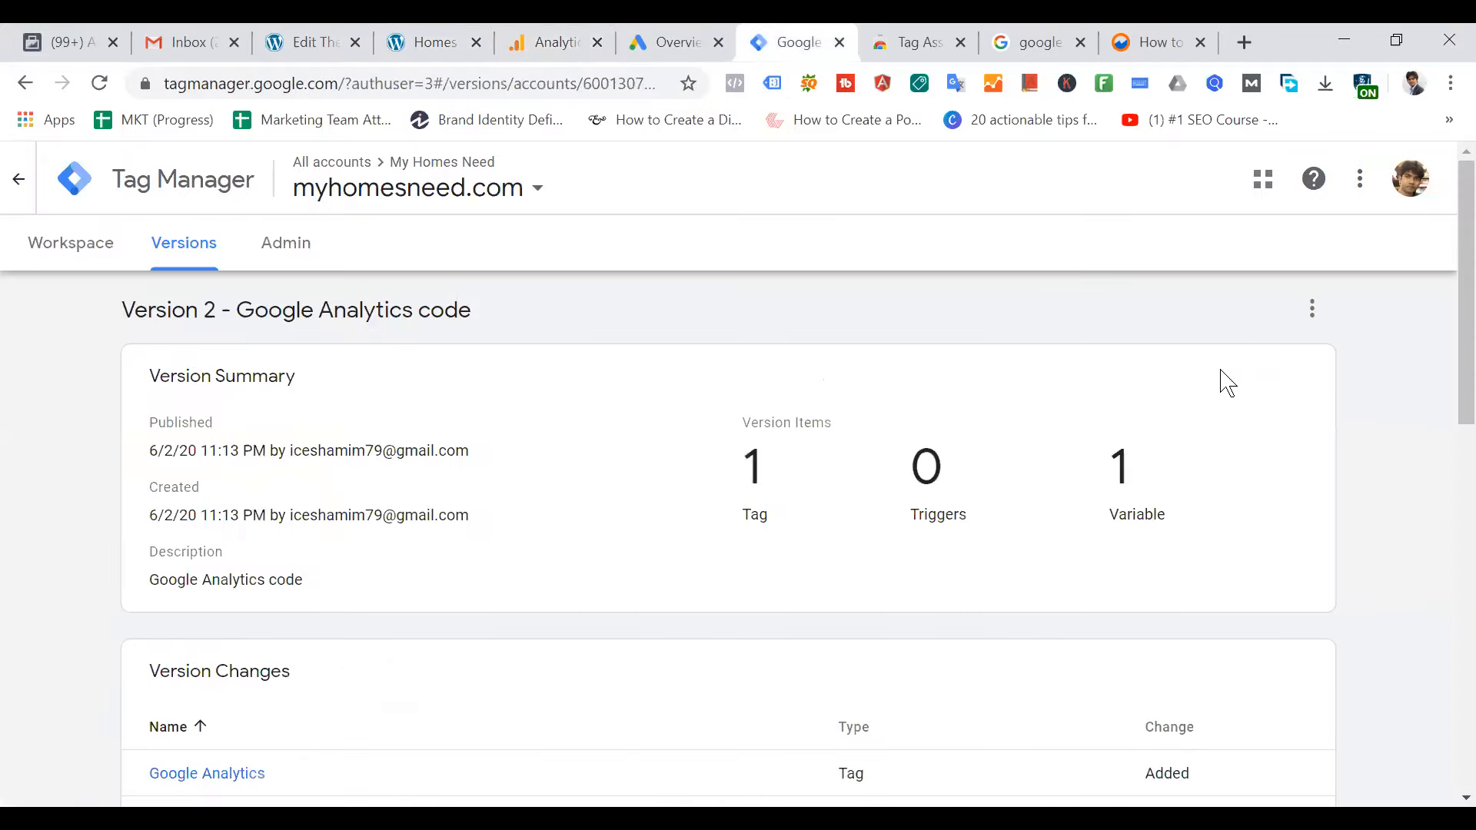
scroll(623, 432, down, 5)
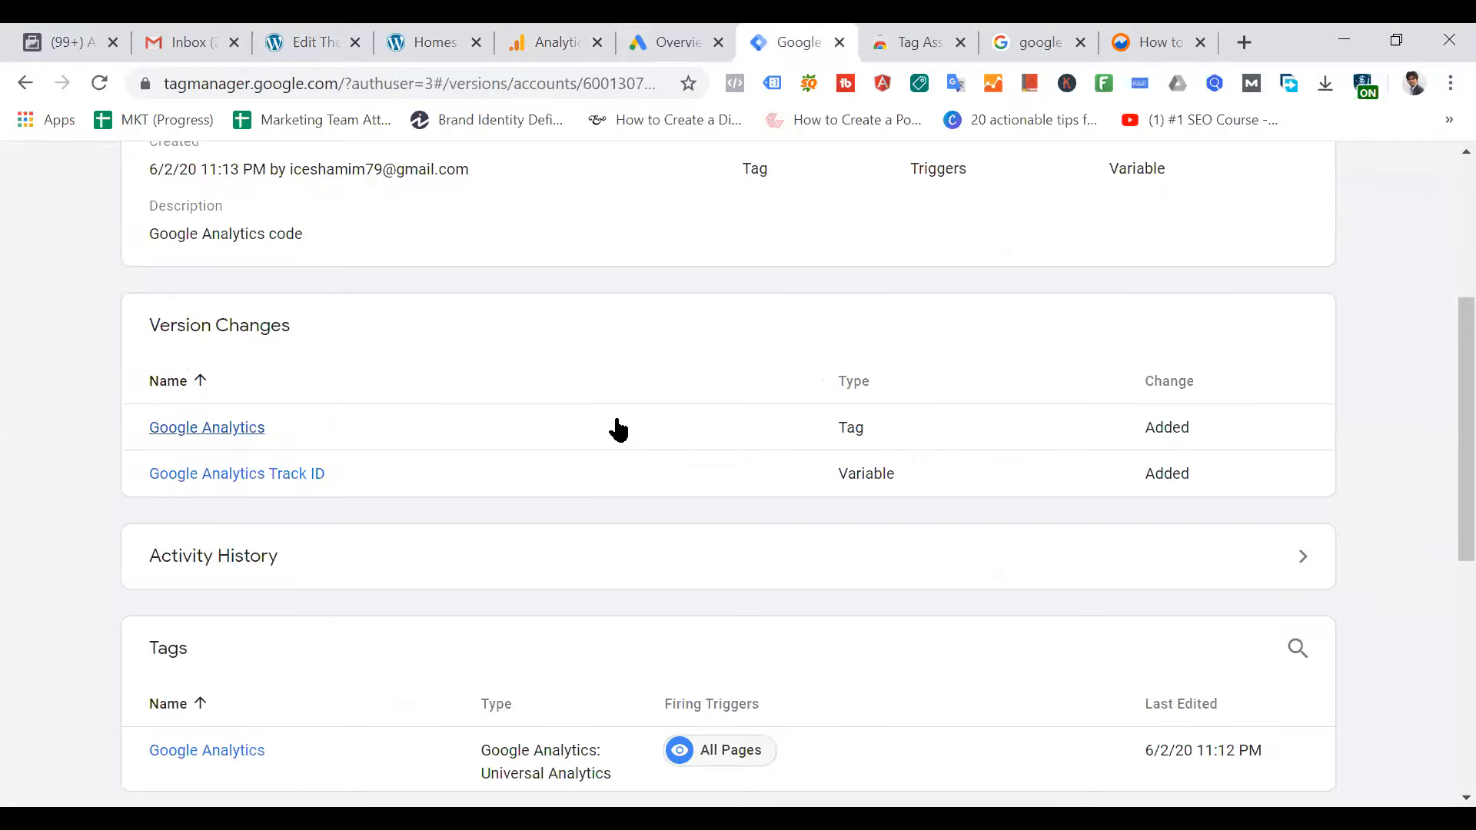
scroll(600, 482, down, 5)
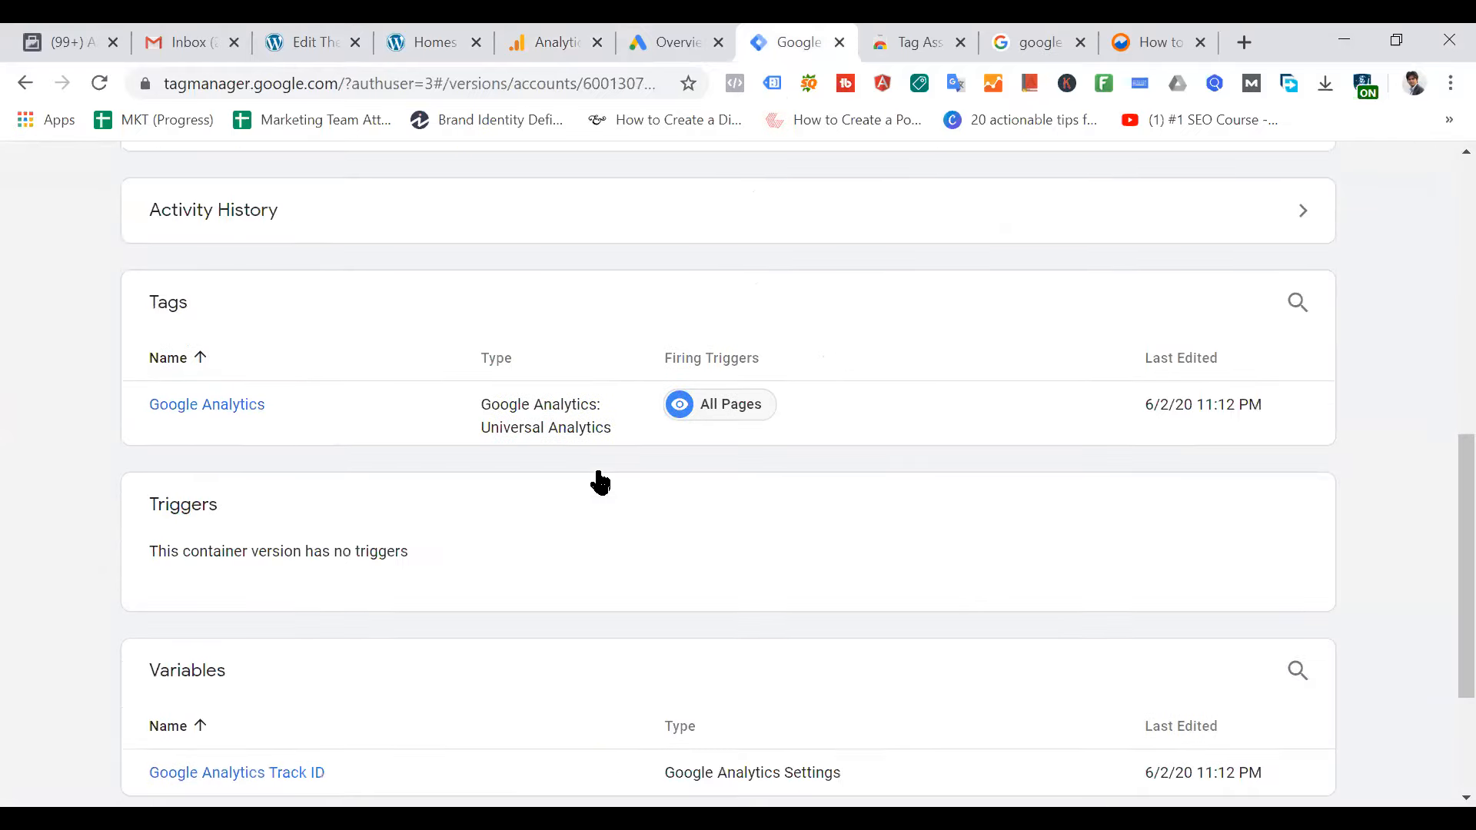
scroll(605, 484, down, 3)
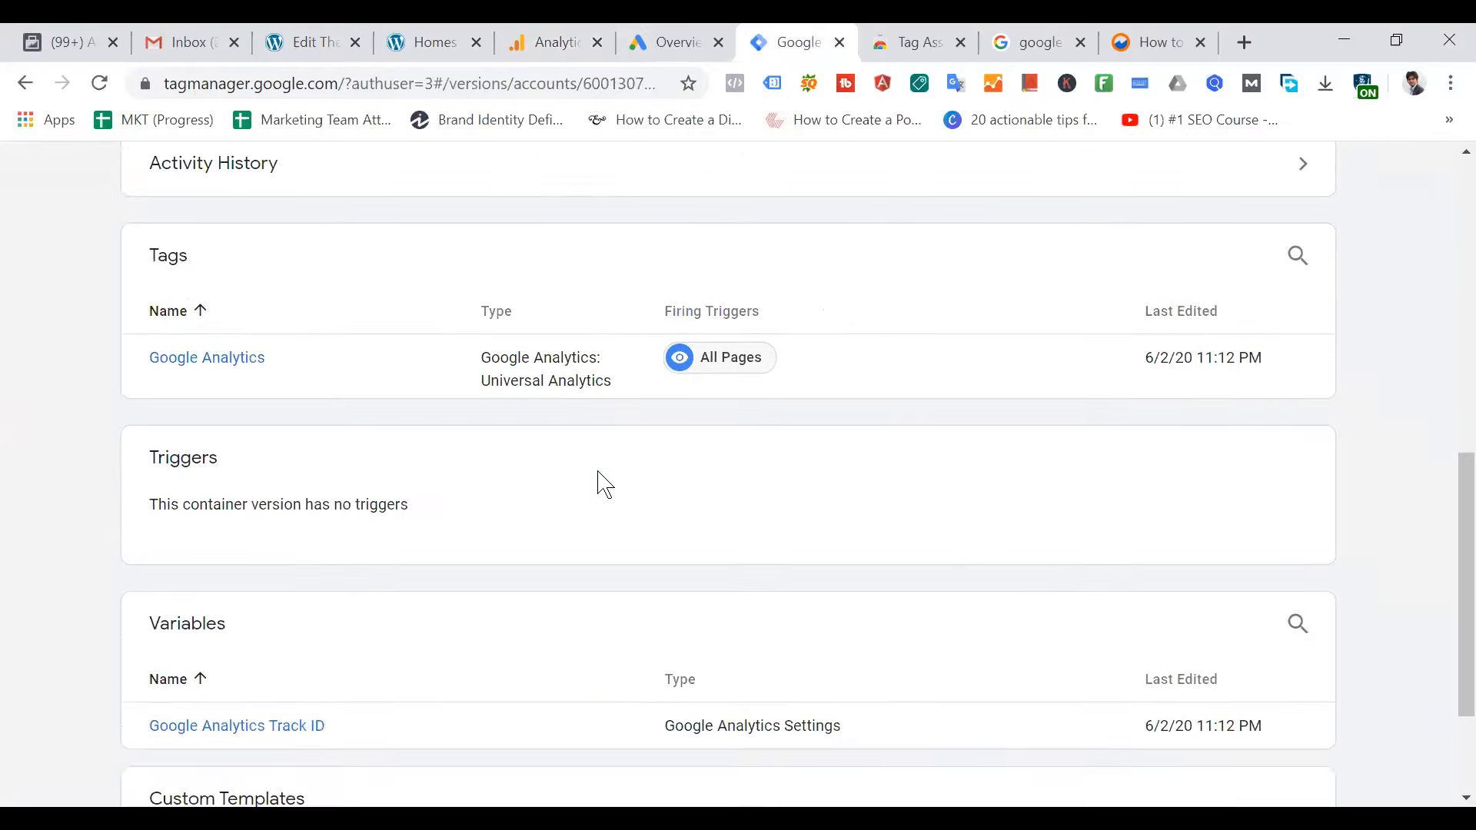
scroll(605, 484, up, 13)
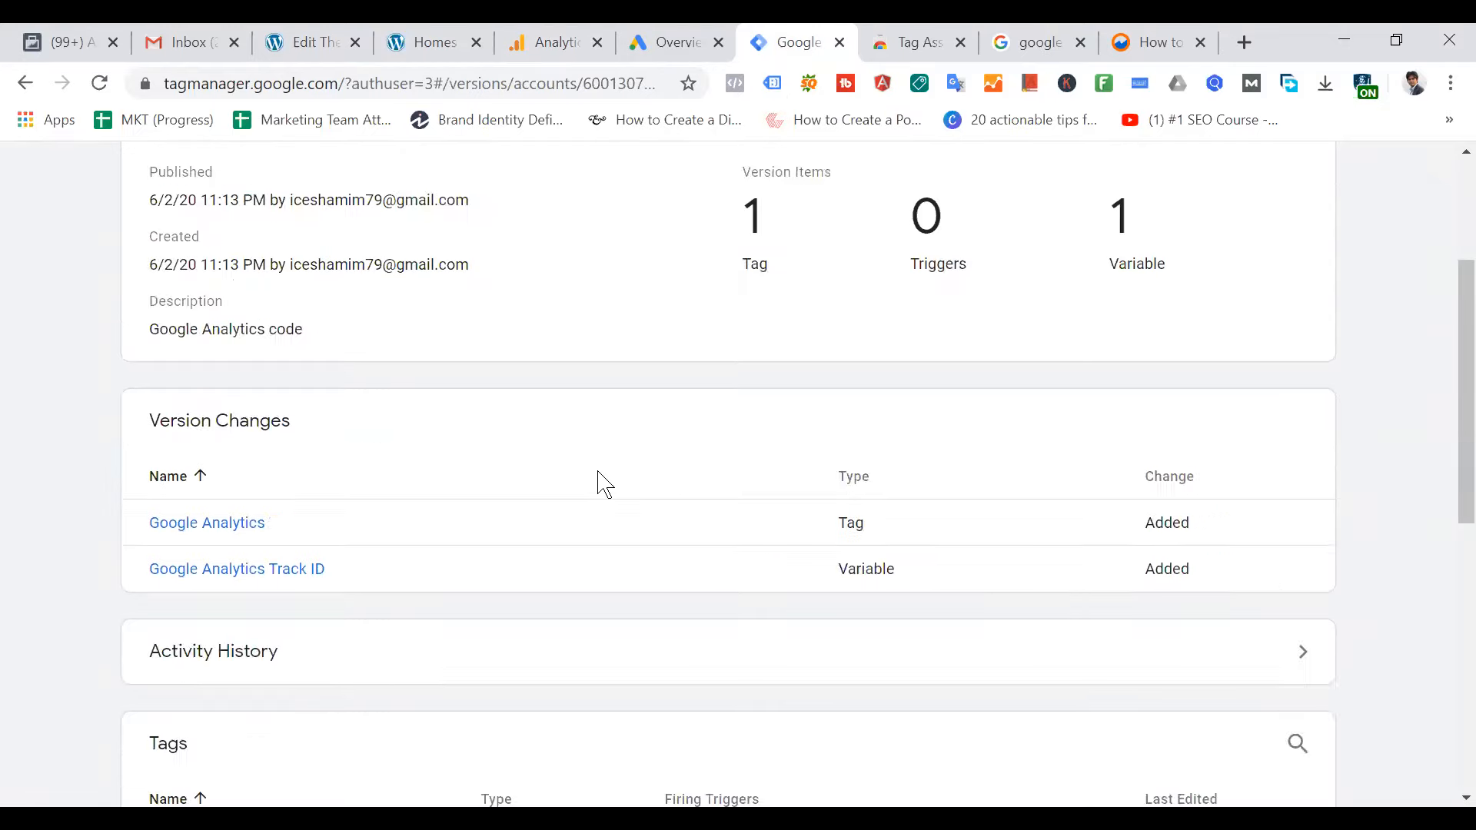
Go to the Tag Manager workspace, reload it and review its Tags list
click(85, 255)
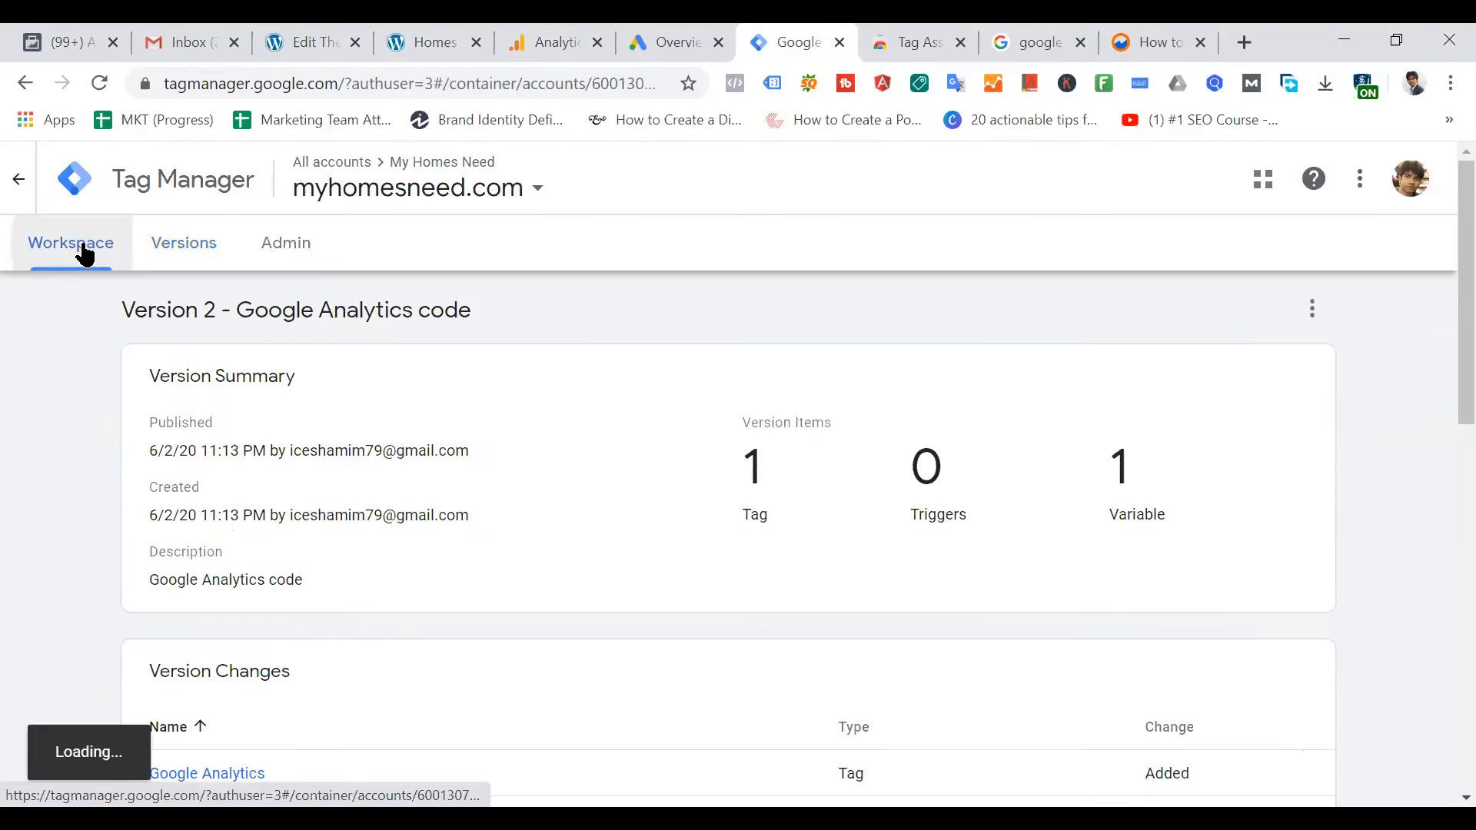
click(366, 94)
key(Return)
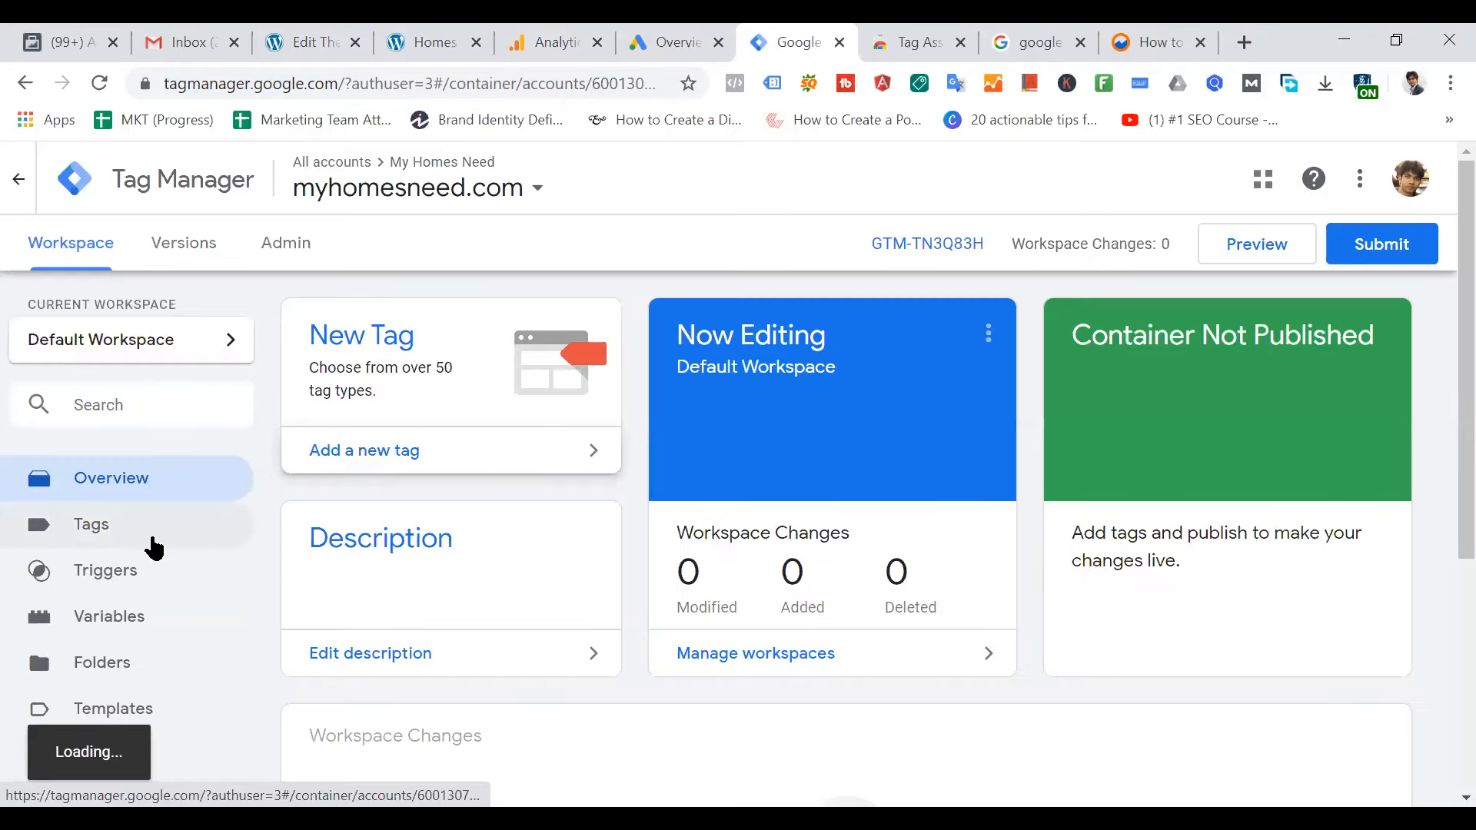
click(122, 540)
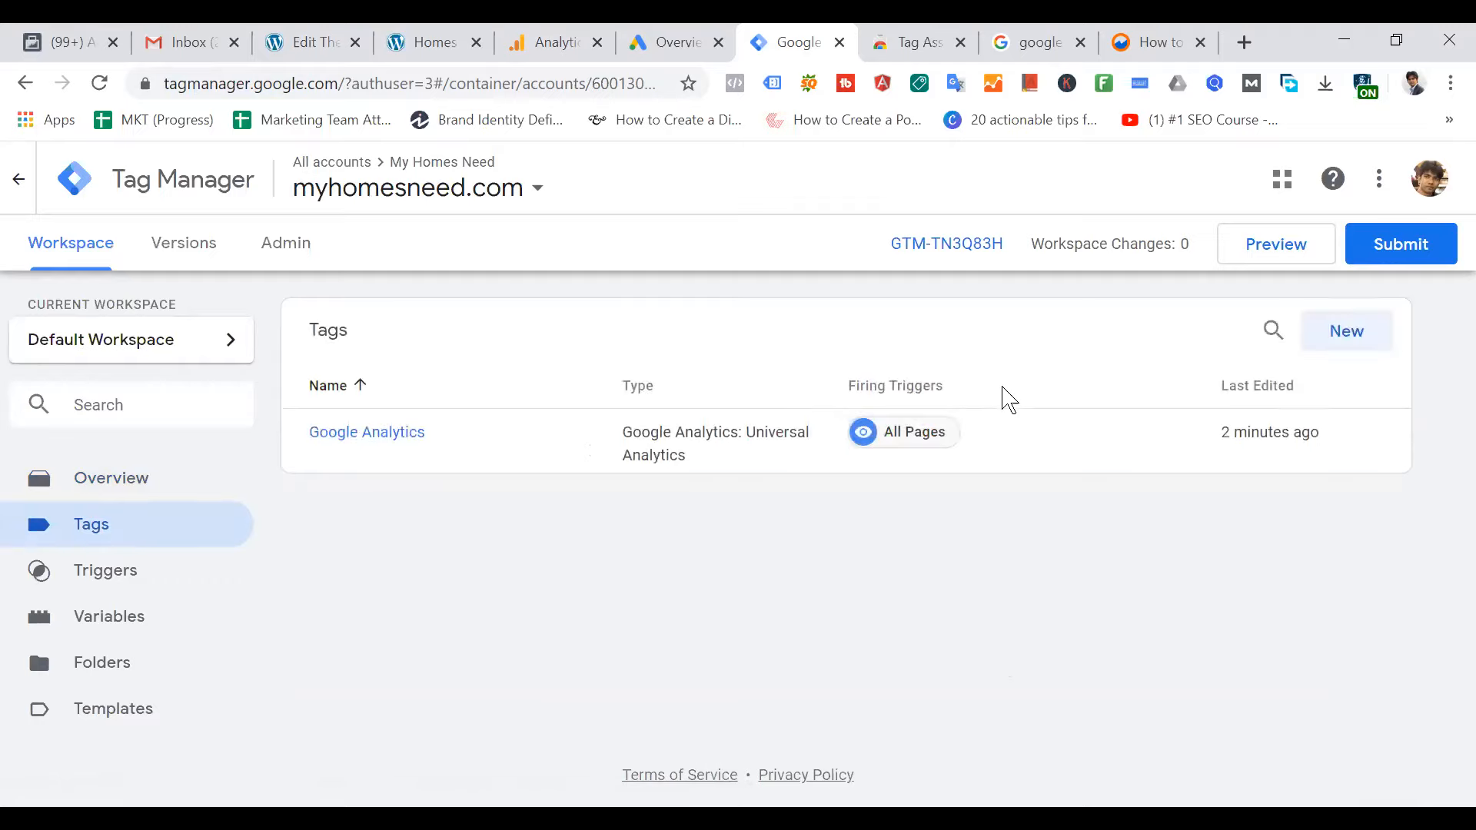
Return to the store's home page, reload it and examine the Tag Assistant analysis once more
click(439, 41)
click(425, 83)
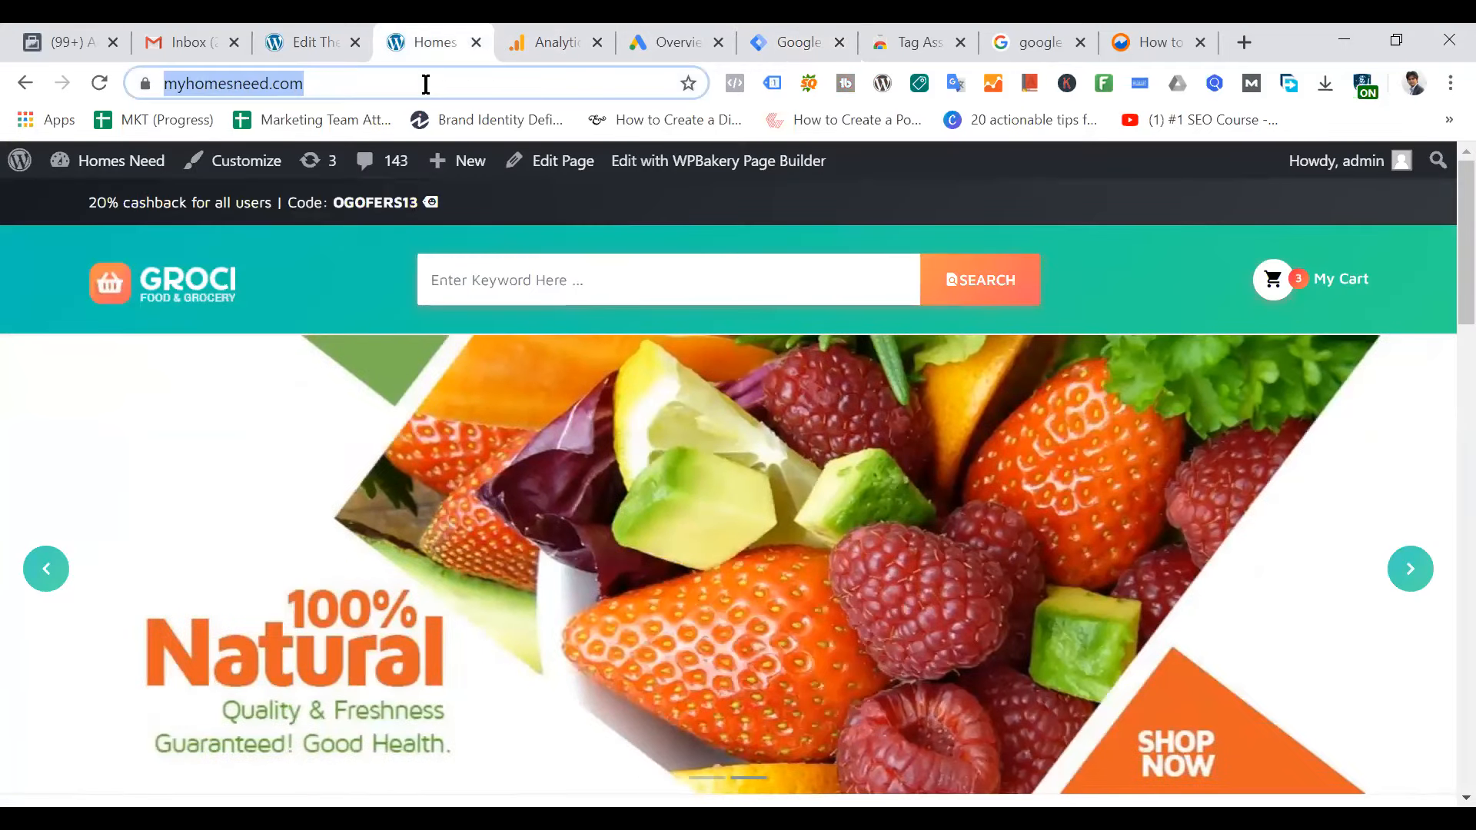
key(Return)
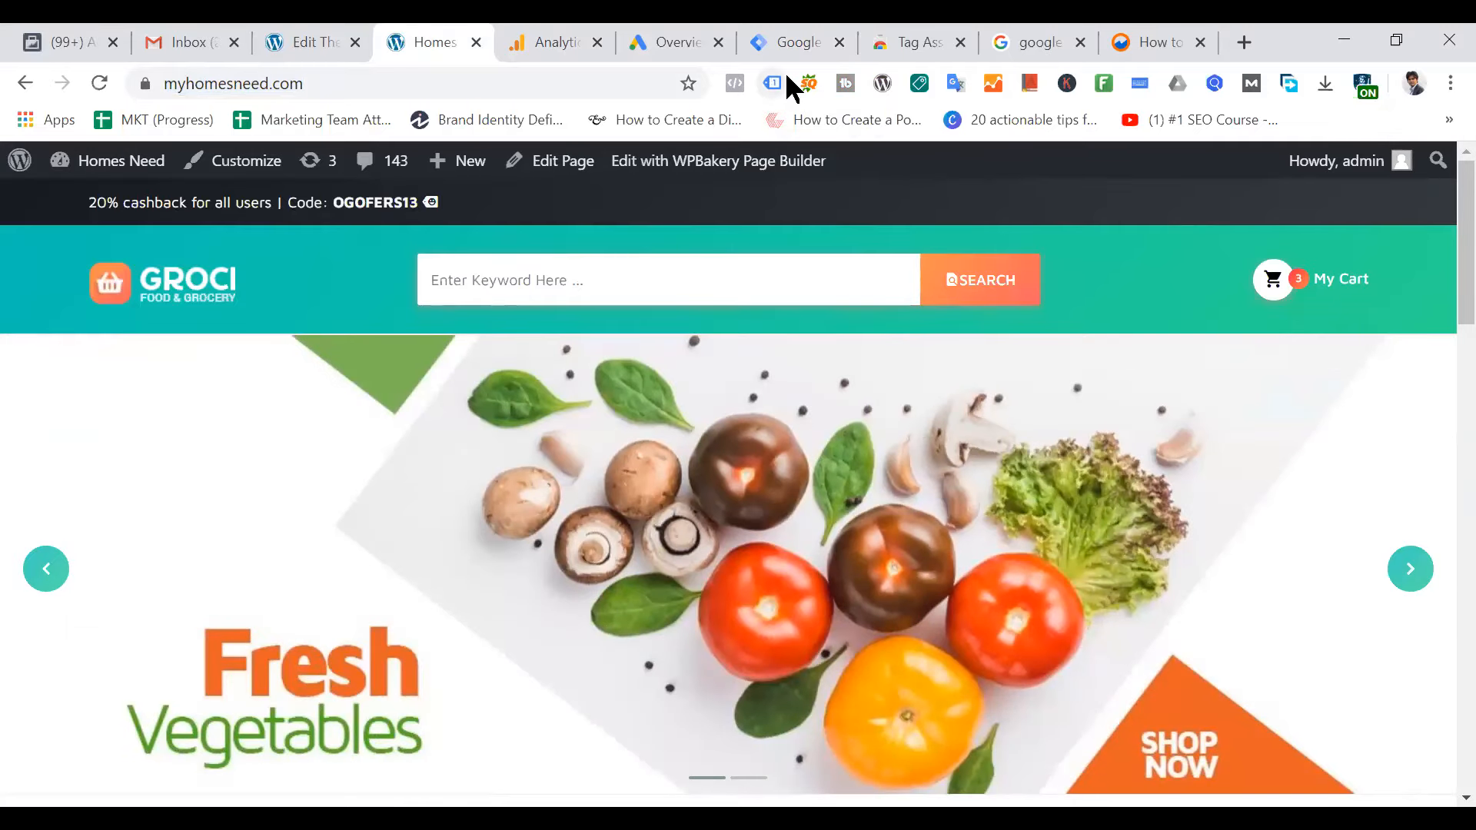
click(772, 83)
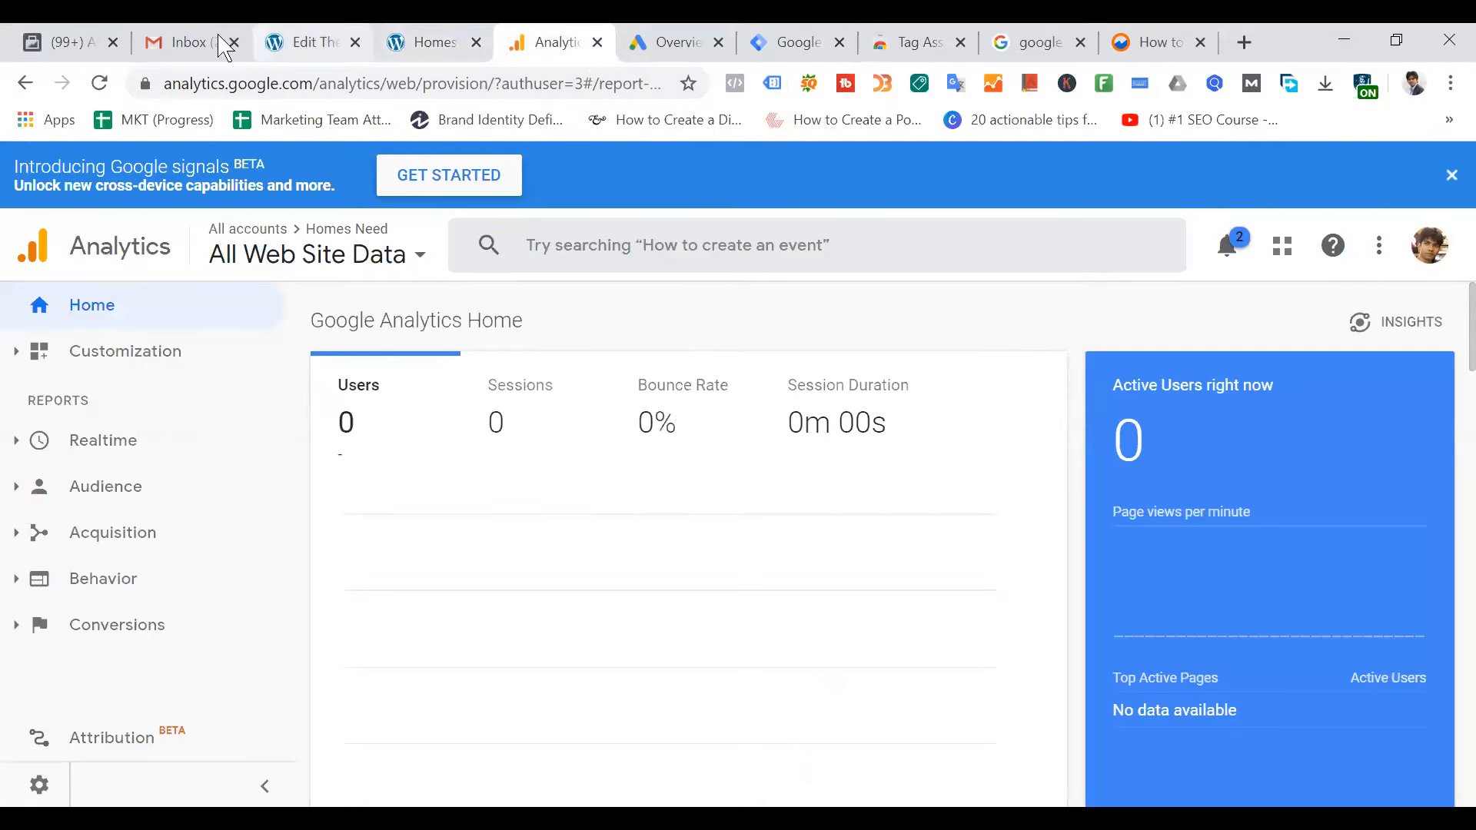
Turn on Preview mode for the Tag Manager workspace and enlarge the debug pane on the store's home page to inspect fired tags
click(778, 39)
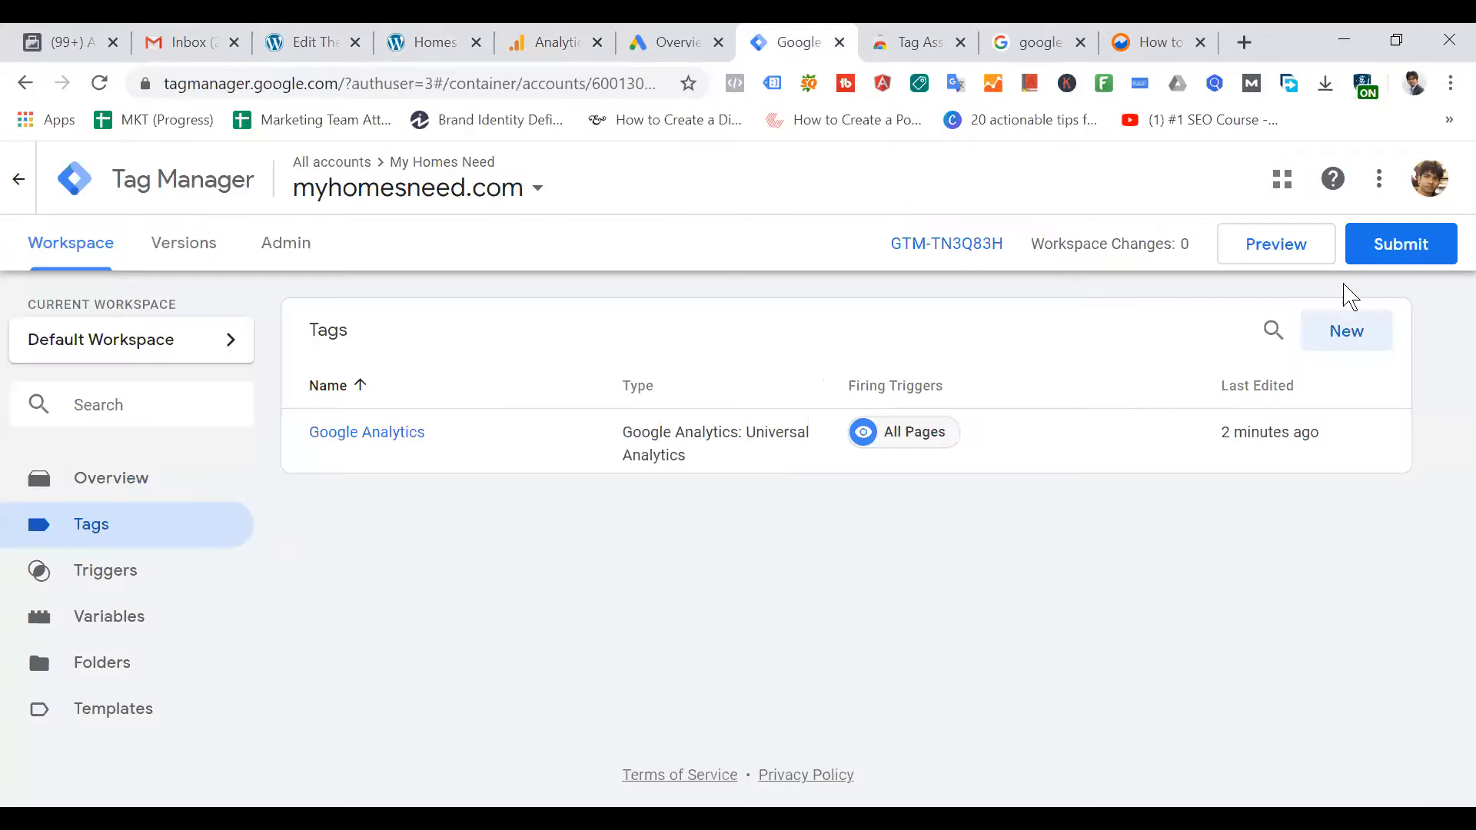
click(1275, 245)
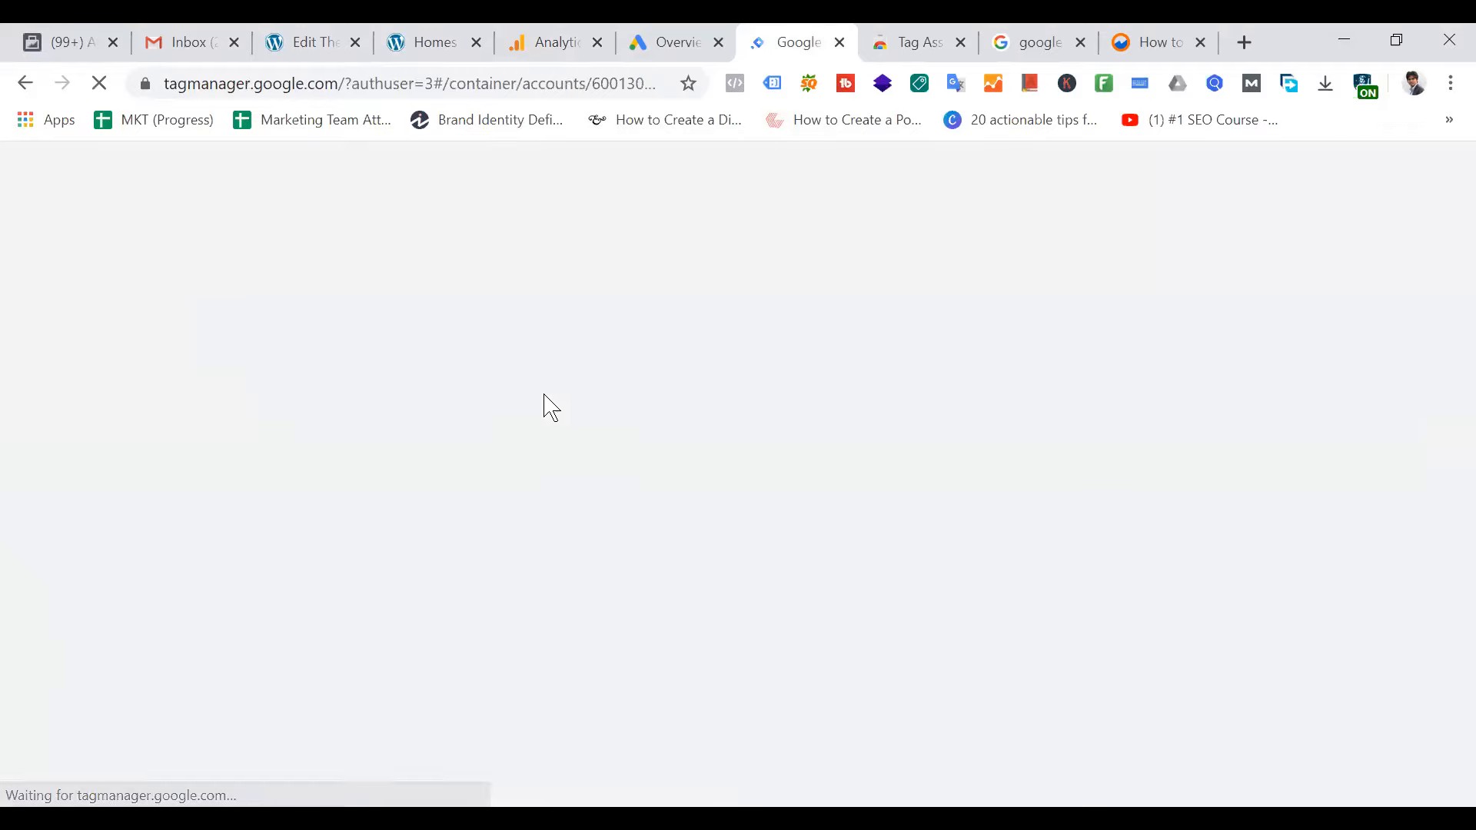
click(428, 44)
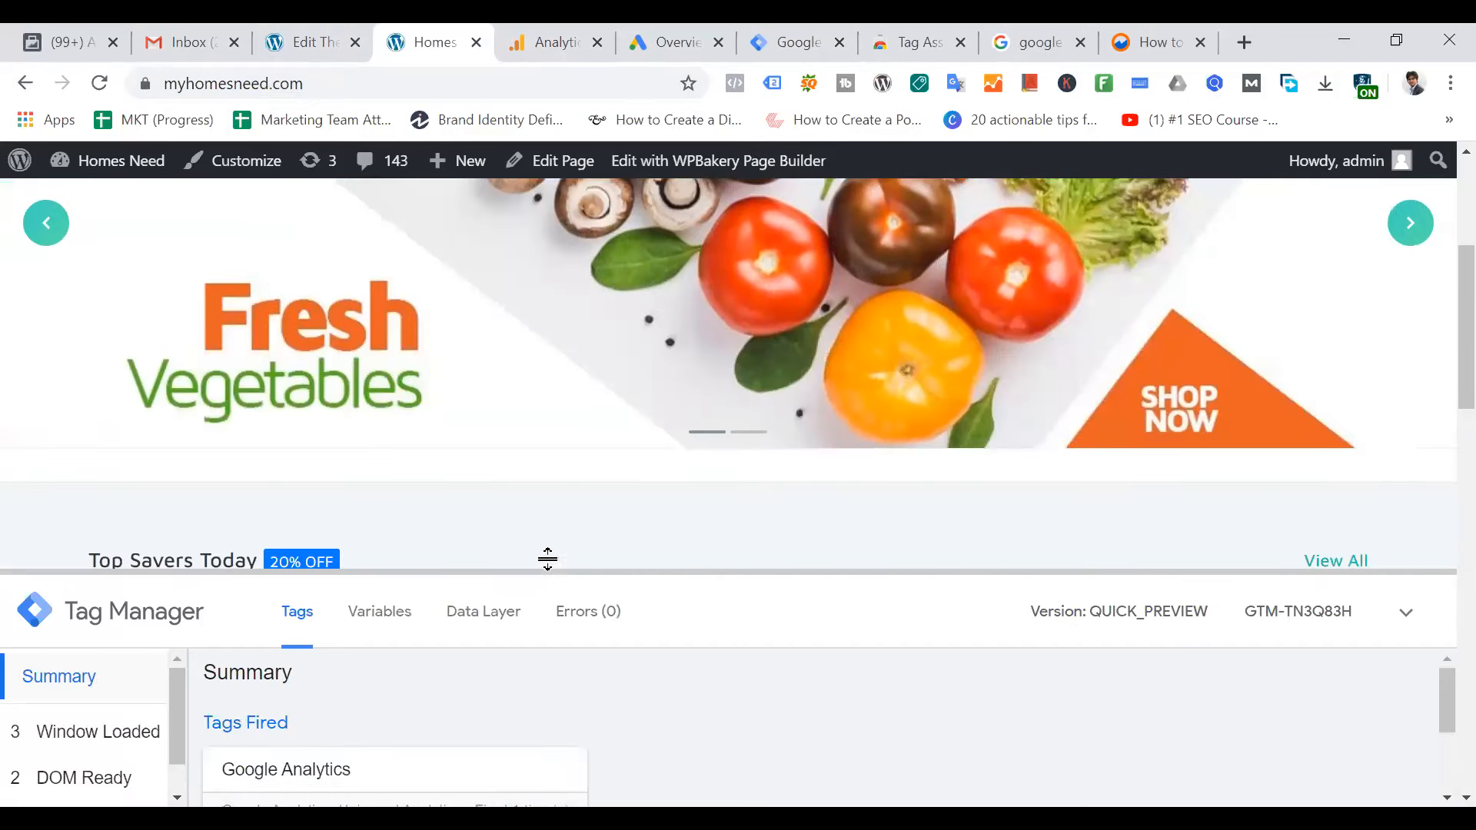
drag(547, 570, 560, 390)
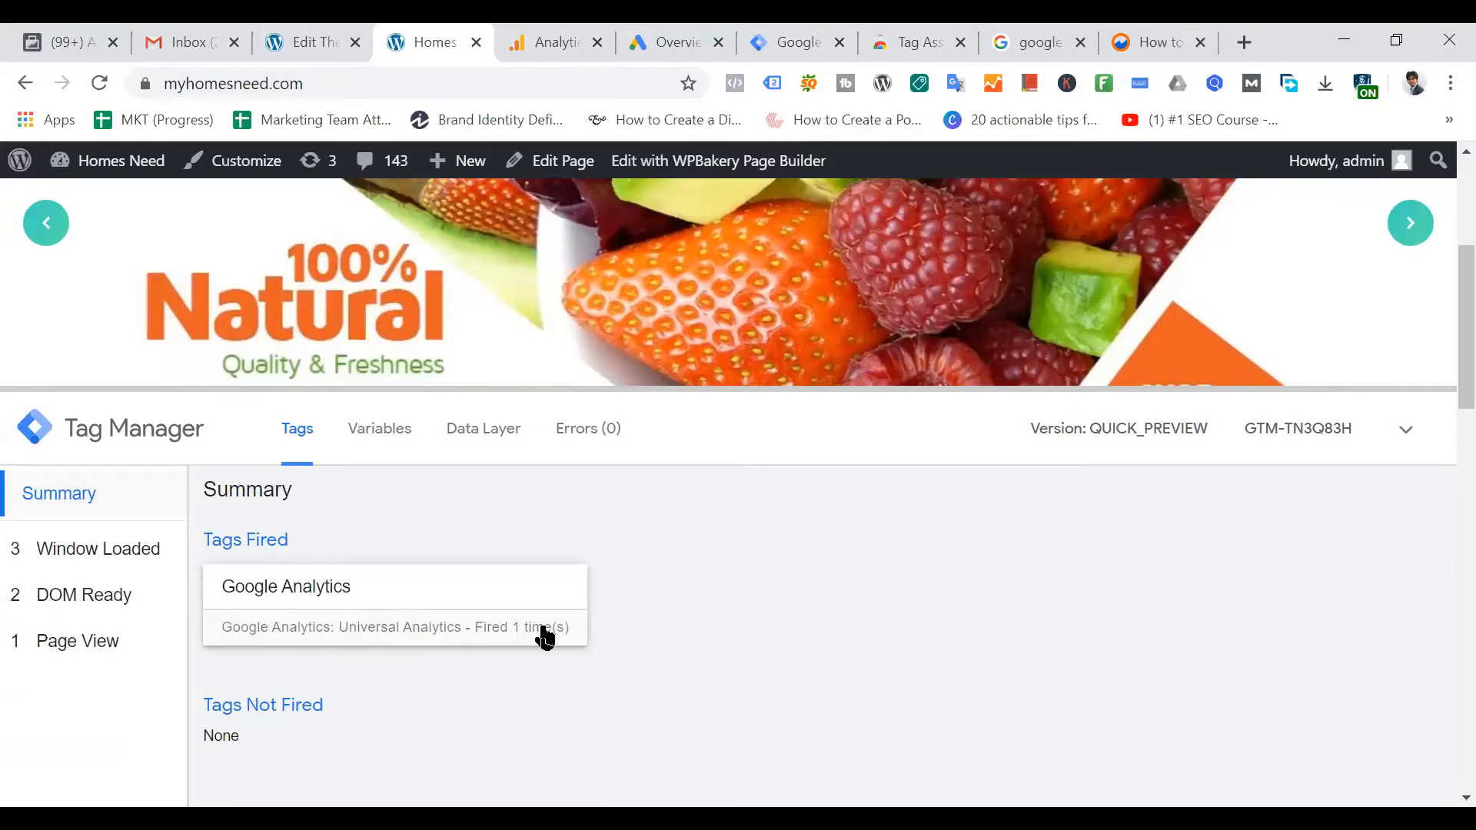
click(685, 44)
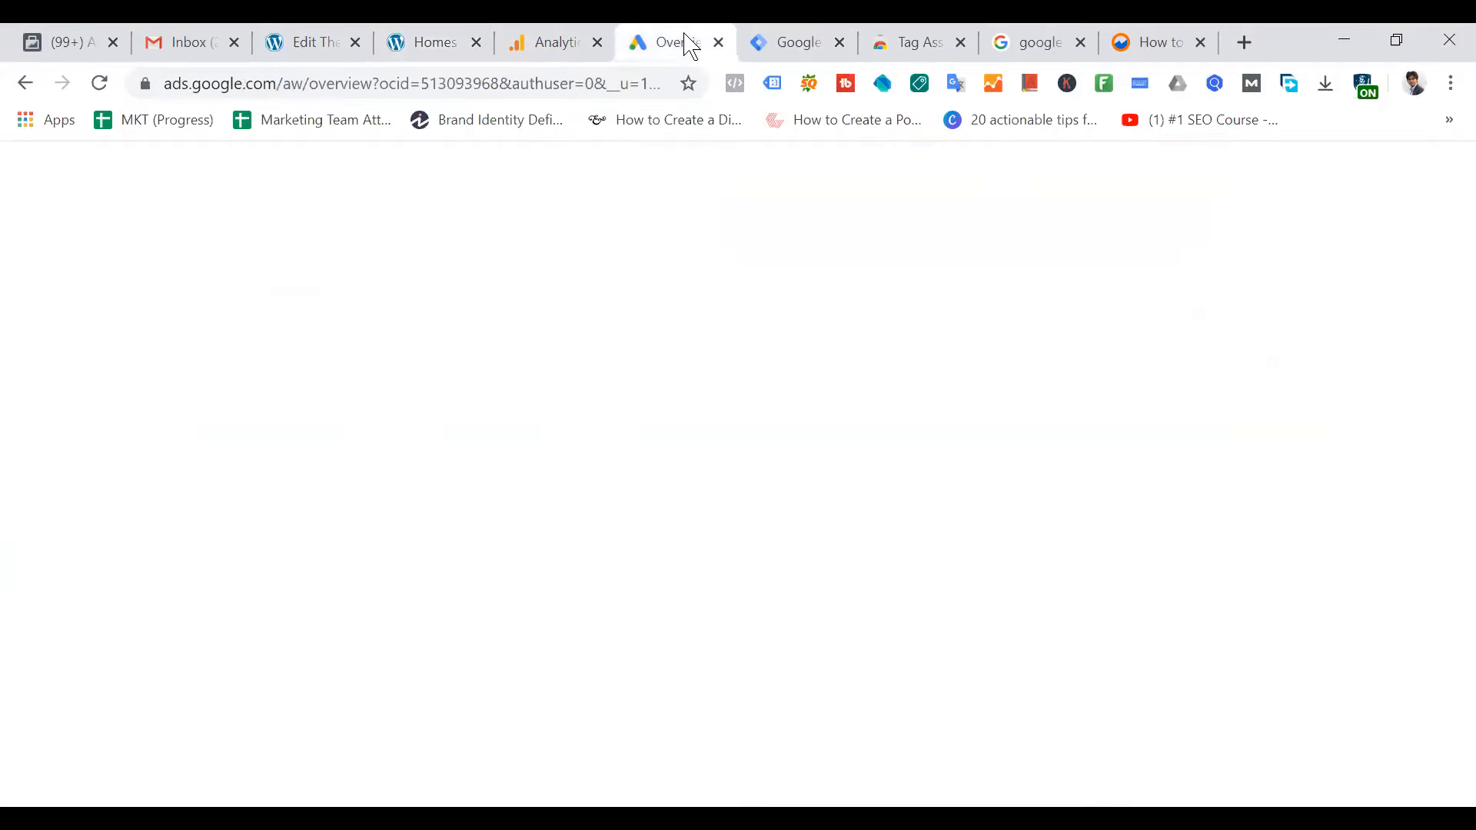
click(573, 43)
click(442, 43)
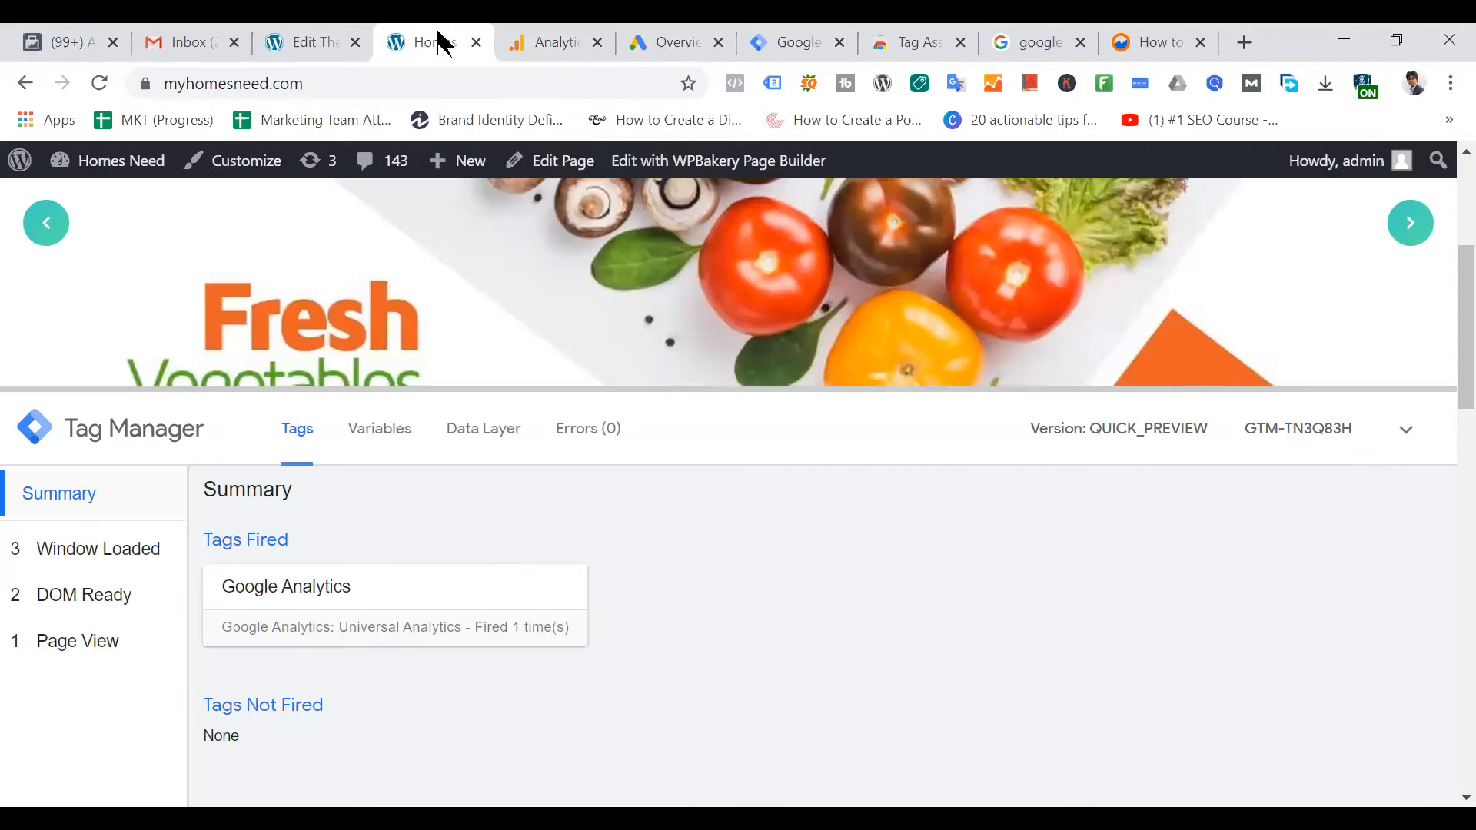
click(934, 42)
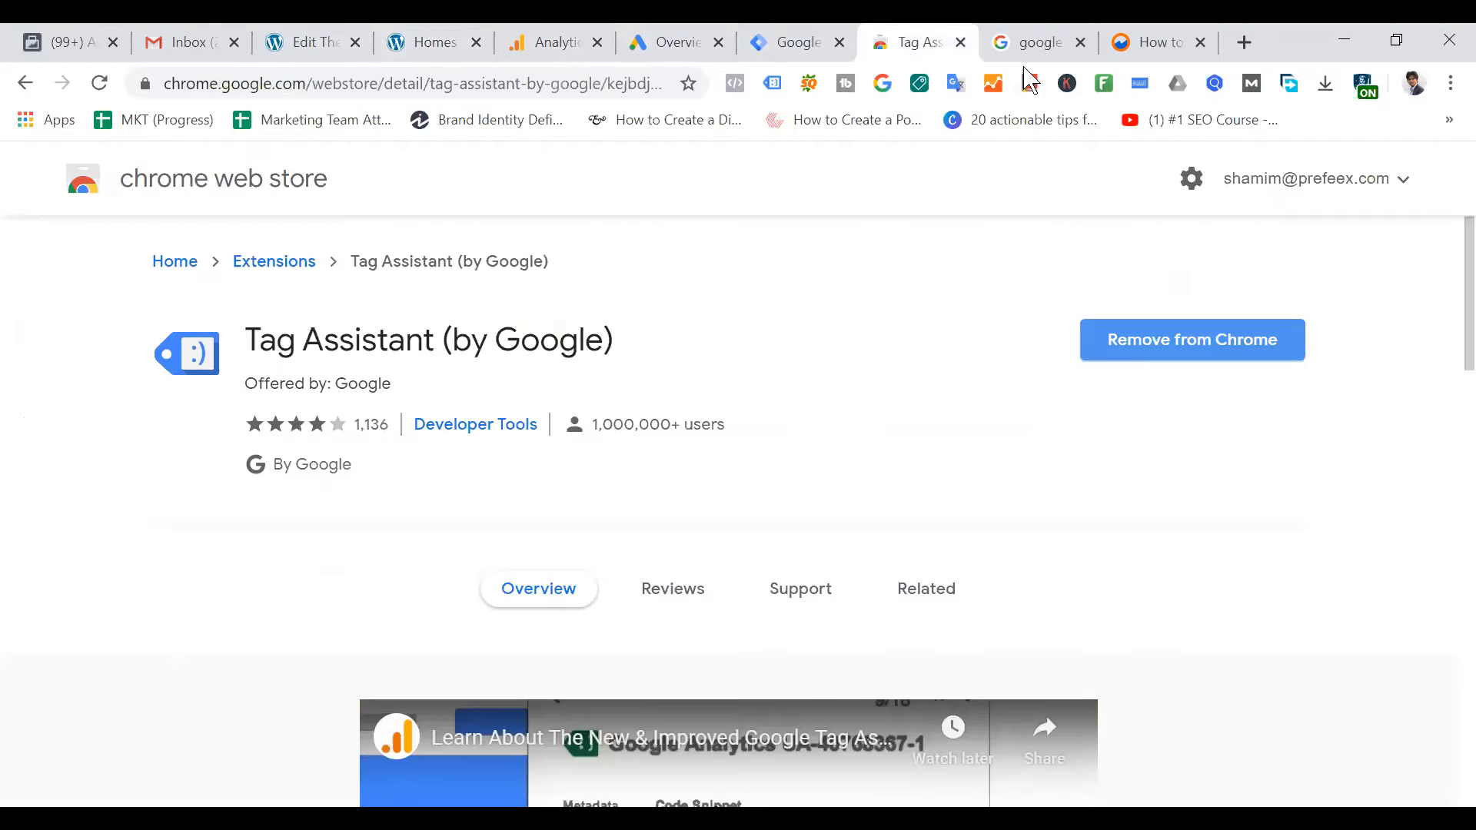
Return to the store's home page and add the Washed Sugar Snap Peas to the cart
click(419, 42)
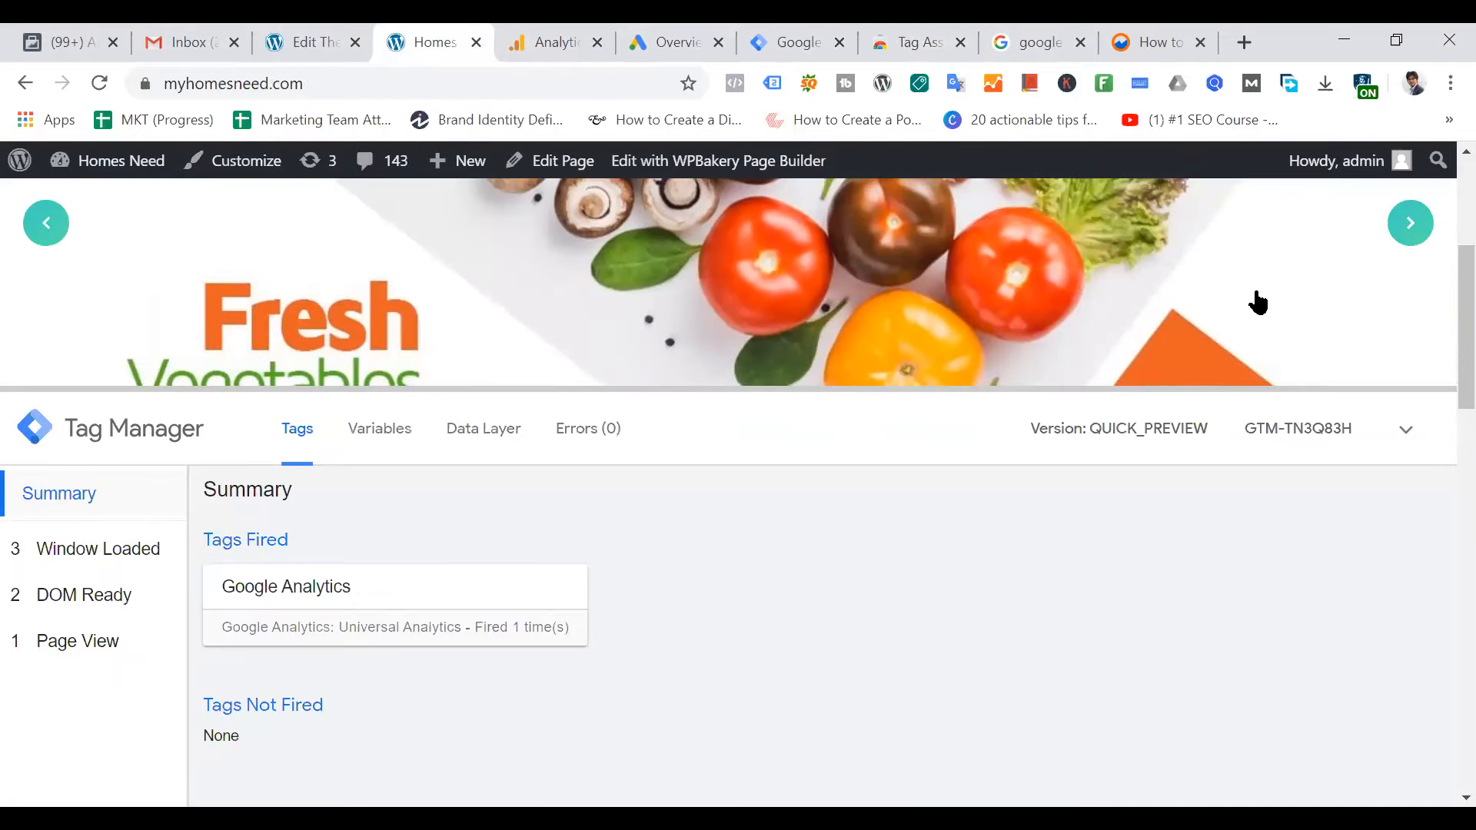
scroll(1230, 307, down, 8)
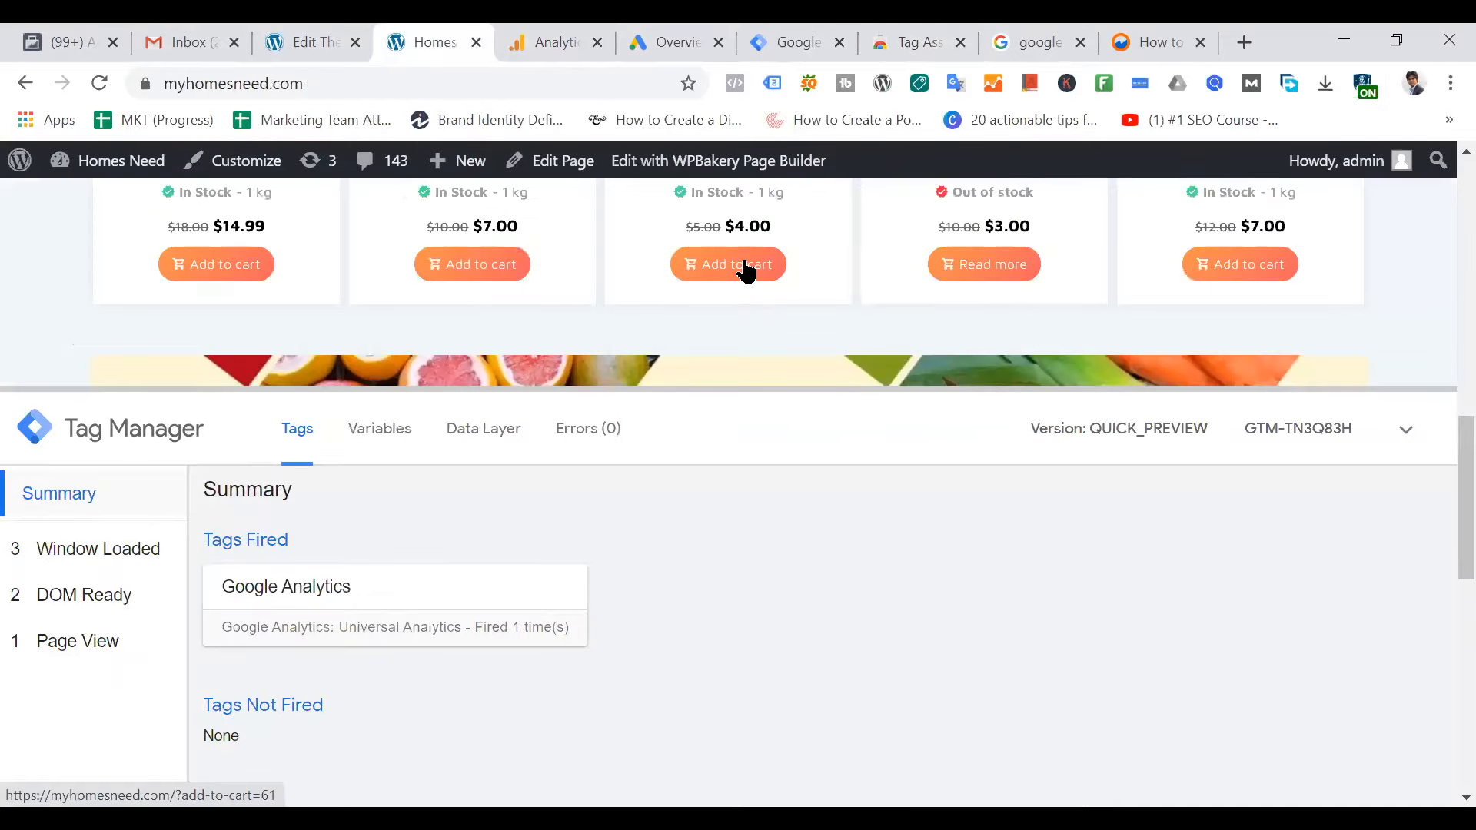
click(744, 268)
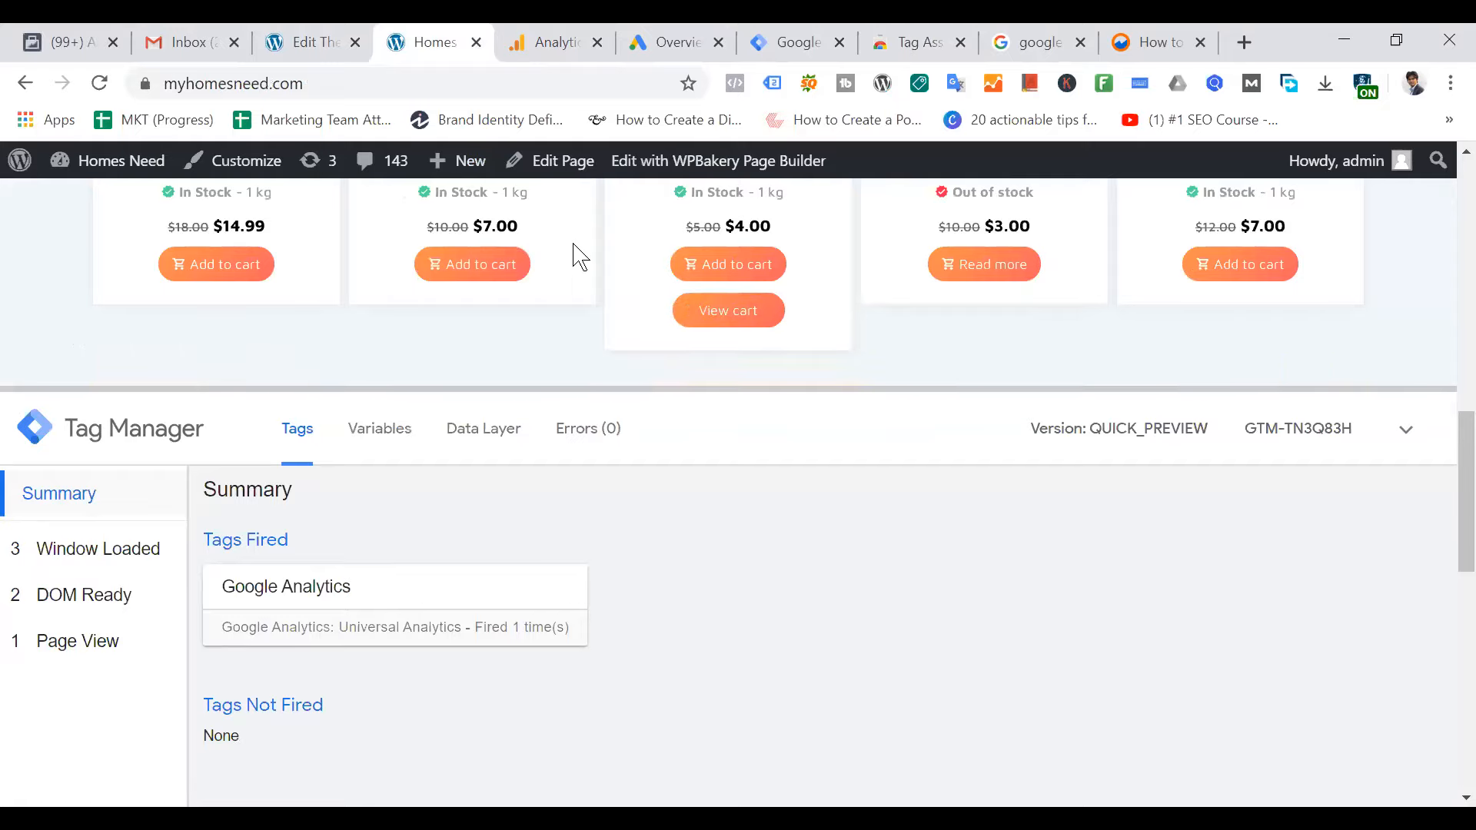
Open the Organic Sweet Corn product page and enlarge the debug pane to examine which tags fire there
scroll(265, 252, up, 3)
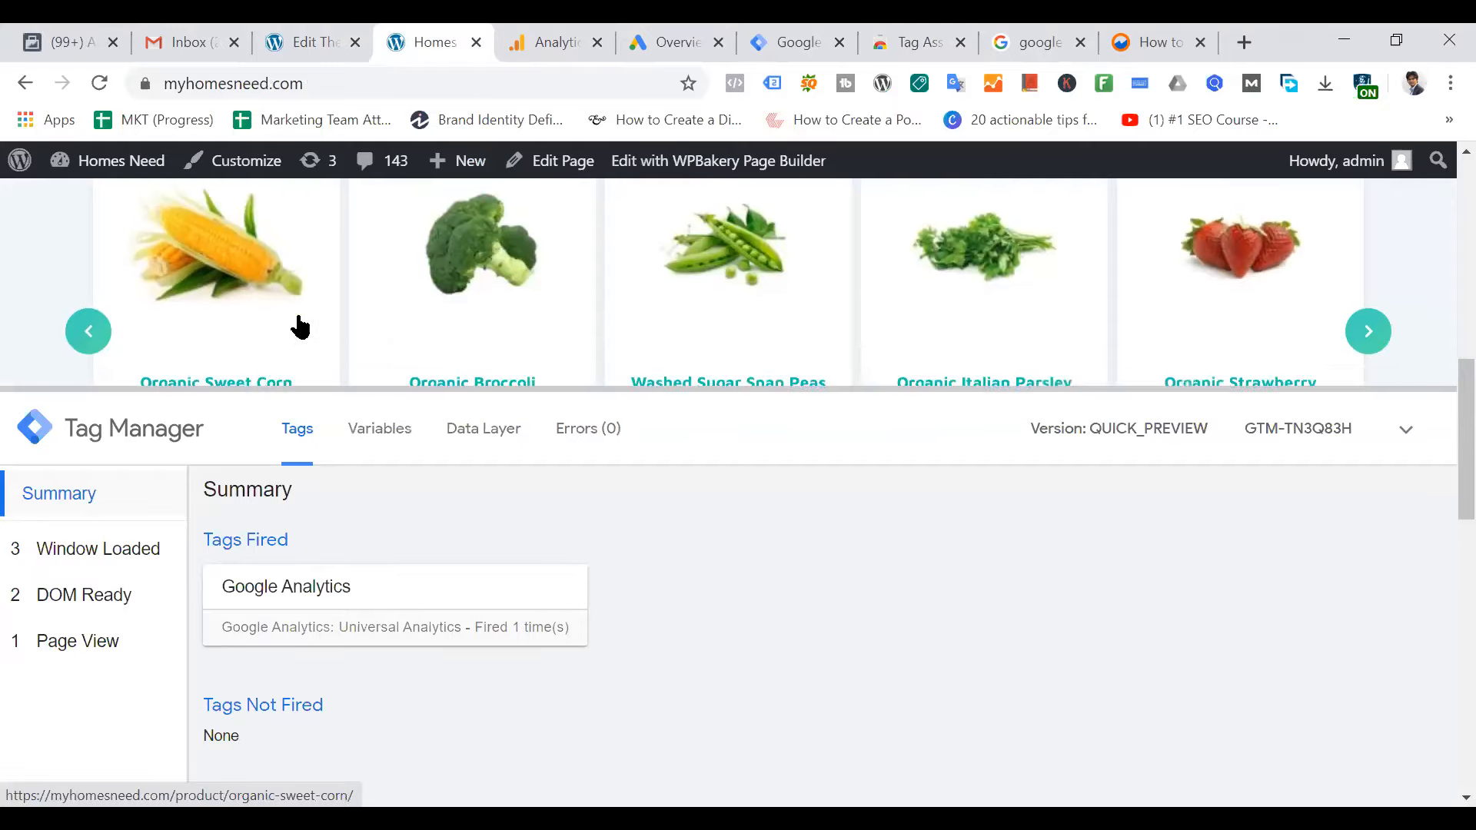
scroll(269, 308, down, 1)
click(237, 290)
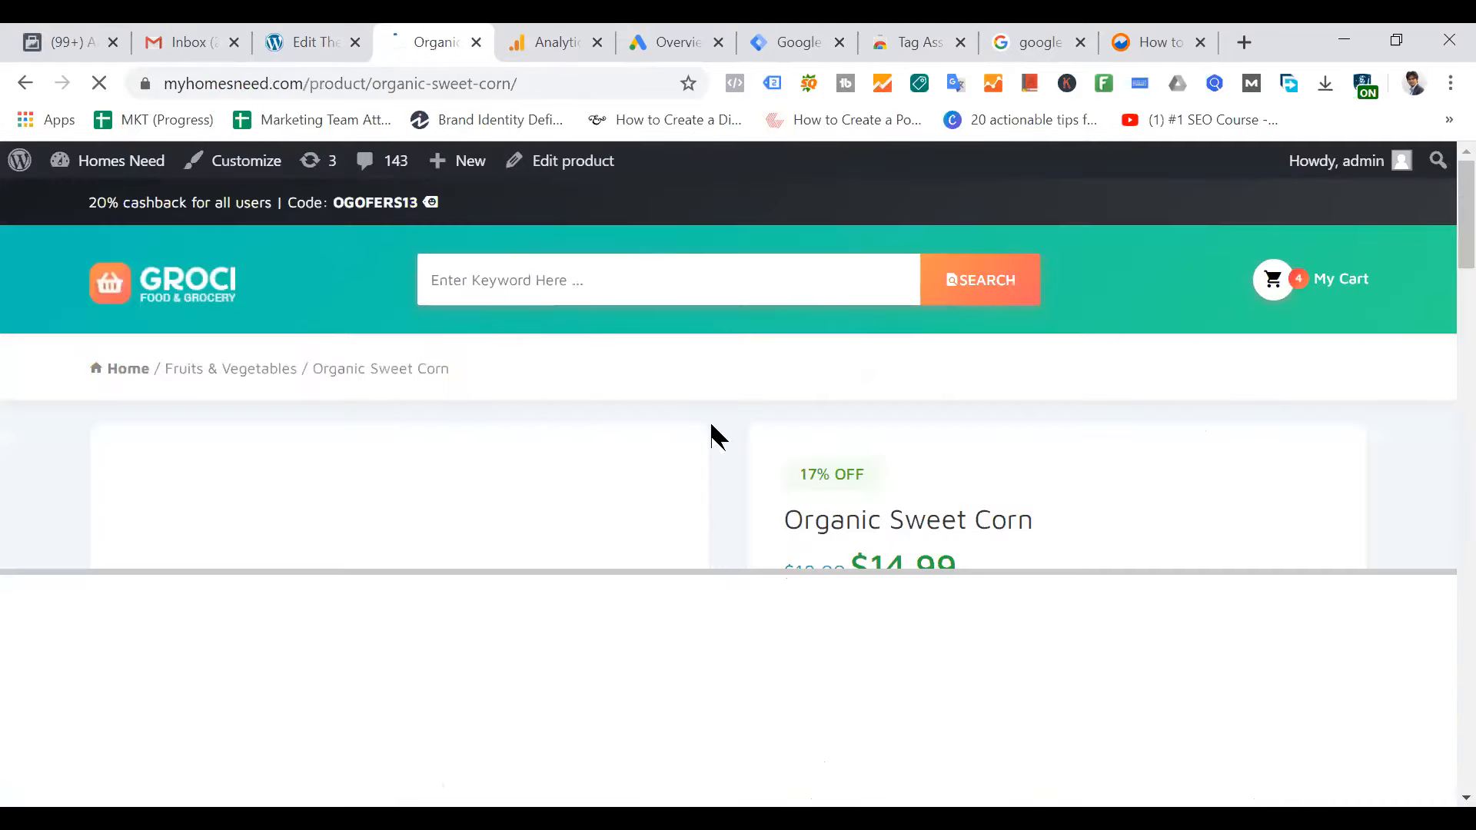
scroll(691, 476, down, 3)
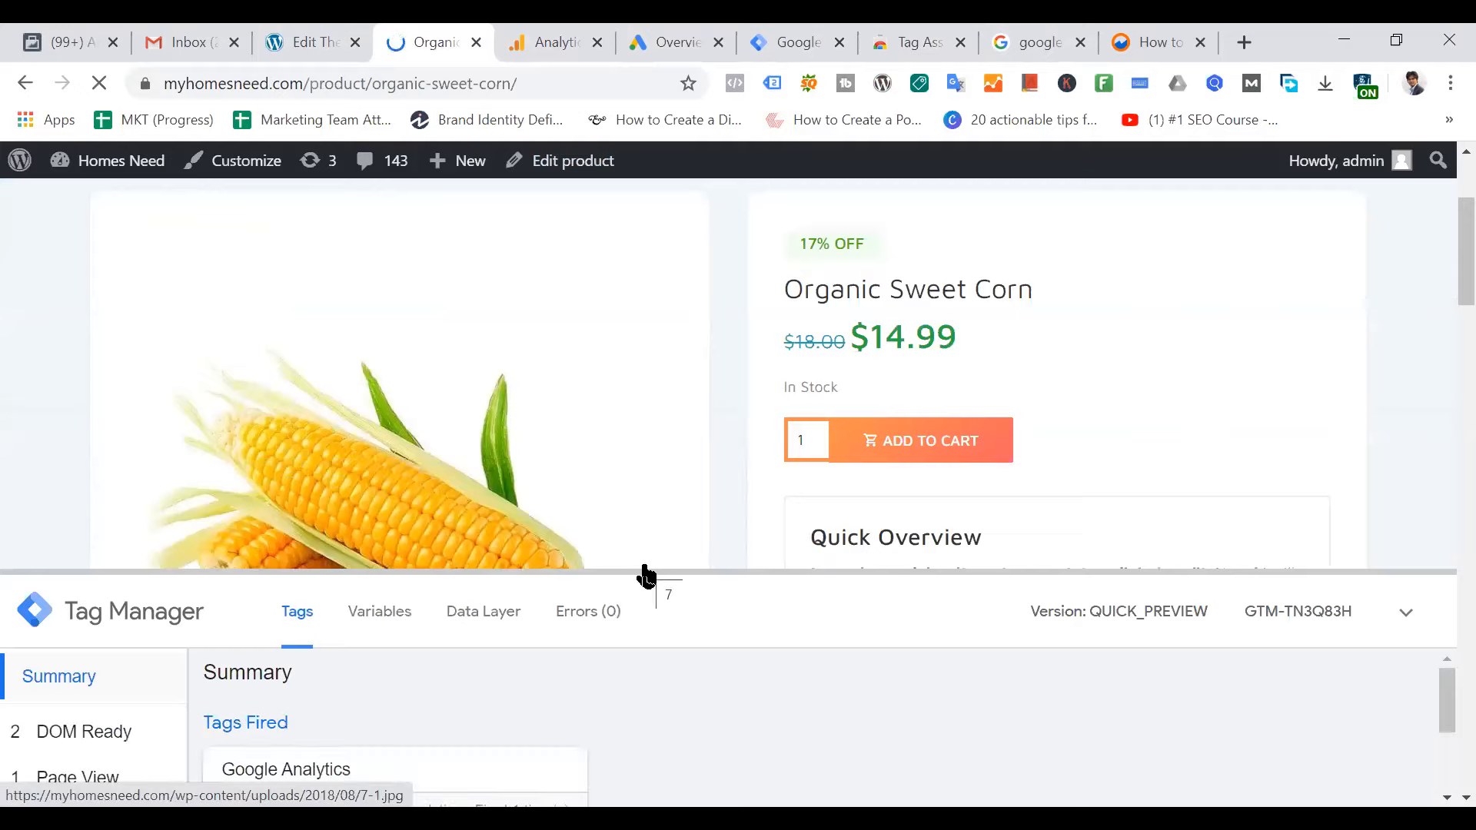
drag(600, 572, 614, 392)
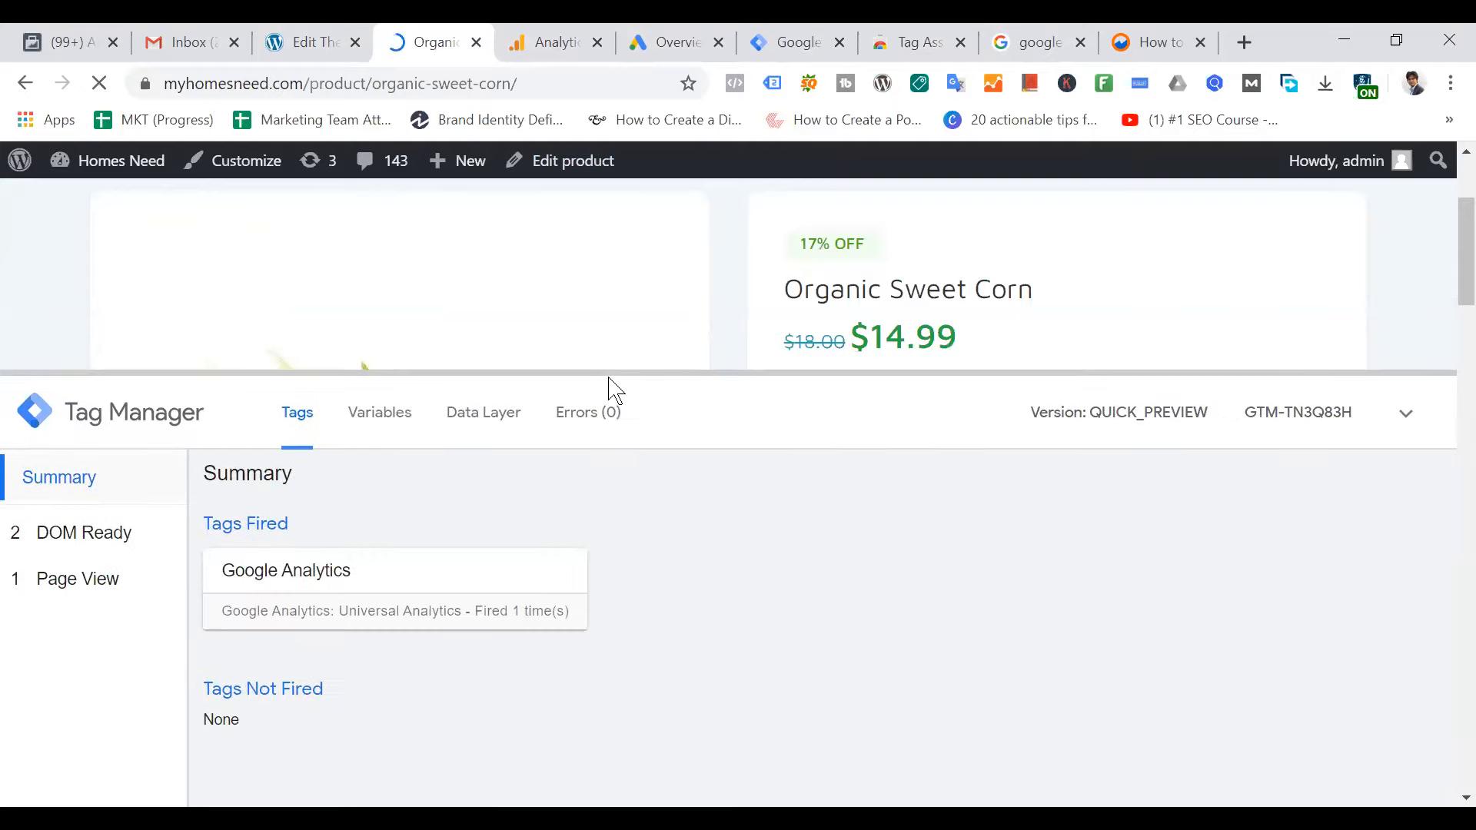
Open the Organic Strawberry product page from the listed products and enlarge the debug pane to examine its fired tags
scroll(1047, 303, down, 5)
scroll(1047, 303, down, 3)
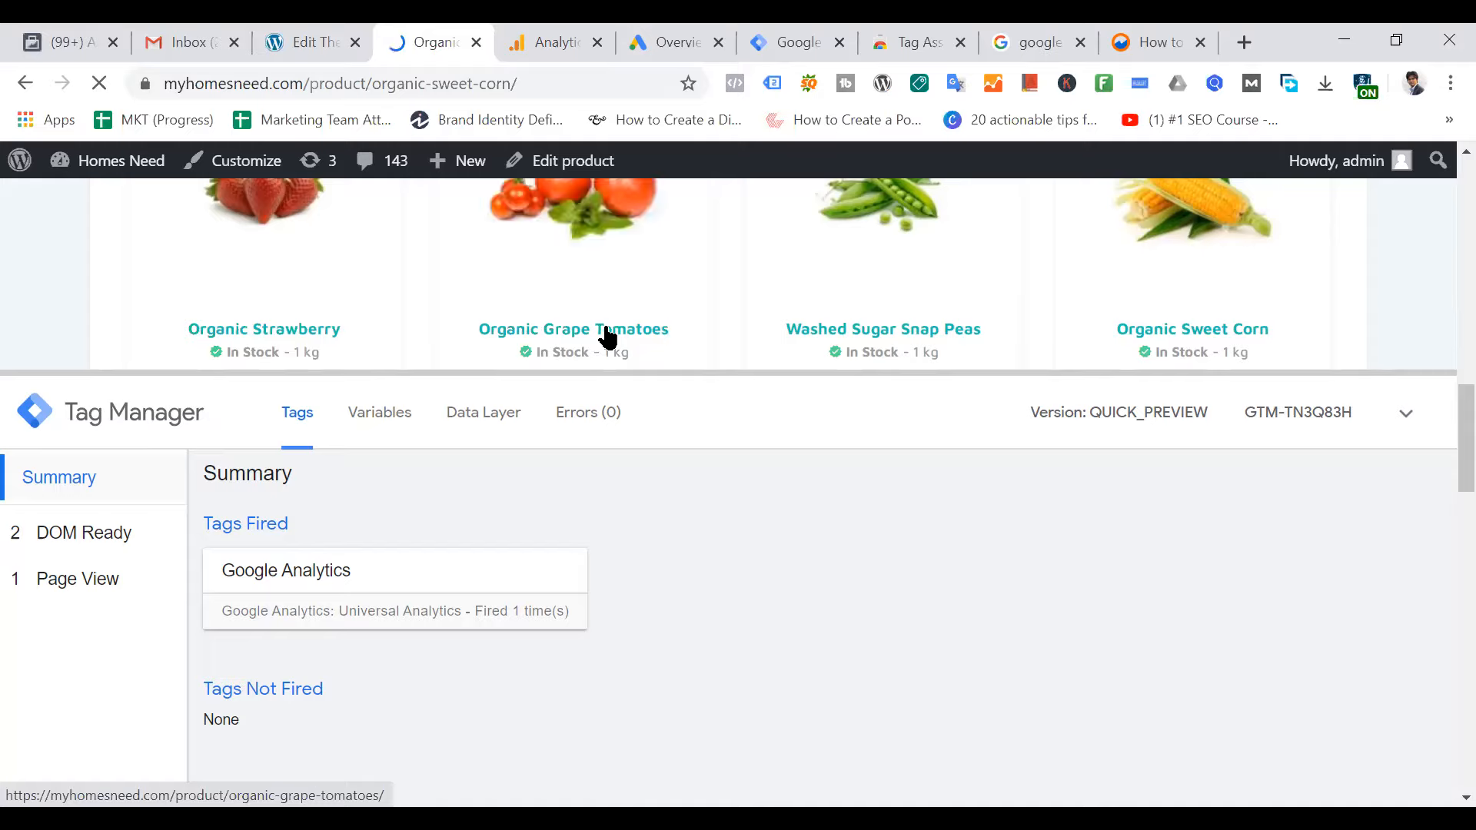
click(320, 334)
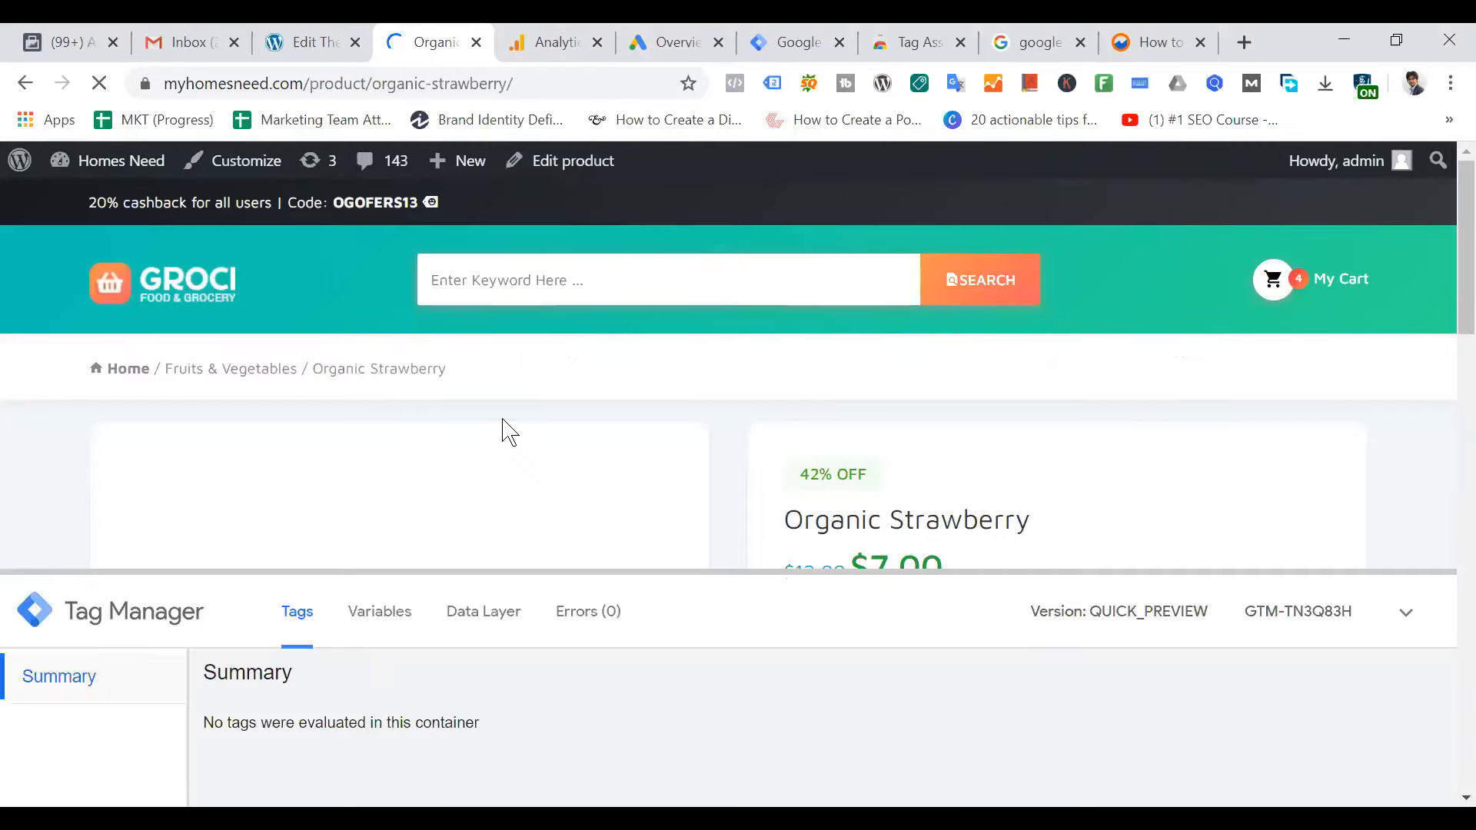
scroll(507, 432, down, 4)
drag(691, 571, 691, 444)
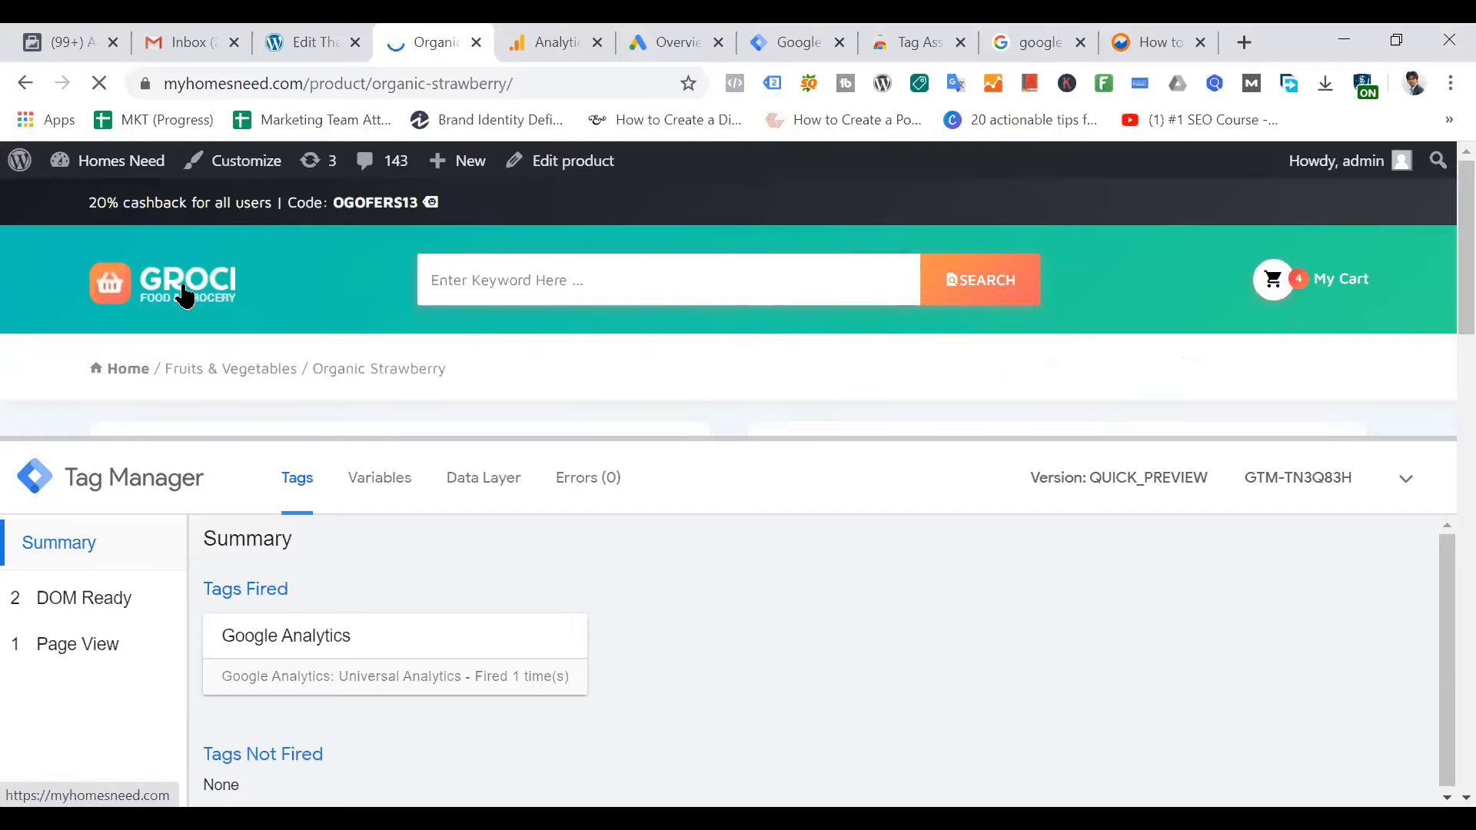
click(584, 93)
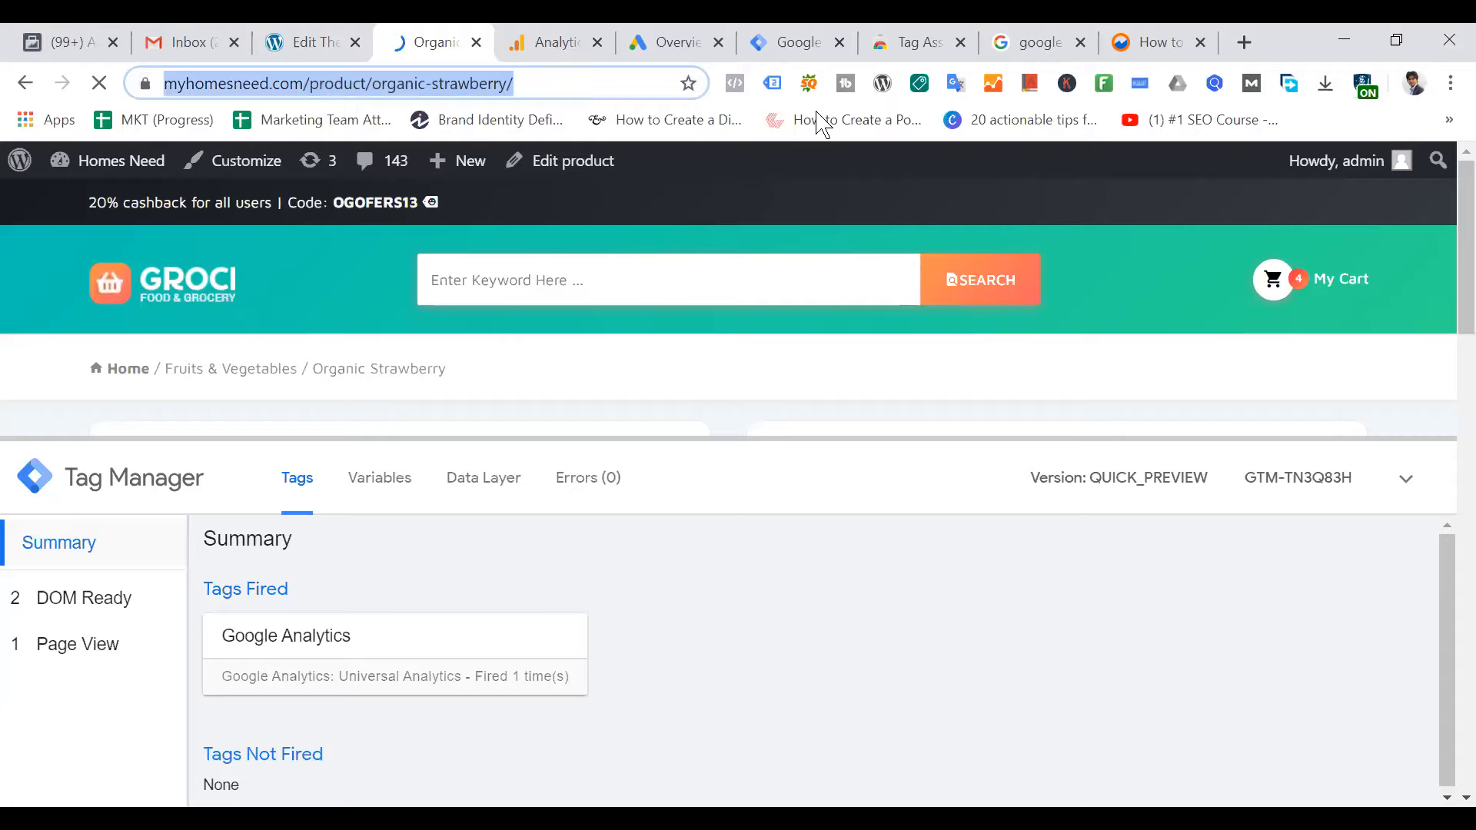
Turn Tag Assistant off and on again for the store, reload the home page and examine the detected tags
click(773, 83)
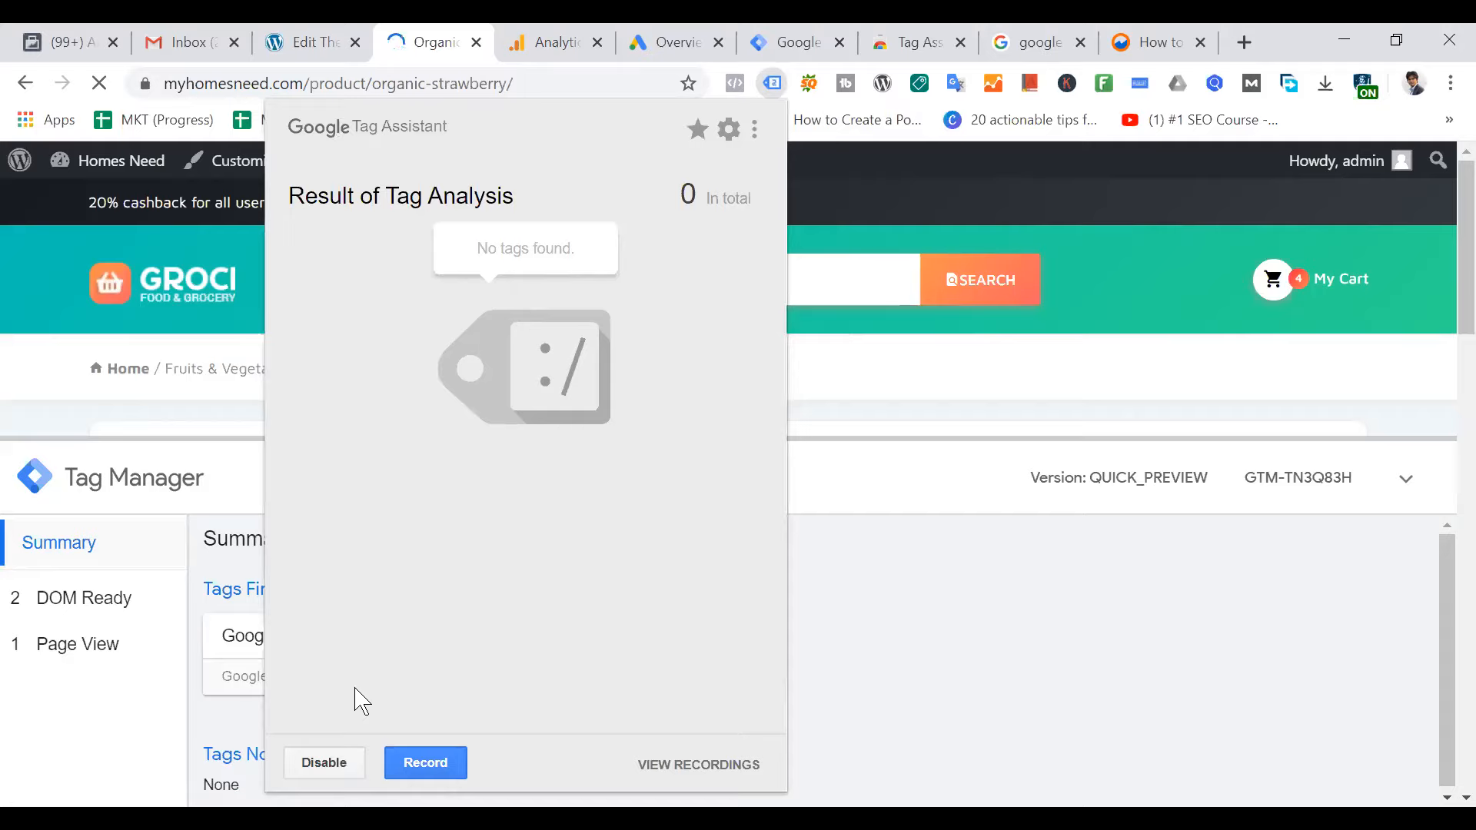
click(326, 768)
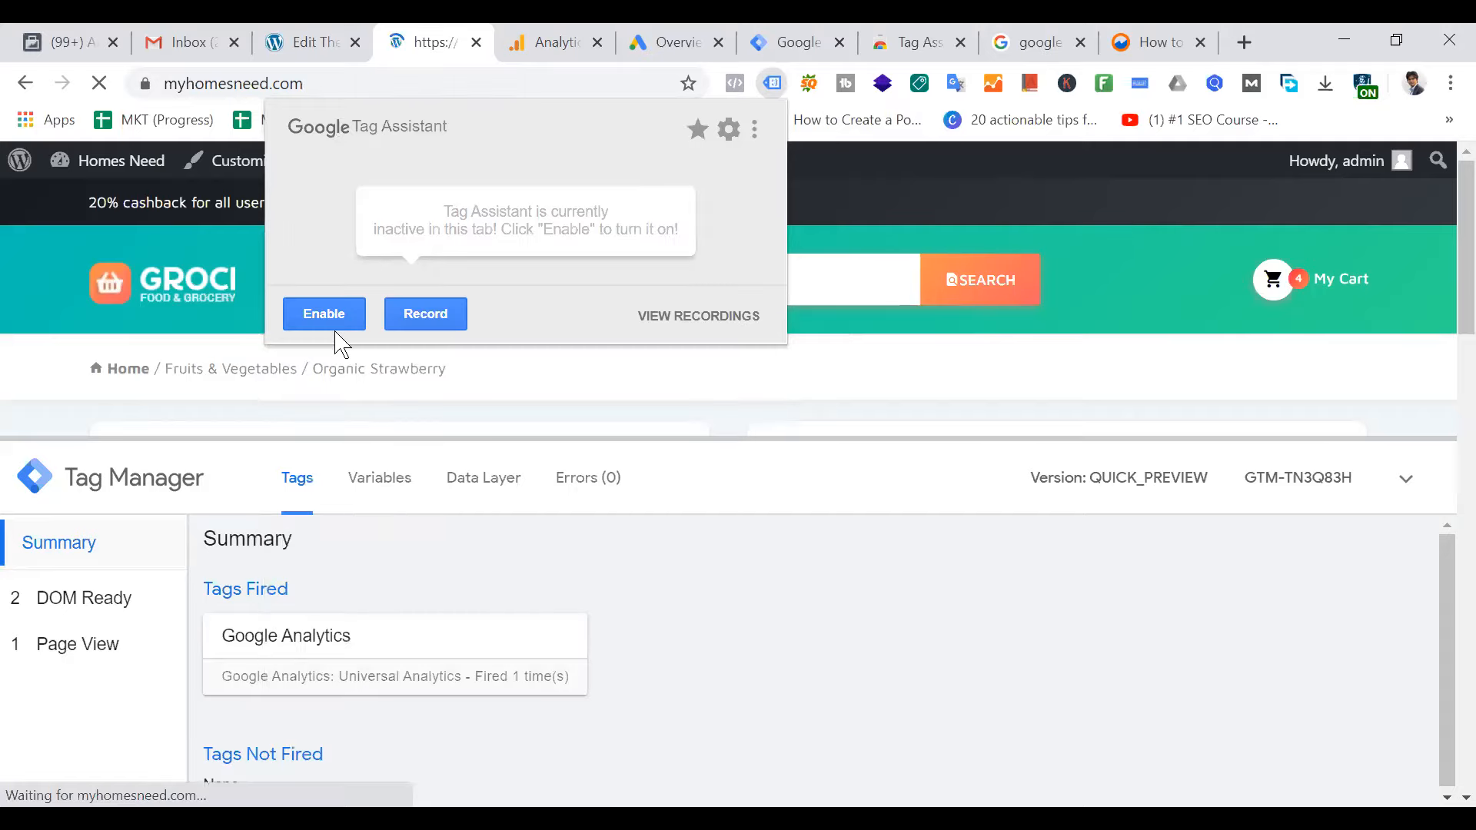
click(332, 321)
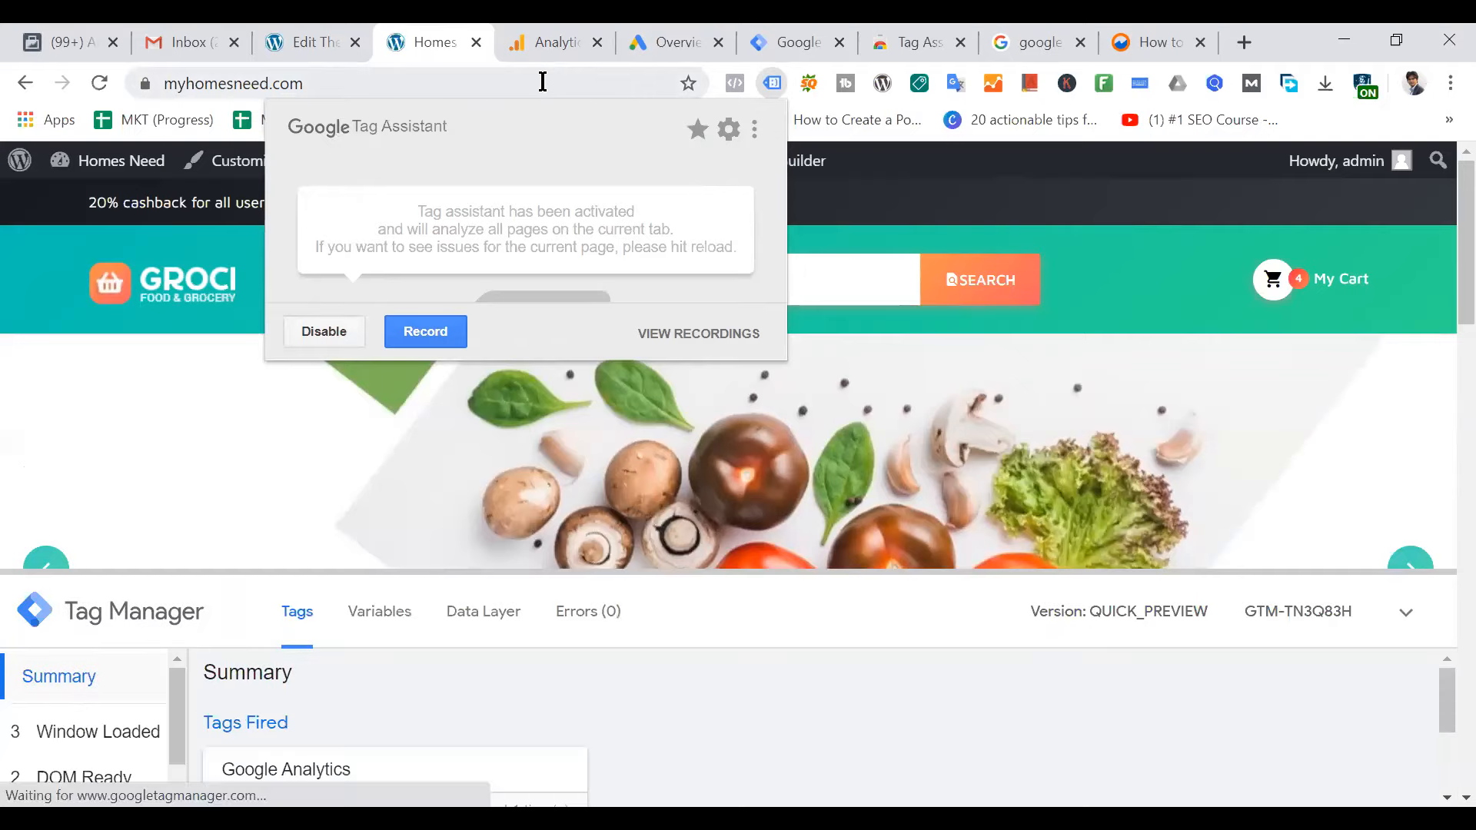
click(542, 82)
key(Return)
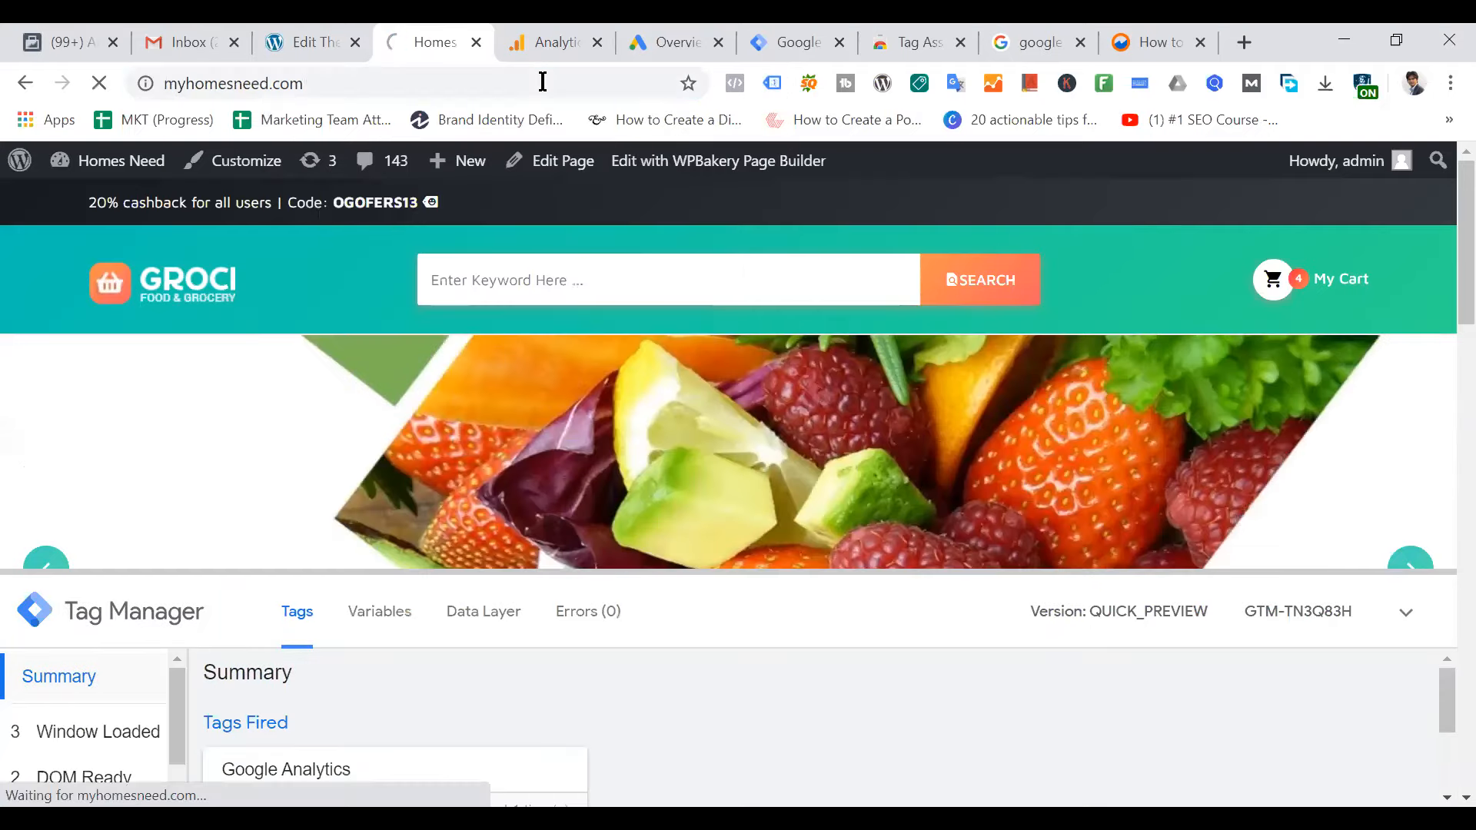
scroll(830, 630, down, 7)
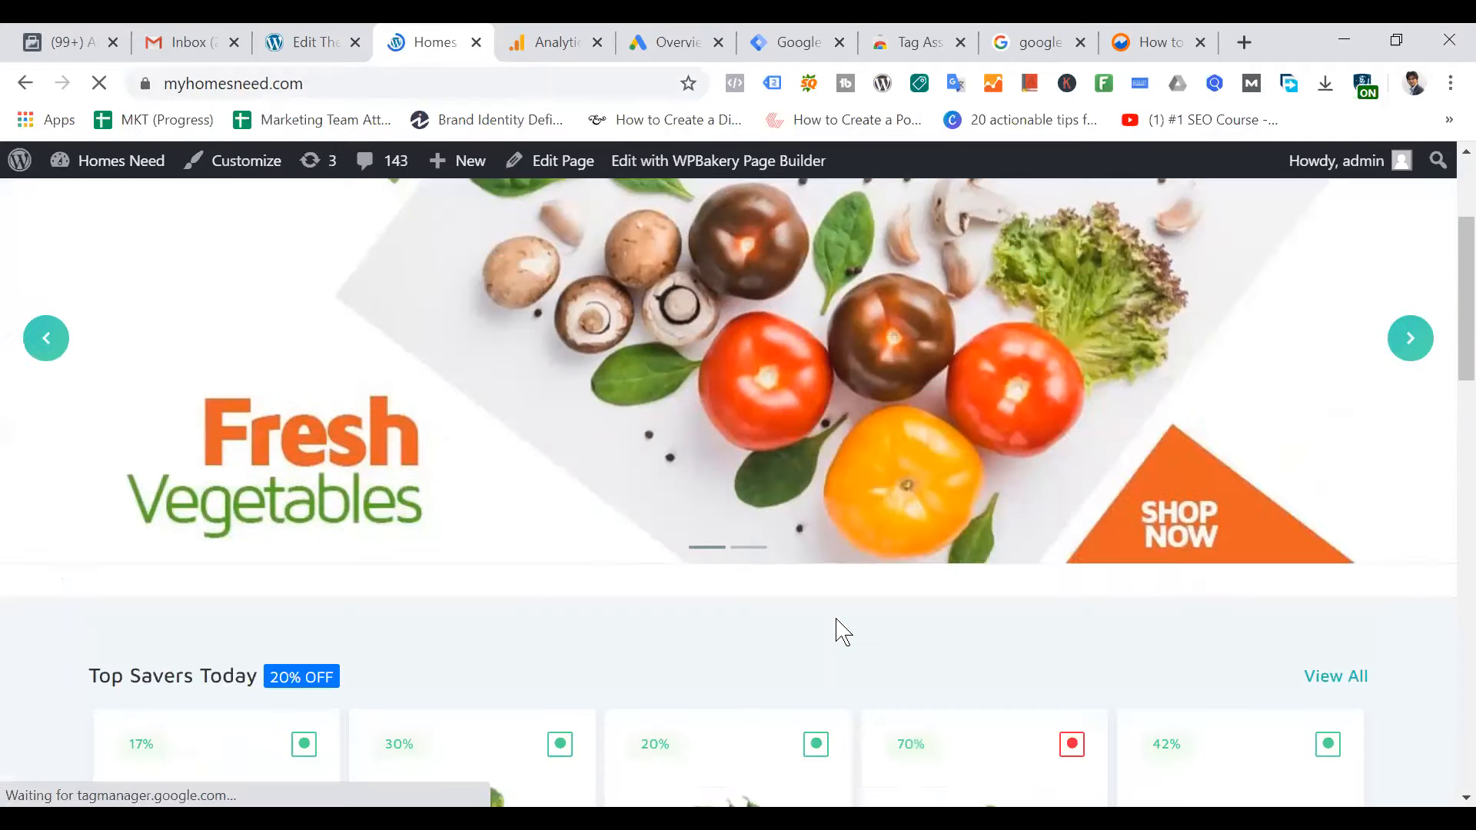
click(773, 83)
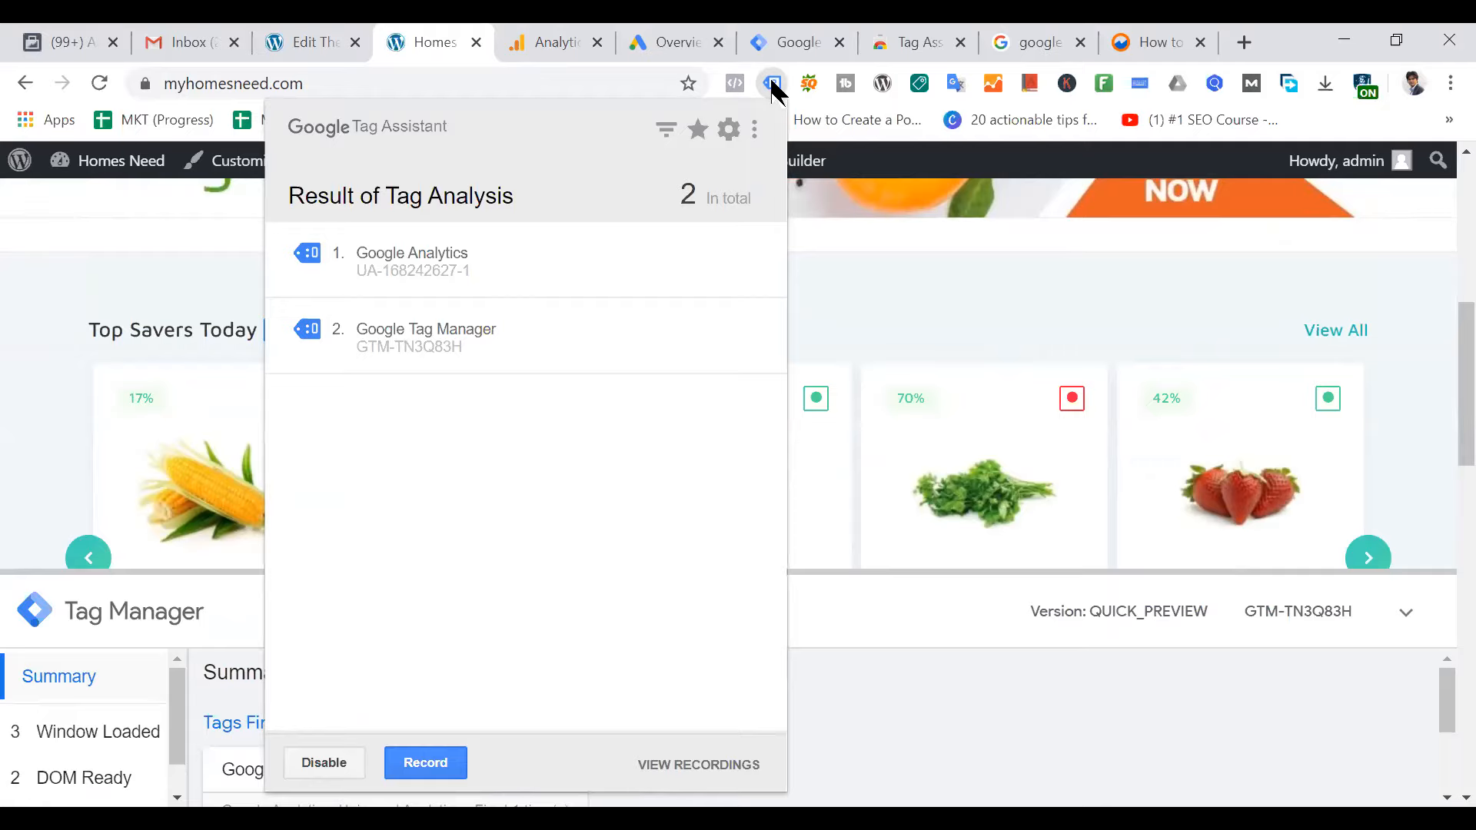
click(1006, 324)
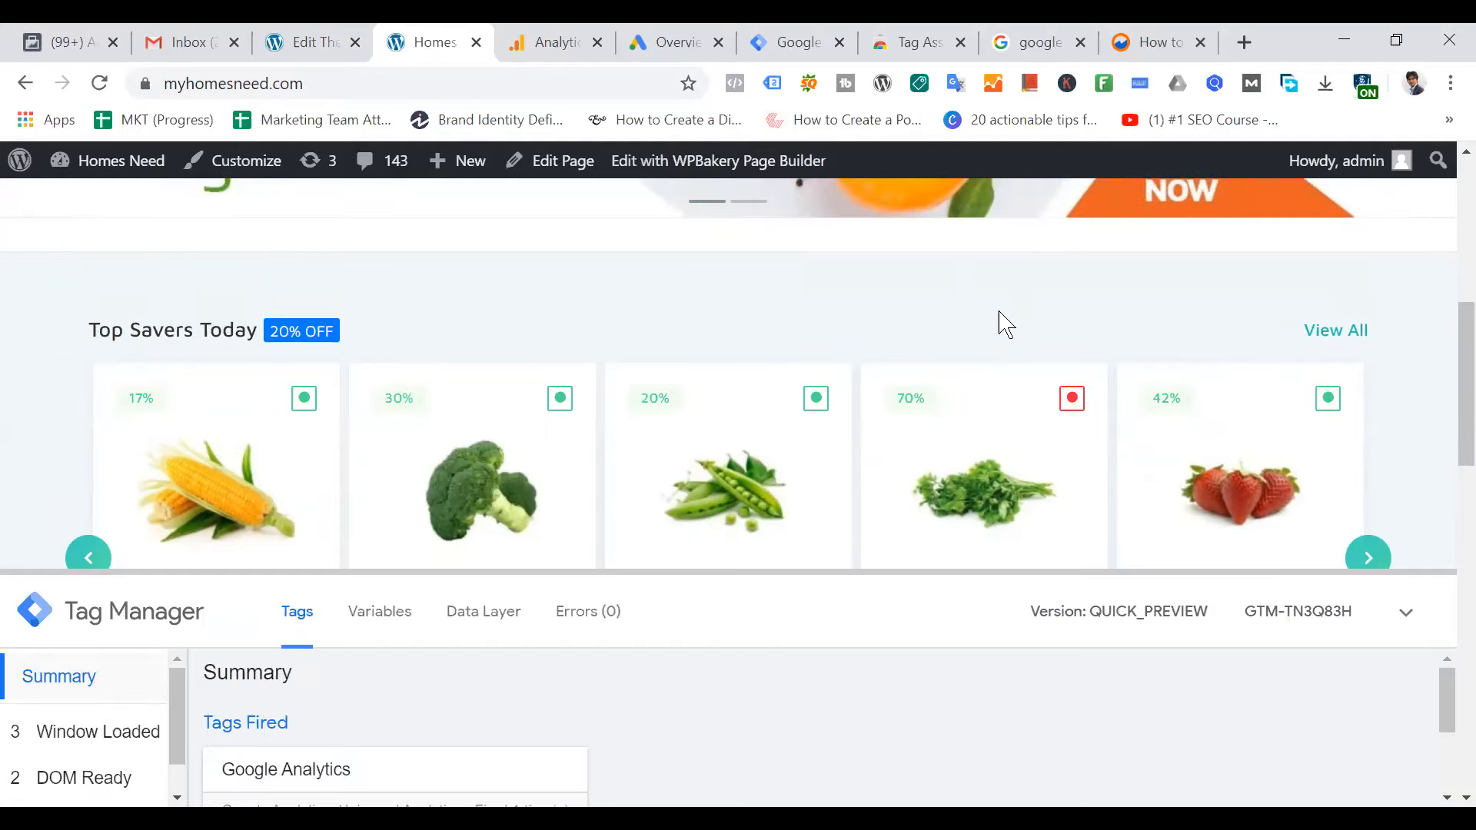
Switch to Google Analytics, open the Google Ads Campaigns report under Acquisition and start linking the Google Ads and Analytics accounts
click(569, 42)
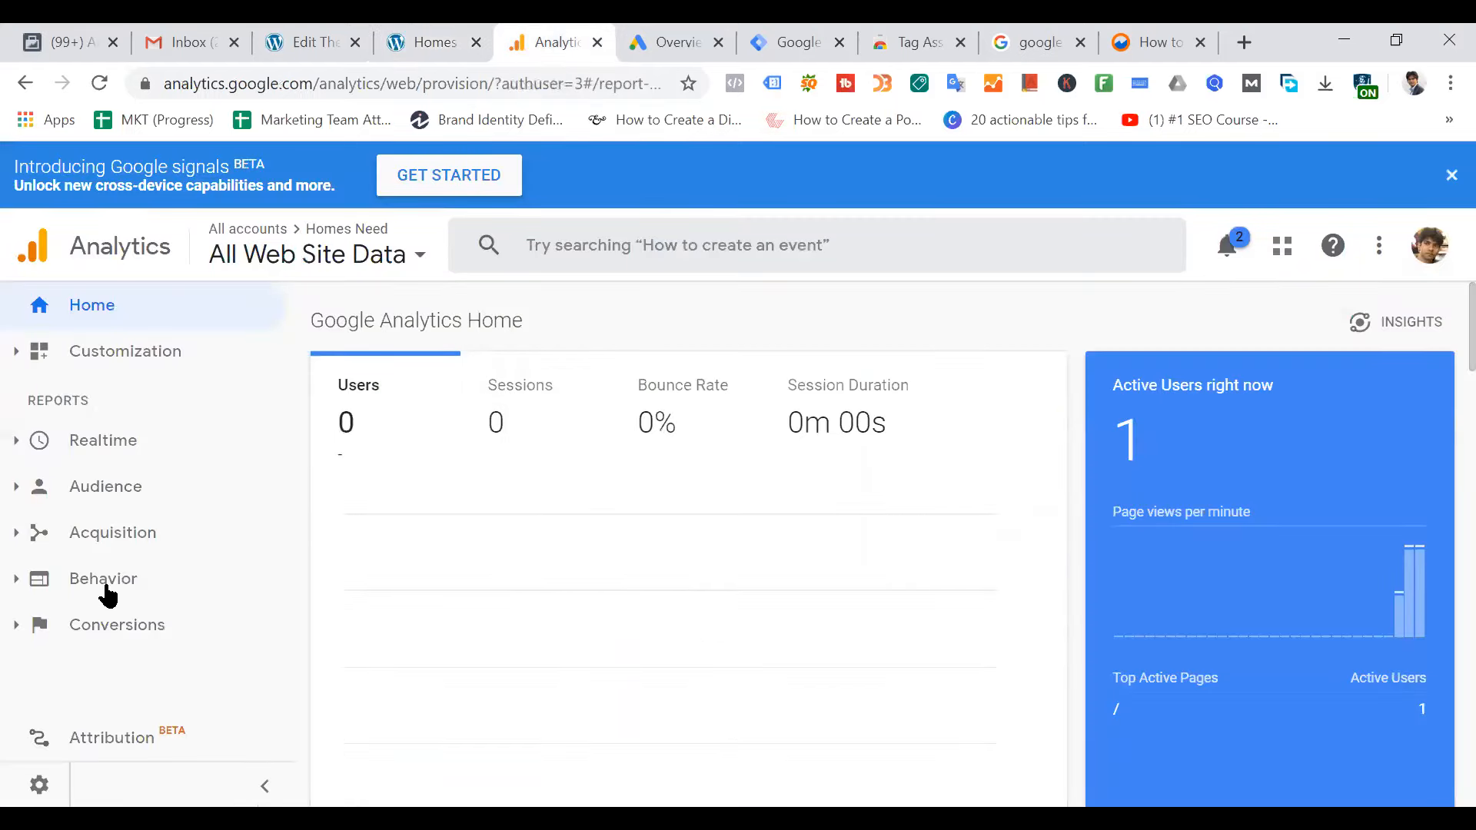
scroll(213, 489, down, 4)
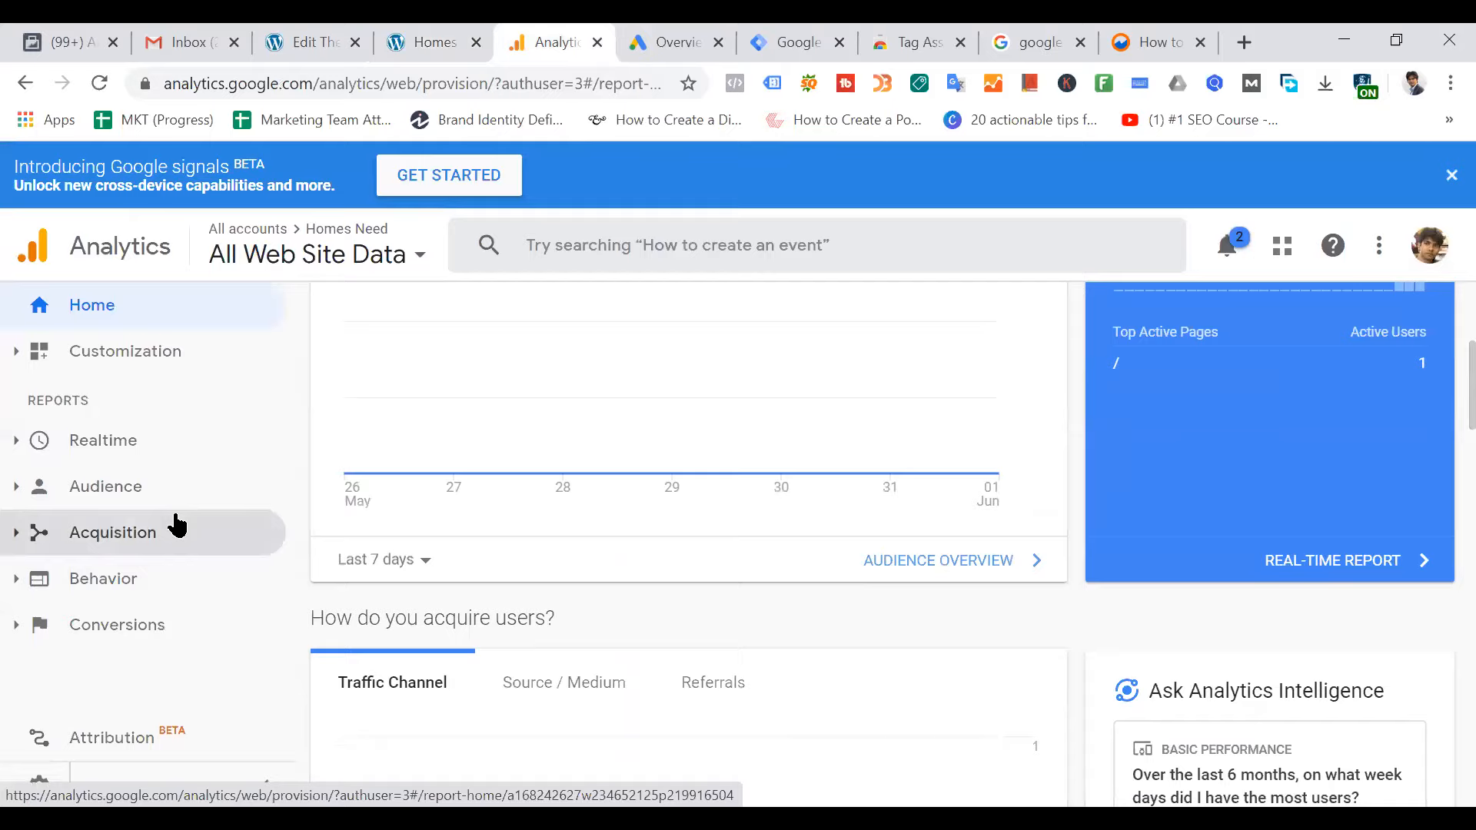
click(16, 538)
scroll(153, 538, down, 2)
click(81, 536)
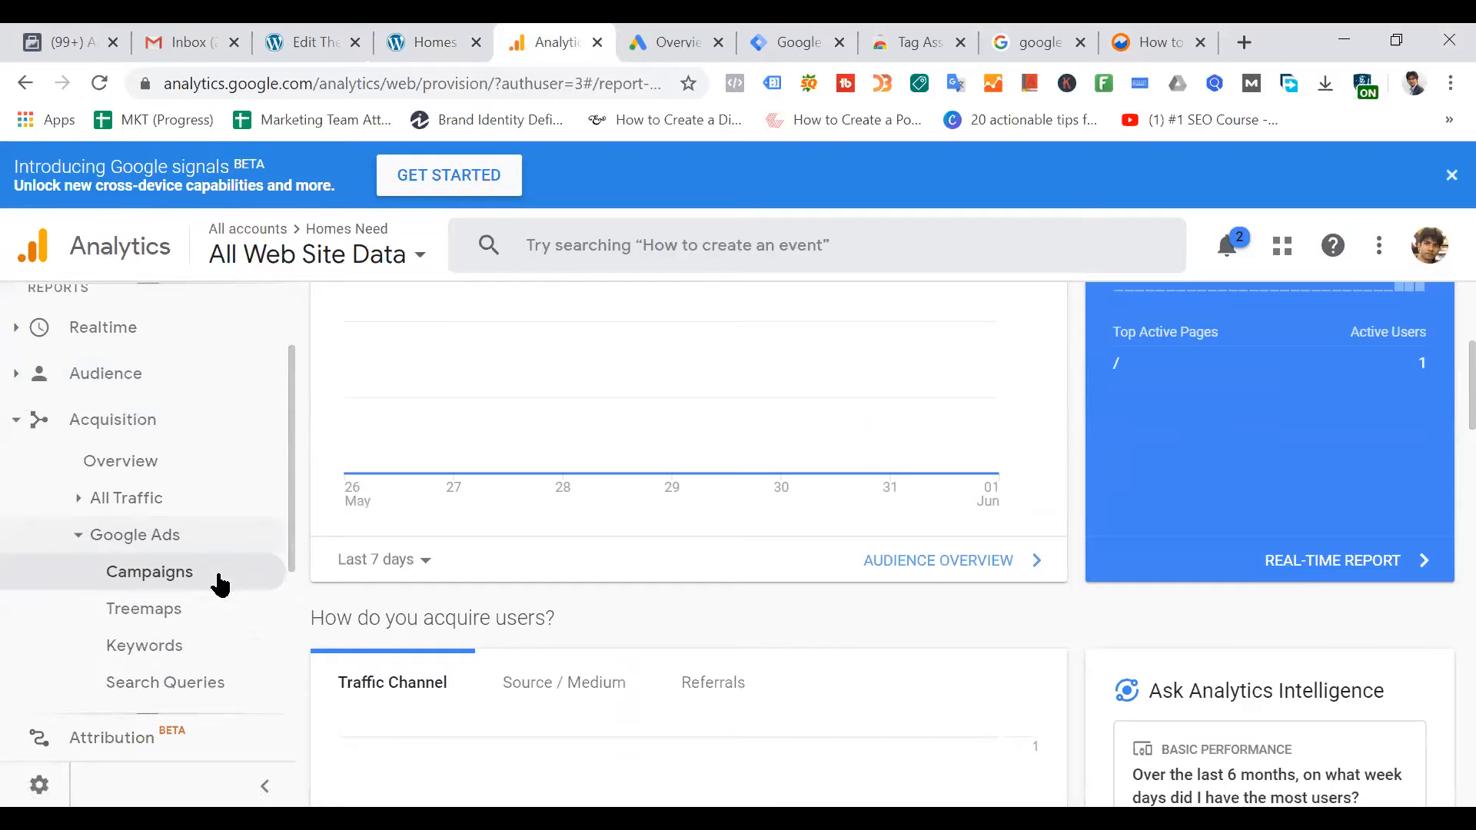
scroll(231, 568, down, 2)
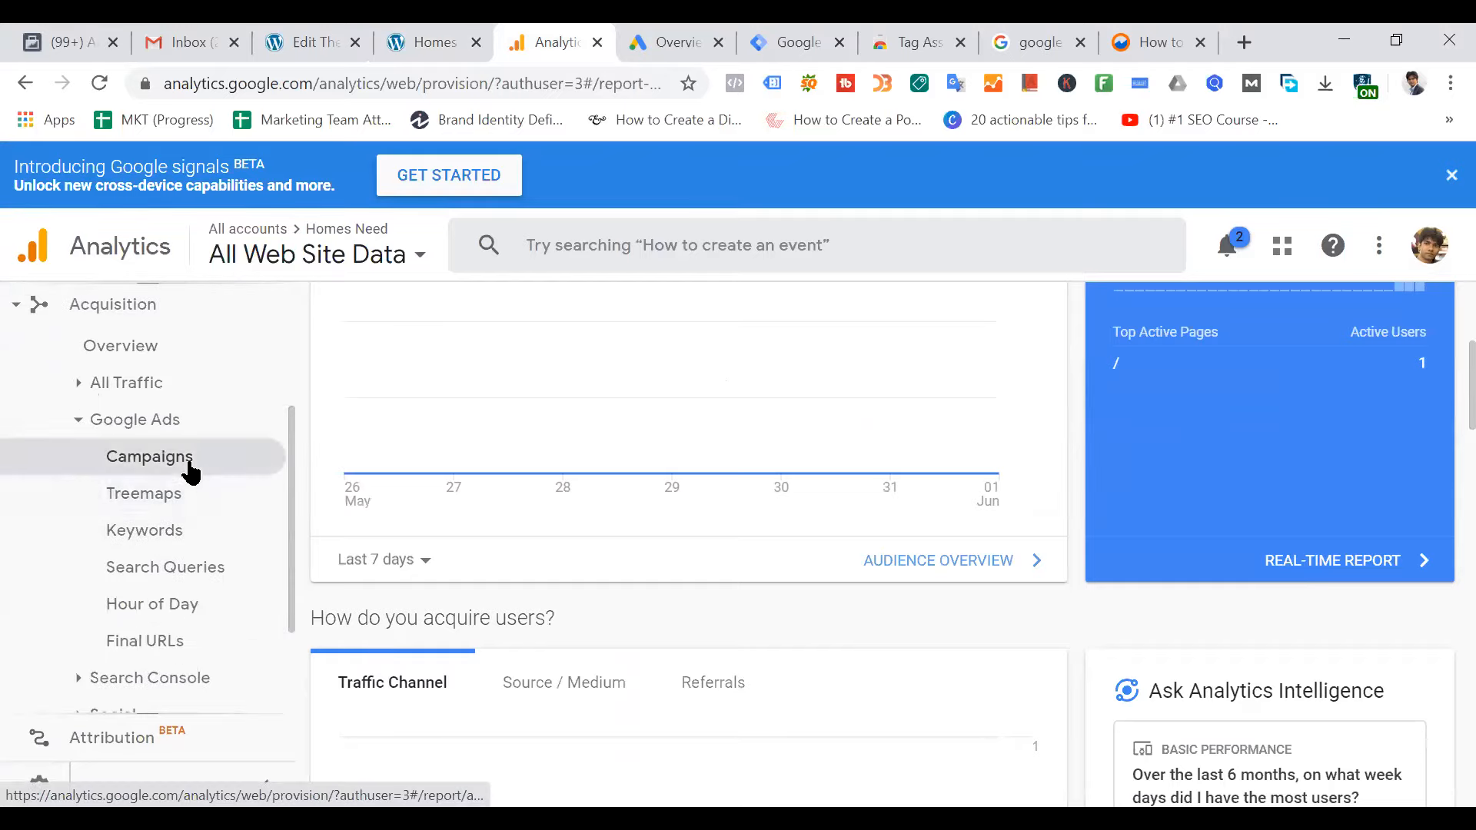
click(189, 470)
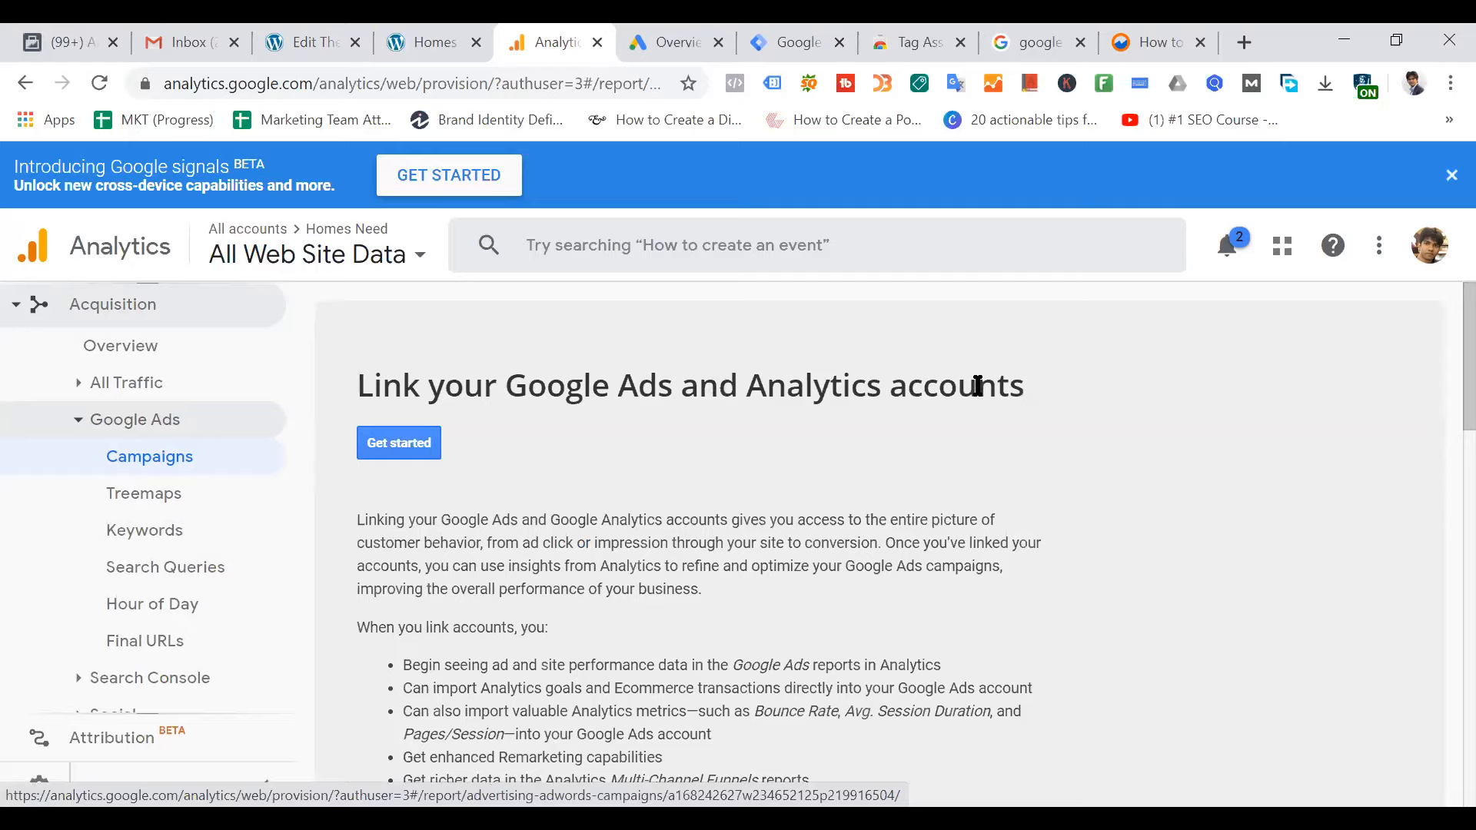
click(423, 453)
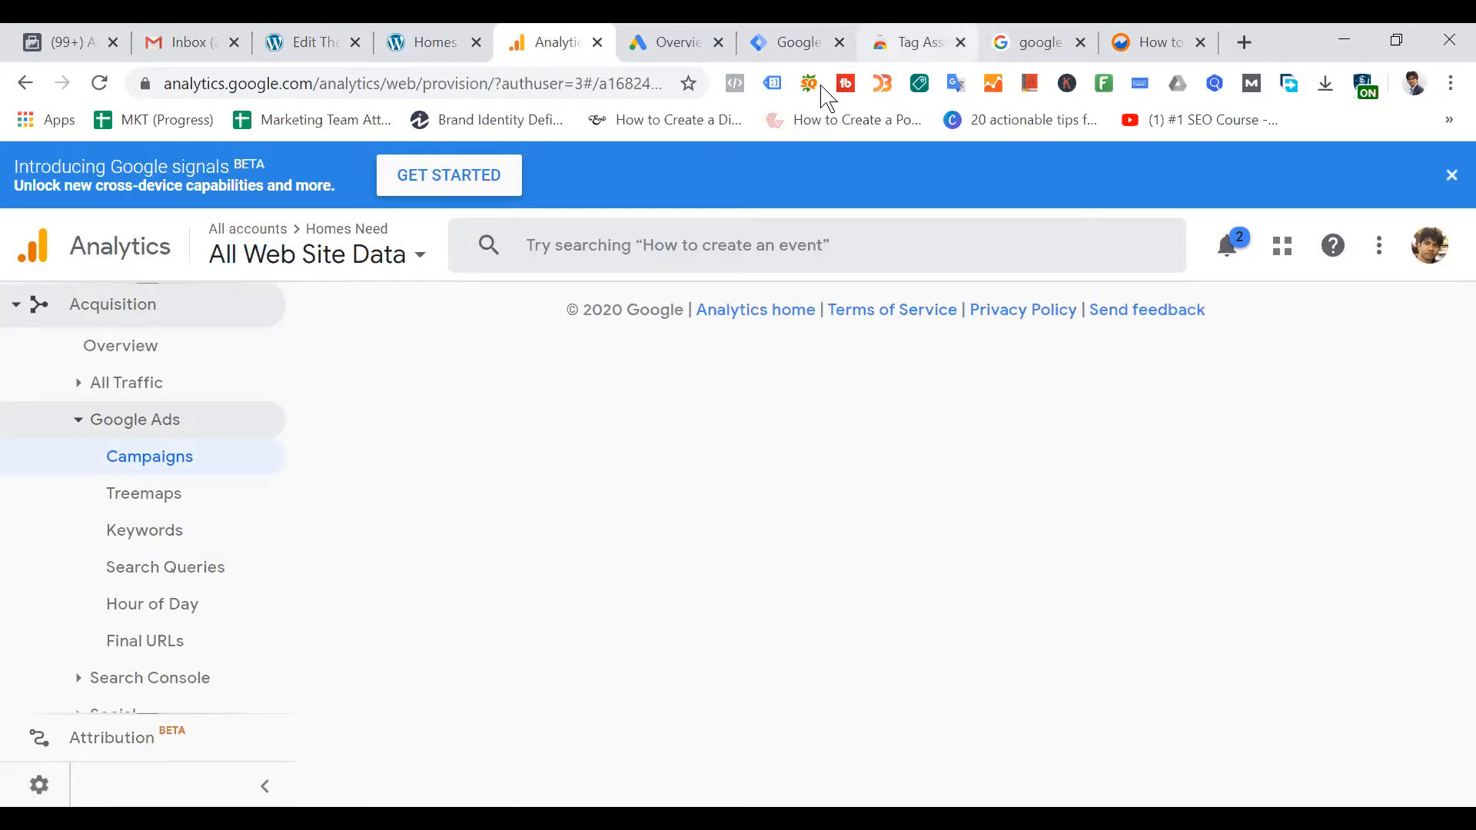
Switch to Google Ads and open the Google Analytics details in the account's linked accounts
click(675, 42)
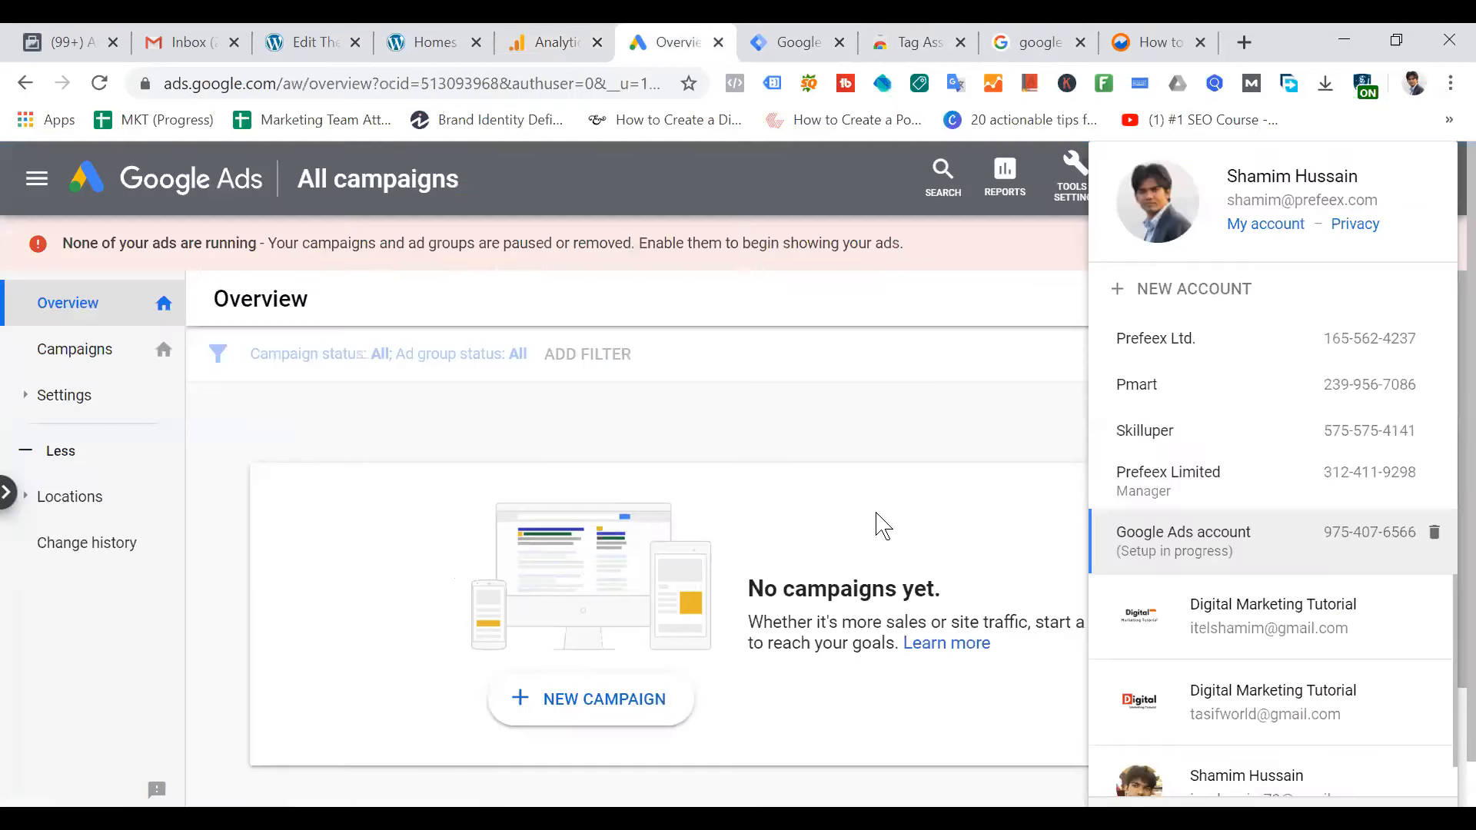
click(1009, 374)
click(1085, 178)
click(1078, 307)
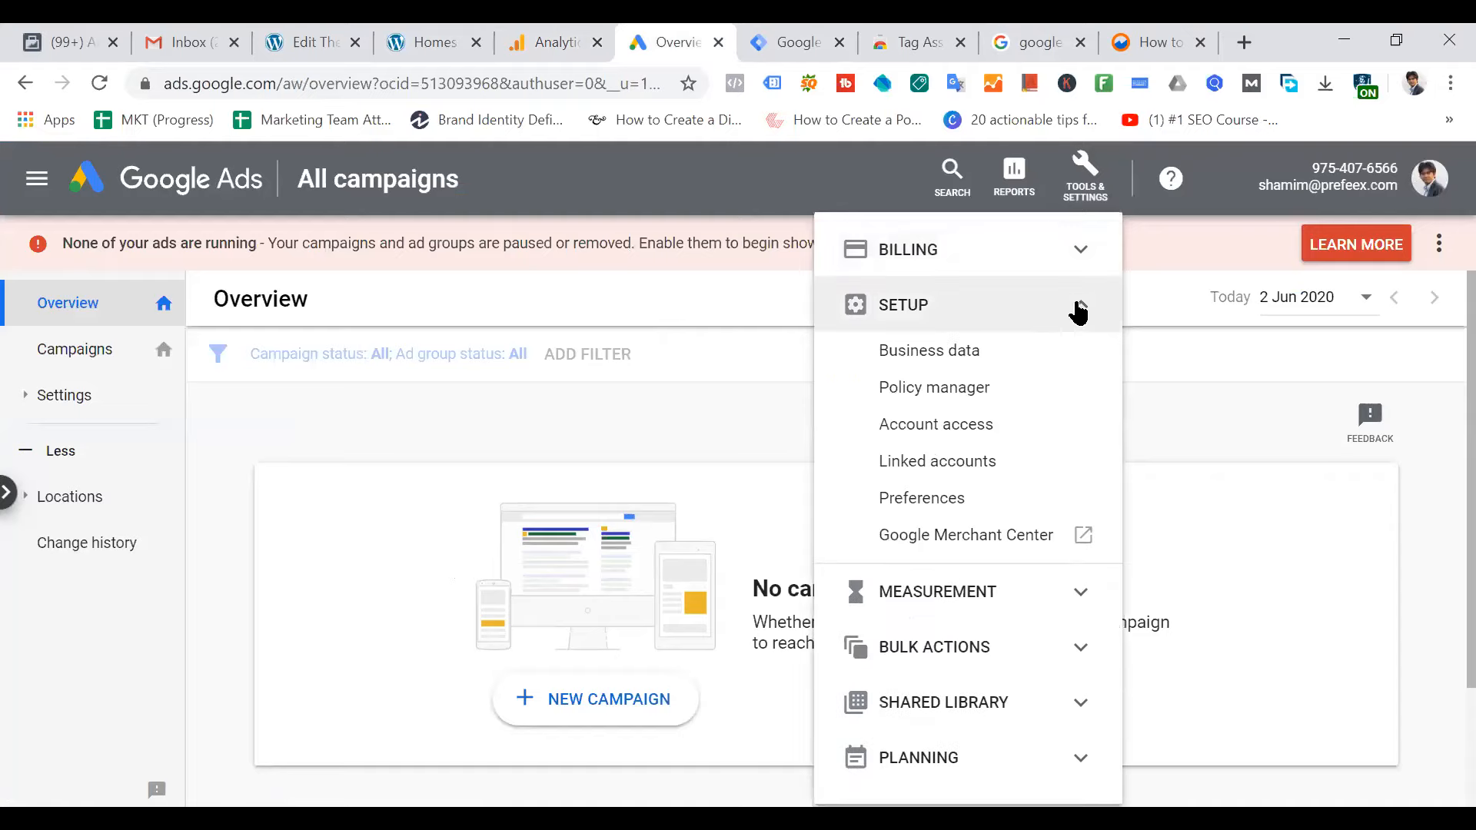
click(981, 465)
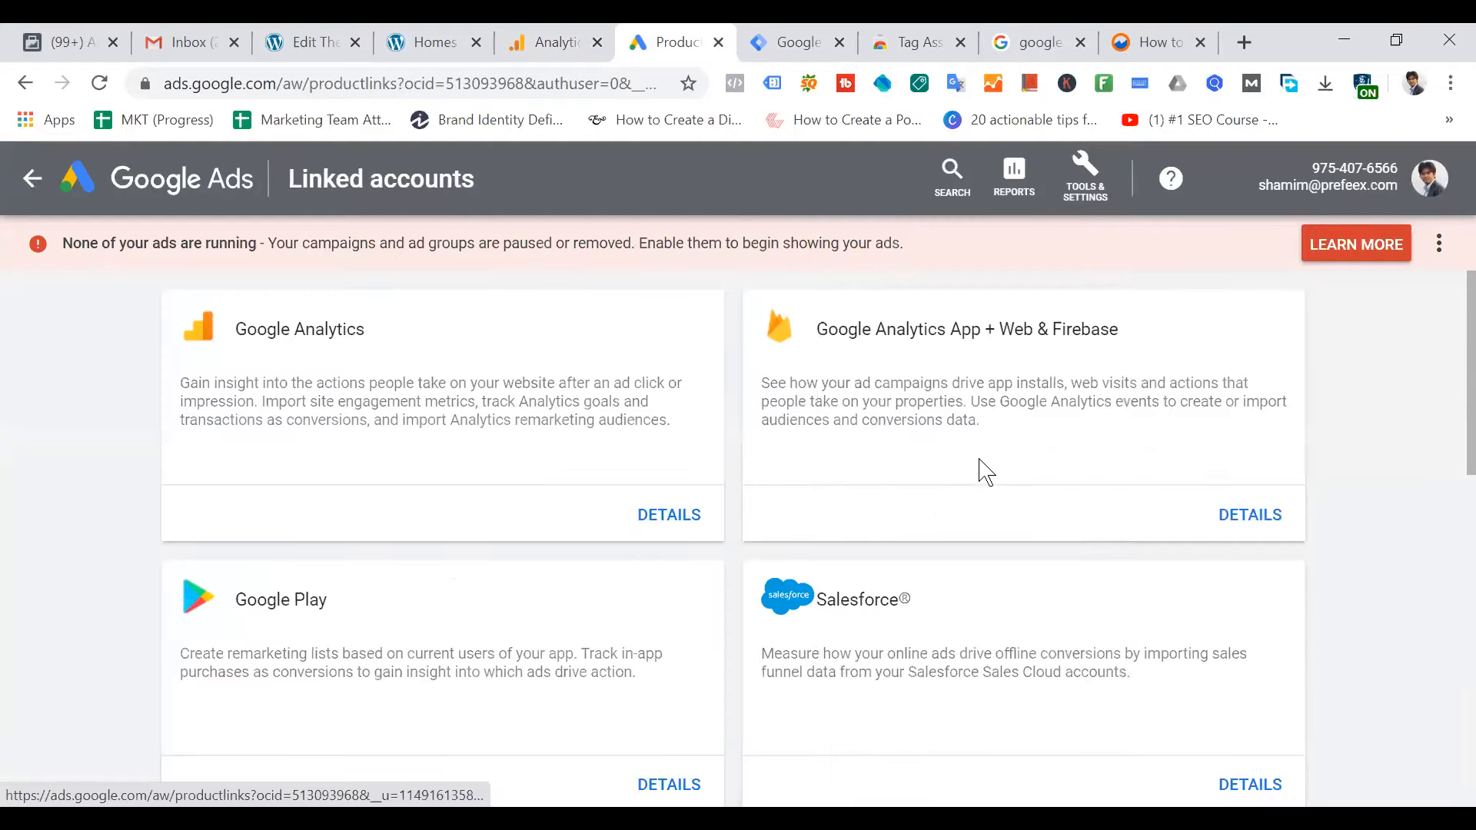
click(649, 512)
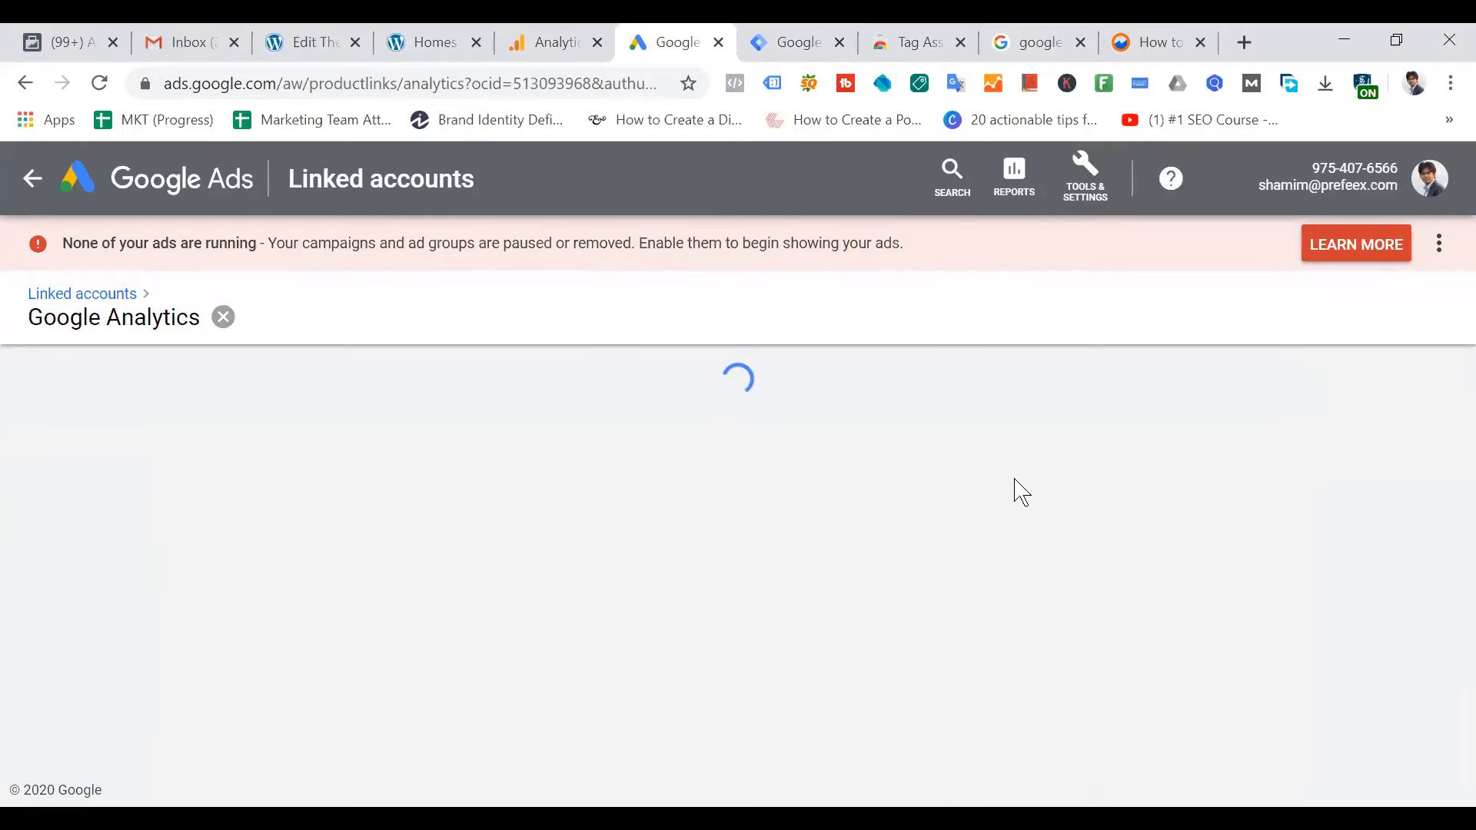
Check the Google Ads accounts available for linking in Analytics against the properties and signed-in account in Google Ads
click(569, 46)
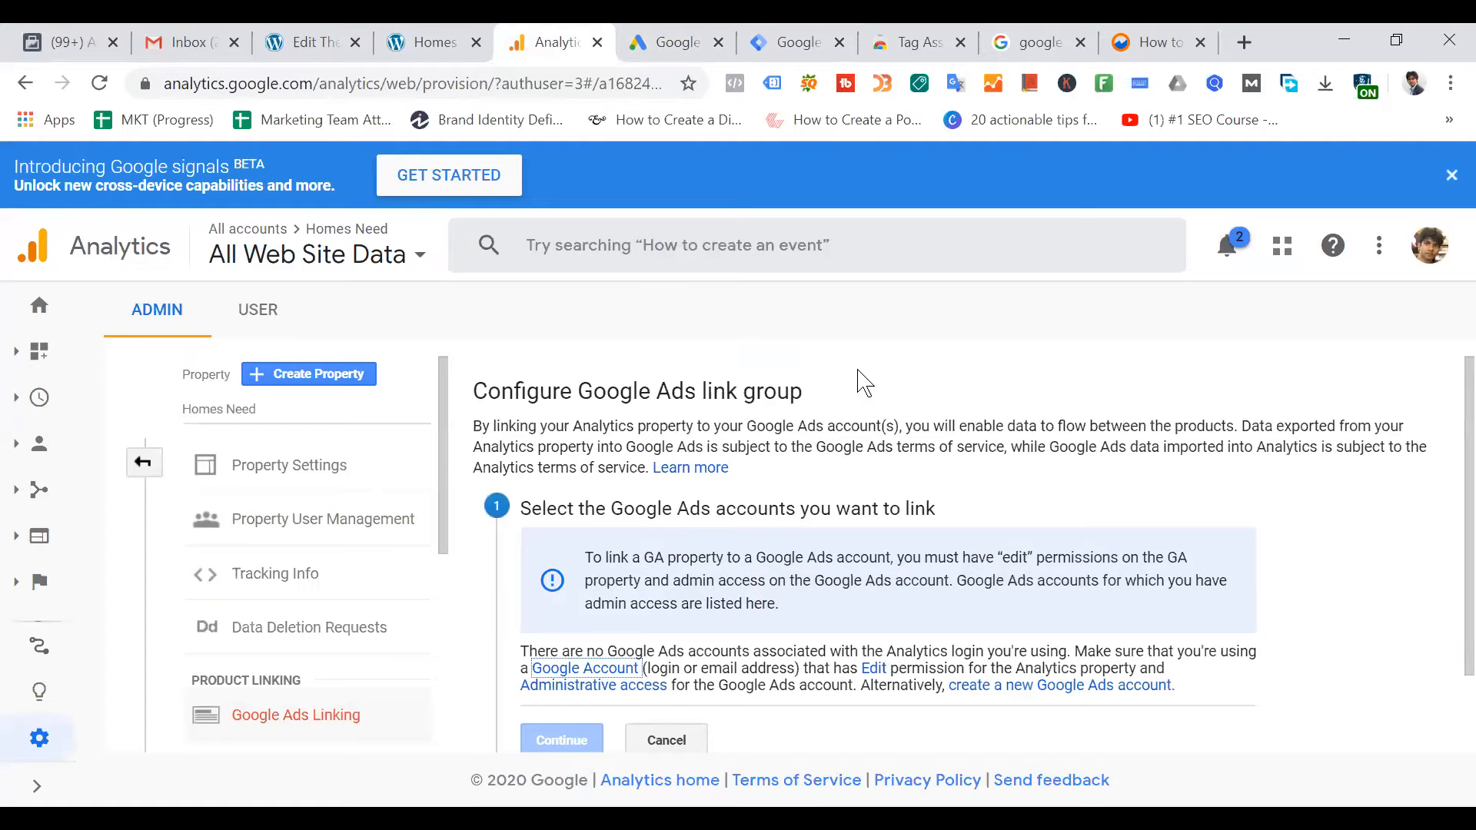
click(674, 39)
scroll(1012, 495, down, 3)
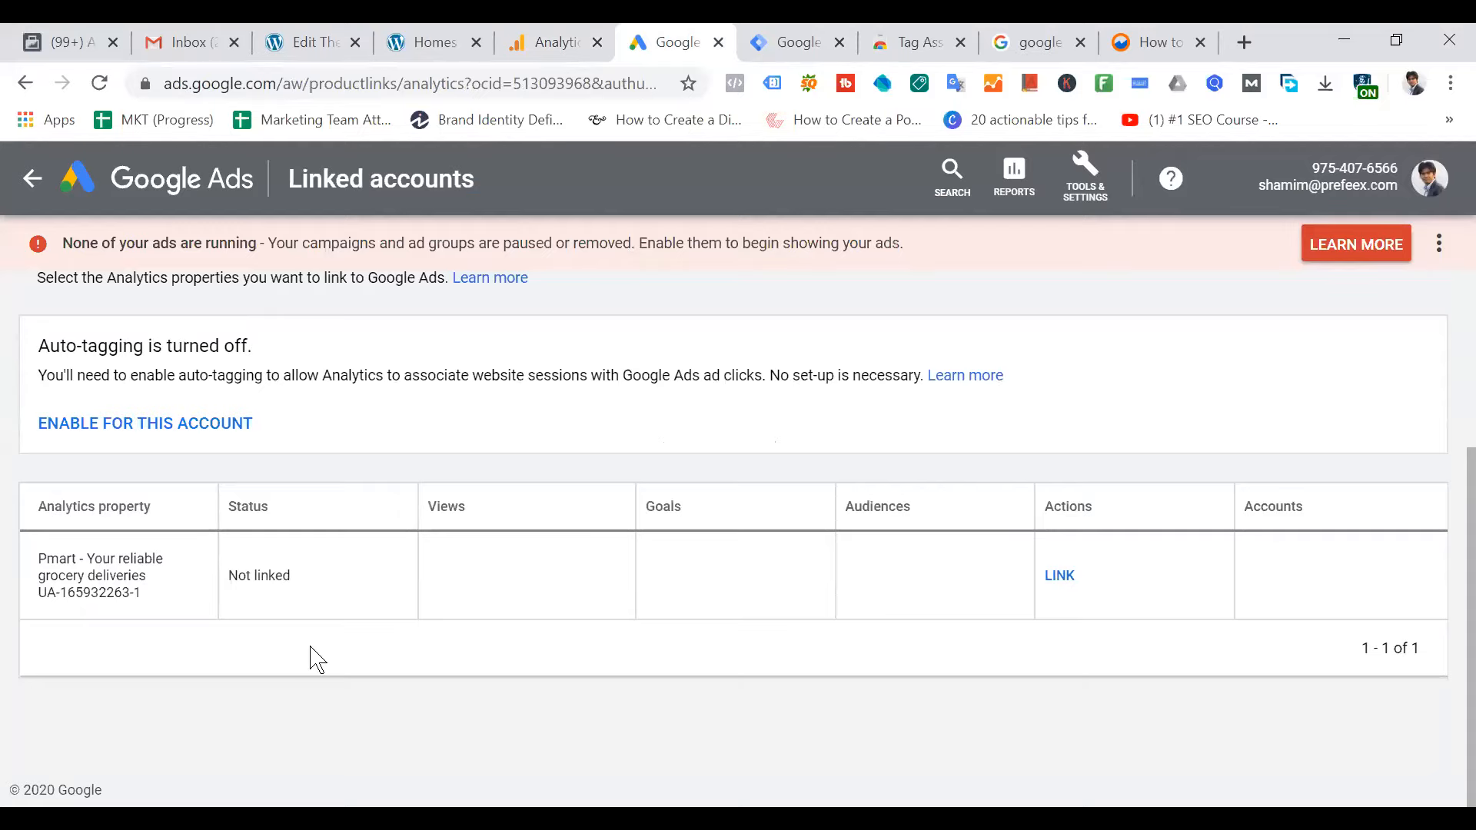
click(1430, 185)
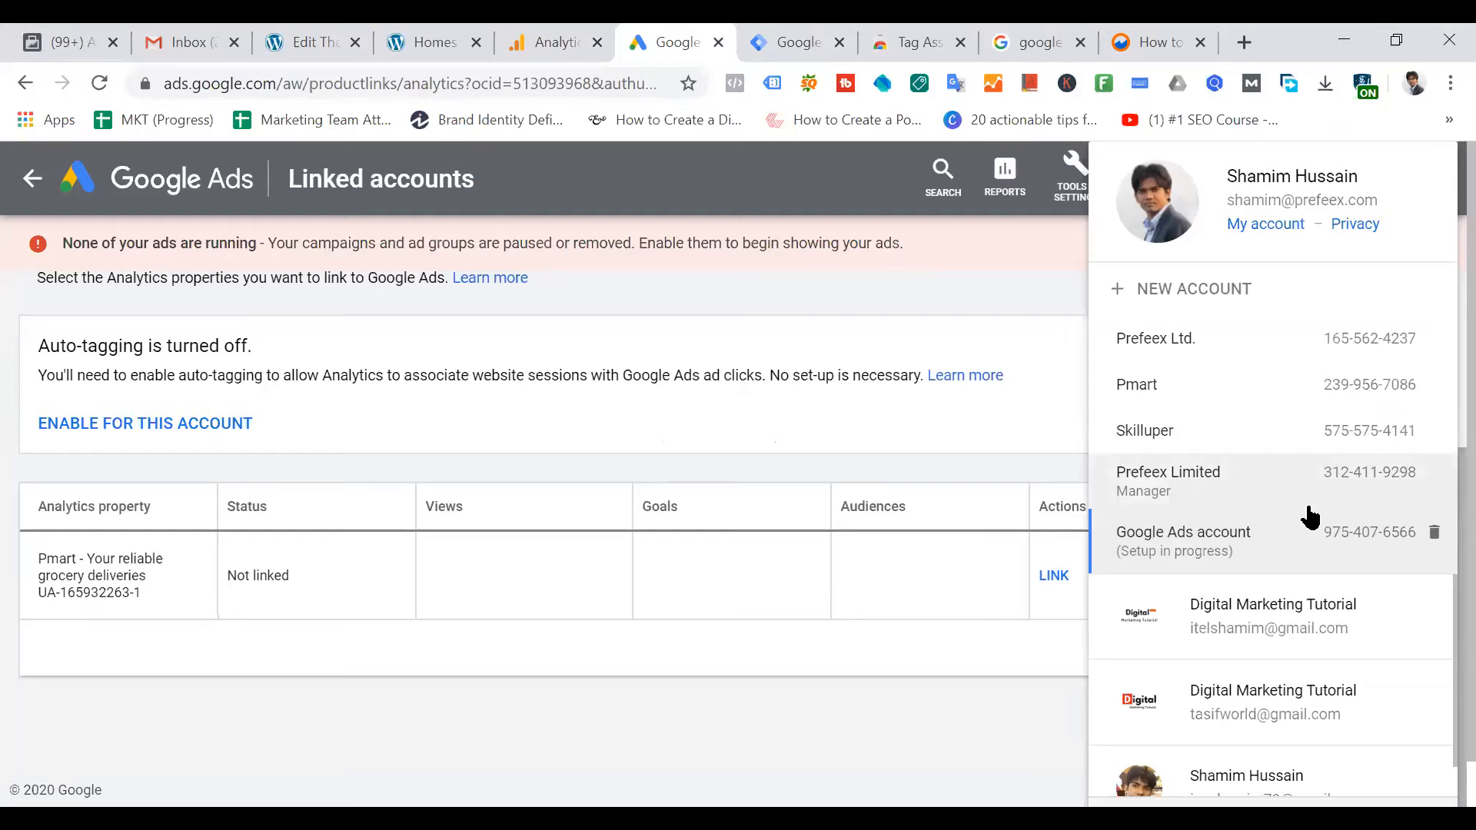
click(619, 602)
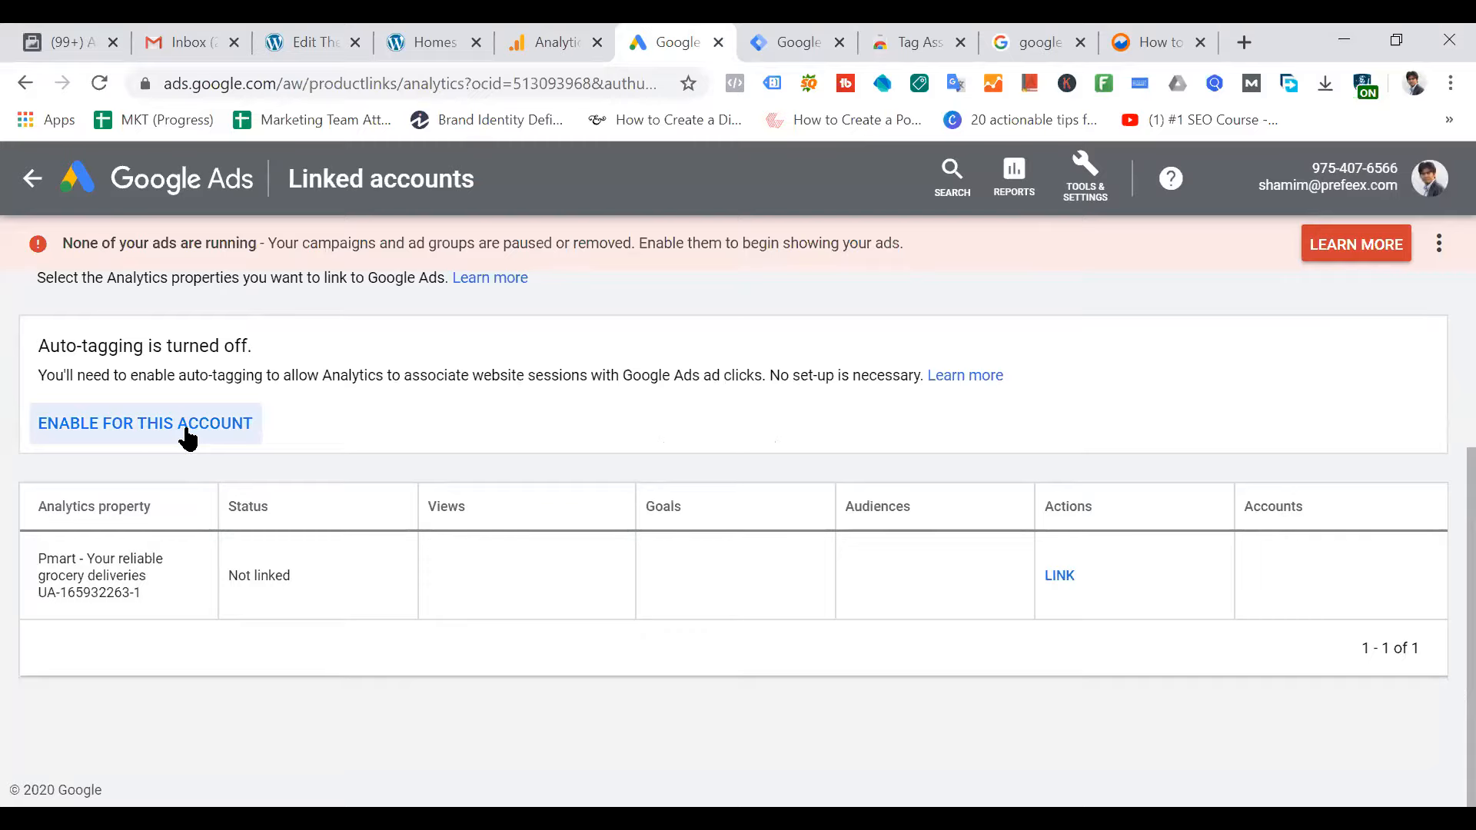
Enable auto-tagging for this Google Ads account on the Google Analytics linking page
scroll(817, 454, up, 3)
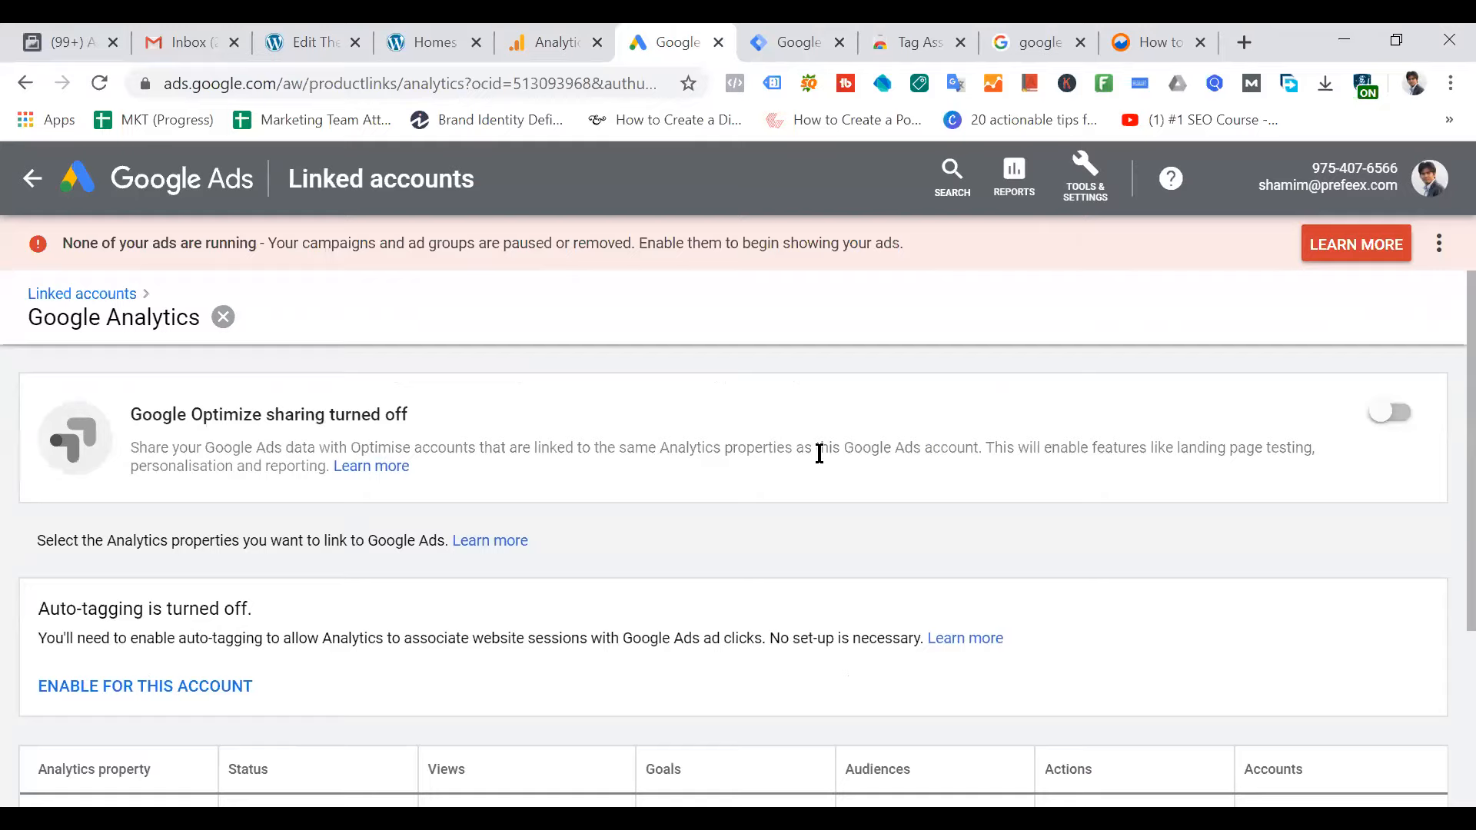
scroll(819, 453, down, 3)
click(196, 430)
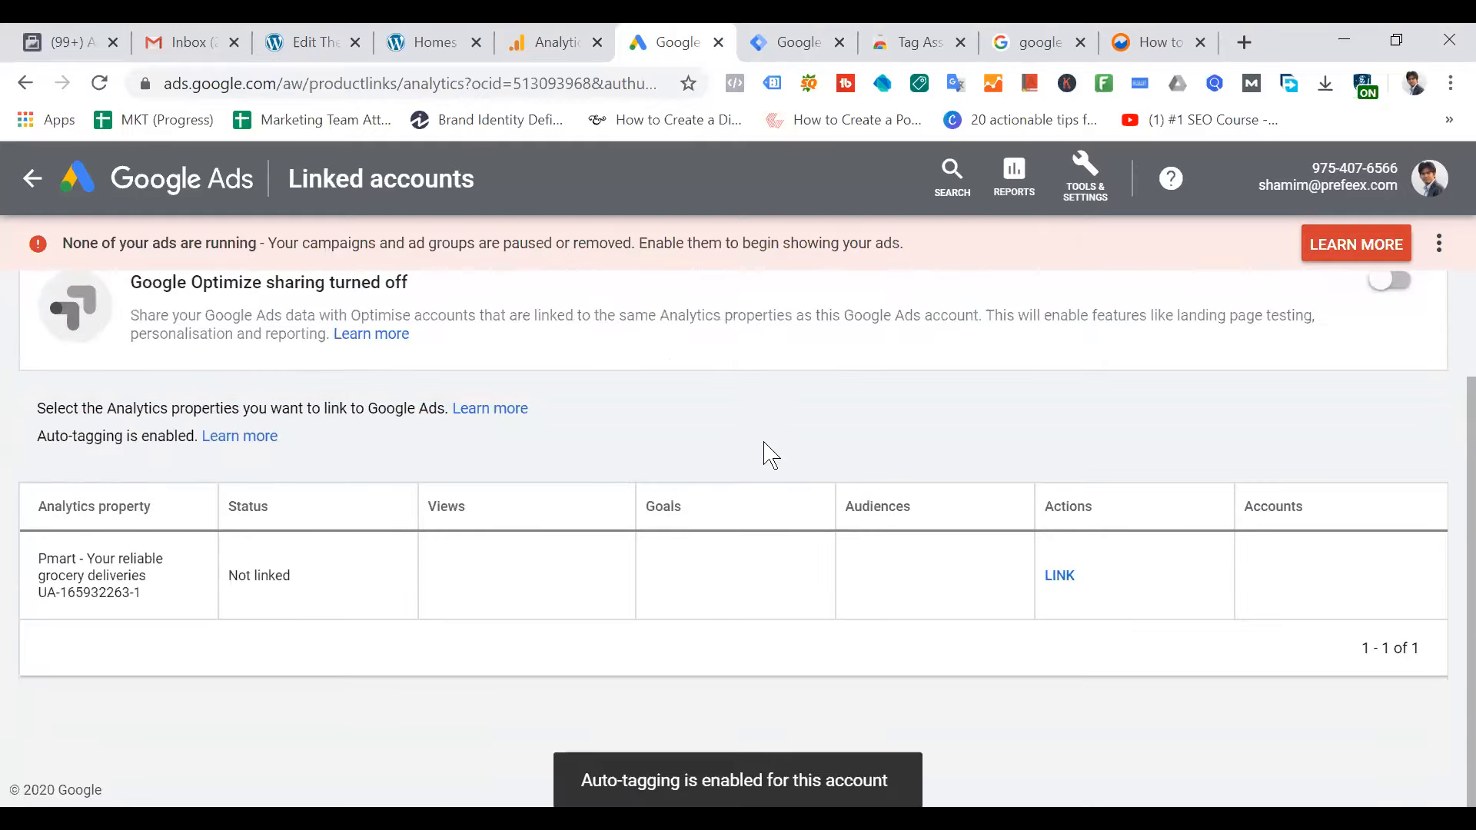
scroll(637, 396, up, 2)
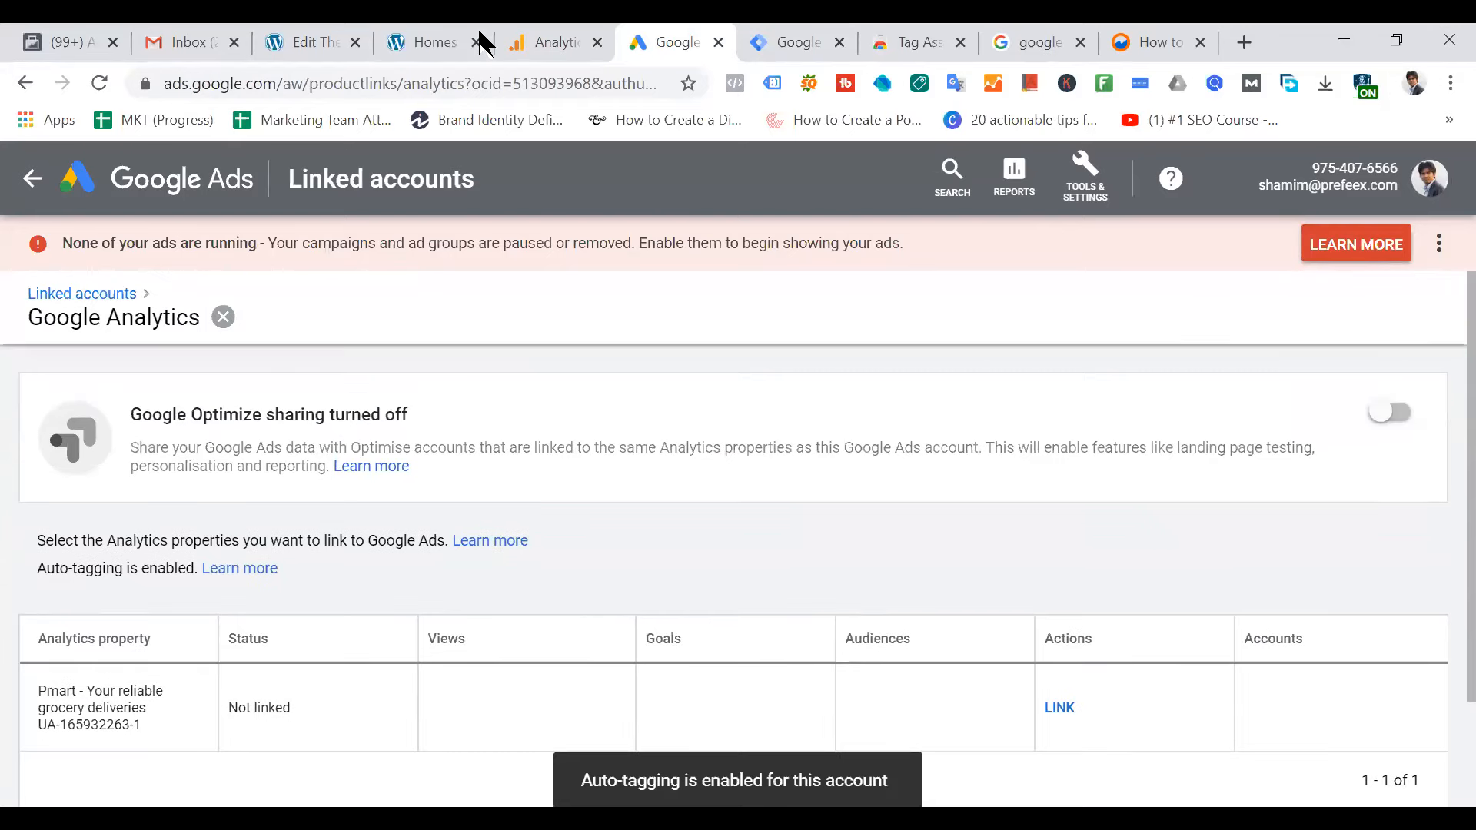
Return to Analytics to read the permission requirements for linking, and check which login Google Ads is using
click(552, 43)
scroll(794, 545, down, 1)
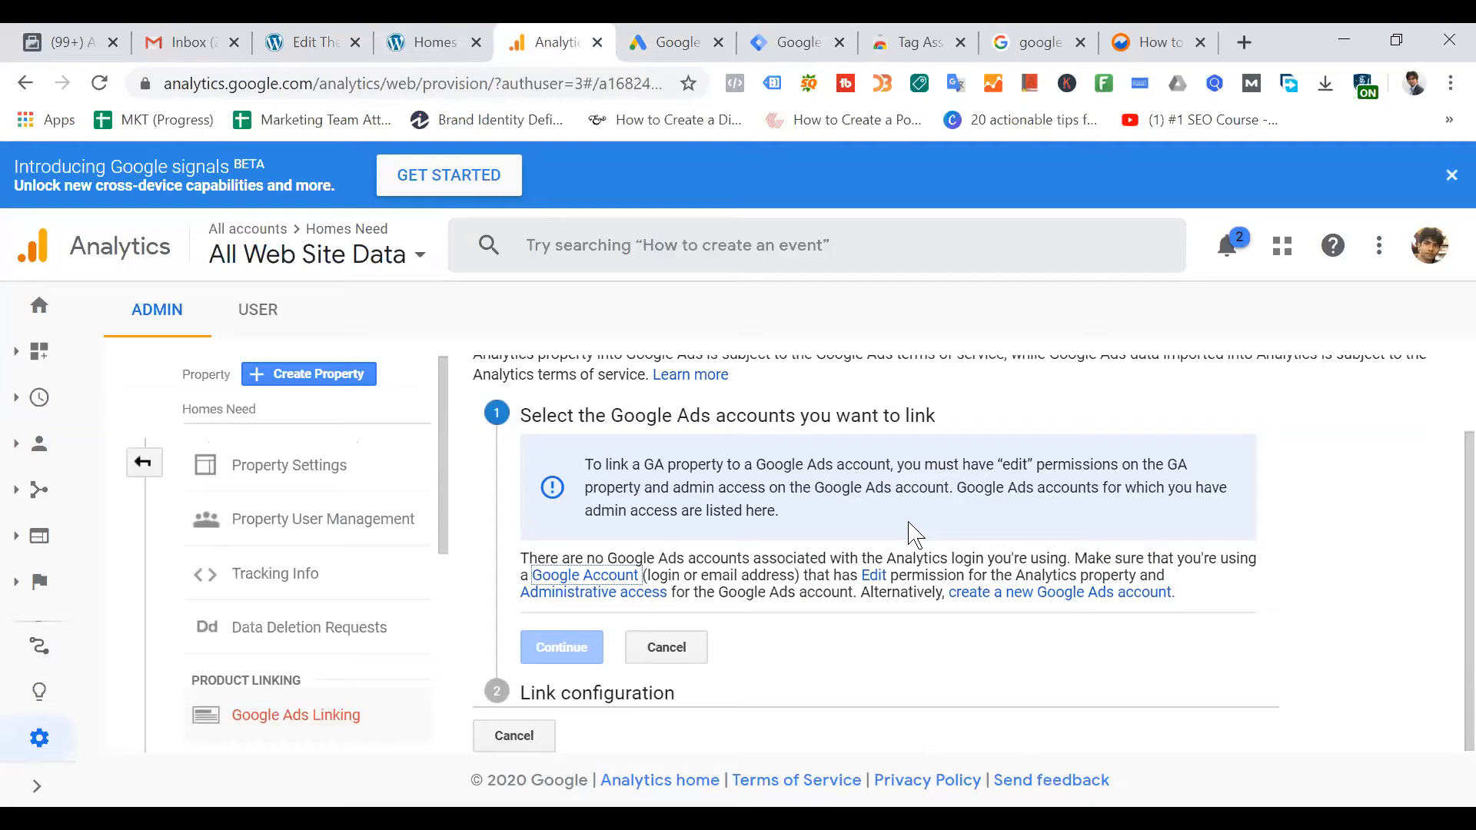
scroll(915, 533, up, 1)
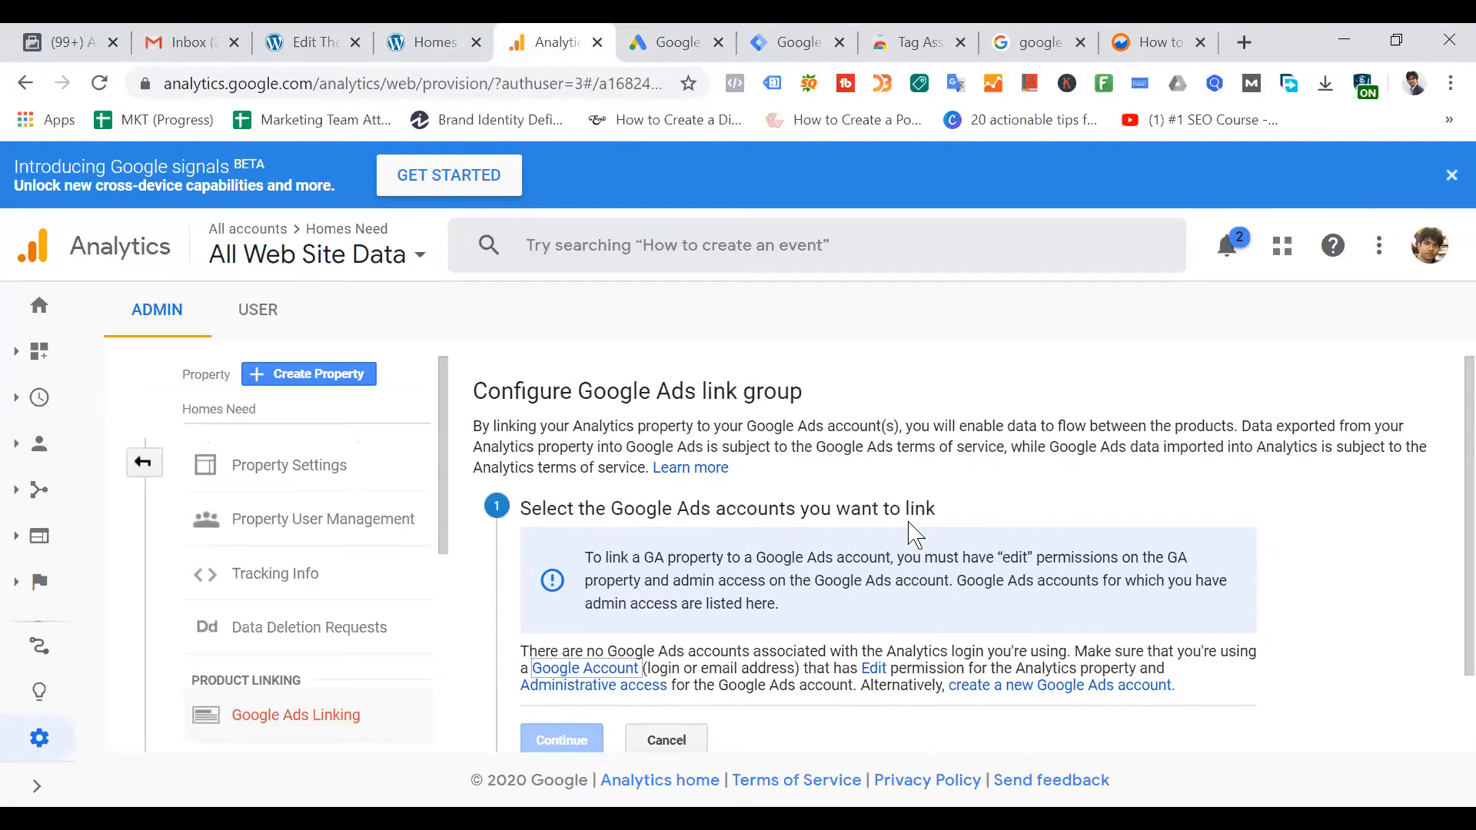
scroll(915, 532, down, 1)
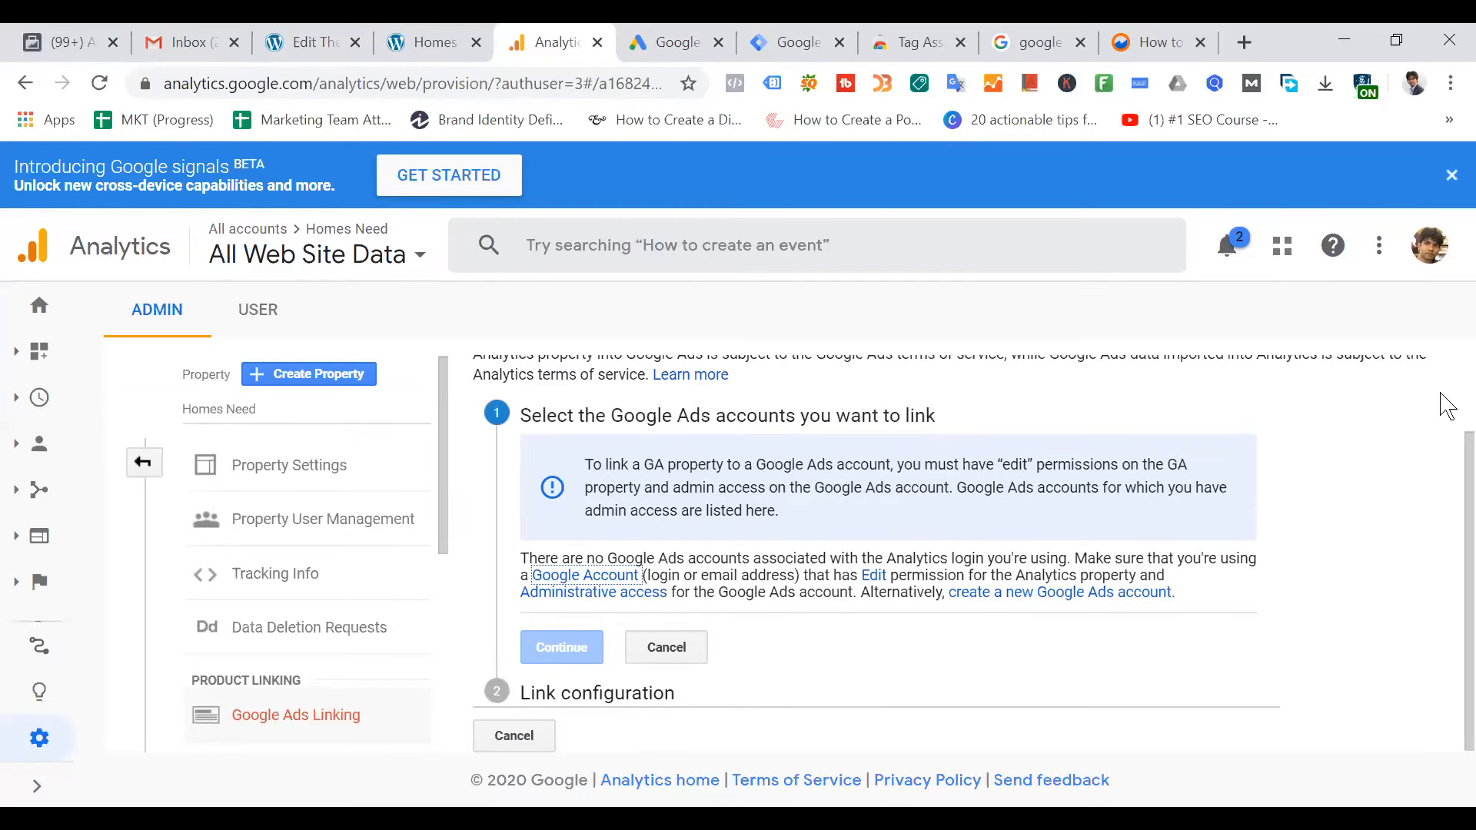
click(680, 42)
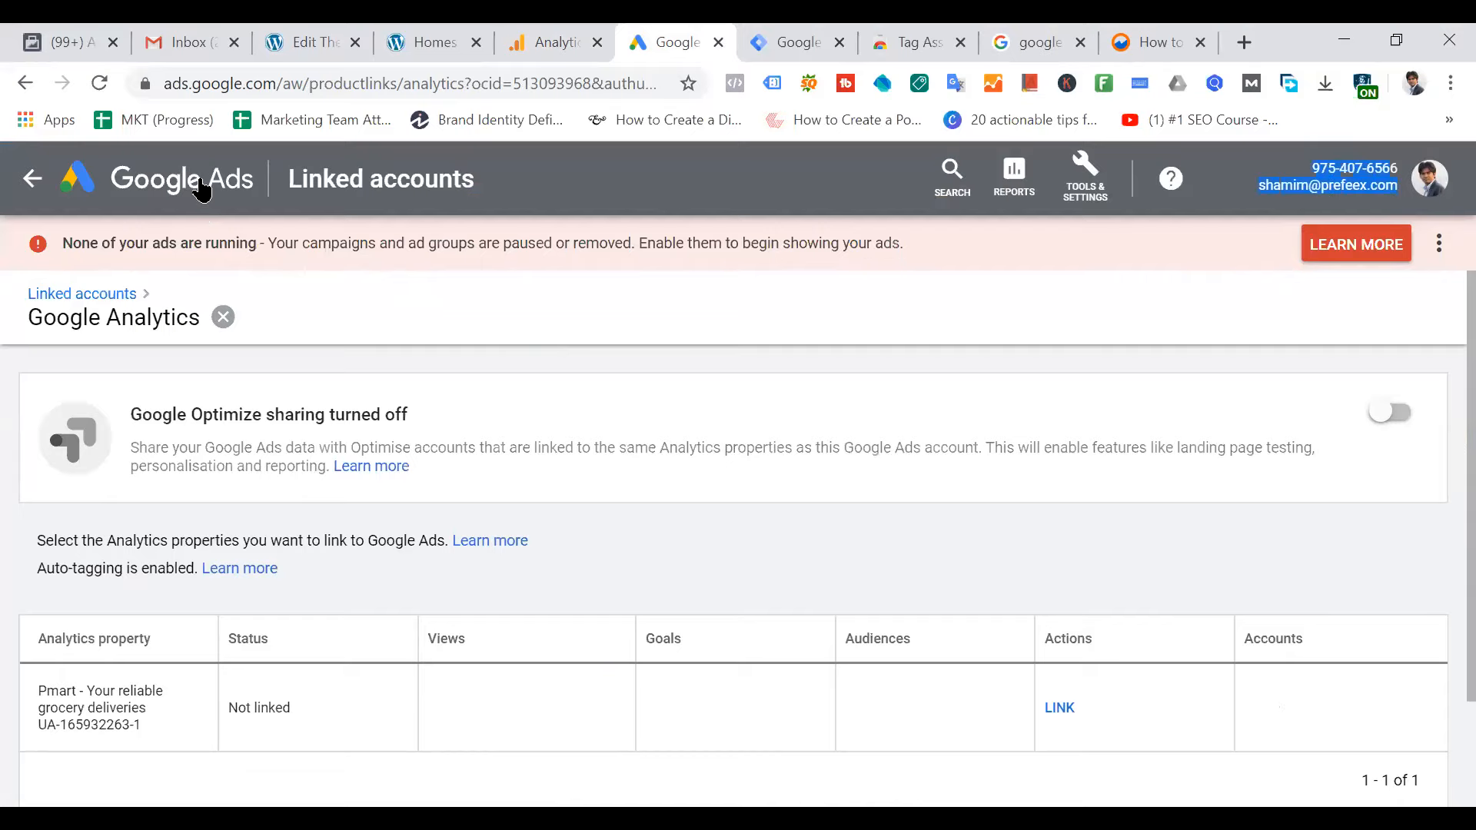
Copy the e-mail address of the account signed in to Google Analytics
click(565, 31)
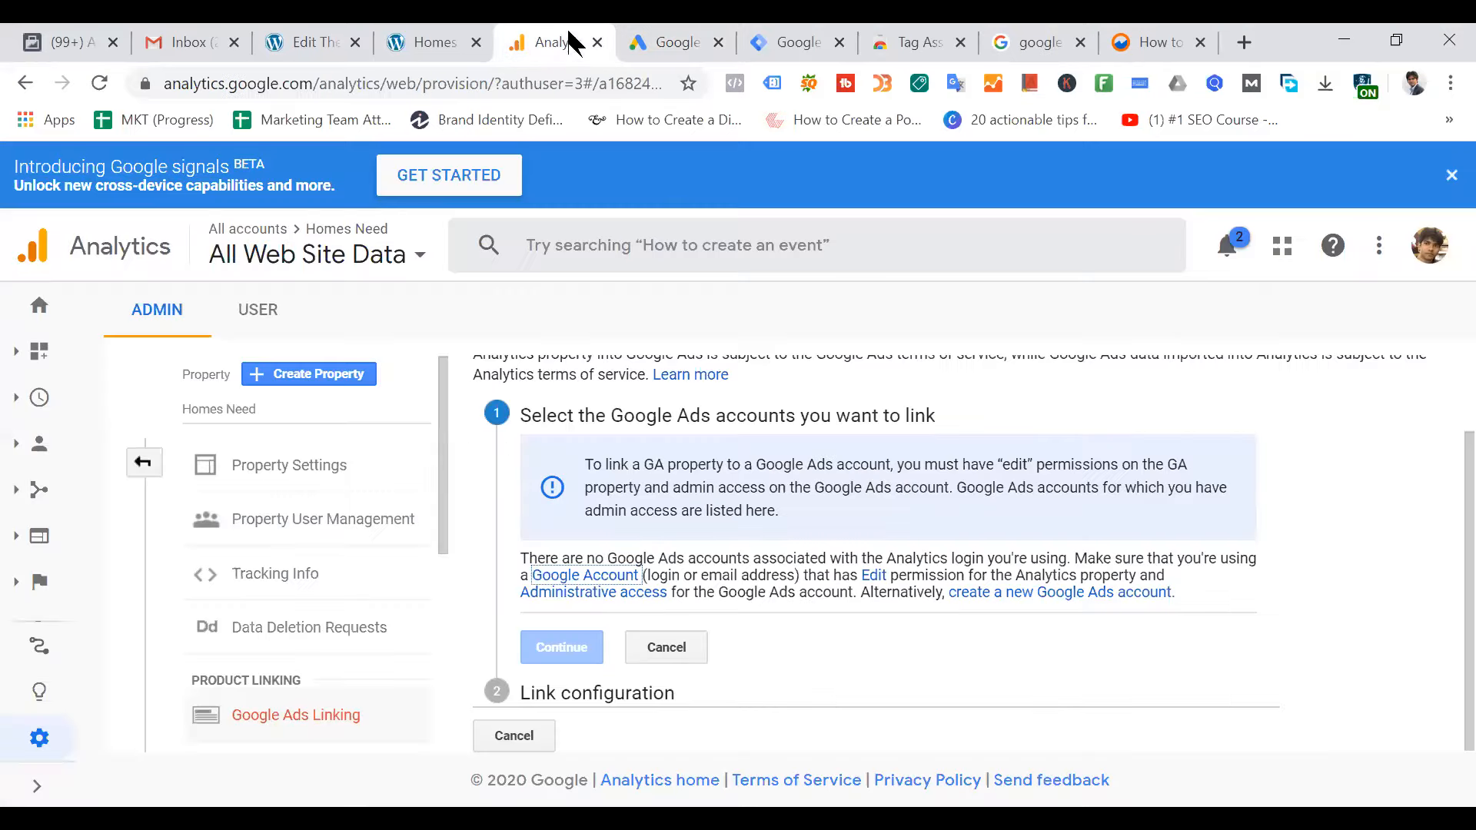
click(1427, 244)
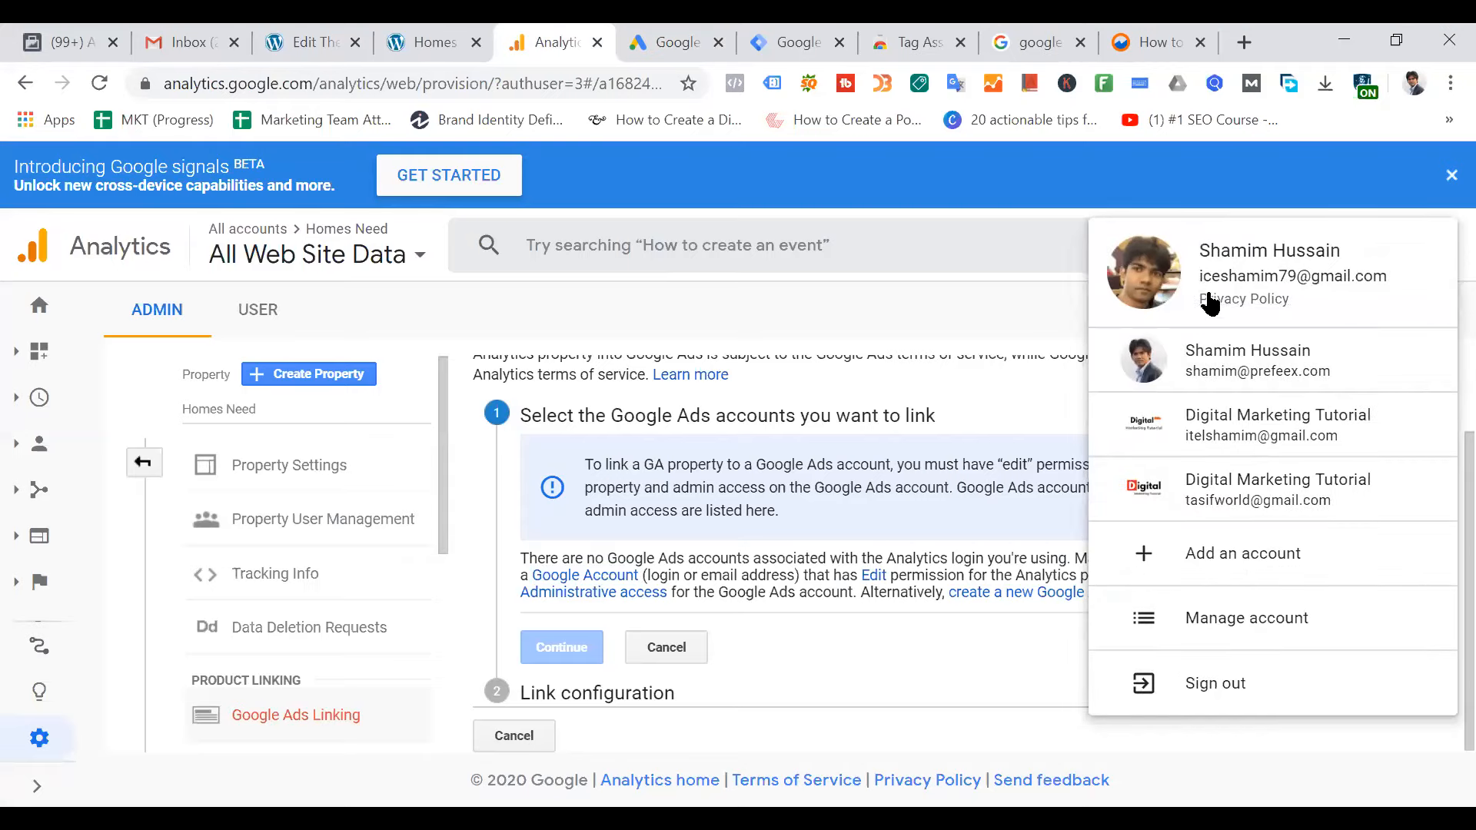
drag(1201, 278, 1395, 281)
right_click(1350, 275)
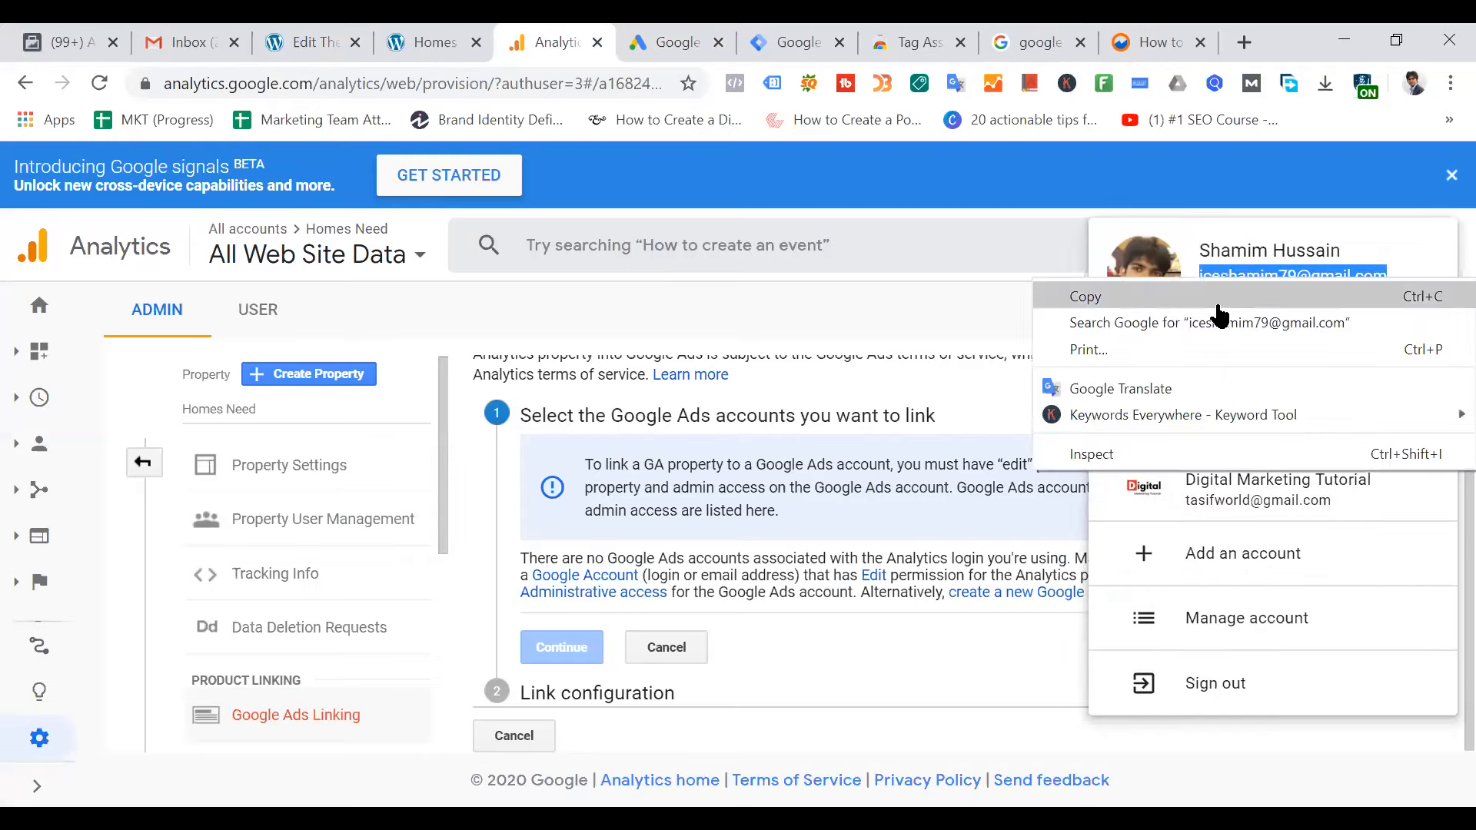
click(1218, 300)
Switch back to Google Ads and open the Account access settings
click(672, 42)
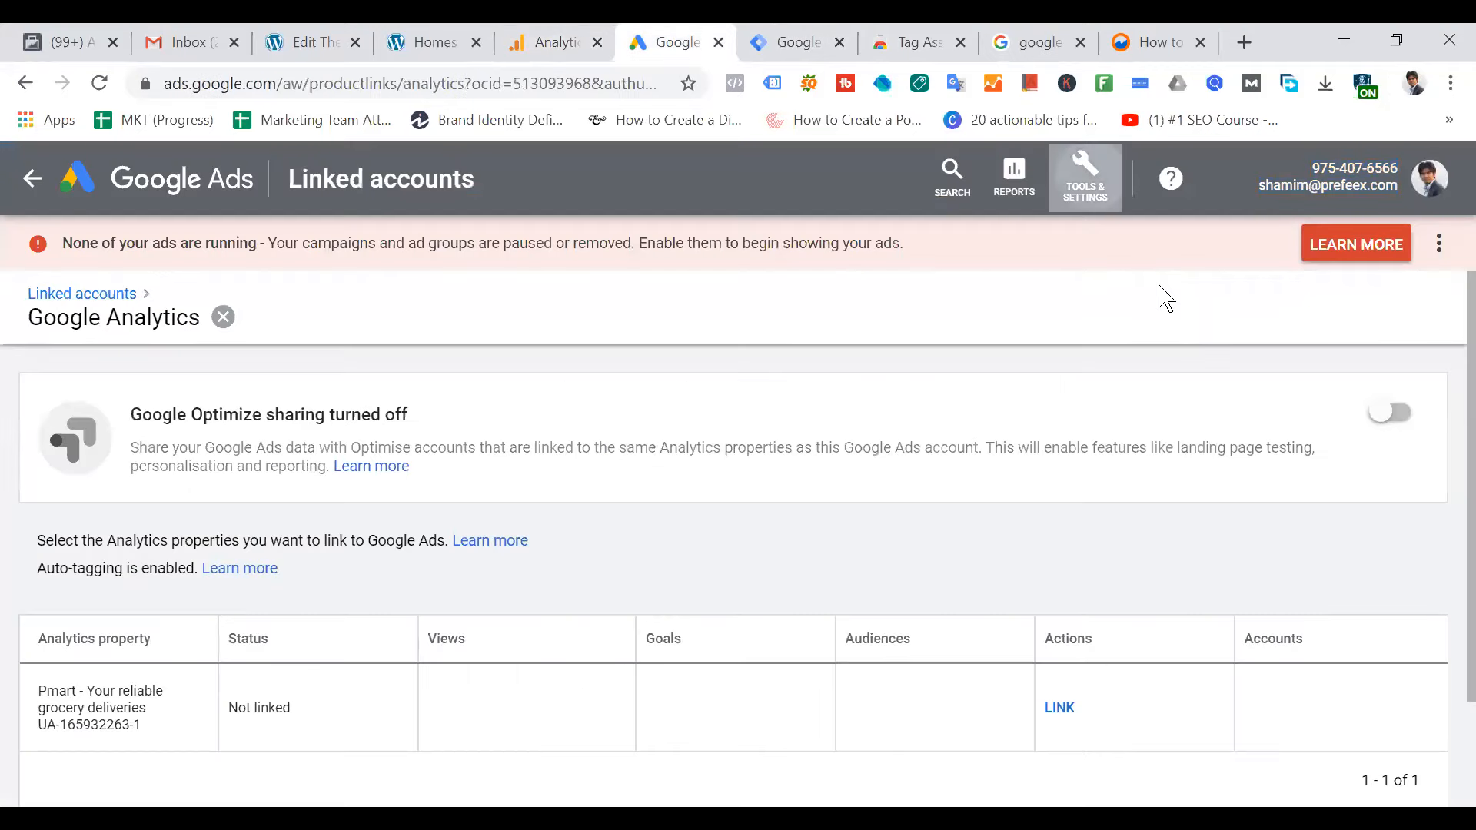
click(1084, 178)
click(1074, 301)
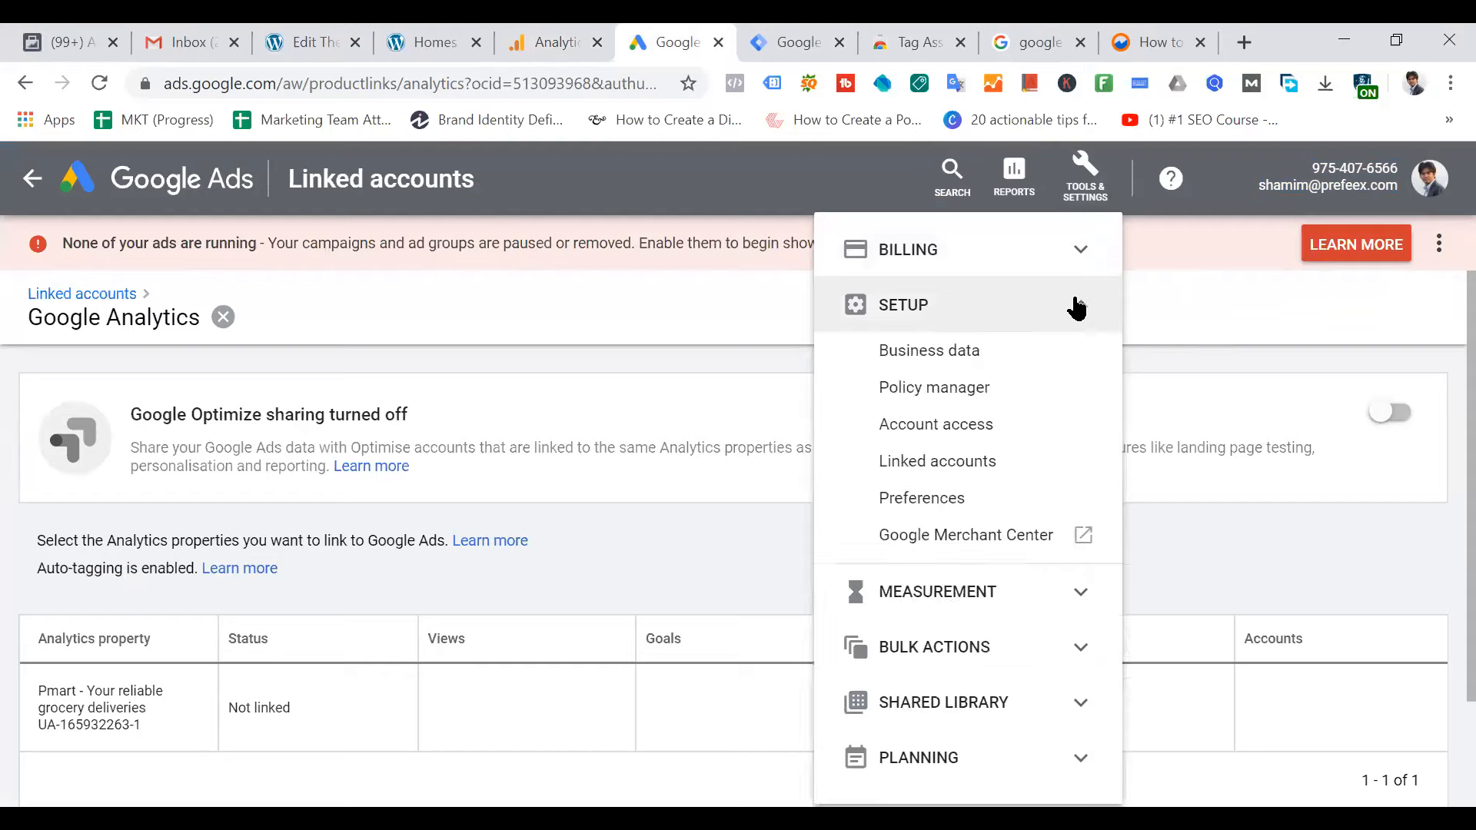
click(971, 436)
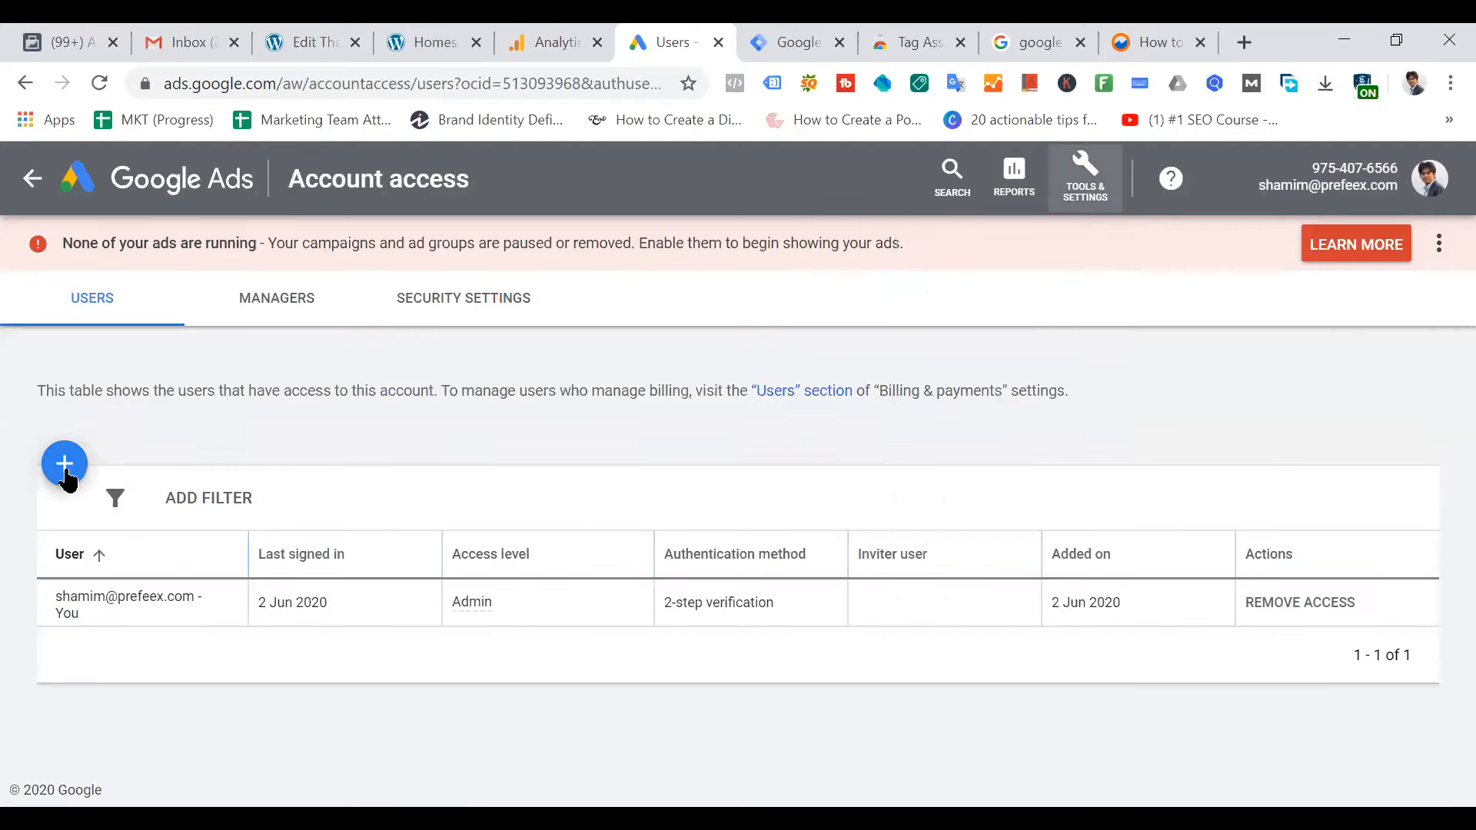
Invite the copied Analytics login e-mail to the My Homes Need Google Ads account with Admin access and send the invitation
click(66, 472)
click(778, 590)
click(146, 504)
key(ctrl+v)
scroll(615, 537, down, 4)
scroll(768, 538, up, 4)
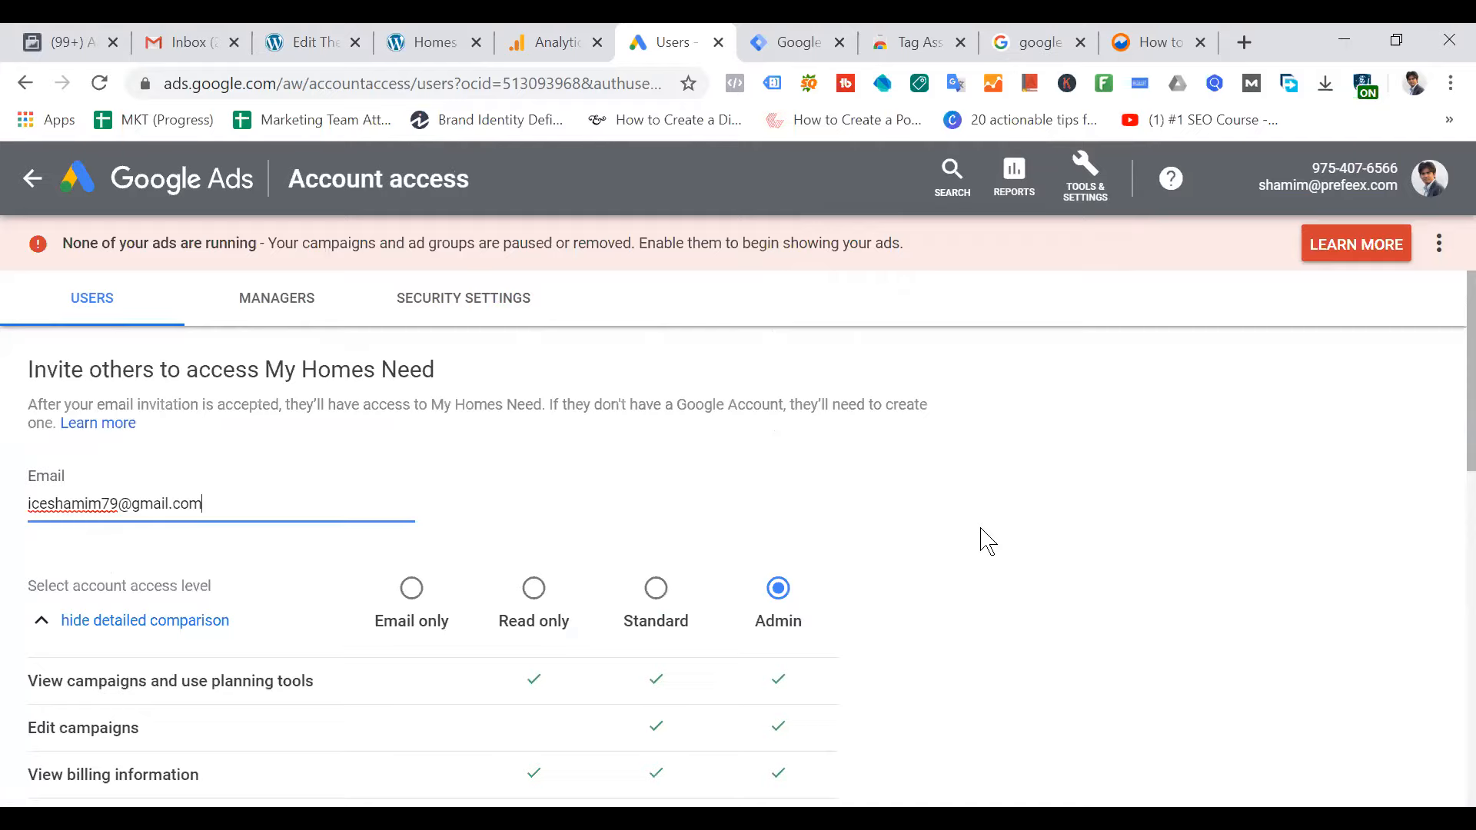
scroll(804, 547, down, 9)
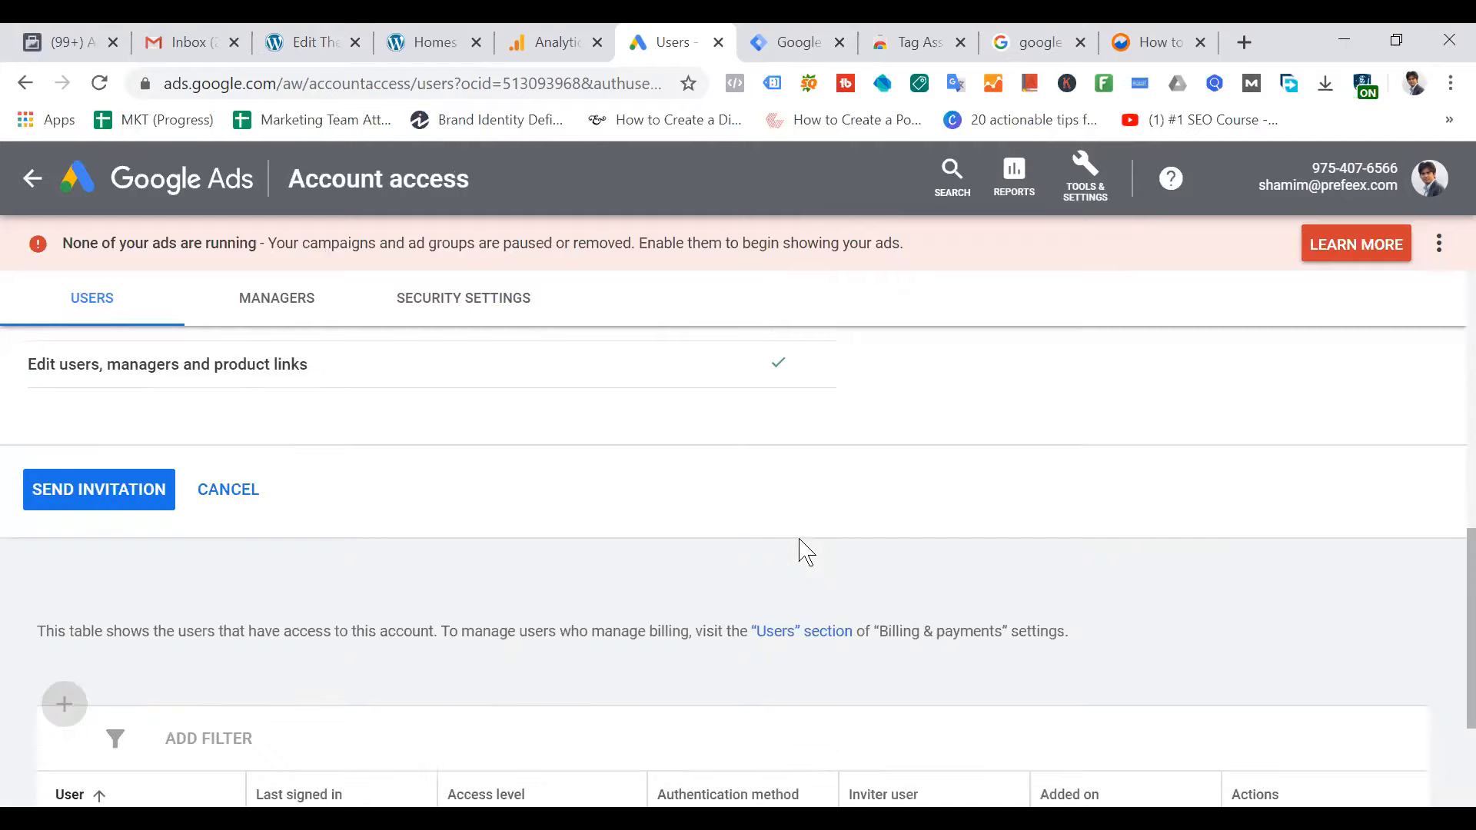
scroll(382, 582, up, 5)
scroll(285, 670, down, 5)
click(152, 504)
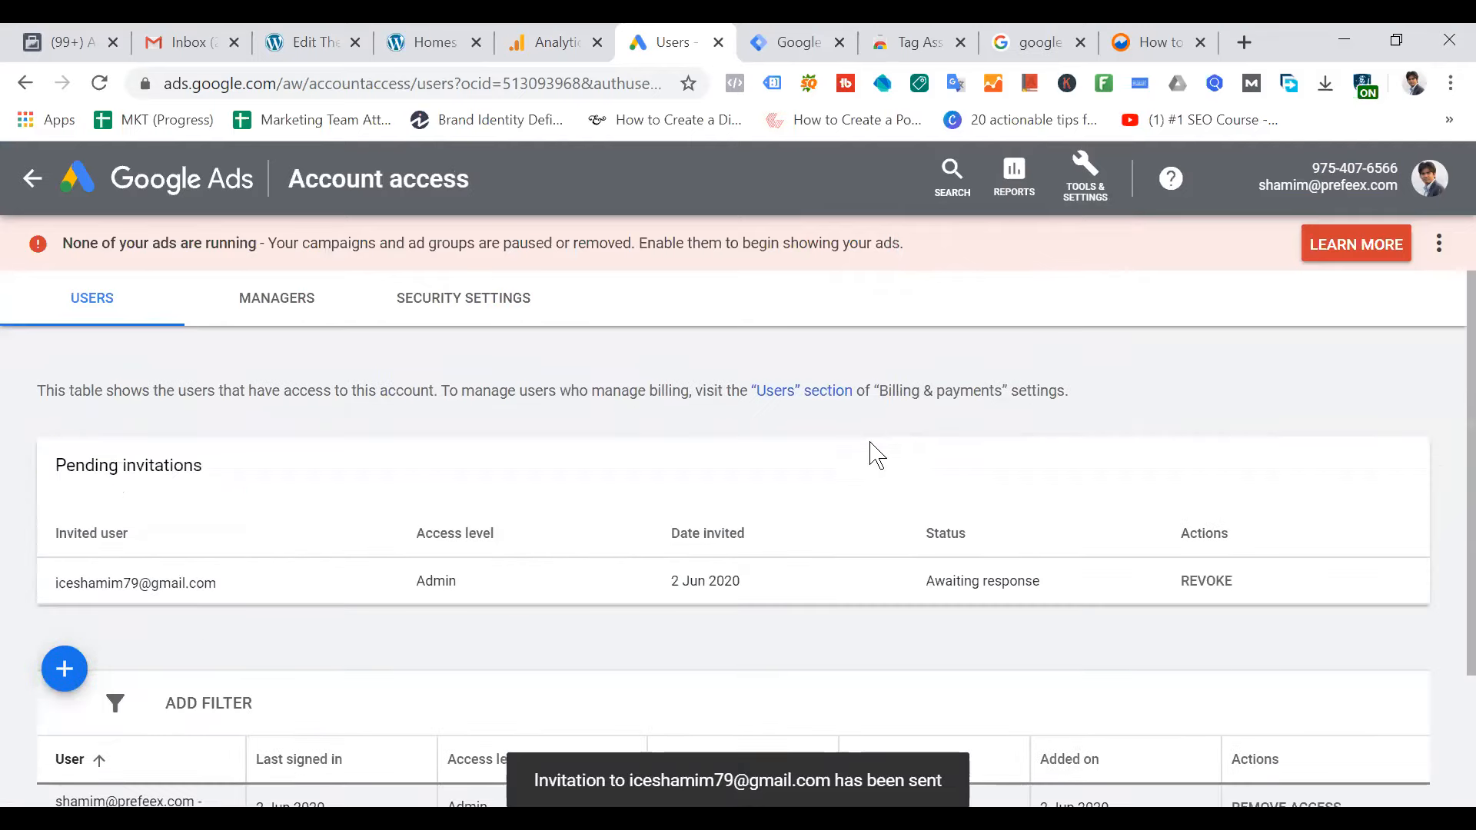
scroll(913, 478, down, 2)
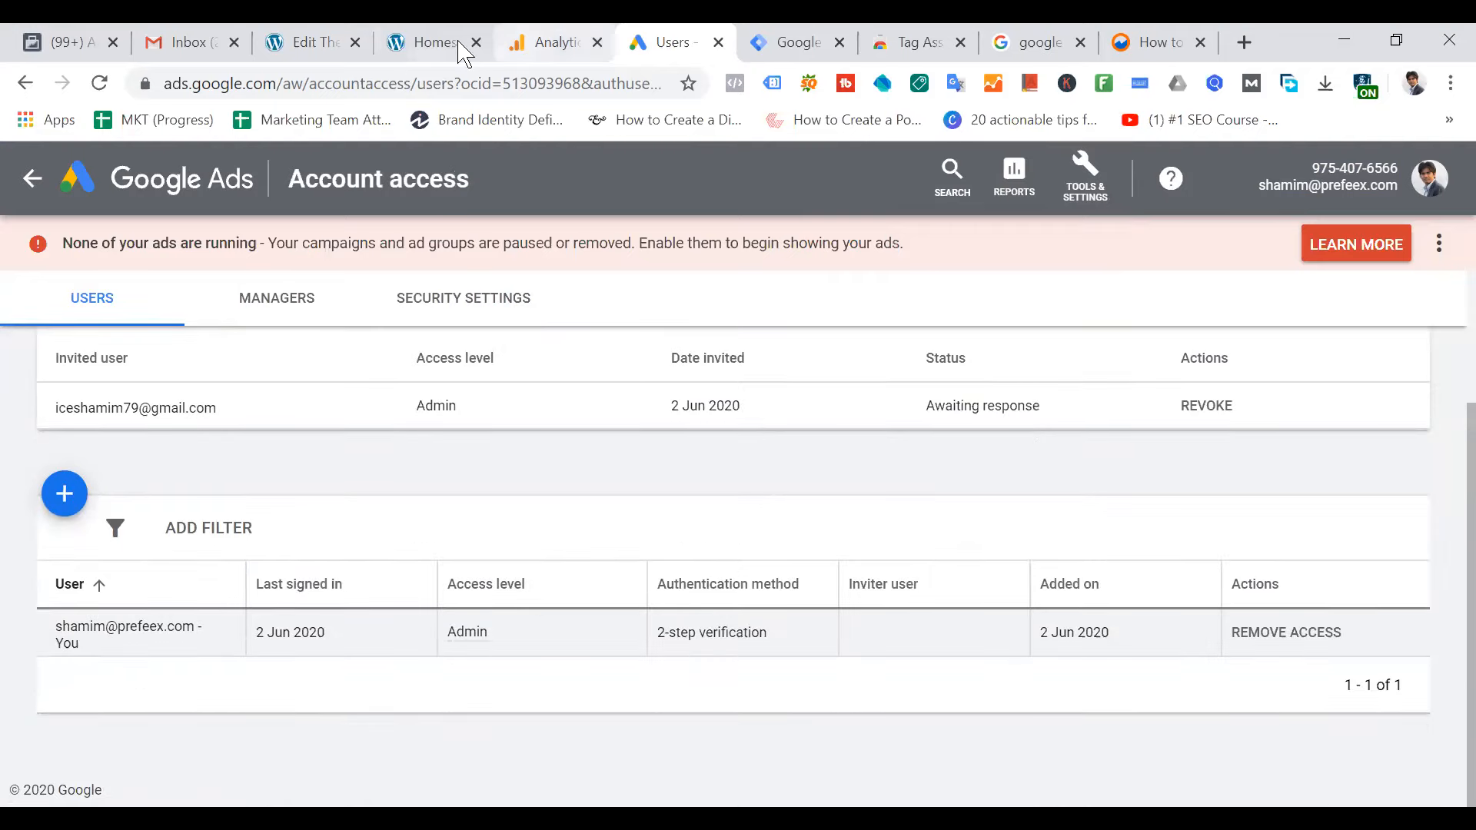
Switch to the Gmail inbox and look through the Google Tag Manager welcome e-mail
click(174, 42)
click(767, 367)
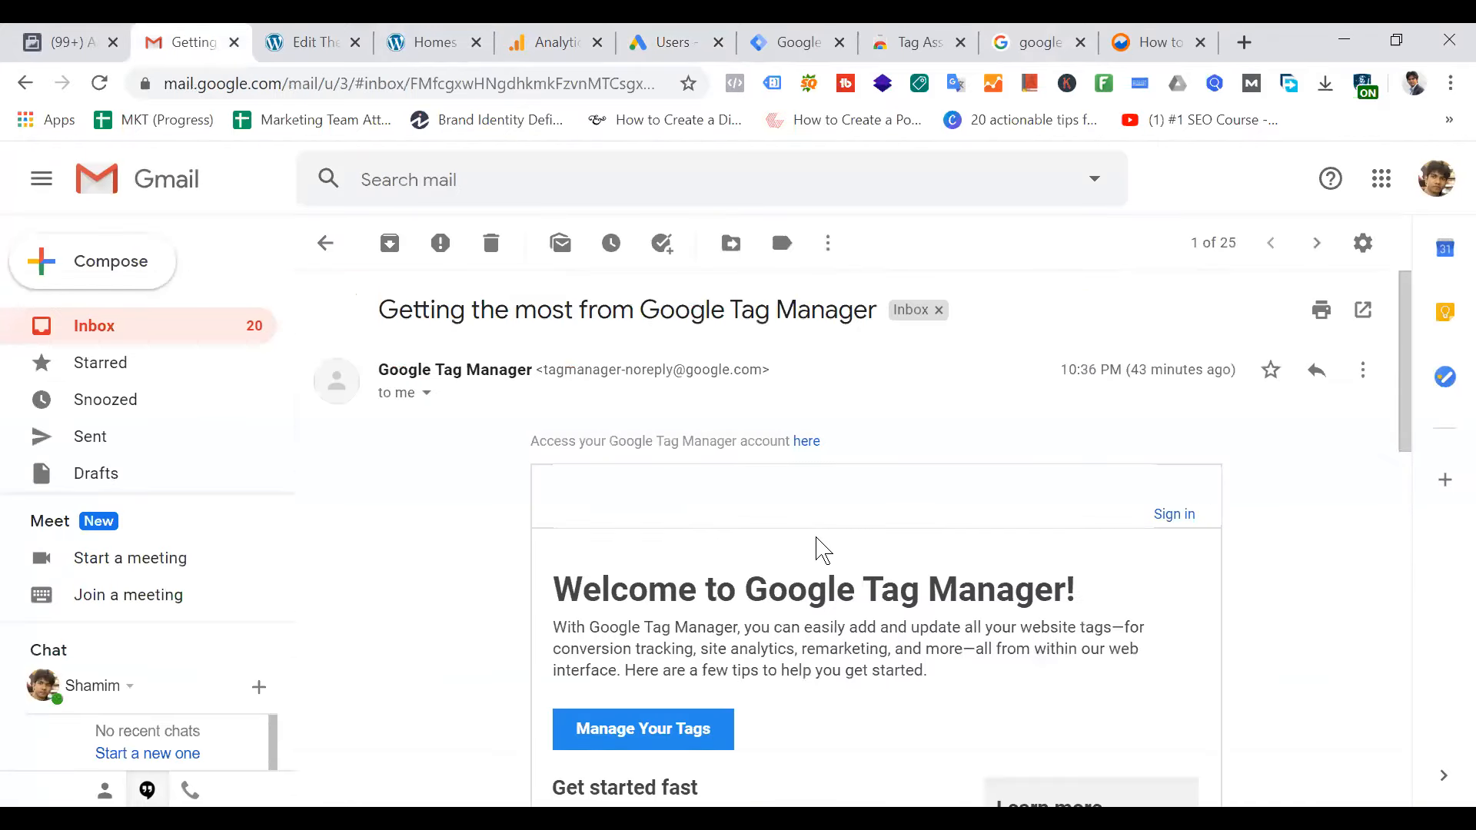
scroll(922, 538, down, 5)
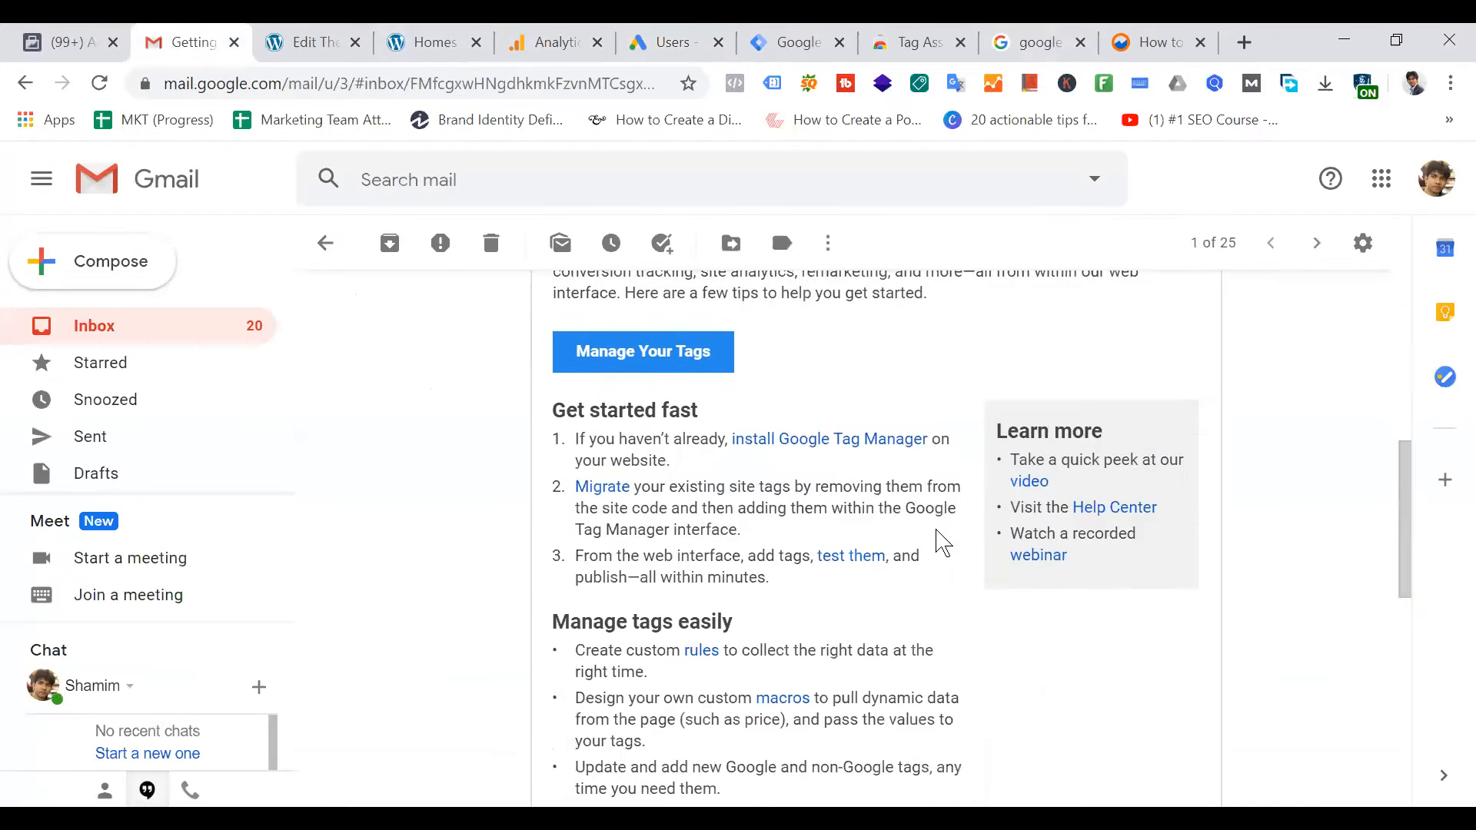
scroll(768, 600, down, 7)
scroll(1048, 459, down, 3)
scroll(1049, 460, up, 10)
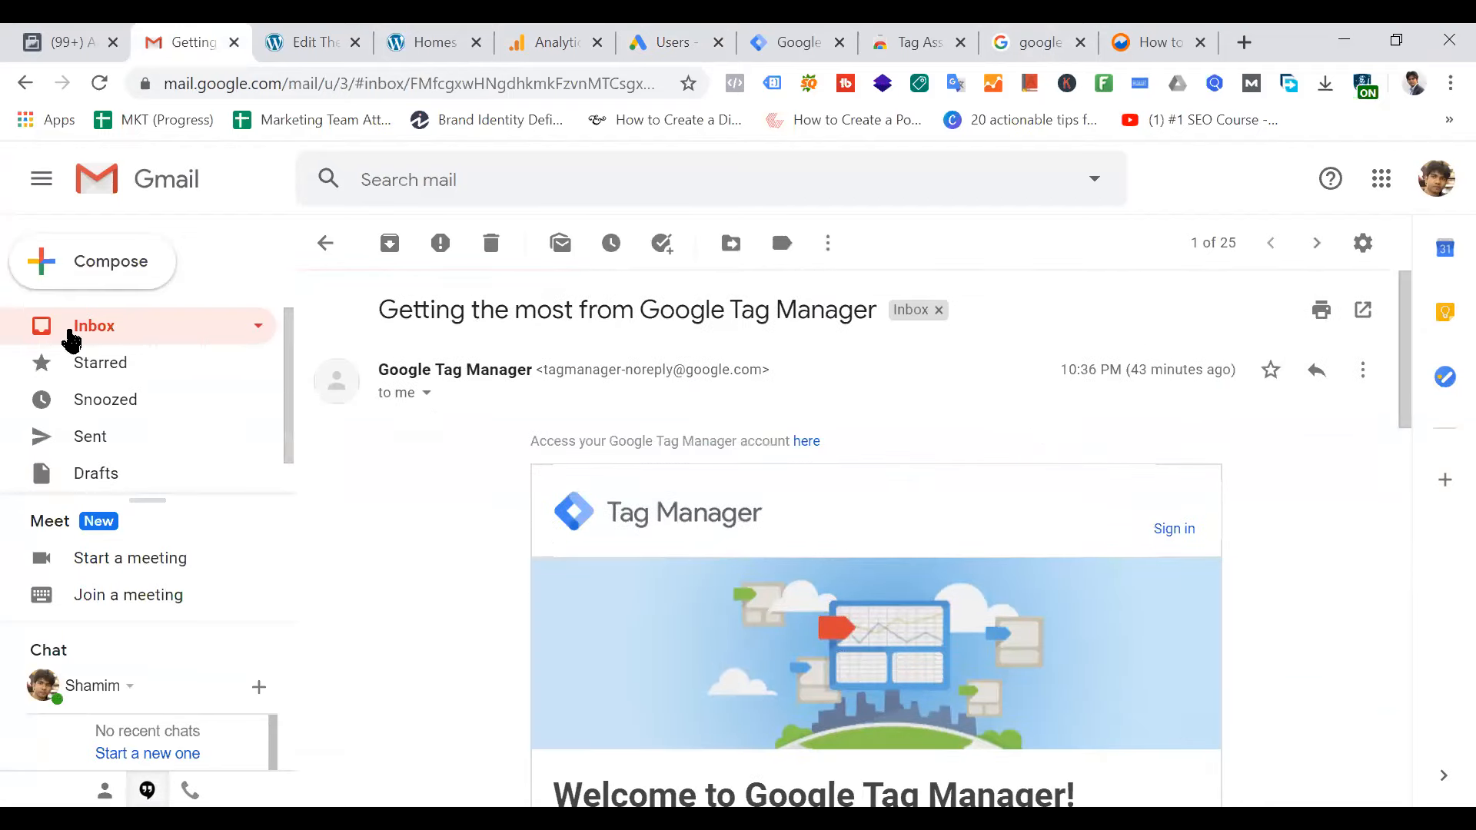
Accept the account access invitation from the Google Ads e-mail in the inbox and continue into the My Homes Need account
click(75, 326)
click(863, 369)
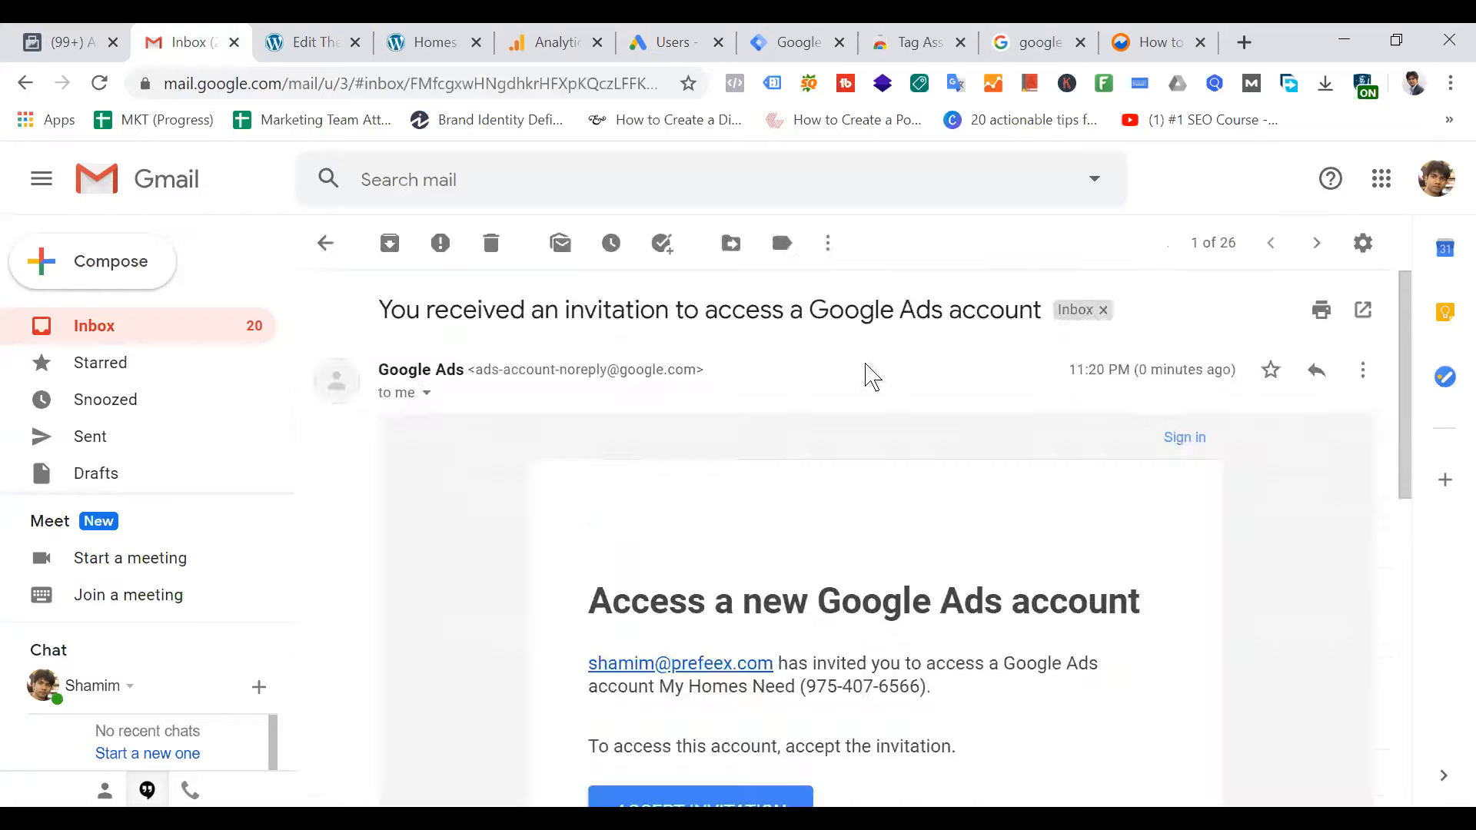
scroll(899, 596, down, 3)
click(731, 600)
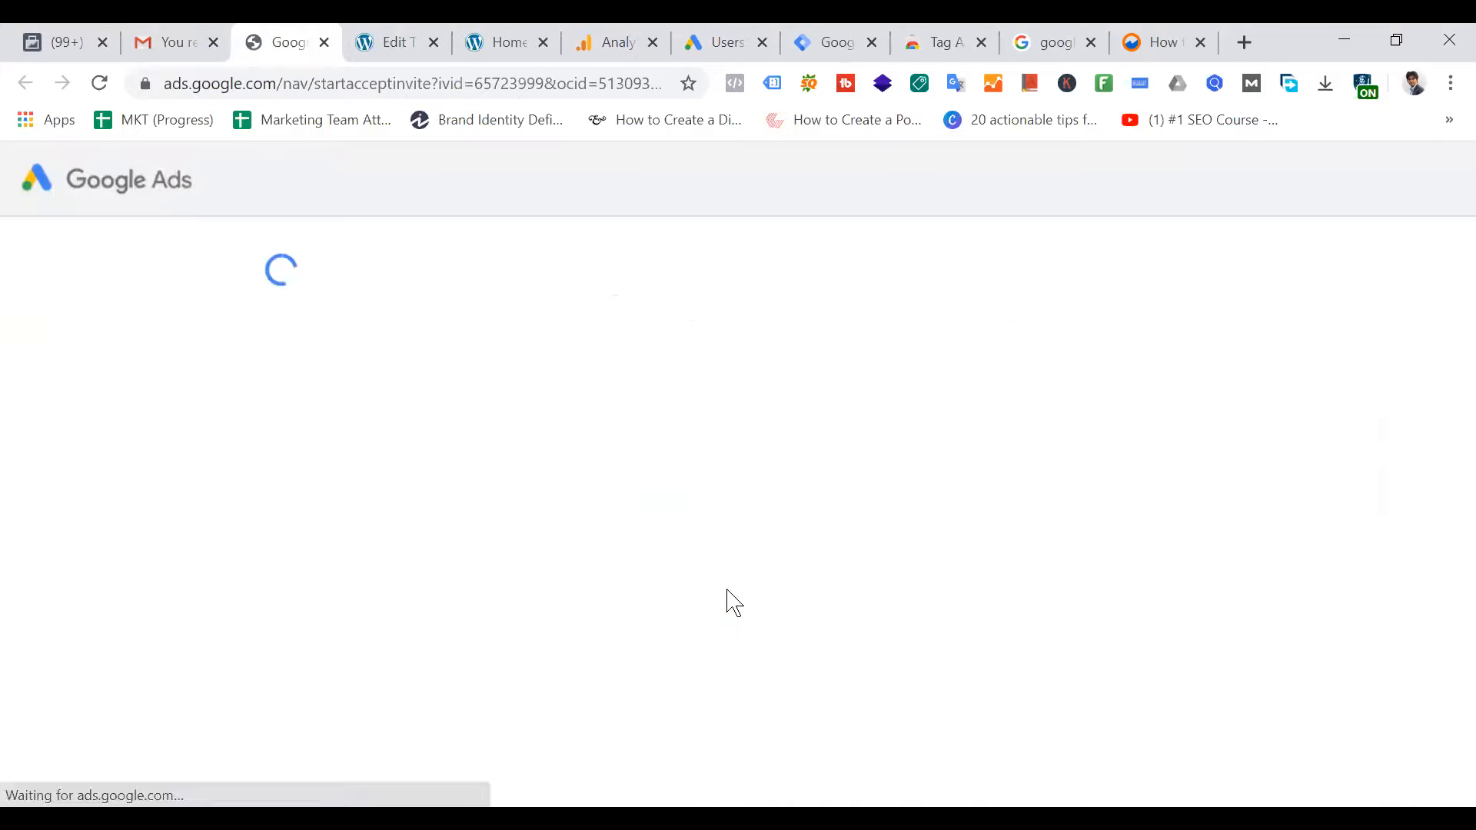
click(352, 637)
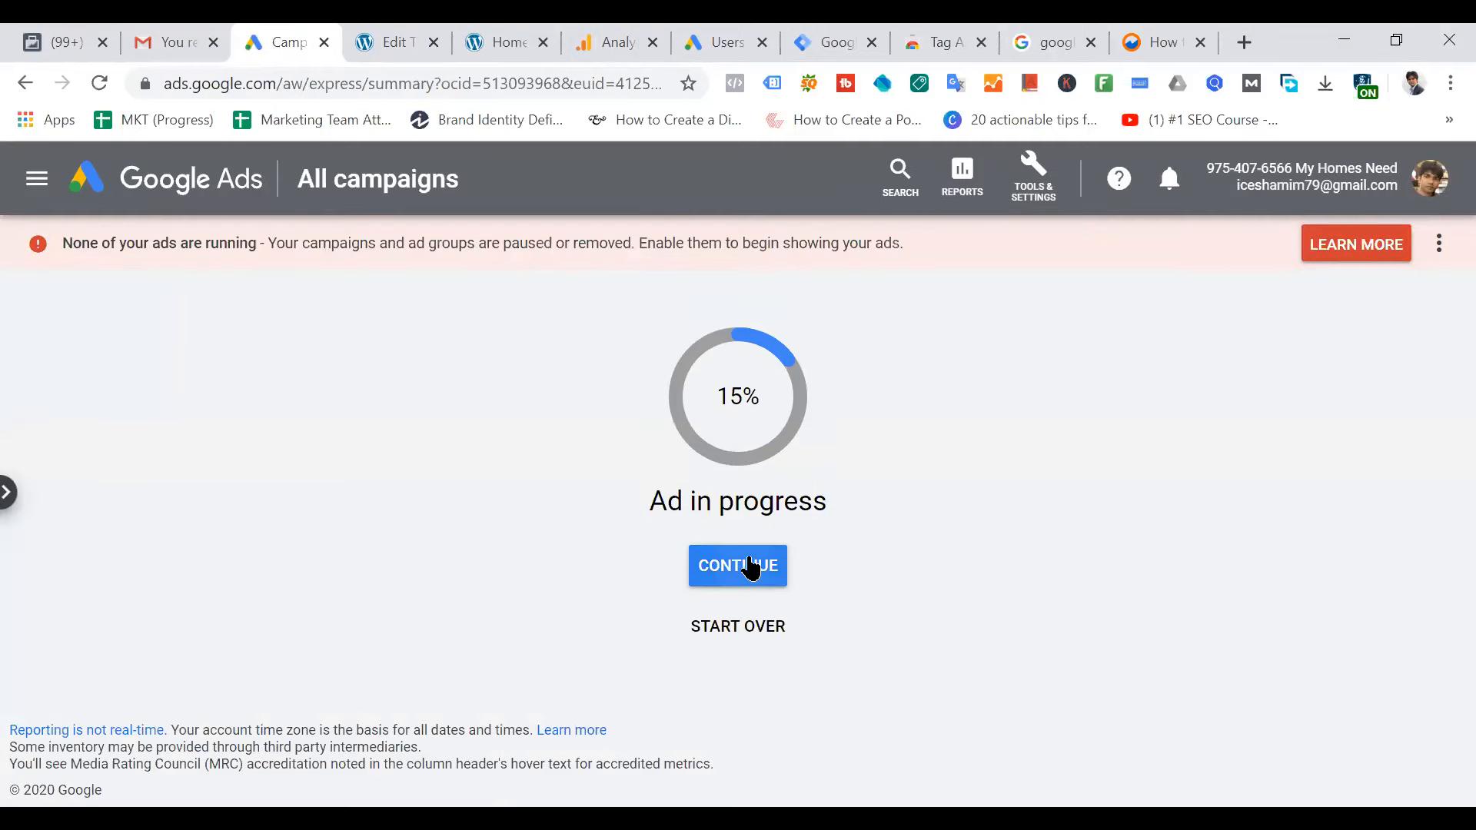
click(751, 569)
Return to Analytics and select the My Homes Need Google Ads account for the new link group, continuing to the link configuration
click(603, 39)
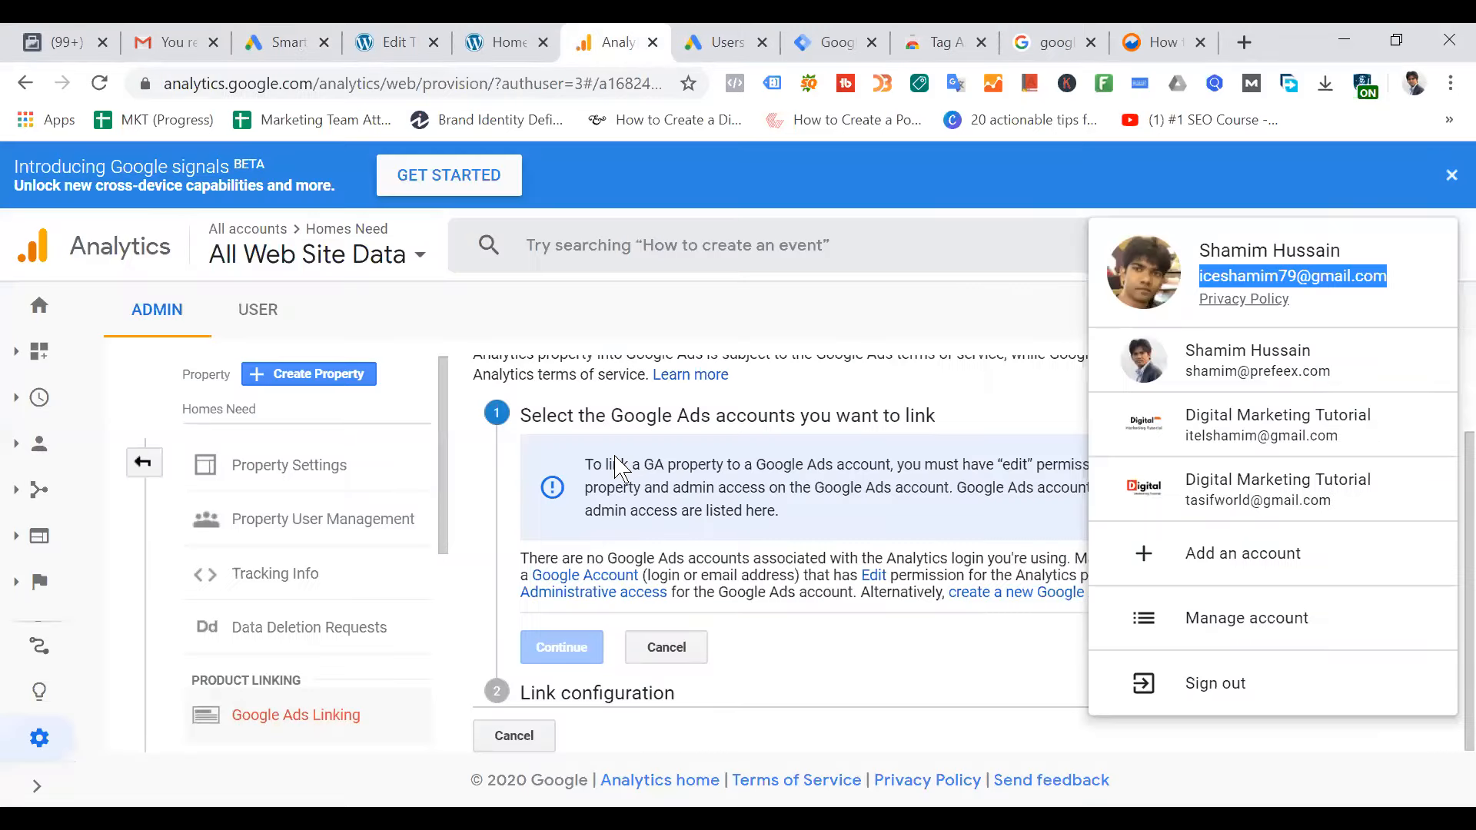
click(794, 316)
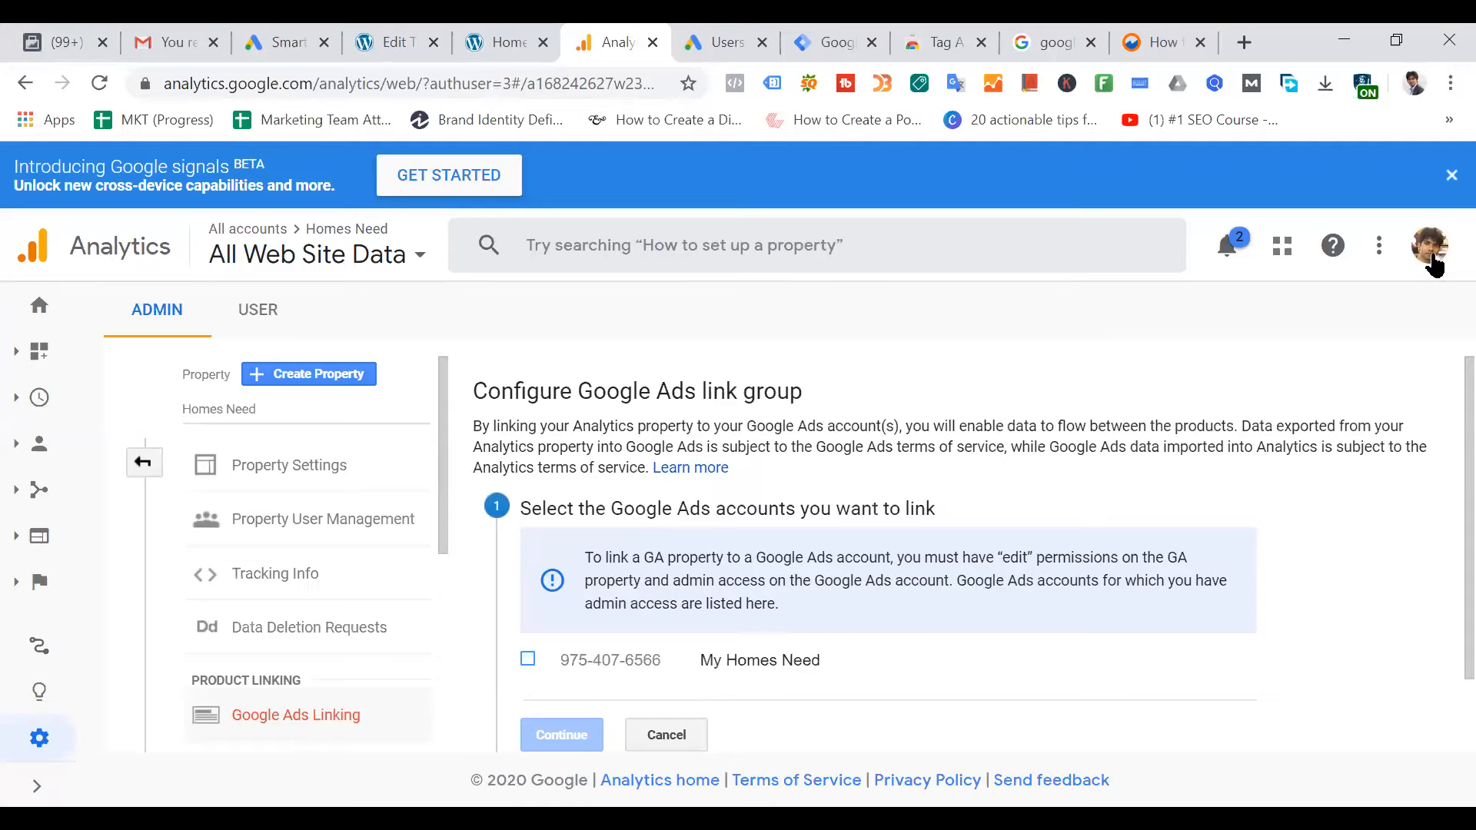
click(528, 658)
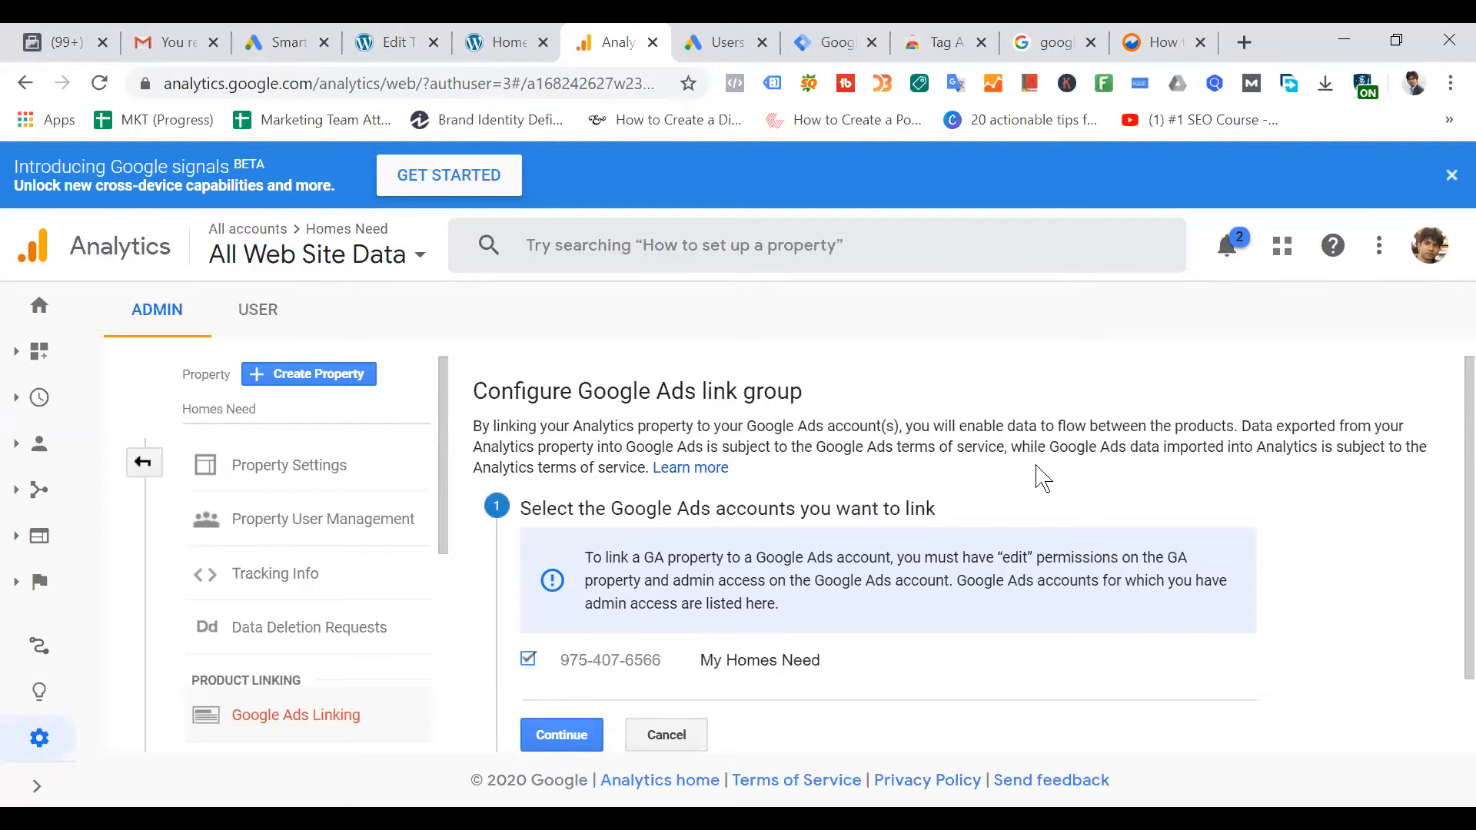
scroll(1047, 609, down, 1)
click(582, 660)
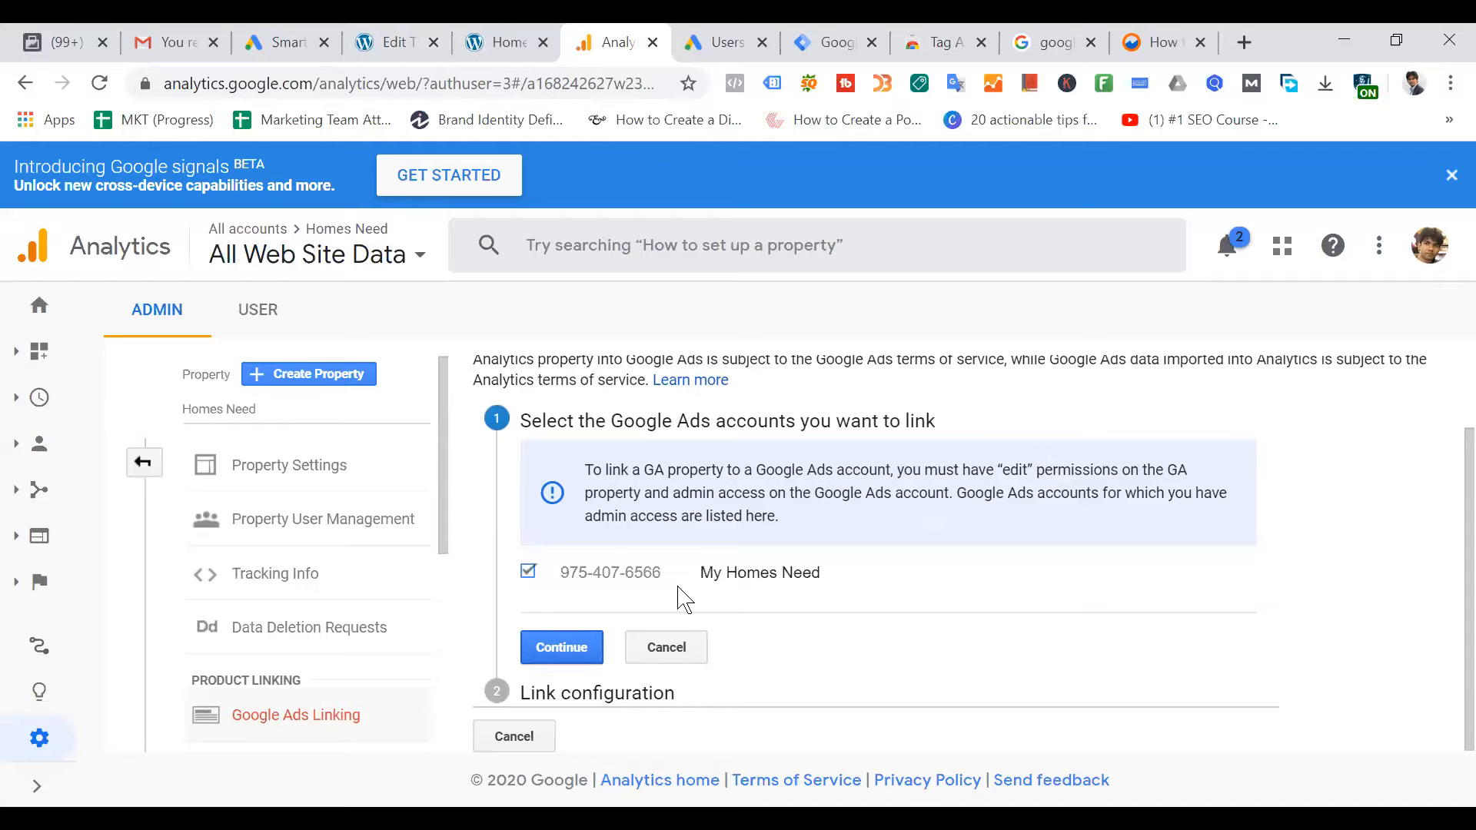
click(559, 648)
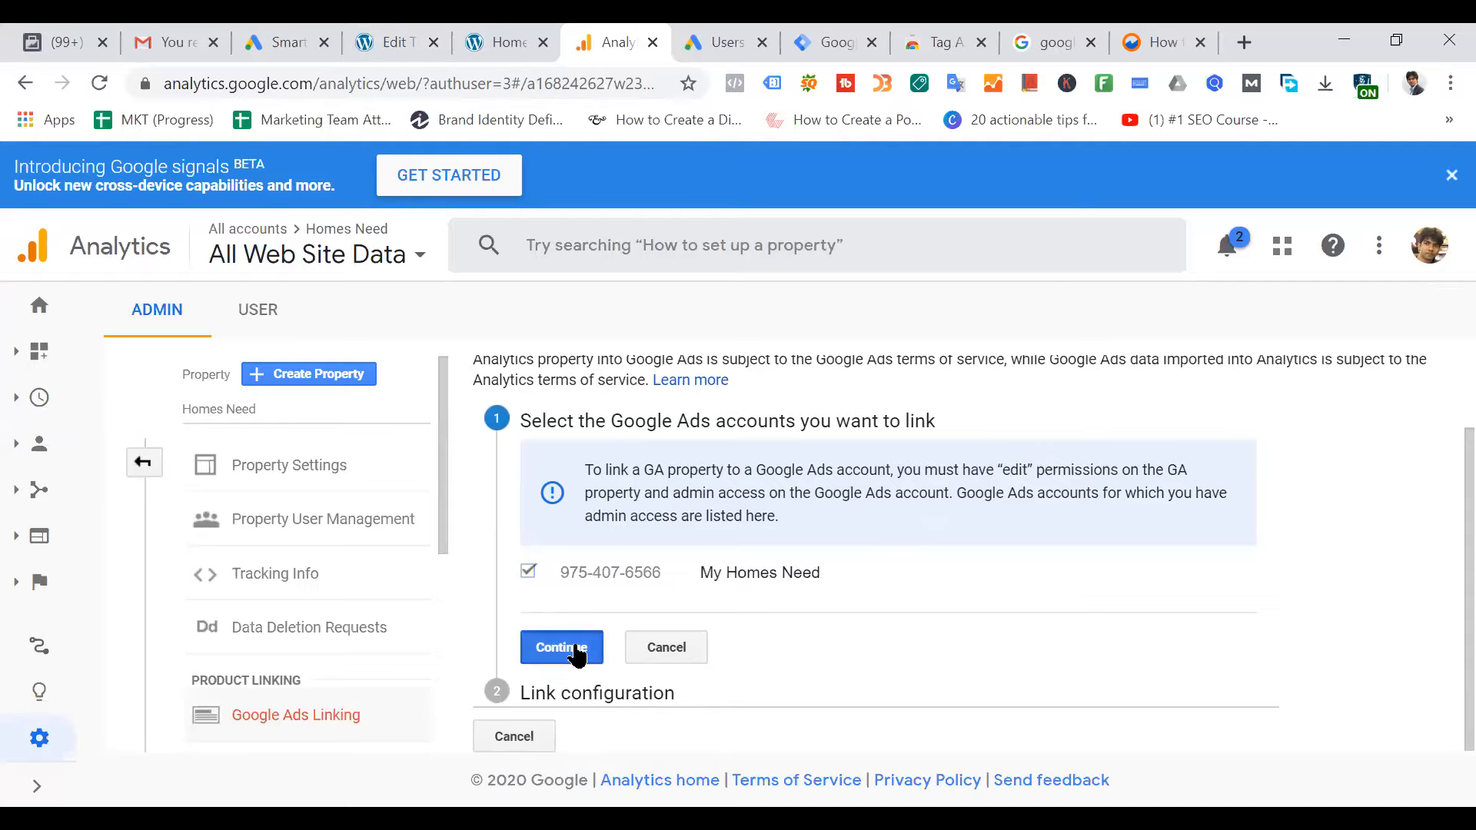
Turn on linking for the All Web Site Data view, link the accounts and finish the link group setup
scroll(1018, 542, down, 3)
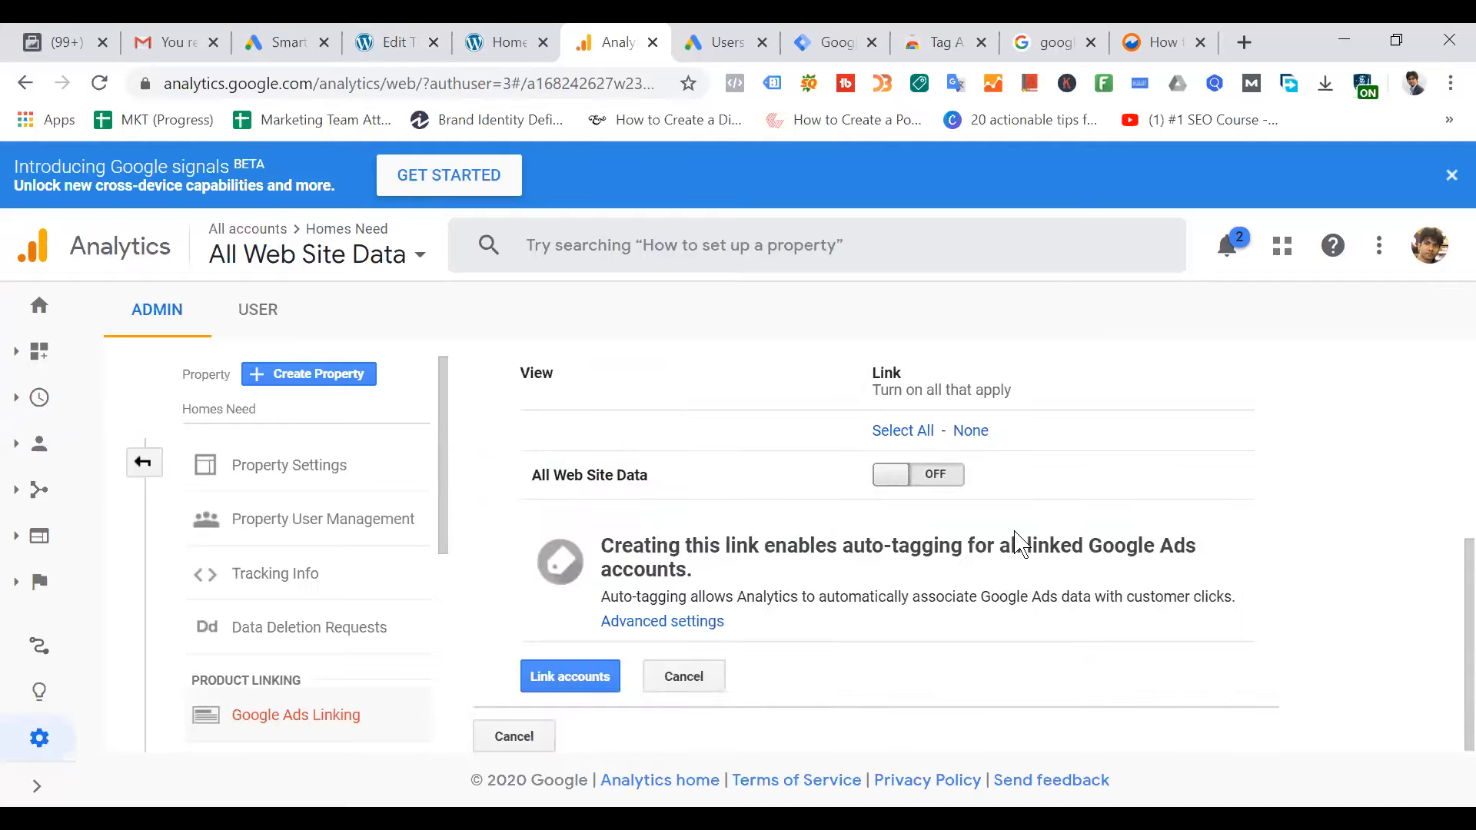
click(941, 482)
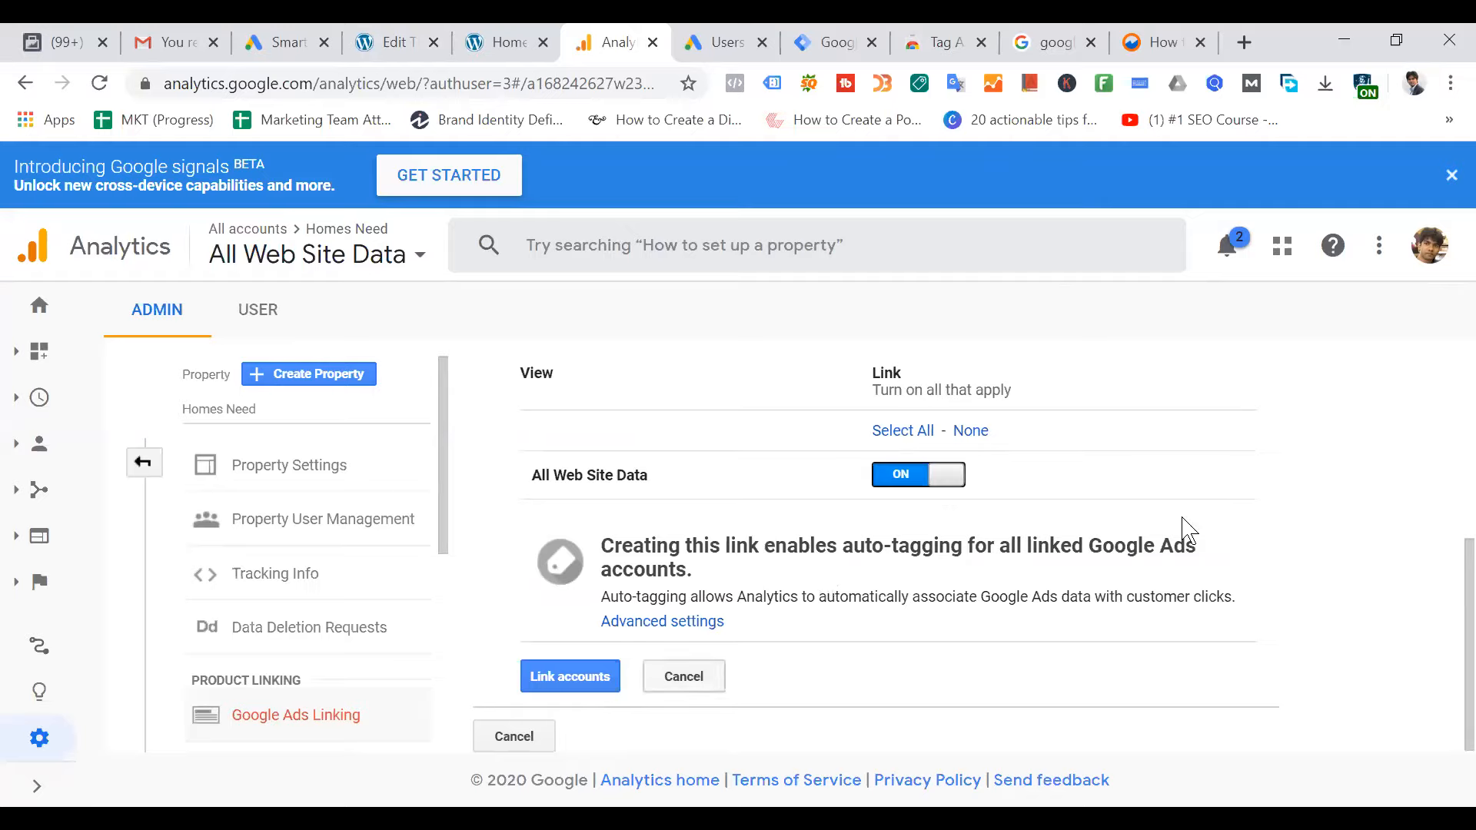
click(602, 681)
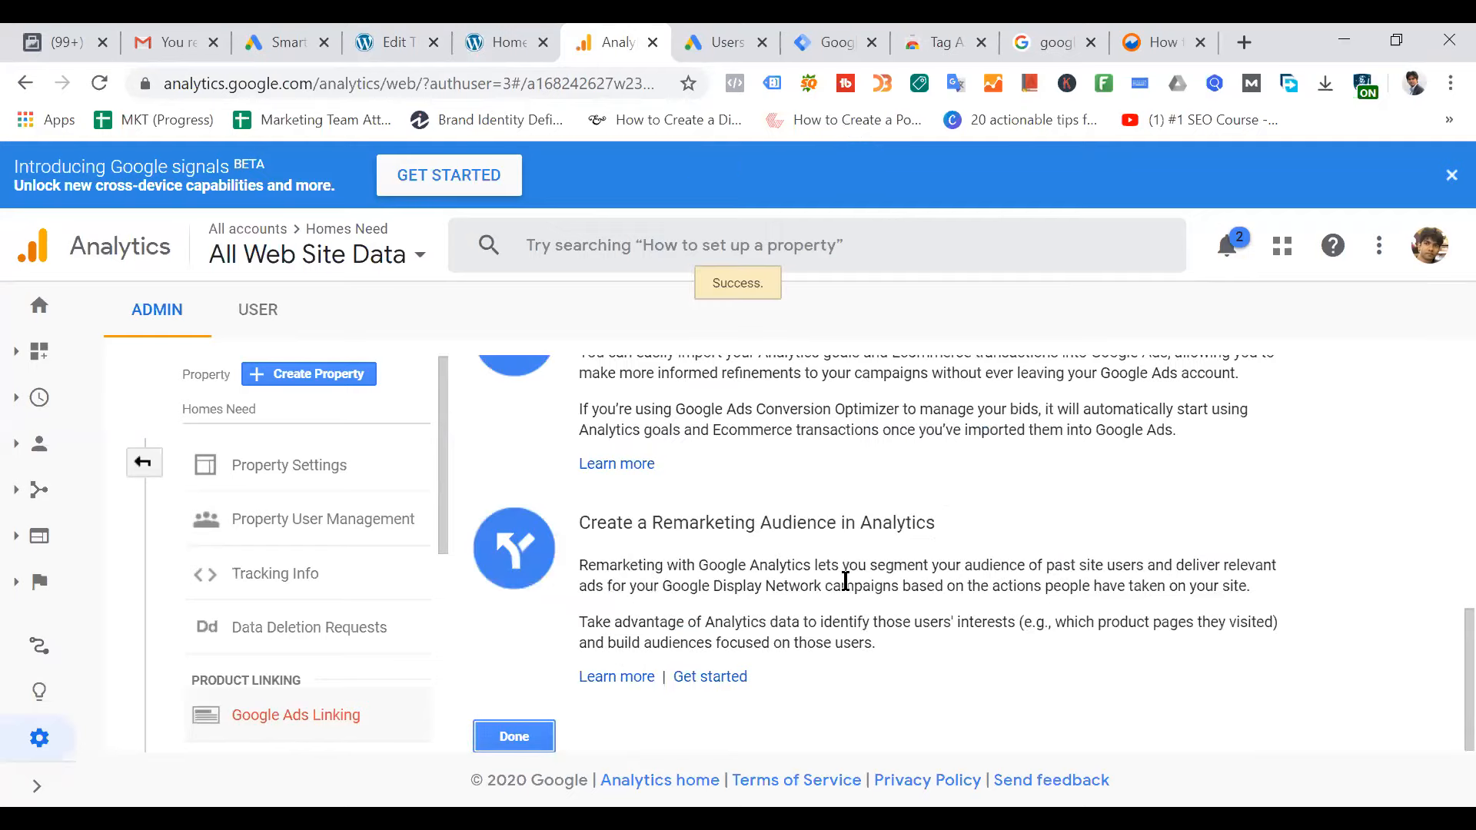
click(513, 739)
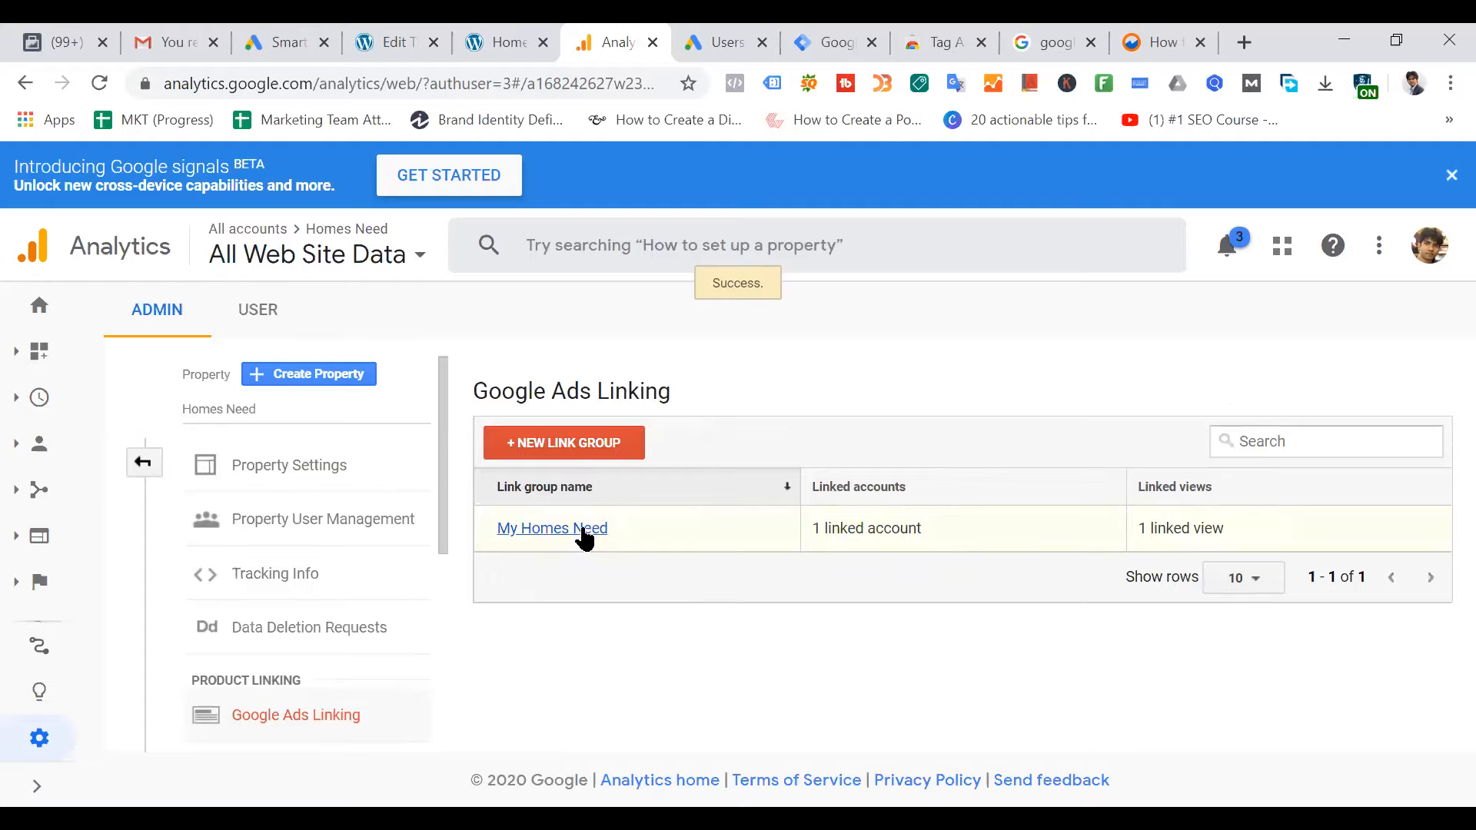
Check the My Homes Need link group, and open the Google Analytics details in Google Ads' linked accounts to check the Homes Need property's status
drag(491, 527, 658, 529)
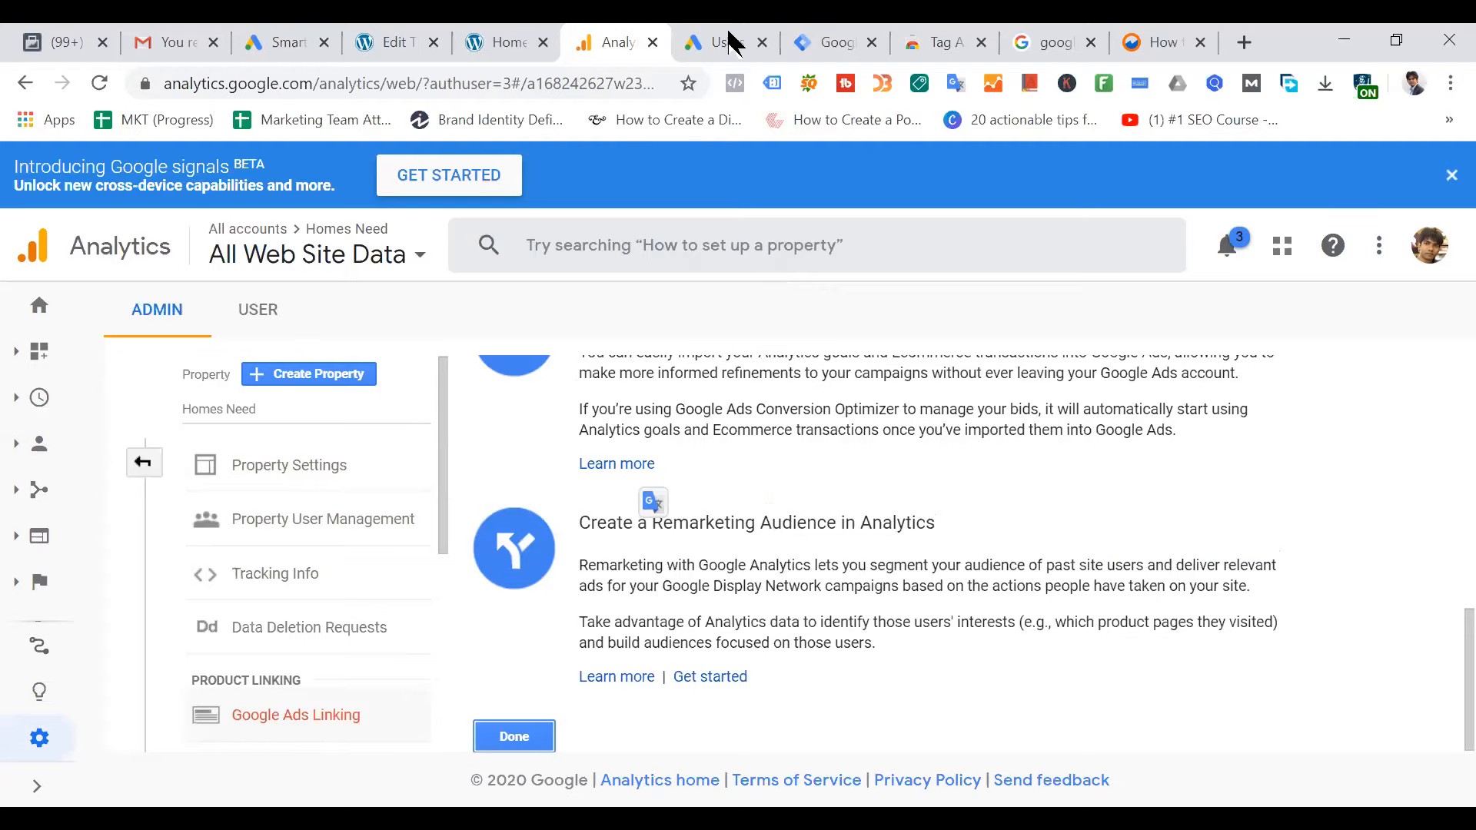
key(ctrl+Tab)
scroll(461, 592, up, 2)
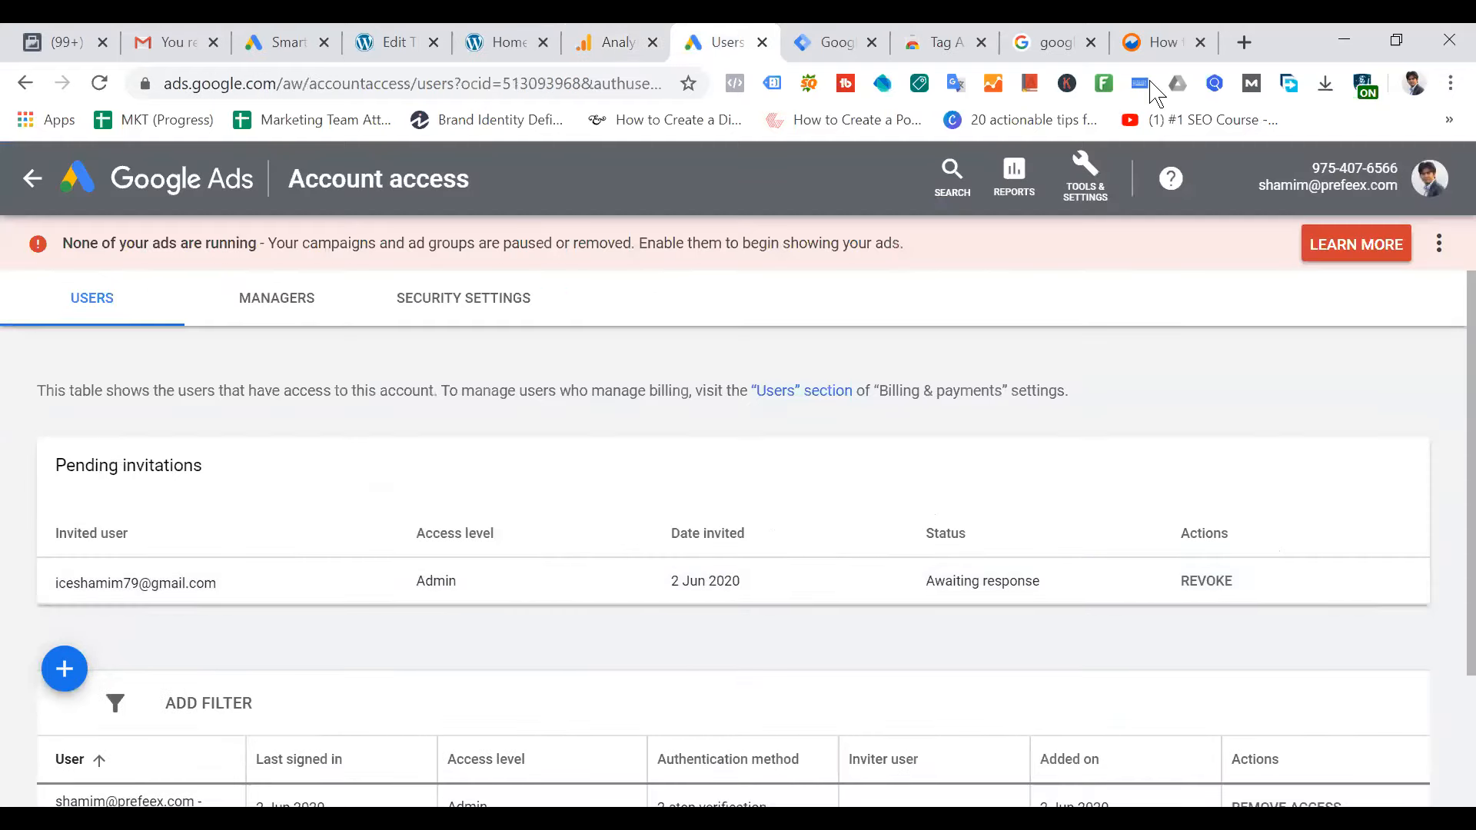
click(1084, 181)
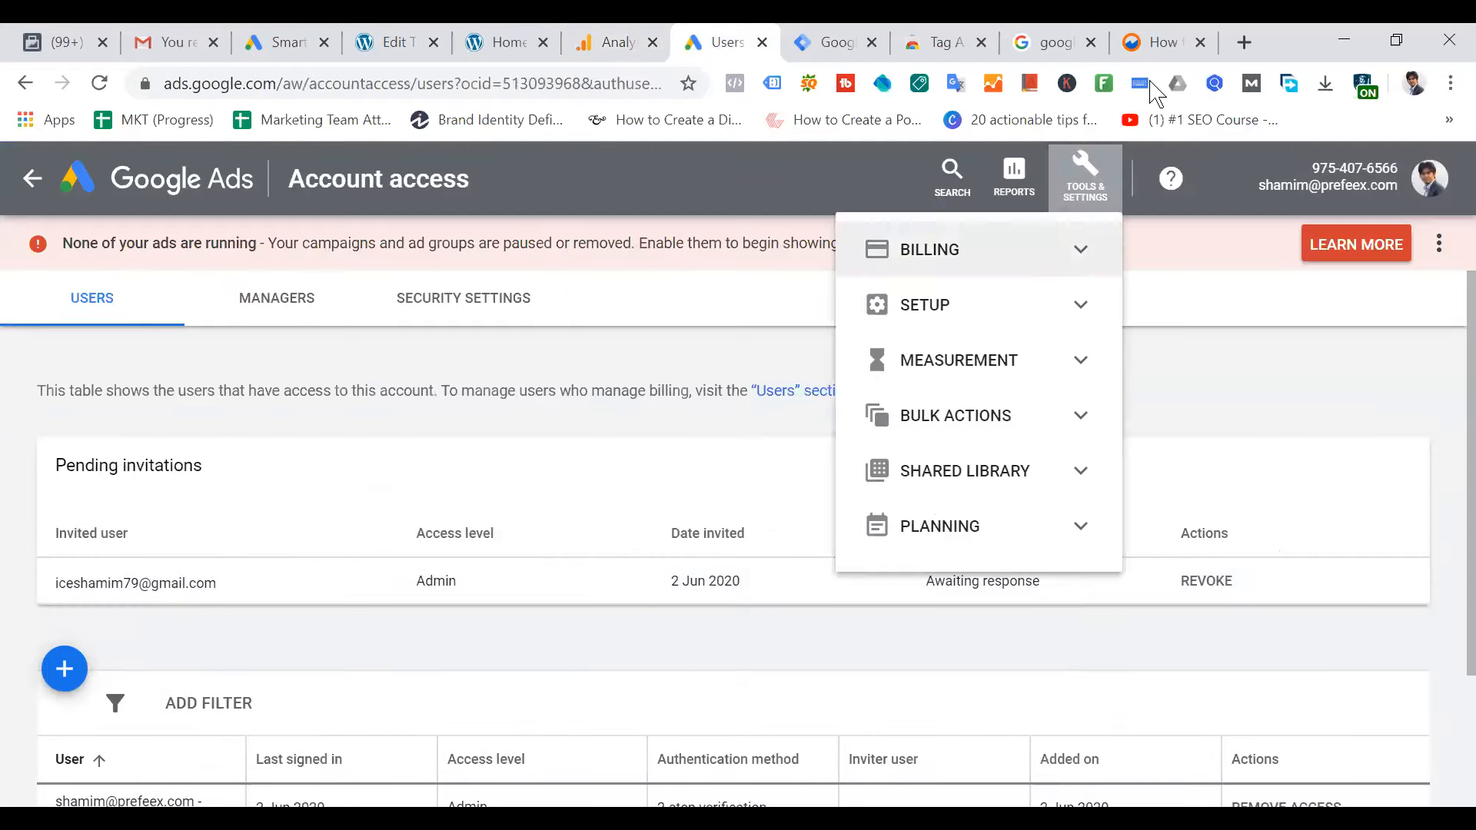
click(1077, 309)
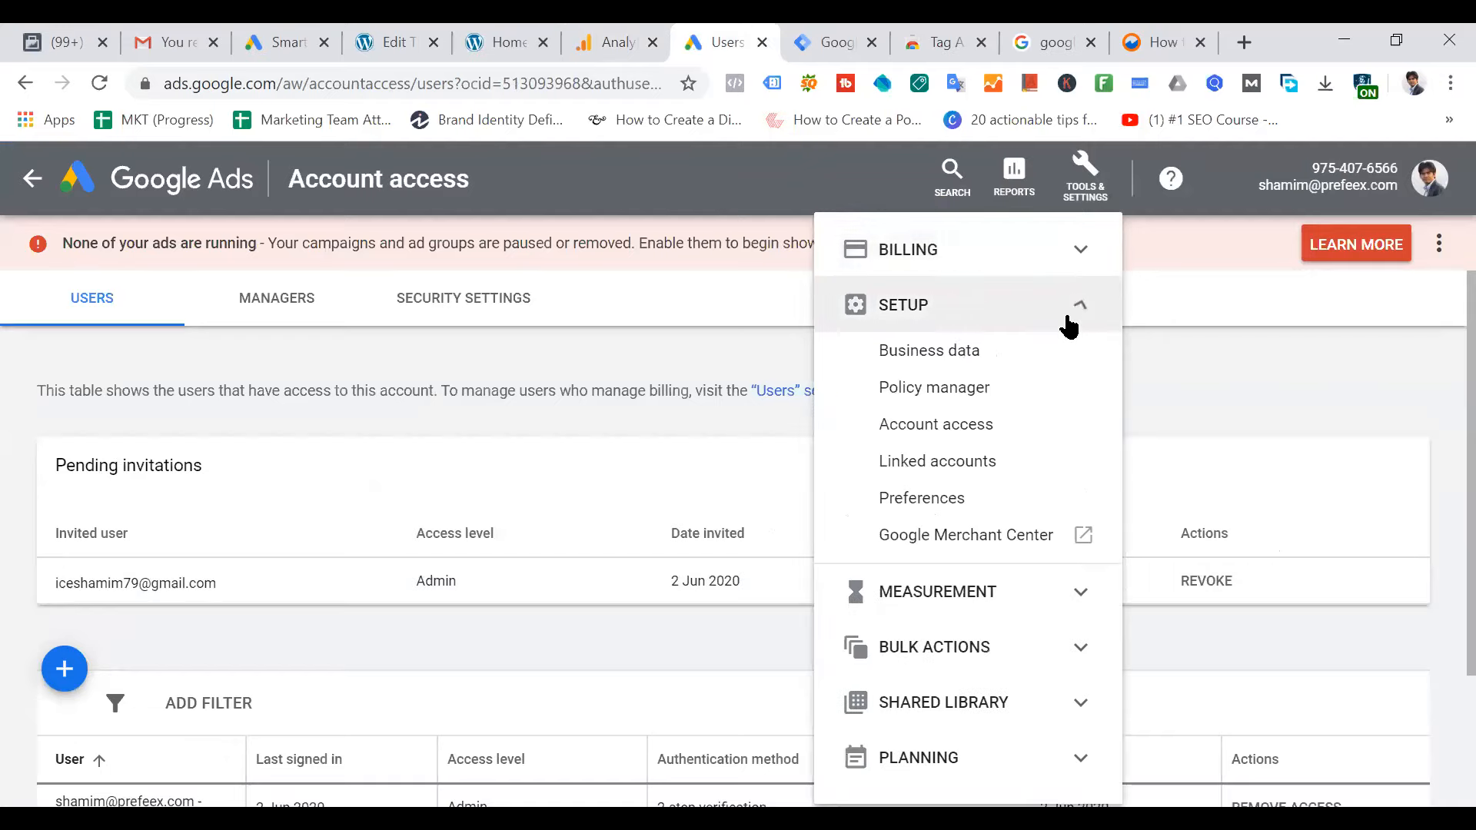
click(959, 478)
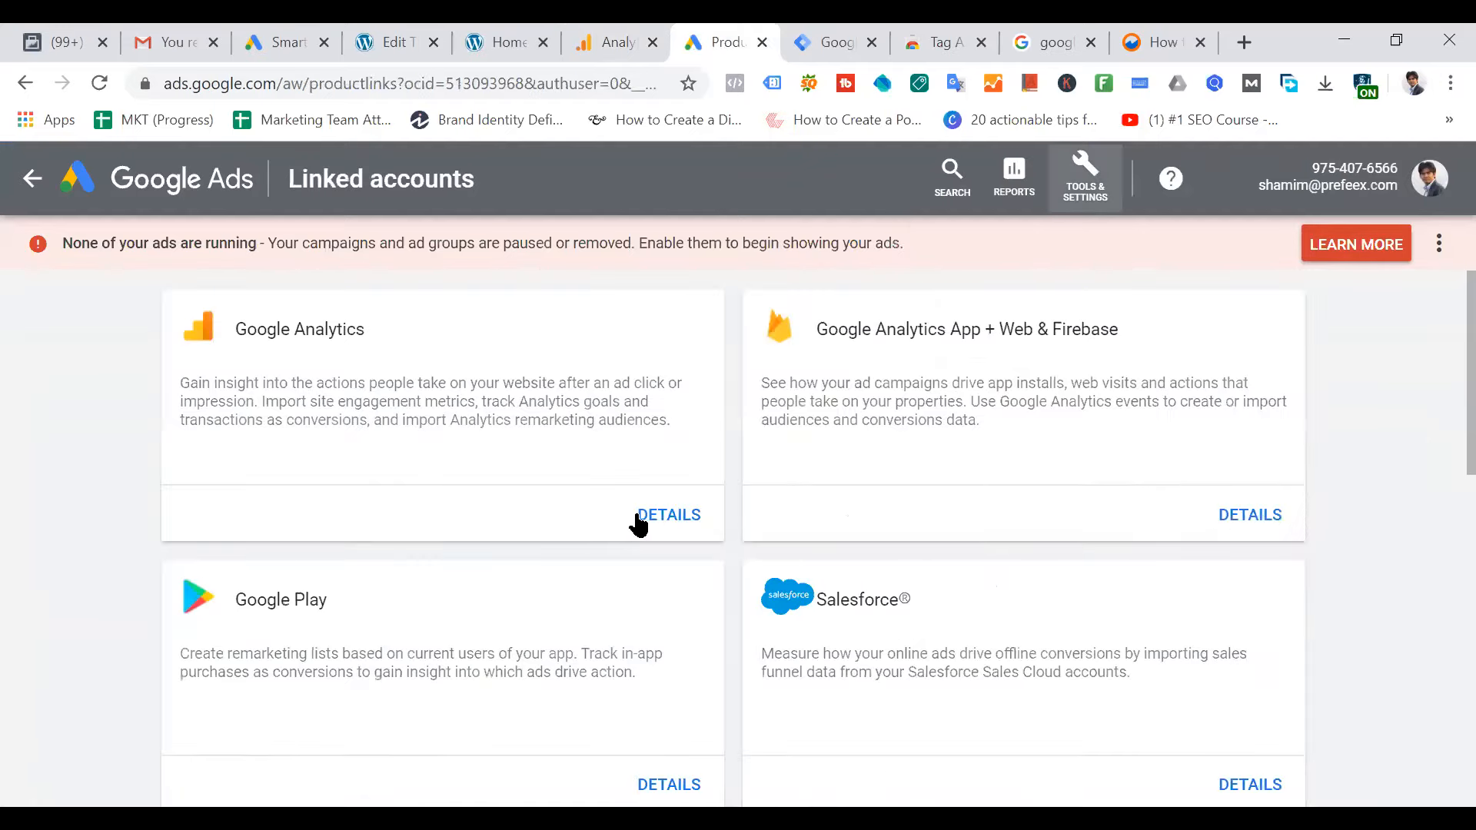
click(642, 527)
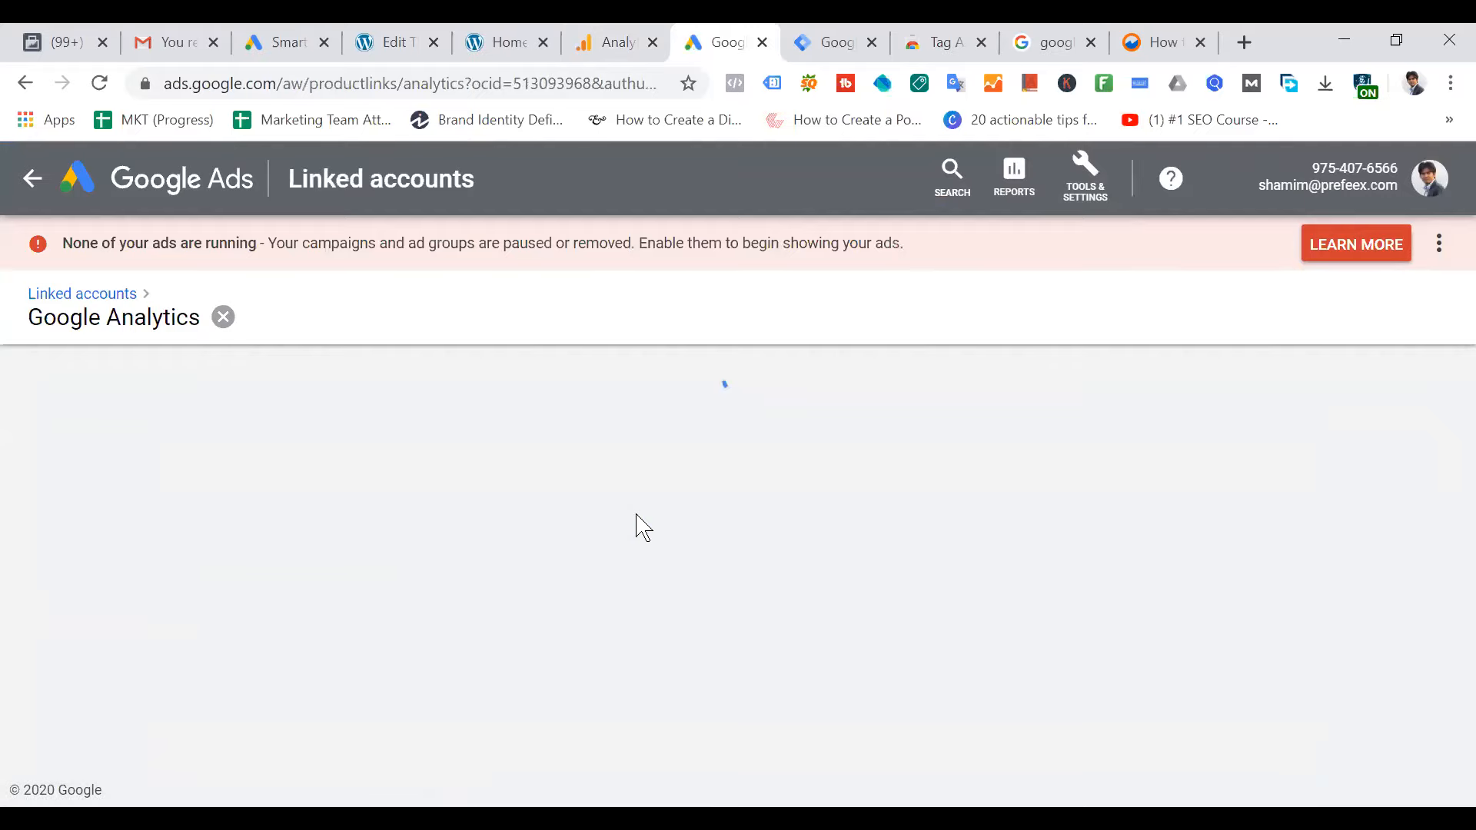
scroll(116, 614, down, 3)
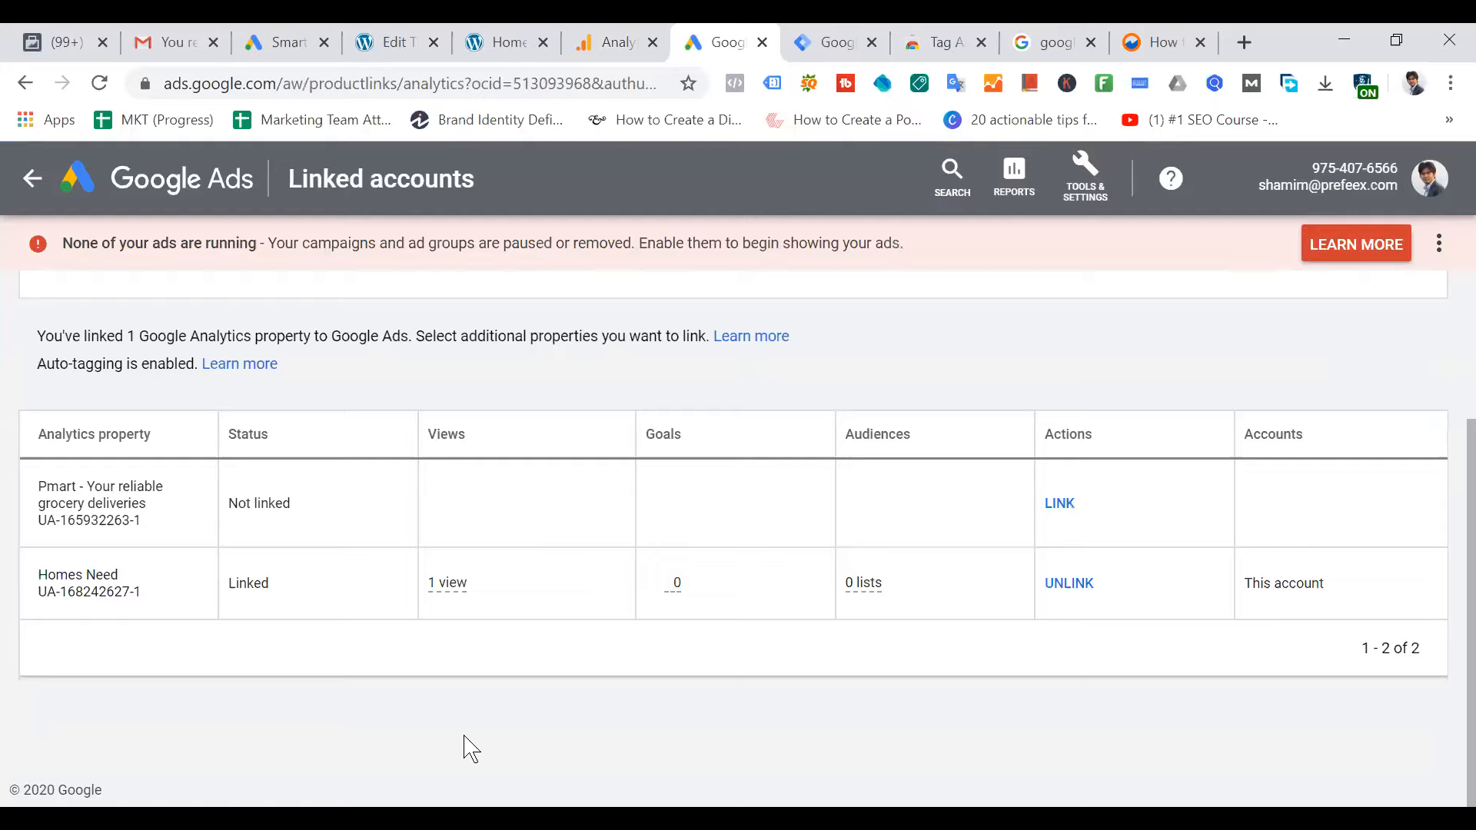
Switch to Google Tag Manager and leave preview mode for the myhomesneed.com workspace
click(830, 44)
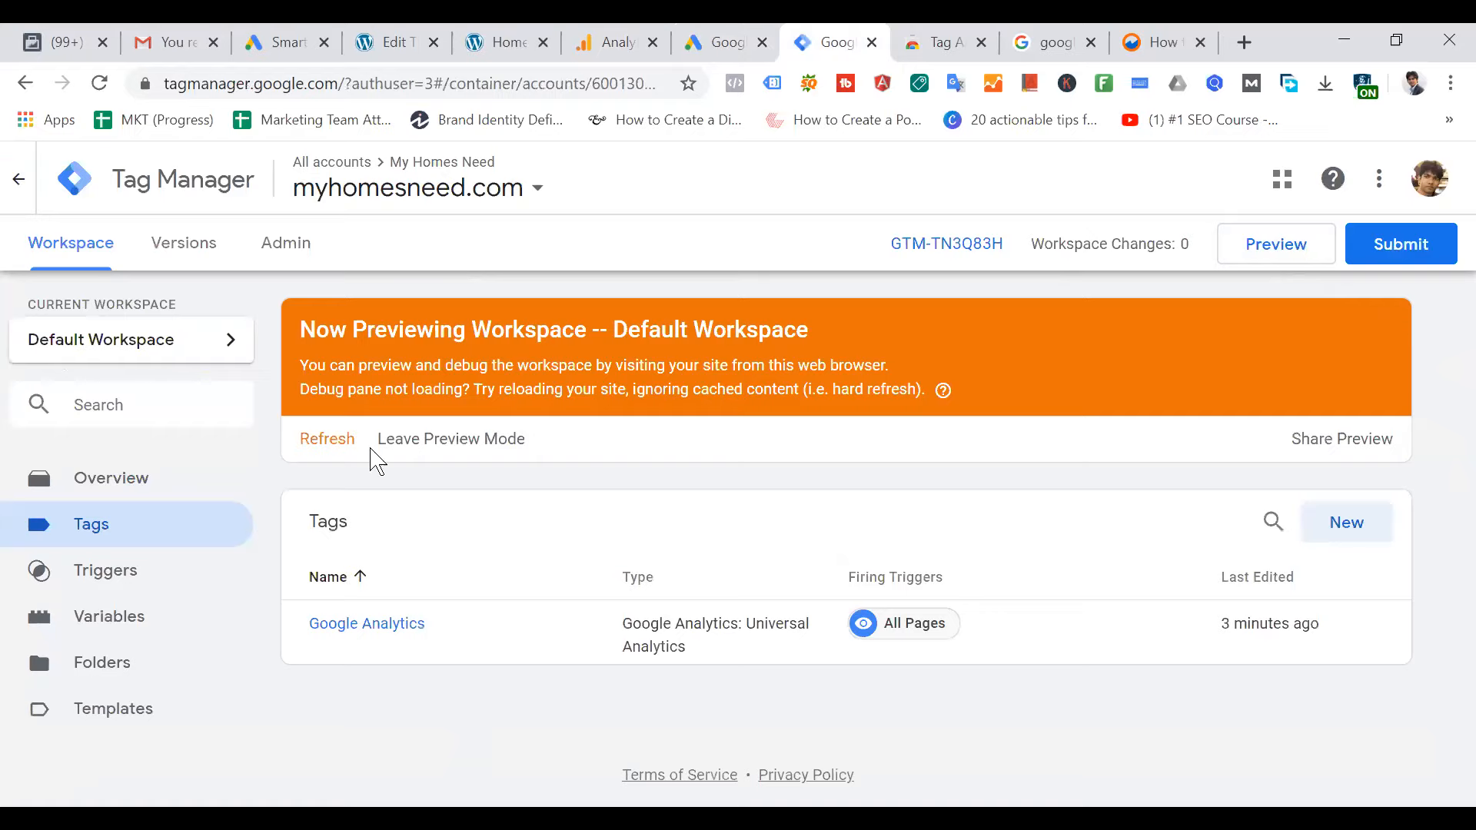
click(453, 438)
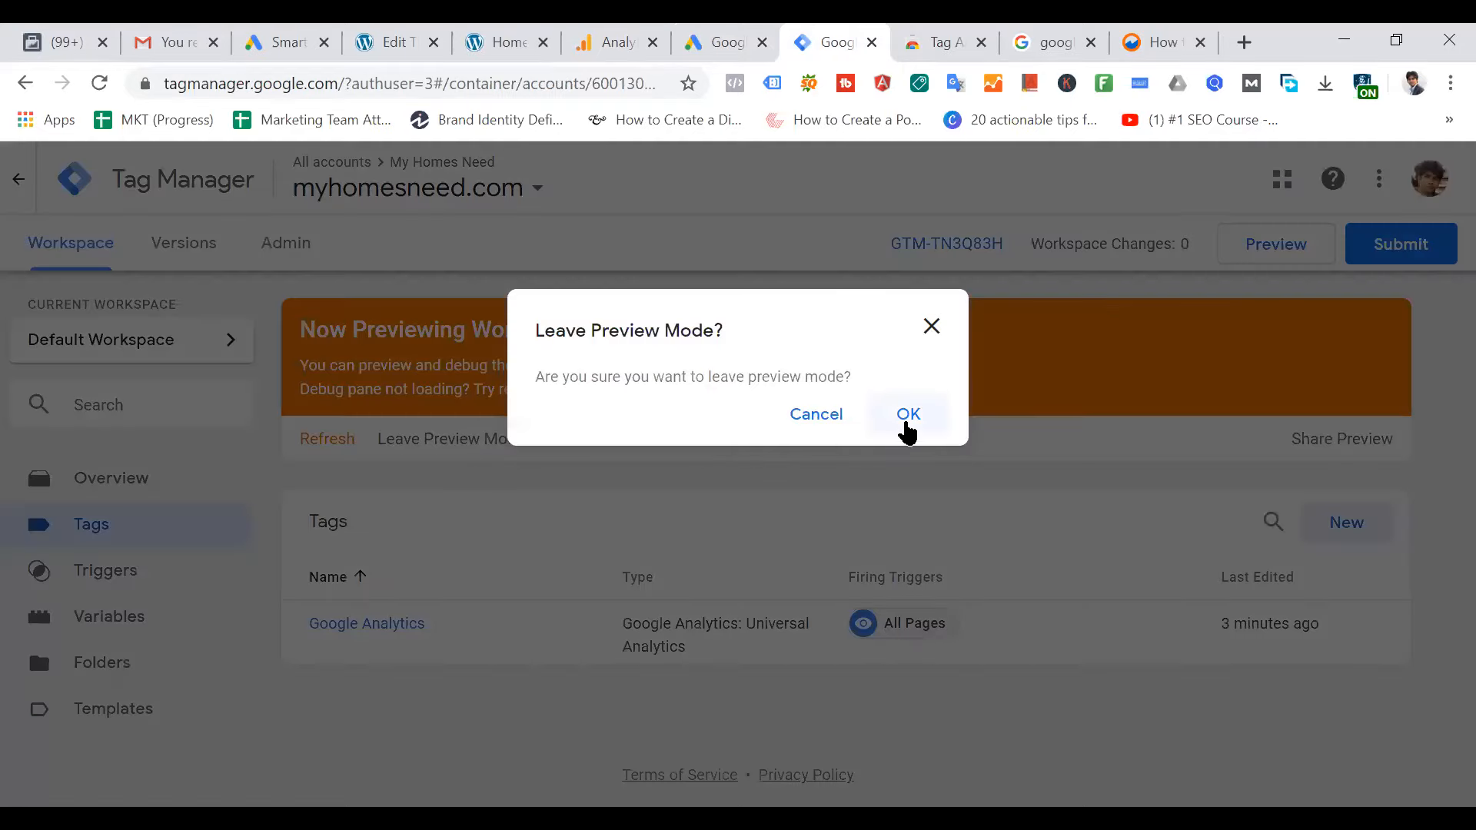
click(907, 415)
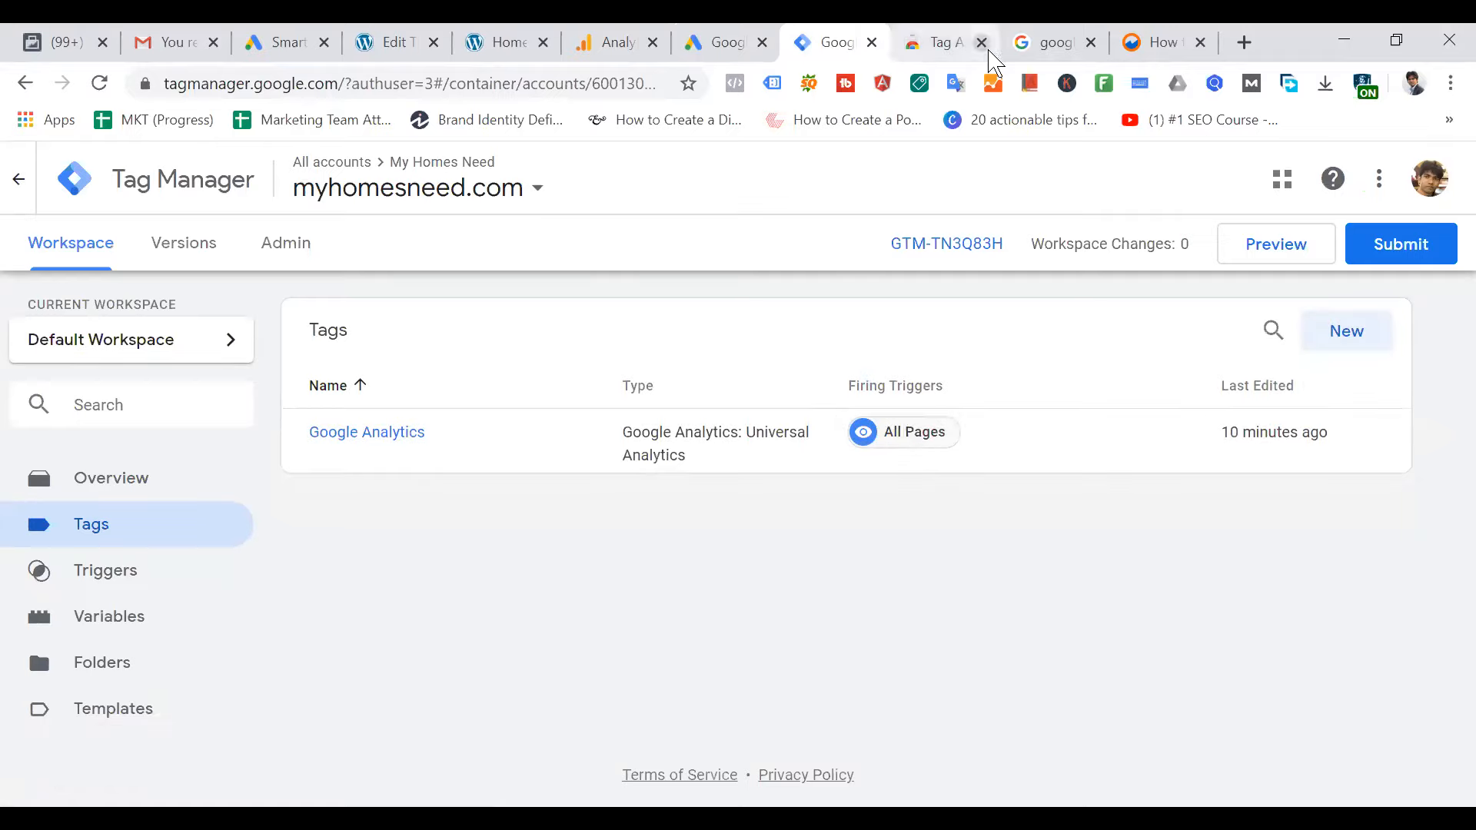
Open the Analytics home page and view the Google Ads overview and campaigns pages, returning to Analytics
click(626, 44)
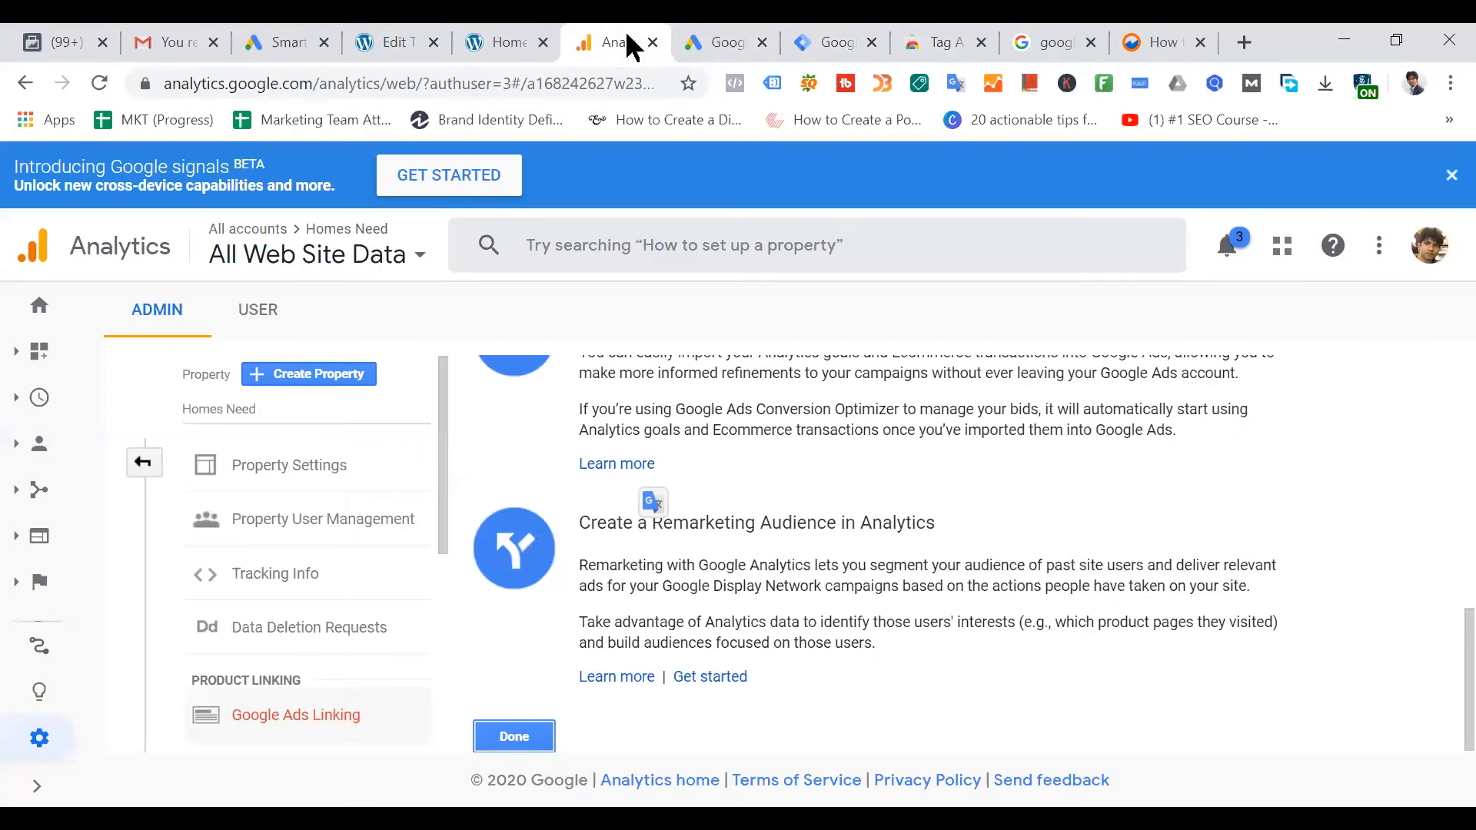
click(46, 311)
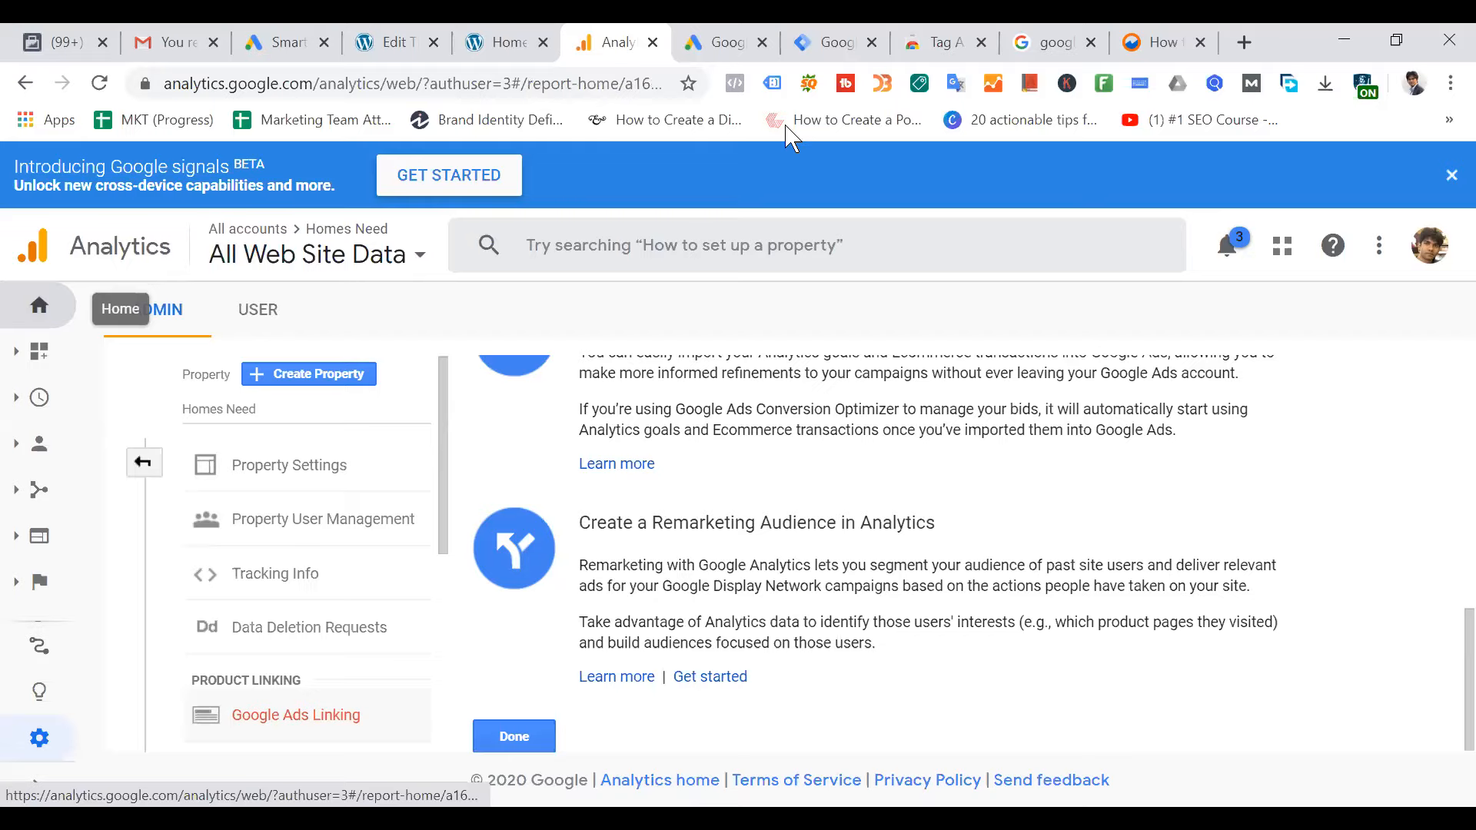
click(735, 39)
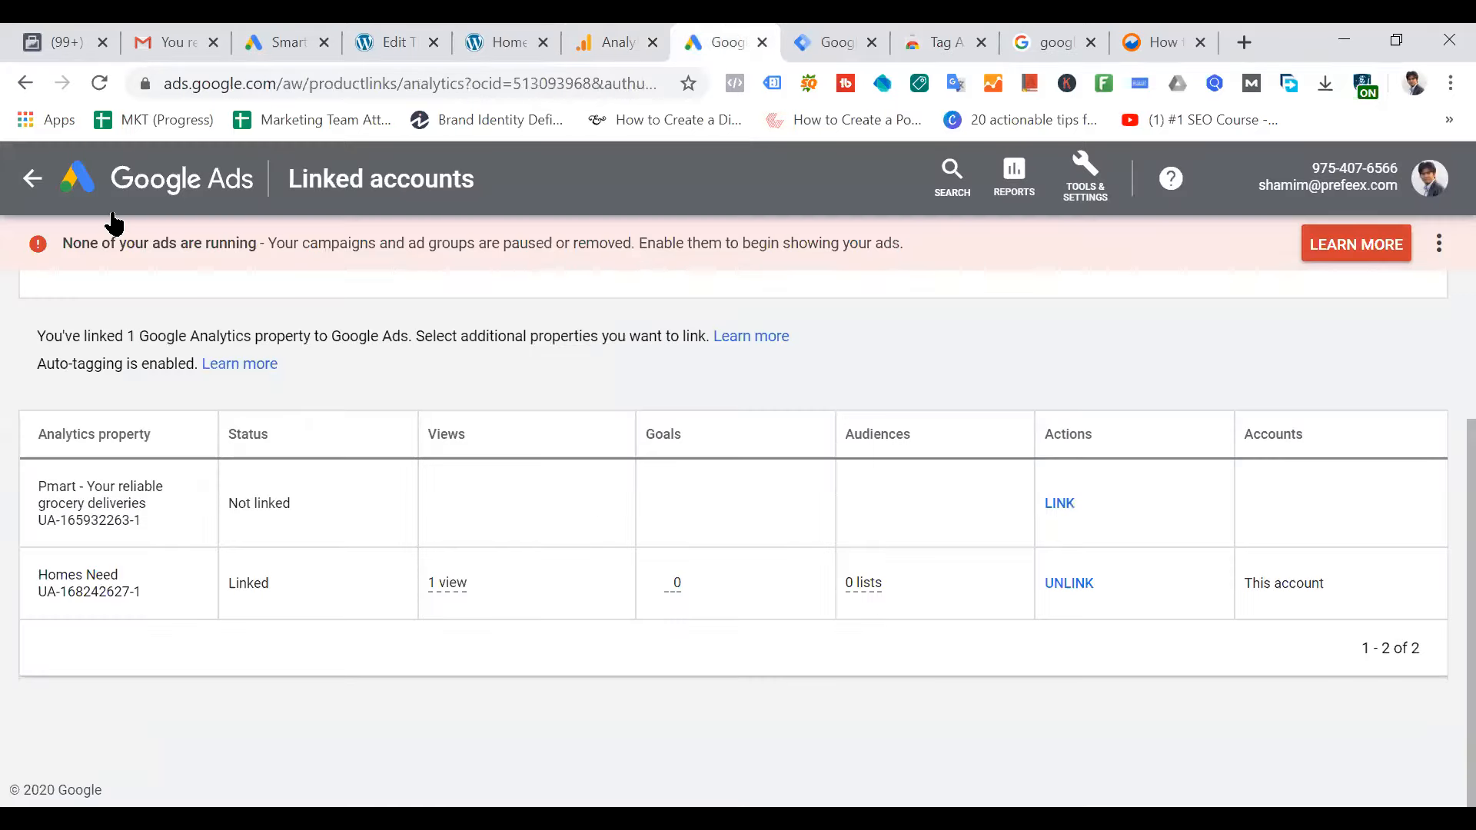
click(155, 186)
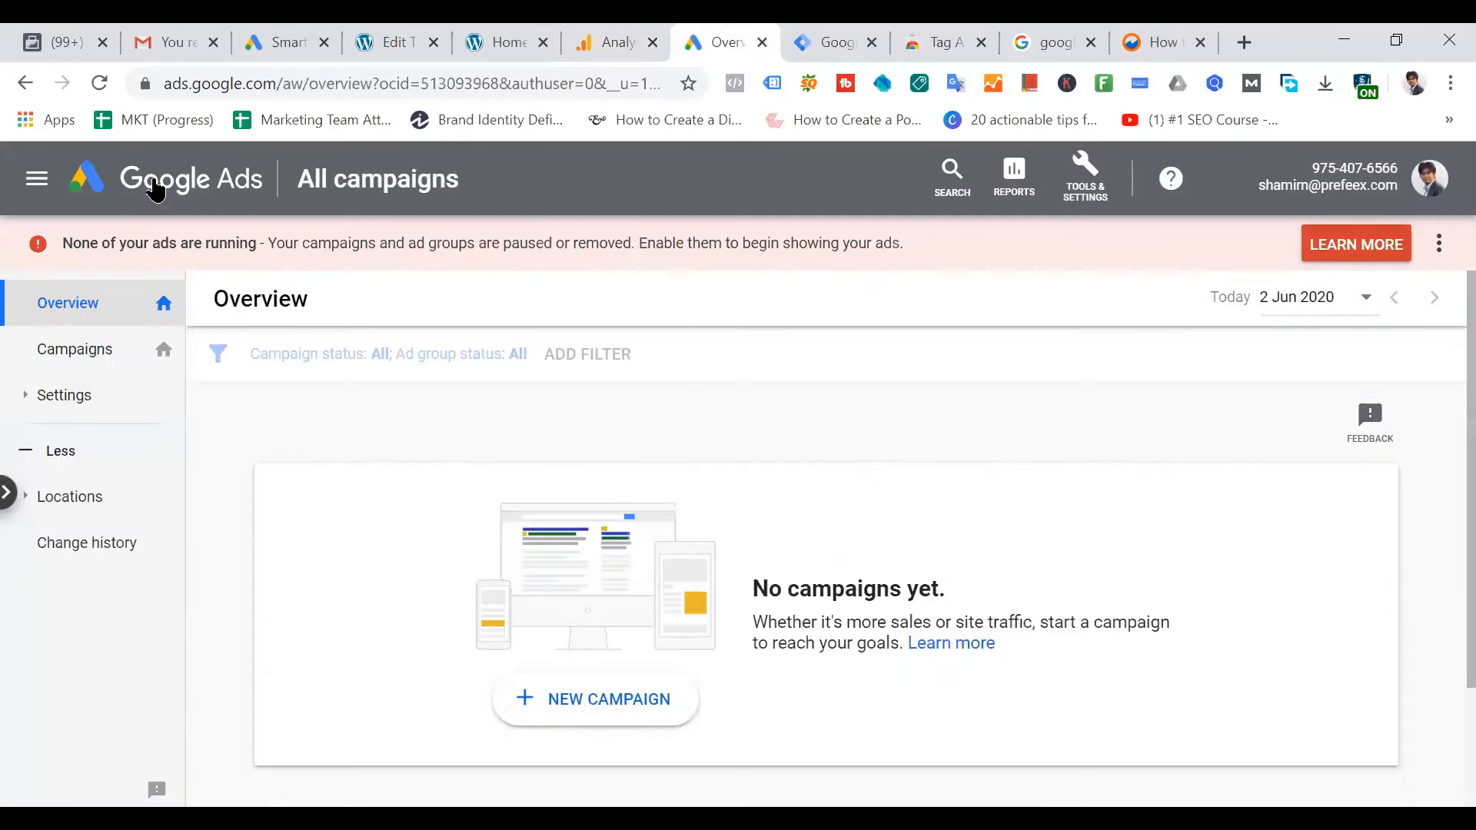
click(114, 351)
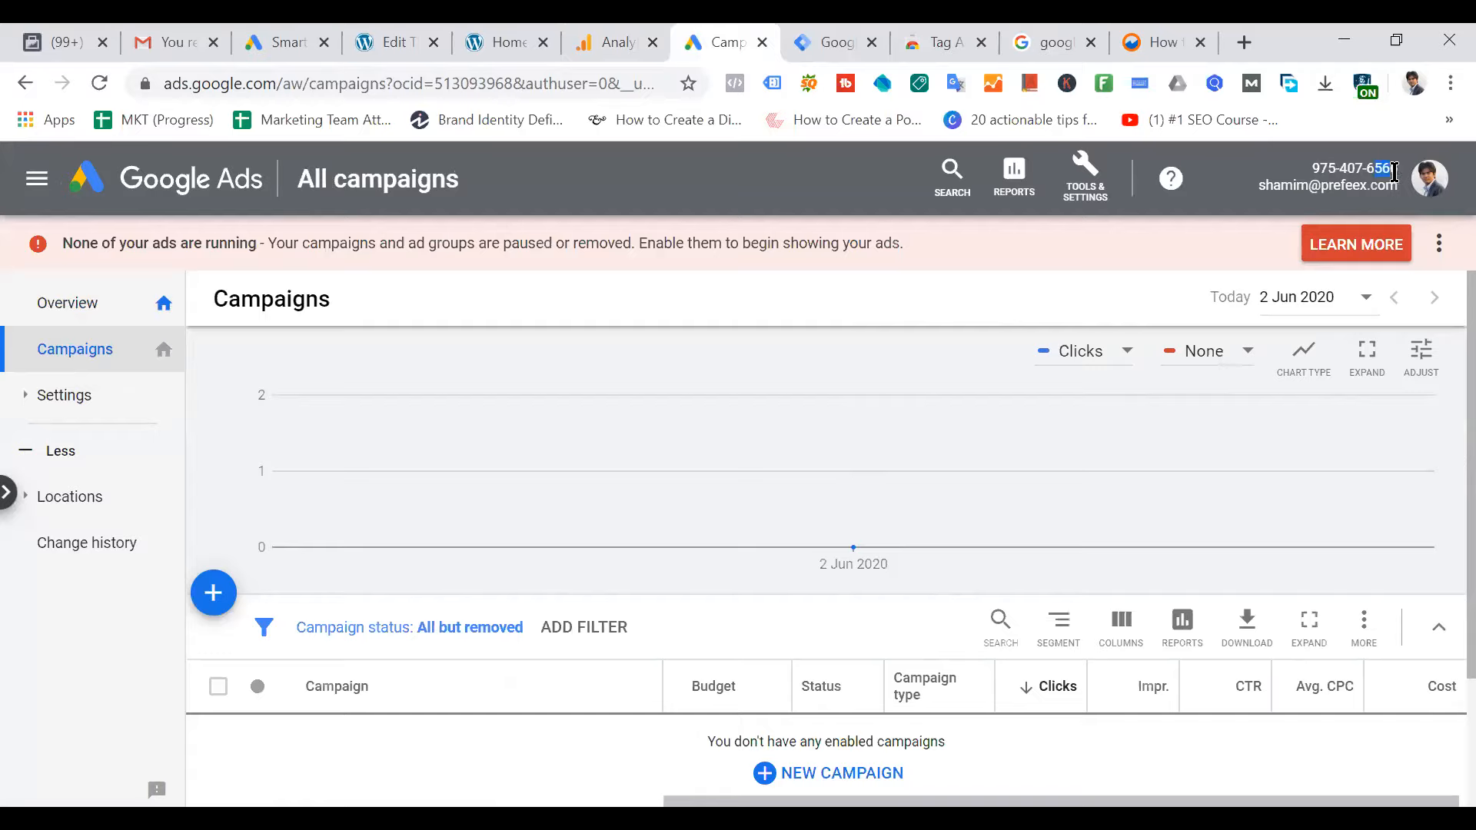
click(626, 42)
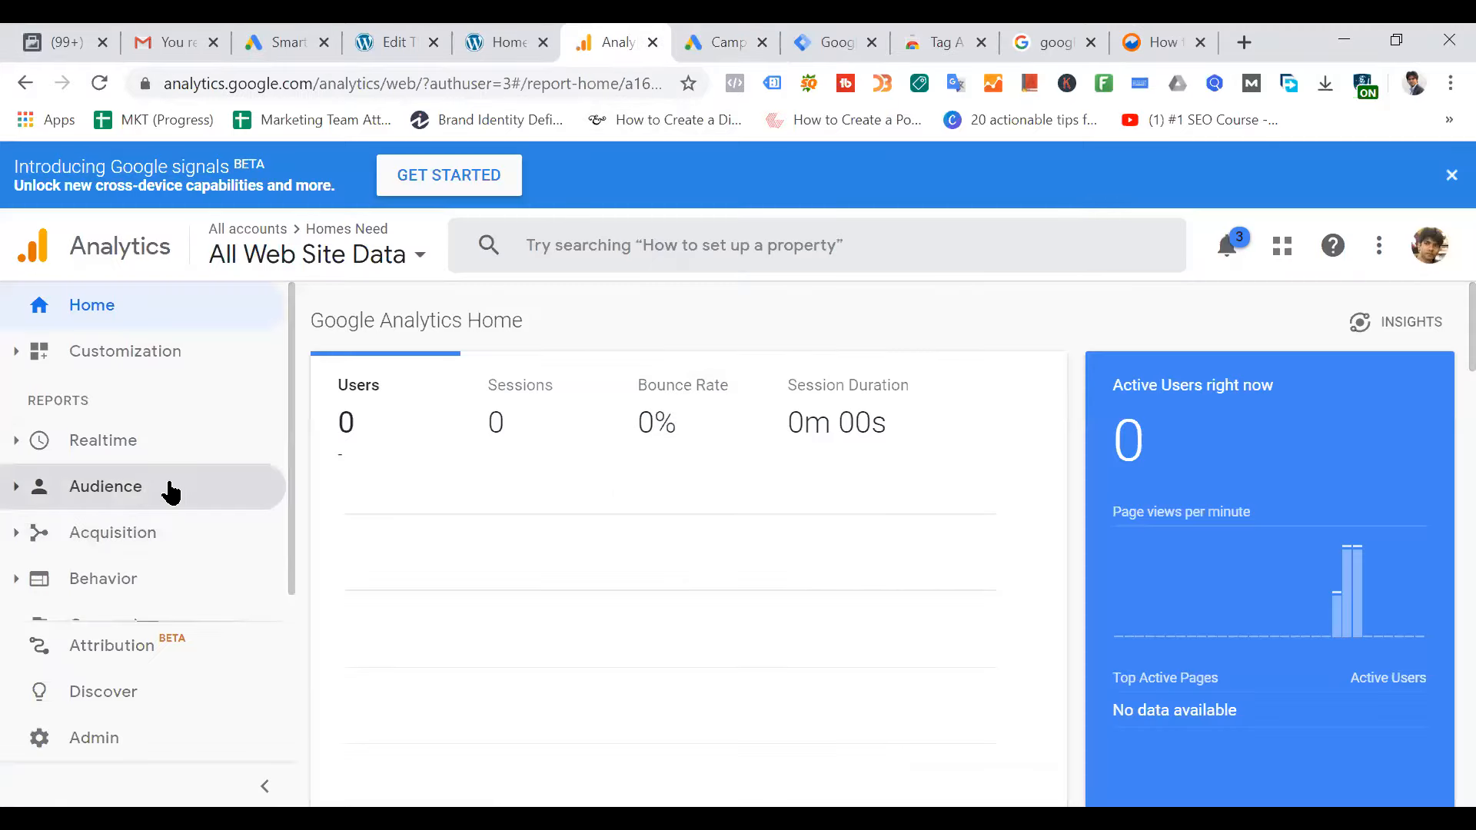
Switch to Google Ads and open its linked accounts page in a separate tab
scroll(166, 492, down, 1)
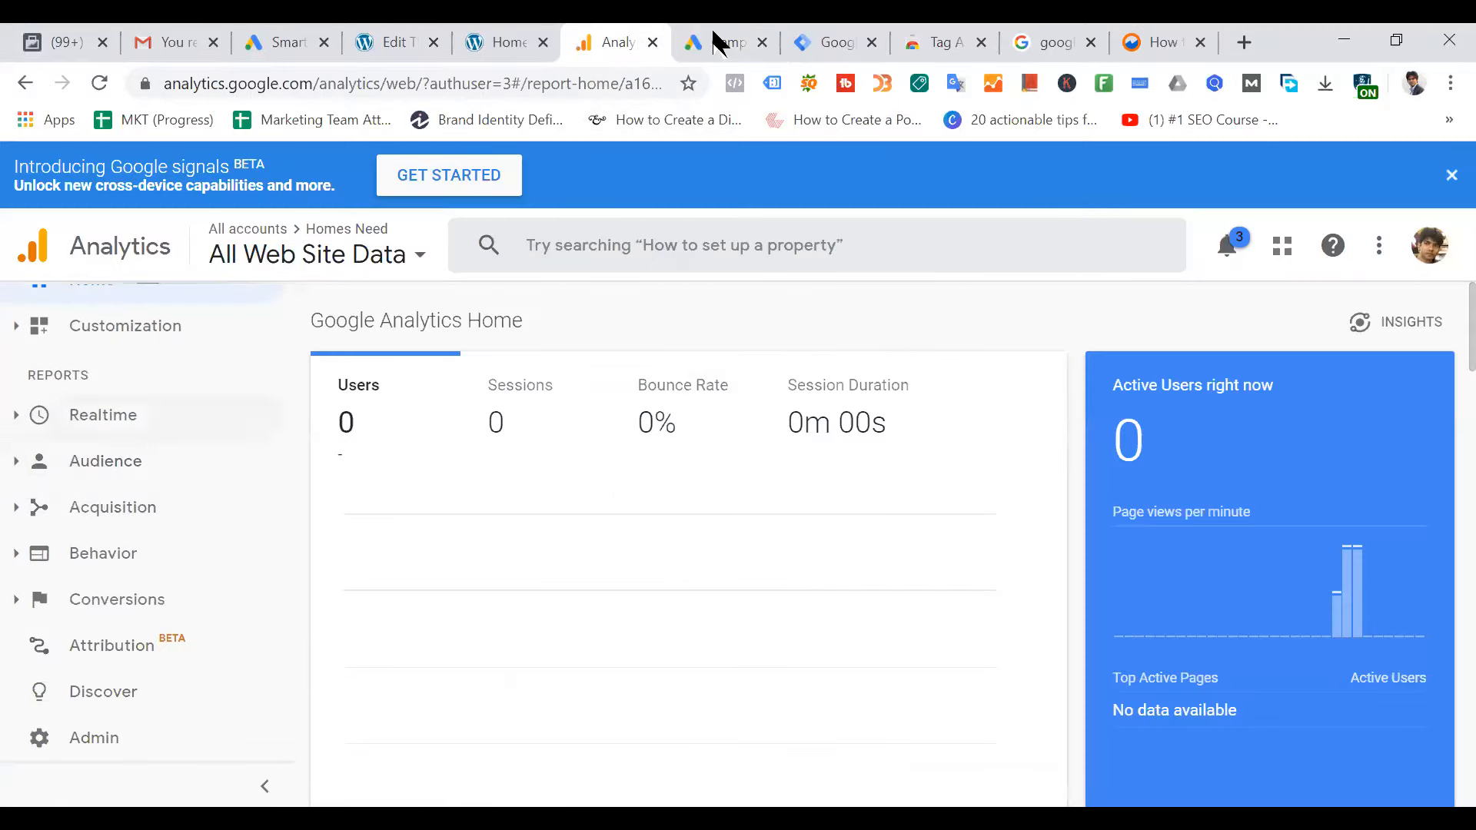
click(754, 42)
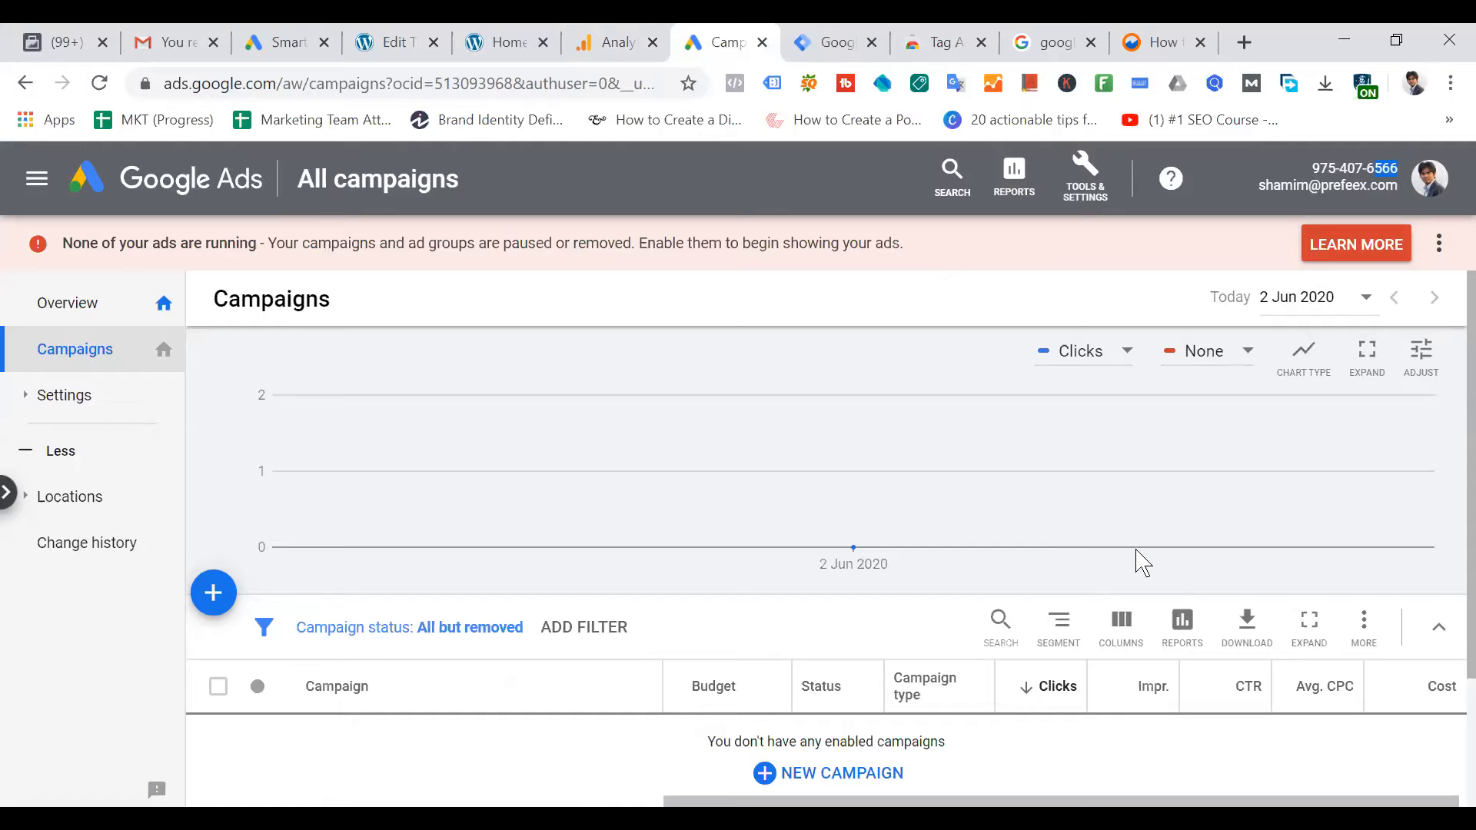
click(1085, 177)
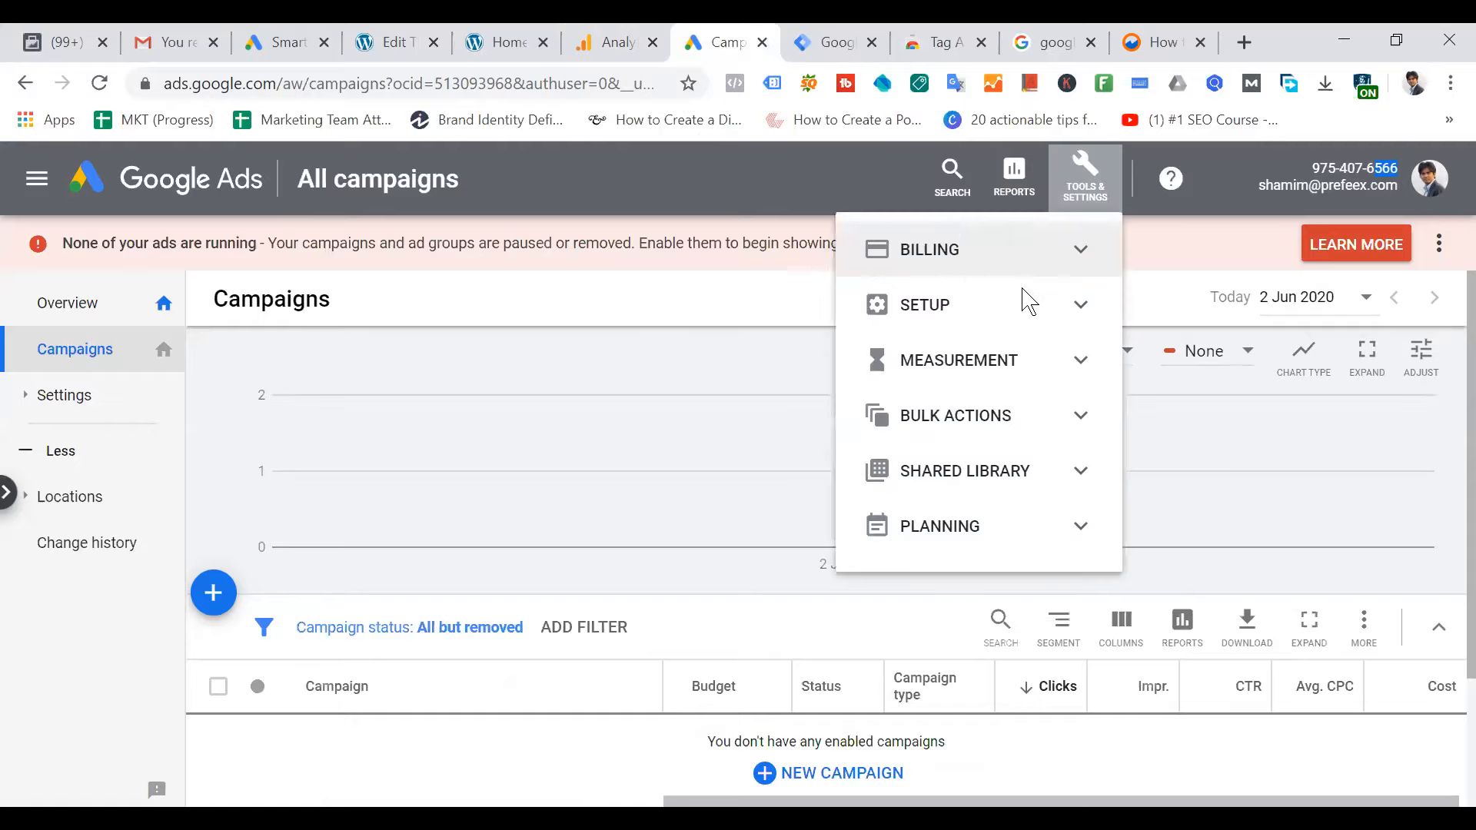
click(1063, 319)
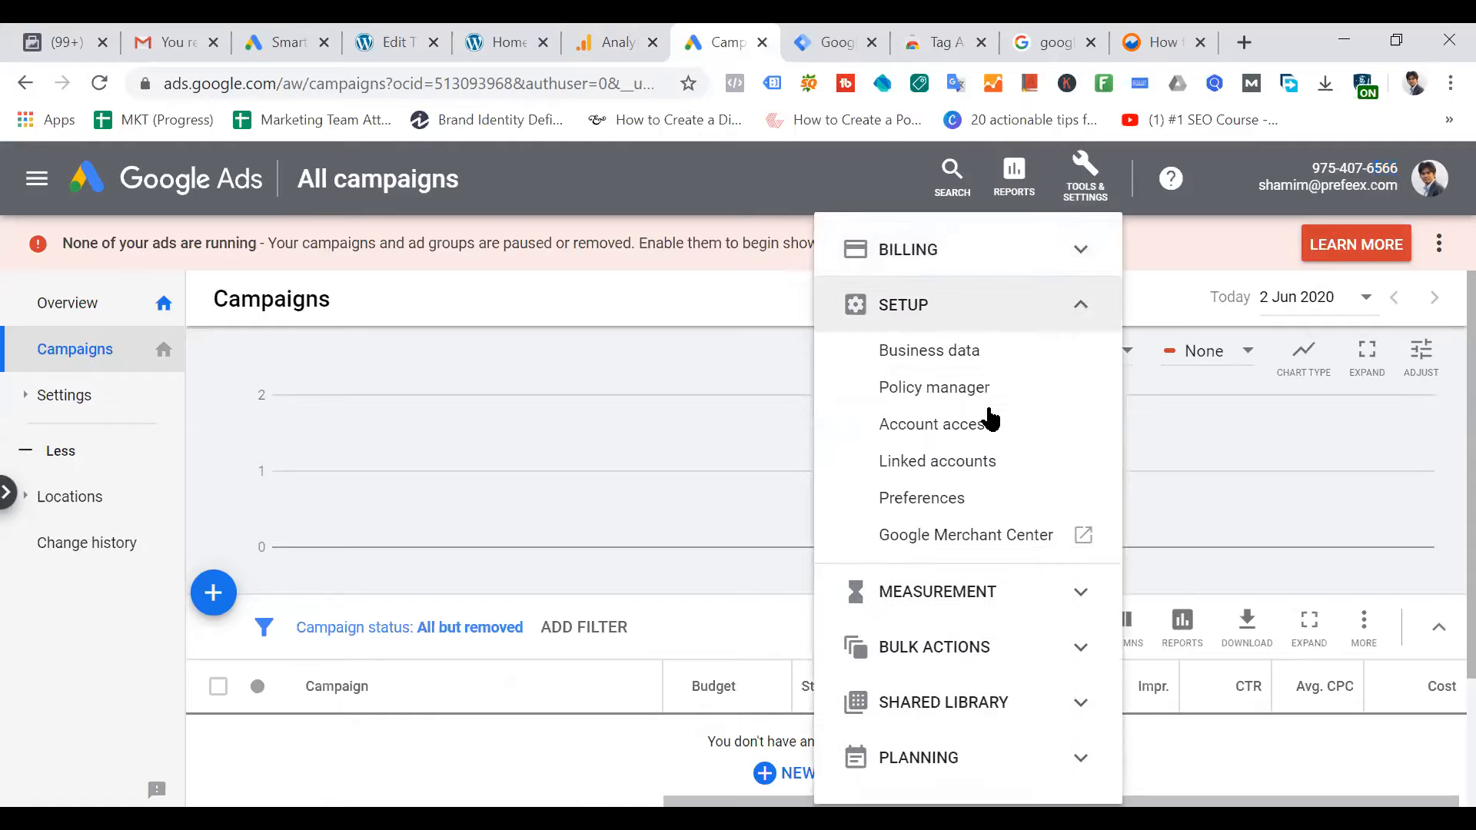
right_click(967, 462)
click(1002, 483)
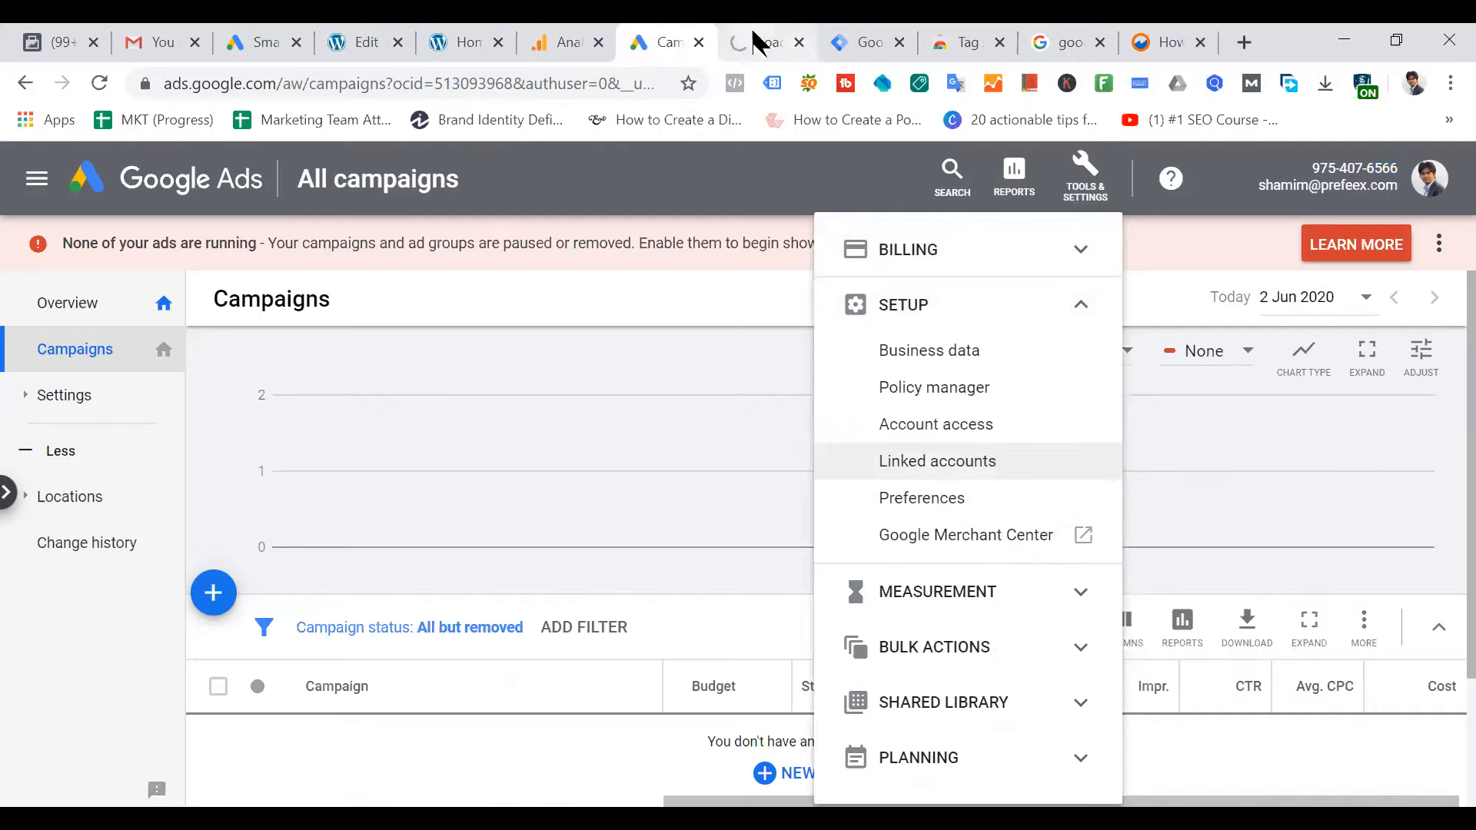
click(757, 43)
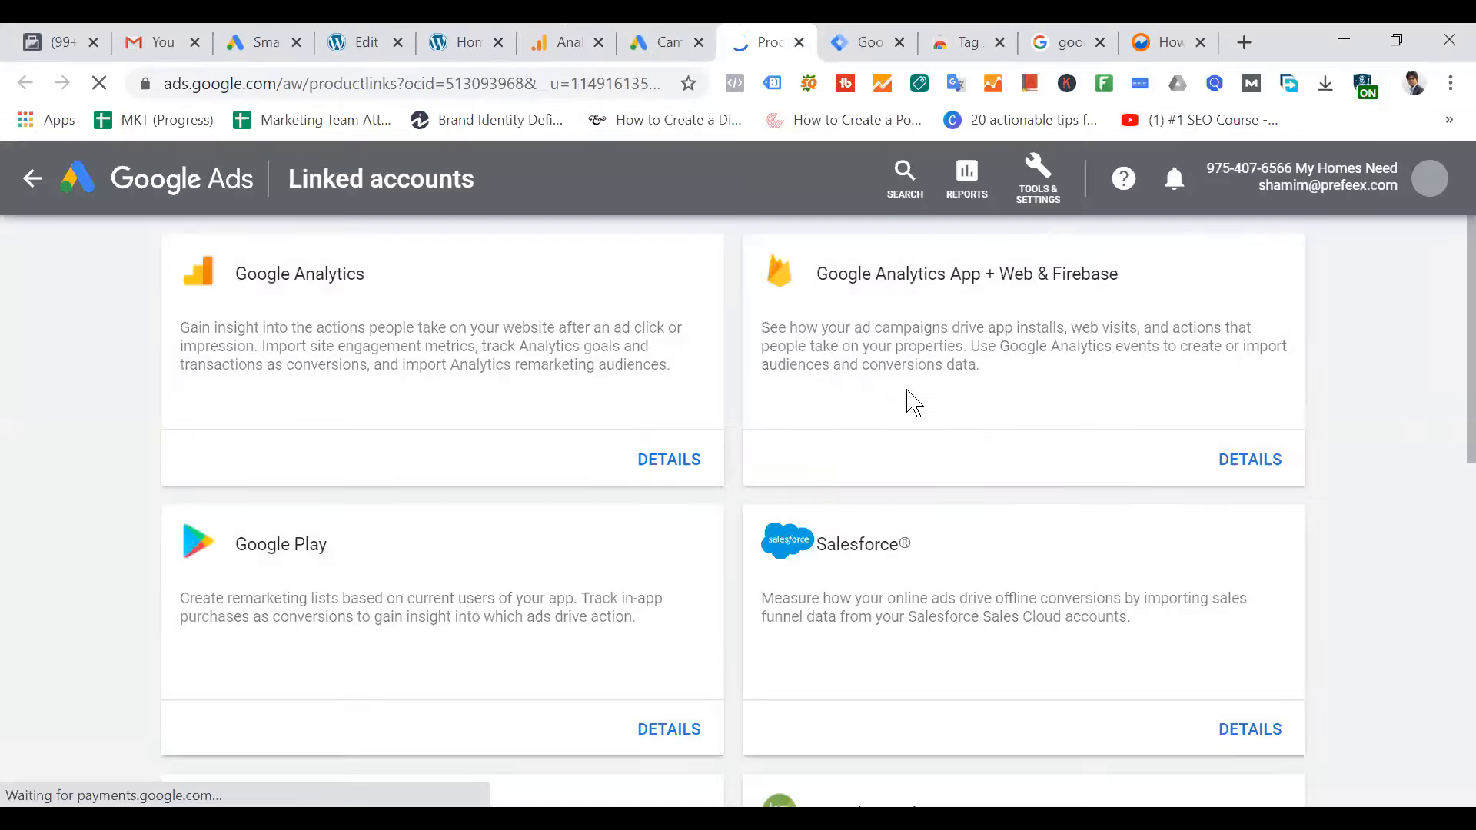
Open the Google Analytics details in linked accounts and check the Homes Need property's ID and link status against the Ads account number
click(651, 462)
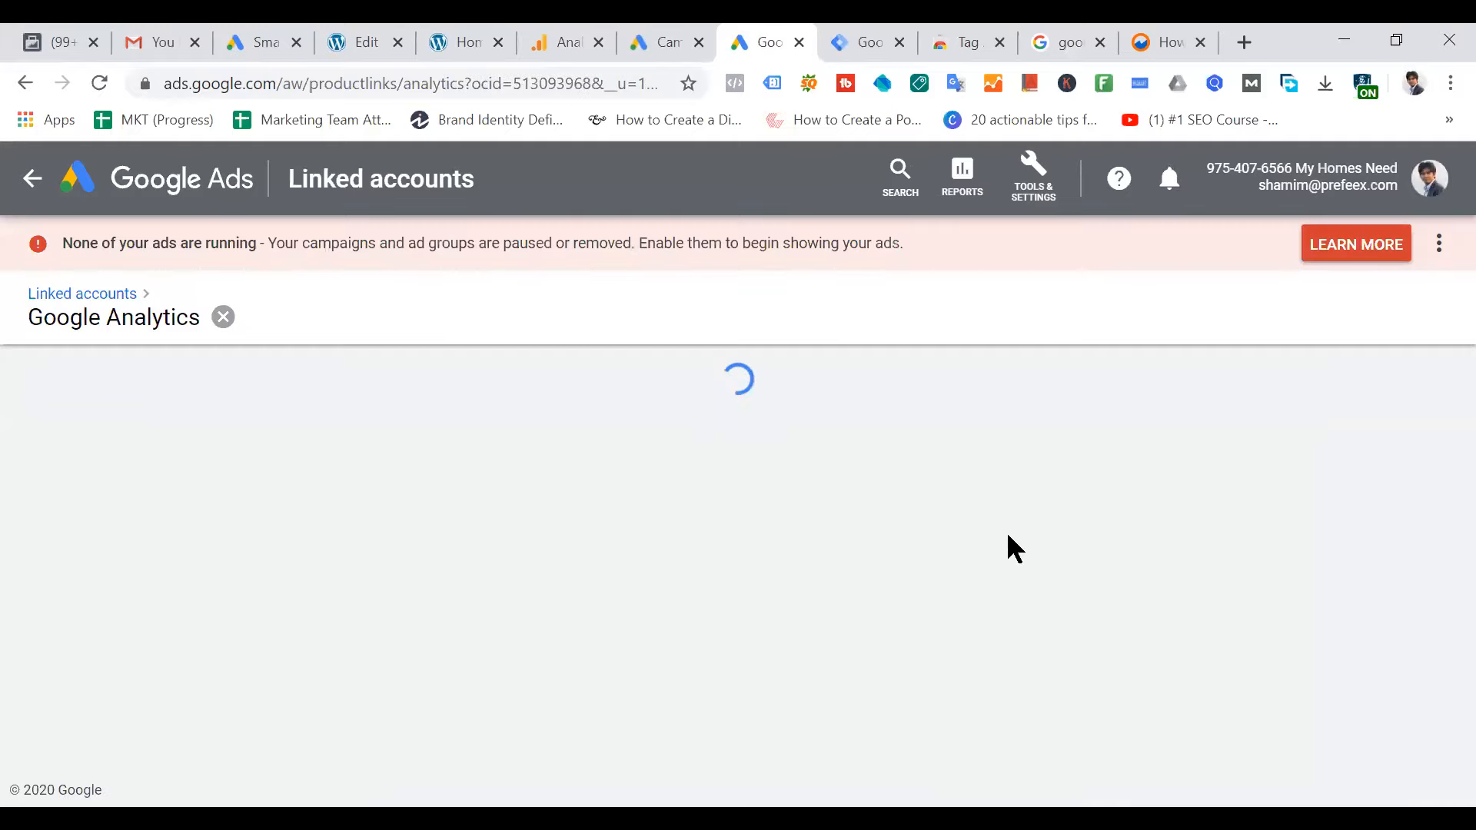
scroll(1011, 544, down, 3)
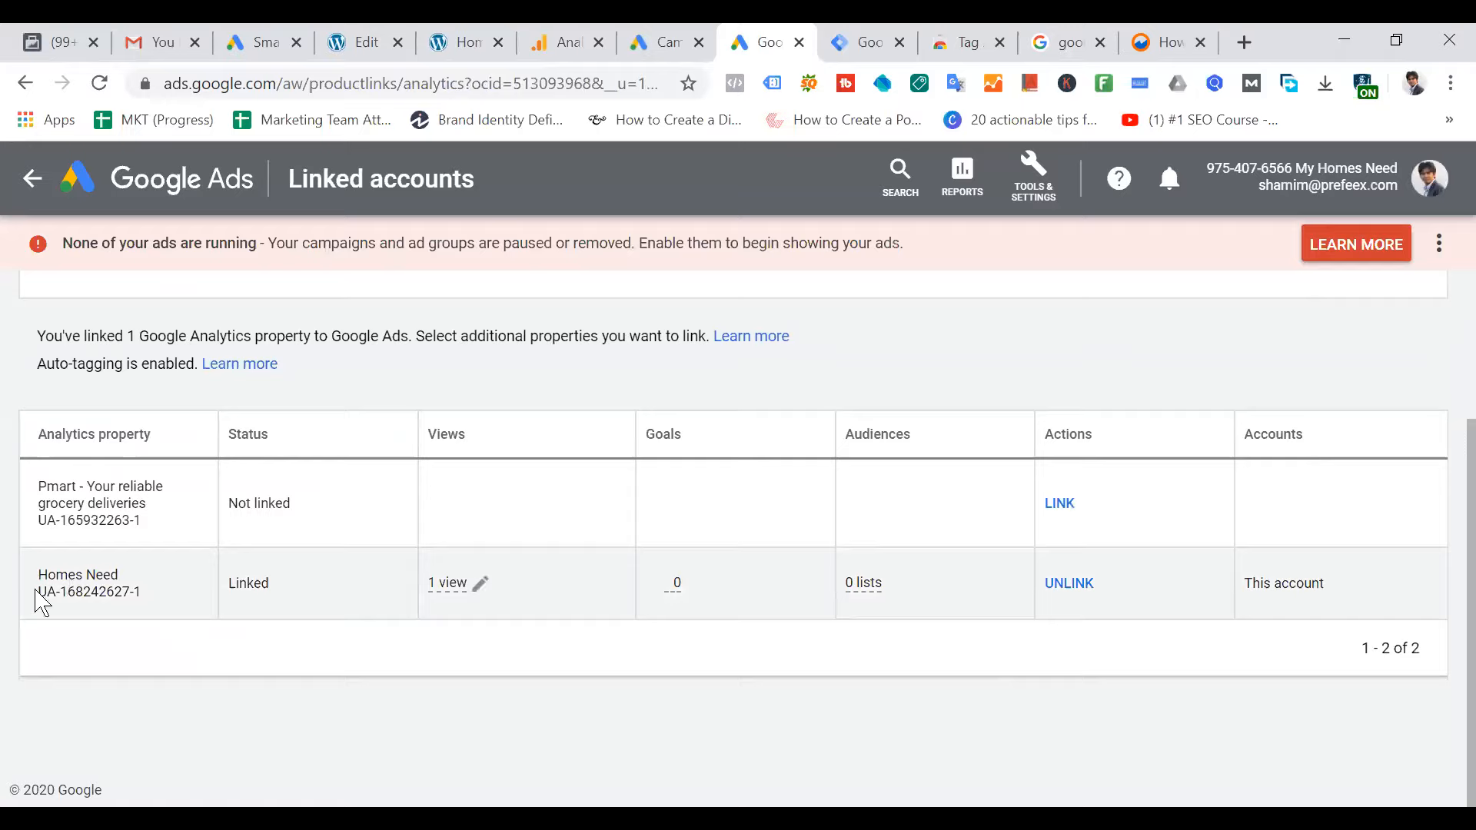
drag(63, 591, 142, 592)
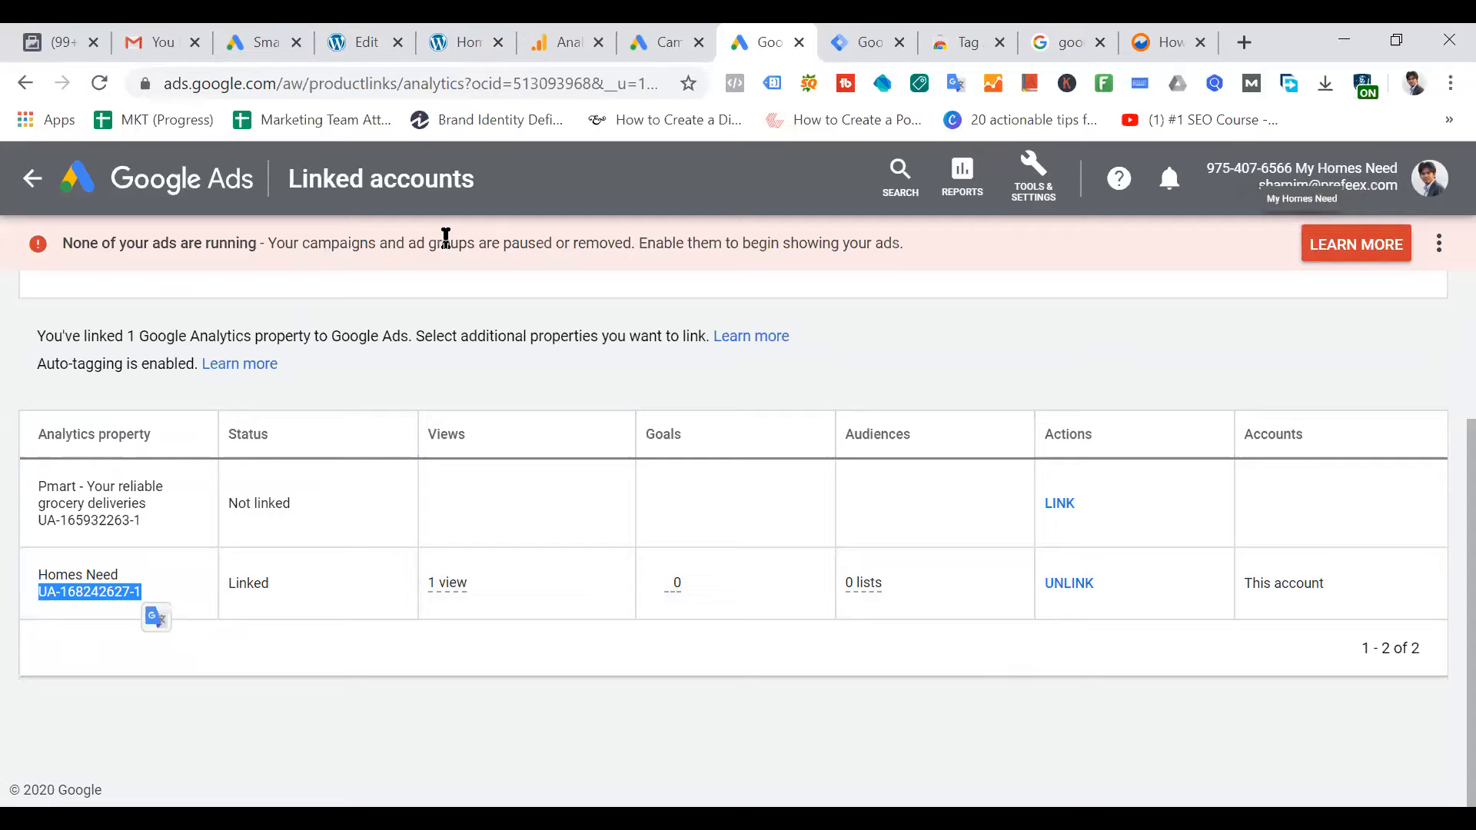
drag(1206, 168, 1229, 169)
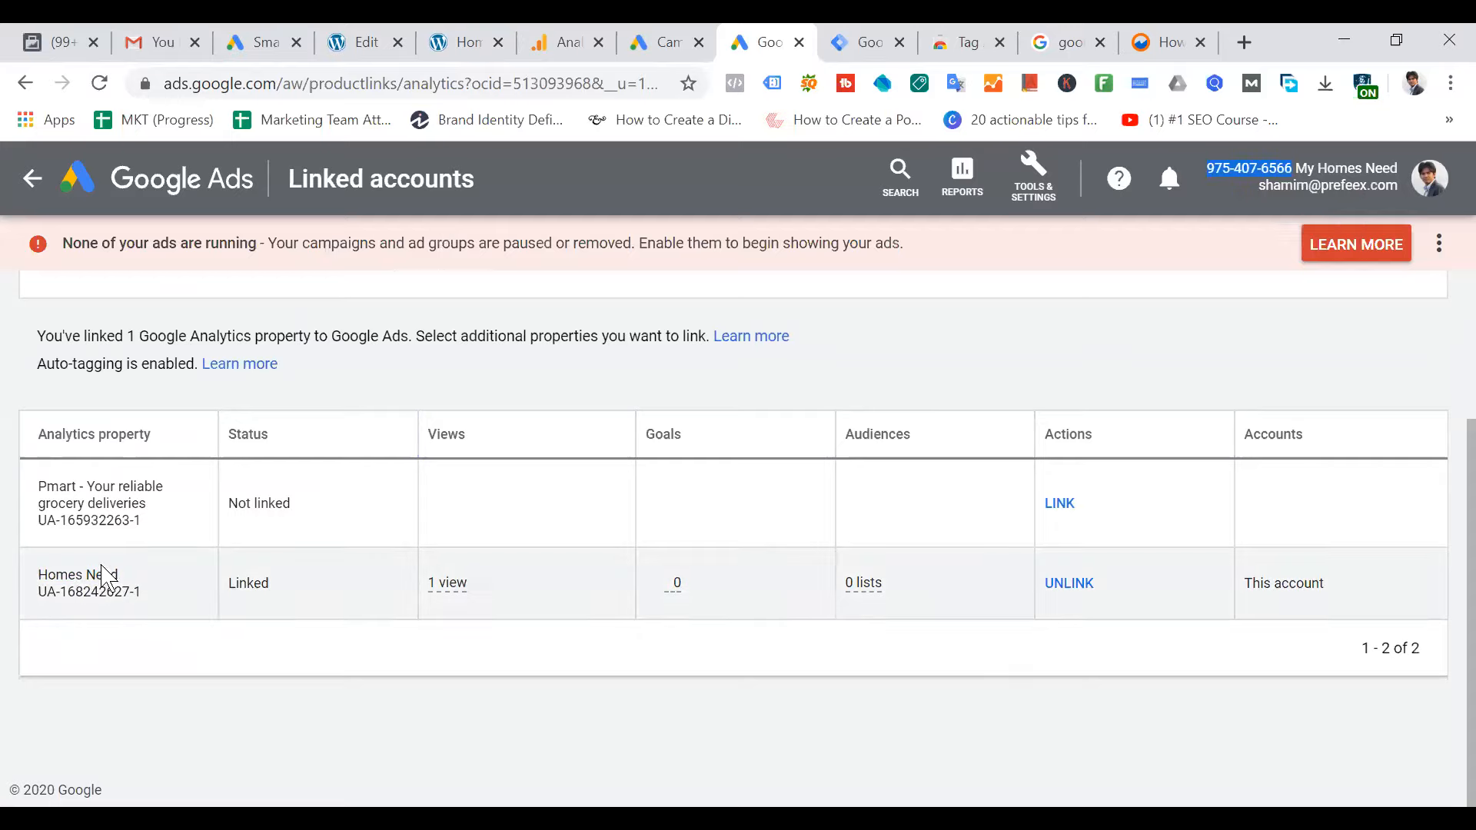
drag(60, 593, 151, 611)
Switch to Analytics, open the Homes Need property's Google Ads Linking settings and review the My Homes Need link group configuration
click(584, 41)
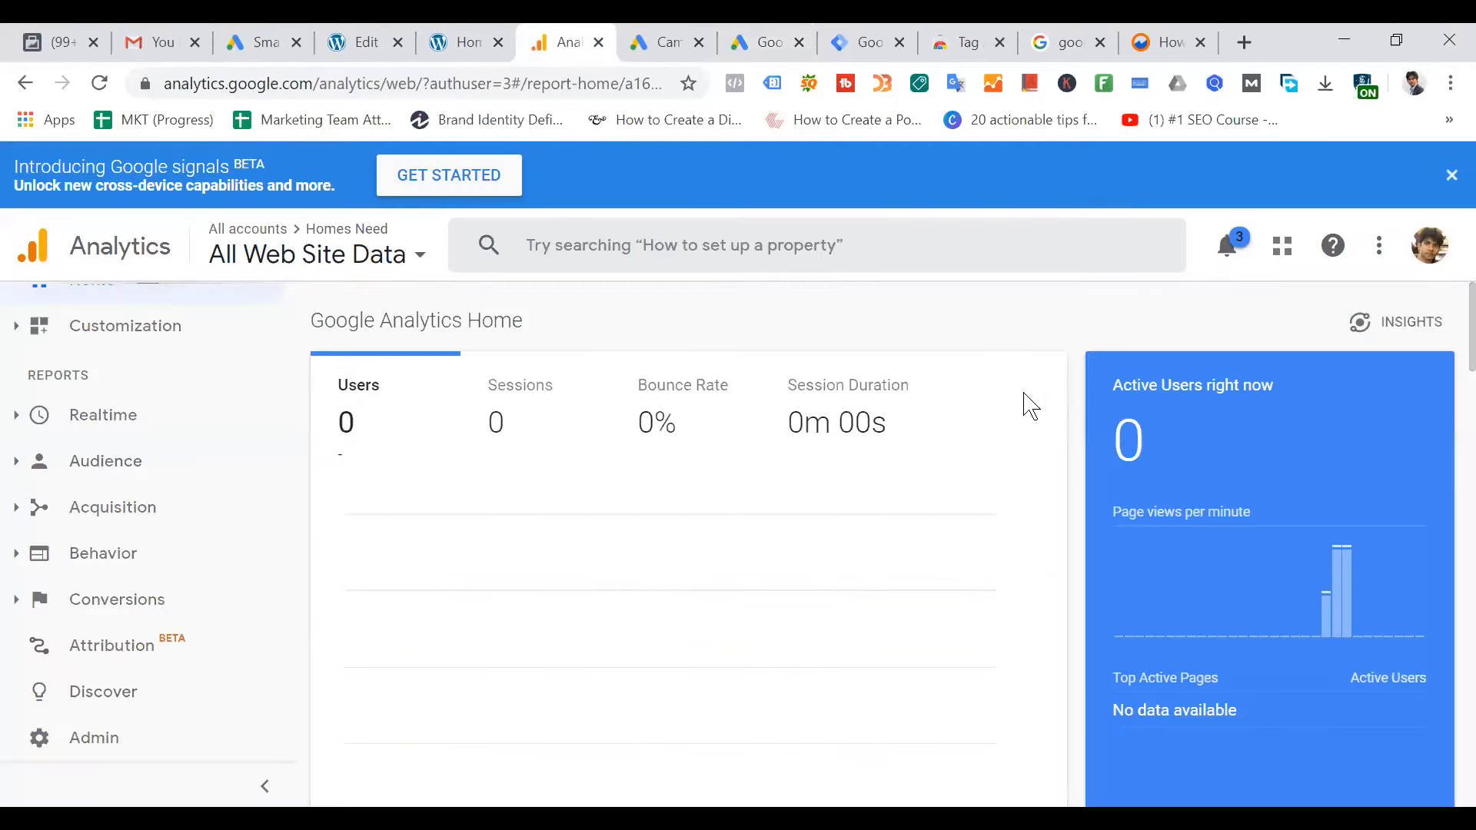
click(131, 742)
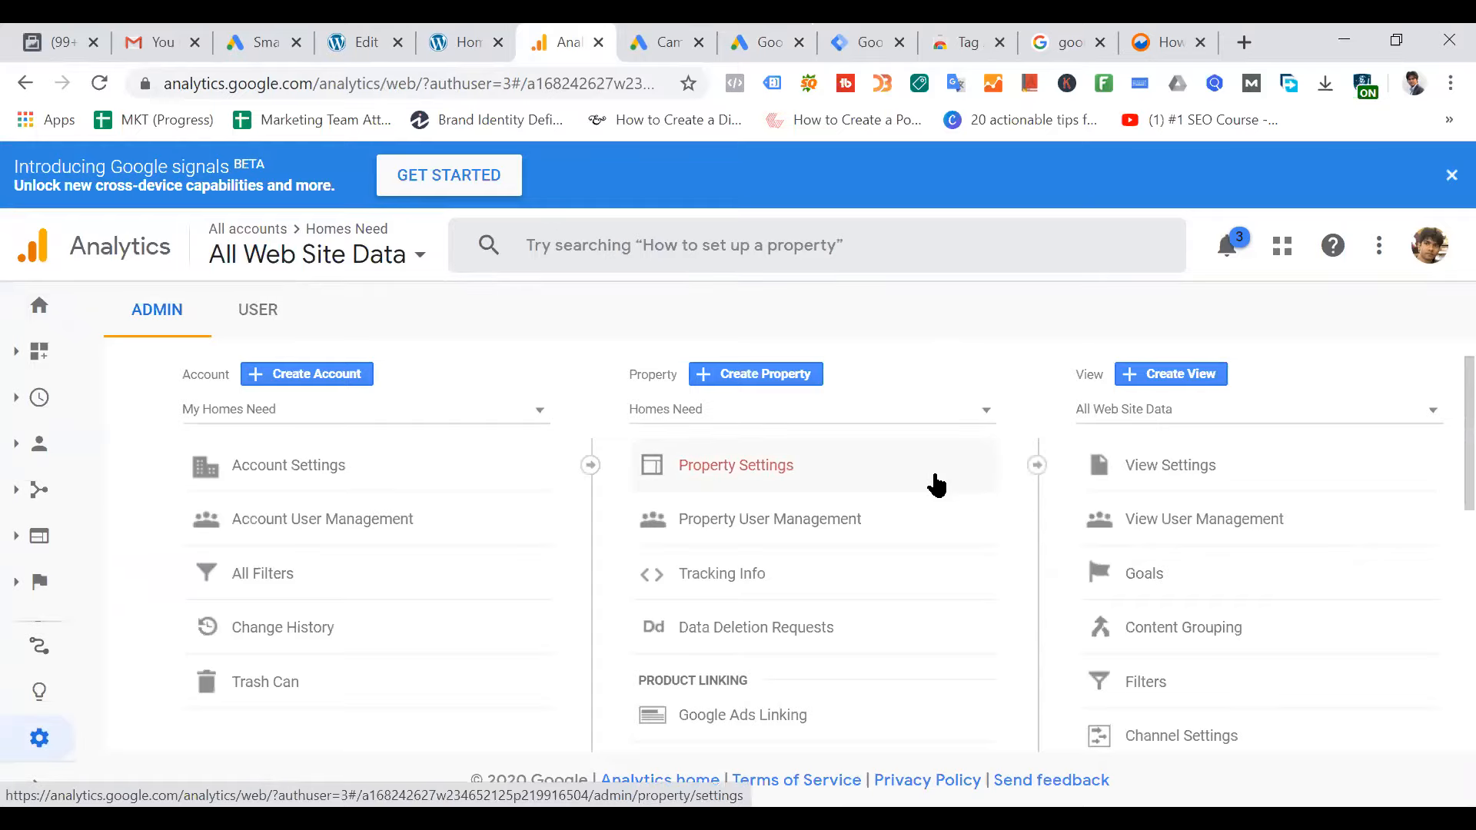
scroll(934, 484, down, 5)
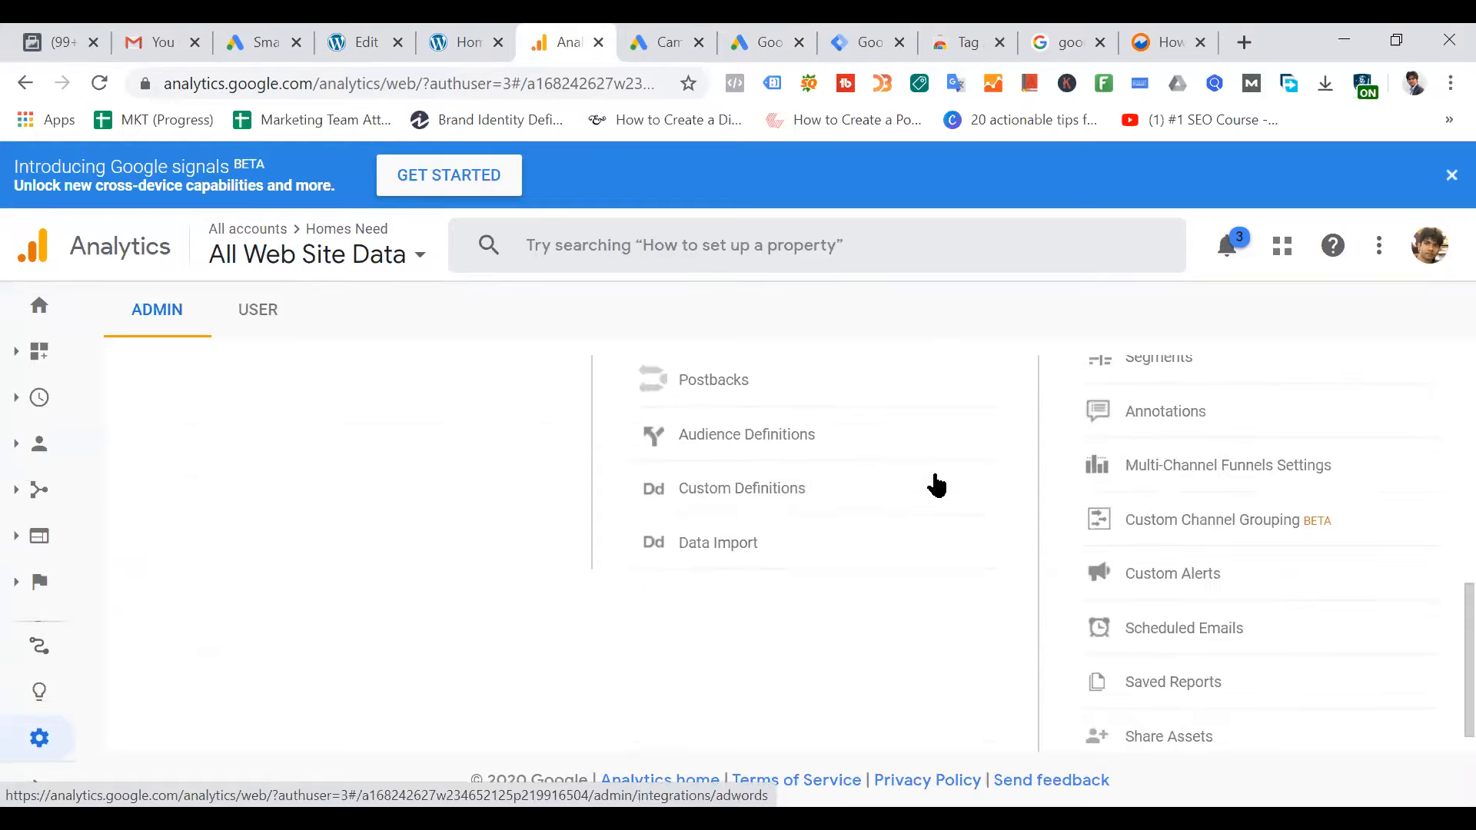
scroll(935, 485, up, 3)
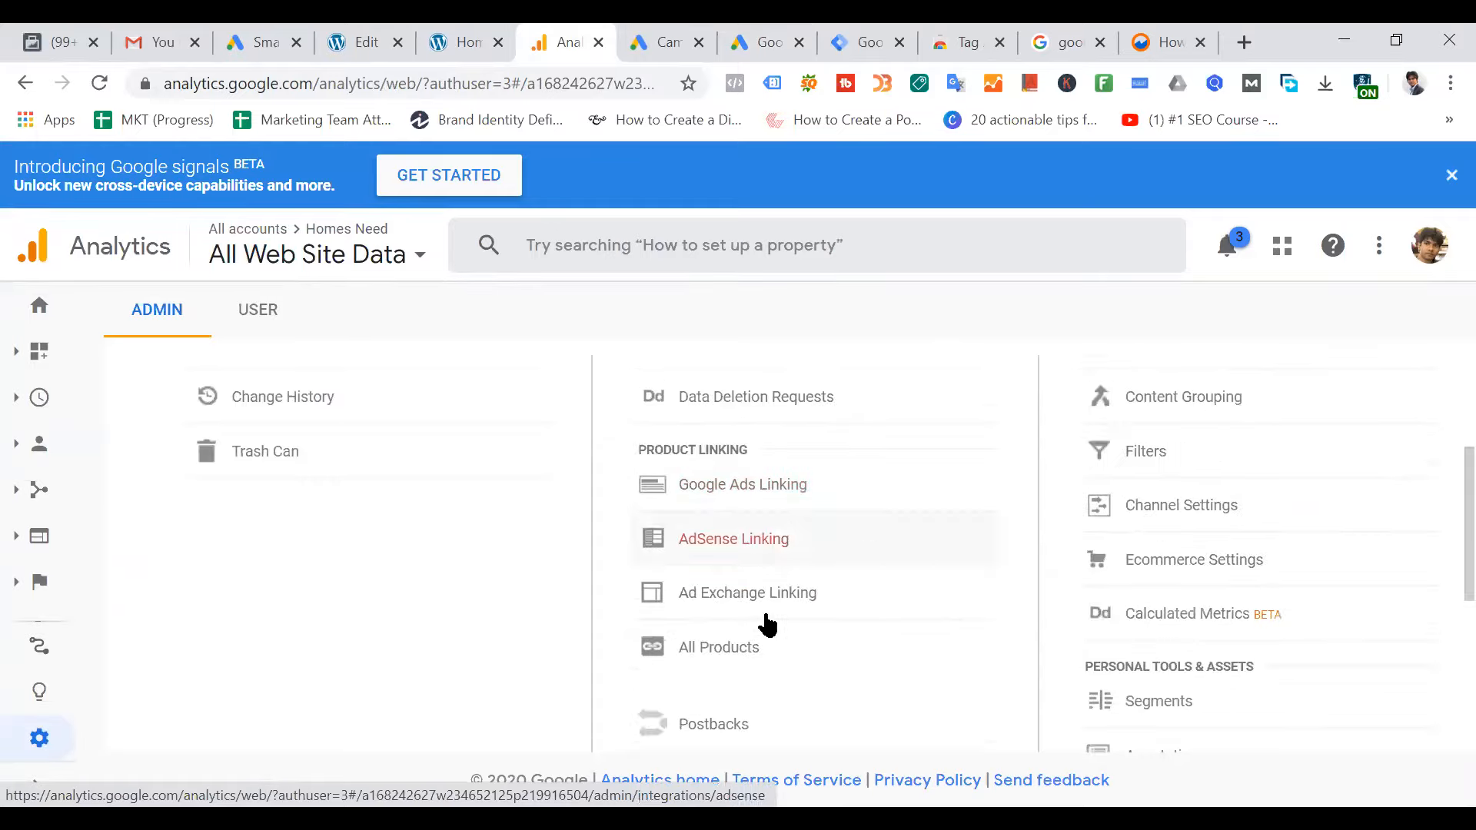
click(765, 500)
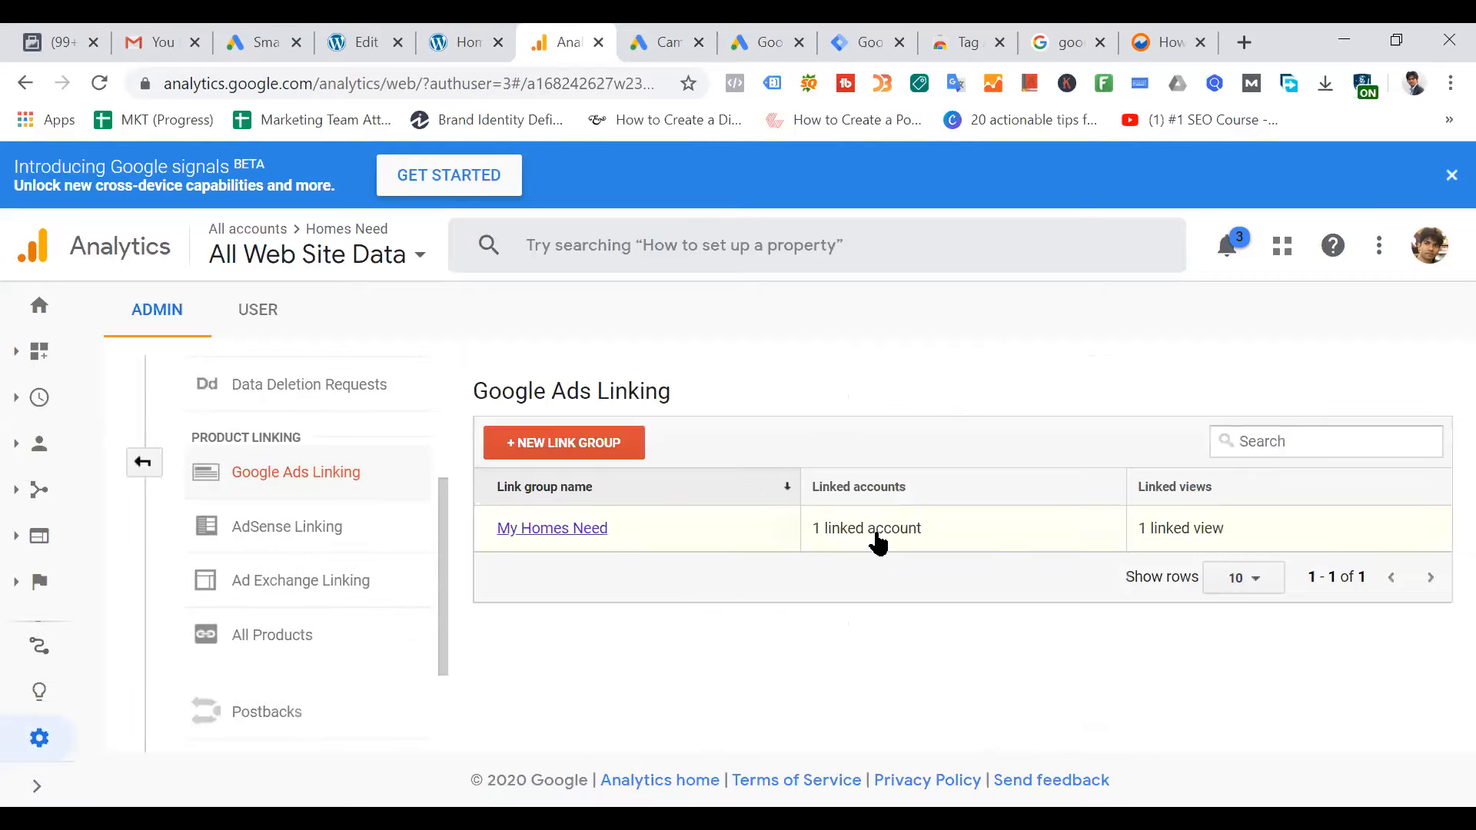
click(563, 530)
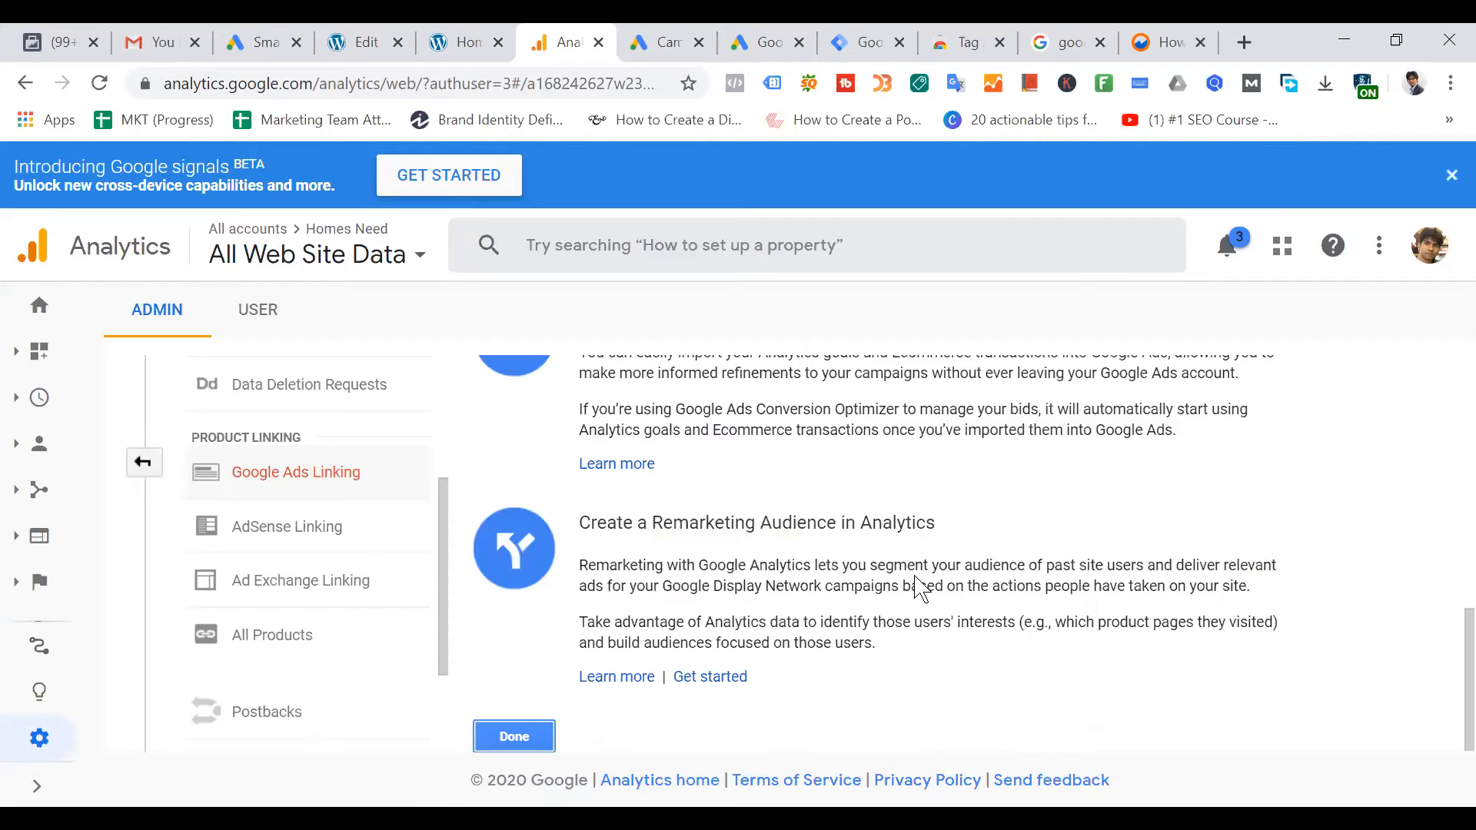
scroll(918, 588, up, 5)
scroll(918, 588, up, 1)
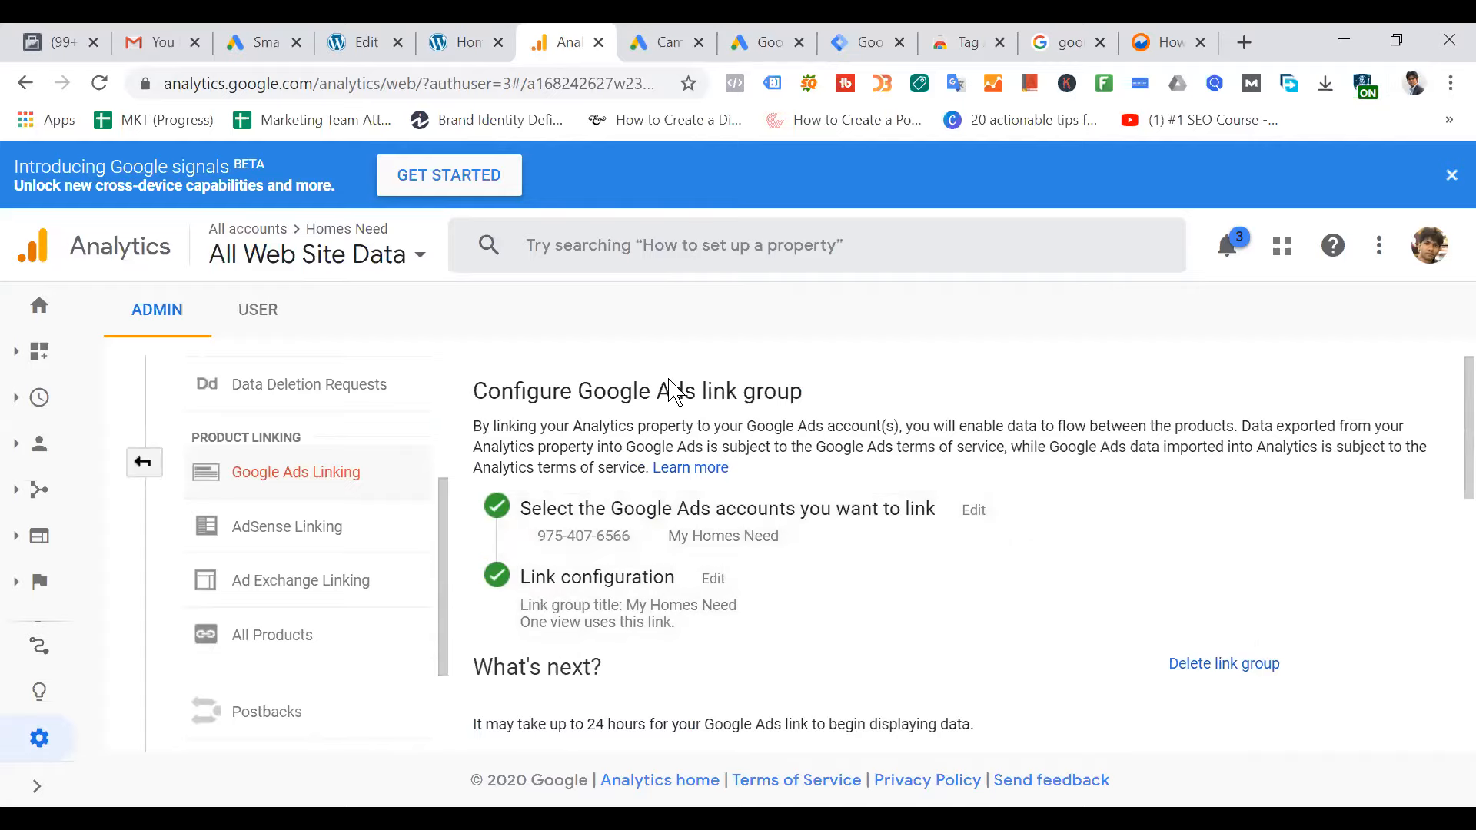
Compare the Google Ads linked accounts page with the Analytics link group, view the Ads campaigns page, and return to Analytics
click(764, 42)
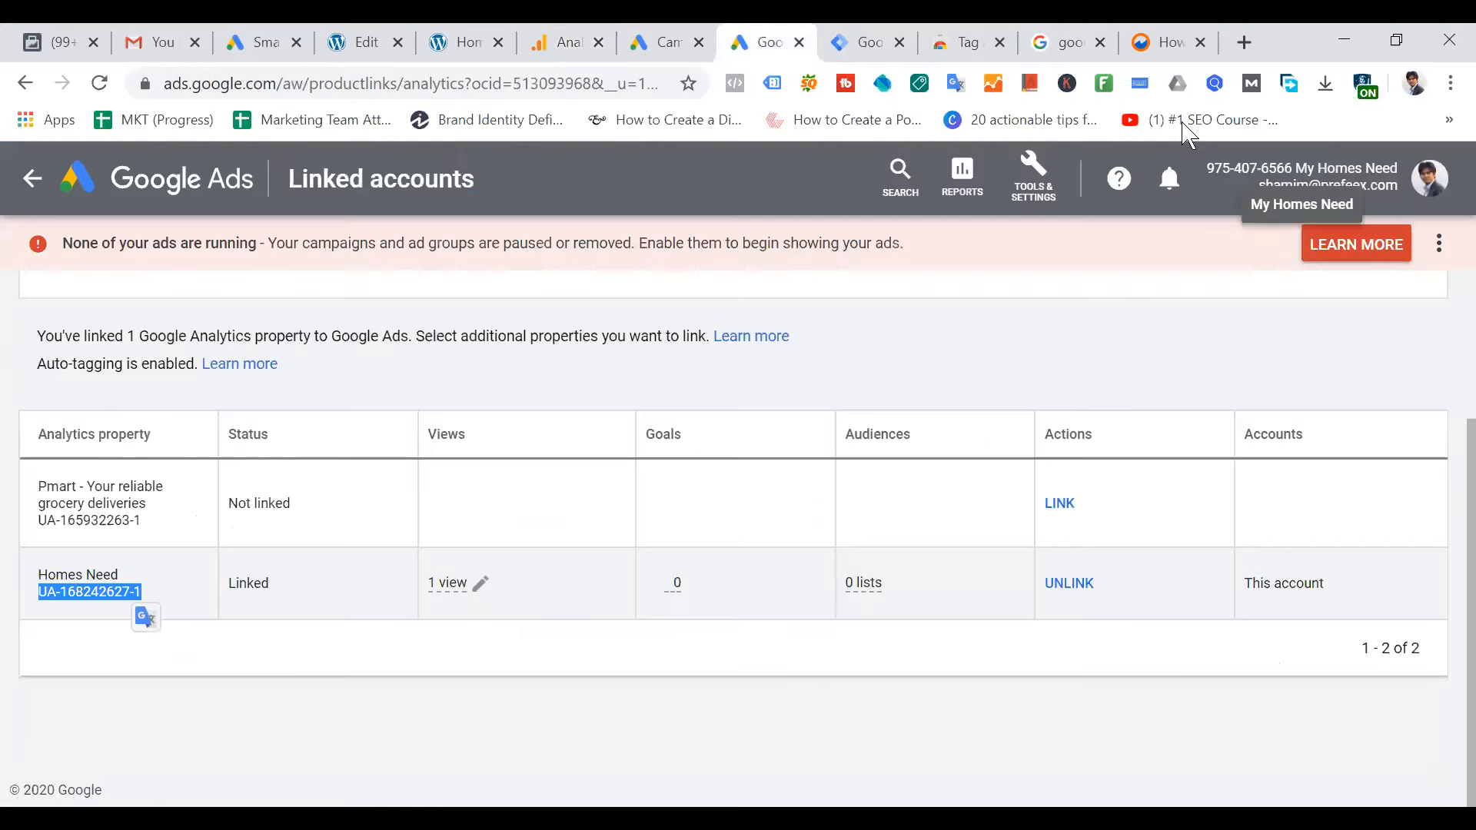
click(564, 42)
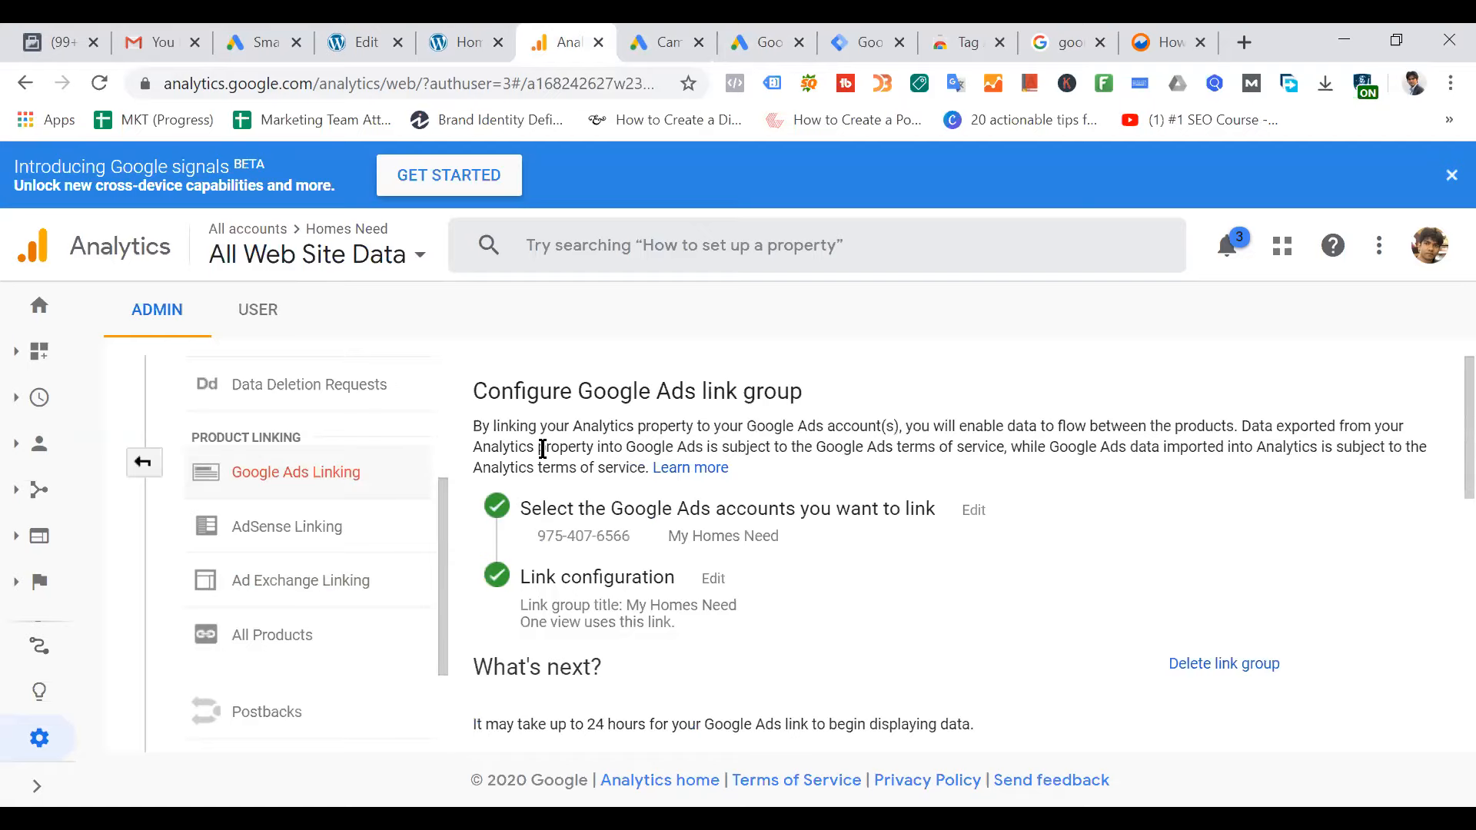
click(669, 42)
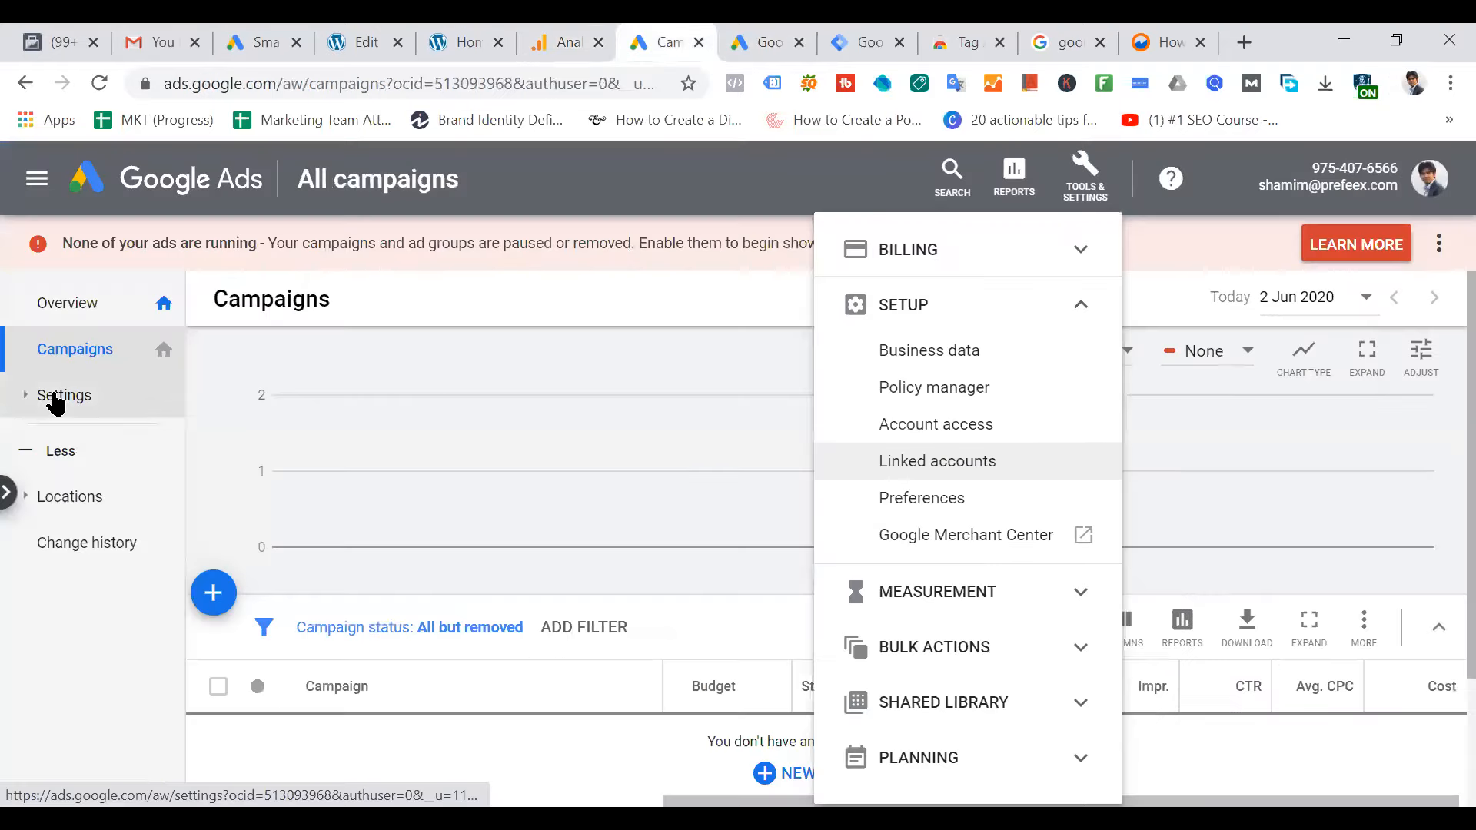
click(562, 46)
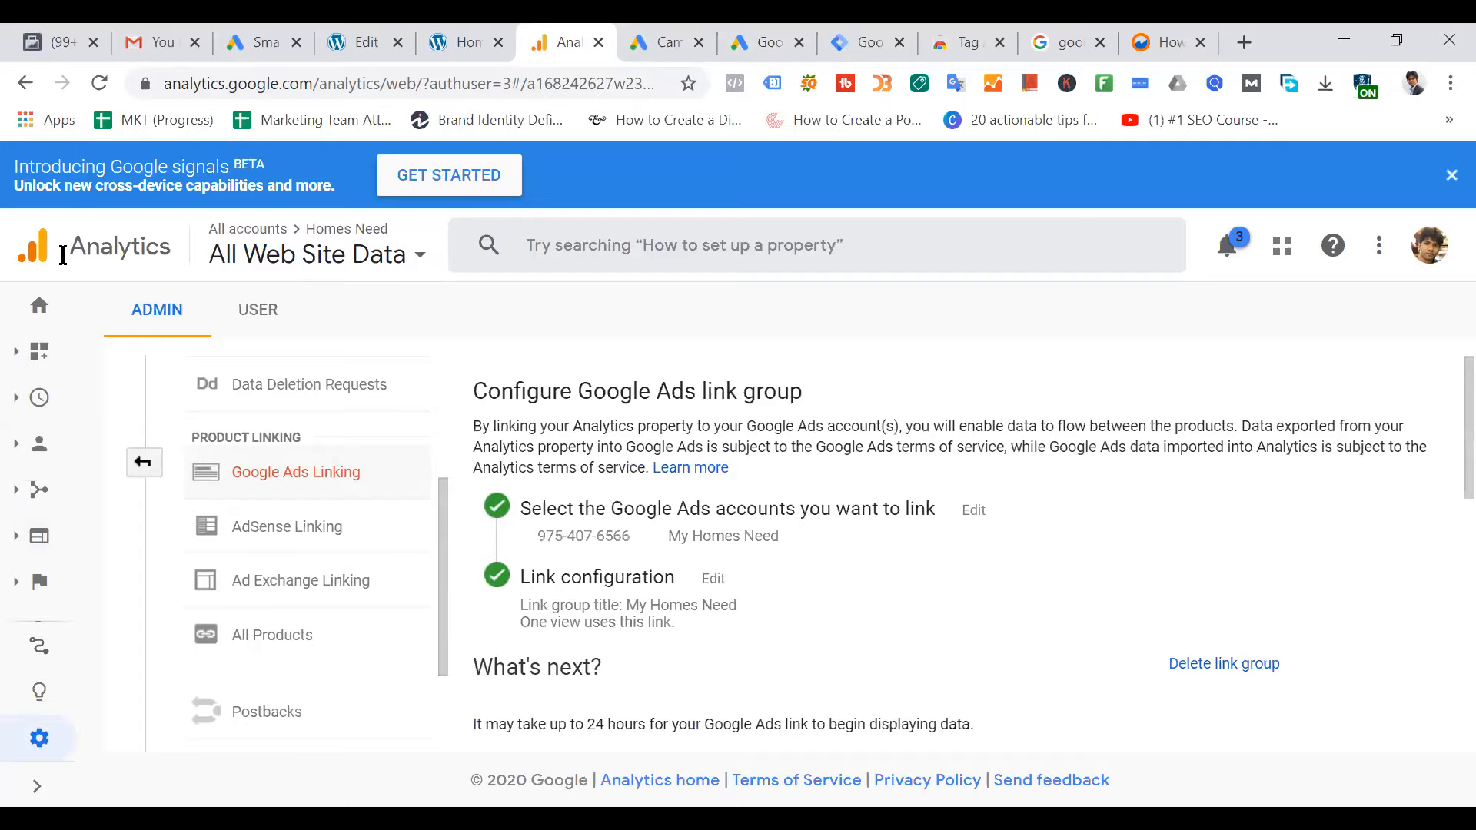
View the My Homes Need account's property and view hierarchy in Analytics and compare it with the zoomowl article's account structure diagram
click(36, 265)
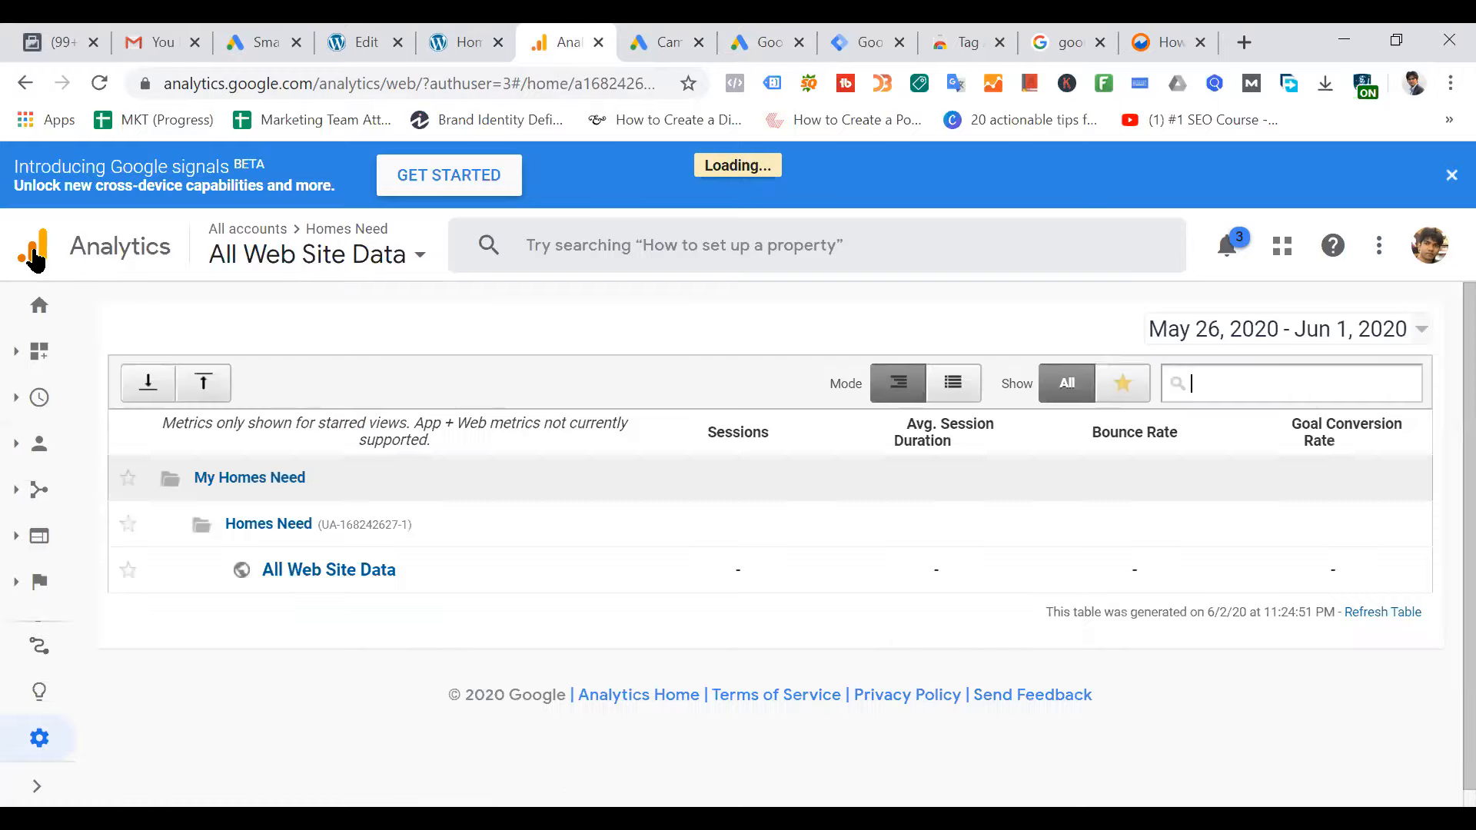
click(321, 575)
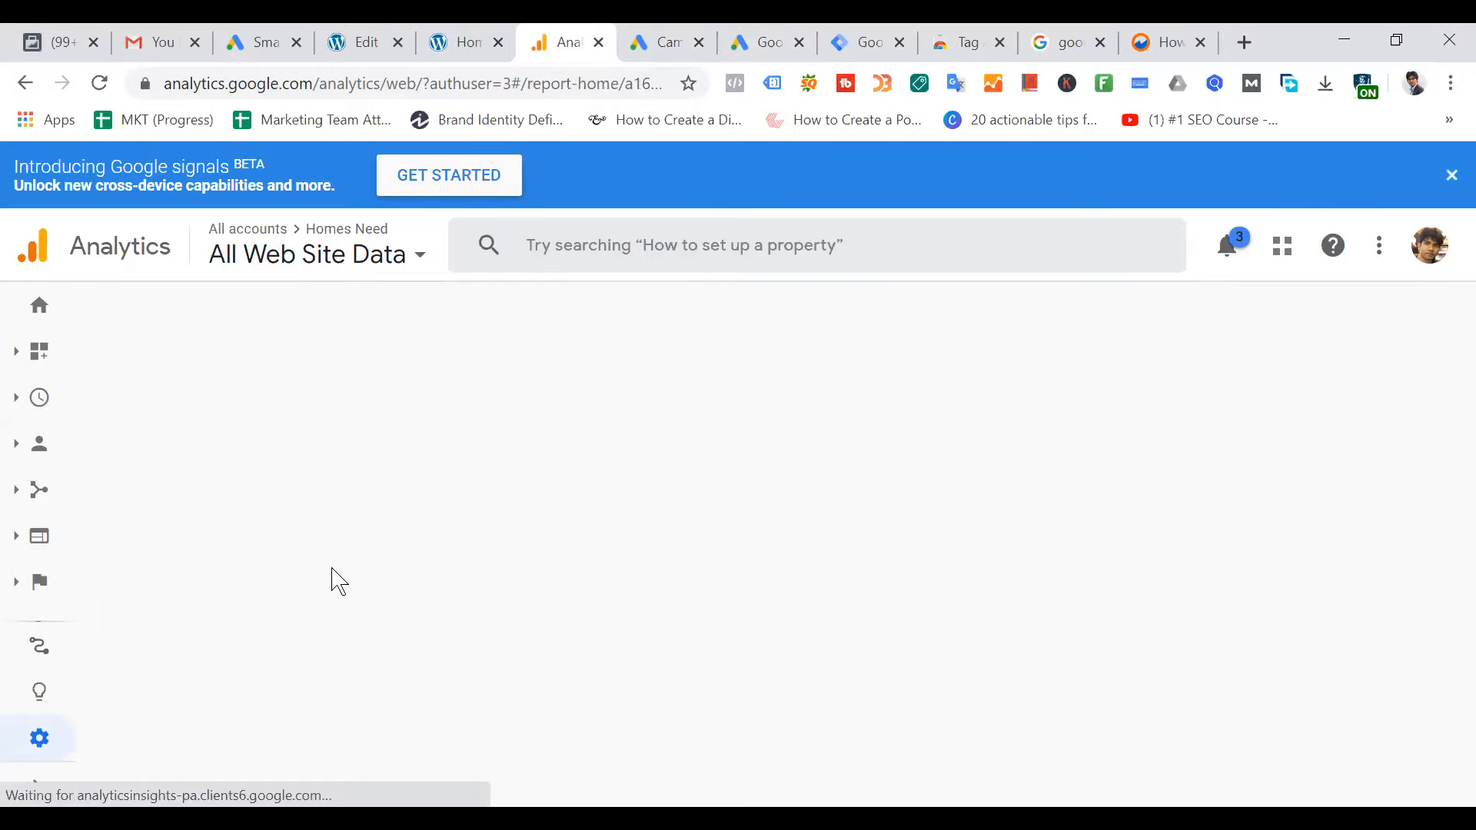
click(40, 256)
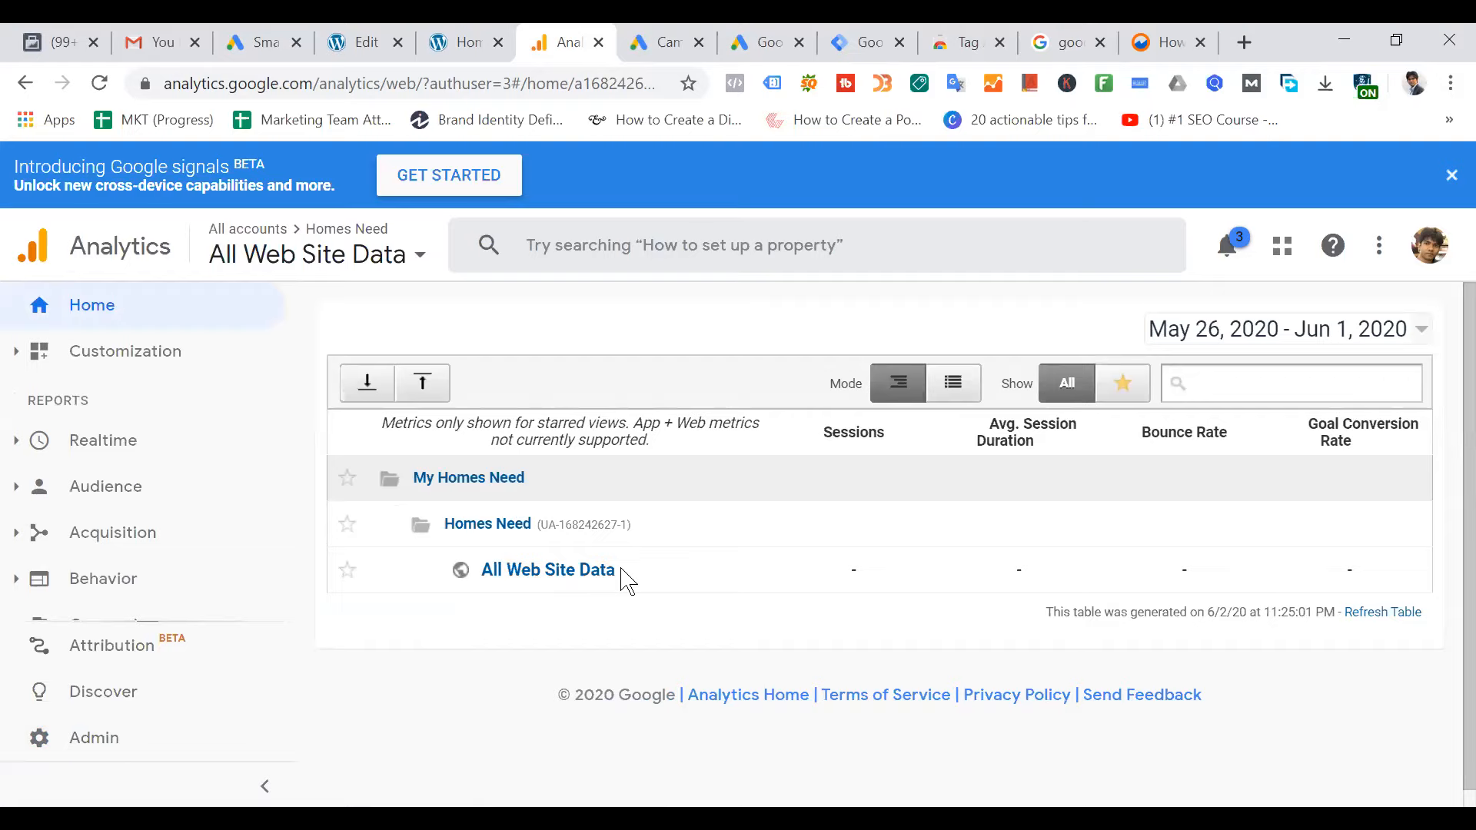
click(1171, 44)
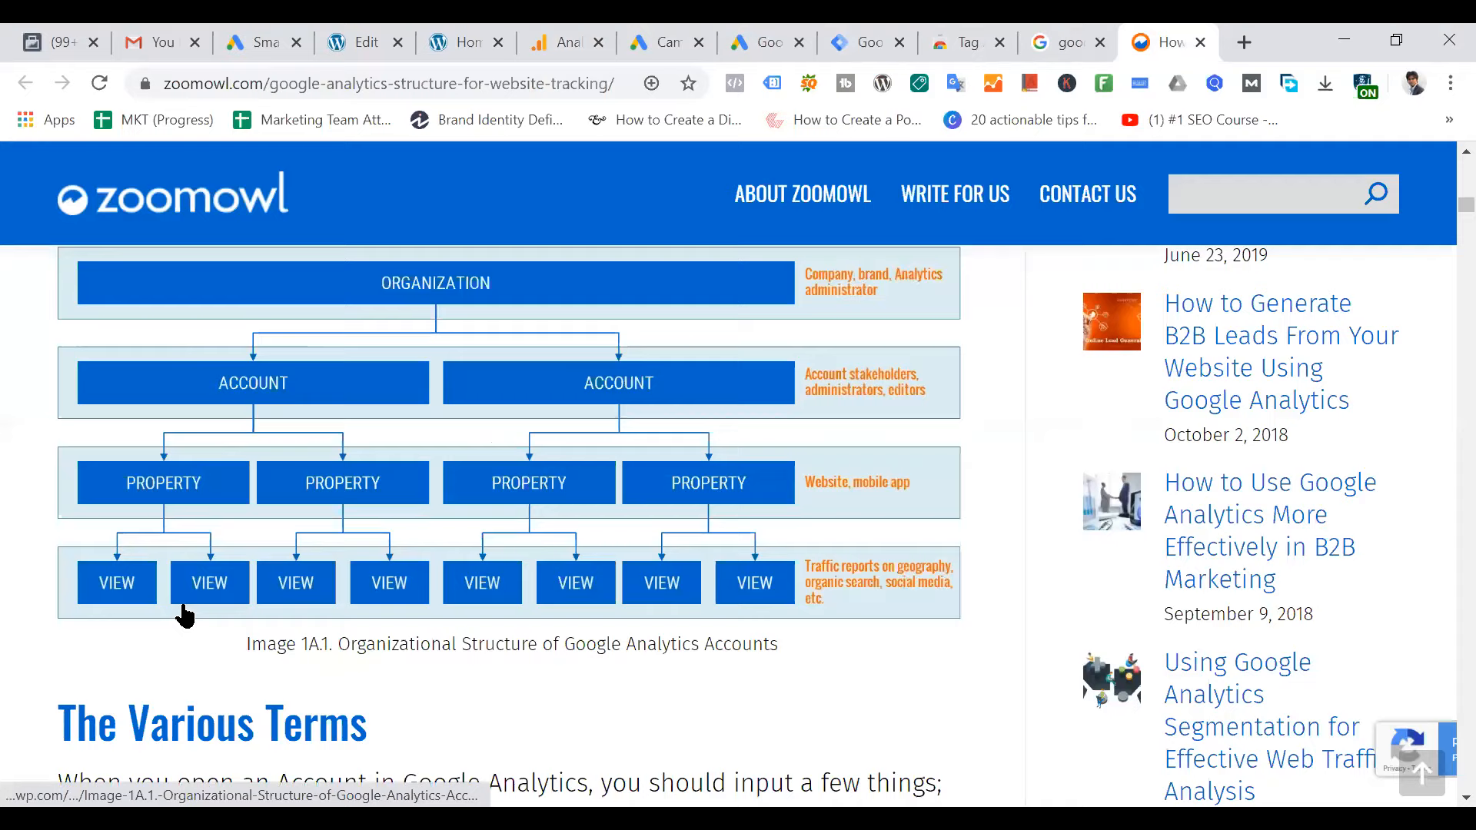
click(575, 42)
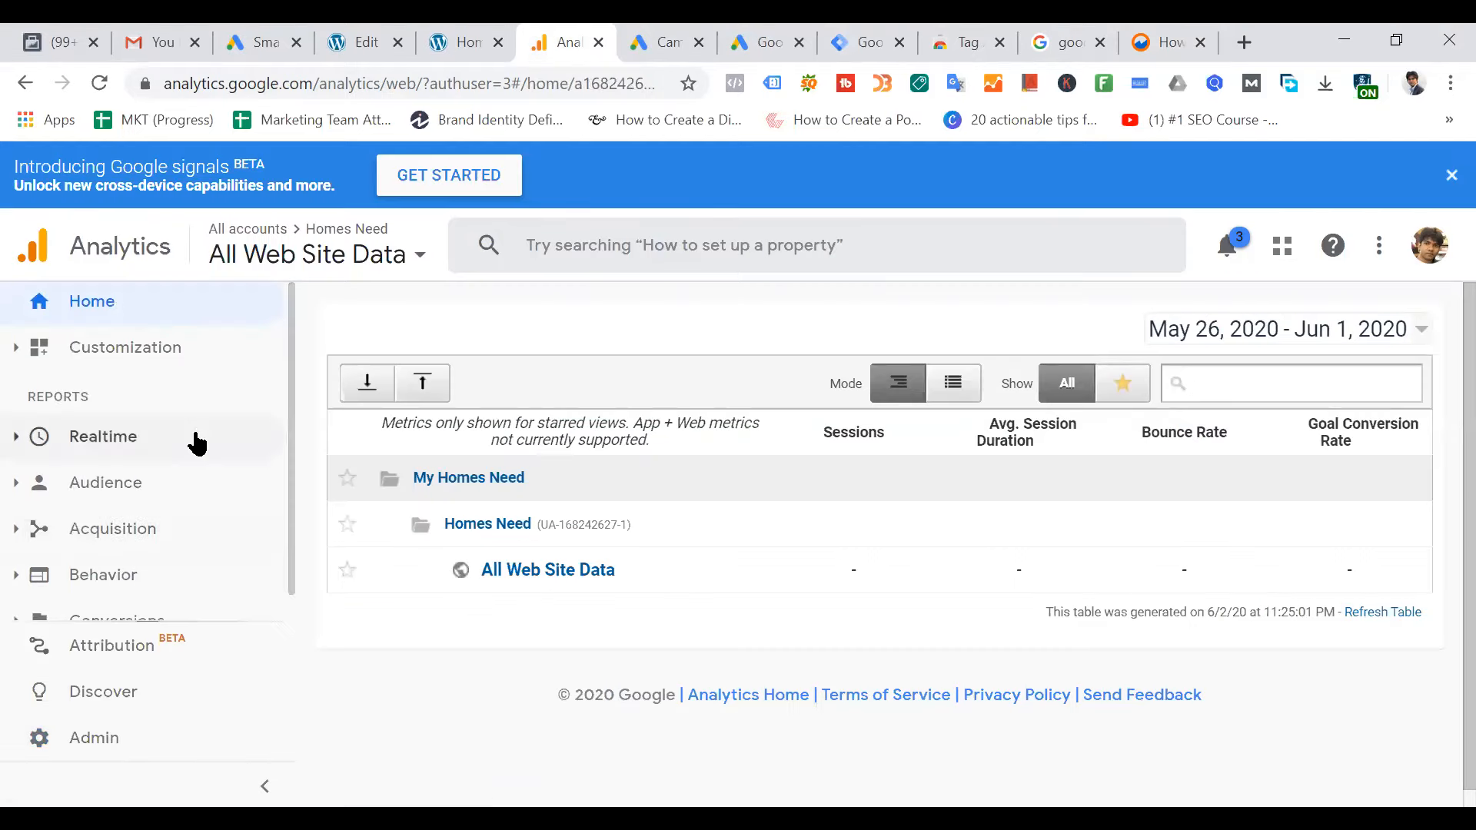
Open the Google Ads Campaigns report under Acquisition in Analytics and examine its campaign table
scroll(116, 476, down, 1)
click(26, 511)
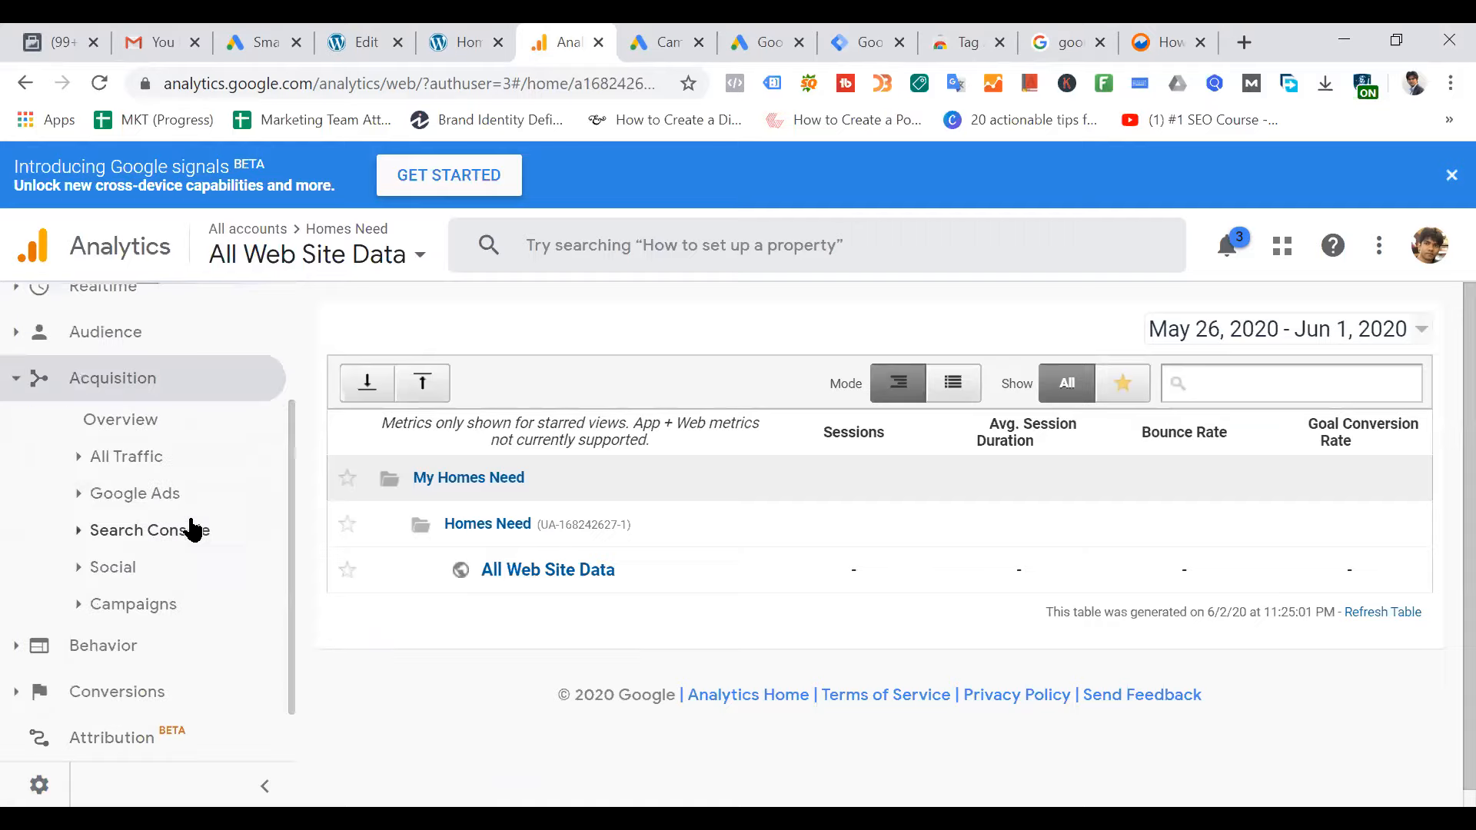
click(158, 498)
click(202, 538)
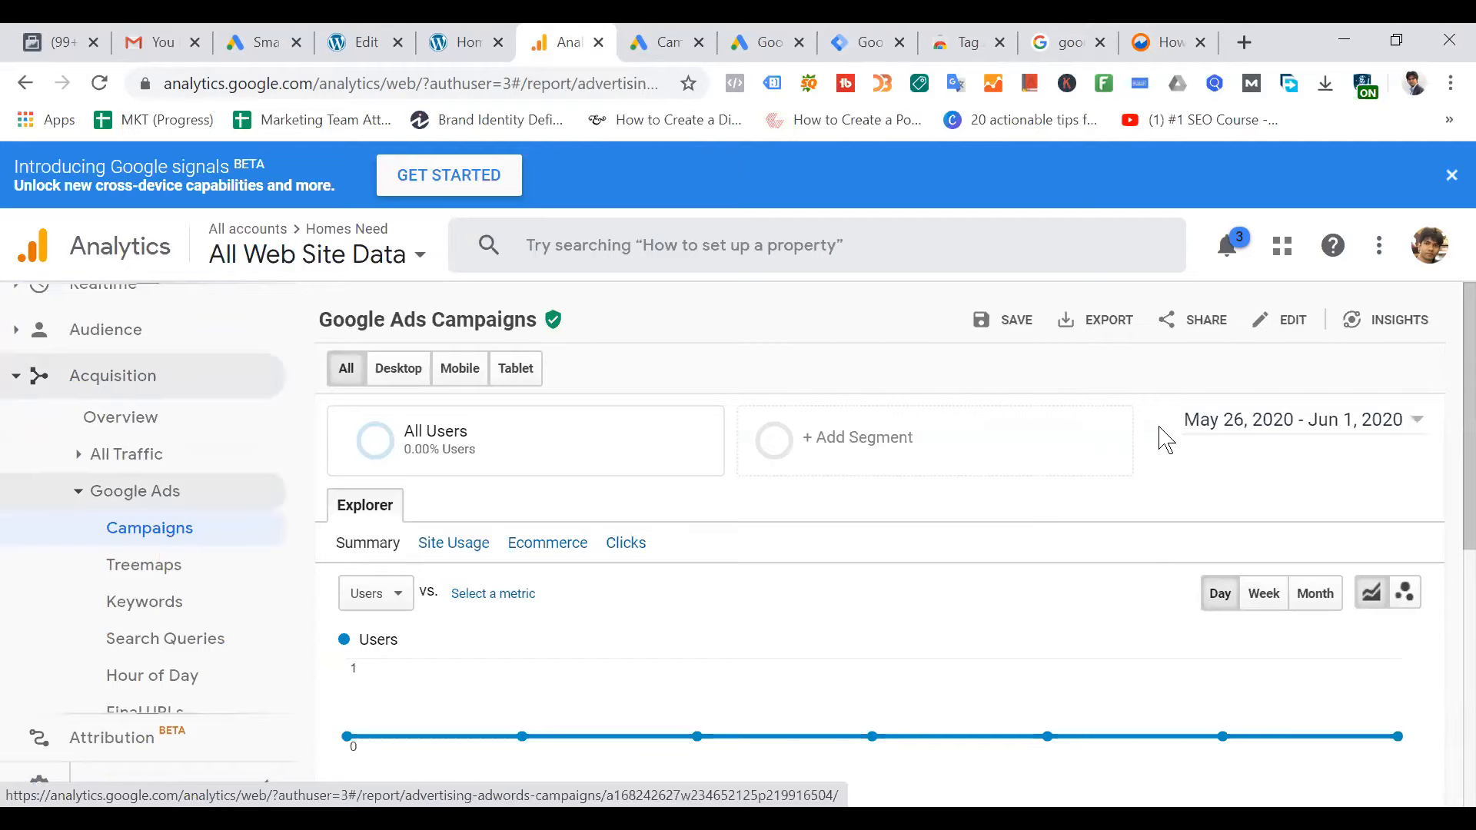
scroll(1159, 438, down, 3)
scroll(1064, 432, down, 3)
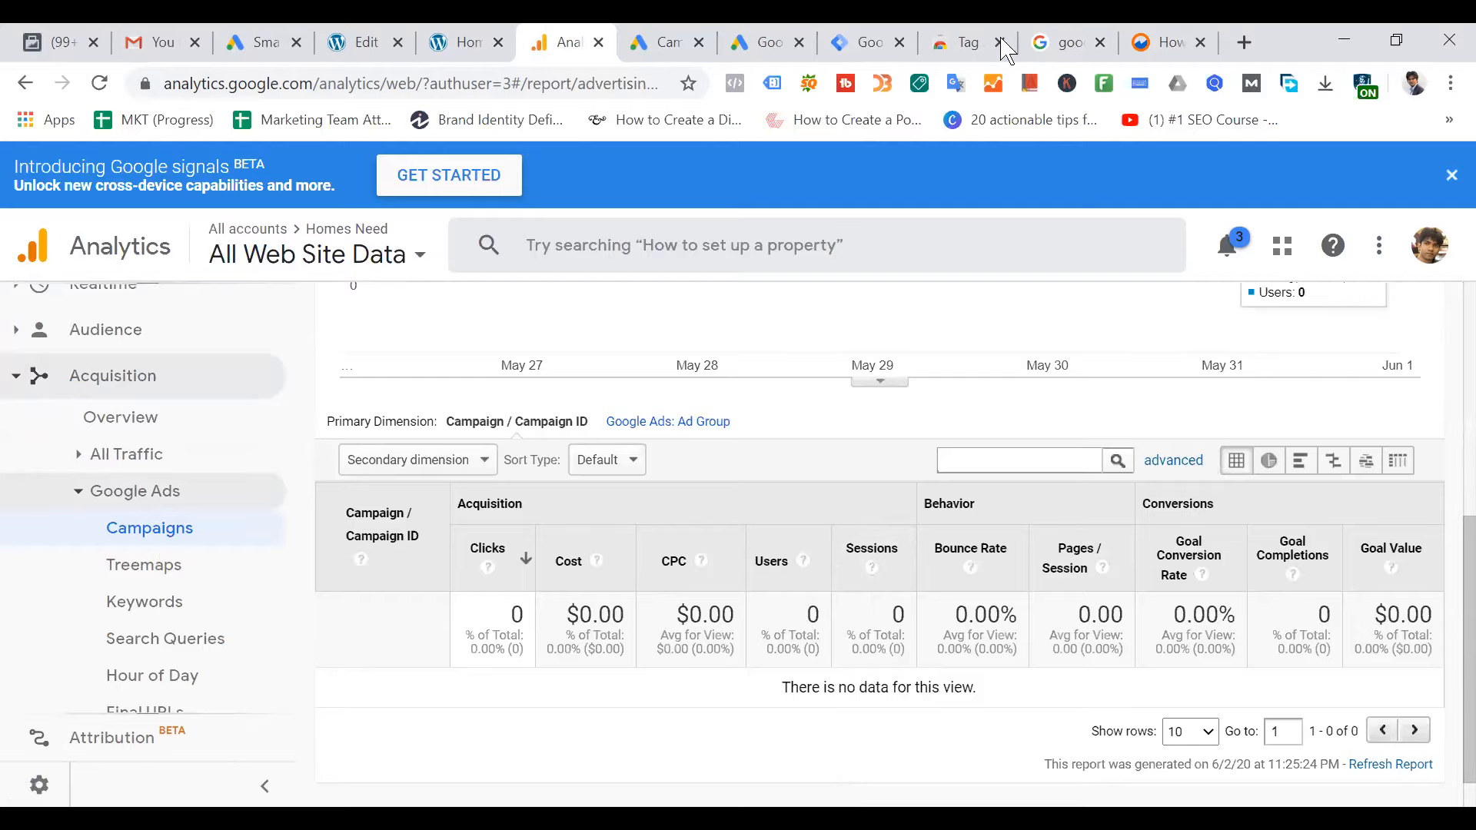
Return to the Google Analytics linking details in Google Ads and clear the text selection on the Homes Need property ID
click(661, 43)
click(740, 40)
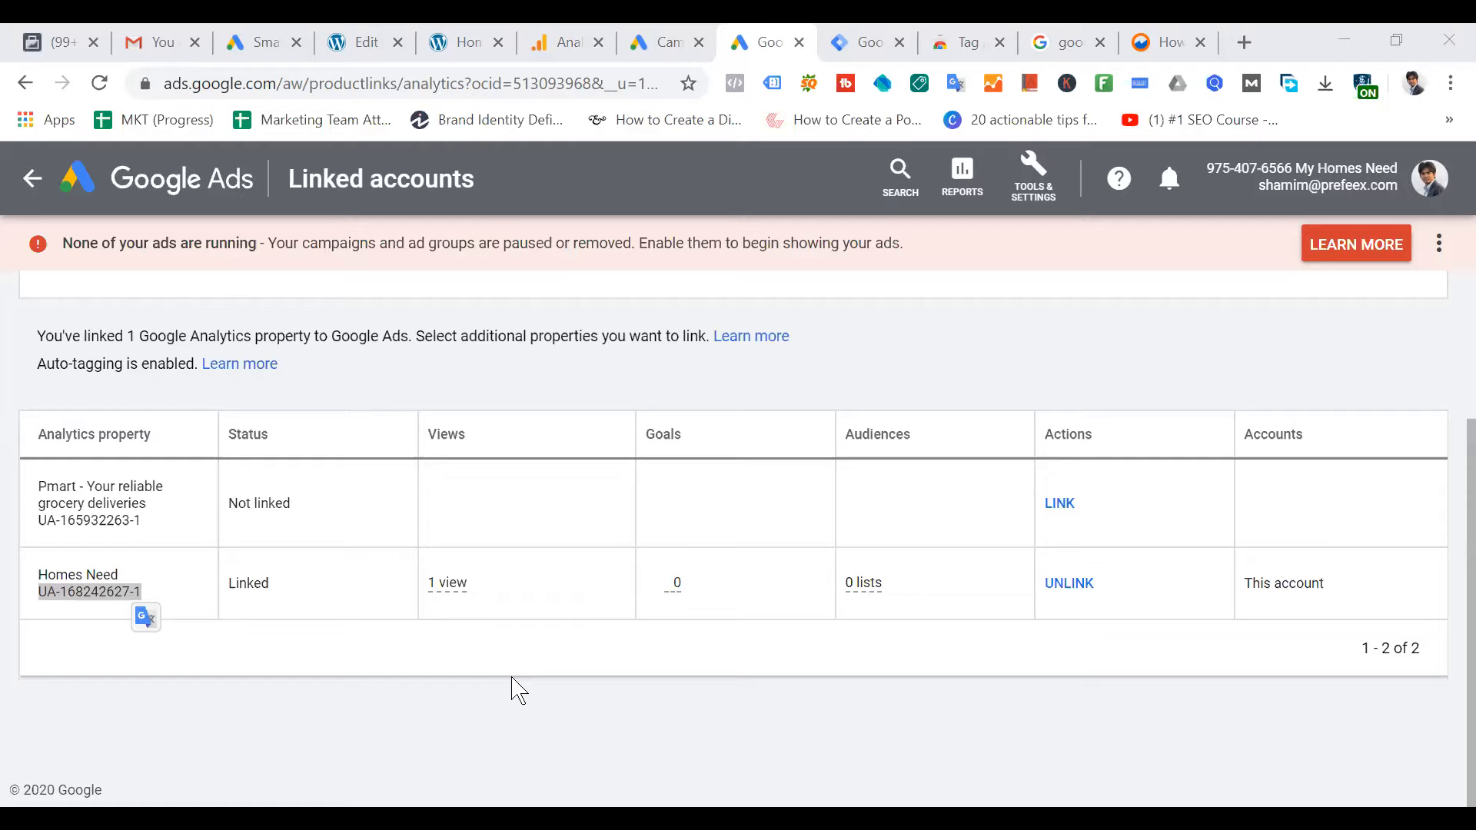
click(1185, 314)
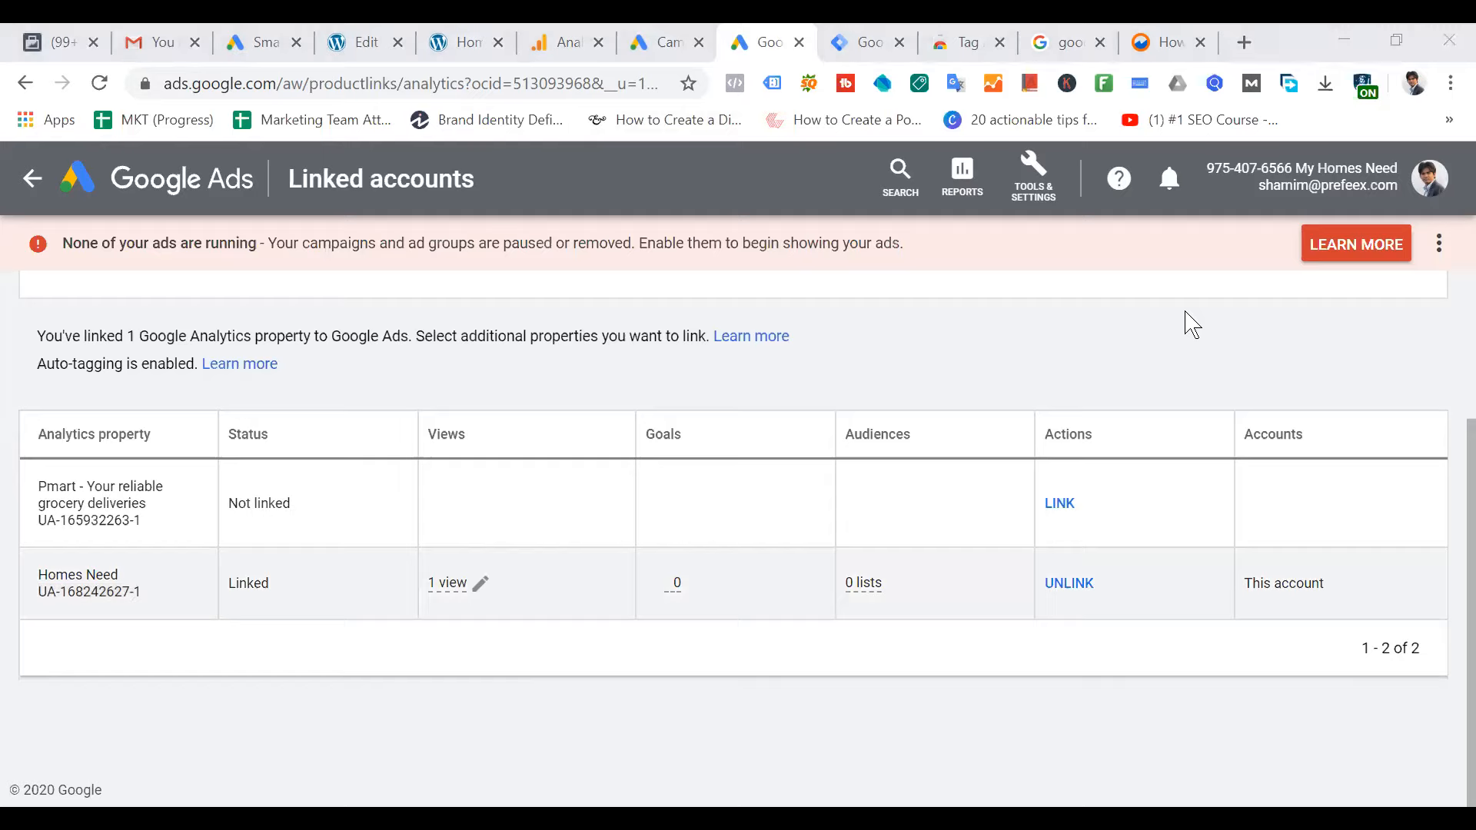
Switch to Tag Manager, view the myhomesneed.com workspace overview and the accounts list, and open the form for adding a new account
click(867, 43)
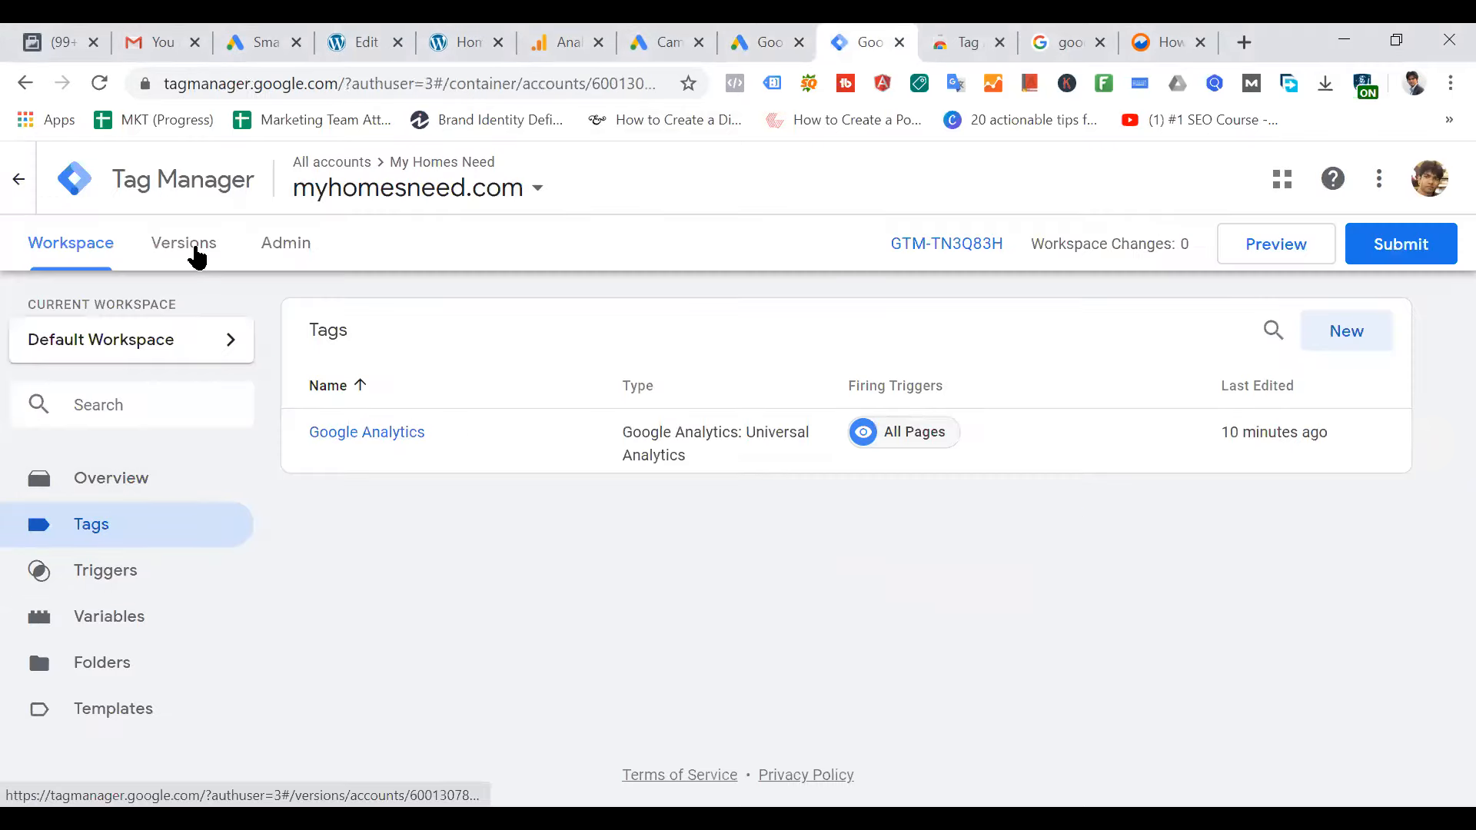
click(85, 245)
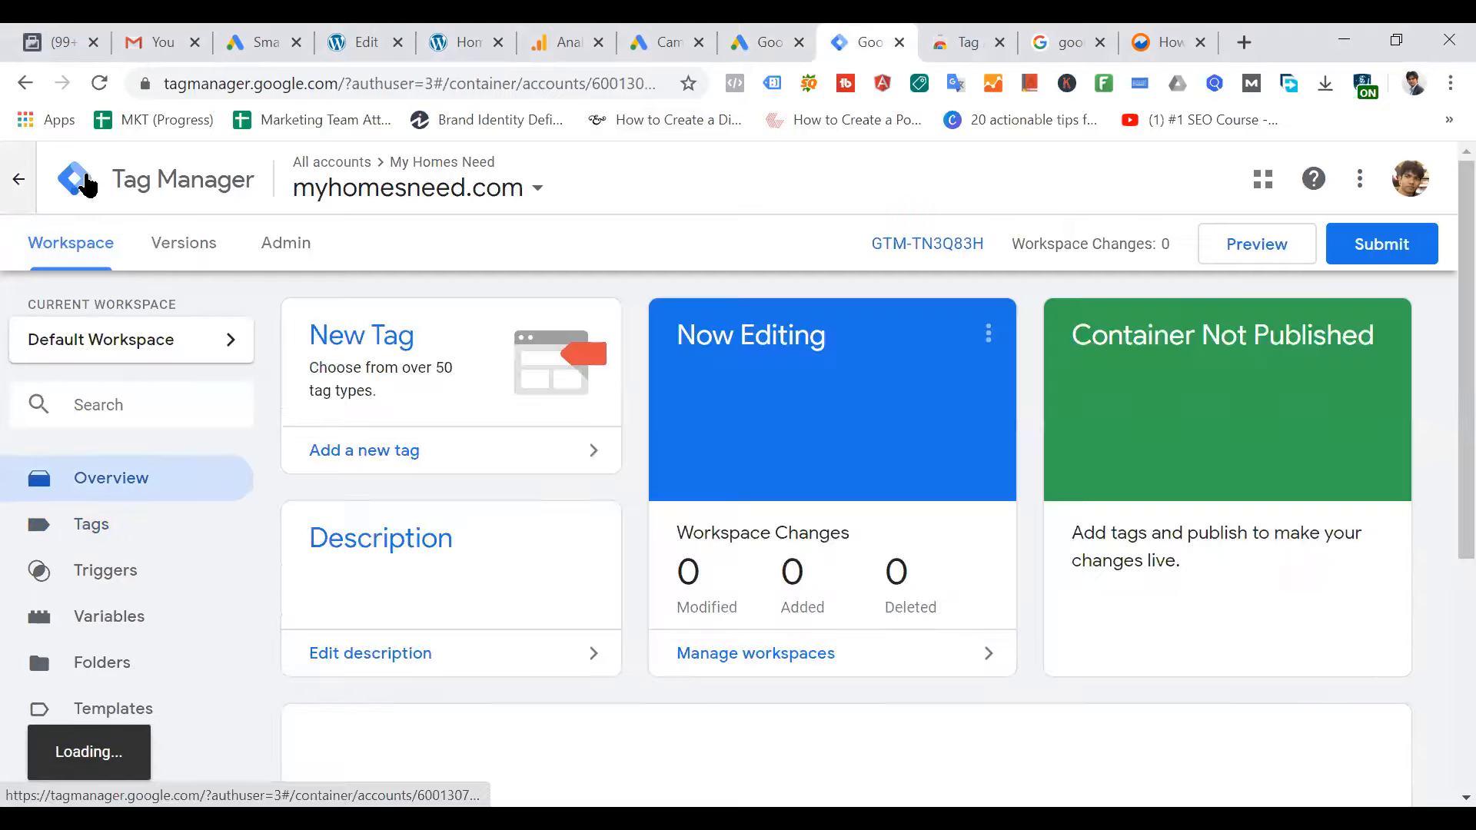
click(85, 181)
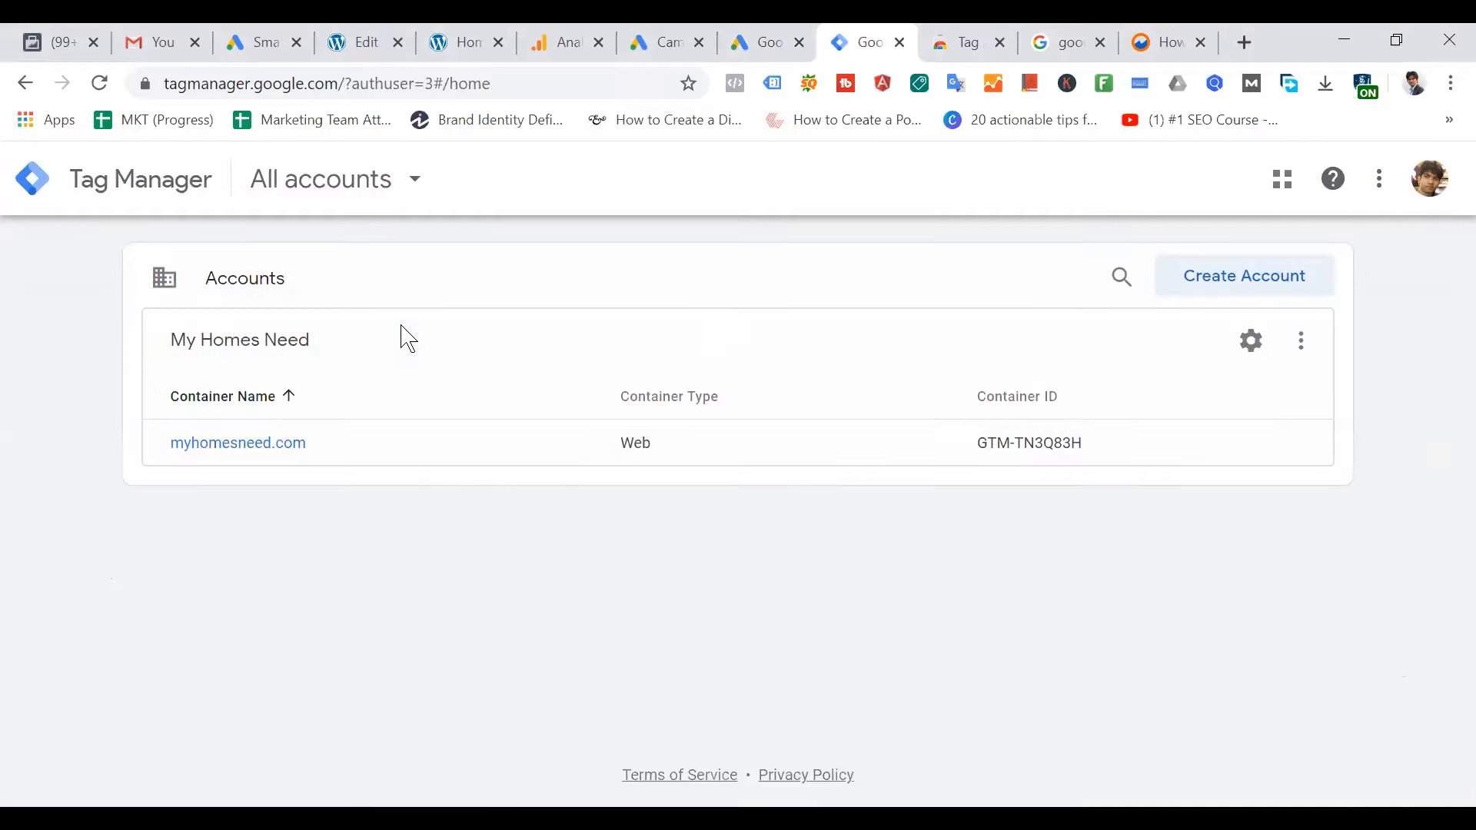
click(1278, 277)
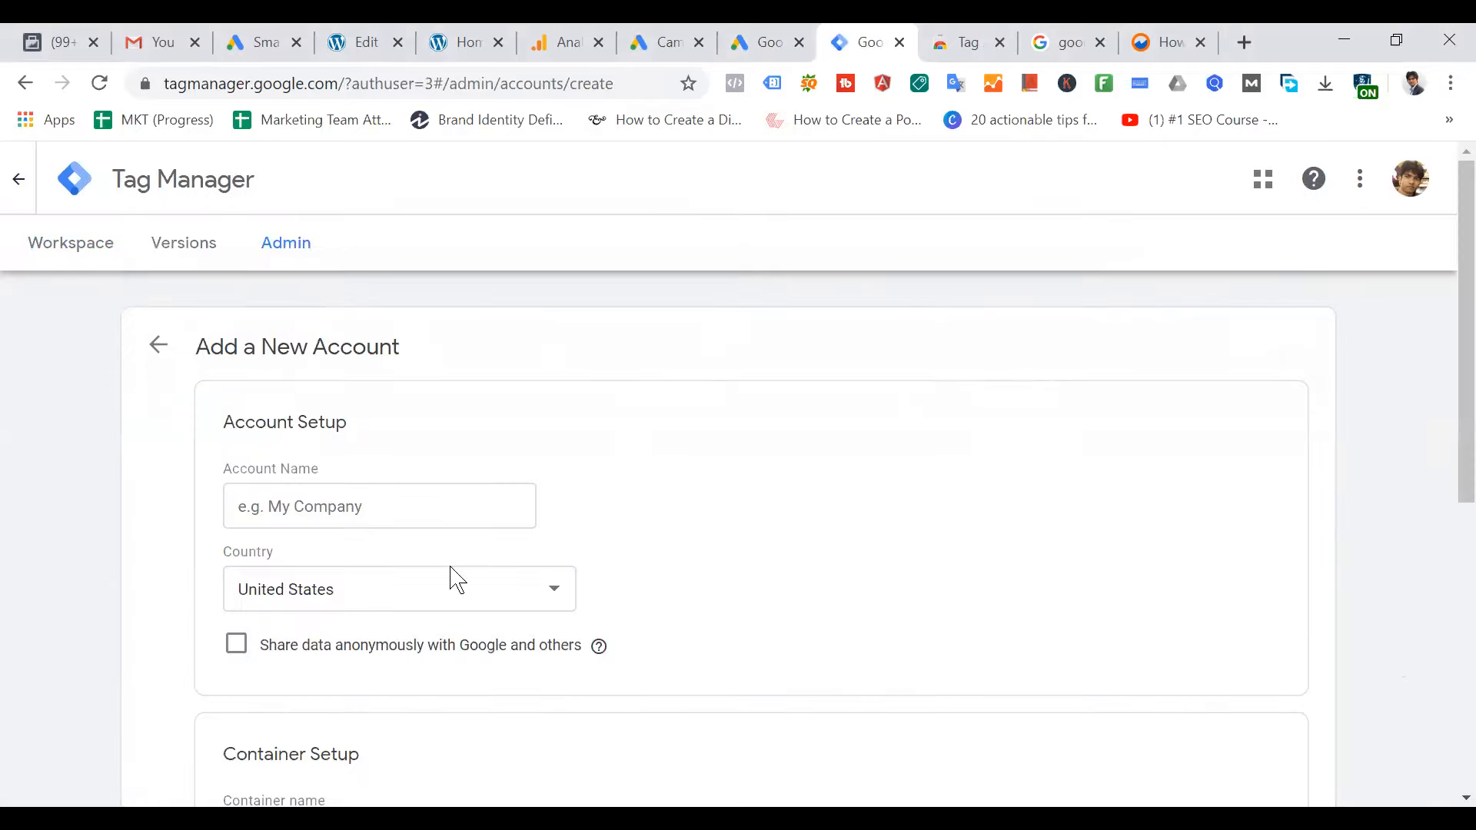
Examine the account and container setup fields of the new account form and return to the accounts list
scroll(495, 496, down, 7)
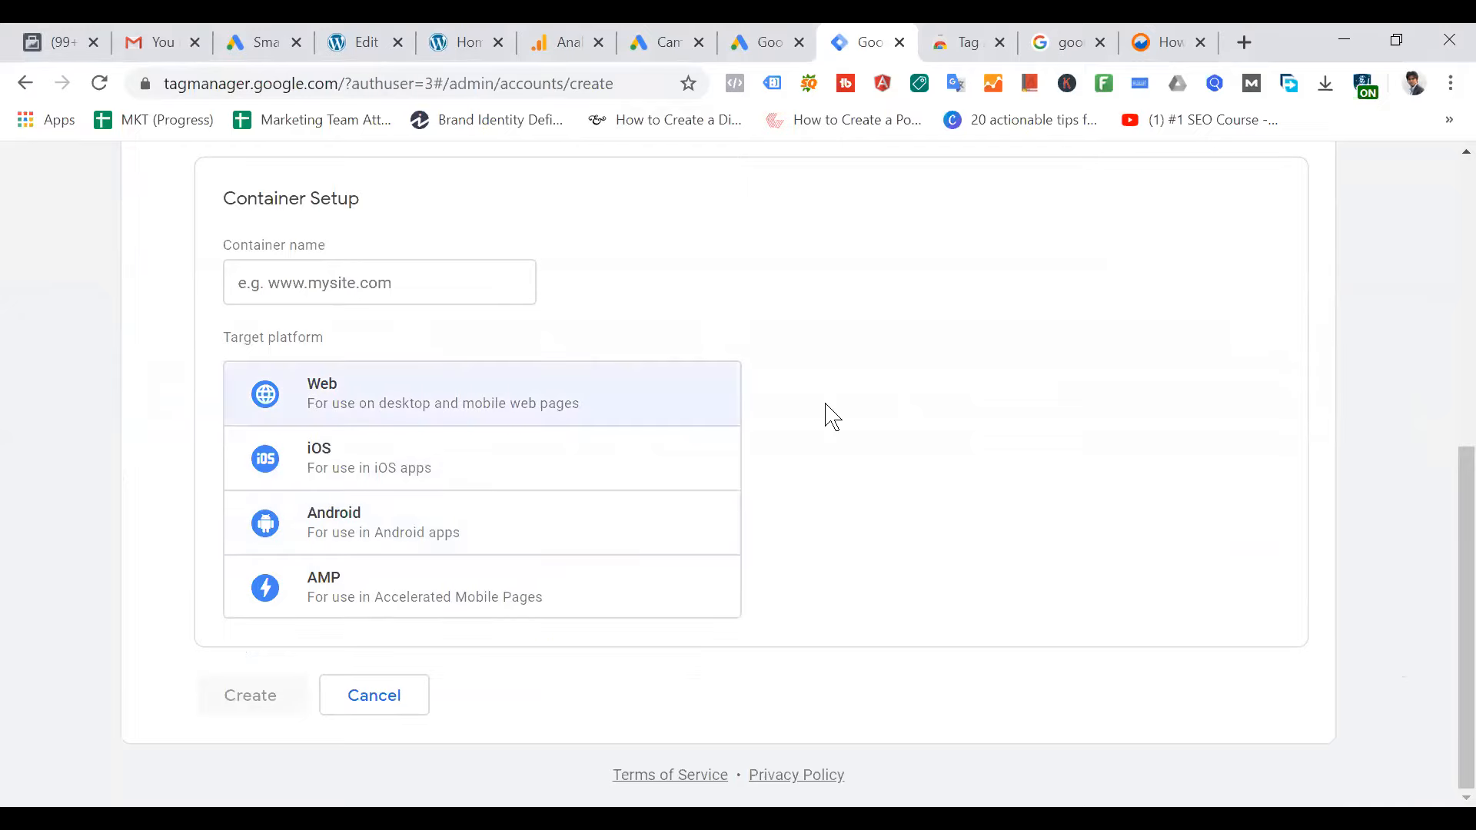
click(369, 286)
scroll(830, 415, up, 7)
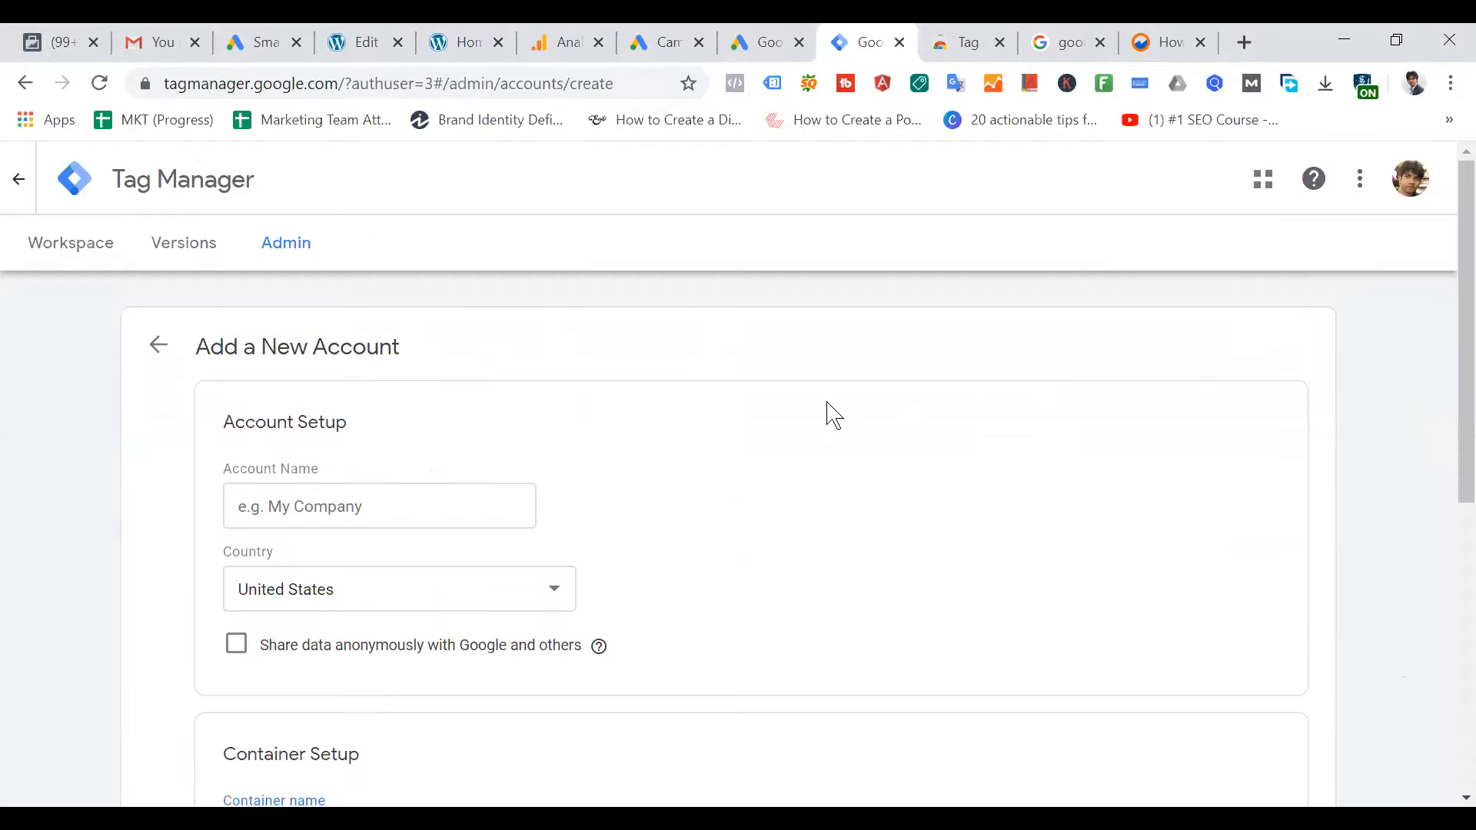
click(355, 511)
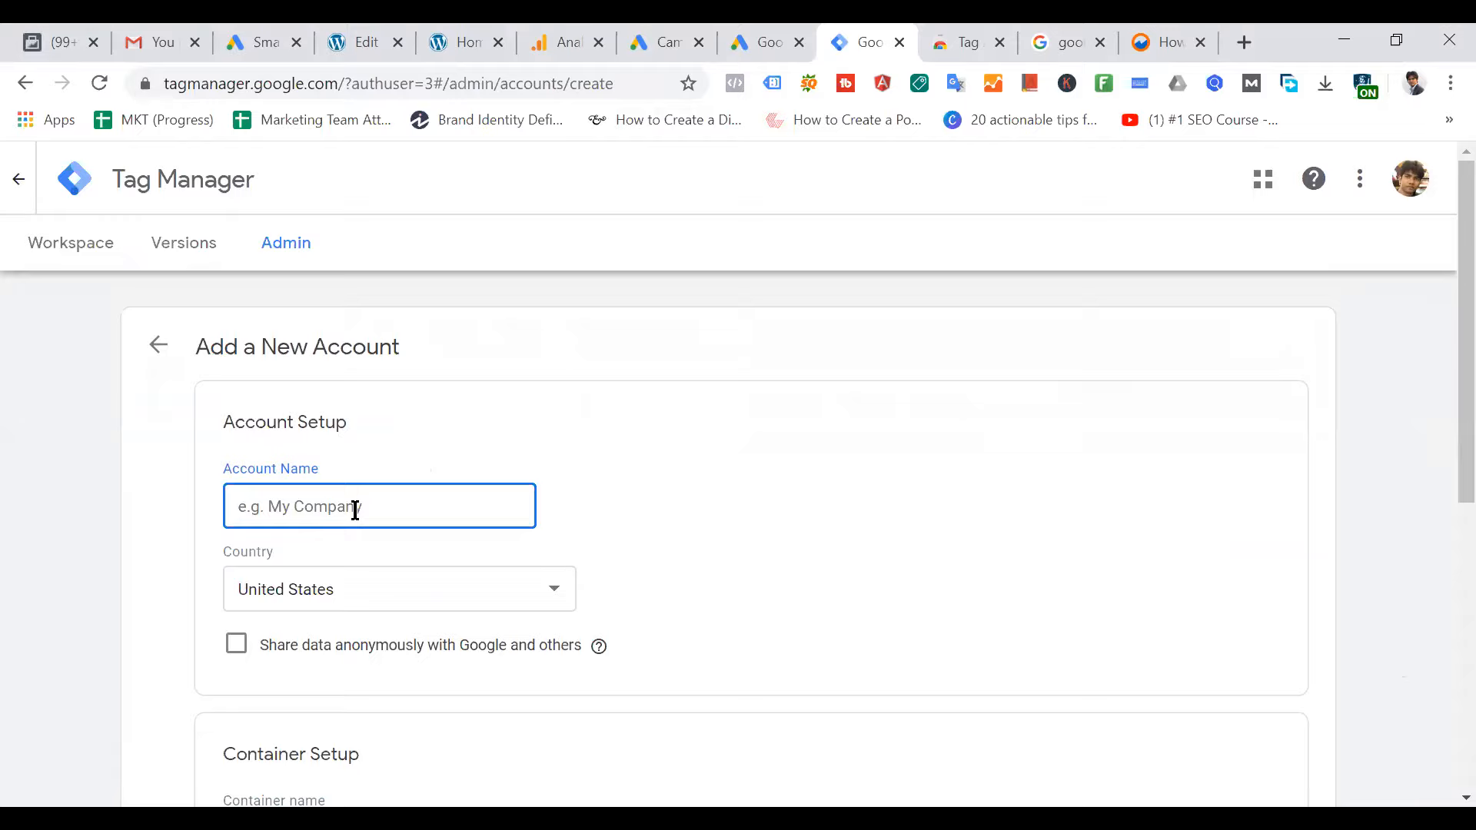
click(17, 183)
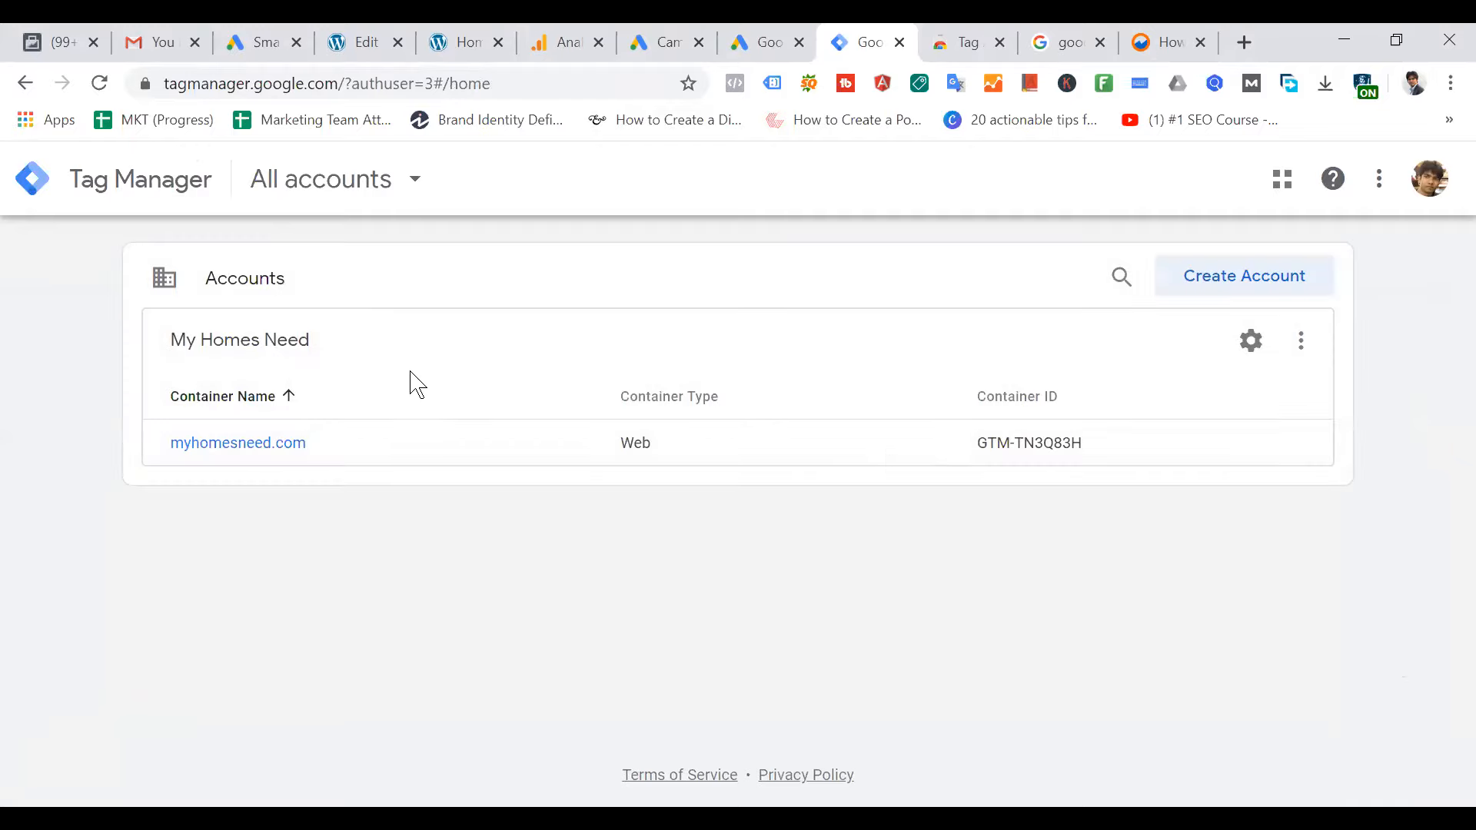
Fill in a new Tag Manager account named Test with a container named test.com targeting the Web platform
click(1278, 288)
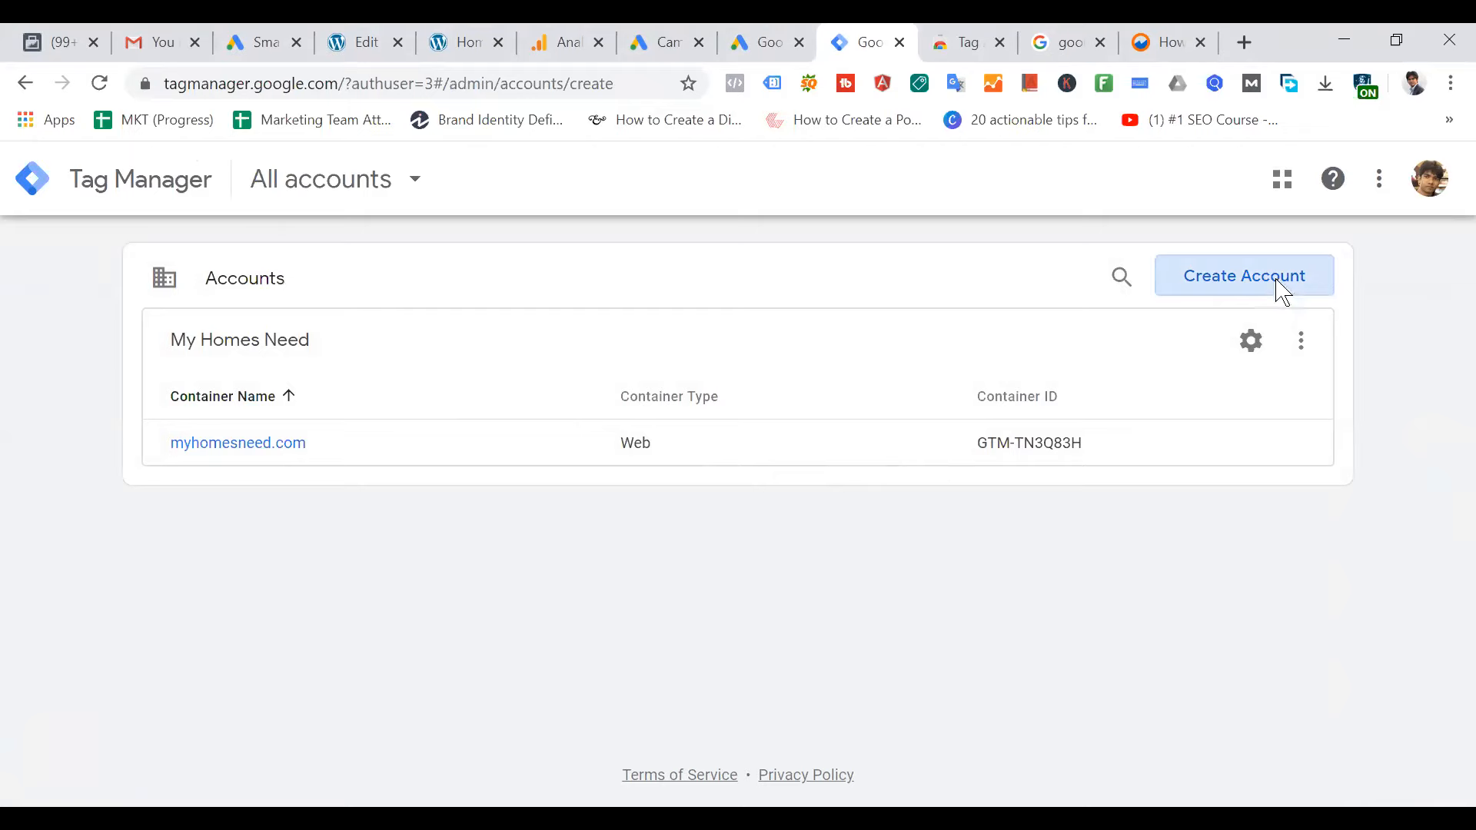
click(368, 514)
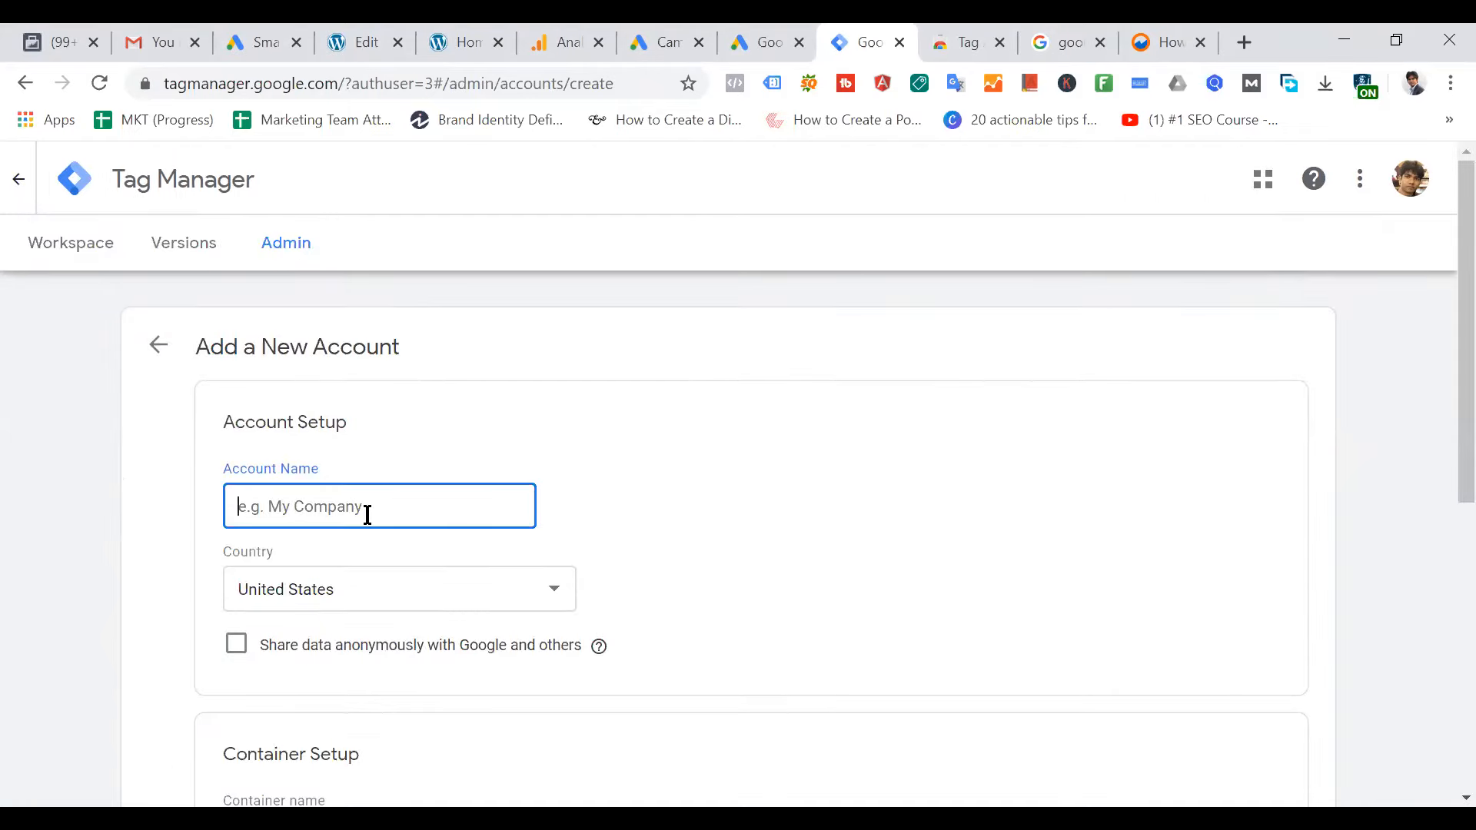
text(Test)
scroll(444, 582, down, 3)
click(338, 615)
text(test.com)
scroll(428, 530, down, 3)
click(426, 506)
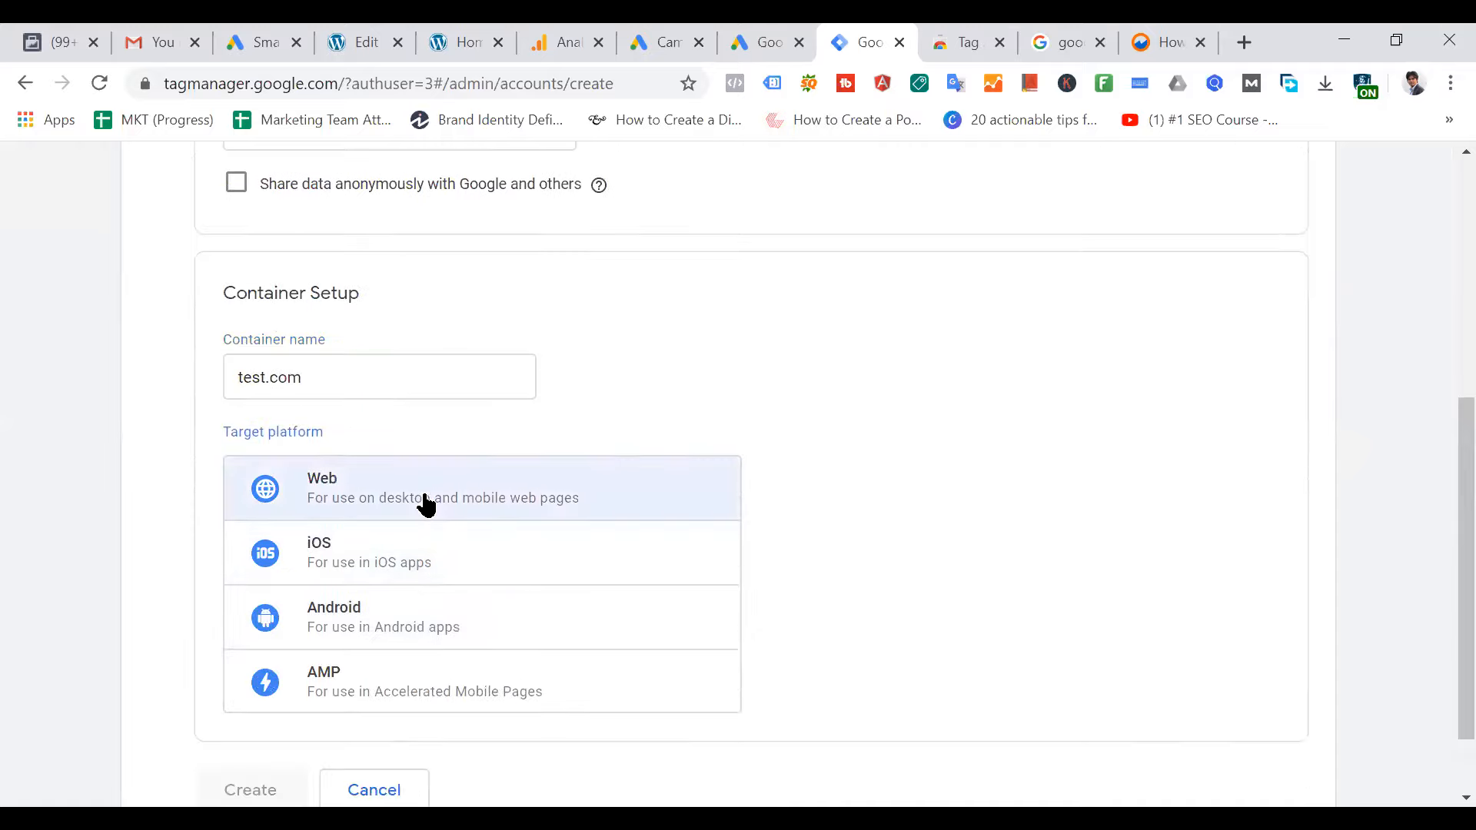
Create the account, accepting the Terms of Service and the Data Processing Terms, dismiss the installation code, and return to the accounts list
scroll(564, 461, down, 1)
click(264, 701)
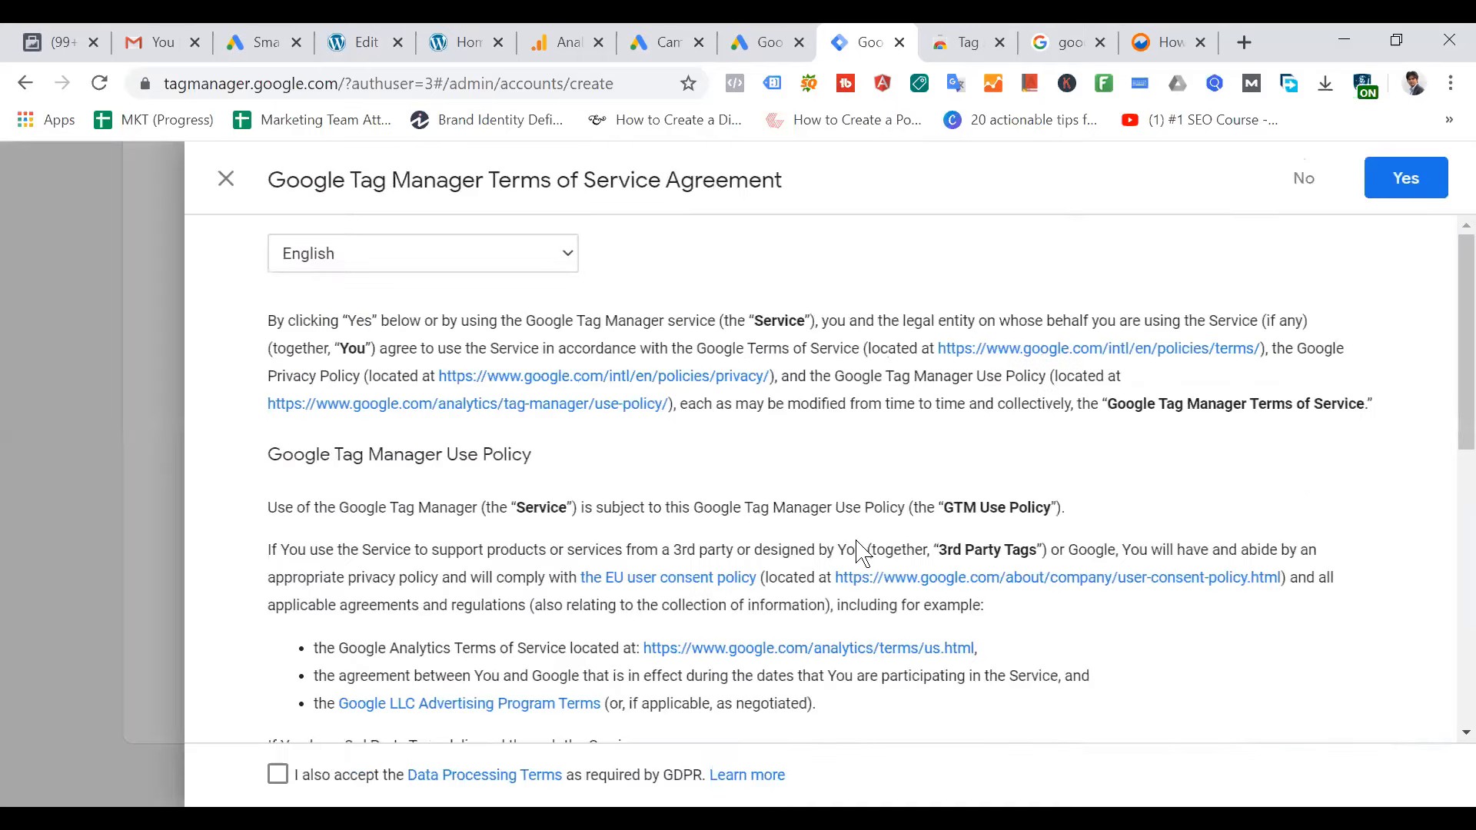
scroll(1393, 230, down, 10)
click(277, 775)
click(1428, 173)
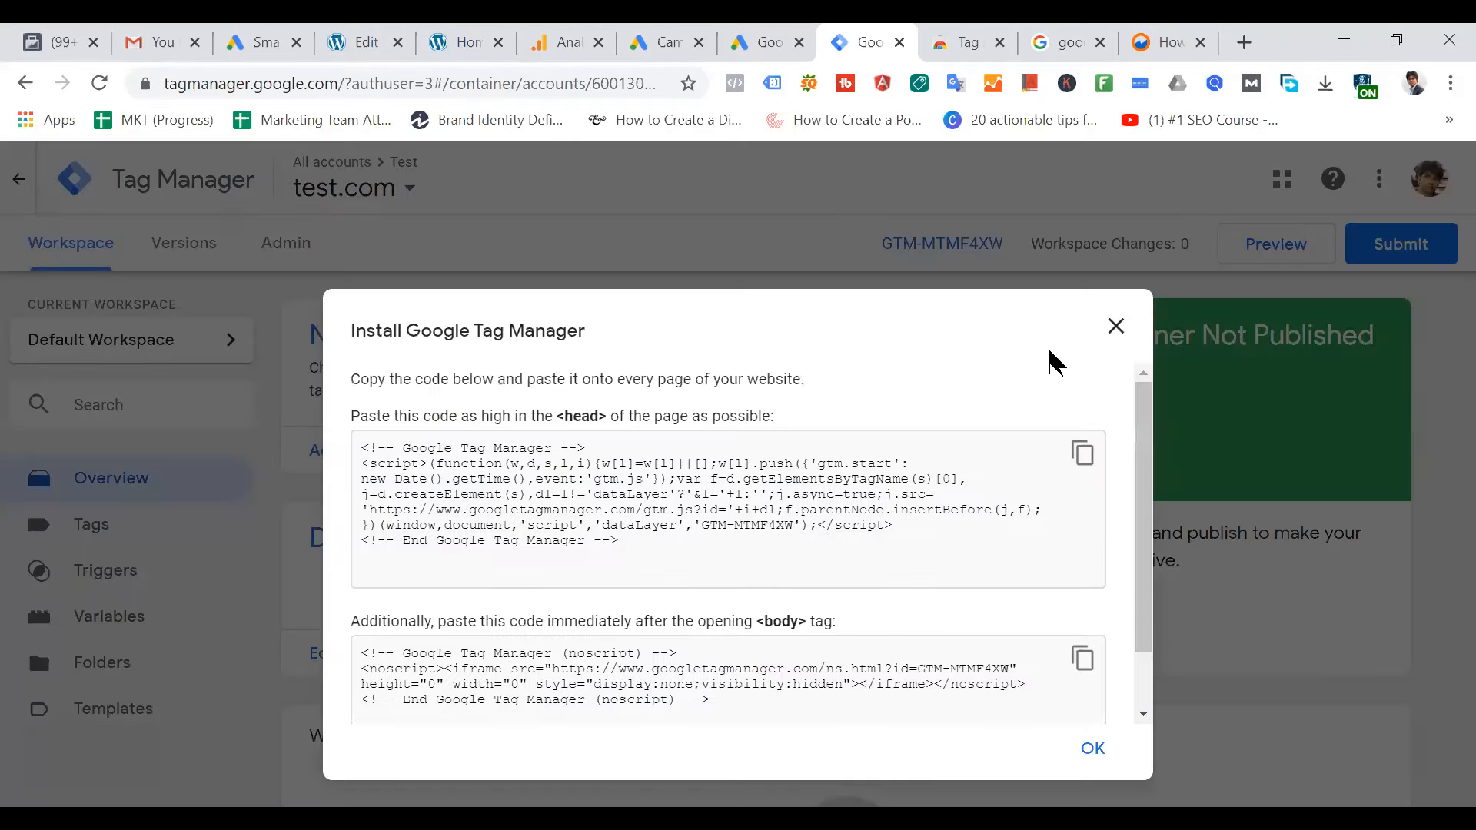
click(1115, 326)
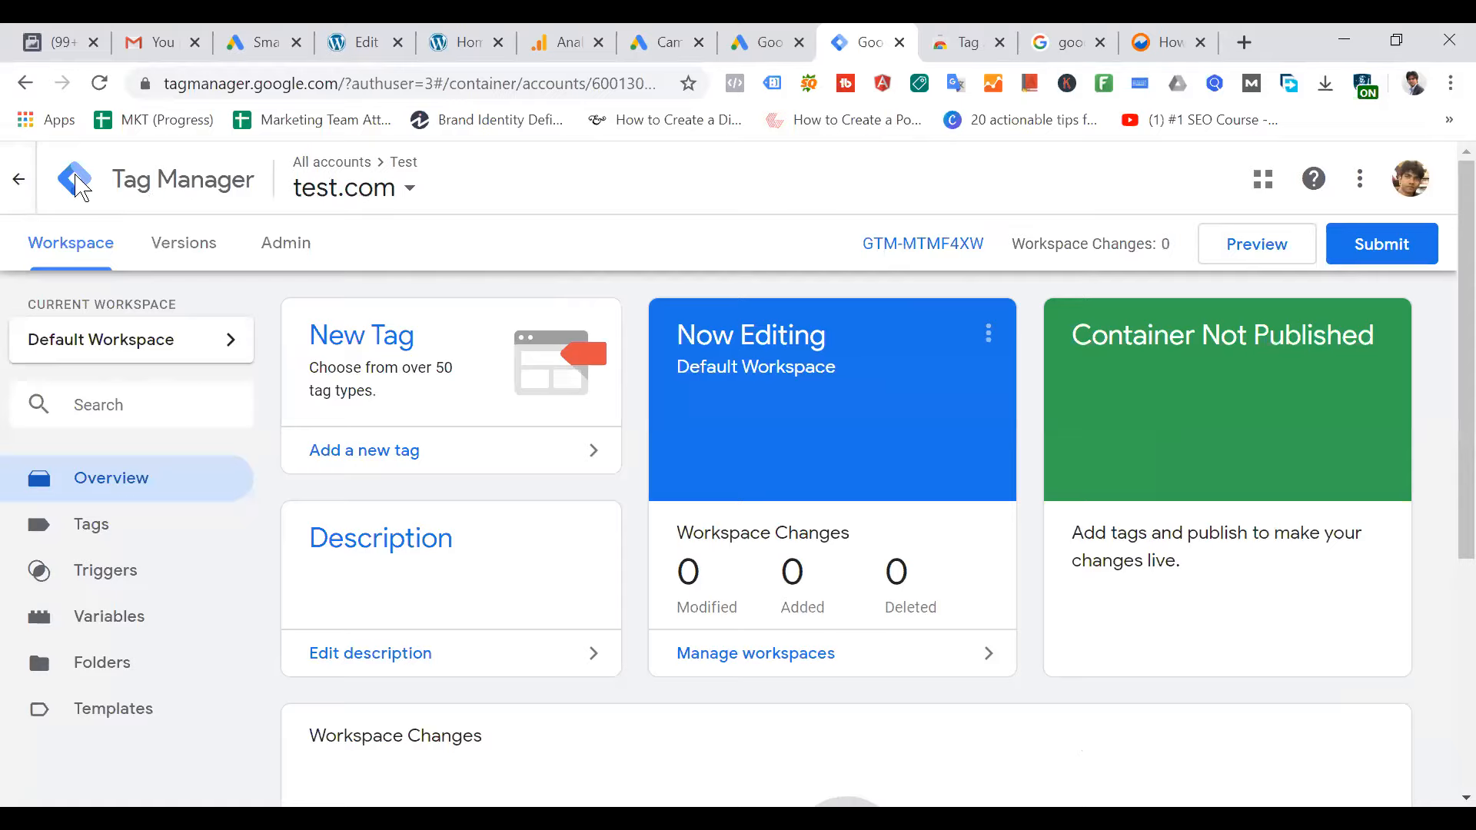
click(82, 187)
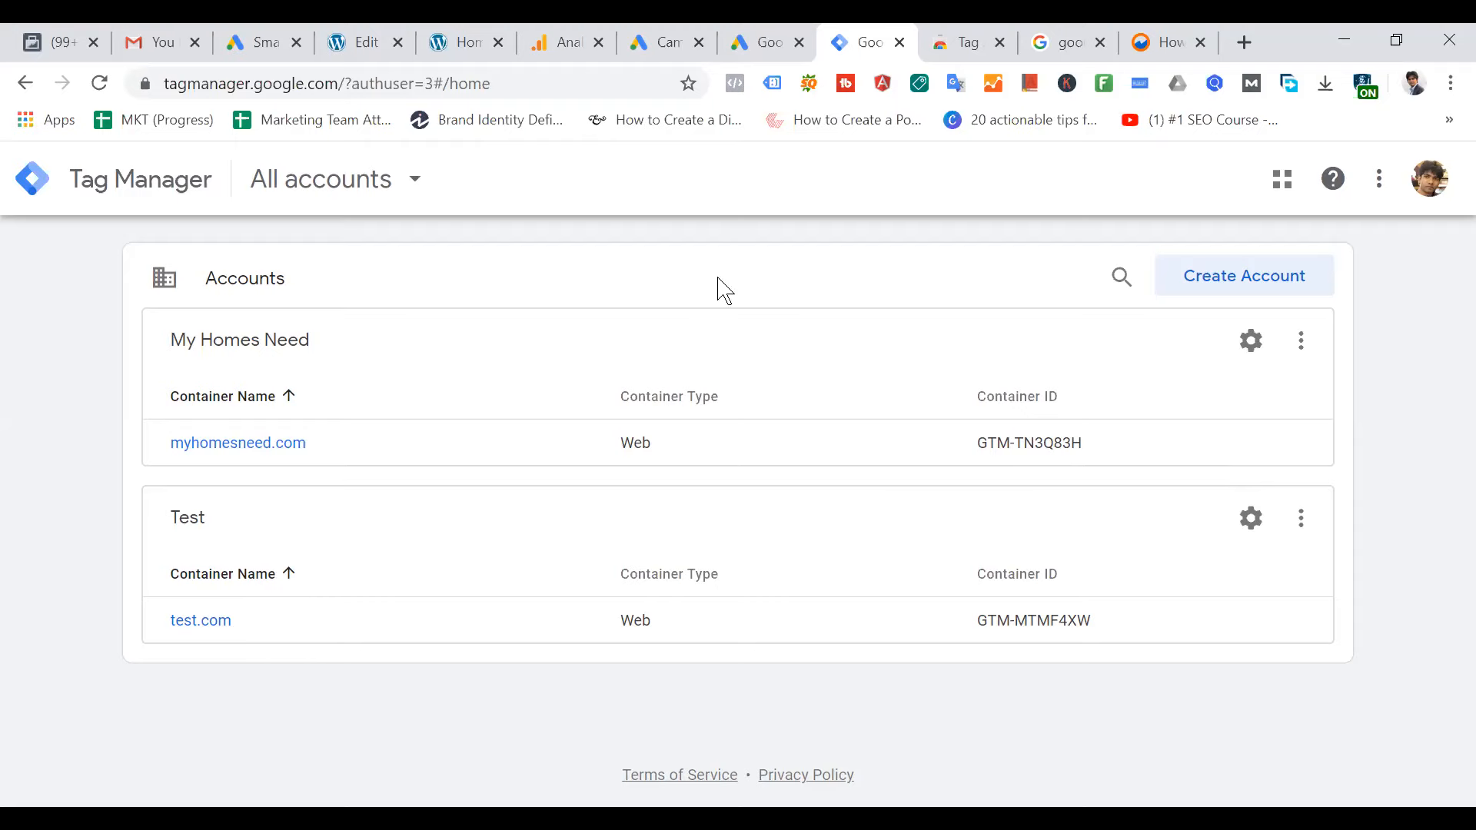
Revisit the Homes Need Campaigns report in Analytics and switch back to the Google Ads linking page
click(590, 43)
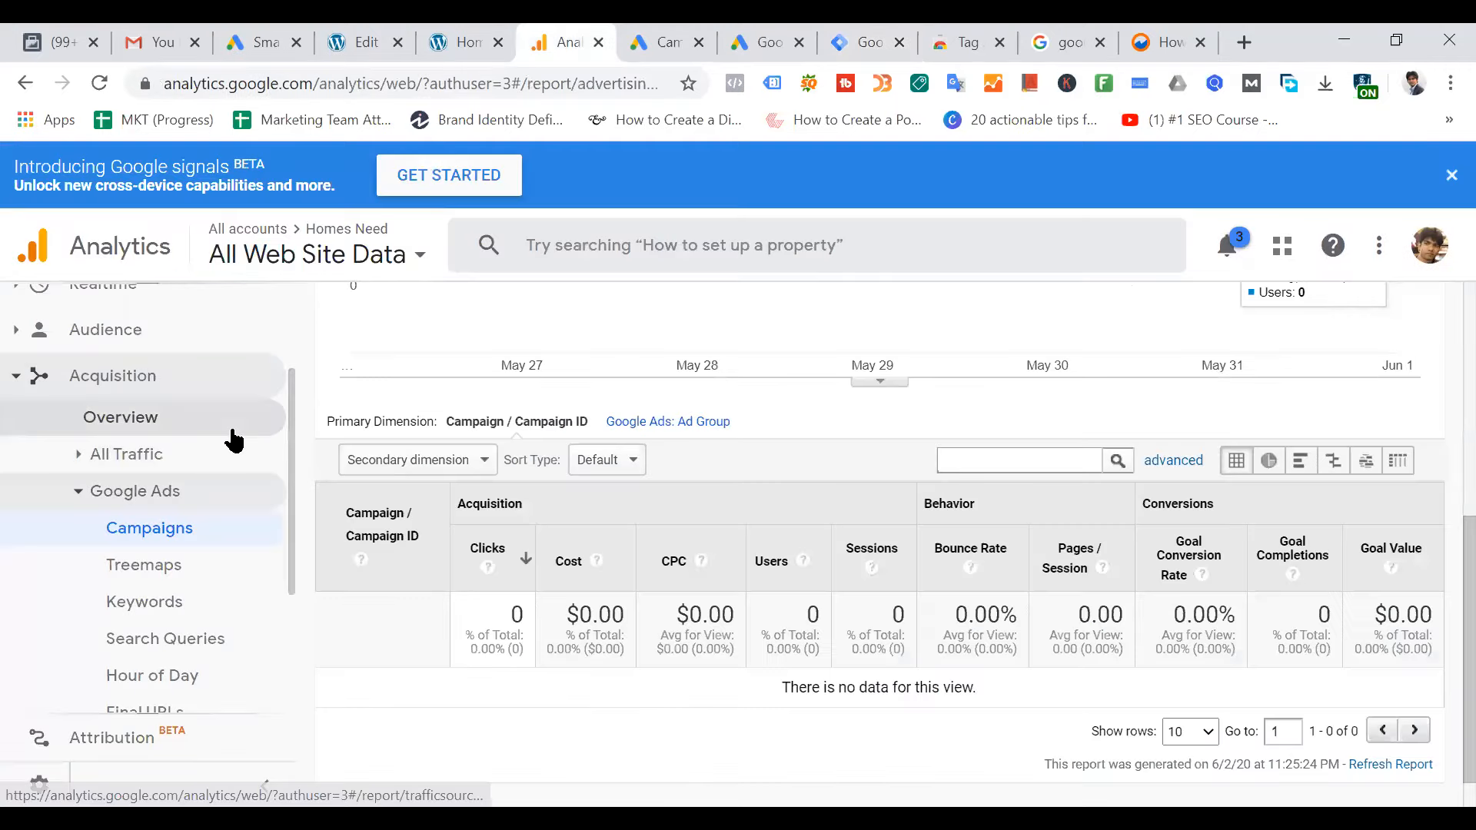
click(266, 239)
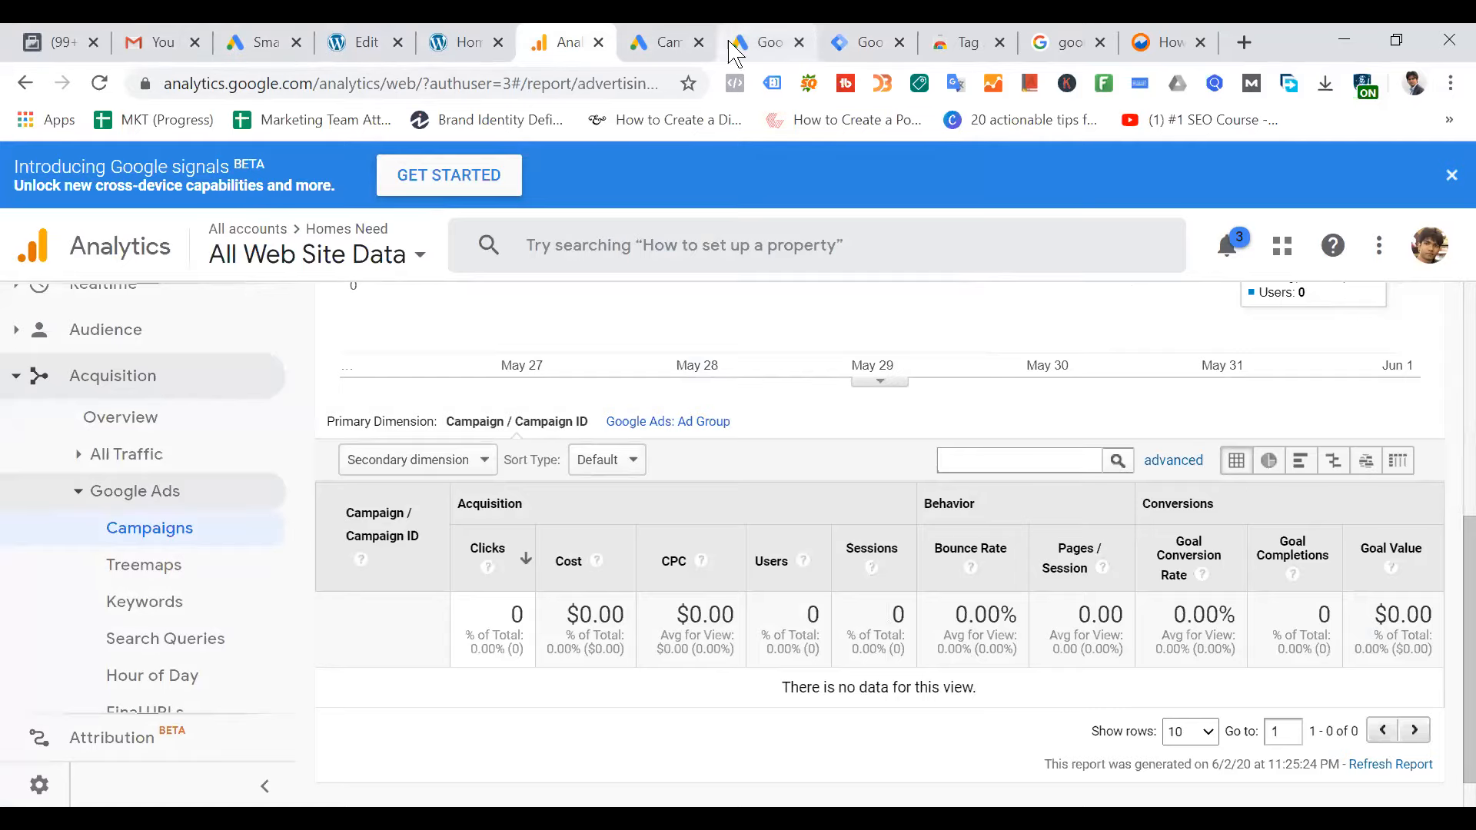
click(780, 35)
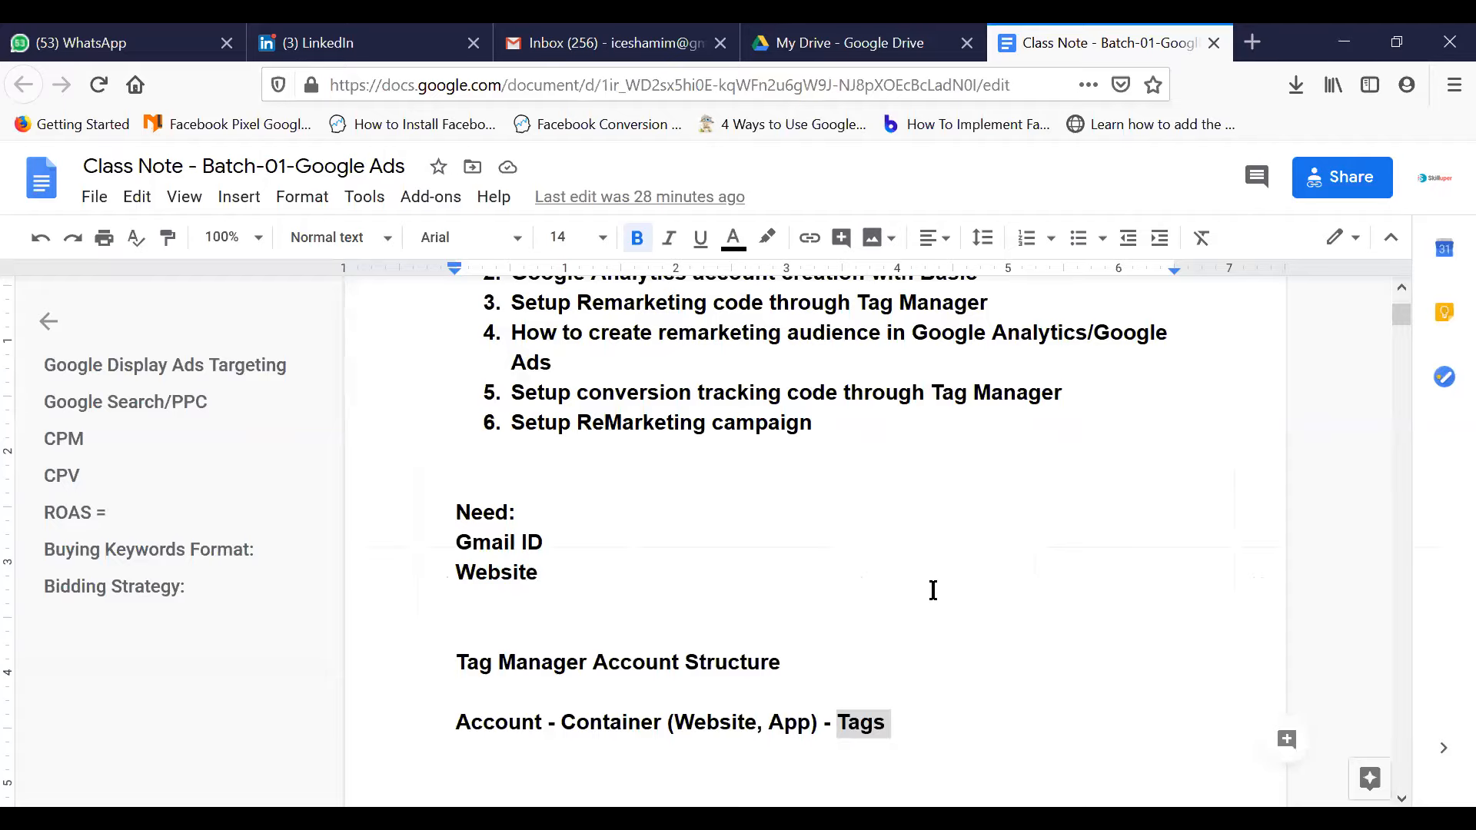
Highlight the first two list items in the class note, Tag Manager and Analytics account creation, in orange
scroll(932, 593, up, 3)
drag(997, 447, 479, 415)
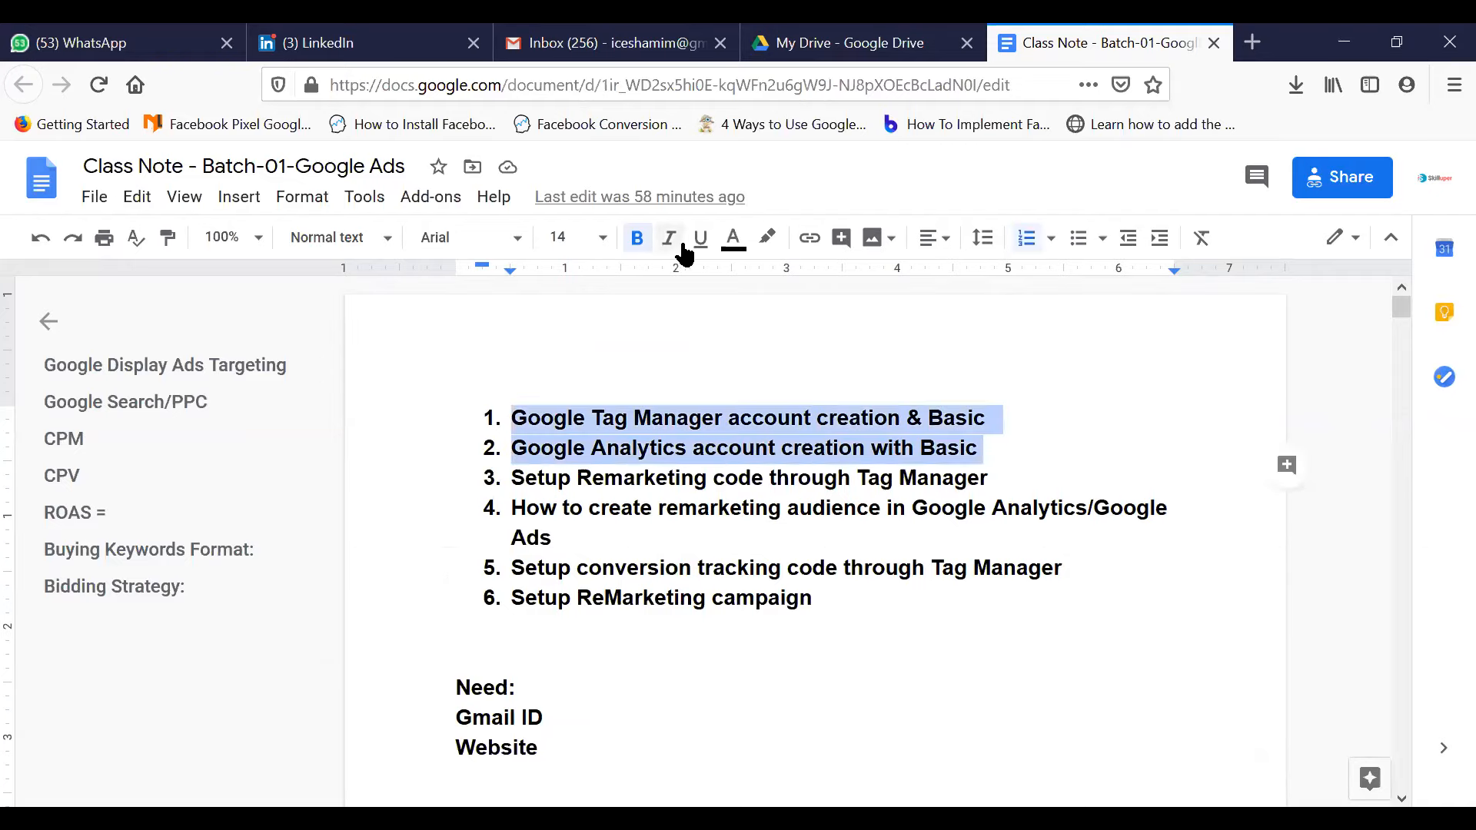
click(767, 237)
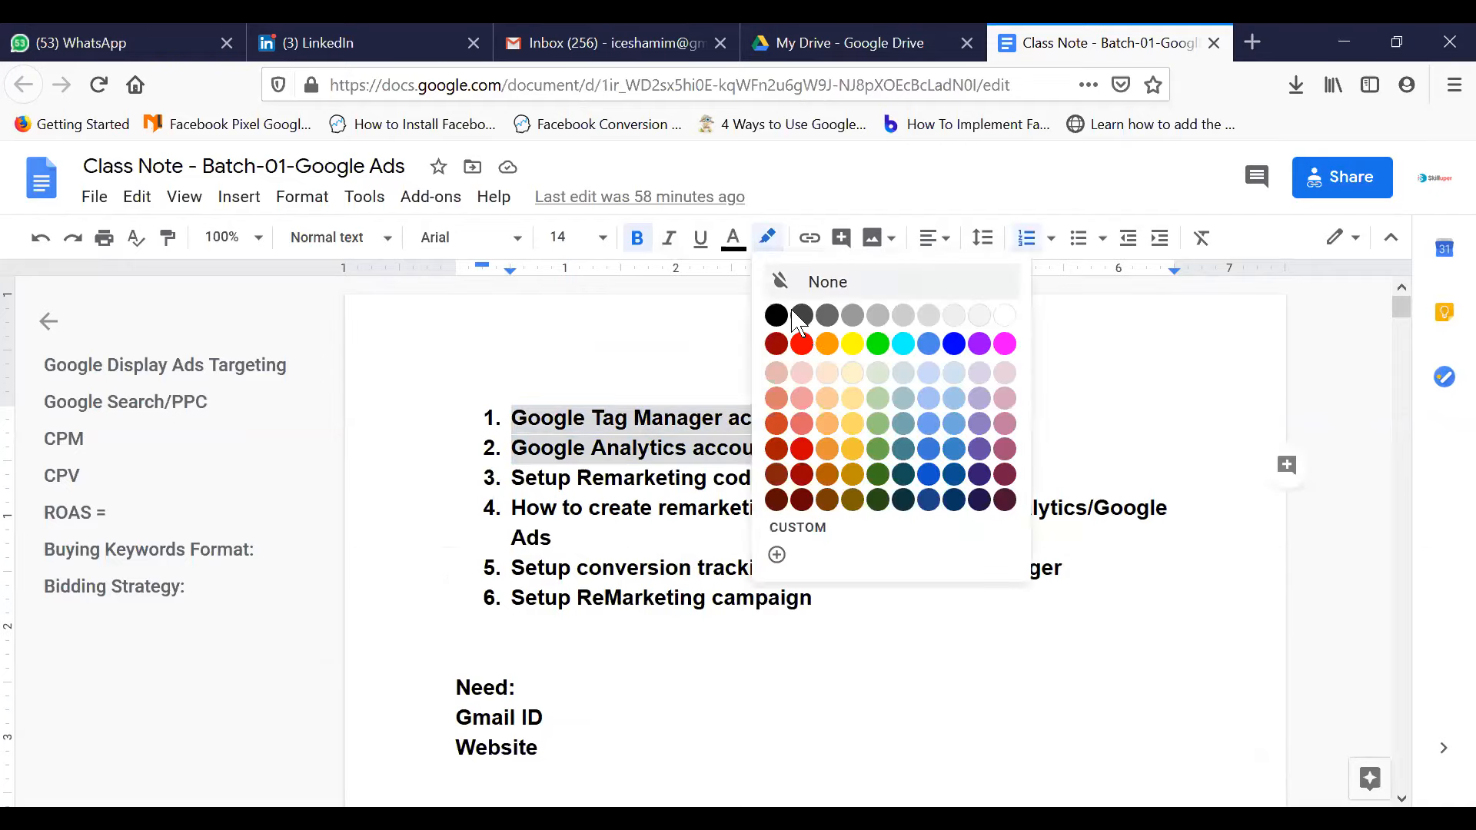
click(826, 344)
click(1099, 426)
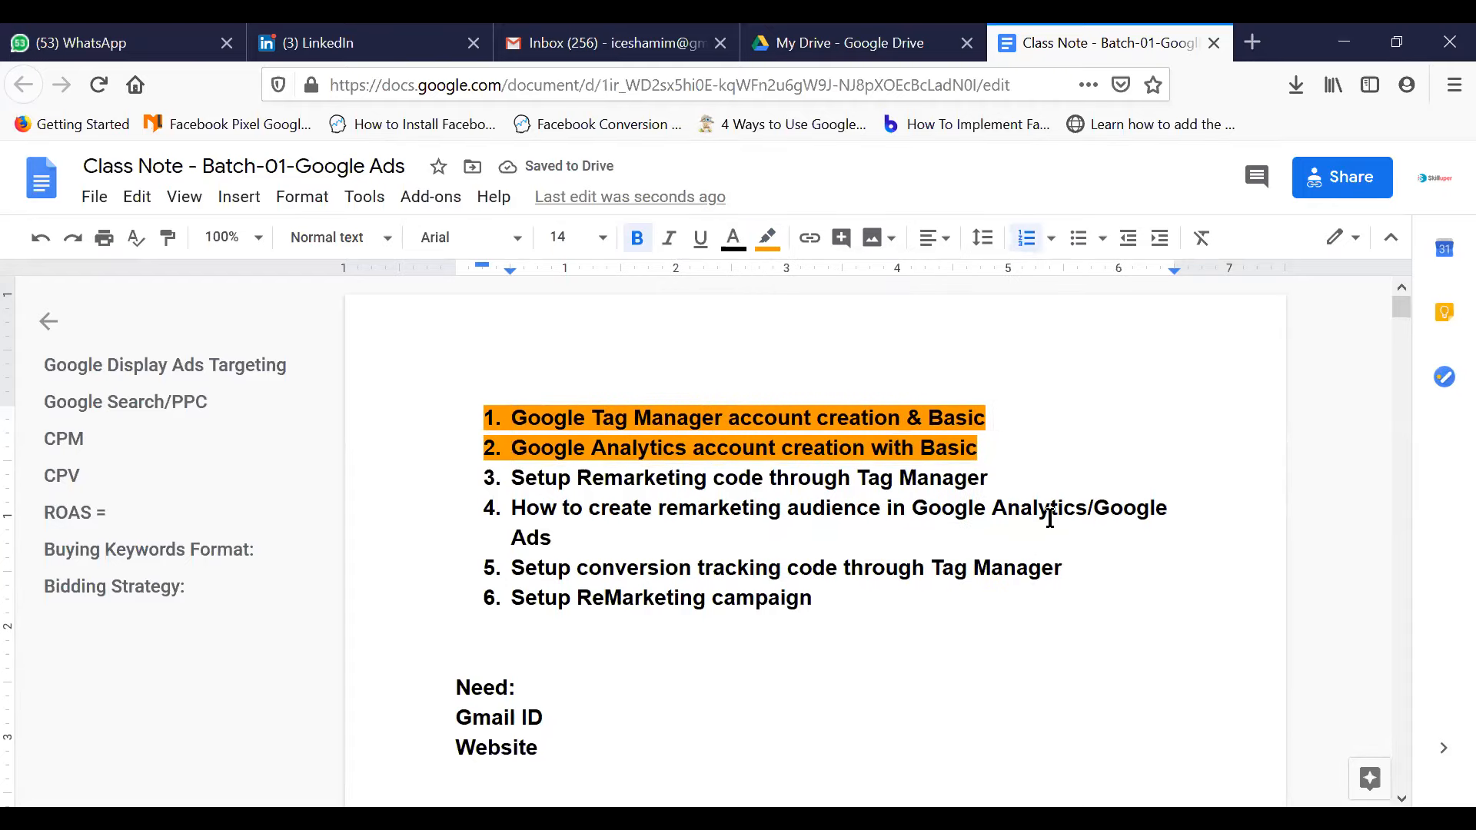
Review the remaining list items 3 to 6 in the class note by selecting them, and clear the selection
drag(512, 567, 1101, 565)
drag(754, 605, 472, 484)
click(863, 596)
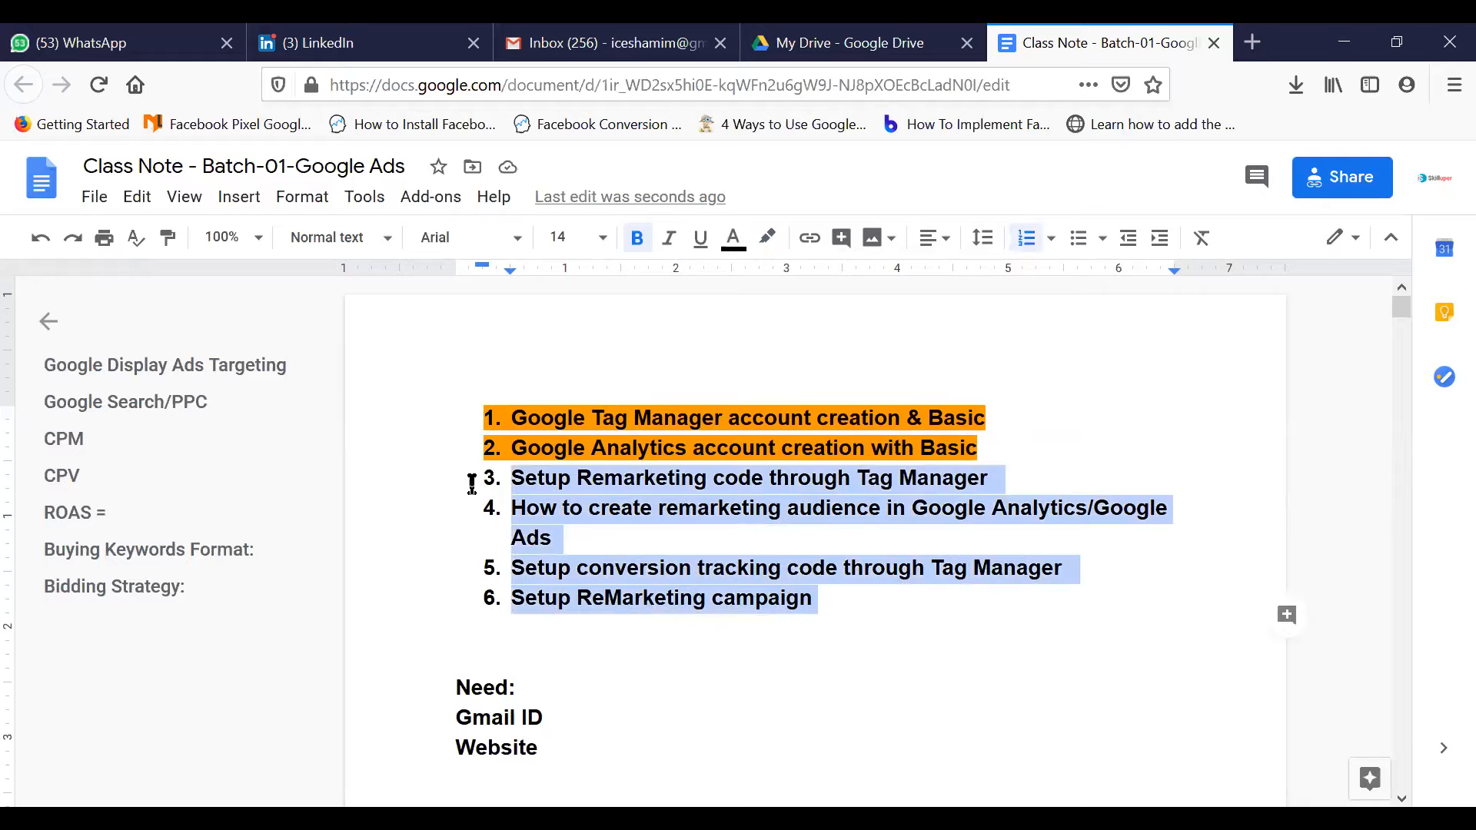
click(979, 648)
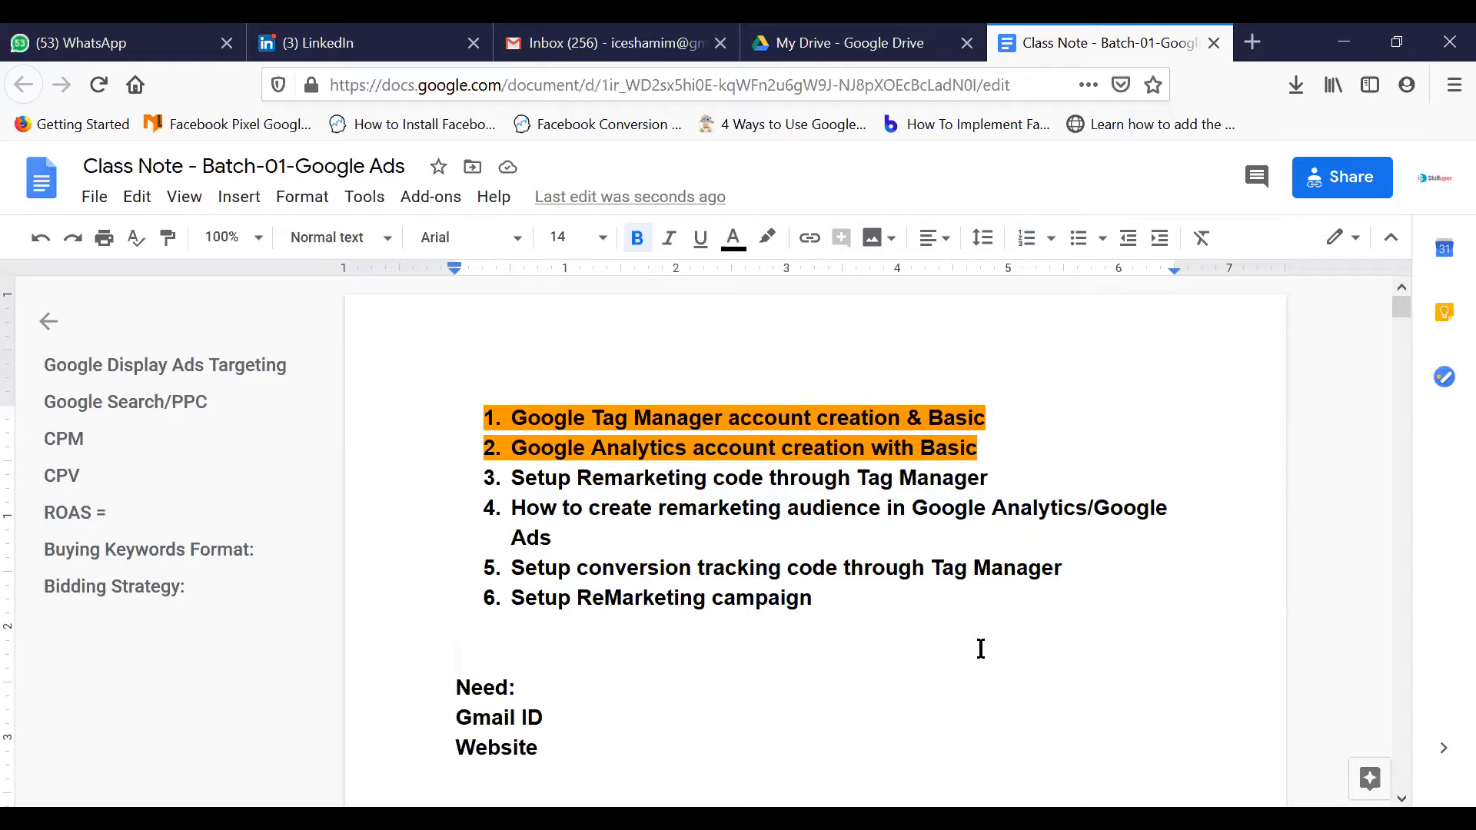
Insert blank unnumbered lines between the highlighted Google Analytics item and the Setup Remarketing code item
click(506, 347)
shift+click(992, 456)
click(1021, 456)
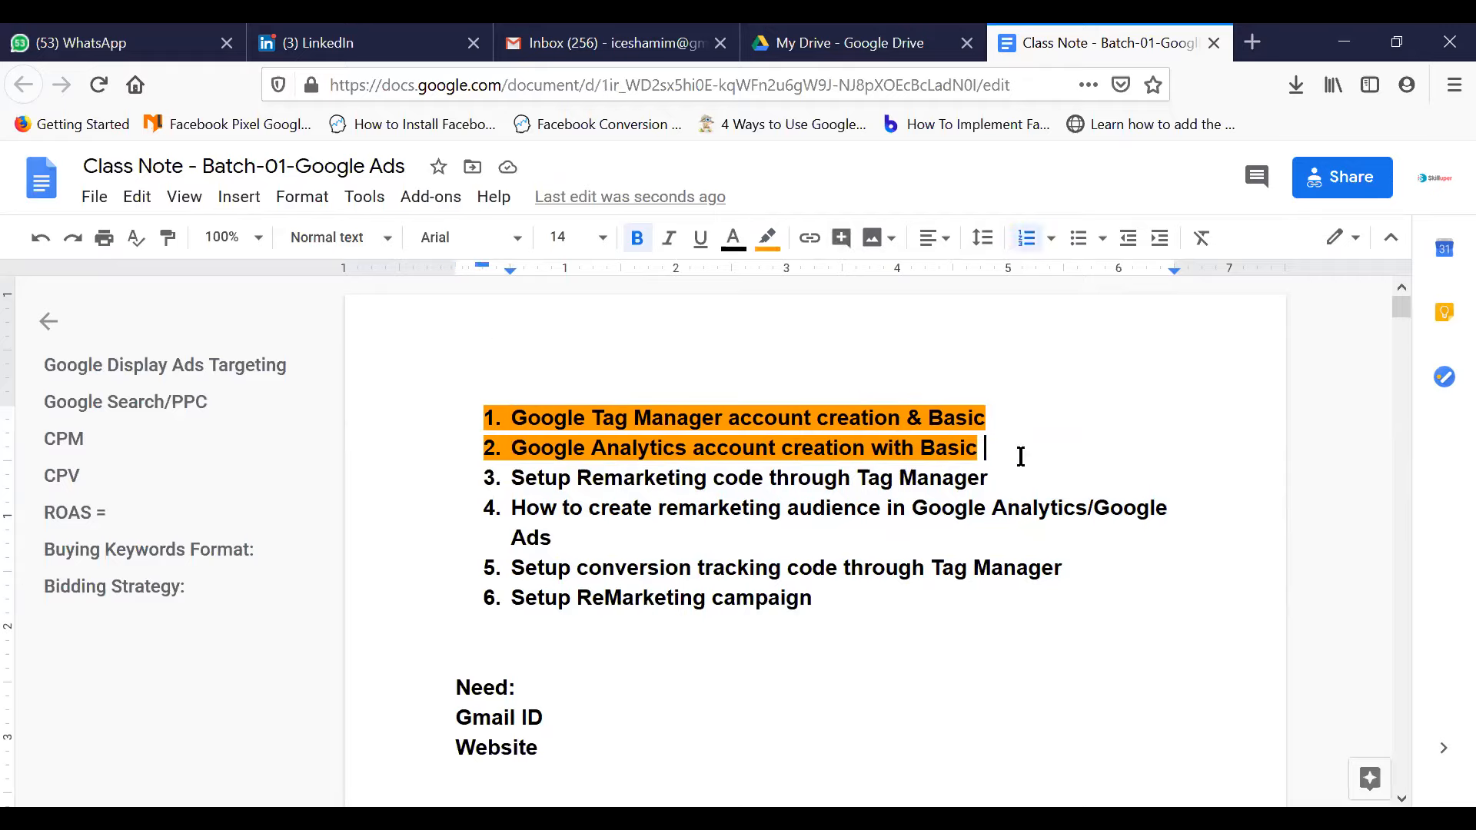
key(Return)
key(Return)
key(Return)
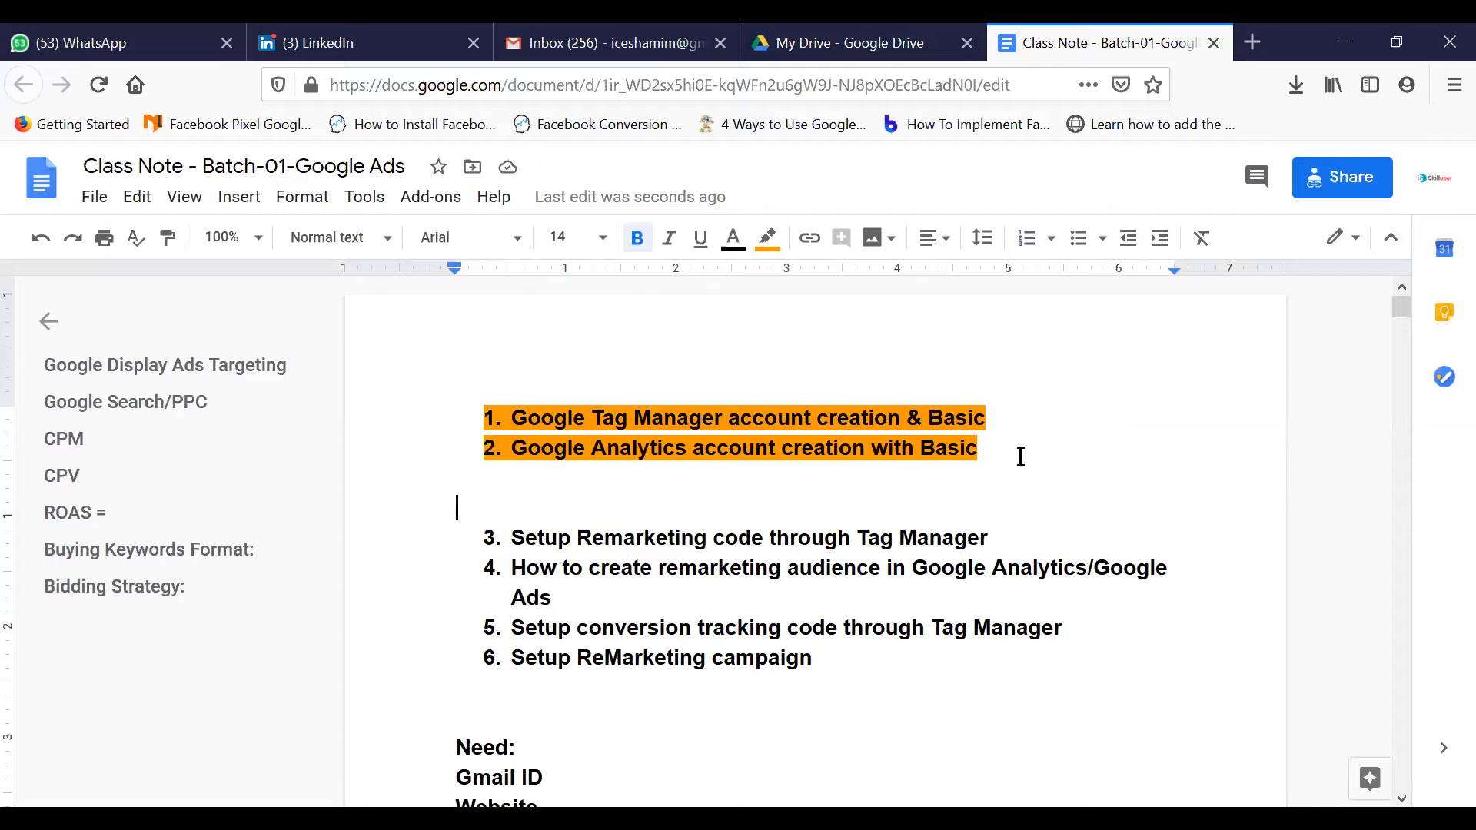
Insert one empty unnumbered line above the Google Tag Manager item at the start of the list
click(488, 407)
click(521, 371)
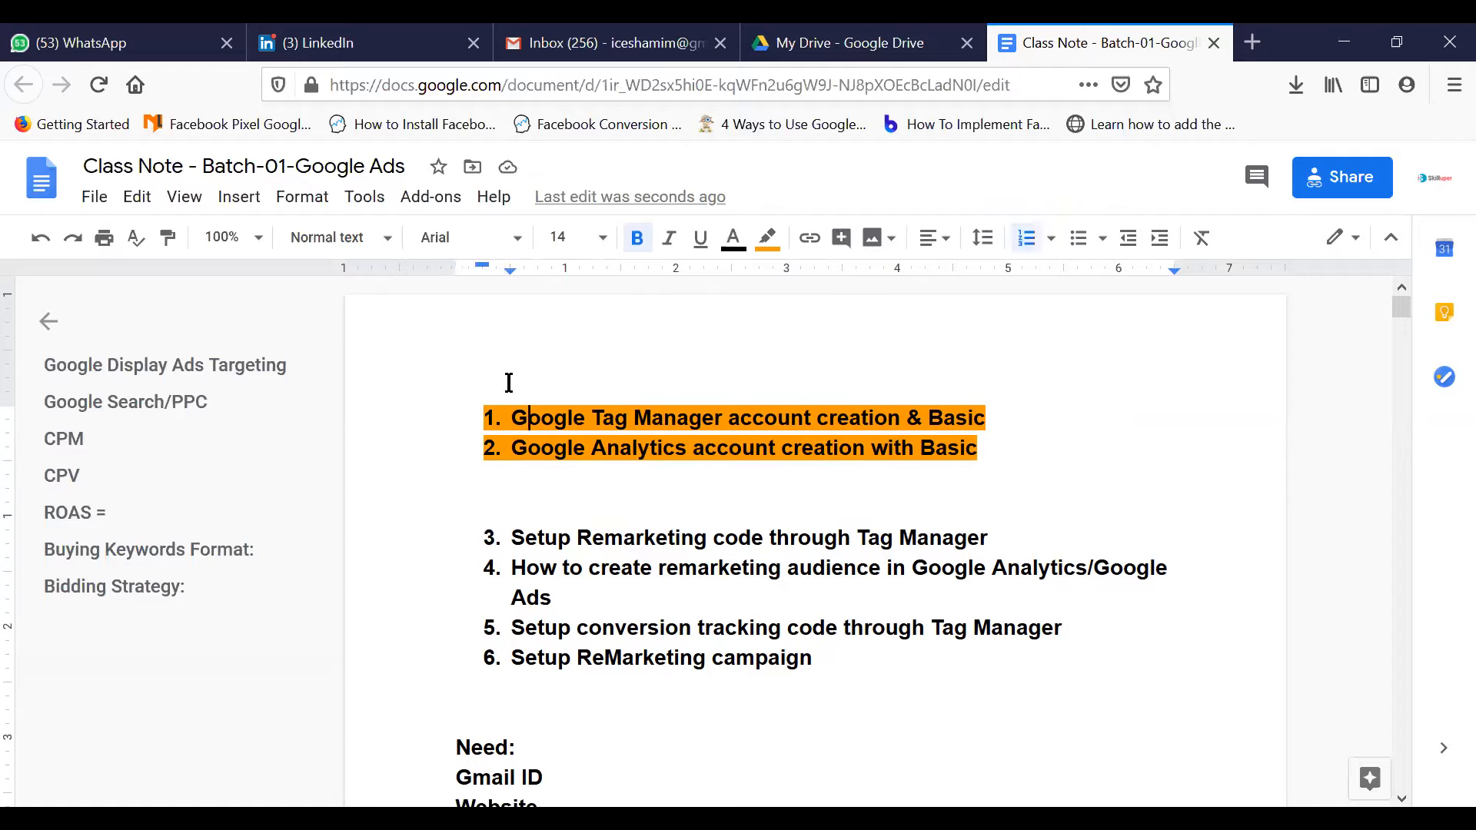
click(888, 321)
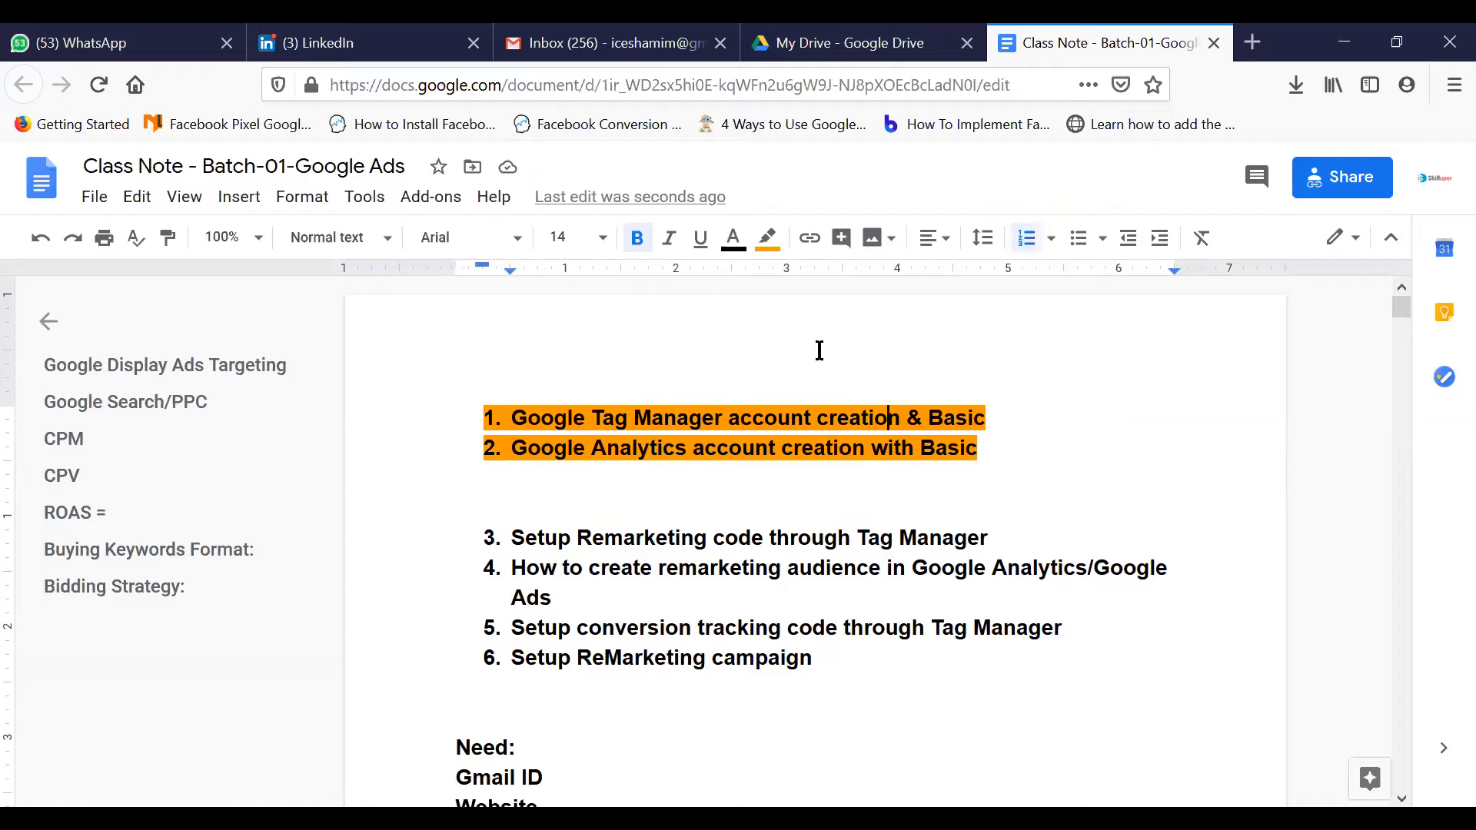
click(488, 418)
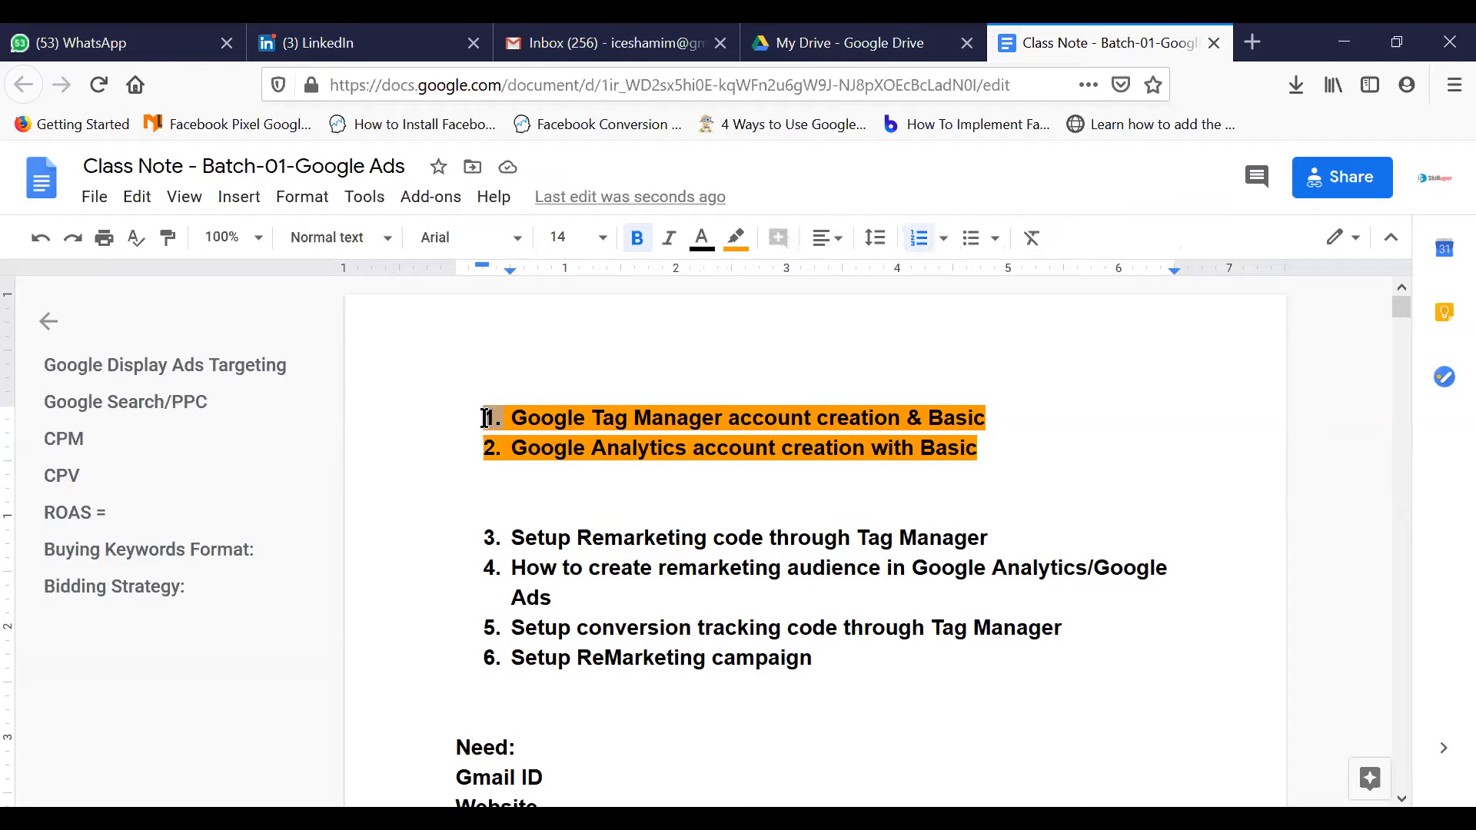
key(Return)
key(Return)
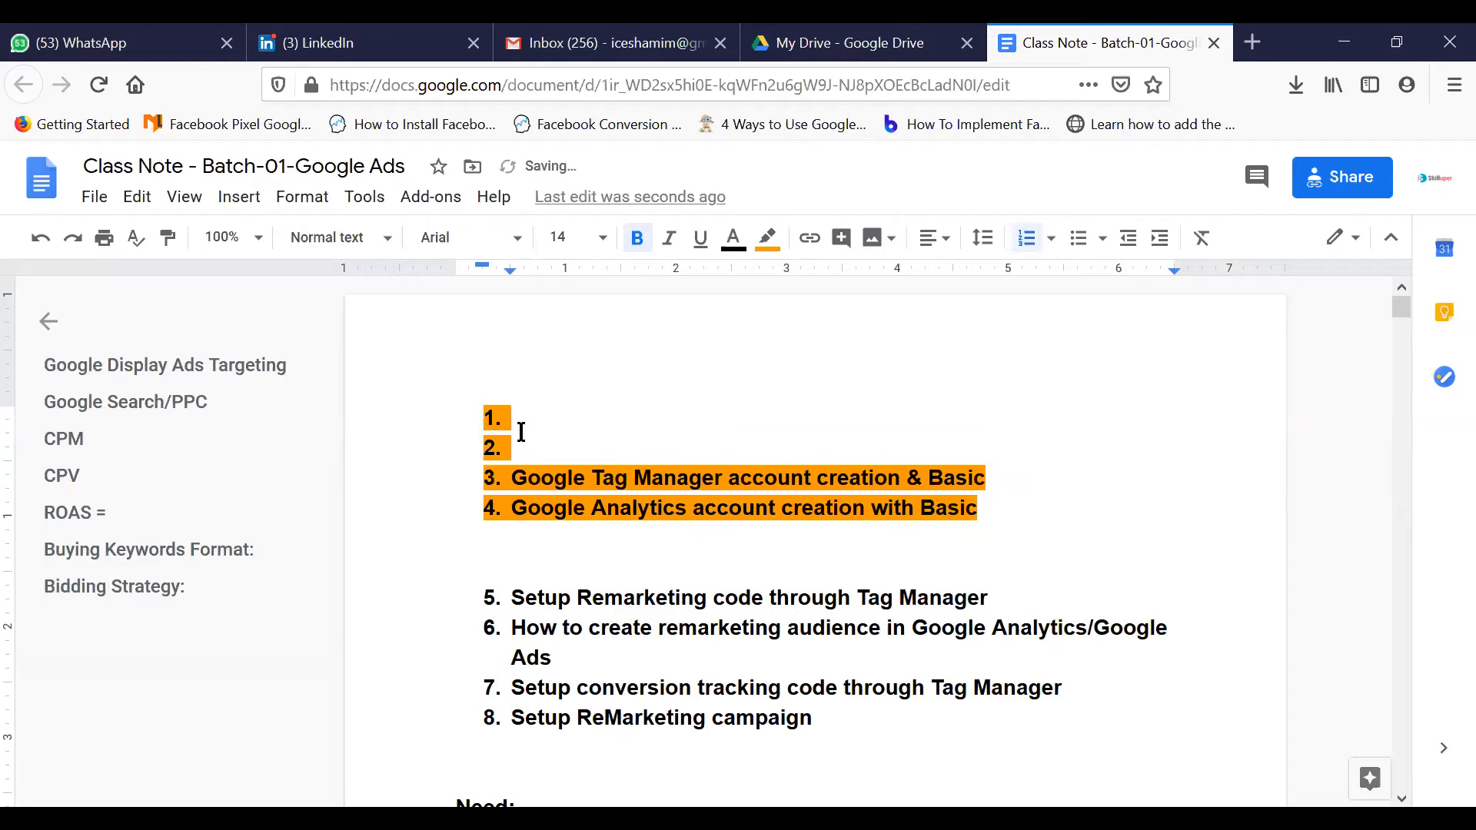
key(BackSpace)
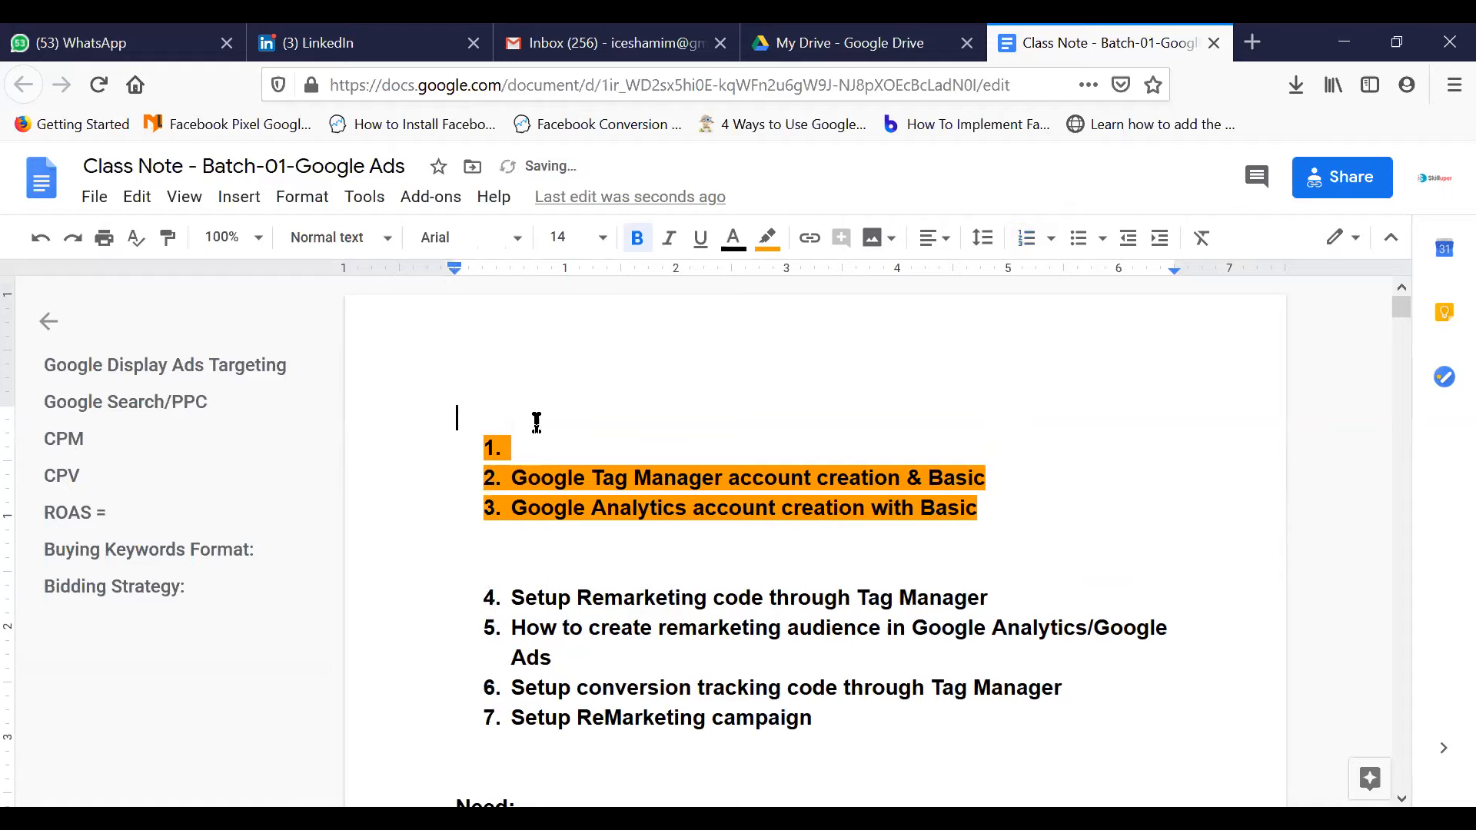
key(Delete)
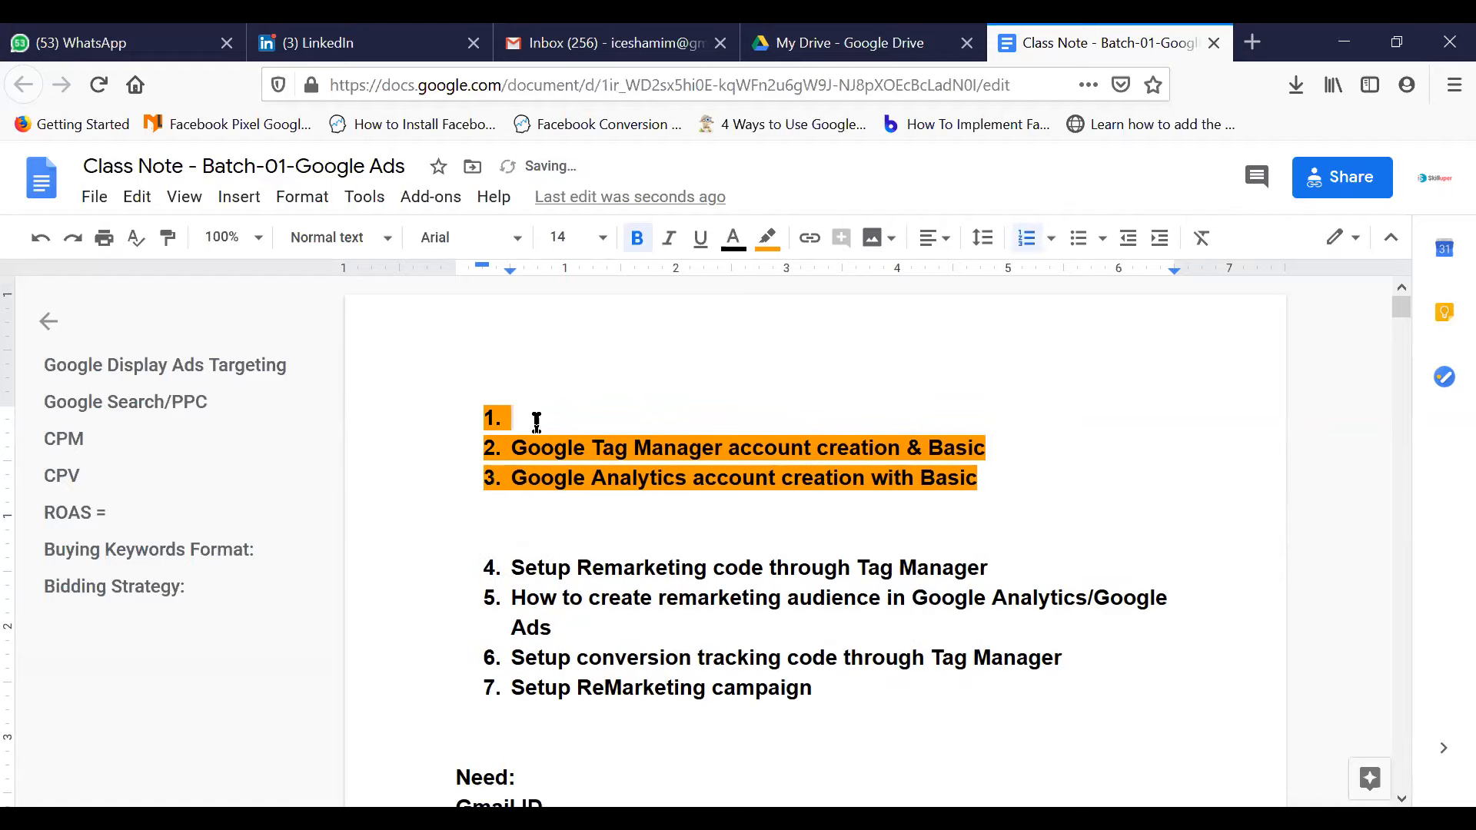
key(BackSpace)
Enter the heading "Home Work" above the highlighted items and add a blank line after it
text(Homw)
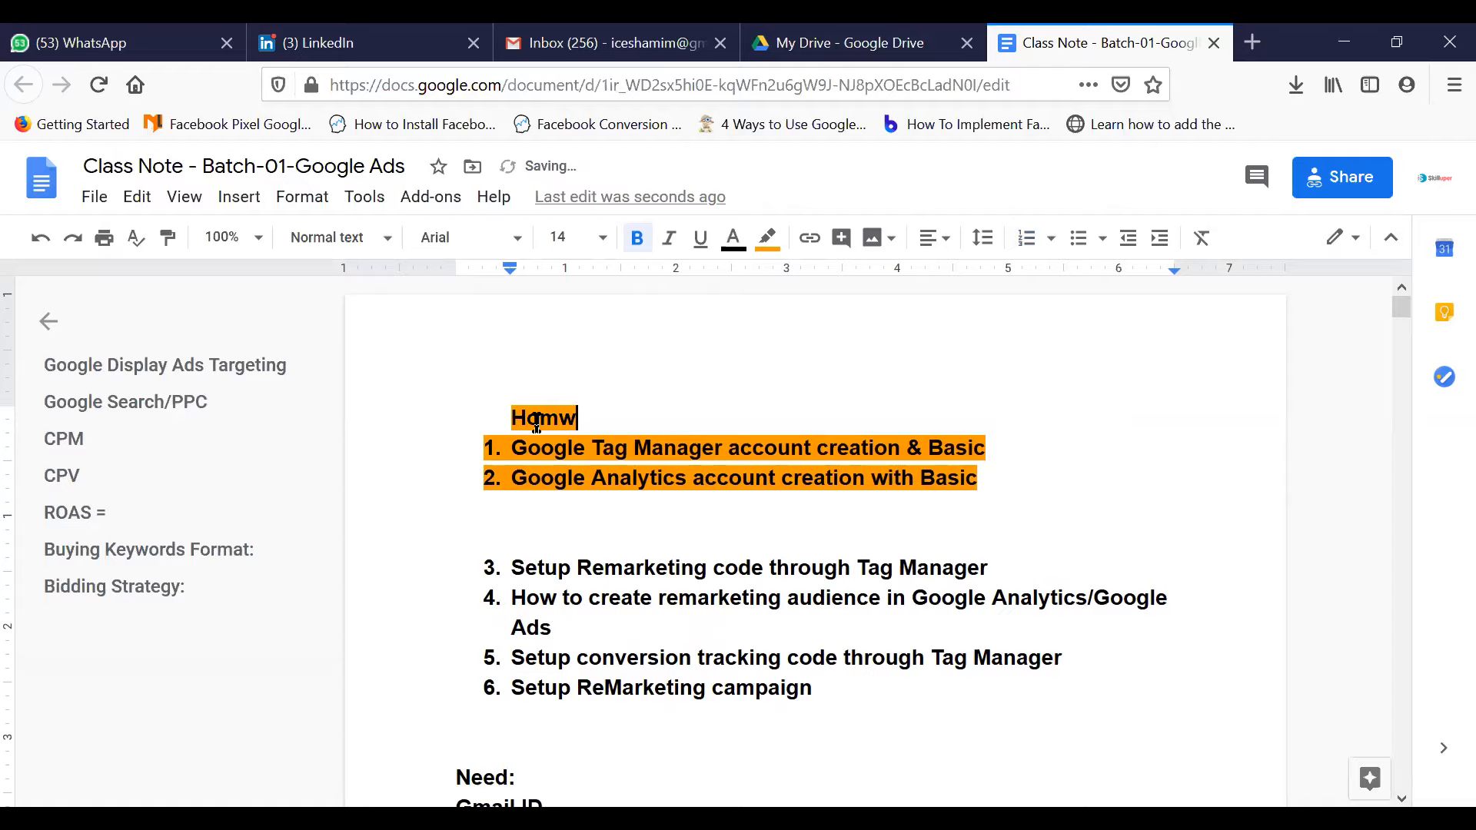
key(BackSpace)
text(e WO)
key(BackSpace)
text(ork)
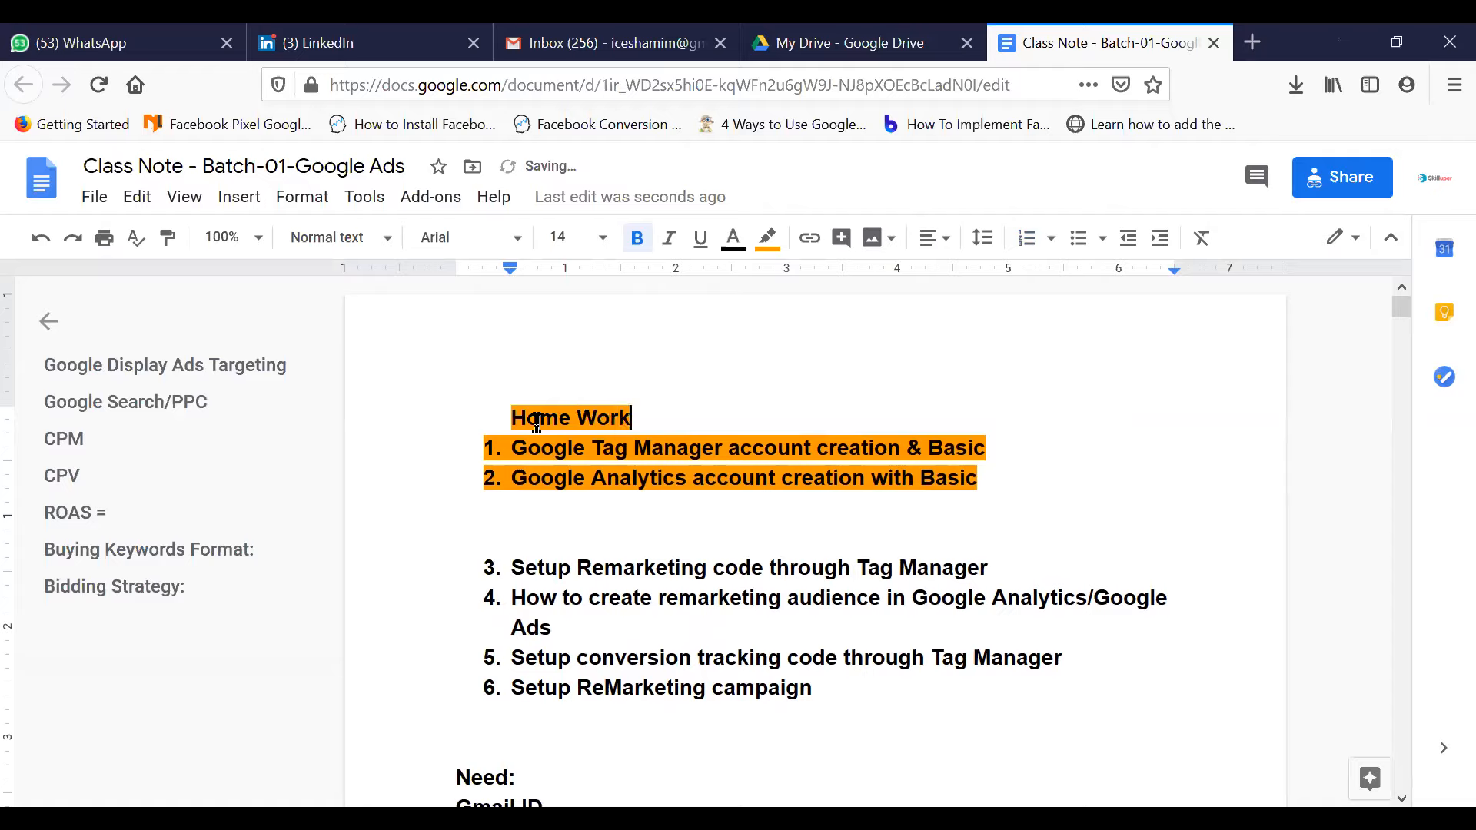
key(Return)
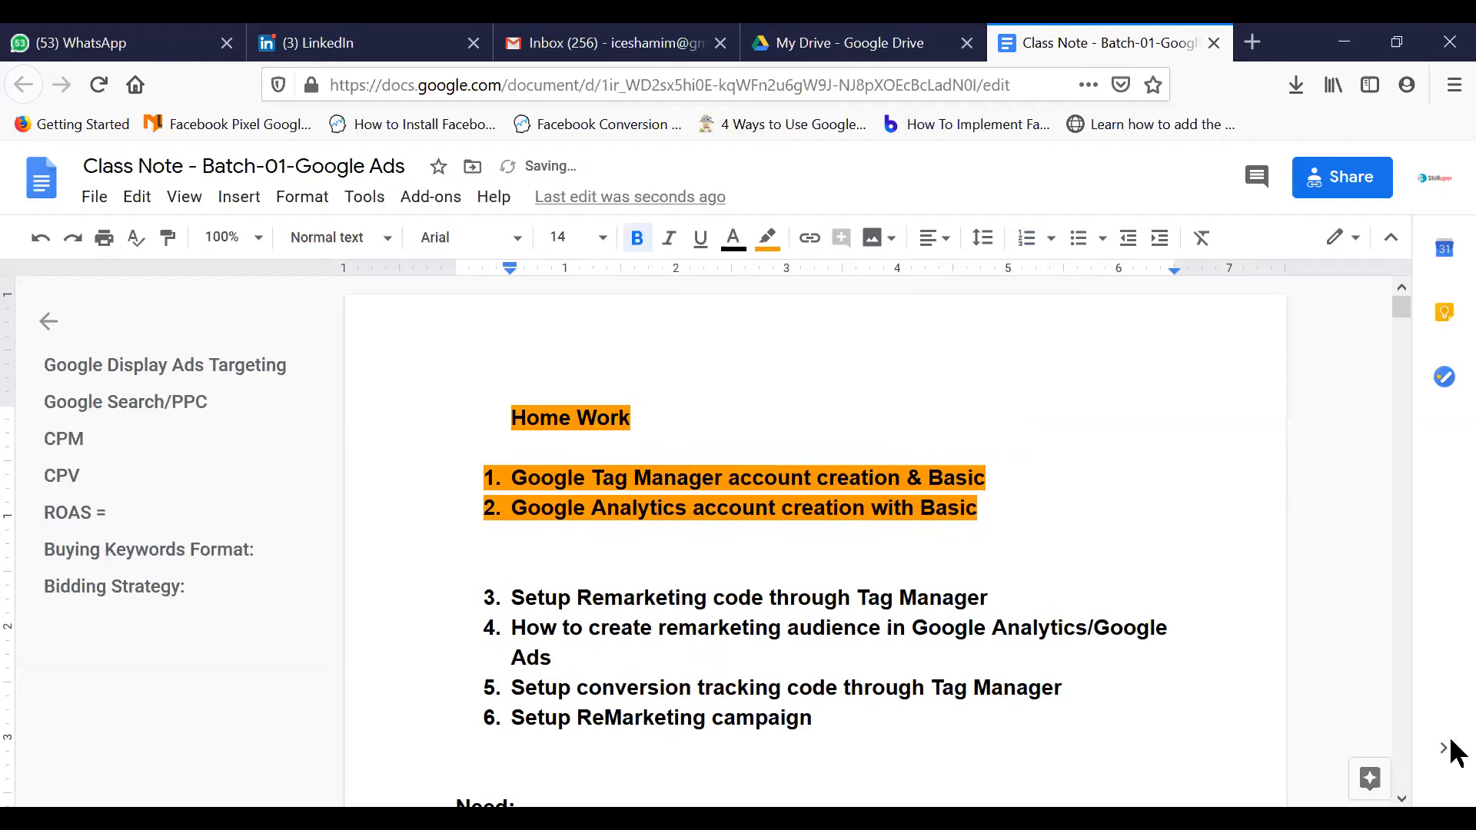
Try the Home Work heading without bold formatting and restore the bold
drag(636, 420, 474, 425)
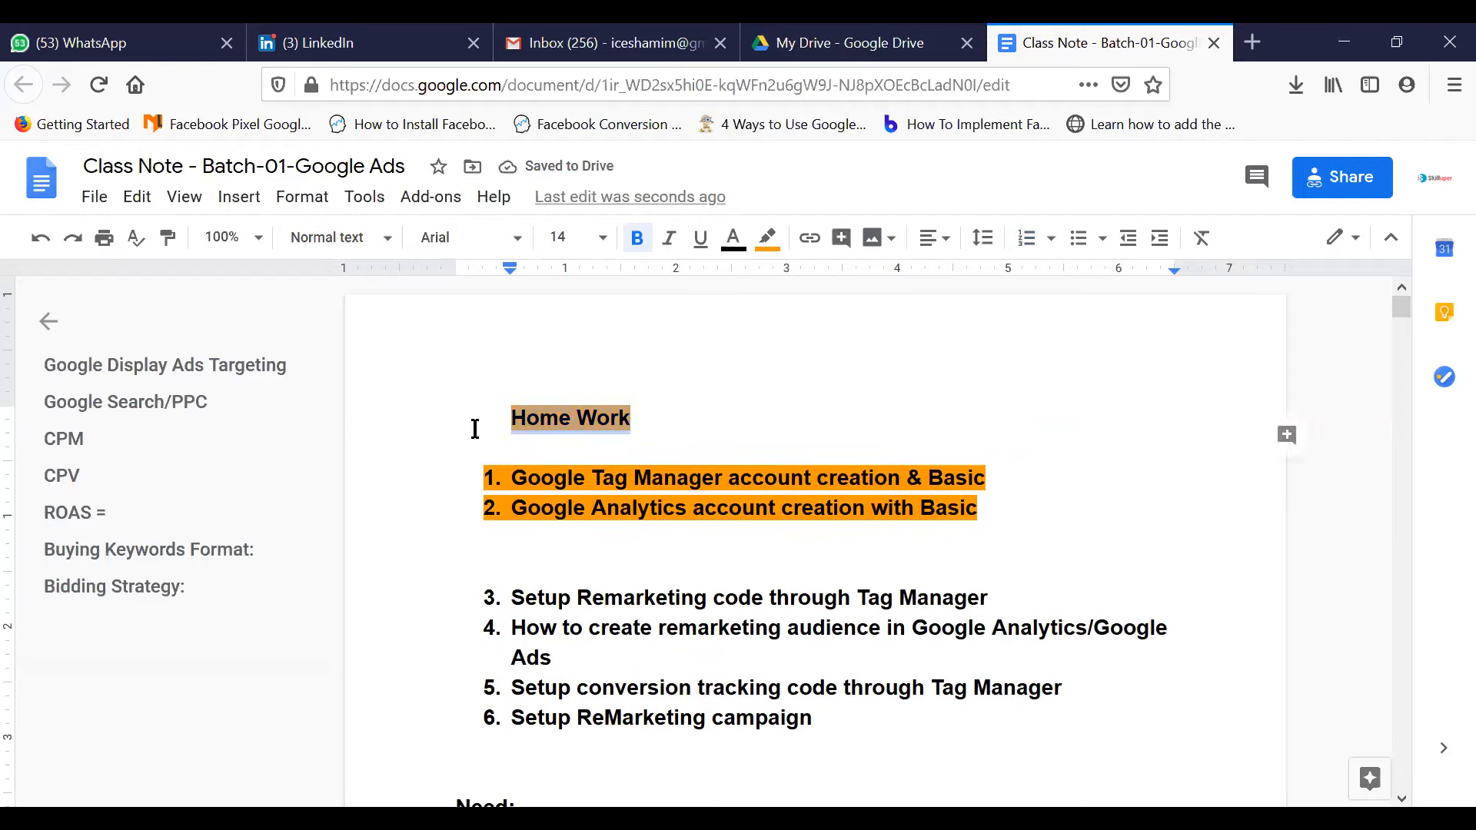
click(636, 244)
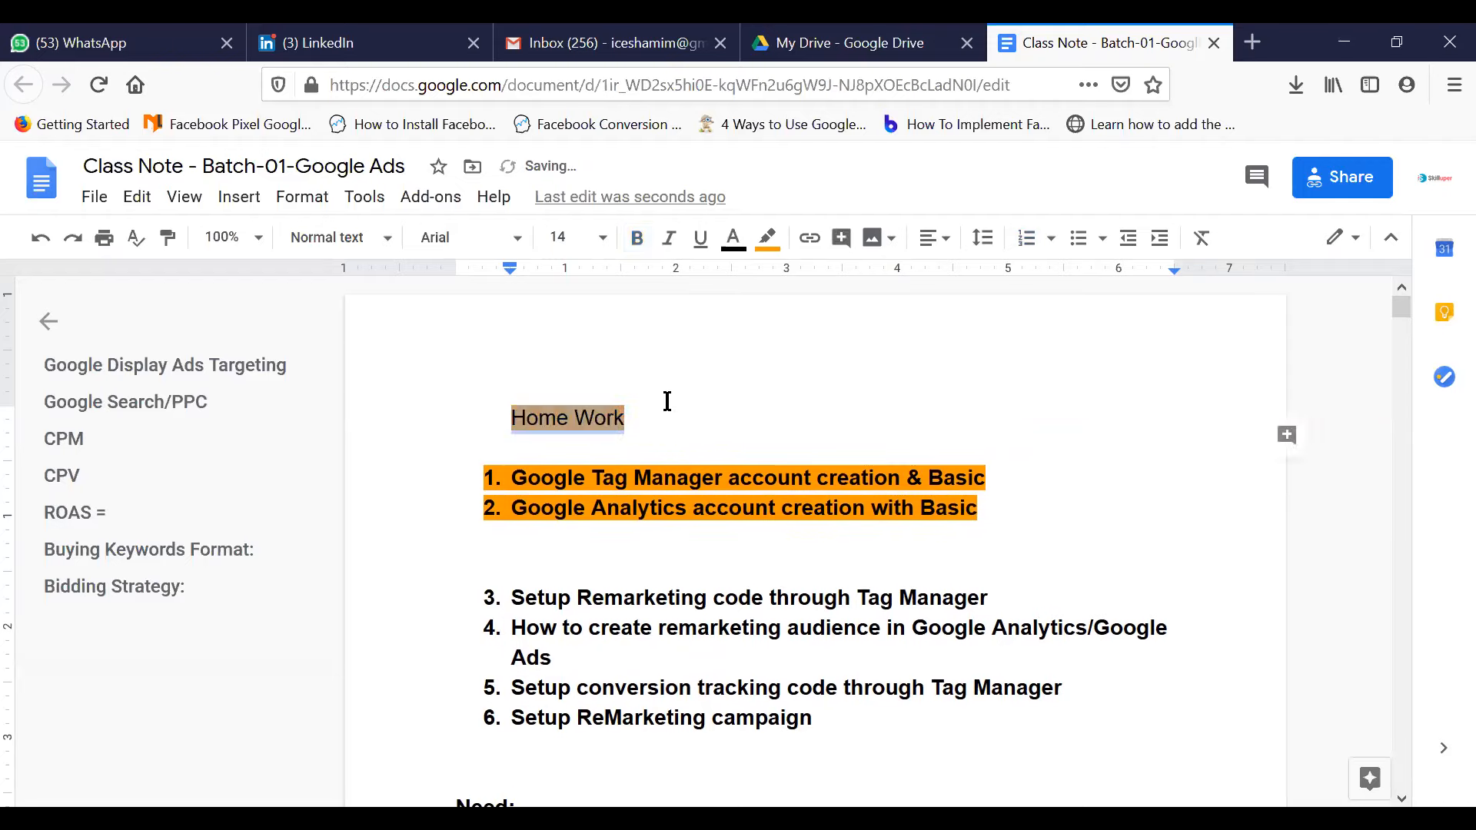
click(636, 244)
click(704, 395)
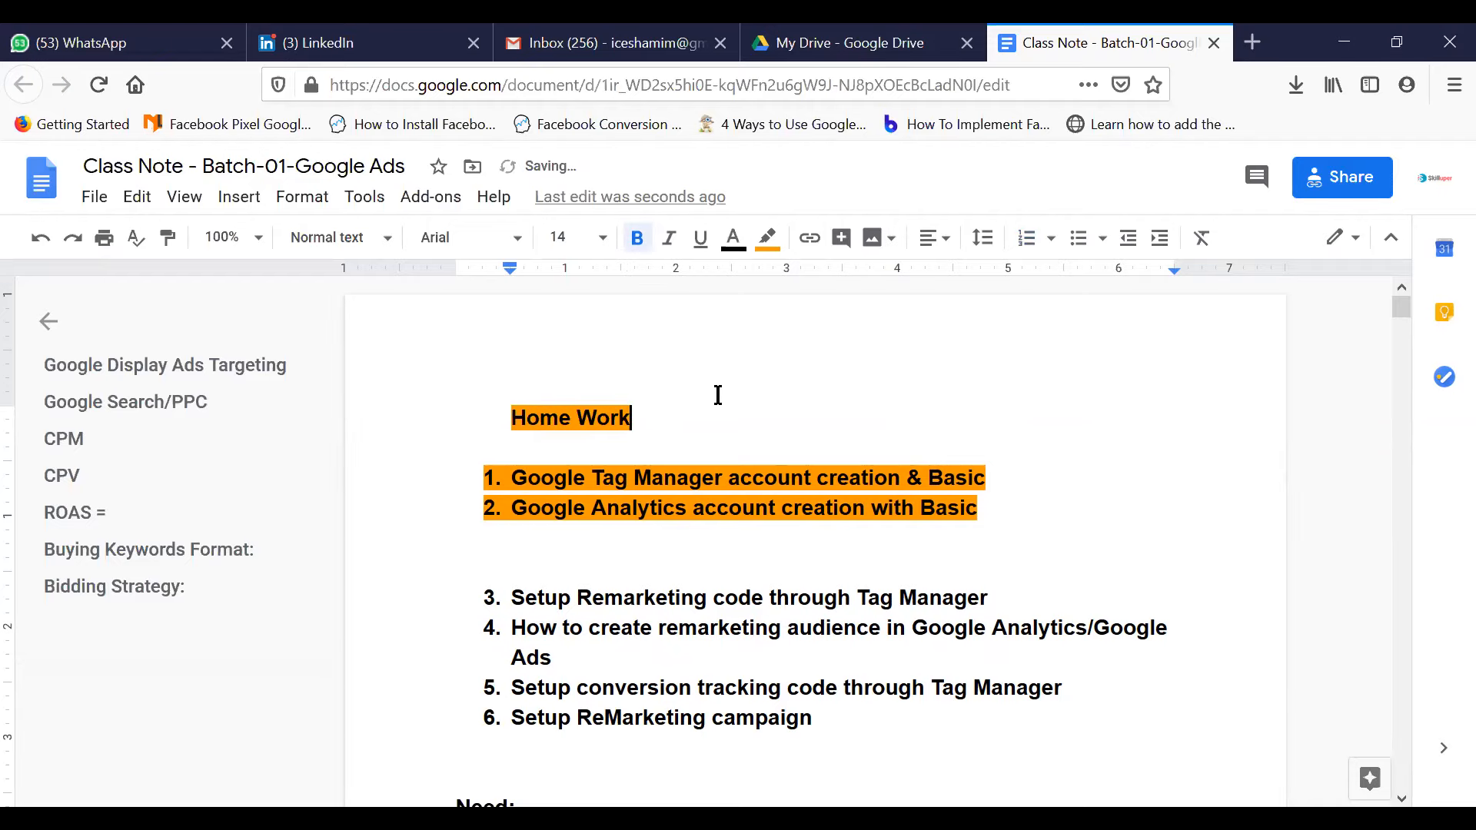
click(819, 44)
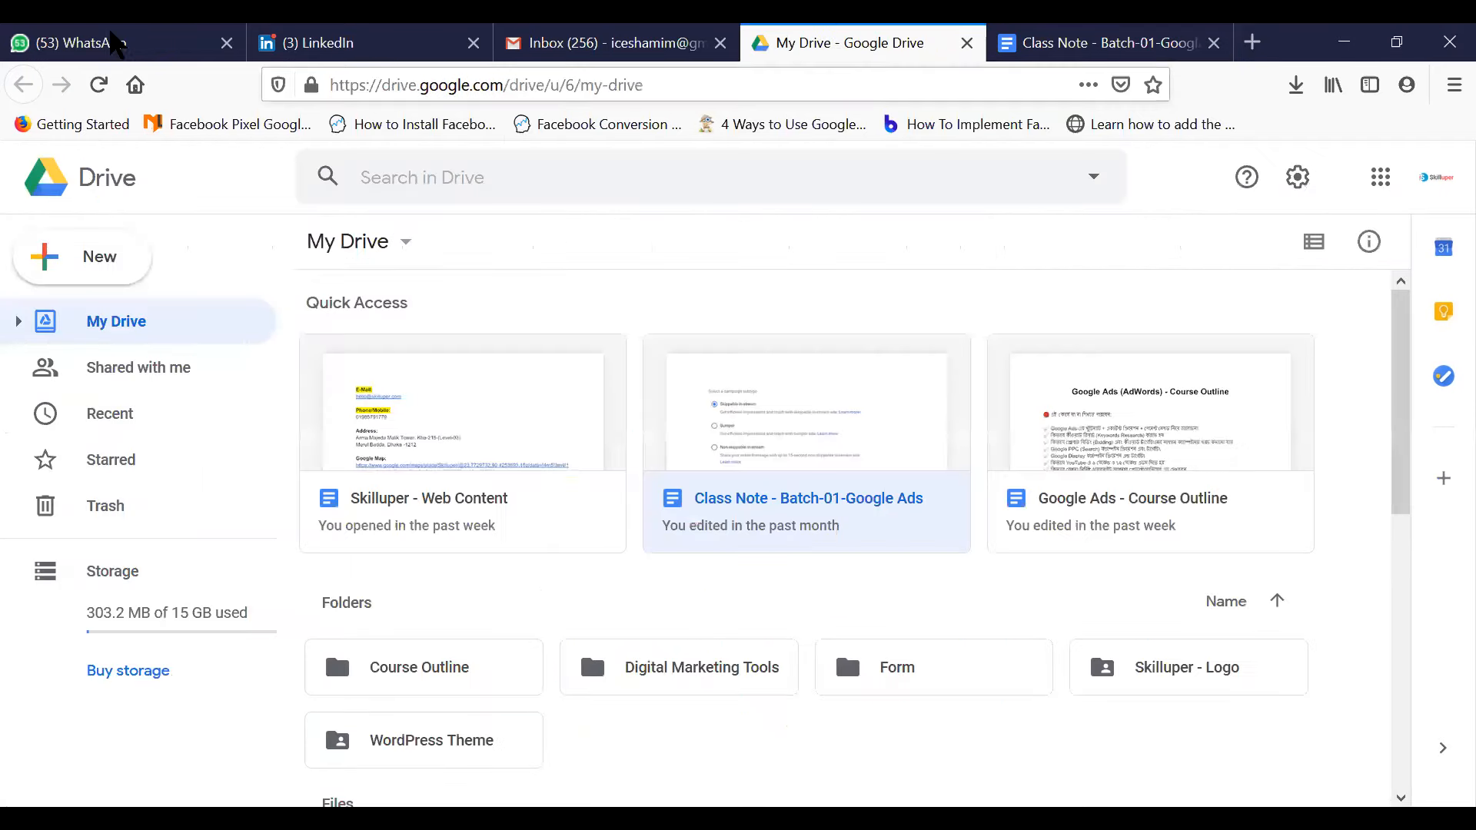
click(396, 43)
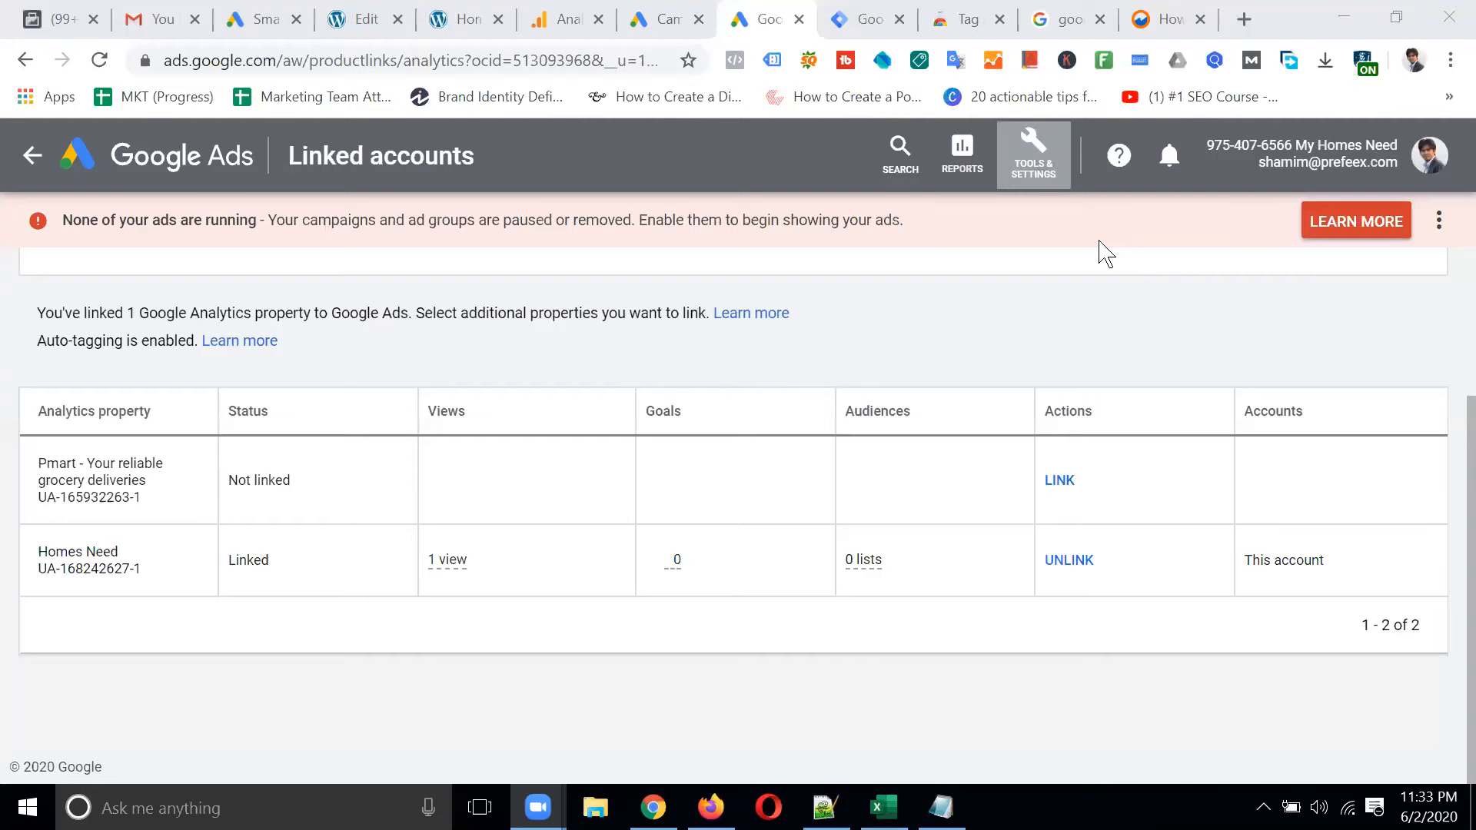
Open the Account access page of the Google Ads account to review its users and their access levels
click(1033, 157)
click(997, 278)
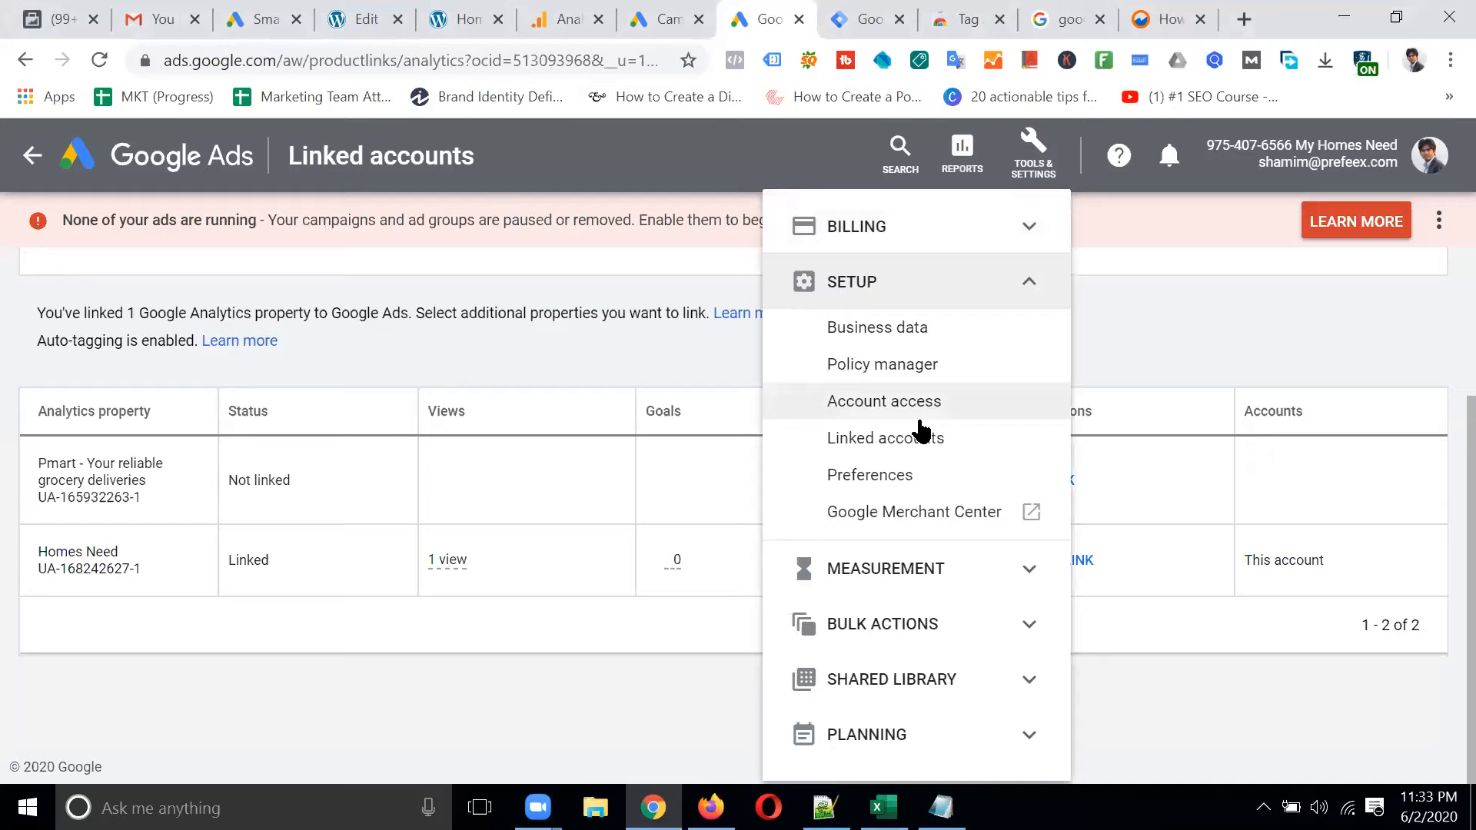
click(919, 404)
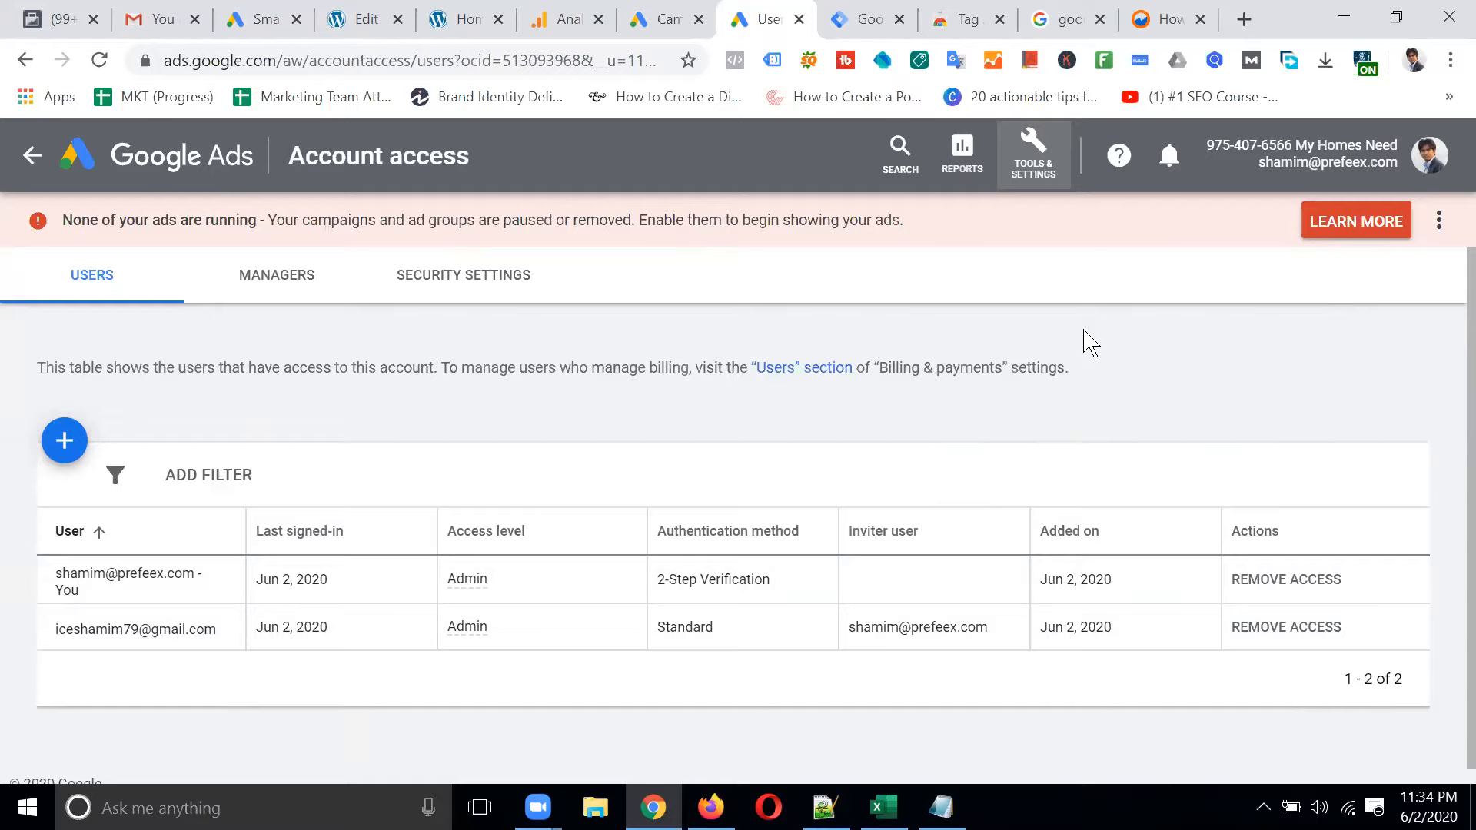
Look over the list of available Google Ads accounts and open the Campaigns page of the current account
click(1426, 163)
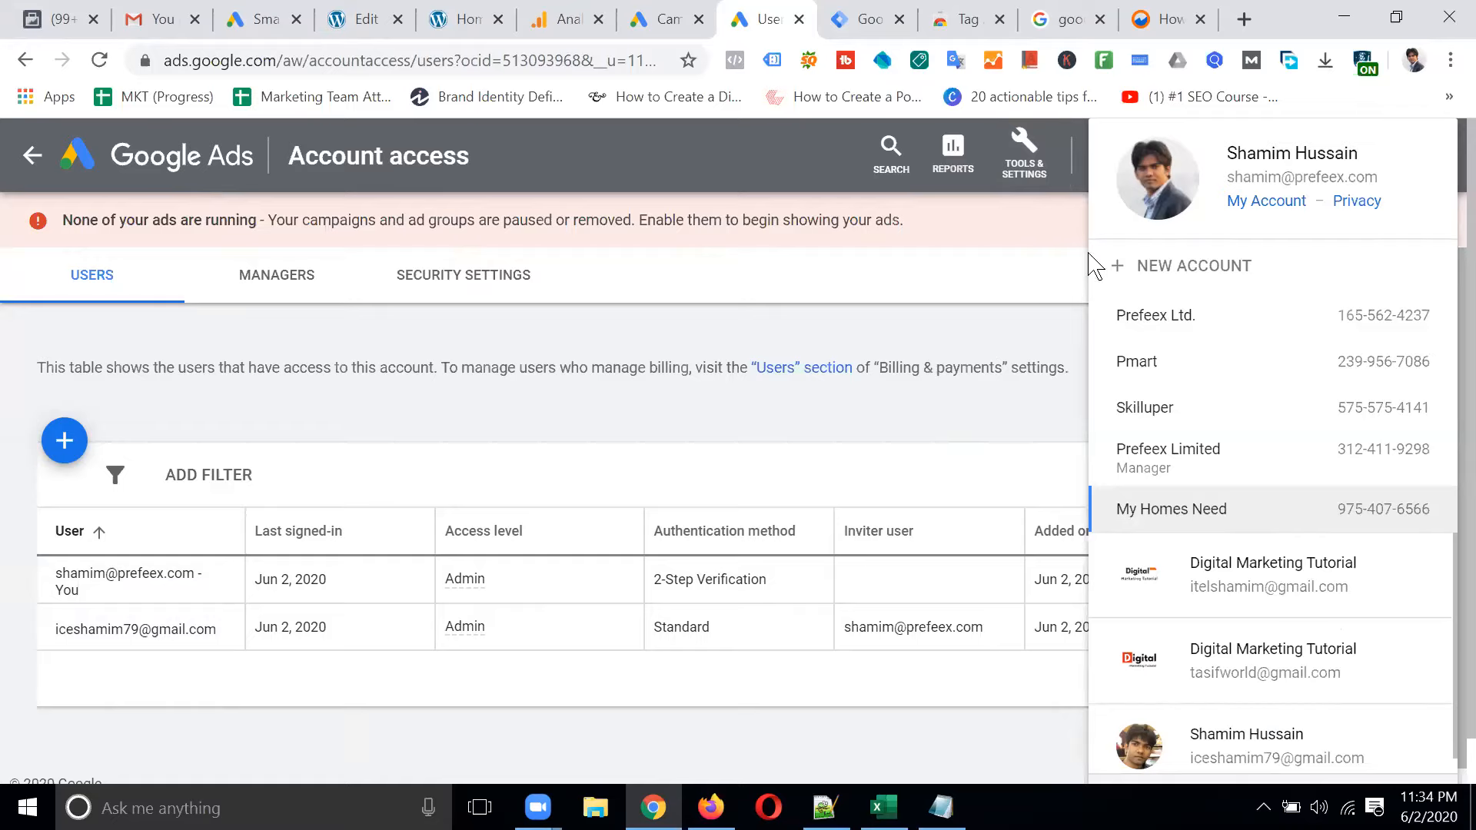
click(1013, 234)
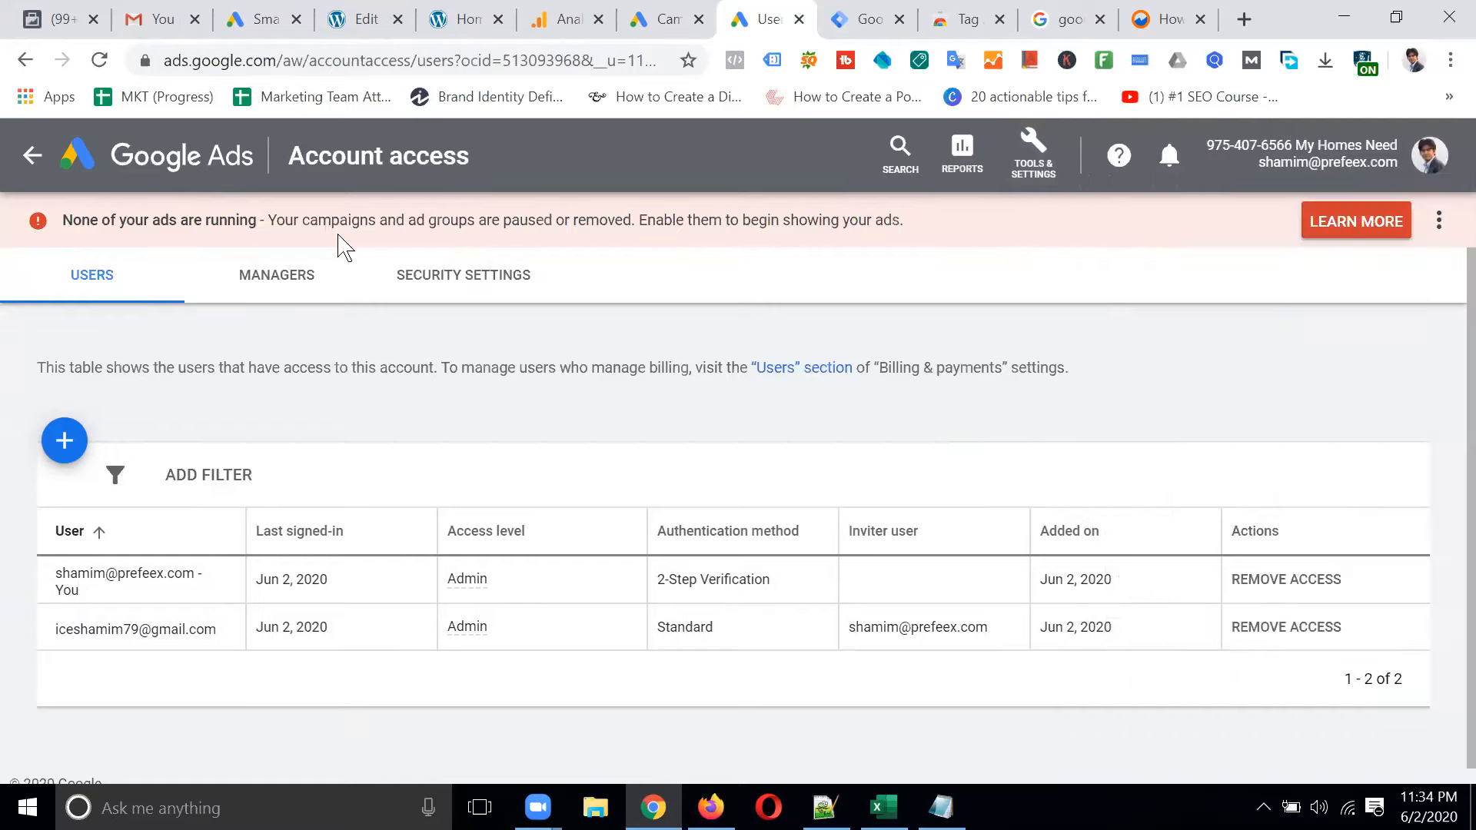
click(157, 164)
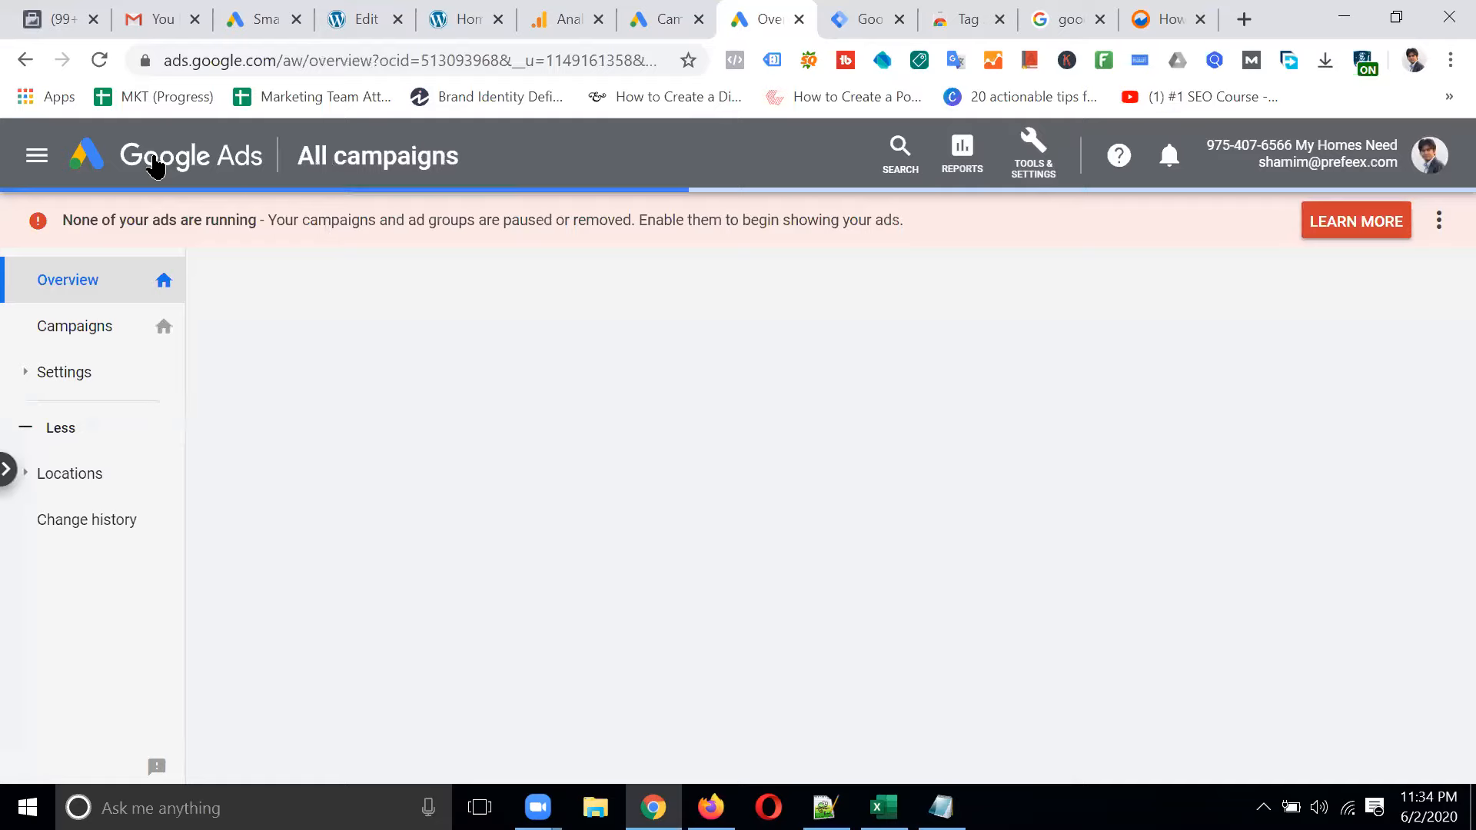
click(89, 332)
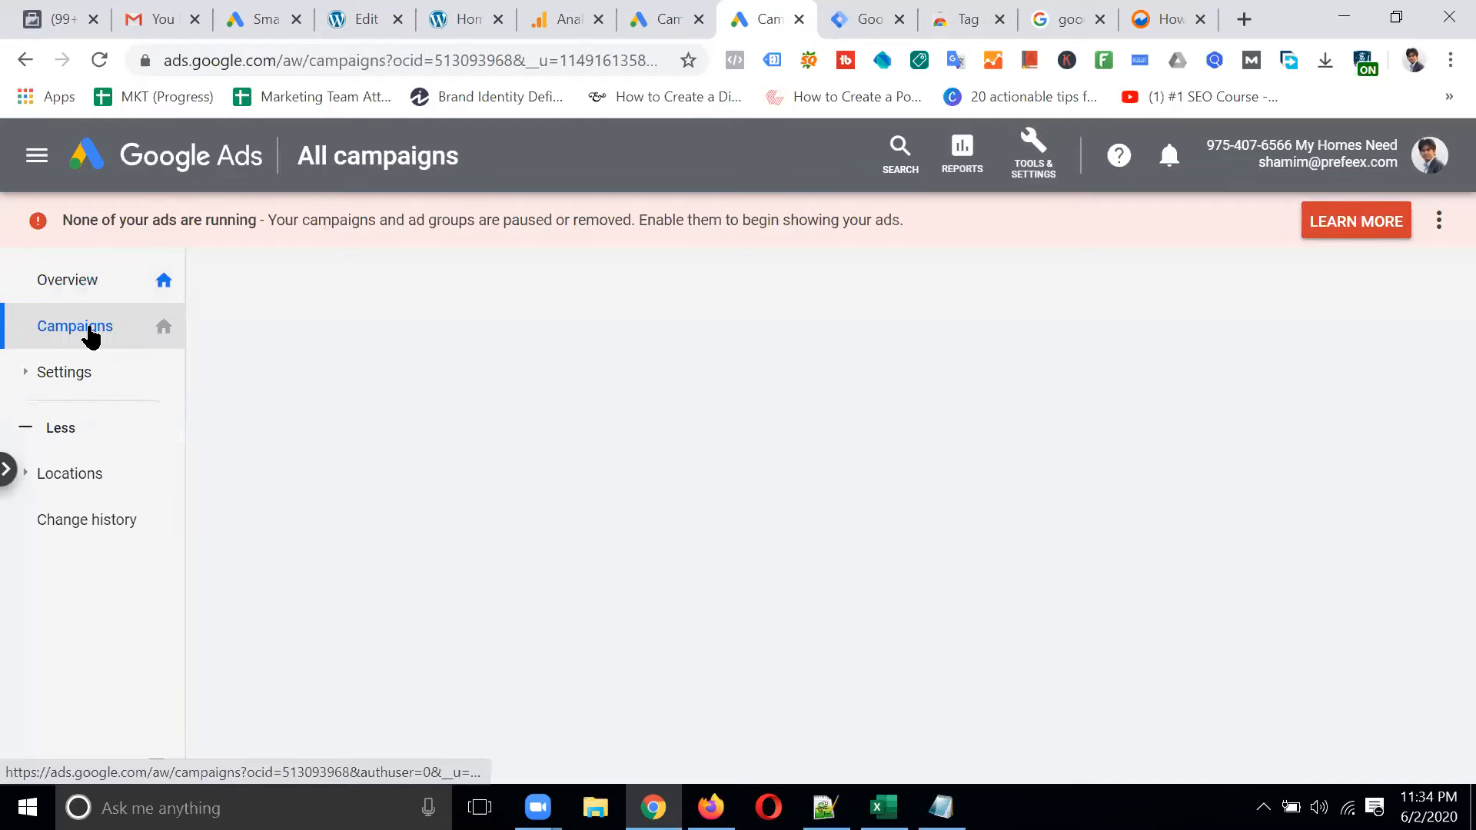